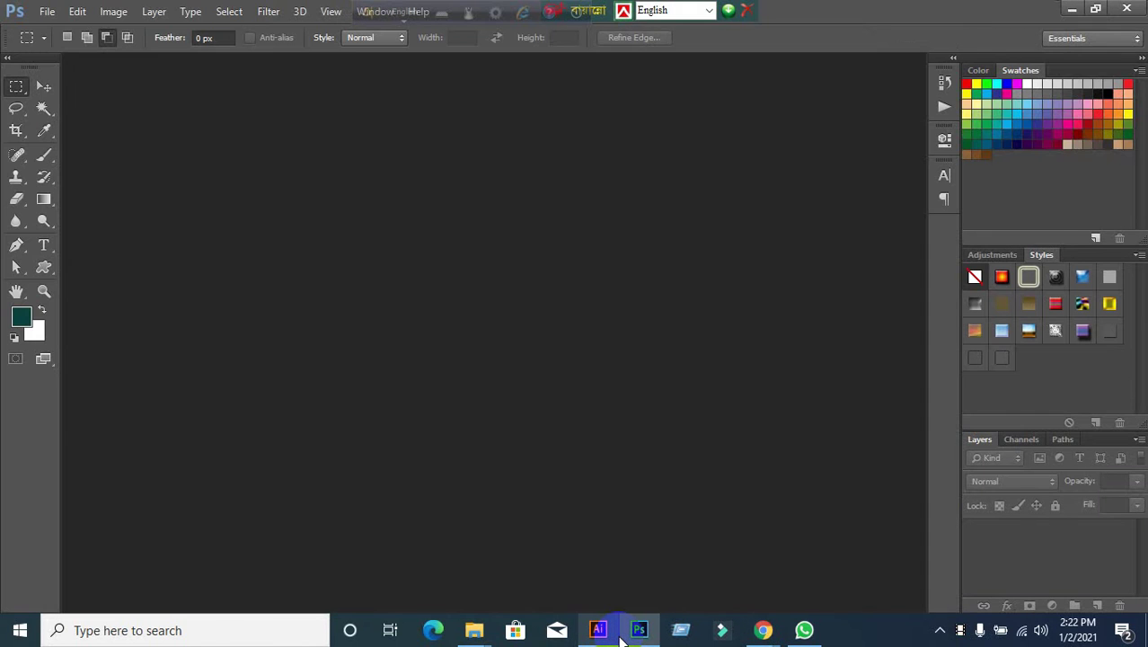
Bring Photoshop to the front and close its empty application window.
{"action": "left_click", "coordinate": [621, 634]}
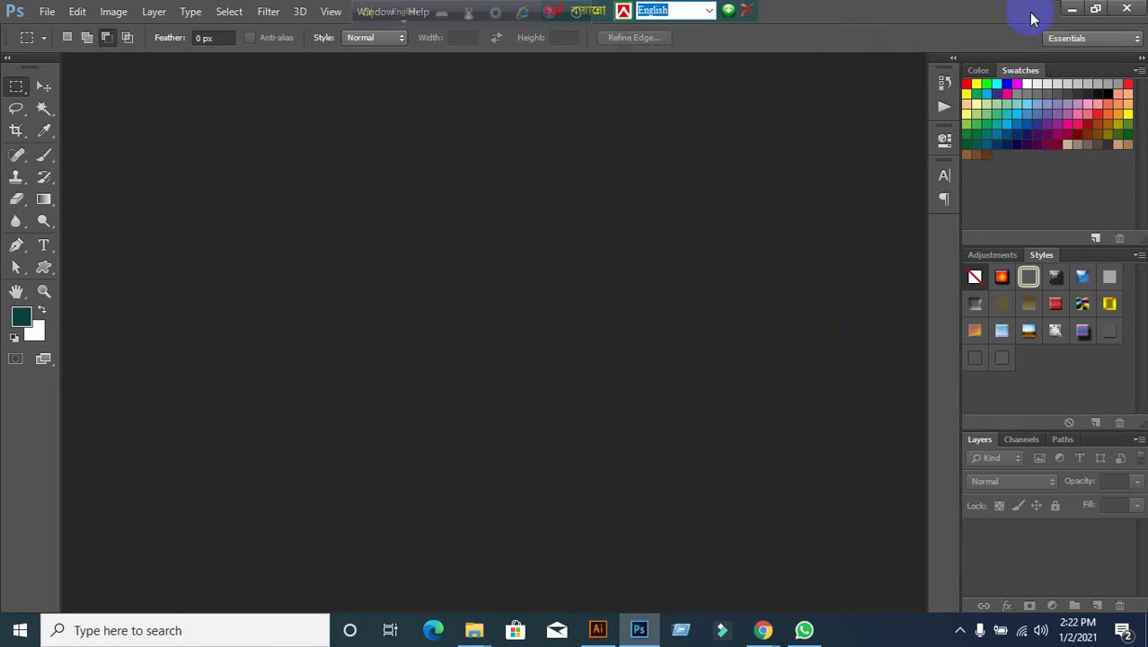
{"action": "left_click", "coordinate": [1070, 9]}
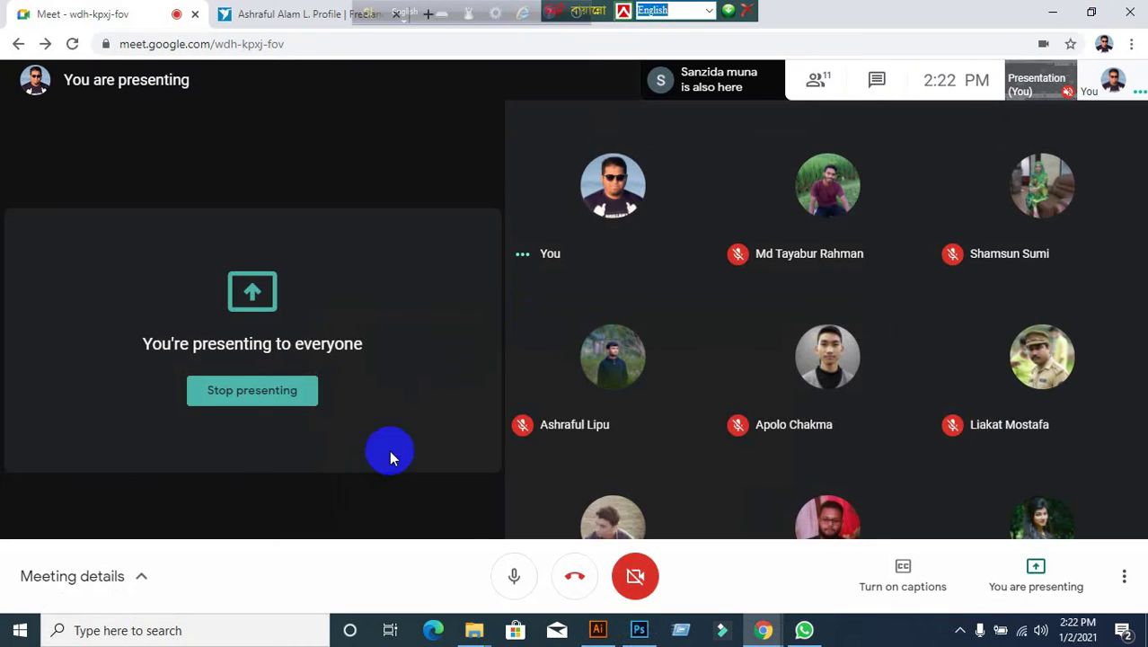
{"action": "left_click", "coordinate": [637, 629]}
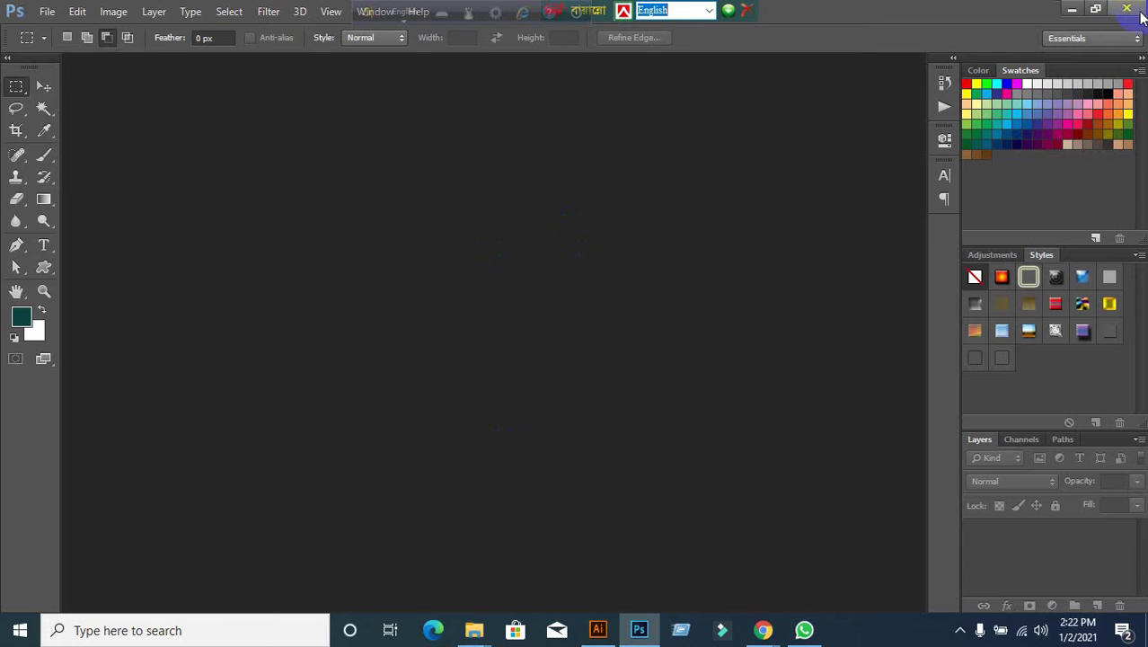
{"action": "left_click", "coordinate": [1139, 11]}
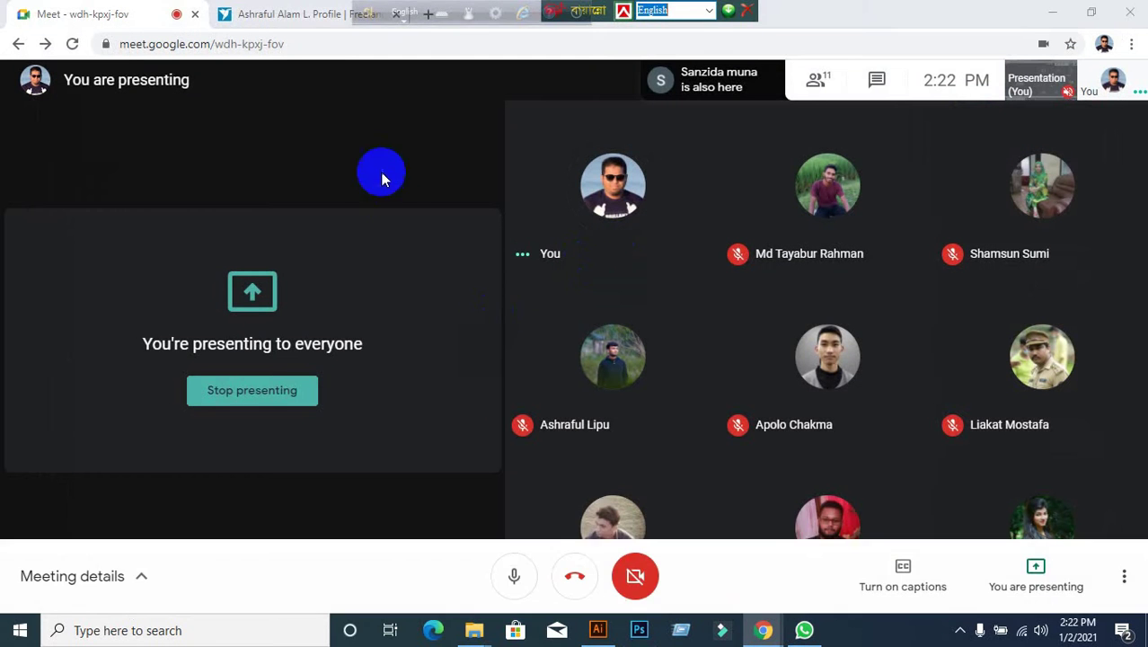
Move the floating keyboard language bar clear of the Chrome tabs and close the Freelancer profile tab.
{"action": "left_click", "coordinate": [431, 22]}
{"action": "left_click_drag", "start_coordinate": [379, 18], "coordinate": [733, 13]}
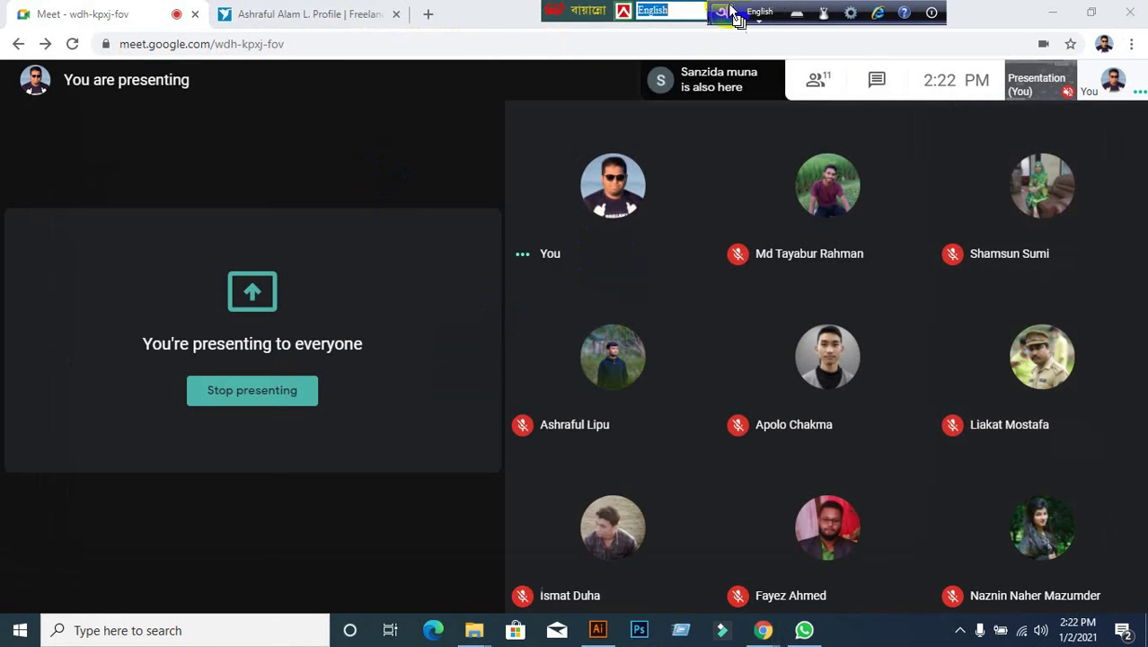
{"action": "left_click", "coordinate": [396, 15]}
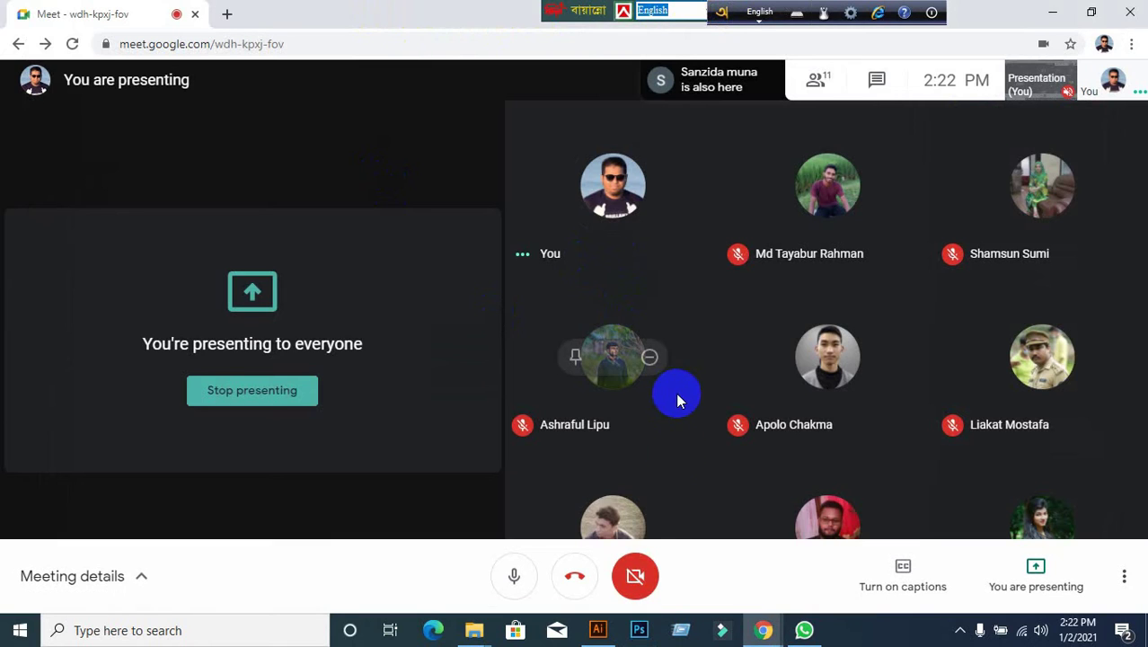
Switch to Illustrator, set the default stroke to none, and make the green fill the active colour.
{"action": "mouse_move", "coordinate": [652, 540]}
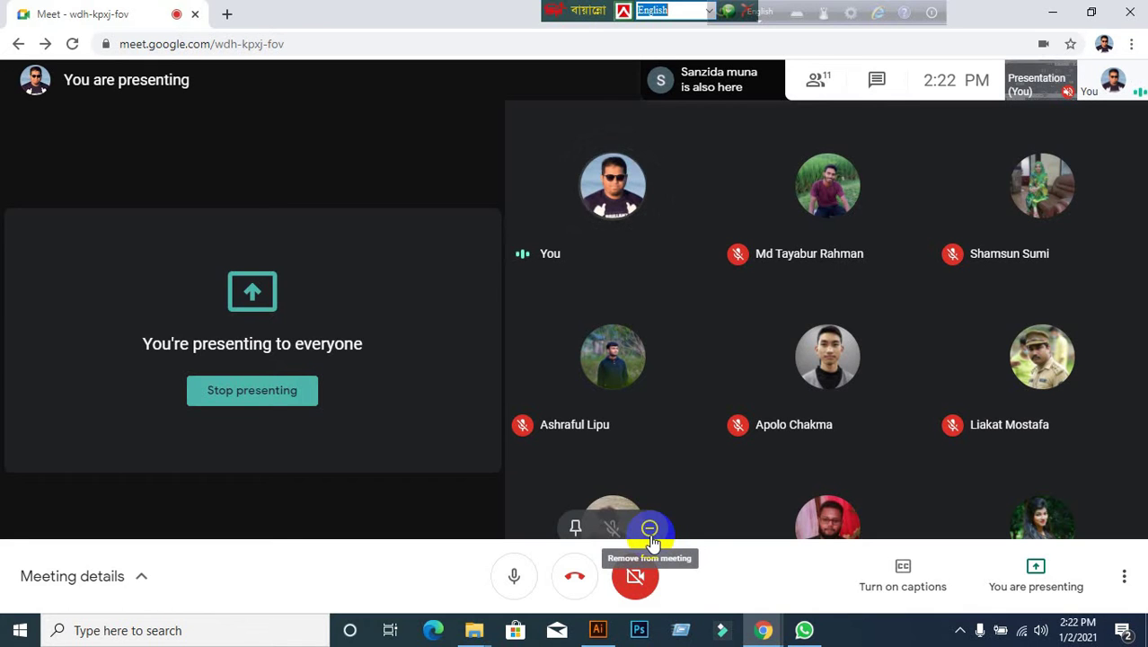
{"action": "left_click", "coordinate": [597, 629]}
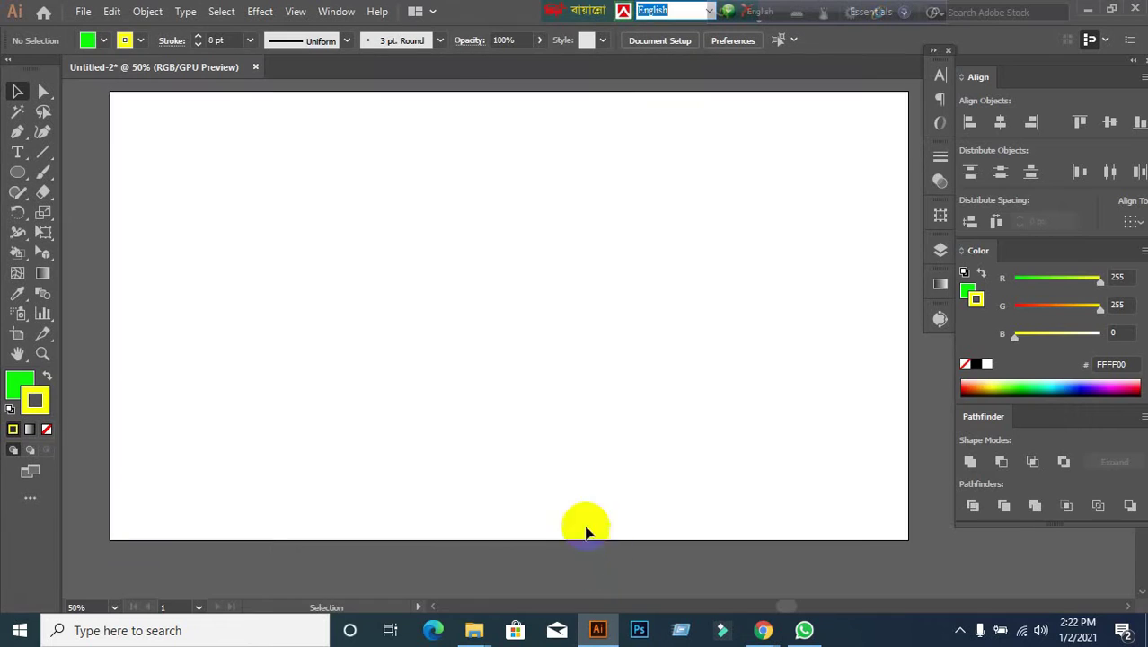
{"action": "left_click", "coordinate": [45, 428]}
{"action": "left_click", "coordinate": [26, 387]}
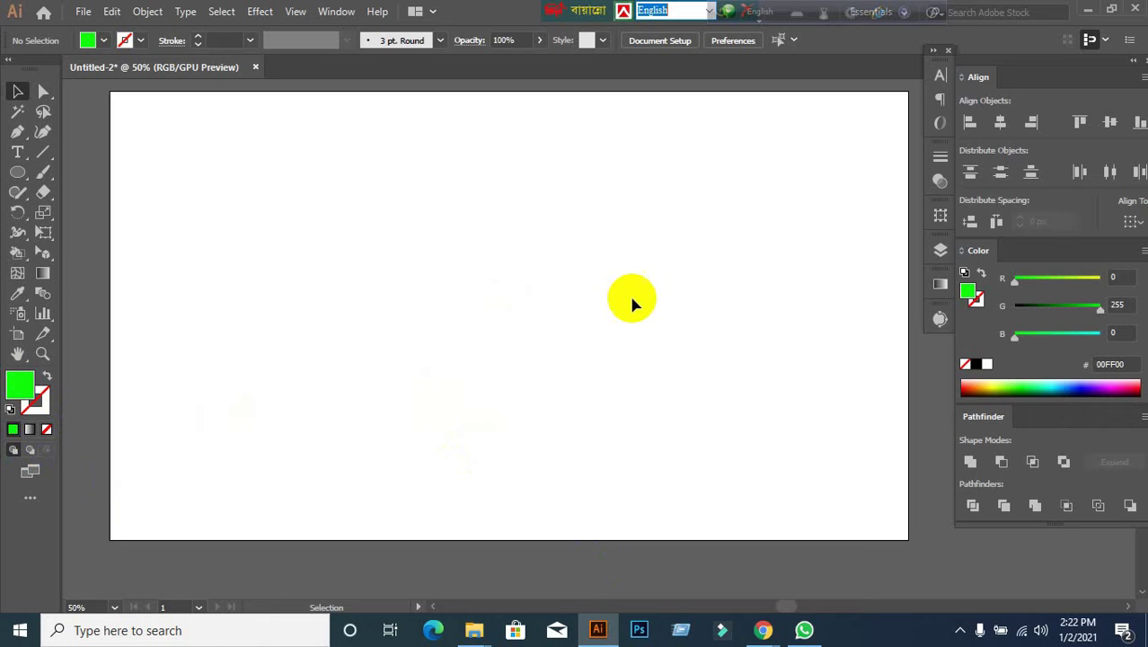
{"action": "left_click", "coordinate": [1090, 10]}
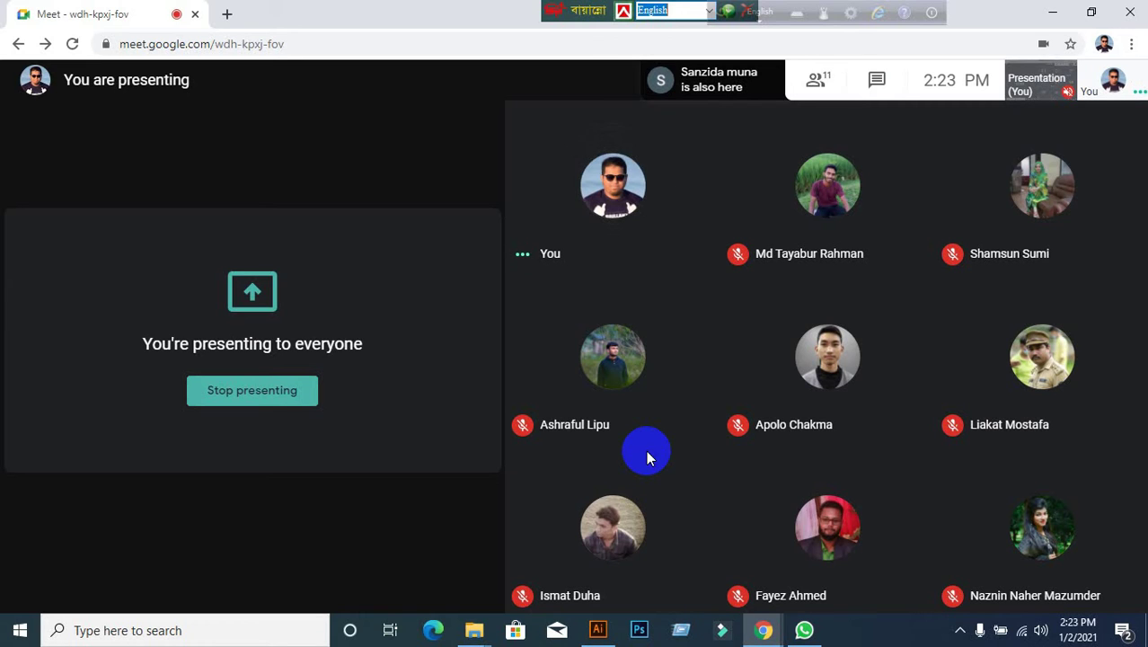
{"action": "mouse_move", "coordinate": [572, 307]}
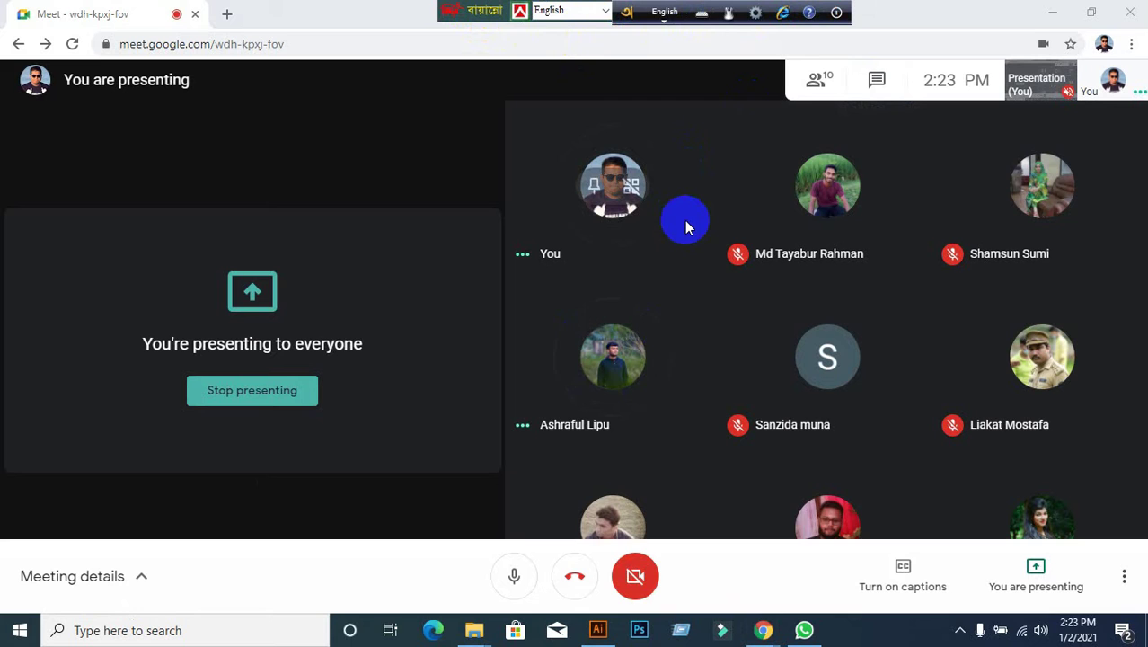
{"action": "left_click", "coordinate": [611, 631]}
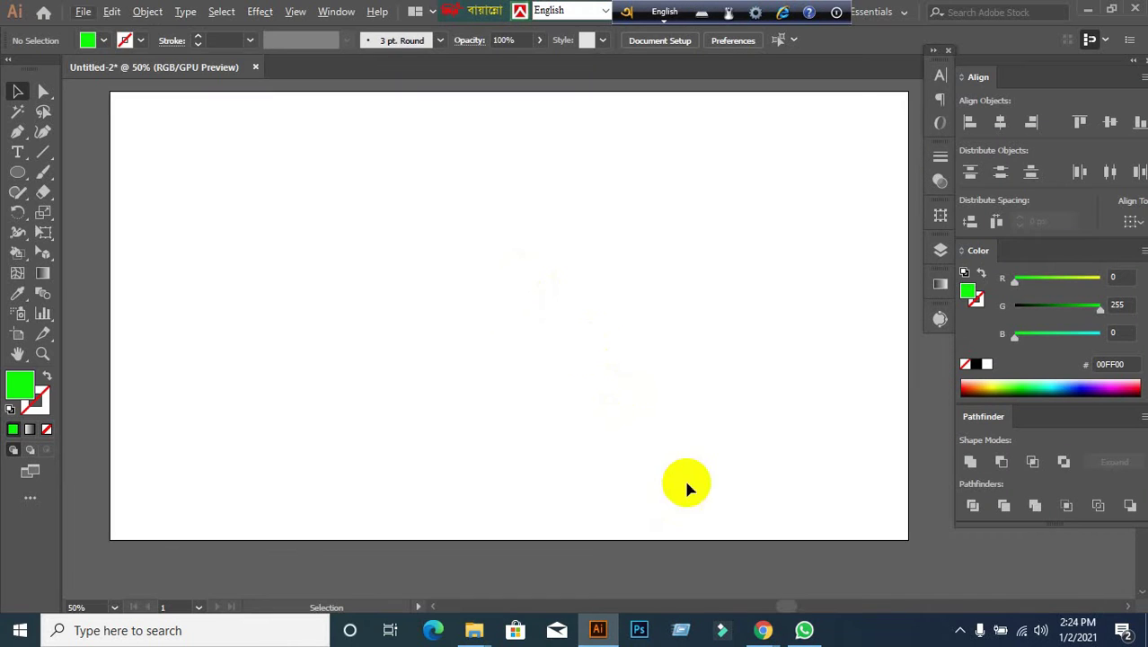
{"action": "left_click", "coordinate": [597, 543]}
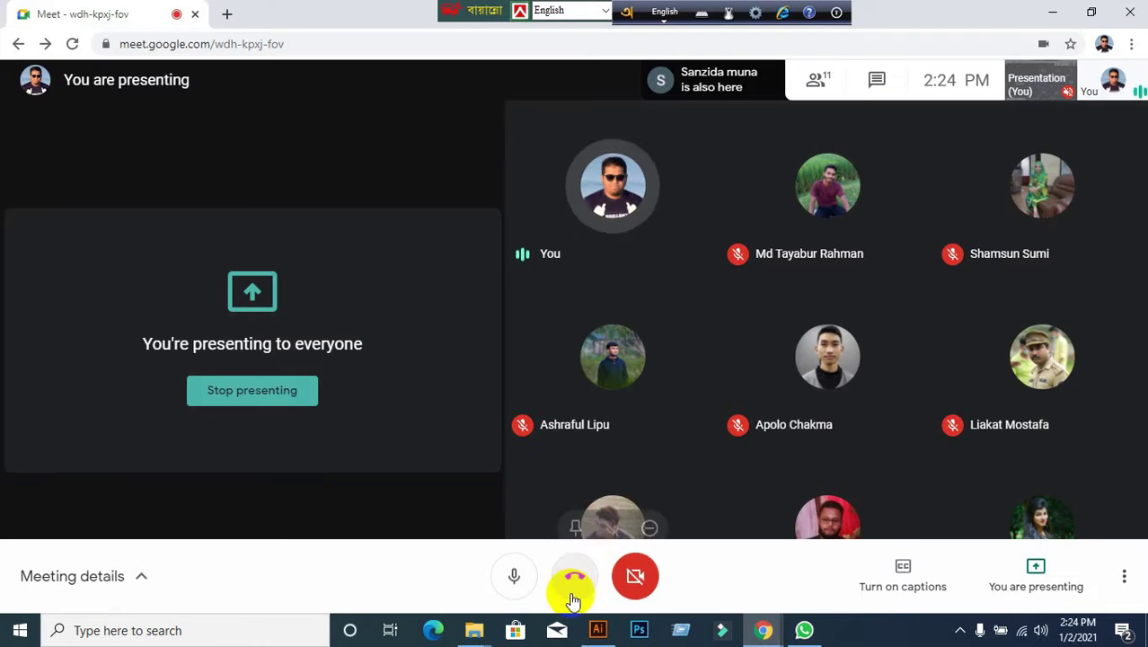
{"action": "left_click", "coordinate": [597, 631]}
{"action": "scroll", "coordinate": [515, 302], "scroll_direction": "down", "scroll_amount": 1}
{"action": "scroll", "coordinate": [515, 302], "scroll_direction": "up", "scroll_amount": 1}
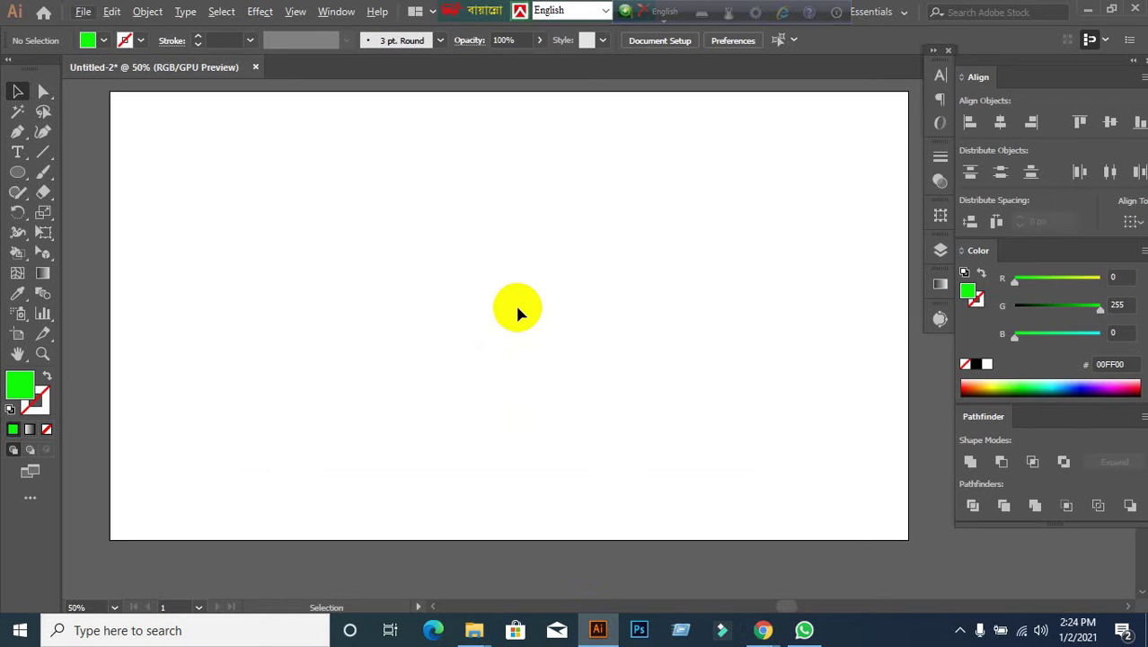
{"action": "scroll", "coordinate": [492, 388], "scroll_direction": "up", "scroll_amount": 1}
{"action": "scroll", "coordinate": [492, 387], "scroll_direction": "down", "scroll_amount": 1}
{"action": "left_click", "coordinate": [23, 171]}
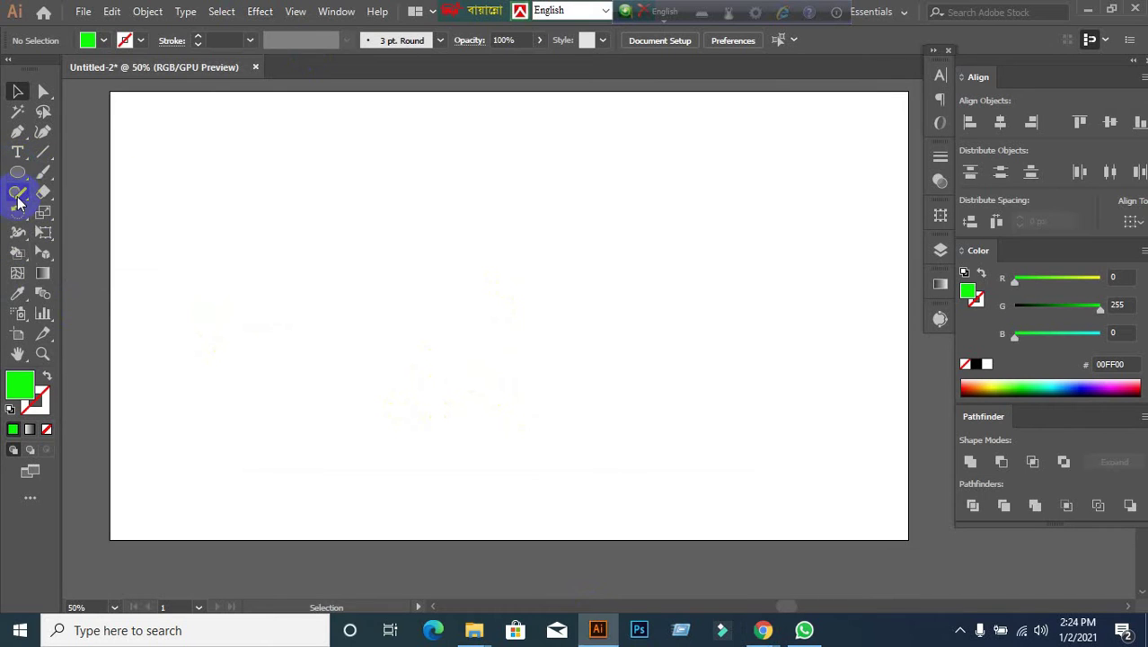
{"action": "left_click", "coordinate": [17, 254]}
{"action": "left_click", "coordinate": [17, 231]}
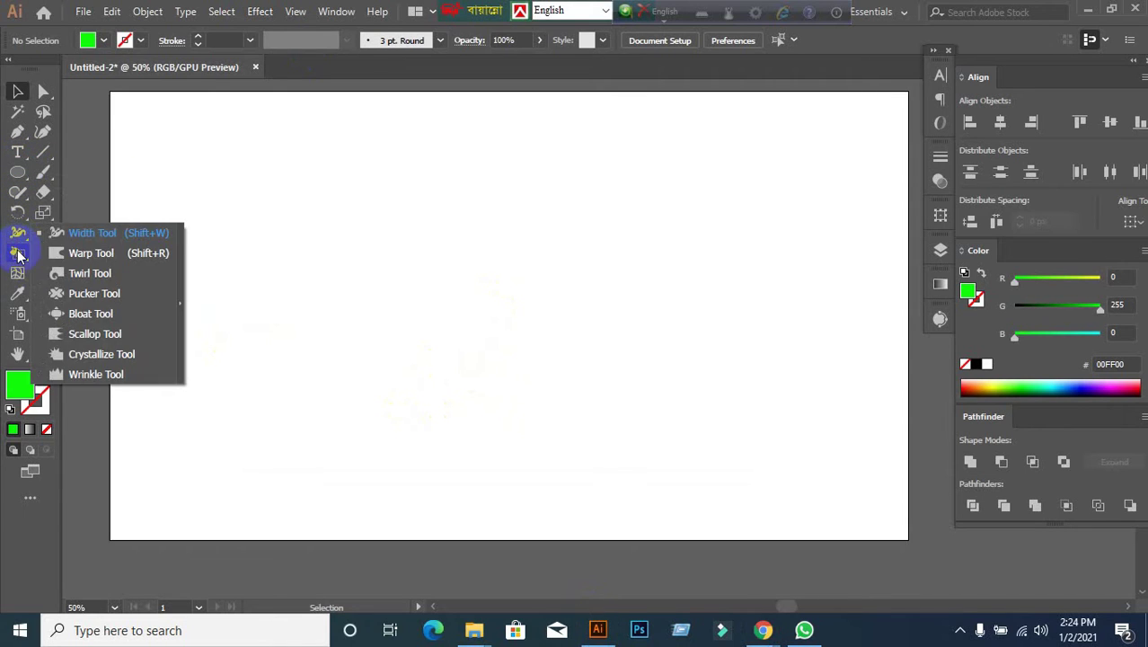
{"action": "left_click", "coordinate": [20, 295]}
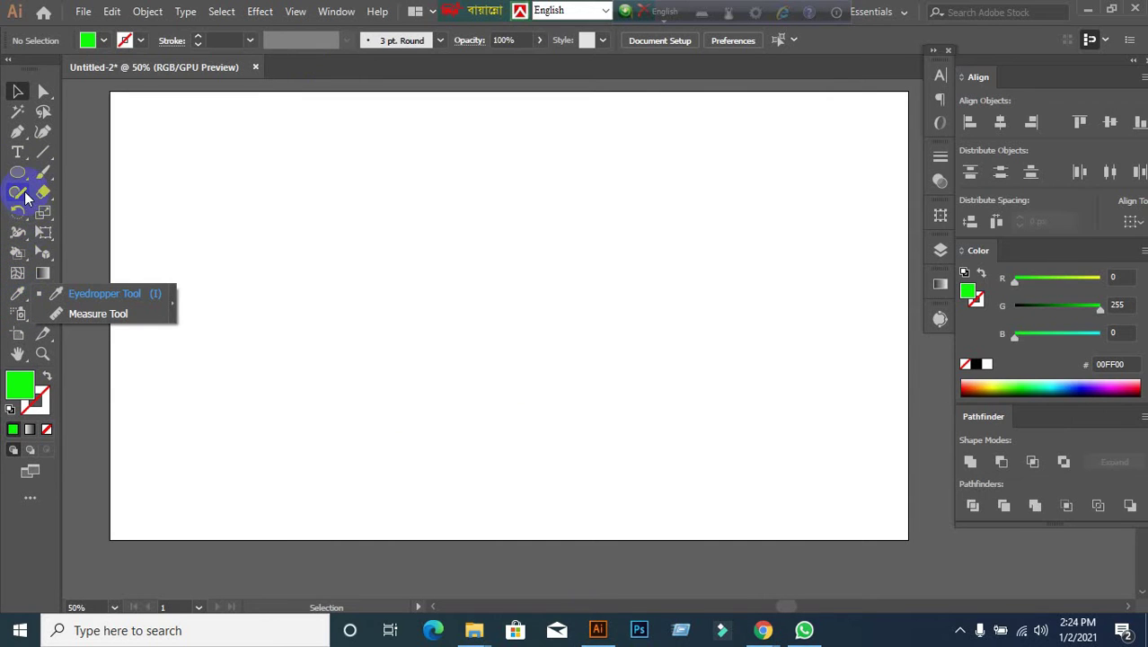
{"action": "left_click", "coordinate": [20, 193]}
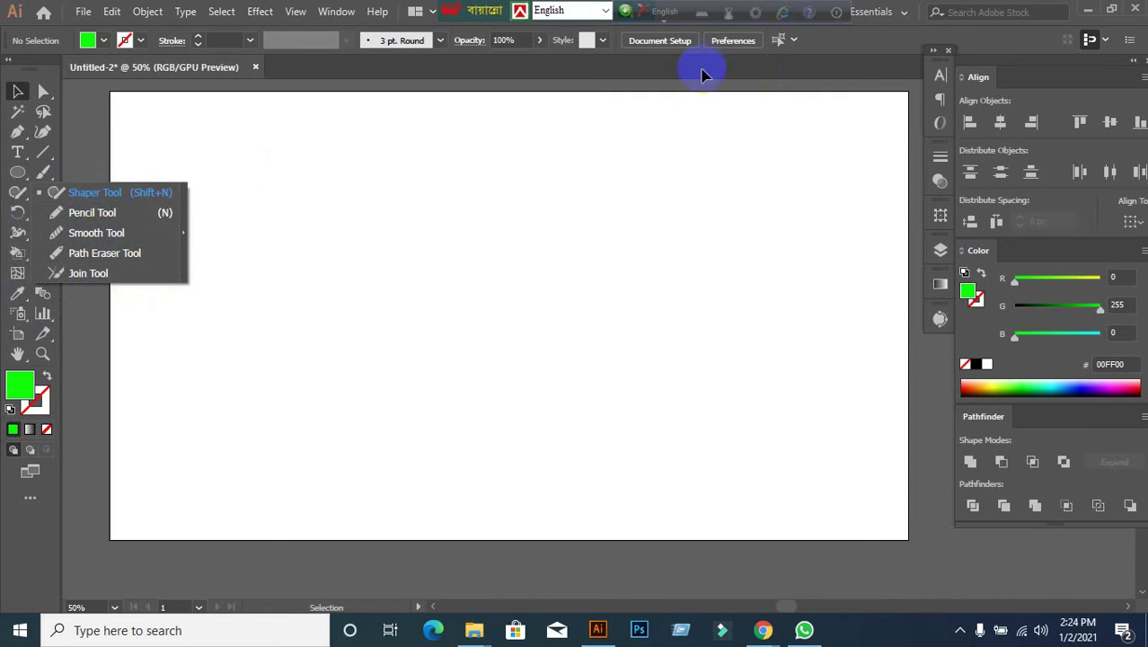
Display the perspective grid on the artboard and dismiss it with the Perspective Selection tool active.
{"action": "left_click", "coordinate": [42, 252]}
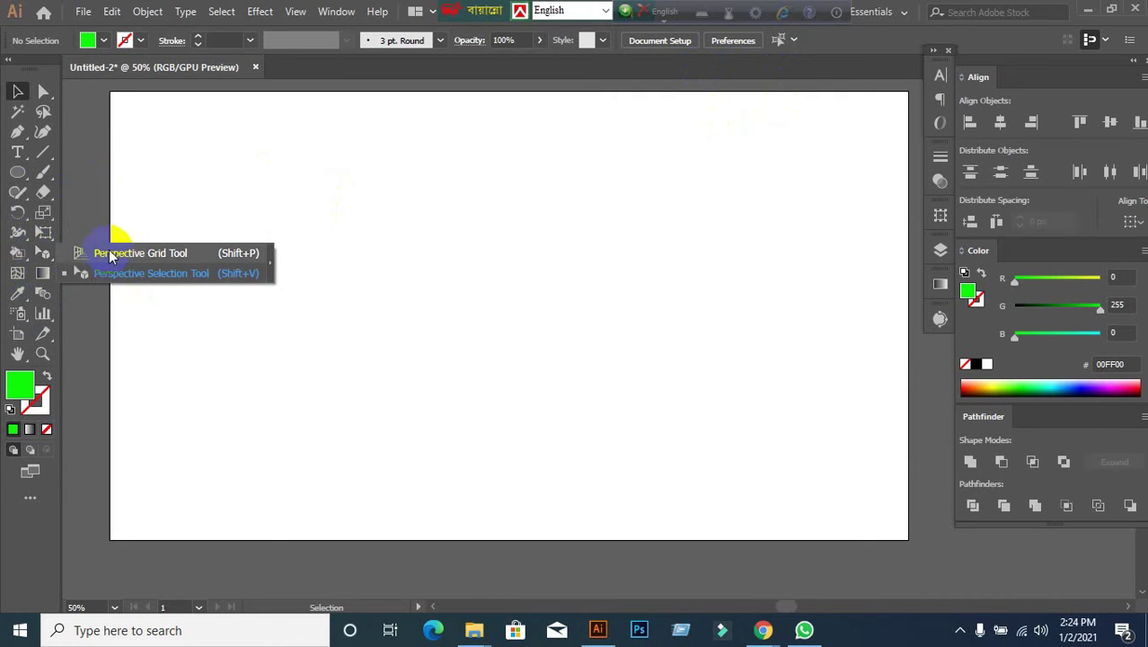
{"action": "left_click", "coordinate": [124, 254]}
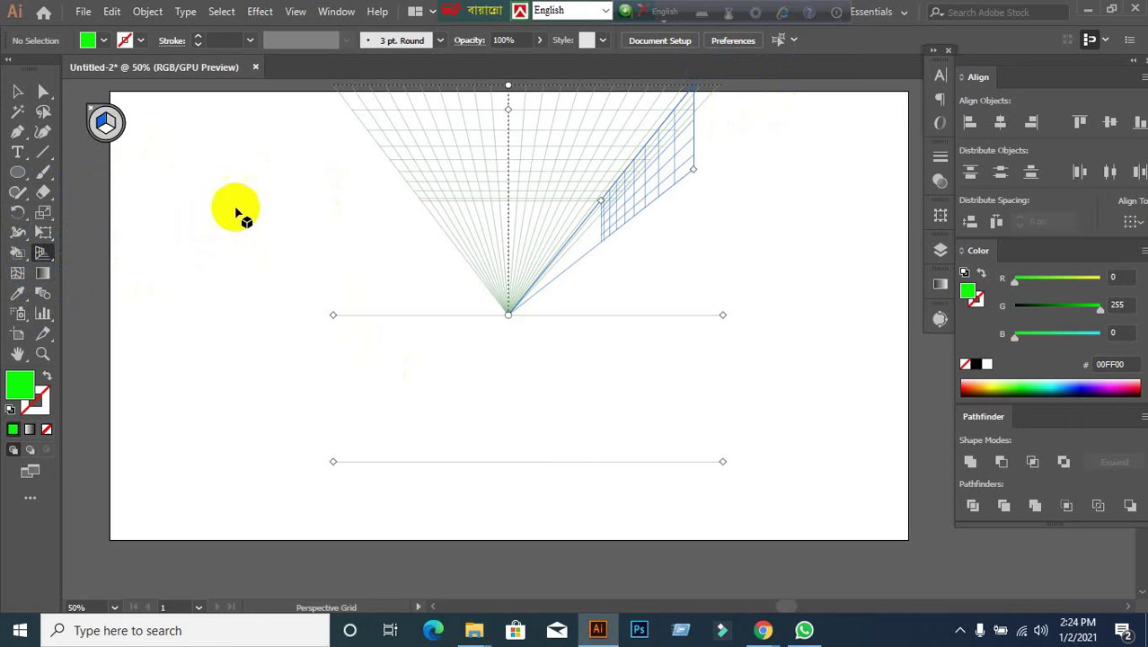
{"action": "scroll", "coordinate": [469, 311], "scroll_direction": "up", "scroll_amount": 1}
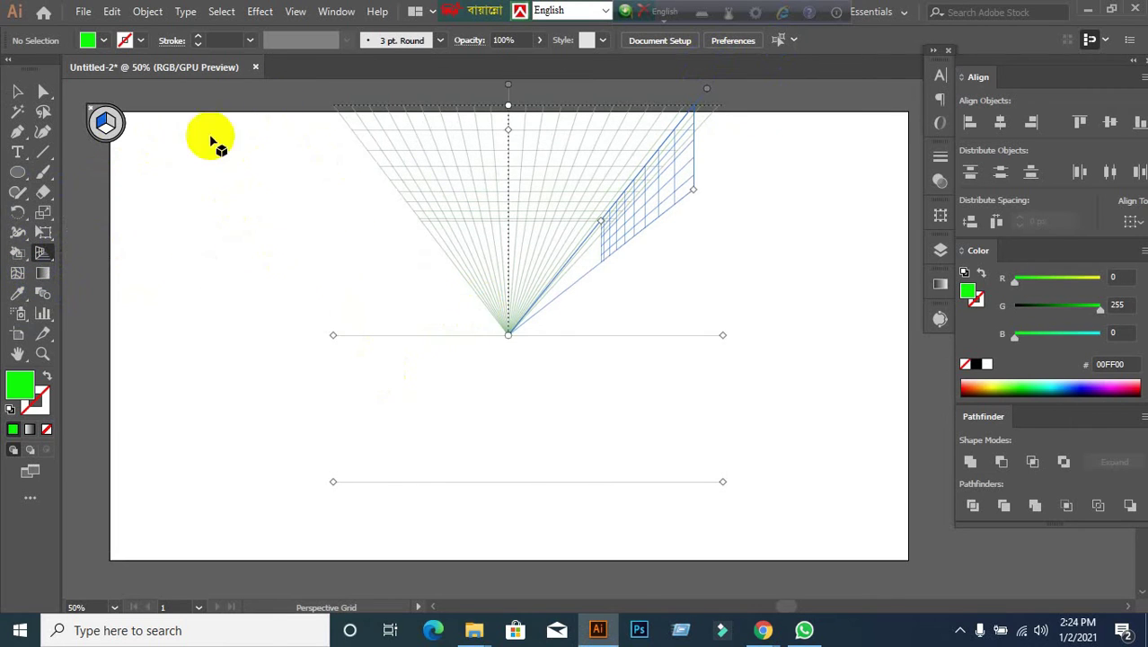
{"action": "left_click", "coordinate": [43, 177]}
{"action": "left_click", "coordinate": [43, 252]}
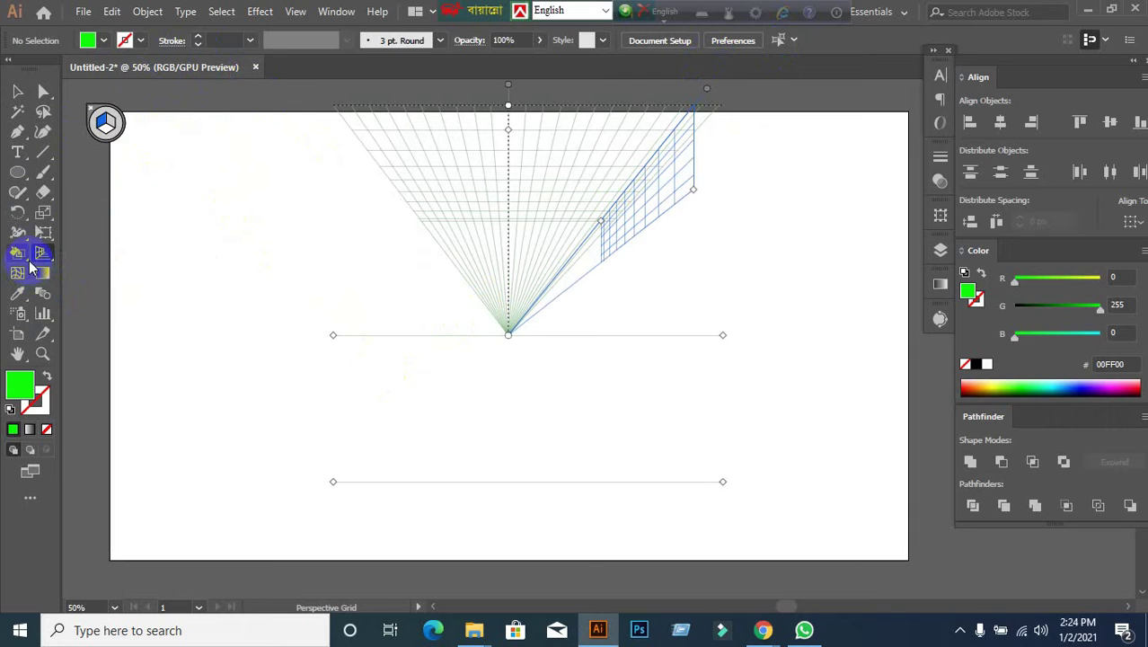
{"action": "left_click", "coordinate": [86, 267]}
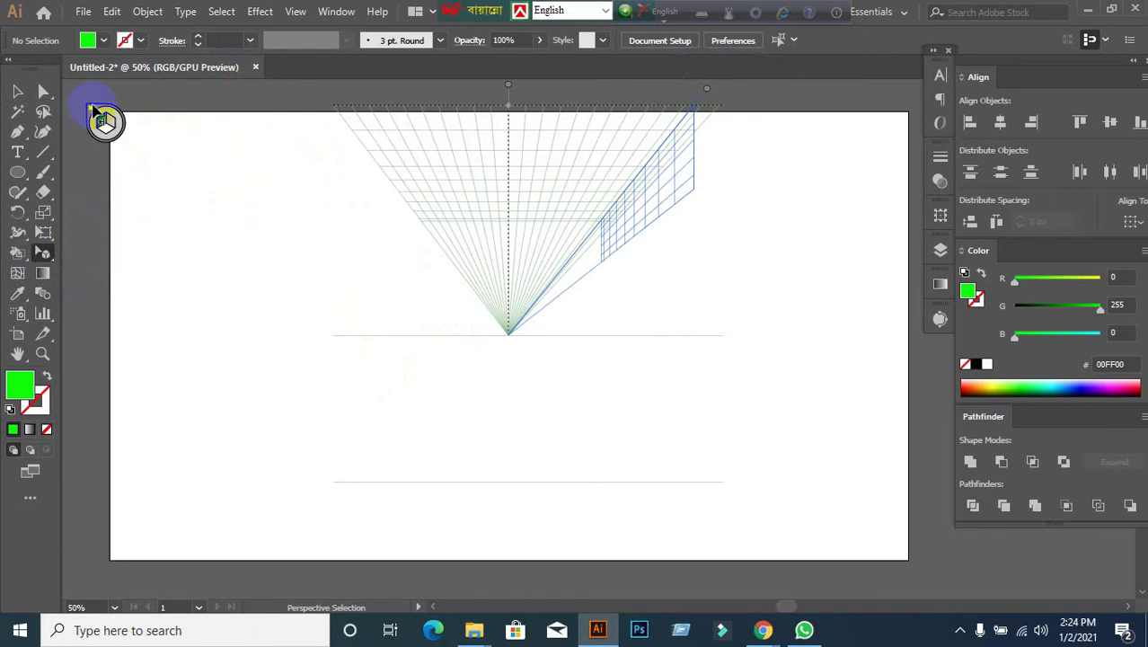
{"action": "left_click", "coordinate": [92, 112]}
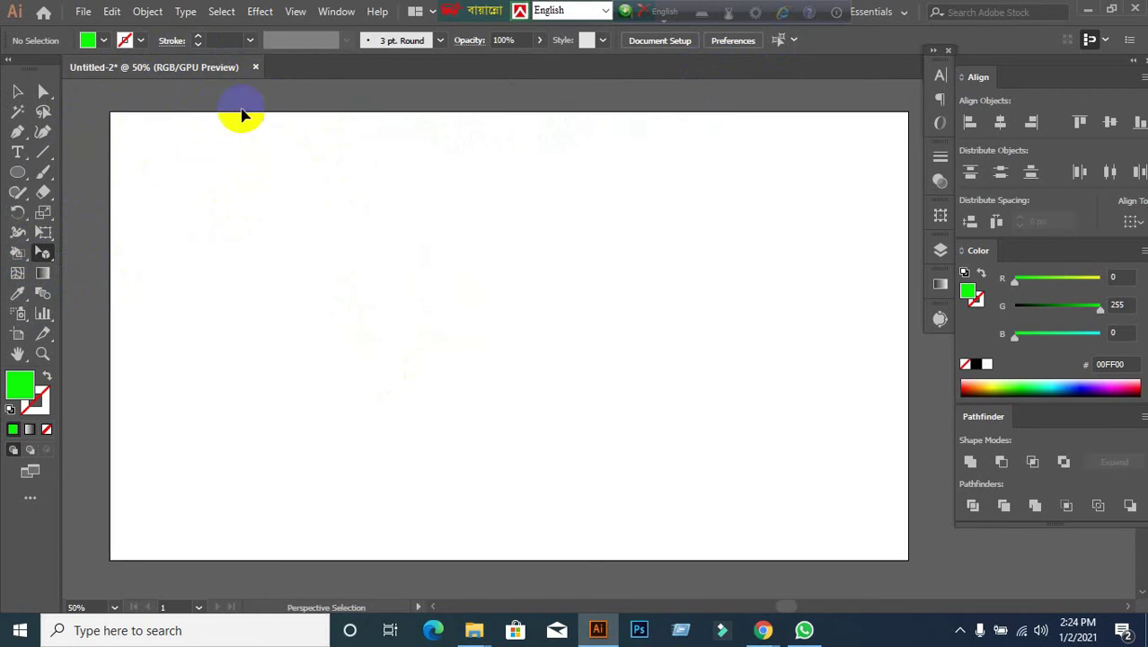
{"action": "scroll", "coordinate": [232, 99], "scroll_direction": "up", "scroll_amount": 1}
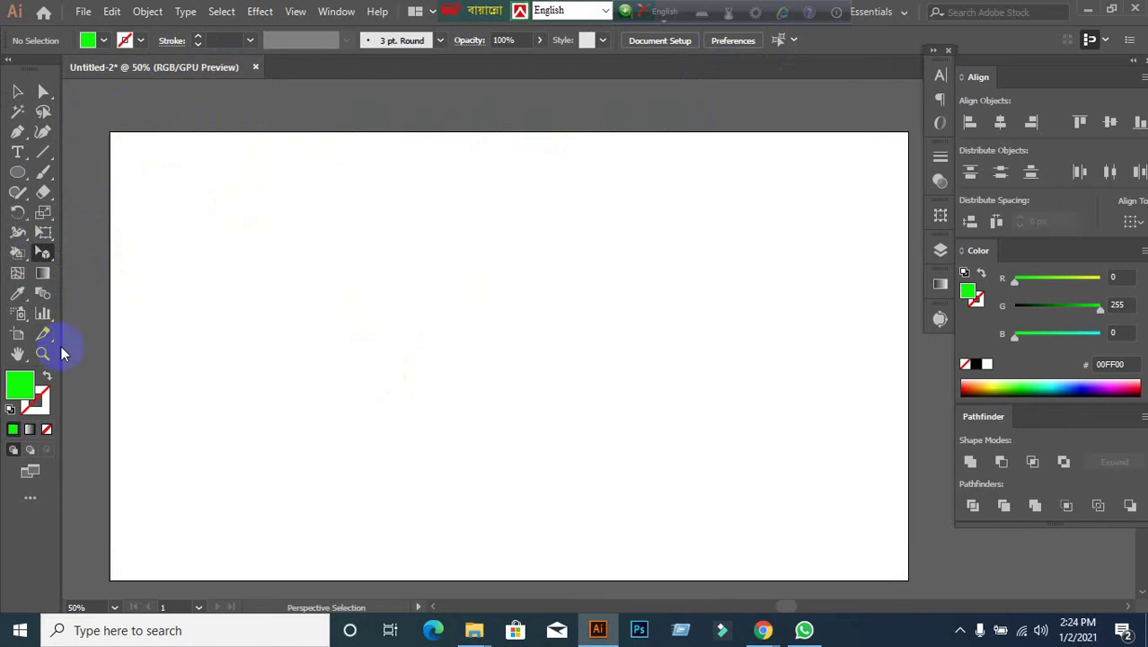
{"action": "left_click", "coordinate": [17, 191]}
{"action": "left_click", "coordinate": [765, 628]}
{"action": "left_click", "coordinate": [682, 553]}
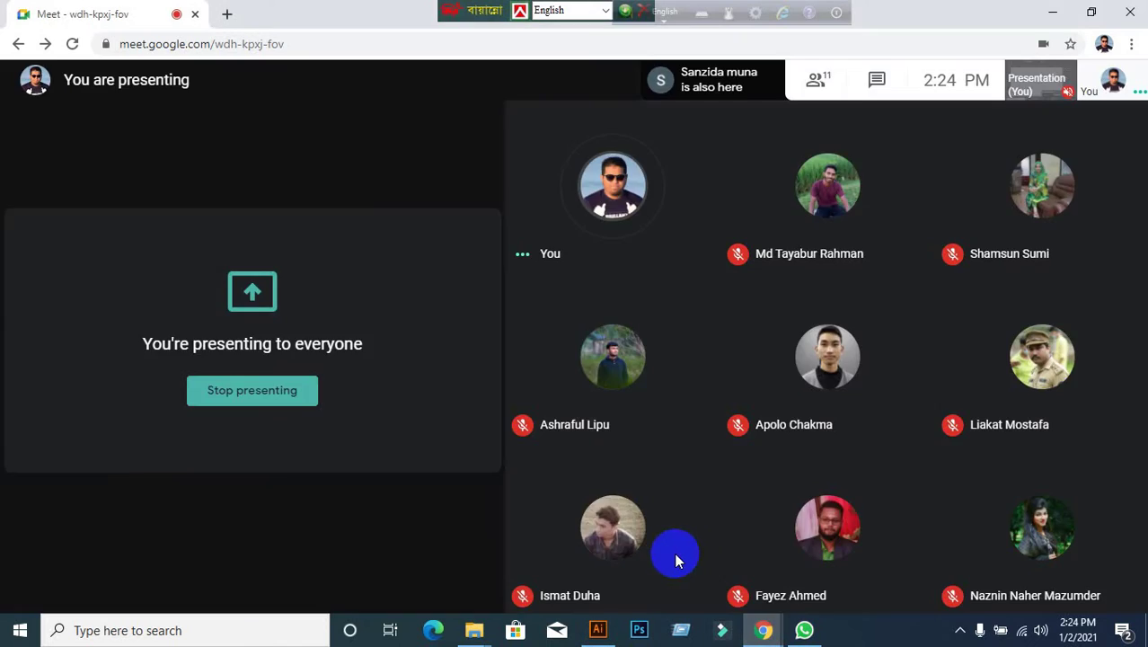
{"action": "left_click", "coordinate": [730, 160]}
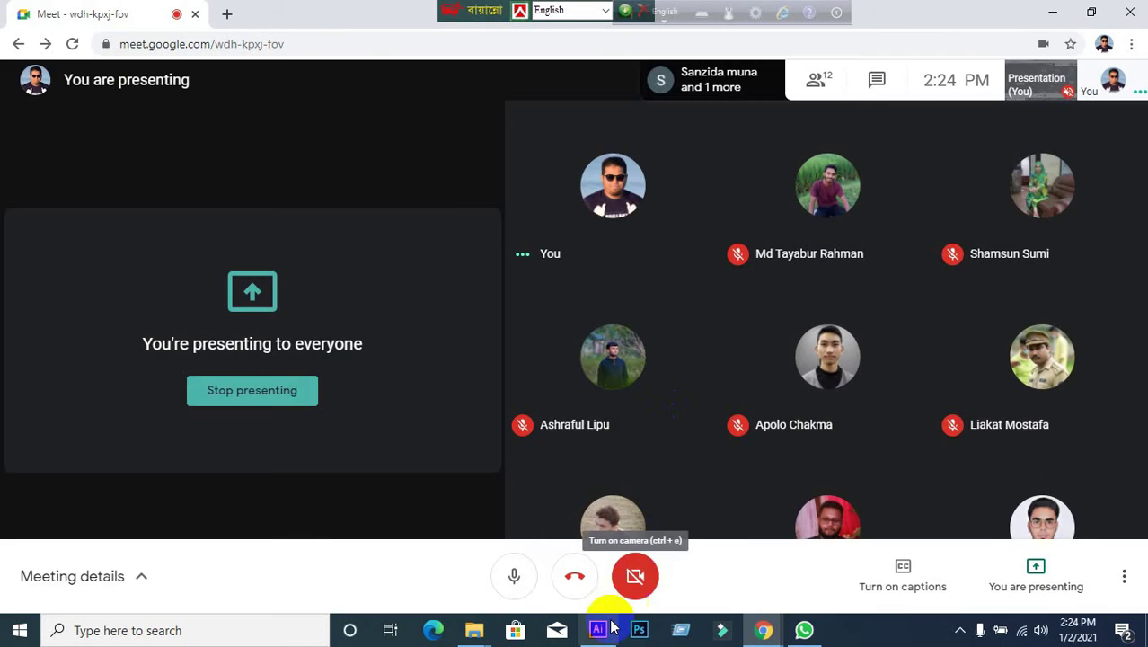
Switch to Illustrator and draw a circle with the Shaper tool in the upper middle of the empty artboard.
{"action": "left_click", "coordinate": [600, 629]}
{"action": "left_click", "coordinate": [18, 192]}
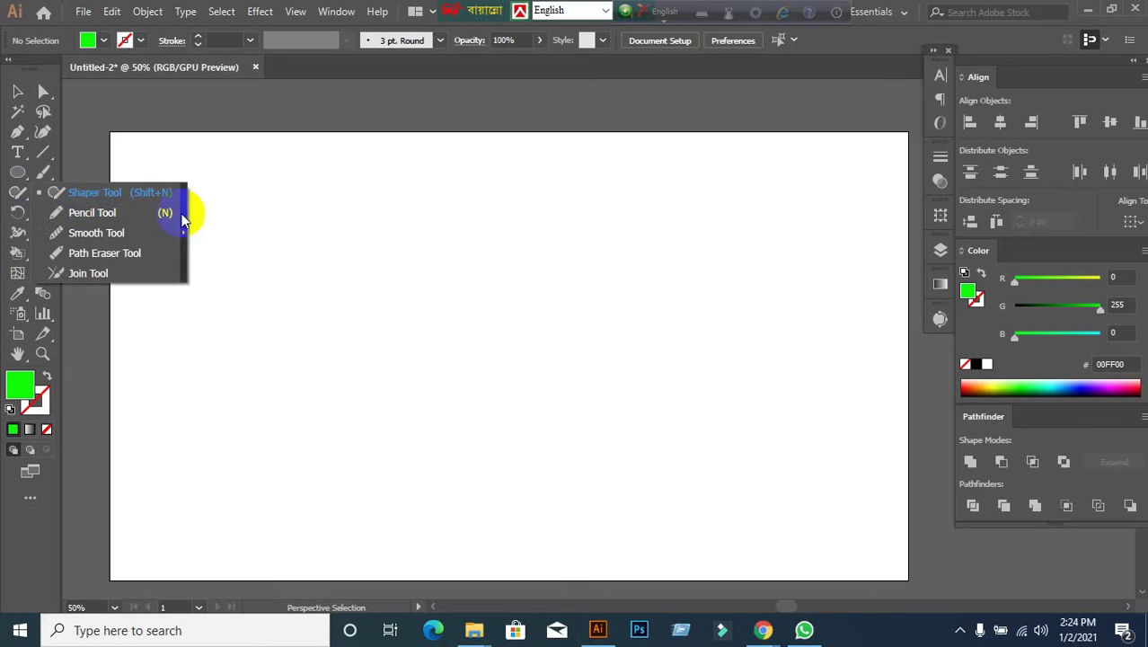
{"action": "left_click", "coordinate": [83, 194]}
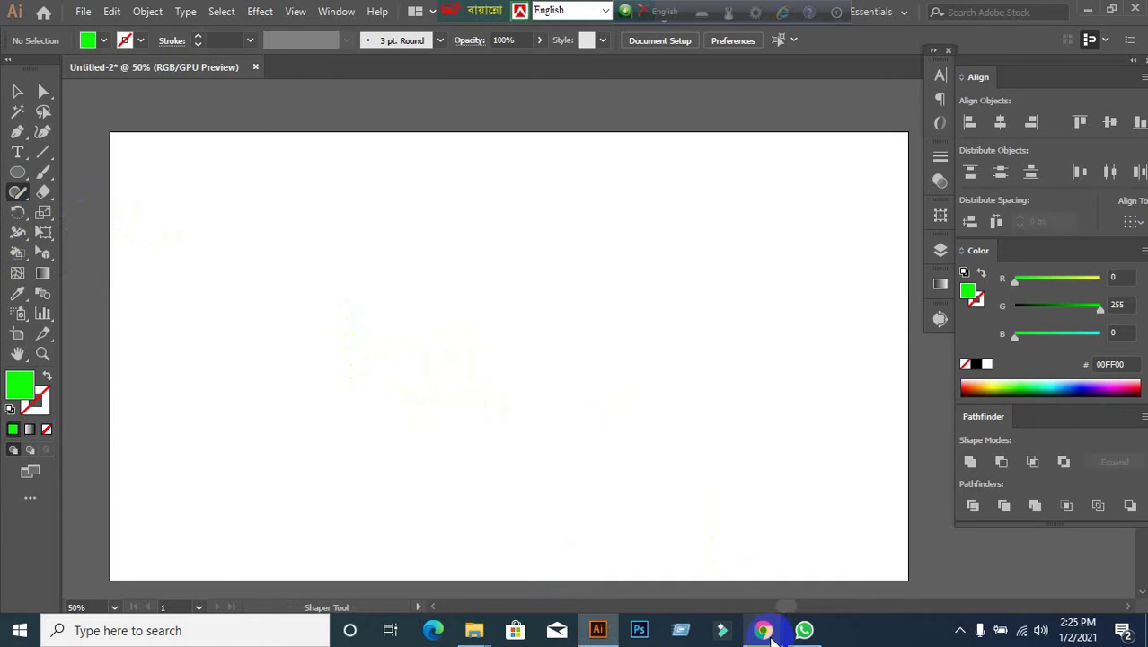
{"action": "mouse_move", "coordinate": [763, 629]}
{"action": "left_click", "coordinate": [681, 548]}
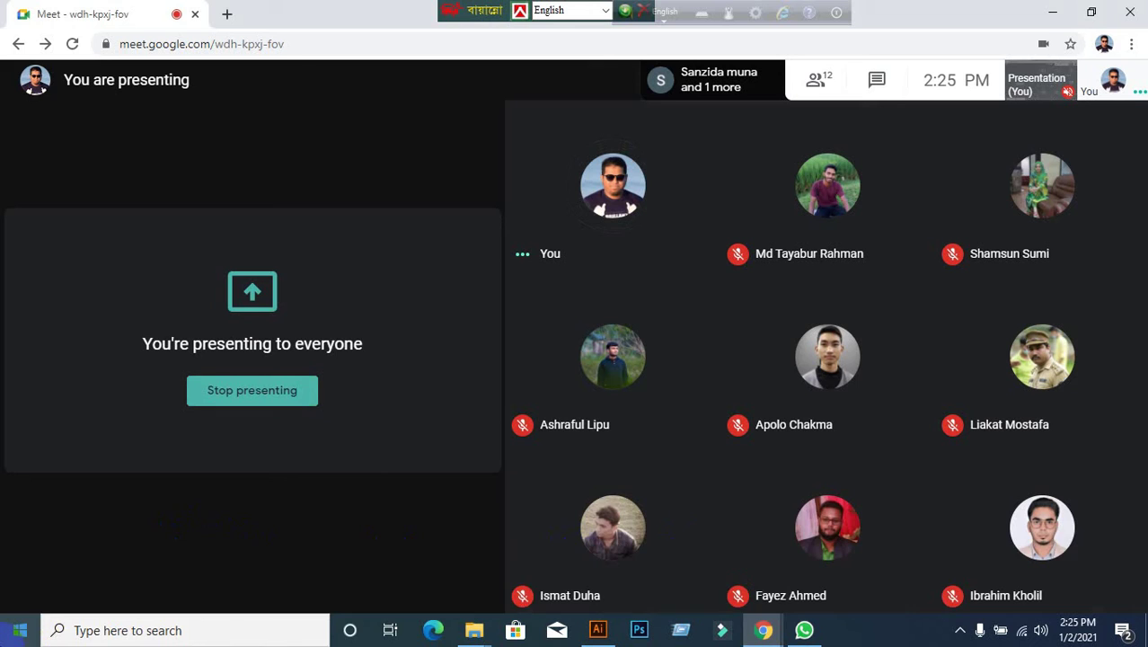
{"action": "left_click", "coordinate": [597, 630]}
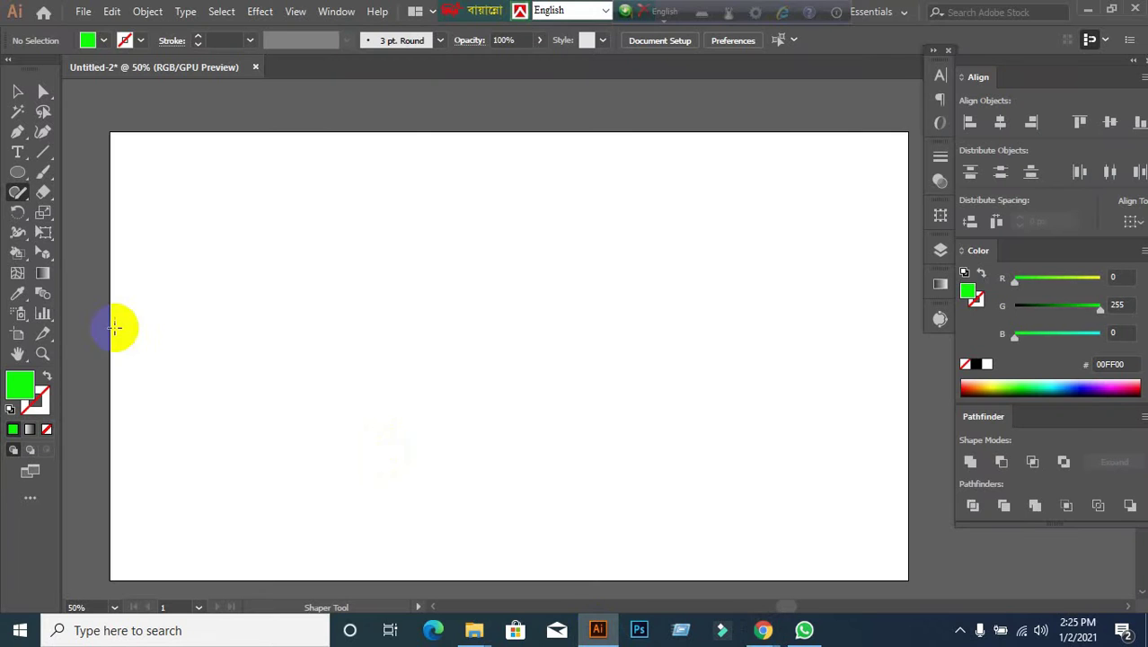
{"action": "left_click_drag", "start_coordinate": [7, 194], "coordinate": [85, 192]}
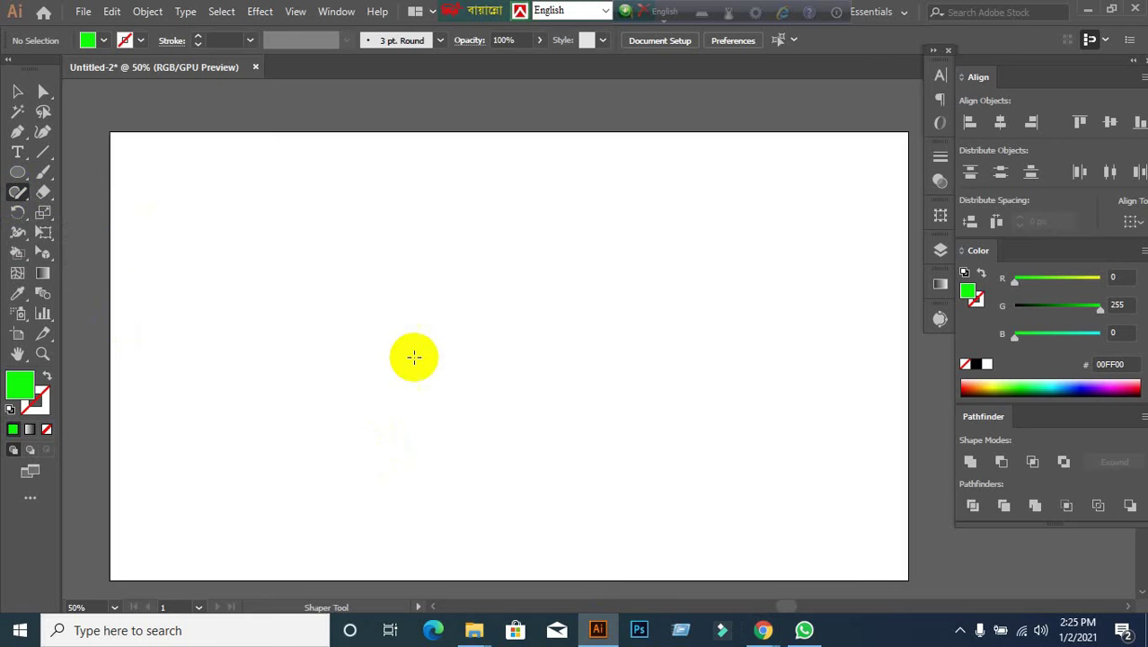
{"action": "mouse_move", "coordinate": [431, 368]}
{"action": "left_mouse_down"}
{"action": "mouse_move", "coordinate": [354, 252]}
{"action": "mouse_move", "coordinate": [465, 231]}
{"action": "left_mouse_up"}
{"action": "mouse_move", "coordinate": [480, 247]}
{"action": "left_mouse_down"}
{"action": "mouse_move", "coordinate": [487, 323]}
{"action": "mouse_move", "coordinate": [395, 323]}
{"action": "mouse_move", "coordinate": [415, 248]}
{"action": "mouse_move", "coordinate": [478, 247]}
{"action": "left_mouse_up"}
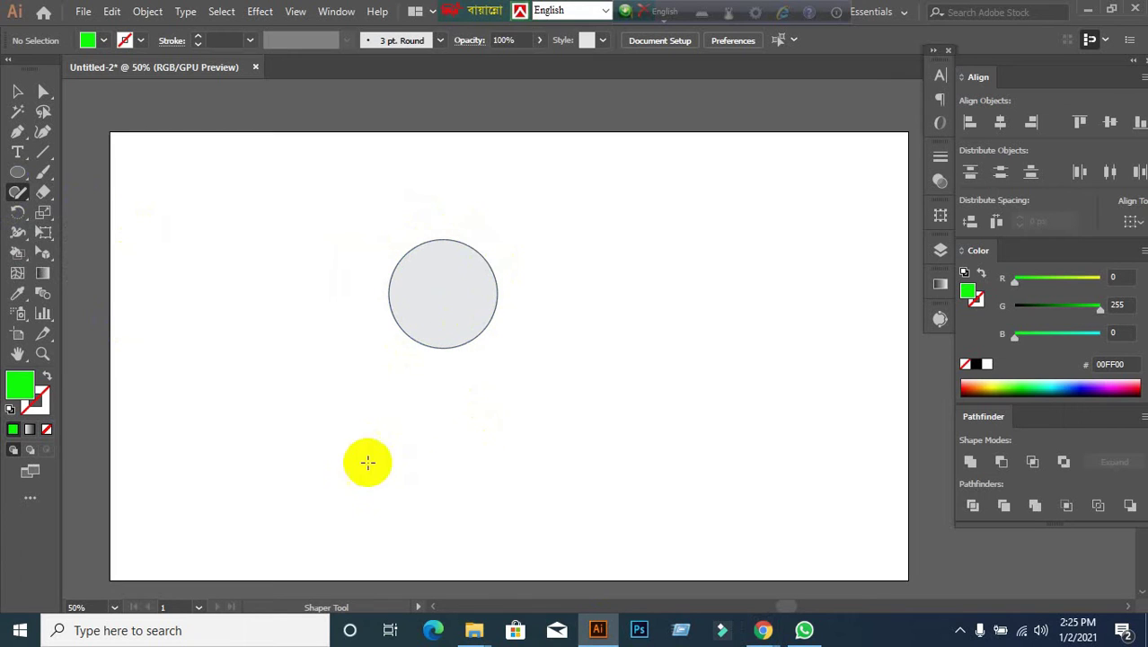
{"action": "left_click", "coordinate": [203, 91]}
{"action": "left_click", "coordinate": [243, 102]}
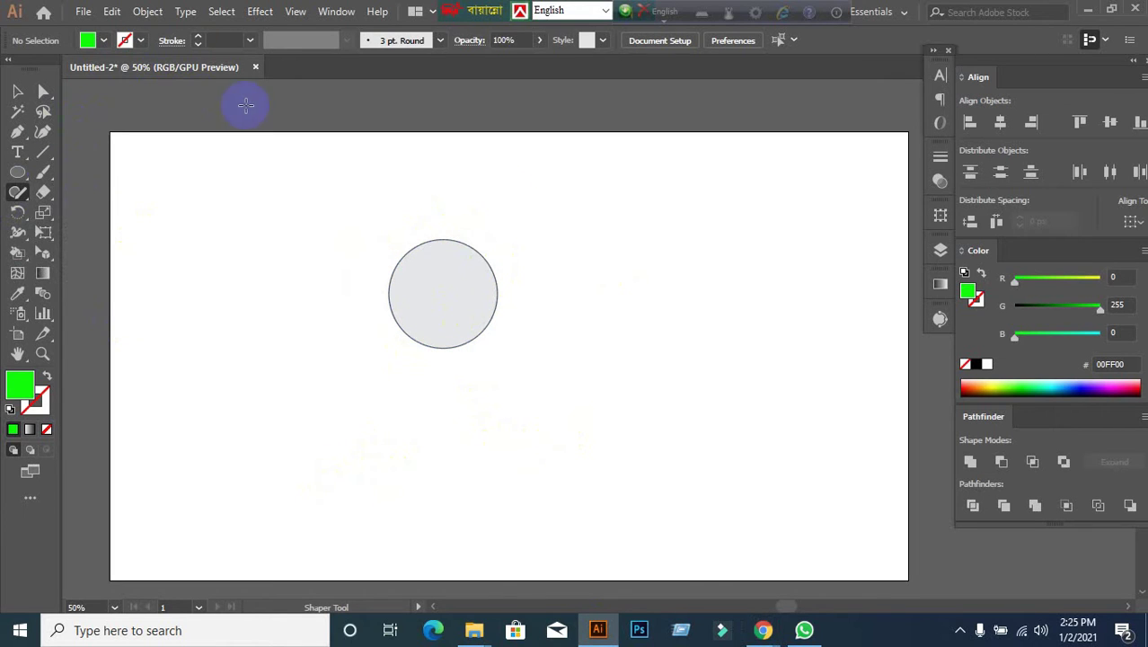
{"action": "left_click", "coordinate": [941, 160]}
{"action": "left_click", "coordinate": [940, 160]}
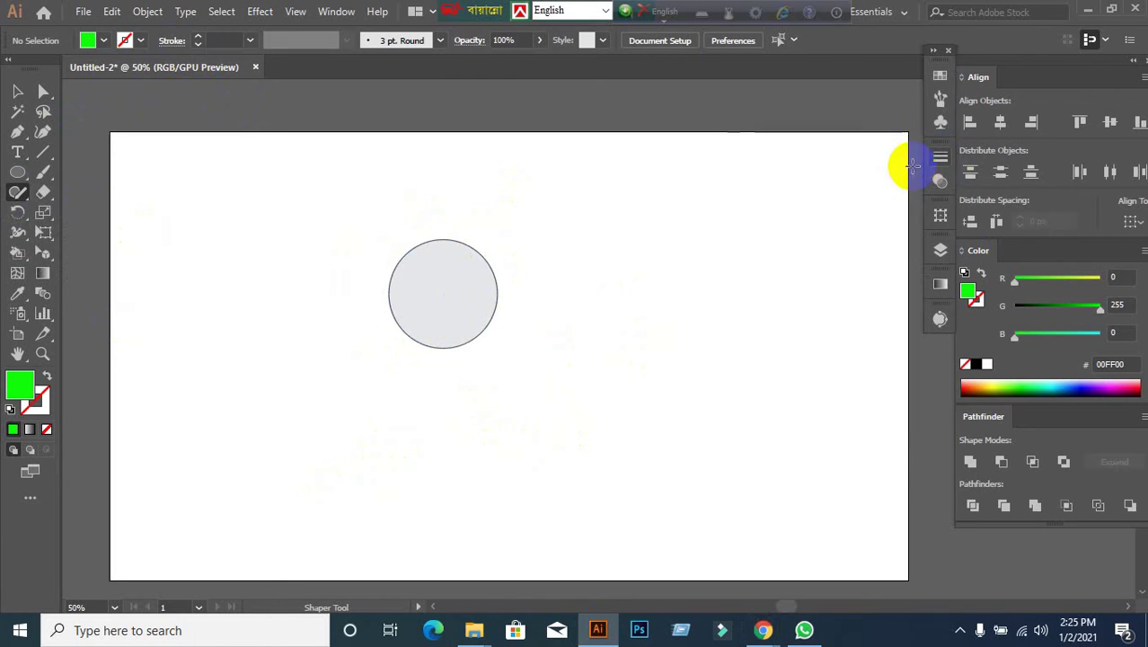
Move the circle to the upper-left area of the artboard and deselect it.
{"action": "scroll", "coordinate": [163, 376], "scroll_direction": "down", "scroll_amount": 1}
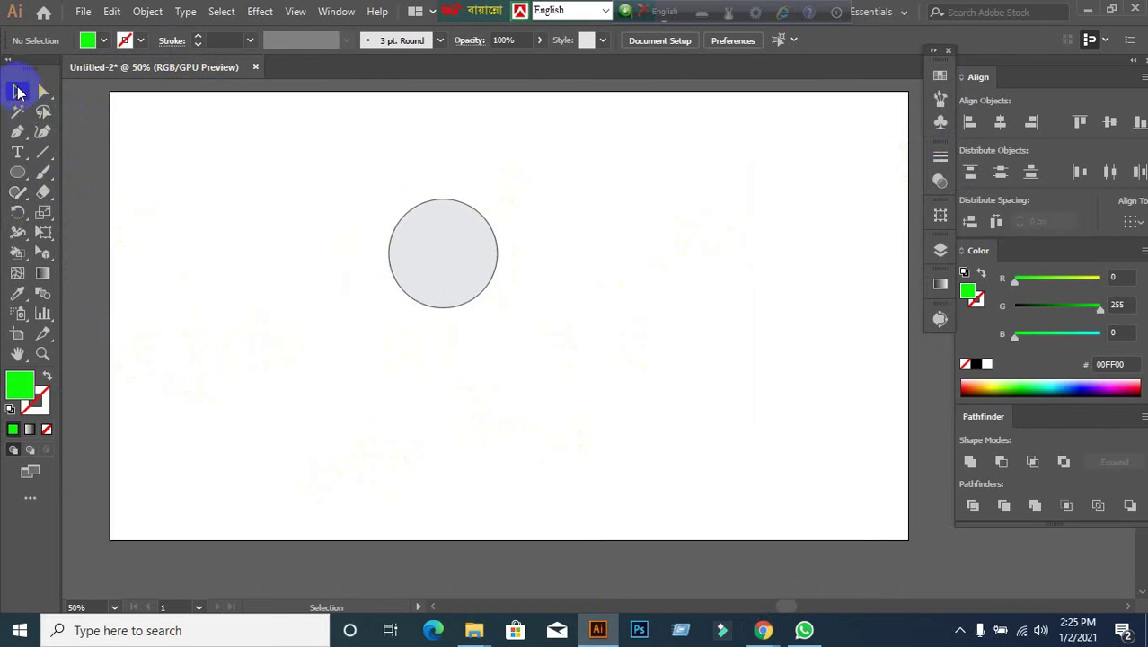
{"action": "left_click", "coordinate": [416, 240]}
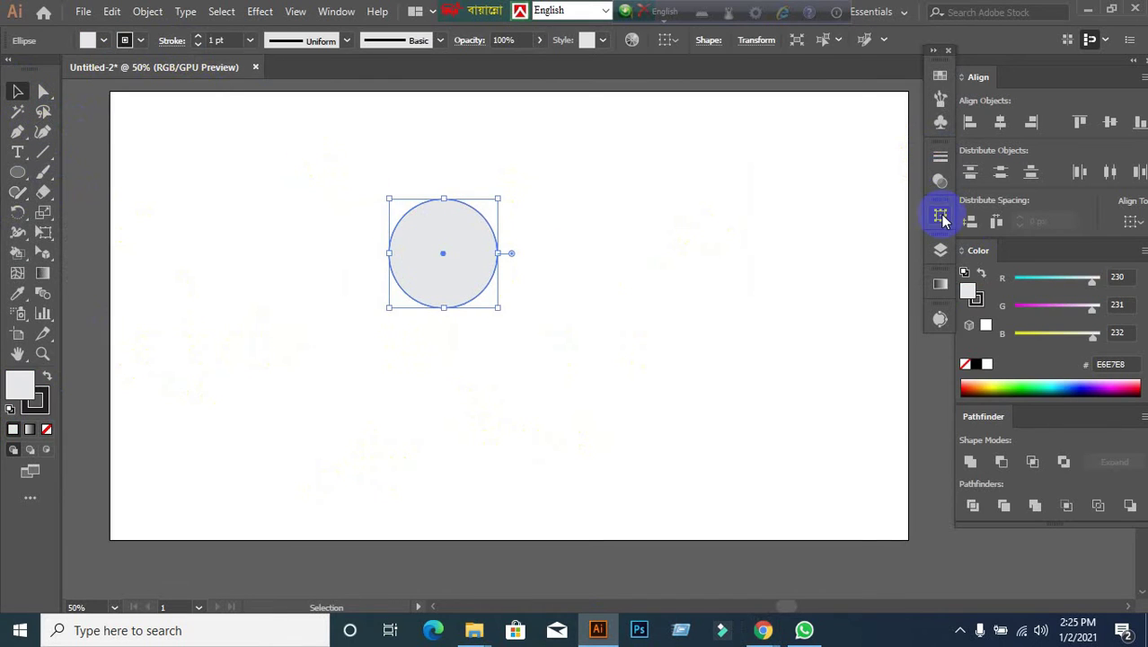
{"action": "left_click", "coordinate": [939, 159]}
{"action": "left_click", "coordinate": [937, 160]}
{"action": "left_click_drag", "start_coordinate": [456, 267], "coordinate": [229, 203]}
{"action": "left_click", "coordinate": [135, 269]}
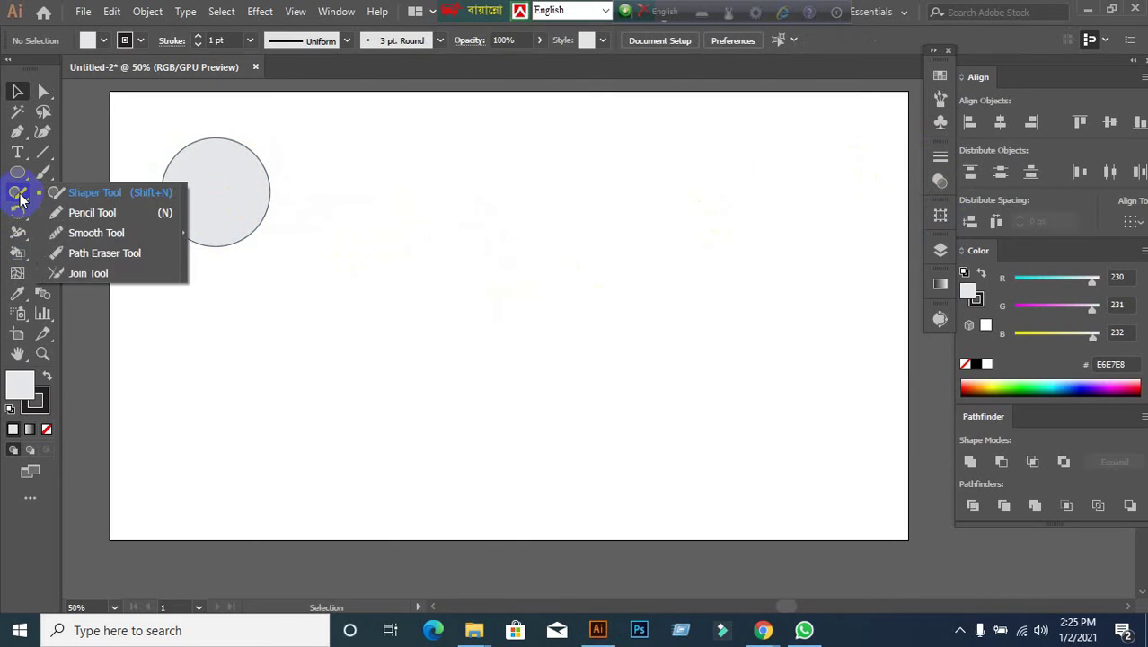
Draw a triangle with the Shaper tool in the upper area of the artboard, away from the circle.
{"action": "left_click", "coordinate": [84, 196]}
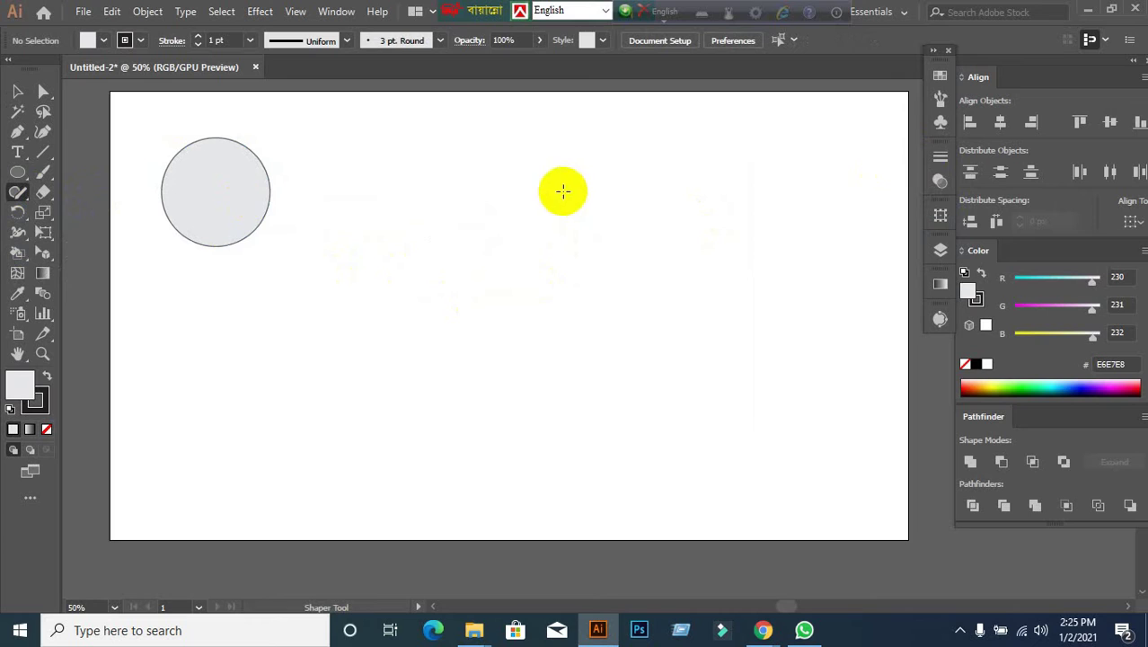
{"action": "mouse_move", "coordinate": [582, 160]}
{"action": "left_mouse_down"}
{"action": "mouse_move", "coordinate": [451, 308]}
{"action": "mouse_move", "coordinate": [751, 304]}
{"action": "mouse_move", "coordinate": [583, 153]}
{"action": "left_mouse_up"}
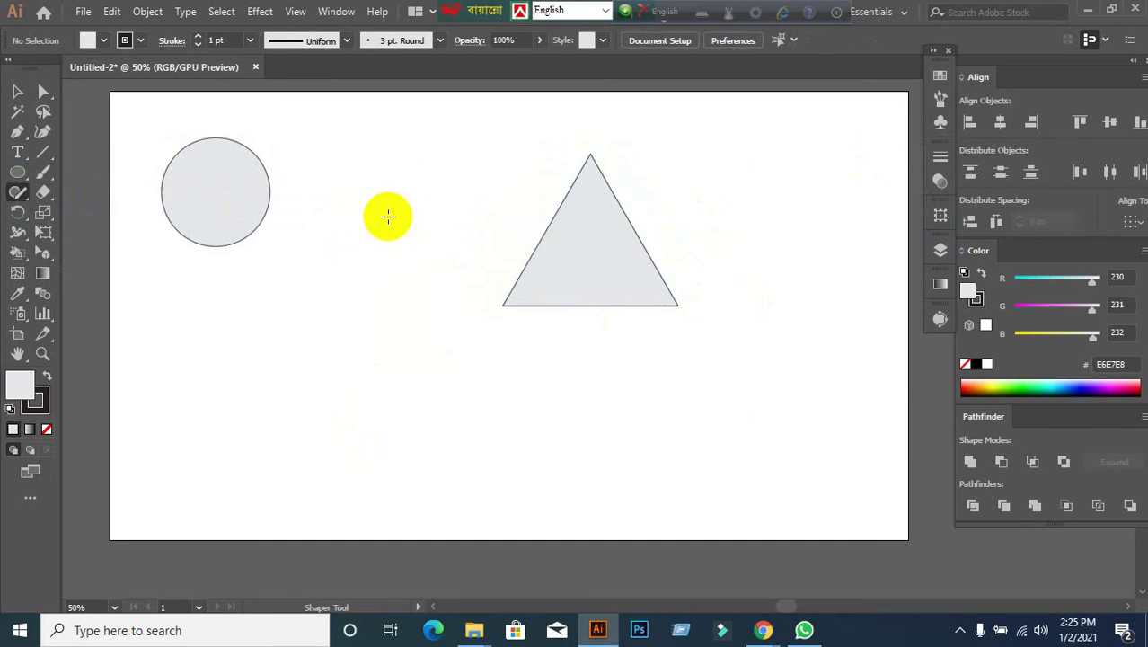
{"action": "scroll", "coordinate": [318, 393], "scroll_direction": "down", "scroll_amount": 3}
{"action": "scroll", "coordinate": [318, 394], "scroll_direction": "down", "scroll_amount": 2}
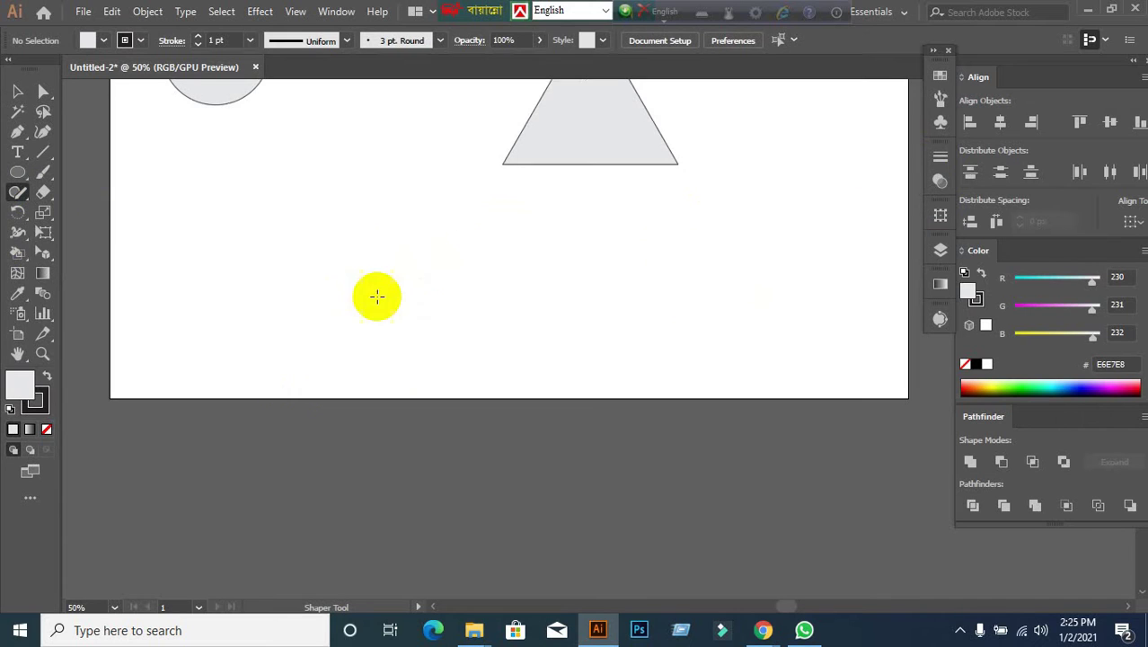
Look at the Google Meet call in Chrome and switch back to Illustrator.
{"action": "left_click", "coordinate": [671, 600]}
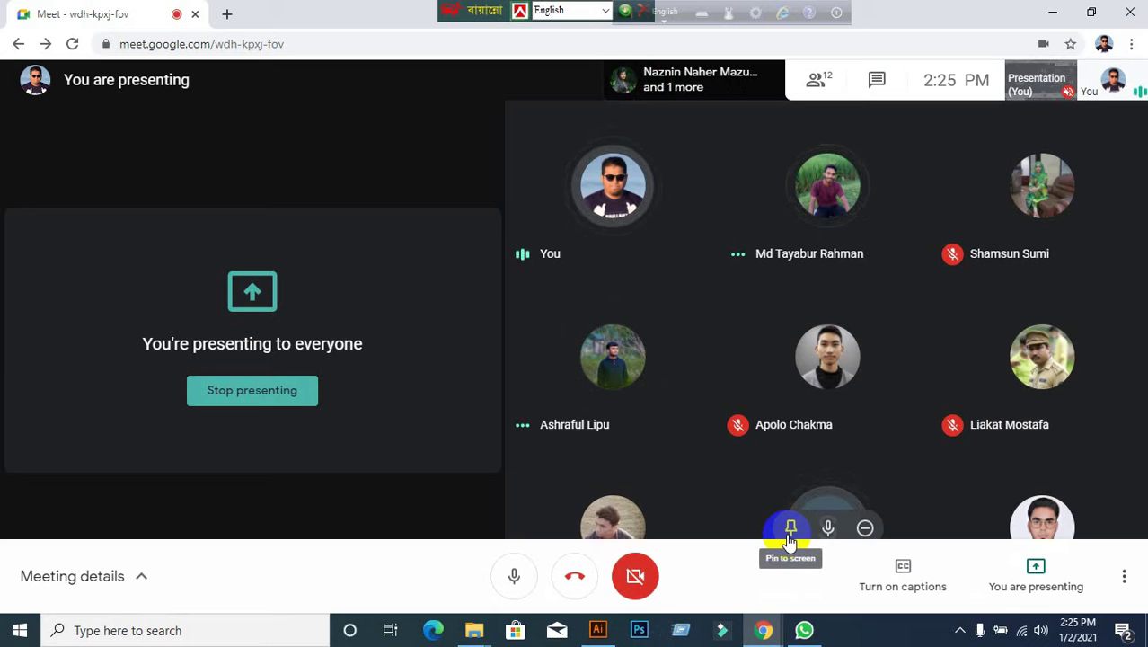
{"action": "left_click", "coordinate": [598, 630]}
{"action": "left_click", "coordinate": [581, 401]}
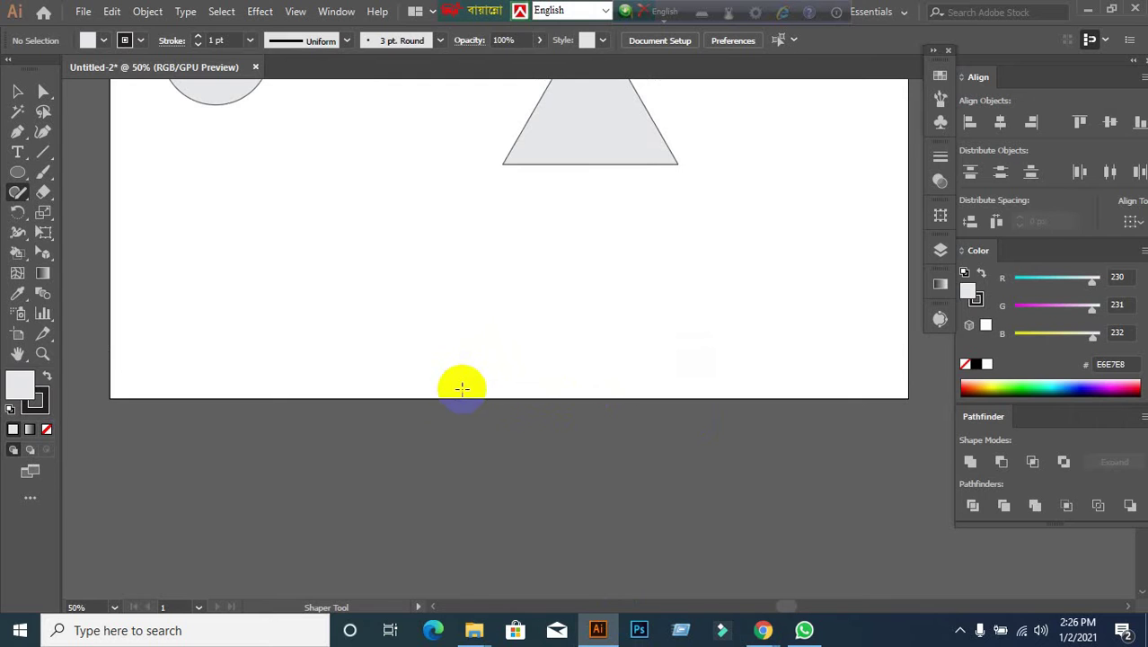
{"action": "left_click", "coordinate": [764, 630]}
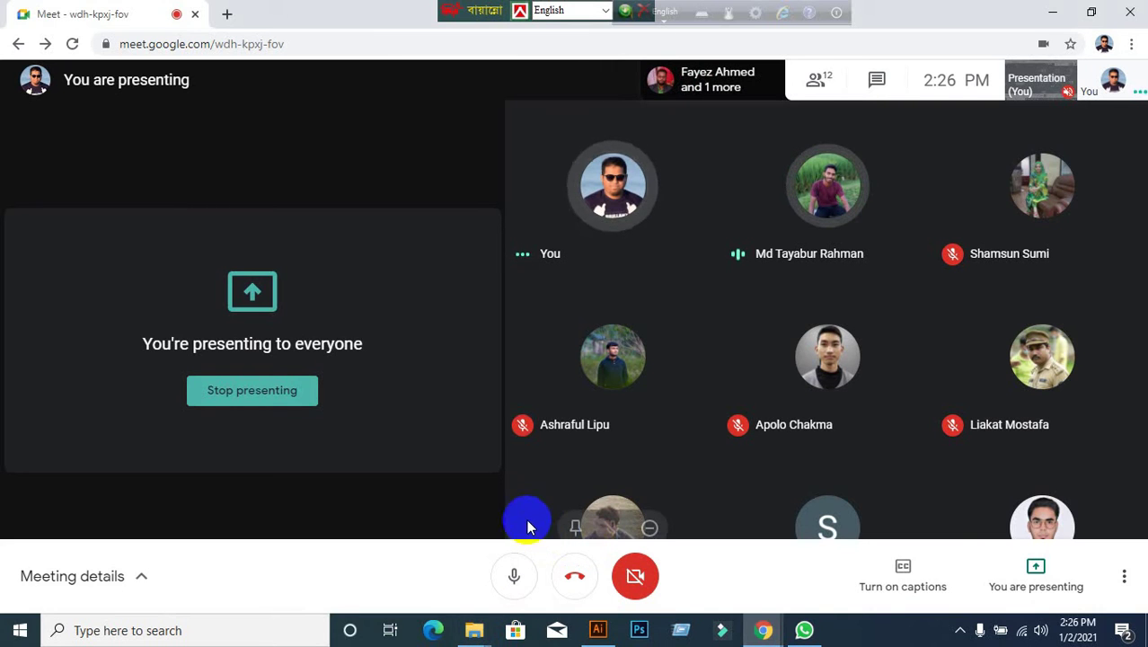
{"action": "left_click", "coordinate": [597, 630]}
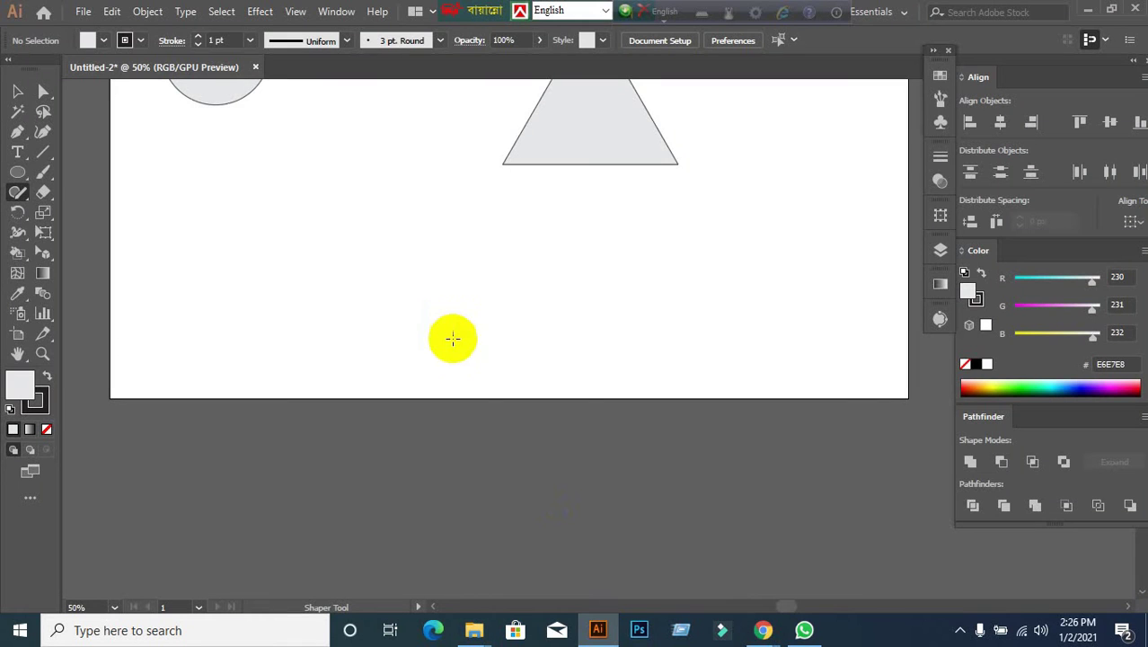
Draw a large hexagon with the Shaper tool, overlapping the lower edge of the artboard.
{"action": "left_click", "coordinate": [24, 190]}
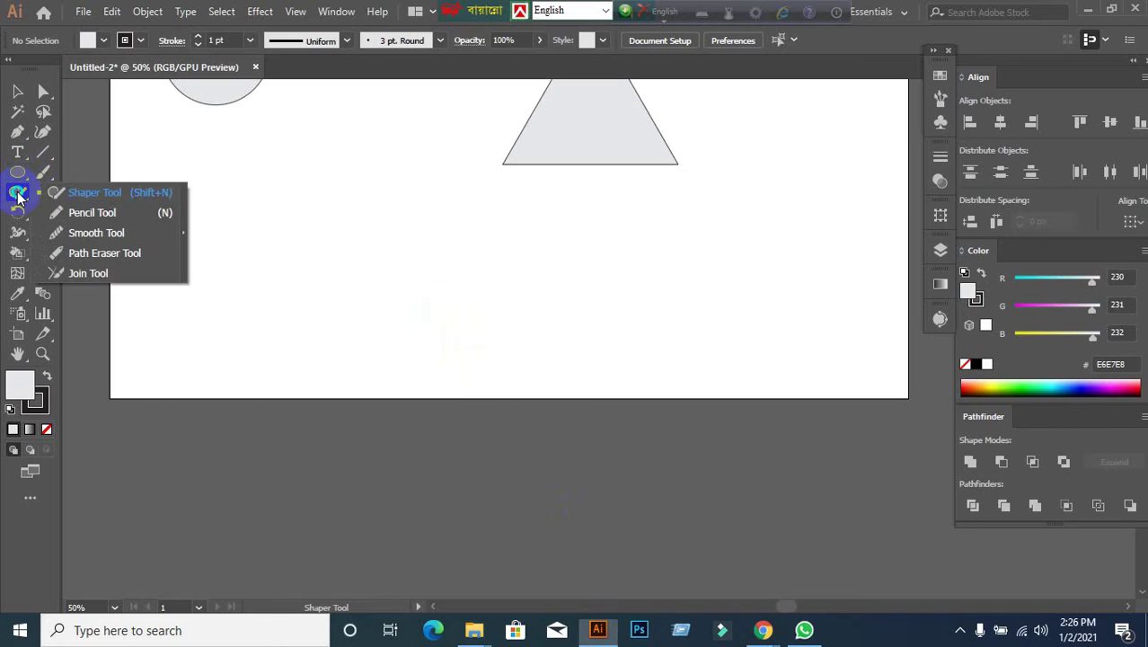
{"action": "left_click", "coordinate": [105, 192]}
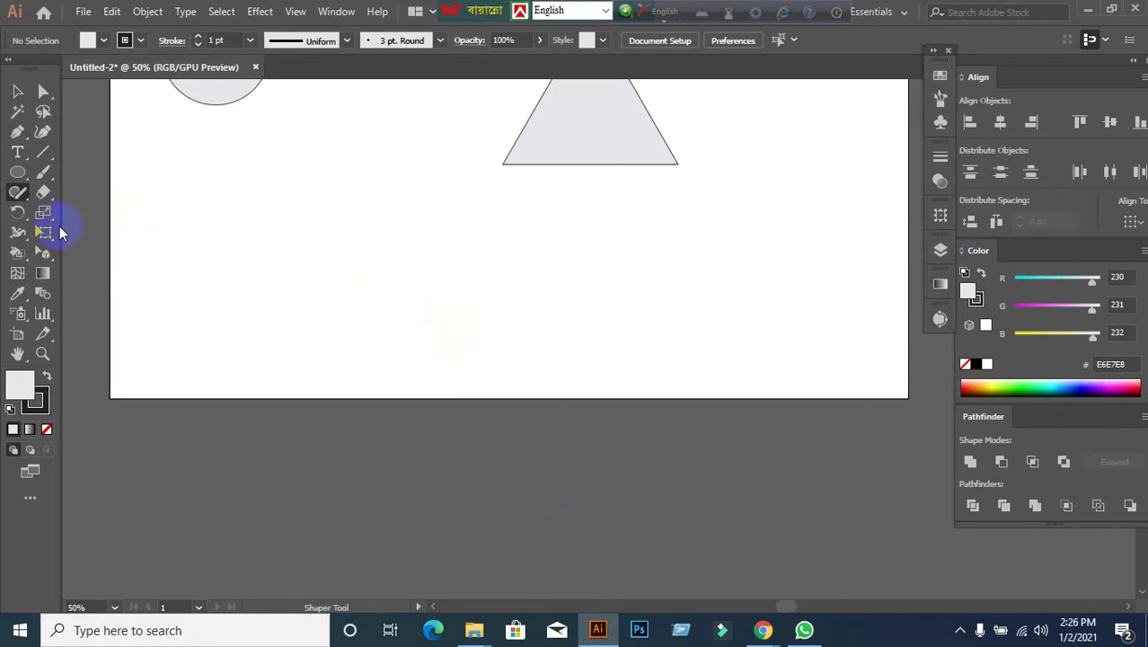
{"action": "mouse_move", "coordinate": [439, 236]}
{"action": "left_mouse_down"}
{"action": "mouse_move", "coordinate": [417, 257]}
{"action": "mouse_move", "coordinate": [293, 347]}
{"action": "left_mouse_up"}
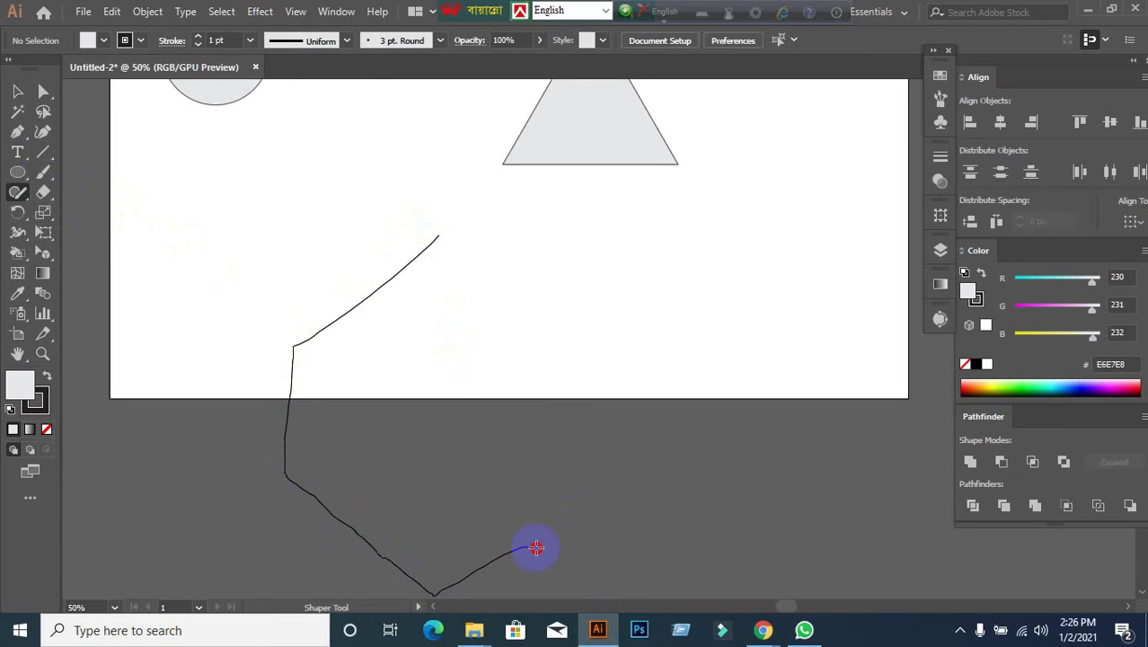
{"action": "left_click_drag", "start_coordinate": [556, 362], "coordinate": [440, 232]}
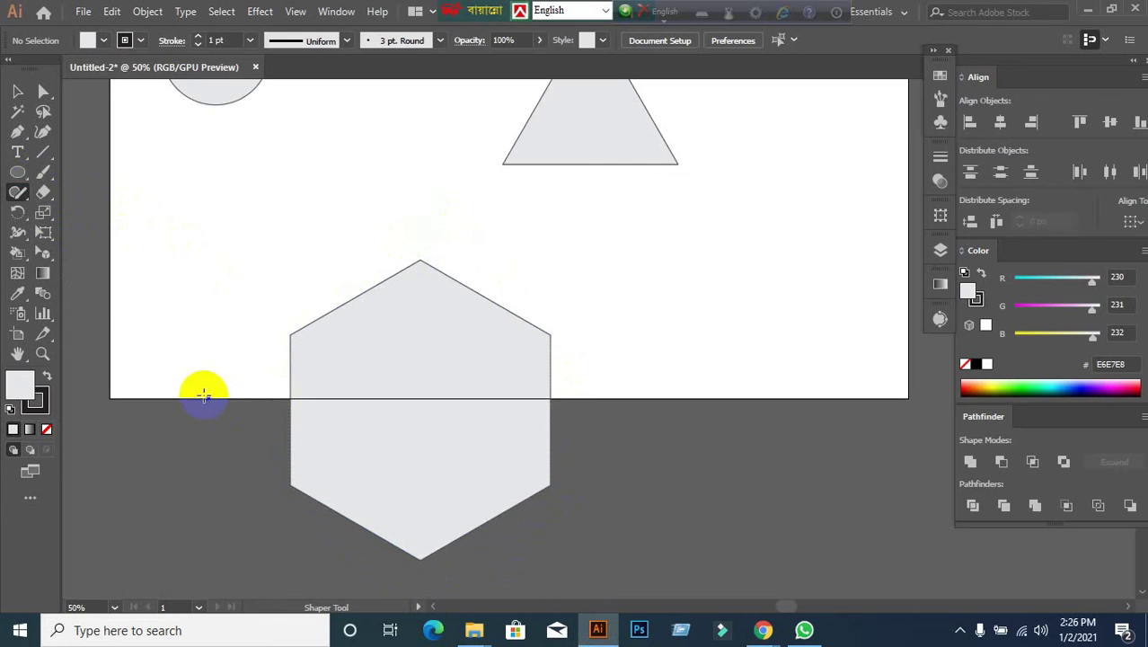
Move the triangle towards the artboard's right side and place the hexagon between it and the small circle.
{"action": "scroll", "coordinate": [526, 321], "scroll_direction": "down", "scroll_amount": 2}
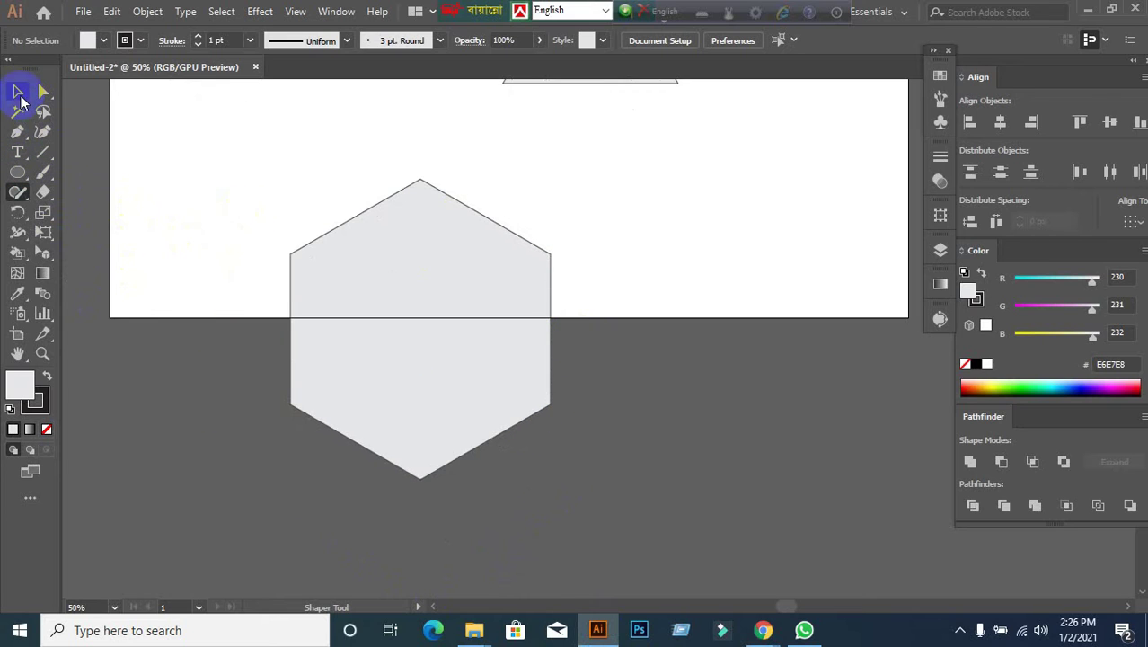
{"action": "left_click", "coordinate": [18, 93]}
{"action": "scroll", "coordinate": [340, 310], "scroll_direction": "up", "scroll_amount": 3}
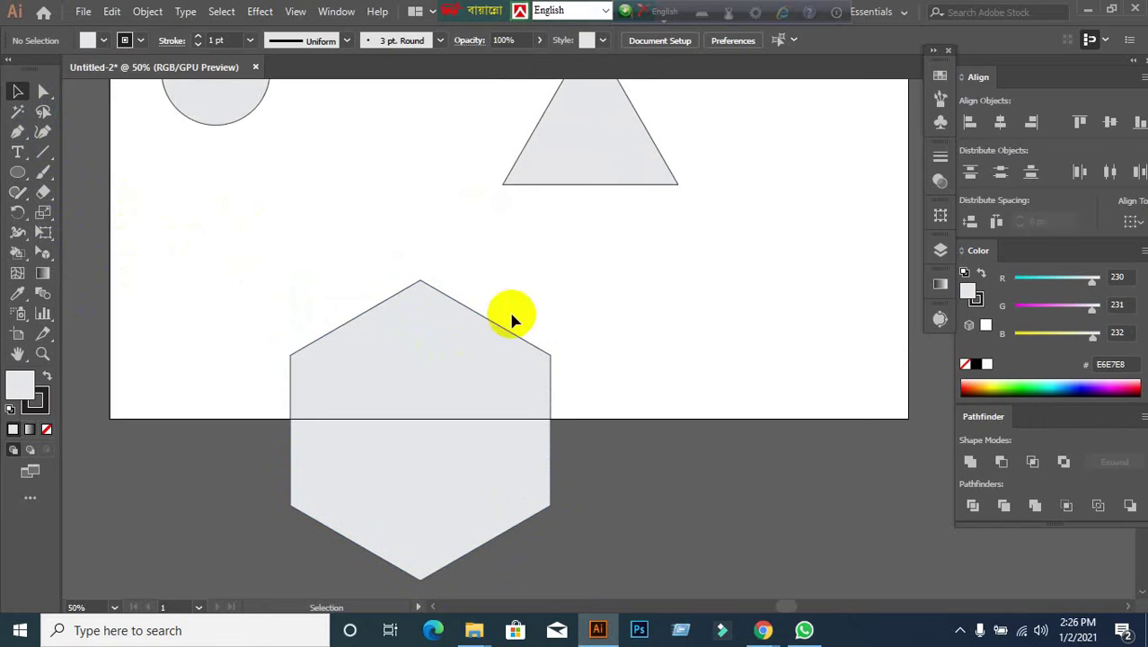
{"action": "left_click_drag", "start_coordinate": [589, 167], "coordinate": [748, 182]}
{"action": "left_click_drag", "start_coordinate": [477, 377], "coordinate": [513, 83]}
{"action": "left_click_drag", "start_coordinate": [473, 268], "coordinate": [594, 154]}
{"action": "left_click", "coordinate": [379, 311]}
Draw a circle with the Ellipse tool below the small circle and cut a pie wedge out of it.
{"action": "left_click_drag", "start_coordinate": [16, 177], "coordinate": [54, 211]}
{"action": "left_click_drag", "start_coordinate": [254, 220], "coordinate": [436, 373]}
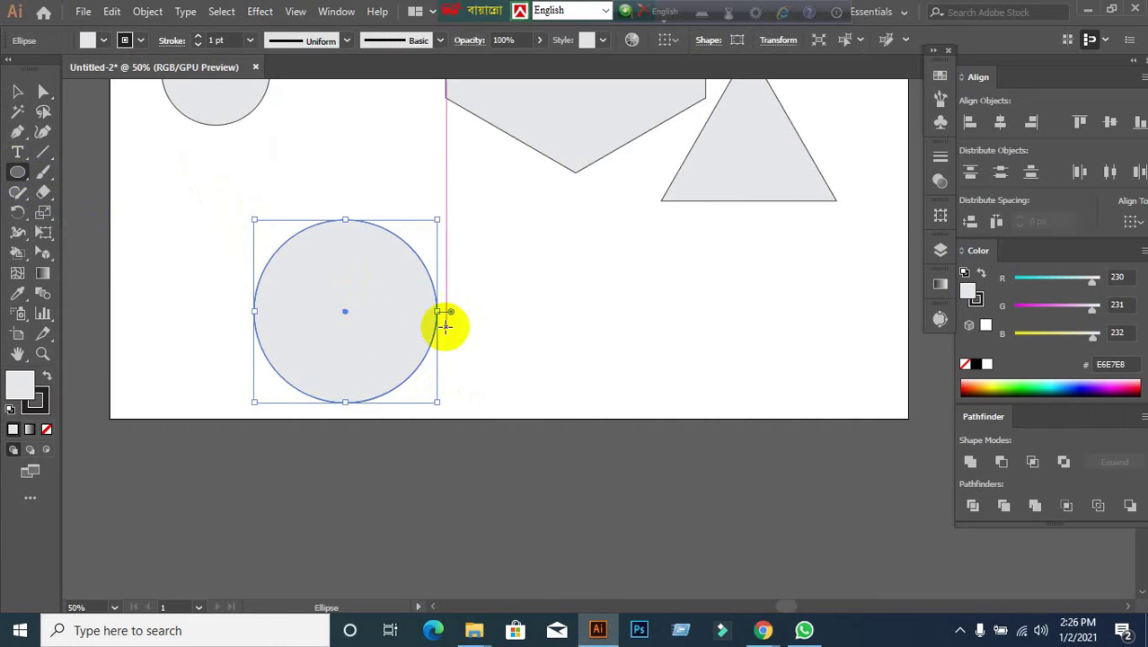
{"action": "left_click_drag", "start_coordinate": [455, 316], "coordinate": [378, 409]}
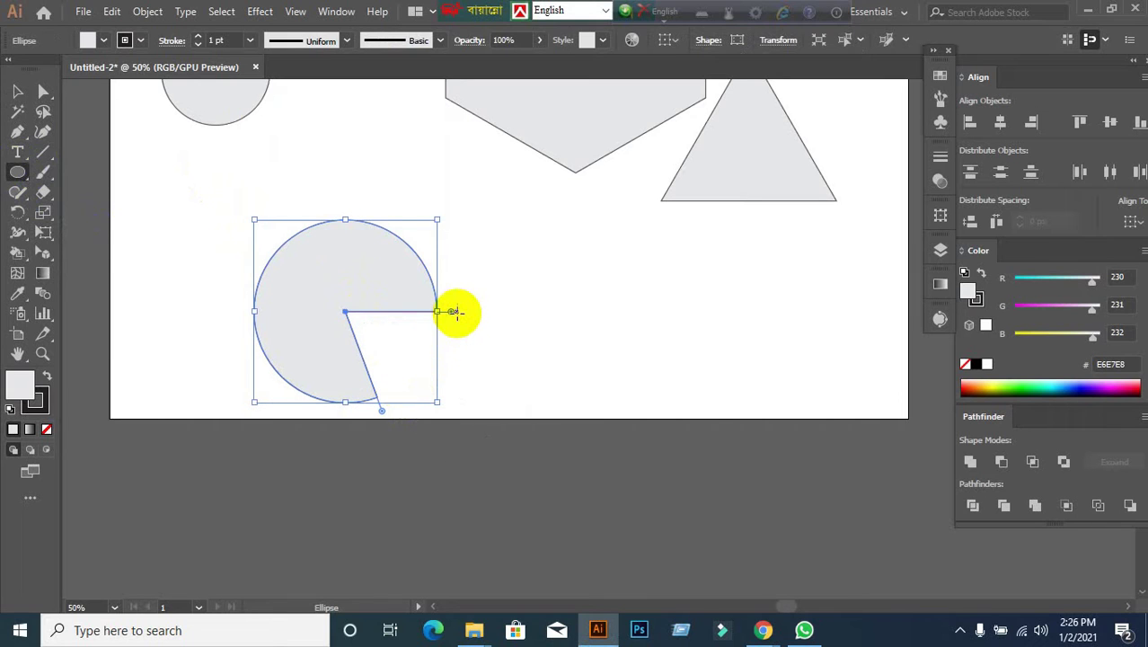
{"action": "mouse_move", "coordinate": [454, 314]}
{"action": "left_mouse_down"}
{"action": "mouse_move", "coordinate": [448, 275]}
{"action": "mouse_move", "coordinate": [442, 329]}
{"action": "left_mouse_up"}
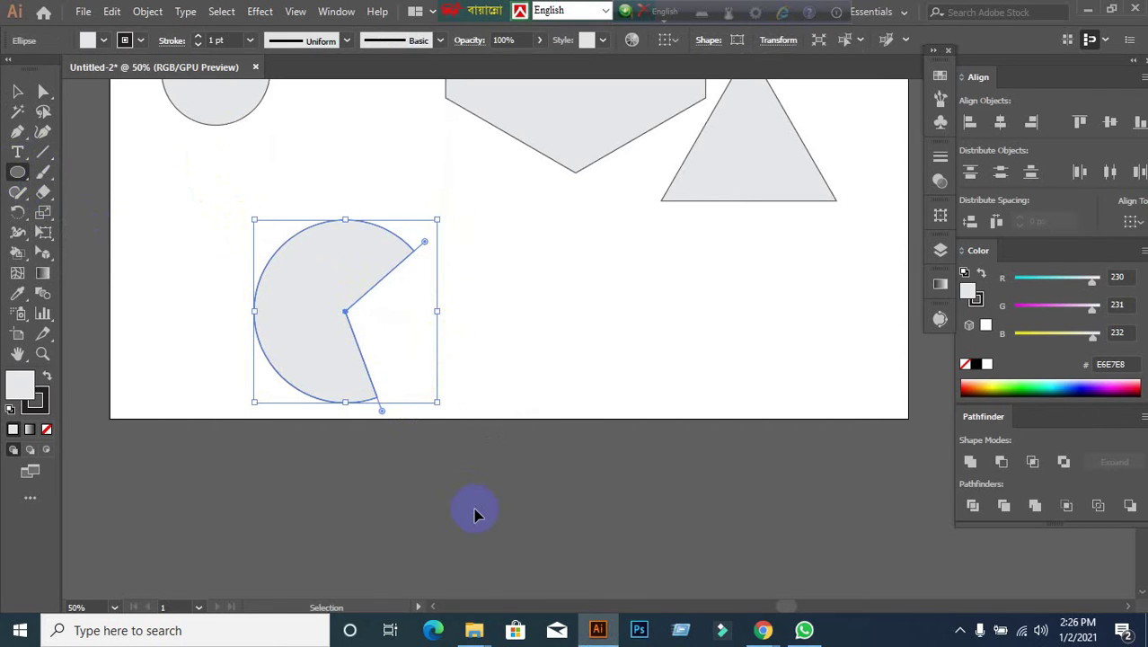
Undo the circle's pie cuts and move the full circle beneath the triangle.
{"action": "key", "text": "ctrl+z"}
{"action": "key", "text": "ctrl+z"}
{"action": "left_click", "coordinate": [17, 91]}
{"action": "left_click_drag", "start_coordinate": [292, 313], "coordinate": [634, 330]}
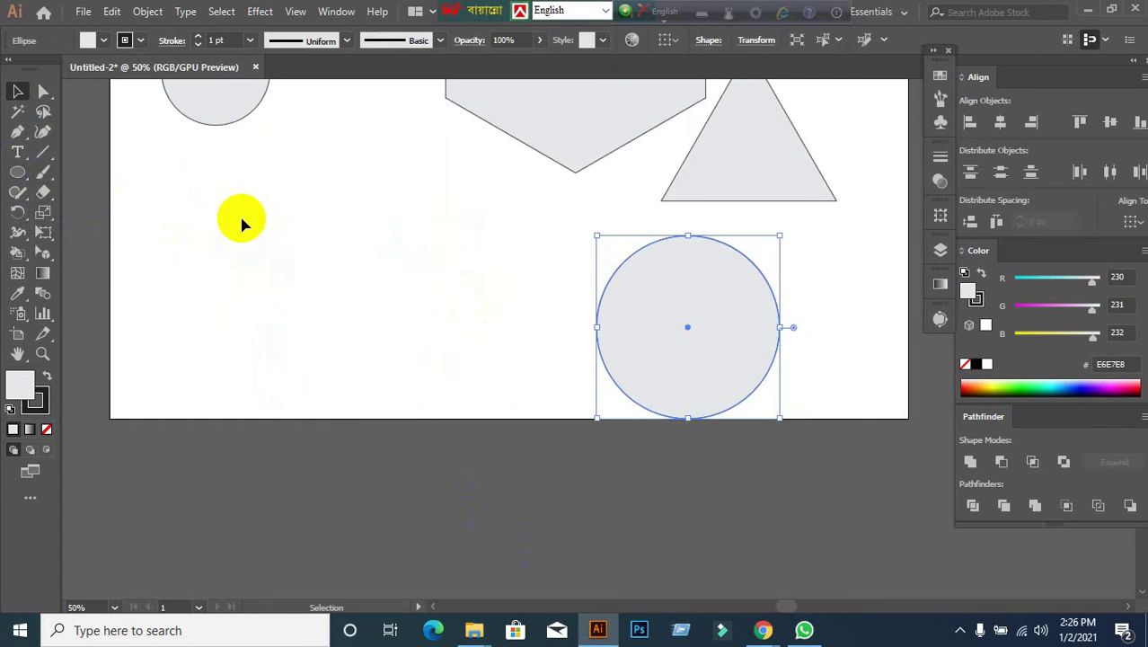
Try drawing a second circle with the Ellipse tool and cutting a pie wedge from it, undoing both.
{"action": "left_click", "coordinate": [19, 182]}
{"action": "left_click", "coordinate": [103, 214]}
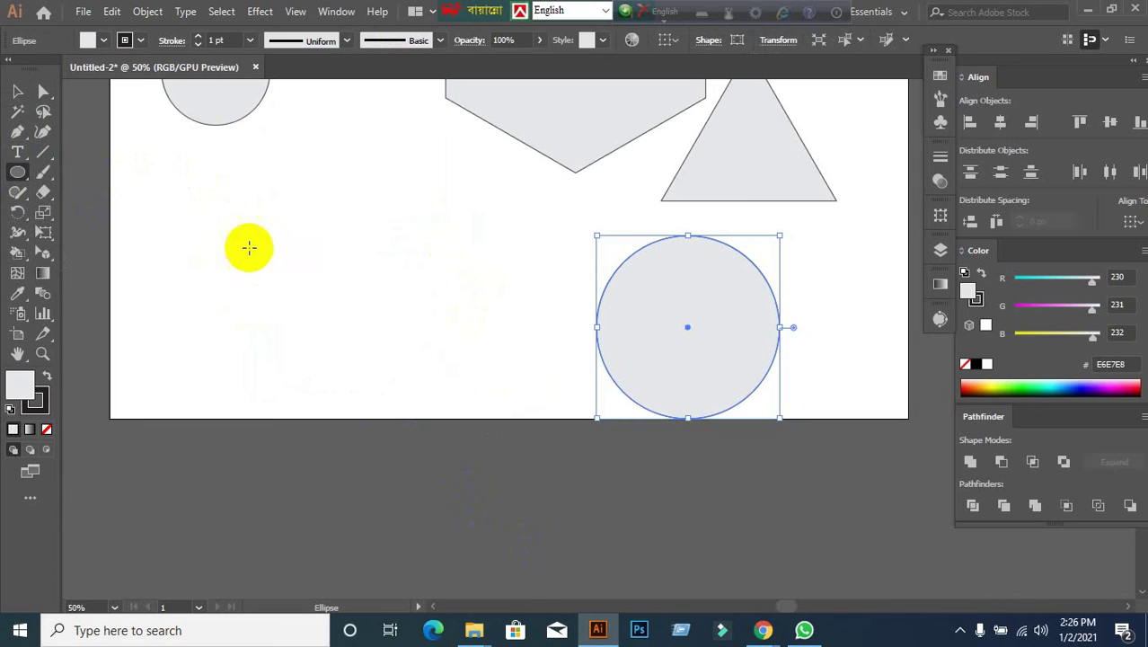
{"action": "left_click_drag", "start_coordinate": [219, 214], "coordinate": [426, 418]}
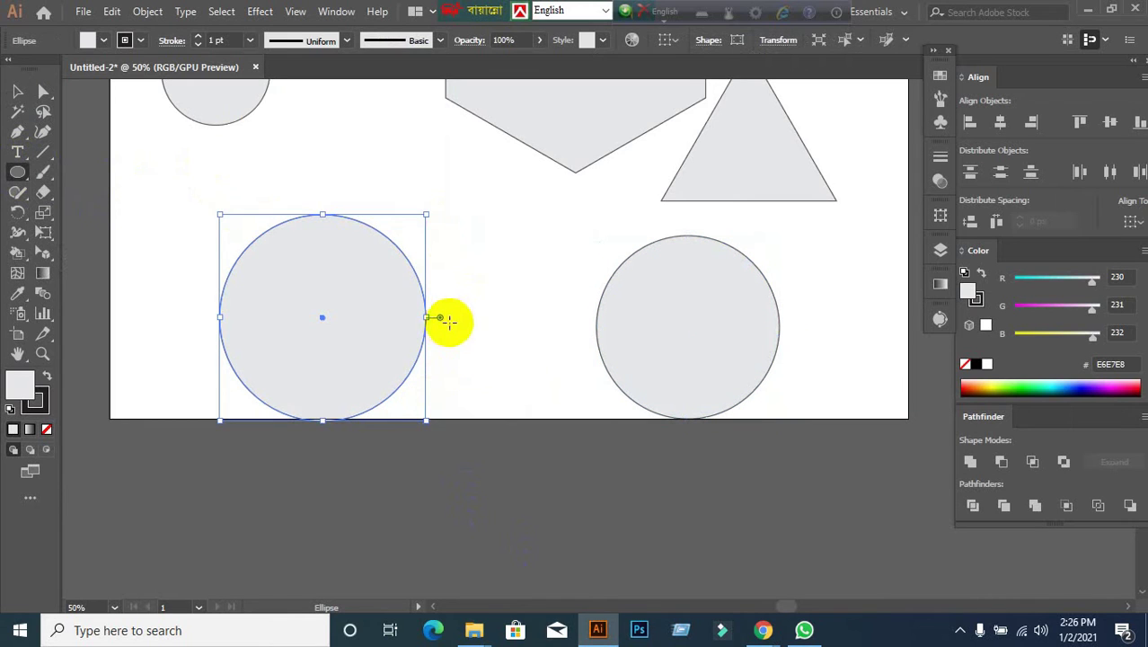
{"action": "mouse_move", "coordinate": [442, 316]}
{"action": "left_mouse_down"}
{"action": "mouse_move", "coordinate": [430, 373]}
{"action": "mouse_move", "coordinate": [358, 431]}
{"action": "left_mouse_up"}
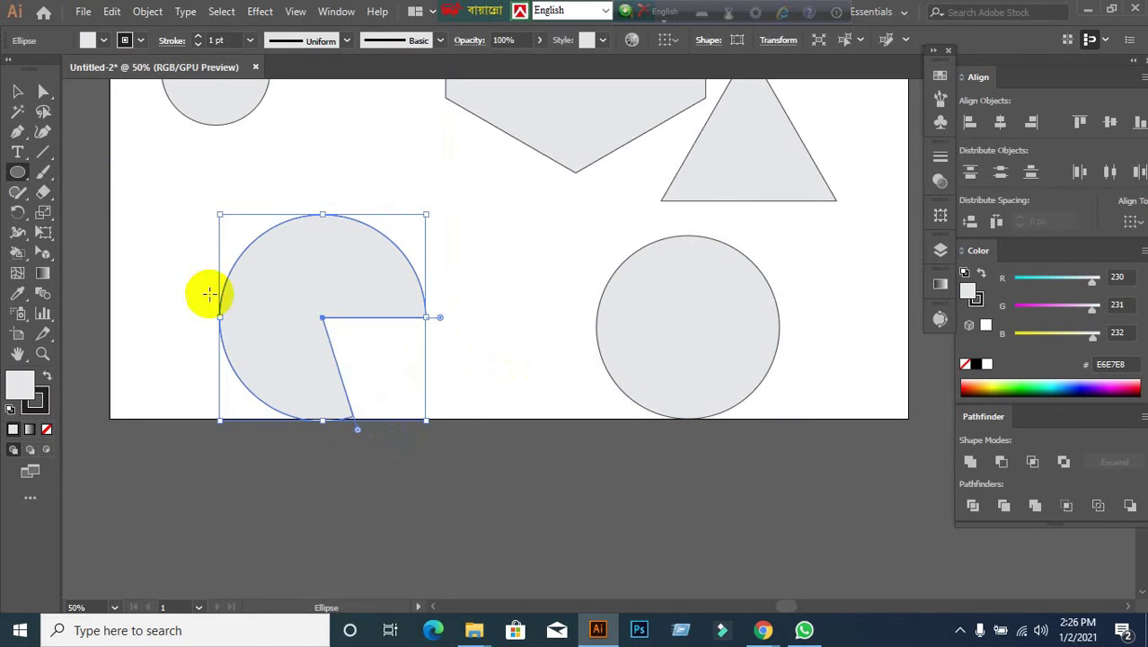
{"action": "key", "text": "ctrl+z"}
{"action": "key", "text": "ctrl+z"}
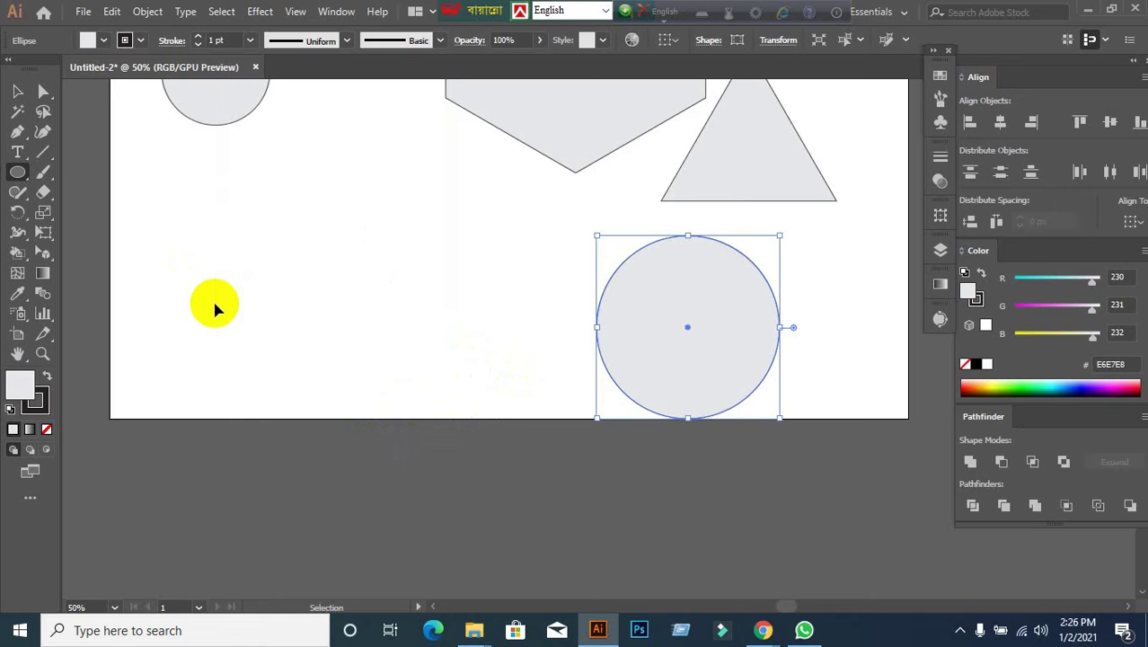
Select all the shapes on the artboard and delete them.
{"action": "left_click", "coordinate": [17, 92]}
{"action": "scroll", "coordinate": [166, 185], "scroll_direction": "up", "scroll_amount": 4}
{"action": "left_click_drag", "start_coordinate": [128, 121], "coordinate": [733, 508]}
{"action": "key", "text": "Delete"}
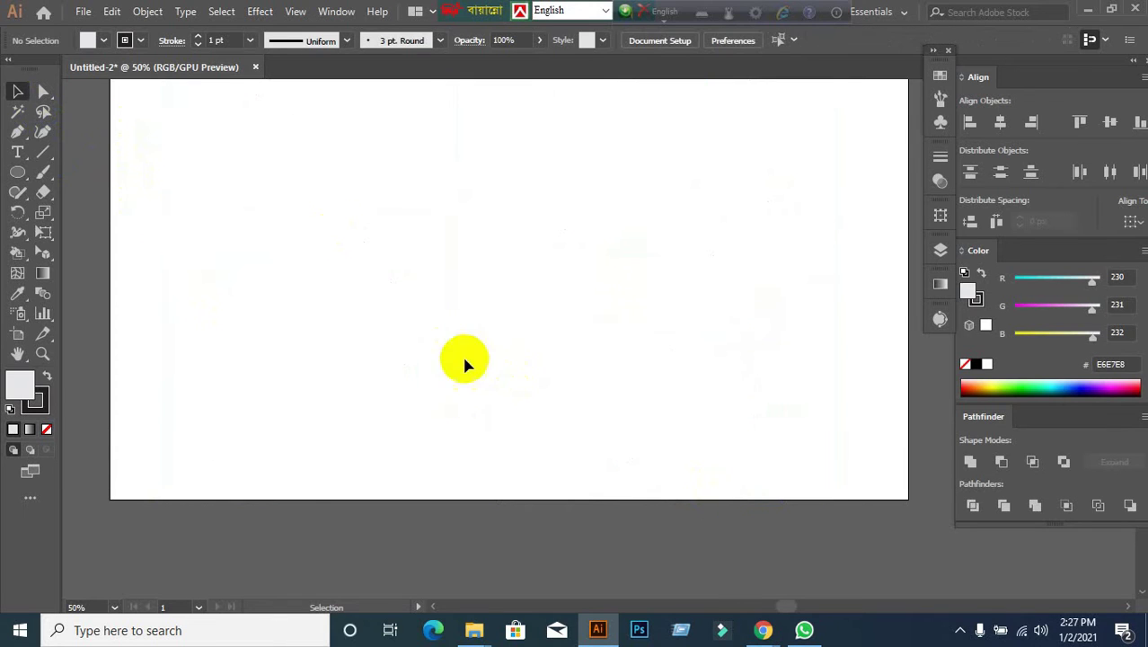
Try drawing on the empty artboard with the Shaper tool.
{"action": "left_click", "coordinate": [23, 199]}
{"action": "left_click", "coordinate": [22, 215]}
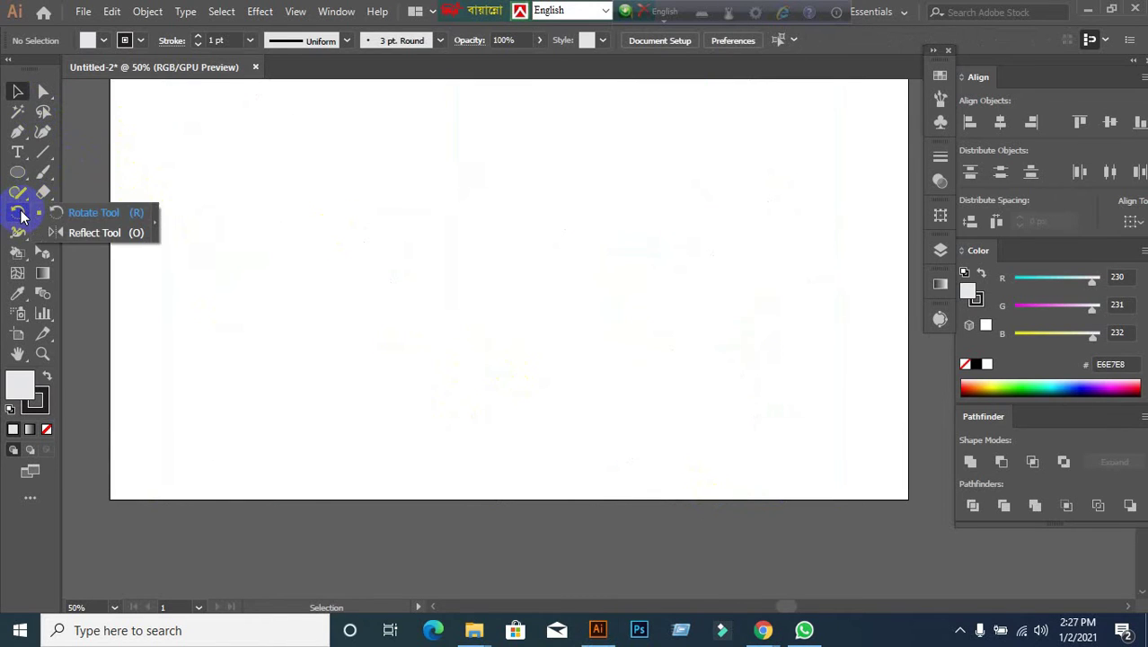
{"action": "left_click_drag", "start_coordinate": [18, 192], "coordinate": [69, 199]}
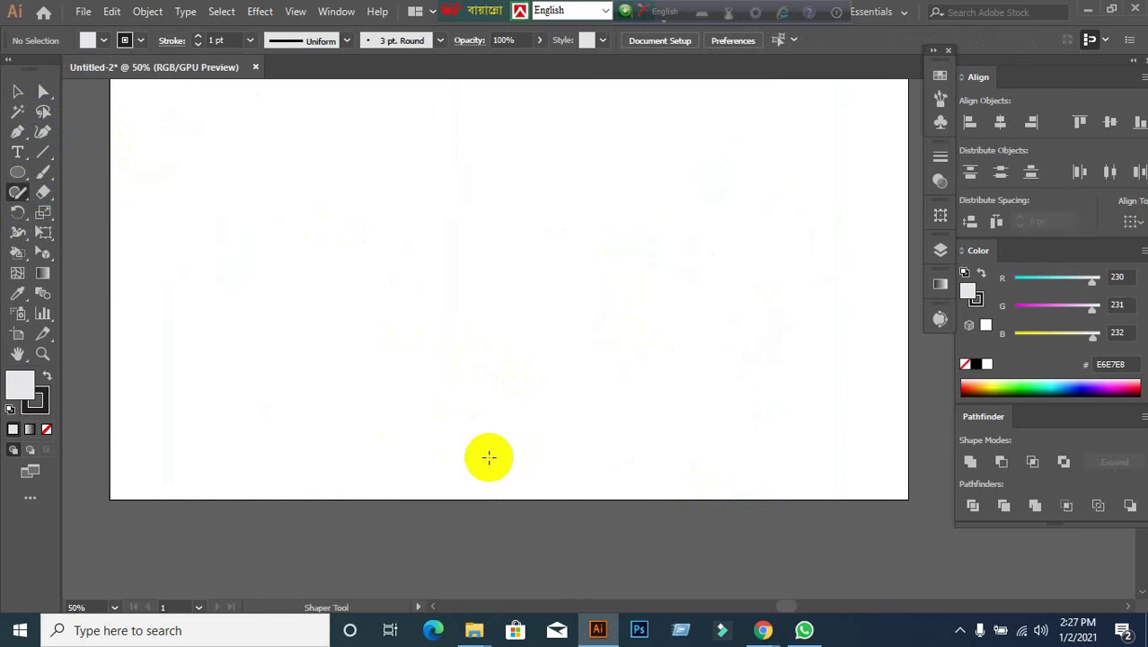
{"action": "mouse_move", "coordinate": [395, 372]}
{"action": "left_mouse_down"}
{"action": "mouse_move", "coordinate": [433, 317]}
{"action": "mouse_move", "coordinate": [493, 371]}
{"action": "left_mouse_up"}
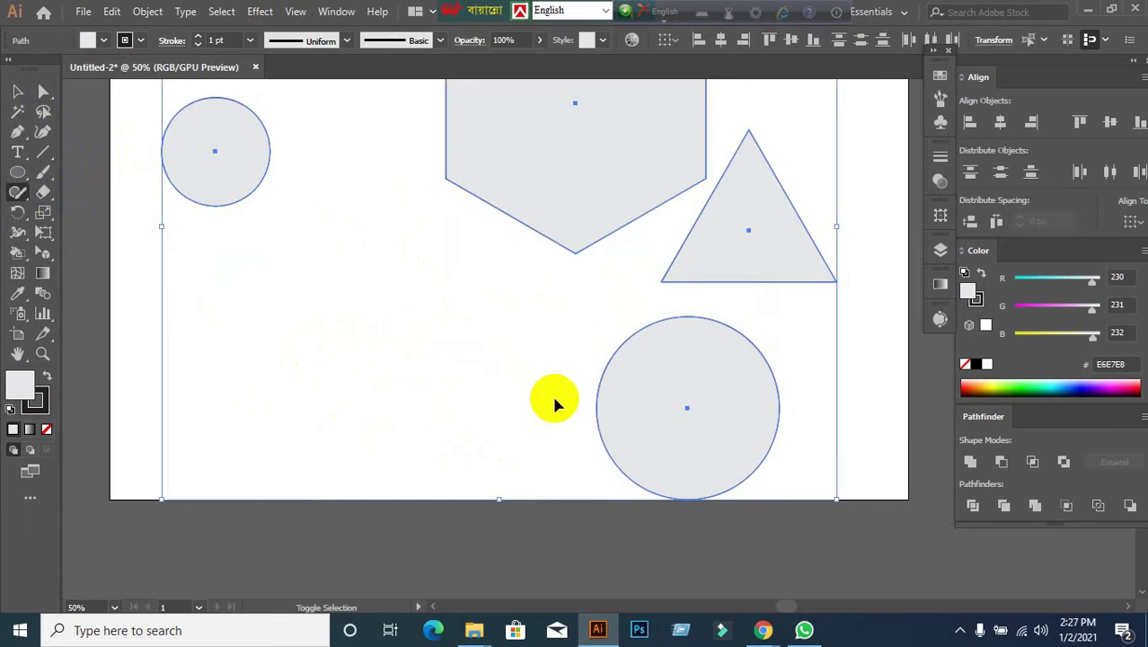
Delete the restored shapes and draw a large rectangle in the middle of the artboard with the Shaper tool.
{"action": "key", "text": "Delete"}
{"action": "scroll", "coordinate": [545, 364], "scroll_direction": "up", "scroll_amount": 2}
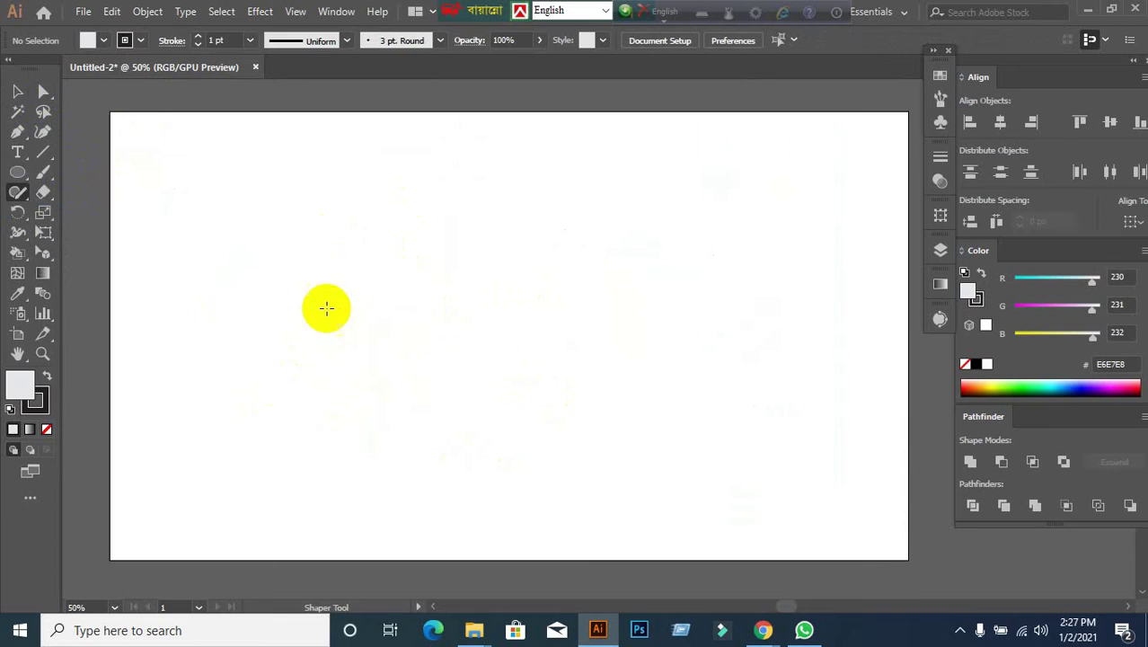
{"action": "mouse_move", "coordinate": [392, 242]}
{"action": "left_mouse_down"}
{"action": "mouse_move", "coordinate": [388, 464]}
{"action": "mouse_move", "coordinate": [716, 461]}
{"action": "mouse_move", "coordinate": [689, 332]}
{"action": "mouse_move", "coordinate": [694, 230]}
{"action": "mouse_move", "coordinate": [389, 242]}
{"action": "left_mouse_up"}
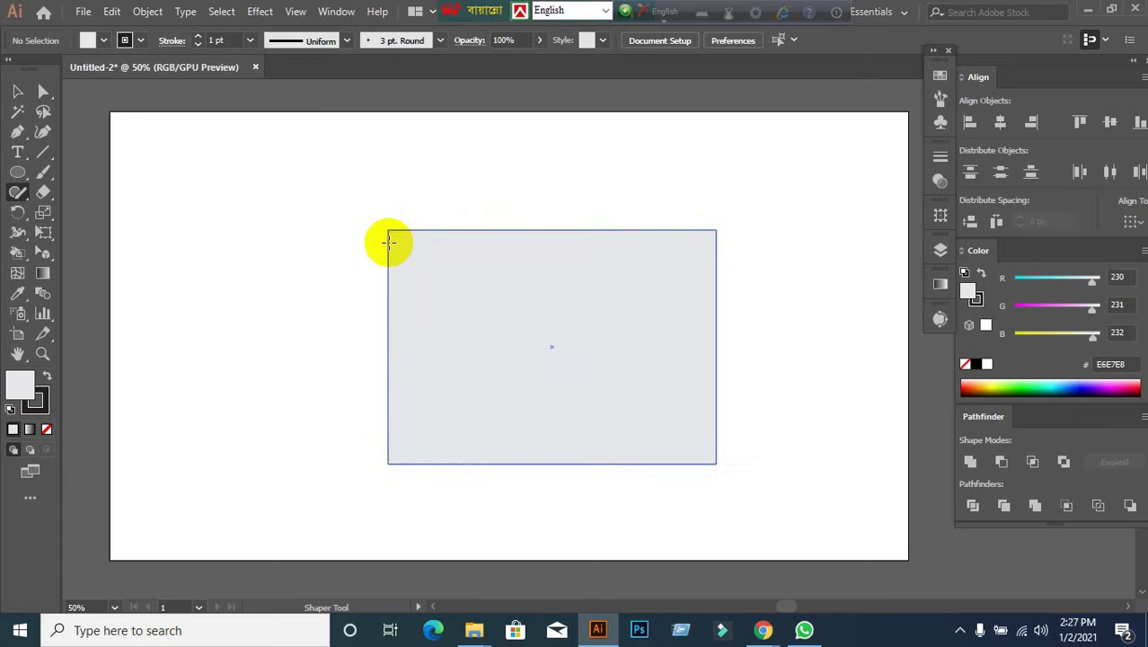
{"action": "left_click", "coordinate": [17, 173]}
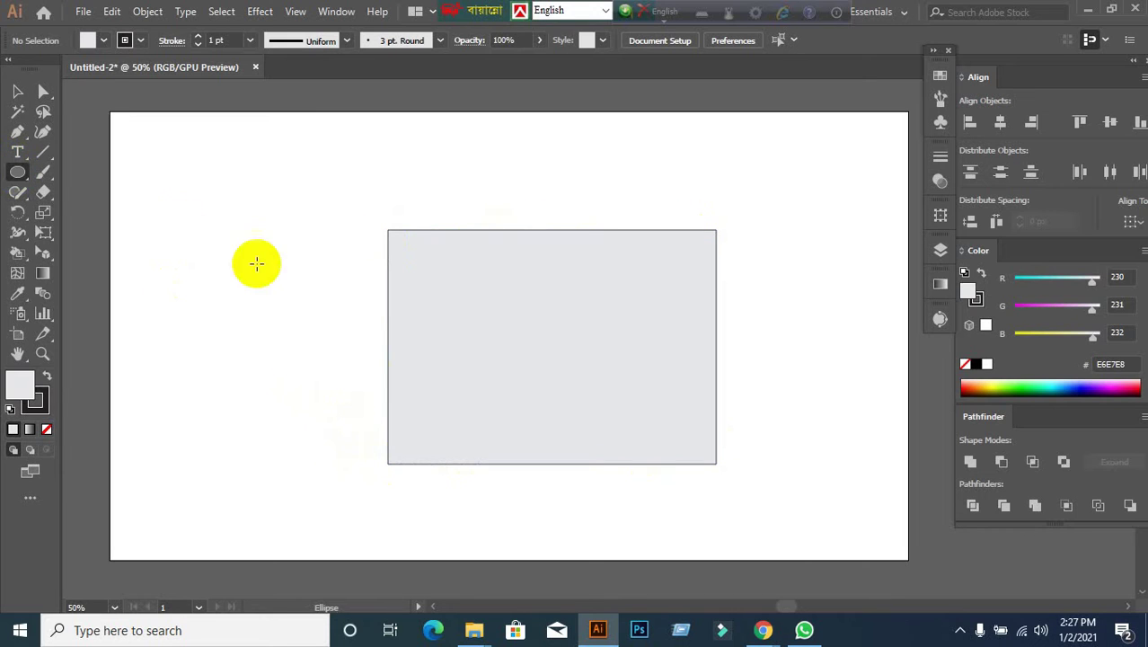
{"action": "mouse_move", "coordinate": [340, 243]}
{"action": "left_mouse_down"}
{"action": "mouse_move", "coordinate": [390, 174]}
{"action": "mouse_move", "coordinate": [471, 217]}
{"action": "left_mouse_up"}
{"action": "key", "text": "ctrl+z"}
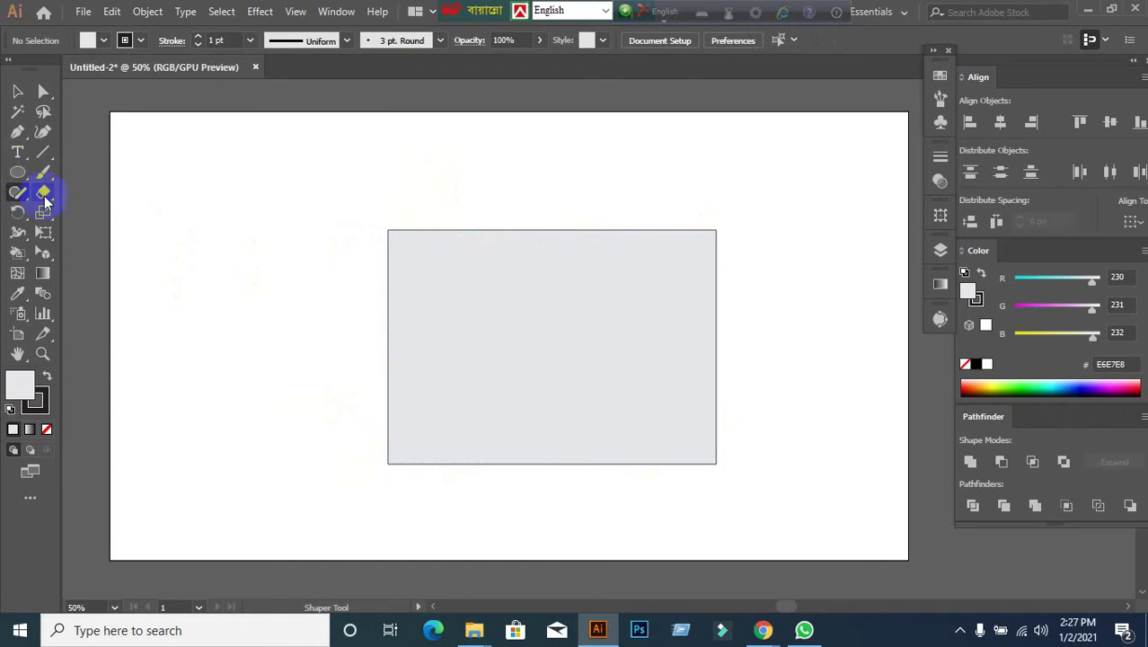
Draw circles over the rectangle's two upper corners and lower-left corner, and a square over its lower-right corner, with the Shaper tool.
{"action": "mouse_move", "coordinate": [347, 230]}
{"action": "left_mouse_down"}
{"action": "mouse_move", "coordinate": [447, 214]}
{"action": "mouse_move", "coordinate": [451, 259]}
{"action": "mouse_move", "coordinate": [358, 262]}
{"action": "left_mouse_up"}
{"action": "mouse_move", "coordinate": [680, 263]}
{"action": "left_mouse_down"}
{"action": "mouse_move", "coordinate": [683, 169]}
{"action": "mouse_move", "coordinate": [749, 183]}
{"action": "mouse_move", "coordinate": [769, 234]}
{"action": "mouse_move", "coordinate": [725, 264]}
{"action": "mouse_move", "coordinate": [673, 258]}
{"action": "left_mouse_up"}
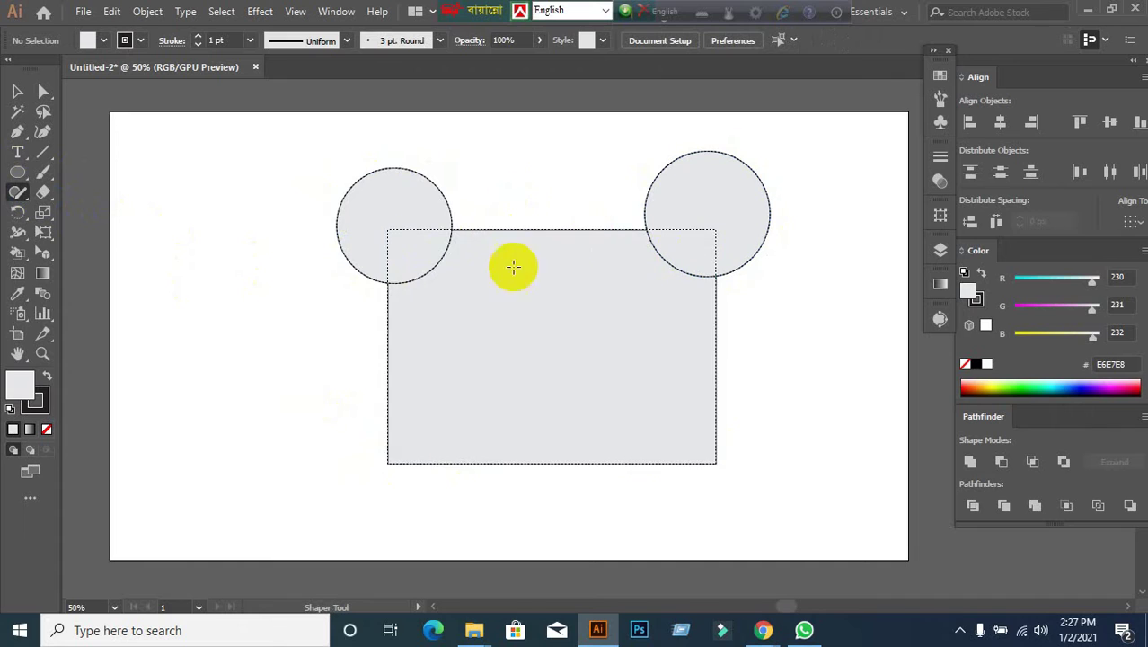
{"action": "mouse_move", "coordinate": [352, 406]}
{"action": "left_mouse_down"}
{"action": "mouse_move", "coordinate": [448, 406]}
{"action": "mouse_move", "coordinate": [351, 527]}
{"action": "mouse_move", "coordinate": [410, 411]}
{"action": "left_mouse_up"}
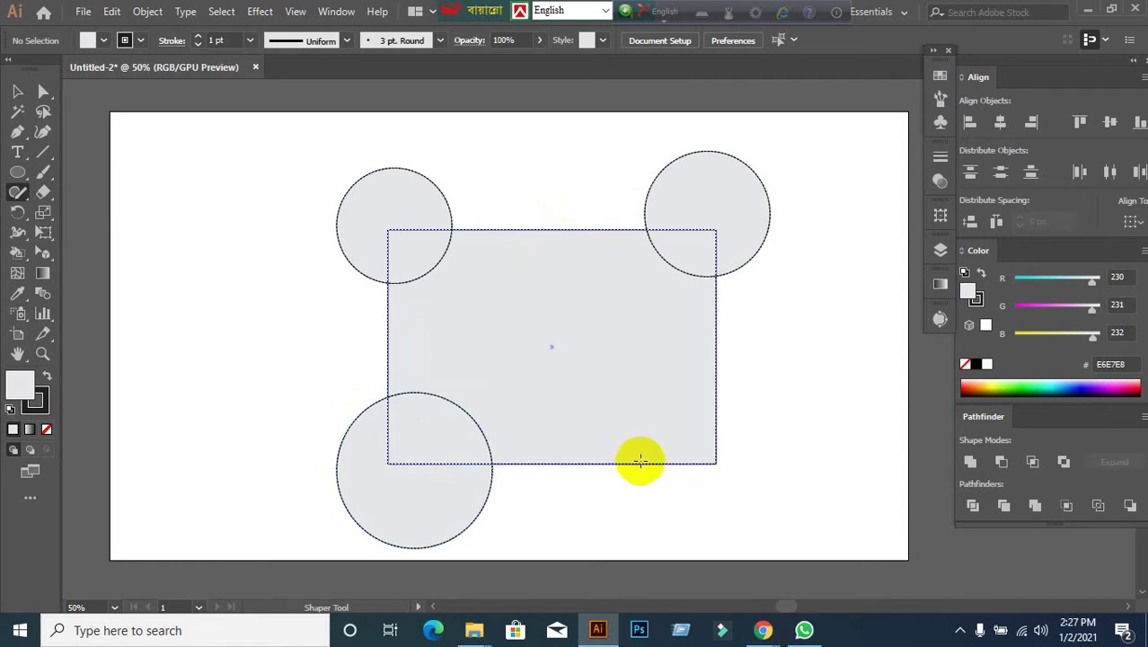
{"action": "mouse_move", "coordinate": [648, 526]}
{"action": "left_mouse_down"}
{"action": "mouse_move", "coordinate": [676, 413]}
{"action": "mouse_move", "coordinate": [763, 489]}
{"action": "mouse_move", "coordinate": [630, 499]}
{"action": "left_mouse_up"}
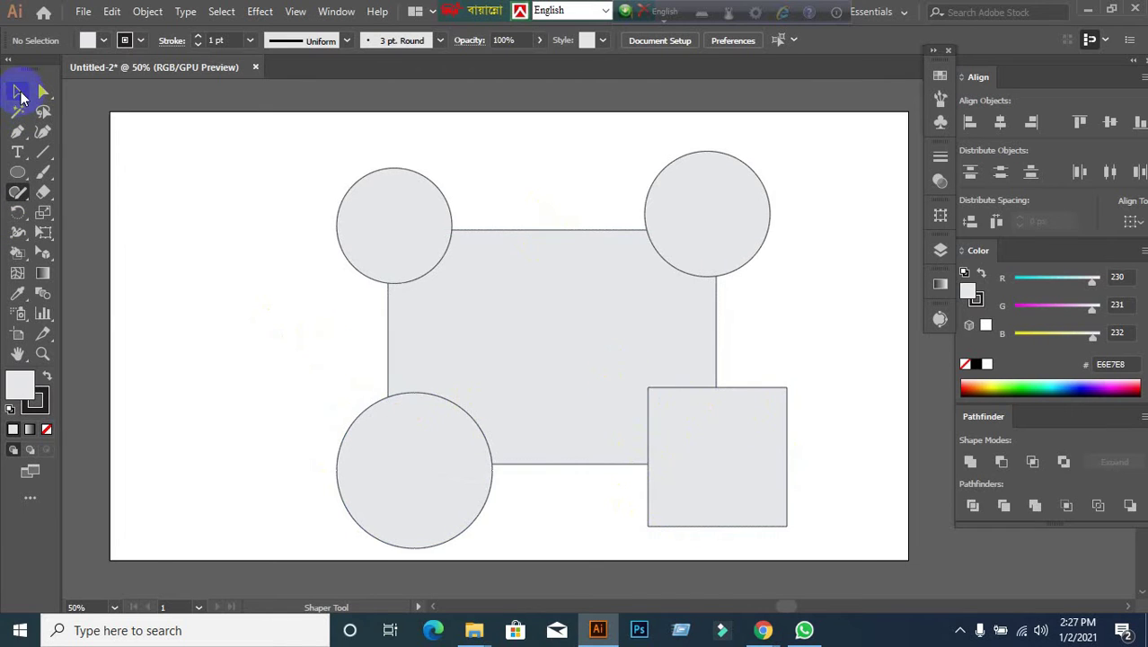
Erase the parts of the three circles and the square that stick out beyond the rectangle with the Shaper tool.
{"action": "left_click_drag", "start_coordinate": [19, 198], "coordinate": [78, 198]}
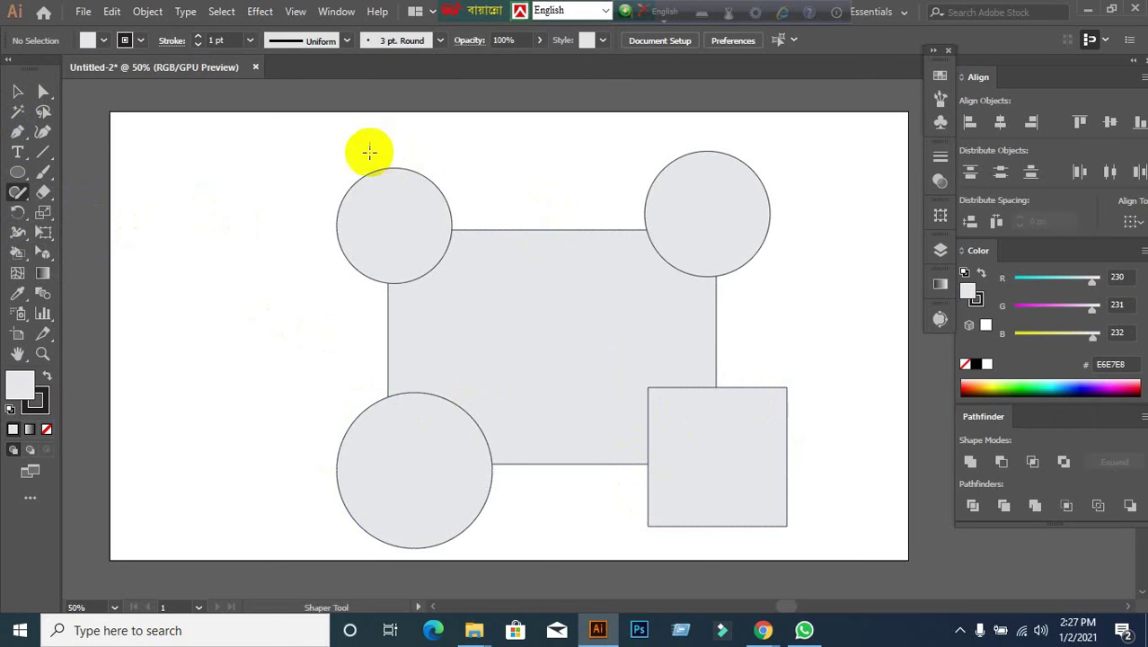
{"action": "left_click_drag", "start_coordinate": [315, 149], "coordinate": [359, 209]}
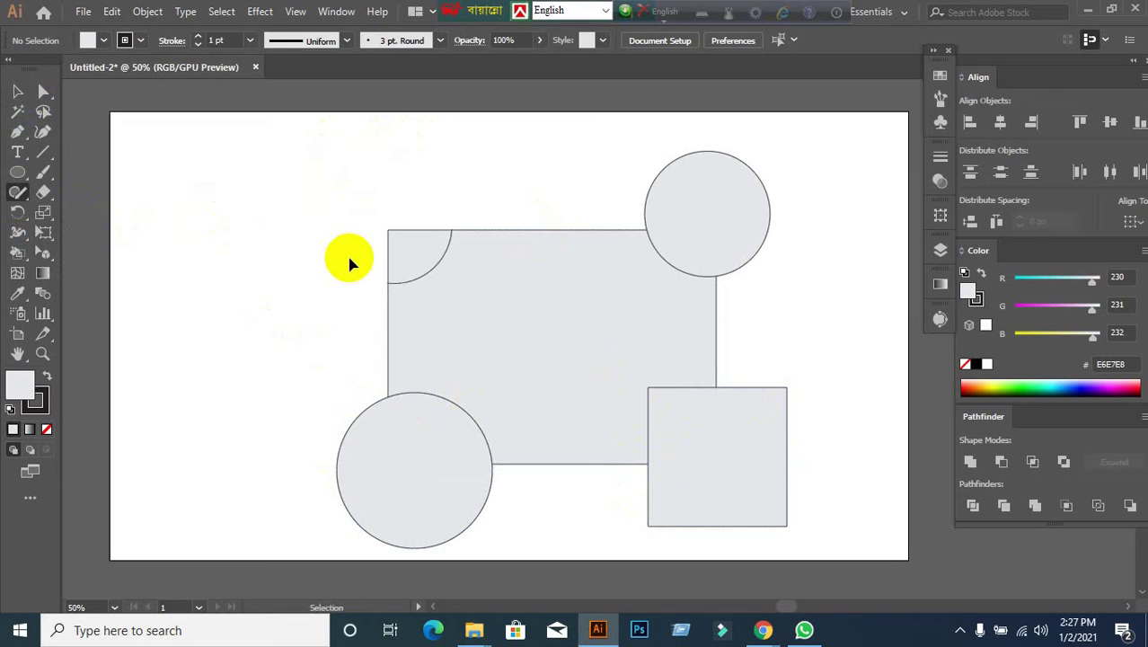
{"action": "left_click_drag", "start_coordinate": [671, 104], "coordinate": [712, 205]}
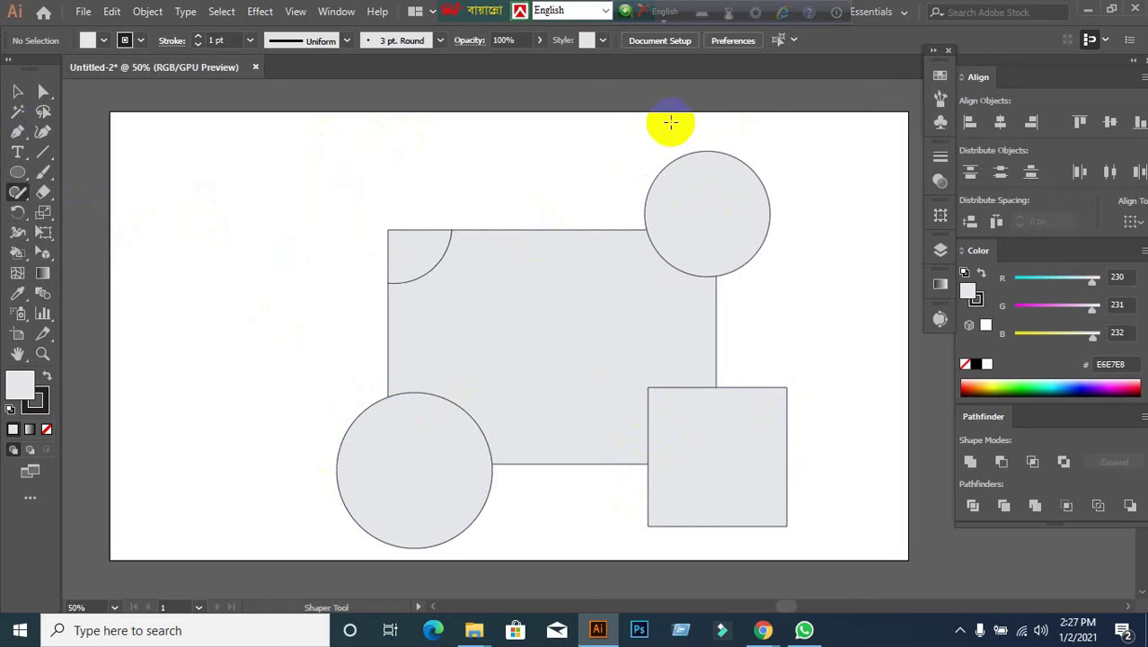
{"action": "left_click_drag", "start_coordinate": [682, 162], "coordinate": [696, 176]}
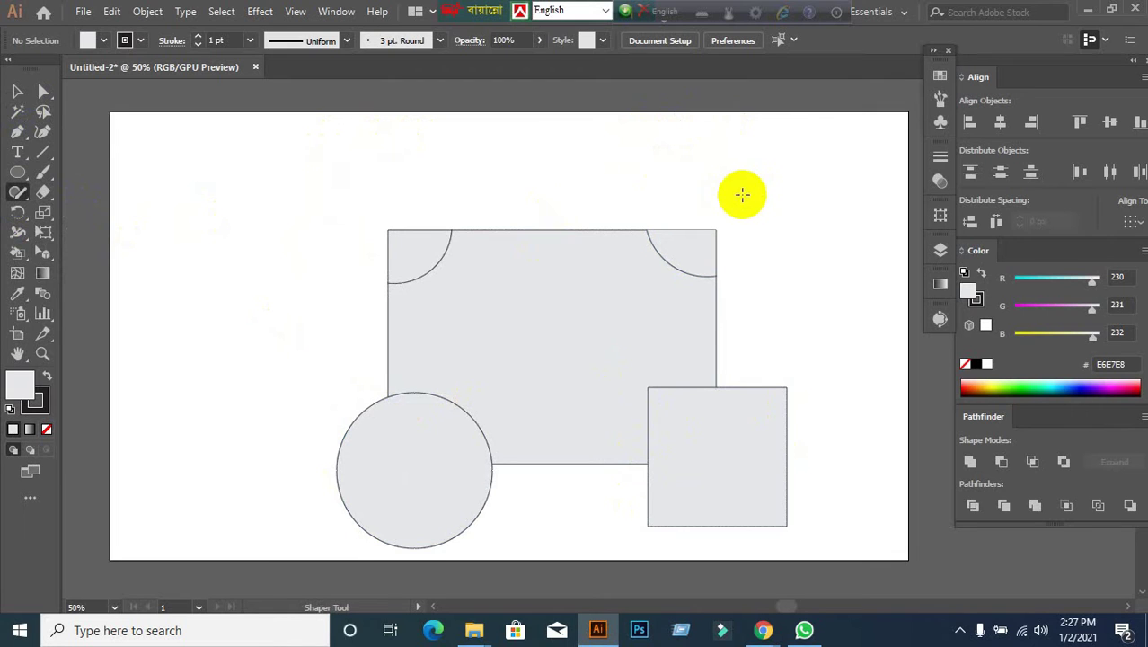
{"action": "scroll", "coordinate": [629, 270], "scroll_direction": "down", "scroll_amount": 3}
{"action": "left_click_drag", "start_coordinate": [301, 334], "coordinate": [347, 356]}
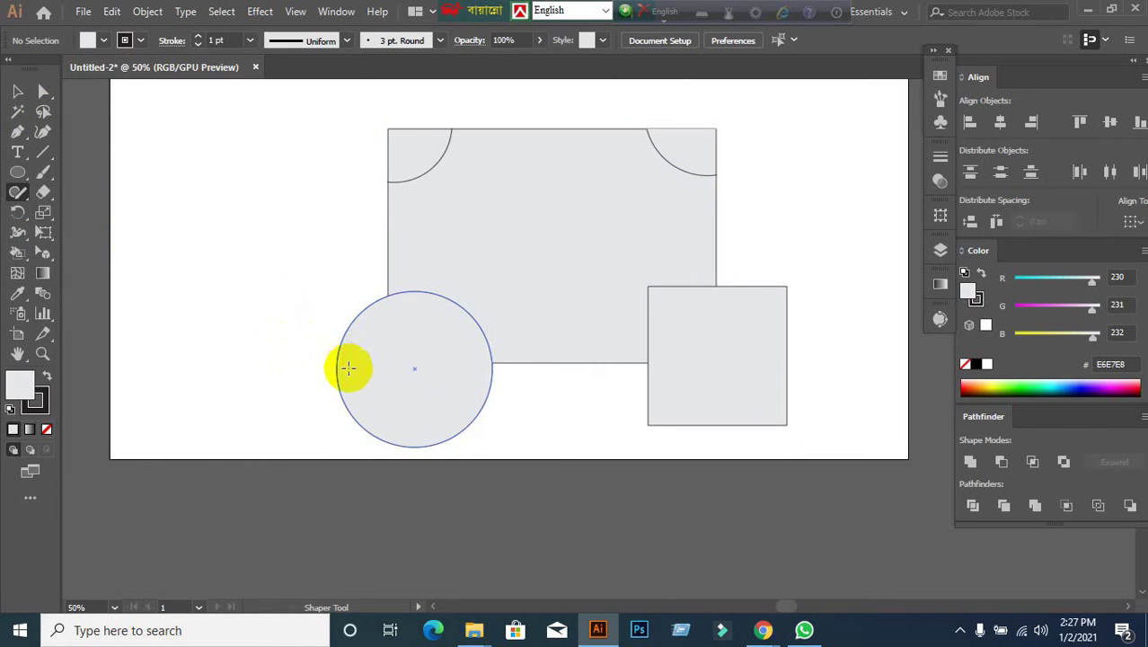
{"action": "left_click_drag", "start_coordinate": [357, 475], "coordinate": [408, 404]}
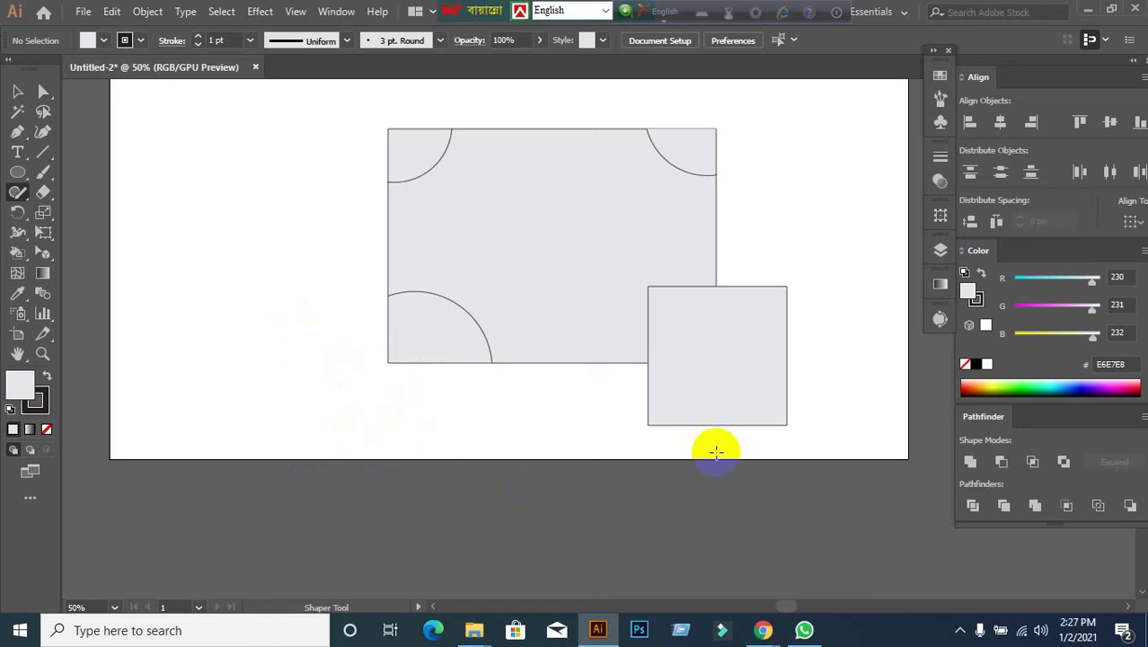
{"action": "mouse_move", "coordinate": [820, 379]}
{"action": "left_mouse_down"}
{"action": "mouse_move", "coordinate": [790, 390]}
{"action": "mouse_move", "coordinate": [757, 464]}
{"action": "left_mouse_up"}
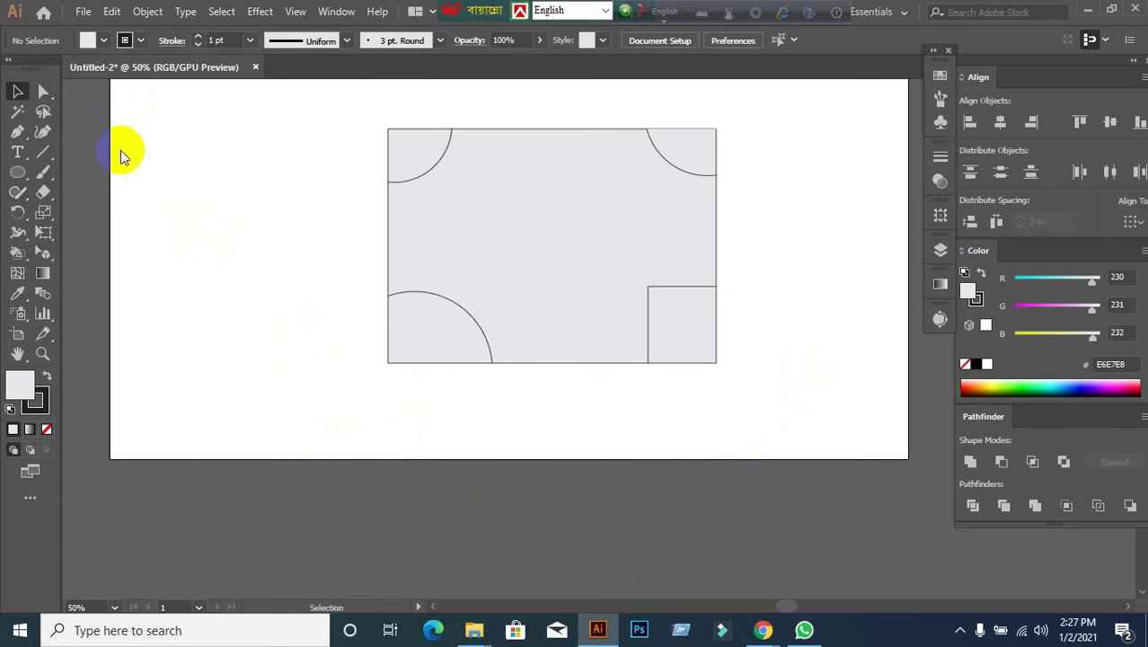
Select the Shaper group and expand it into editable objects with both object and fill expanded.
{"action": "left_click", "coordinate": [424, 166]}
{"action": "right_click", "coordinate": [426, 165]}
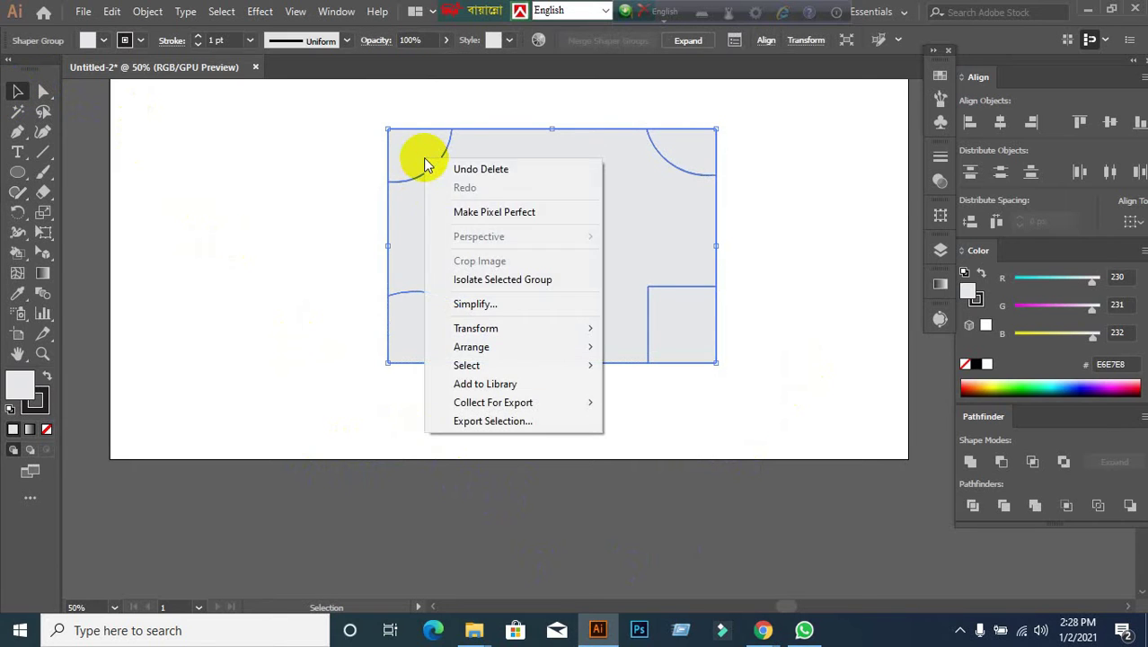
{"action": "left_click", "coordinate": [318, 300]}
{"action": "left_click", "coordinate": [421, 153]}
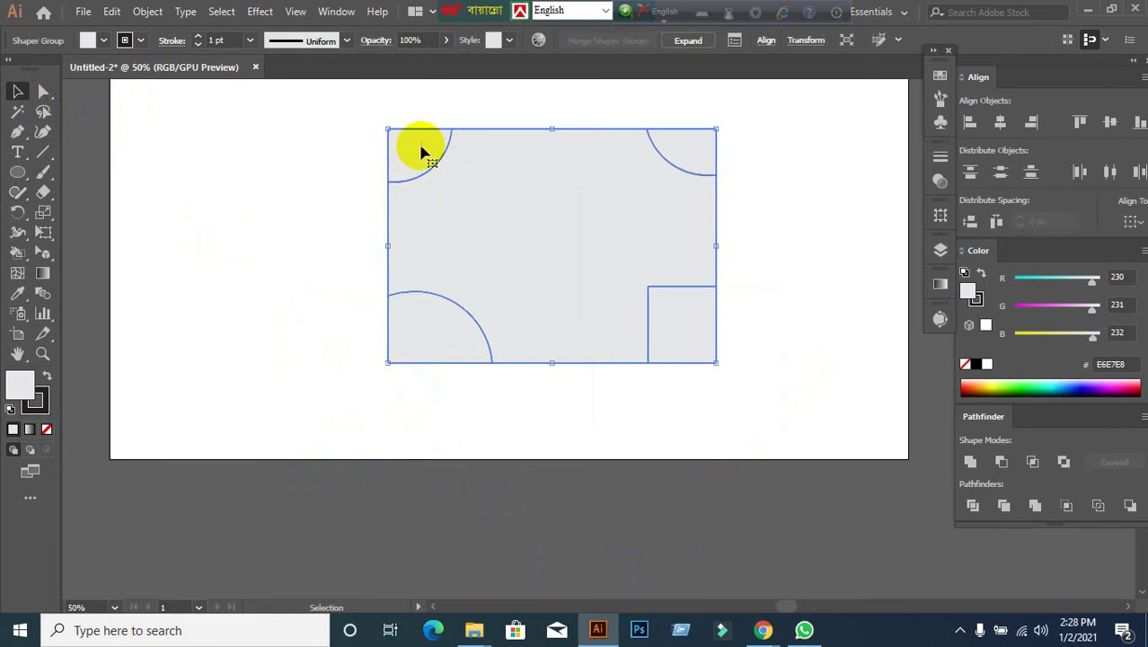
{"action": "left_click", "coordinate": [148, 12]}
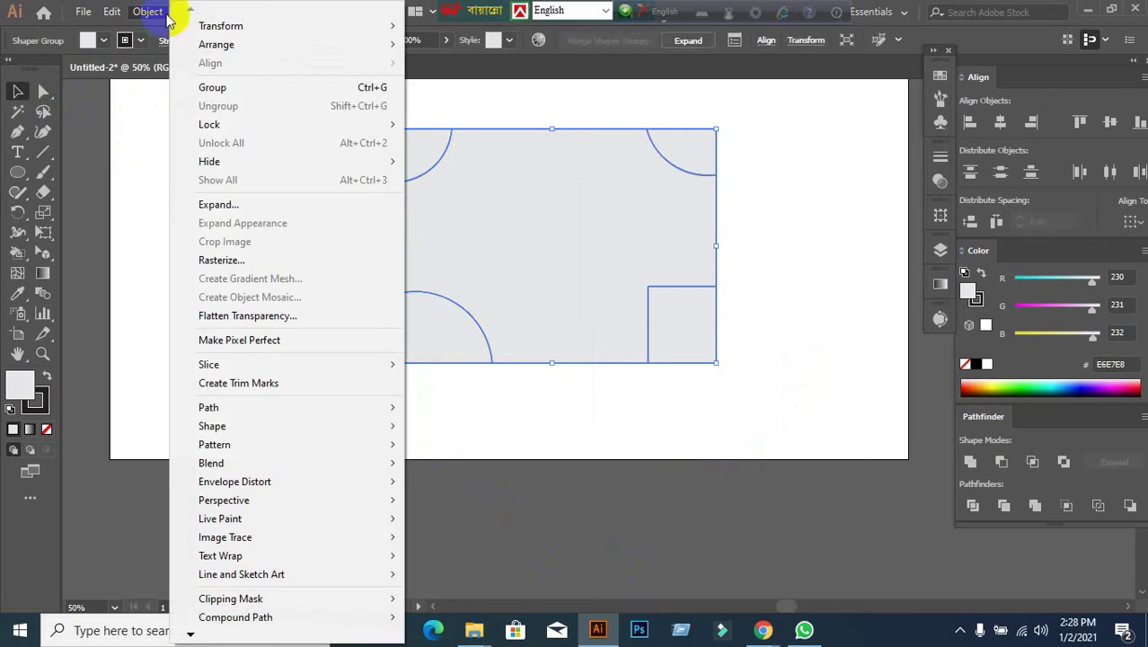
{"action": "left_click", "coordinate": [226, 202]}
{"action": "left_click", "coordinate": [768, 368]}
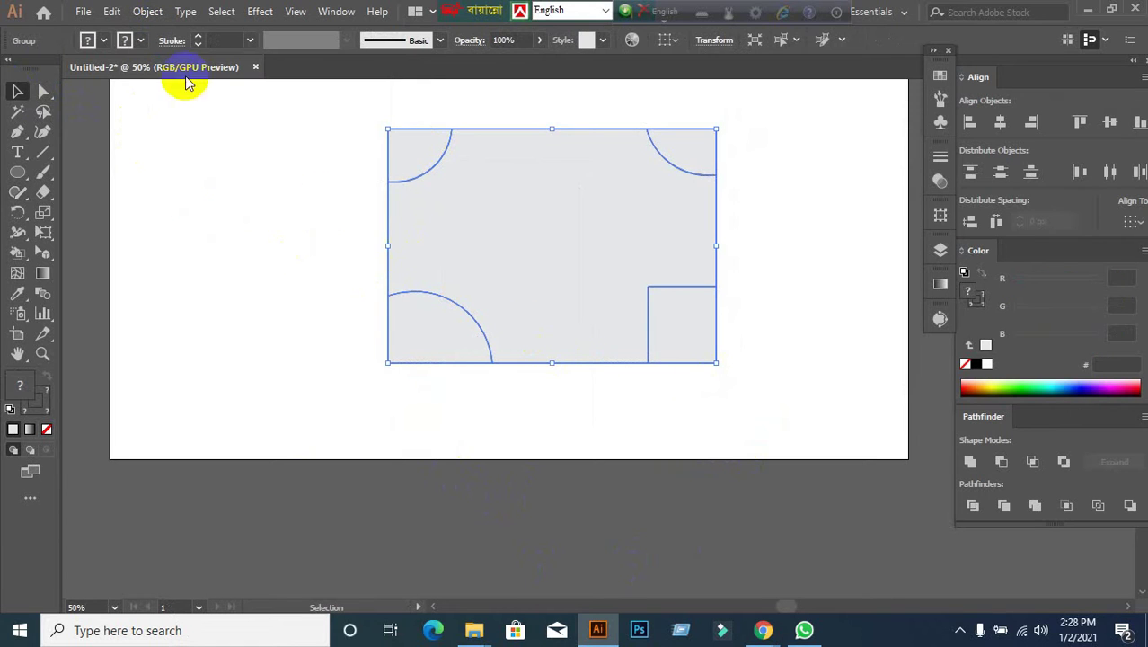
Ungroup the expanded artwork fully so that its pieces are separate paths.
{"action": "right_click", "coordinate": [537, 207]}
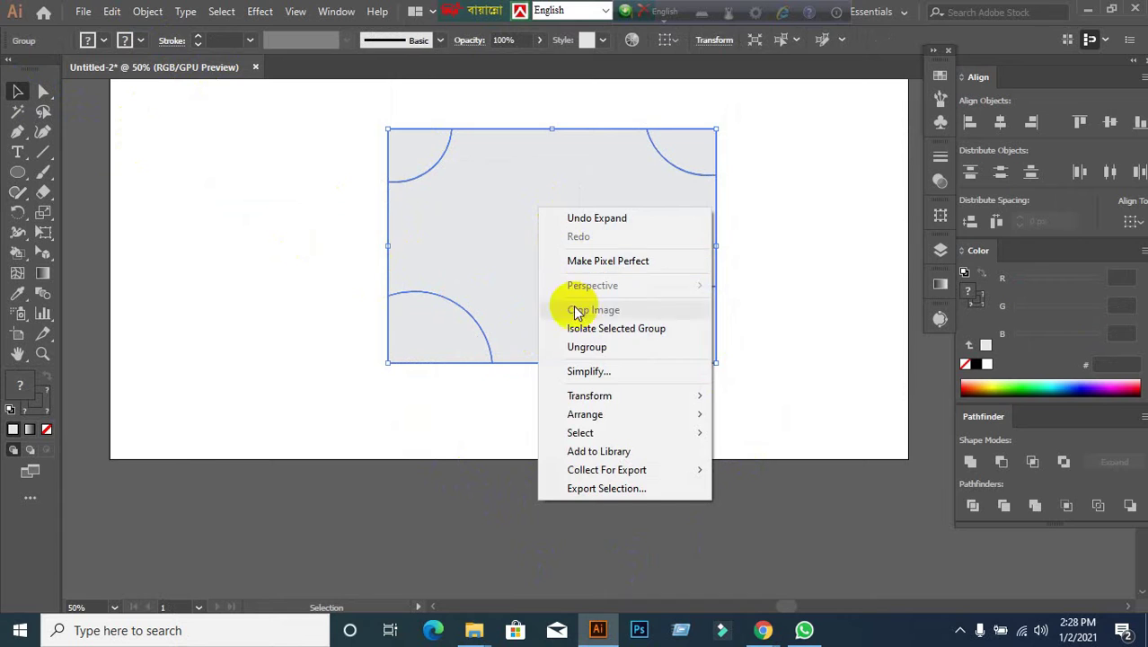
{"action": "left_click", "coordinate": [586, 347]}
{"action": "left_click", "coordinate": [442, 152]}
{"action": "right_click", "coordinate": [431, 154]}
{"action": "left_click", "coordinate": [480, 291]}
{"action": "left_click", "coordinate": [357, 180]}
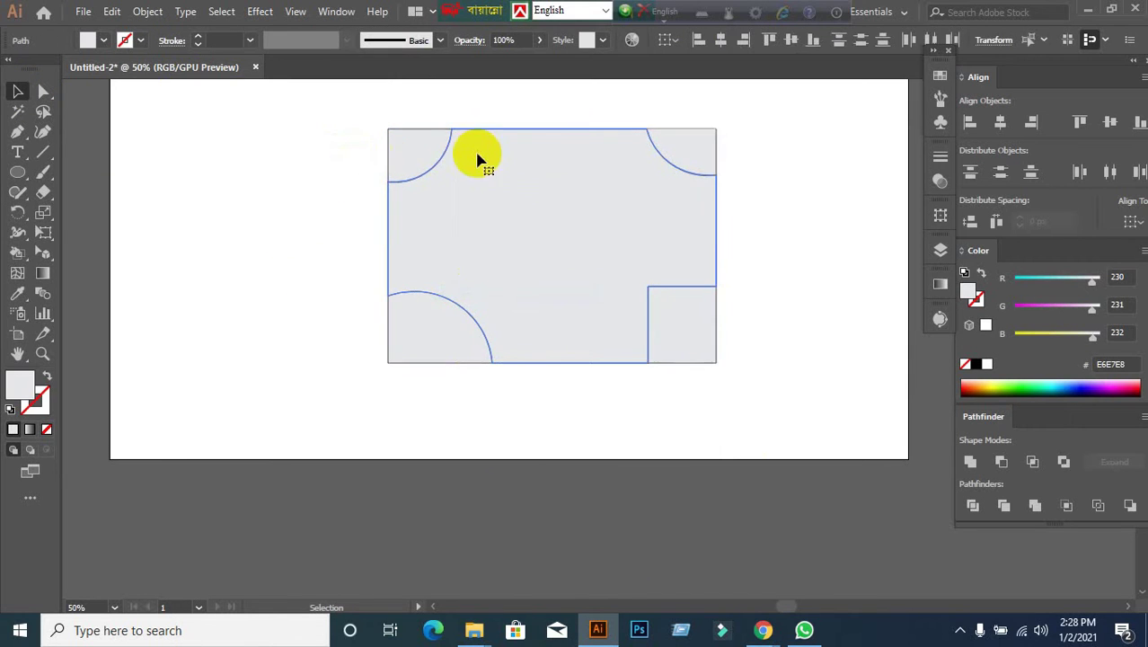
Try moving the upper-left corner piece away from the rectangle.
{"action": "left_click", "coordinate": [434, 184]}
{"action": "left_click", "coordinate": [350, 175]}
{"action": "key", "text": "a"}
{"action": "left_click_drag", "start_coordinate": [398, 165], "coordinate": [338, 137]}
{"action": "key", "text": "ctrl+z"}
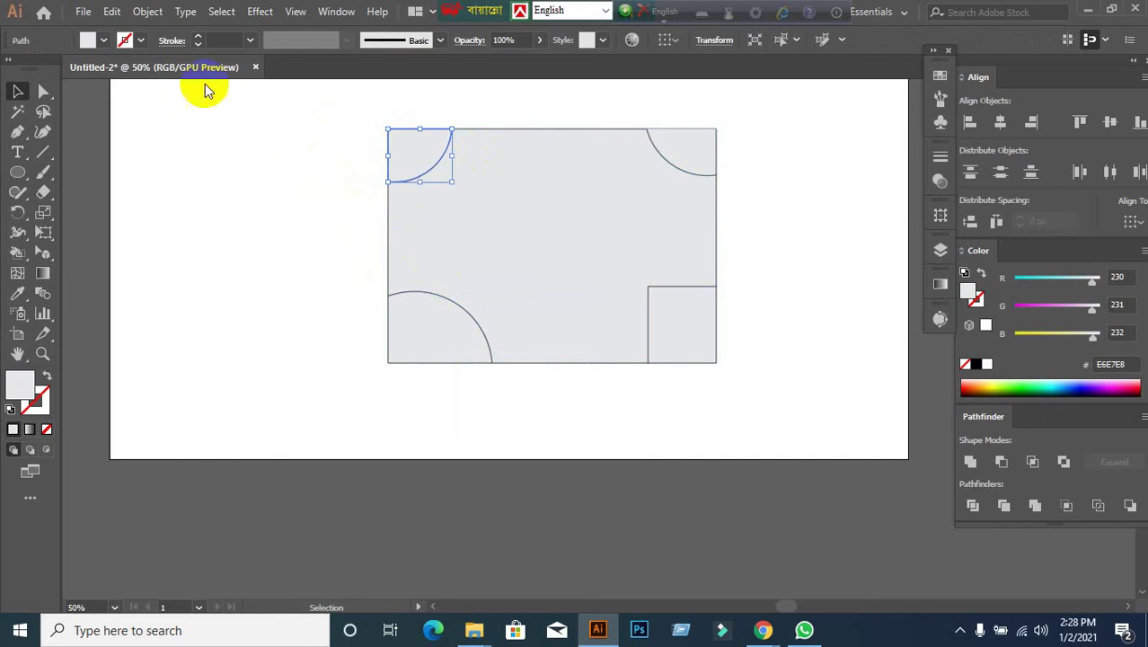
Fill the upper-left corner piece with red and the upper-right corner piece with blue.
{"action": "left_click", "coordinate": [103, 41]}
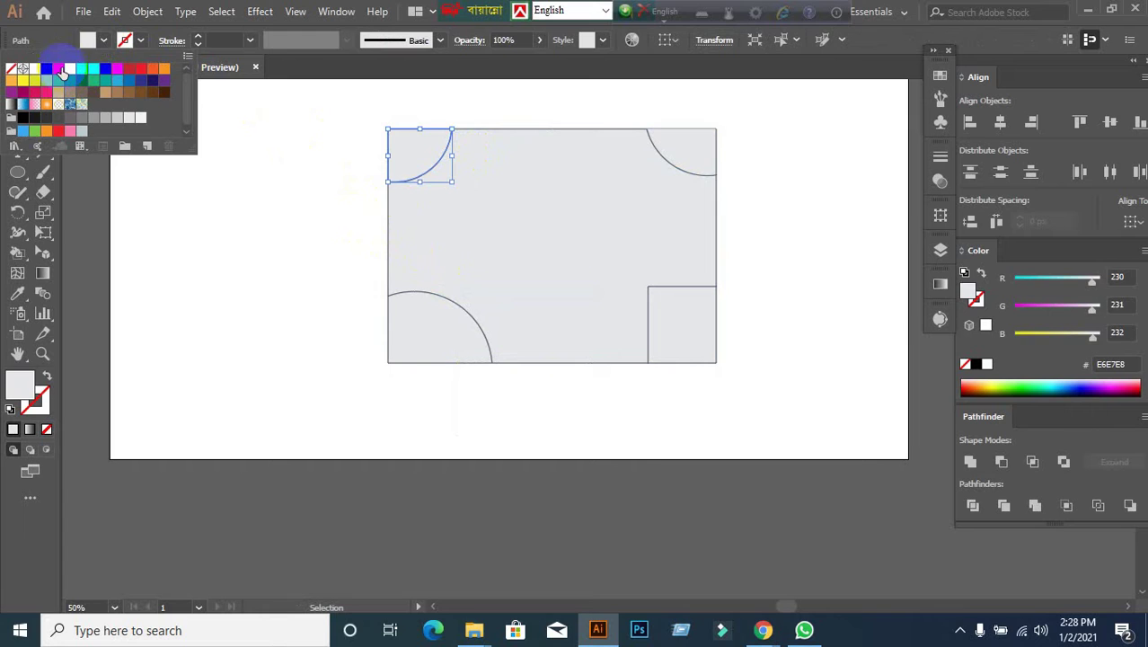
{"action": "left_click", "coordinate": [74, 71]}
{"action": "left_click", "coordinate": [681, 169]}
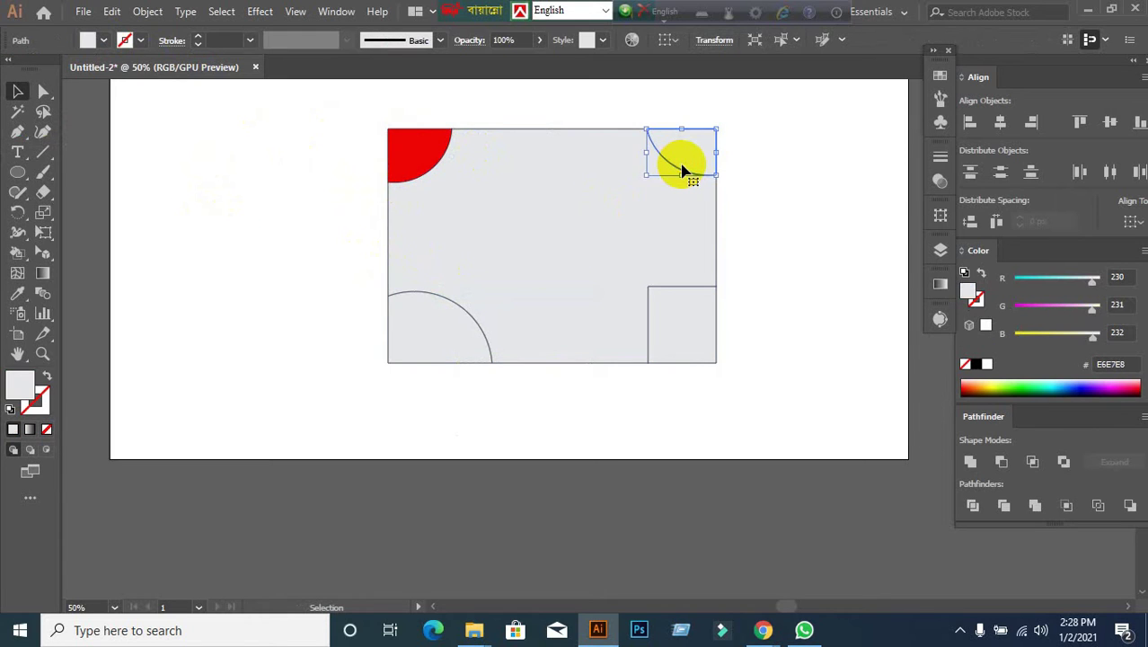
{"action": "left_click", "coordinate": [106, 42]}
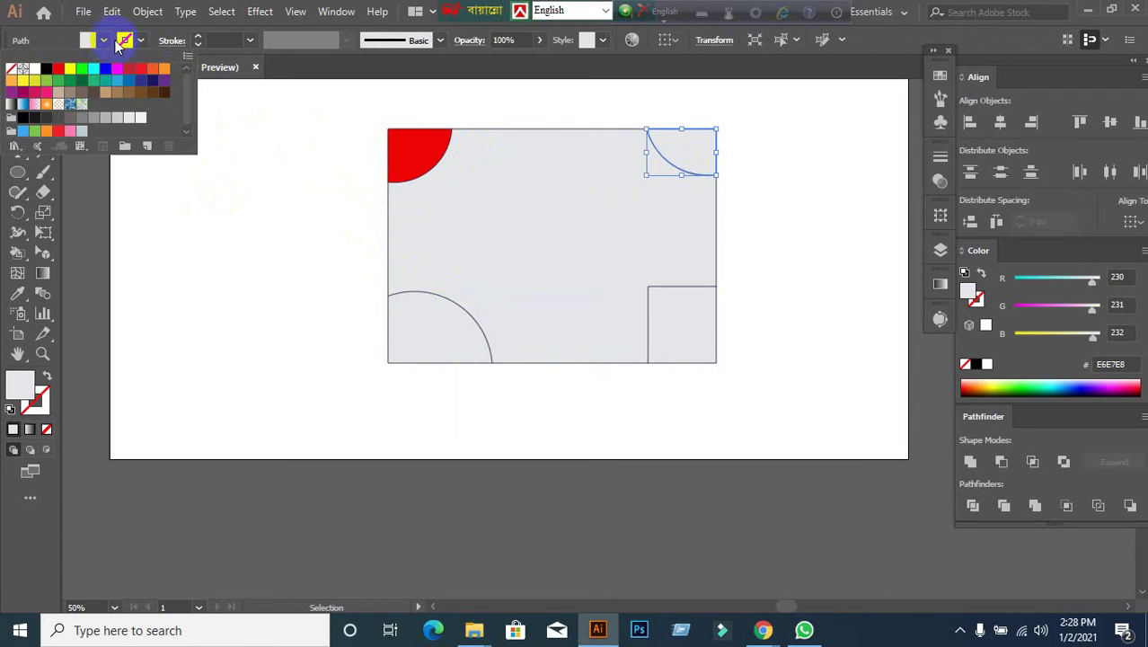
{"action": "left_click", "coordinate": [105, 68]}
{"action": "left_click", "coordinate": [180, 186]}
{"action": "left_click", "coordinate": [263, 311]}
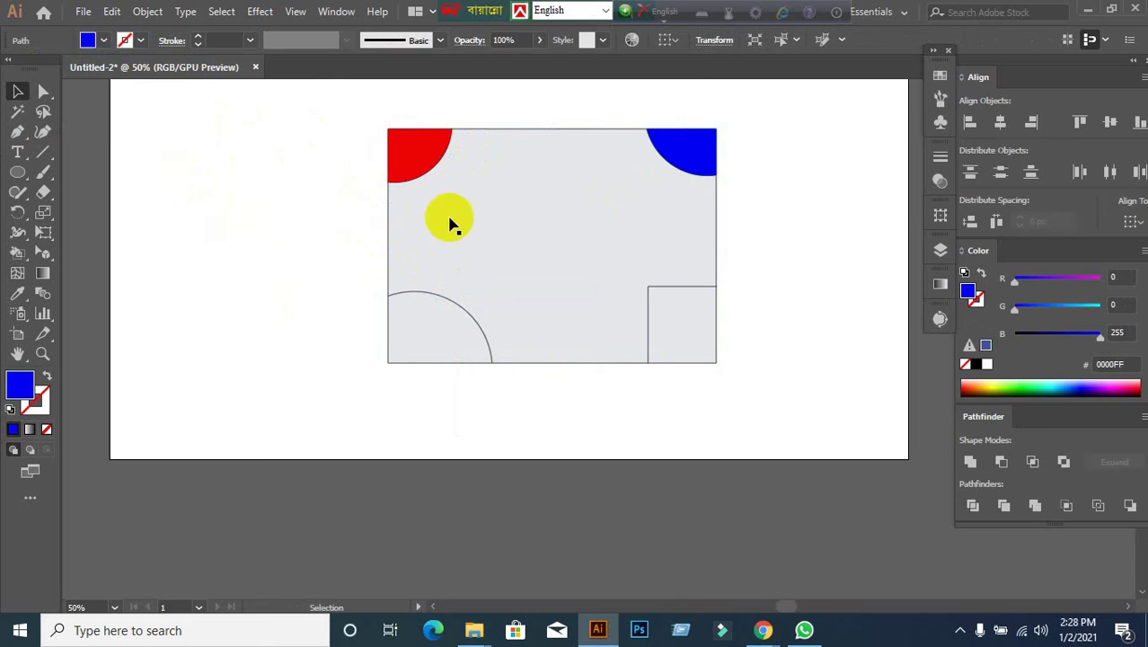
Select all pieces of the divided rectangle and delete them.
{"action": "left_click", "coordinate": [410, 163]}
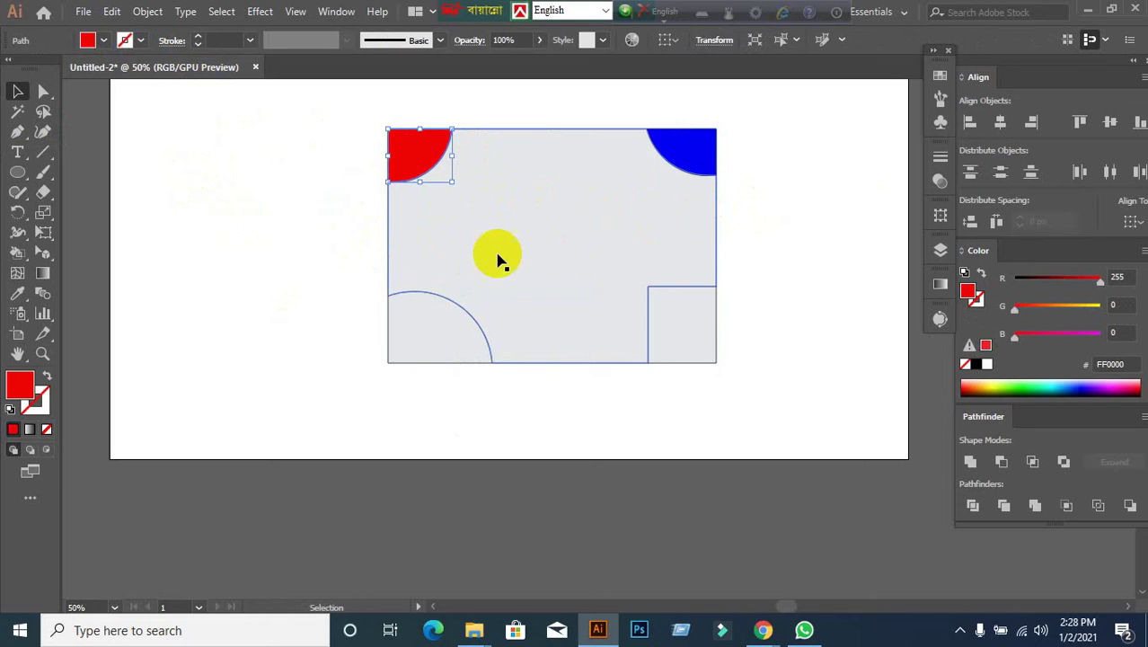
{"action": "left_click", "coordinate": [548, 292]}
{"action": "left_click", "coordinate": [359, 279]}
{"action": "left_click_drag", "start_coordinate": [255, 166], "coordinate": [755, 455]}
{"action": "key", "text": "Delete"}
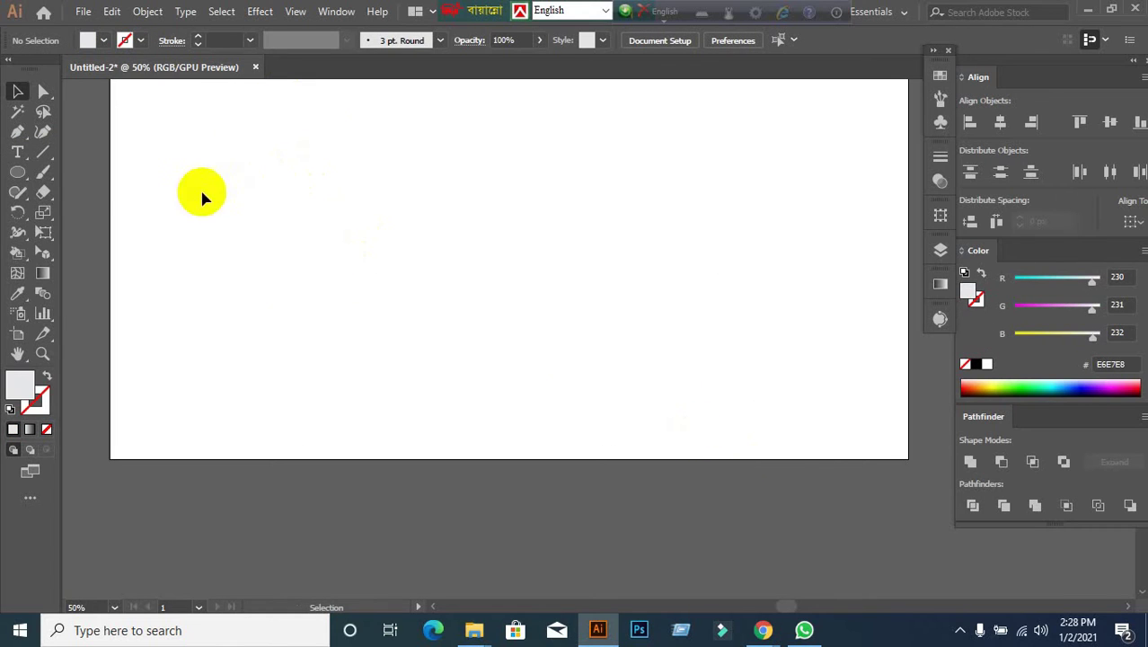
Draw a wide ellipse in the middle of the artboard with the Shaper tool and set its stroke weight to 6 pt.
{"action": "left_click", "coordinate": [18, 194]}
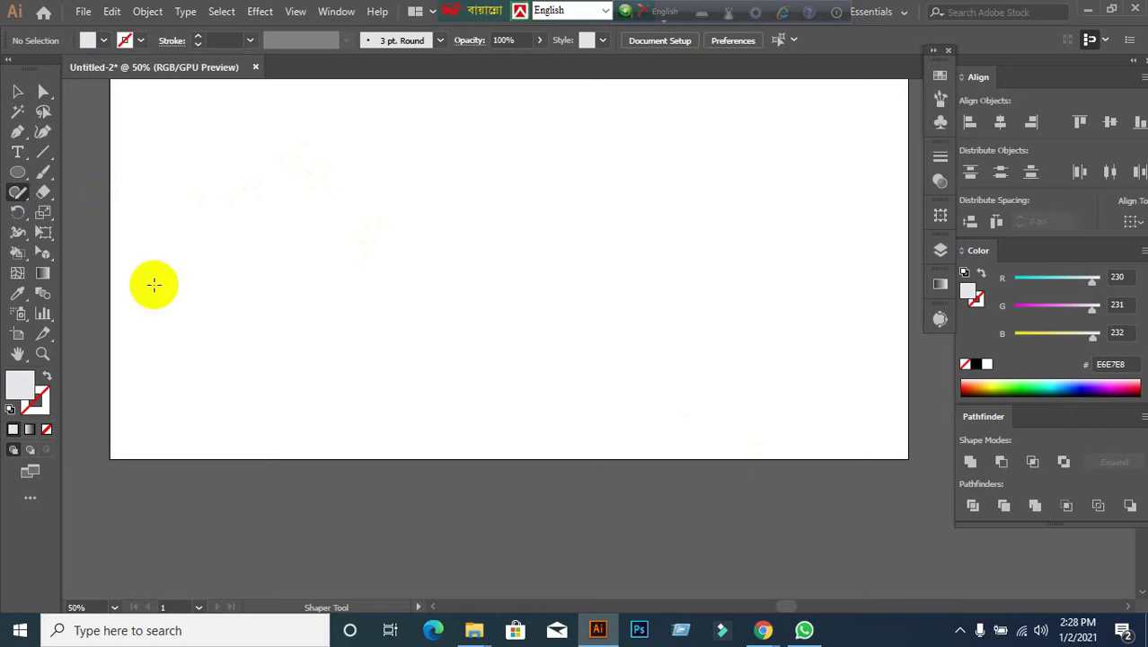
{"action": "mouse_move", "coordinate": [352, 313]}
{"action": "left_mouse_down"}
{"action": "mouse_move", "coordinate": [435, 169]}
{"action": "mouse_move", "coordinate": [656, 270]}
{"action": "mouse_move", "coordinate": [498, 374]}
{"action": "mouse_move", "coordinate": [445, 339]}
{"action": "mouse_move", "coordinate": [346, 305]}
{"action": "left_mouse_up"}
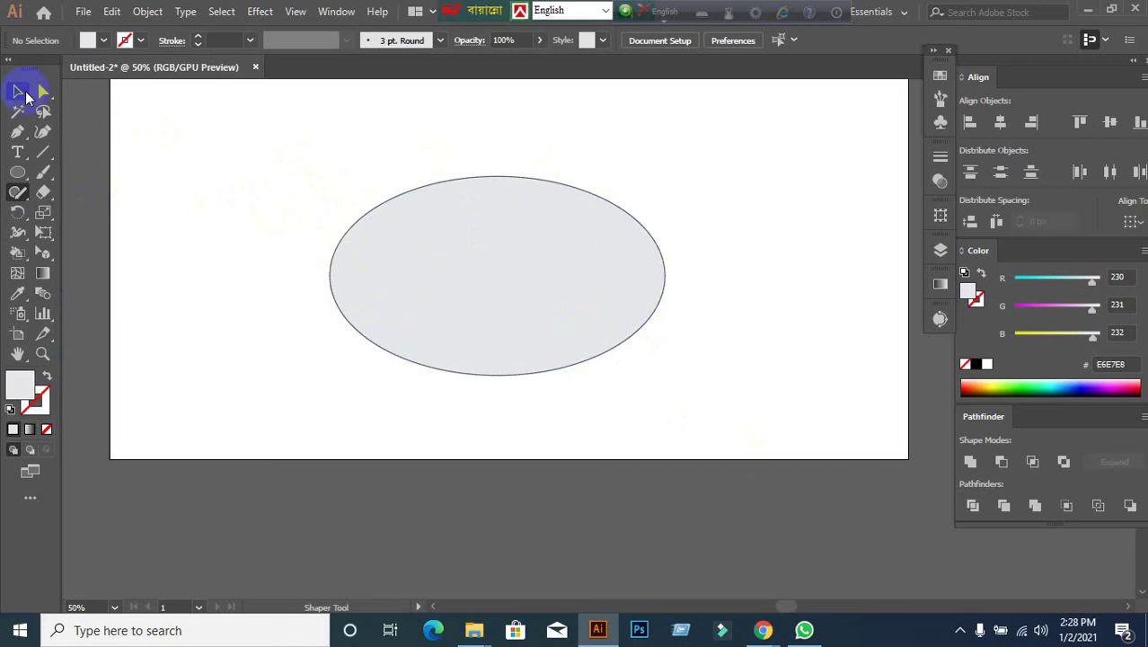
{"action": "left_click", "coordinate": [18, 91]}
{"action": "left_click", "coordinate": [414, 285]}
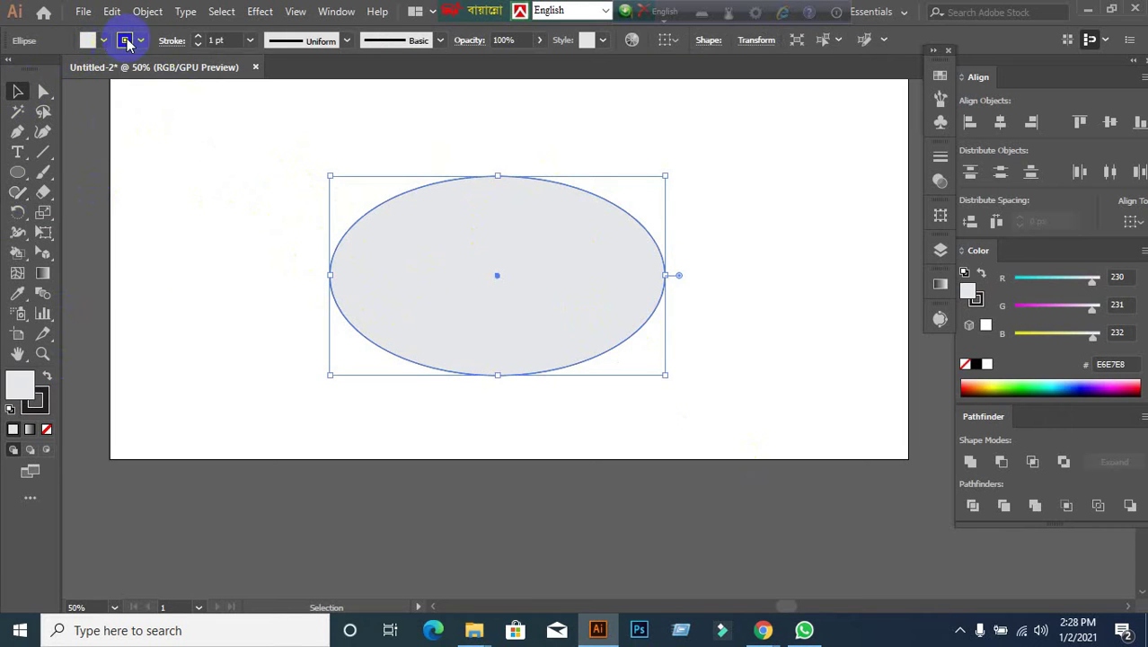
{"action": "type", "text": "6"}
{"action": "key", "text": "Return"}
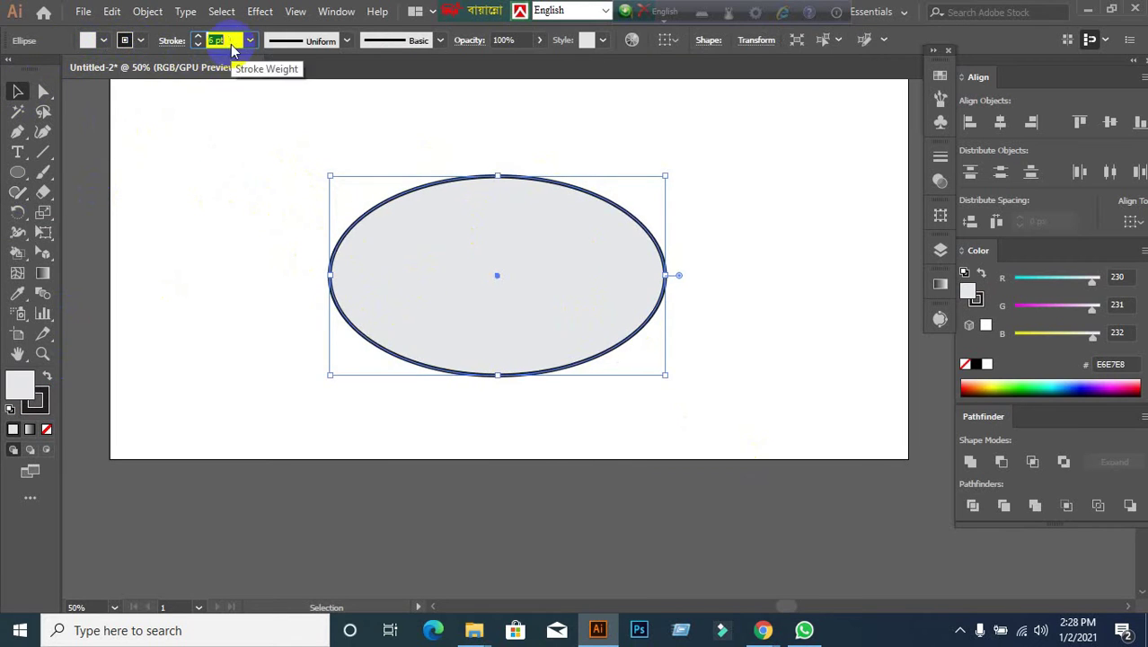
Fill the ellipse with bright green.
{"action": "left_click", "coordinate": [88, 40]}
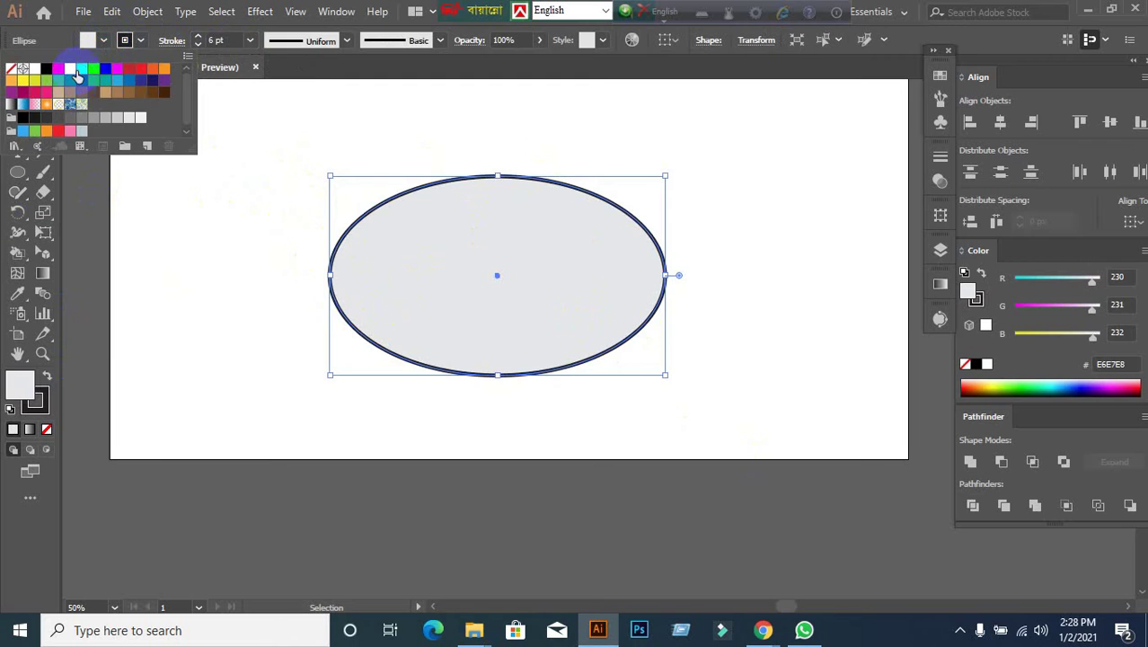
{"action": "left_click", "coordinate": [91, 70]}
{"action": "left_click", "coordinate": [220, 226]}
Select the green ellipse and delete it.
{"action": "left_click", "coordinate": [224, 232]}
{"action": "left_click_drag", "start_coordinate": [225, 231], "coordinate": [703, 474]}
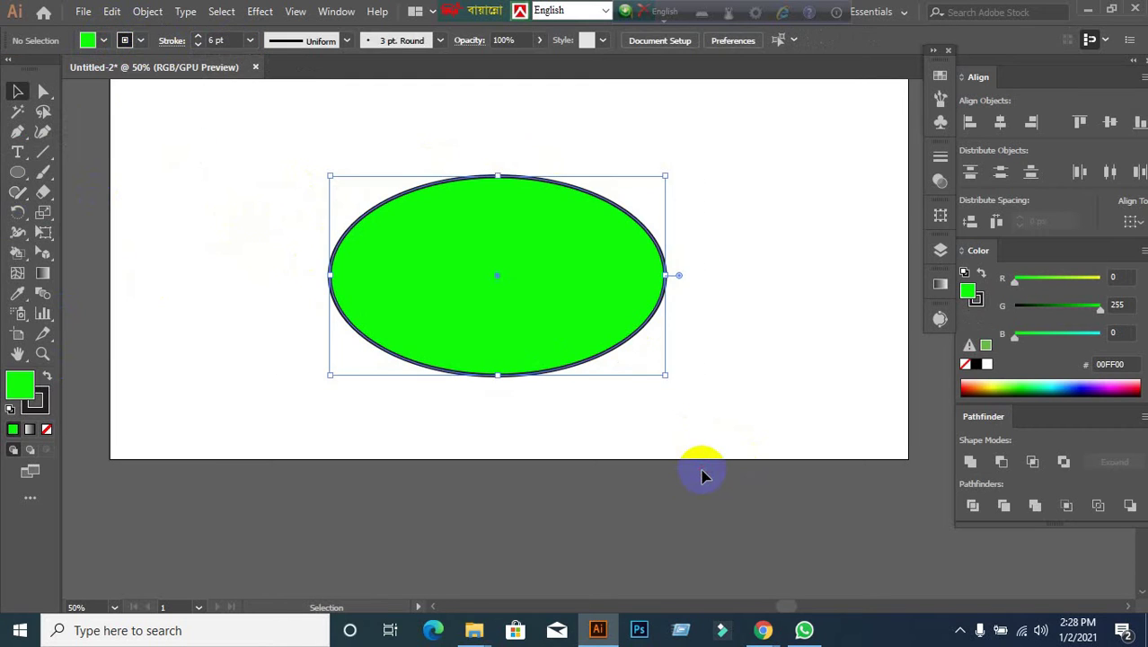
{"action": "key", "text": "Delete"}
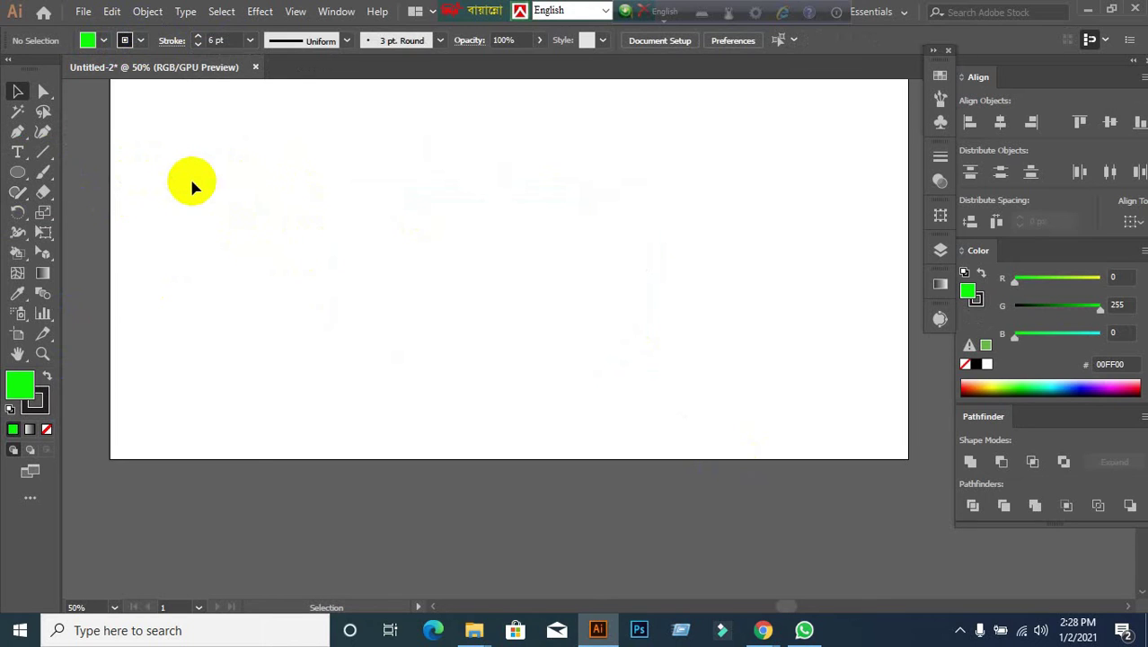
Draw six freehand curved lines across the artboard with the Pencil tool.
{"action": "left_click", "coordinate": [18, 193]}
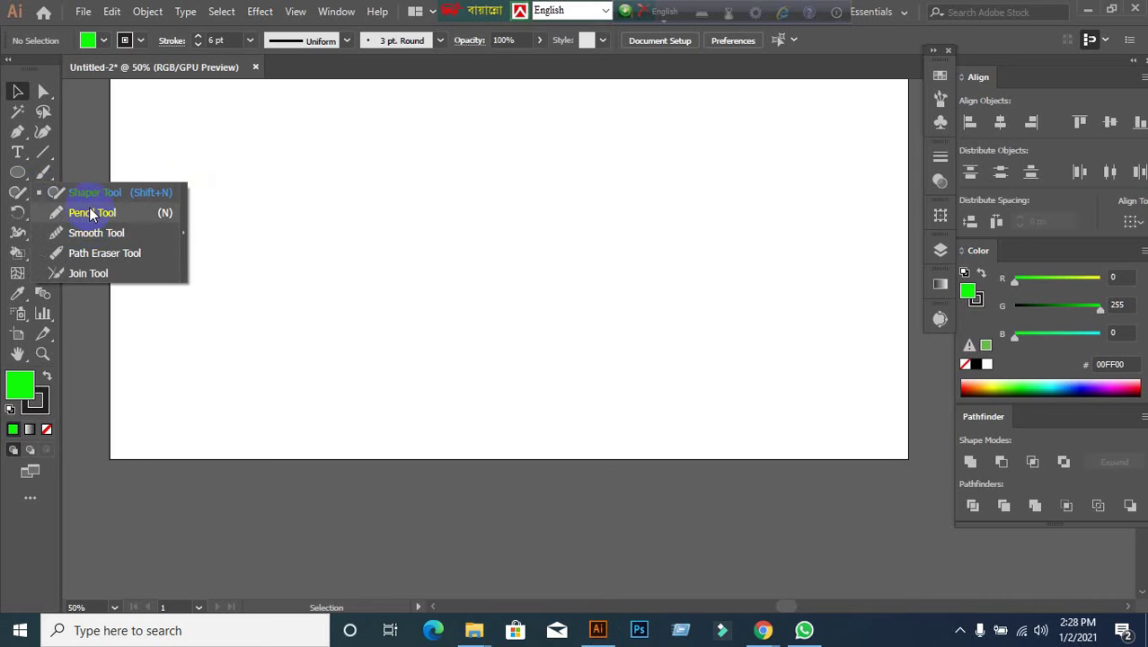
{"action": "left_click", "coordinate": [90, 213]}
{"action": "mouse_move", "coordinate": [207, 273]}
{"action": "left_mouse_down"}
{"action": "mouse_move", "coordinate": [353, 151]}
{"action": "mouse_move", "coordinate": [496, 238]}
{"action": "mouse_move", "coordinate": [845, 179]}
{"action": "left_mouse_up"}
{"action": "mouse_move", "coordinate": [387, 263]}
{"action": "left_mouse_down"}
{"action": "mouse_move", "coordinate": [427, 393]}
{"action": "mouse_move", "coordinate": [419, 492]}
{"action": "left_mouse_up"}
{"action": "scroll", "coordinate": [381, 485], "scroll_direction": "down", "scroll_amount": 1}
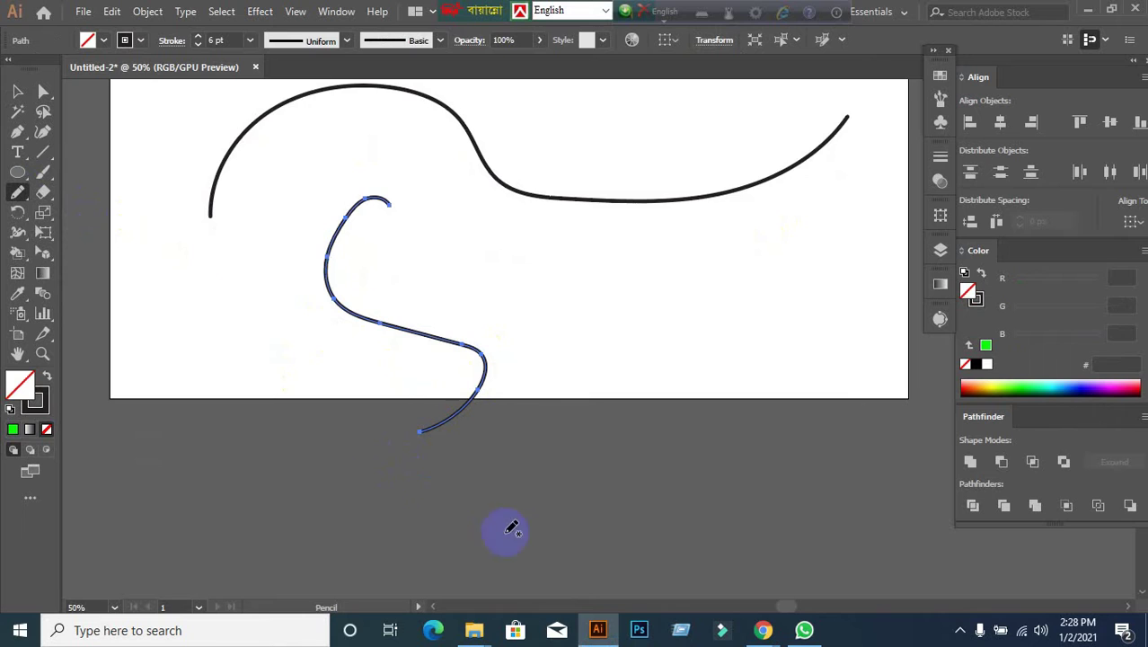
{"action": "mouse_move", "coordinate": [591, 434]}
{"action": "left_mouse_down"}
{"action": "mouse_move", "coordinate": [628, 273]}
{"action": "mouse_move", "coordinate": [812, 217]}
{"action": "mouse_move", "coordinate": [824, 272]}
{"action": "left_mouse_up"}
{"action": "scroll", "coordinate": [761, 312], "scroll_direction": "up", "scroll_amount": 1}
{"action": "scroll", "coordinate": [557, 191], "scroll_direction": "up", "scroll_amount": 1}
{"action": "mouse_move", "coordinate": [572, 195]}
{"action": "left_mouse_down"}
{"action": "mouse_move", "coordinate": [394, 120]}
{"action": "mouse_move", "coordinate": [263, 130]}
{"action": "mouse_move", "coordinate": [172, 159]}
{"action": "mouse_move", "coordinate": [164, 133]}
{"action": "left_mouse_up"}
{"action": "mouse_move", "coordinate": [163, 230]}
{"action": "left_mouse_down"}
{"action": "mouse_move", "coordinate": [125, 283]}
{"action": "mouse_move", "coordinate": [179, 455]}
{"action": "mouse_move", "coordinate": [249, 500]}
{"action": "left_mouse_up"}
{"action": "mouse_move", "coordinate": [458, 389]}
{"action": "left_mouse_down"}
{"action": "mouse_move", "coordinate": [501, 329]}
{"action": "mouse_move", "coordinate": [553, 350]}
{"action": "left_mouse_up"}
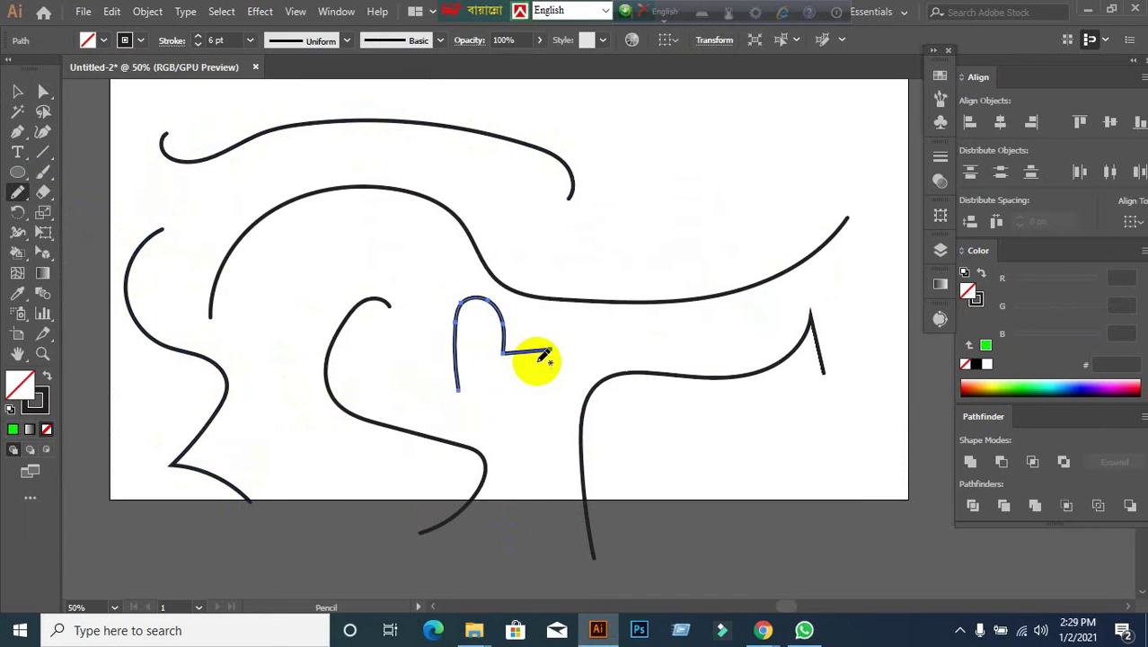
Examine the cap and corner options in the stroke settings of the last pencil line.
{"action": "scroll", "coordinate": [565, 360], "scroll_direction": "up", "scroll_amount": 3}
{"action": "scroll", "coordinate": [584, 410], "scroll_direction": "down", "scroll_amount": 3}
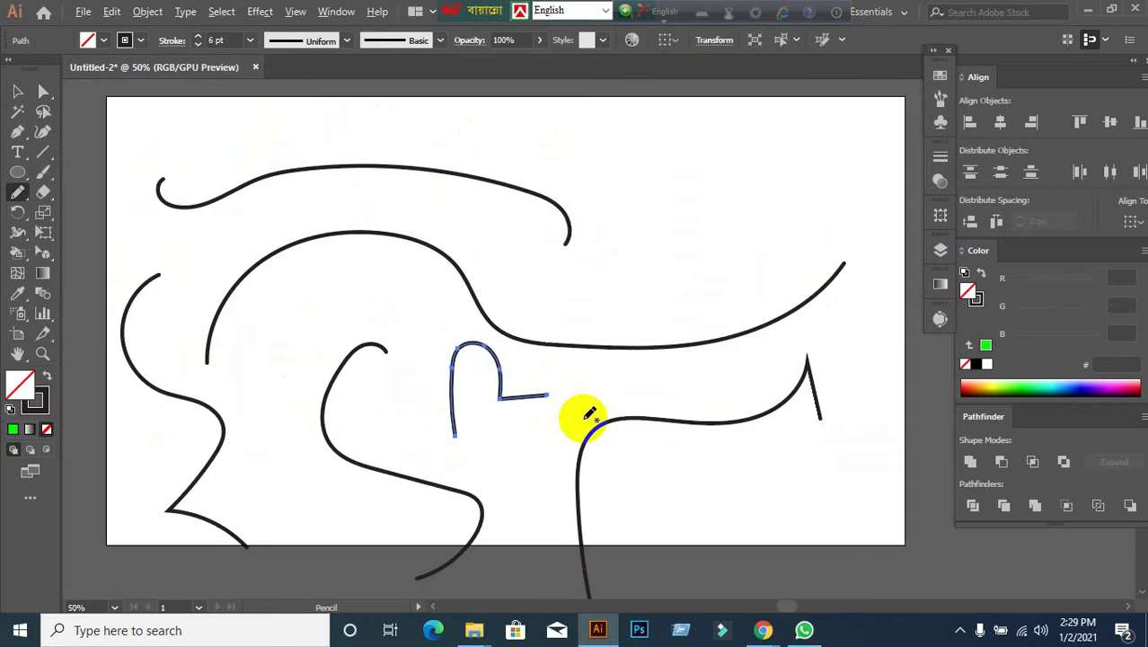
{"action": "left_click", "coordinate": [940, 157]}
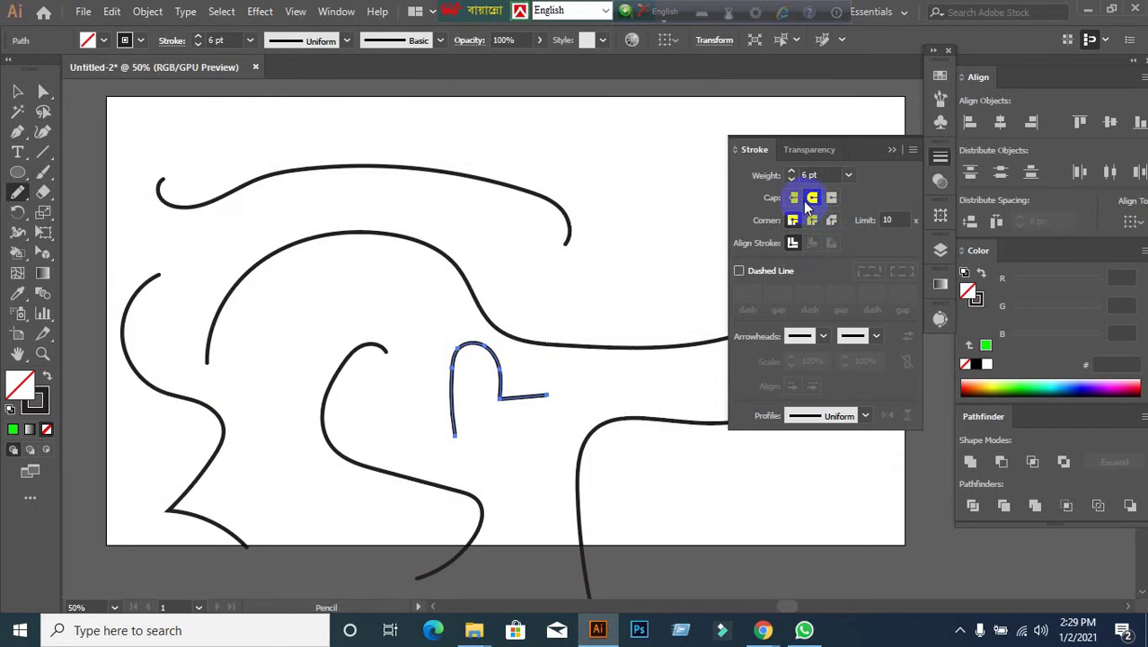
{"action": "left_click", "coordinate": [890, 150]}
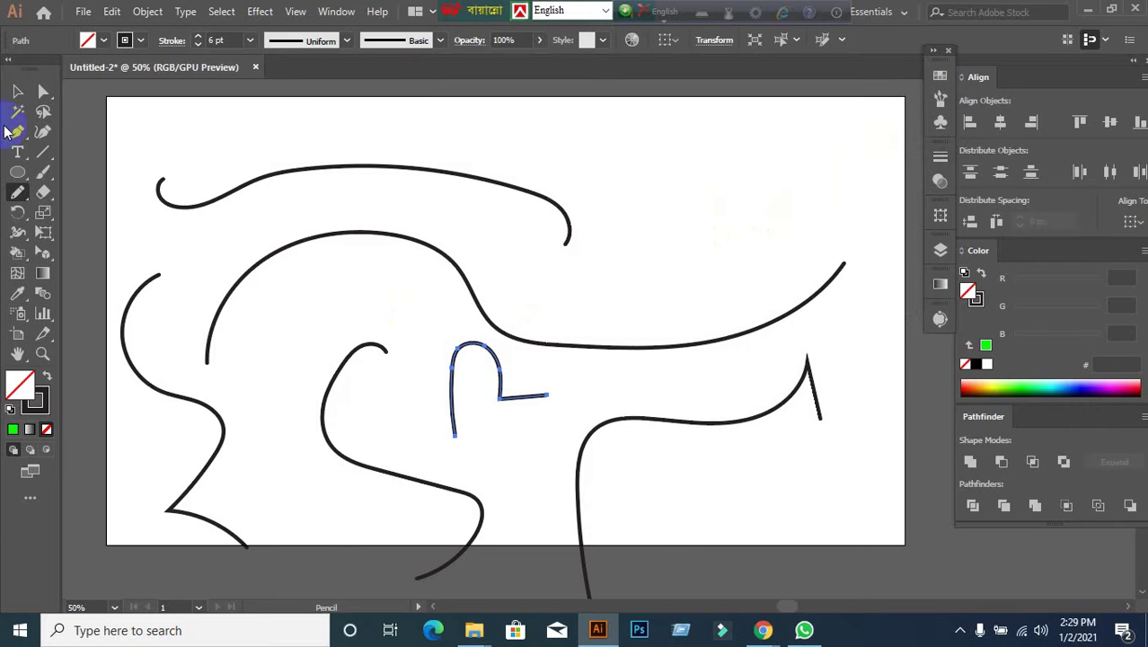
Select all the pencil lines and delete them.
{"action": "left_click", "coordinate": [17, 91]}
{"action": "scroll", "coordinate": [324, 191], "scroll_direction": "down", "scroll_amount": 3}
{"action": "left_click_drag", "start_coordinate": [282, 200], "coordinate": [527, 409]}
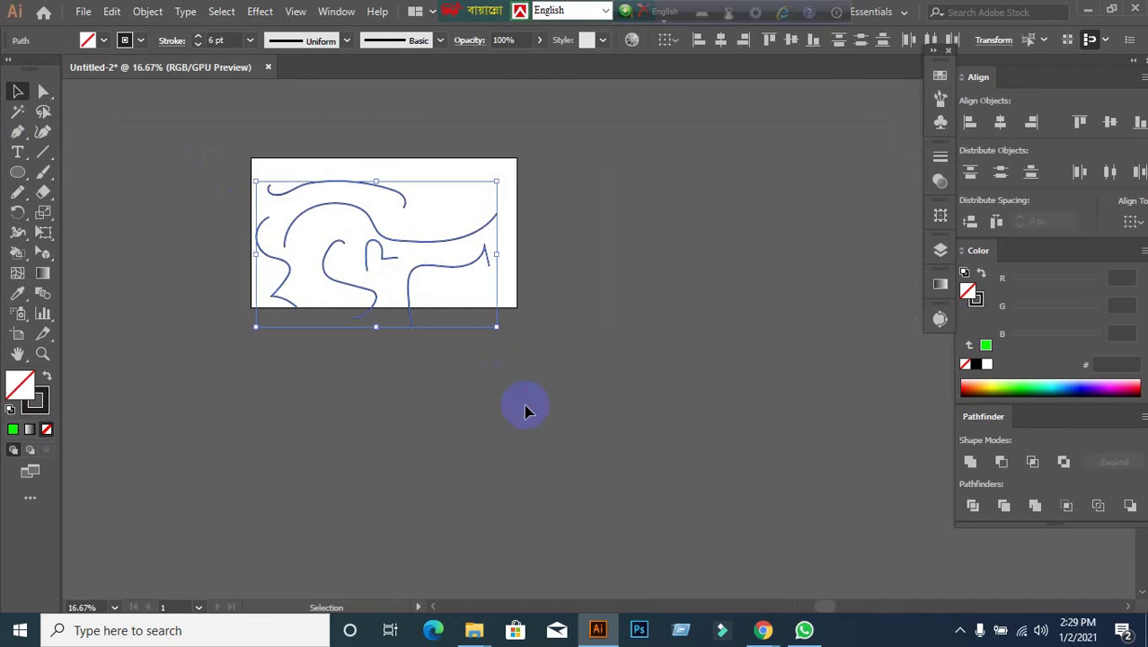
{"action": "key", "text": "Delete"}
{"action": "scroll", "coordinate": [296, 180], "scroll_direction": "up", "scroll_amount": 2}
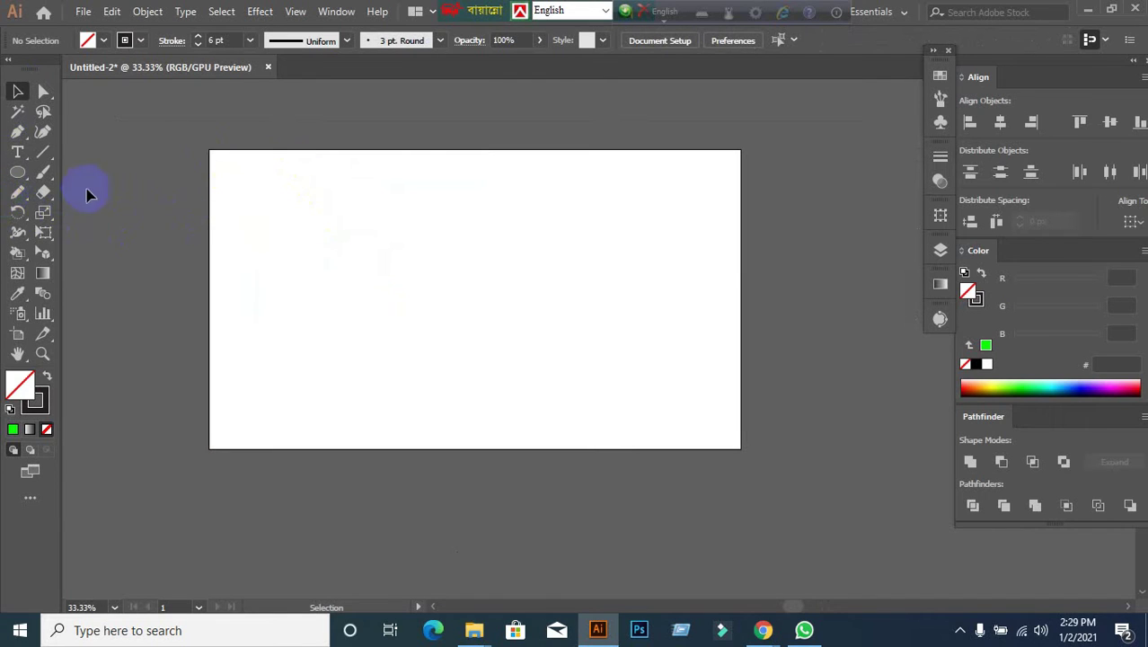
Draw a long freehand curve across the artboard with the Pencil tool, arching first and flattening out toward its end.
{"action": "left_click_drag", "start_coordinate": [18, 192], "coordinate": [104, 206]}
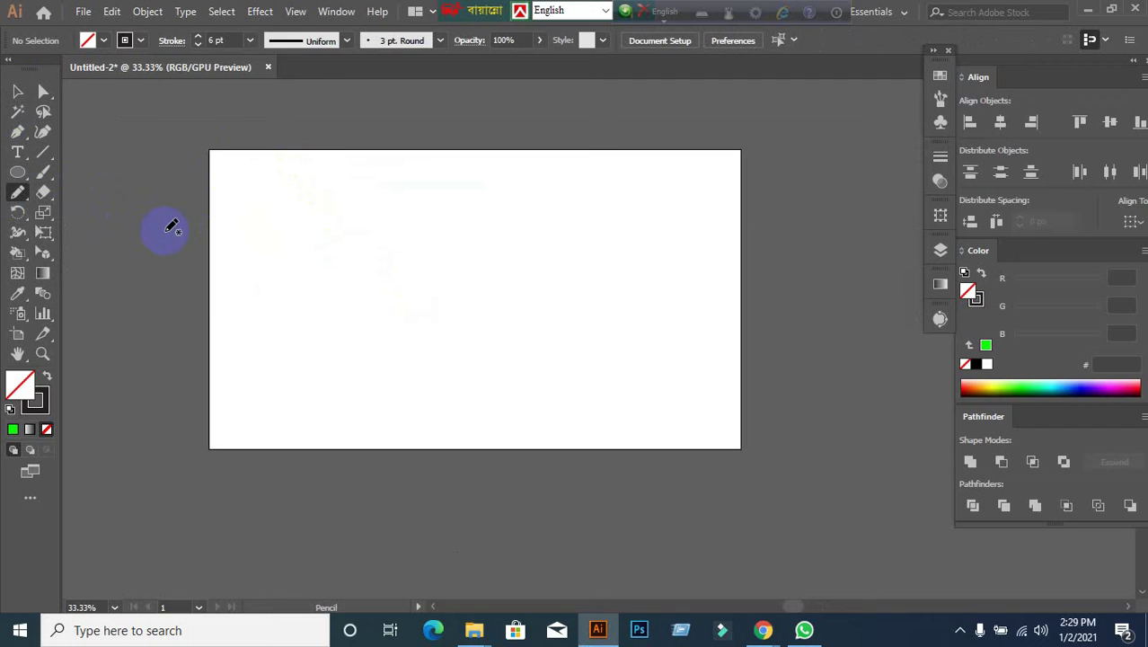
{"action": "mouse_move", "coordinate": [269, 189]}
{"action": "left_mouse_down"}
{"action": "mouse_move", "coordinate": [307, 184]}
{"action": "mouse_move", "coordinate": [371, 212]}
{"action": "mouse_move", "coordinate": [354, 210]}
{"action": "mouse_move", "coordinate": [428, 225]}
{"action": "left_mouse_up"}
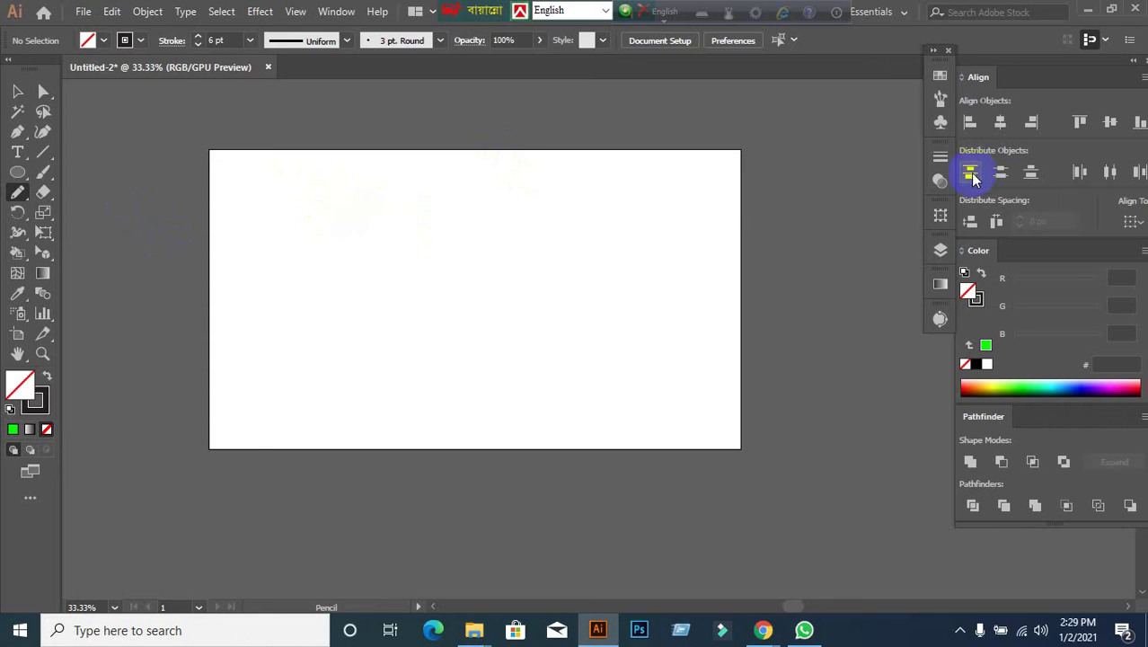
{"action": "mouse_move", "coordinate": [236, 305]}
{"action": "left_mouse_down"}
{"action": "mouse_move", "coordinate": [346, 296]}
{"action": "mouse_move", "coordinate": [455, 312]}
{"action": "mouse_move", "coordinate": [409, 279]}
{"action": "mouse_move", "coordinate": [437, 274]}
{"action": "mouse_move", "coordinate": [413, 337]}
{"action": "mouse_move", "coordinate": [435, 375]}
{"action": "mouse_move", "coordinate": [366, 351]}
{"action": "mouse_move", "coordinate": [493, 315]}
{"action": "mouse_move", "coordinate": [492, 366]}
{"action": "mouse_move", "coordinate": [482, 342]}
{"action": "mouse_move", "coordinate": [225, 294]}
{"action": "mouse_move", "coordinate": [269, 239]}
{"action": "mouse_move", "coordinate": [219, 267]}
{"action": "mouse_move", "coordinate": [213, 388]}
{"action": "mouse_move", "coordinate": [210, 342]}
{"action": "mouse_move", "coordinate": [631, 257]}
{"action": "mouse_move", "coordinate": [748, 259]}
{"action": "left_mouse_up"}
{"action": "scroll", "coordinate": [345, 297], "scroll_direction": "up", "scroll_amount": 1}
{"action": "scroll", "coordinate": [346, 298], "scroll_direction": "down", "scroll_amount": 1}
{"action": "scroll", "coordinate": [371, 348], "scroll_direction": "up", "scroll_amount": 1}
Set the stroke weight of the pencil curve to 14 pt.
{"action": "double_click", "coordinate": [220, 39]}
{"action": "type", "text": "11"}
{"action": "key", "text": "Return"}
{"action": "key", "text": "Up"}
{"action": "key", "text": "Up"}
{"action": "key", "text": "Up"}
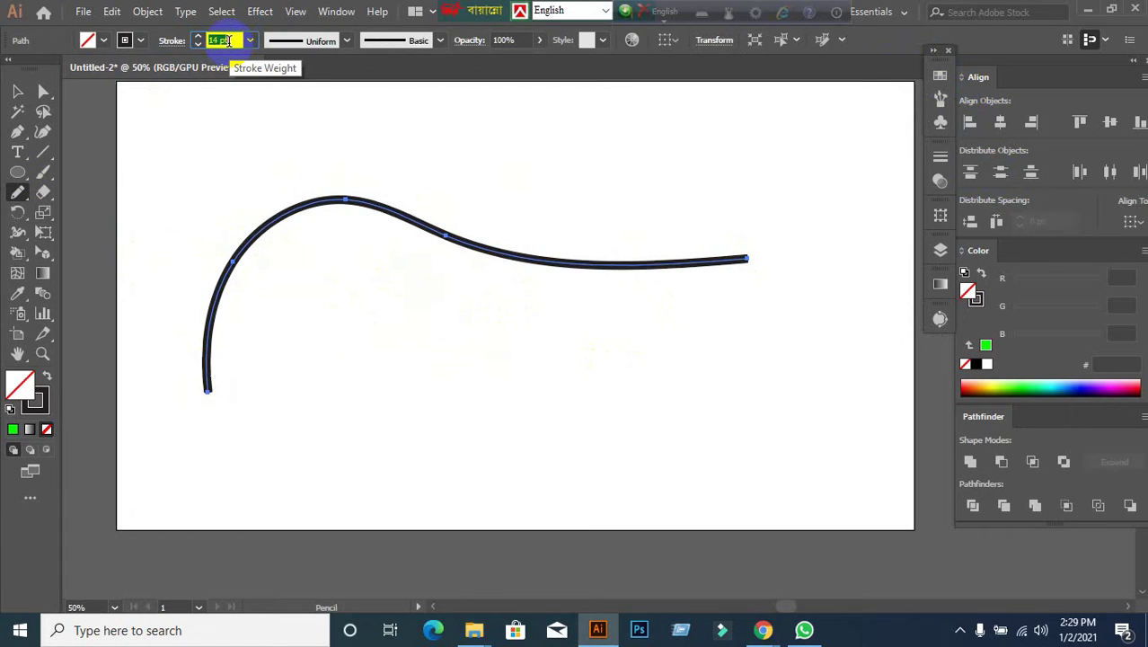
Extend both ends of the curve with the Pencil tool into a hook and a lower sweep, and shift the whole path slightly up and left.
{"action": "mouse_move", "coordinate": [752, 263]}
{"action": "left_mouse_down"}
{"action": "mouse_move", "coordinate": [813, 249]}
{"action": "mouse_move", "coordinate": [720, 180]}
{"action": "mouse_move", "coordinate": [677, 177]}
{"action": "left_mouse_up"}
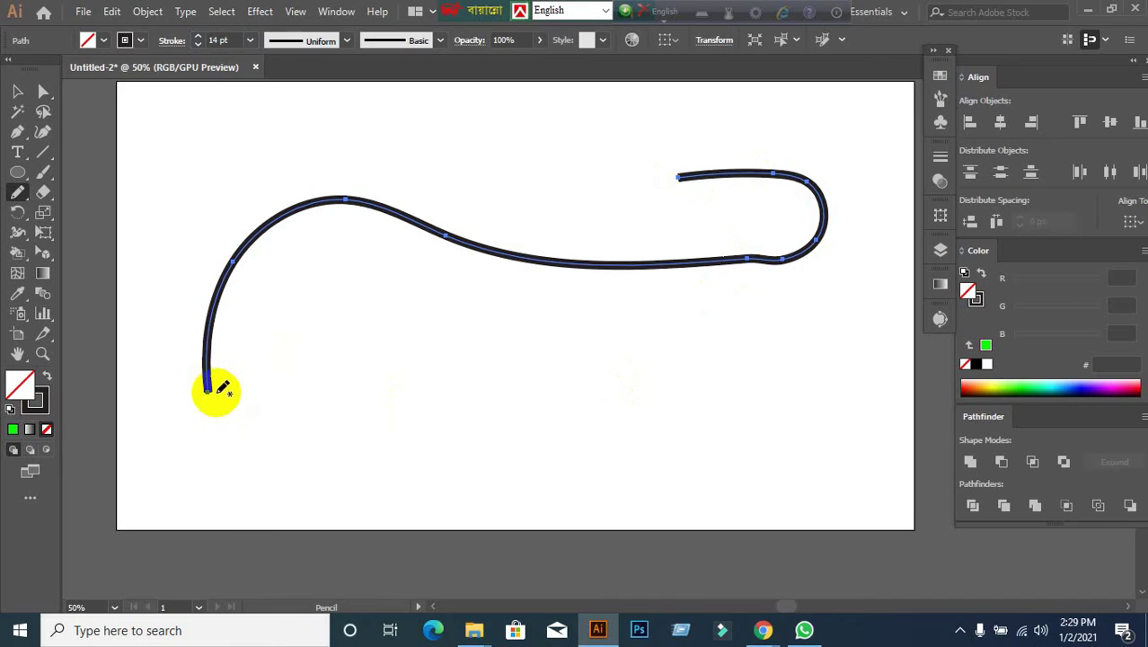
{"action": "mouse_move", "coordinate": [210, 386]}
{"action": "left_mouse_down"}
{"action": "mouse_move", "coordinate": [356, 498]}
{"action": "mouse_move", "coordinate": [696, 418]}
{"action": "left_mouse_up"}
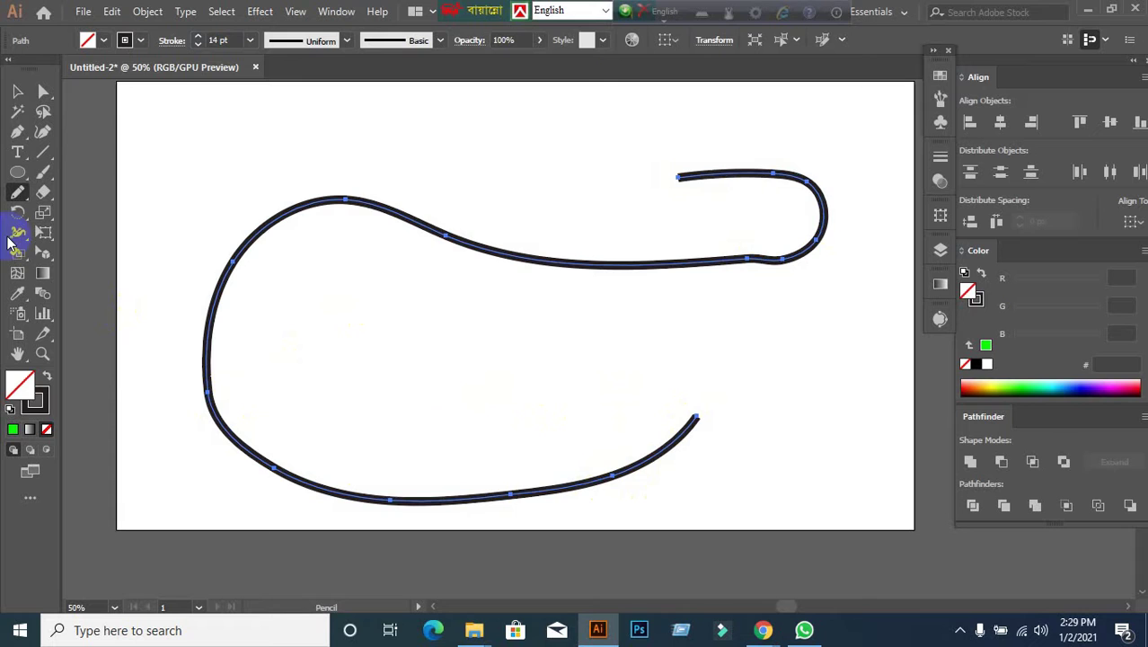
{"action": "left_click", "coordinate": [17, 91]}
{"action": "left_click_drag", "start_coordinate": [365, 209], "coordinate": [301, 189]}
{"action": "left_click", "coordinate": [462, 334]}
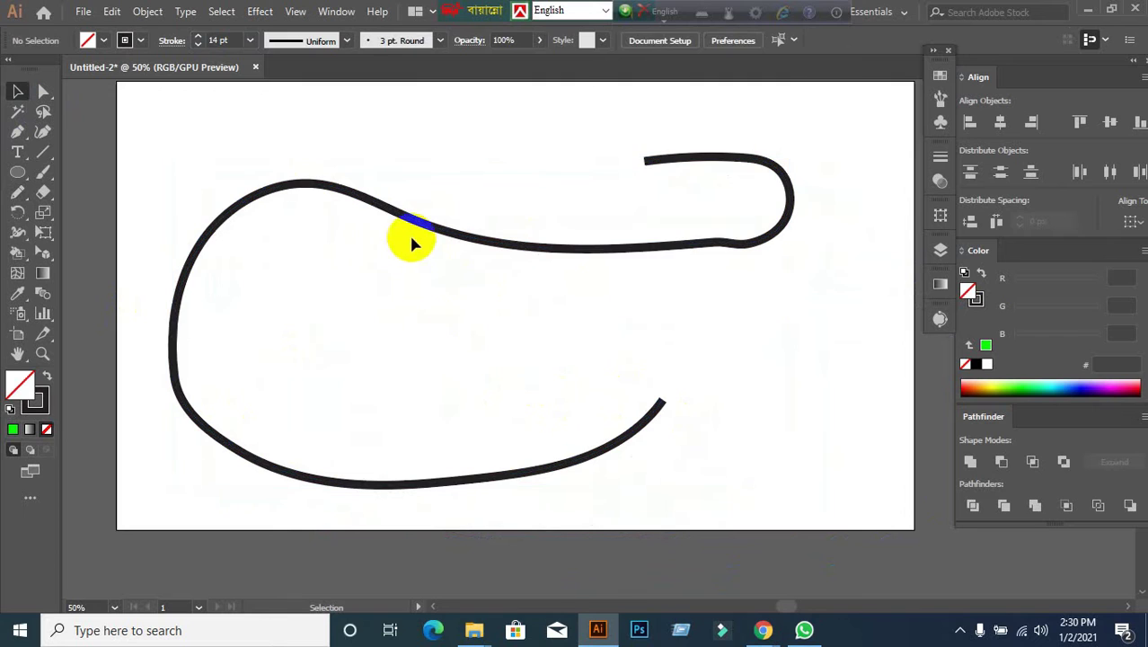
{"action": "left_click", "coordinate": [422, 224]}
{"action": "left_click_drag", "start_coordinate": [51, 180], "coordinate": [68, 178]}
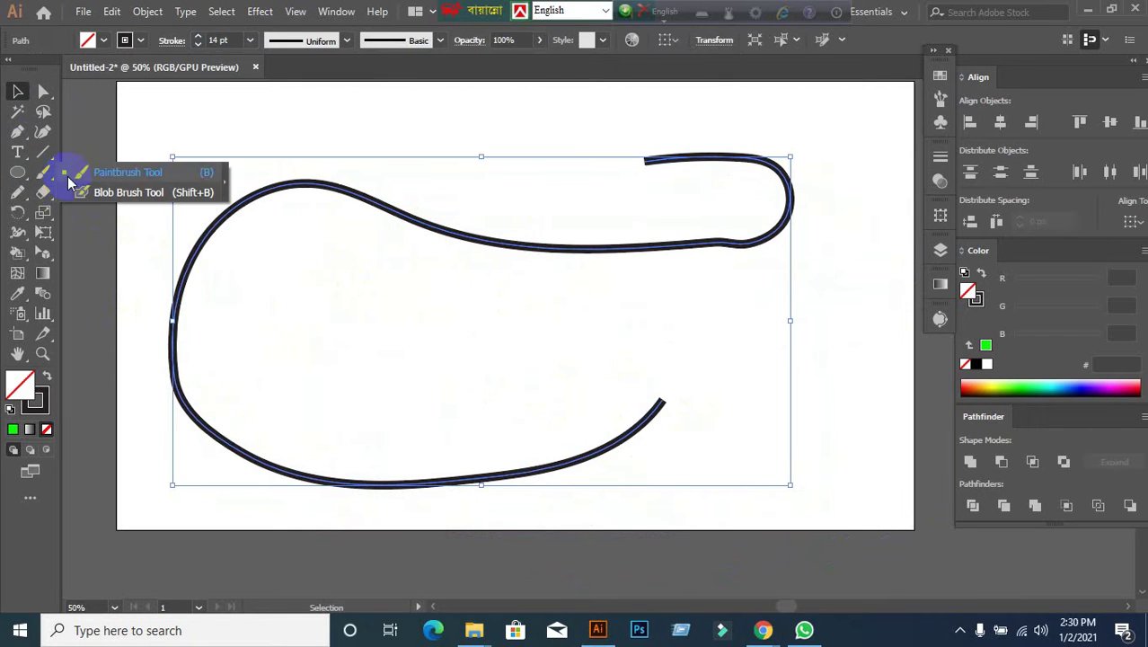
{"action": "left_click", "coordinate": [860, 146]}
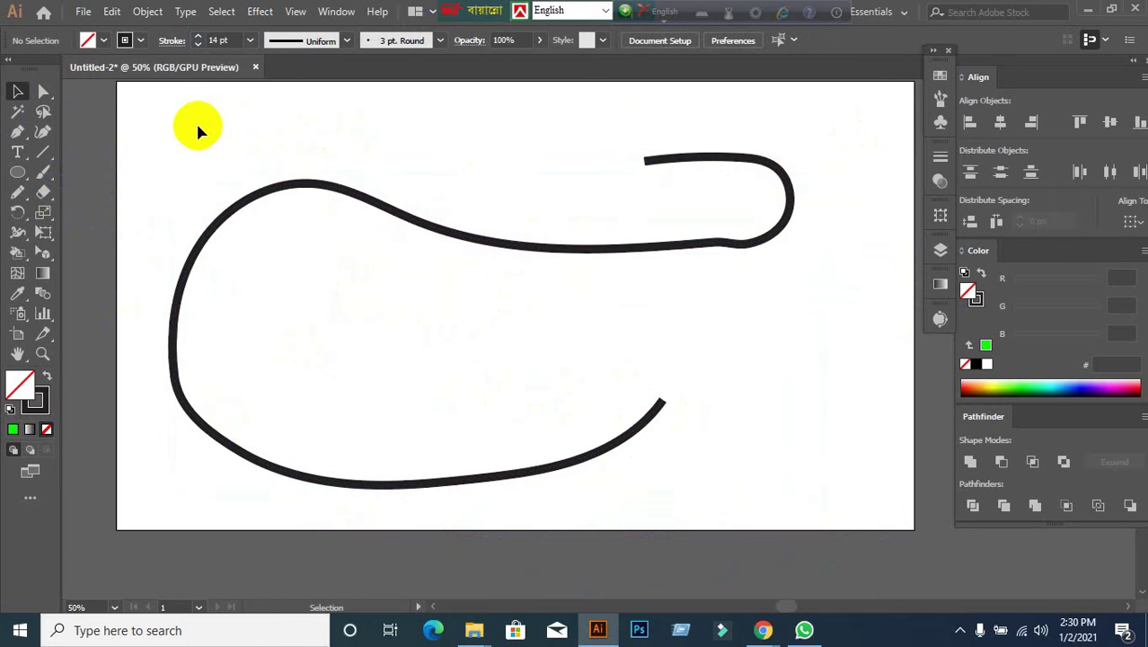
Select the curved path and run the Smooth tool over the bump where the line meets the right-hand hook.
{"action": "left_click_drag", "start_coordinate": [179, 108], "coordinate": [544, 539]}
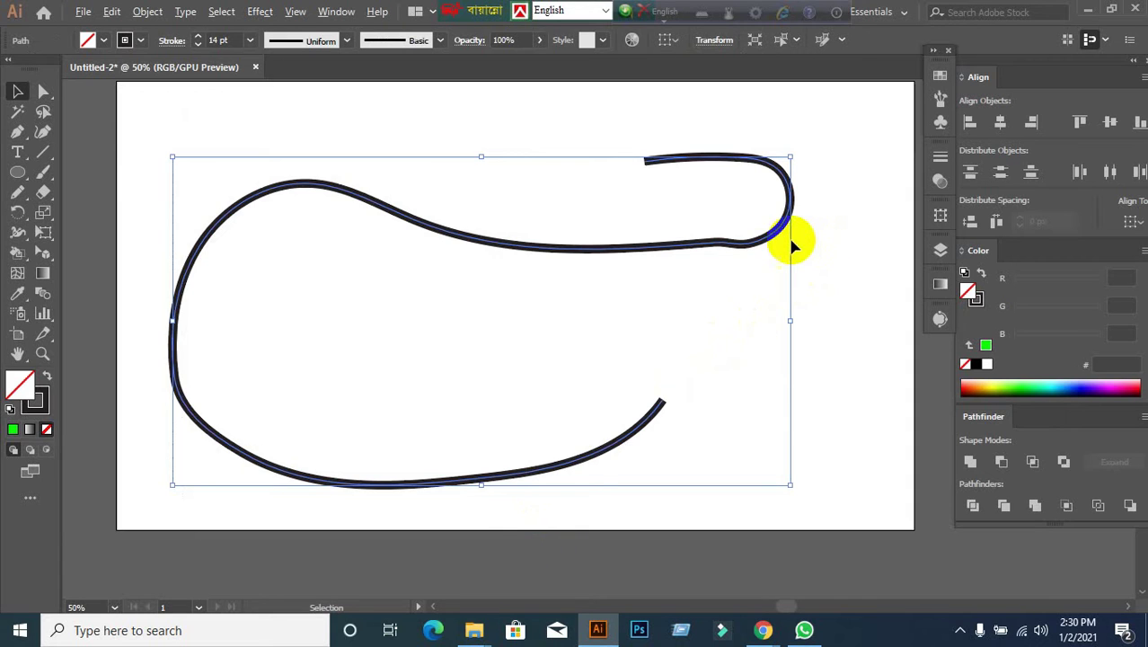
{"action": "scroll", "coordinate": [772, 244], "scroll_direction": "up", "scroll_amount": 2}
{"action": "scroll", "coordinate": [727, 247], "scroll_direction": "down", "scroll_amount": 2}
{"action": "scroll", "coordinate": [716, 251], "scroll_direction": "up", "scroll_amount": 1}
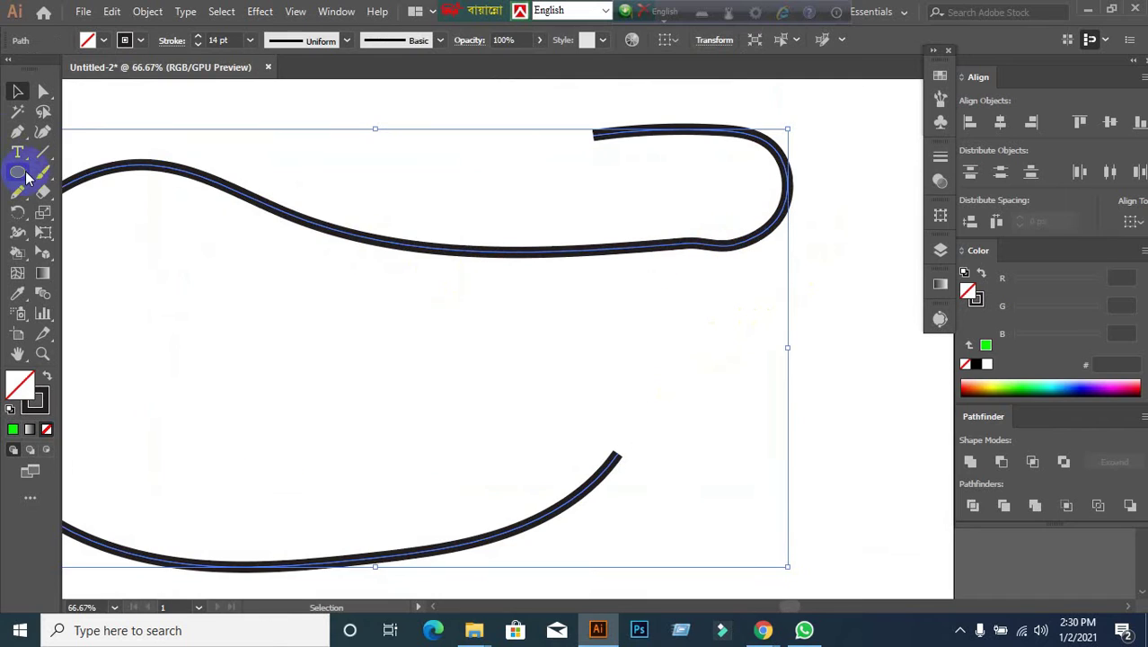
{"action": "left_click", "coordinate": [381, 206]}
{"action": "left_click_drag", "start_coordinate": [372, 159], "coordinate": [414, 346]}
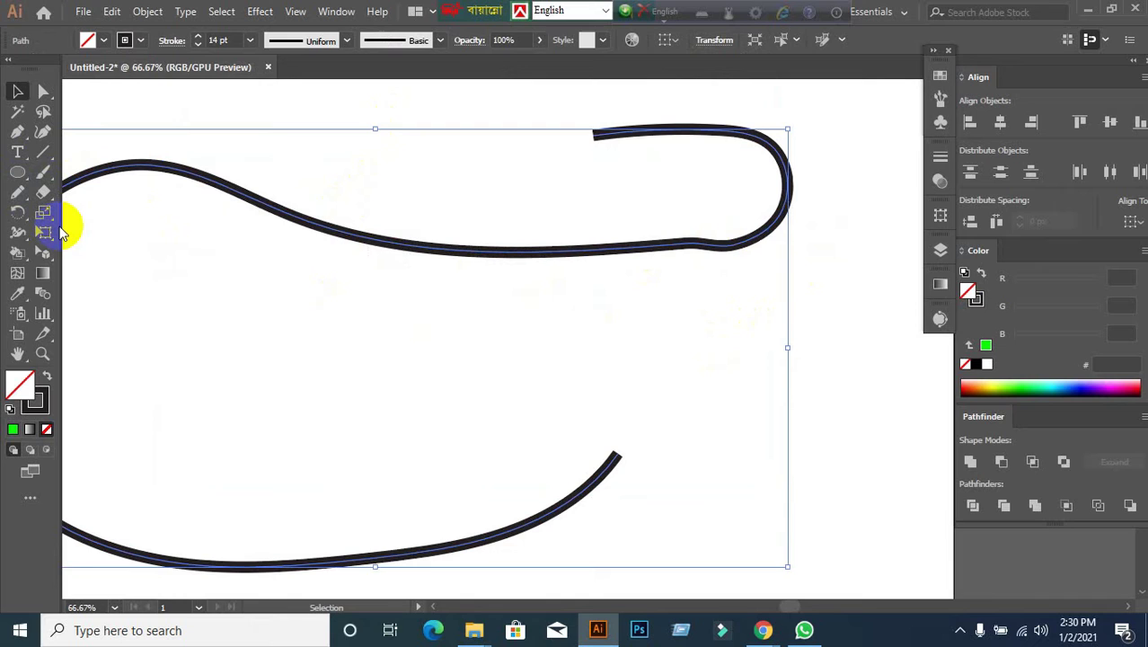
{"action": "left_click", "coordinate": [43, 273]}
{"action": "left_click", "coordinate": [22, 204]}
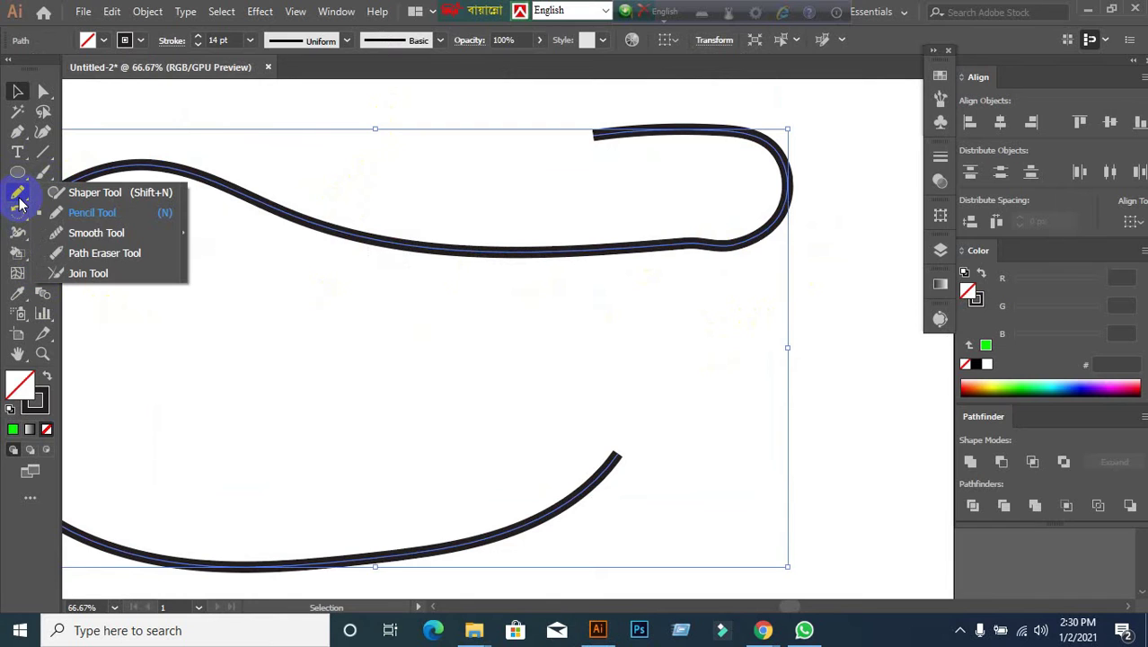
{"action": "left_click_drag", "start_coordinate": [22, 203], "coordinate": [99, 238]}
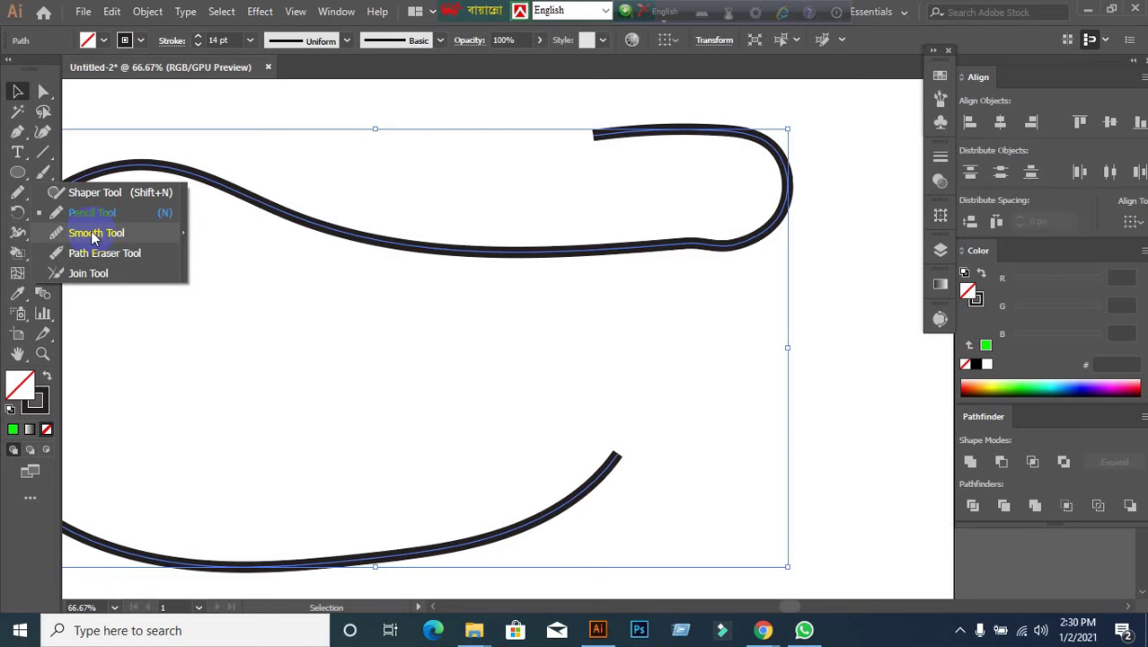
{"action": "left_click_drag", "start_coordinate": [90, 235], "coordinate": [91, 233]}
{"action": "scroll", "coordinate": [710, 274], "scroll_direction": "up", "scroll_amount": 1}
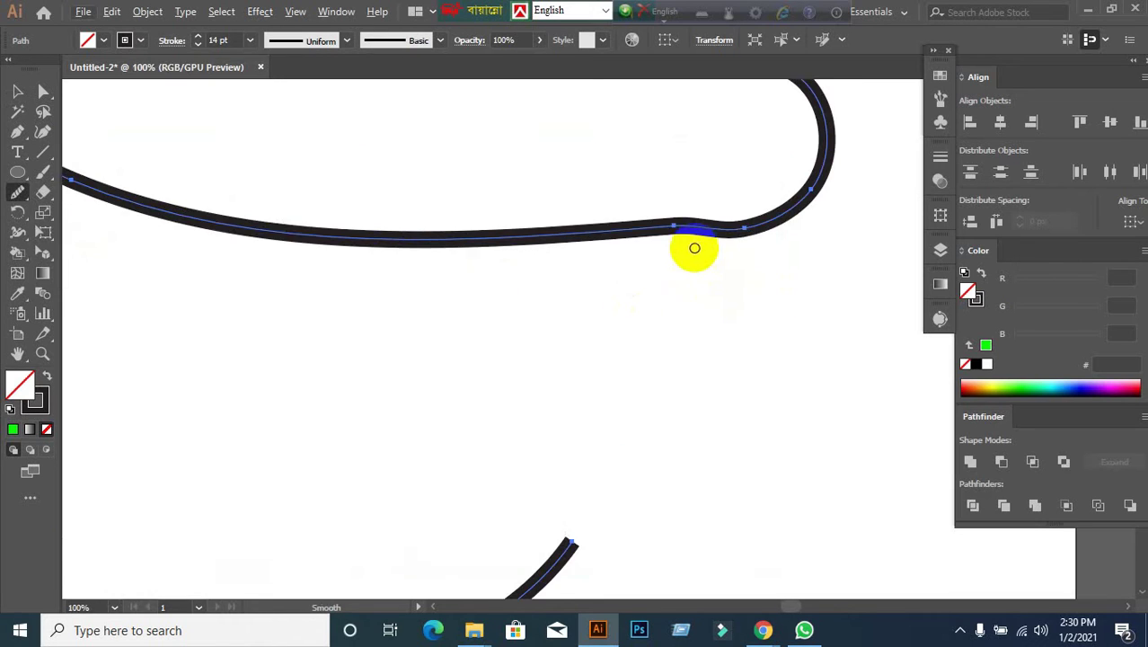
{"action": "mouse_move", "coordinate": [691, 231]}
{"action": "left_mouse_down"}
{"action": "mouse_move", "coordinate": [628, 265]}
{"action": "mouse_move", "coordinate": [703, 234]}
{"action": "mouse_move", "coordinate": [702, 252]}
{"action": "mouse_move", "coordinate": [733, 265]}
{"action": "left_mouse_up"}
{"action": "key", "text": "ctrl"}
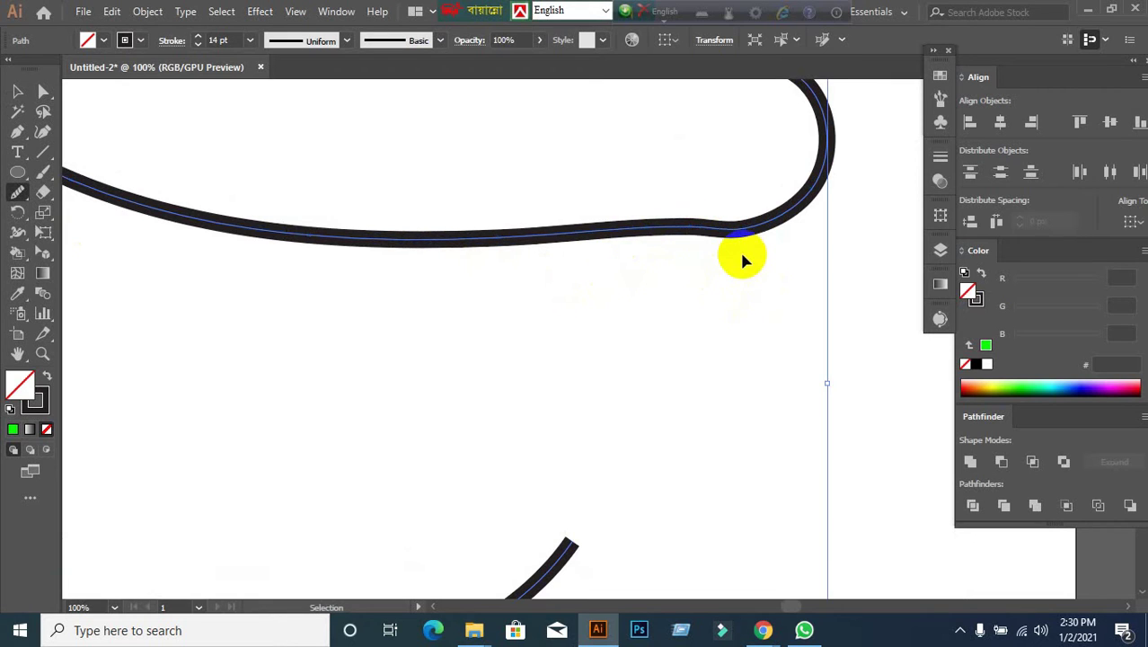
Smooth the stretch of the path just before the right-hand hook once more.
{"action": "left_click_drag", "start_coordinate": [434, 206], "coordinate": [751, 328]}
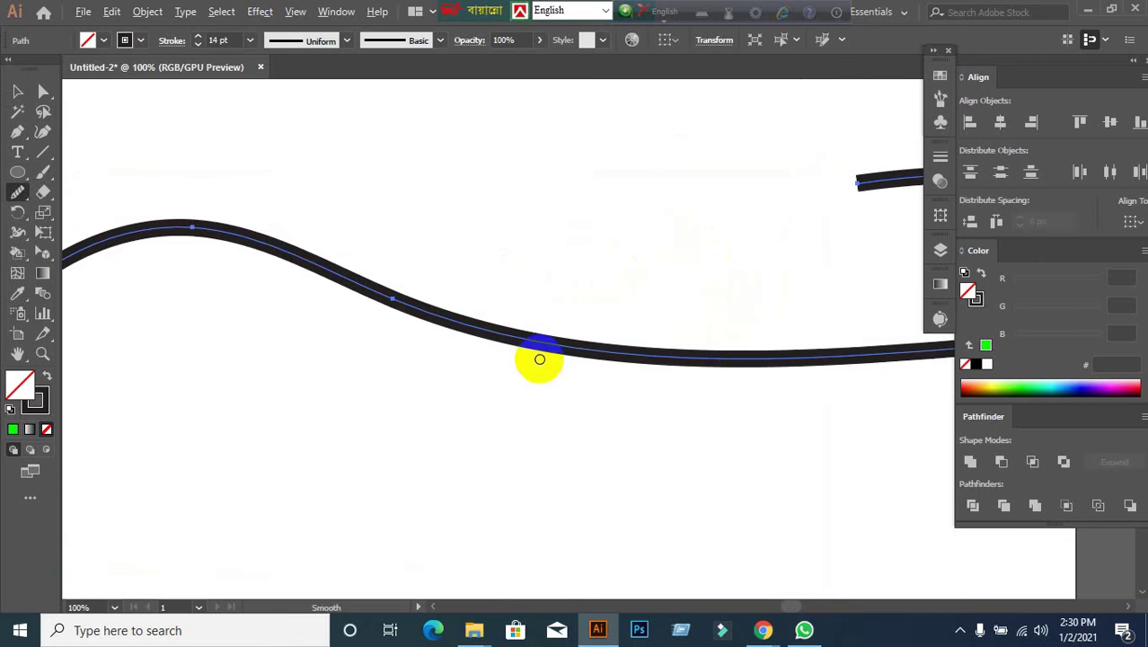
{"action": "scroll", "coordinate": [745, 405], "scroll_direction": "down", "scroll_amount": 1}
{"action": "left_click_drag", "start_coordinate": [745, 405], "coordinate": [484, 389]}
{"action": "scroll", "coordinate": [620, 332], "scroll_direction": "up", "scroll_amount": 2}
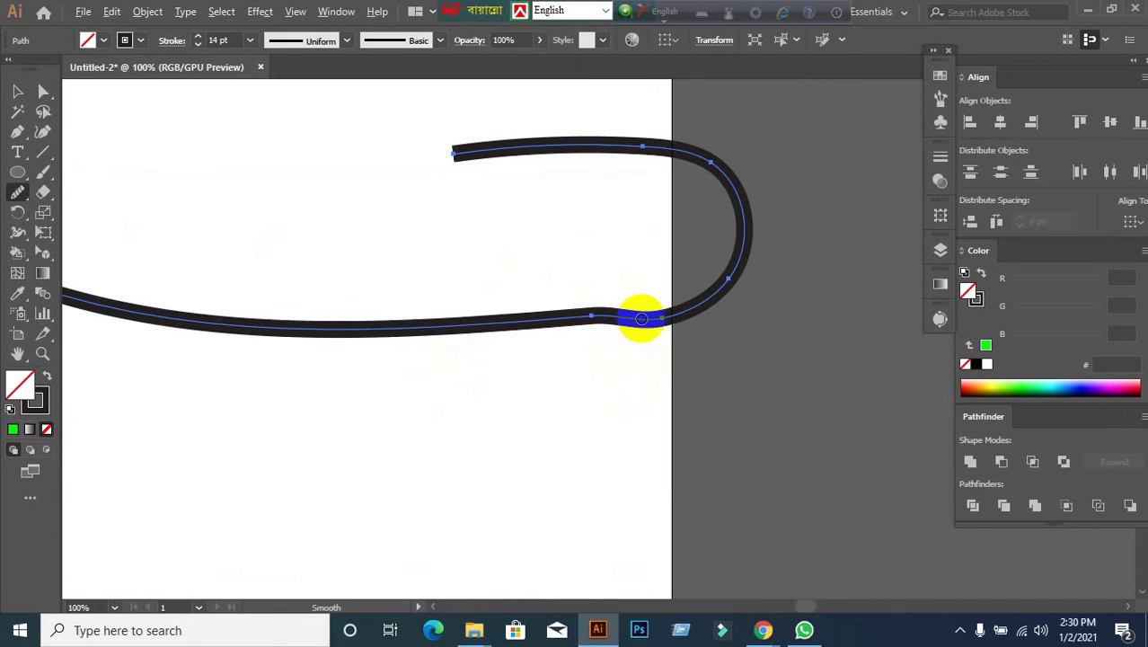
{"action": "mouse_move", "coordinate": [580, 319]}
{"action": "left_mouse_down"}
{"action": "mouse_move", "coordinate": [626, 367]}
{"action": "mouse_move", "coordinate": [566, 320]}
{"action": "left_mouse_up"}
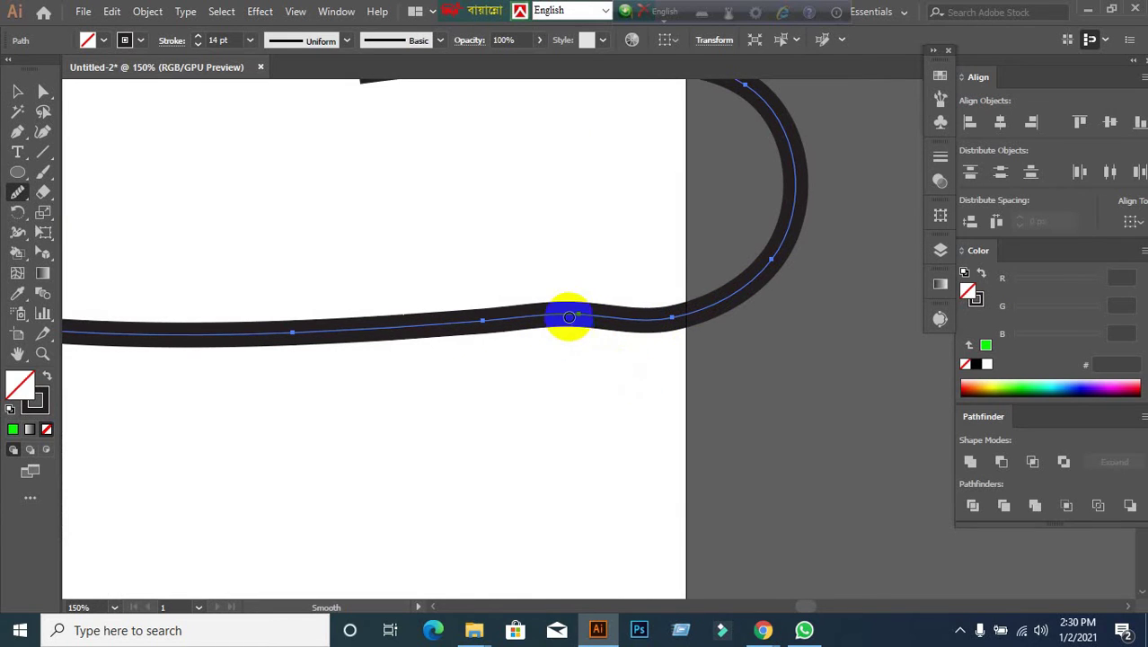
Smooth the path's lower-left bend with the Smooth tool.
{"action": "scroll", "coordinate": [584, 346], "scroll_direction": "down", "scroll_amount": 4}
{"action": "scroll", "coordinate": [364, 312], "scroll_direction": "up", "scroll_amount": 3}
{"action": "mouse_move", "coordinate": [185, 372]}
{"action": "left_mouse_down"}
{"action": "mouse_move", "coordinate": [198, 377]}
{"action": "mouse_move", "coordinate": [180, 398]}
{"action": "mouse_move", "coordinate": [294, 513]}
{"action": "left_mouse_up"}
{"action": "scroll", "coordinate": [334, 488], "scroll_direction": "down", "scroll_amount": 2}
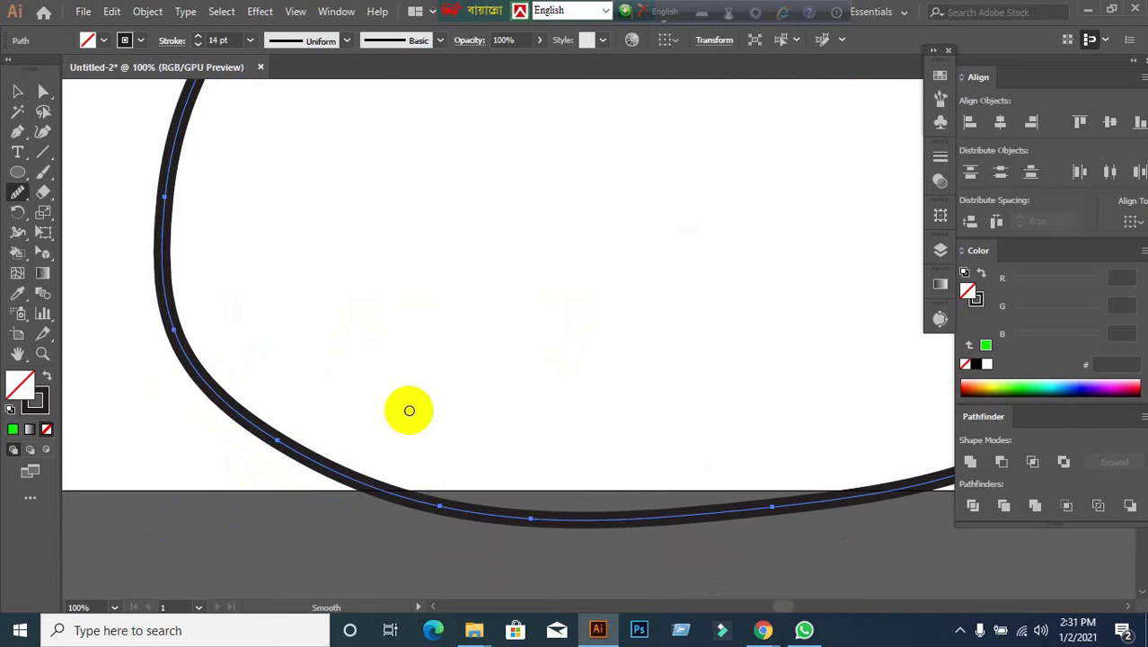
{"action": "scroll", "coordinate": [405, 408], "scroll_direction": "down", "scroll_amount": 2}
Select the smoothed path and delete it from the artboard.
{"action": "left_click", "coordinate": [25, 90]}
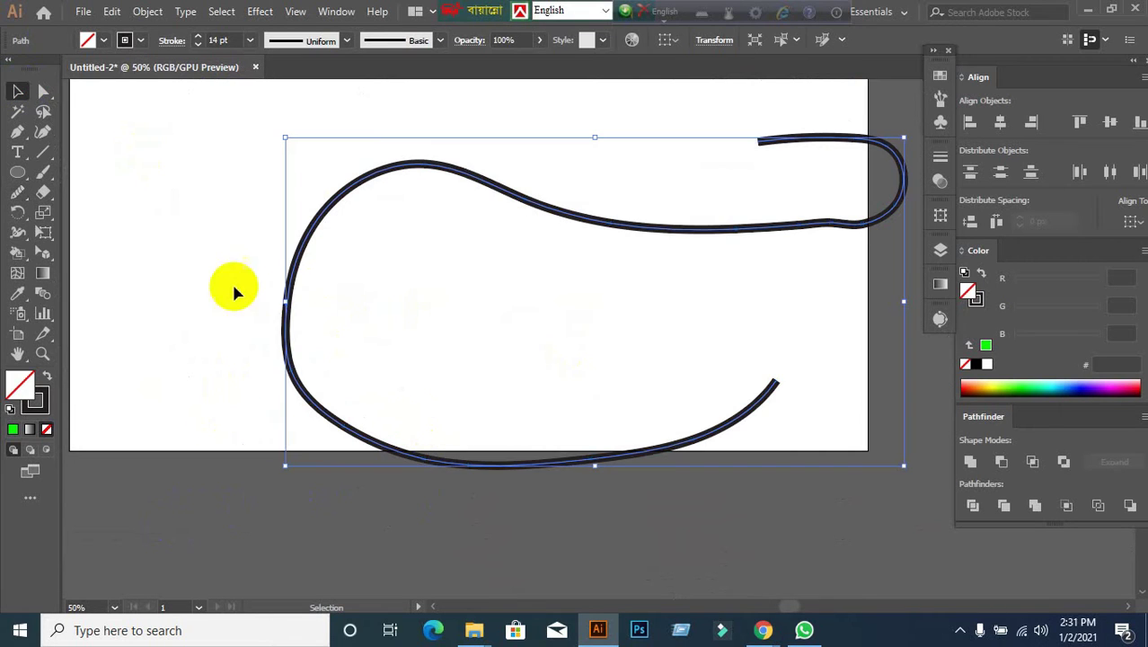
{"action": "left_click_drag", "start_coordinate": [212, 156], "coordinate": [713, 475]}
{"action": "key", "text": "Delete"}
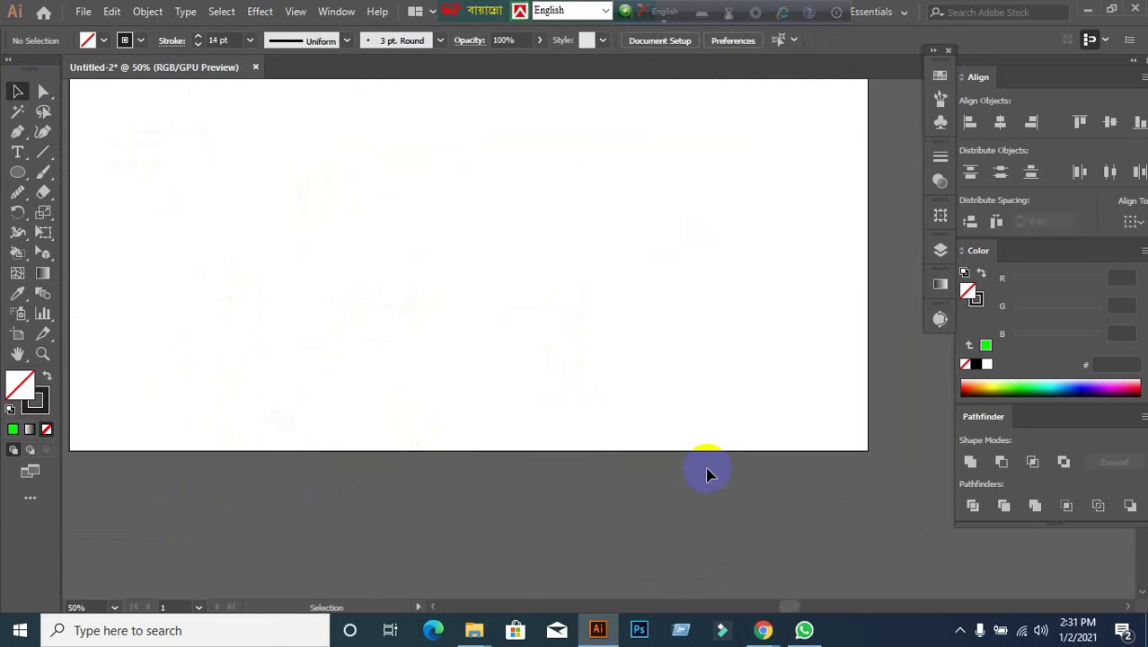
{"action": "left_click_drag", "start_coordinate": [638, 408], "coordinate": [601, 411]}
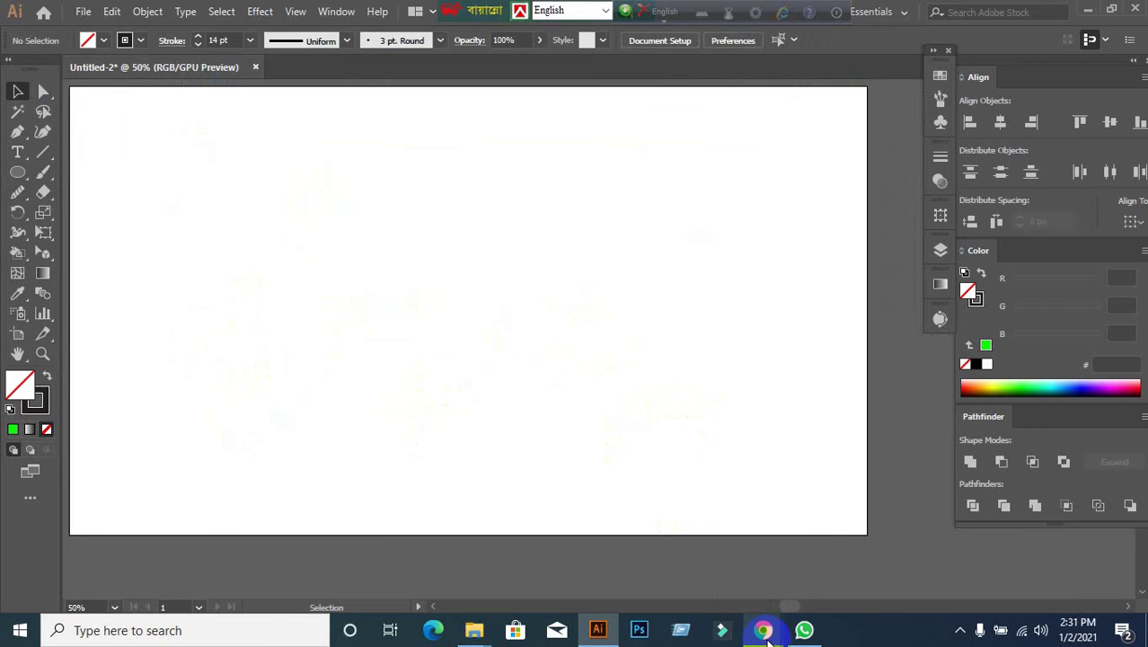
Switch to the Google Meet window in Chrome and move the floating keyboard-language toolbars away from the browser tabs.
{"action": "mouse_move", "coordinate": [765, 633]}
{"action": "left_click", "coordinate": [656, 577]}
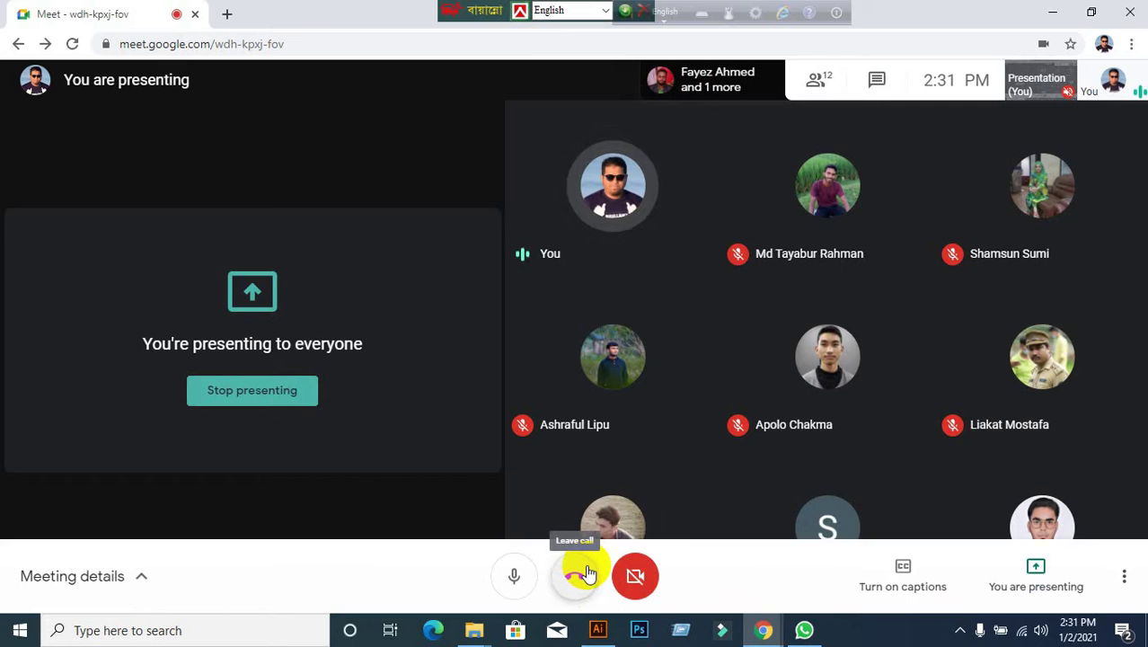
{"action": "left_click_drag", "start_coordinate": [621, 11], "coordinate": [855, 13]}
{"action": "left_click_drag", "start_coordinate": [470, 22], "coordinate": [640, 12]}
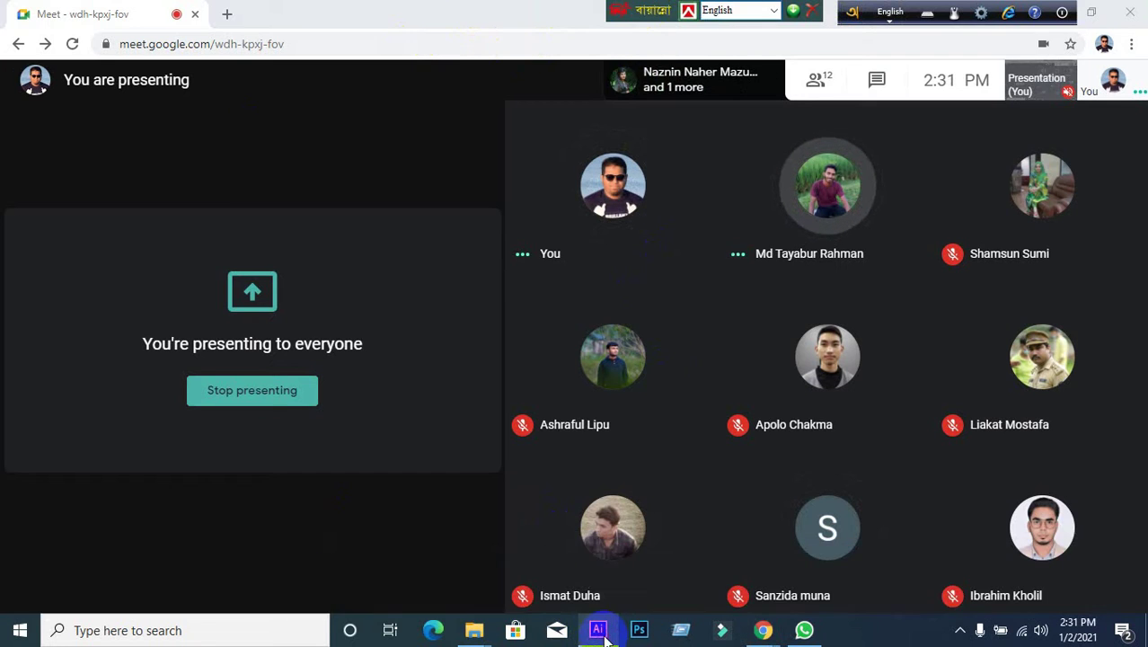
{"action": "left_click", "coordinate": [597, 635]}
{"action": "left_click", "coordinate": [603, 636]}
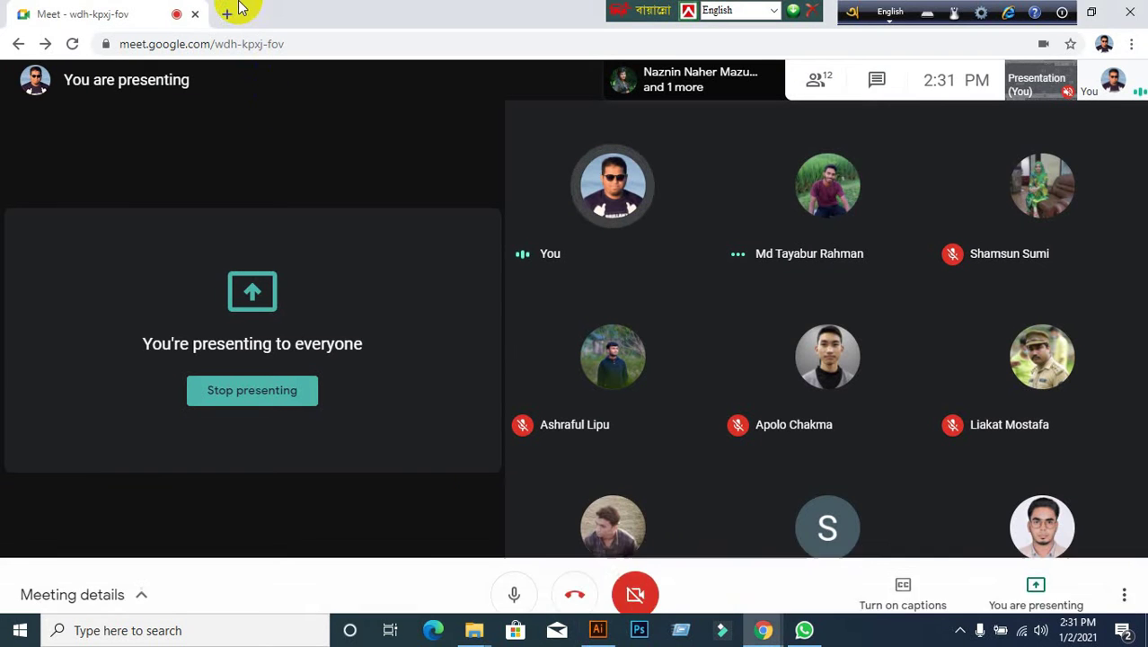
Search Google for "gun vector" in a new browser tab and show the image results.
{"action": "left_click", "coordinate": [226, 8]}
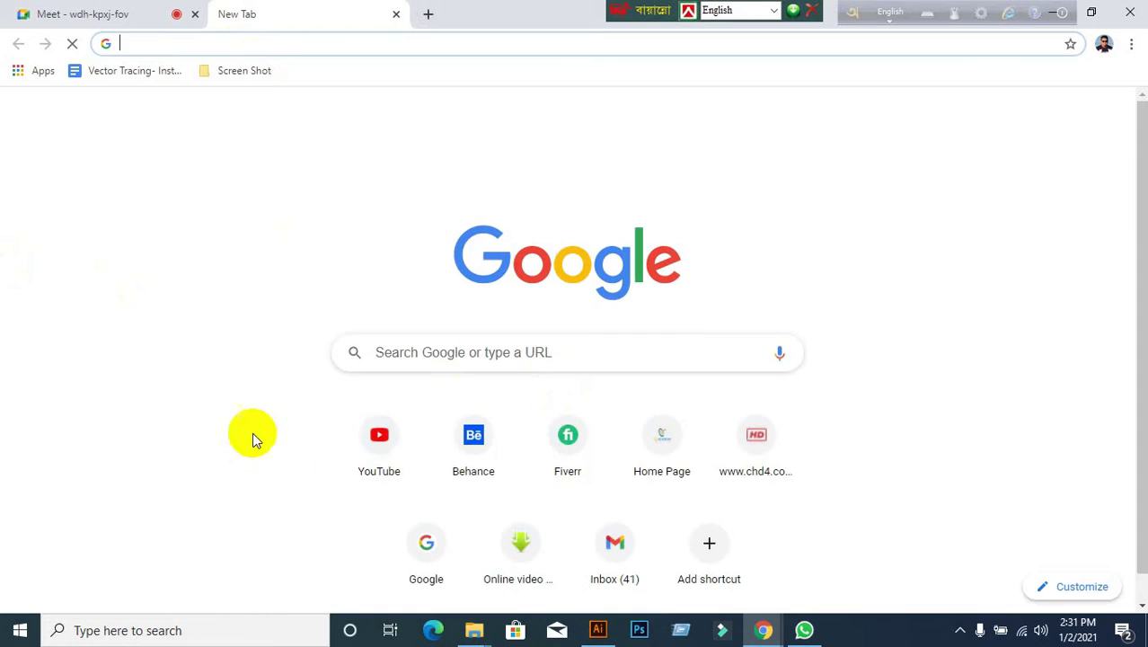
{"action": "left_click", "coordinate": [415, 573]}
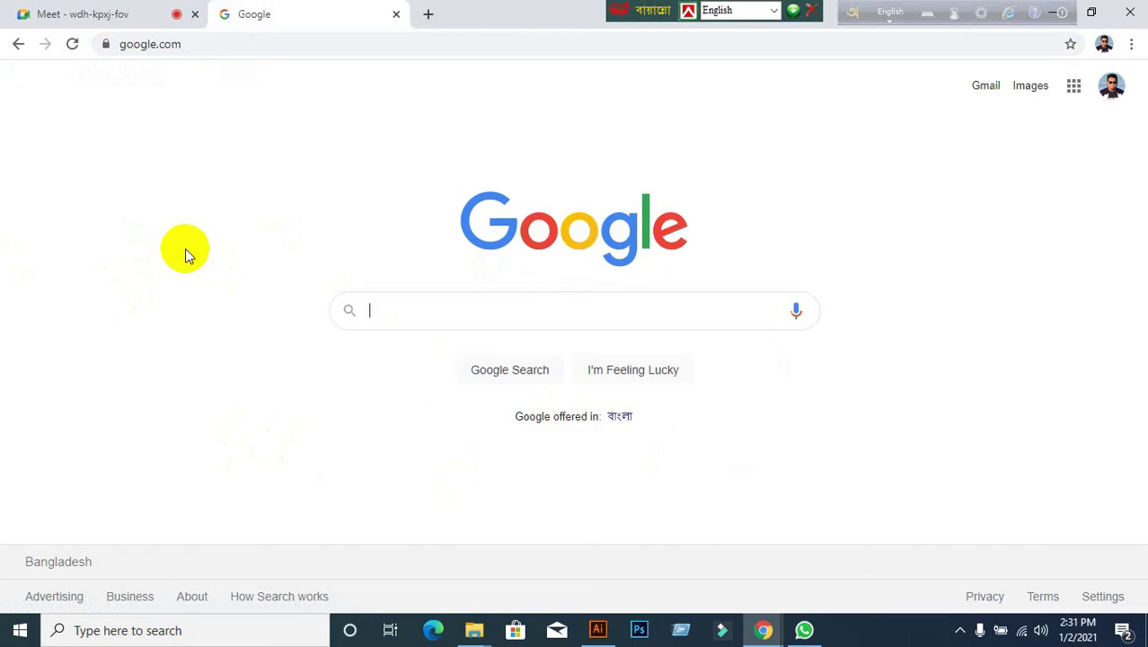
{"action": "type", "text": "gu"}
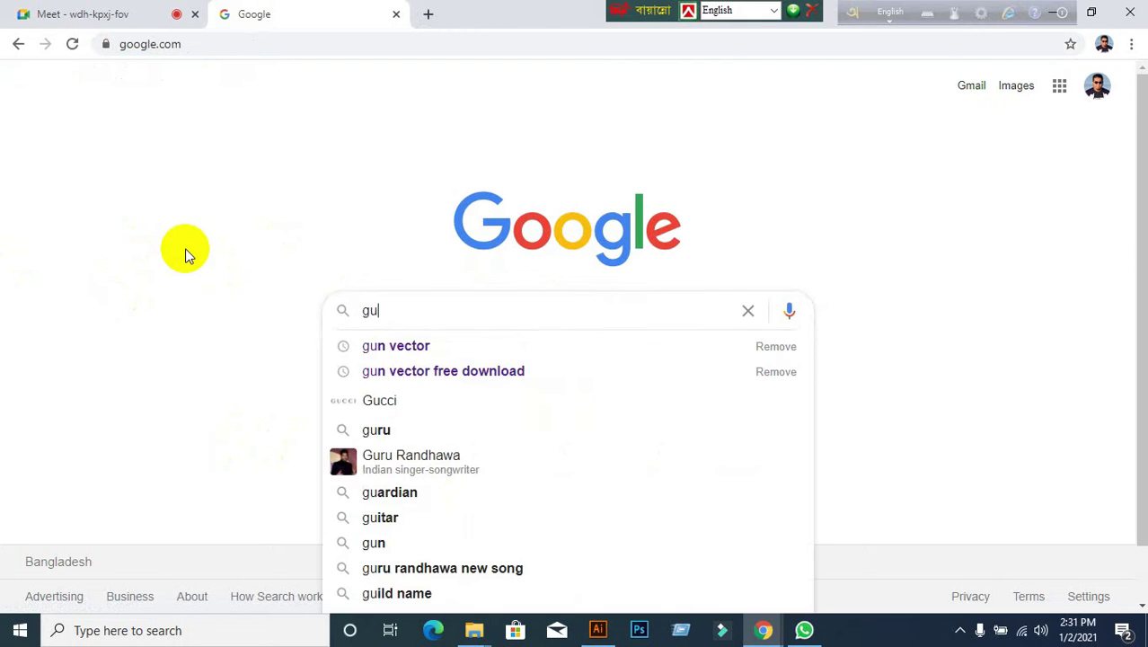
{"action": "type", "text": "n vector"}
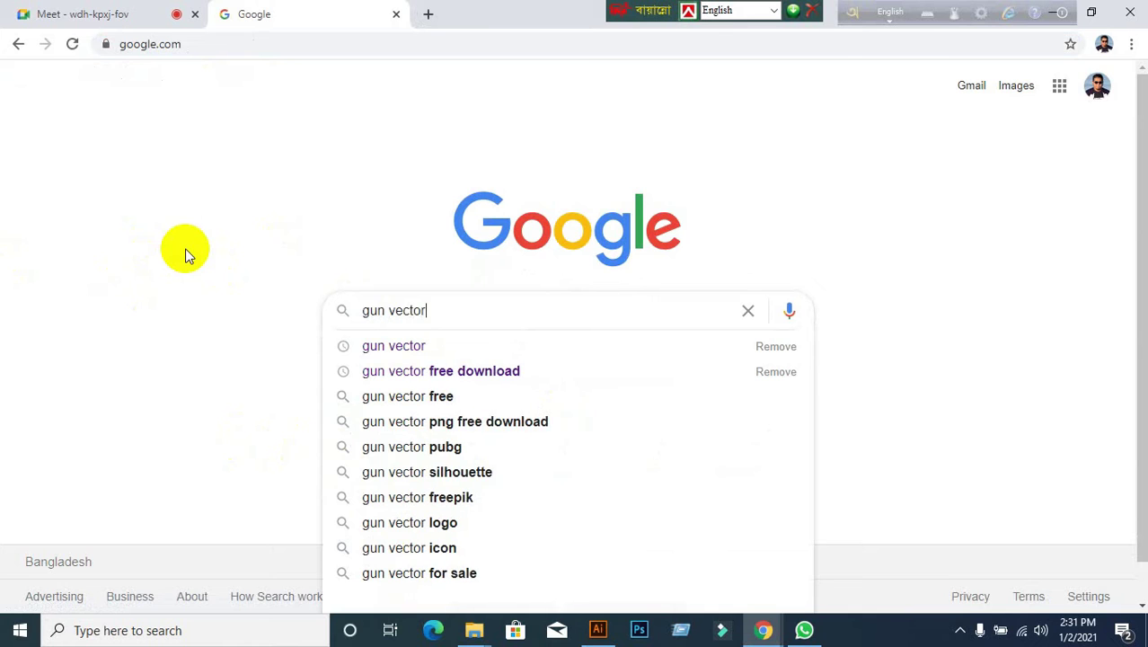
{"action": "key", "text": "Return"}
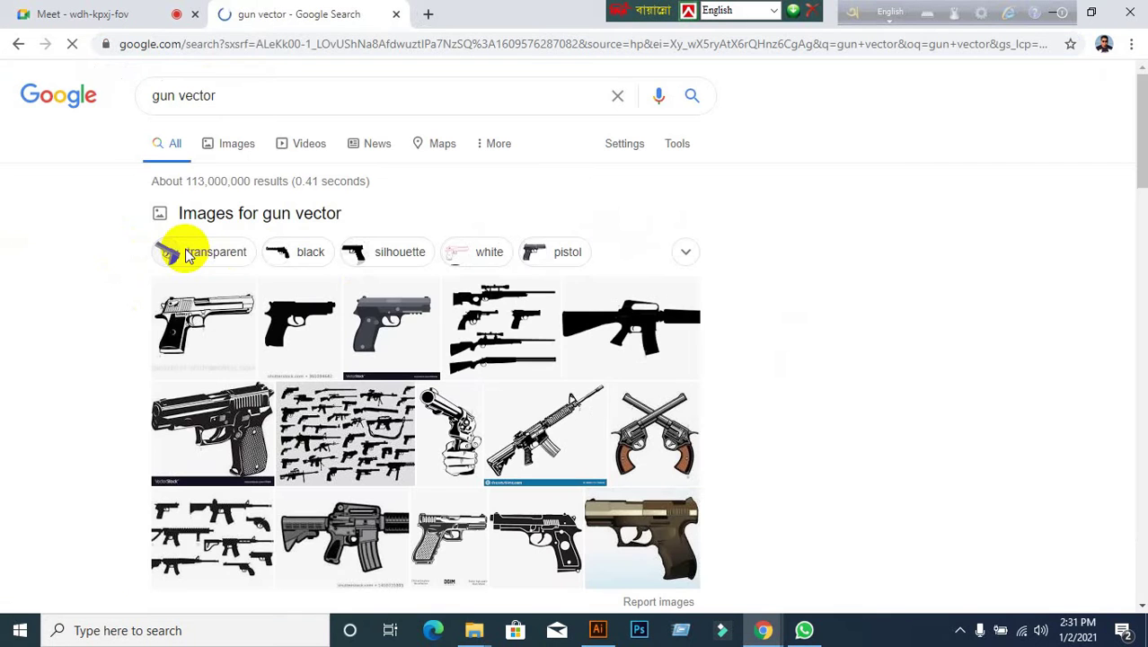
{"action": "left_click", "coordinate": [236, 146]}
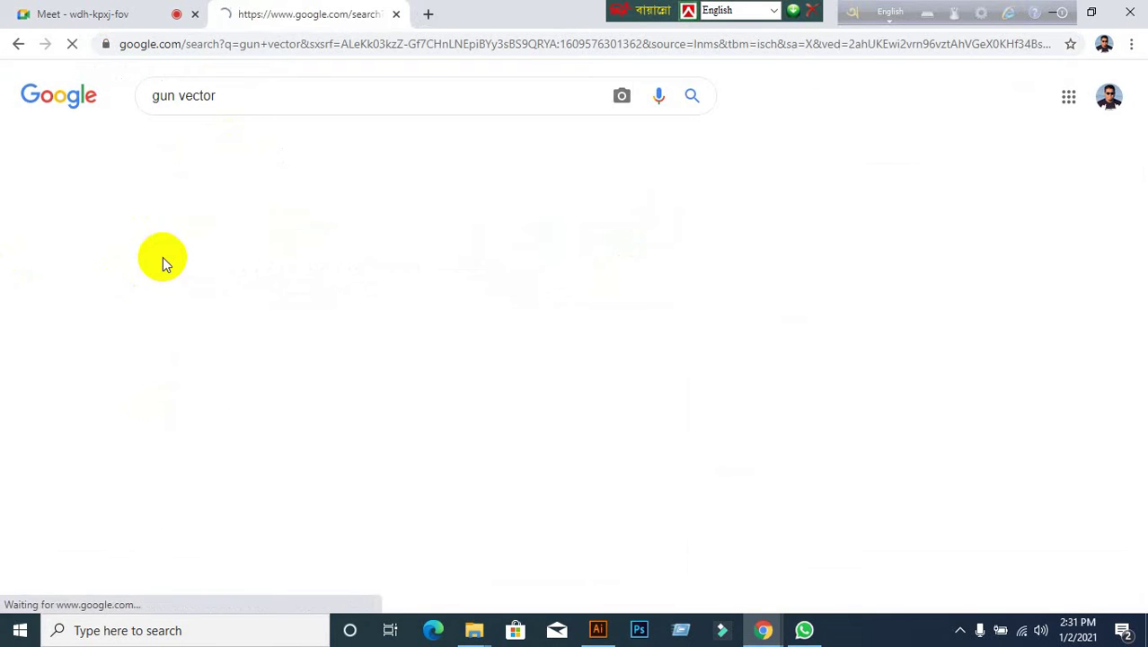
Look through the "gun vector" image results for a suitable gun illustration, then return to the first results.
{"action": "scroll", "coordinate": [267, 358], "scroll_direction": "down", "scroll_amount": 10}
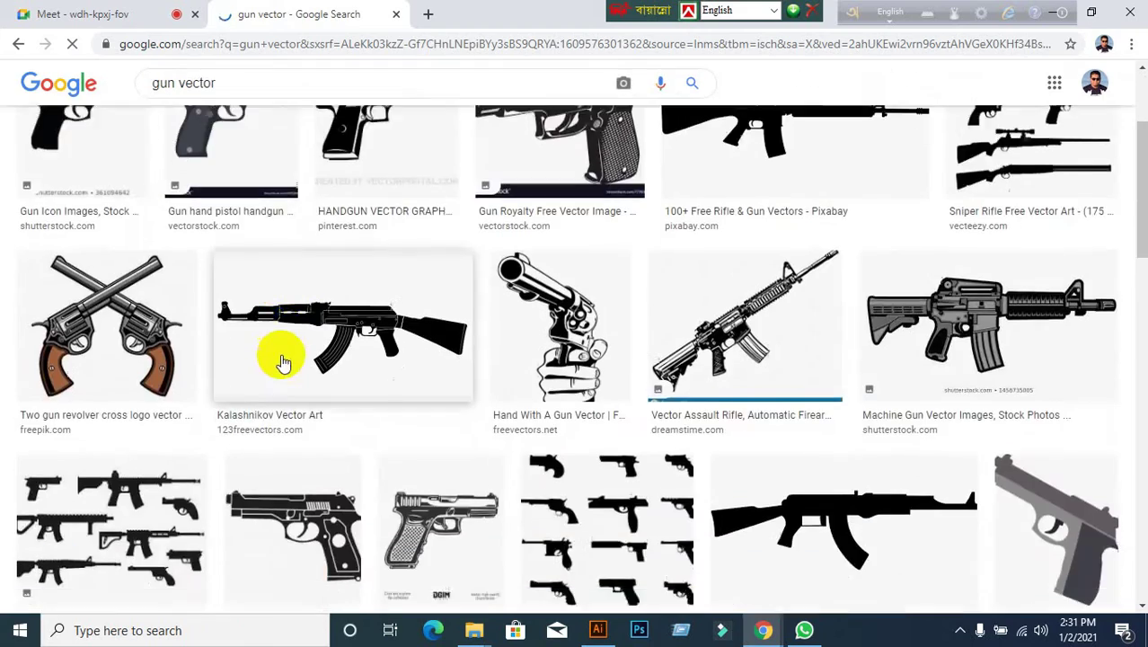
{"action": "scroll", "coordinate": [292, 357], "scroll_direction": "down", "scroll_amount": 10}
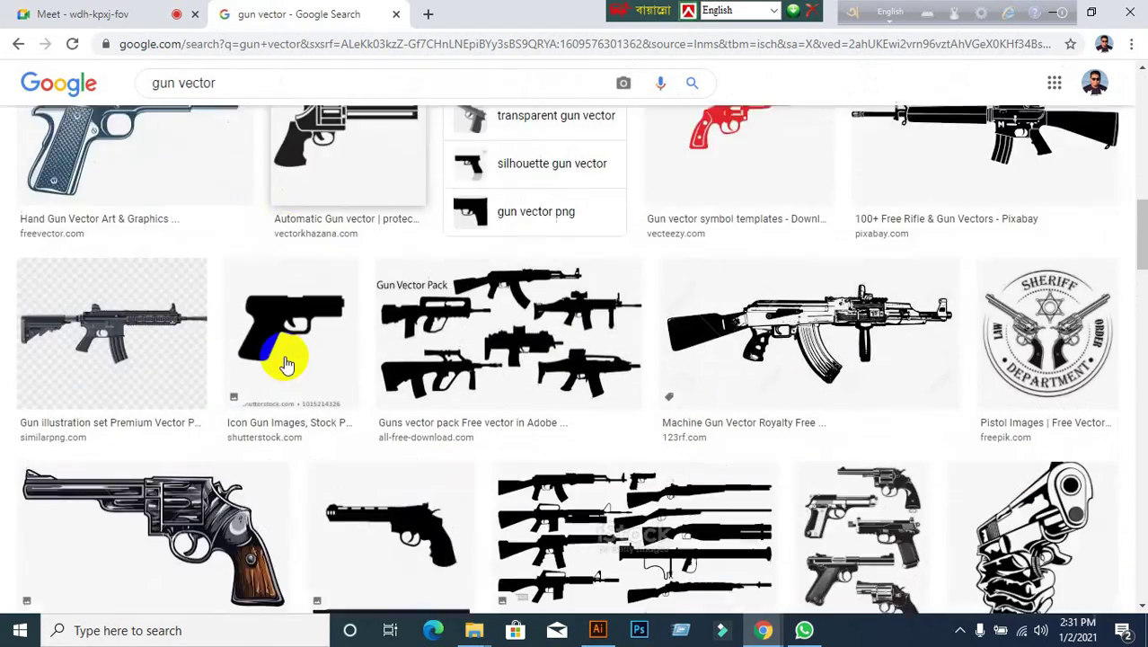
{"action": "scroll", "coordinate": [286, 363], "scroll_direction": "up", "scroll_amount": 1}
{"action": "scroll", "coordinate": [286, 364], "scroll_direction": "down", "scroll_amount": 8}
{"action": "scroll", "coordinate": [286, 364], "scroll_direction": "down", "scroll_amount": 6}
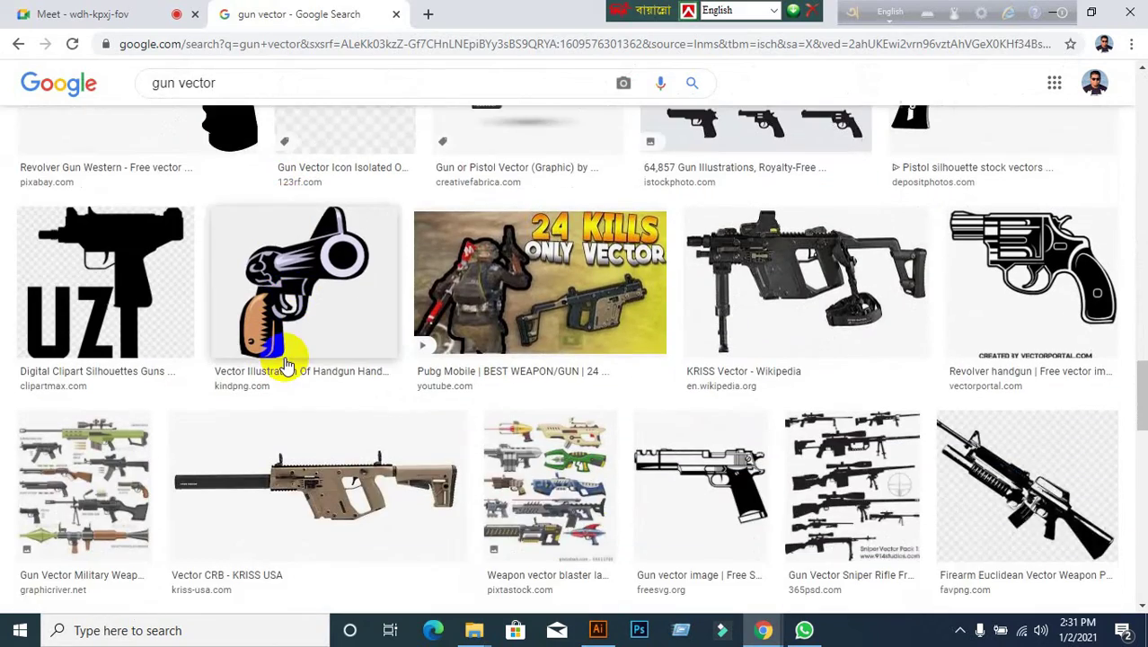
{"action": "scroll", "coordinate": [286, 387], "scroll_direction": "down", "scroll_amount": 10}
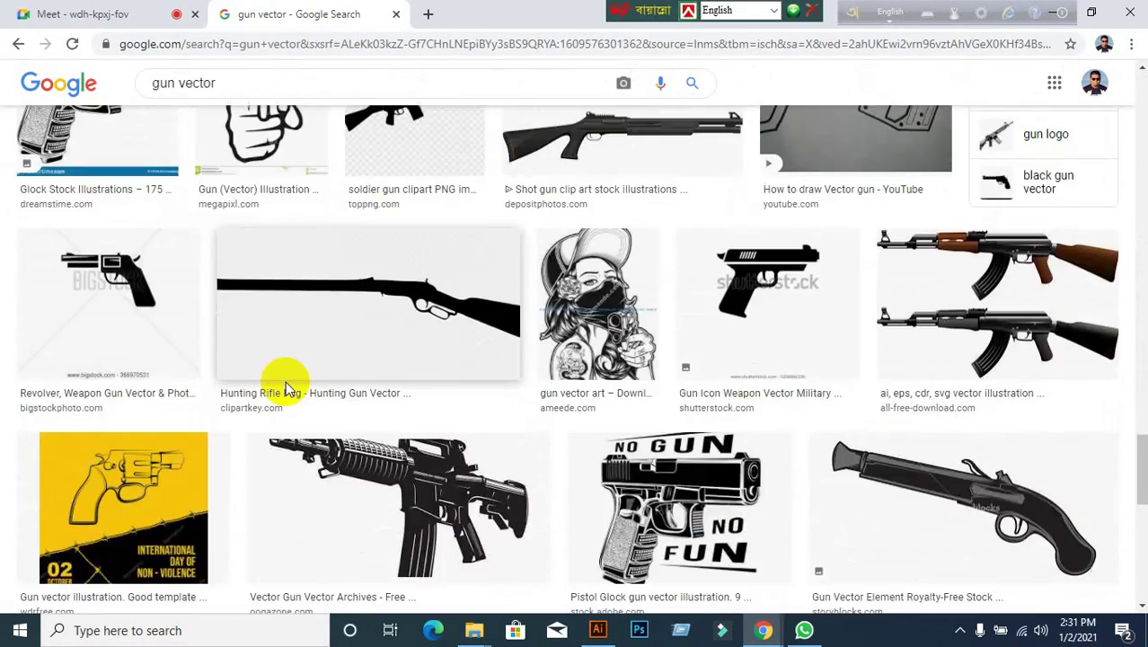
{"action": "scroll", "coordinate": [286, 391], "scroll_direction": "down", "scroll_amount": 12}
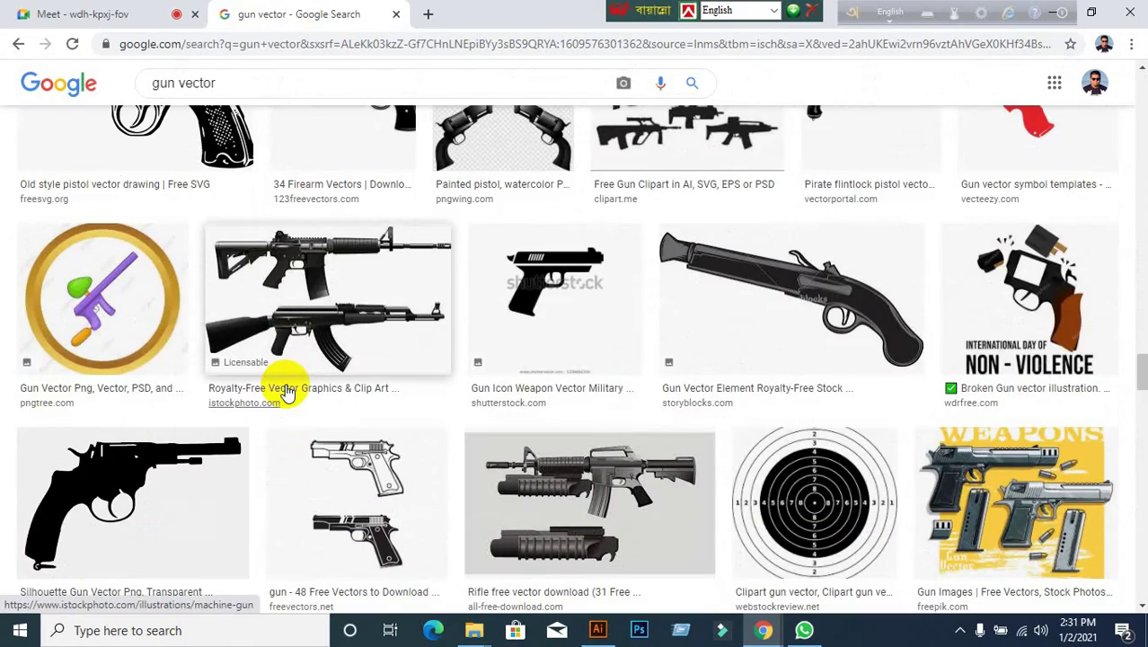
{"action": "scroll", "coordinate": [289, 390], "scroll_direction": "down", "scroll_amount": 4}
{"action": "scroll", "coordinate": [303, 391], "scroll_direction": "down", "scroll_amount": 5}
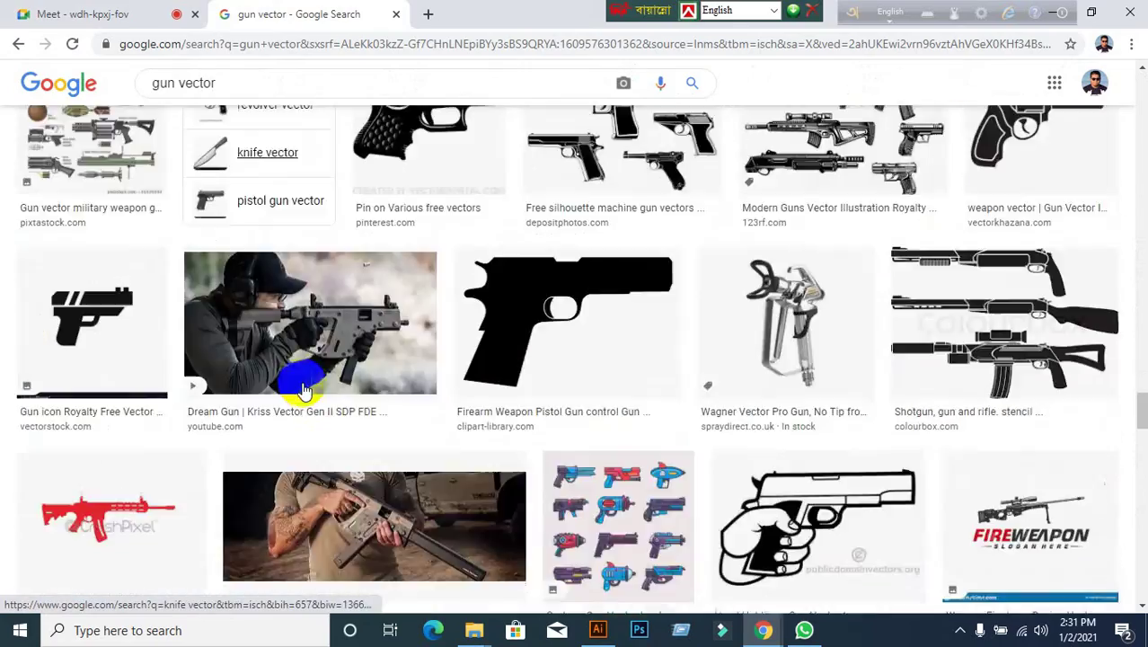
{"action": "scroll", "coordinate": [274, 395], "scroll_direction": "down", "scroll_amount": 10}
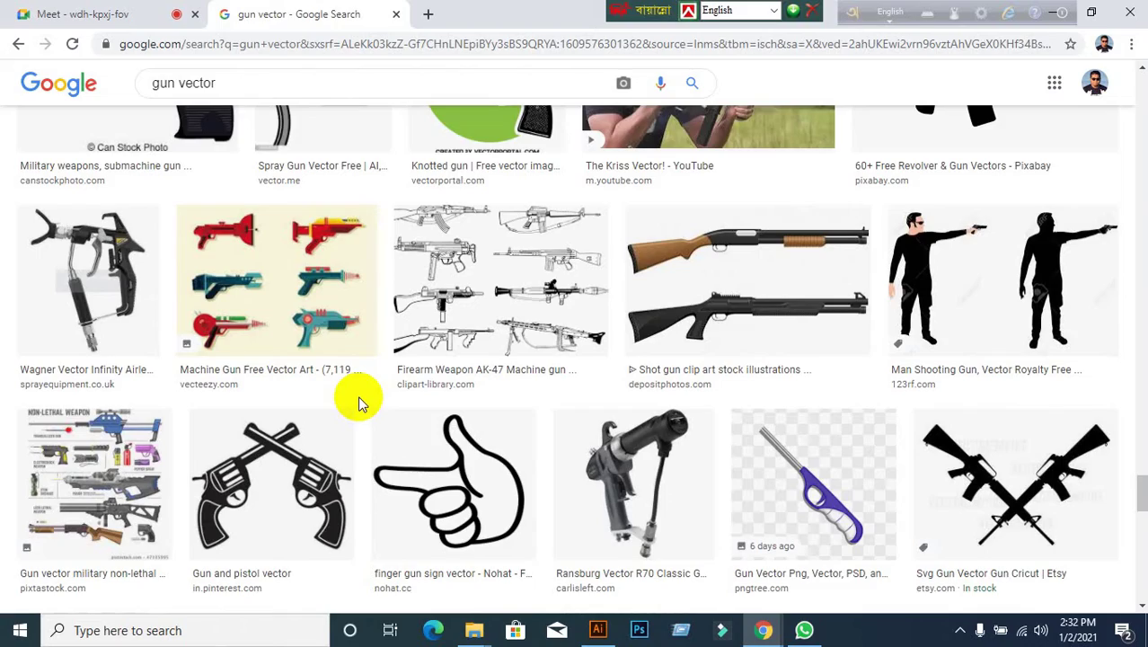
{"action": "scroll", "coordinate": [455, 418], "scroll_direction": "down", "scroll_amount": 9}
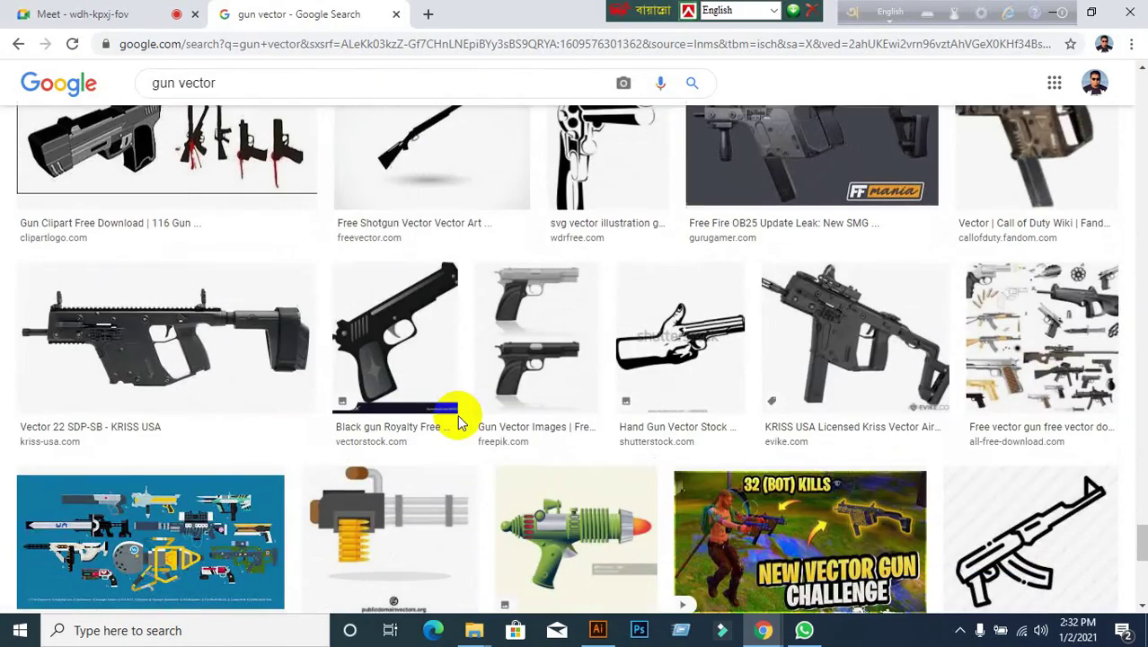
{"action": "scroll", "coordinate": [458, 423], "scroll_direction": "down", "scroll_amount": 10}
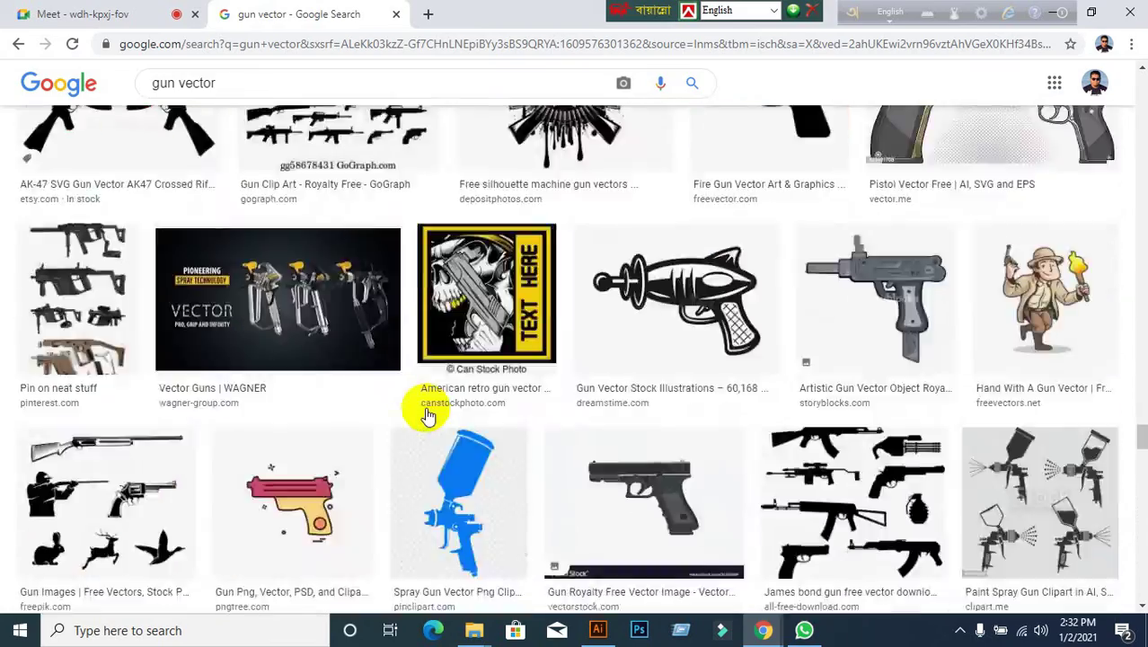
{"action": "scroll", "coordinate": [428, 416], "scroll_direction": "down", "scroll_amount": 10}
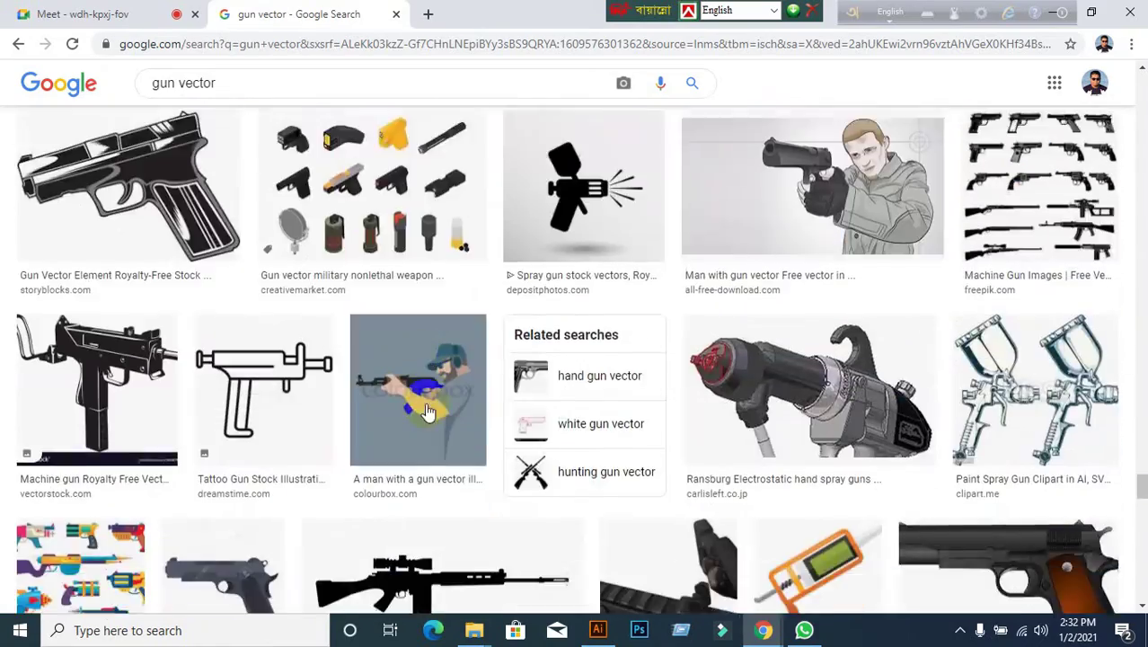
{"action": "scroll", "coordinate": [428, 411], "scroll_direction": "down", "scroll_amount": 4}
{"action": "scroll", "coordinate": [428, 410], "scroll_direction": "down", "scroll_amount": 12}
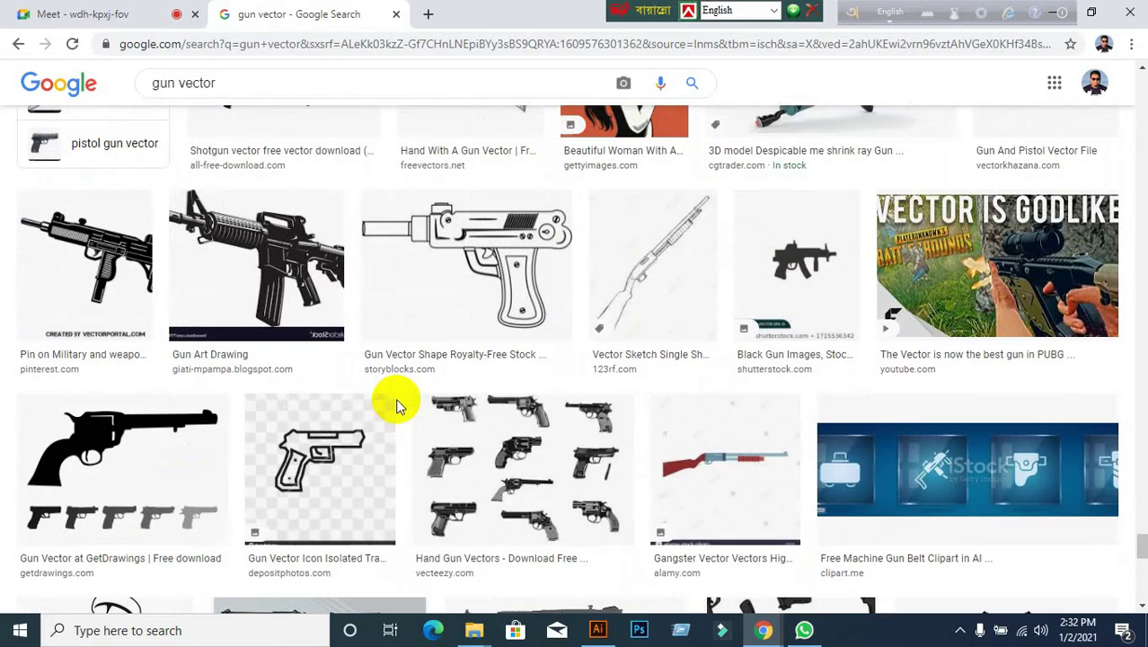
{"action": "left_click_drag", "start_coordinate": [1137, 544], "coordinate": [1139, 18]}
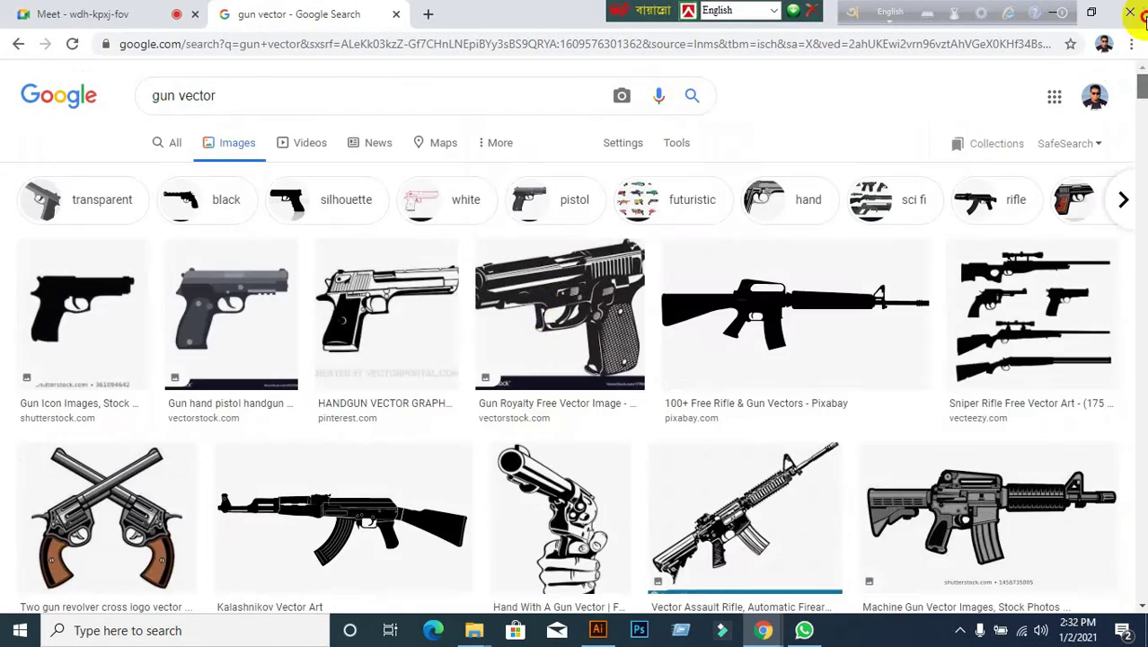
Open the Storyblocks image of the revolver with the wooden grip in the results and copy the image.
{"action": "scroll", "coordinate": [377, 378], "scroll_direction": "down", "scroll_amount": 6}
{"action": "scroll", "coordinate": [359, 378], "scroll_direction": "up", "scroll_amount": 5}
{"action": "scroll", "coordinate": [220, 431], "scroll_direction": "down", "scroll_amount": 6}
{"action": "scroll", "coordinate": [220, 432], "scroll_direction": "down", "scroll_amount": 9}
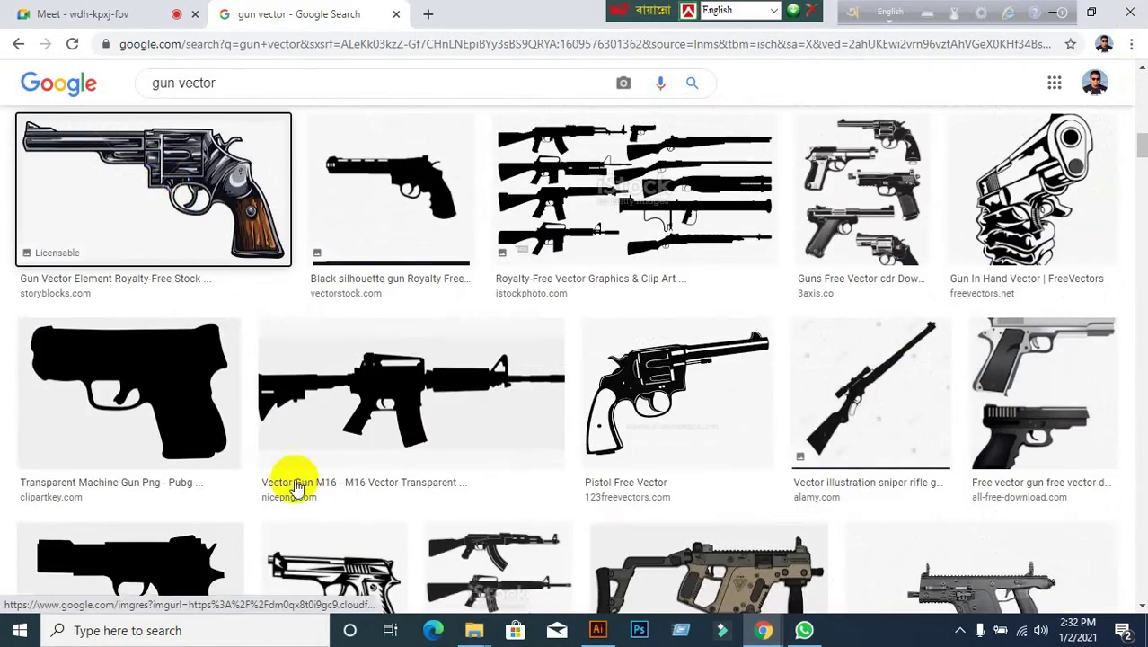
{"action": "left_click", "coordinate": [204, 283]}
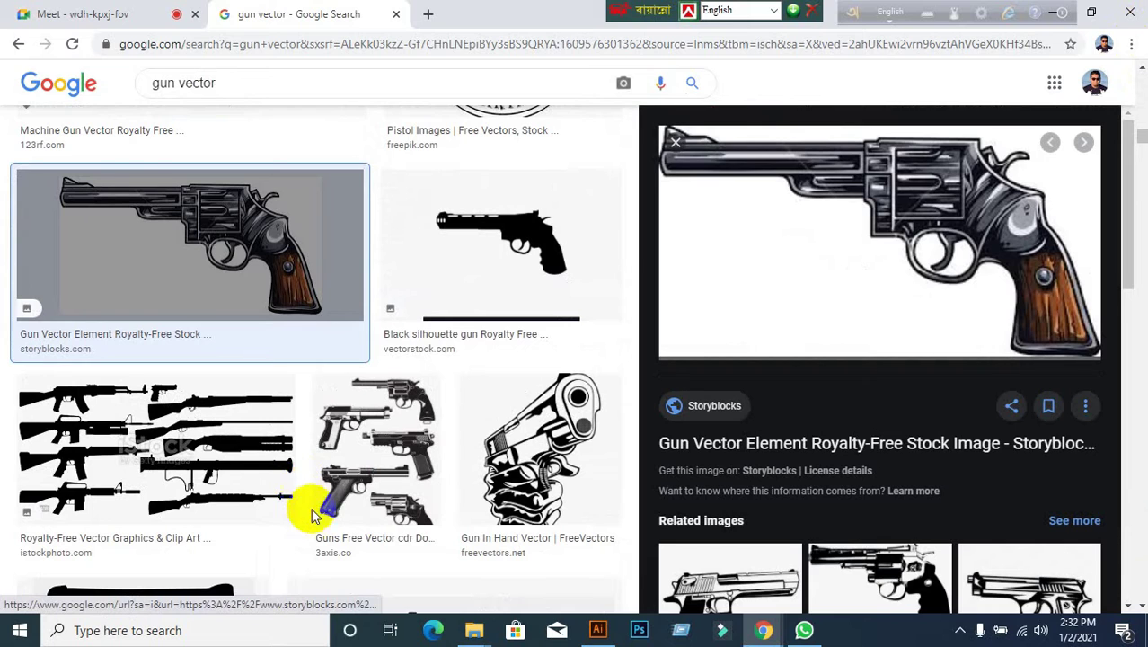
{"action": "right_click", "coordinate": [821, 212]}
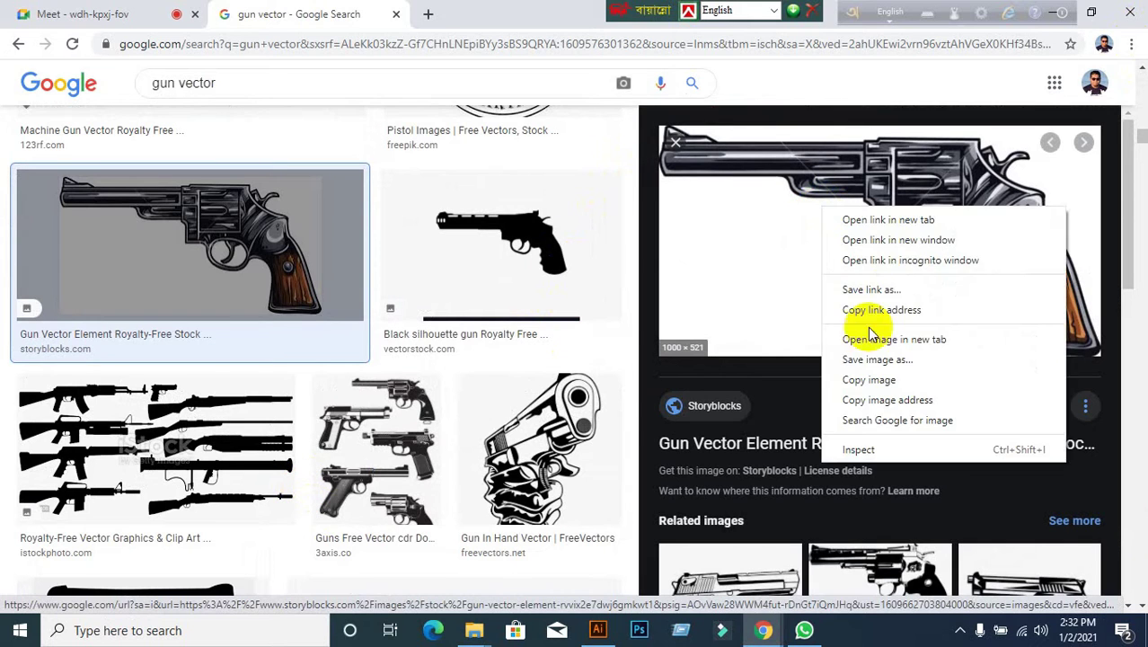
{"action": "left_click", "coordinate": [741, 436]}
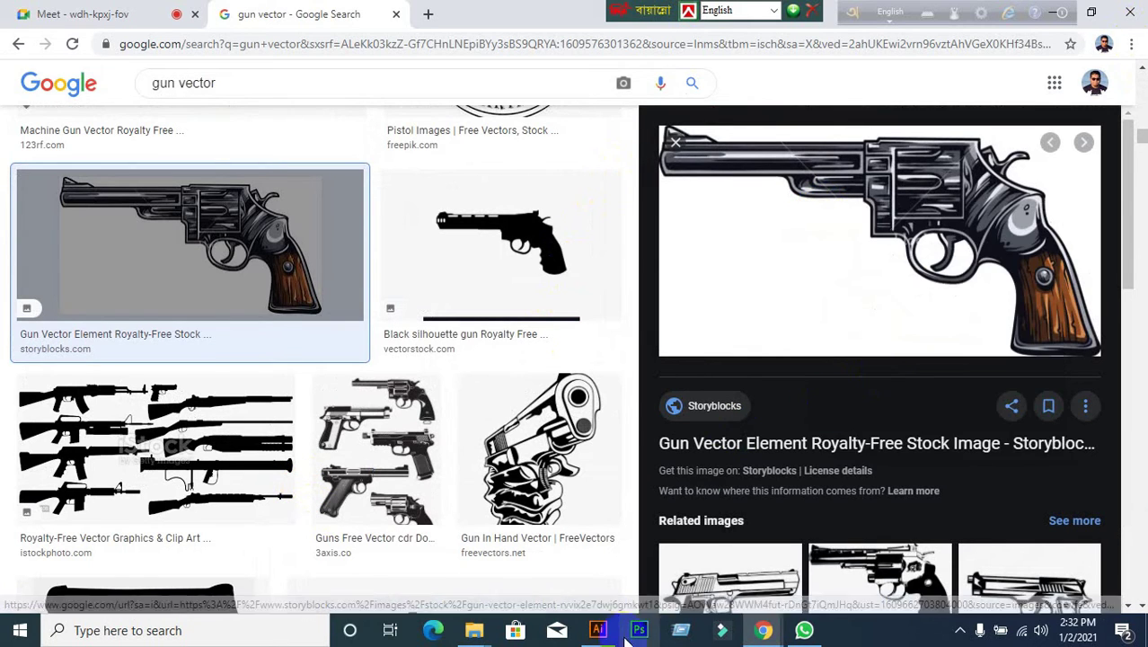
Switch to Illustrator and paste the copied revolver image into the Untitled-2 document.
{"action": "left_click", "coordinate": [598, 630]}
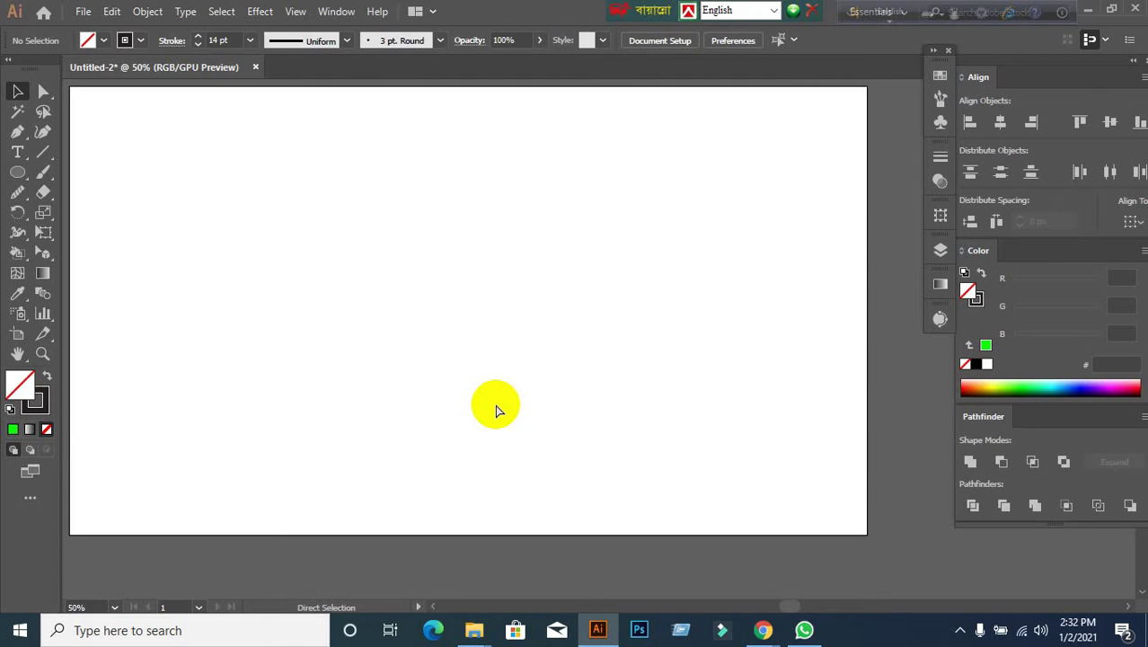
{"action": "key", "text": "ctrl+v"}
{"action": "key", "text": "ctrl+minus"}
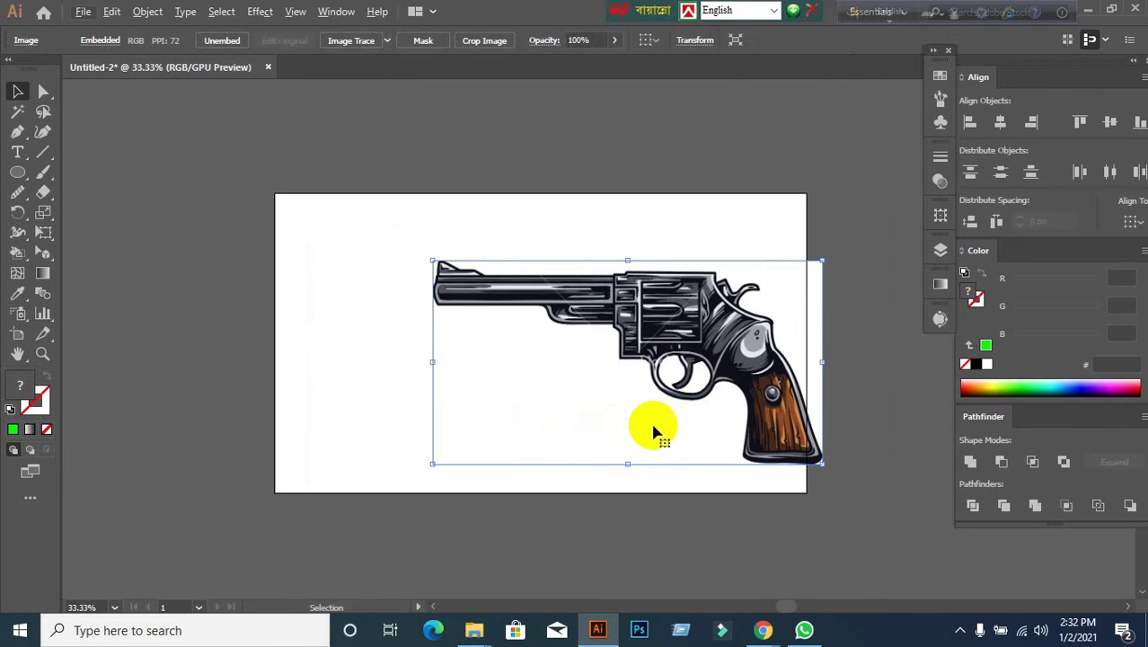
Move the revolver image off the artboard onto the empty canvas to its left.
{"action": "scroll", "coordinate": [659, 420], "scroll_direction": "up", "scroll_amount": 1}
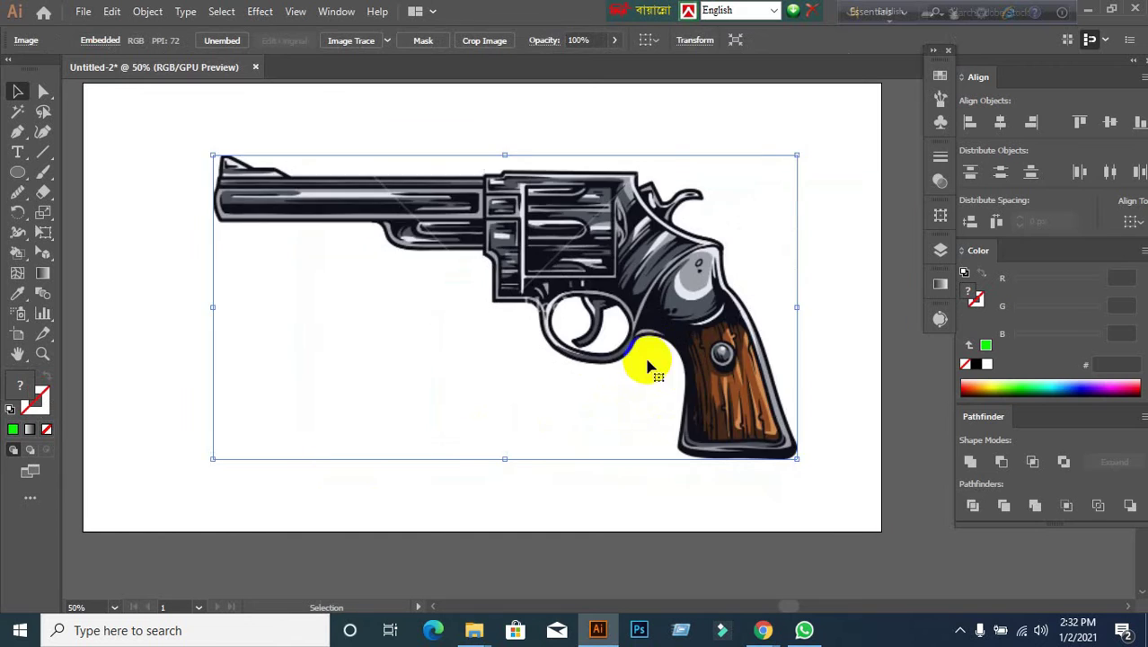
{"action": "scroll", "coordinate": [648, 369], "scroll_direction": "down", "scroll_amount": 1}
{"action": "left_click_drag", "start_coordinate": [656, 395], "coordinate": [724, 396]}
{"action": "scroll", "coordinate": [724, 377], "scroll_direction": "up", "scroll_amount": 1}
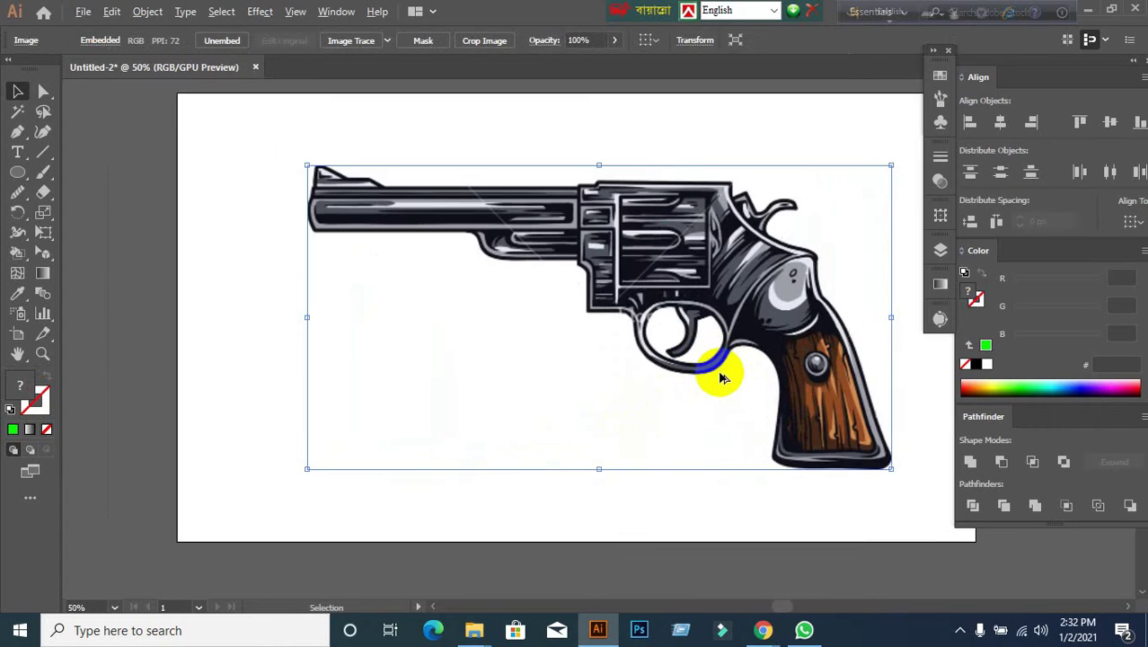
{"action": "scroll", "coordinate": [762, 319], "scroll_direction": "down", "scroll_amount": 2}
{"action": "left_click_drag", "start_coordinate": [723, 306], "coordinate": [274, 312]}
{"action": "left_click_drag", "start_coordinate": [396, 347], "coordinate": [551, 390]}
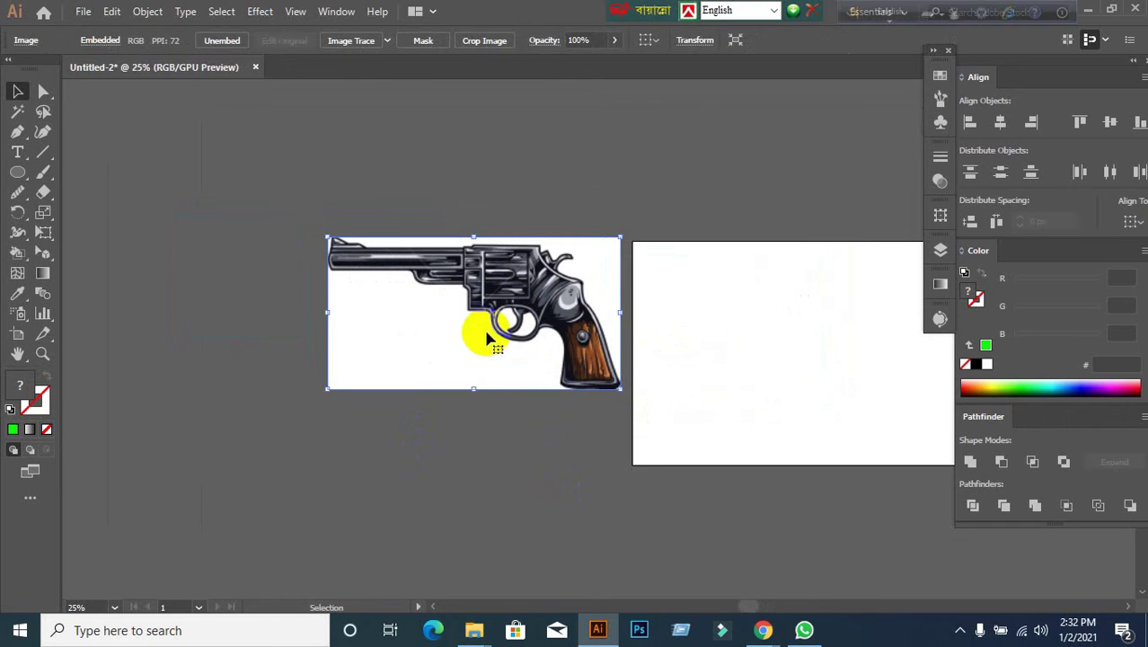
{"action": "scroll", "coordinate": [517, 431], "scroll_direction": "up", "scroll_amount": 1}
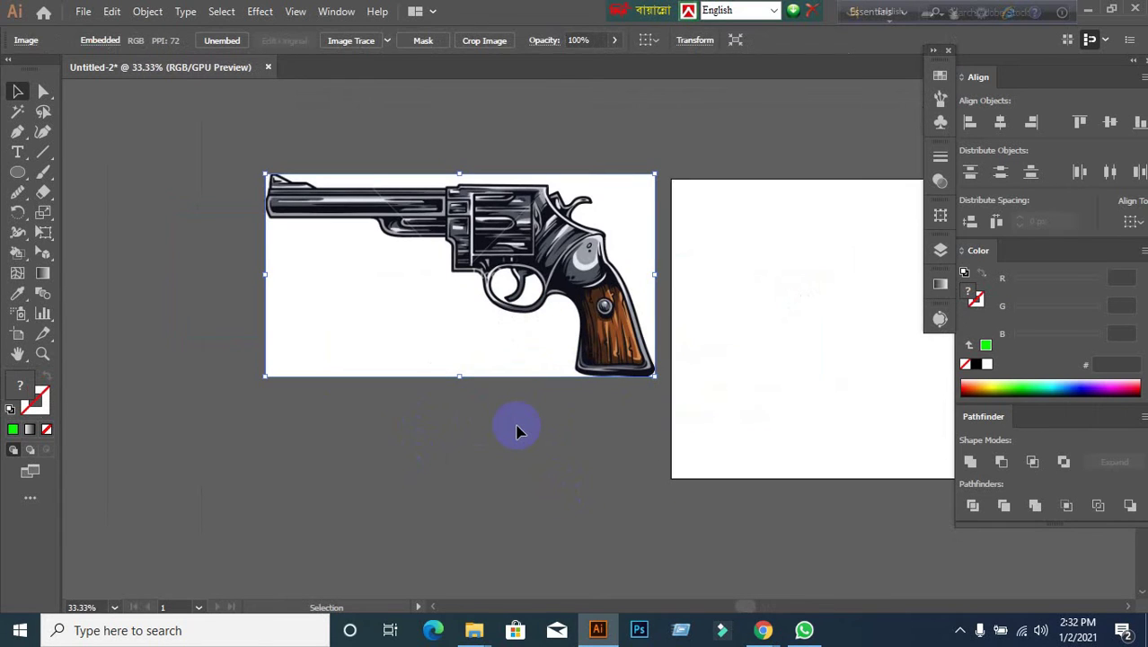
{"action": "scroll", "coordinate": [557, 374], "scroll_direction": "up", "scroll_amount": 1}
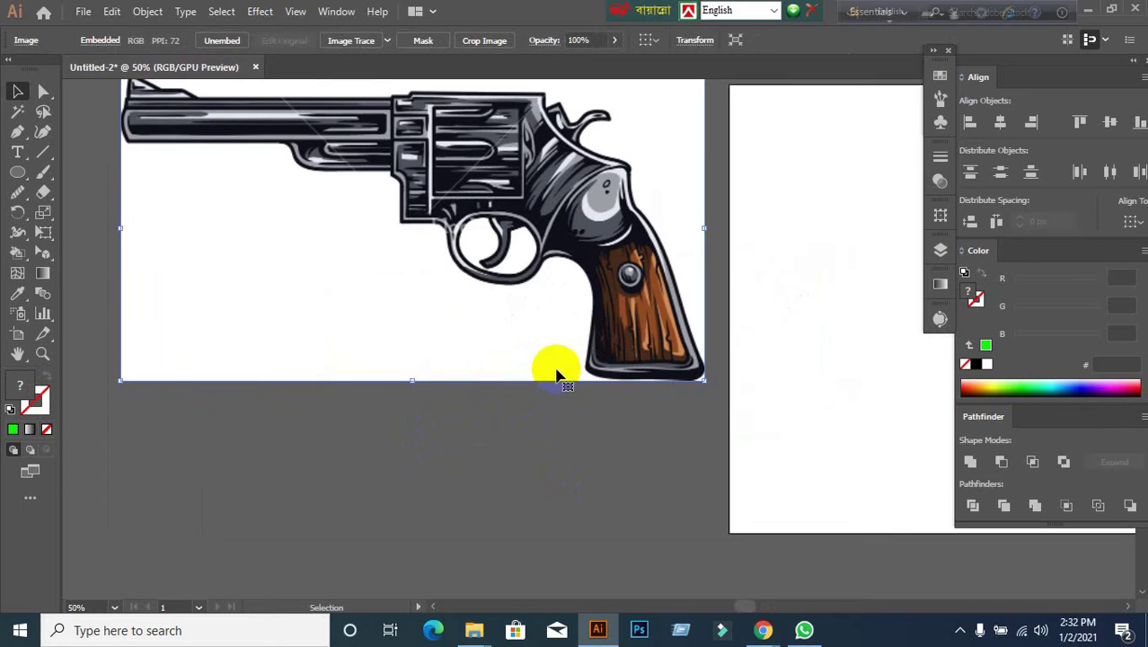
Select the revolver image and trace it with the 6 Colors preset of Image Trace.
{"action": "left_click", "coordinate": [480, 403]}
{"action": "left_click", "coordinate": [505, 366]}
{"action": "scroll", "coordinate": [508, 409], "scroll_direction": "up", "scroll_amount": 1}
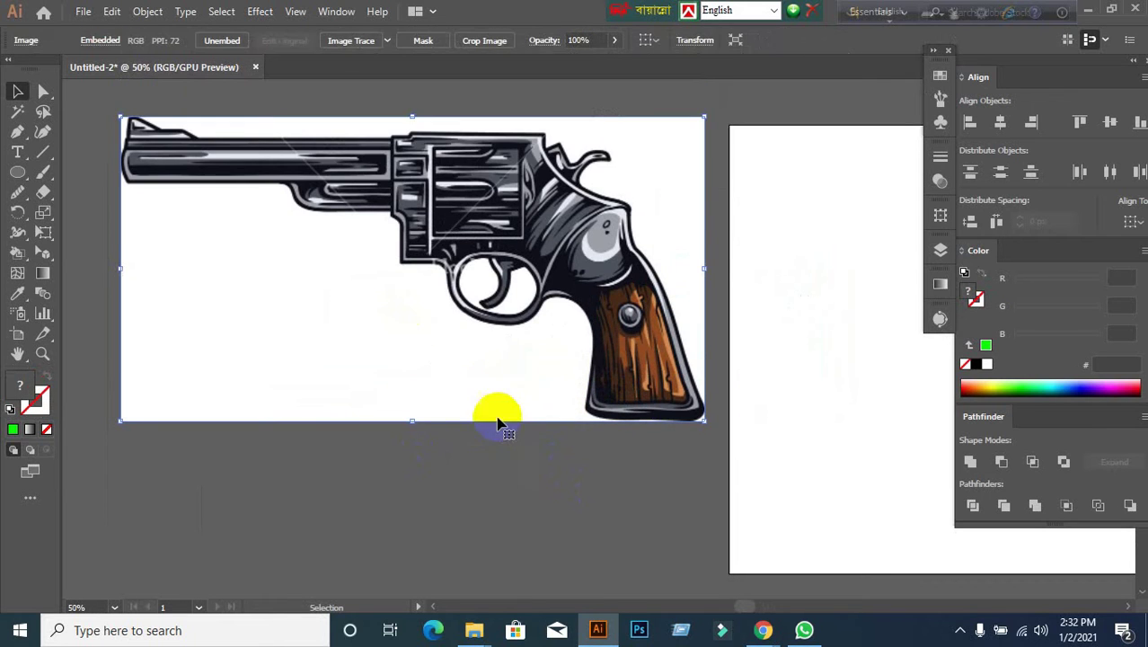
{"action": "left_click", "coordinate": [504, 428]}
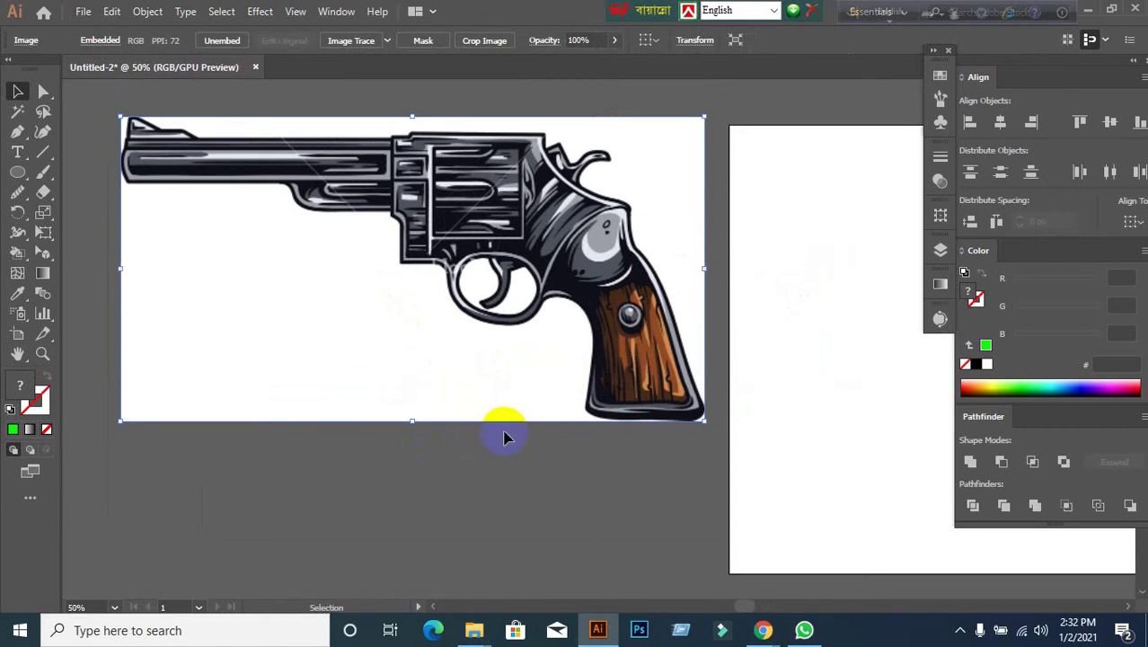
{"action": "left_click", "coordinate": [454, 532]}
{"action": "left_click", "coordinate": [465, 301]}
{"action": "left_click", "coordinate": [388, 41]}
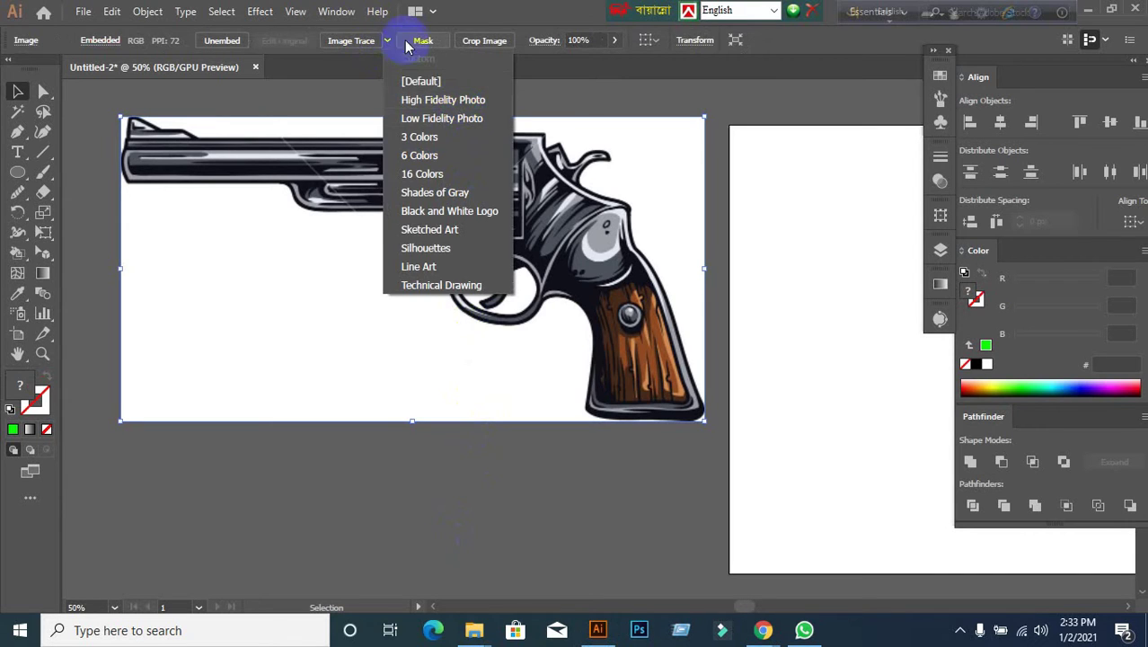
{"action": "left_click", "coordinate": [388, 41]}
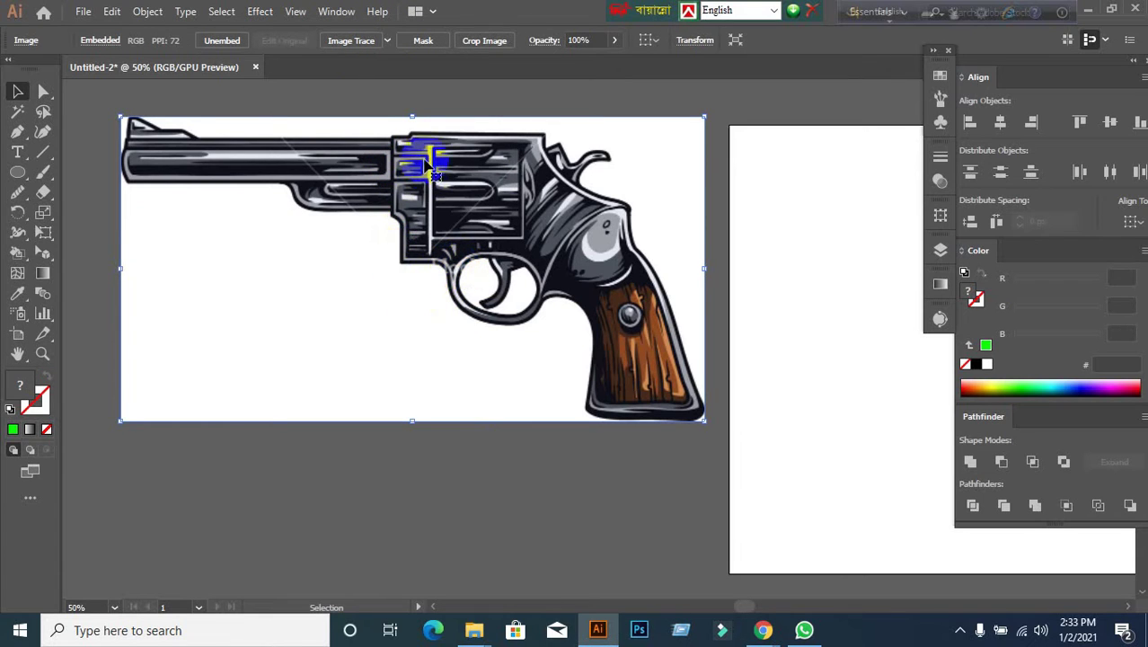
{"action": "left_click", "coordinate": [387, 43]}
{"action": "left_click", "coordinate": [387, 43]}
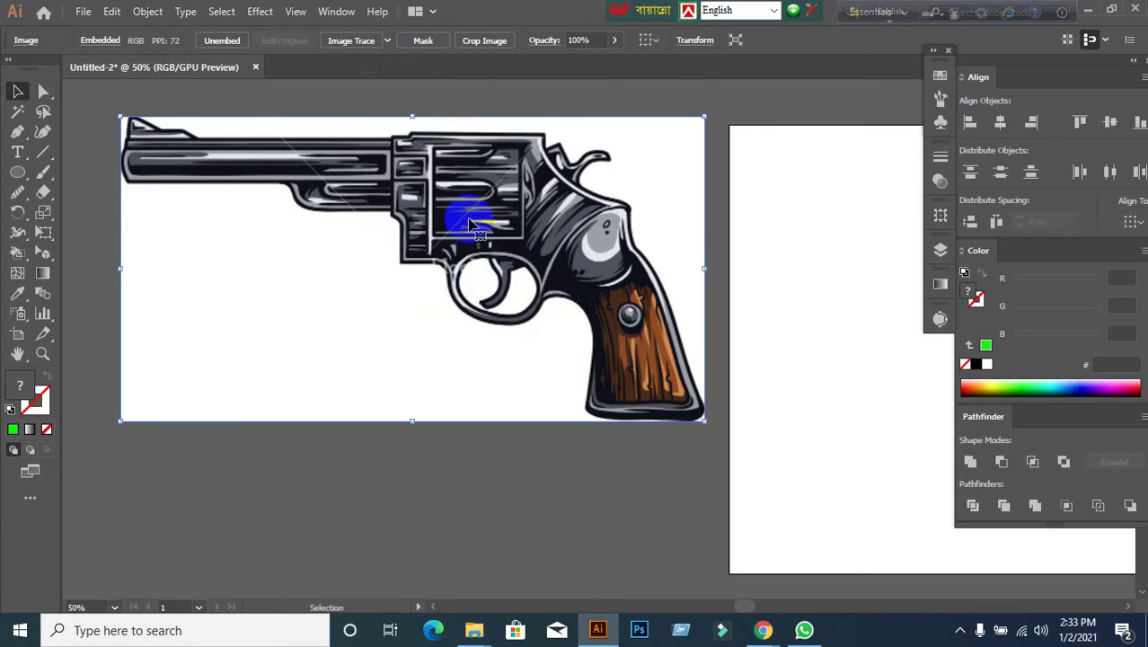
{"action": "left_click", "coordinate": [387, 41]}
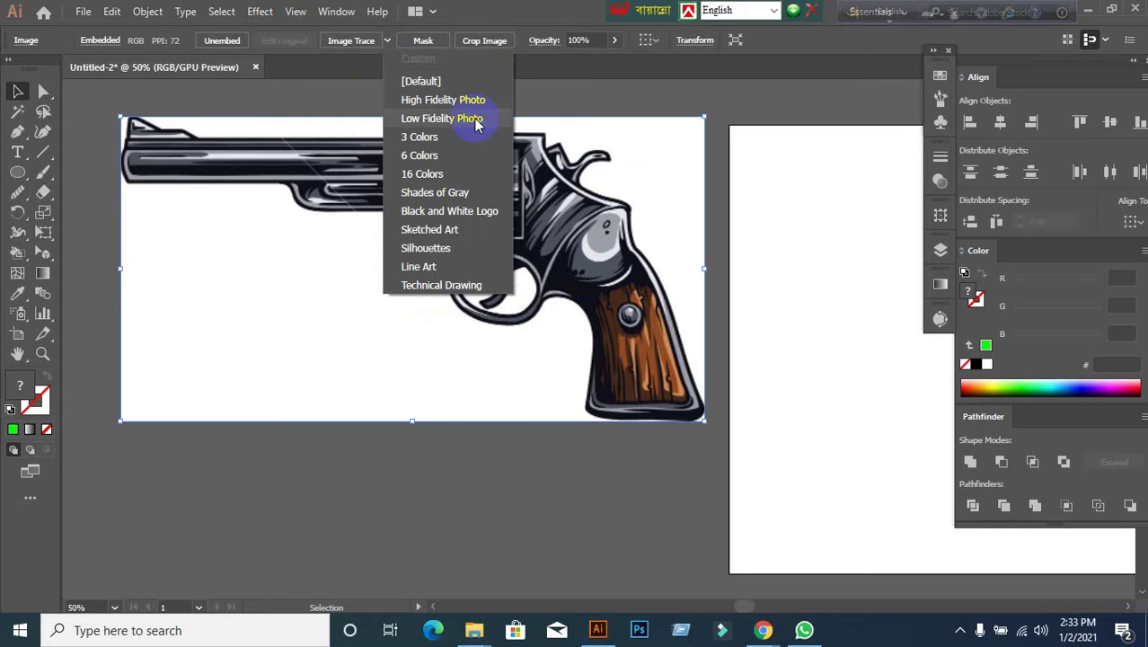
{"action": "left_click", "coordinate": [420, 157]}
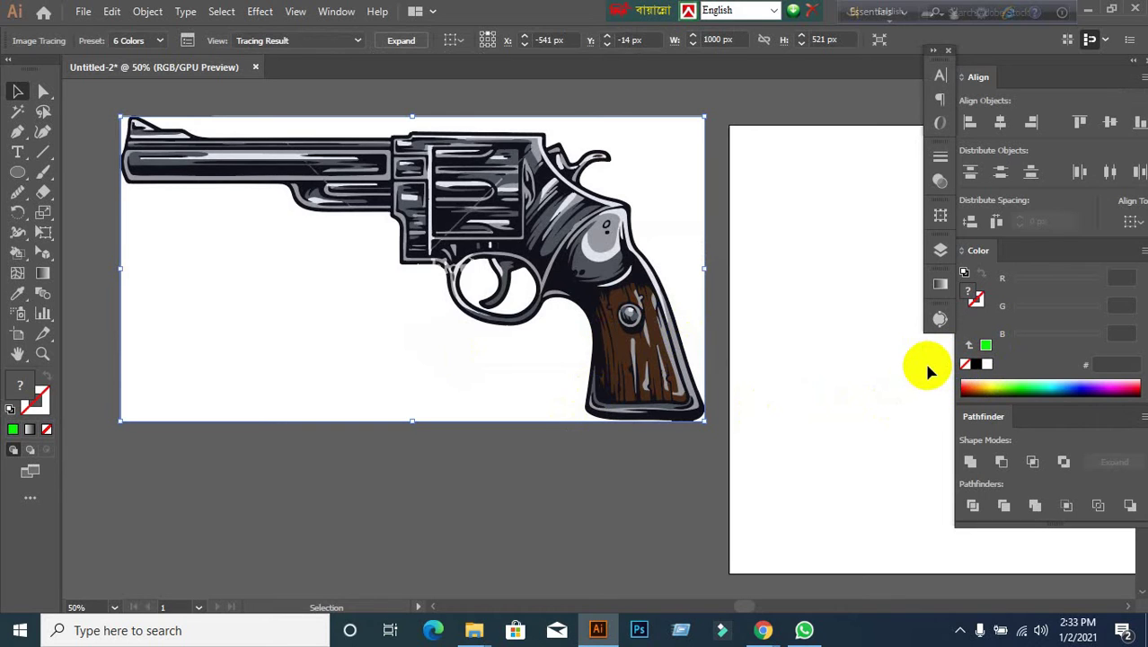
Show the Image Trace settings of the traced revolver and hide them again.
{"action": "left_click", "coordinate": [938, 322]}
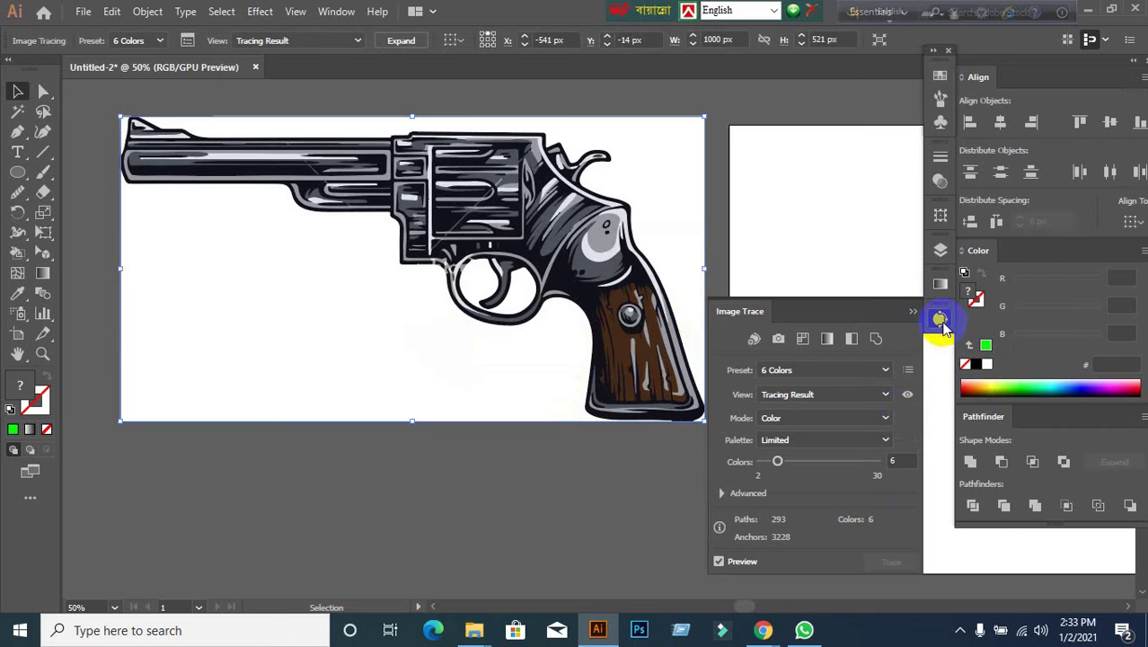
{"action": "left_click", "coordinate": [940, 322]}
{"action": "left_click", "coordinate": [939, 320]}
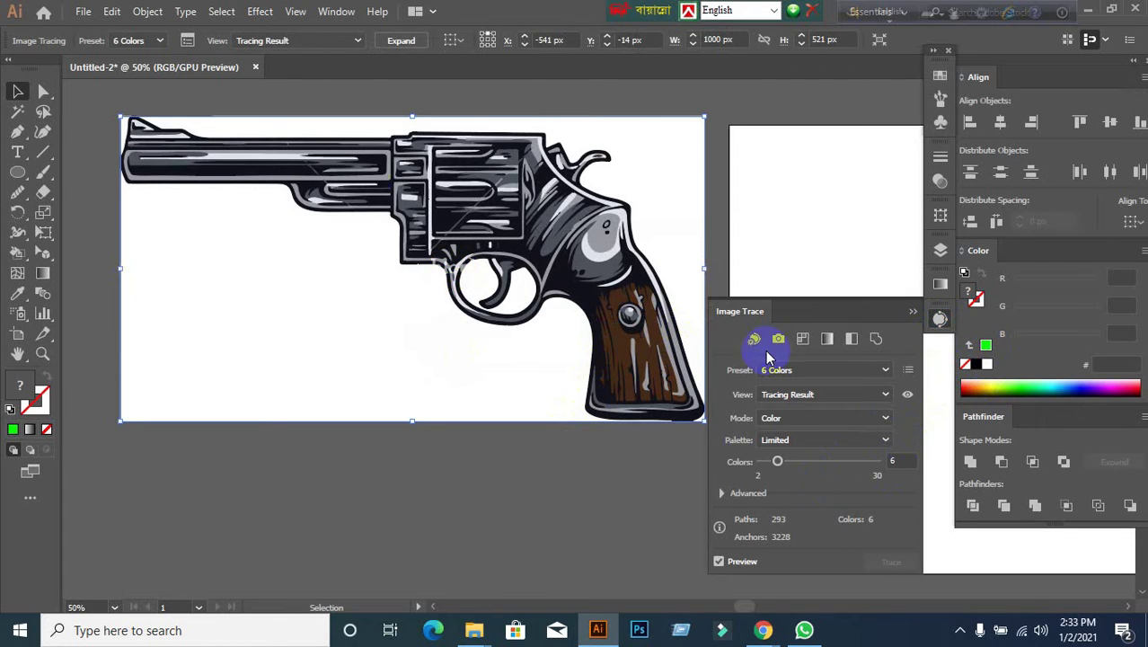
{"action": "left_click", "coordinate": [914, 311]}
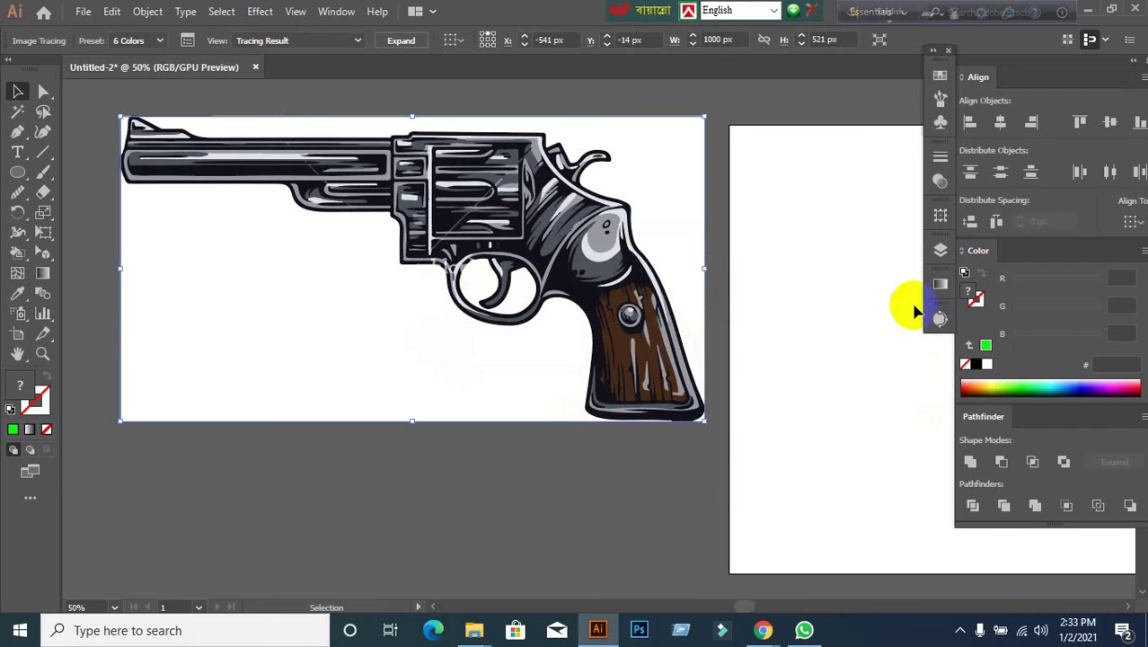
Show the tracing view options of the traced revolver and leave them without choosing another view.
{"action": "left_click", "coordinate": [356, 42]}
{"action": "left_click", "coordinate": [357, 41]}
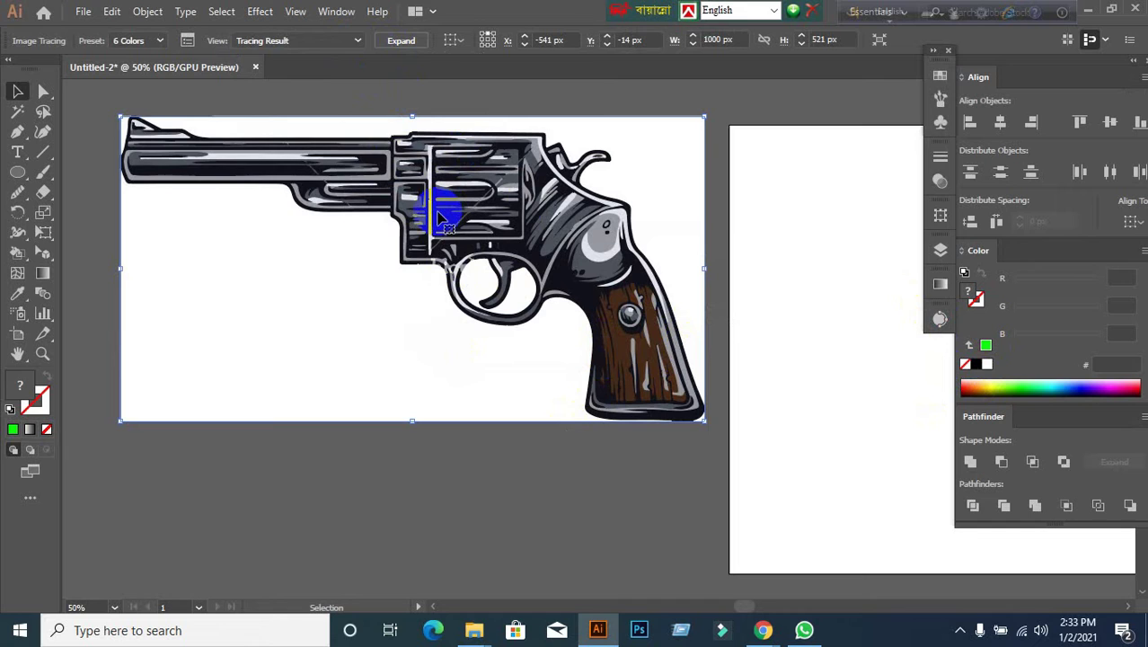
{"action": "left_click", "coordinate": [357, 40]}
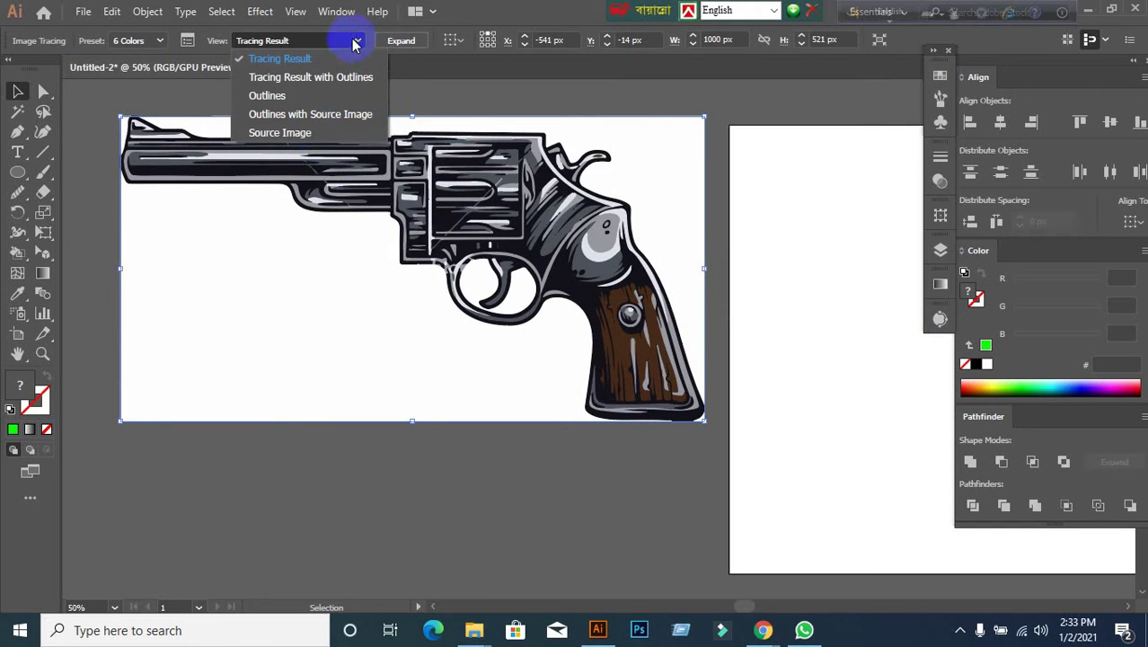
{"action": "left_click", "coordinate": [355, 36]}
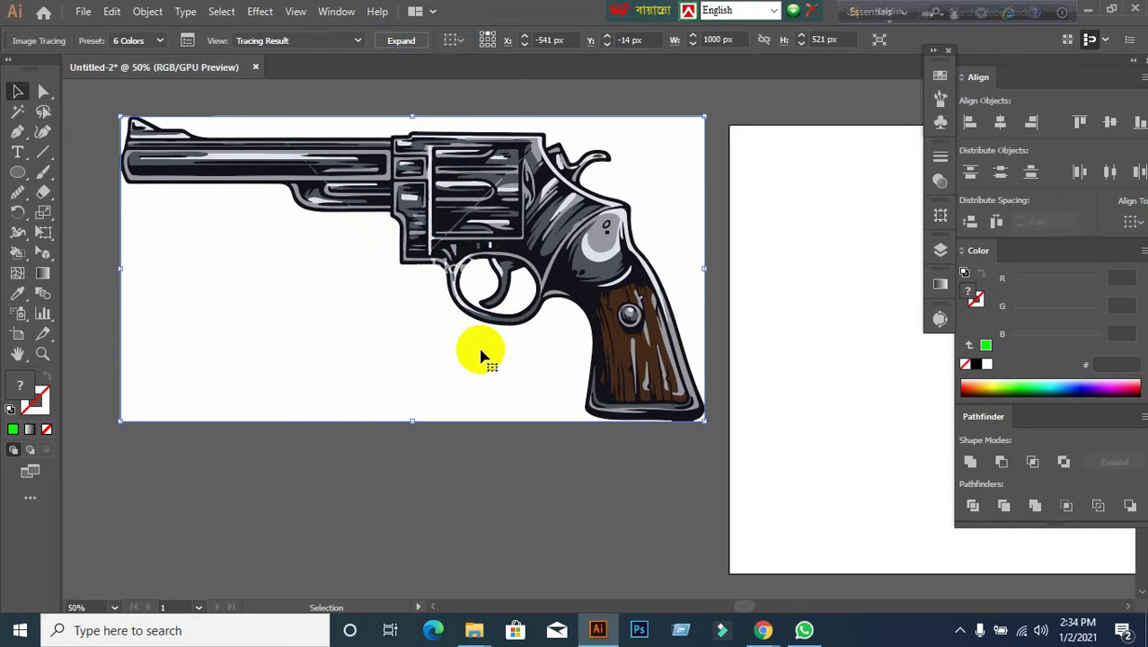
Reduce the revolver tracing to 5 colors in the Image Trace settings, and return it to 6 colors.
{"action": "left_click", "coordinate": [939, 323]}
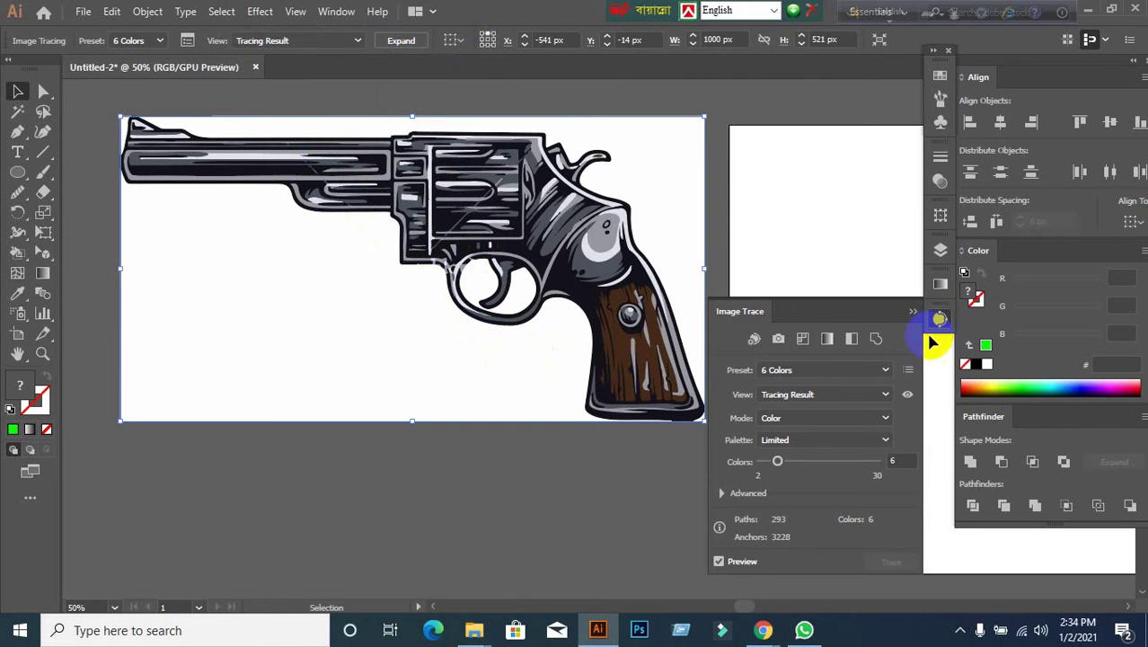
{"action": "left_click", "coordinate": [778, 464]}
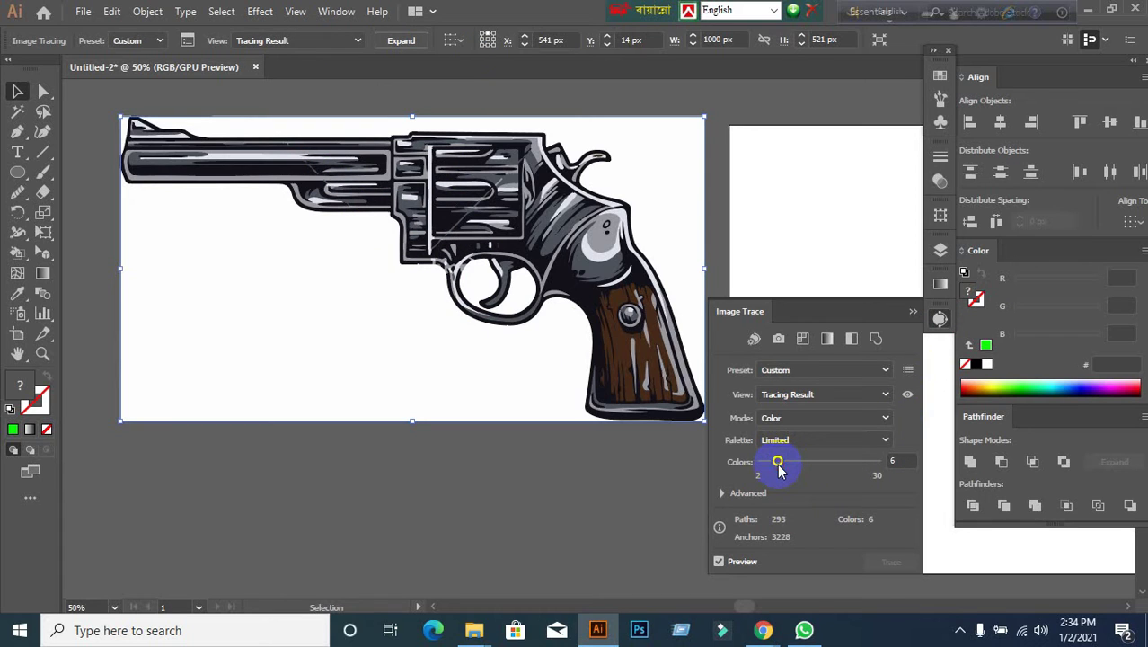
{"action": "left_click", "coordinate": [894, 462]}
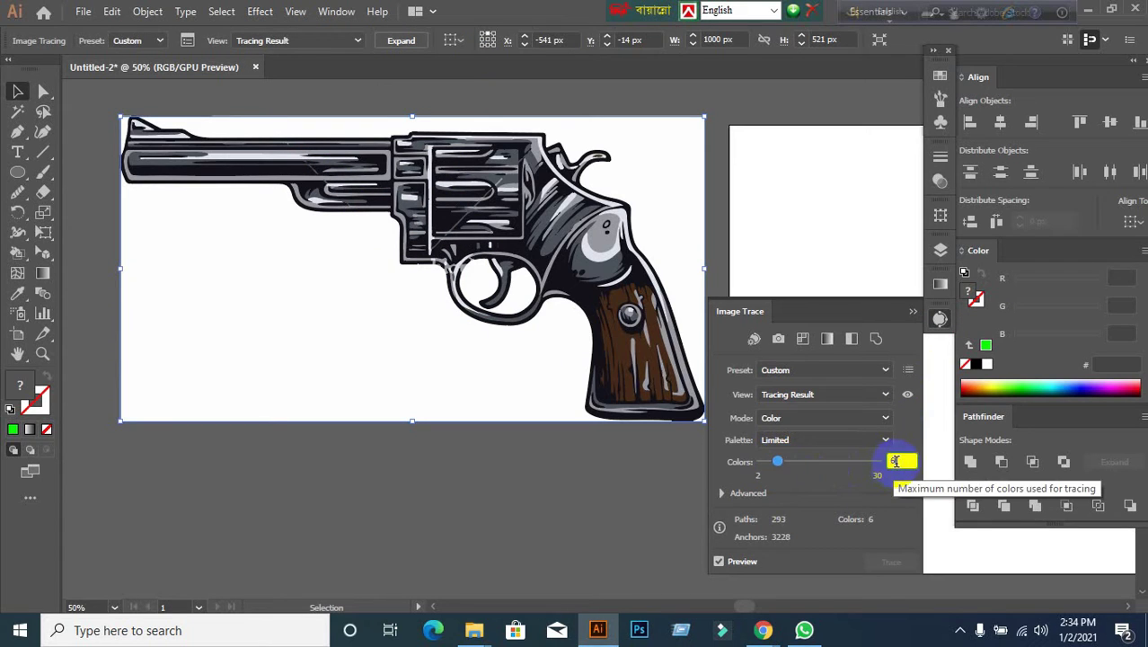
{"action": "key", "text": "Down"}
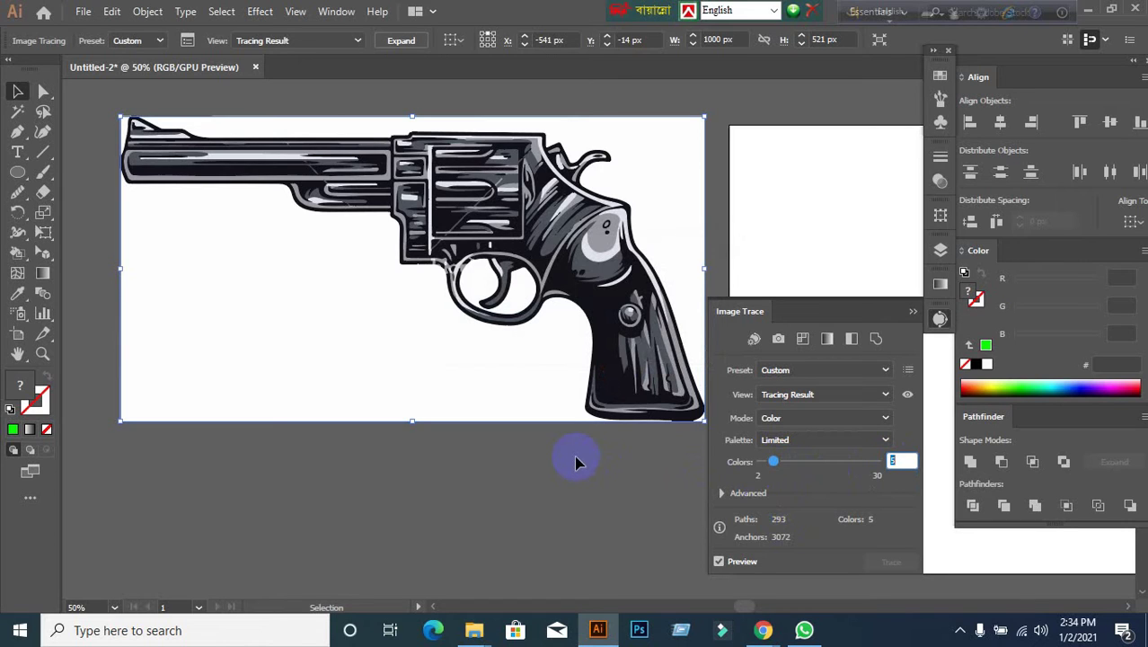
{"action": "left_click", "coordinate": [774, 462]}
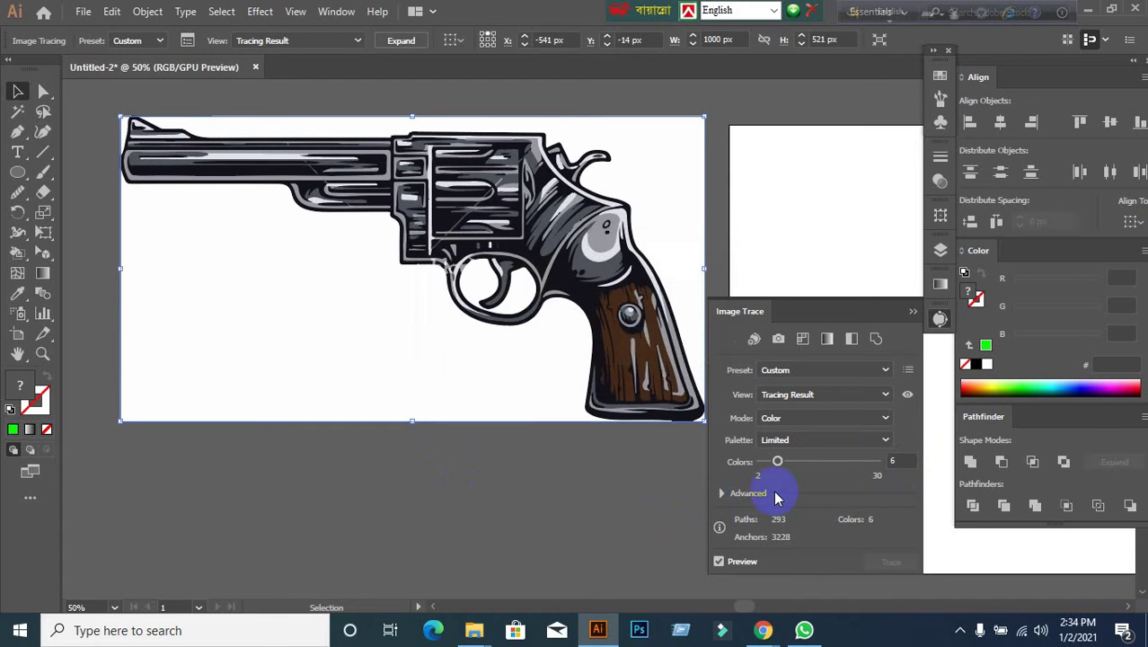
{"action": "left_click", "coordinate": [898, 462]}
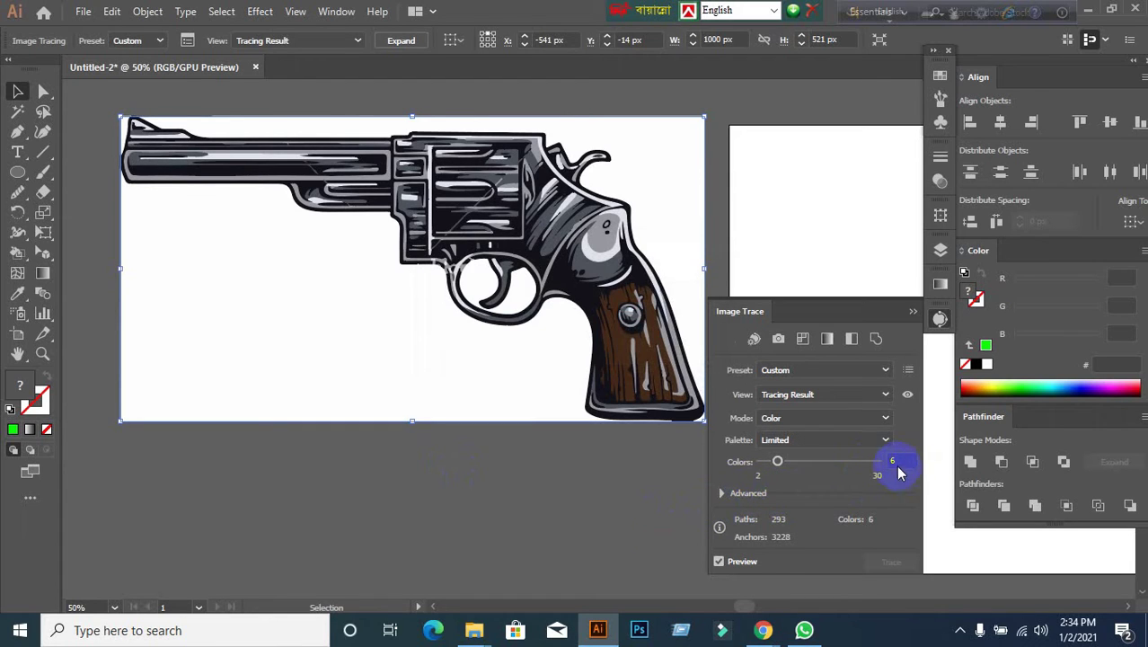
{"action": "left_click", "coordinate": [428, 238]}
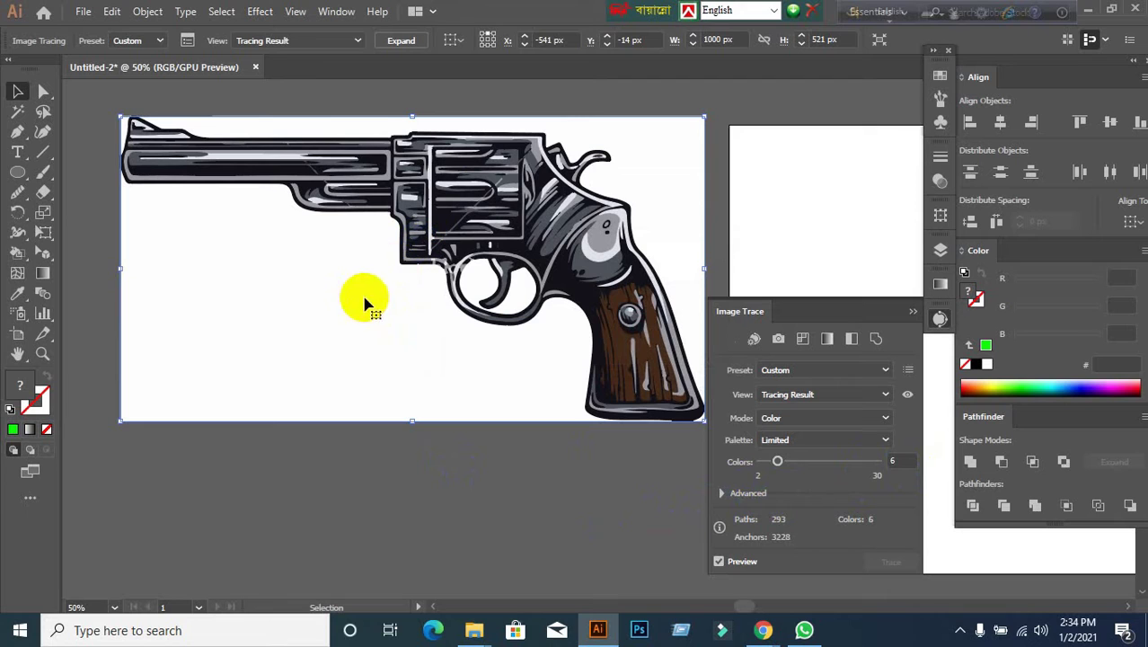
Expand the revolver tracing into editable paths, hide the Image Trace settings and ungroup the result.
{"action": "left_click", "coordinate": [404, 42]}
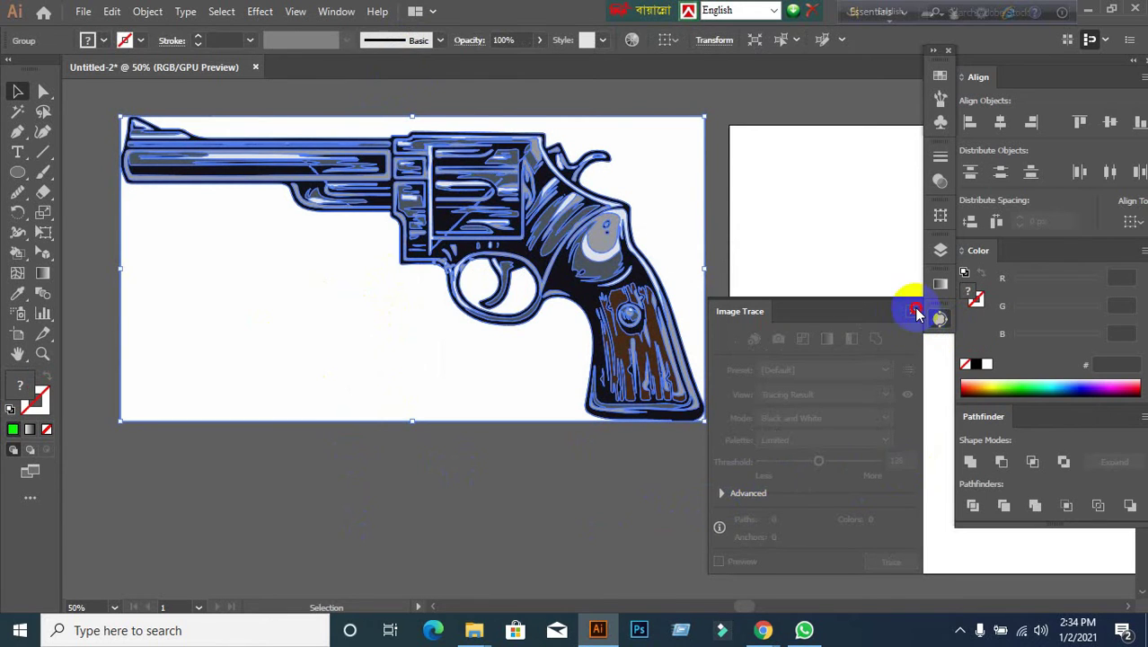
{"action": "left_click", "coordinate": [938, 318]}
{"action": "left_click", "coordinate": [351, 355]}
{"action": "left_click", "coordinate": [343, 332]}
{"action": "right_click", "coordinate": [319, 326]}
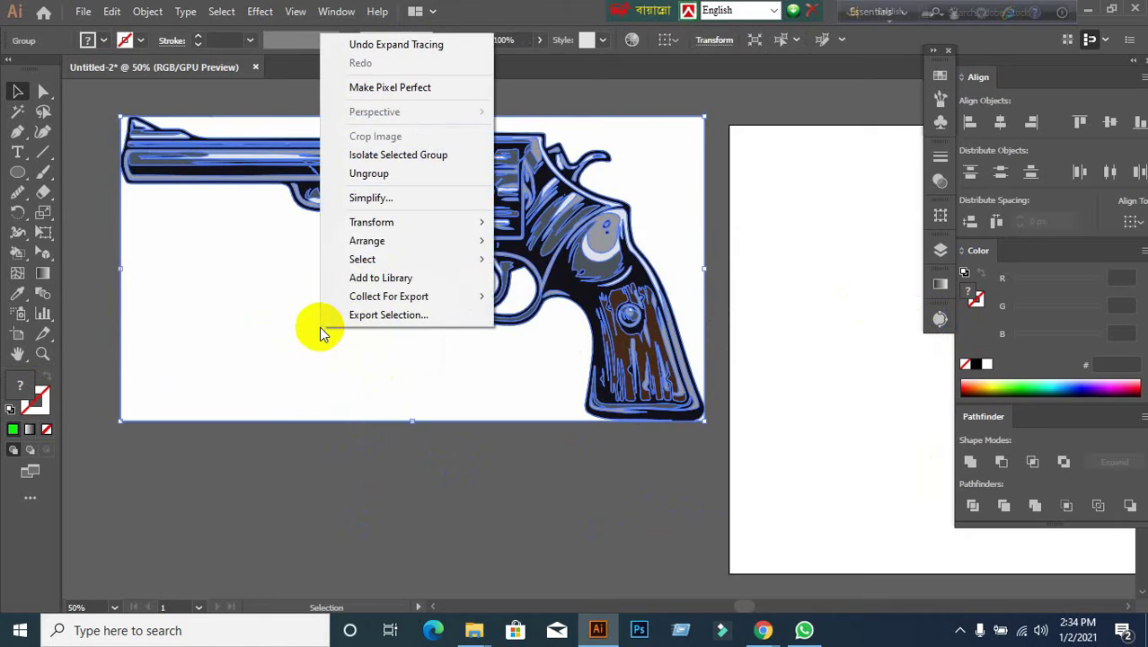
{"action": "left_click", "coordinate": [356, 175]}
Delete the two large white background shapes below and above the revolver.
{"action": "left_click", "coordinate": [249, 359]}
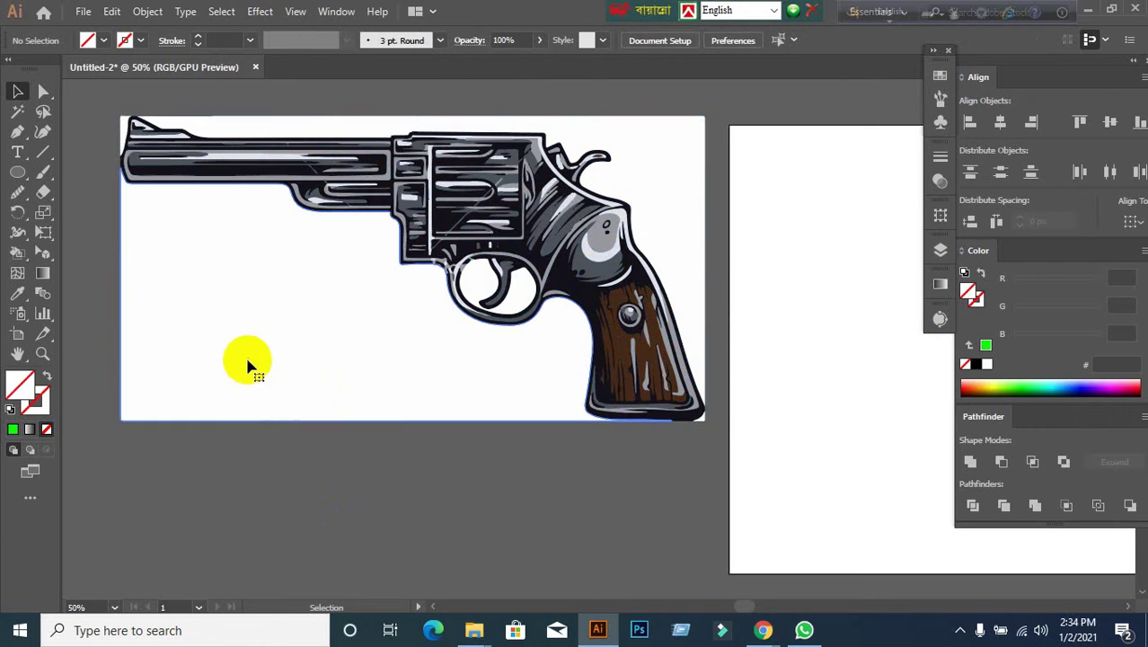
{"action": "key", "text": "Delete"}
{"action": "left_click", "coordinate": [648, 167]}
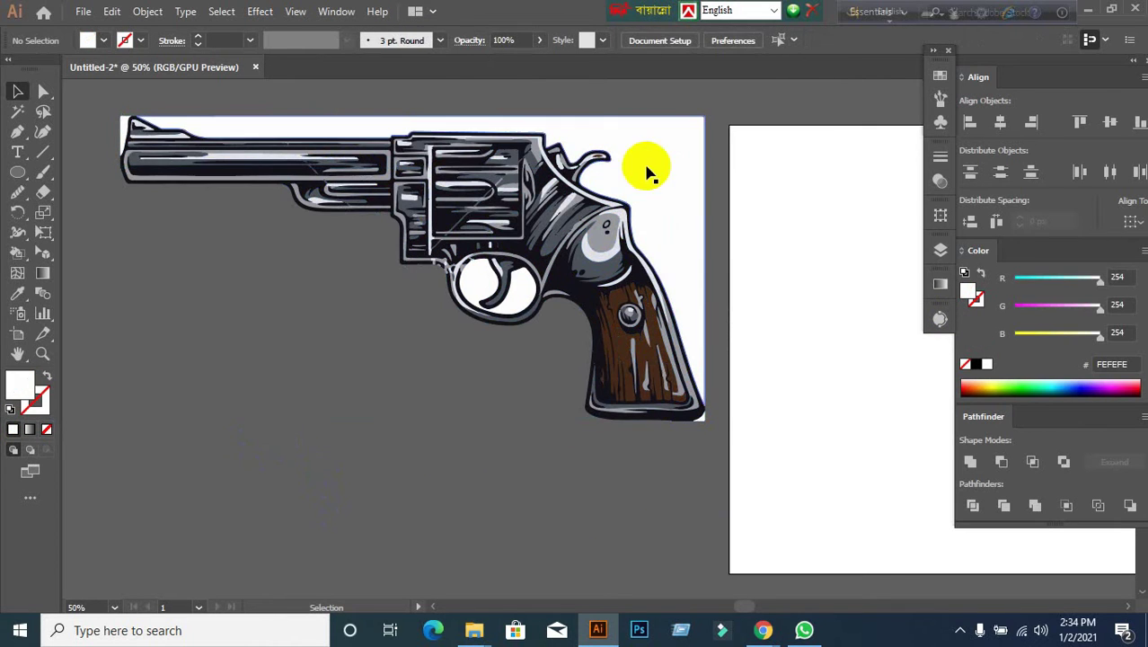
{"action": "key", "text": "Delete"}
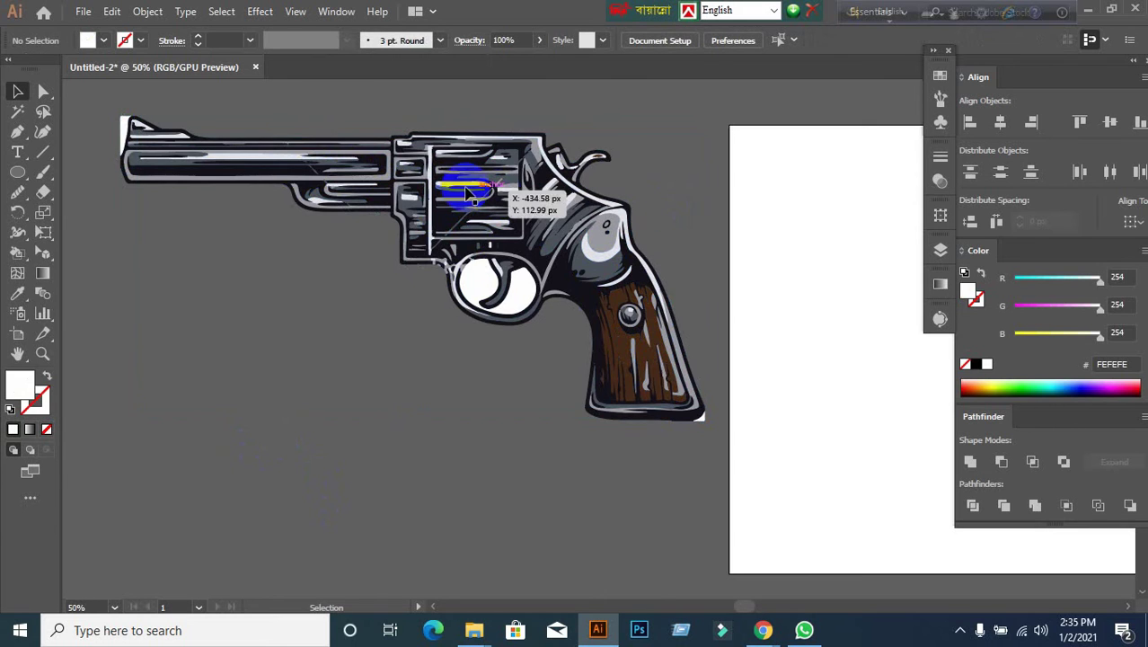
Delete the white shape inside the trigger guard and the white sliver in front of the barrel's front sight.
{"action": "left_click", "coordinate": [499, 296]}
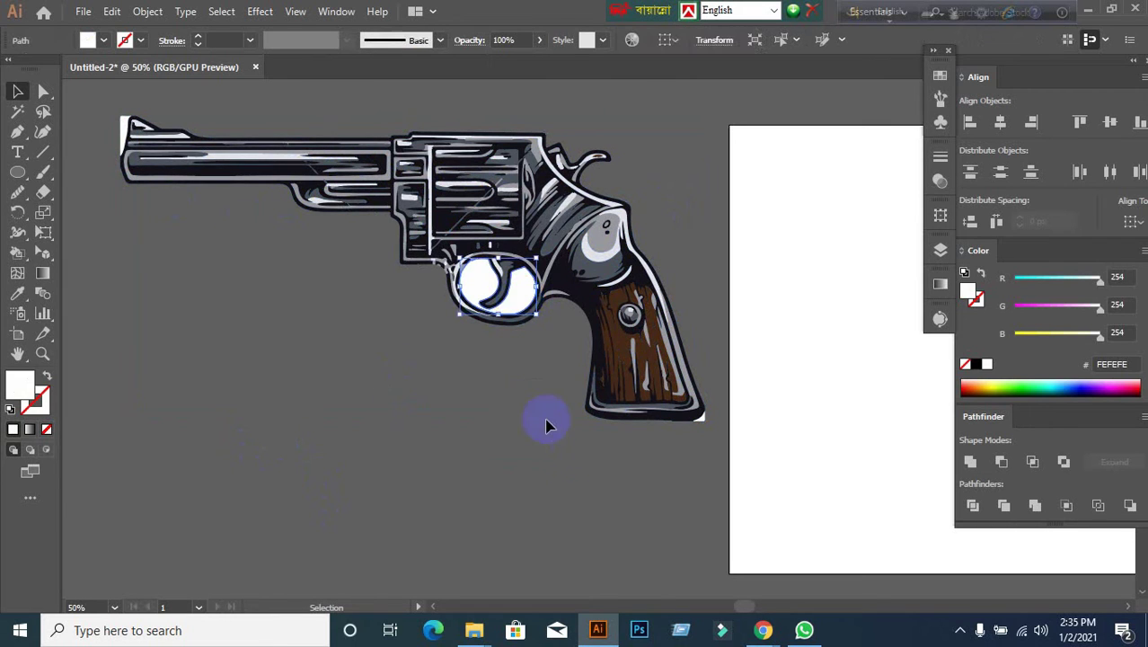
{"action": "key", "text": "Delete"}
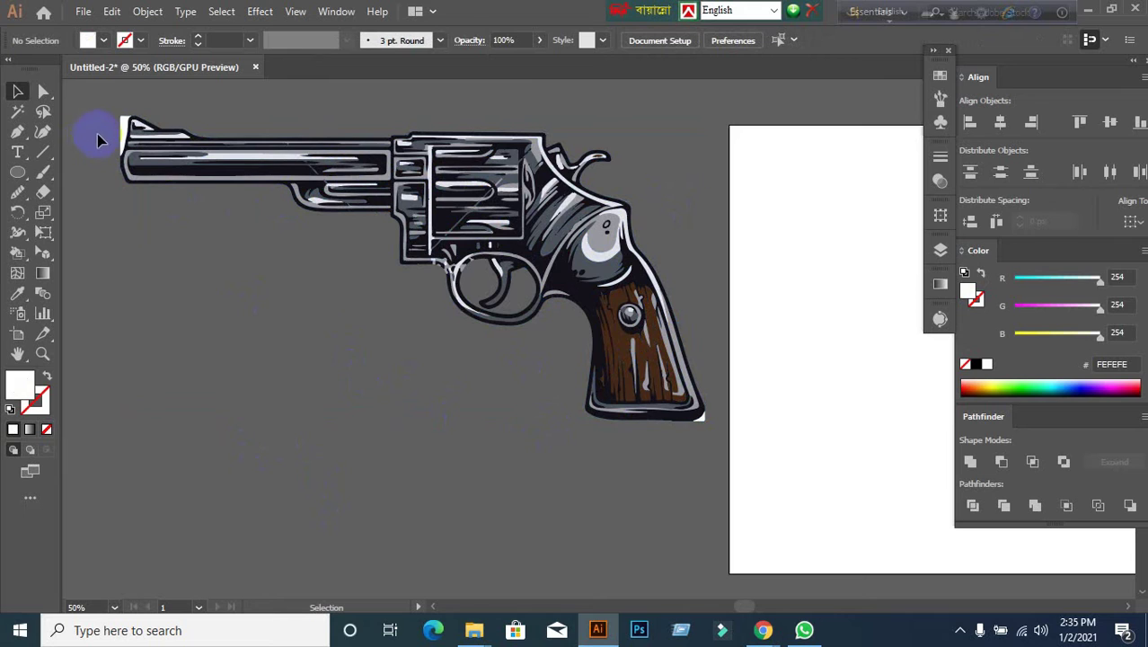
{"action": "scroll", "coordinate": [117, 115], "scroll_direction": "up", "scroll_amount": 1}
{"action": "left_click", "coordinate": [131, 152]}
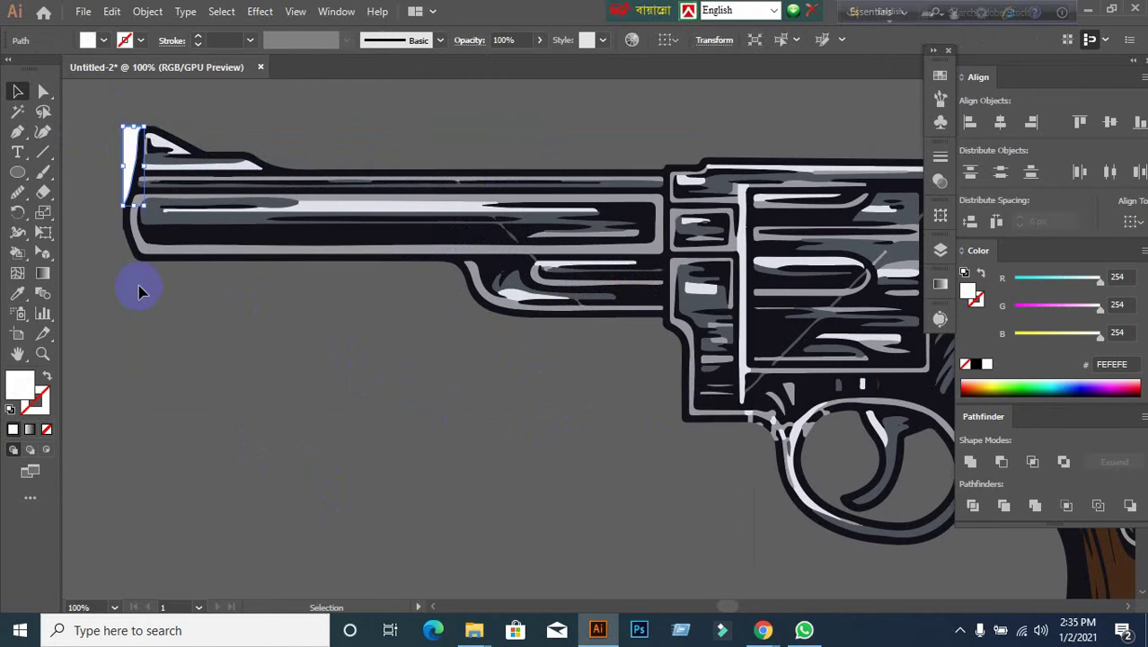
{"action": "key", "text": "Delete"}
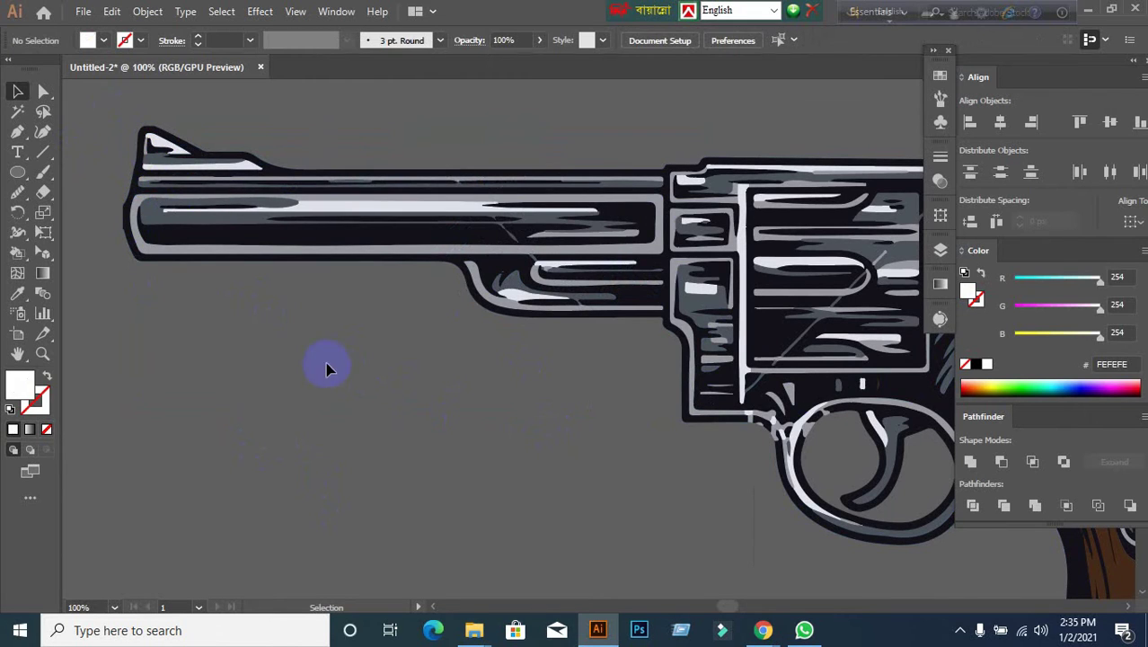
{"action": "scroll", "coordinate": [378, 346], "scroll_direction": "down", "scroll_amount": 2}
Switch to the Google Meet tab in Chrome to check the class meeting, and return to Illustrator.
{"action": "mouse_move", "coordinate": [764, 630]}
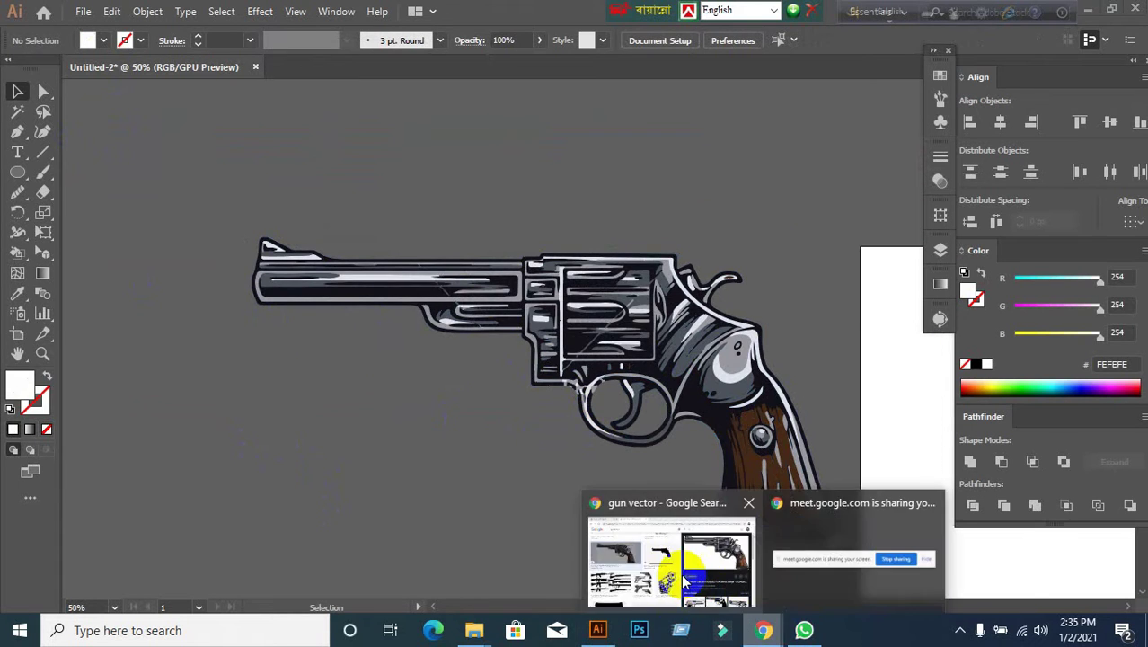
{"action": "left_click", "coordinate": [642, 579]}
{"action": "left_click", "coordinate": [118, 13]}
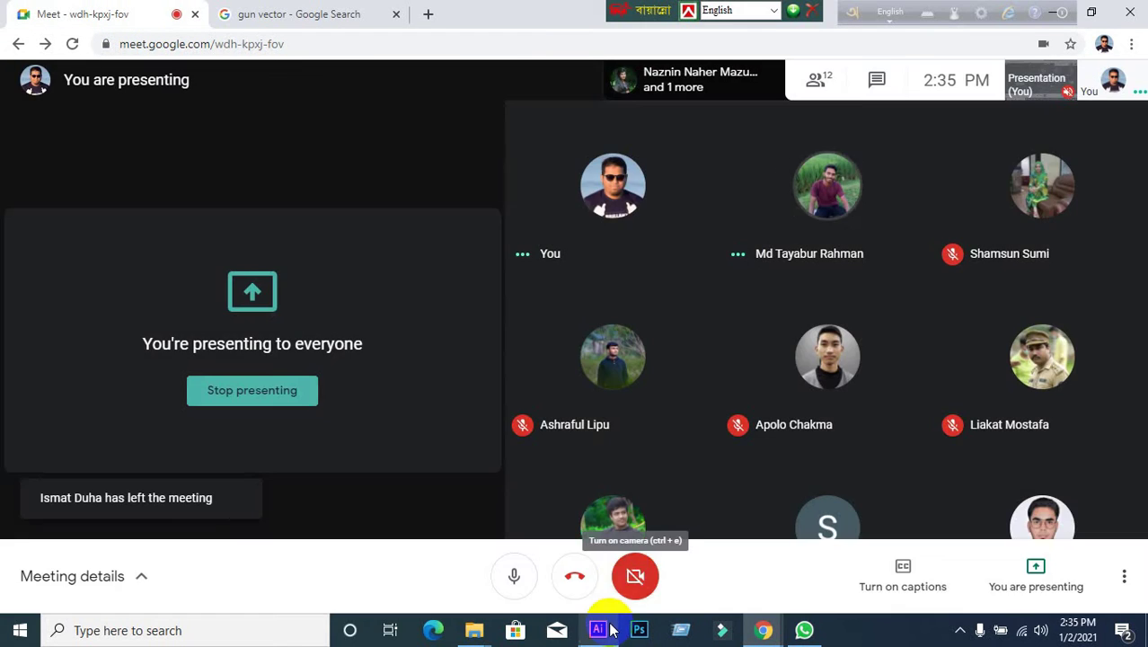
{"action": "left_click", "coordinate": [597, 629]}
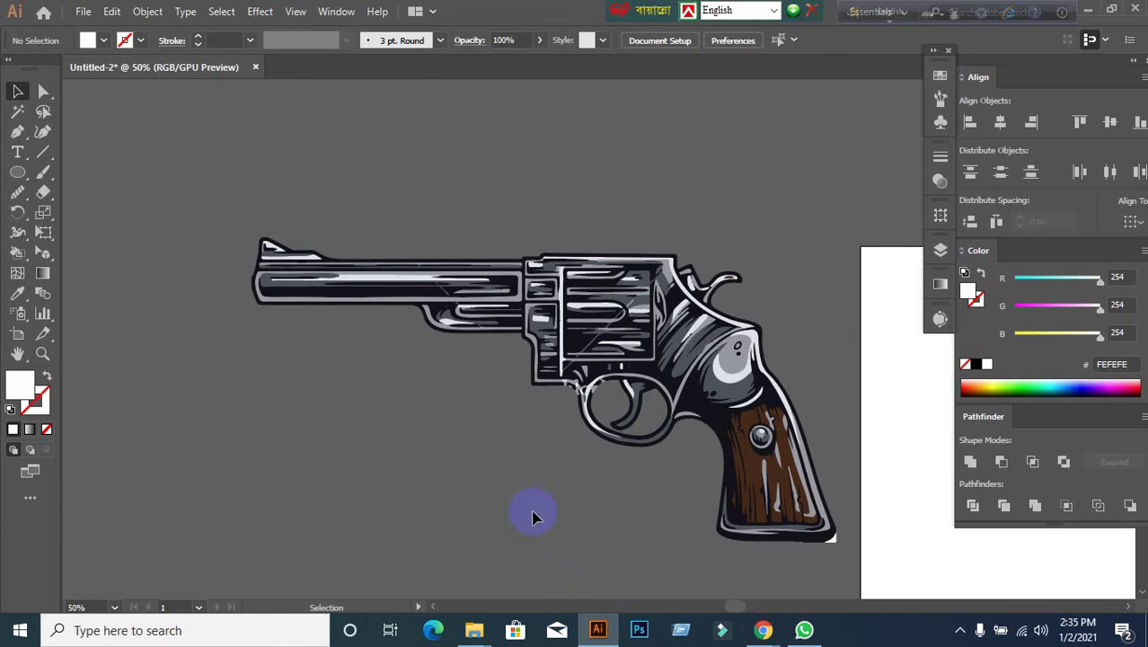
Delete the leftover white background piece at the bottom corner of the revolver's grip.
{"action": "left_click_drag", "start_coordinate": [211, 212], "coordinate": [872, 566]}
{"action": "left_click", "coordinate": [872, 567]}
{"action": "scroll", "coordinate": [865, 571], "scroll_direction": "up", "scroll_amount": 2}
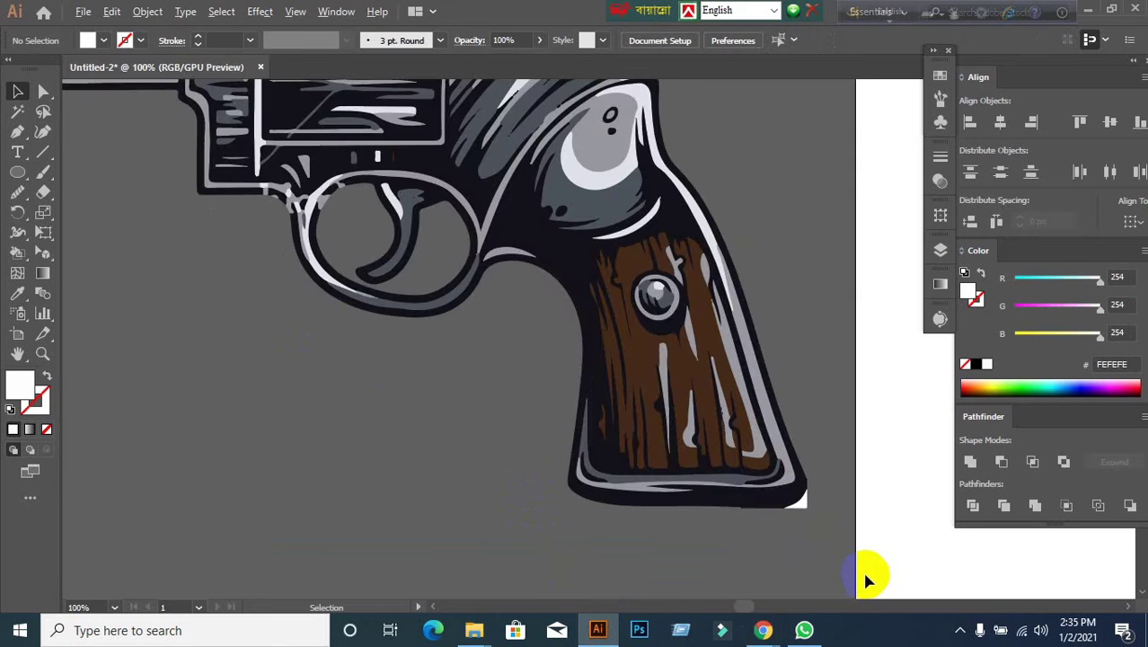
{"action": "left_click", "coordinate": [806, 505]}
{"action": "left_click", "coordinate": [813, 589]}
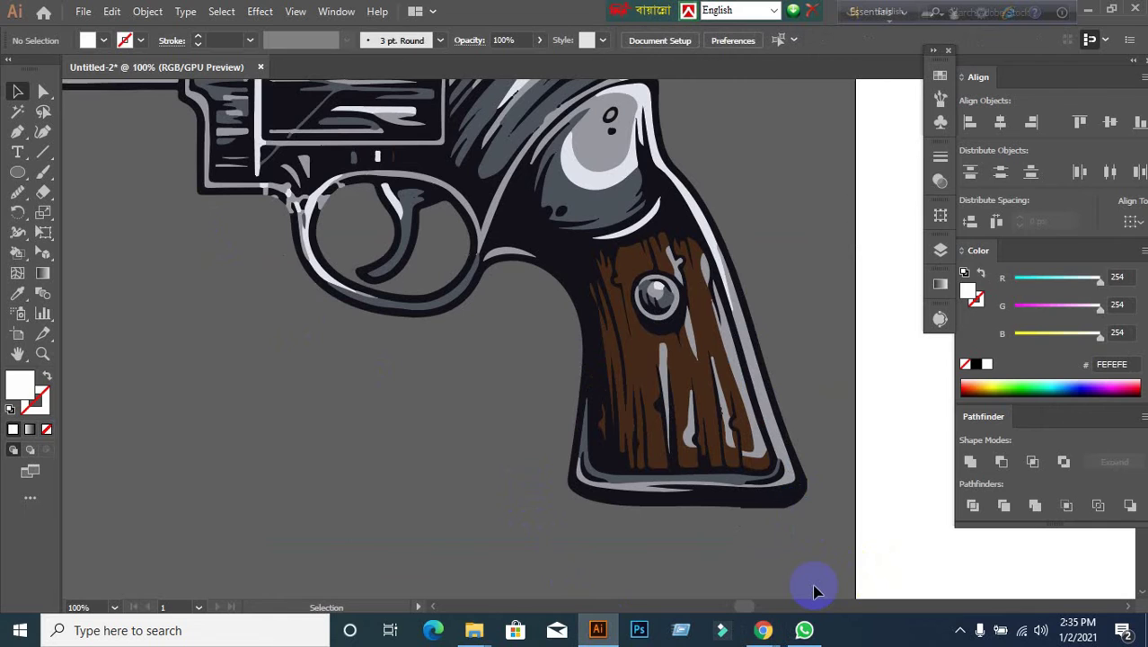
{"action": "scroll", "coordinate": [786, 566], "scroll_direction": "up", "scroll_amount": 3}
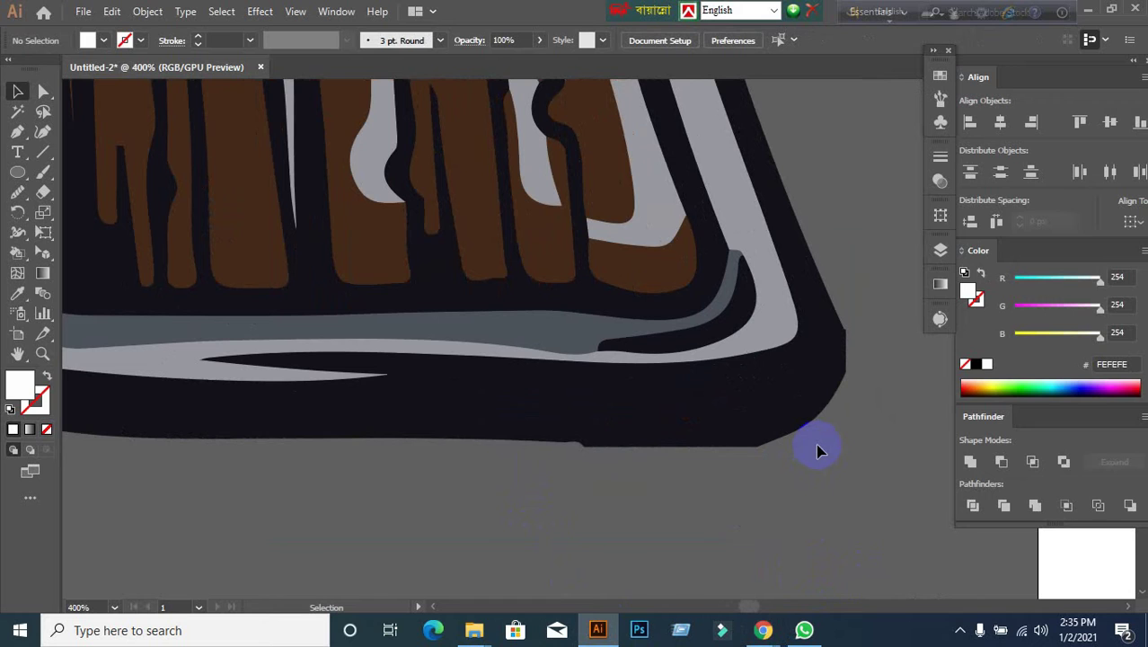
{"action": "scroll", "coordinate": [818, 451], "scroll_direction": "down", "scroll_amount": 5}
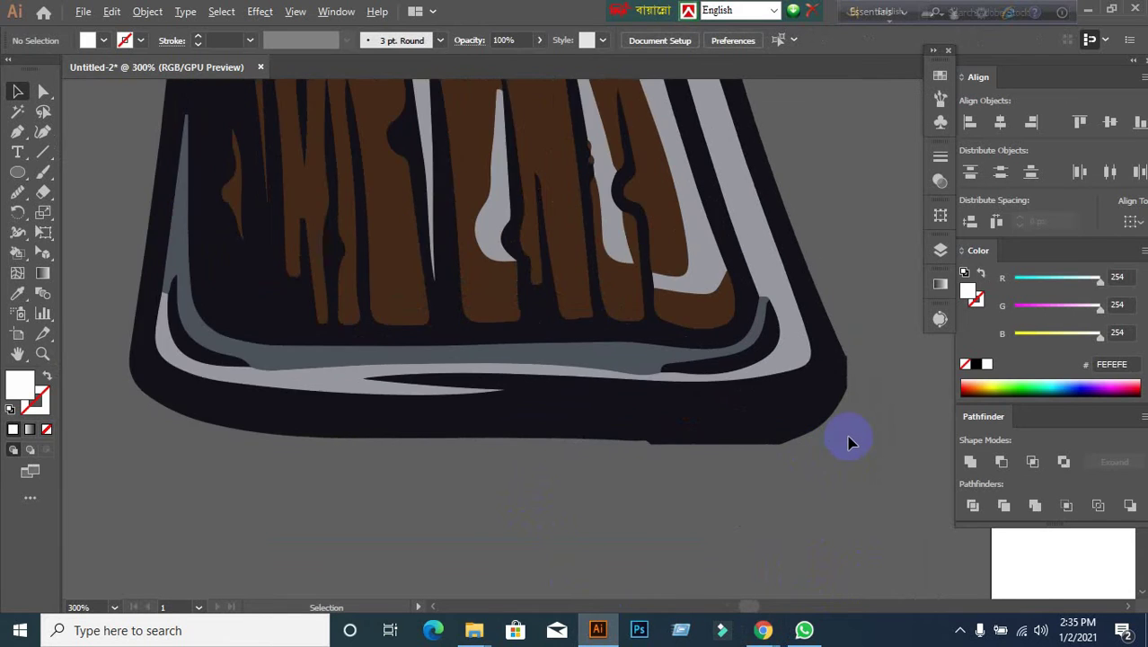
{"action": "left_click_drag", "start_coordinate": [826, 441], "coordinate": [769, 422]}
{"action": "scroll", "coordinate": [806, 438], "scroll_direction": "up", "scroll_amount": 4}
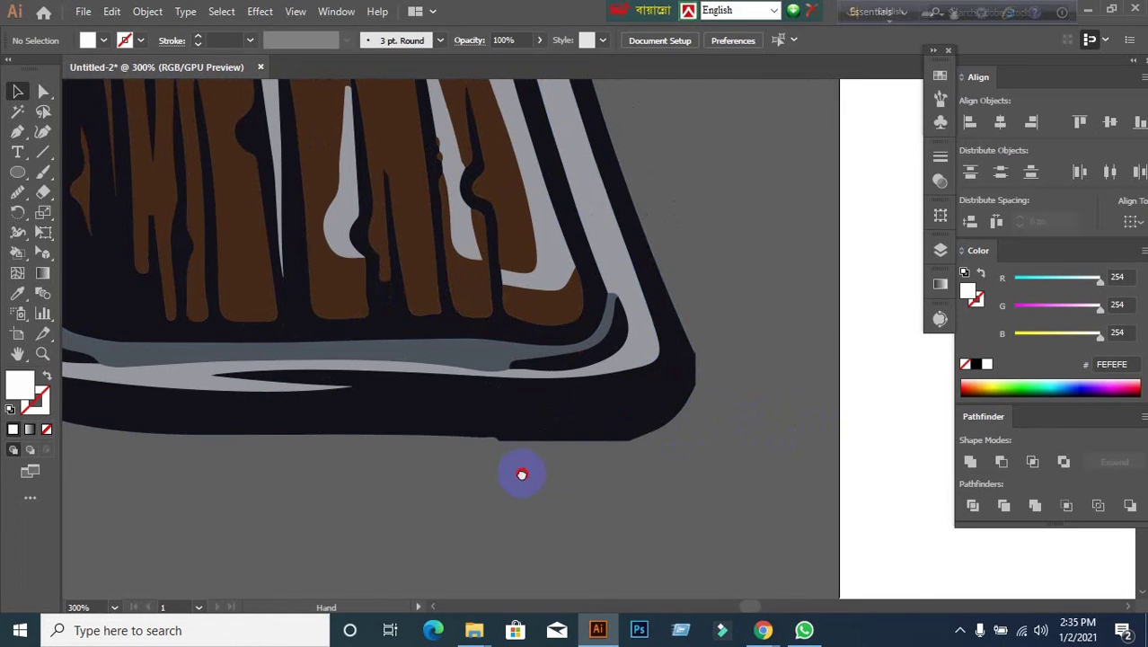
{"action": "left_click_drag", "start_coordinate": [520, 473], "coordinate": [632, 520]}
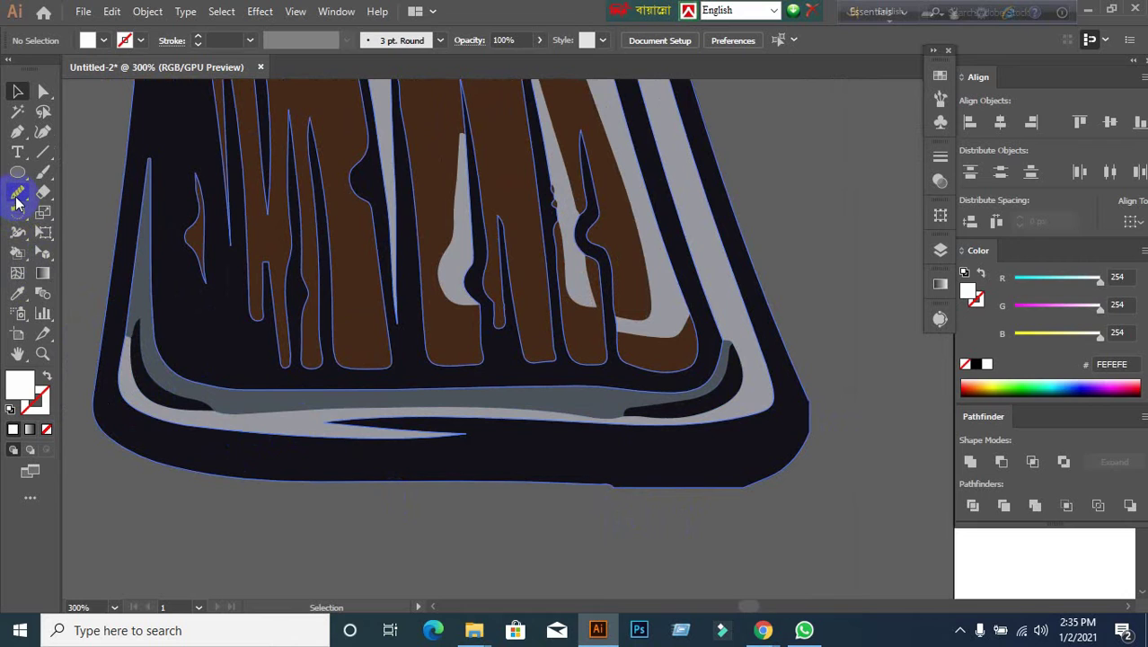
{"action": "left_click_drag", "start_coordinate": [15, 201], "coordinate": [55, 230]}
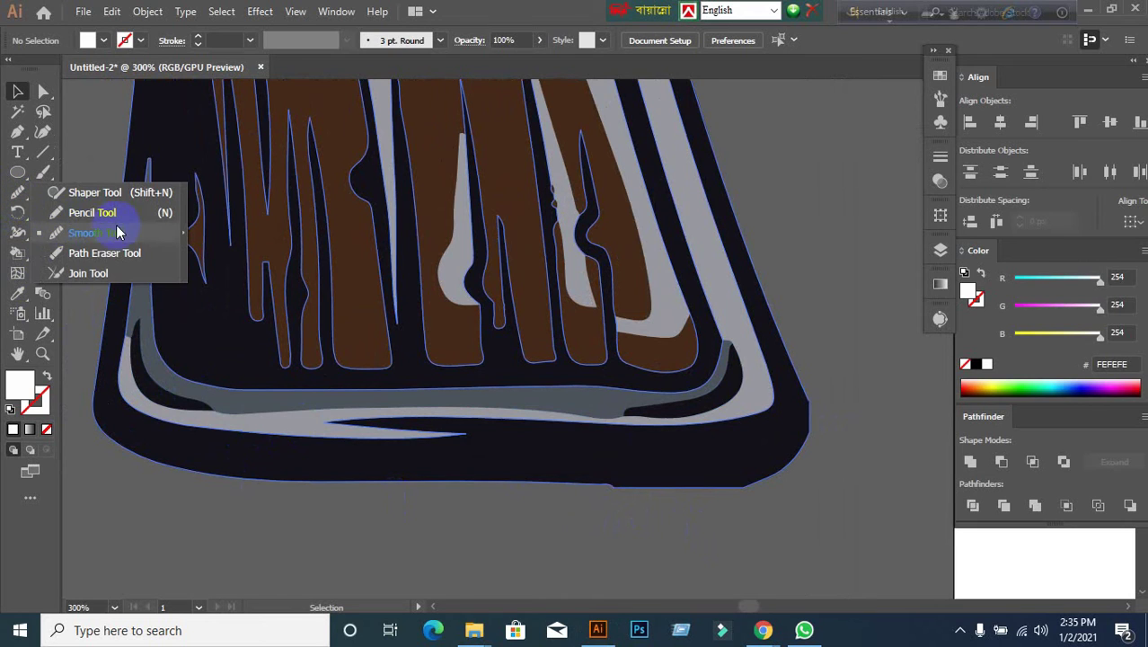
{"action": "left_click", "coordinate": [111, 232]}
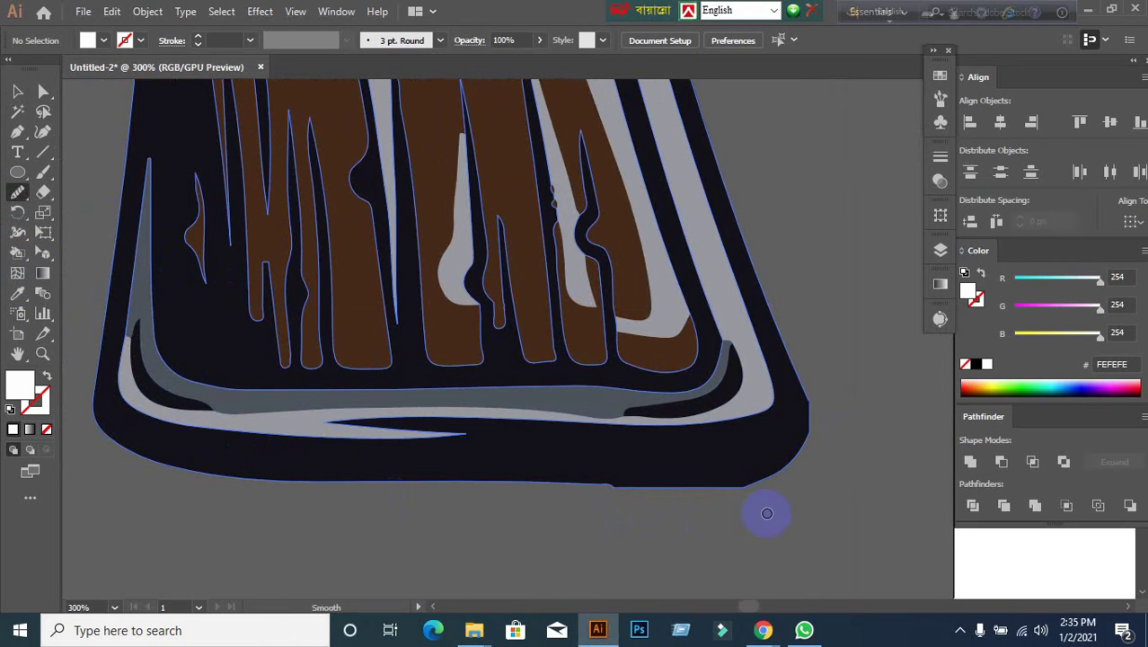
{"action": "left_click", "coordinate": [17, 91]}
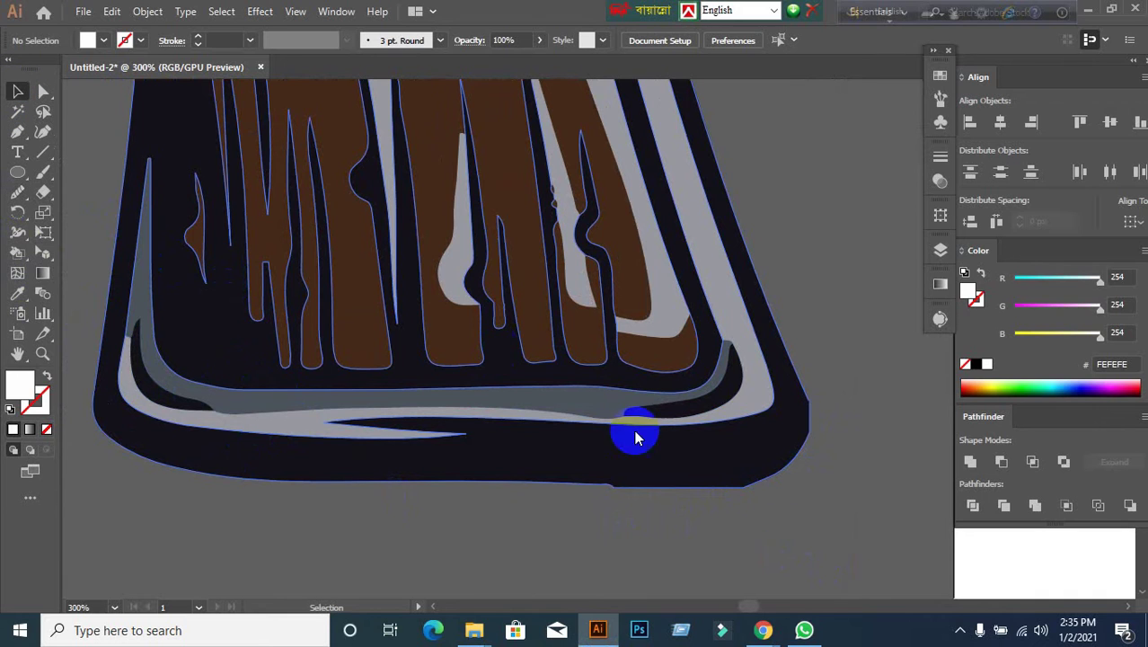
Select the revolver's black outline shape, examine its clipped edges at the grip's bottom corner and clear the selection.
{"action": "left_click", "coordinate": [687, 488]}
{"action": "scroll", "coordinate": [648, 547], "scroll_direction": "up", "scroll_amount": 3}
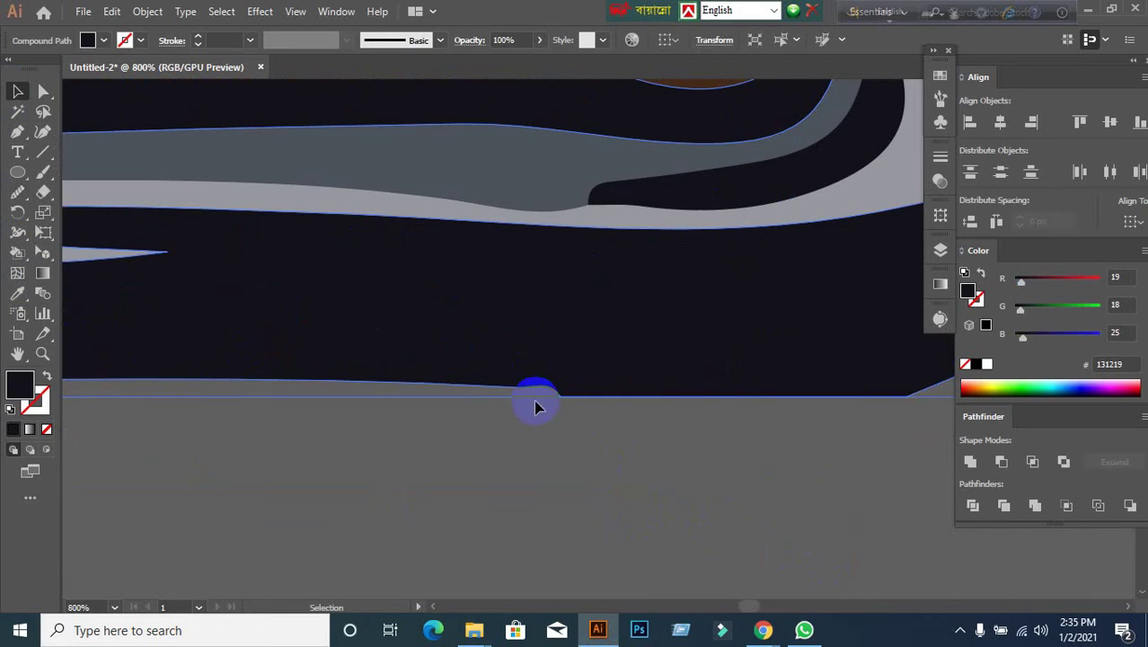
{"action": "left_click_drag", "start_coordinate": [899, 436], "coordinate": [539, 512]}
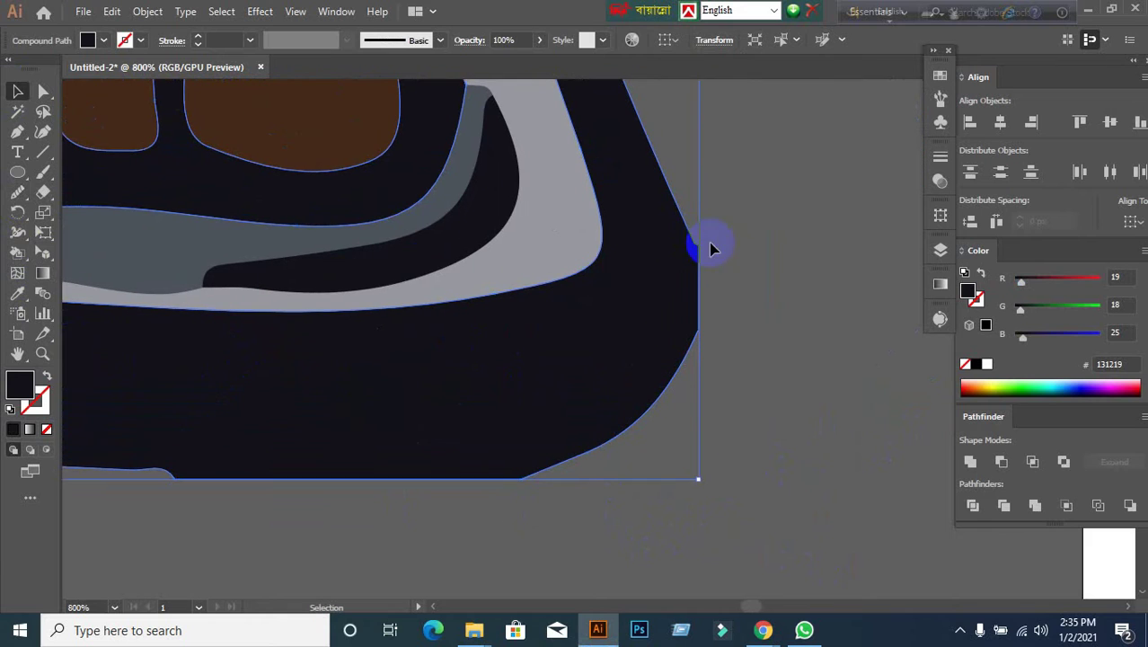
{"action": "left_click", "coordinate": [770, 233]}
{"action": "left_click", "coordinate": [325, 436]}
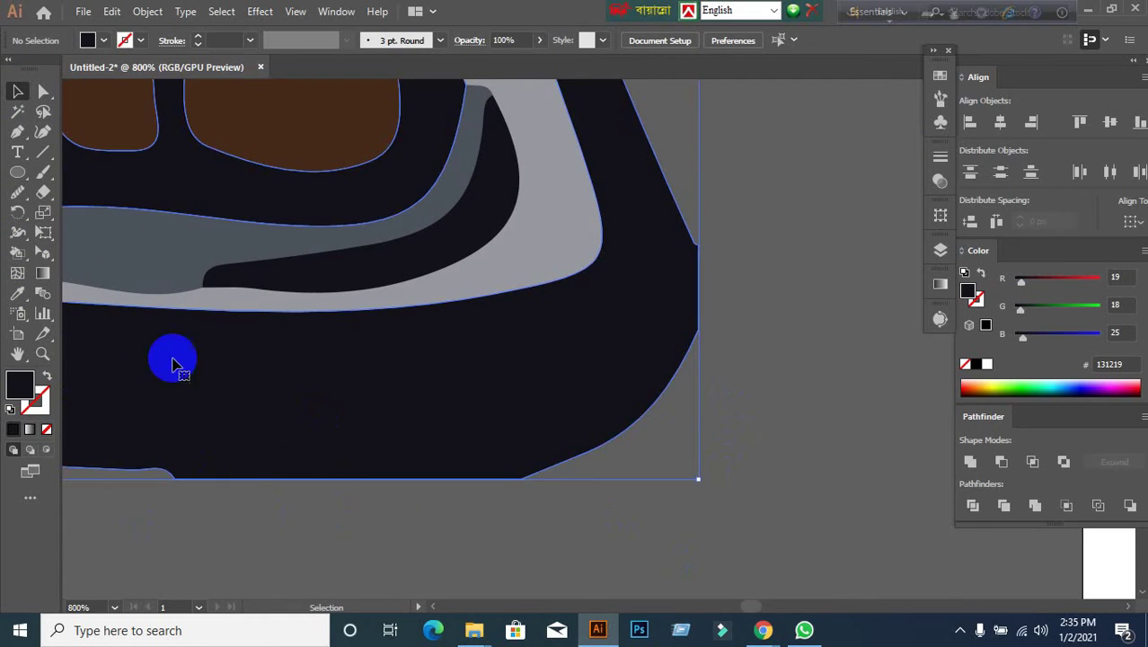
Try to reshape the black outline at the grip's clipped bottom corner by moving its anchor points, and undo the change.
{"action": "left_click", "coordinate": [42, 93]}
{"action": "left_click_drag", "start_coordinate": [449, 414], "coordinate": [620, 431]}
{"action": "left_click", "coordinate": [653, 386]}
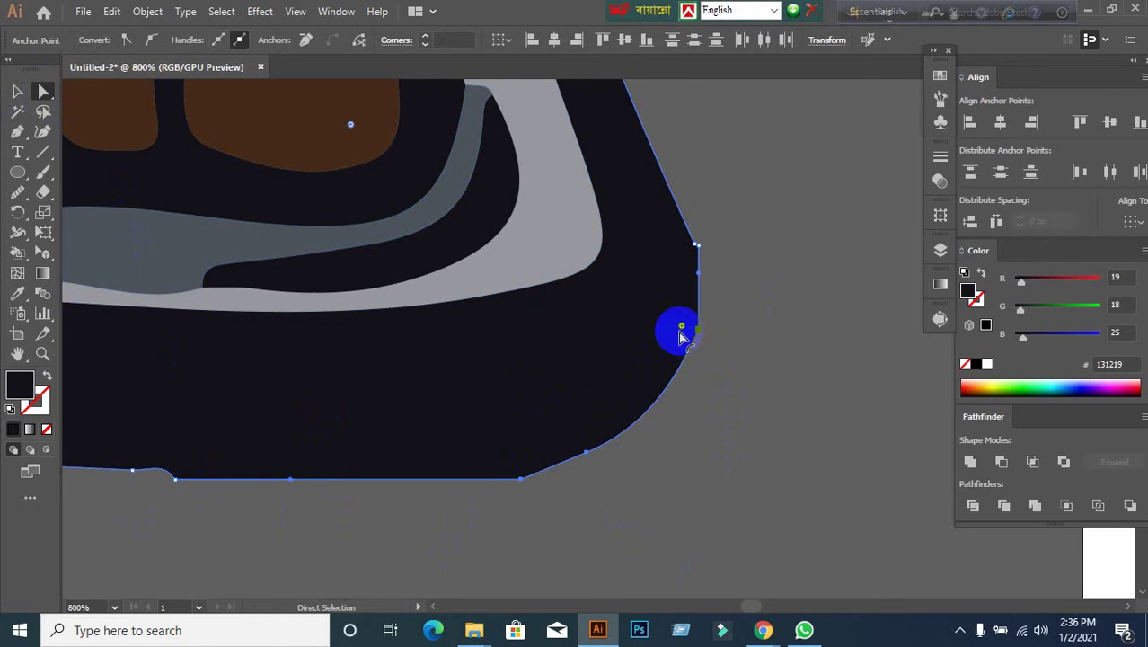
{"action": "left_click_drag", "start_coordinate": [683, 331], "coordinate": [379, 353]}
{"action": "key", "text": "ctrl+z"}
{"action": "key", "text": "ctrl+z"}
{"action": "key", "text": "ctrl+z"}
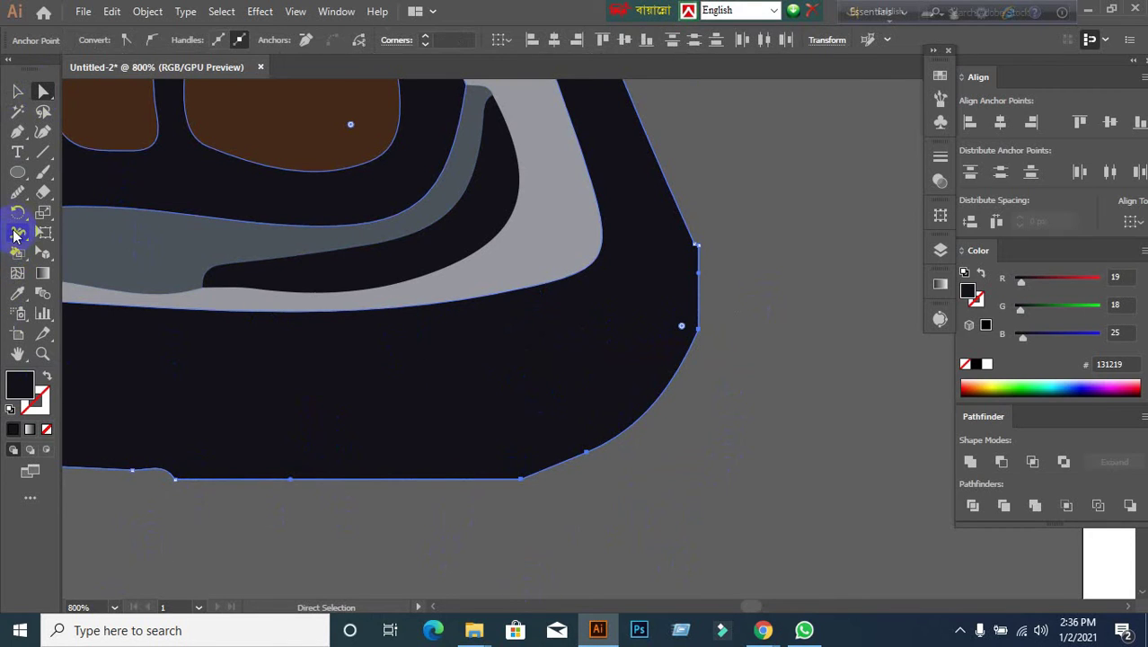
Even out the black outline along the grip's bottom edge and clipped corner with the Smooth tool.
{"action": "left_click", "coordinate": [17, 194]}
{"action": "left_click", "coordinate": [98, 231]}
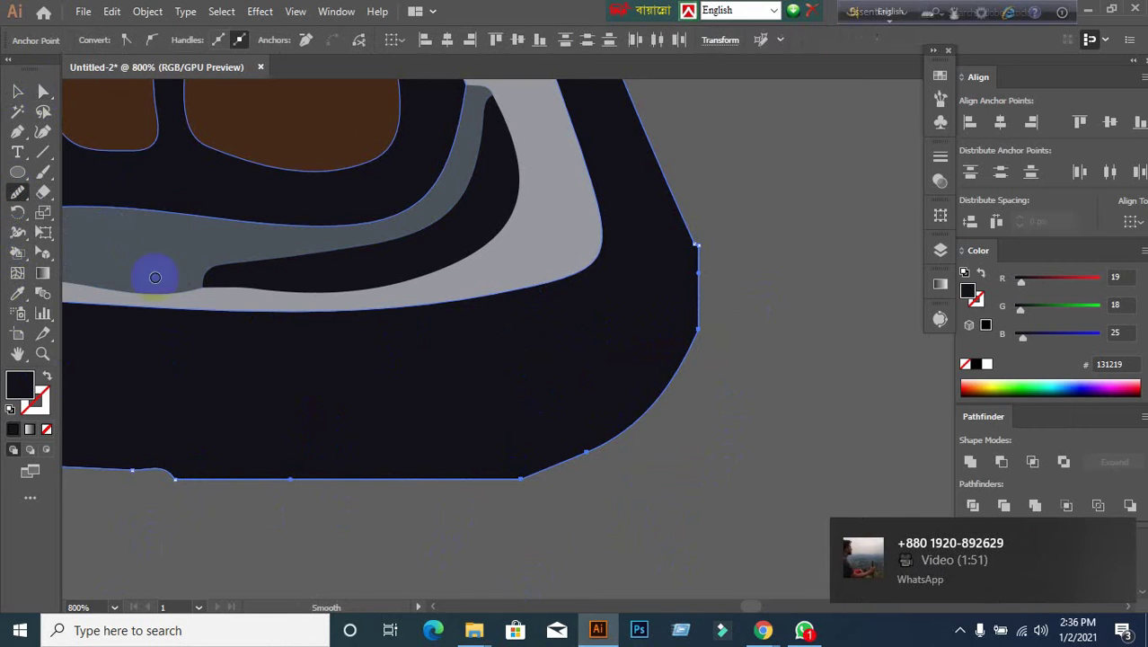
{"action": "mouse_move", "coordinate": [177, 476]}
{"action": "left_mouse_down"}
{"action": "mouse_move", "coordinate": [214, 413]}
{"action": "mouse_move", "coordinate": [184, 483]}
{"action": "mouse_move", "coordinate": [200, 451]}
{"action": "mouse_move", "coordinate": [166, 469]}
{"action": "left_mouse_up"}
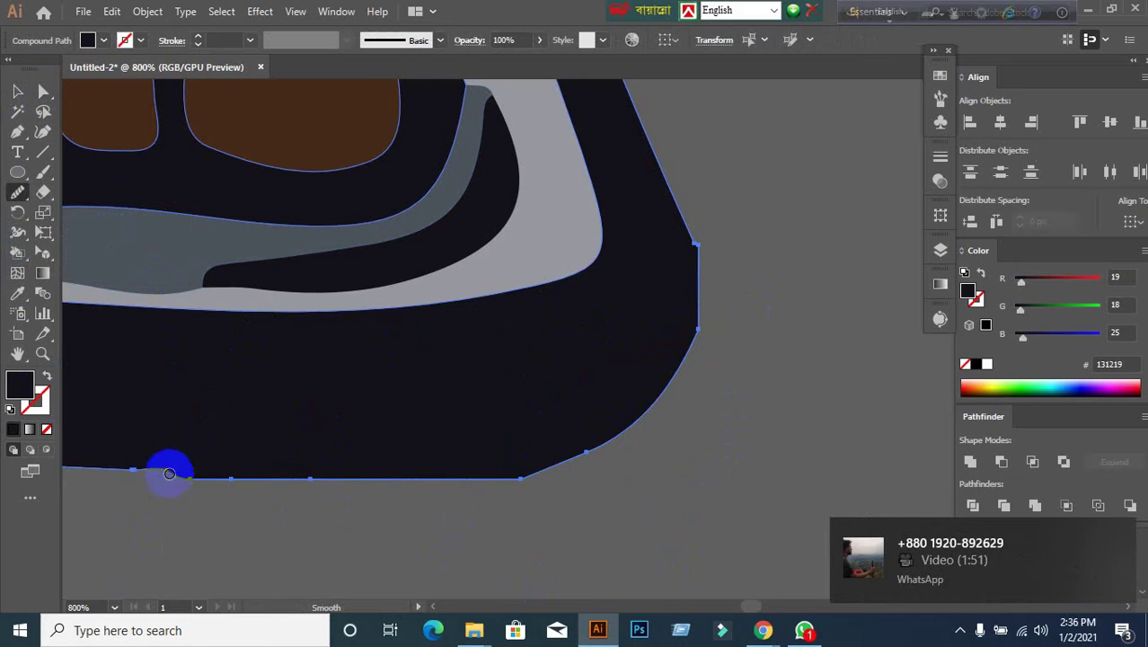
{"action": "mouse_move", "coordinate": [335, 483]}
{"action": "left_mouse_down"}
{"action": "mouse_move", "coordinate": [515, 491]}
{"action": "mouse_move", "coordinate": [547, 413]}
{"action": "mouse_move", "coordinate": [539, 489]}
{"action": "mouse_move", "coordinate": [586, 452]}
{"action": "left_mouse_up"}
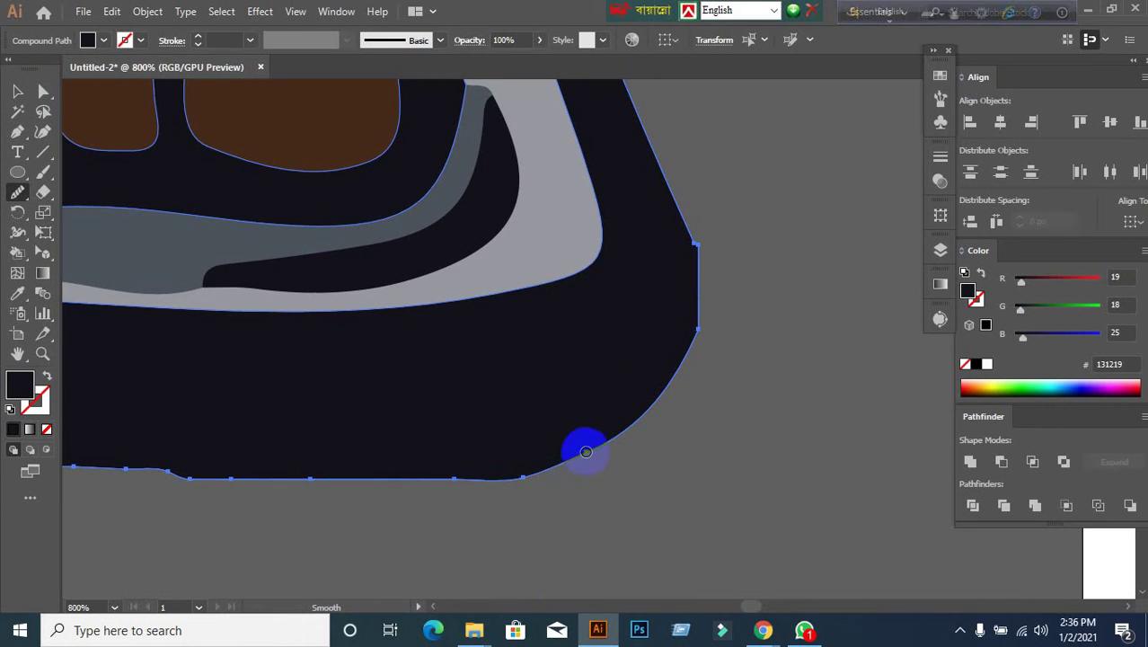
{"action": "mouse_move", "coordinate": [698, 244]}
{"action": "left_mouse_down"}
{"action": "mouse_move", "coordinate": [618, 349]}
{"action": "mouse_move", "coordinate": [678, 280]}
{"action": "mouse_move", "coordinate": [679, 262]}
{"action": "mouse_move", "coordinate": [703, 250]}
{"action": "mouse_move", "coordinate": [633, 398]}
{"action": "mouse_move", "coordinate": [712, 256]}
{"action": "mouse_move", "coordinate": [696, 244]}
{"action": "mouse_move", "coordinate": [611, 380]}
{"action": "mouse_move", "coordinate": [632, 415]}
{"action": "mouse_move", "coordinate": [673, 267]}
{"action": "left_mouse_up"}
Smooth the black outline's flat front edge at the barrel's muzzle and clear the selection.
{"action": "scroll", "coordinate": [614, 471], "scroll_direction": "down", "scroll_amount": 2}
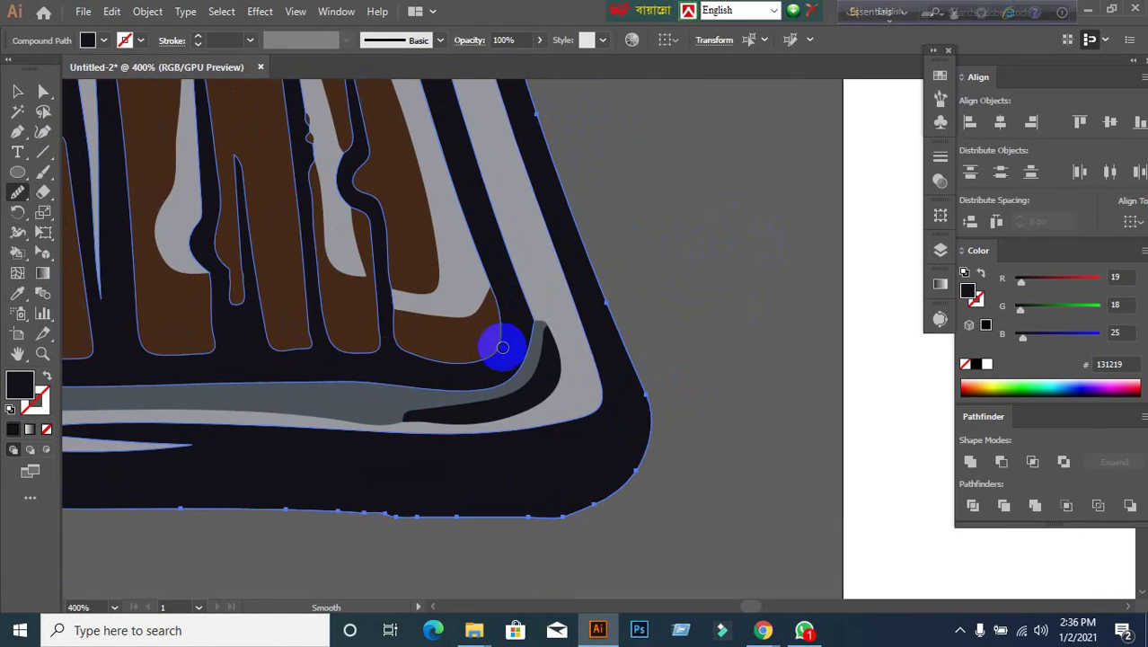
{"action": "left_click_drag", "start_coordinate": [502, 347], "coordinate": [743, 585]}
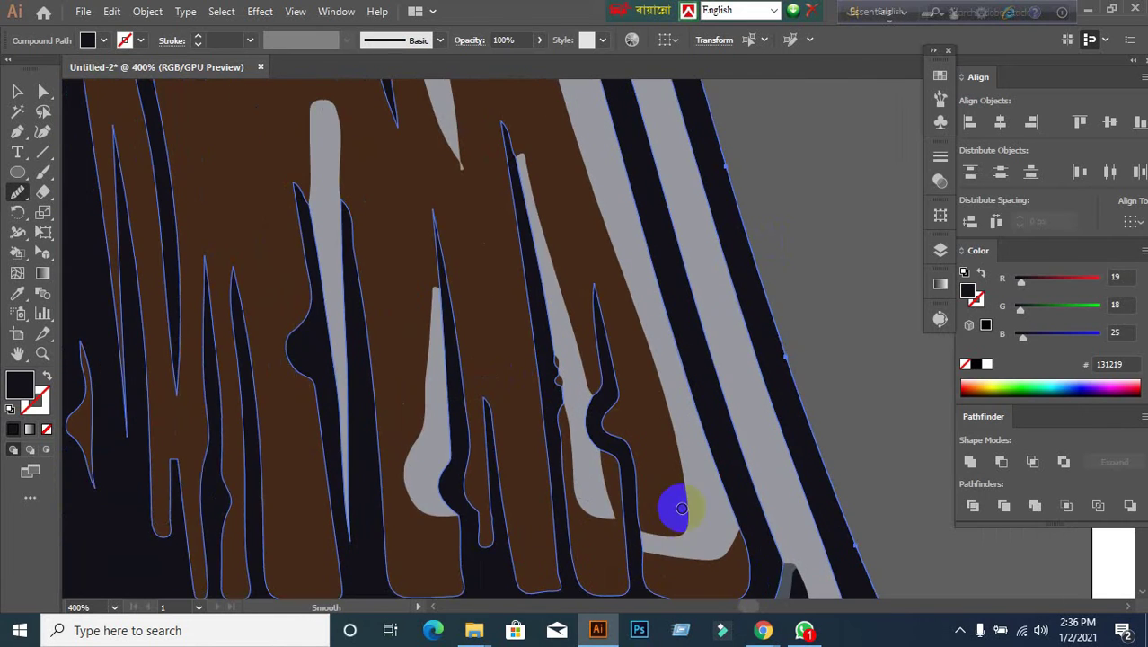
{"action": "scroll", "coordinate": [596, 366], "scroll_direction": "down", "scroll_amount": 3}
{"action": "left_click_drag", "start_coordinate": [597, 367], "coordinate": [579, 381]}
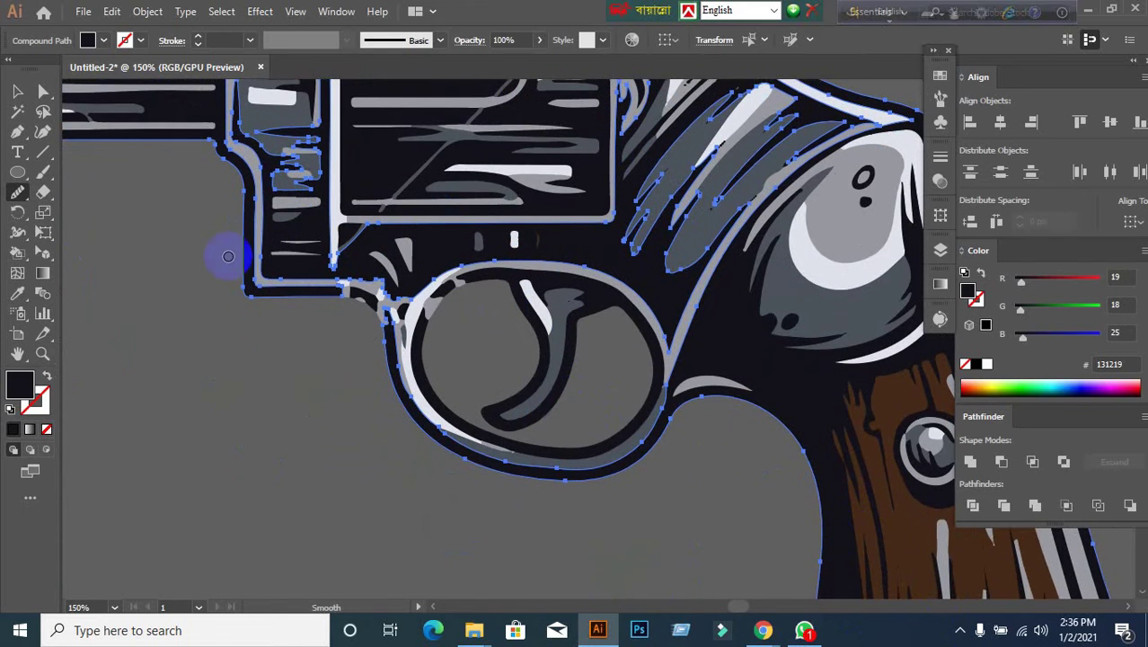
{"action": "left_click_drag", "start_coordinate": [274, 243], "coordinate": [679, 486]}
{"action": "scroll", "coordinate": [569, 390], "scroll_direction": "left", "scroll_amount": 3}
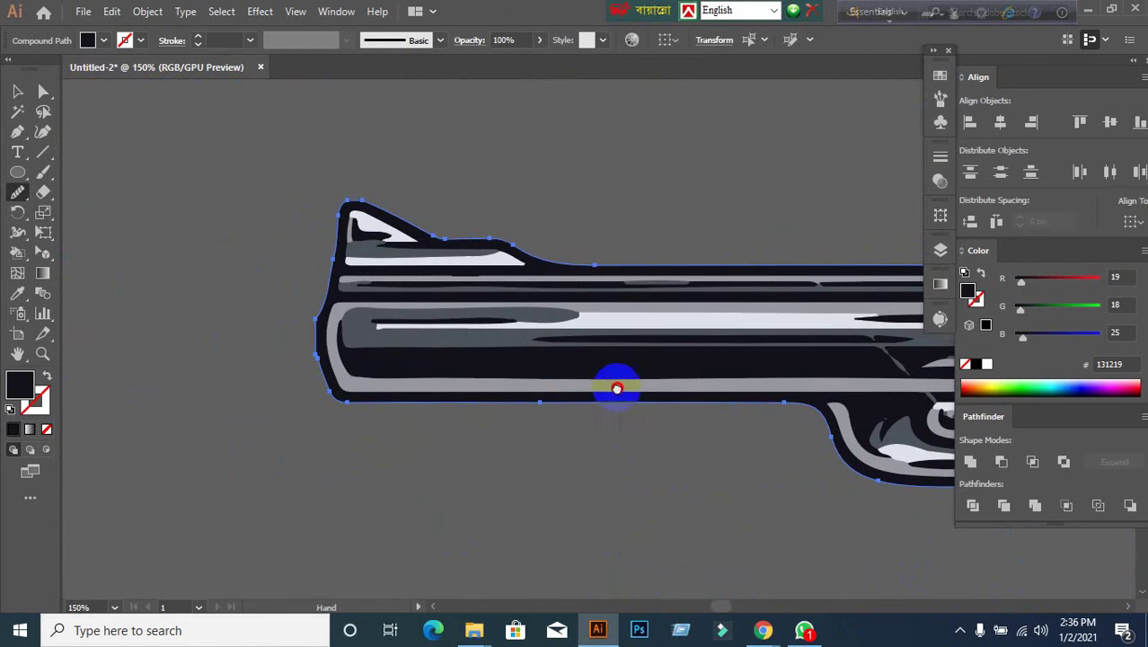
{"action": "scroll", "coordinate": [318, 333], "scroll_direction": "up", "scroll_amount": 5}
{"action": "left_click_drag", "start_coordinate": [321, 339], "coordinate": [309, 417]}
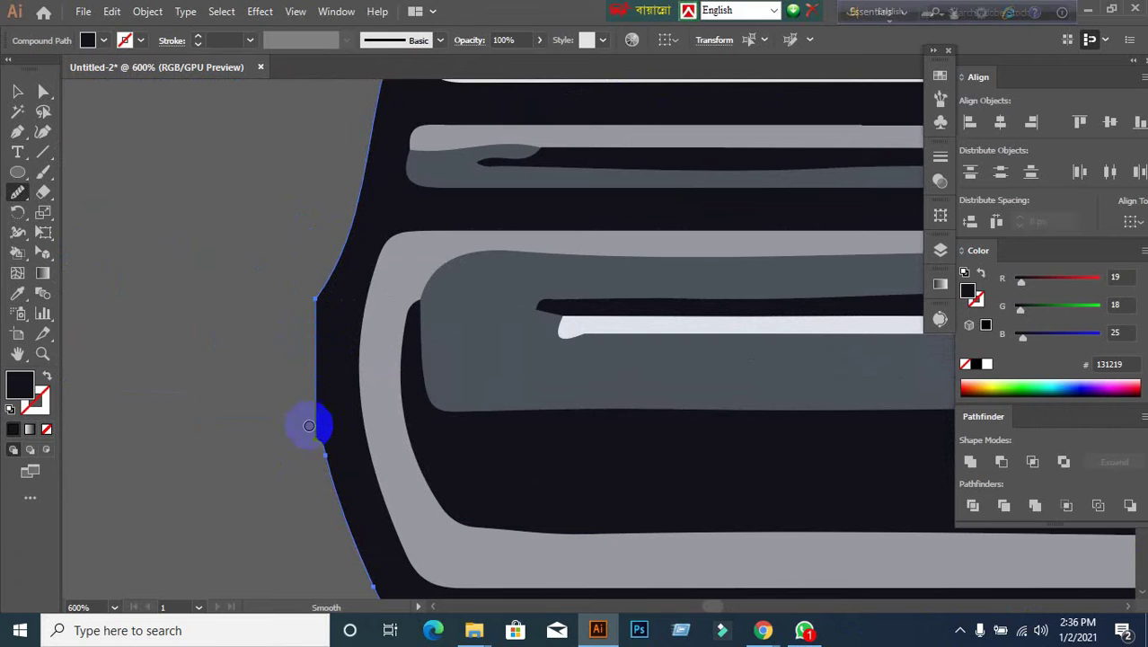
{"action": "mouse_move", "coordinate": [391, 395]}
{"action": "left_mouse_down"}
{"action": "mouse_move", "coordinate": [318, 454]}
{"action": "mouse_move", "coordinate": [321, 305]}
{"action": "mouse_move", "coordinate": [340, 349]}
{"action": "mouse_move", "coordinate": [308, 300]}
{"action": "left_mouse_up"}
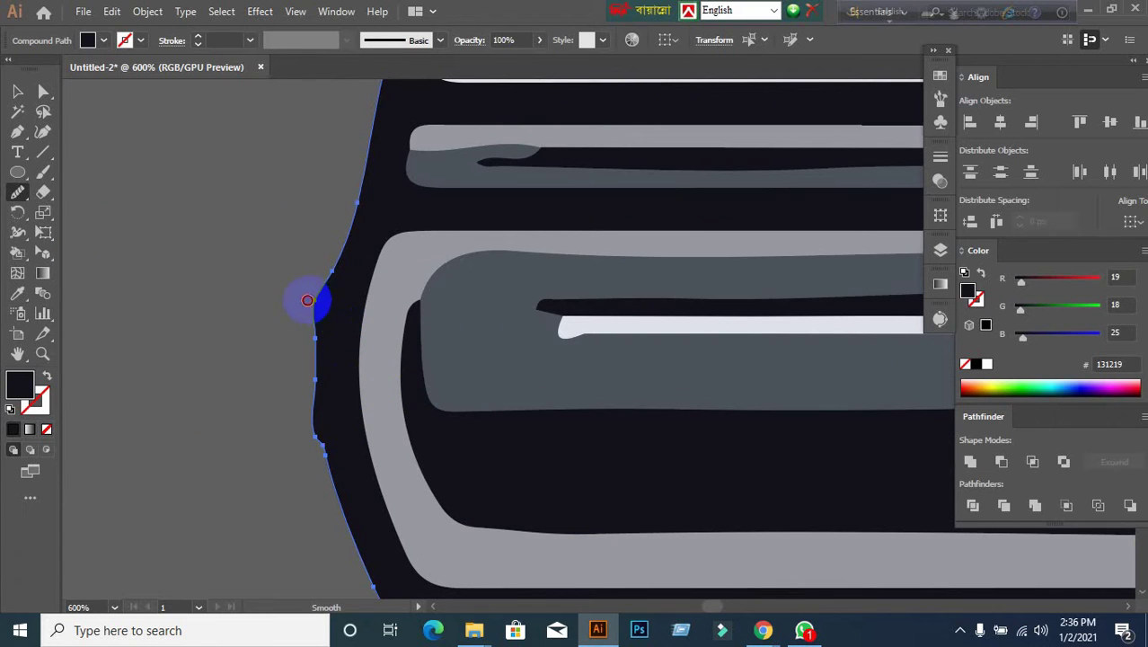
{"action": "scroll", "coordinate": [333, 326], "scroll_direction": "down", "scroll_amount": 5}
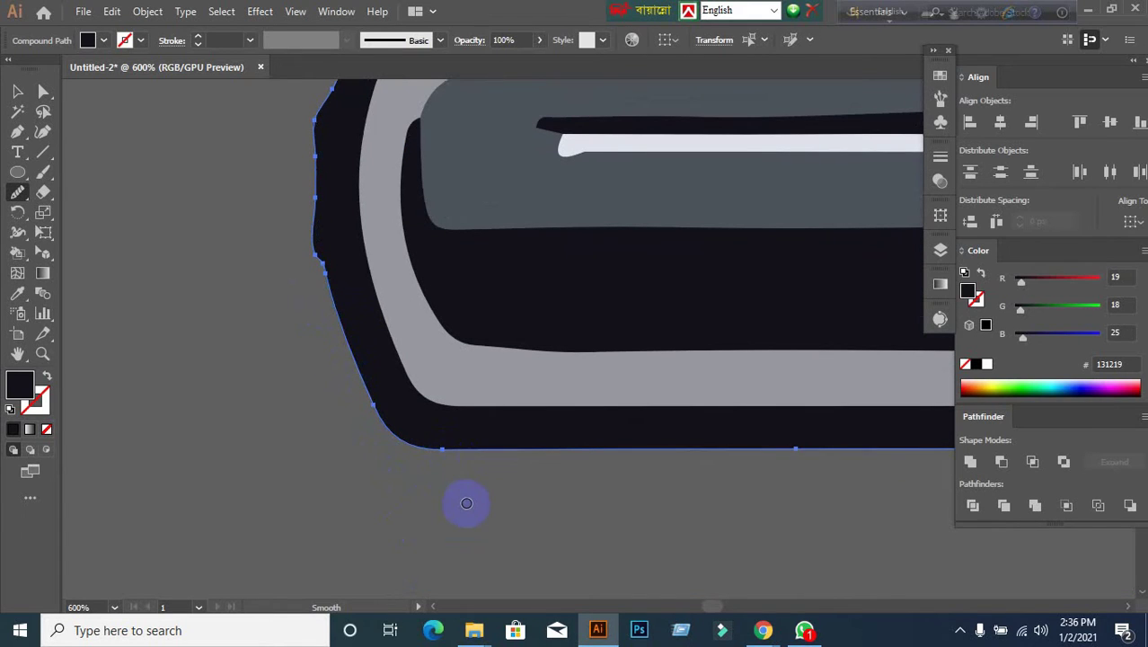
{"action": "scroll", "coordinate": [464, 499], "scroll_direction": "down", "scroll_amount": 6}
{"action": "left_click_drag", "start_coordinate": [656, 507], "coordinate": [188, 269]}
{"action": "scroll", "coordinate": [351, 324], "scroll_direction": "down", "scroll_amount": 2}
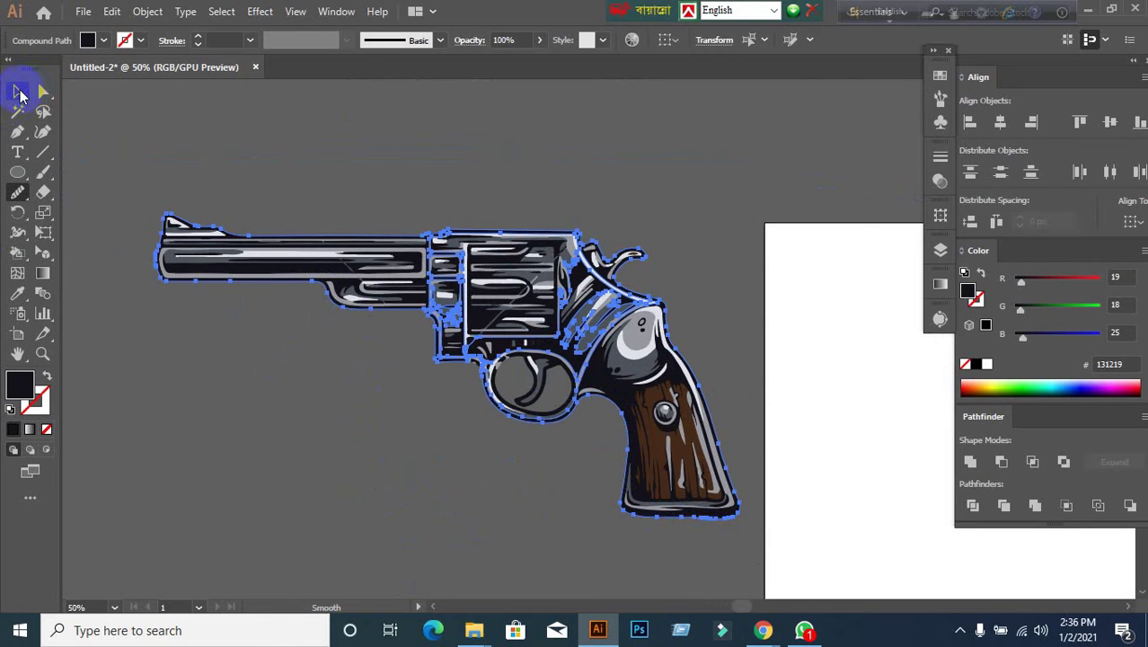
{"action": "left_click", "coordinate": [19, 92]}
{"action": "left_click", "coordinate": [297, 207]}
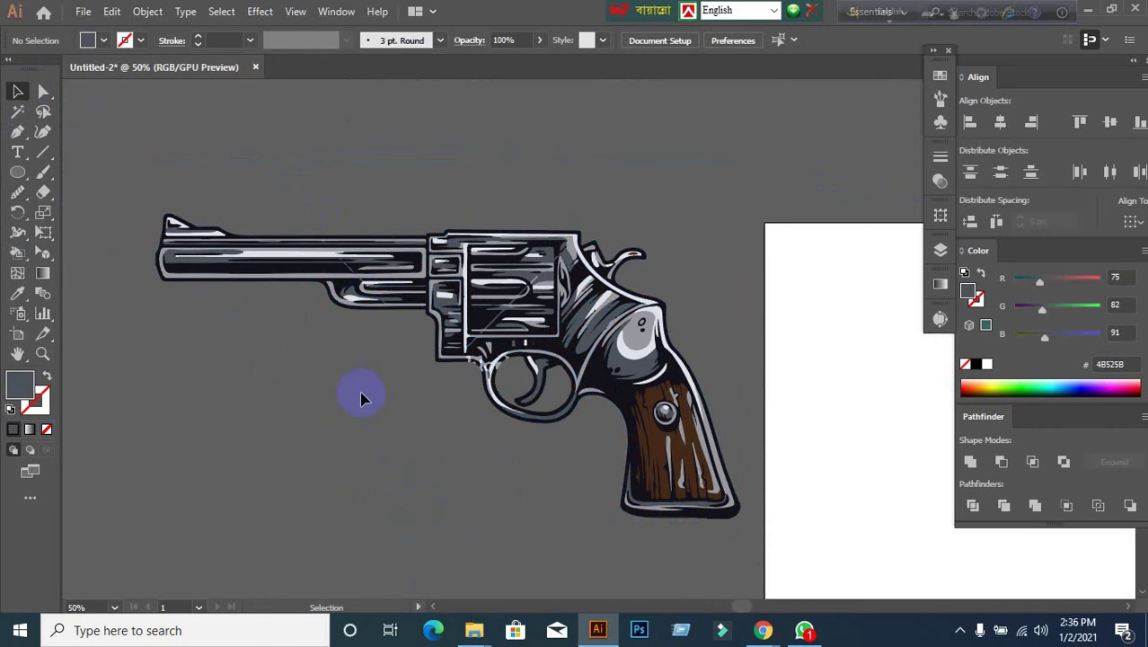
Group all of the revolver's traced shapes, examine the artwork at high magnification and clear the selection.
{"action": "scroll", "coordinate": [455, 402], "scroll_direction": "down", "scroll_amount": 3}
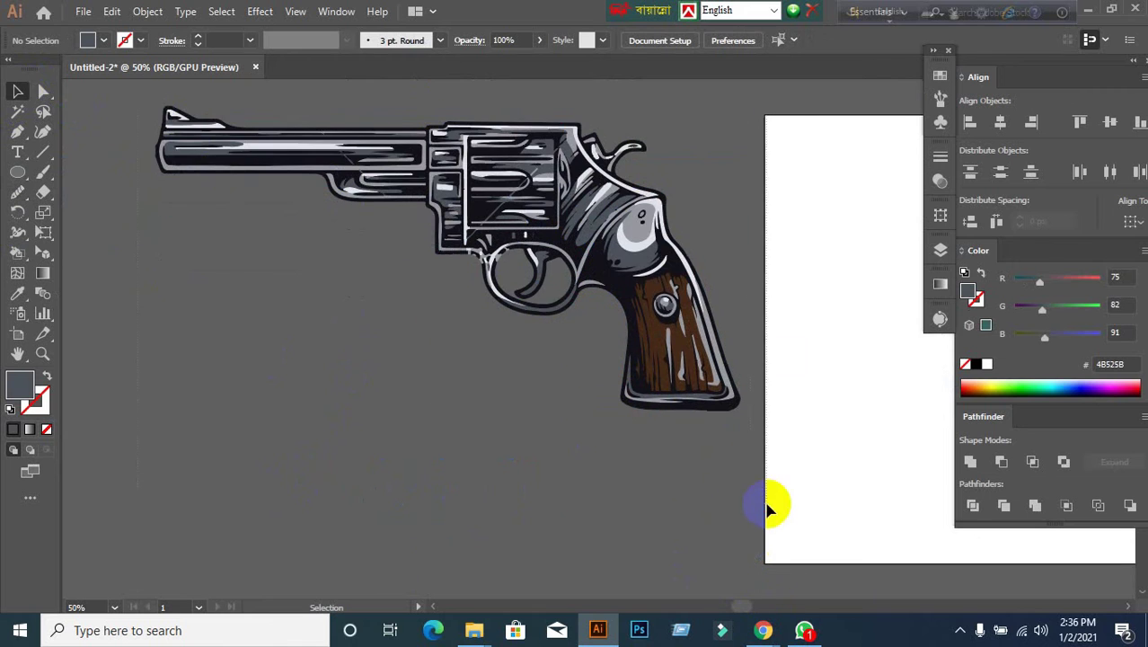
{"action": "key", "text": "ctrl+a"}
{"action": "key", "text": "a"}
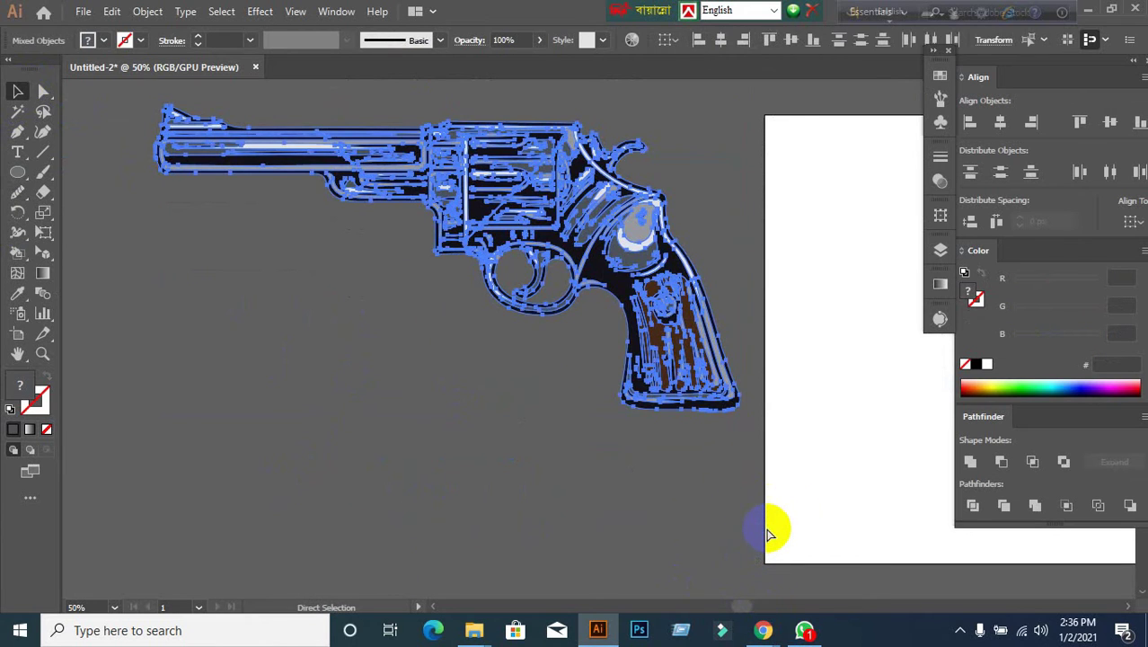
{"action": "key", "text": "v"}
{"action": "scroll", "coordinate": [710, 359], "scroll_direction": "up", "scroll_amount": 3}
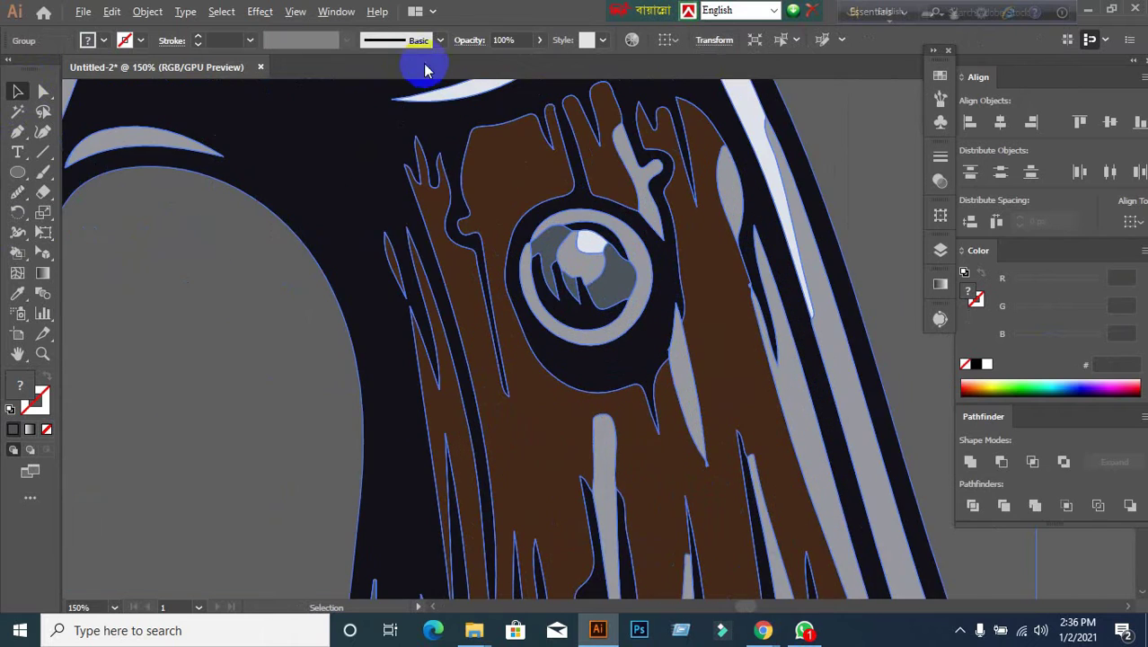
{"action": "scroll", "coordinate": [266, 200], "scroll_direction": "up", "scroll_amount": 10}
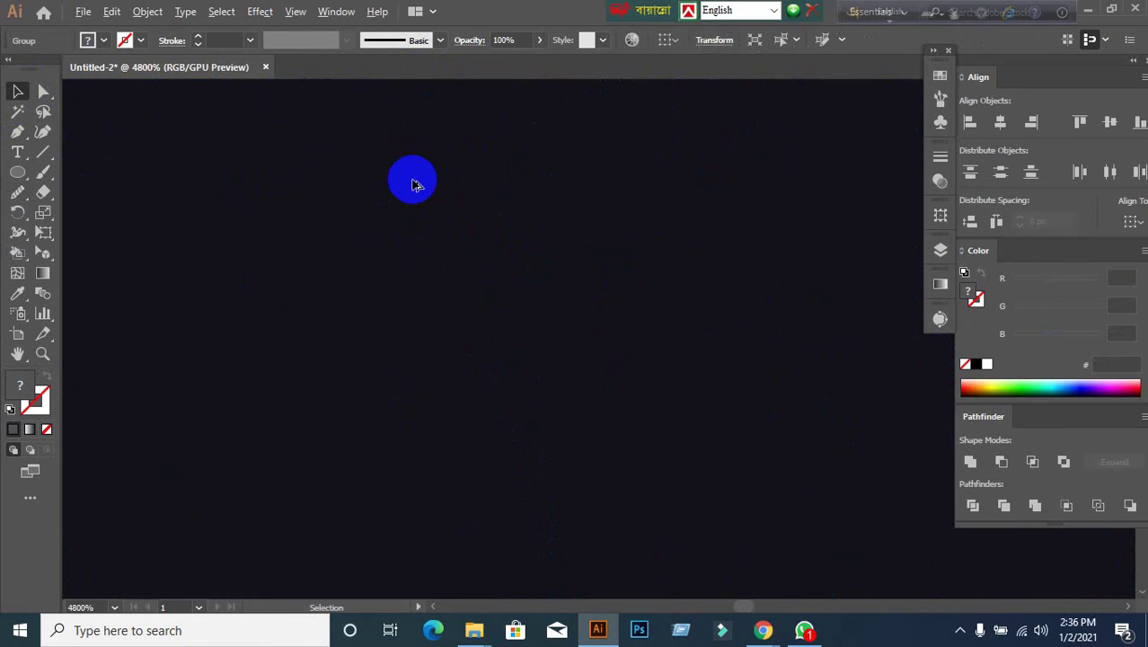
{"action": "scroll", "coordinate": [415, 184], "scroll_direction": "down", "scroll_amount": 12}
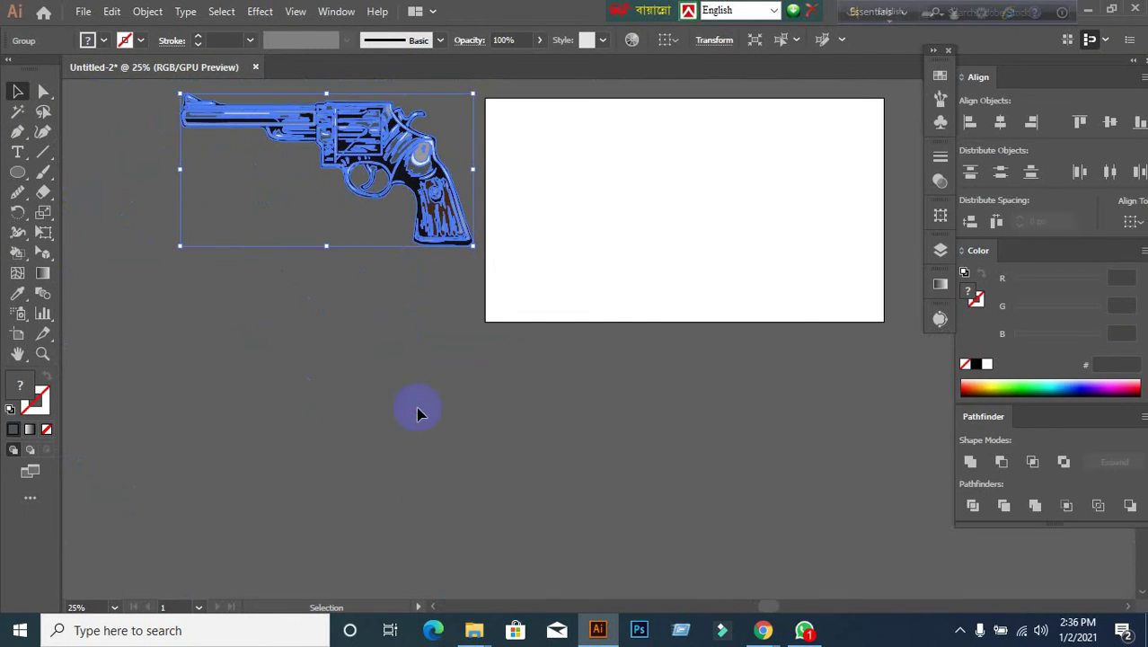
{"action": "left_click", "coordinate": [417, 413]}
Move the grouped revolver rightward and down so that most of it overlaps the white artboard.
{"action": "left_click_drag", "start_coordinate": [364, 158], "coordinate": [408, 241]}
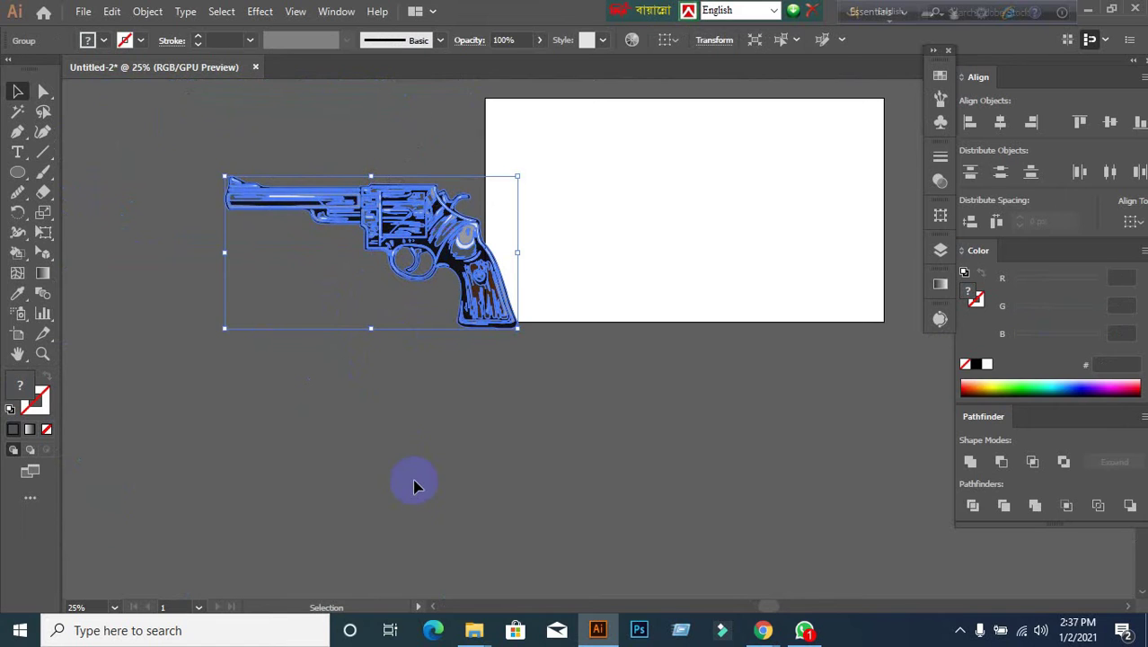
{"action": "scroll", "coordinate": [702, 320], "scroll_direction": "up", "scroll_amount": 1}
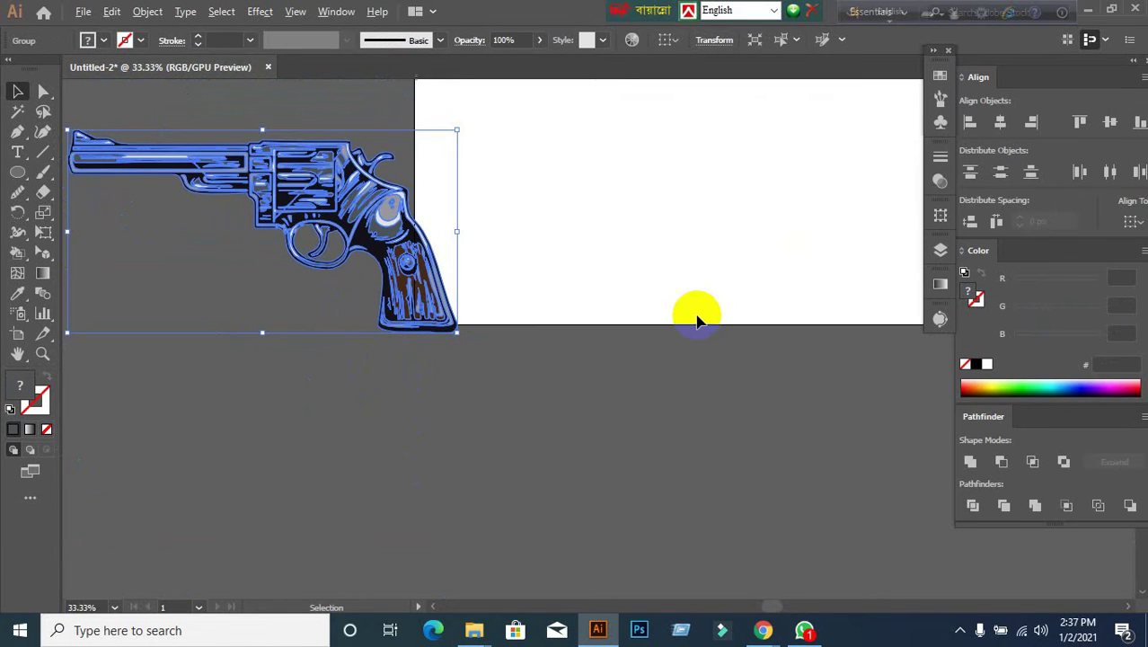
{"action": "left_click_drag", "start_coordinate": [262, 180], "coordinate": [394, 299]}
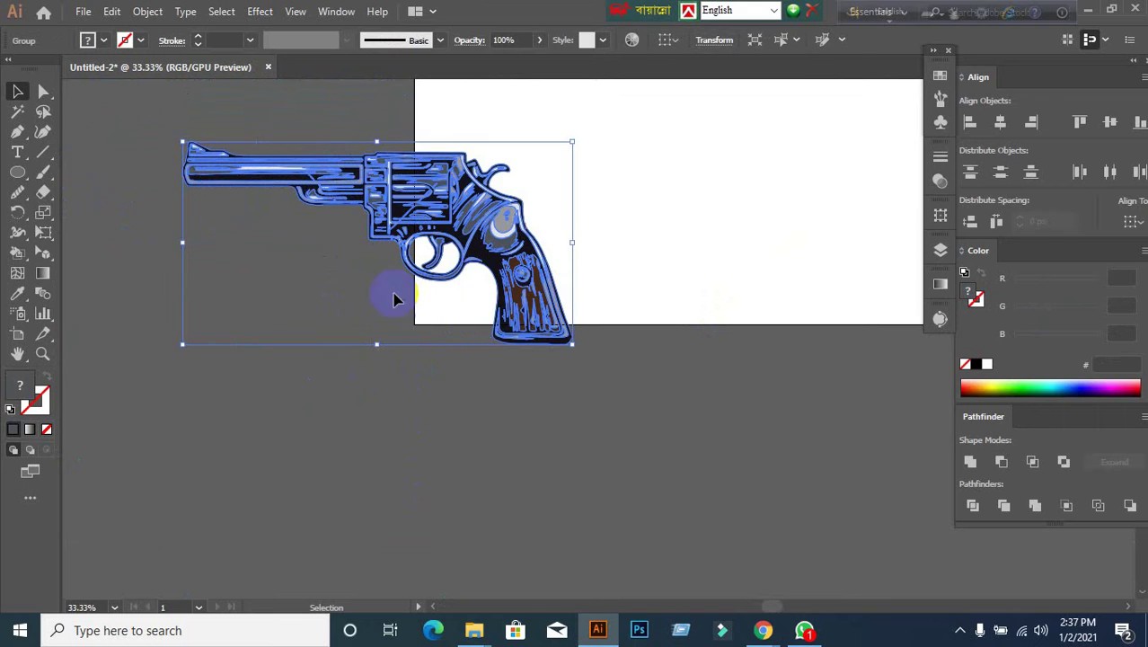
{"action": "left_click", "coordinate": [463, 466]}
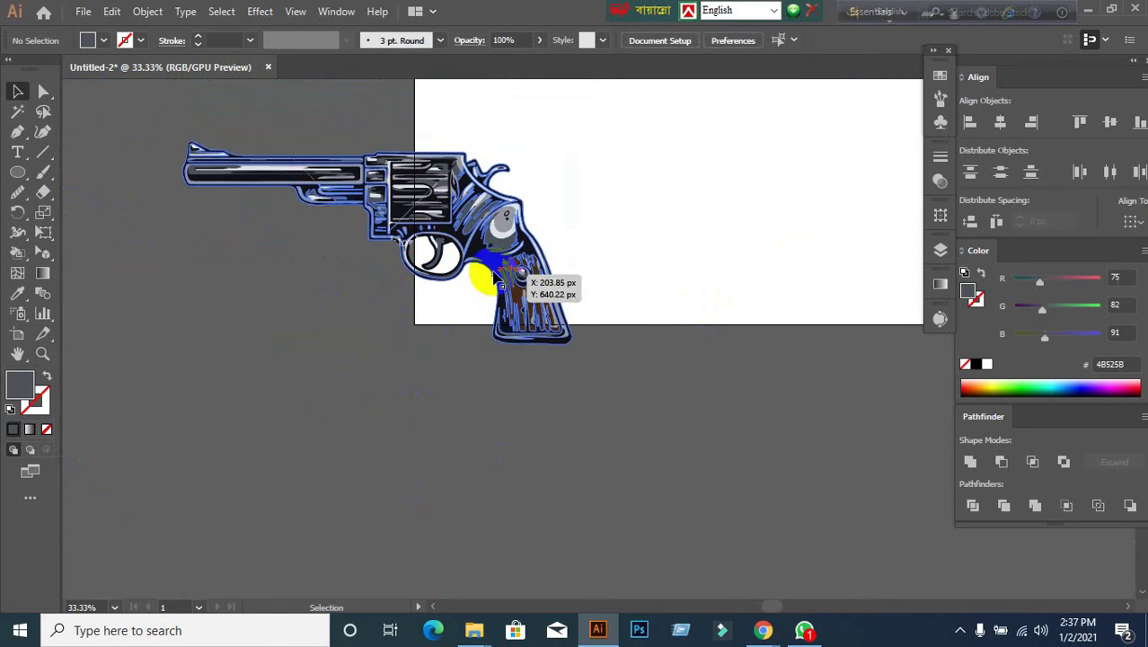
{"action": "left_click", "coordinate": [492, 231]}
{"action": "left_click", "coordinate": [654, 309]}
{"action": "left_click_drag", "start_coordinate": [482, 223], "coordinate": [661, 214]}
{"action": "left_click", "coordinate": [505, 464]}
Position the revolver group entirely inside the artboard, near its lower right part, and clear the selection.
{"action": "left_click", "coordinate": [451, 233]}
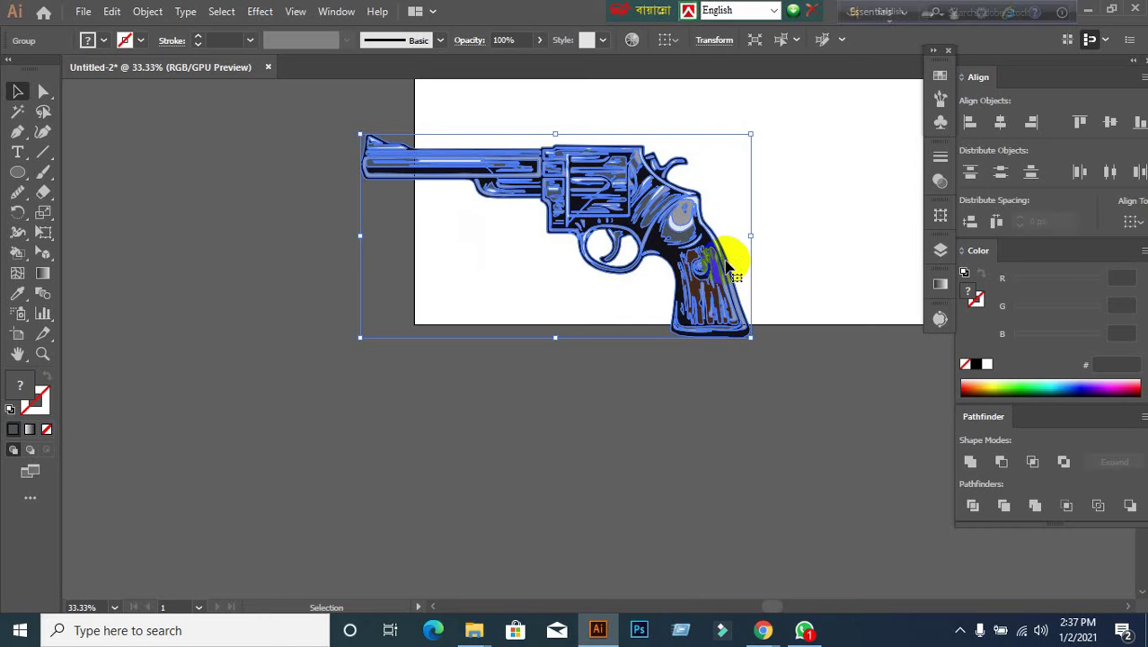
{"action": "key", "text": "space"}
{"action": "left_click_drag", "start_coordinate": [791, 188], "coordinate": [661, 334]}
{"action": "scroll", "coordinate": [662, 333], "scroll_direction": "up", "scroll_amount": 1}
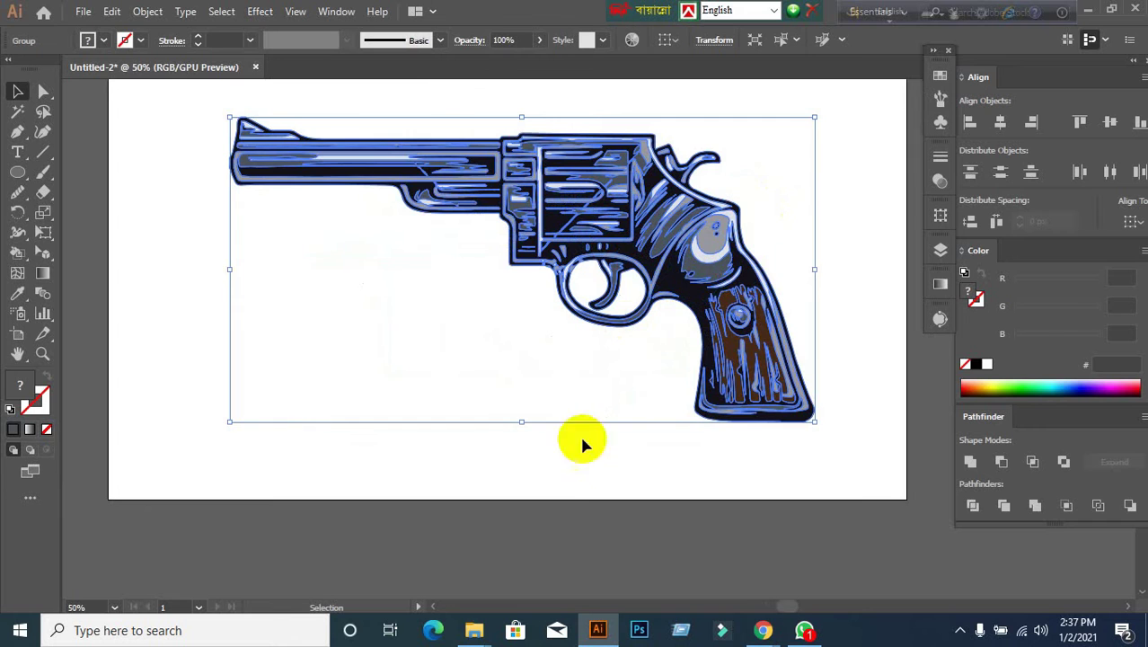
{"action": "left_click", "coordinate": [554, 479]}
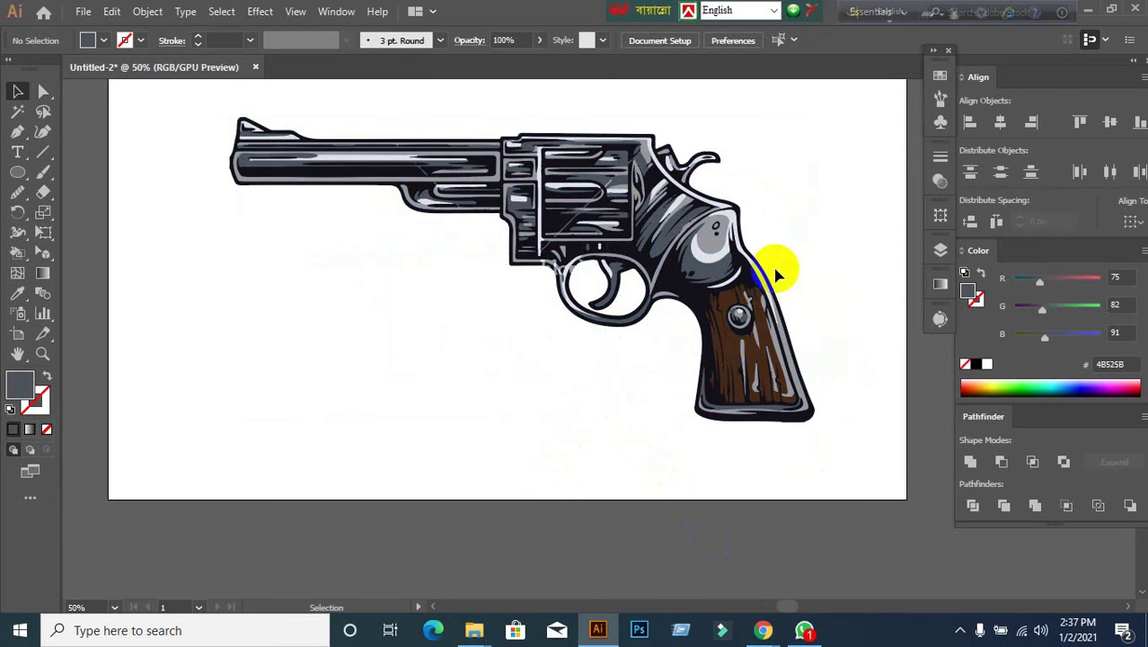
{"action": "left_click_drag", "start_coordinate": [682, 253], "coordinate": [632, 263]}
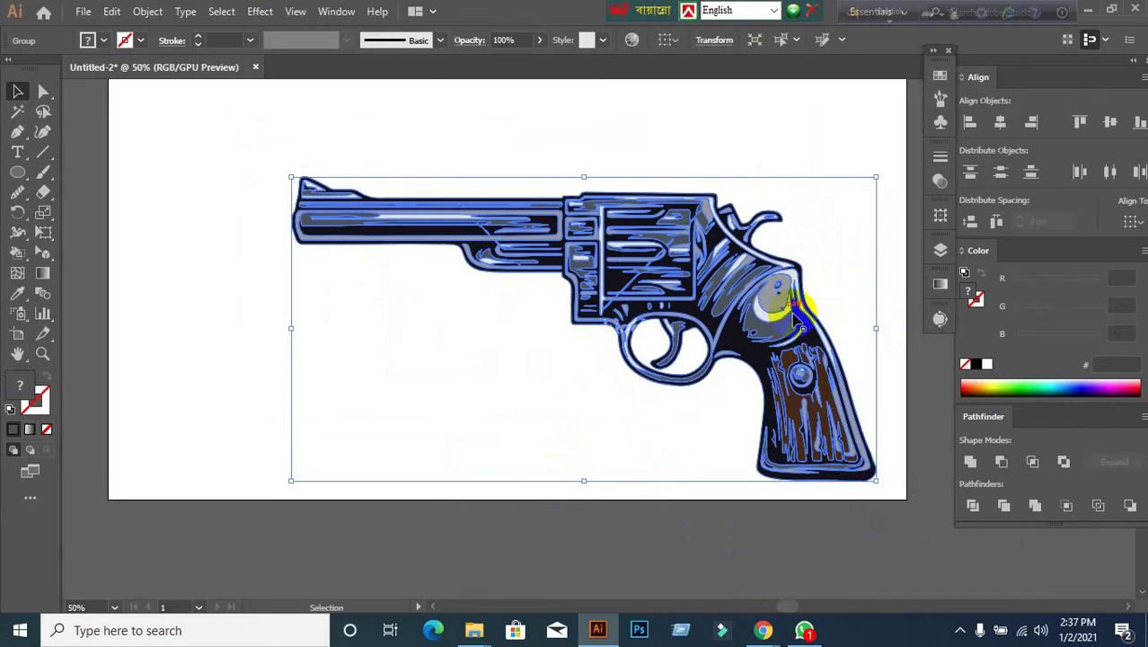
{"action": "left_click", "coordinate": [641, 546]}
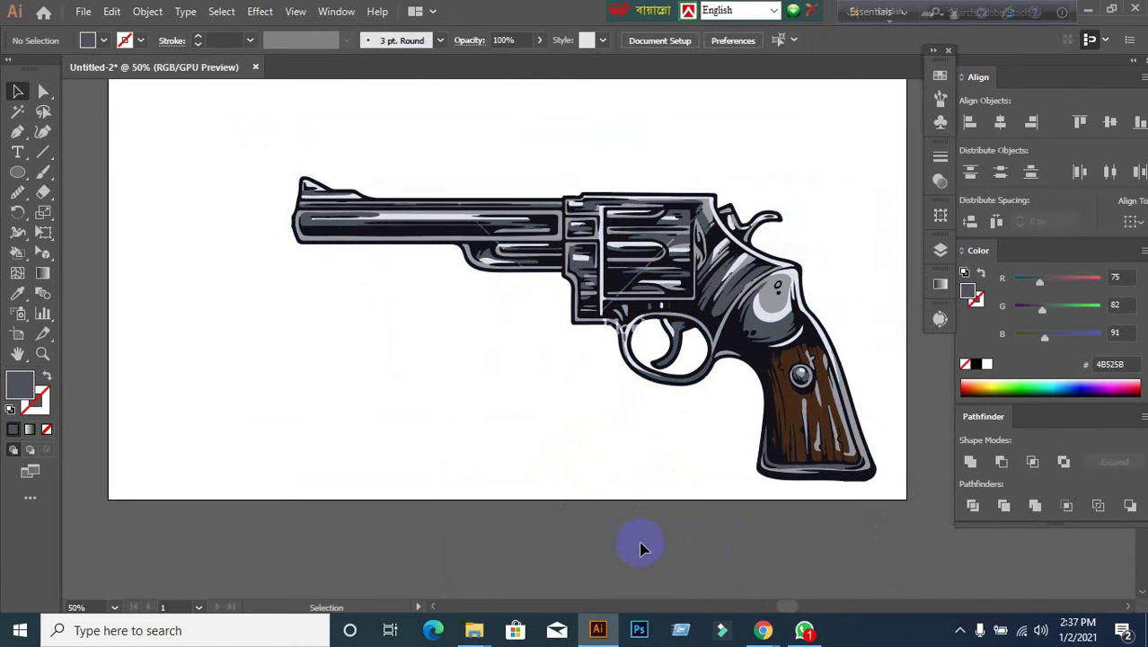
Select the whole revolver as one group and shift it horizontally toward the artboard's left edge.
{"action": "left_click", "coordinate": [654, 282]}
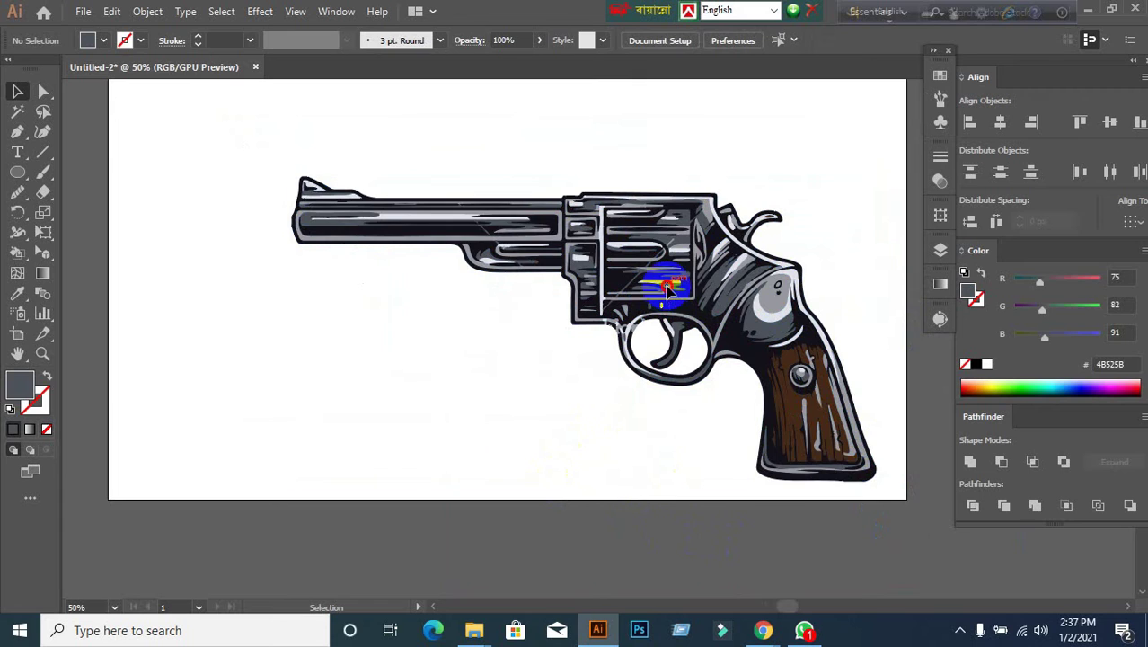
{"action": "left_click", "coordinate": [399, 411]}
{"action": "left_click_drag", "start_coordinate": [229, 151], "coordinate": [622, 483]}
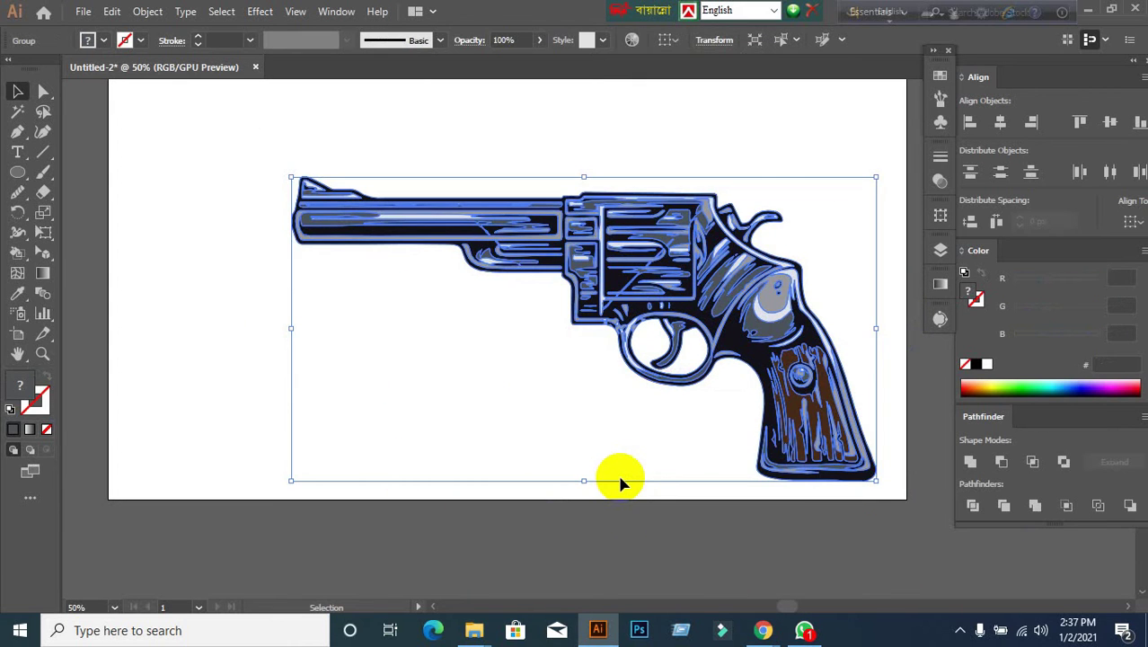
{"action": "left_click", "coordinate": [589, 553]}
{"action": "left_click", "coordinate": [653, 382]}
{"action": "left_click", "coordinate": [601, 346]}
{"action": "left_click_drag", "start_coordinate": [618, 310], "coordinate": [467, 311]}
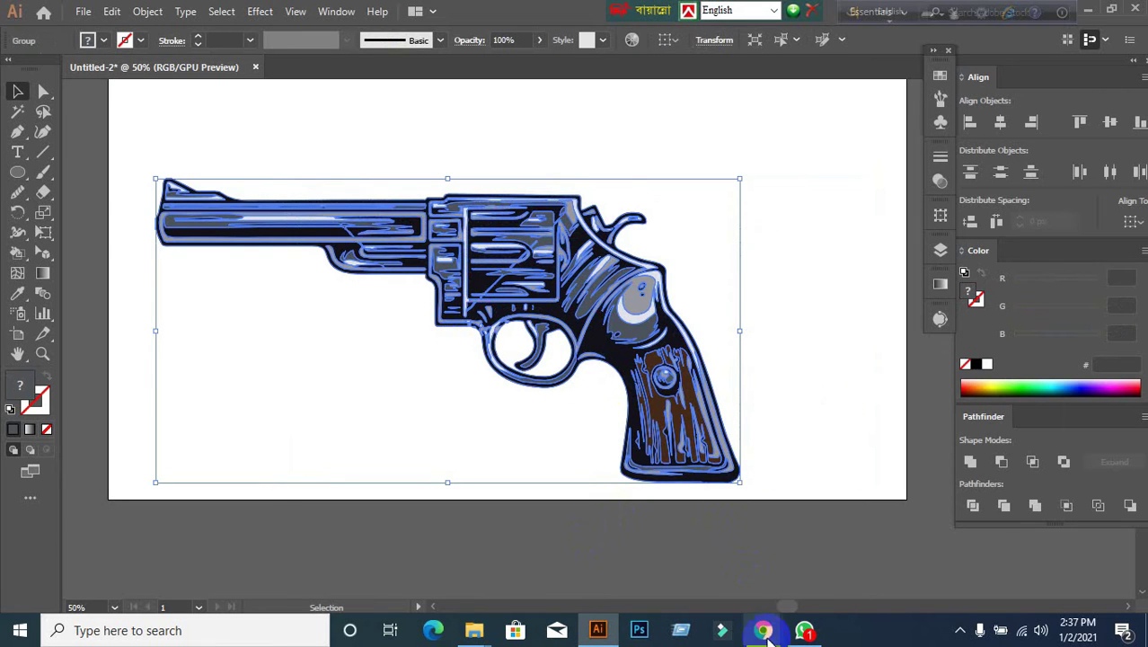
Switch to the gun vector image search in Chrome, close the revolver preview and browse the results back to the beginning.
{"action": "mouse_move", "coordinate": [763, 630]}
{"action": "left_click", "coordinate": [660, 552]}
{"action": "left_click", "coordinate": [325, 16]}
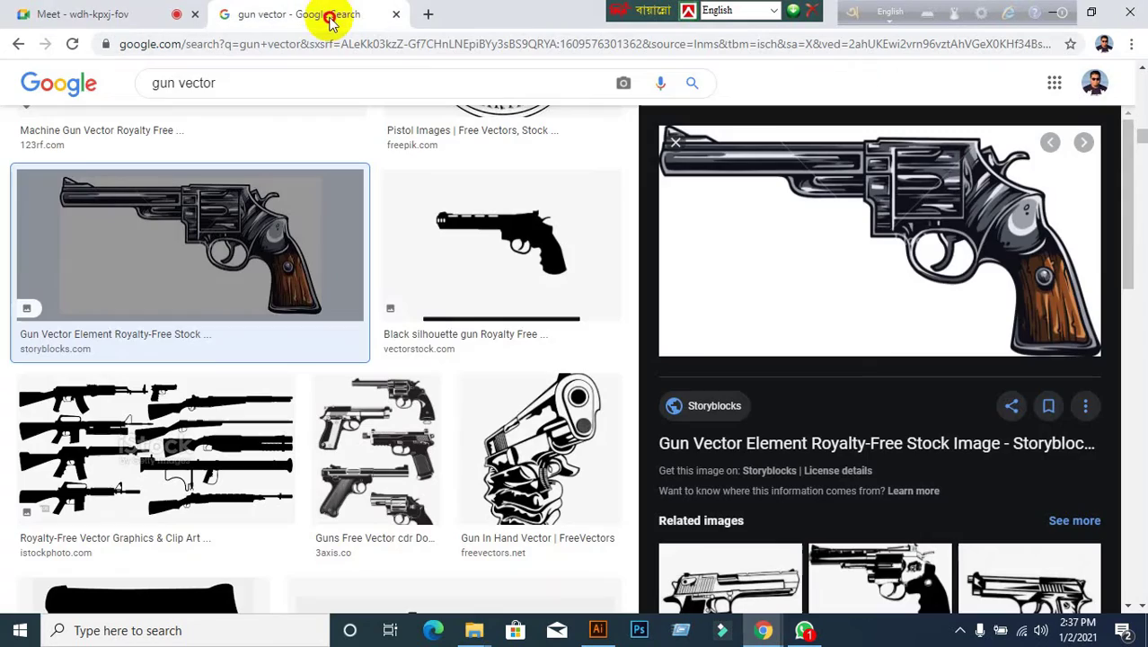
{"action": "left_click", "coordinate": [676, 142]}
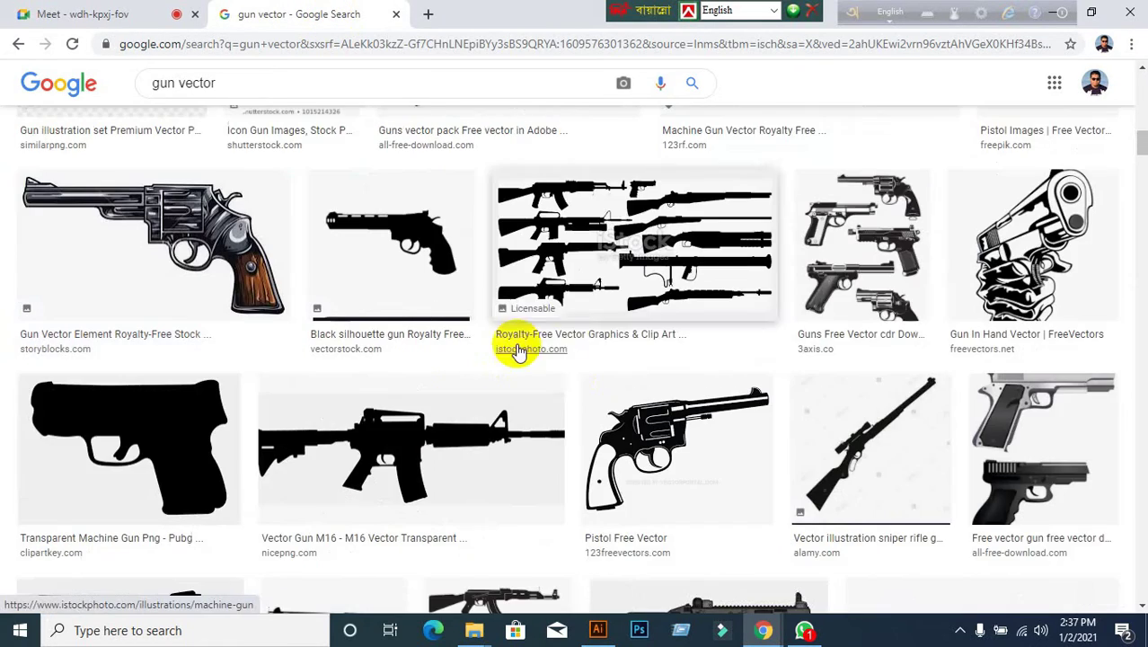
{"action": "scroll", "coordinate": [569, 384], "scroll_direction": "up", "scroll_amount": 2}
{"action": "scroll", "coordinate": [569, 385], "scroll_direction": "up", "scroll_amount": 10}
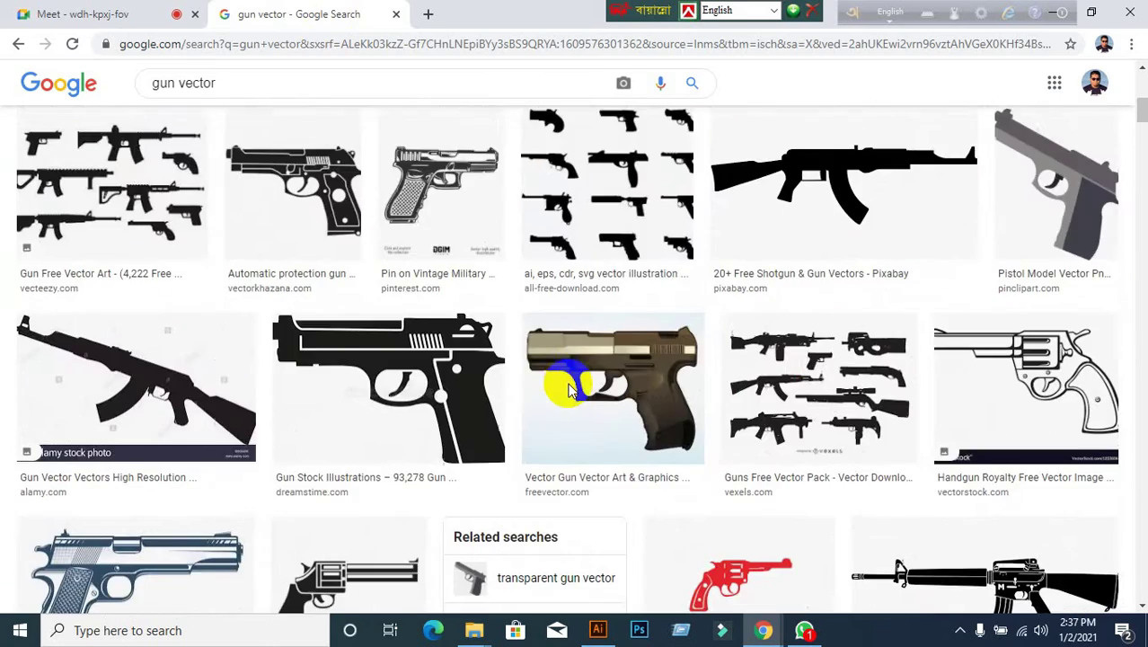
{"action": "scroll", "coordinate": [569, 389], "scroll_direction": "up", "scroll_amount": 3}
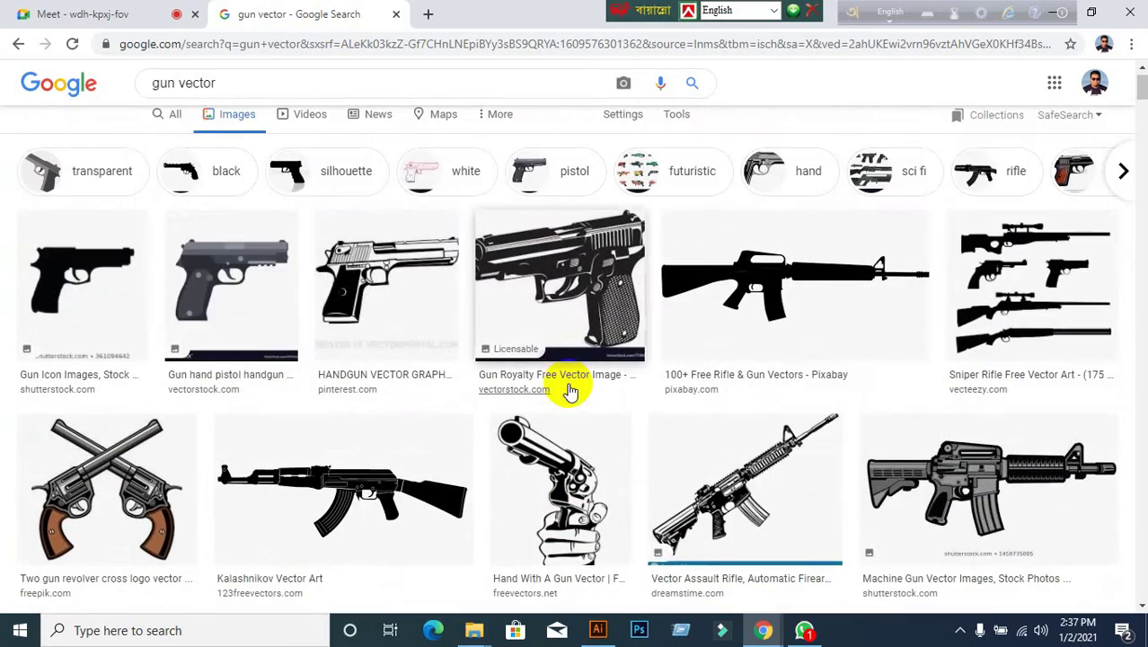
Browse further down the gun vector image results for more weapon artwork.
{"action": "scroll", "coordinate": [568, 388], "scroll_direction": "down", "scroll_amount": 10}
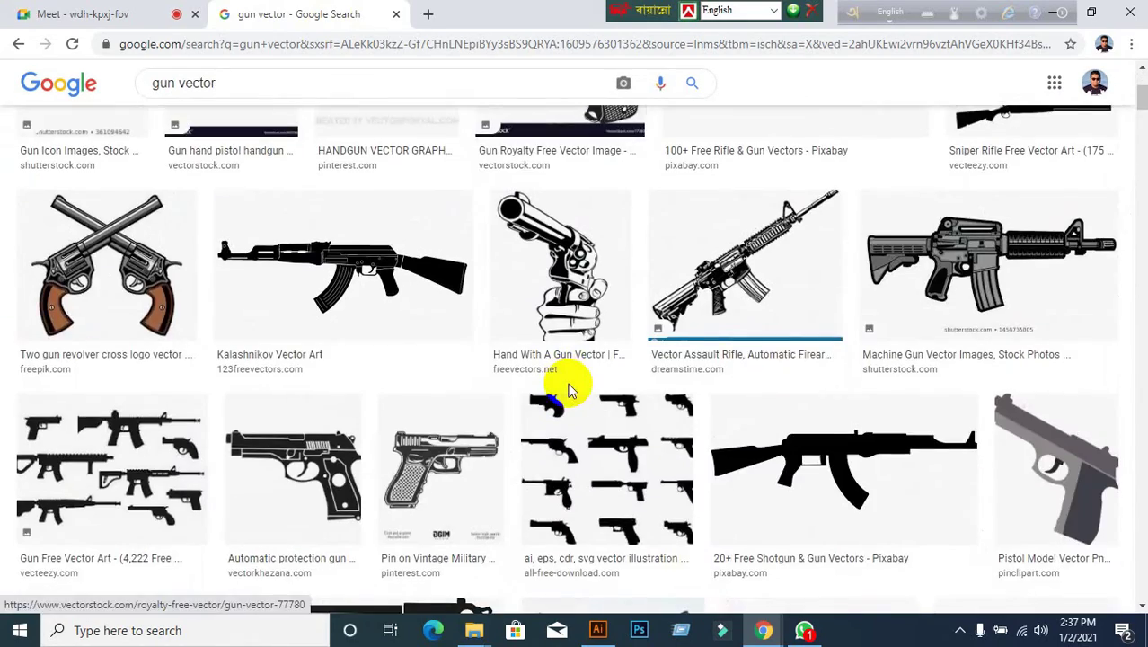
{"action": "scroll", "coordinate": [569, 388], "scroll_direction": "down", "scroll_amount": 10}
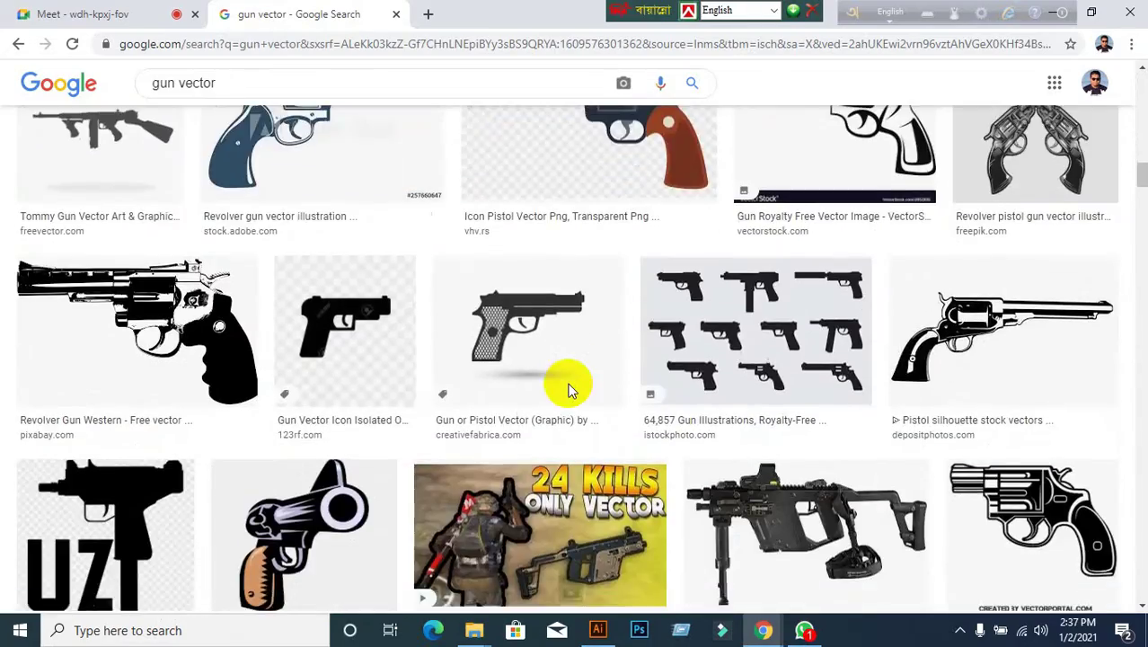
{"action": "scroll", "coordinate": [568, 388], "scroll_direction": "down", "scroll_amount": 8}
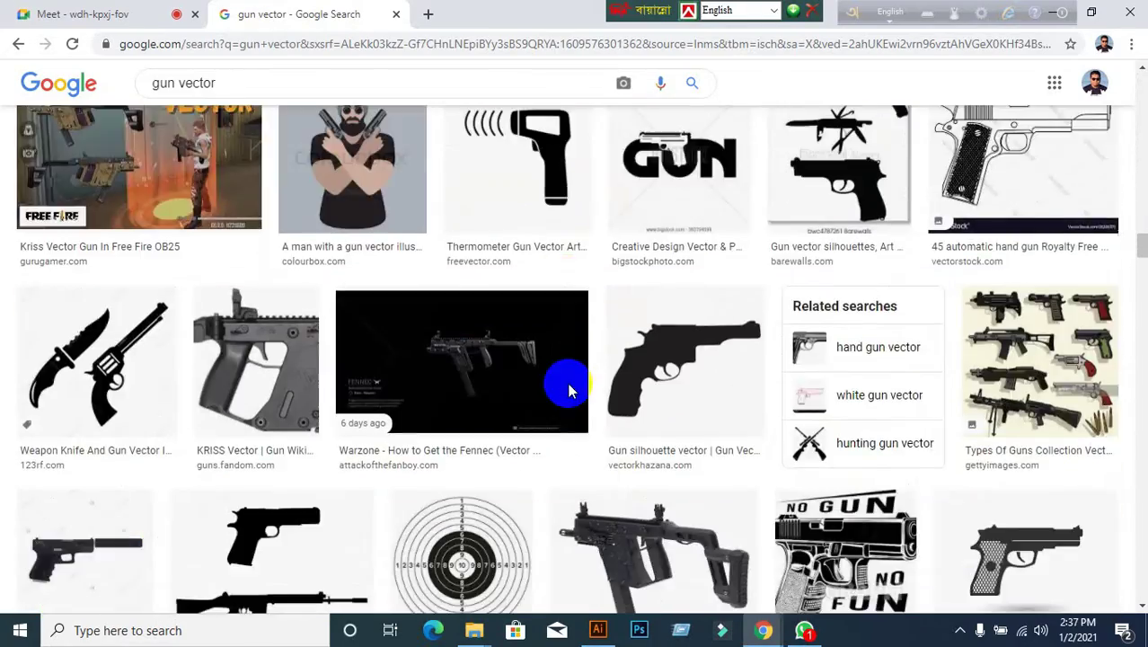
{"action": "scroll", "coordinate": [414, 492], "scroll_direction": "down", "scroll_amount": 3}
{"action": "scroll", "coordinate": [405, 485], "scroll_direction": "down", "scroll_amount": 4}
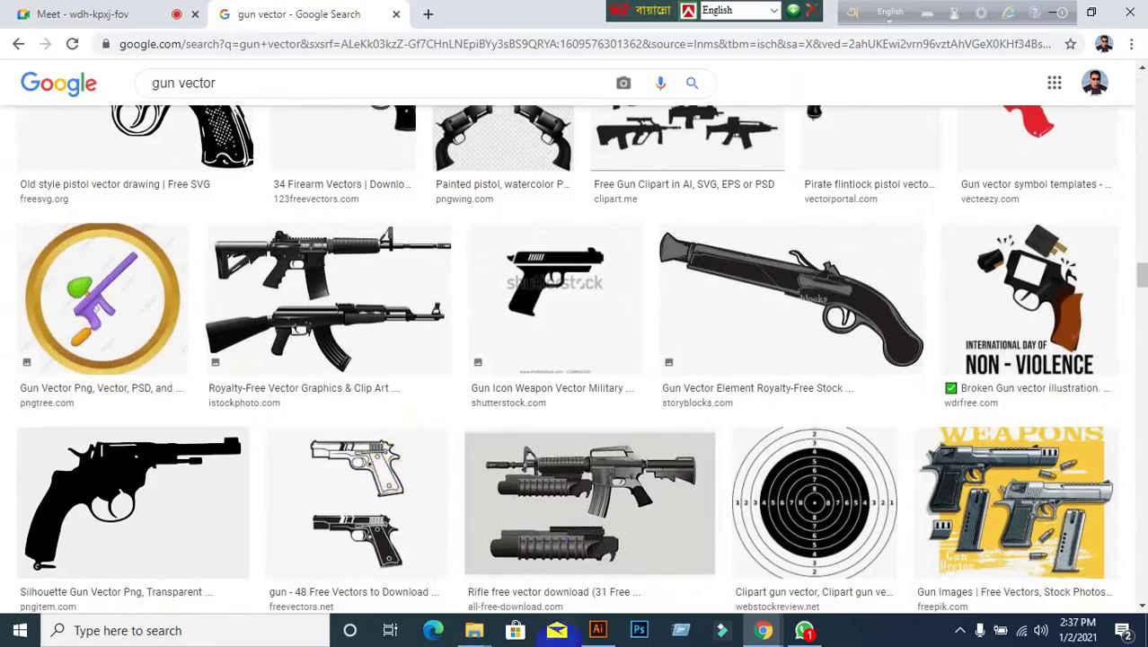
Switch to Illustrator and delete the revolver group from the artboard.
{"action": "left_click", "coordinate": [594, 632]}
{"action": "left_click", "coordinate": [469, 505]}
{"action": "left_click", "coordinate": [498, 323]}
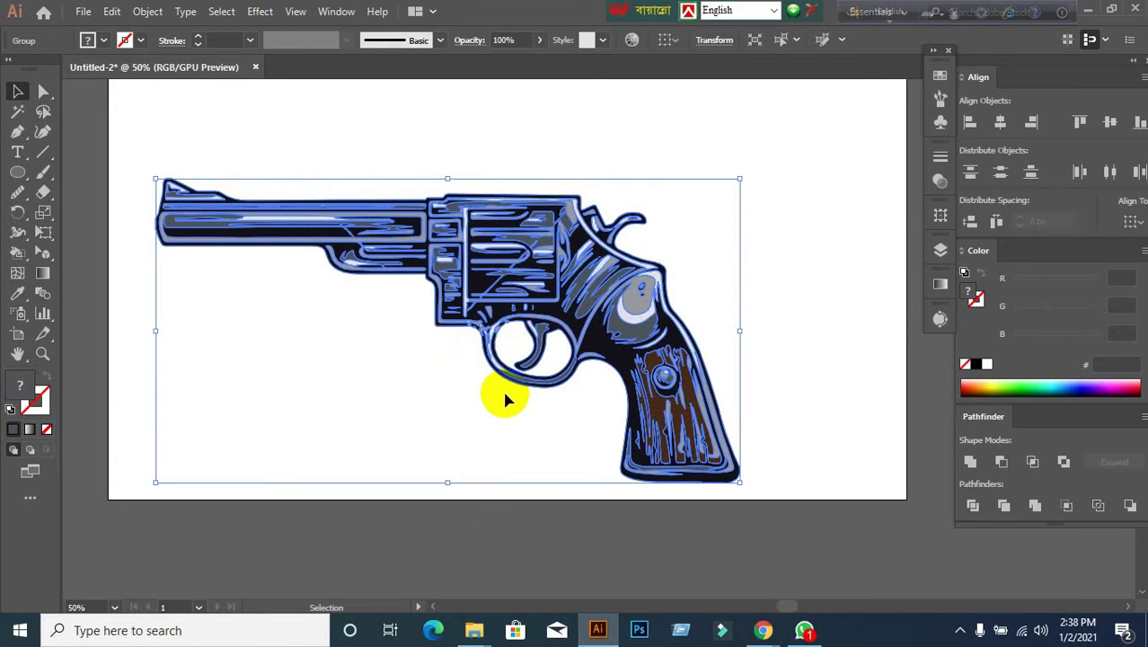
{"action": "key", "text": "Delete"}
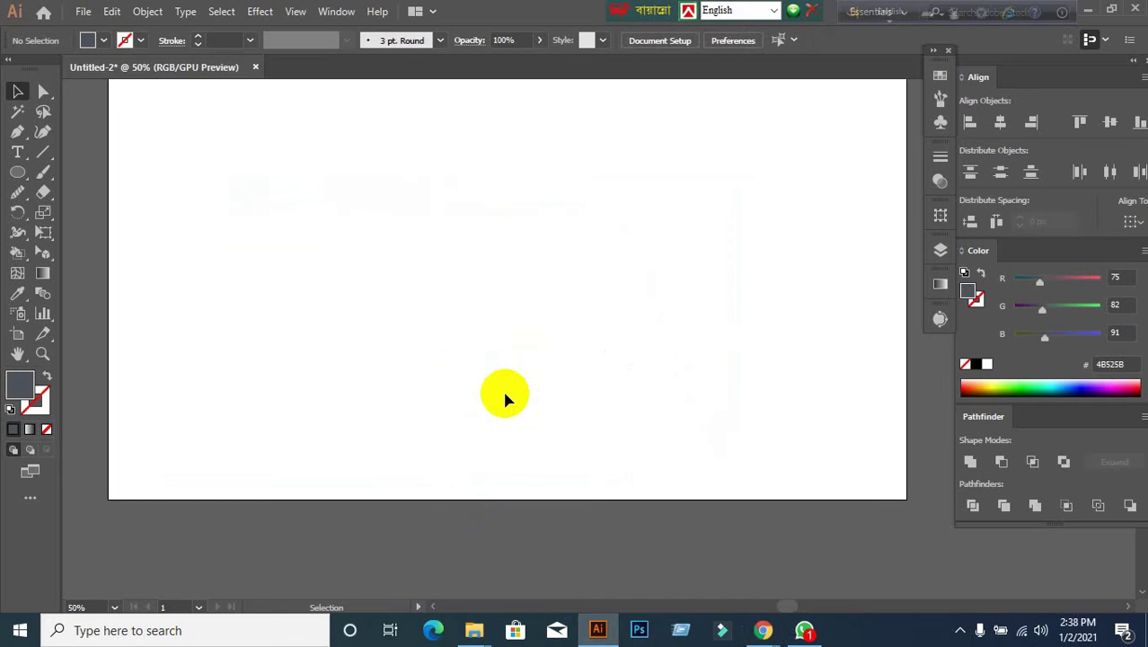
Draw a large dark grey circle without a stroke in the middle of the artboard.
{"action": "left_click", "coordinate": [15, 197]}
{"action": "left_click_drag", "start_coordinate": [15, 199], "coordinate": [111, 253]}
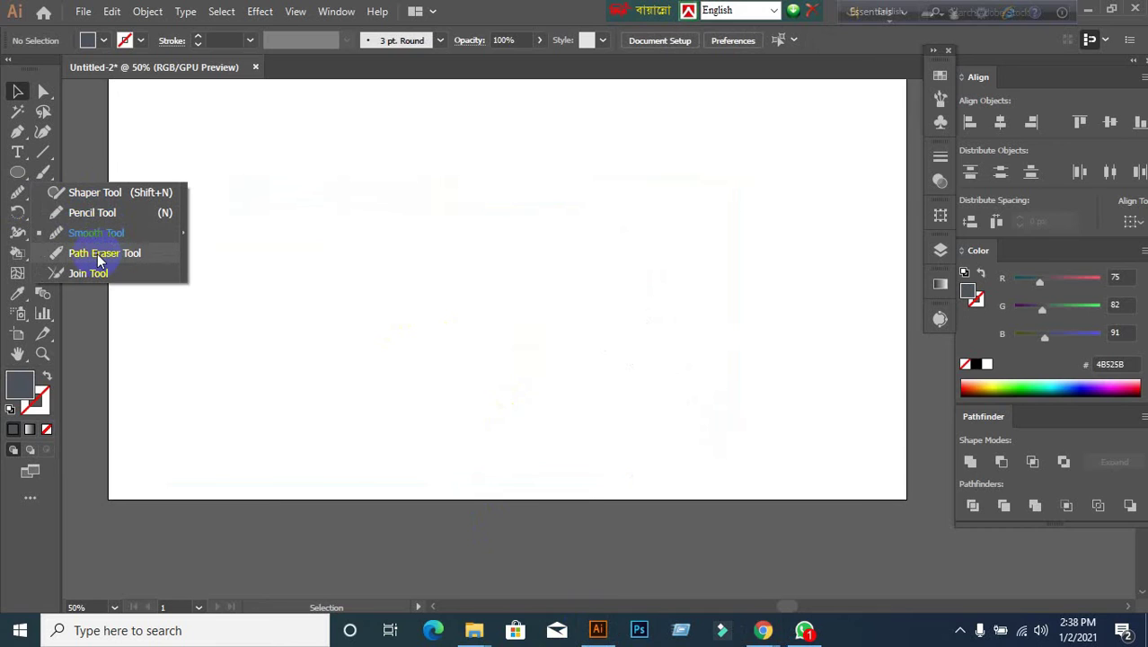
{"action": "mouse_move", "coordinate": [98, 259]}
{"action": "left_mouse_down"}
{"action": "mouse_move", "coordinate": [51, 225]}
{"action": "mouse_move", "coordinate": [16, 170]}
{"action": "left_mouse_up"}
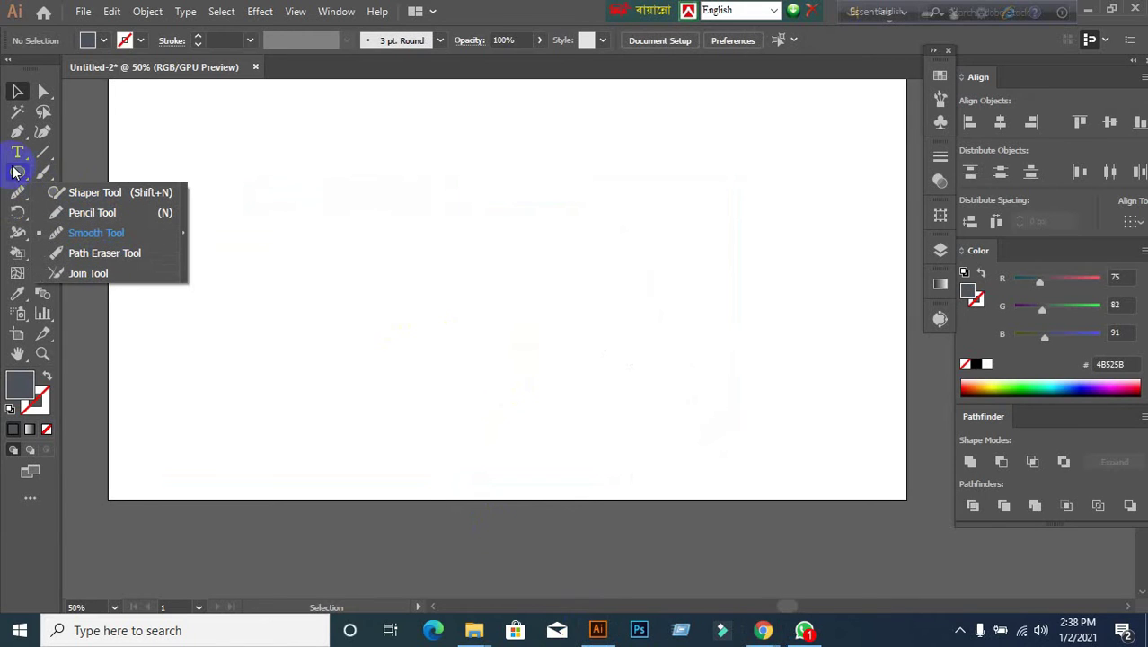
{"action": "left_click", "coordinate": [15, 170]}
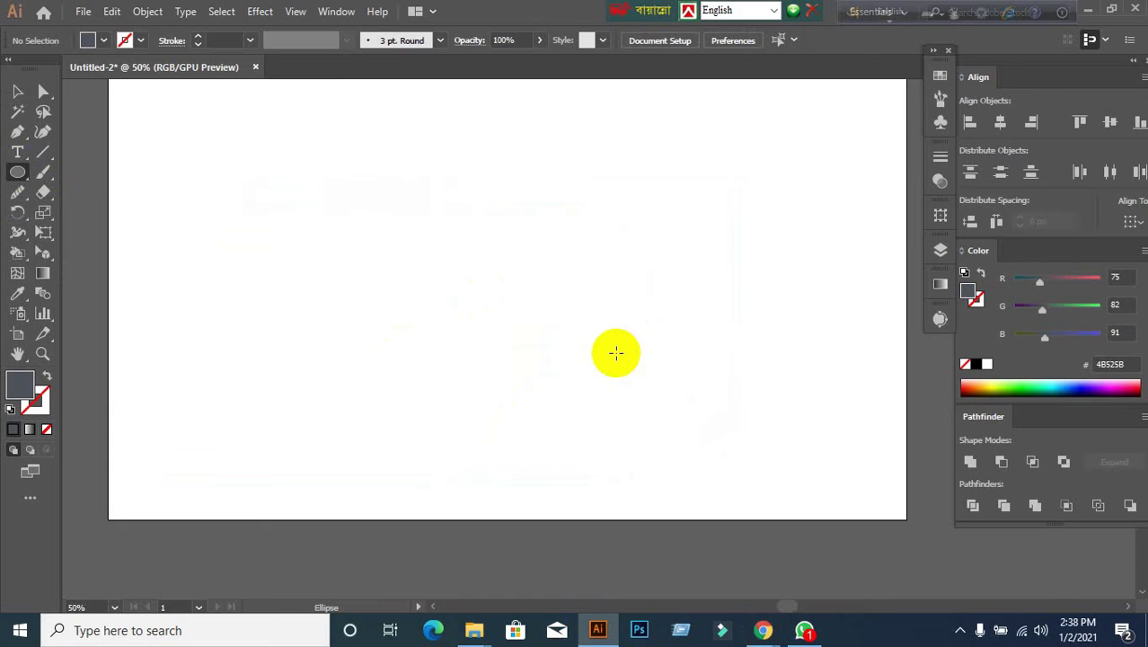
{"action": "left_click_drag", "start_coordinate": [303, 165], "coordinate": [670, 532]}
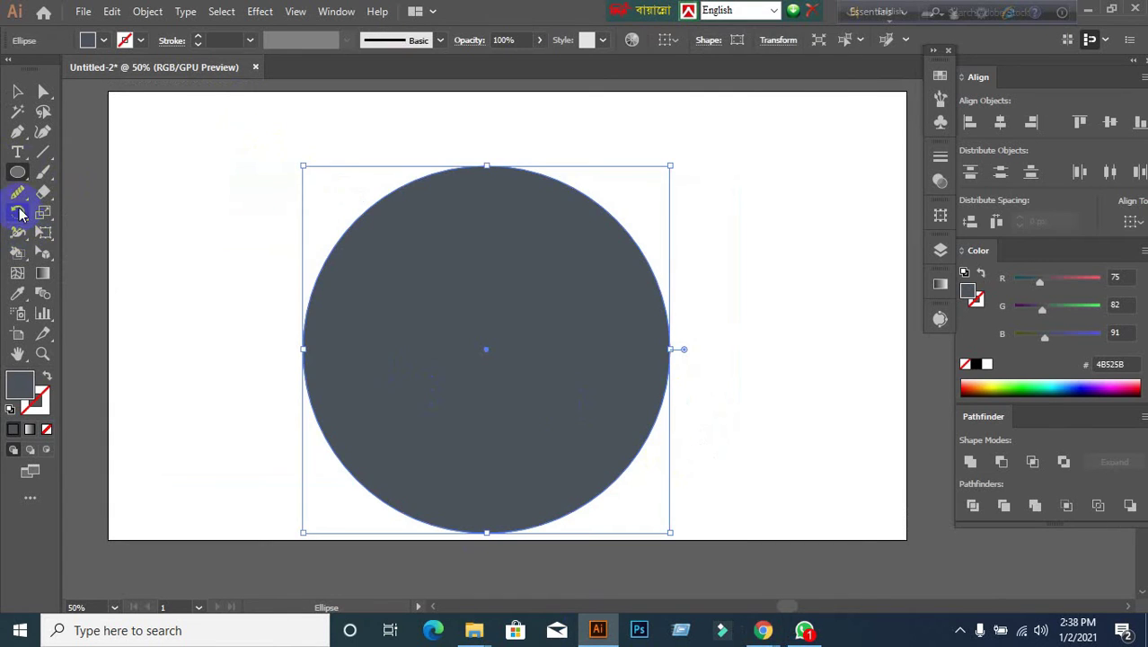
Erase several segments of the circle's outline along its right side and top with the Path Eraser tool.
{"action": "left_click", "coordinate": [18, 191]}
{"action": "left_click", "coordinate": [101, 255]}
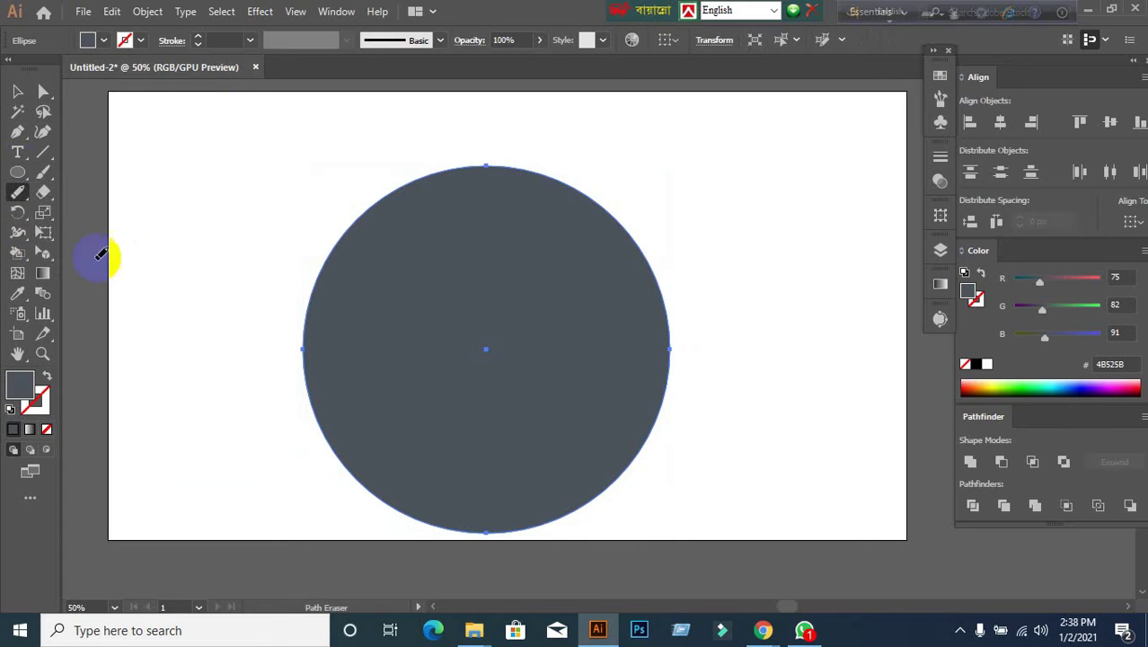
{"action": "left_click_drag", "start_coordinate": [587, 188], "coordinate": [661, 171]}
{"action": "mouse_move", "coordinate": [682, 239]}
{"action": "left_mouse_down"}
{"action": "mouse_move", "coordinate": [652, 264]}
{"action": "mouse_move", "coordinate": [709, 227]}
{"action": "left_mouse_up"}
{"action": "left_click_drag", "start_coordinate": [654, 270], "coordinate": [661, 302]}
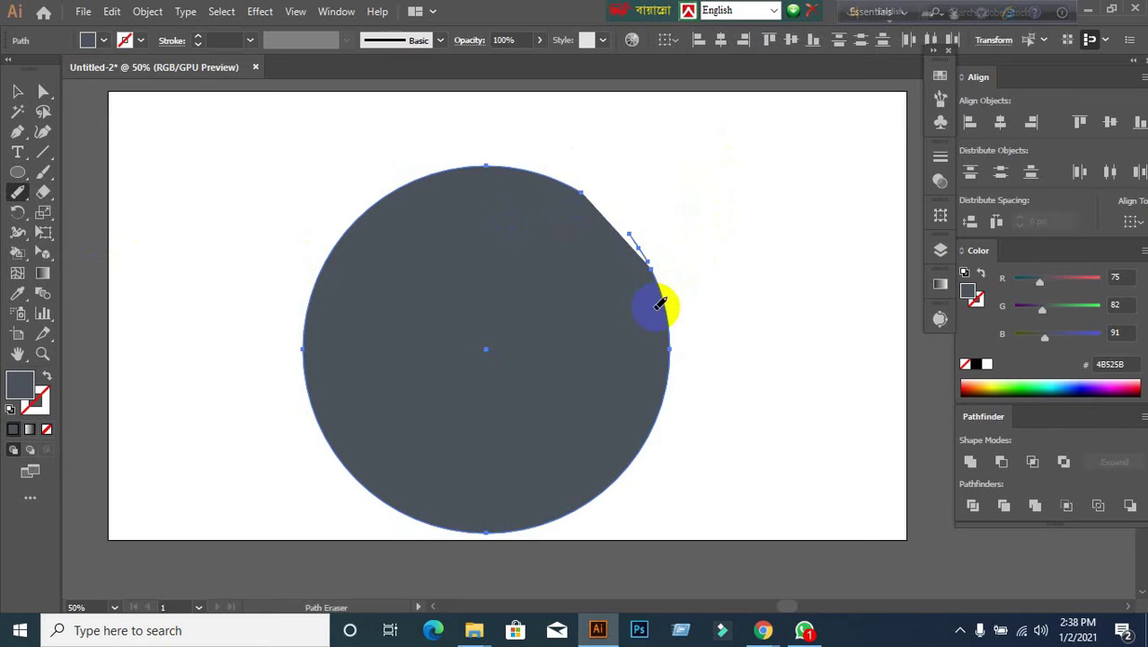
{"action": "mouse_move", "coordinate": [672, 355]}
{"action": "left_mouse_down"}
{"action": "mouse_move", "coordinate": [667, 392]}
{"action": "mouse_move", "coordinate": [648, 346]}
{"action": "left_mouse_up"}
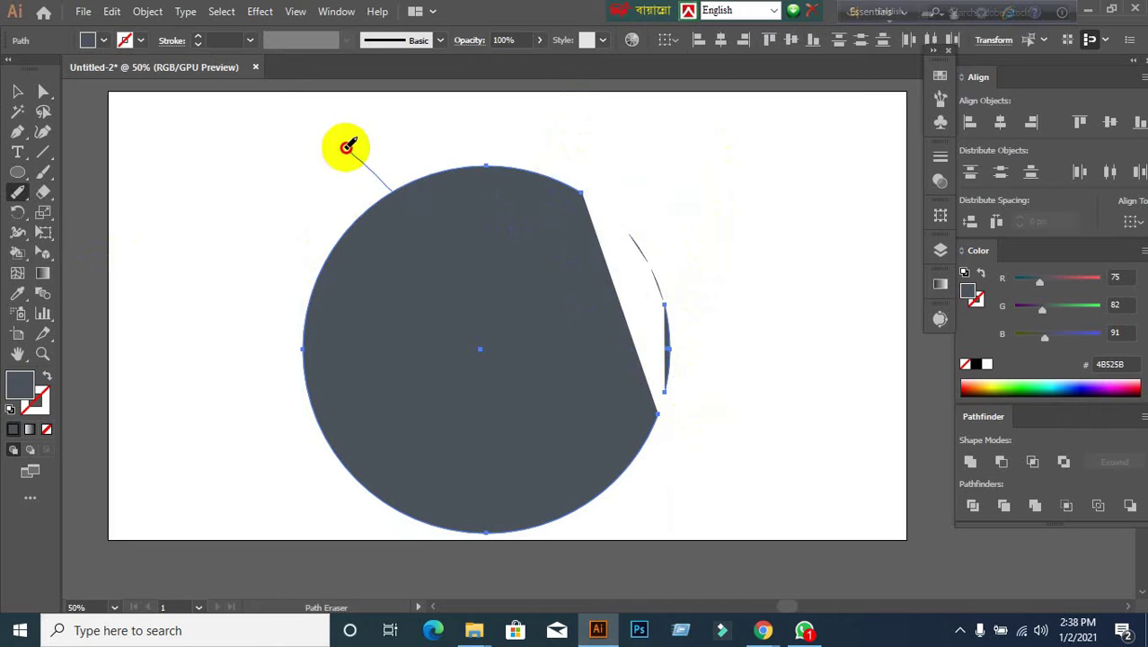
{"action": "left_click_drag", "start_coordinate": [394, 190], "coordinate": [410, 205]}
{"action": "left_click_drag", "start_coordinate": [474, 166], "coordinate": [575, 163]}
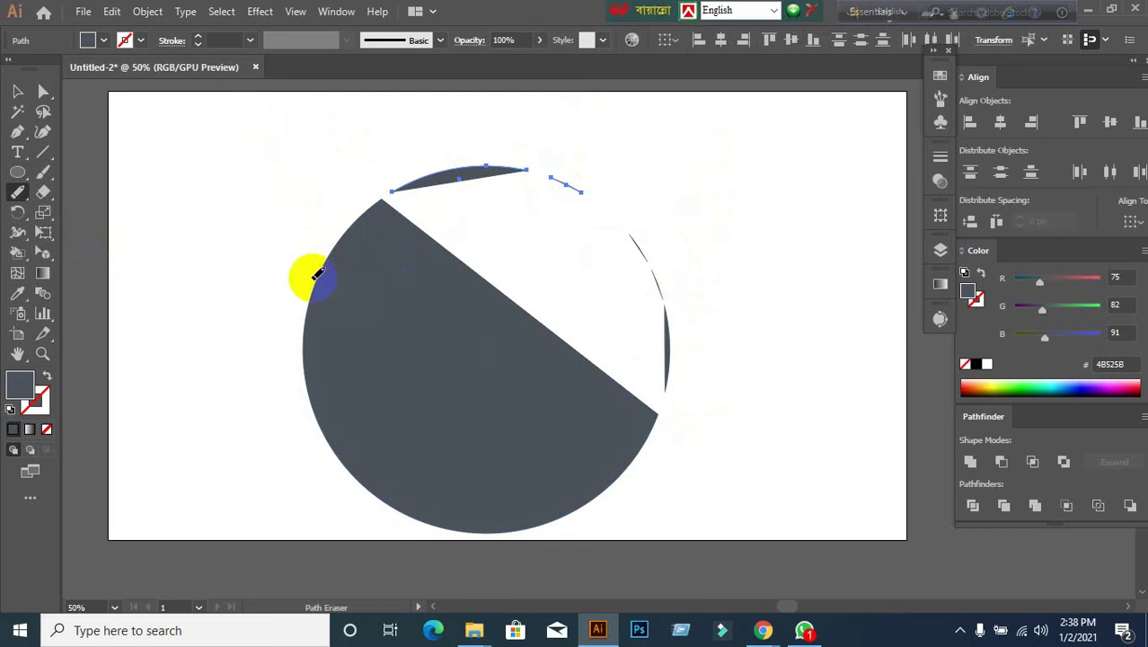
Select all remaining pieces of the circle and delete them.
{"action": "left_click", "coordinate": [22, 81]}
{"action": "left_click_drag", "start_coordinate": [222, 153], "coordinate": [705, 498]}
{"action": "key", "text": "Delete"}
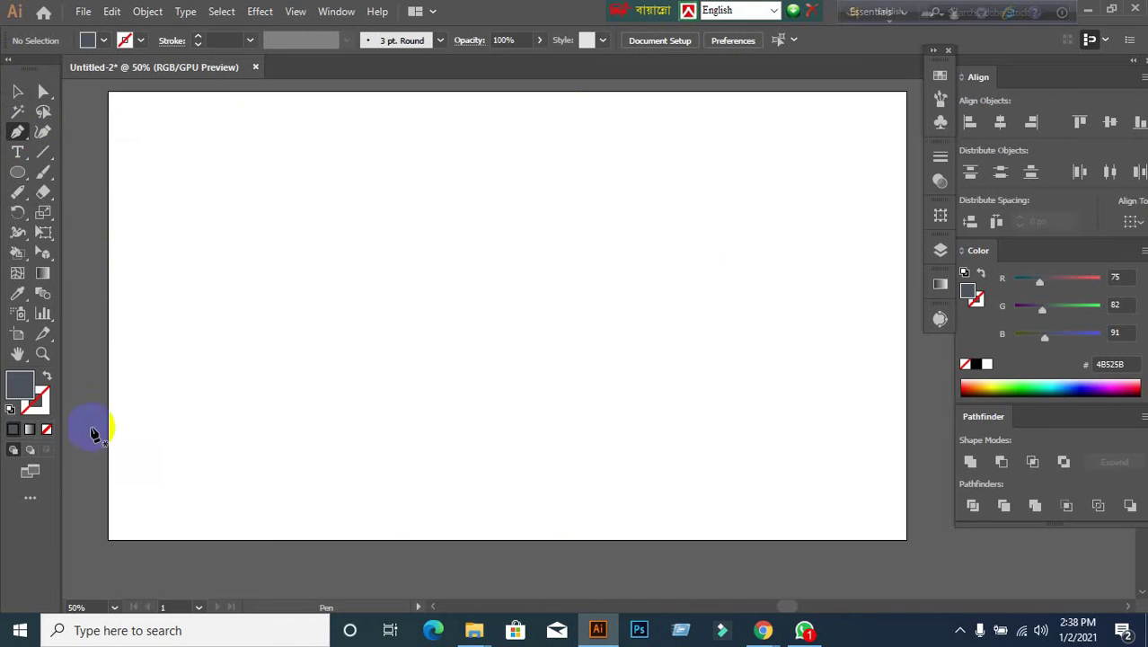
Swap fill and stroke, and draw an open S-shaped curve across the artboard with the Pen tool.
{"action": "left_click", "coordinate": [47, 378]}
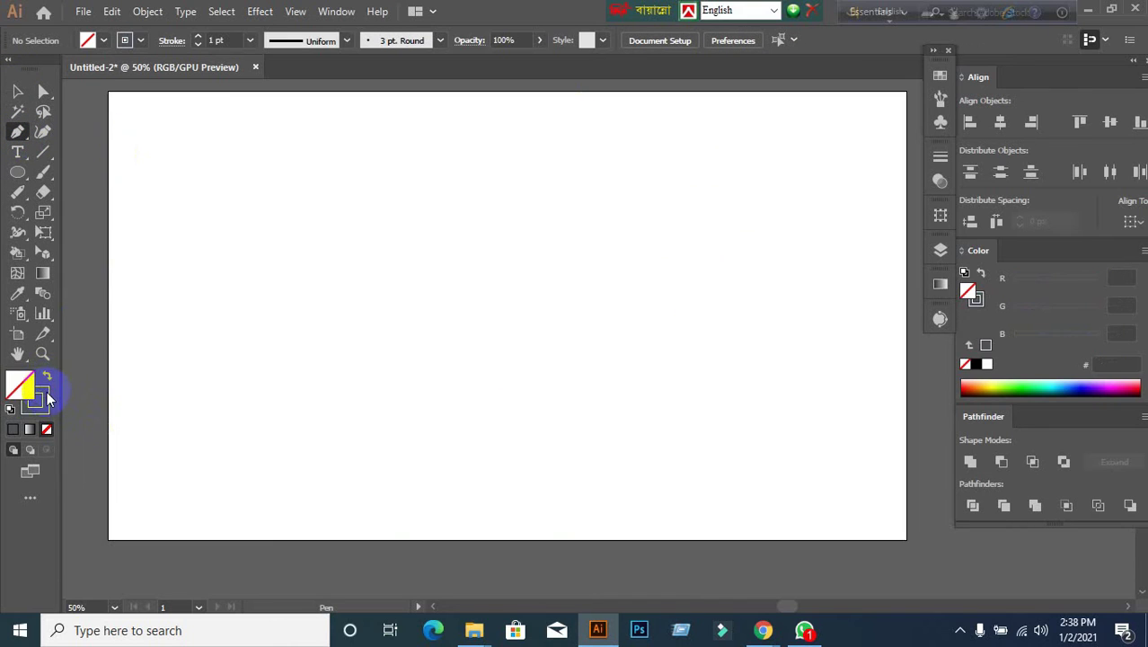
{"action": "left_click", "coordinate": [45, 403]}
{"action": "left_click", "coordinate": [223, 410]}
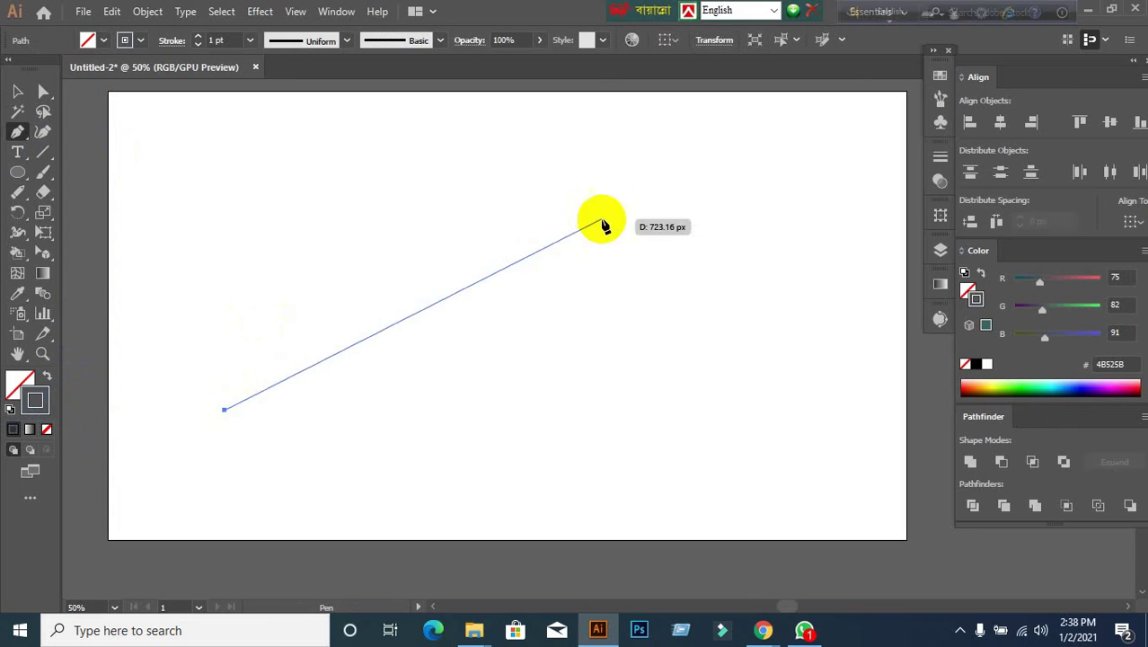
{"action": "left_click_drag", "start_coordinate": [445, 283], "coordinate": [634, 397]}
{"action": "left_click_drag", "start_coordinate": [742, 355], "coordinate": [864, 245]}
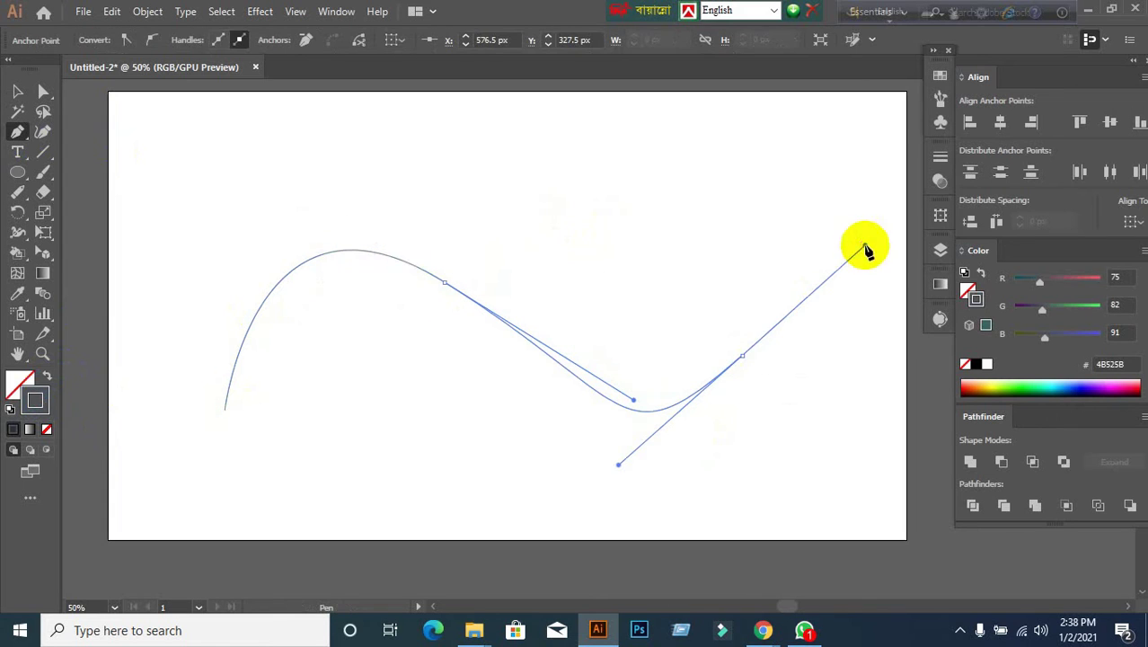
{"action": "left_click", "coordinate": [17, 91]}
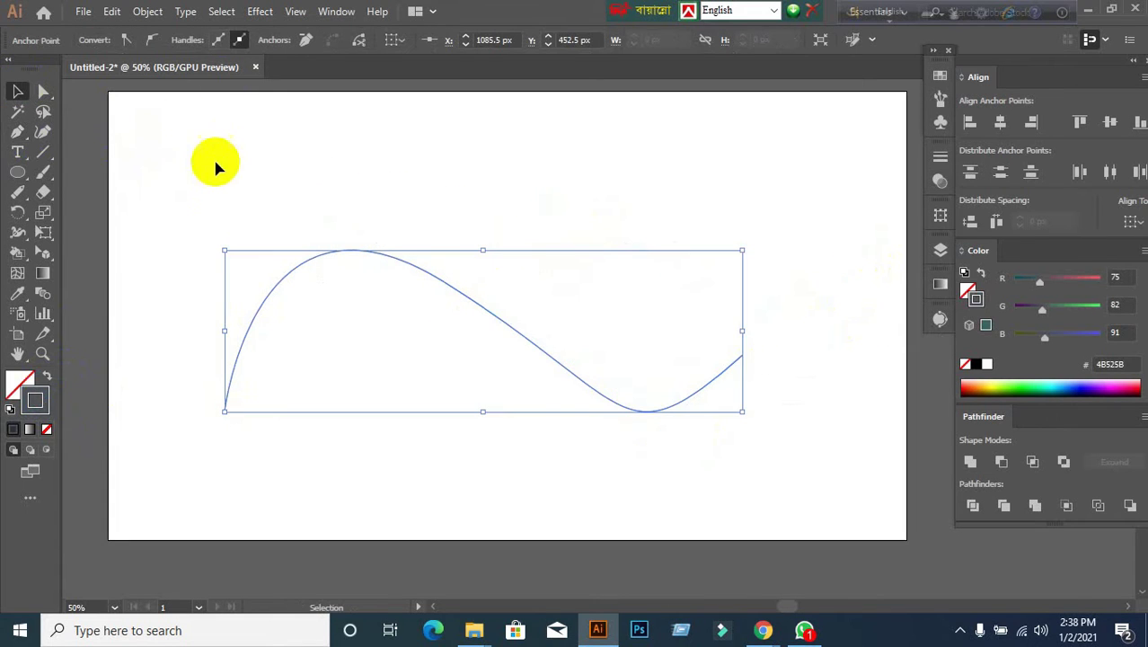
Set the curve's stroke weight to 10 pt.
{"action": "left_click", "coordinate": [210, 179]}
{"action": "left_click", "coordinate": [303, 269]}
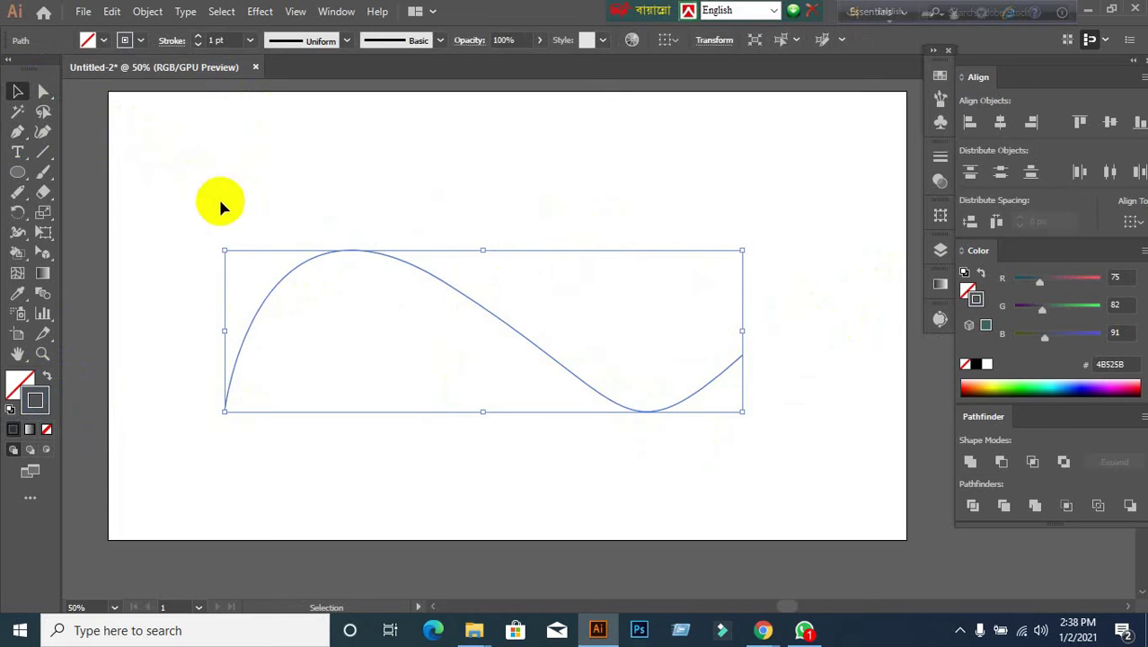
{"action": "key", "text": "Up"}
{"action": "key", "text": "Up"}
{"action": "key", "text": "Up"}
{"action": "key", "text": "Up"}
{"action": "key", "text": "Up"}
{"action": "key", "text": "Up"}
{"action": "key", "text": "Up"}
{"action": "key", "text": "Up"}
{"action": "key", "text": "Up"}
{"action": "key", "text": "Up"}
{"action": "key", "text": "Up"}
{"action": "key", "text": "Up"}
{"action": "key", "text": "Up"}
{"action": "key", "text": "Up"}
{"action": "key", "text": "Up"}
{"action": "key", "text": "Up"}
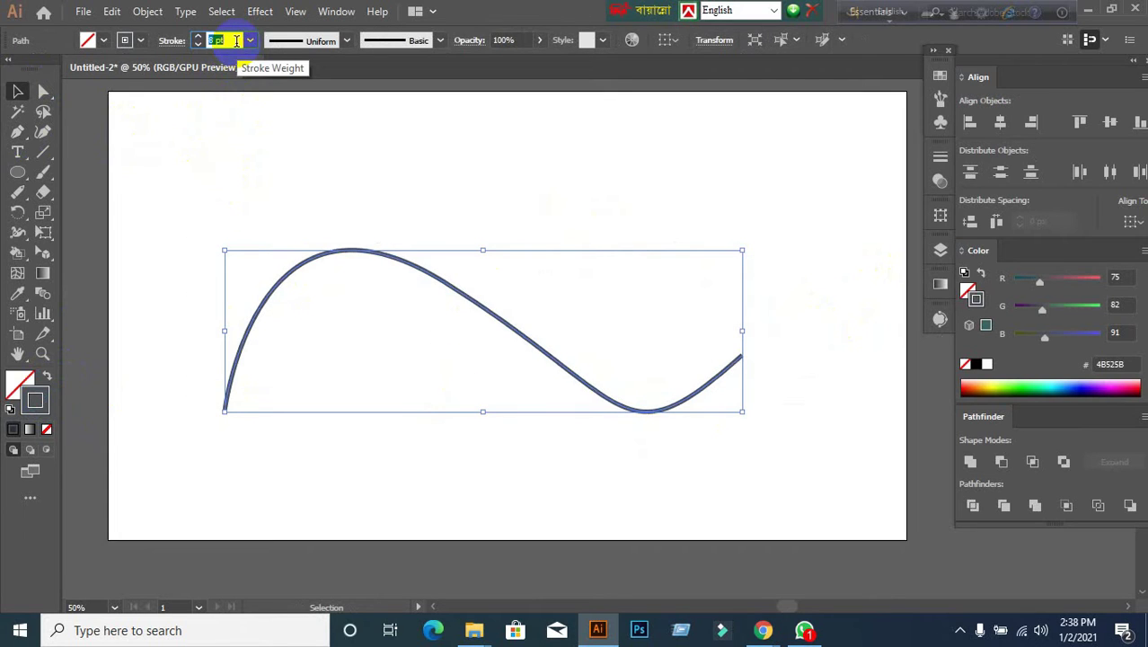
{"action": "key", "text": "Down"}
{"action": "key", "text": "Down"}
{"action": "key", "text": "Down"}
{"action": "key", "text": "Down"}
{"action": "key", "text": "Down"}
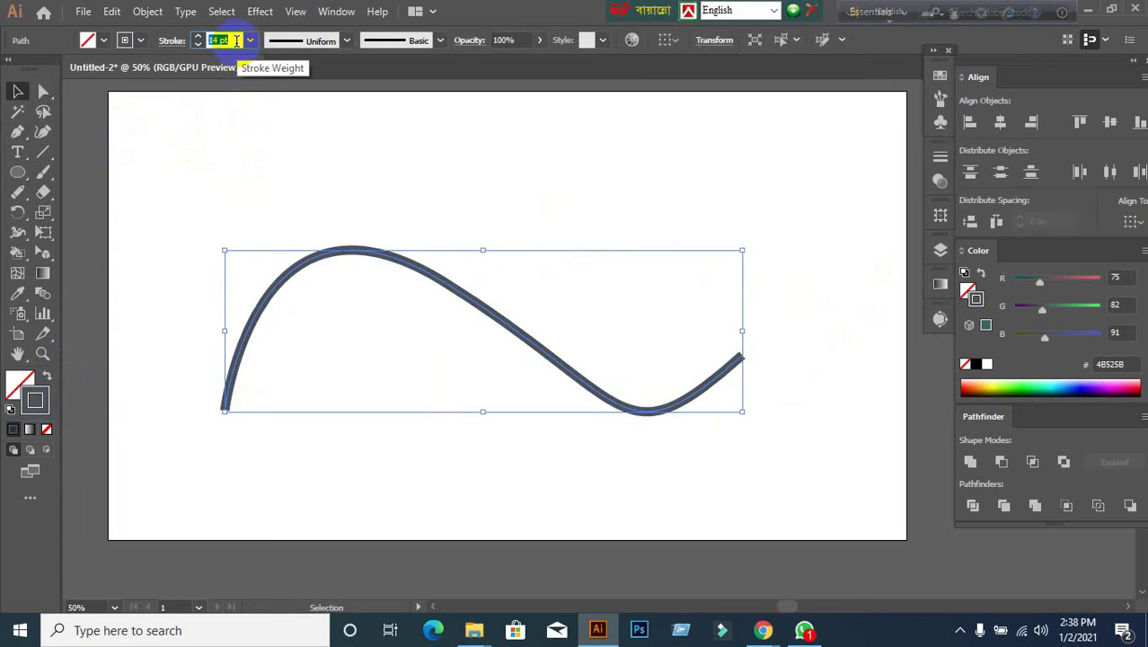
{"action": "key", "text": "Down"}
{"action": "key", "text": "Down"}
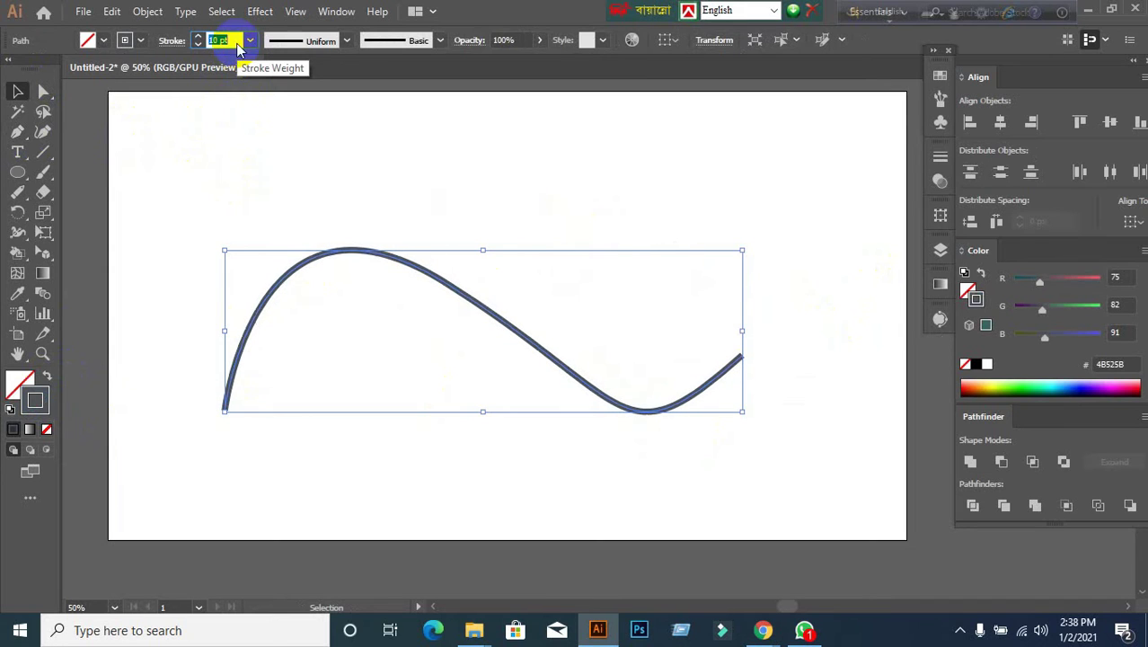
Reselect the curve and change its stroke colour to black.
{"action": "left_click", "coordinate": [275, 196]}
{"action": "left_click_drag", "start_coordinate": [275, 196], "coordinate": [504, 406]}
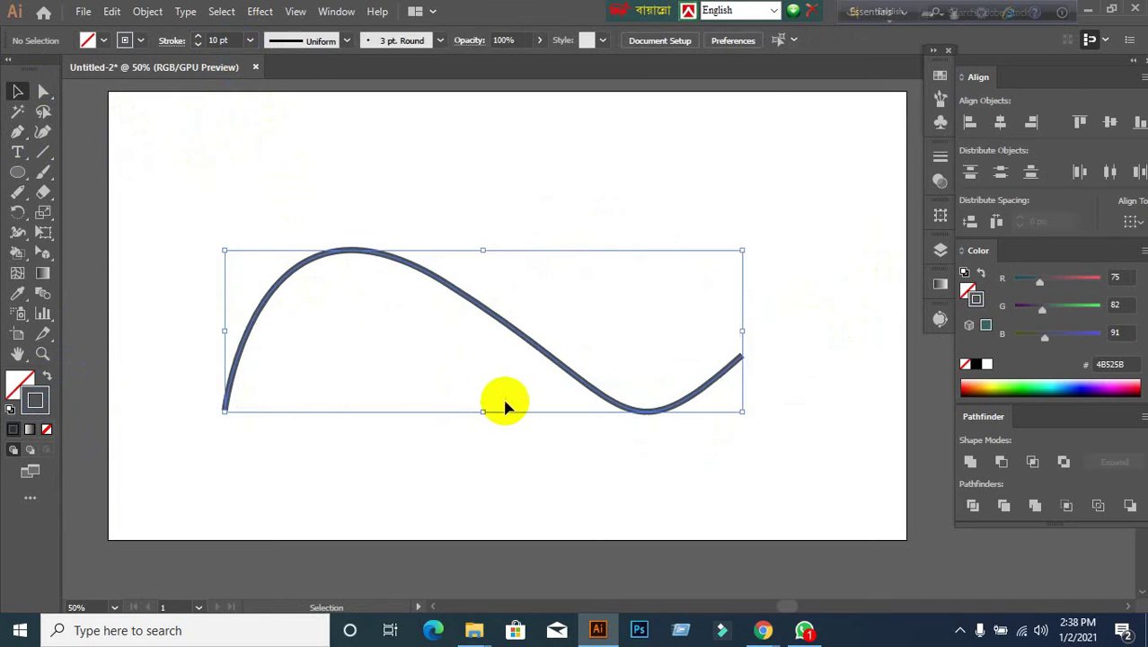
{"action": "left_click", "coordinate": [142, 42]}
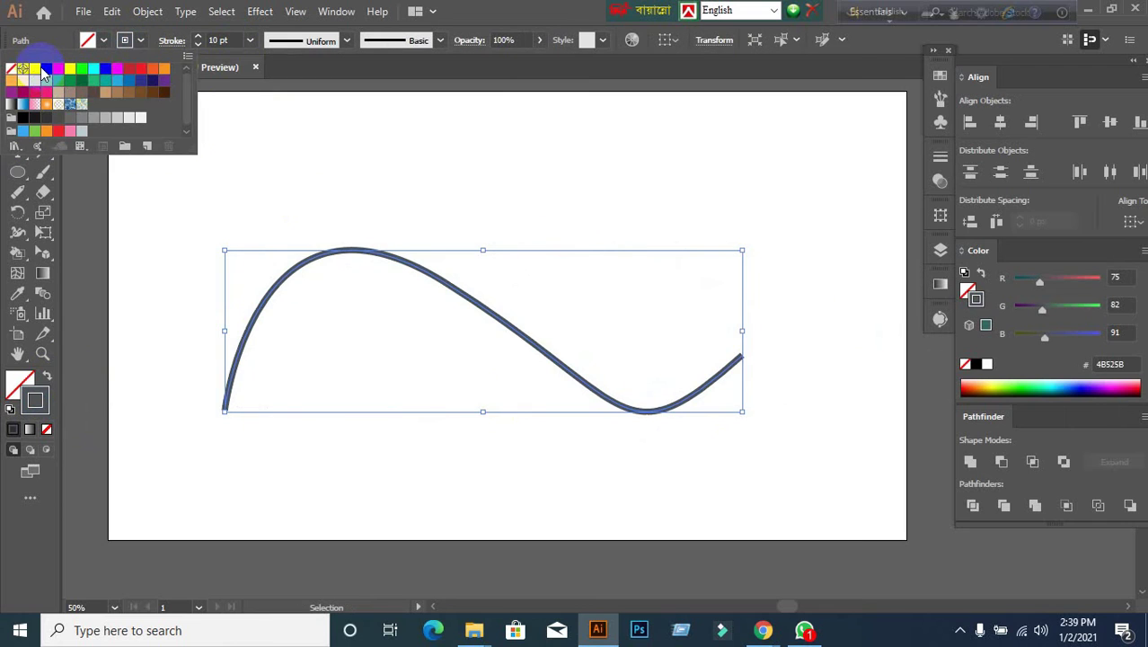
{"action": "left_click", "coordinate": [44, 71]}
{"action": "left_click_drag", "start_coordinate": [300, 171], "coordinate": [389, 291]}
Switch to Chrome and bring up the Google Meet call to check on the class.
{"action": "mouse_move", "coordinate": [759, 624]}
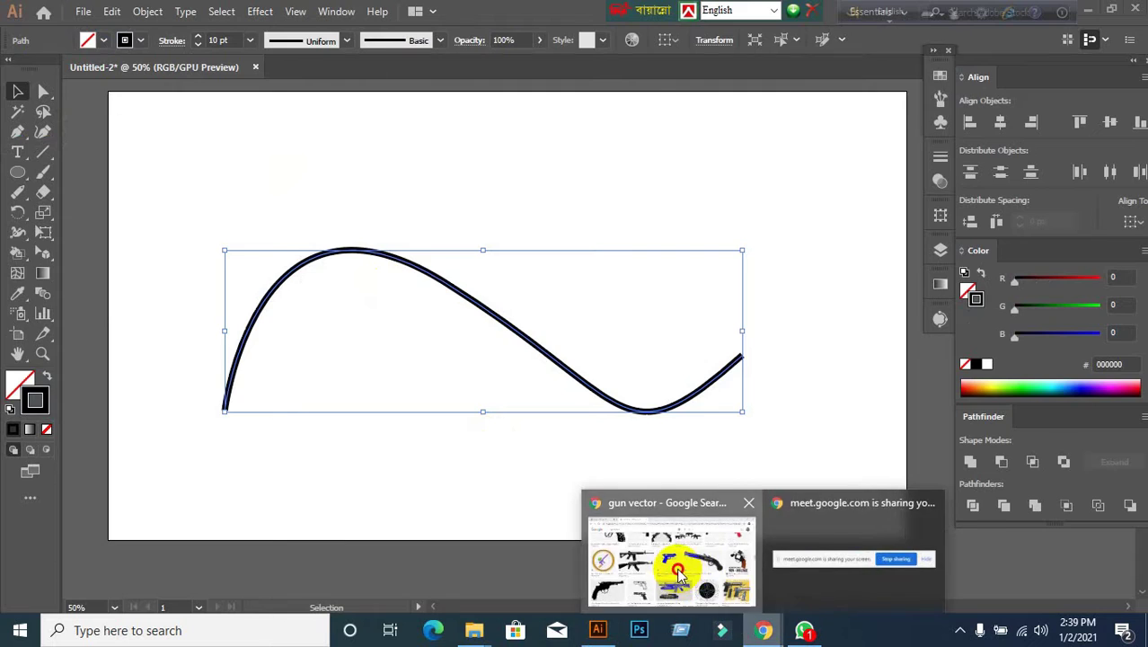
{"action": "left_click", "coordinate": [678, 574]}
{"action": "left_click", "coordinate": [129, 17]}
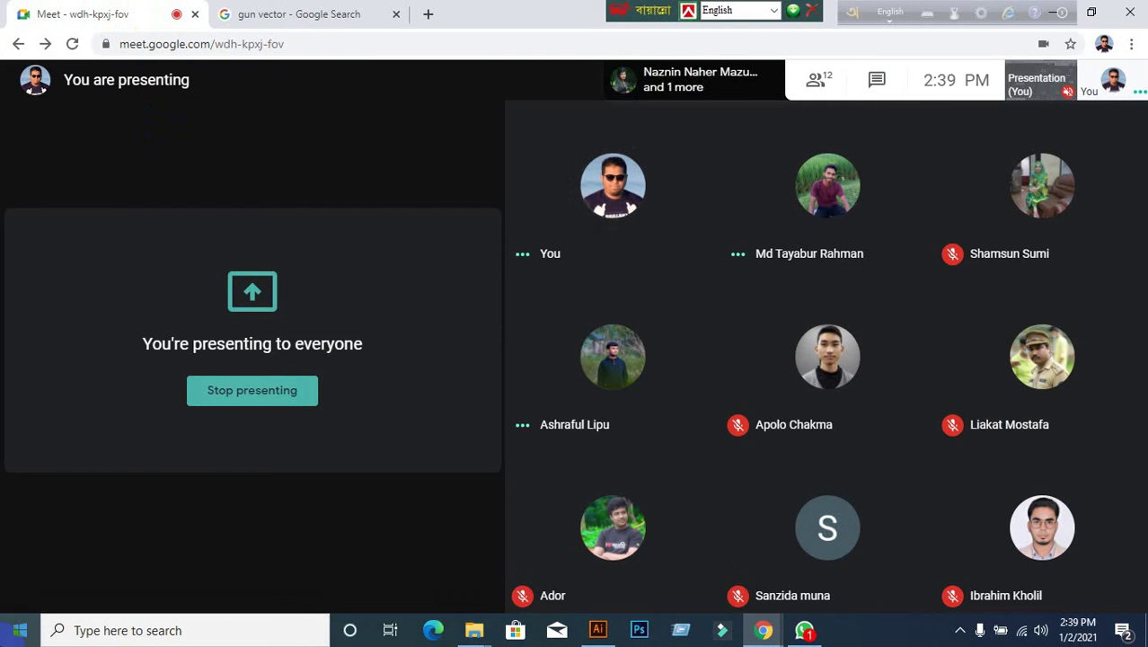
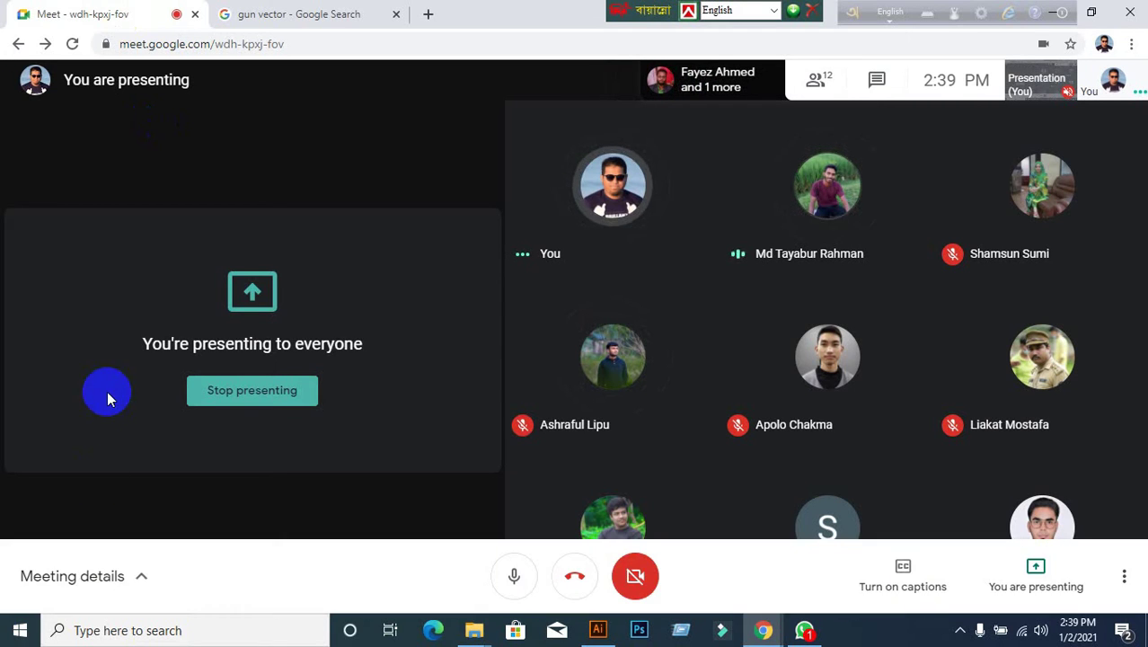
Return to Illustrator, select the black curve and move it slightly up and to the right.
{"action": "left_click", "coordinate": [597, 632]}
{"action": "left_click", "coordinate": [557, 532]}
{"action": "left_click_drag", "start_coordinate": [274, 200], "coordinate": [705, 525]}
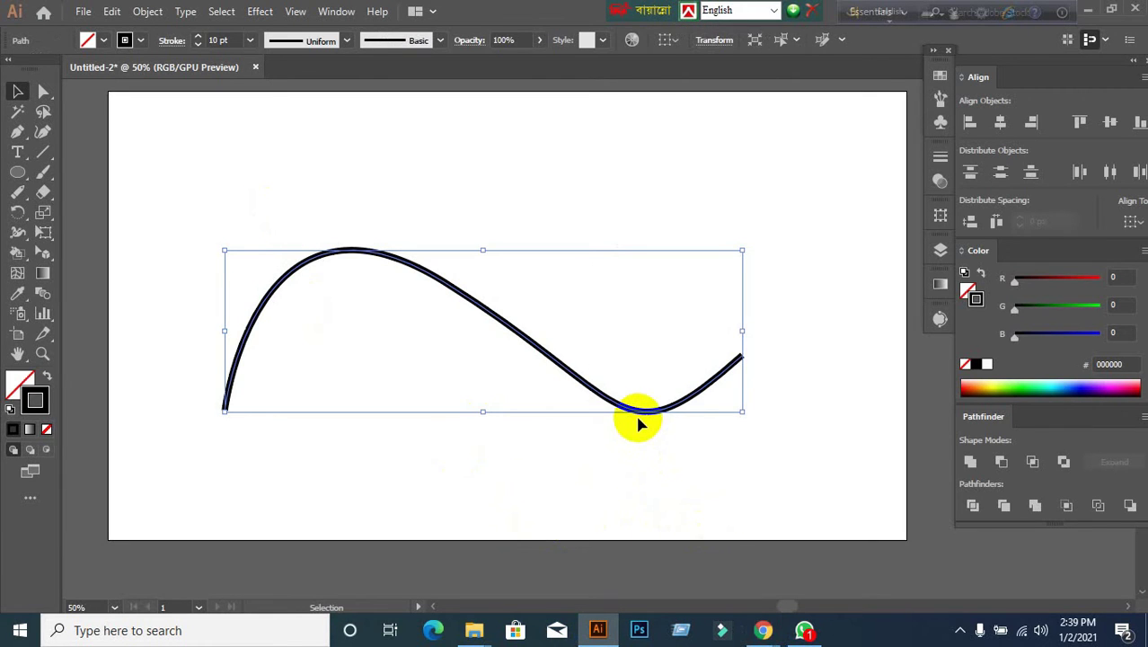
{"action": "left_click_drag", "start_coordinate": [641, 416], "coordinate": [680, 359]}
Cut three gaps into the curve's descending middle section with the Path Eraser tool.
{"action": "mouse_move", "coordinate": [19, 192]}
{"action": "left_mouse_down"}
{"action": "mouse_move", "coordinate": [128, 226]}
{"action": "mouse_move", "coordinate": [90, 251]}
{"action": "mouse_move", "coordinate": [103, 251]}
{"action": "left_mouse_up"}
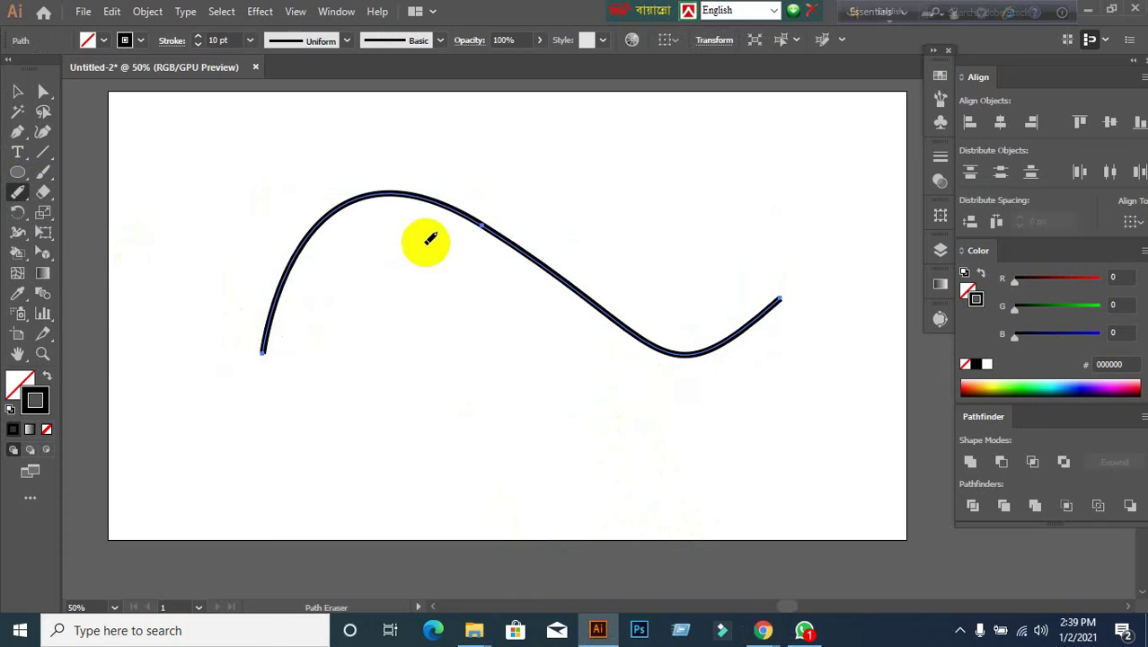
{"action": "scroll", "coordinate": [487, 241], "scroll_direction": "up", "scroll_amount": 2}
{"action": "mouse_move", "coordinate": [479, 202]}
{"action": "left_mouse_down"}
{"action": "mouse_move", "coordinate": [538, 149]}
{"action": "mouse_move", "coordinate": [479, 238]}
{"action": "left_mouse_up"}
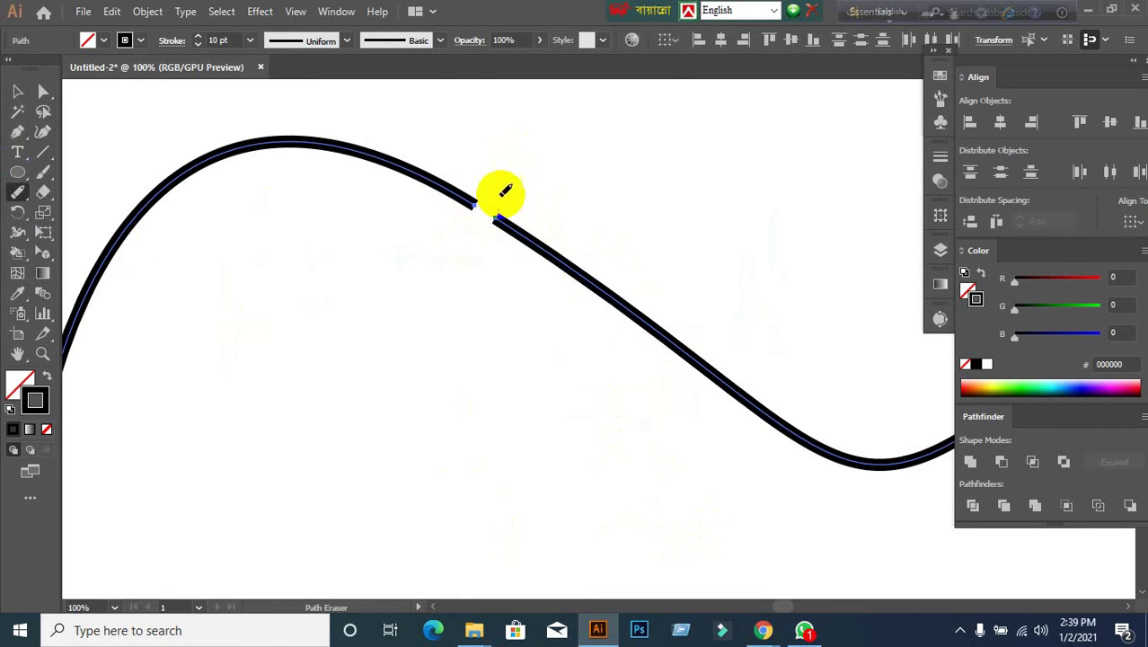
{"action": "mouse_move", "coordinate": [627, 300]}
{"action": "left_mouse_down"}
{"action": "mouse_move", "coordinate": [730, 252]}
{"action": "mouse_move", "coordinate": [687, 341]}
{"action": "mouse_move", "coordinate": [697, 379]}
{"action": "mouse_move", "coordinate": [778, 364]}
{"action": "left_mouse_up"}
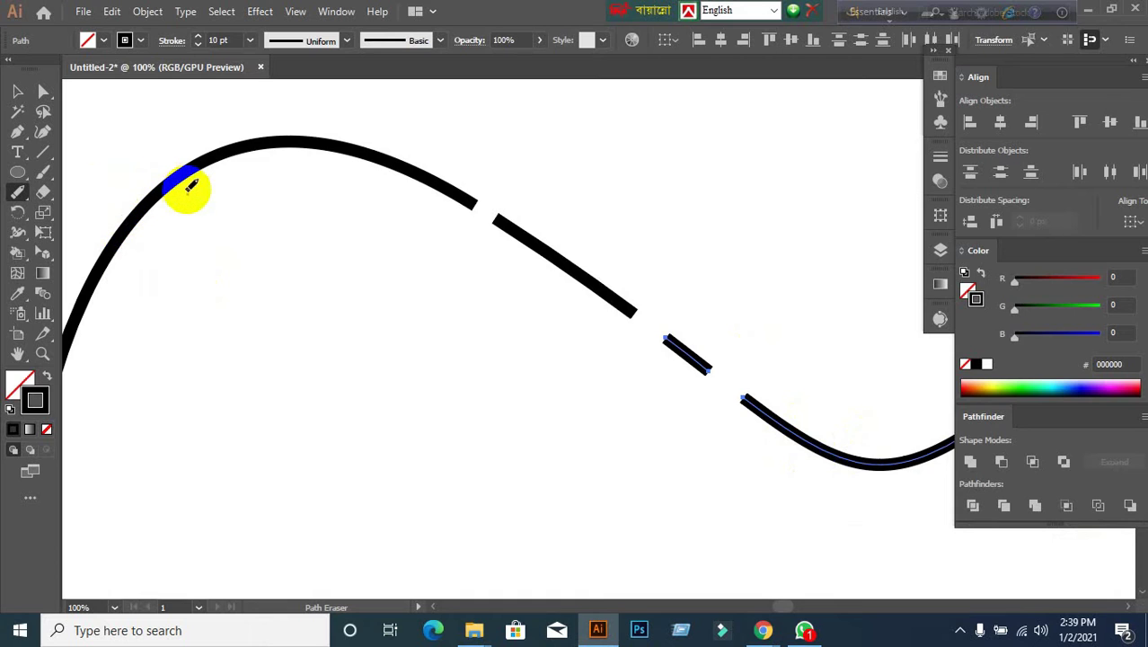
Select all the curve segments and delete them from the artboard.
{"action": "left_click", "coordinate": [17, 92]}
{"action": "left_click_drag", "start_coordinate": [133, 154], "coordinate": [640, 456]}
{"action": "key", "text": "ctrl+minus"}
{"action": "left_click", "coordinate": [376, 479]}
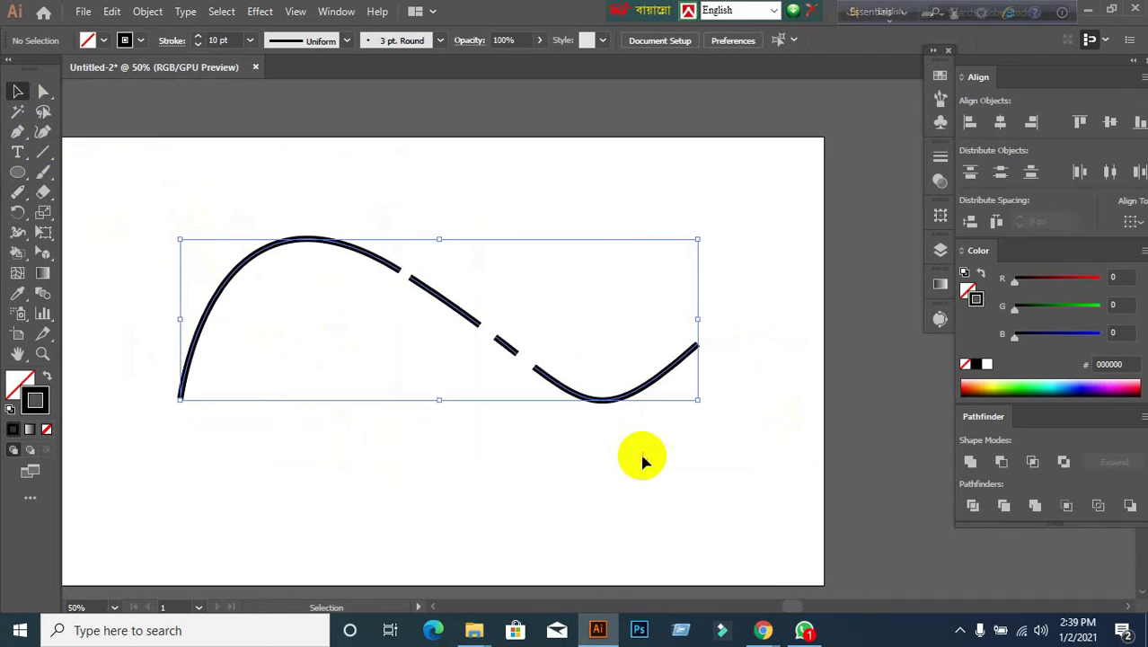
{"action": "key", "text": "Delete"}
{"action": "key", "text": "ctrl+plus"}
{"action": "key", "text": "ctrl+minus"}
{"action": "mouse_move", "coordinate": [18, 192]}
{"action": "left_mouse_down"}
{"action": "mouse_move", "coordinate": [40, 202]}
{"action": "mouse_move", "coordinate": [21, 212]}
{"action": "mouse_move", "coordinate": [20, 196]}
{"action": "left_mouse_up"}
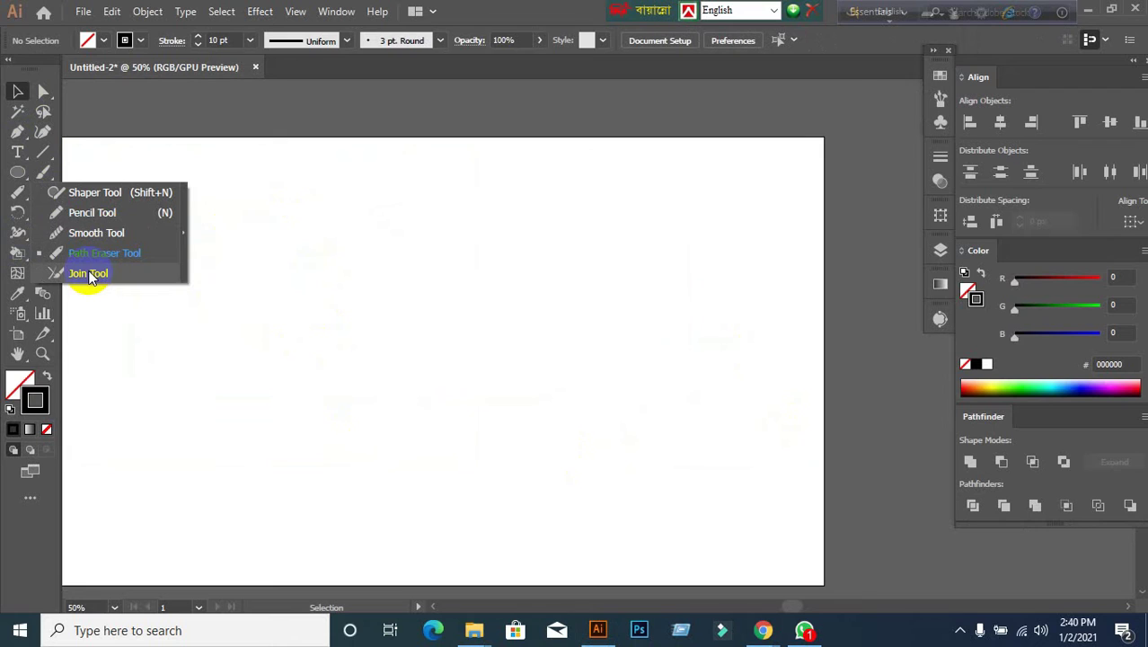
{"action": "left_click", "coordinate": [16, 170]}
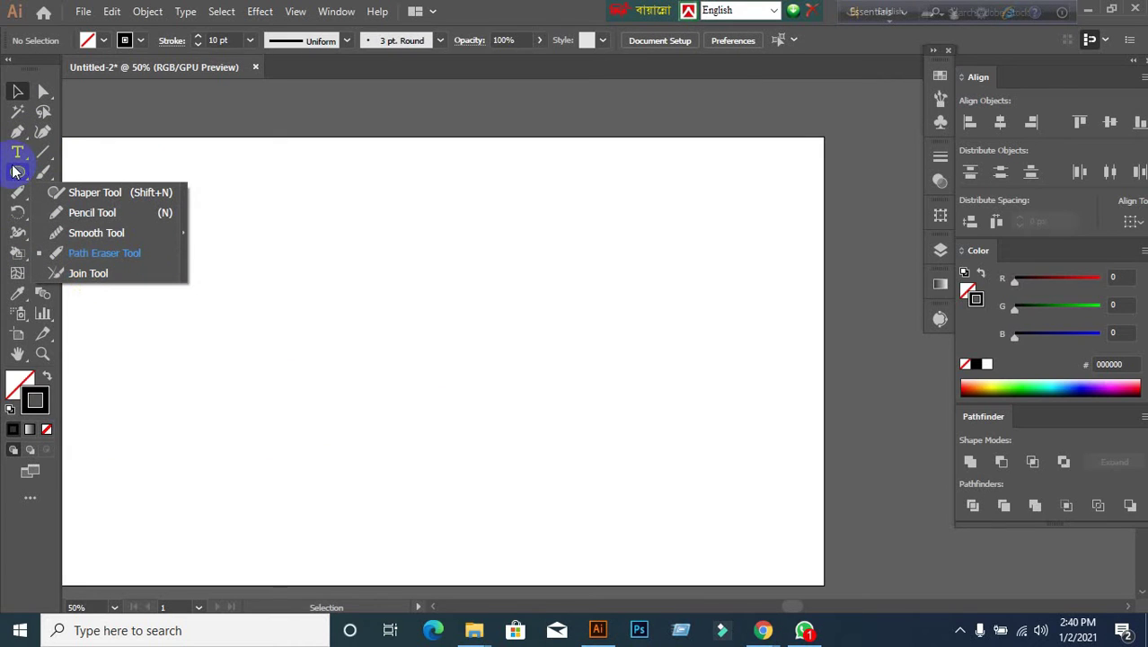
Draw a straight horizontal line across the middle of the artboard with the Pen tool.
{"action": "left_click", "coordinate": [16, 135]}
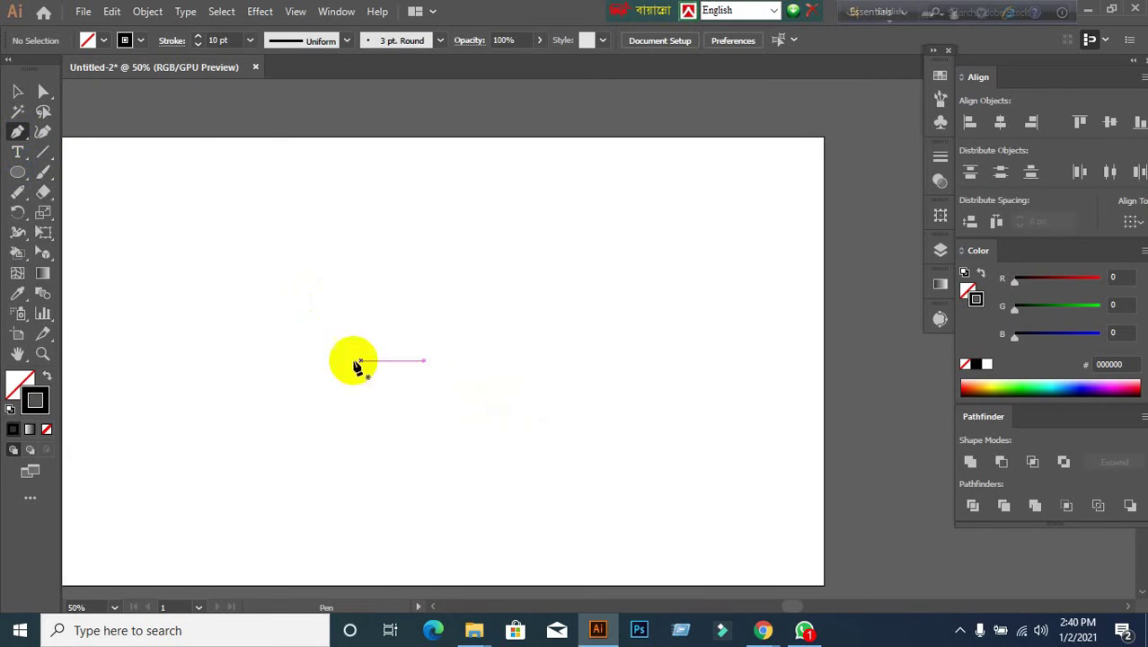
{"action": "left_click", "coordinate": [242, 318]}
{"action": "left_click", "coordinate": [712, 325], "text": "shift"}
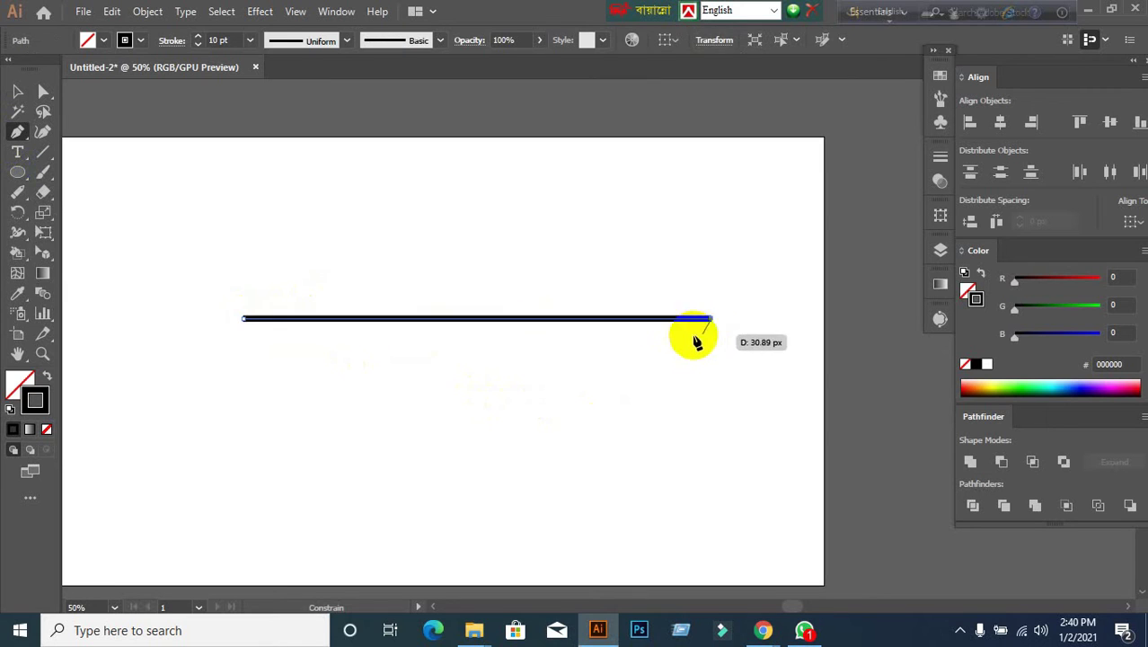
Draw a separate wavy curve just below the horizontal line with the Pen tool, ending under the line's right end, and deselect it.
{"action": "left_click", "coordinate": [19, 136]}
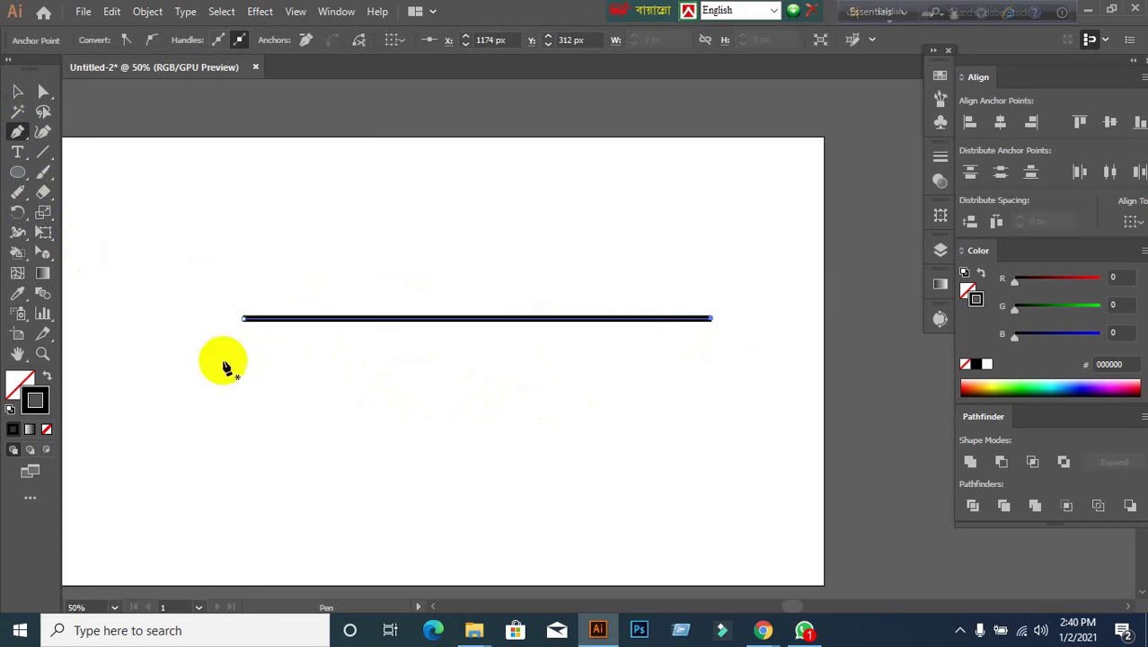
{"action": "left_click", "coordinate": [243, 349]}
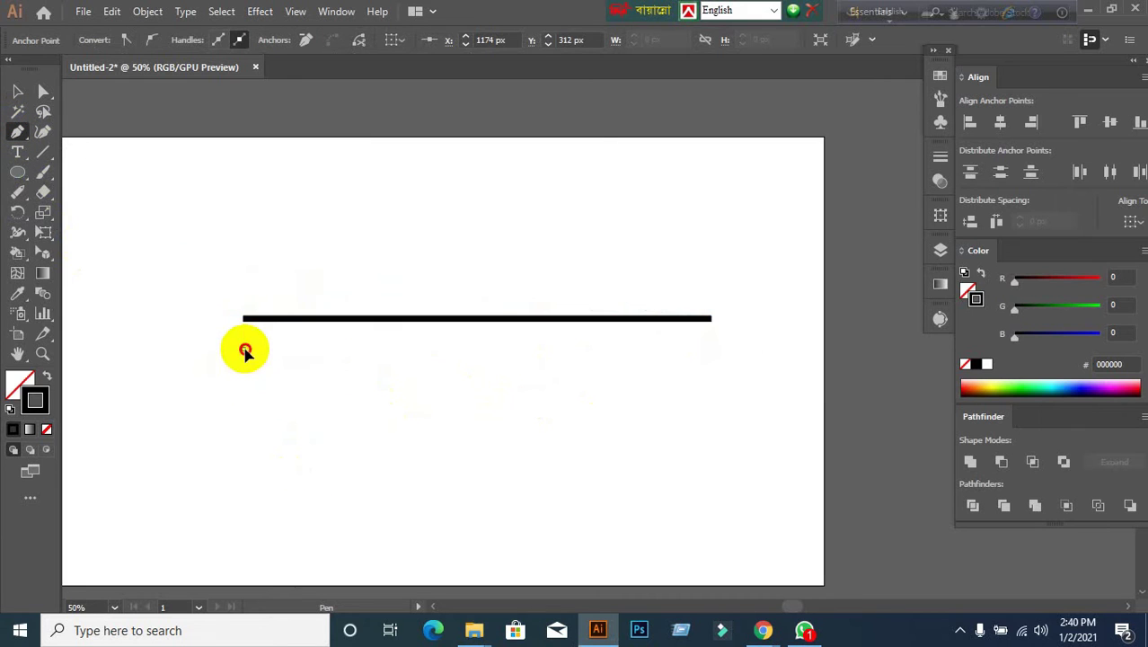
{"action": "left_click_drag", "start_coordinate": [490, 348], "coordinate": [545, 379]}
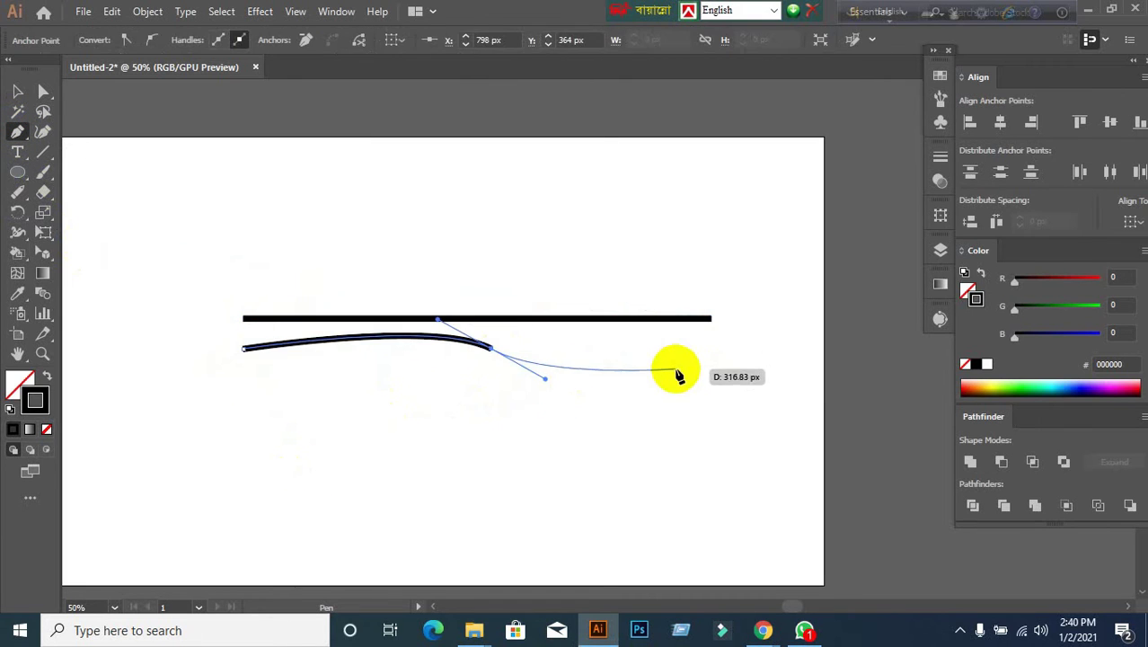
{"action": "left_click_drag", "start_coordinate": [712, 360], "coordinate": [726, 336]}
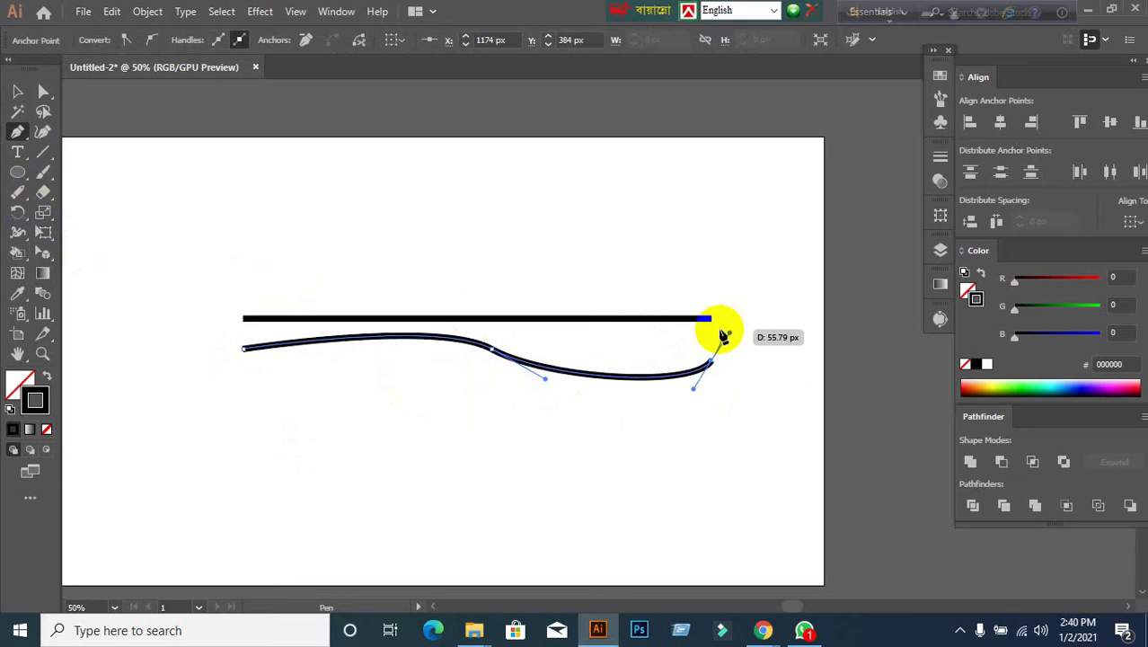
{"action": "key", "text": "ctrl+z"}
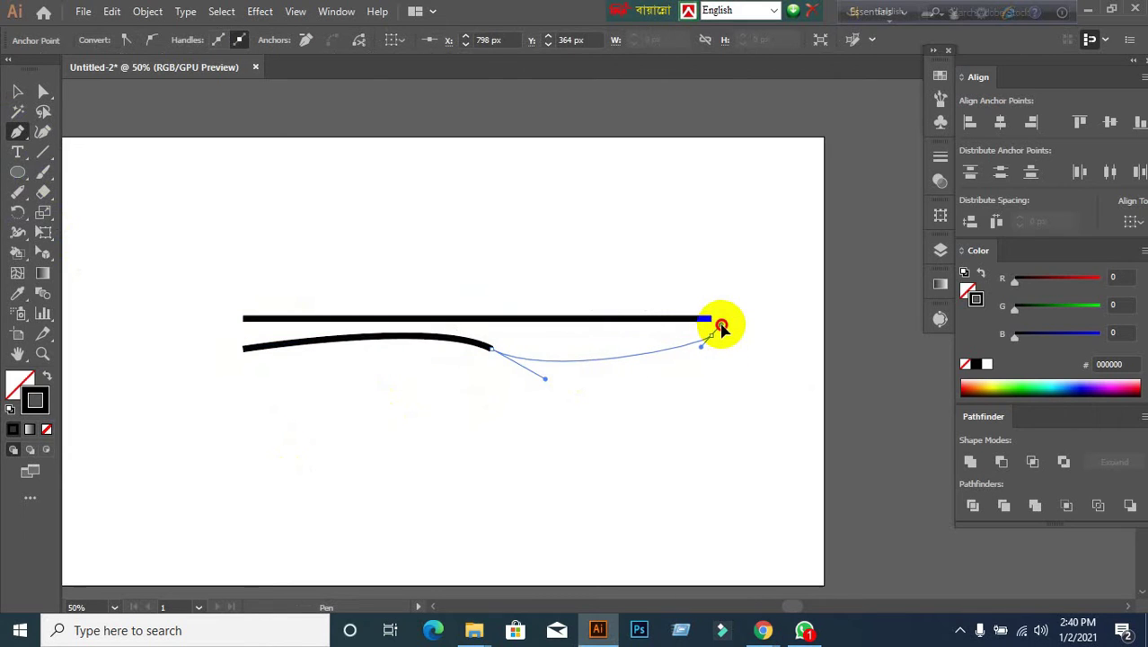
{"action": "left_click", "coordinate": [711, 339]}
{"action": "left_click", "coordinate": [18, 91]}
{"action": "left_click", "coordinate": [575, 261]}
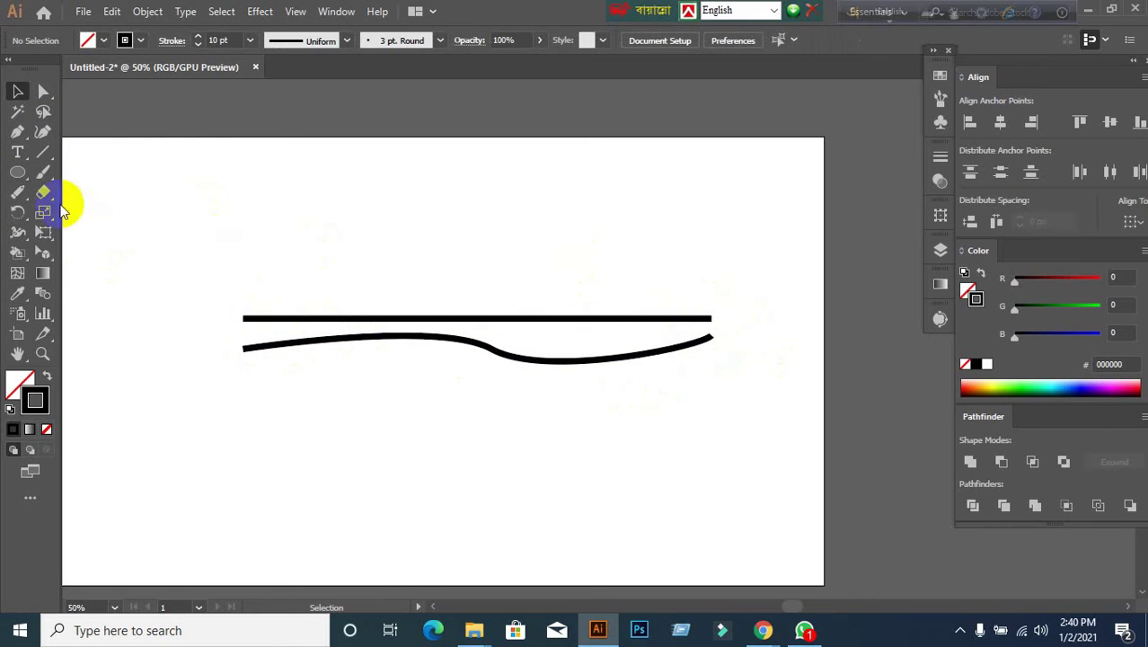
Join the right ends of the straight line and the wavy curve with the Join tool.
{"action": "left_click", "coordinate": [17, 207]}
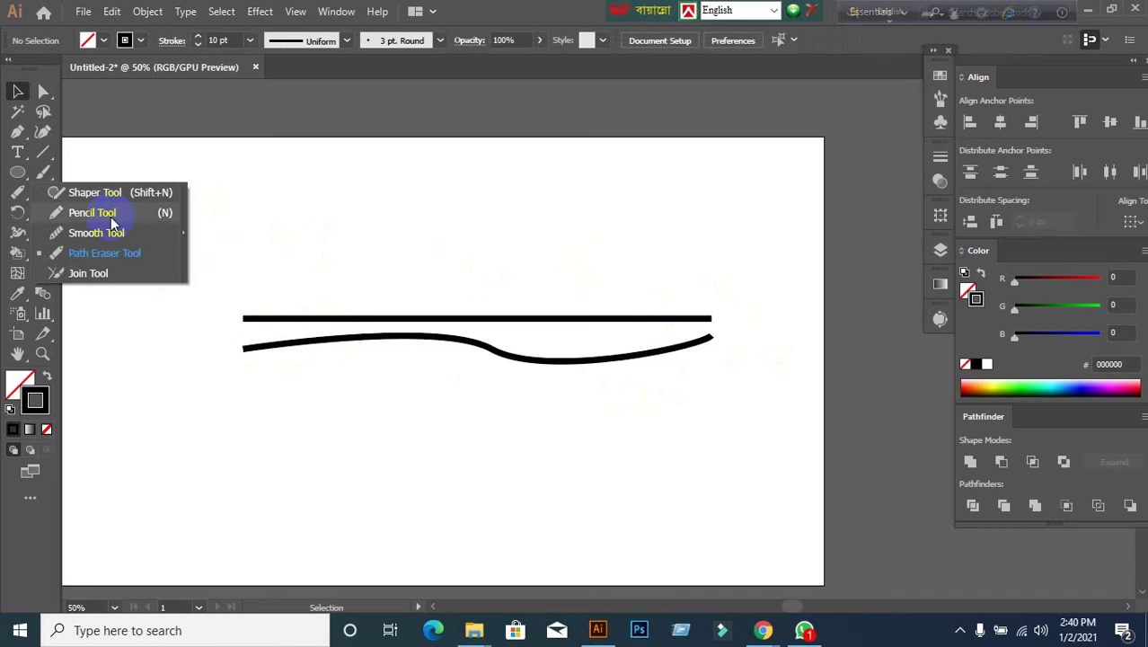
{"action": "left_click", "coordinate": [93, 272]}
{"action": "mouse_move", "coordinate": [707, 299]}
{"action": "left_mouse_down"}
{"action": "mouse_move", "coordinate": [697, 313]}
{"action": "mouse_move", "coordinate": [757, 340]}
{"action": "mouse_move", "coordinate": [691, 297]}
{"action": "mouse_move", "coordinate": [679, 302]}
{"action": "mouse_move", "coordinate": [712, 307]}
{"action": "left_mouse_up"}
{"action": "key", "text": "ctrl+z"}
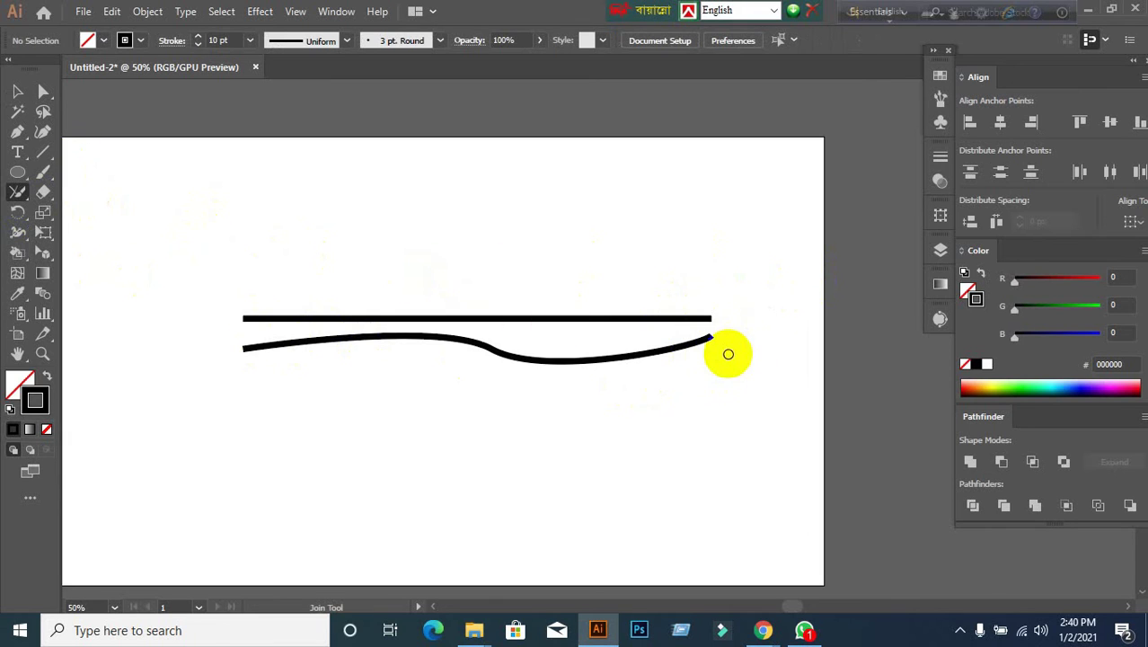
{"action": "mouse_move", "coordinate": [728, 354]}
{"action": "left_mouse_down"}
{"action": "mouse_move", "coordinate": [708, 299]}
{"action": "mouse_move", "coordinate": [731, 334]}
{"action": "mouse_move", "coordinate": [715, 372]}
{"action": "left_mouse_up"}
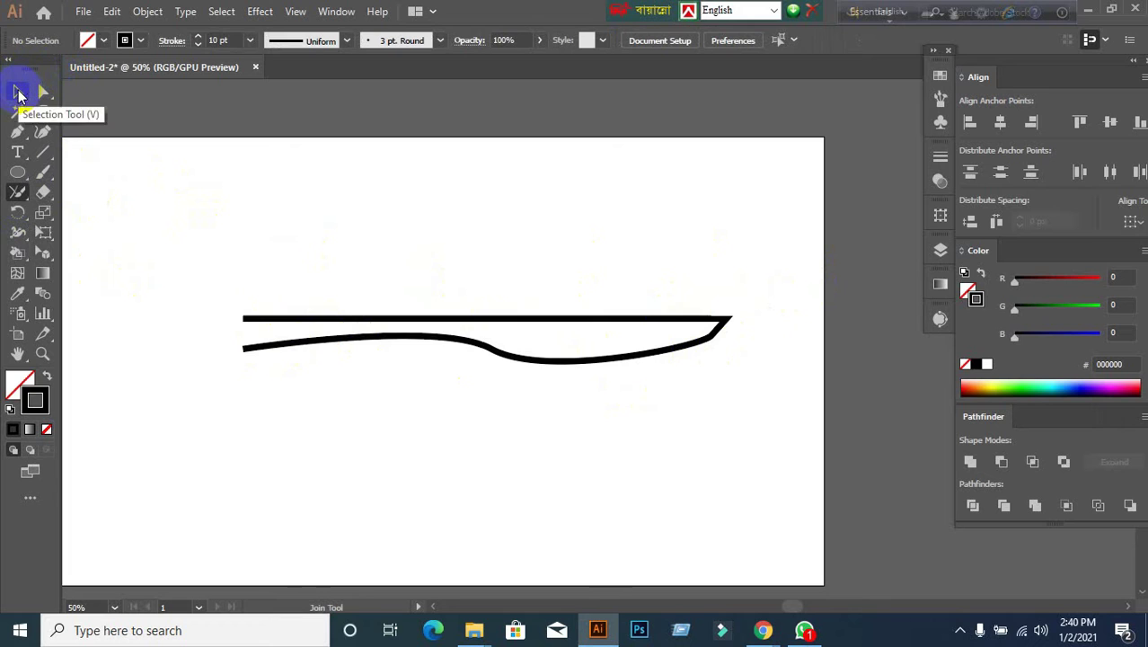
Try to join the left ends of the line and curve with the Join tool.
{"action": "mouse_move", "coordinate": [222, 303]}
{"action": "left_mouse_down"}
{"action": "mouse_move", "coordinate": [265, 333]}
{"action": "mouse_move", "coordinate": [208, 381]}
{"action": "left_mouse_up"}
{"action": "left_click_drag", "start_coordinate": [246, 294], "coordinate": [199, 380]}
{"action": "left_click", "coordinate": [18, 91]}
{"action": "left_click_drag", "start_coordinate": [390, 217], "coordinate": [447, 538]}
{"action": "left_click", "coordinate": [446, 508]}
Select the open path and close the gap between its left ends with the Join command.
{"action": "left_click_drag", "start_coordinate": [224, 310], "coordinate": [287, 376]}
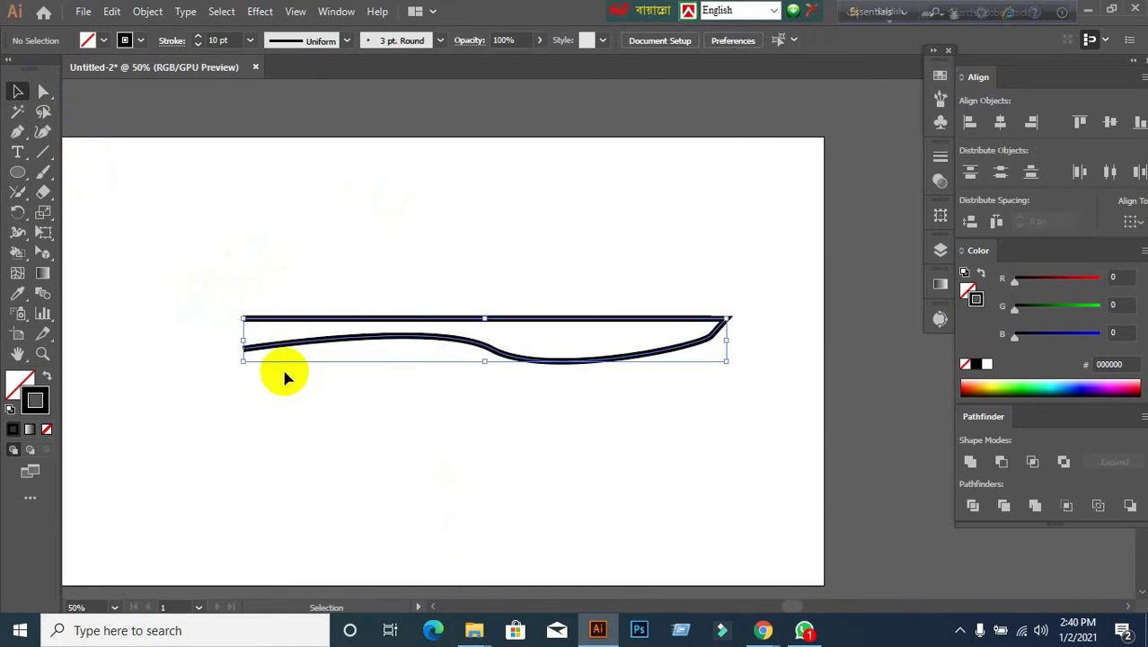
{"action": "left_click", "coordinate": [18, 213]}
{"action": "left_click", "coordinate": [17, 191]}
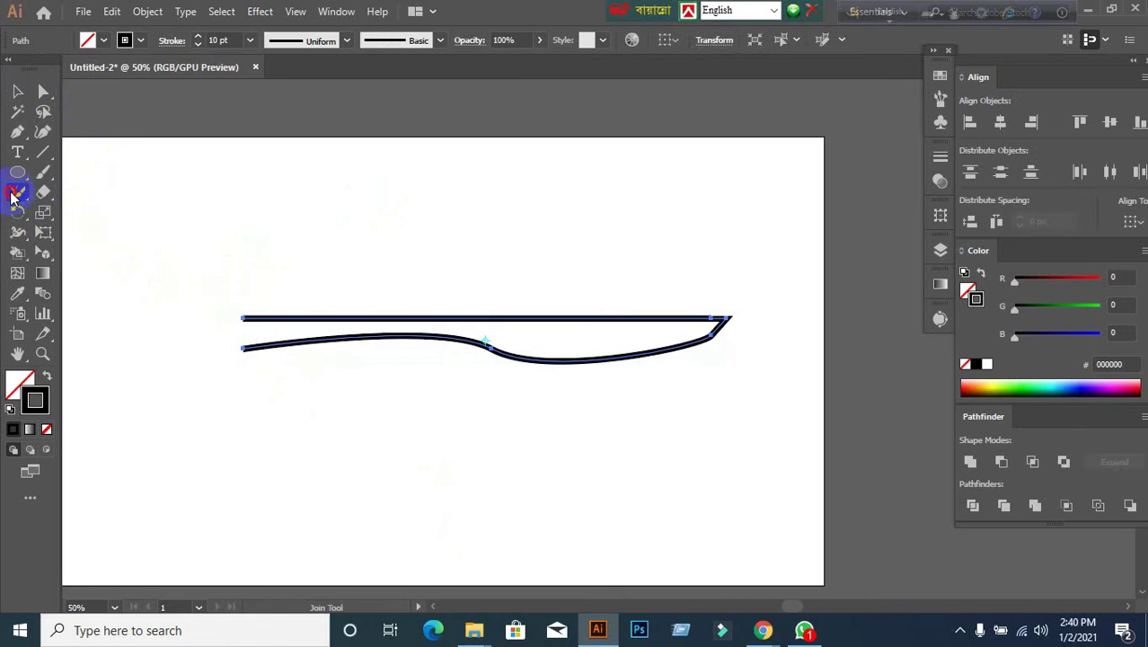
{"action": "mouse_move", "coordinate": [205, 300]}
{"action": "left_mouse_down"}
{"action": "mouse_move", "coordinate": [283, 372]}
{"action": "mouse_move", "coordinate": [221, 375]}
{"action": "left_mouse_up"}
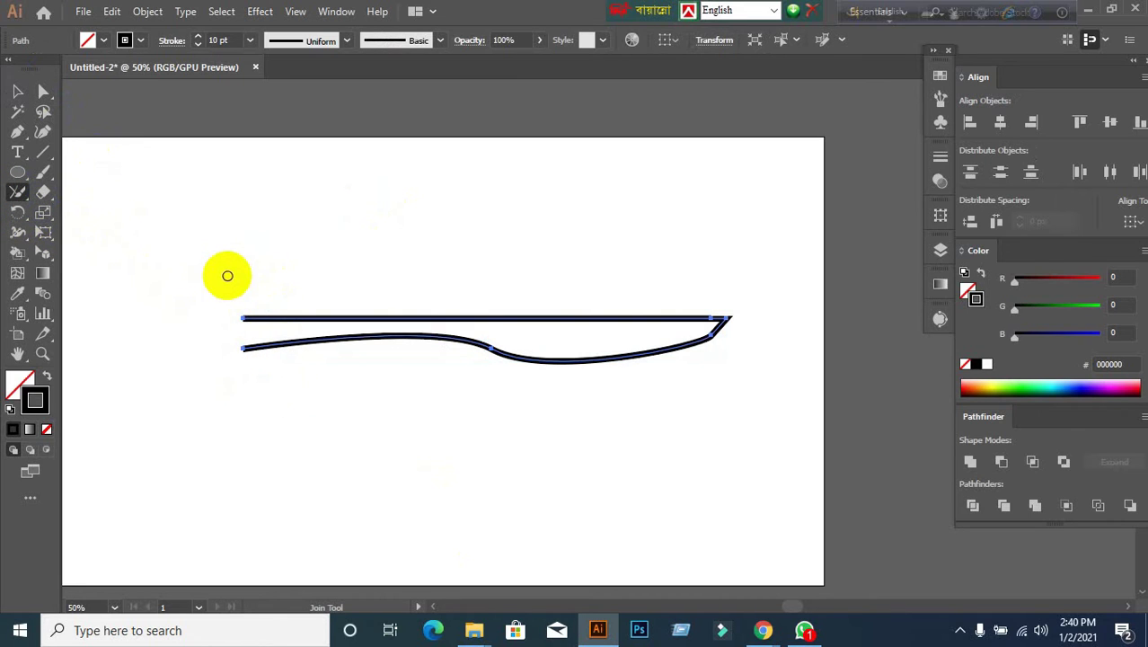
{"action": "left_click", "coordinate": [18, 91]}
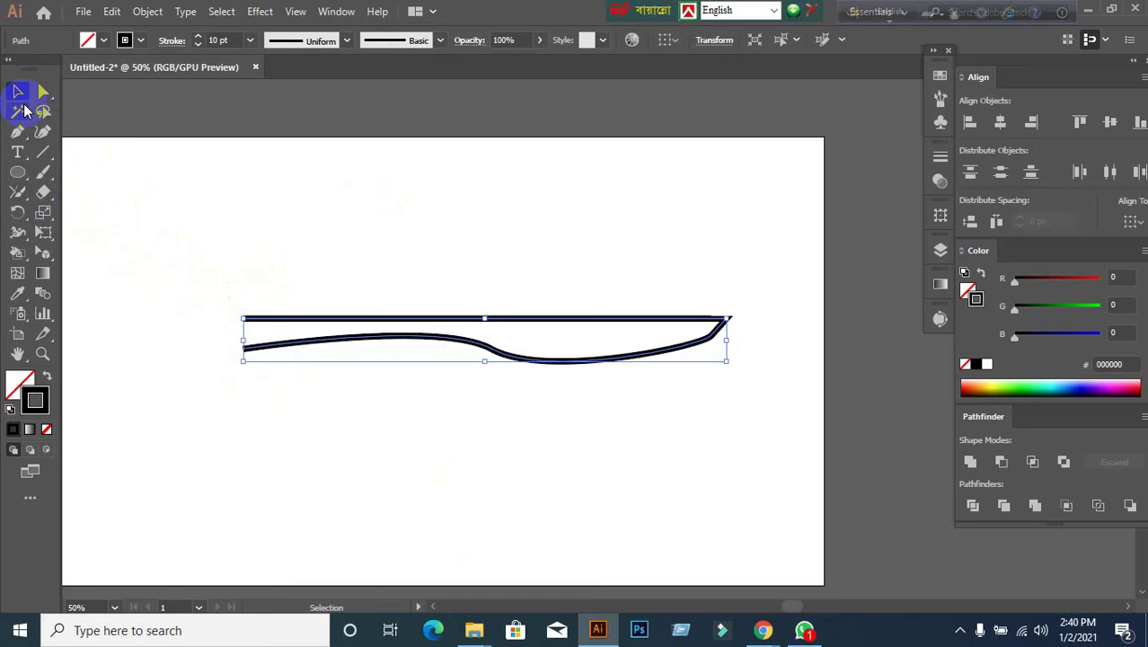
{"action": "key", "text": "ctrl+j"}
{"action": "left_click", "coordinate": [302, 333]}
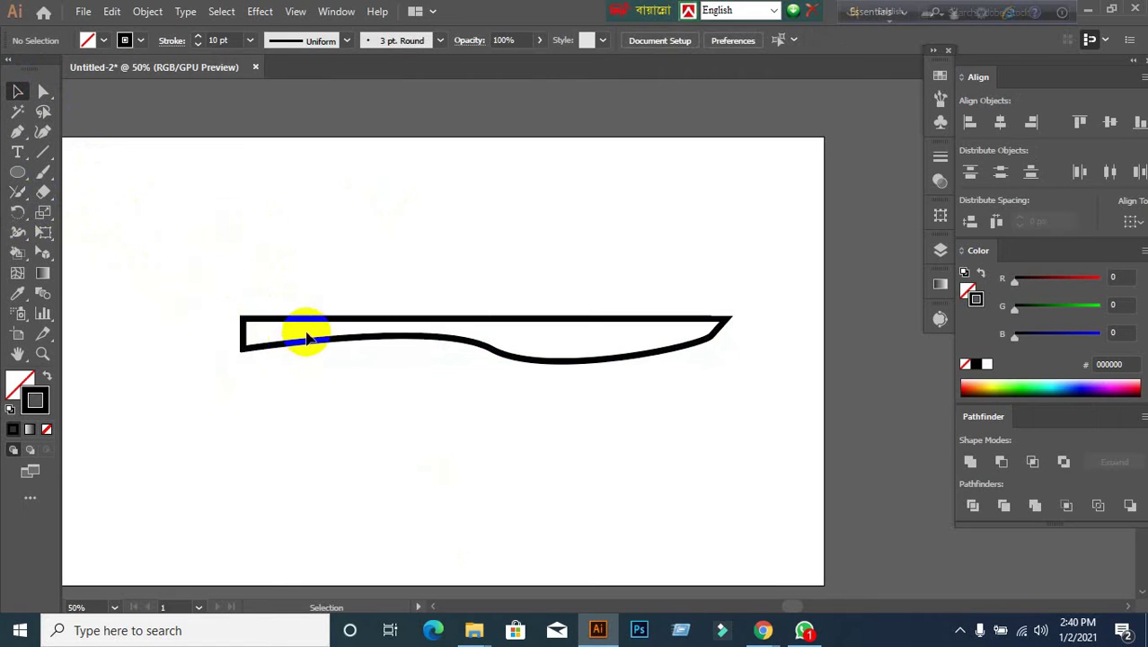
Move the closed shape up to the artboard's top edge and delete it.
{"action": "left_click_drag", "start_coordinate": [313, 321], "coordinate": [253, 138]}
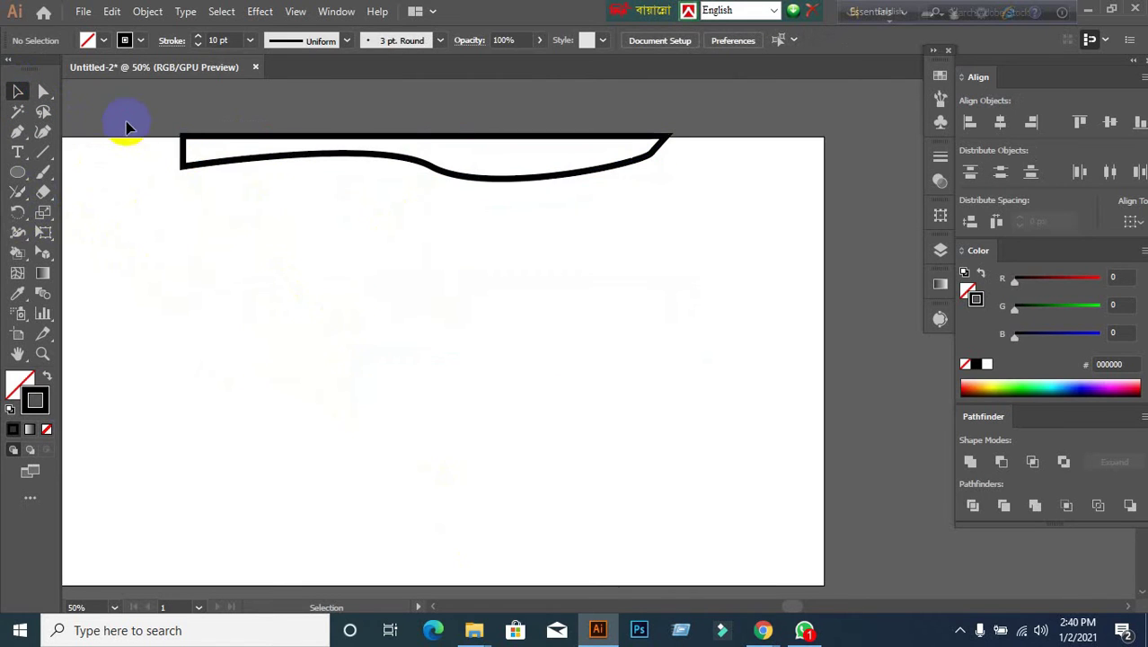
{"action": "left_click_drag", "start_coordinate": [125, 121], "coordinate": [456, 326]}
{"action": "key", "text": "Delete"}
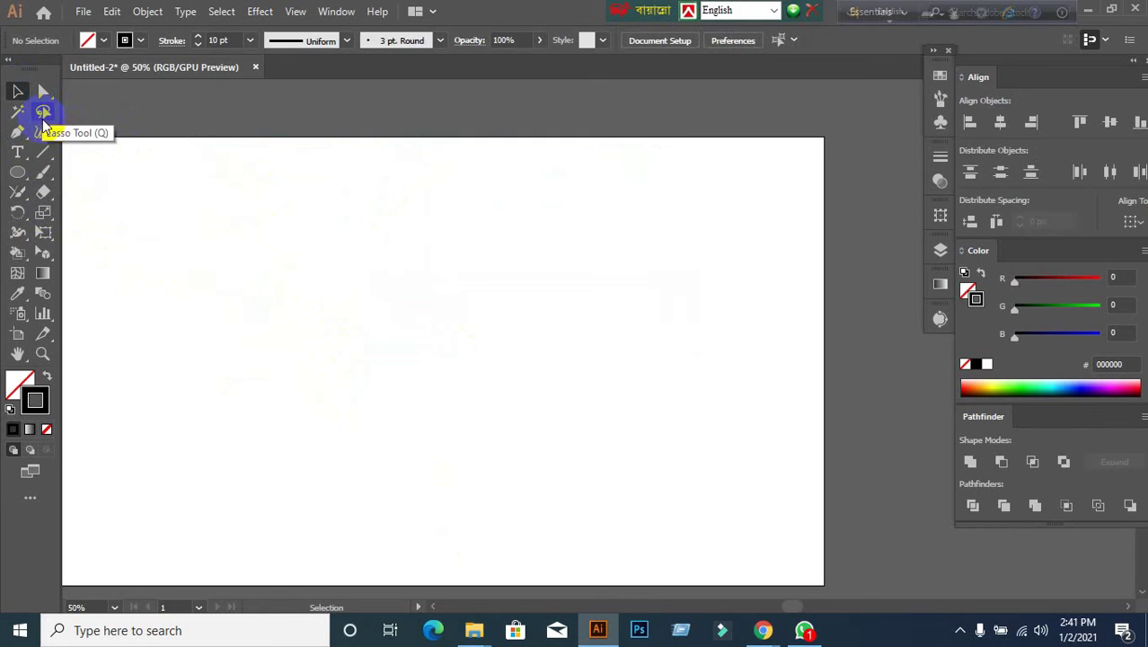
Draw three straight lines as a triangle with the Line Segment tool, crossing at the apex and lower-left corner, with a gap at the lower right.
{"action": "left_click", "coordinate": [44, 153]}
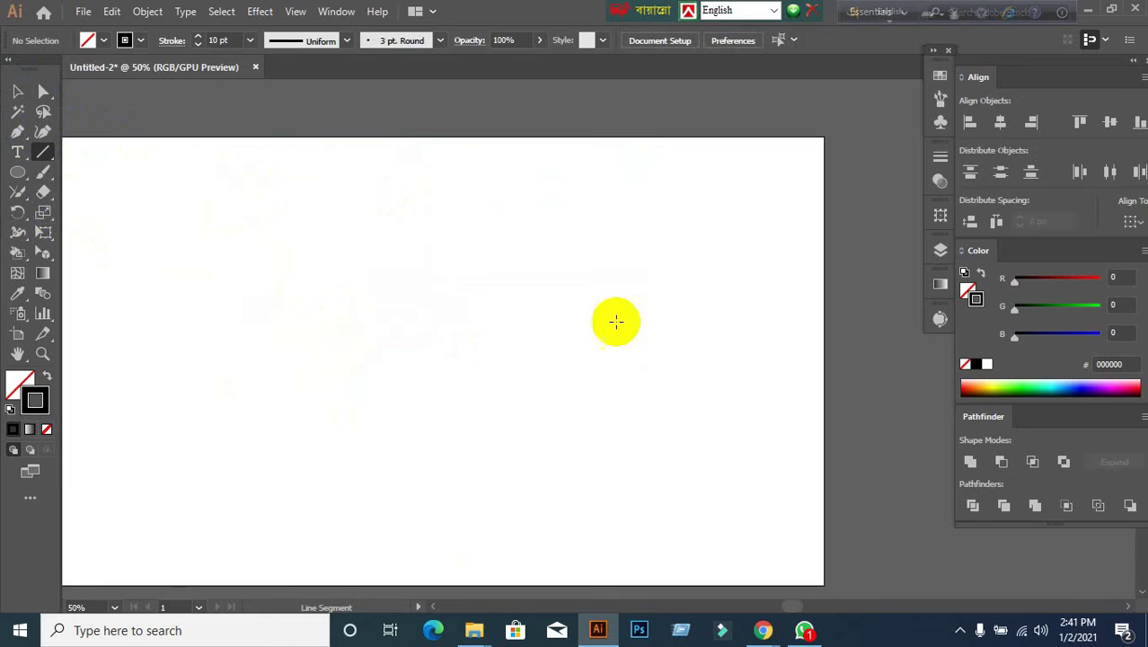
{"action": "left_click_drag", "start_coordinate": [481, 178], "coordinate": [494, 191]}
{"action": "left_click", "coordinate": [494, 190]}
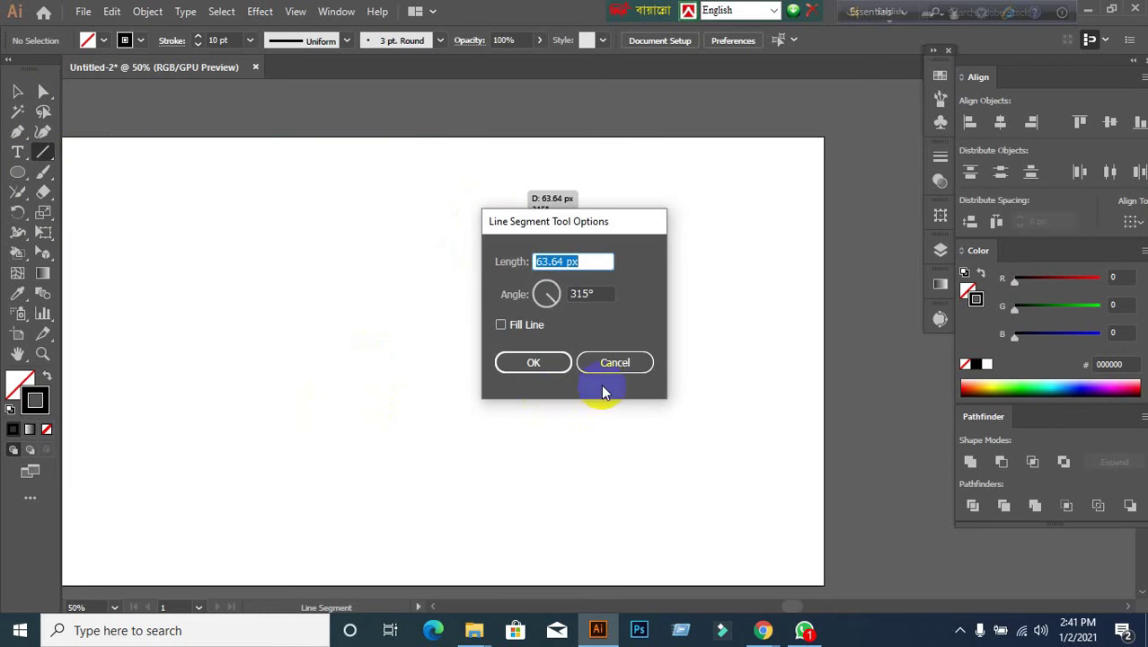
{"action": "left_click", "coordinate": [616, 363]}
{"action": "left_click_drag", "start_coordinate": [481, 187], "coordinate": [582, 433]}
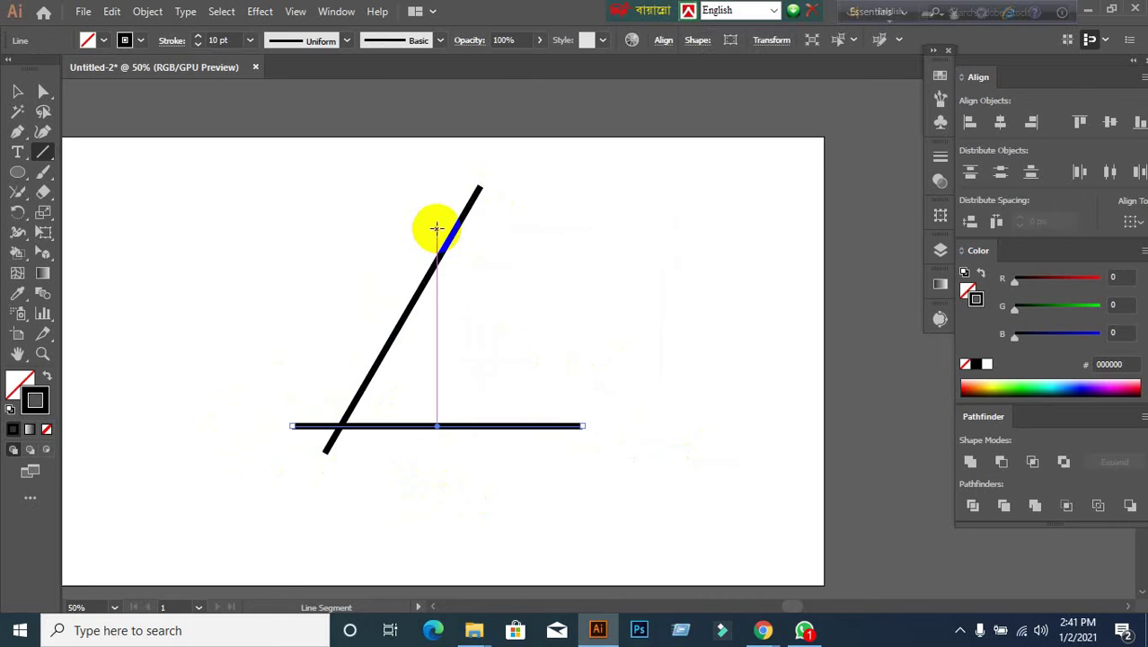
{"action": "left_click_drag", "start_coordinate": [425, 206], "coordinate": [648, 432]}
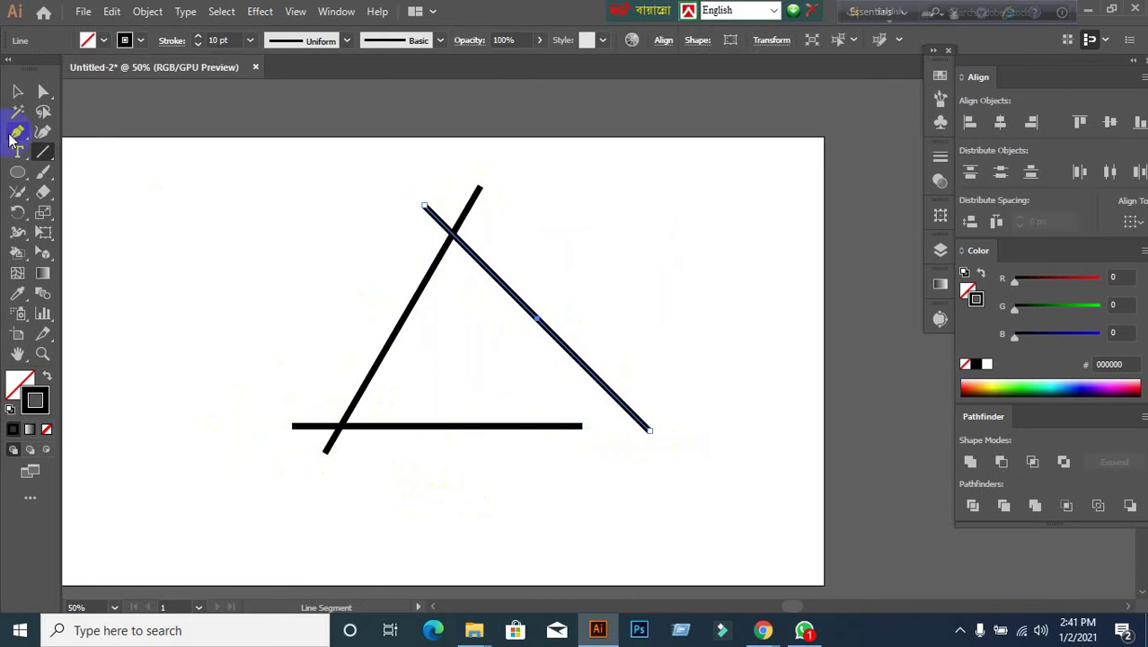
{"action": "left_click", "coordinate": [17, 91]}
{"action": "left_click", "coordinate": [151, 180]}
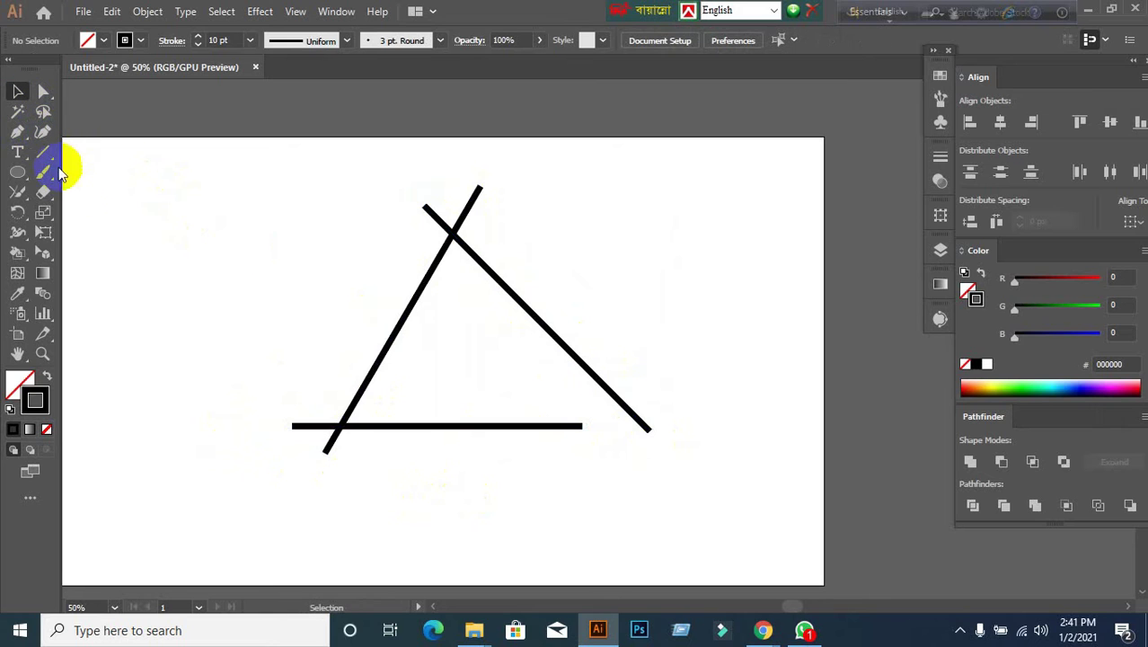
Trim the overlapping line ends into clean corners at the triangle's apex and lower-left corner with the Join tool.
{"action": "left_click_drag", "start_coordinate": [20, 206], "coordinate": [81, 272]}
{"action": "mouse_move", "coordinate": [394, 224]}
{"action": "left_mouse_down"}
{"action": "mouse_move", "coordinate": [435, 218]}
{"action": "mouse_move", "coordinate": [535, 240]}
{"action": "left_mouse_up"}
{"action": "key", "text": "ctrl+z"}
{"action": "left_click_drag", "start_coordinate": [393, 217], "coordinate": [546, 211]}
{"action": "mouse_move", "coordinate": [277, 404]}
{"action": "left_mouse_down"}
{"action": "mouse_move", "coordinate": [339, 461]}
{"action": "mouse_move", "coordinate": [366, 469]}
{"action": "left_mouse_up"}
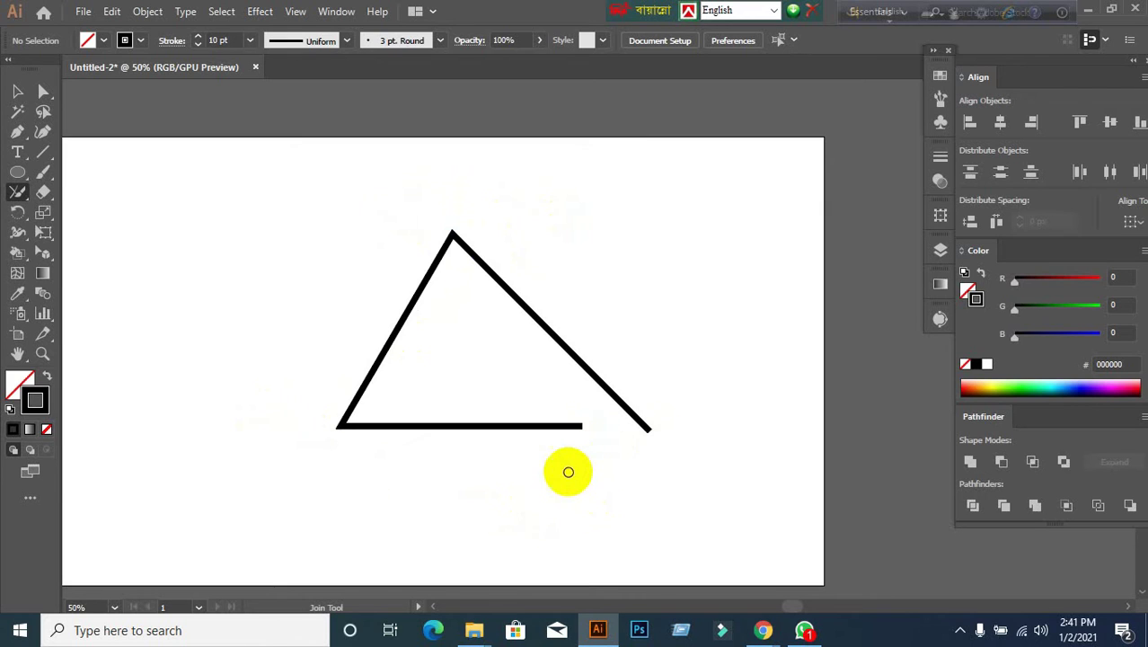
Close the triangle's lower-right gap with the Join tool, undo it, and try the Join command on the open path instead.
{"action": "mouse_move", "coordinate": [562, 467]}
{"action": "left_mouse_down"}
{"action": "mouse_move", "coordinate": [614, 405]}
{"action": "mouse_move", "coordinate": [650, 398]}
{"action": "mouse_move", "coordinate": [682, 444]}
{"action": "mouse_move", "coordinate": [656, 477]}
{"action": "mouse_move", "coordinate": [564, 469]}
{"action": "left_mouse_up"}
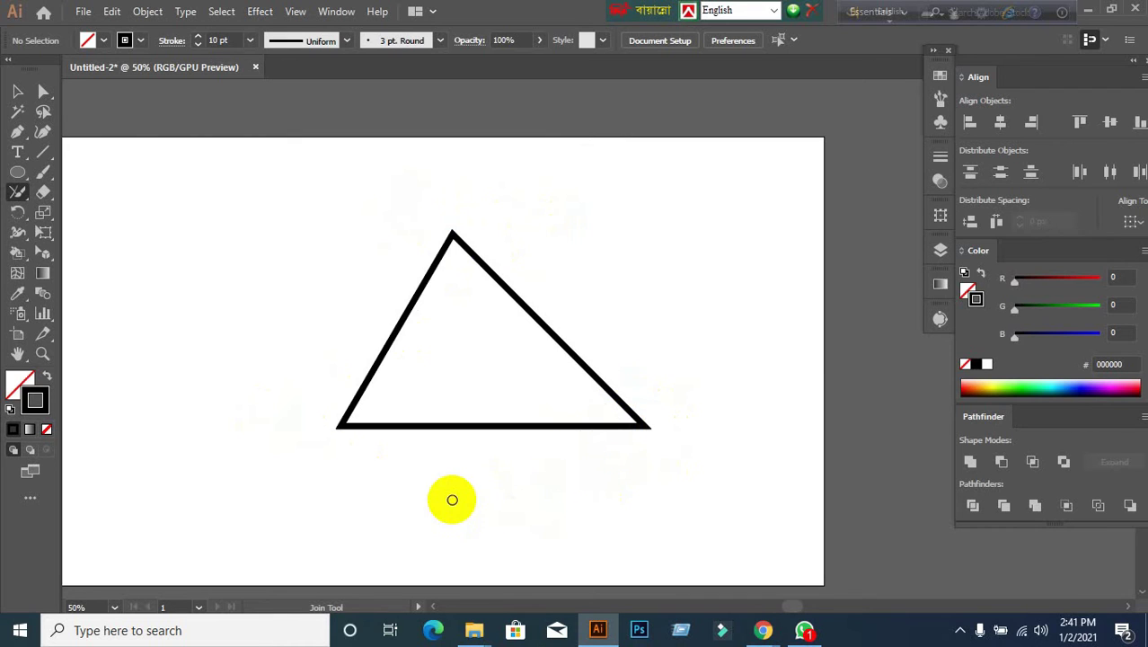
{"action": "key", "text": "ctrl+z"}
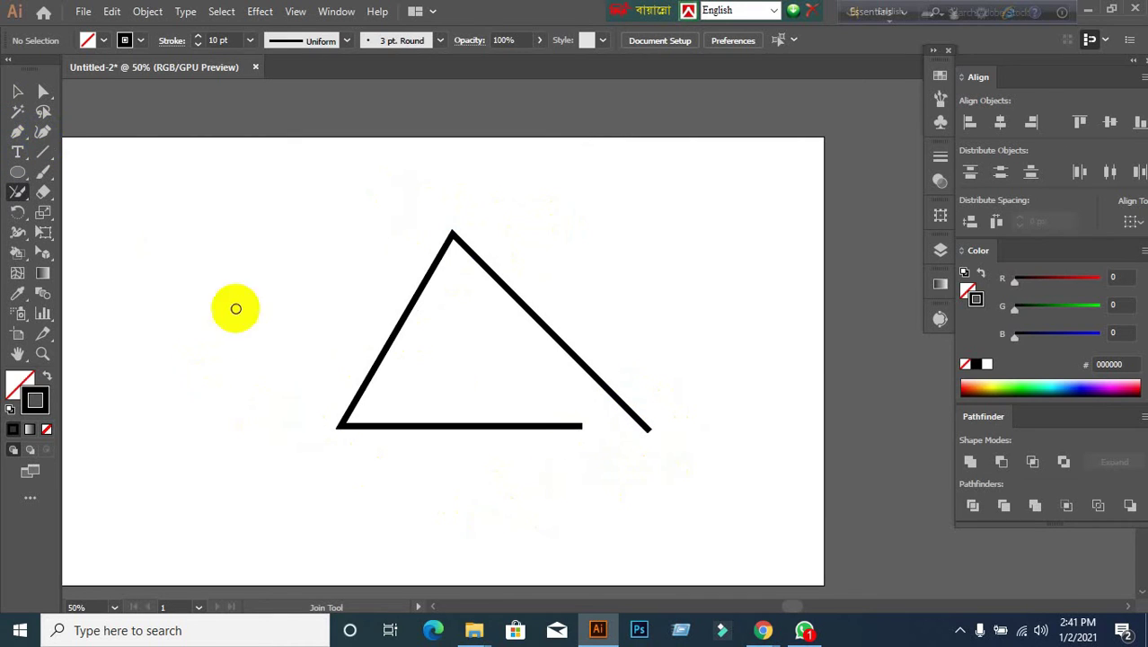
{"action": "left_click", "coordinate": [16, 94]}
{"action": "left_click", "coordinate": [352, 344]}
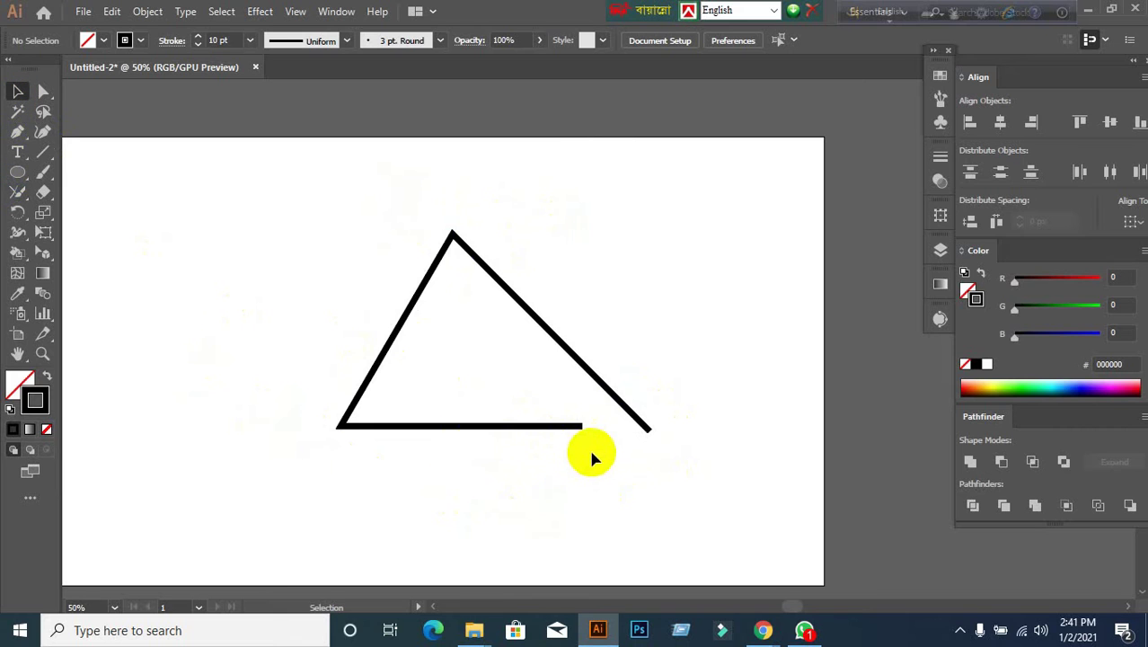
{"action": "left_click", "coordinate": [580, 426]}
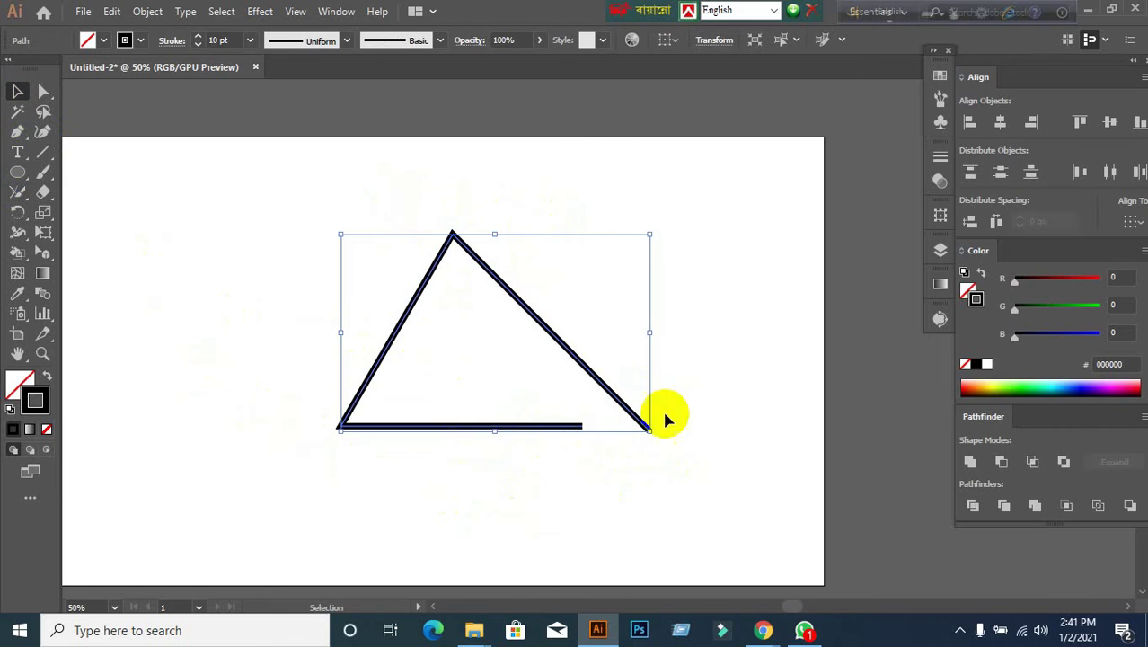
{"action": "left_click_drag", "start_coordinate": [449, 499], "coordinate": [700, 354]}
{"action": "key", "text": "ctrl+j"}
{"action": "left_click", "coordinate": [617, 490]}
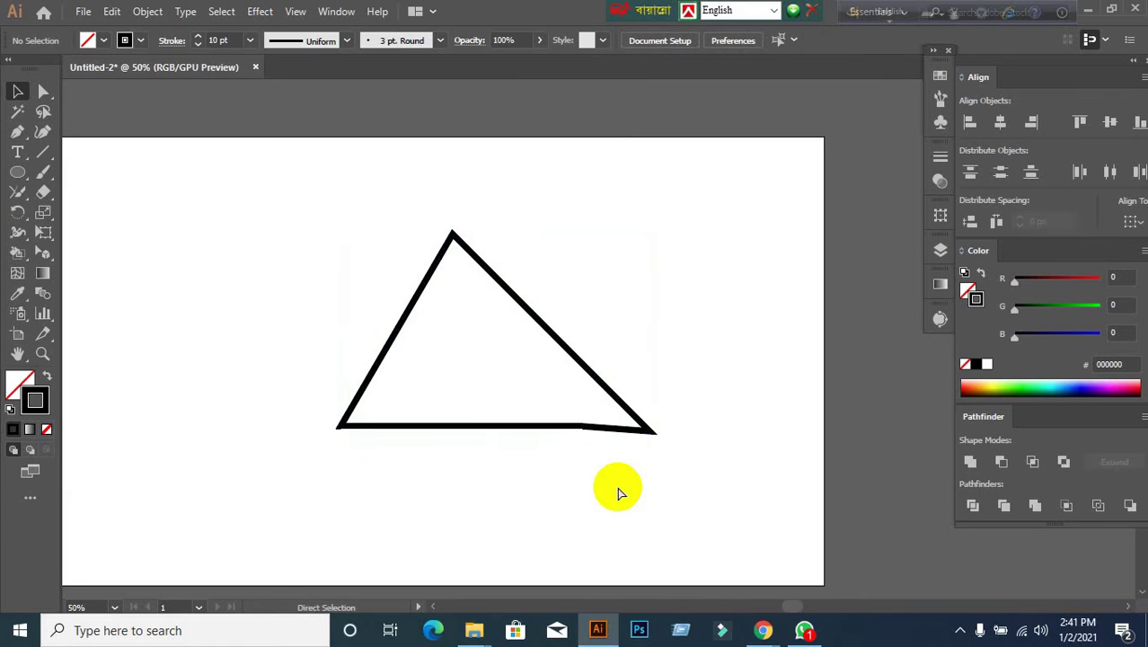
{"action": "left_click", "coordinate": [593, 486]}
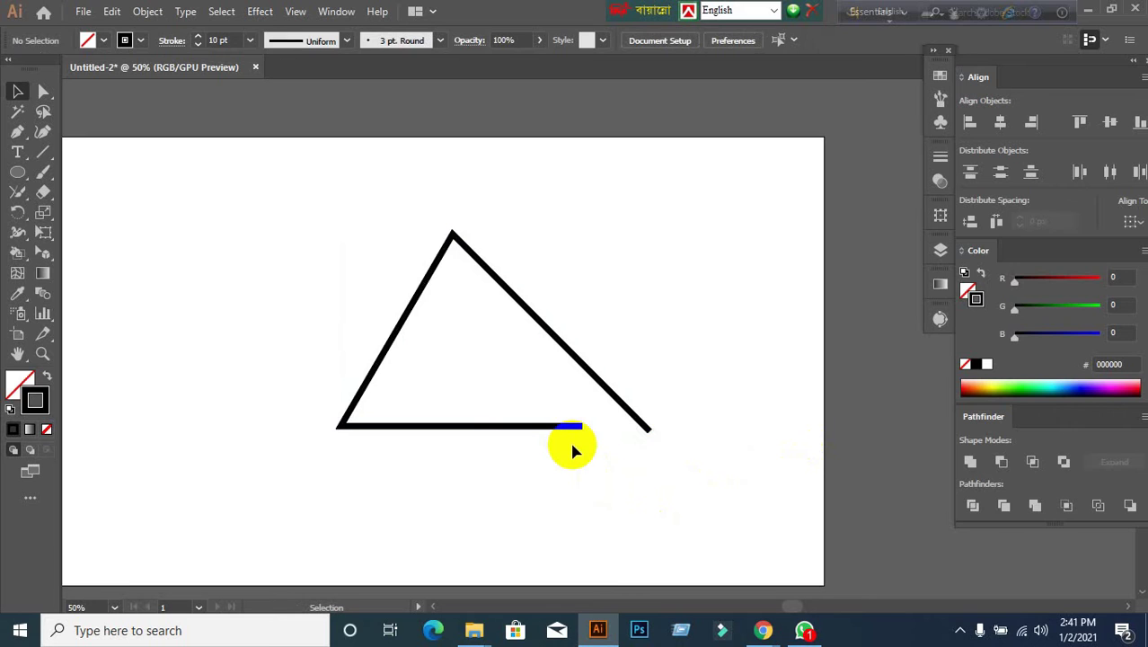
{"action": "left_click", "coordinate": [572, 441]}
{"action": "left_click", "coordinate": [511, 505]}
Extend and join the two open ends at the triangle's lower-right corner with the Join tool.
{"action": "left_click_drag", "start_coordinate": [17, 191], "coordinate": [85, 274]}
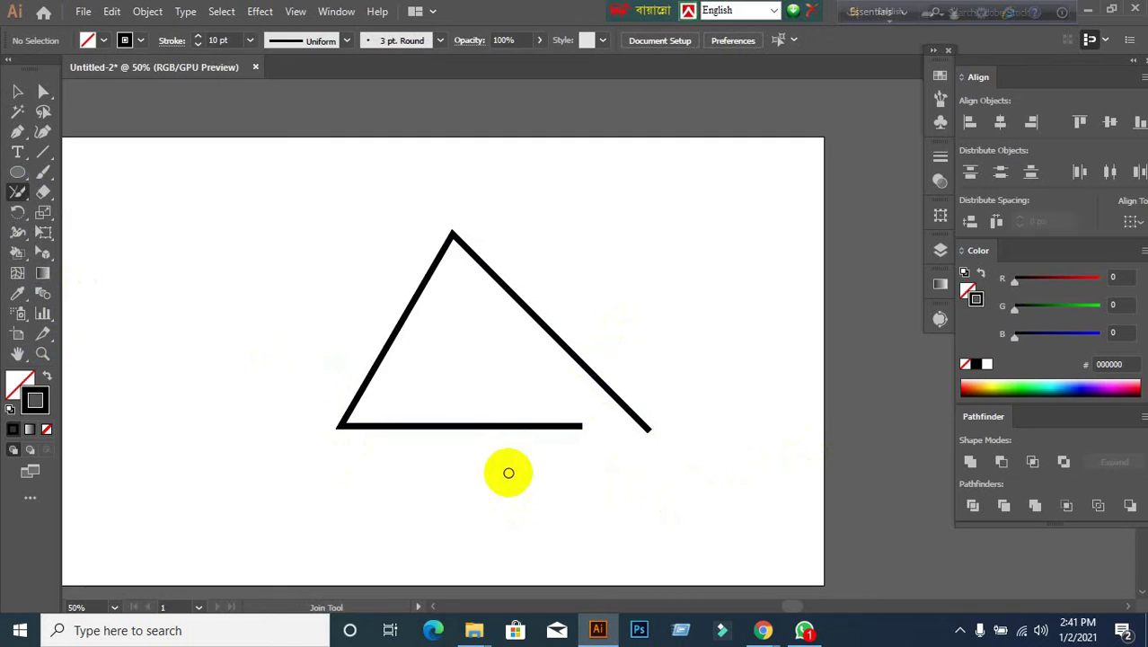
{"action": "mouse_move", "coordinate": [523, 482]}
{"action": "left_mouse_down"}
{"action": "mouse_move", "coordinate": [684, 380]}
{"action": "mouse_move", "coordinate": [523, 531]}
{"action": "mouse_move", "coordinate": [557, 478]}
{"action": "left_mouse_up"}
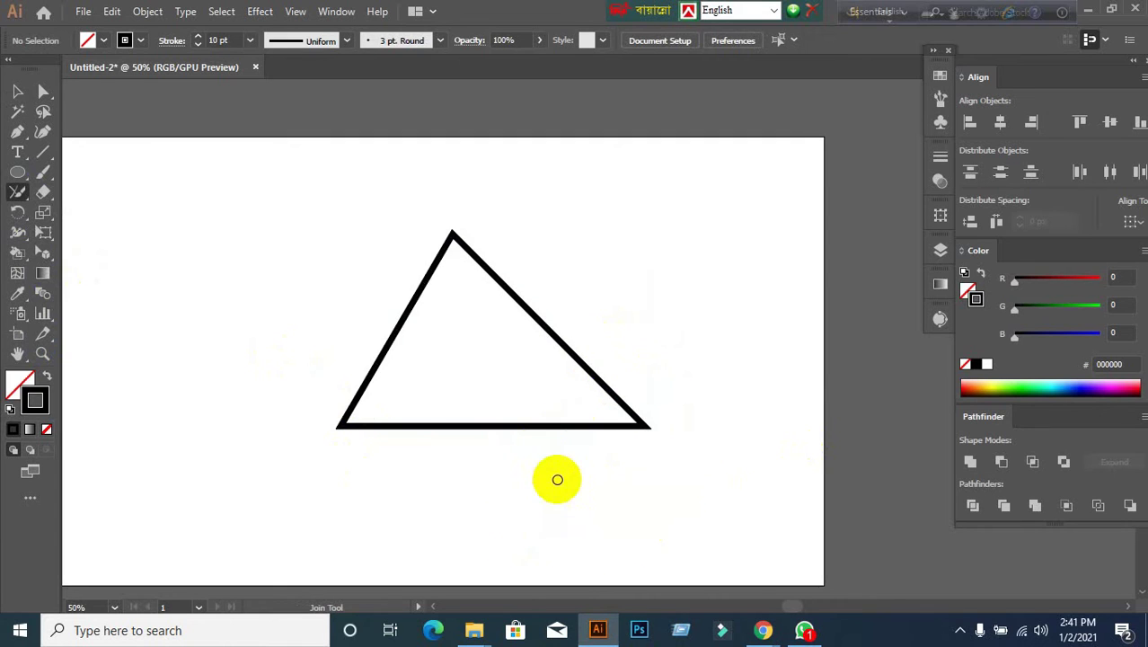
{"action": "left_click_drag", "start_coordinate": [649, 425], "coordinate": [644, 434]}
{"action": "left_click", "coordinate": [18, 93]}
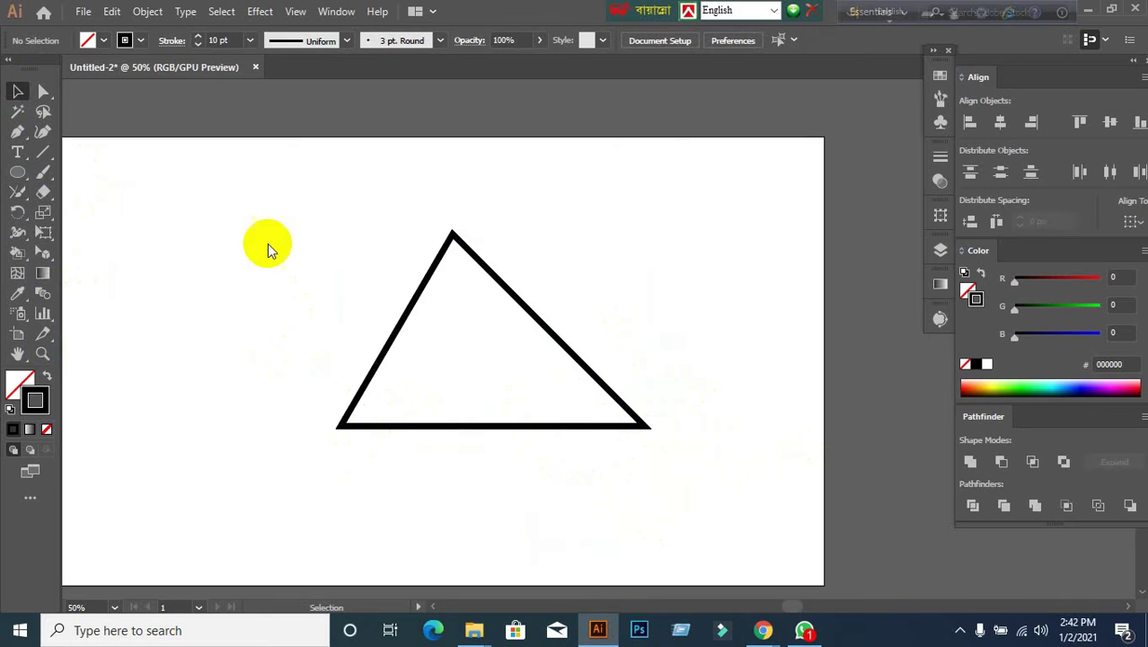
{"action": "left_click_drag", "start_coordinate": [284, 248], "coordinate": [738, 615]}
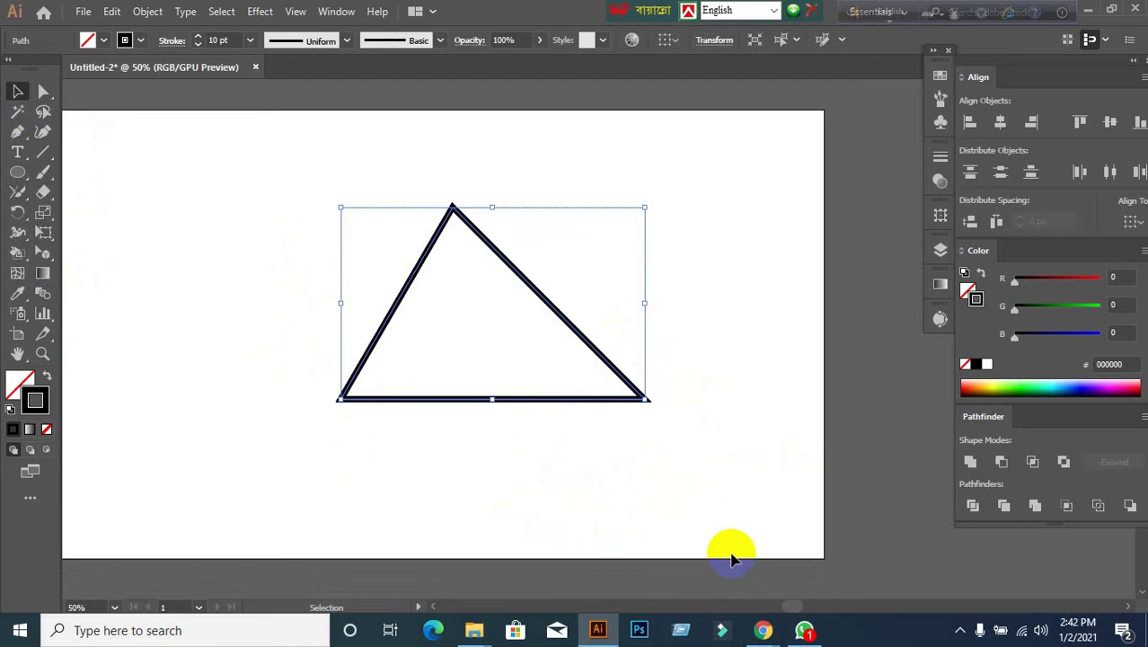
{"action": "left_click", "coordinate": [146, 289]}
{"action": "left_click", "coordinate": [18, 192]}
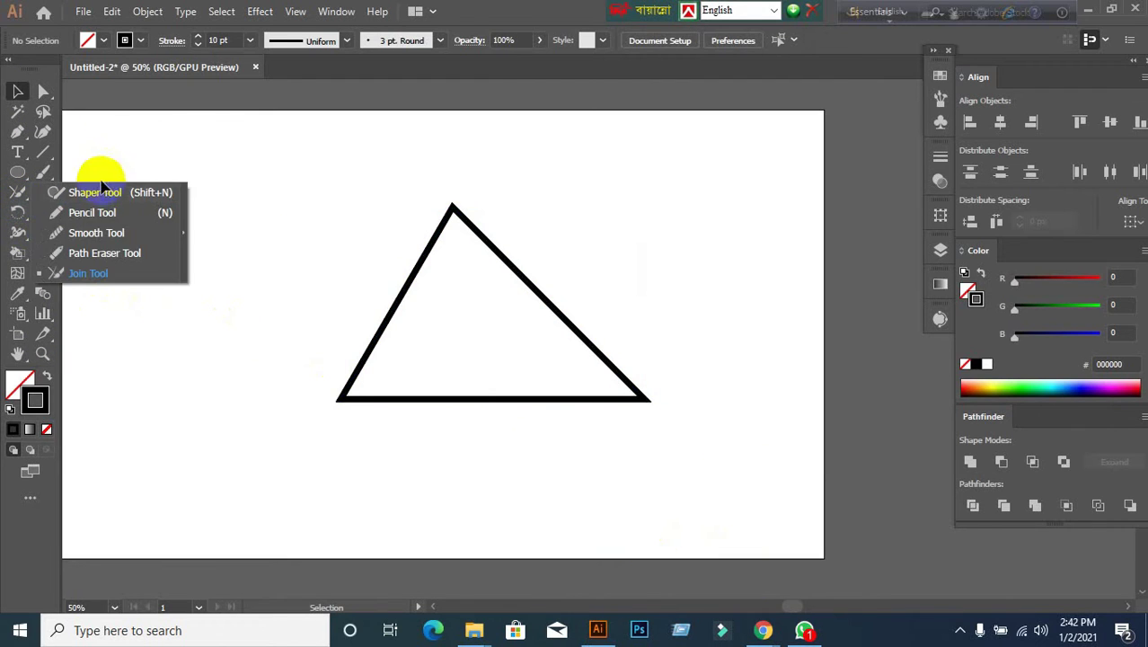
{"action": "left_click_drag", "start_coordinate": [287, 195], "coordinate": [640, 463]}
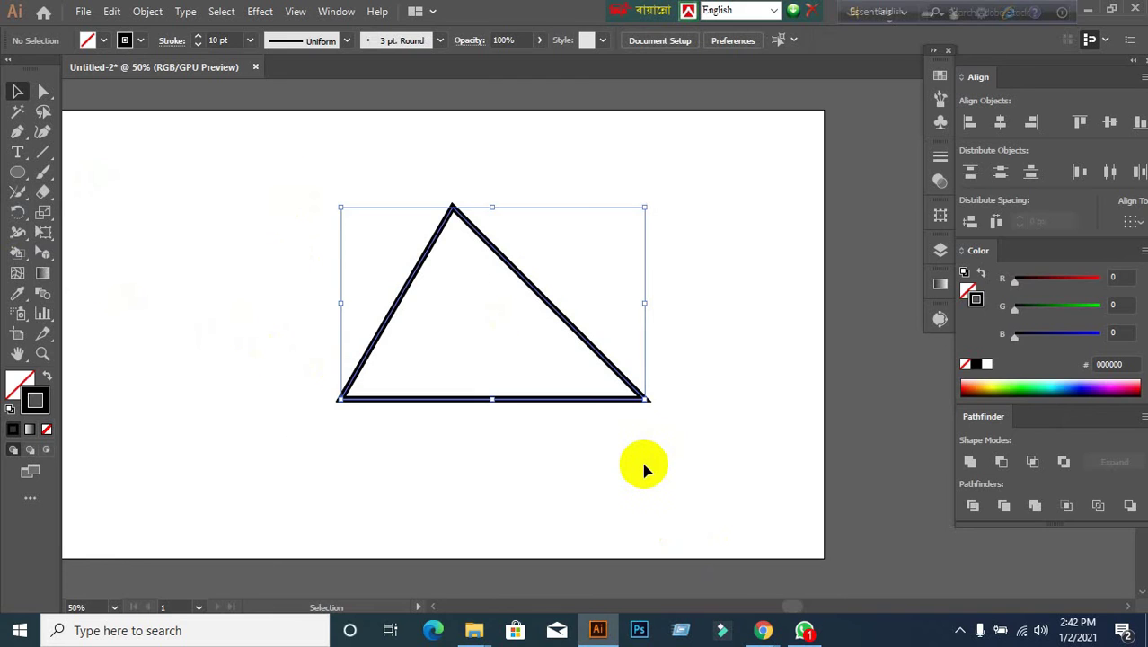
{"action": "left_click", "coordinate": [629, 464]}
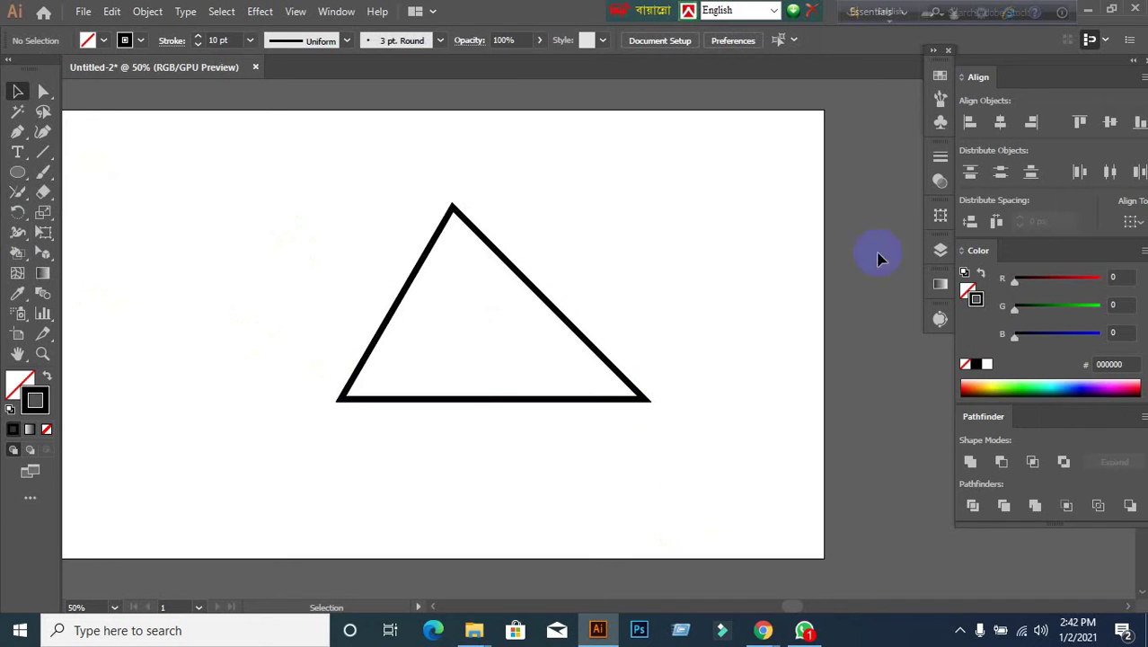
{"action": "left_click", "coordinate": [1088, 13]}
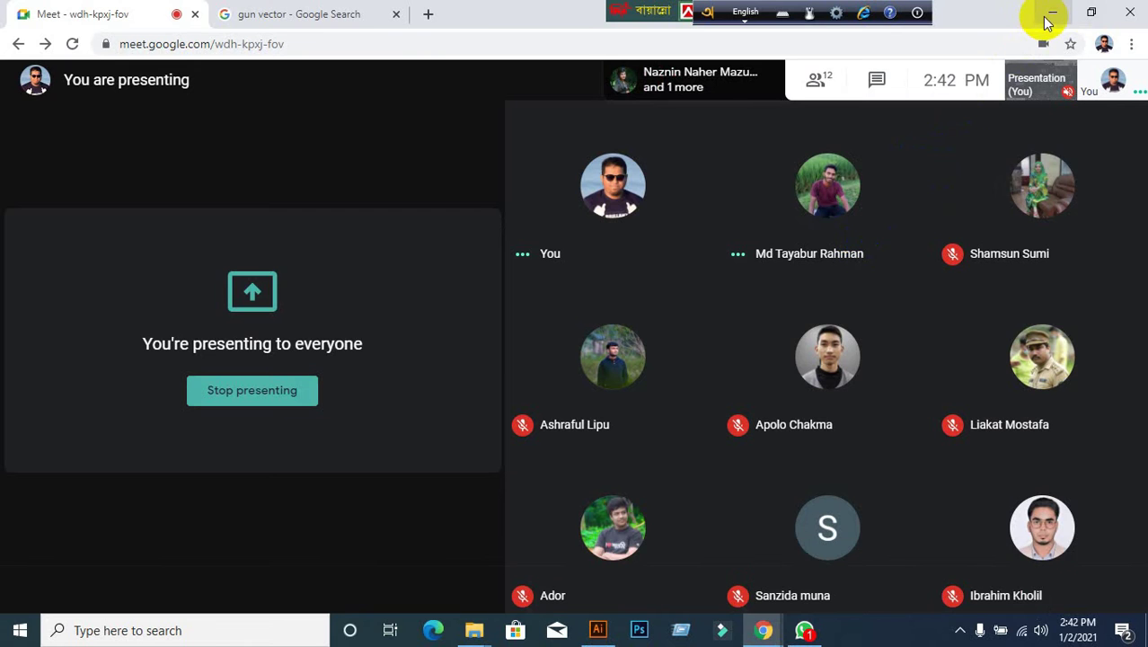
{"action": "left_click", "coordinate": [1049, 14]}
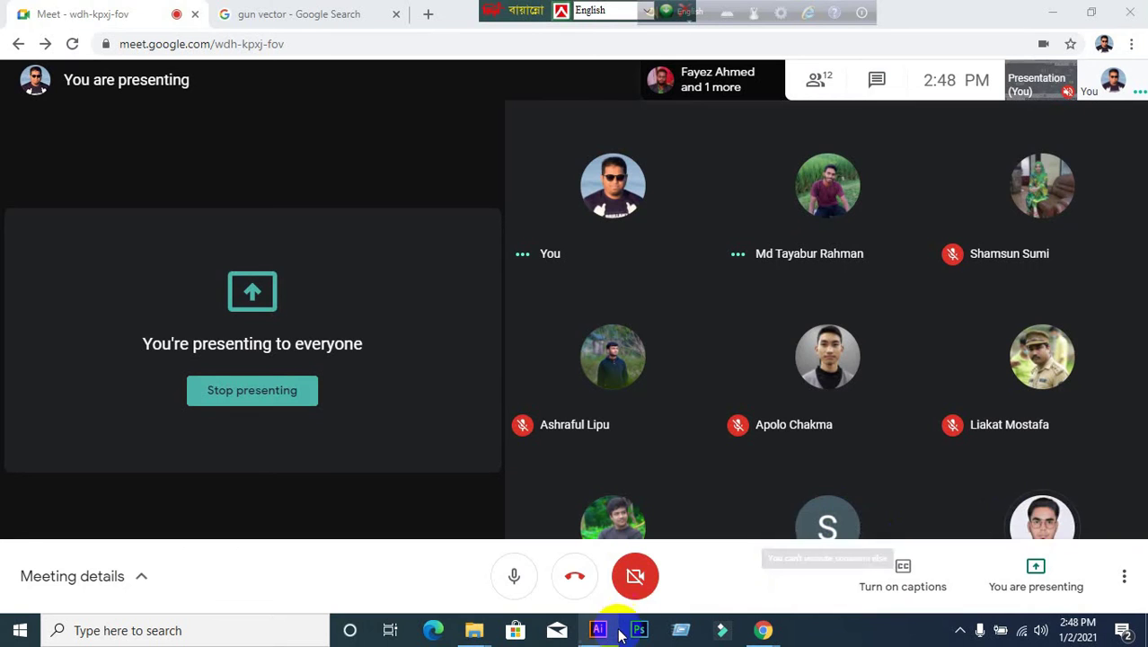
{"action": "left_click", "coordinate": [597, 630]}
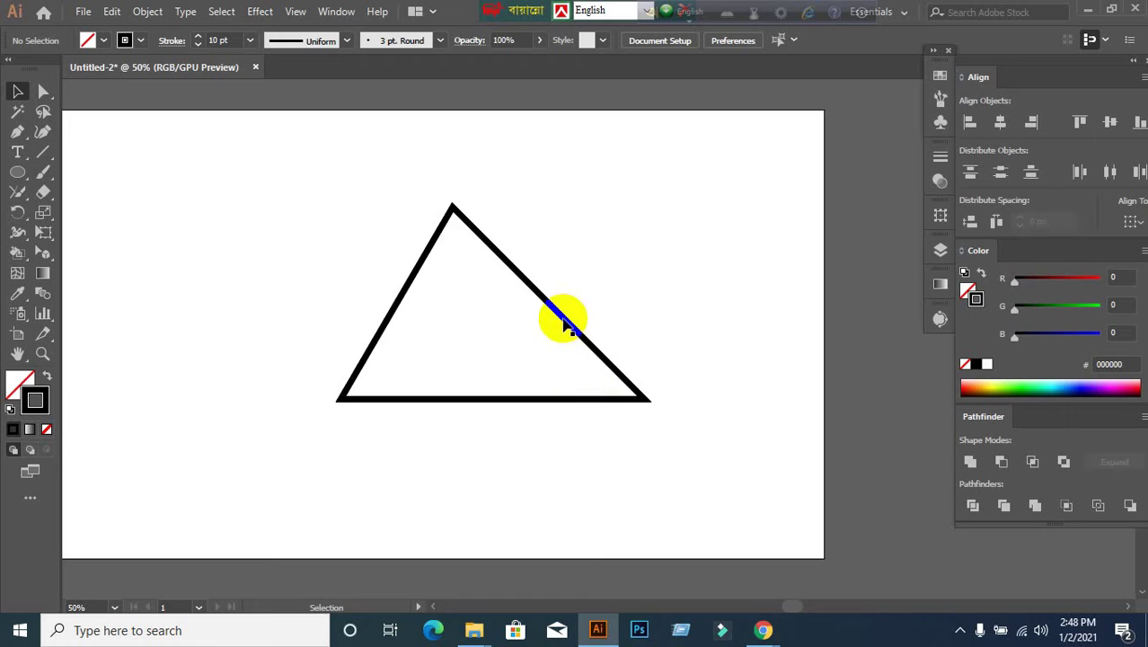
Delete the triangle from the artboard and swap the fill and stroke so the fill is black with no stroke.
{"action": "left_click_drag", "start_coordinate": [300, 191], "coordinate": [783, 510]}
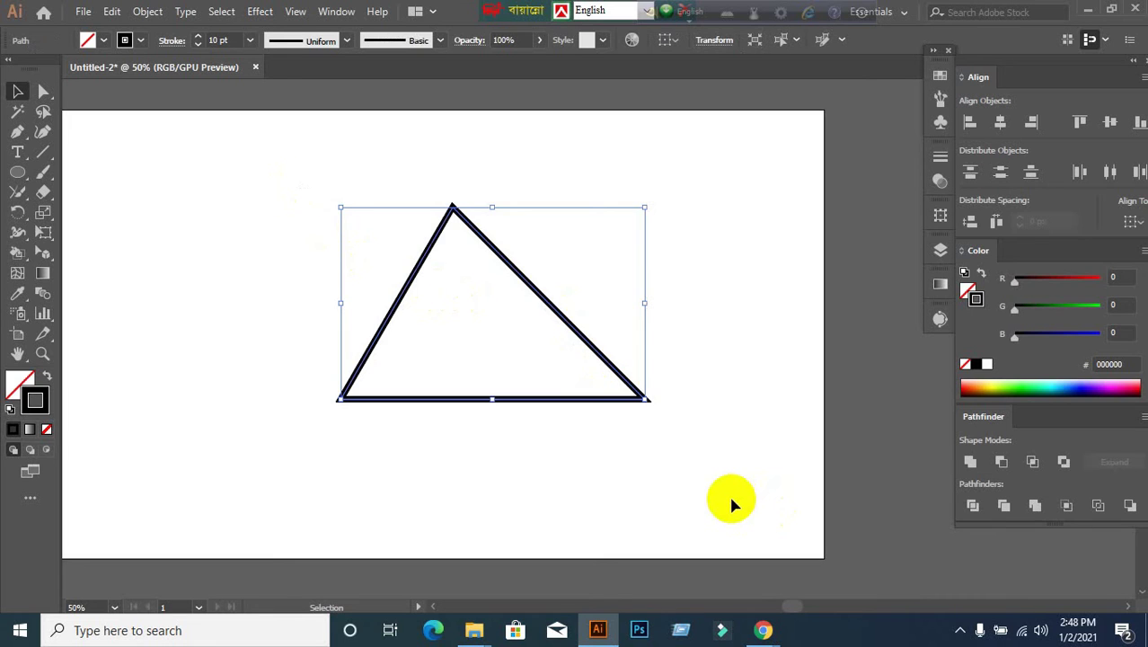
{"action": "key", "text": "Delete"}
{"action": "scroll", "coordinate": [643, 445], "scroll_direction": "down", "scroll_amount": 1}
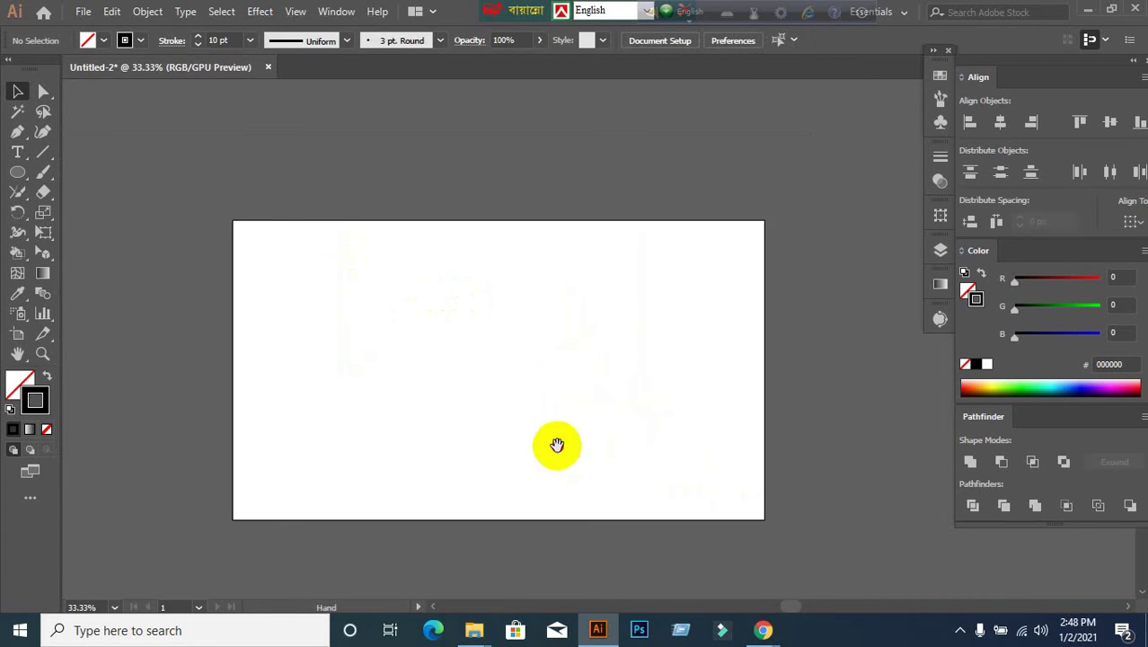
{"action": "left_click_drag", "start_coordinate": [557, 444], "coordinate": [579, 366]}
{"action": "scroll", "coordinate": [551, 282], "scroll_direction": "up", "scroll_amount": 1}
{"action": "scroll", "coordinate": [547, 279], "scroll_direction": "down", "scroll_amount": 1}
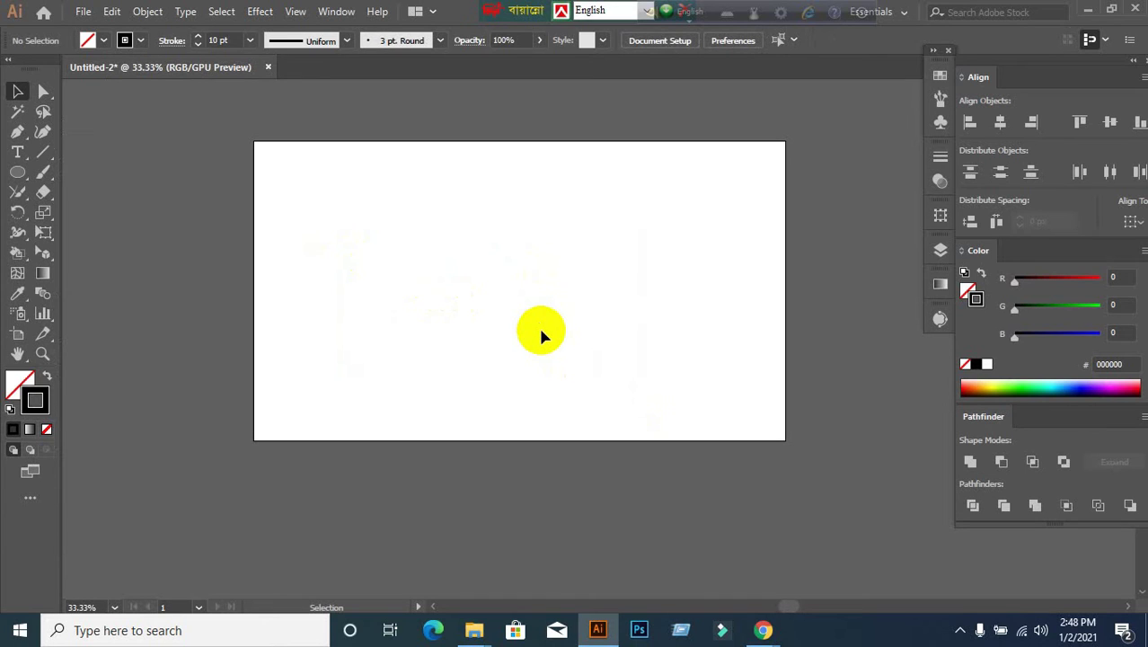
{"action": "left_click", "coordinate": [43, 377]}
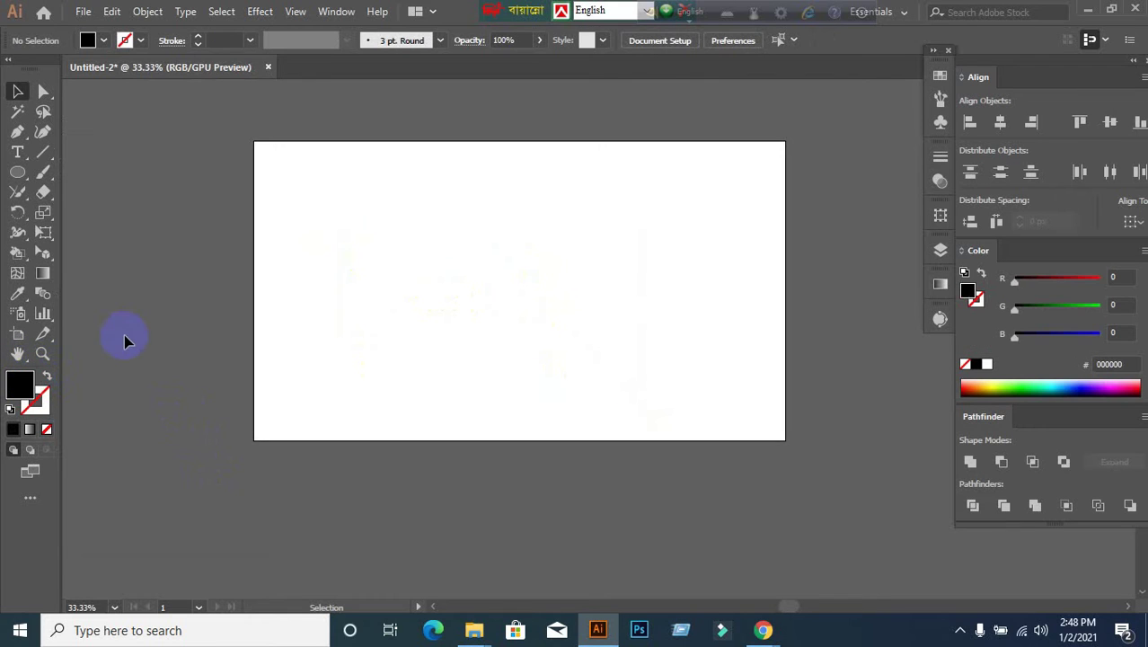
{"action": "scroll", "coordinate": [489, 133], "scroll_direction": "up", "scroll_amount": 1}
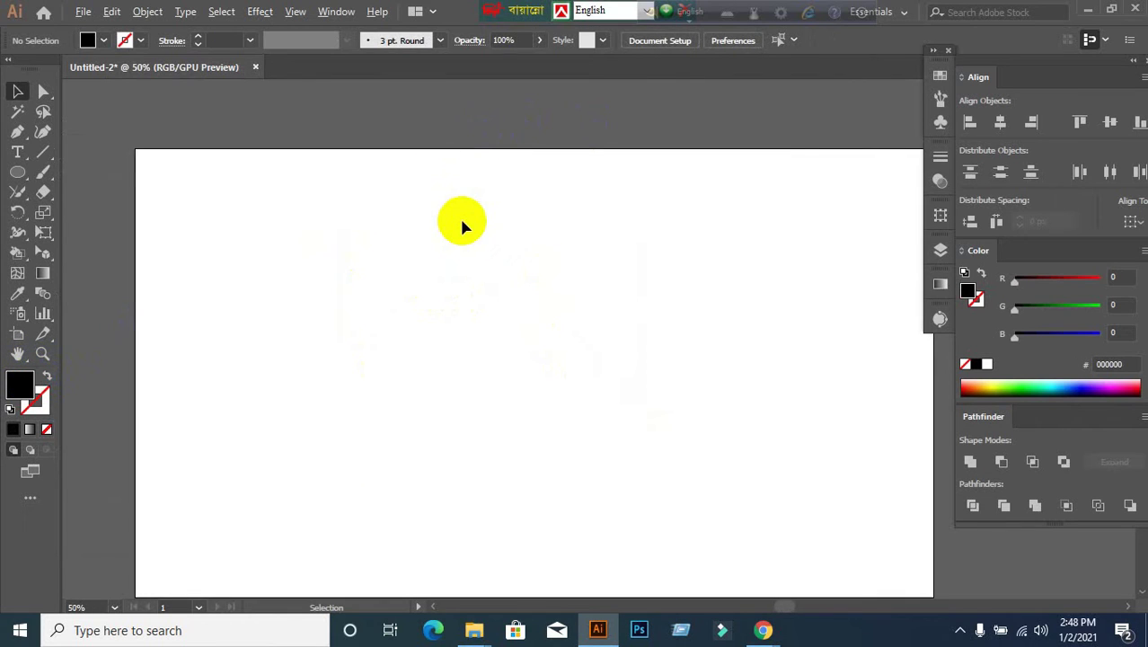
{"action": "scroll", "coordinate": [461, 224], "scroll_direction": "down", "scroll_amount": 1}
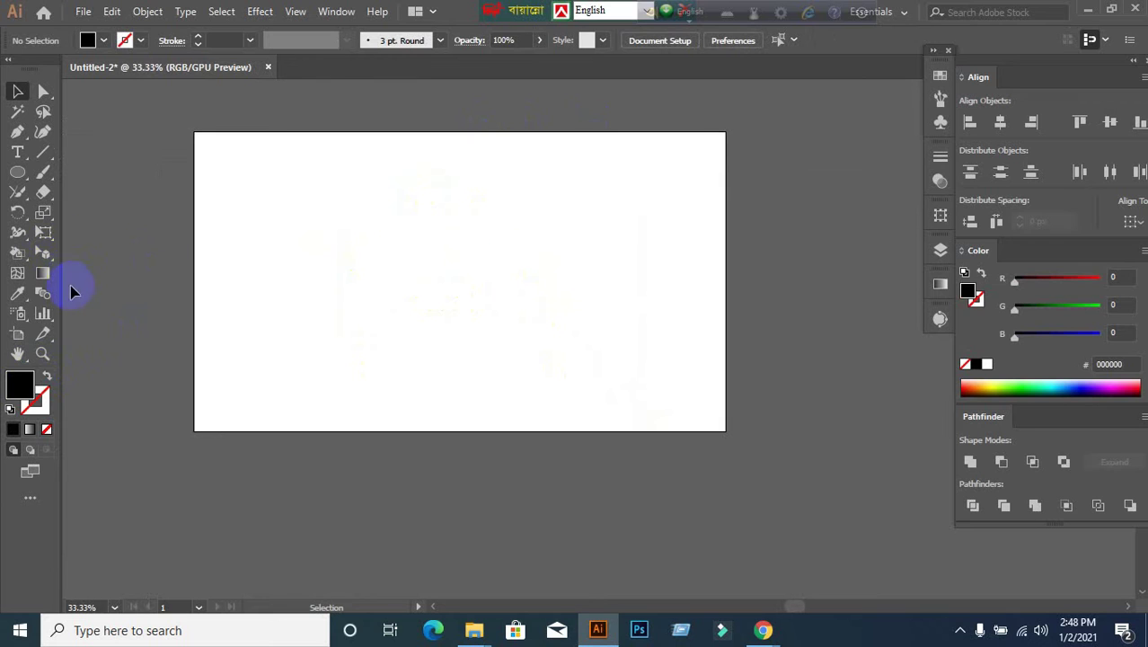
Show the perspective grid with the Perspective Grid tool and apply the two-point [2P-Normal View] preset.
{"action": "left_click", "coordinate": [44, 231]}
{"action": "left_click_drag", "start_coordinate": [43, 253], "coordinate": [105, 259]}
{"action": "scroll", "coordinate": [225, 238], "scroll_direction": "up", "scroll_amount": 1}
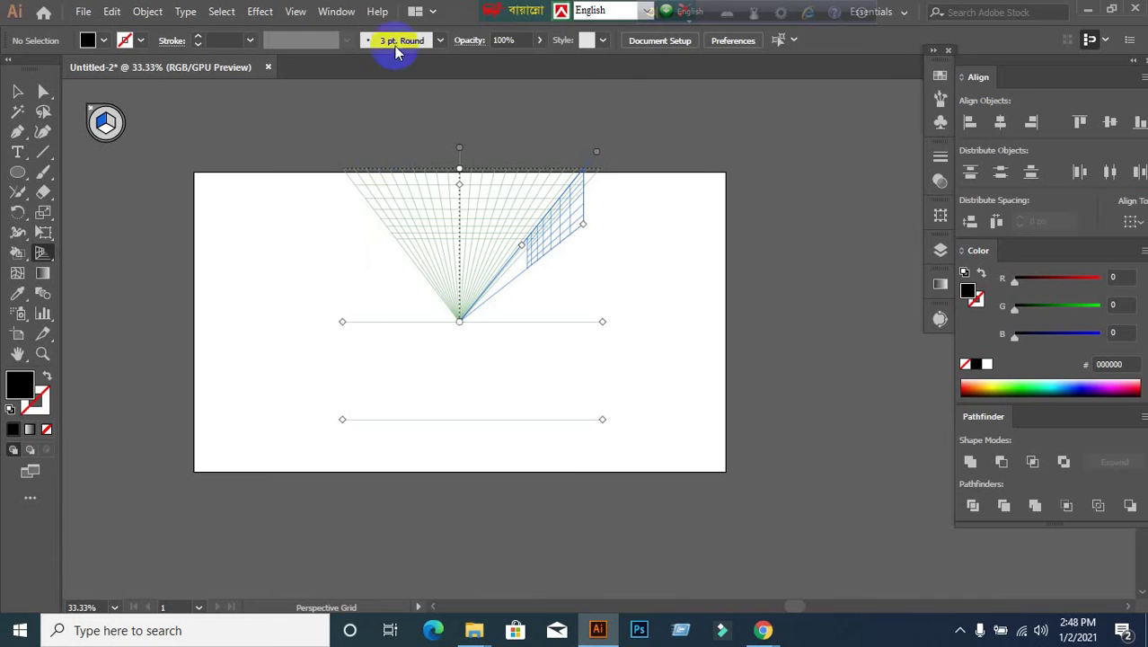
{"action": "left_click", "coordinate": [296, 11]}
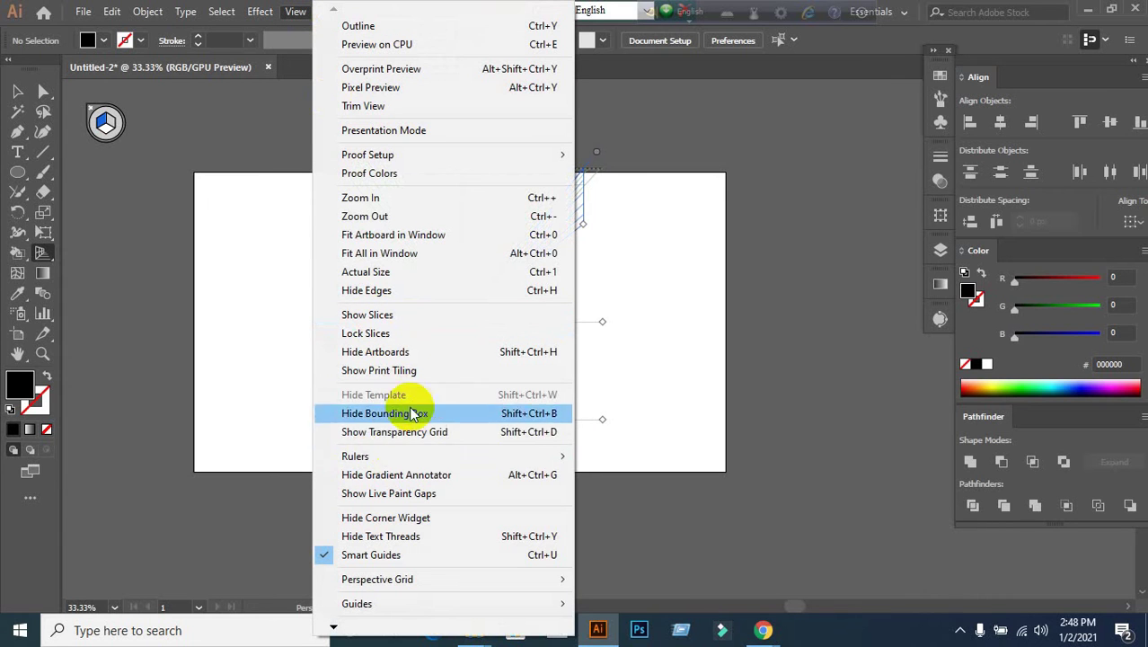
{"action": "mouse_move", "coordinate": [379, 579]}
{"action": "mouse_move", "coordinate": [691, 535]}
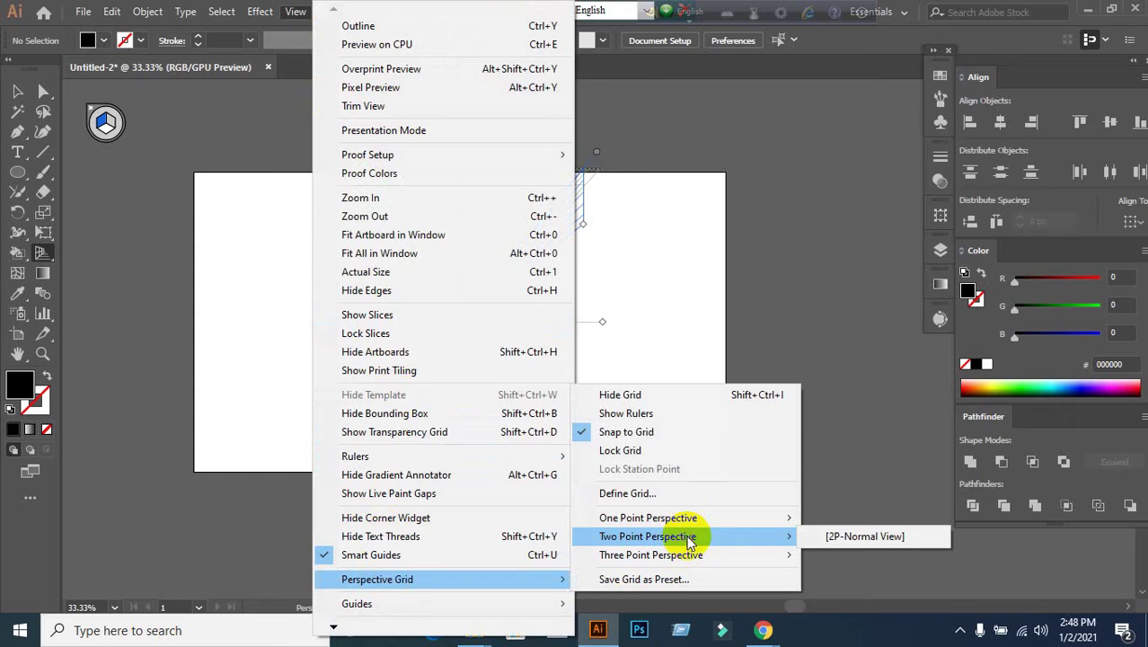
{"action": "left_click", "coordinate": [876, 537]}
{"action": "left_click", "coordinate": [18, 94]}
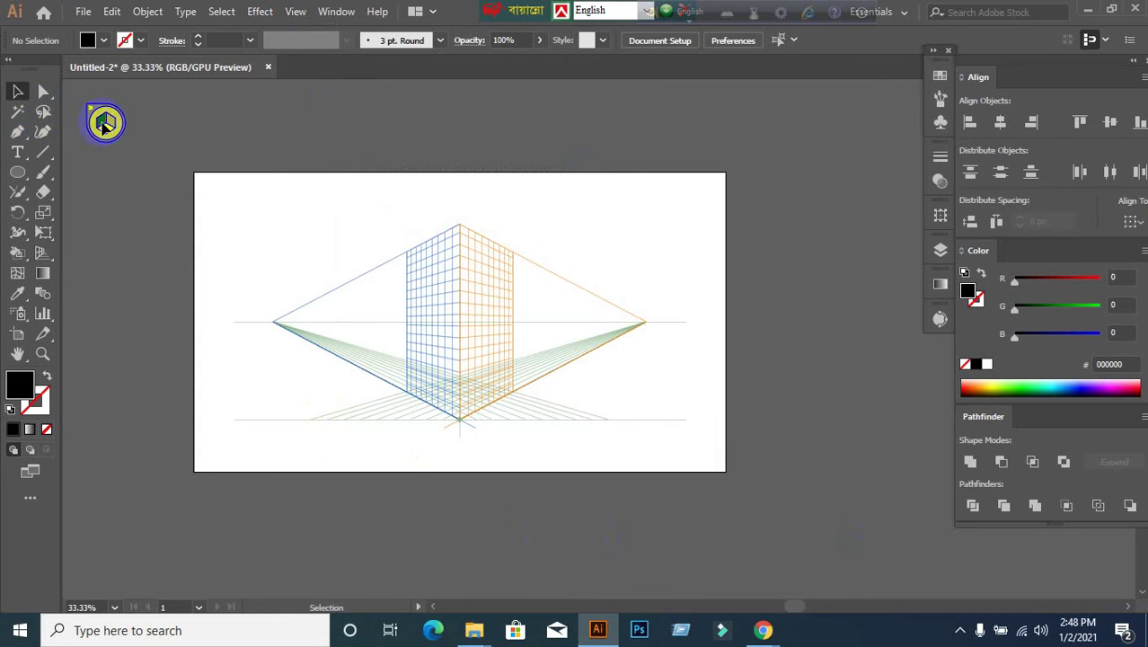
Close the Untitled-2 document without saving its changes.
{"action": "left_click", "coordinate": [270, 69]}
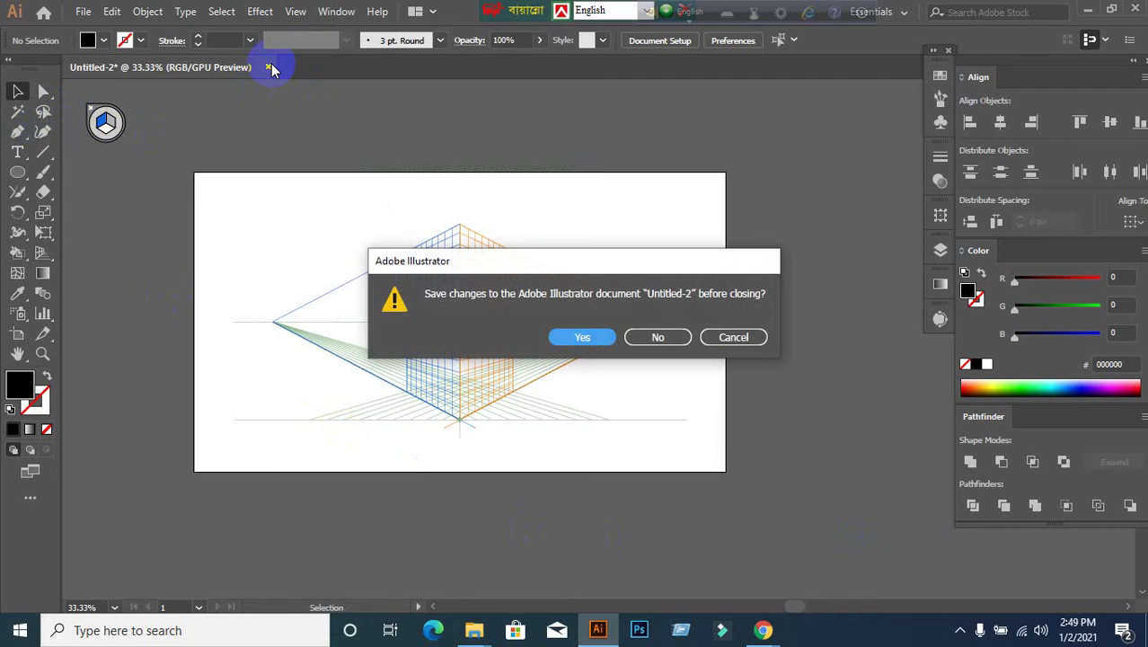
{"action": "left_click", "coordinate": [648, 337]}
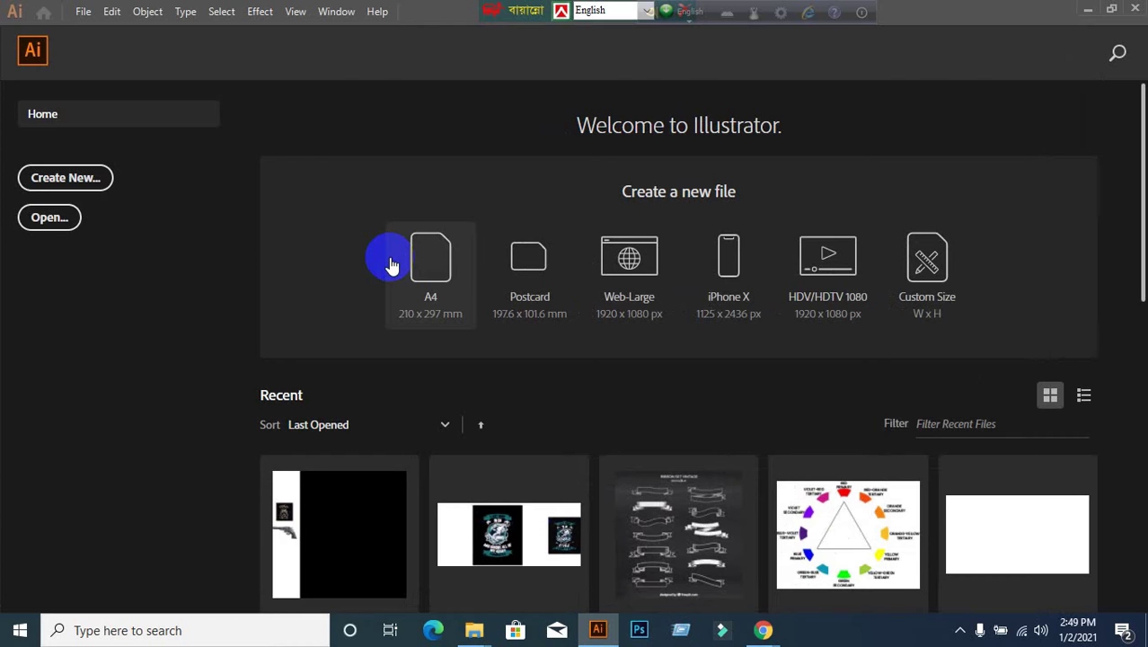
{"action": "left_click", "coordinate": [1088, 9]}
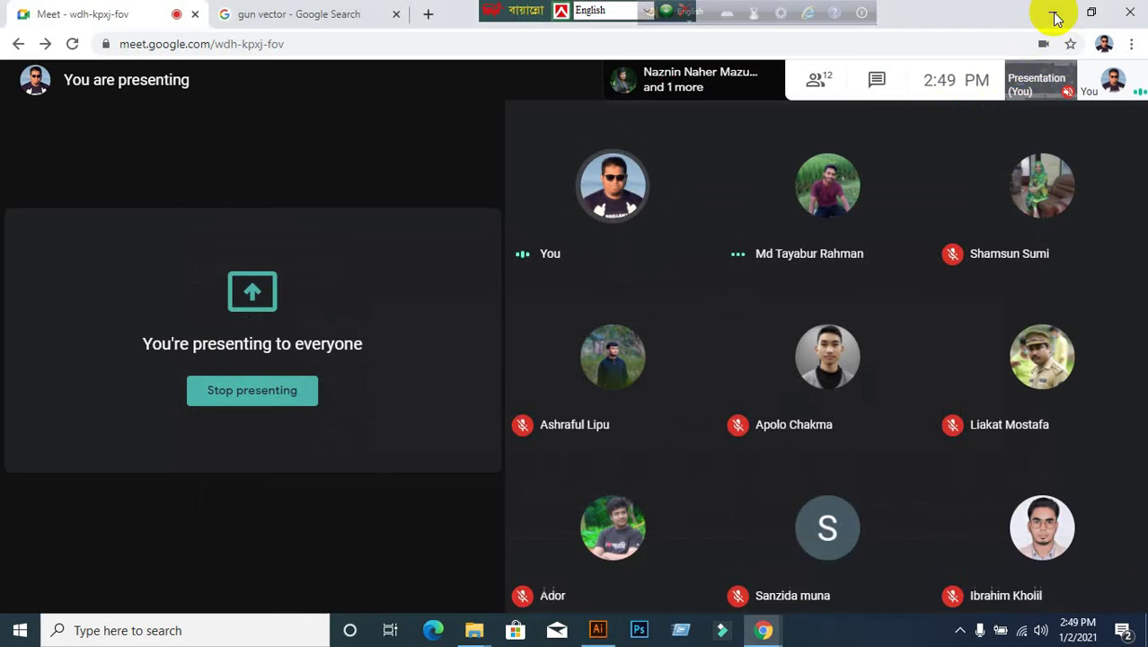
{"action": "left_click", "coordinate": [1051, 12]}
{"action": "key", "text": "alt+Tab"}
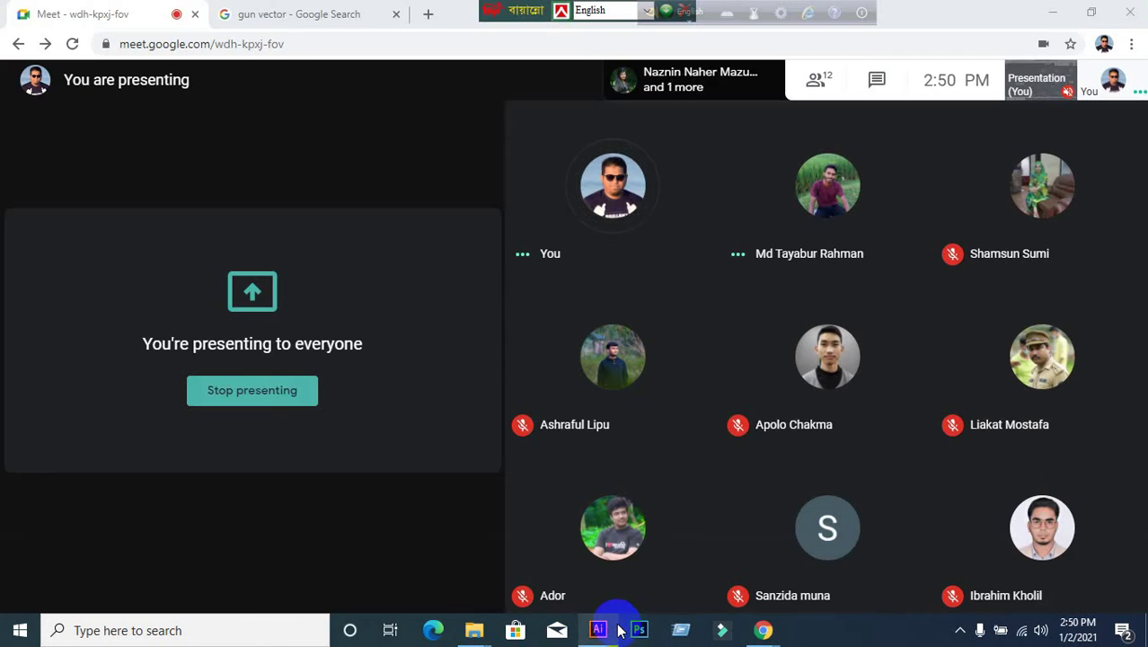
Create a new 1366 x 768 px document in Illustrator from the Common web preset.
{"action": "left_click", "coordinate": [598, 629]}
{"action": "left_click", "coordinate": [78, 179]}
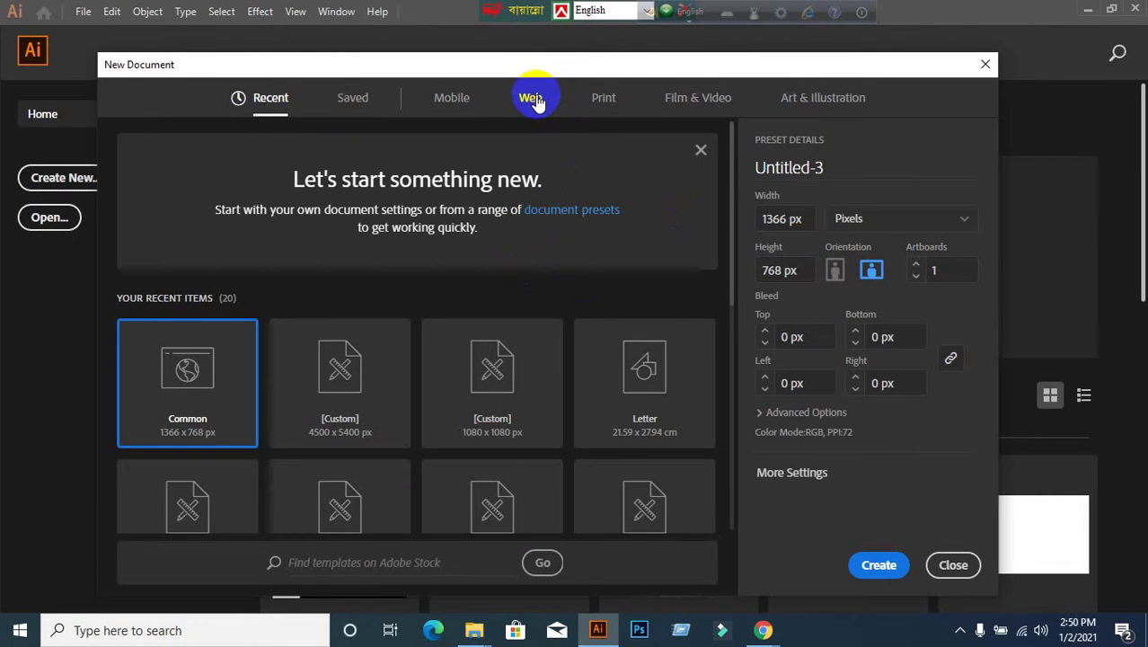
{"action": "left_click", "coordinate": [531, 98]}
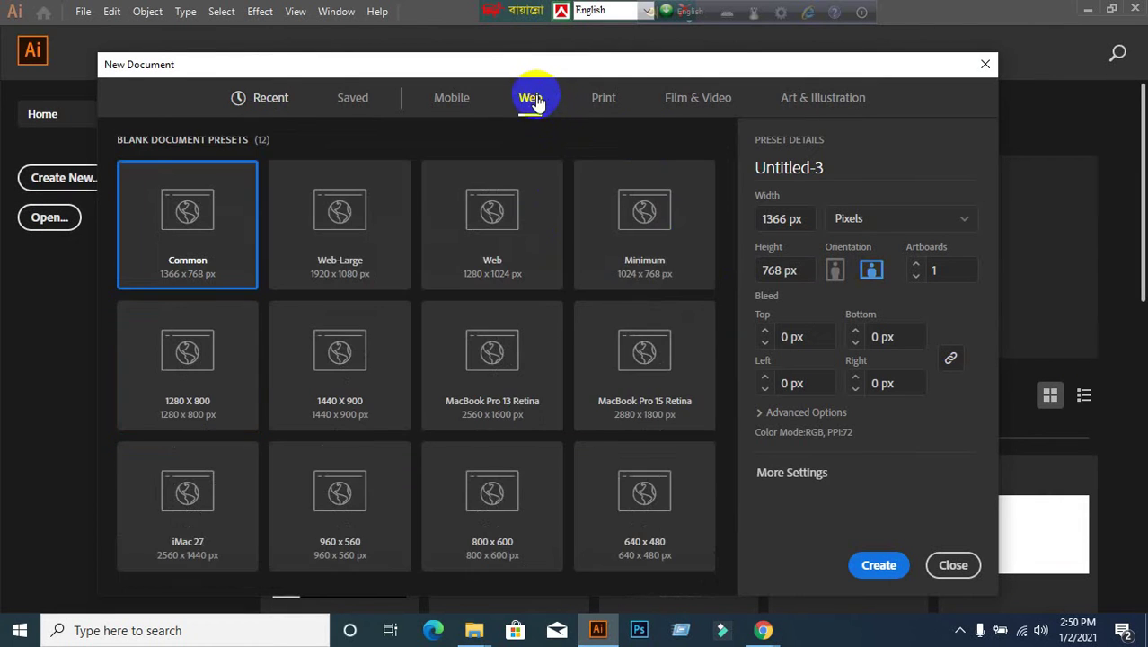
{"action": "left_click", "coordinate": [879, 563]}
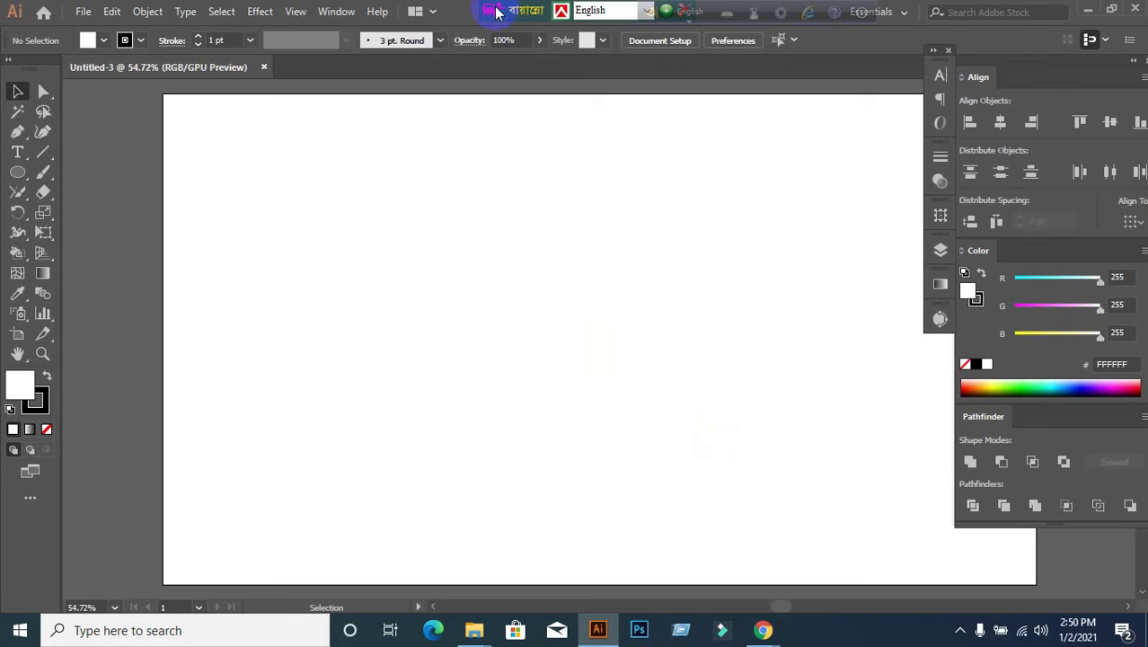
Show the two-point perspective grid with the Perspective Grid tool and move the whole grid slightly up and left on the artboard.
{"action": "scroll", "coordinate": [469, 270], "scroll_direction": "up", "scroll_amount": 1}
{"action": "scroll", "coordinate": [469, 272], "scroll_direction": "down", "scroll_amount": 2}
{"action": "left_click_drag", "start_coordinate": [469, 271], "coordinate": [401, 270]}
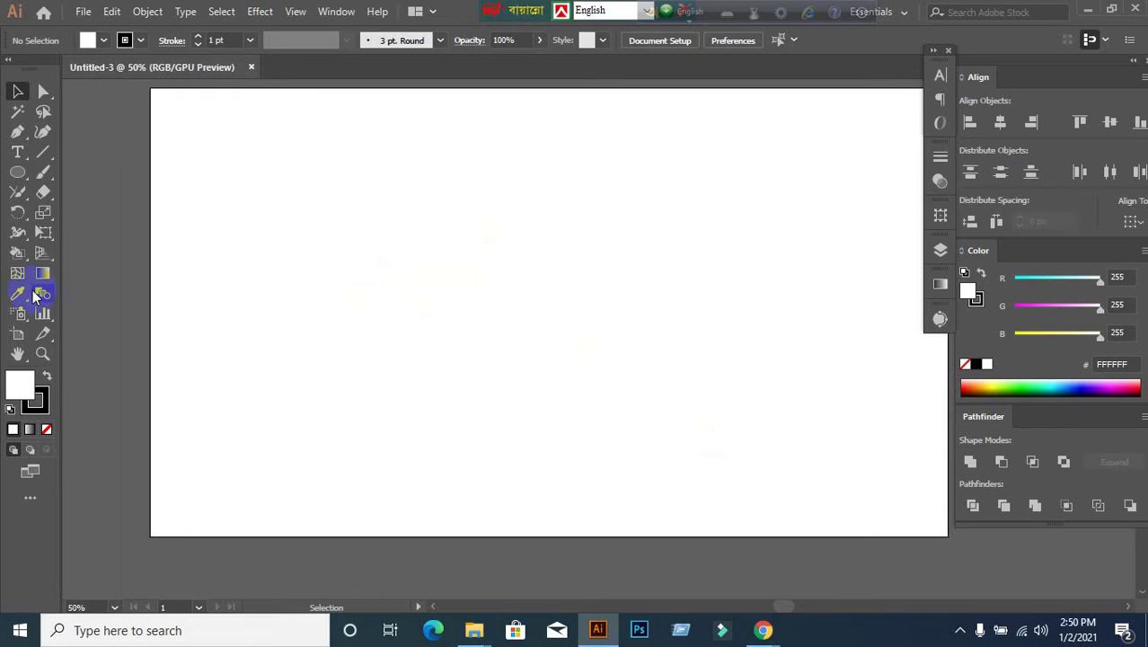
{"action": "left_click", "coordinate": [43, 254]}
{"action": "left_click", "coordinate": [164, 256]}
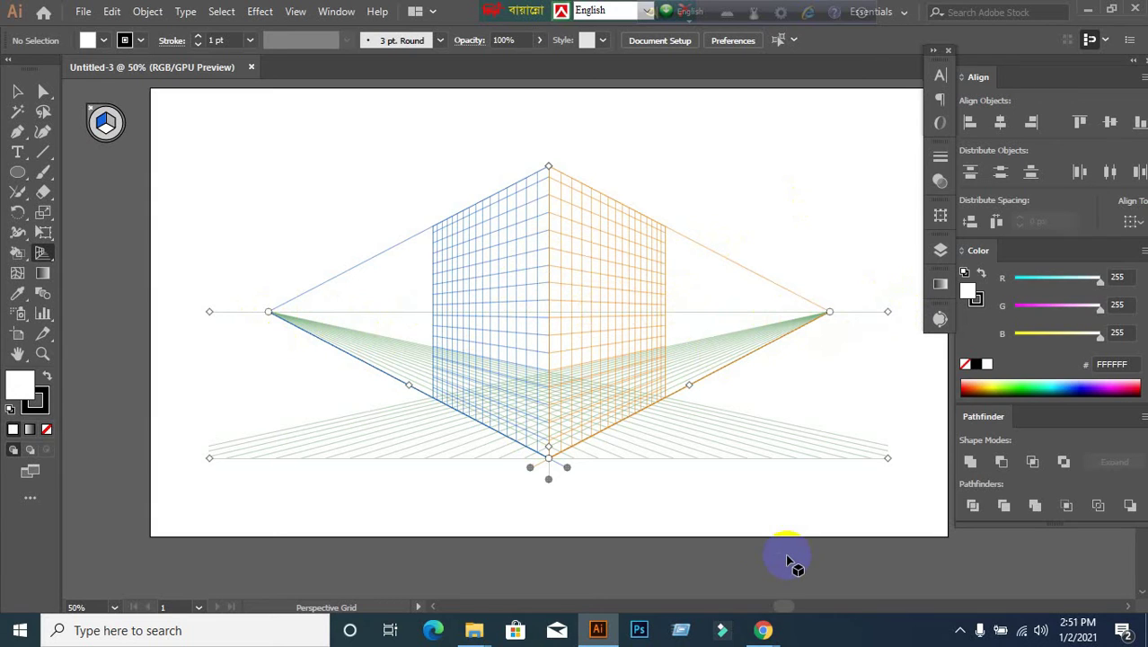
{"action": "left_click_drag", "start_coordinate": [888, 459], "coordinate": [872, 439]}
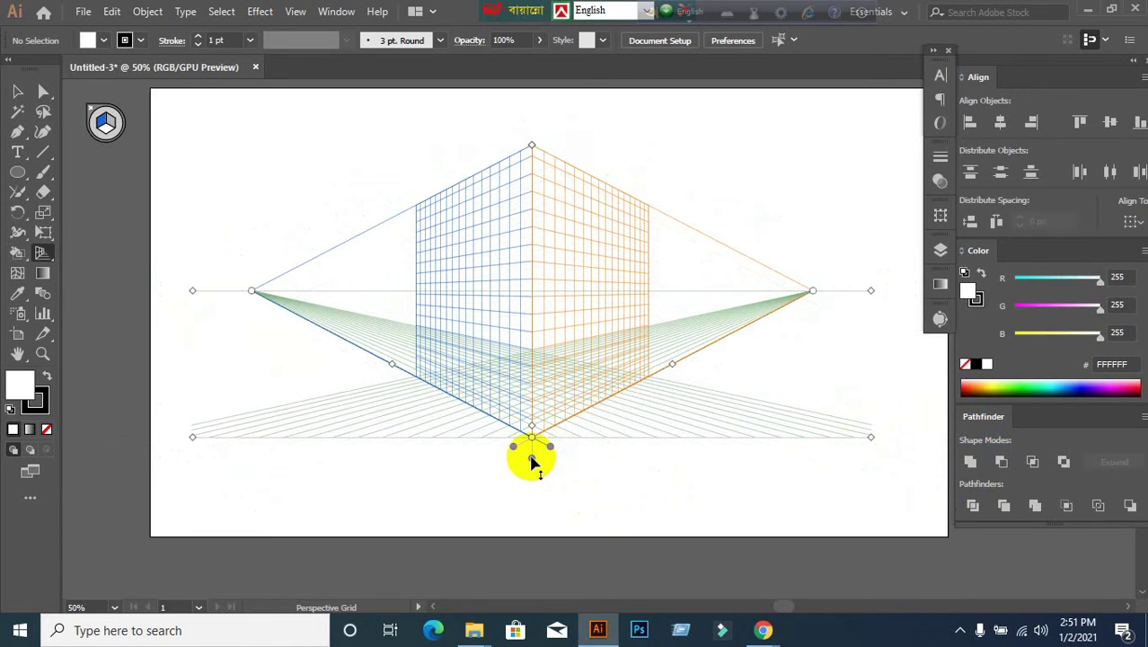
Try moving the horizontal plane and both vertical planes with the controls at the grid's base, undoing each change.
{"action": "left_click_drag", "start_coordinate": [532, 458], "coordinate": [528, 410]}
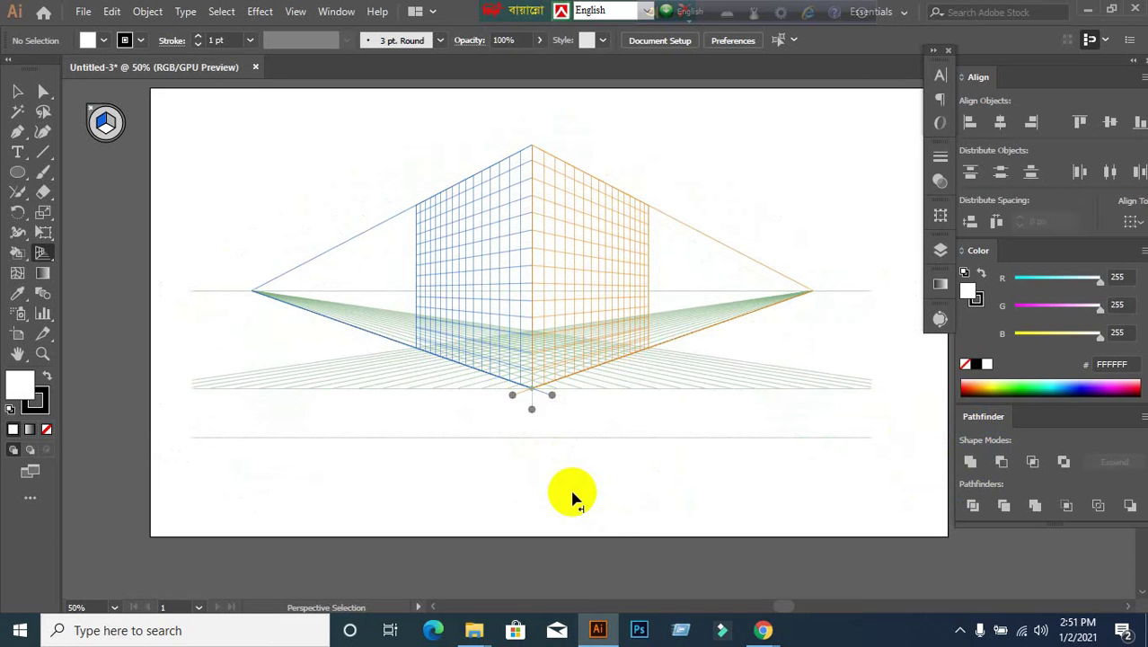
{"action": "key", "text": "ctrl+z"}
{"action": "left_click_drag", "start_coordinate": [554, 451], "coordinate": [648, 524]}
{"action": "key", "text": "ctrl+z"}
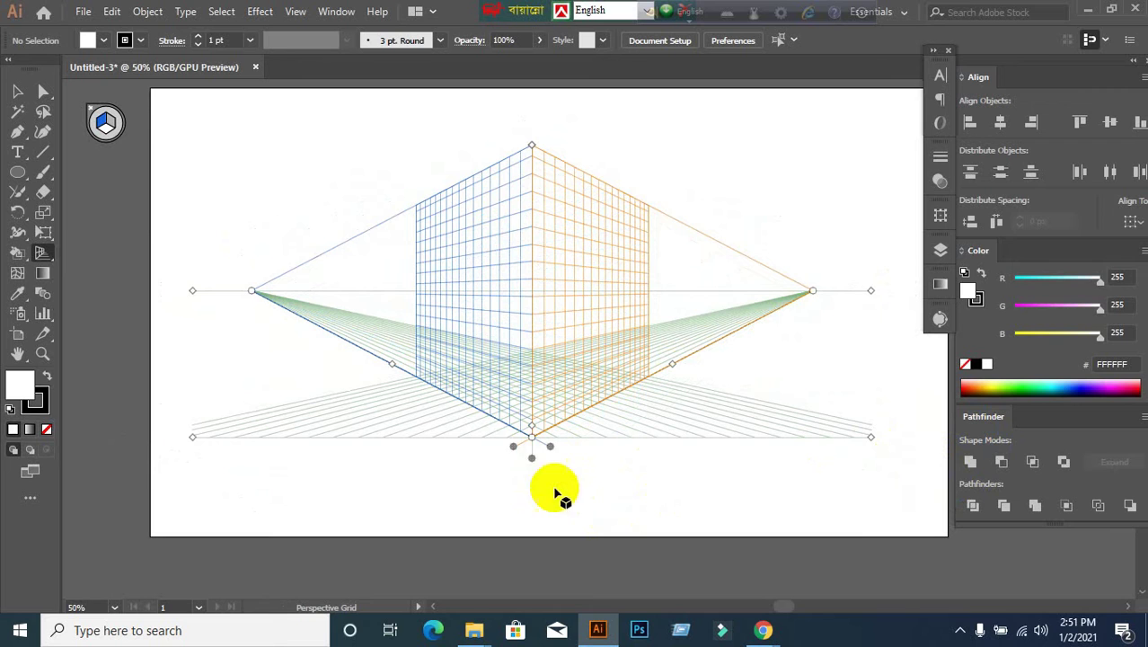
{"action": "left_click_drag", "start_coordinate": [520, 451], "coordinate": [418, 451]}
{"action": "key", "text": "ctrl+z"}
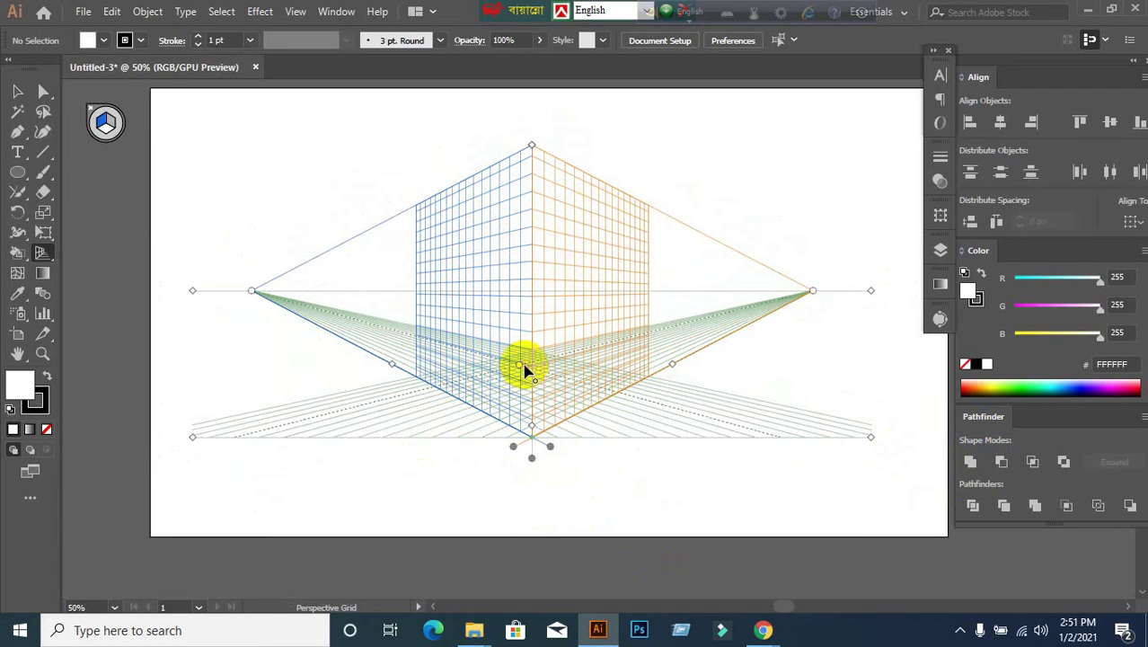
{"action": "key", "text": "shift+v"}
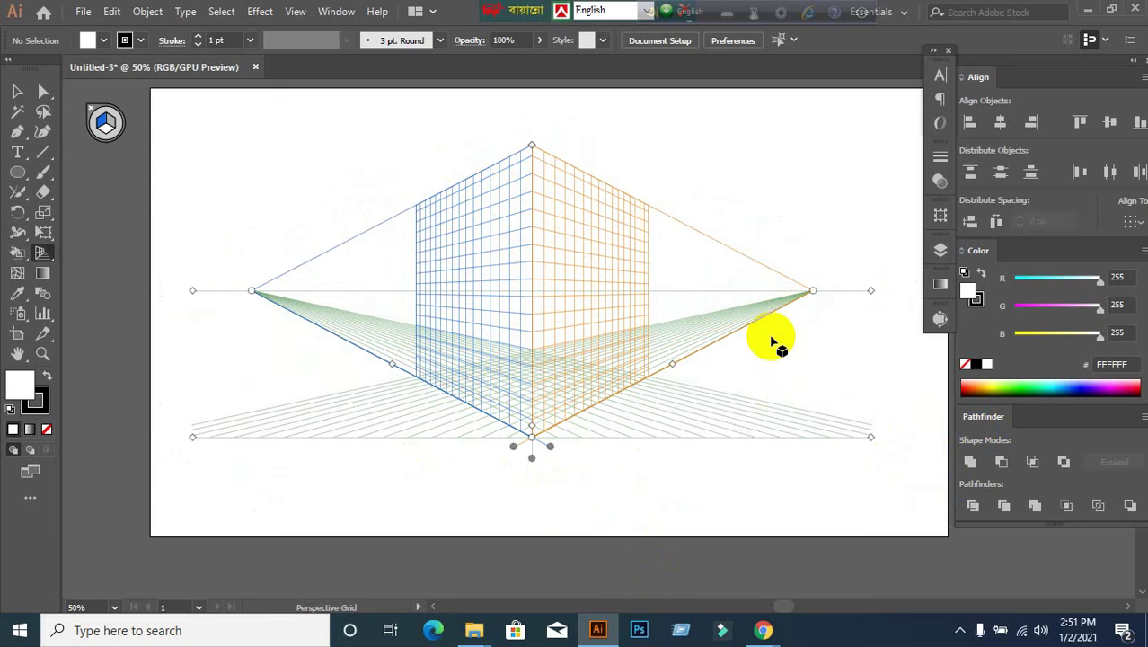
Try moving the grid's right and left vanishing points inward along the horizon, and undo both moves.
{"action": "left_click_drag", "start_coordinate": [811, 290], "coordinate": [741, 290]}
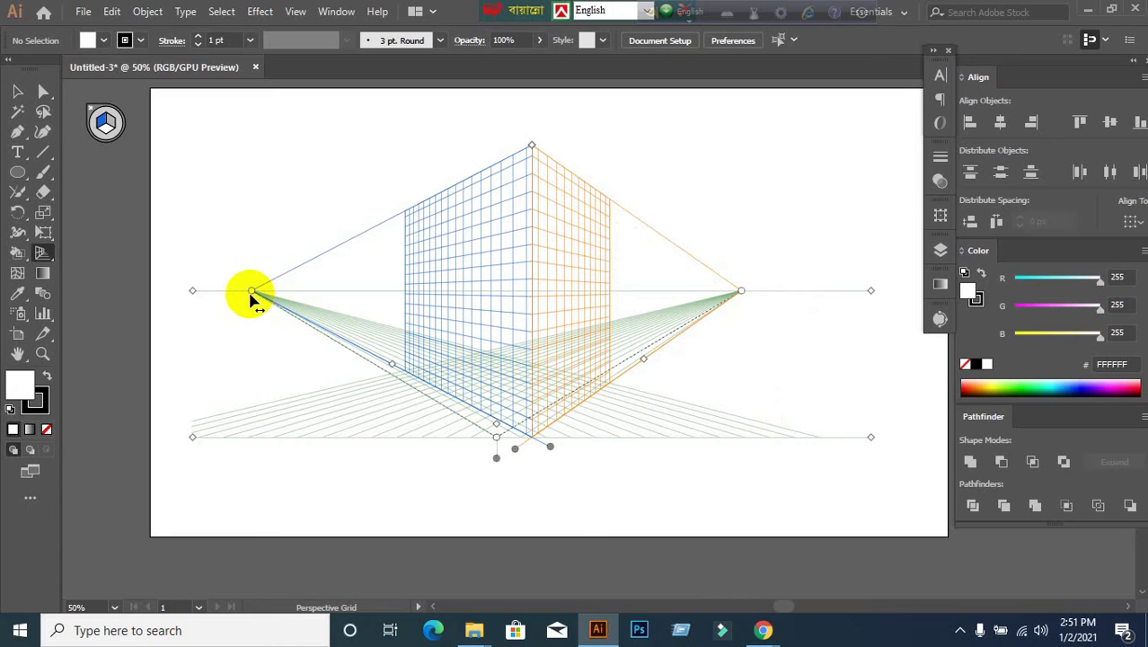
{"action": "left_click_drag", "start_coordinate": [39, 260], "coordinate": [159, 245]}
{"action": "left_click_drag", "start_coordinate": [252, 292], "coordinate": [346, 290]}
{"action": "key", "text": "ctrl+z"}
{"action": "key", "text": "ctrl+z"}
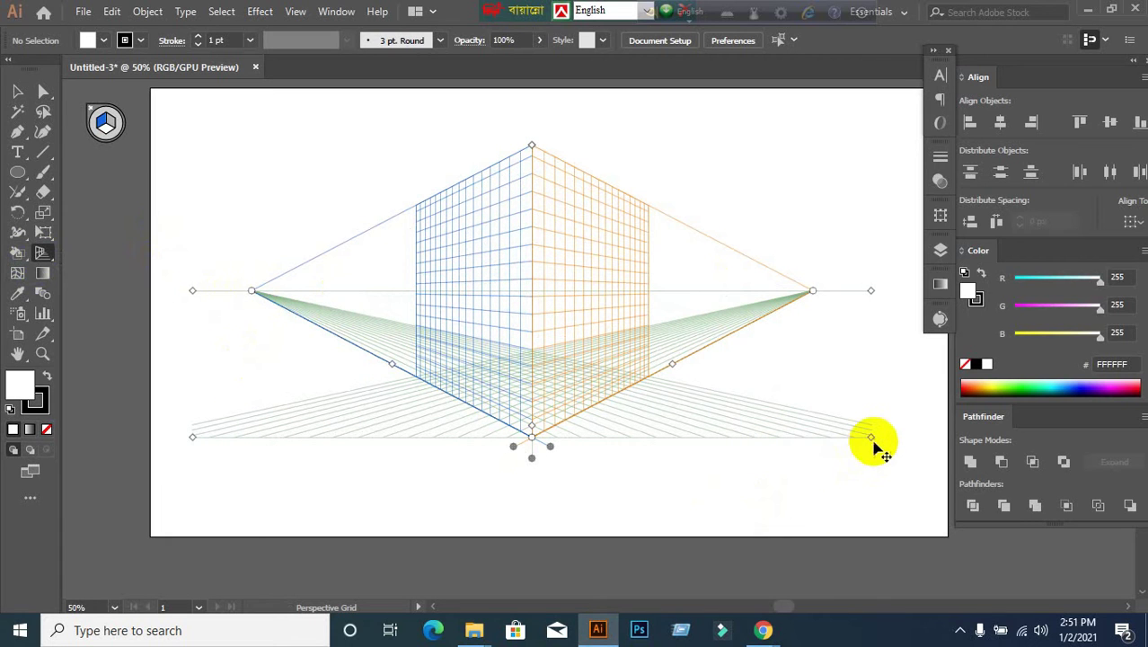
Move the whole perspective grid slightly left and down on the artboard, and choose the Perspective Selection tool.
{"action": "mouse_move", "coordinate": [871, 438]}
{"action": "left_mouse_down"}
{"action": "mouse_move", "coordinate": [782, 345]}
{"action": "mouse_move", "coordinate": [854, 443]}
{"action": "left_mouse_up"}
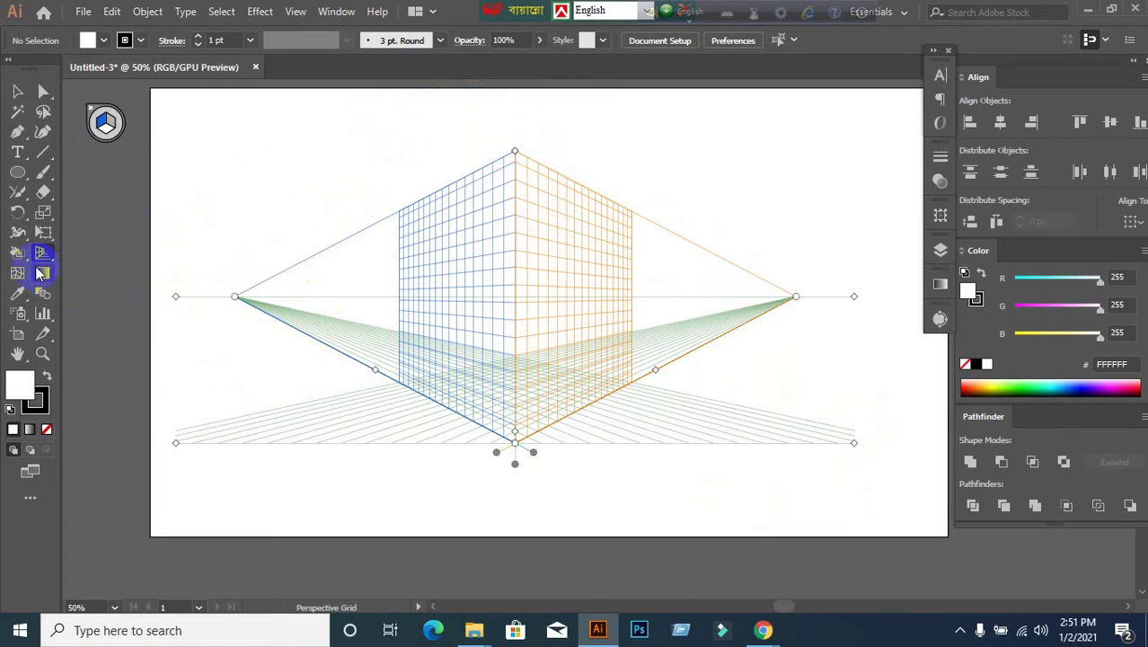
{"action": "left_click_drag", "start_coordinate": [38, 257], "coordinate": [125, 281]}
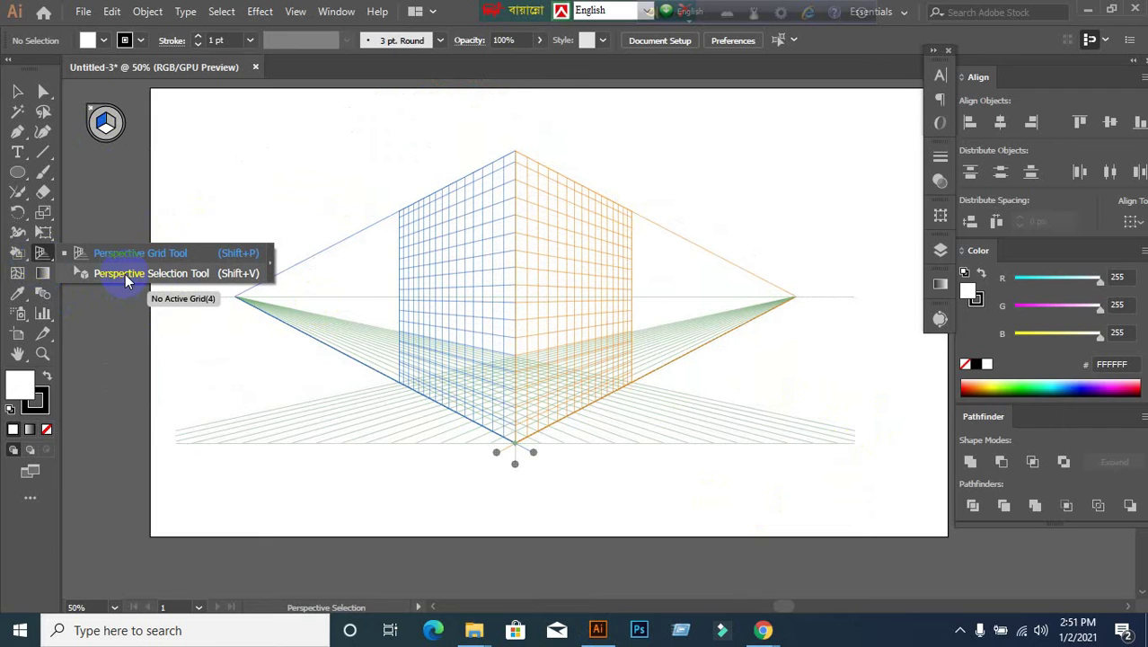
Hide the perspective grid and show it again with the Perspective Grid tool.
{"action": "left_click_drag", "start_coordinate": [125, 274], "coordinate": [124, 274]}
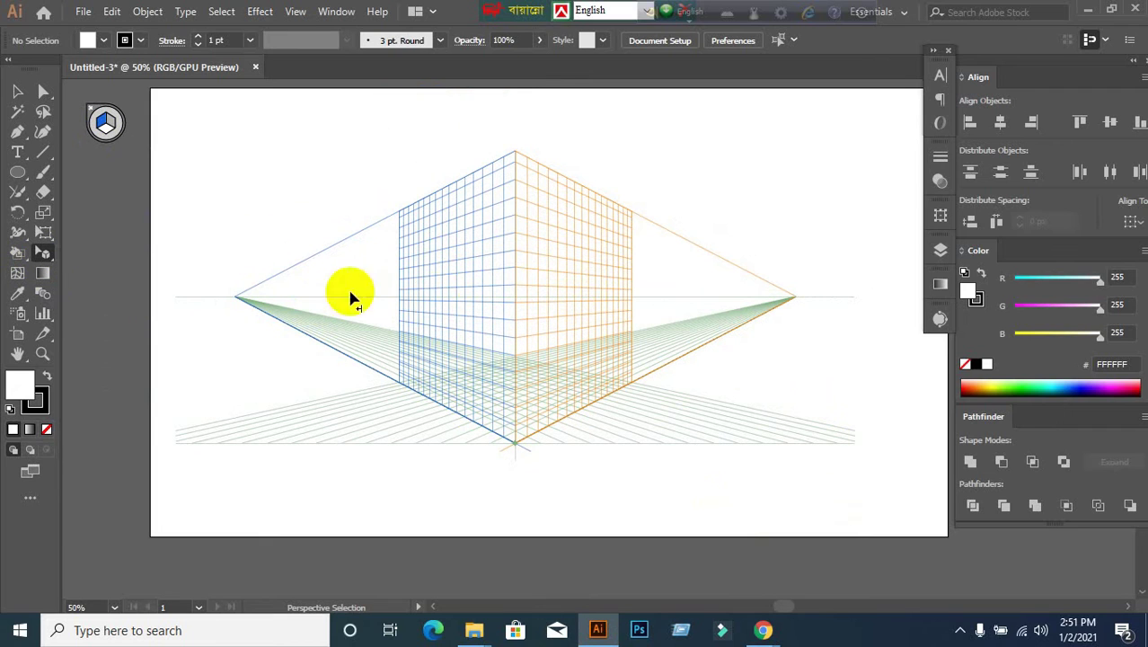
{"action": "left_click", "coordinate": [102, 126]}
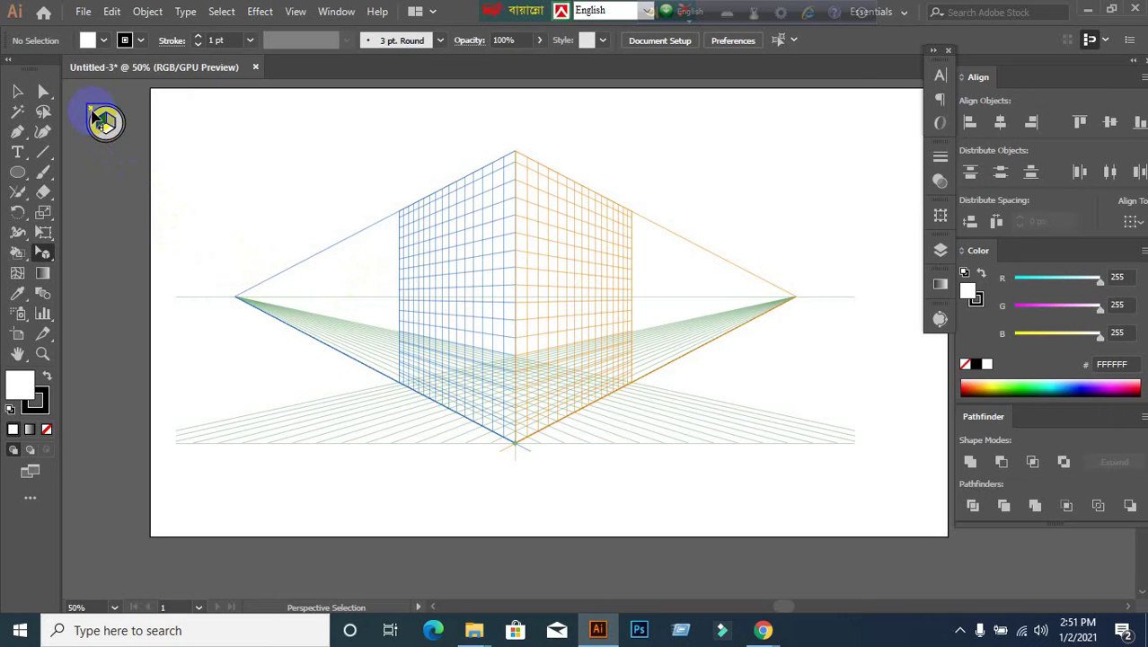
{"action": "left_click", "coordinate": [92, 111]}
{"action": "left_click_drag", "start_coordinate": [42, 253], "coordinate": [109, 256]}
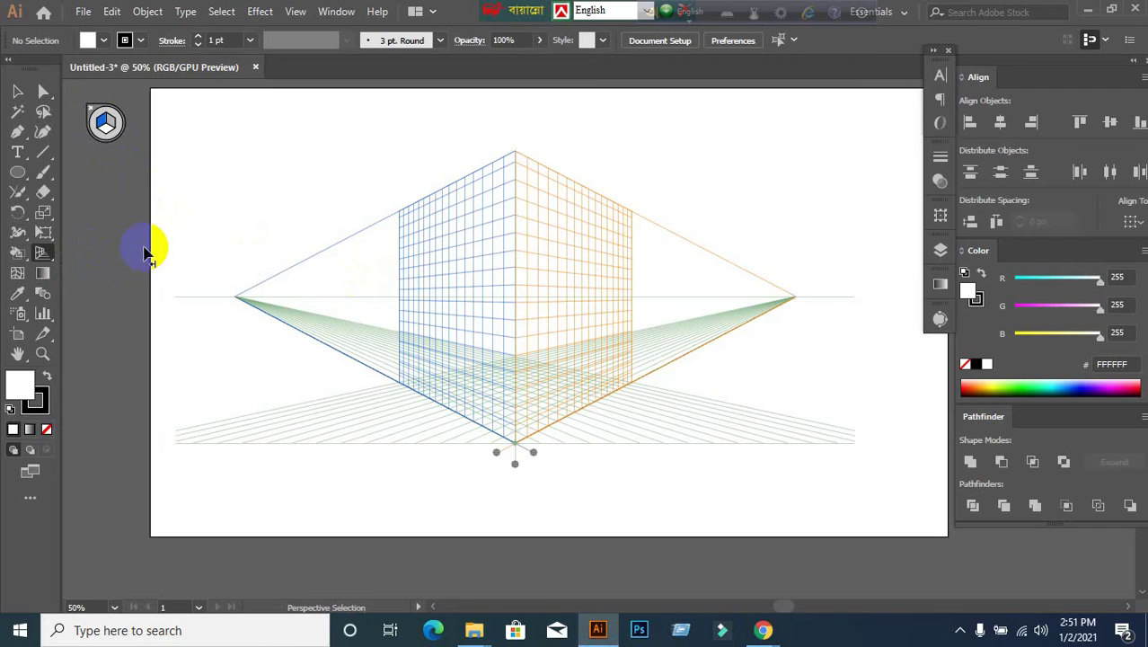
{"action": "key", "text": "ctrl+shift+i"}
{"action": "left_click_drag", "start_coordinate": [37, 252], "coordinate": [97, 259]}
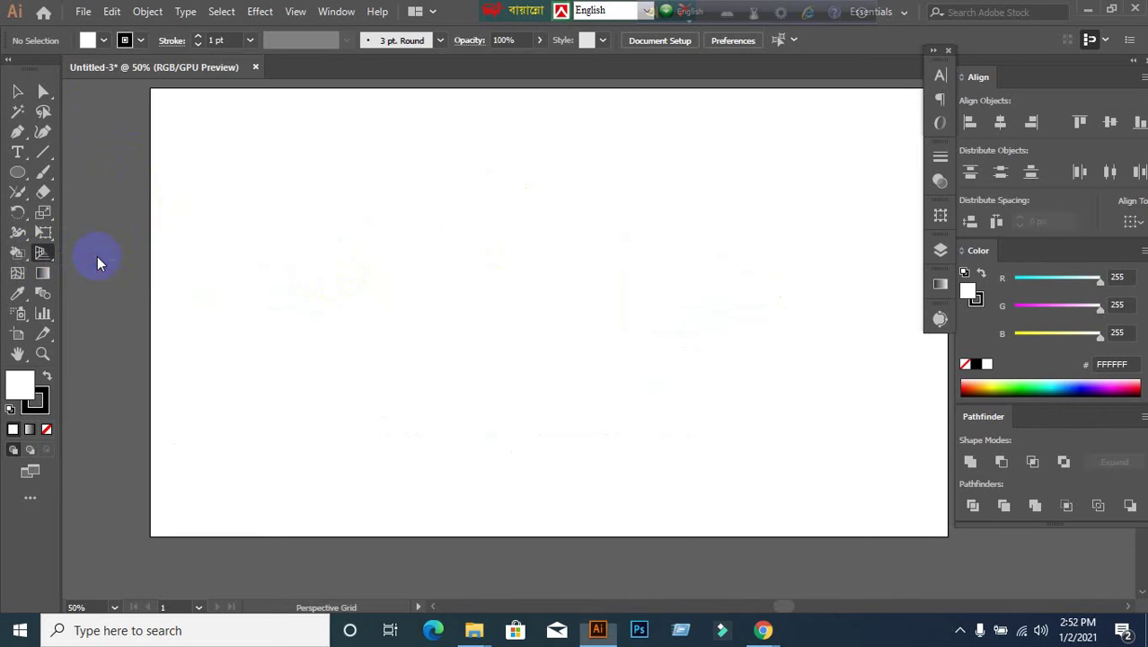
{"action": "left_click_drag", "start_coordinate": [43, 252], "coordinate": [95, 257]}
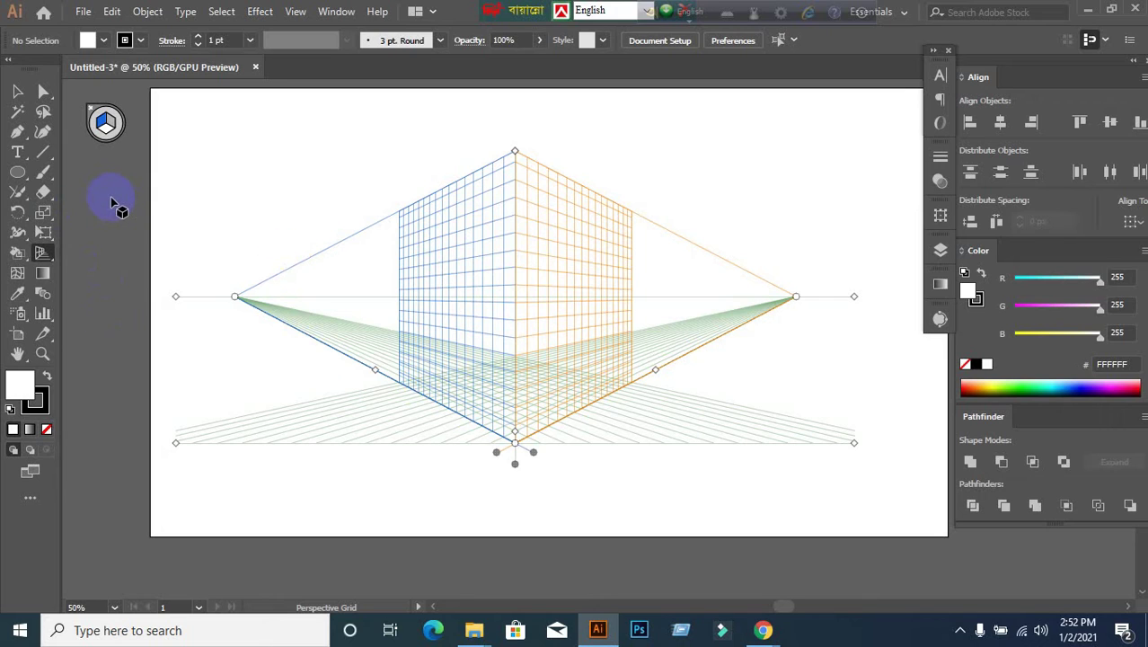
With the left grid plane active, draw a rectangle in perspective on it that ends at the base of the central vertical edge.
{"action": "left_click", "coordinate": [24, 178]}
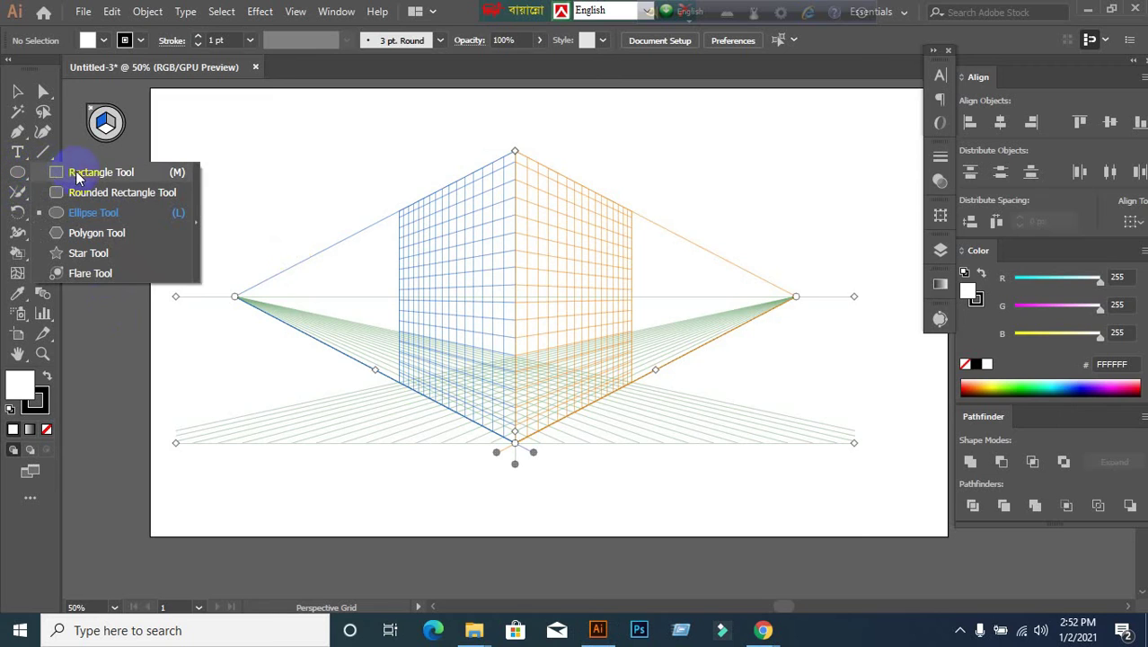
{"action": "left_click", "coordinate": [22, 179]}
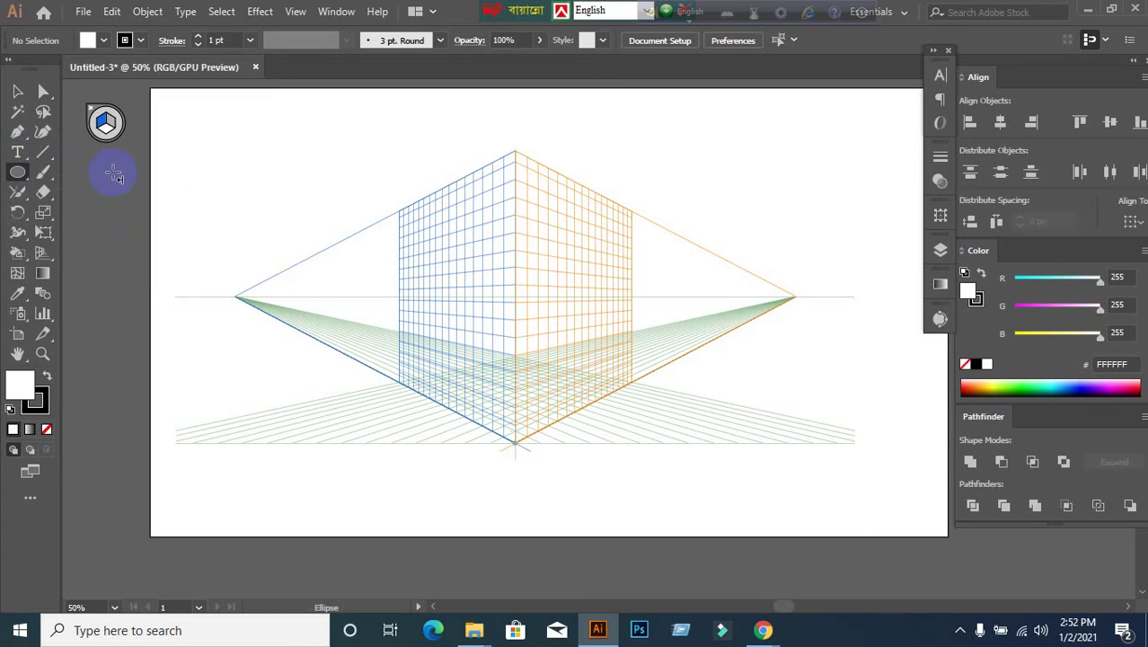
{"action": "left_click", "coordinate": [104, 125]}
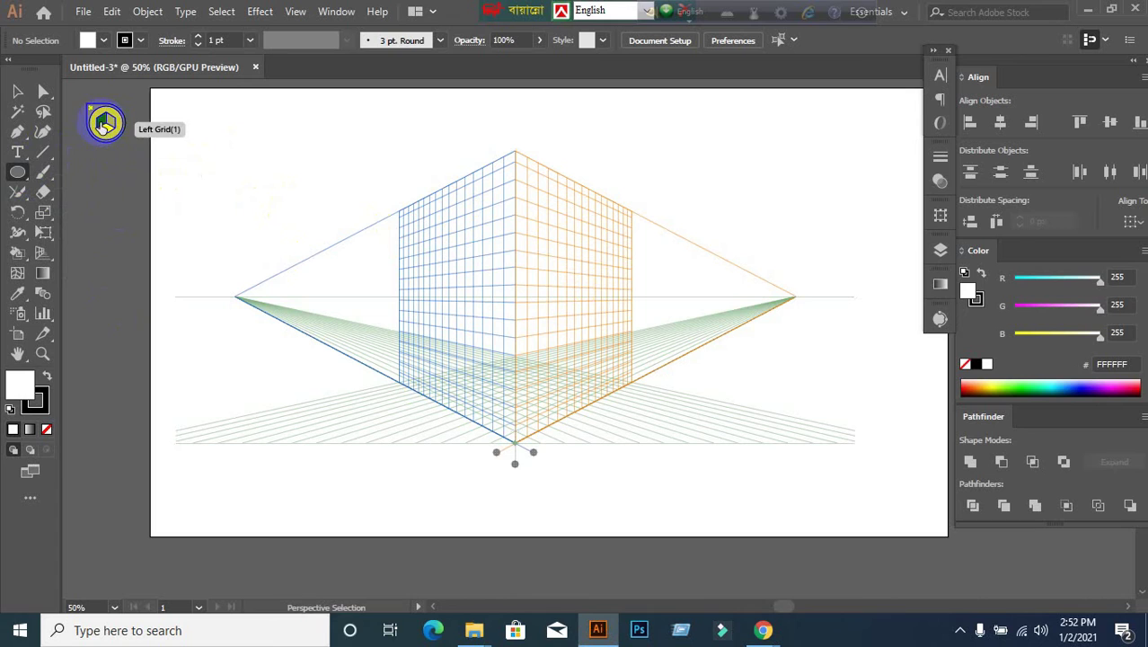
{"action": "left_click", "coordinate": [131, 133]}
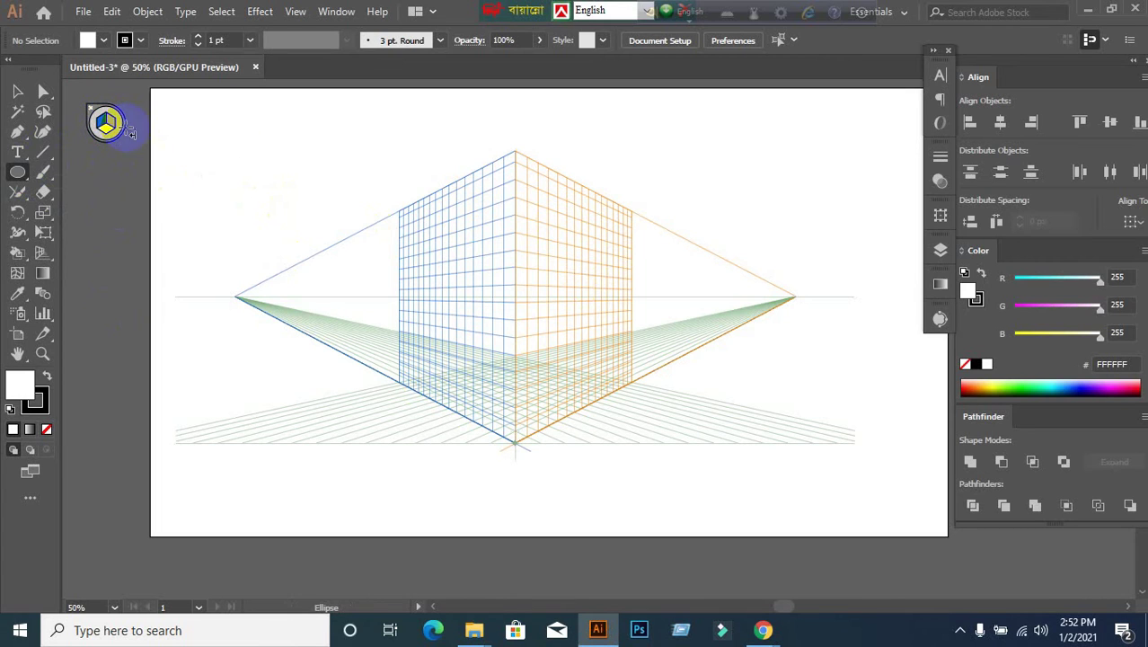
{"action": "left_click", "coordinate": [104, 126]}
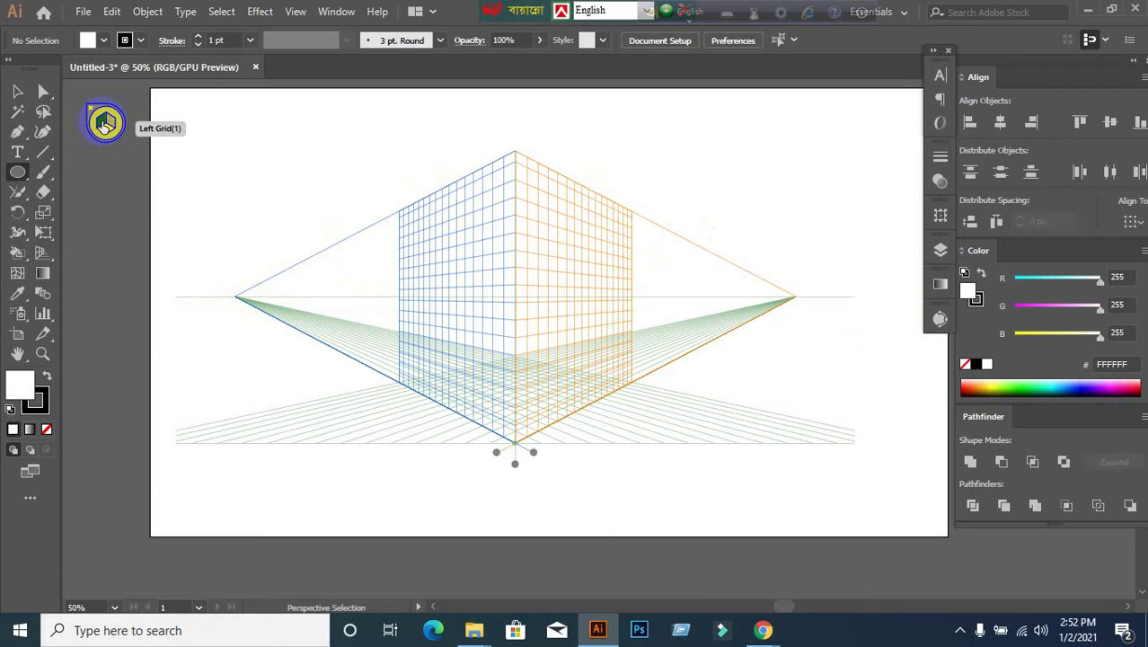
{"action": "left_click_drag", "start_coordinate": [18, 172], "coordinate": [76, 180]}
{"action": "left_click_drag", "start_coordinate": [424, 243], "coordinate": [515, 442]}
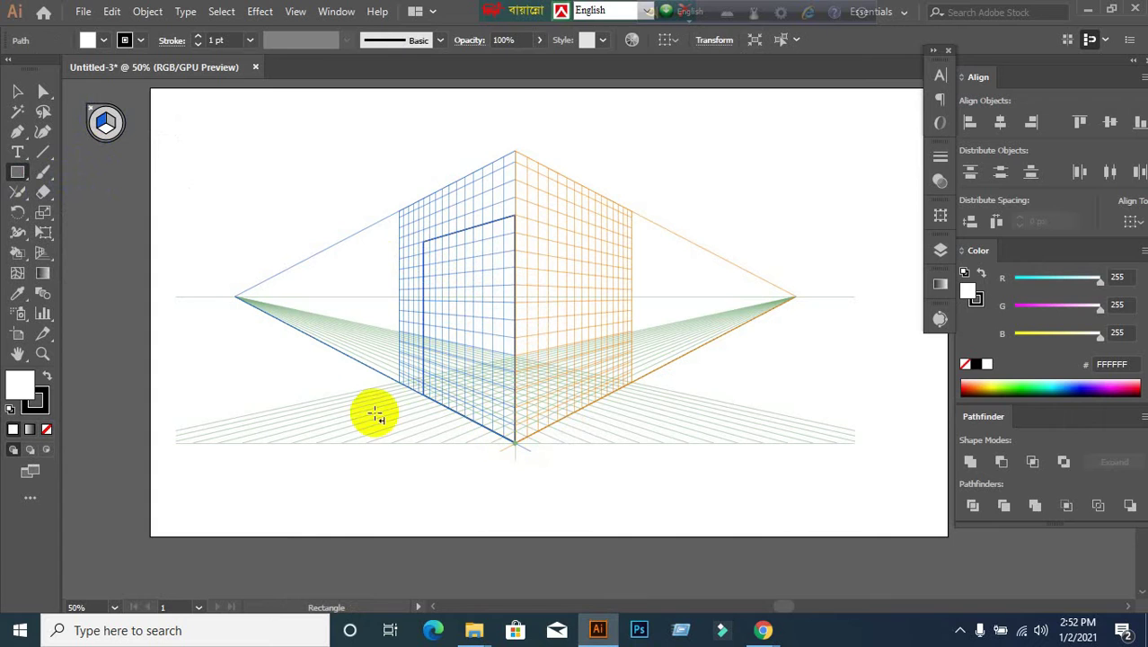
Remove the rectangle's stroke and make its fill the active color attribute.
{"action": "left_click", "coordinate": [43, 404]}
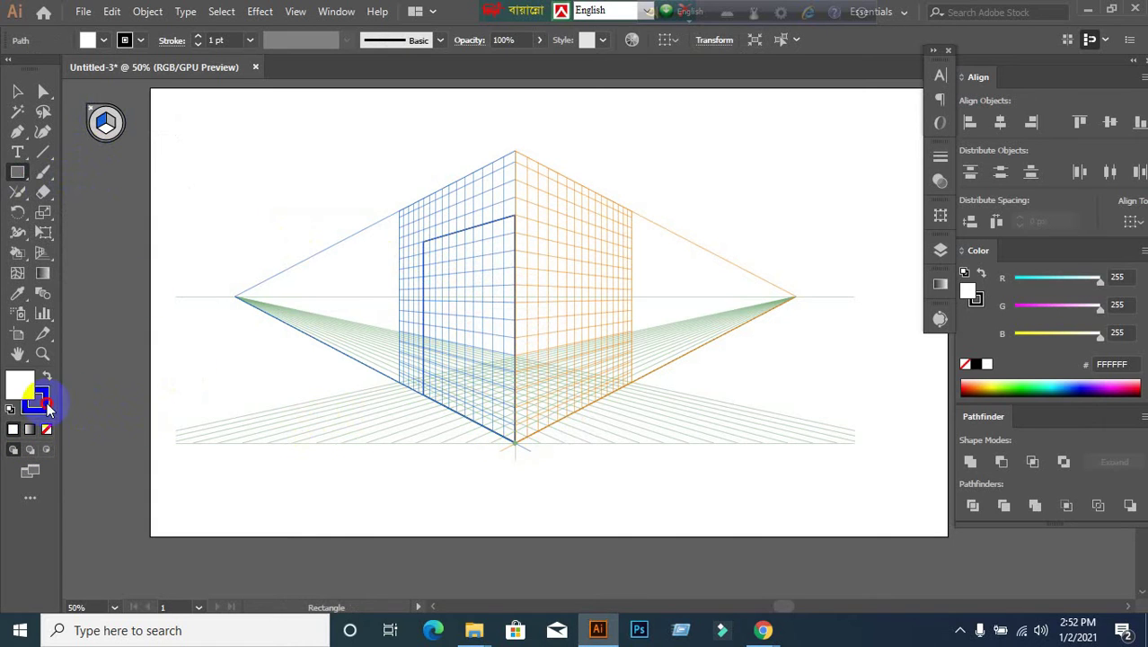
{"action": "left_click", "coordinate": [47, 430]}
{"action": "left_click", "coordinate": [20, 385]}
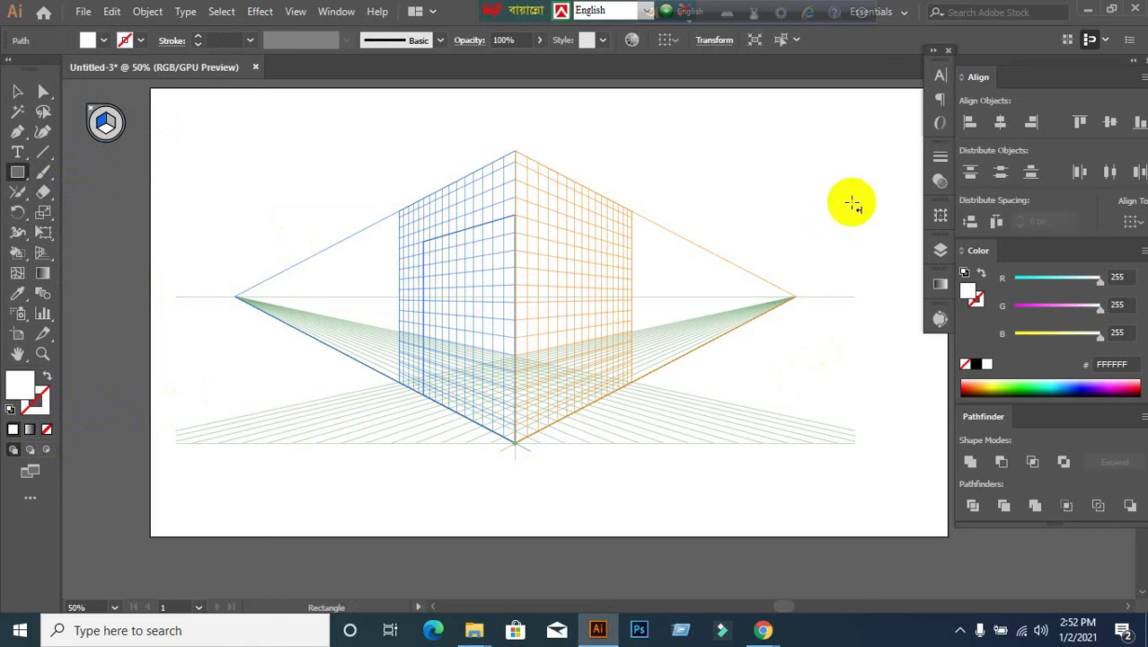
Show the swatches, load the Metal swatch library beside the grid, and fill the rectangle with gold FBC926.
{"action": "left_click", "coordinate": [334, 12]}
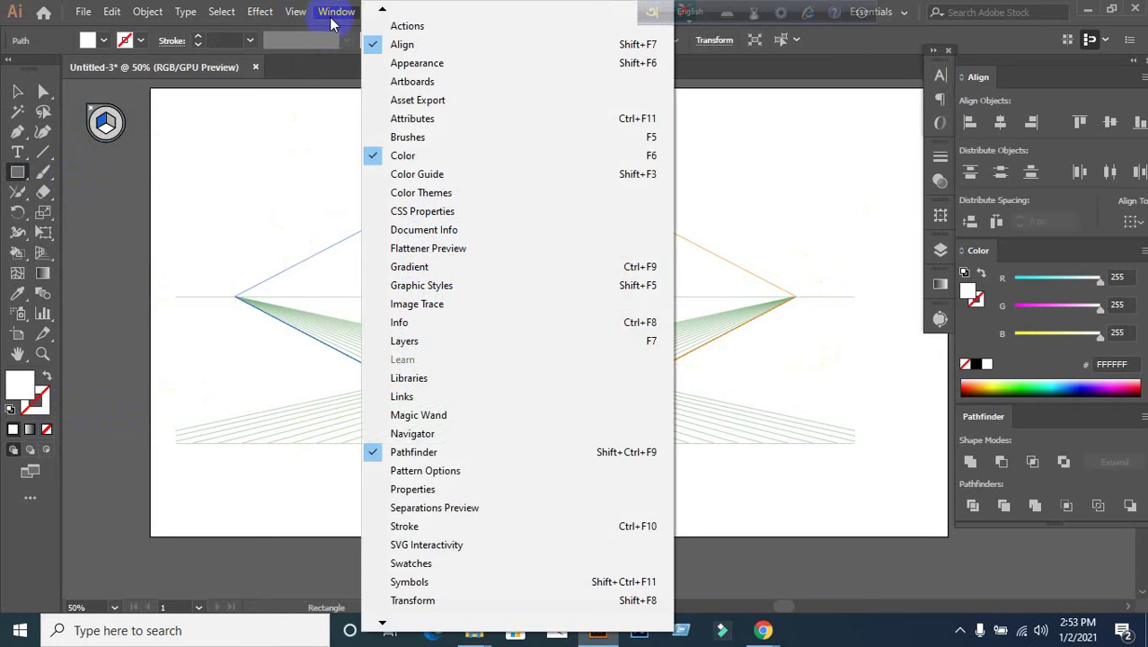
{"action": "left_click", "coordinate": [400, 563]}
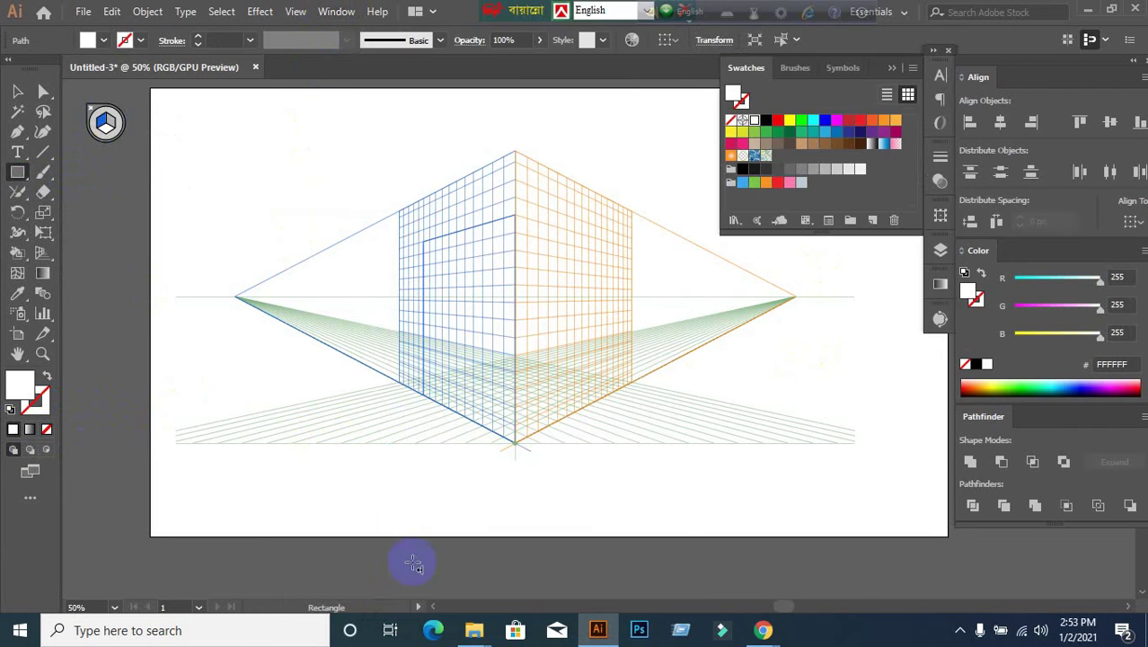
{"action": "left_click", "coordinate": [735, 221]}
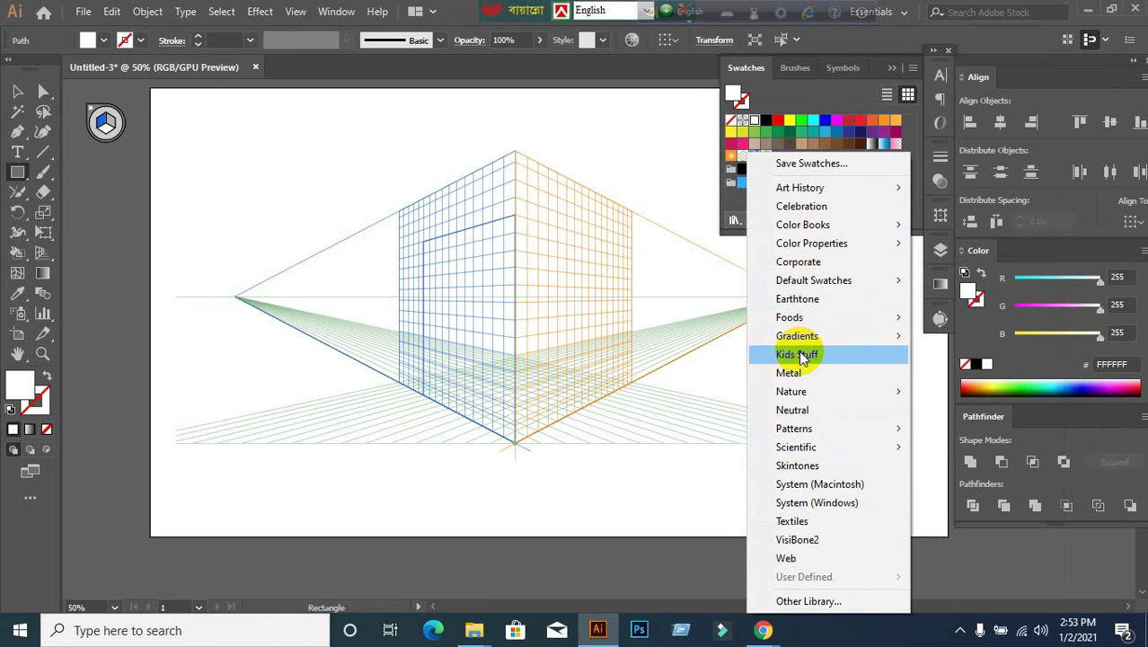
{"action": "left_click", "coordinate": [796, 375]}
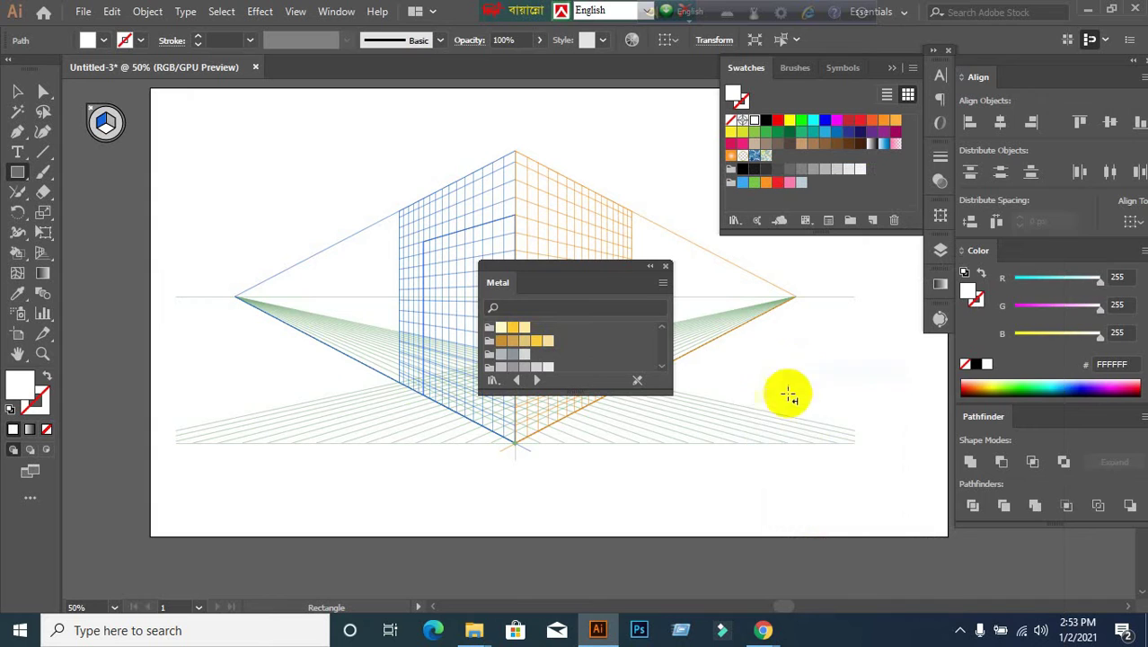
{"action": "left_click_drag", "start_coordinate": [604, 274], "coordinate": [885, 319]}
{"action": "left_click", "coordinate": [795, 374]}
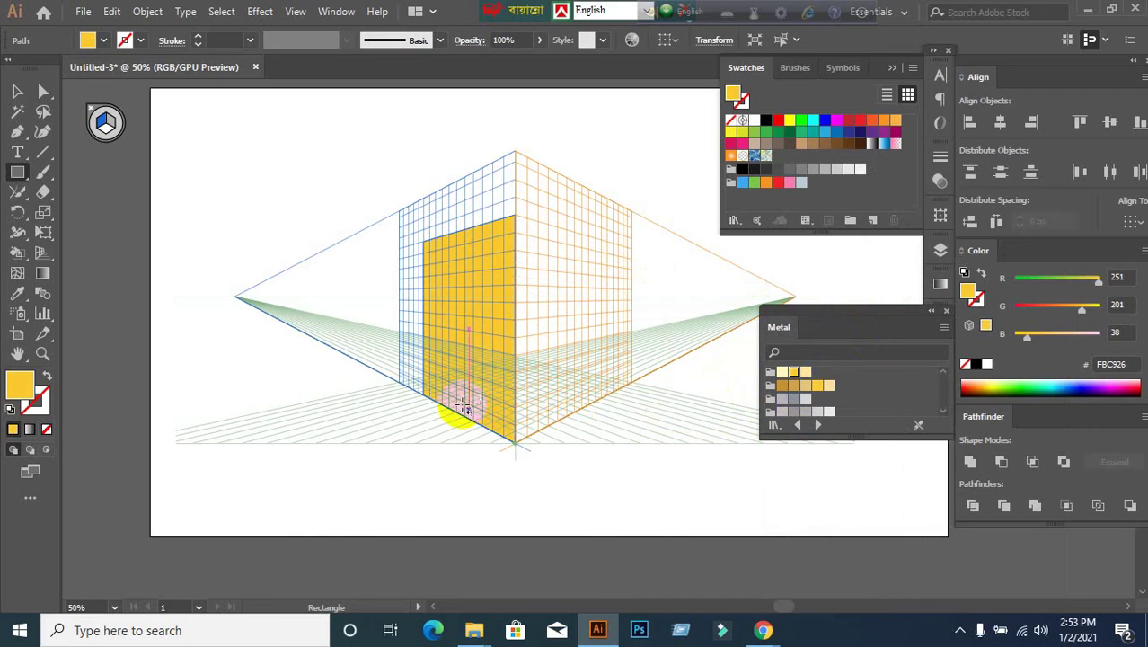
Stretch the gold rectangle's top edge slightly upward with the Perspective Selection tool, and undo an attempt to raise its bottom edge.
{"action": "left_click", "coordinate": [328, 299]}
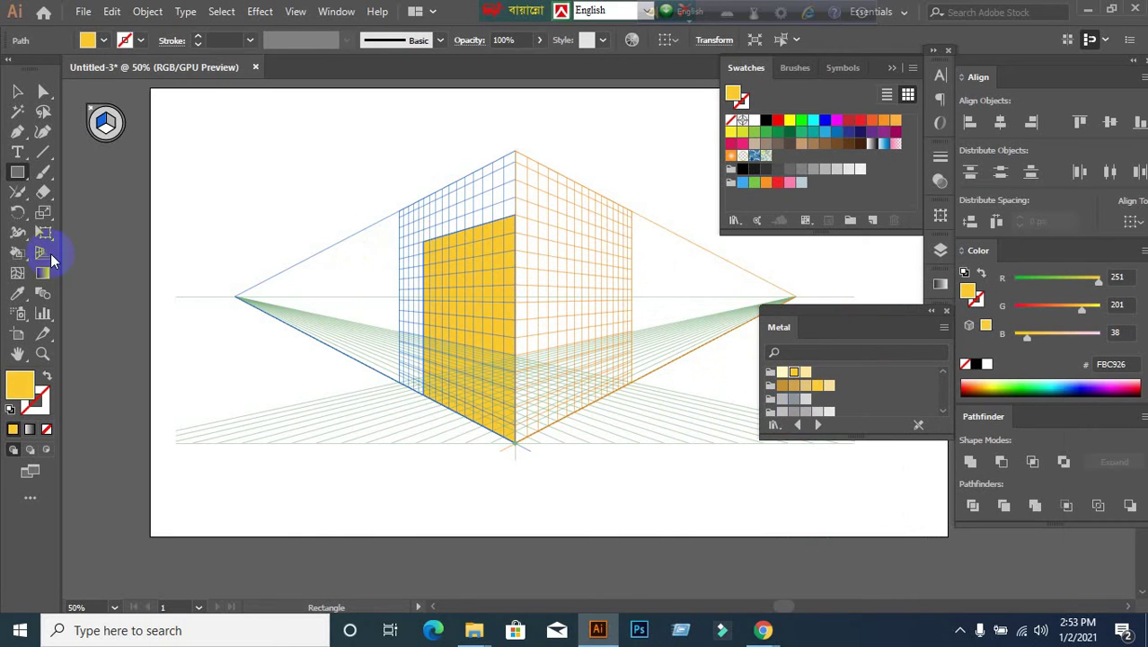
{"action": "left_click_drag", "start_coordinate": [51, 261], "coordinate": [117, 275]}
{"action": "left_click", "coordinate": [474, 247]}
{"action": "mouse_move", "coordinate": [471, 241]}
{"action": "left_mouse_down"}
{"action": "mouse_move", "coordinate": [461, 205]}
{"action": "mouse_move", "coordinate": [460, 221]}
{"action": "left_mouse_up"}
{"action": "left_click_drag", "start_coordinate": [458, 415], "coordinate": [462, 397]}
{"action": "key", "text": "ctrl+z"}
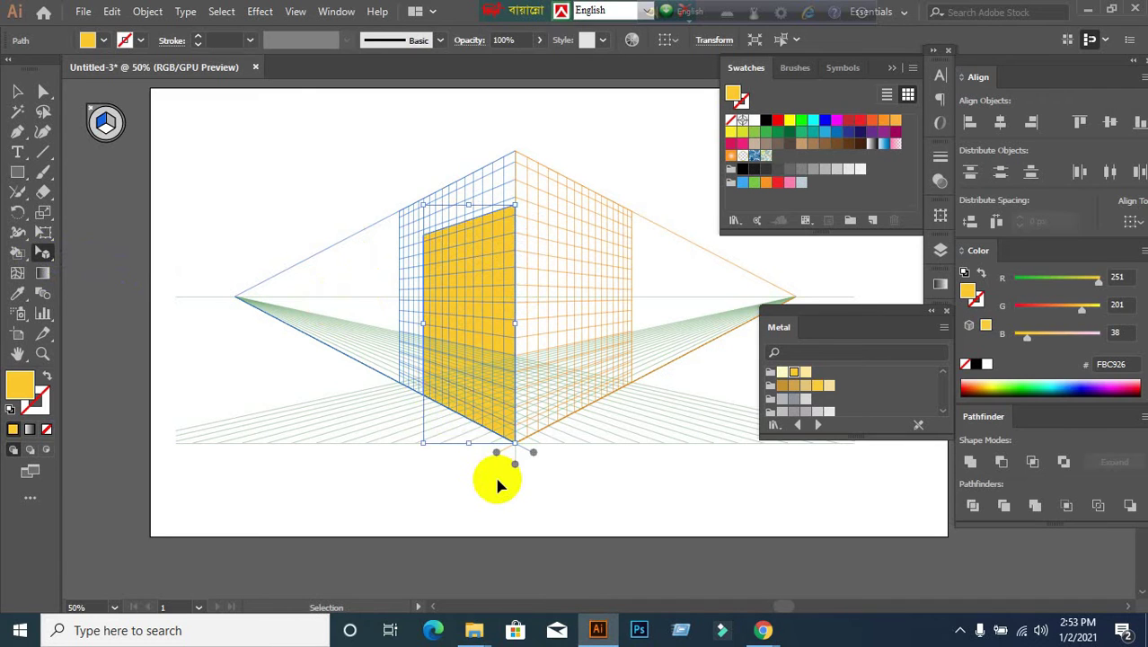
Try to widen the yellow rectangle on the left grid plane, and undo back to an empty perspective grid.
{"action": "left_click_drag", "start_coordinate": [428, 398], "coordinate": [372, 372]}
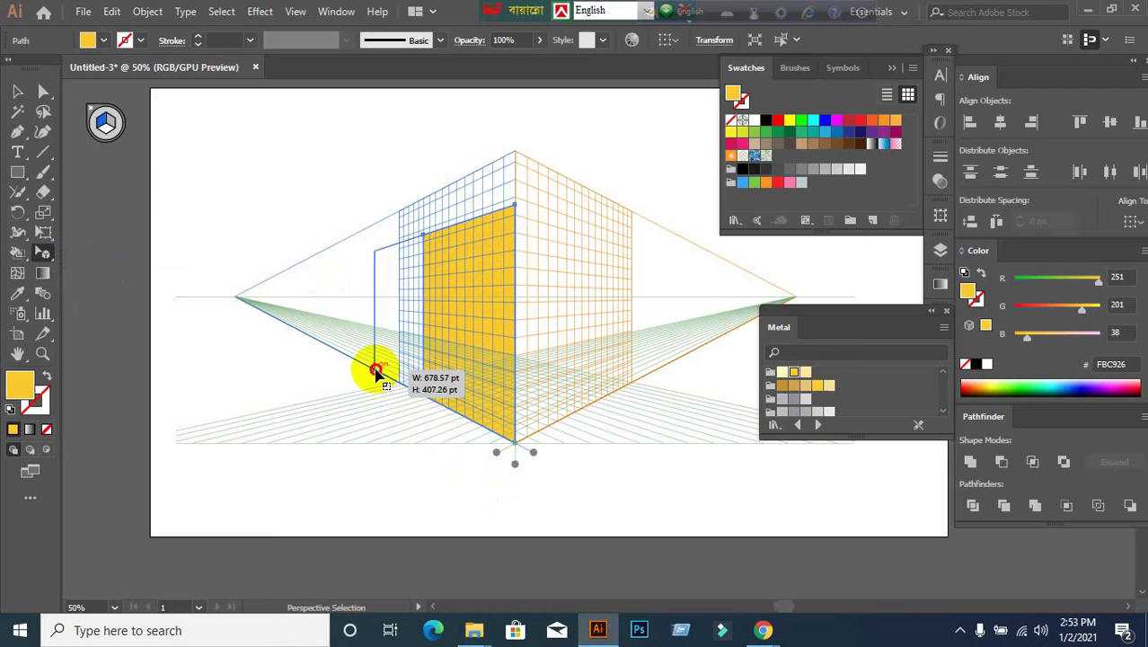
{"action": "key", "text": "ctrl+z"}
{"action": "key", "text": "ctrl+z"}
{"action": "key", "text": "ctrl+z"}
{"action": "key", "text": "ctrl+z"}
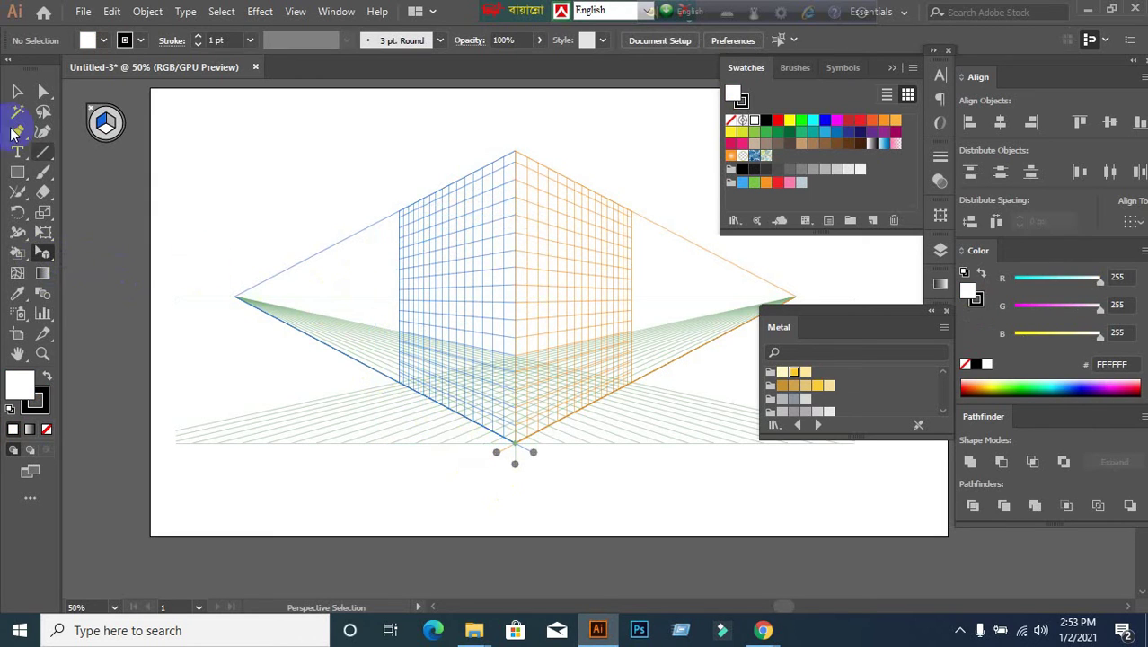
Activate the horizontal grid plane and draw a rectangle on it from the grid's front ground point back to the horizon.
{"action": "left_click", "coordinate": [12, 91]}
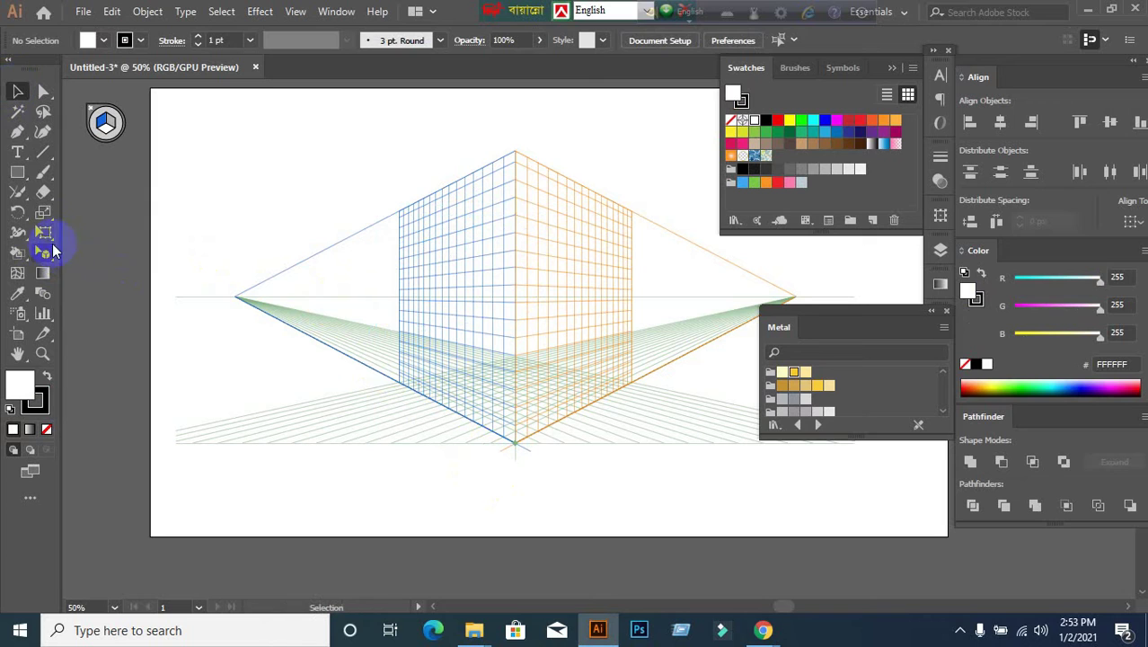
{"action": "left_click", "coordinate": [47, 255]}
{"action": "left_click", "coordinate": [107, 133]}
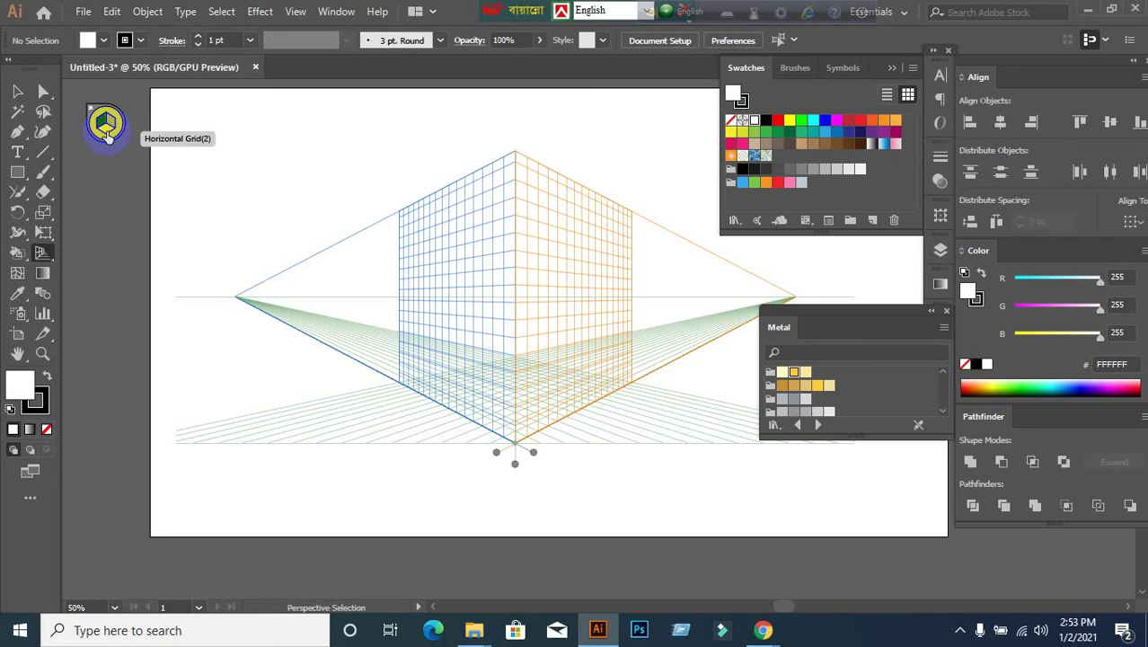
{"action": "key", "text": "shift+p"}
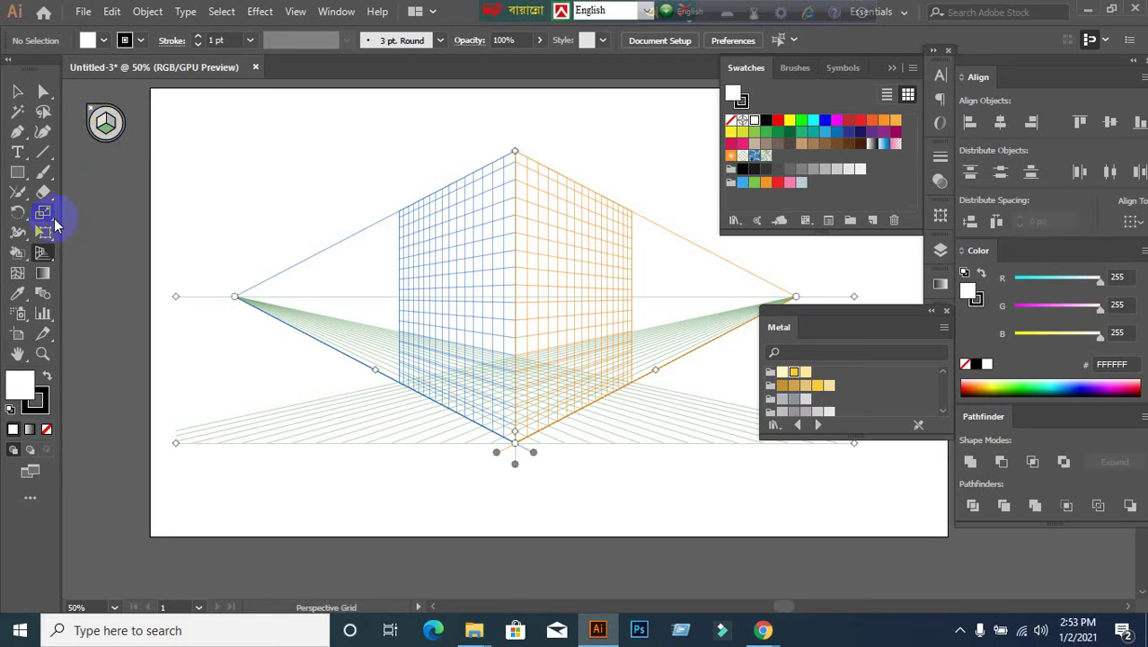
{"action": "left_click", "coordinate": [26, 175]}
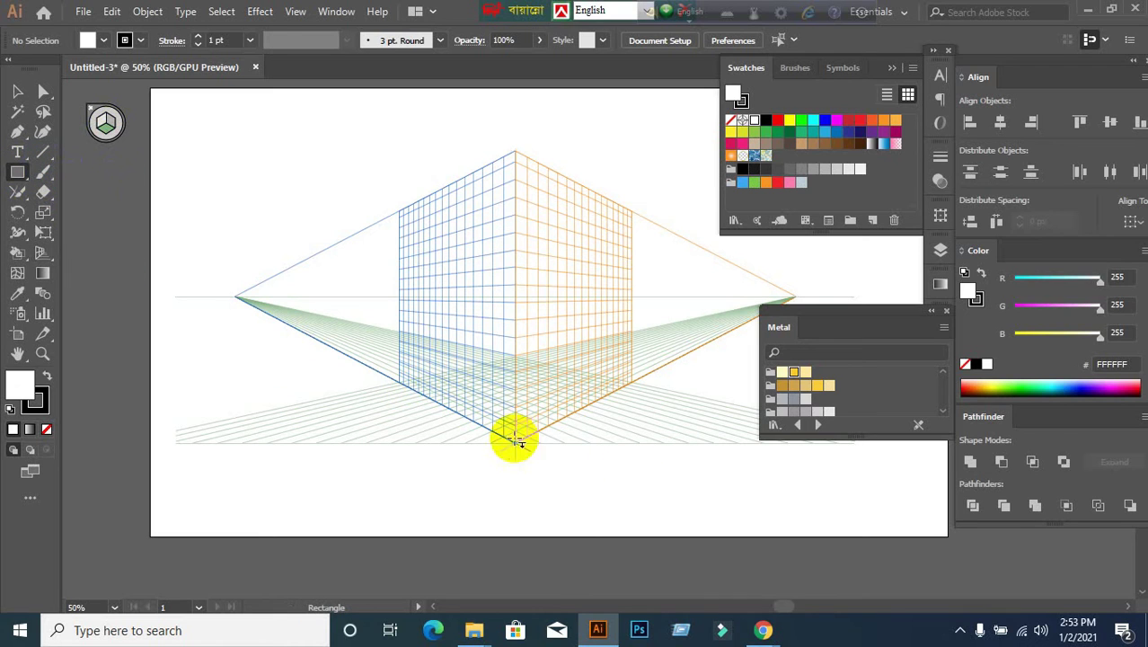
{"action": "left_click_drag", "start_coordinate": [513, 441], "coordinate": [531, 269]}
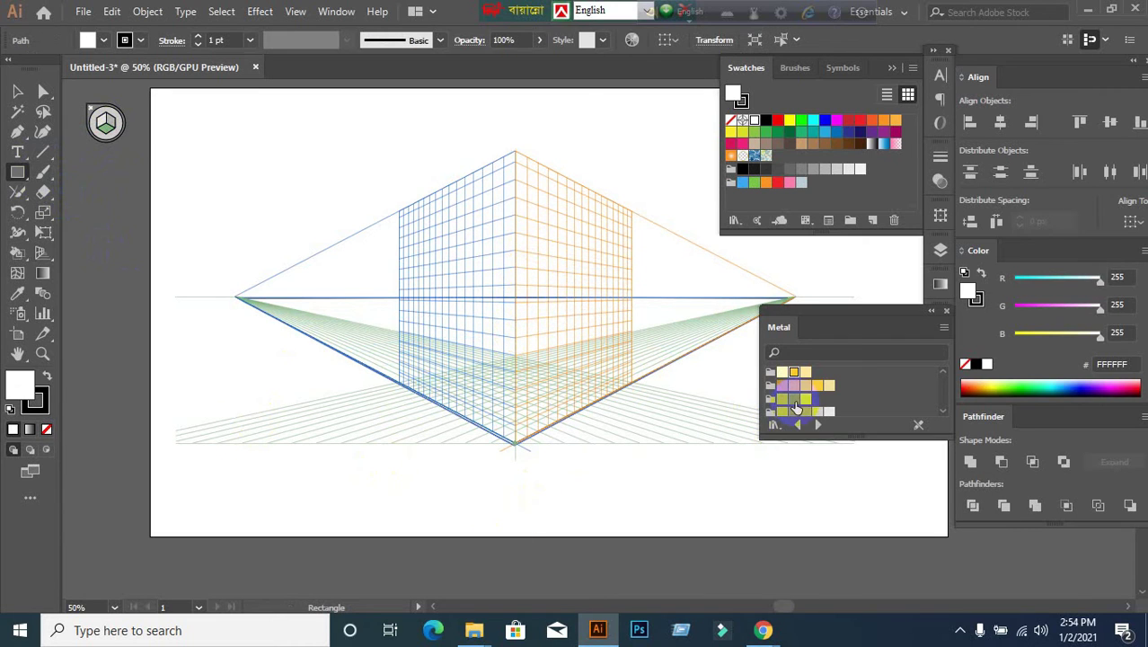
Remove the horizontal rectangle's stroke and fill it with the gold FBCC34 swatch from the Metal library.
{"action": "left_click", "coordinate": [125, 39]}
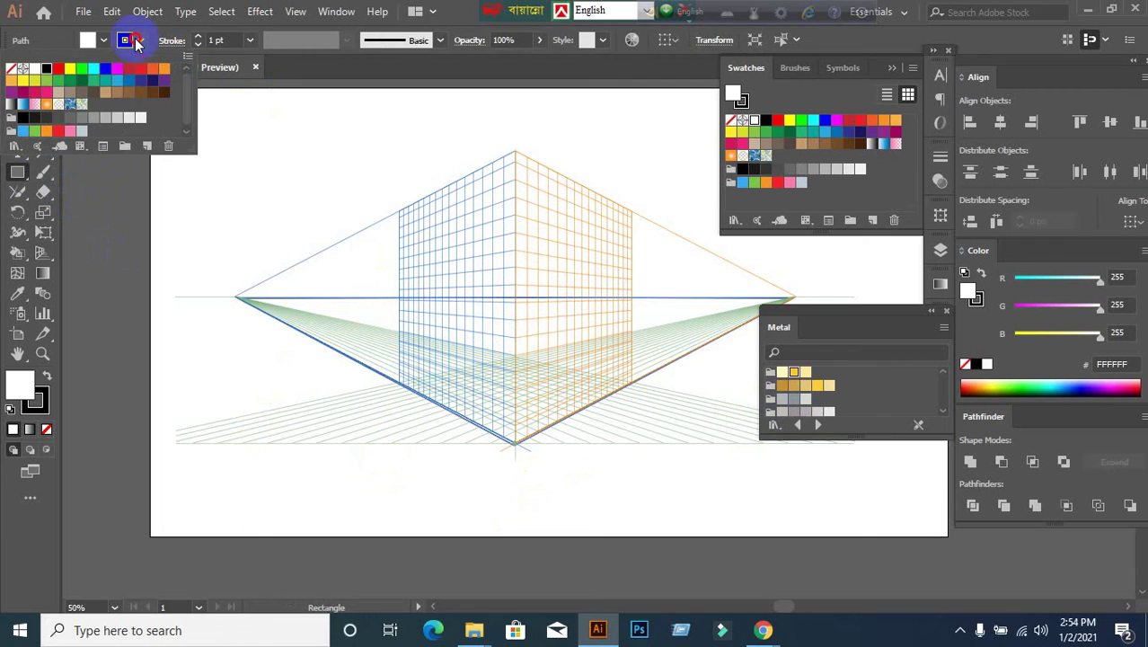
{"action": "left_click", "coordinate": [11, 69]}
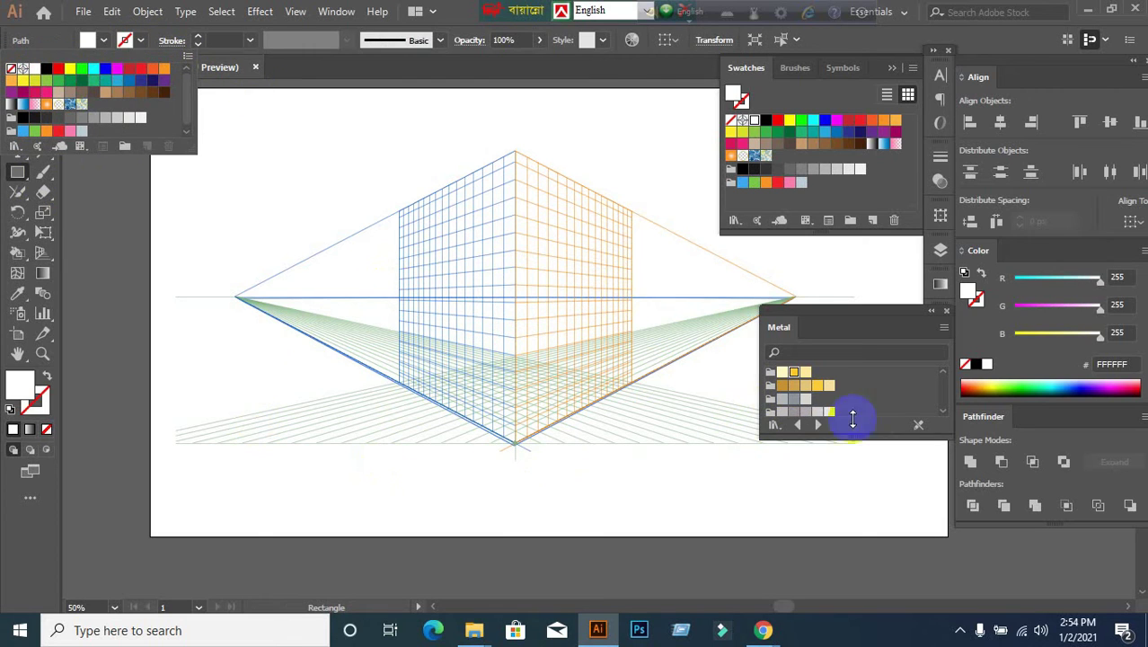
{"action": "left_click", "coordinate": [816, 391]}
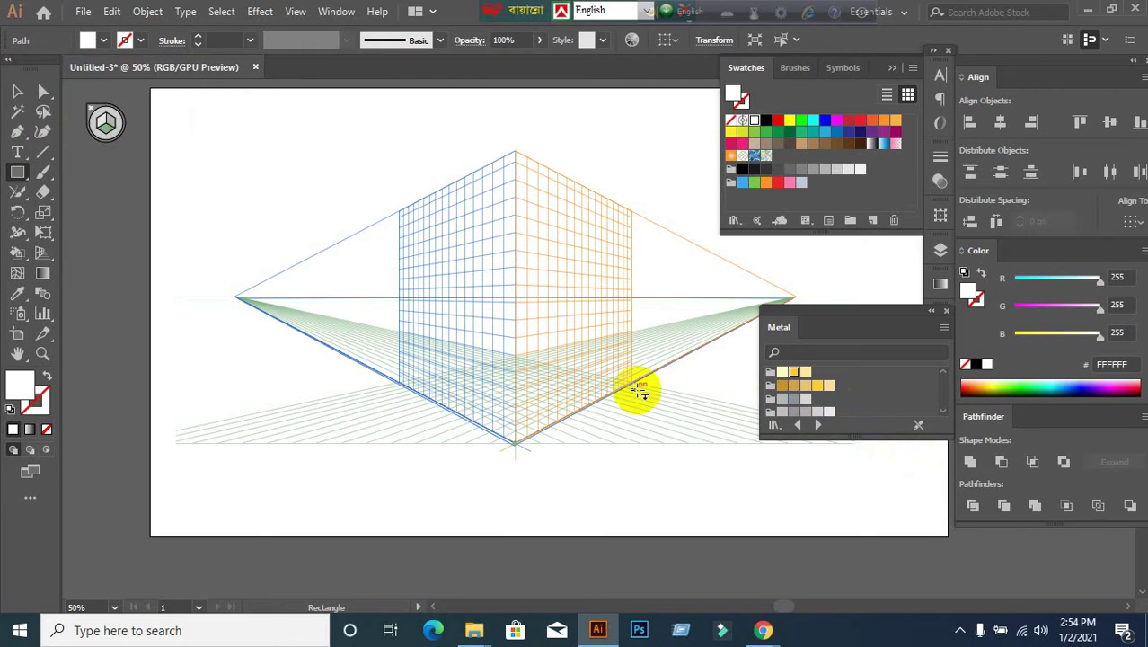
{"action": "left_click", "coordinate": [815, 386]}
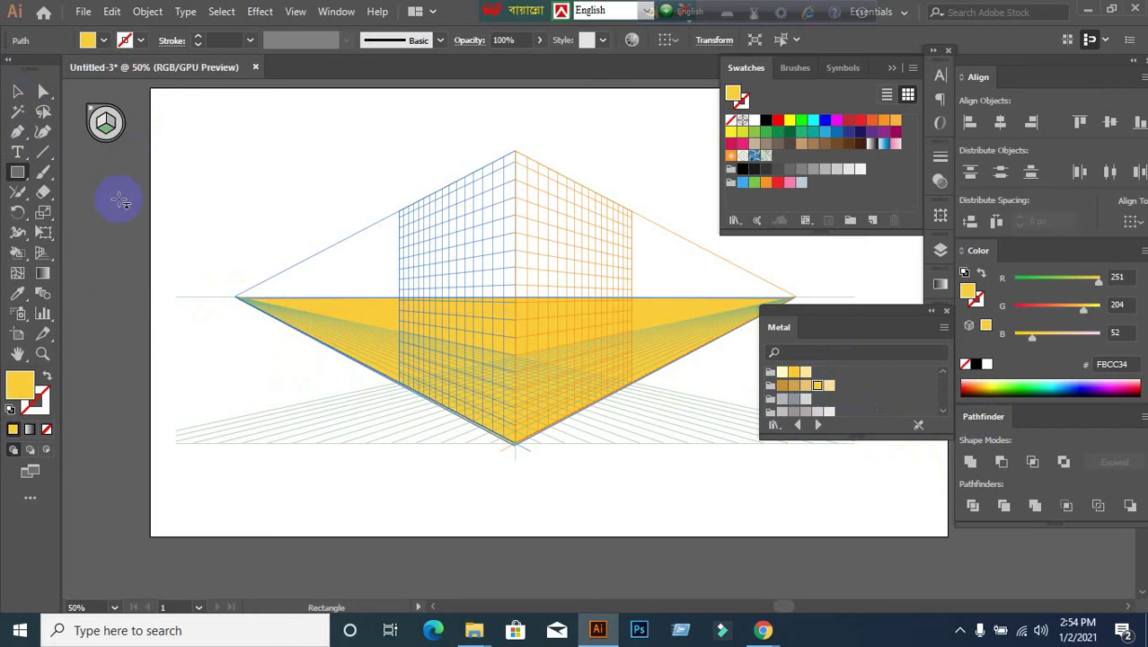
Undo the gold fill and the rectangle drawn on the horizontal plane.
{"action": "left_click", "coordinate": [105, 123]}
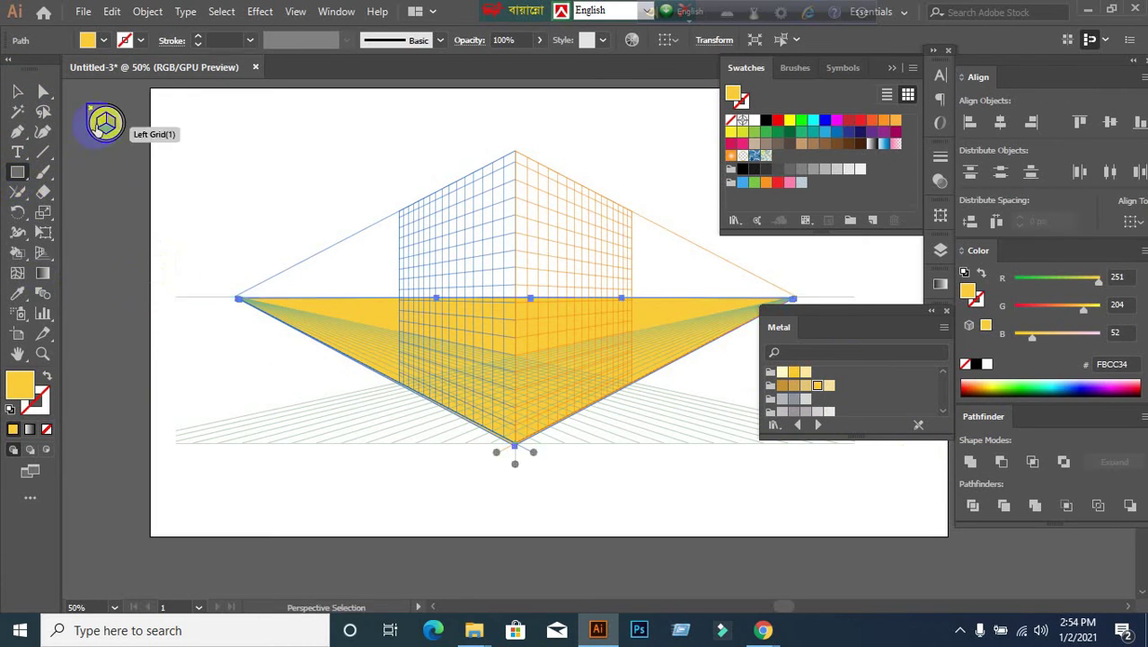
{"action": "left_click", "coordinate": [336, 331]}
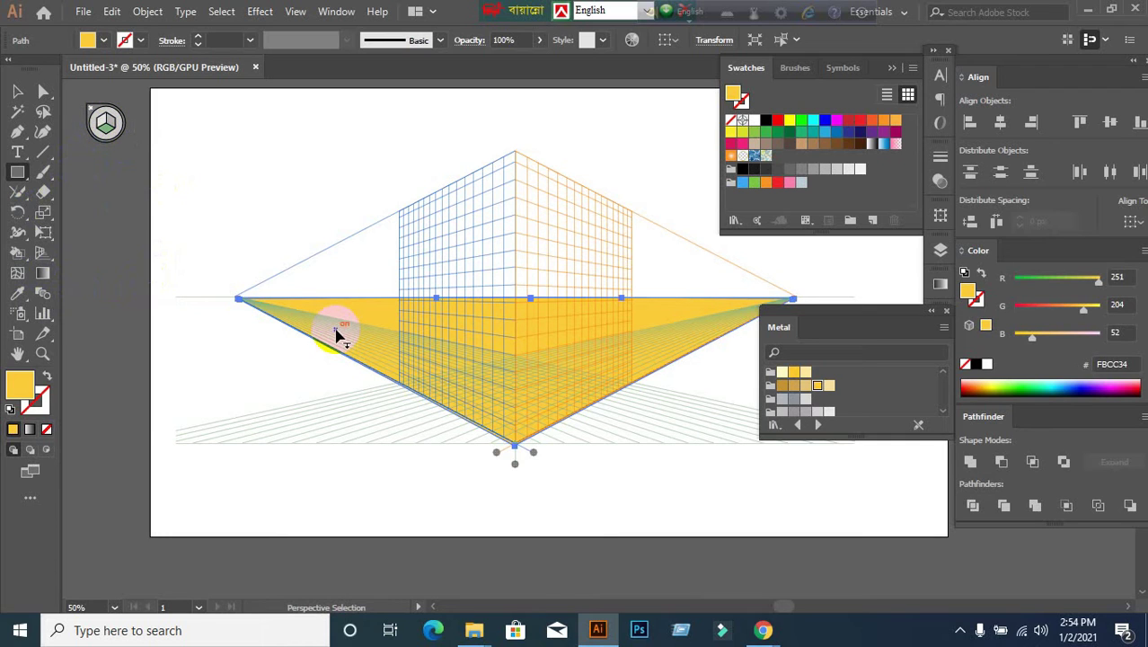
{"action": "key", "text": "d"}
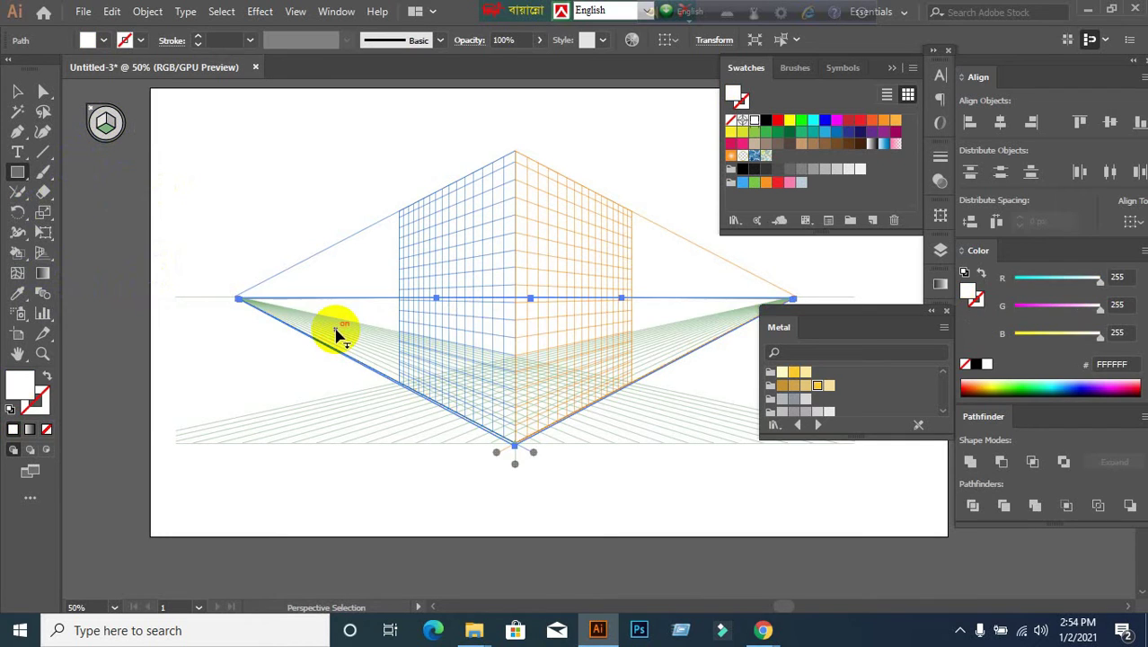
{"action": "key", "text": "ctrl+shift+a"}
{"action": "left_click", "coordinate": [17, 90]}
{"action": "left_click", "coordinate": [270, 187]}
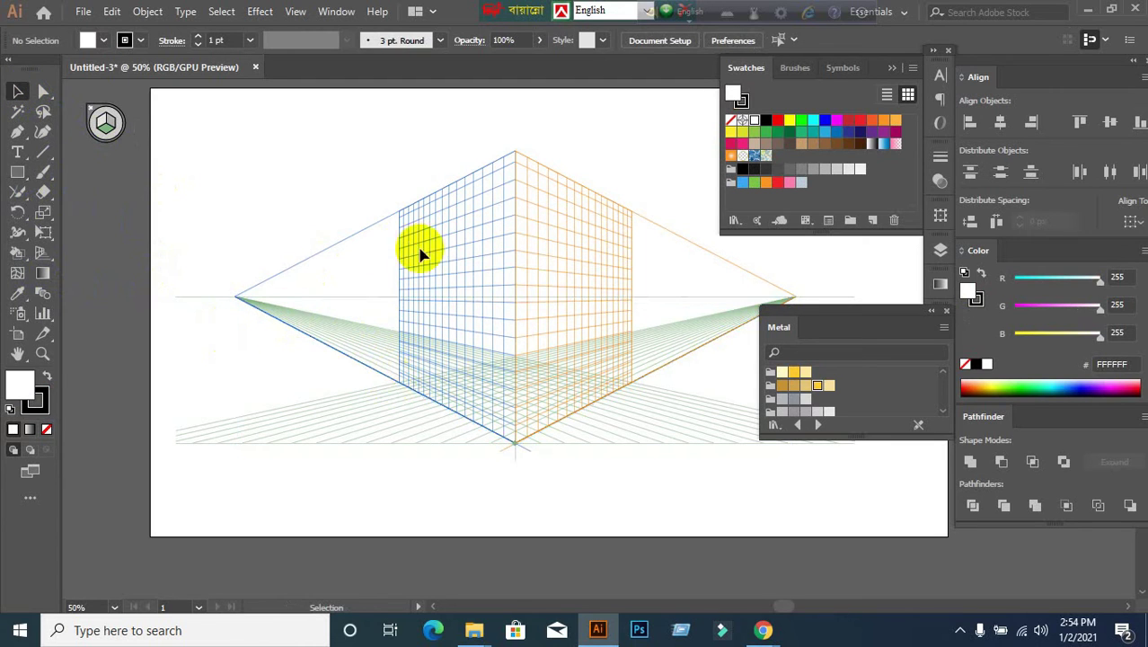
Draw a rectangle on the left grid plane reaching the centre edge, with no stroke and the yellow FBC926 Metal swatch as fill.
{"action": "left_click", "coordinate": [48, 258]}
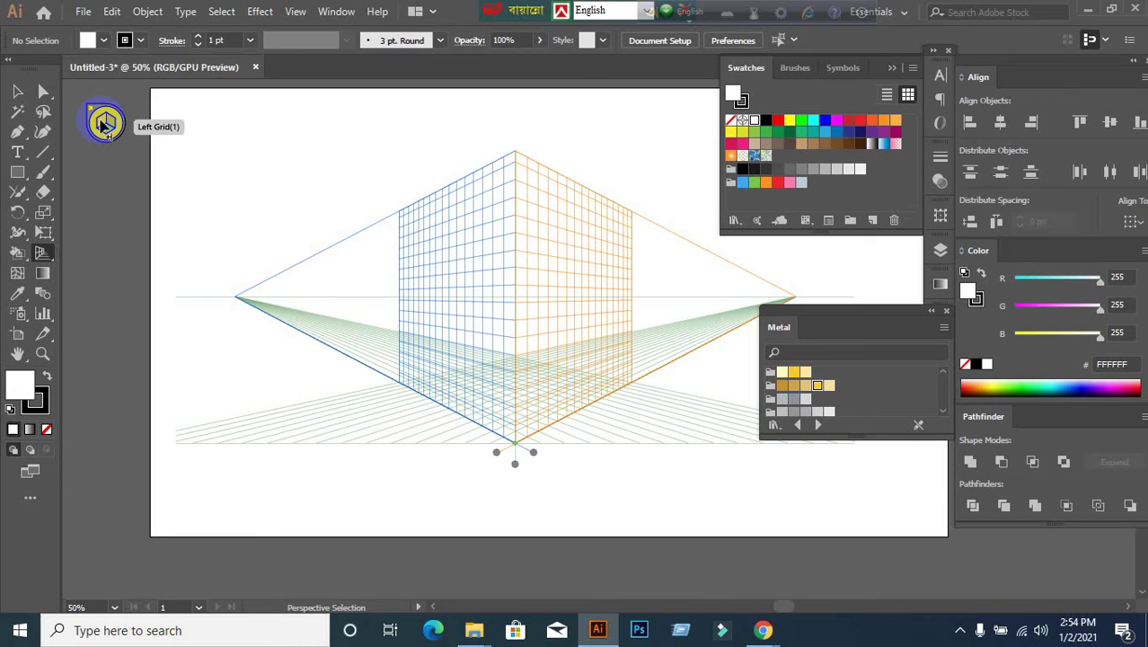
{"action": "key", "text": "shift+p"}
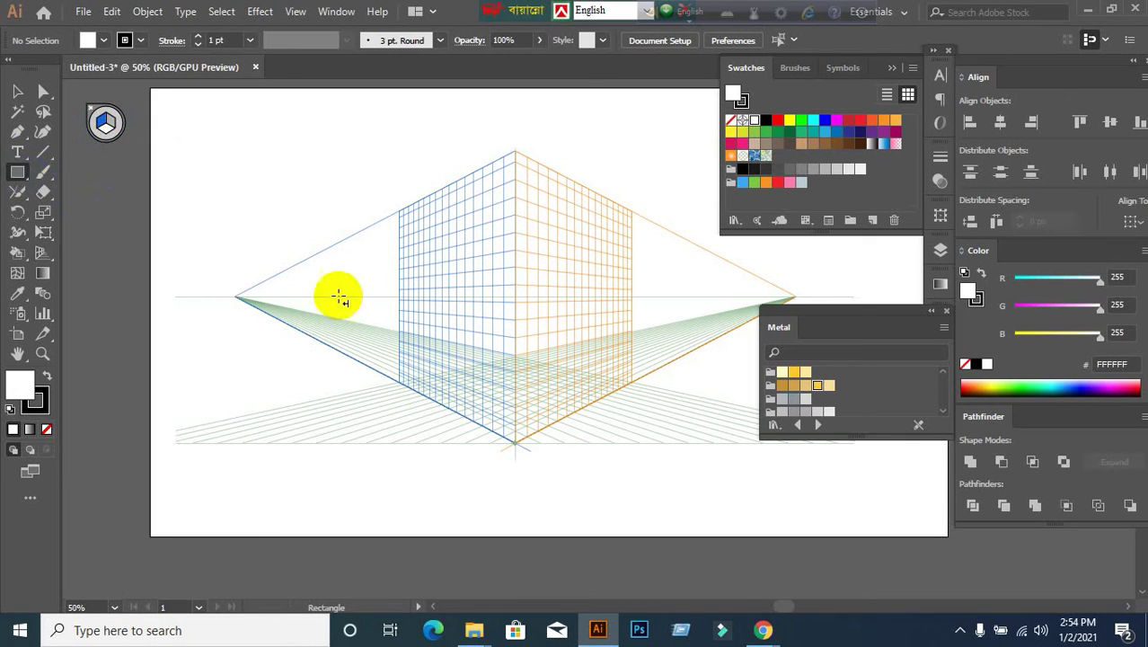
{"action": "left_click_drag", "start_coordinate": [446, 255], "coordinate": [514, 412]}
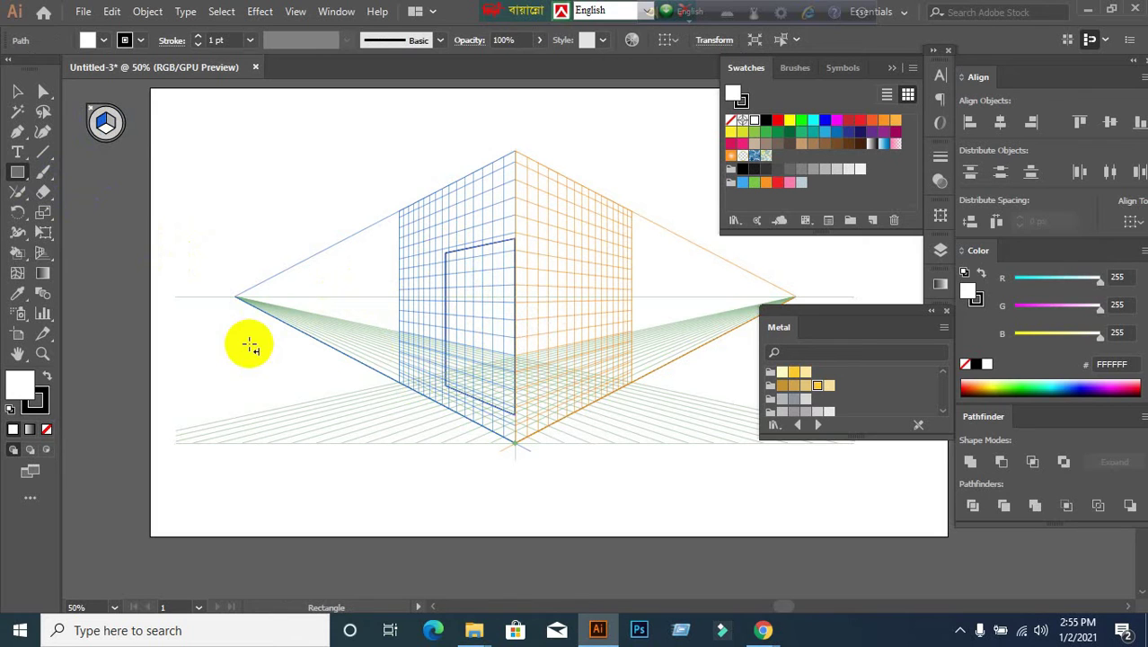
{"action": "left_click", "coordinate": [51, 428]}
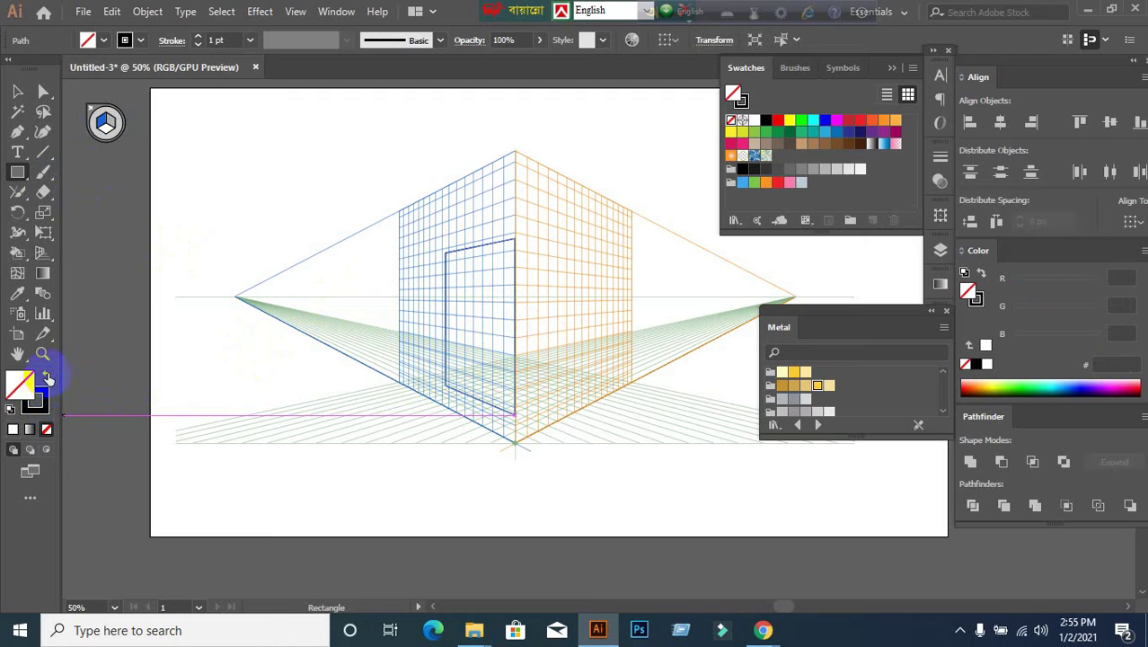
{"action": "left_click", "coordinate": [48, 376]}
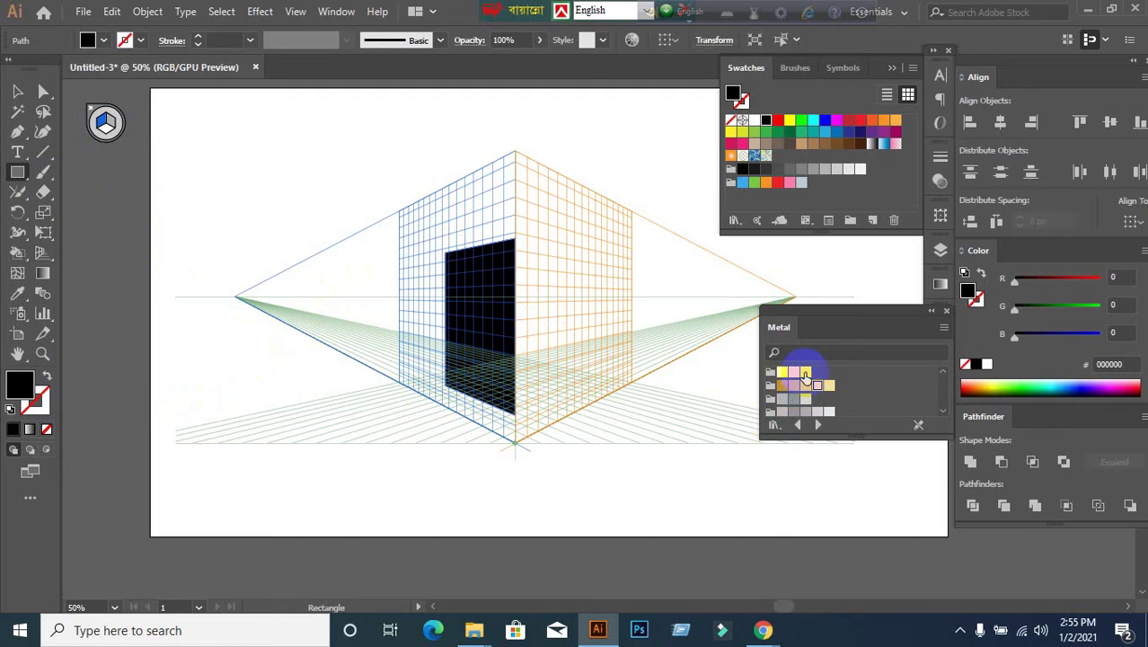
{"action": "left_click", "coordinate": [796, 371]}
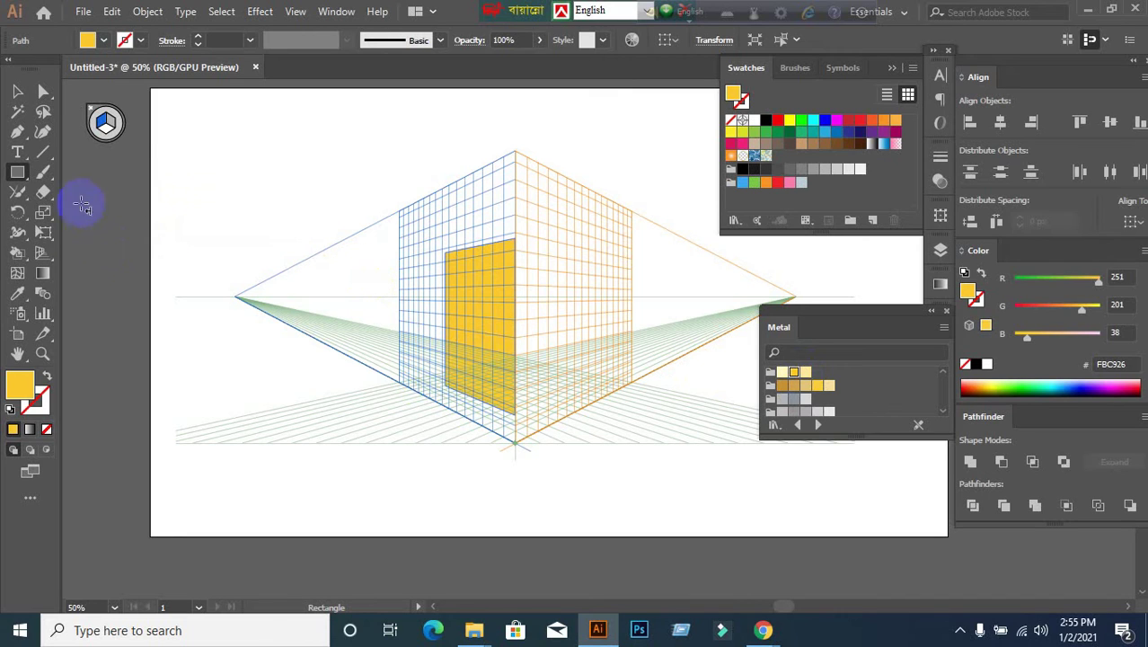
Activate the right grid plane and draw an adjoining rectangle from the yellow face's top corner, matching its height at the centre edge.
{"action": "key", "text": "ctrl"}
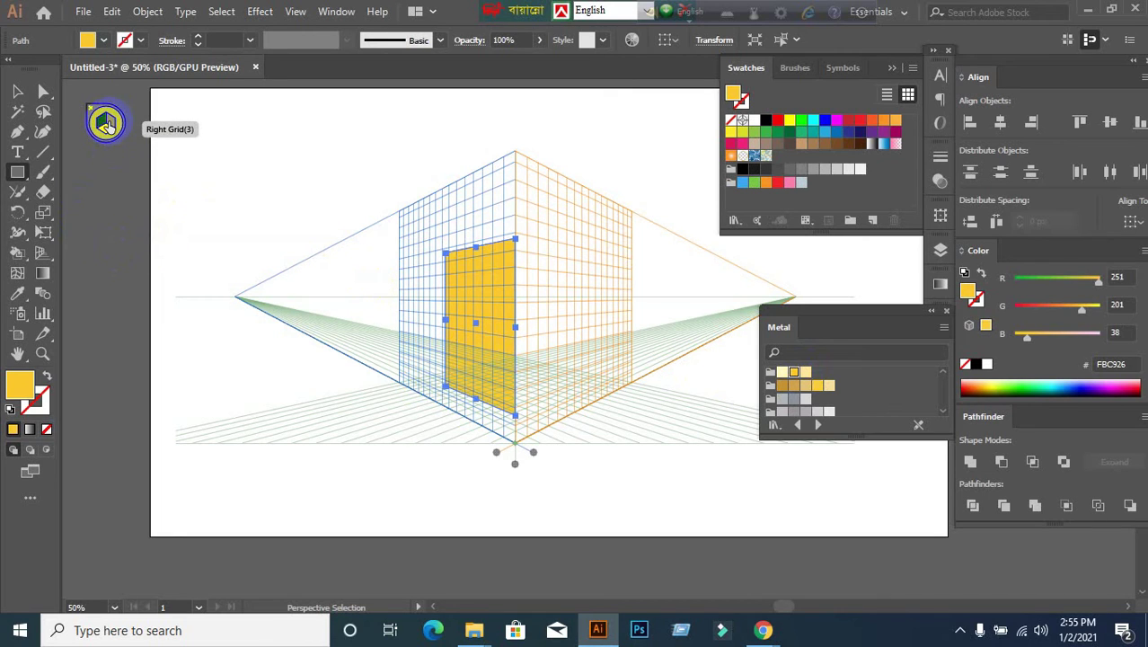
{"action": "left_click", "coordinate": [106, 123]}
{"action": "left_click", "coordinate": [17, 172]}
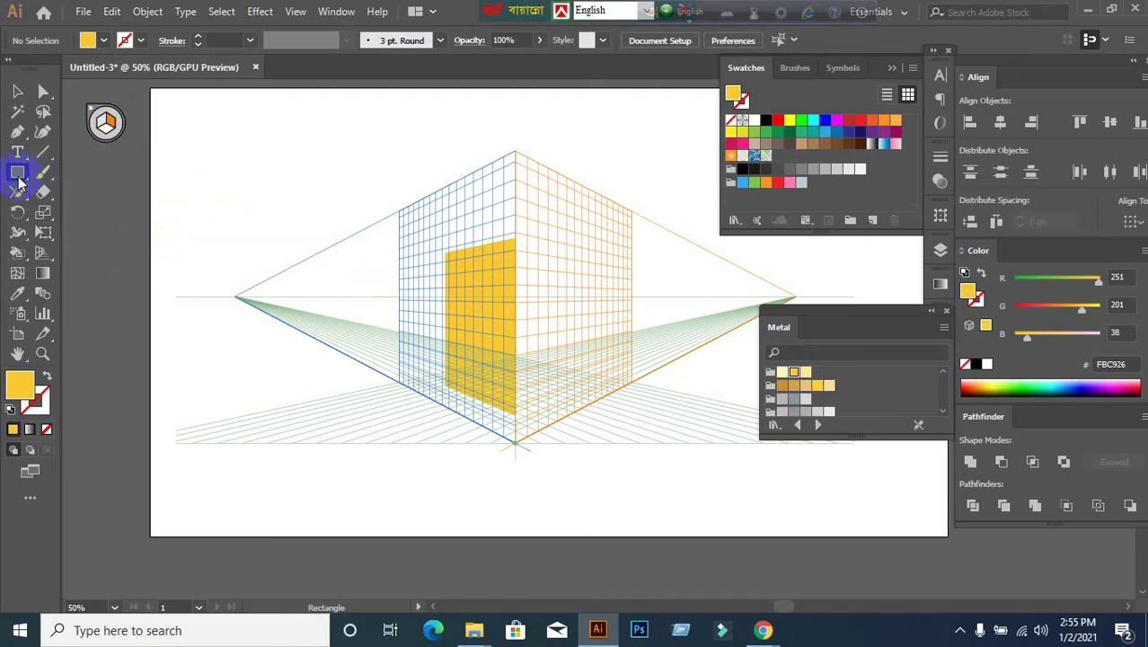
{"action": "left_click_drag", "start_coordinate": [517, 241], "coordinate": [609, 373]}
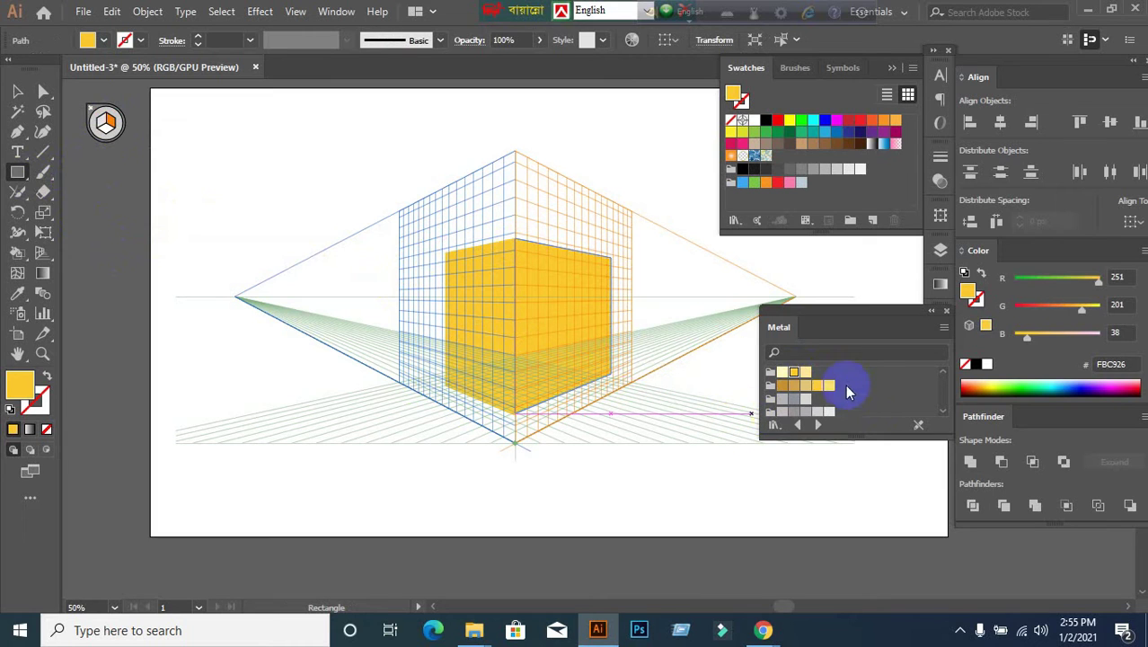
Try lighter Metal swatches on the right face and settle on the darker gold CDA349 fill.
{"action": "left_click", "coordinate": [825, 386]}
{"action": "left_click", "coordinate": [807, 399]}
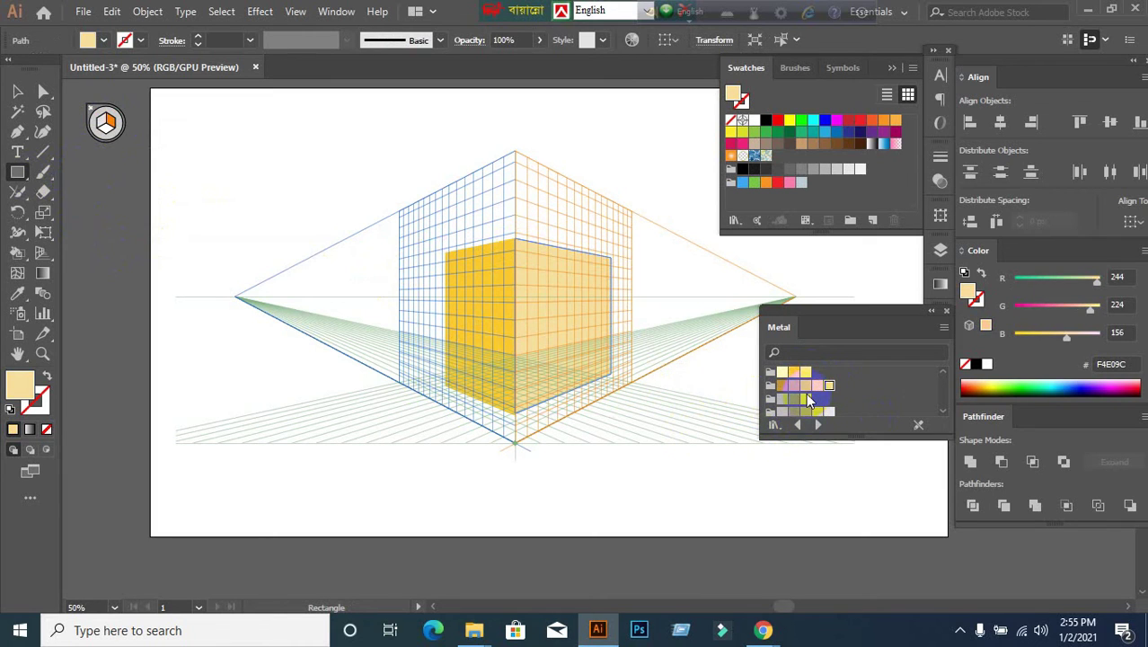
{"action": "left_click", "coordinate": [805, 374]}
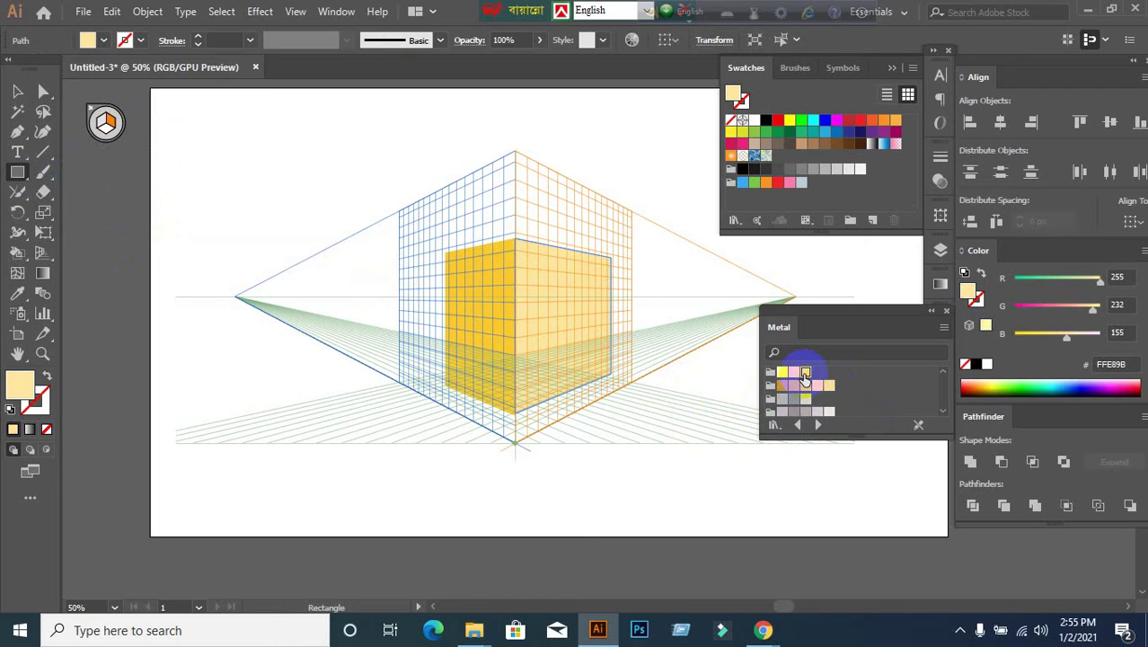
{"action": "left_click", "coordinate": [805, 395]}
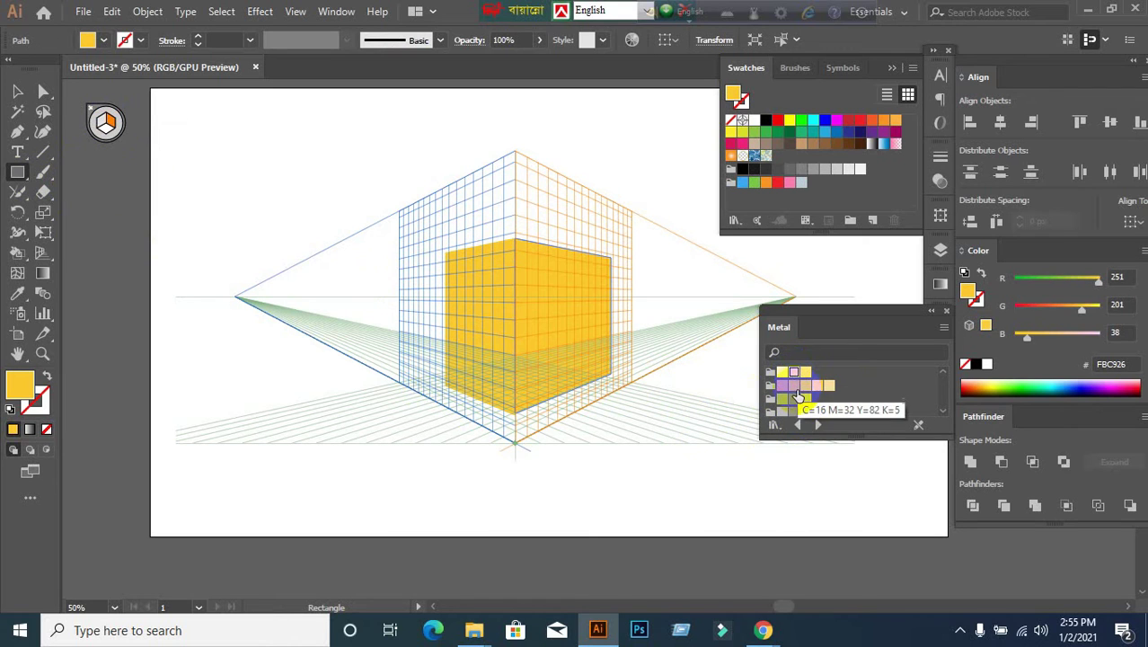
{"action": "left_click", "coordinate": [795, 388]}
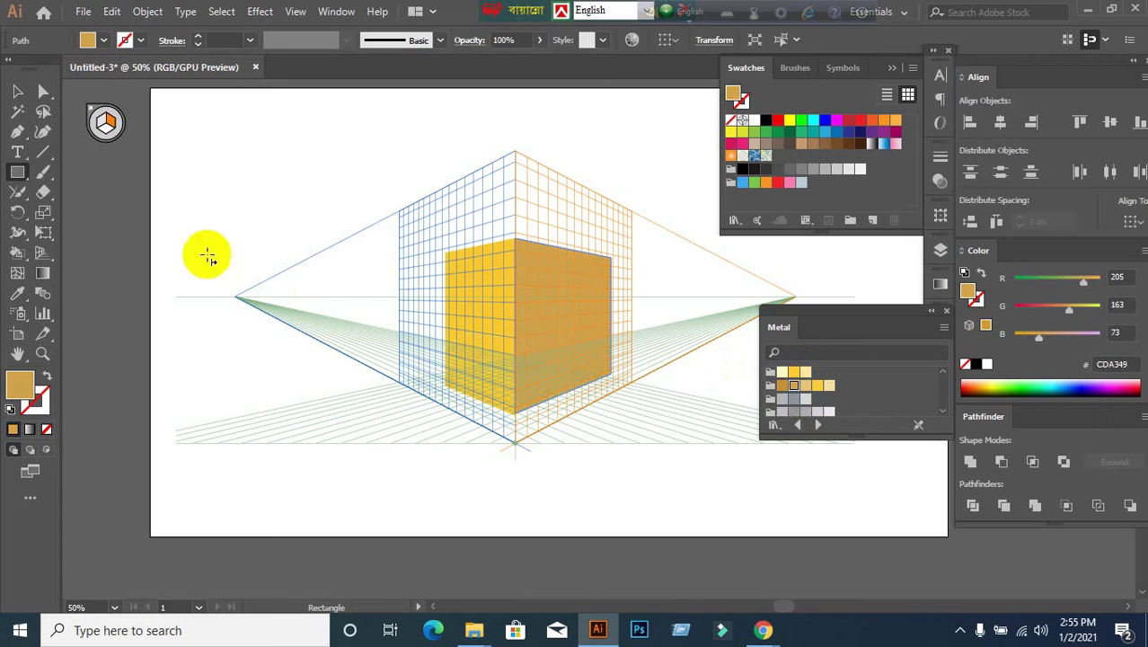
Try to draw the box's top face as a rectangle on the horizontal grid plane from several starting points, undoing each attempt.
{"action": "left_click", "coordinate": [105, 125]}
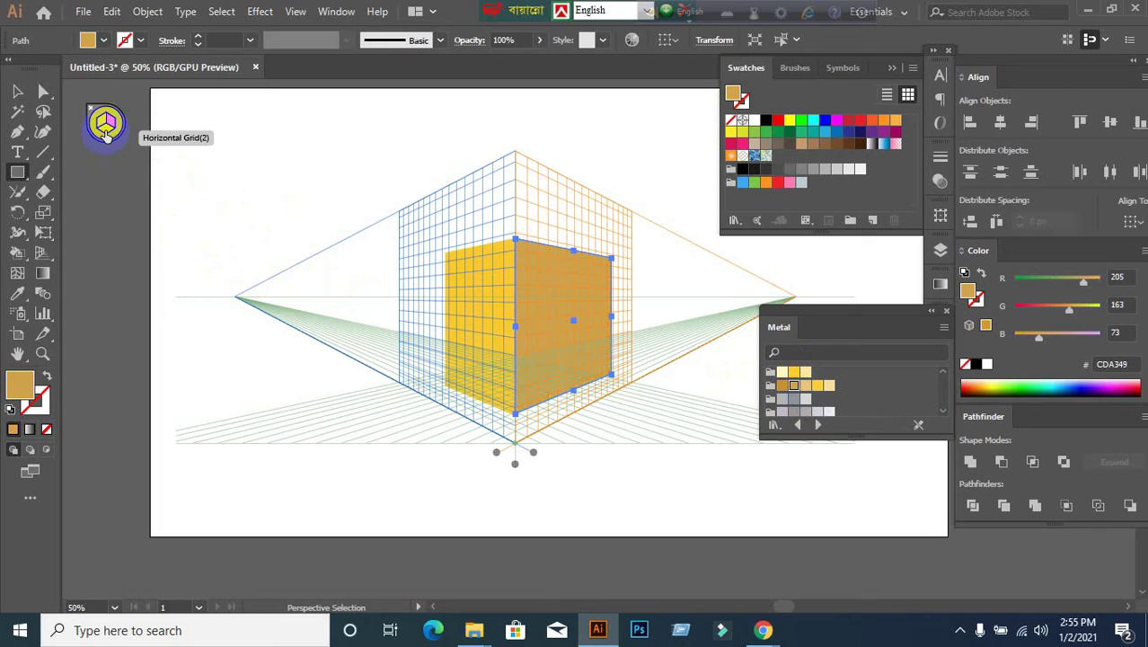
{"action": "left_click", "coordinate": [17, 171]}
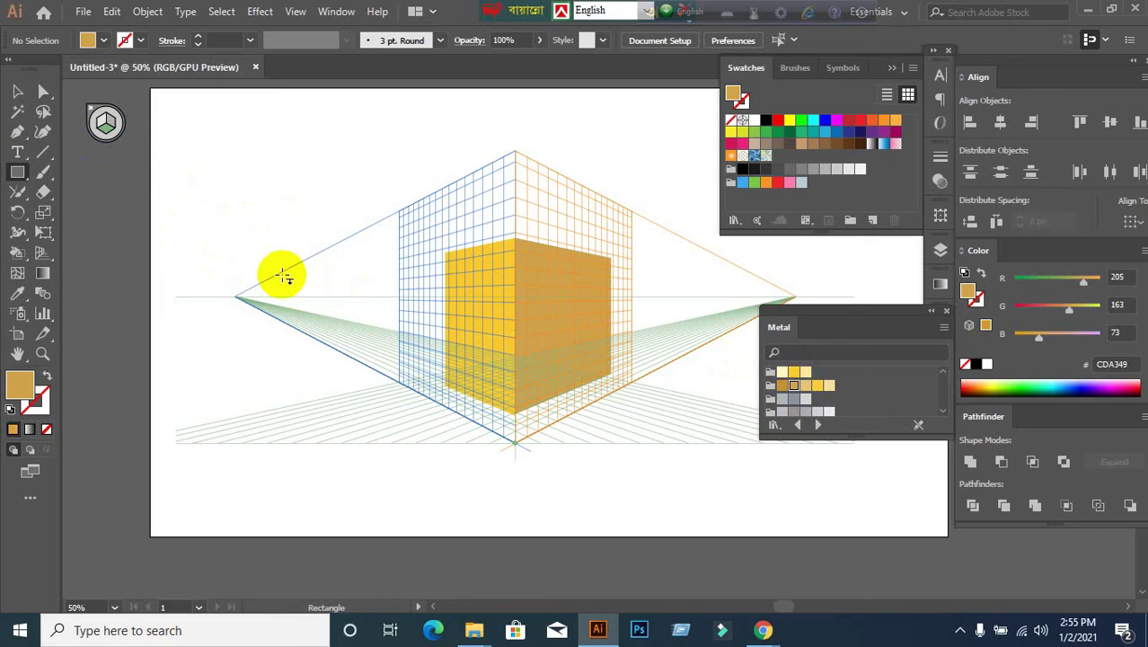
{"action": "left_click_drag", "start_coordinate": [446, 247], "coordinate": [625, 231]}
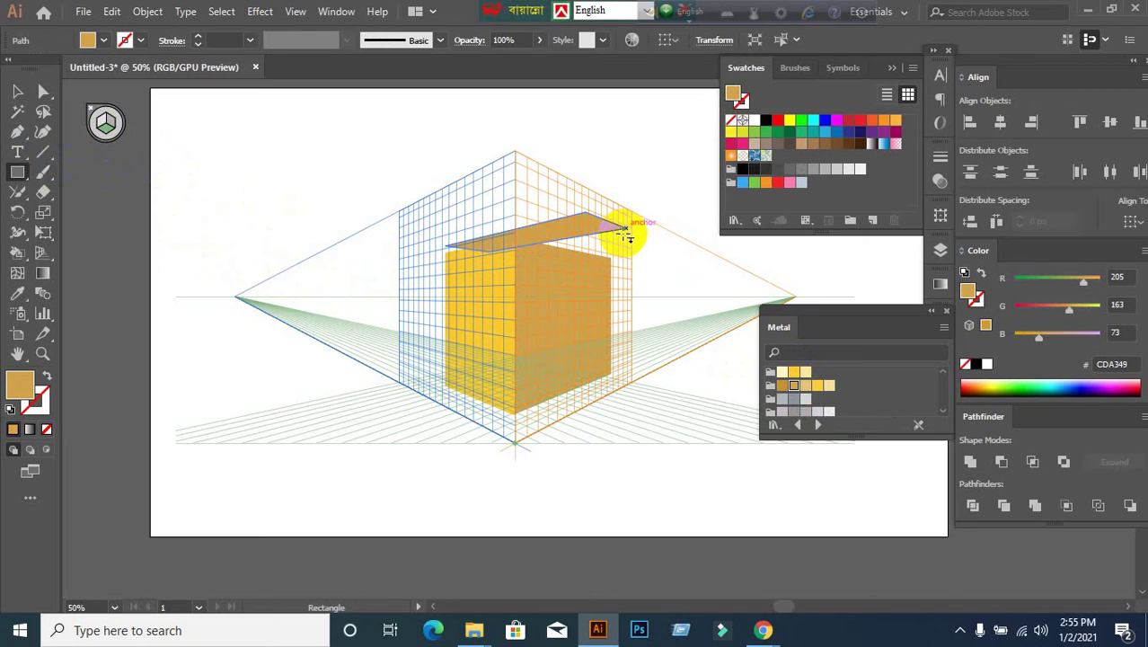
{"action": "key", "text": "ctrl+z"}
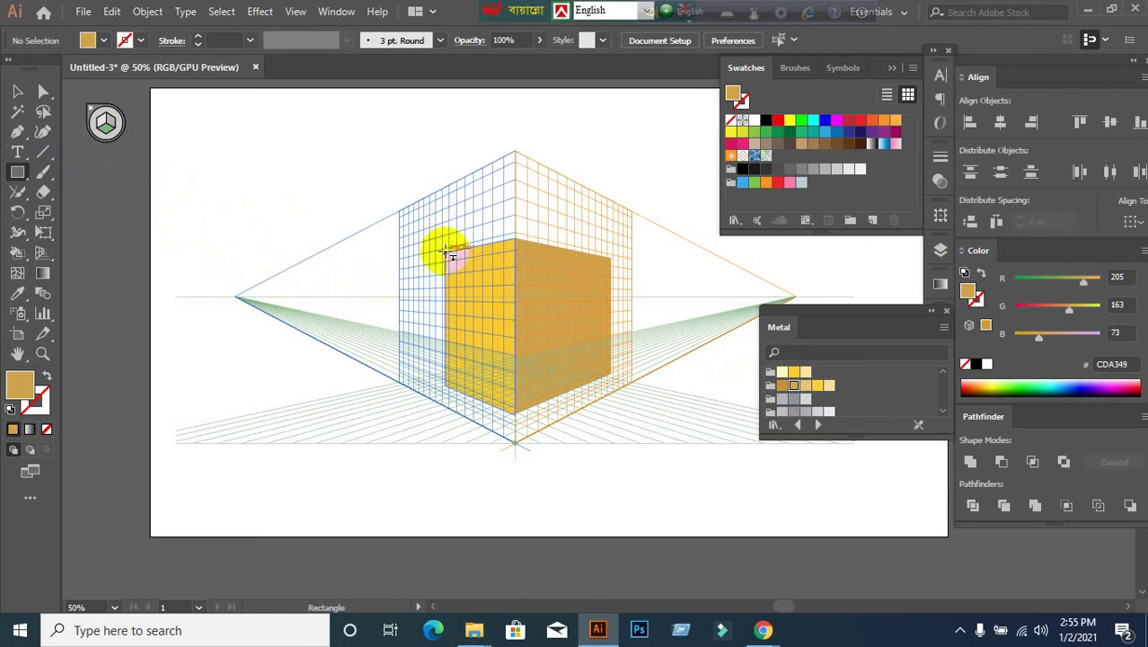
{"action": "left_click_drag", "start_coordinate": [513, 238], "coordinate": [535, 206]}
{"action": "key", "text": "ctrl+z"}
{"action": "mouse_move", "coordinate": [445, 241]}
{"action": "left_mouse_down"}
{"action": "mouse_move", "coordinate": [597, 249]}
{"action": "mouse_move", "coordinate": [623, 237]}
{"action": "mouse_move", "coordinate": [633, 254]}
{"action": "mouse_move", "coordinate": [526, 249]}
{"action": "left_mouse_up"}
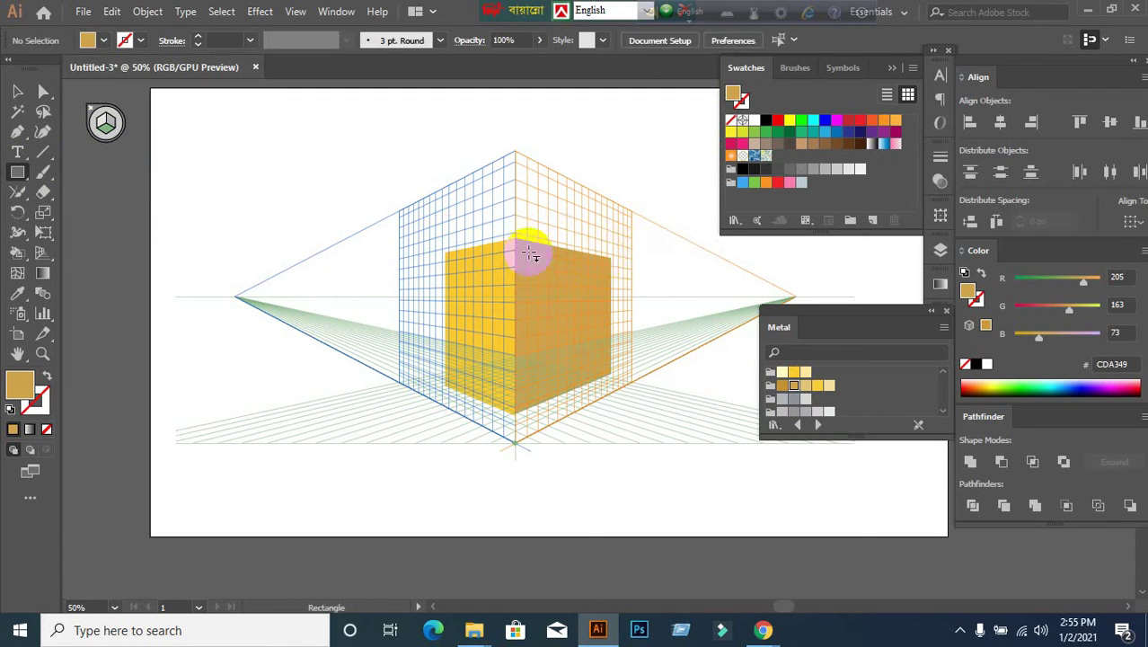
{"action": "key", "text": "ctrl+z"}
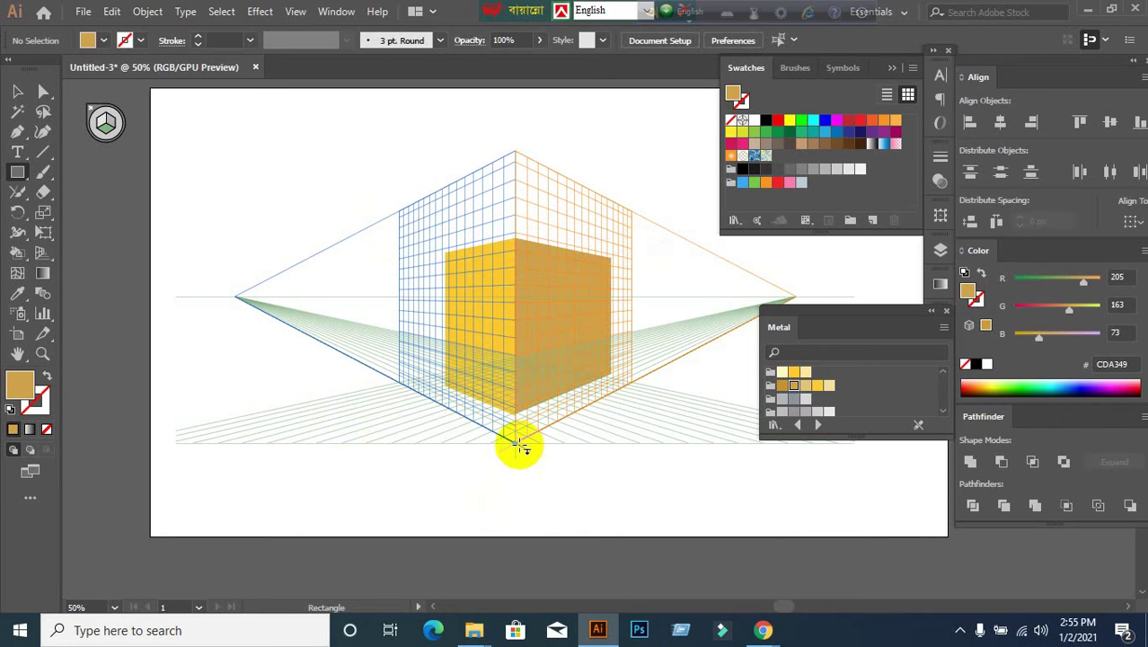
{"action": "left_click_drag", "start_coordinate": [517, 442], "coordinate": [517, 362]}
{"action": "key", "text": "ctrl+z"}
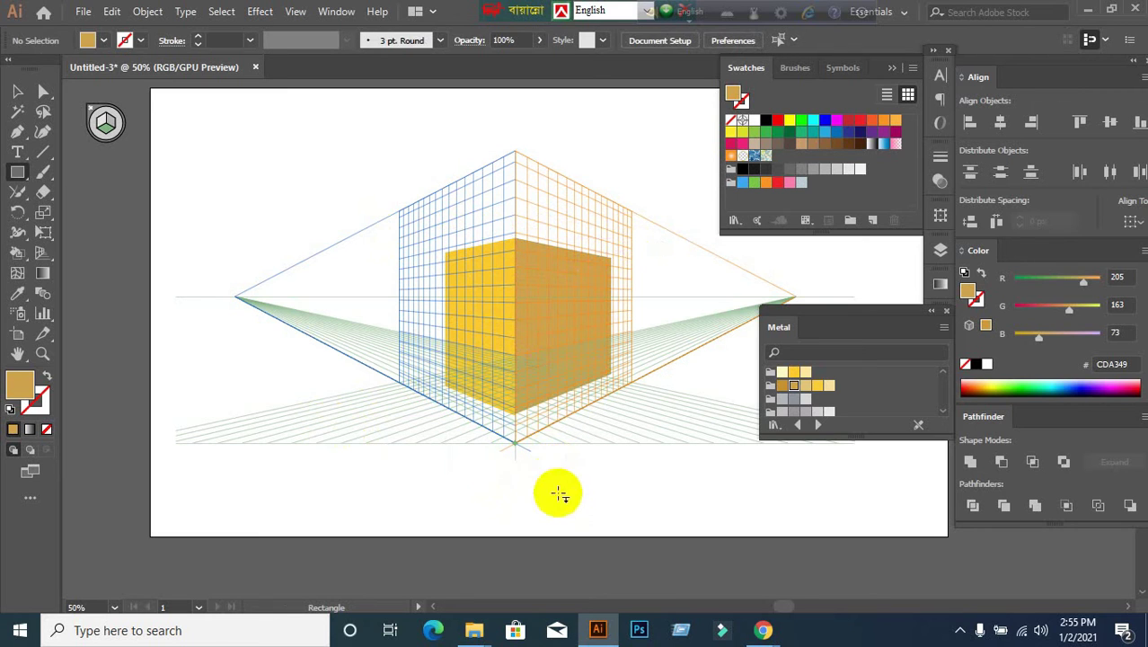
Try to raise the yellow left face's top edge with the Perspective Selection tool, then undo the change.
{"action": "left_click", "coordinate": [44, 235]}
{"action": "left_click", "coordinate": [47, 254]}
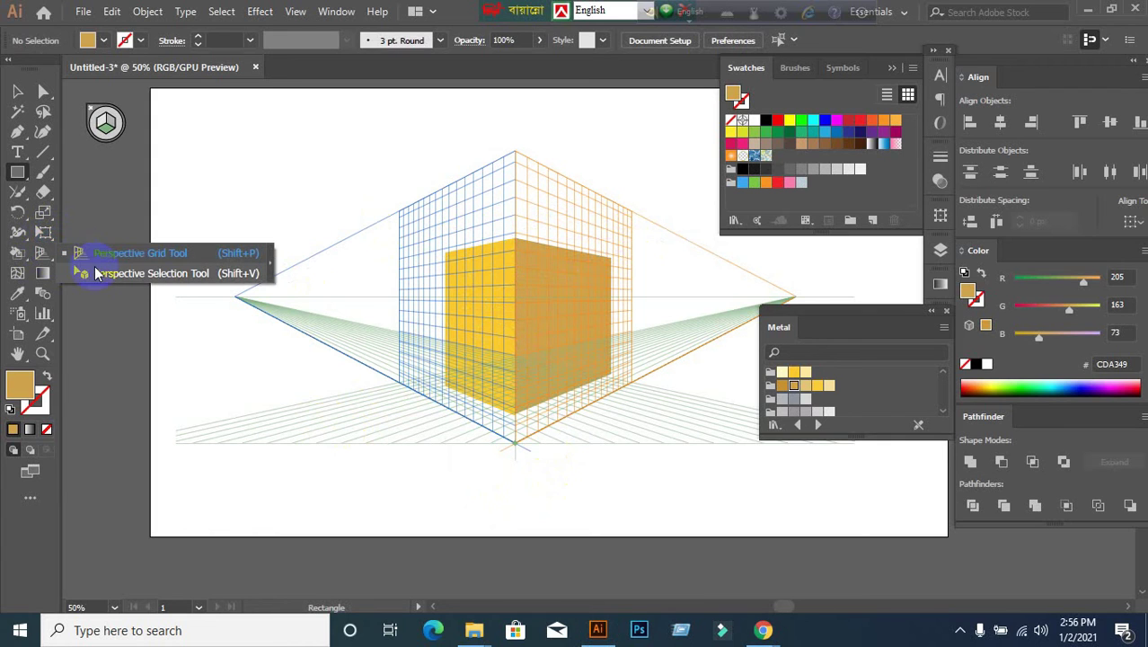
{"action": "left_click", "coordinate": [105, 273]}
{"action": "left_click", "coordinate": [443, 264]}
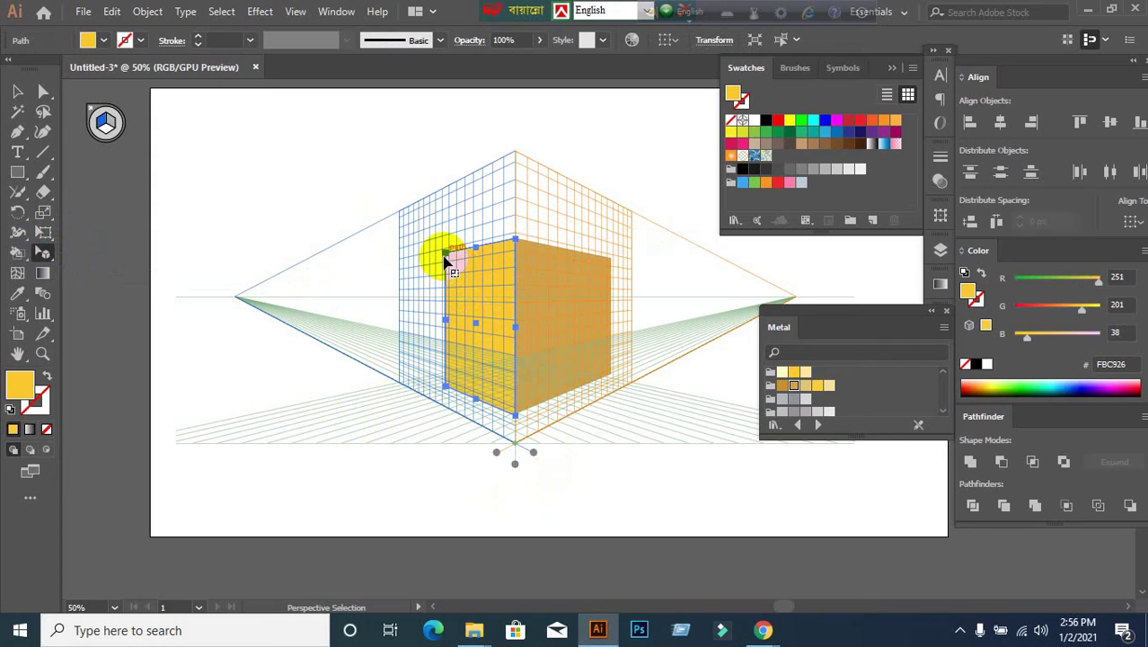
{"action": "mouse_move", "coordinate": [444, 259]}
{"action": "left_mouse_down"}
{"action": "mouse_move", "coordinate": [440, 224]}
{"action": "mouse_move", "coordinate": [455, 294]}
{"action": "mouse_move", "coordinate": [441, 231]}
{"action": "mouse_move", "coordinate": [449, 287]}
{"action": "mouse_move", "coordinate": [446, 254]}
{"action": "left_mouse_up"}
{"action": "left_click_drag", "start_coordinate": [517, 260], "coordinate": [513, 199]}
{"action": "left_click", "coordinate": [495, 304]}
{"action": "key", "text": "ctrl+z"}
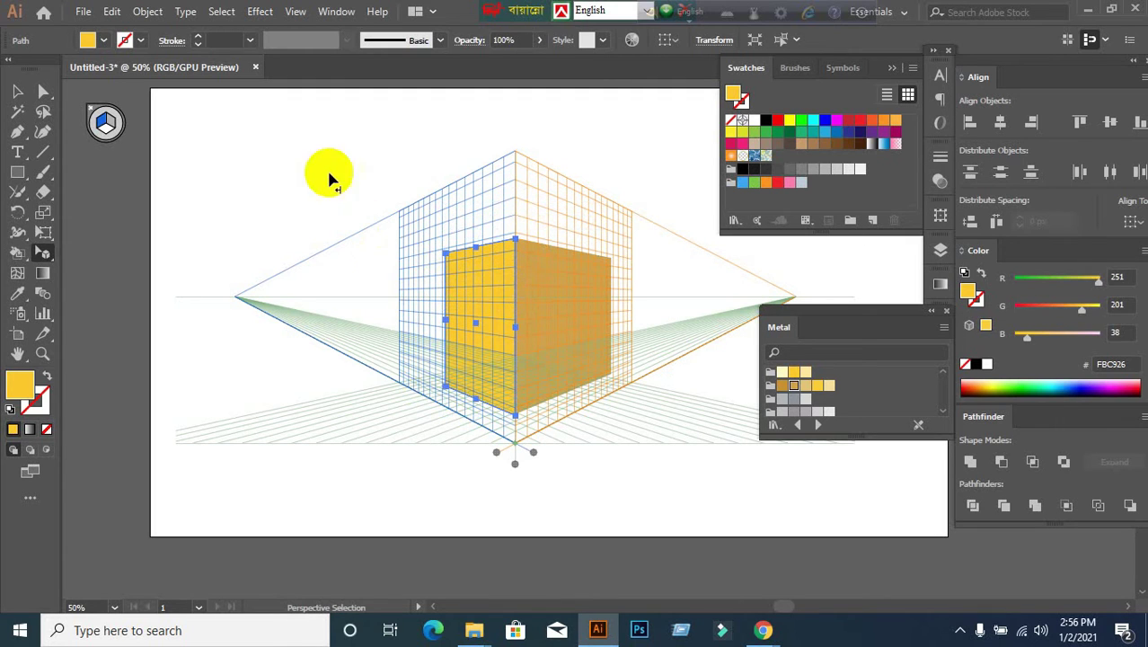
Try to stretch the faces from the yellow face's outer corners and the right face's top corner, undoing each attempt.
{"action": "left_click", "coordinate": [362, 175]}
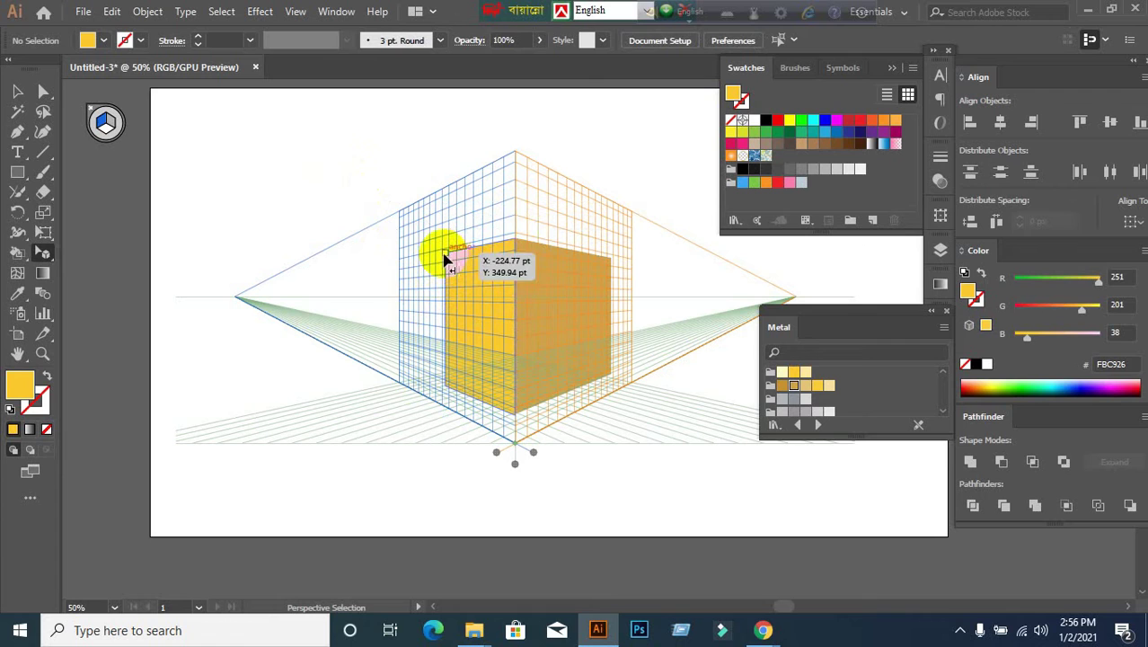
{"action": "left_click", "coordinate": [447, 265]}
{"action": "left_click_drag", "start_coordinate": [446, 258], "coordinate": [448, 225]}
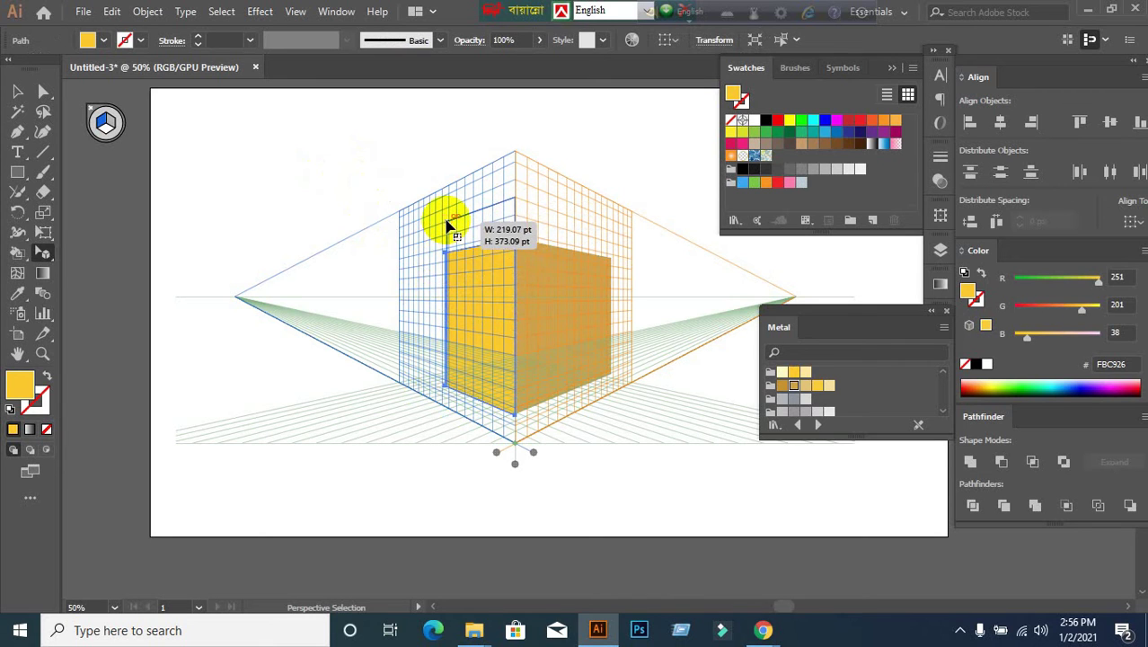
{"action": "key", "text": "ctrl+z"}
{"action": "left_click_drag", "start_coordinate": [603, 266], "coordinate": [611, 220]}
{"action": "key", "text": "ctrl+z"}
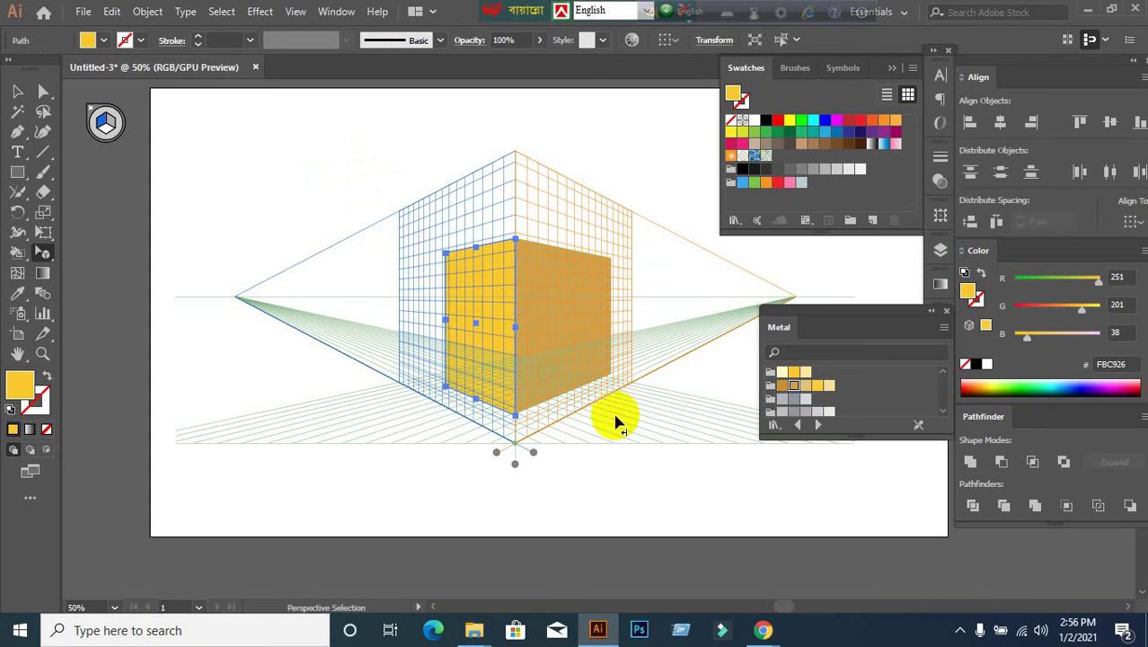
{"action": "left_click_drag", "start_coordinate": [443, 389], "coordinate": [445, 408]}
{"action": "key", "text": "ctrl+z"}
{"action": "mouse_move", "coordinate": [513, 390]}
{"action": "left_mouse_down"}
{"action": "mouse_move", "coordinate": [526, 323]}
{"action": "mouse_move", "coordinate": [514, 239]}
{"action": "mouse_move", "coordinate": [518, 260]}
{"action": "left_mouse_up"}
{"action": "left_click_drag", "start_coordinate": [520, 306], "coordinate": [520, 238]}
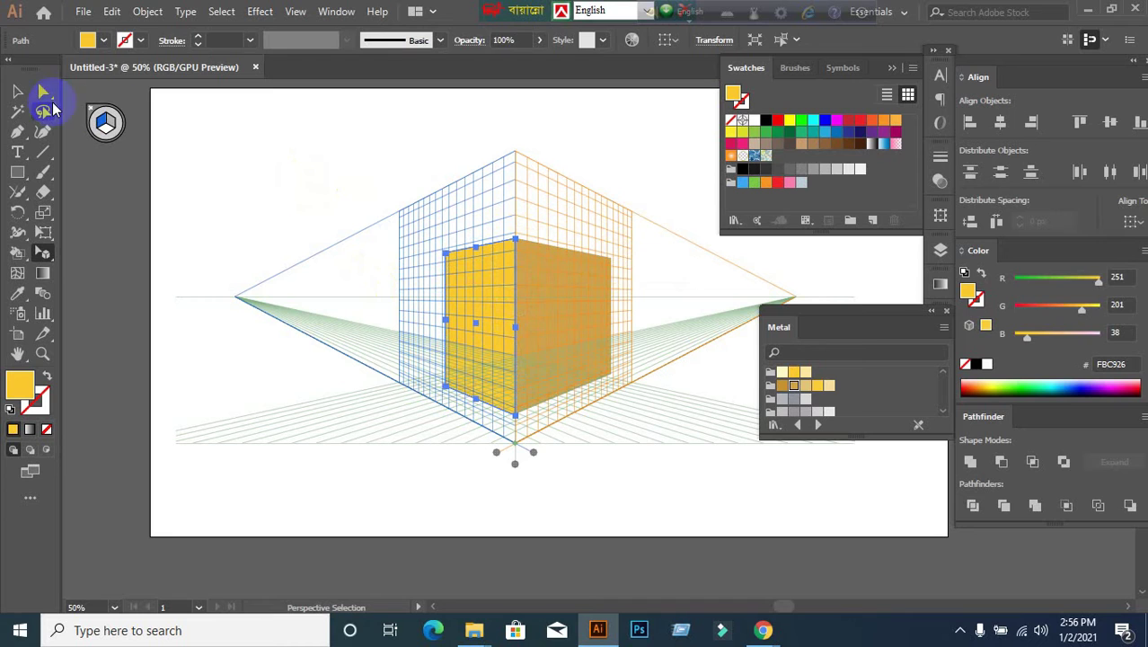
Raise the yellow left face's outer top corner slightly above the centre edge using Direct Selection.
{"action": "left_click", "coordinate": [41, 236]}
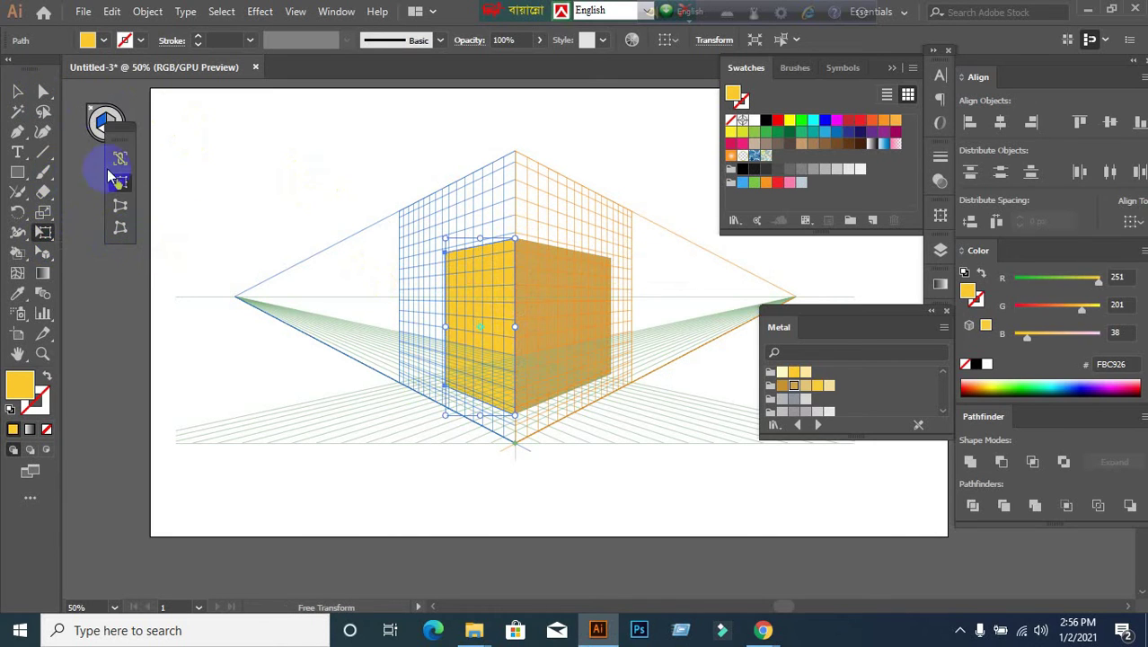
{"action": "left_click", "coordinate": [43, 91]}
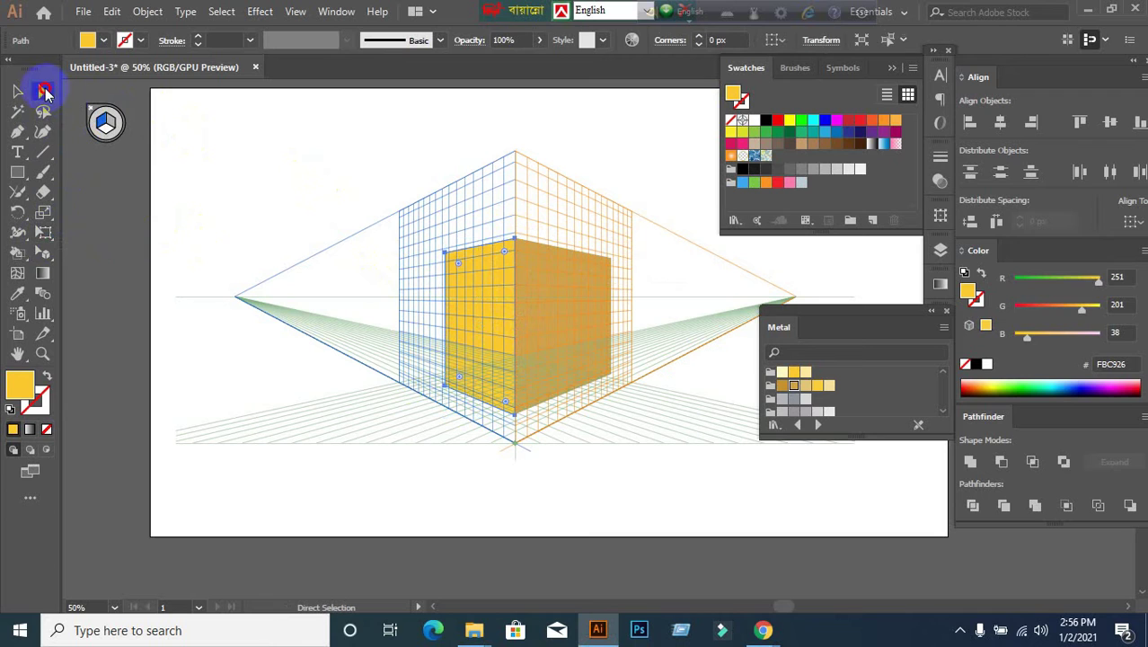
{"action": "left_click", "coordinate": [446, 256]}
{"action": "left_click_drag", "start_coordinate": [446, 254], "coordinate": [443, 236]}
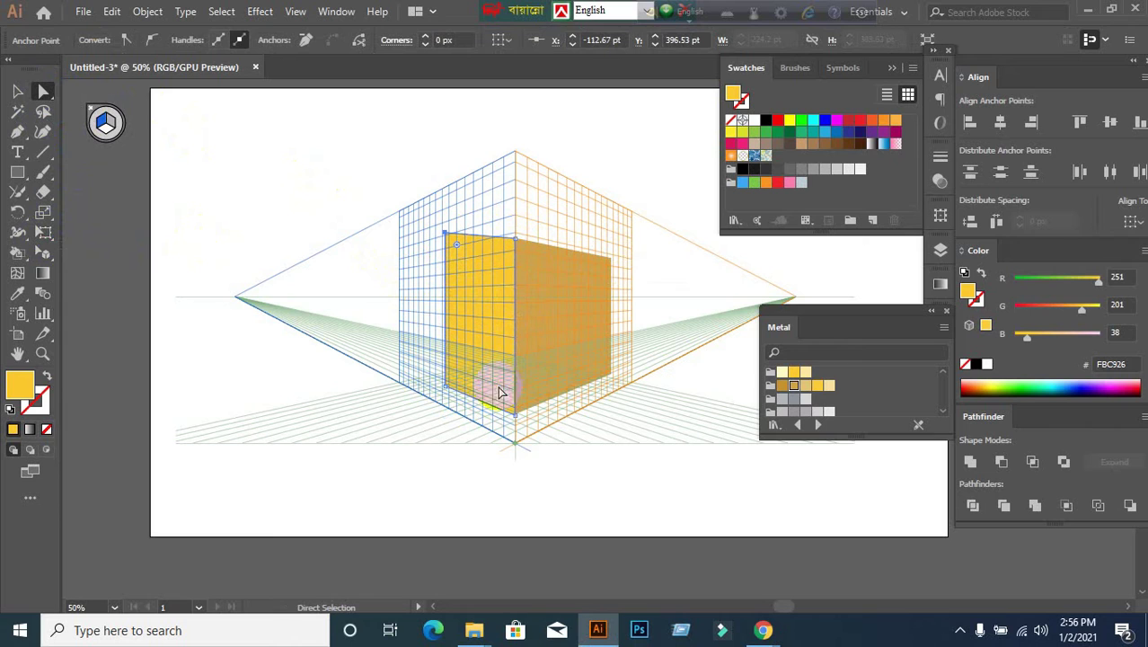
Raise the darker gold right face's outer top corner so its top edge slopes upward from the centre edge.
{"action": "left_click", "coordinate": [584, 276]}
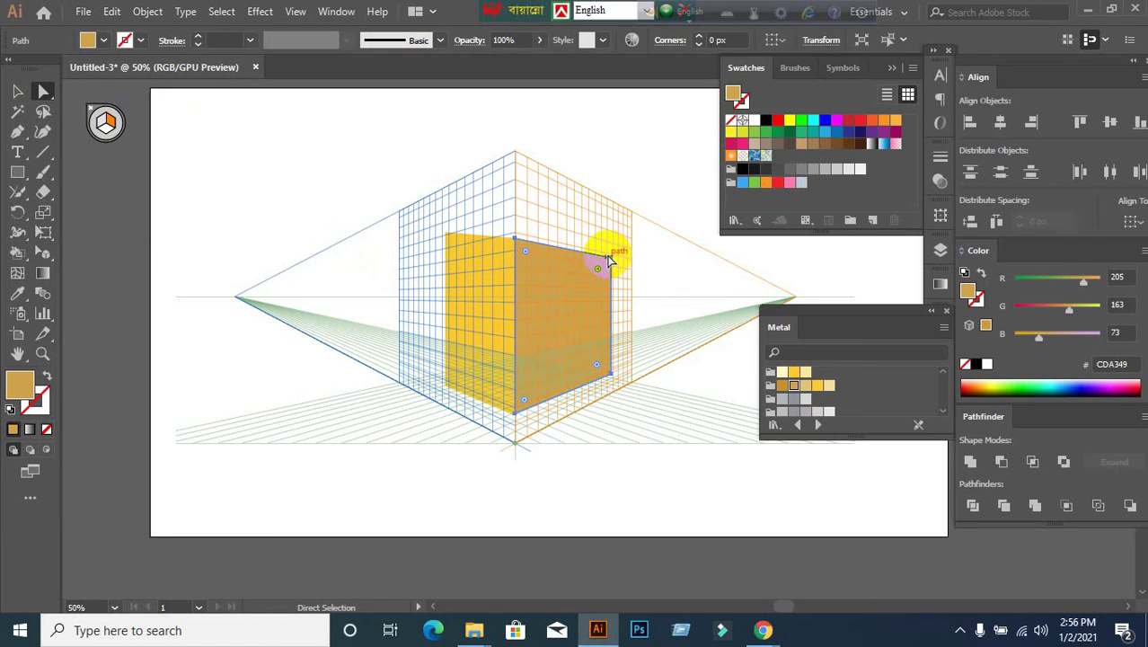
{"action": "mouse_move", "coordinate": [616, 264]}
{"action": "left_mouse_down"}
{"action": "mouse_move", "coordinate": [615, 225]}
{"action": "mouse_move", "coordinate": [636, 256]}
{"action": "mouse_move", "coordinate": [626, 270]}
{"action": "left_mouse_up"}
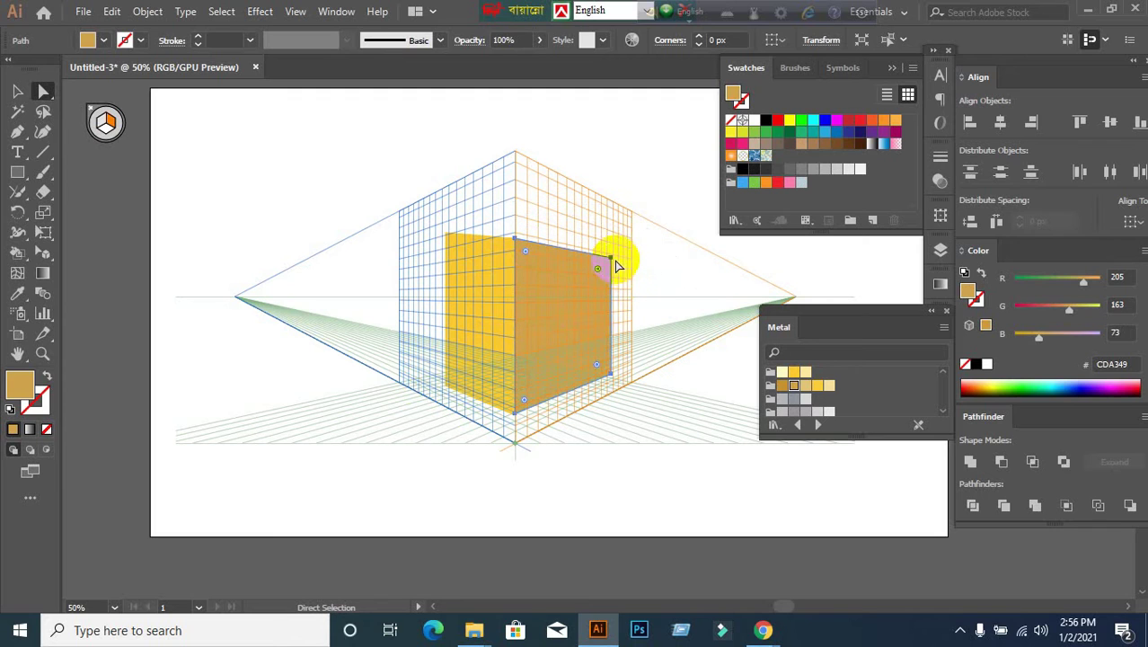
{"action": "left_click", "coordinate": [616, 277]}
{"action": "left_click_drag", "start_coordinate": [612, 264], "coordinate": [609, 226]}
Switch to the Google Meet call in Chrome to check the participants, and return to Illustrator.
{"action": "mouse_move", "coordinate": [764, 629]}
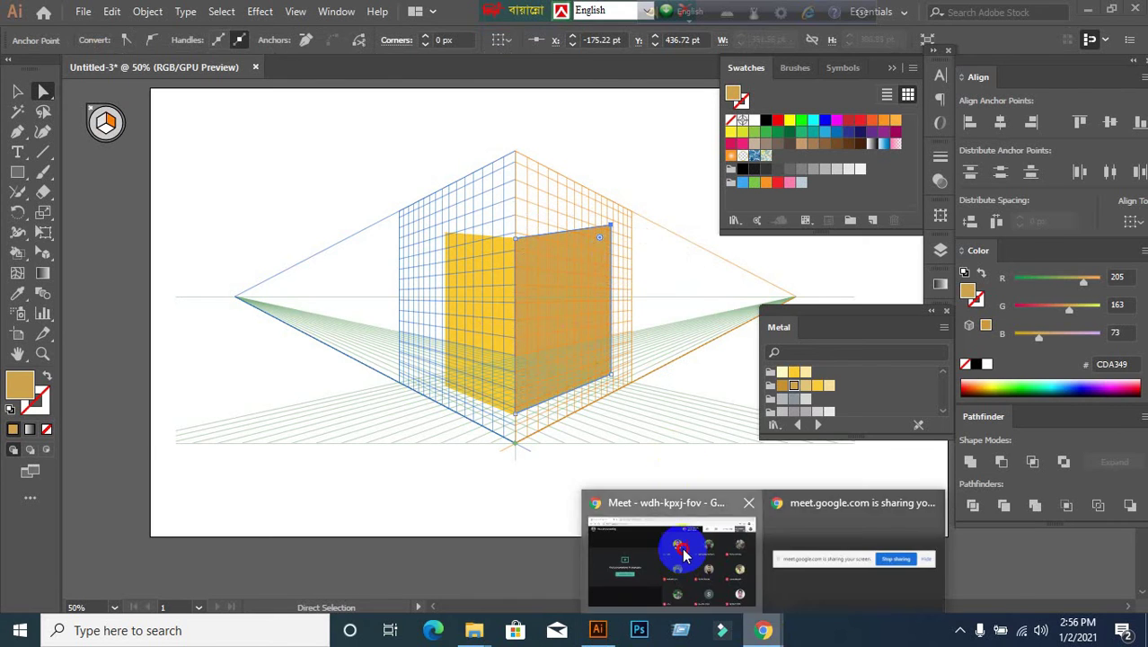
{"action": "left_click", "coordinate": [682, 554]}
{"action": "left_click", "coordinate": [742, 178]}
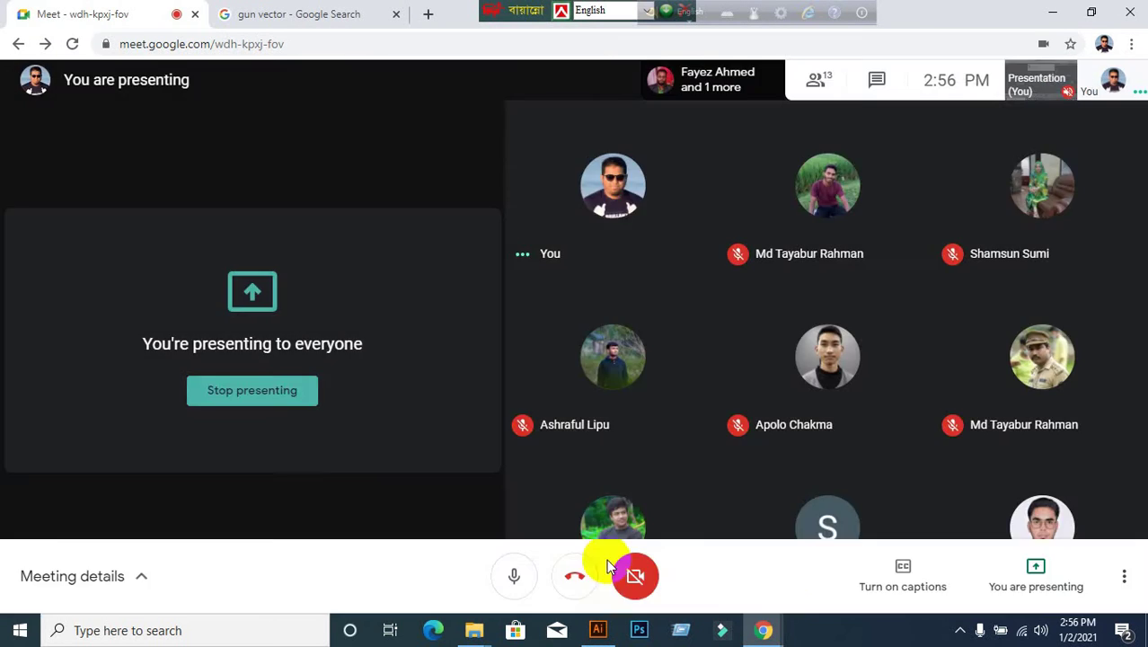
{"action": "left_click", "coordinate": [597, 629]}
Activate the horizontal grid plane and draw a top-face rectangle about 417 × 367 pt from the centre edge's top corner.
{"action": "left_click", "coordinate": [16, 91]}
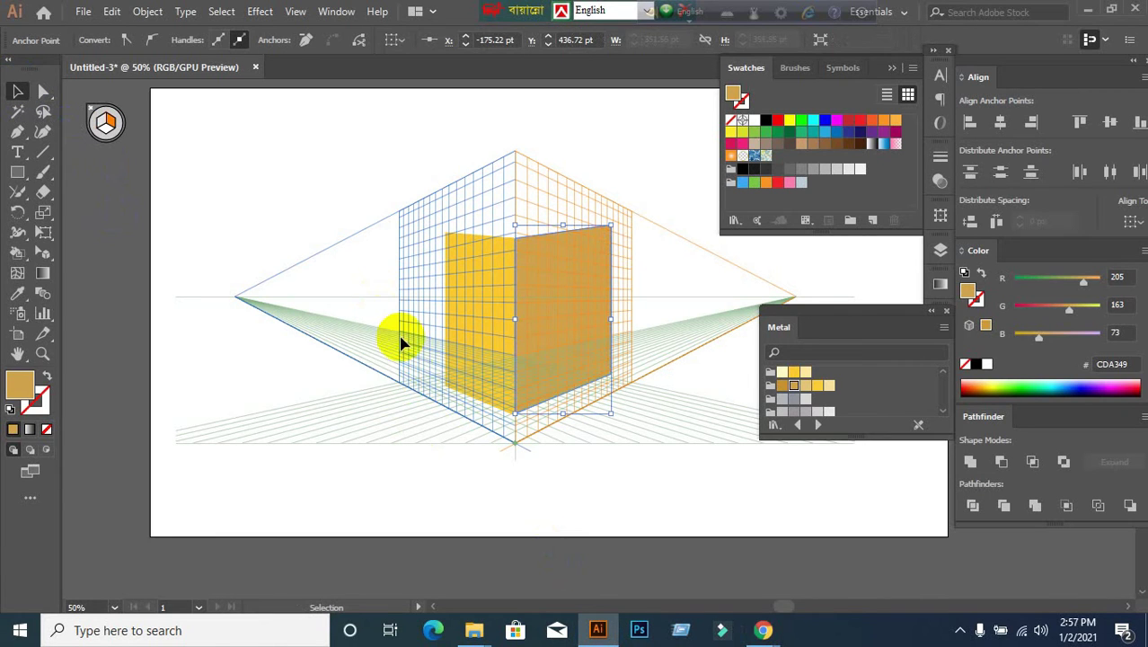
{"action": "left_click", "coordinate": [42, 252]}
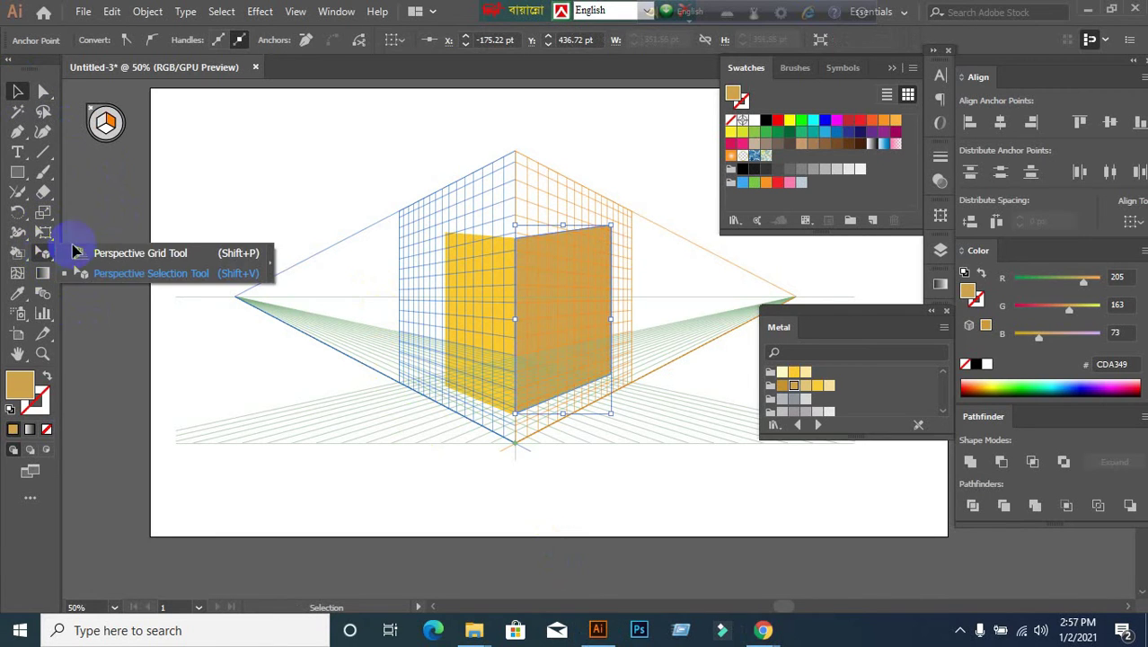
{"action": "left_click", "coordinate": [140, 252]}
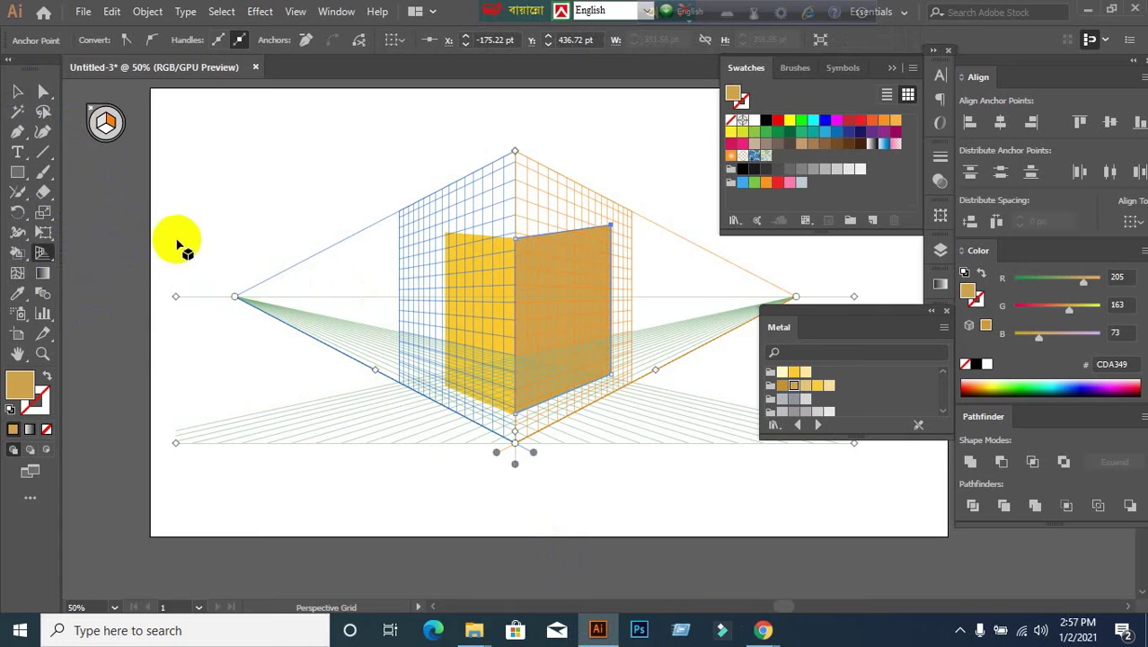
{"action": "left_click", "coordinate": [106, 127]}
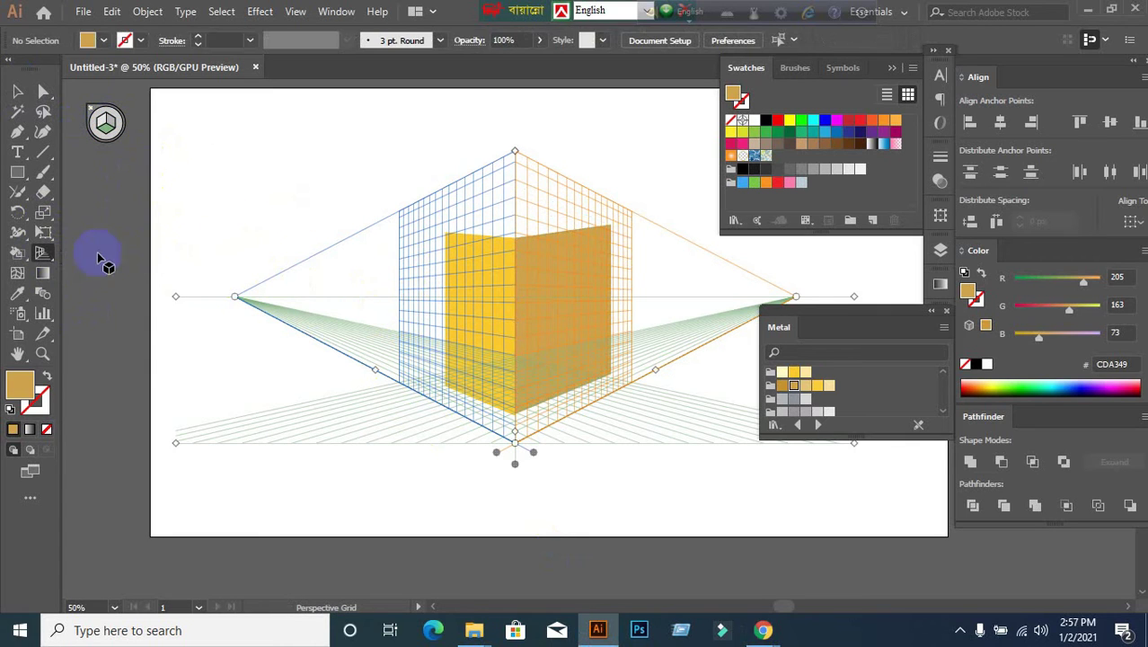
{"action": "left_click", "coordinate": [17, 171]}
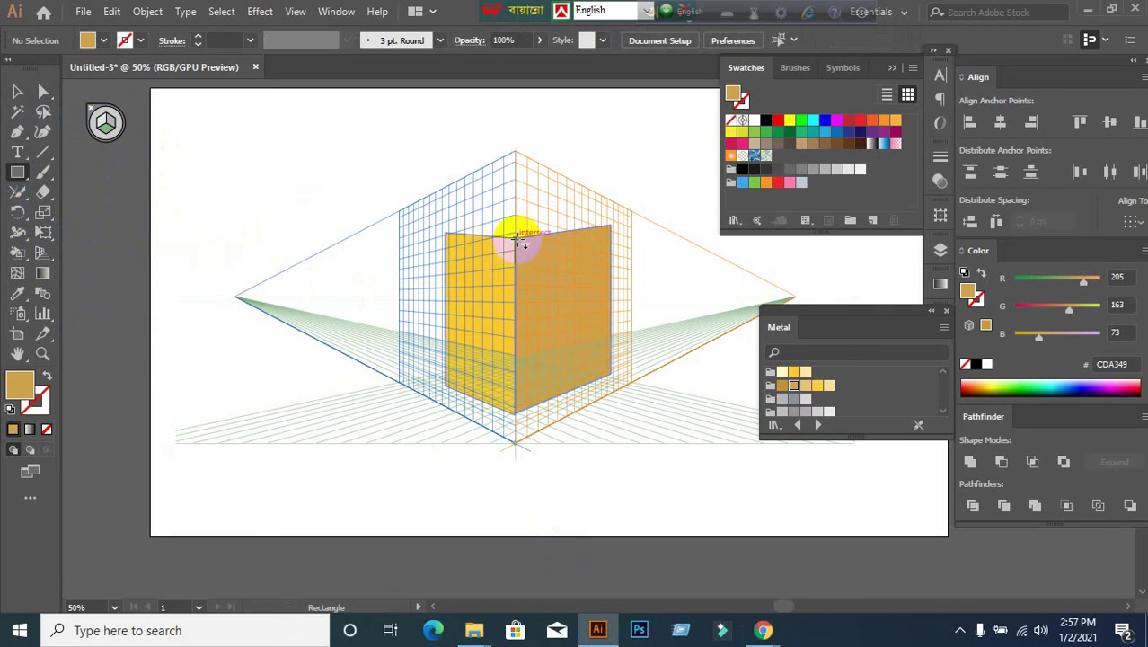
{"action": "left_click_drag", "start_coordinate": [514, 231], "coordinate": [531, 189]}
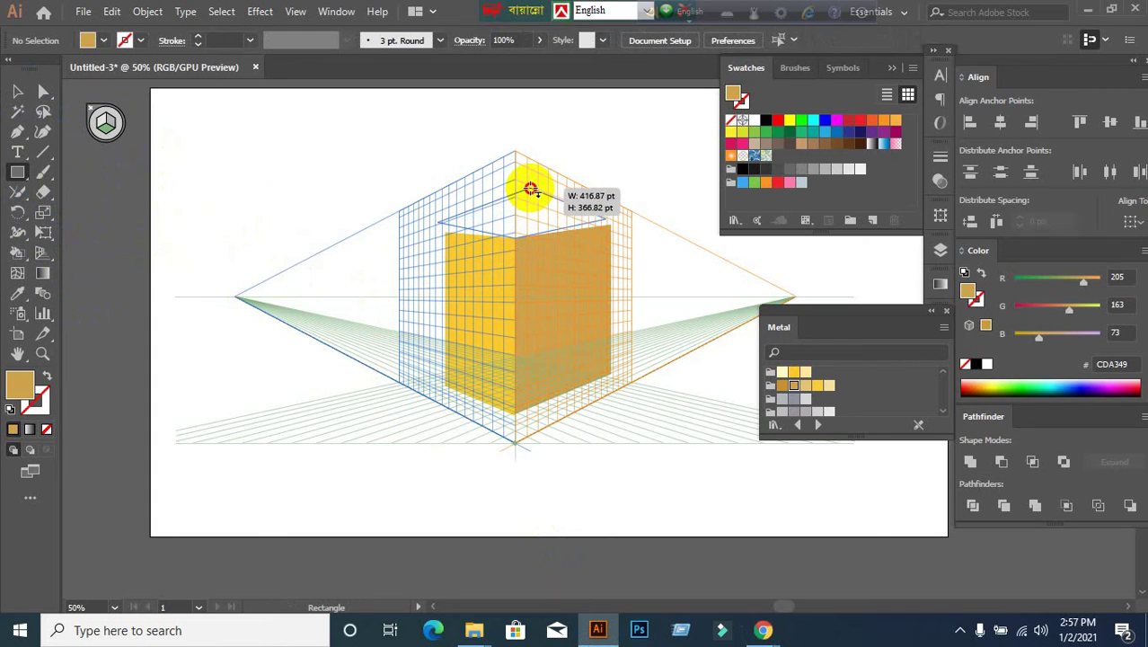
{"action": "left_click_drag", "start_coordinate": [531, 189], "coordinate": [525, 184]}
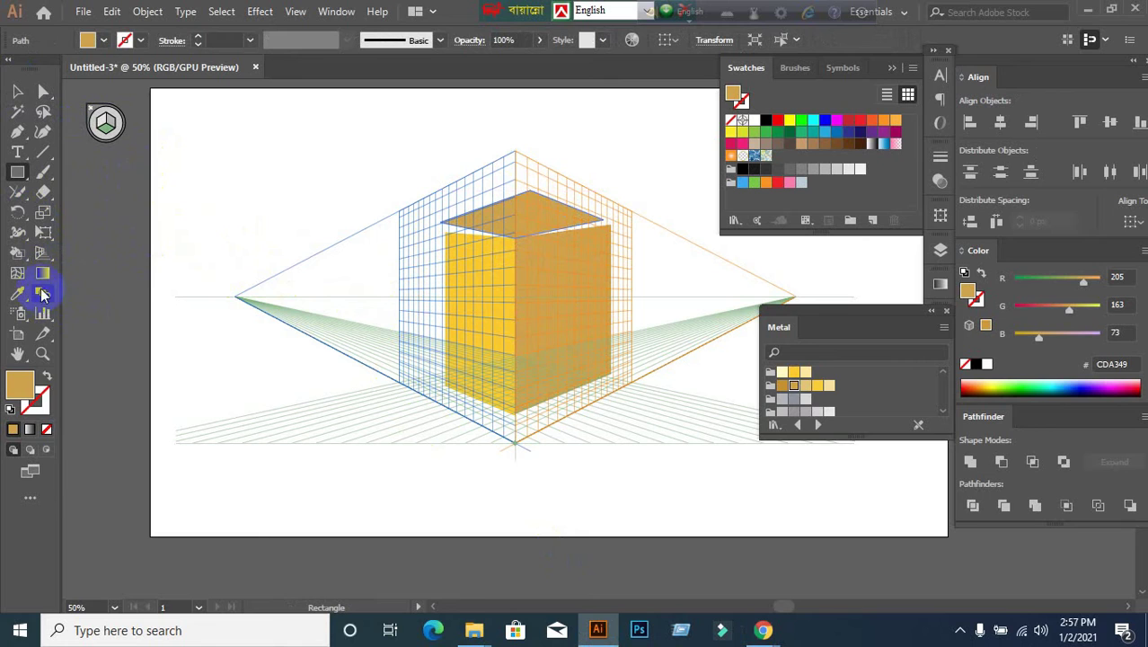
Adjust the top face with the Perspective Selection tool so its side corners meet the outer corners of both side faces.
{"action": "left_click_drag", "start_coordinate": [41, 251], "coordinate": [118, 284]}
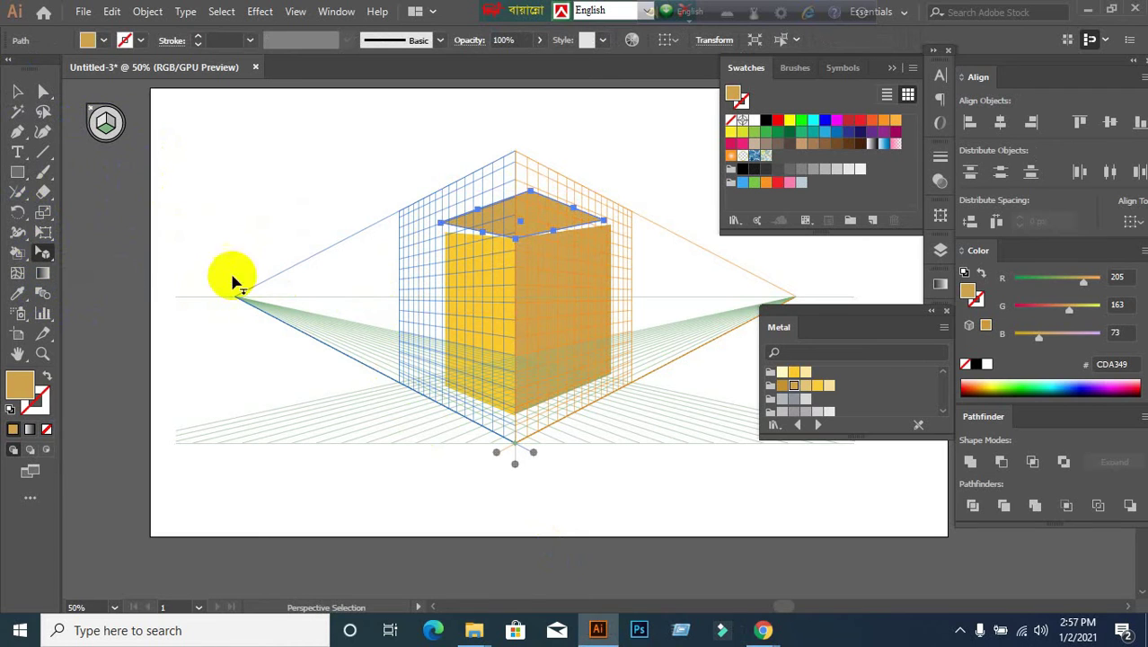
{"action": "left_click", "coordinate": [442, 226]}
{"action": "left_click_drag", "start_coordinate": [442, 227], "coordinate": [458, 242]}
{"action": "left_click_drag", "start_coordinate": [604, 223], "coordinate": [612, 225]}
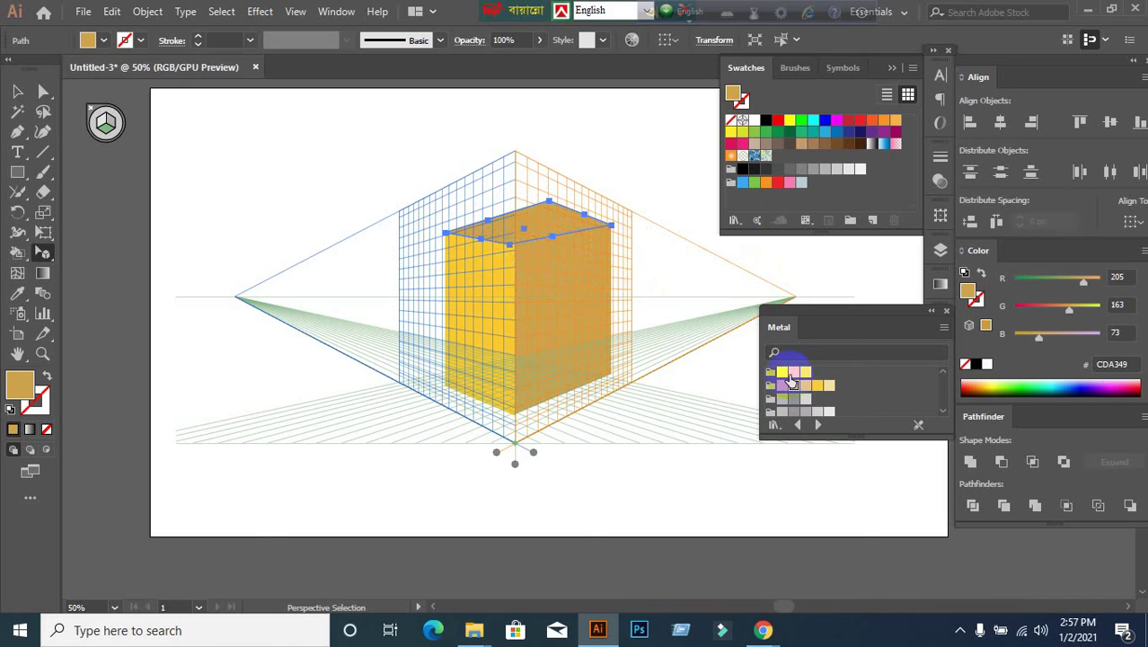
Fill the top face with the grey 8C959D Metal swatch and deselect it.
{"action": "left_click", "coordinate": [793, 400]}
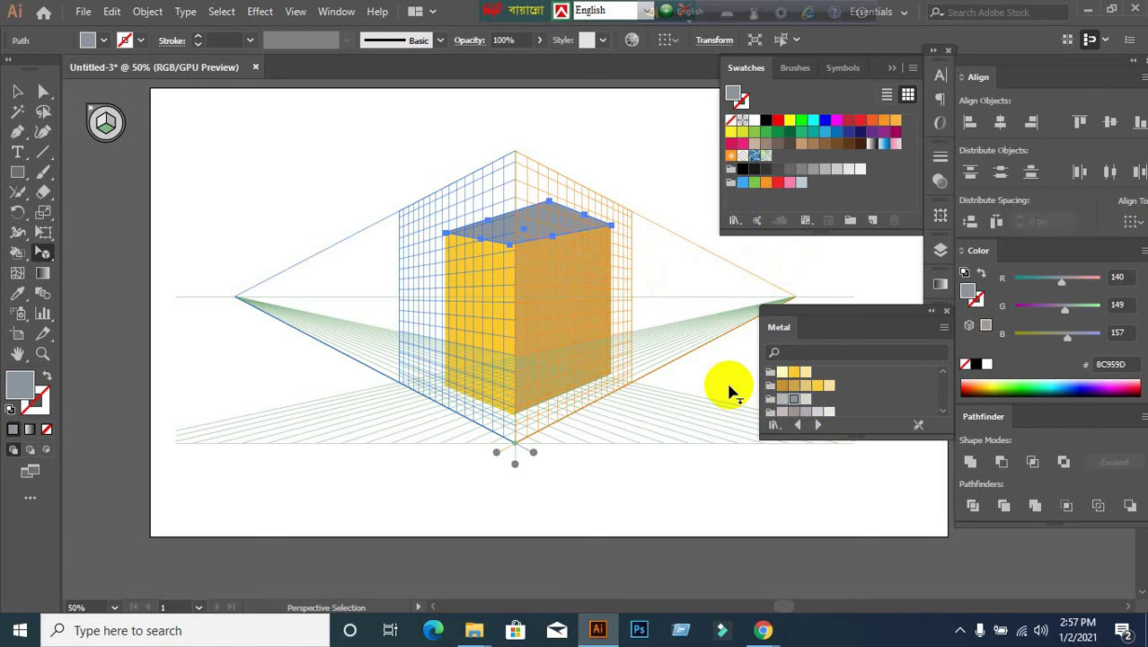
{"action": "key", "text": "v"}
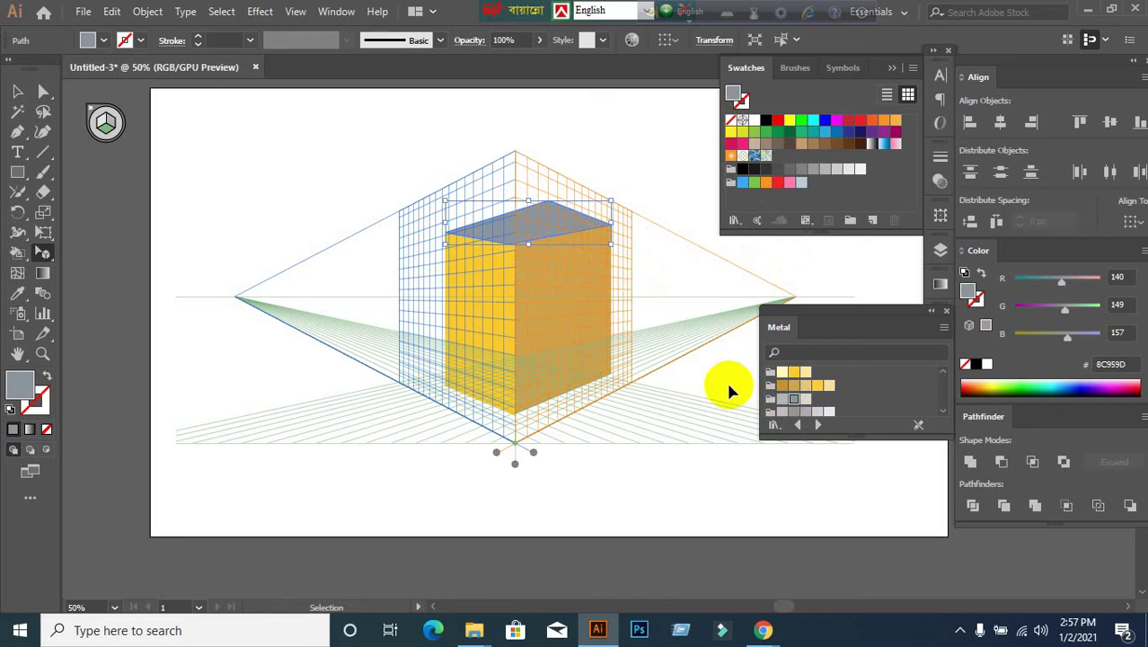
{"action": "key", "text": "shift+v"}
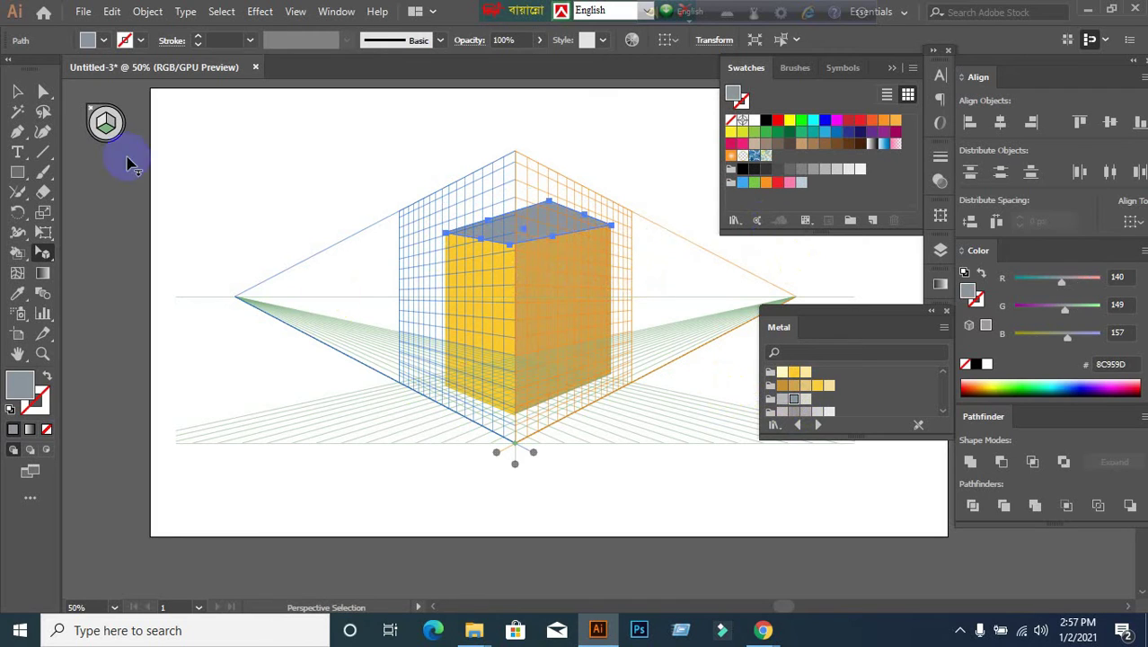
{"action": "left_click", "coordinate": [18, 91]}
{"action": "left_click", "coordinate": [207, 137]}
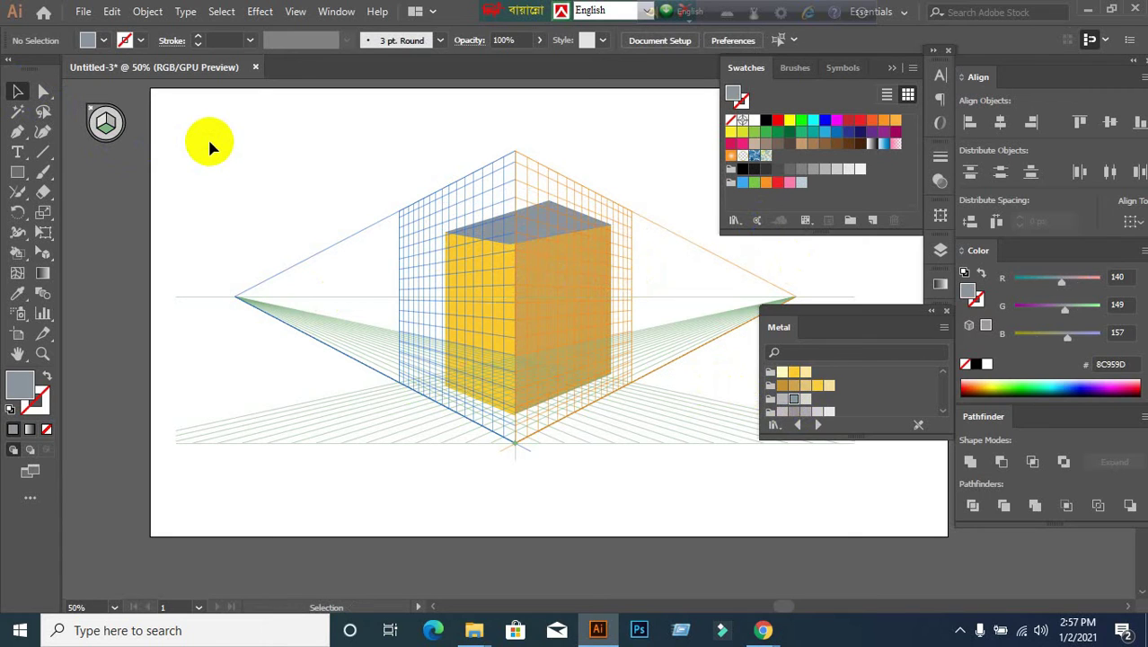
Undo the top face's grey fill, its corner adjustments and the drawn rectangle itself.
{"action": "key", "text": "ctrl+z"}
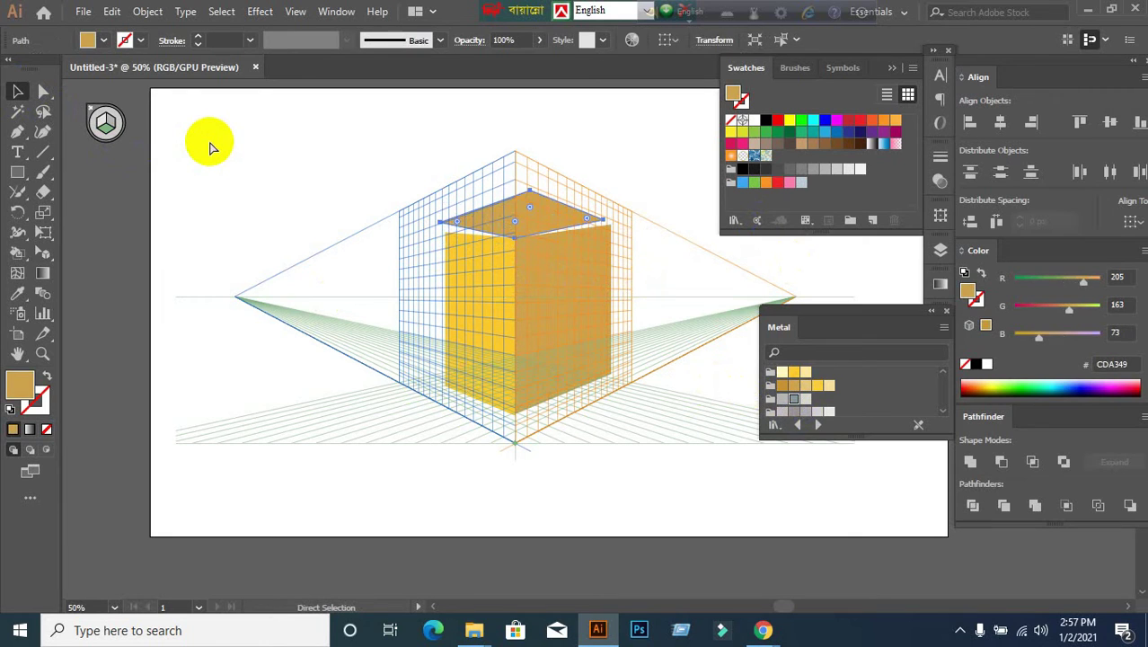
{"action": "key", "text": "ctrl+z"}
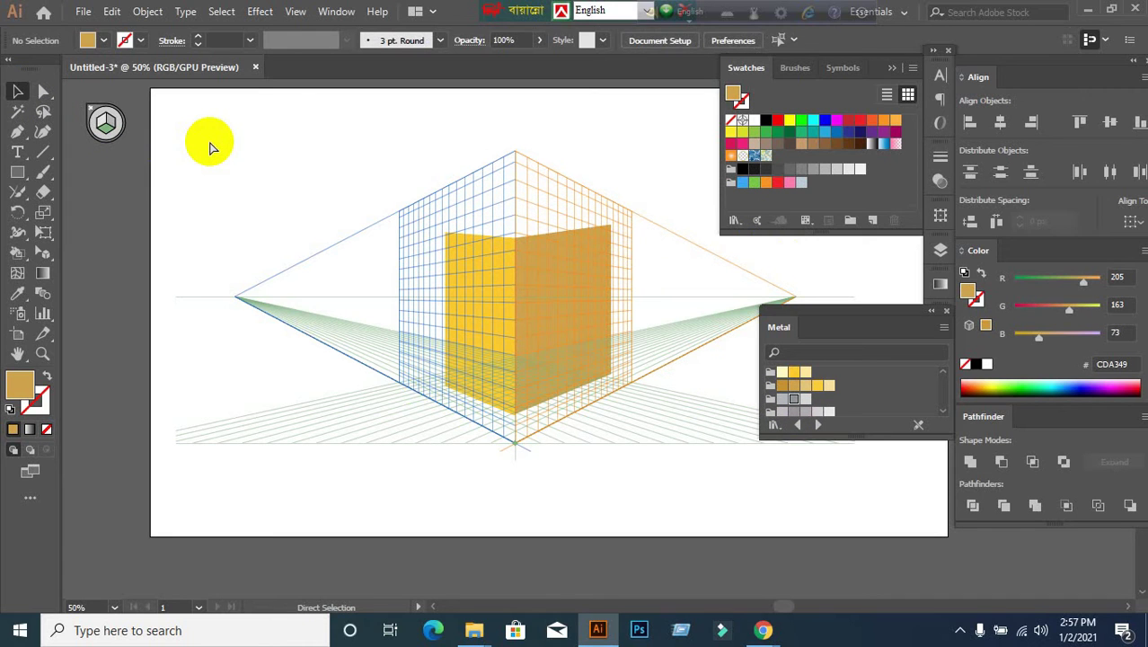
Bring up the Google Meet call in Chrome again and go back to the Illustrator drawing.
{"action": "left_click", "coordinate": [762, 629]}
{"action": "left_click", "coordinate": [608, 553]}
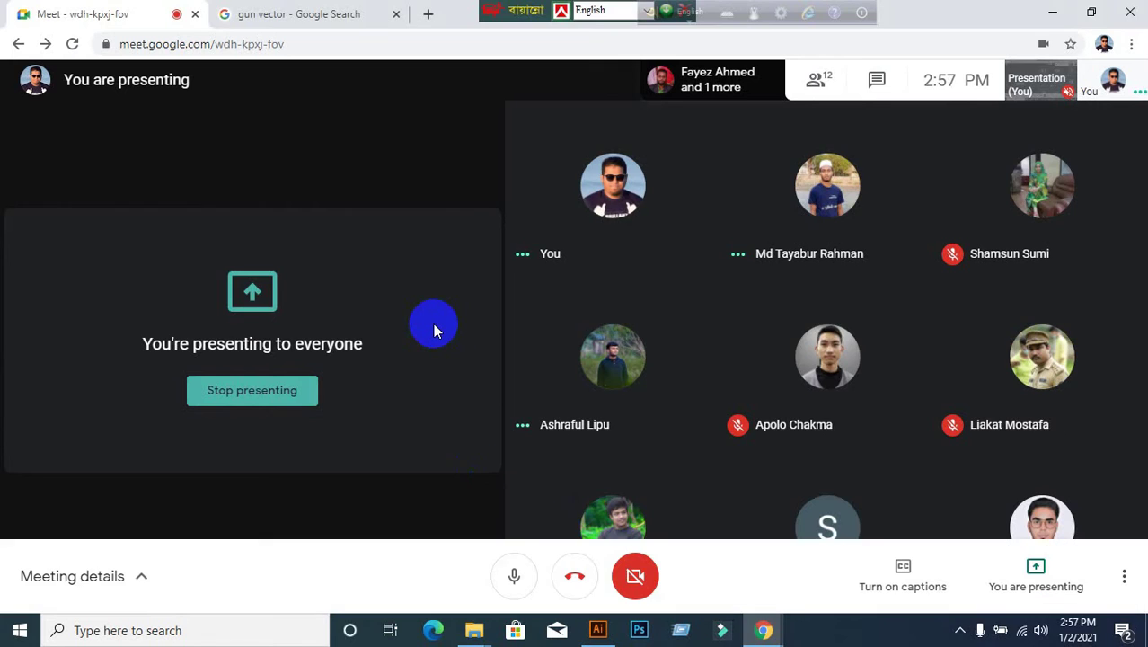
{"action": "left_click", "coordinate": [593, 633]}
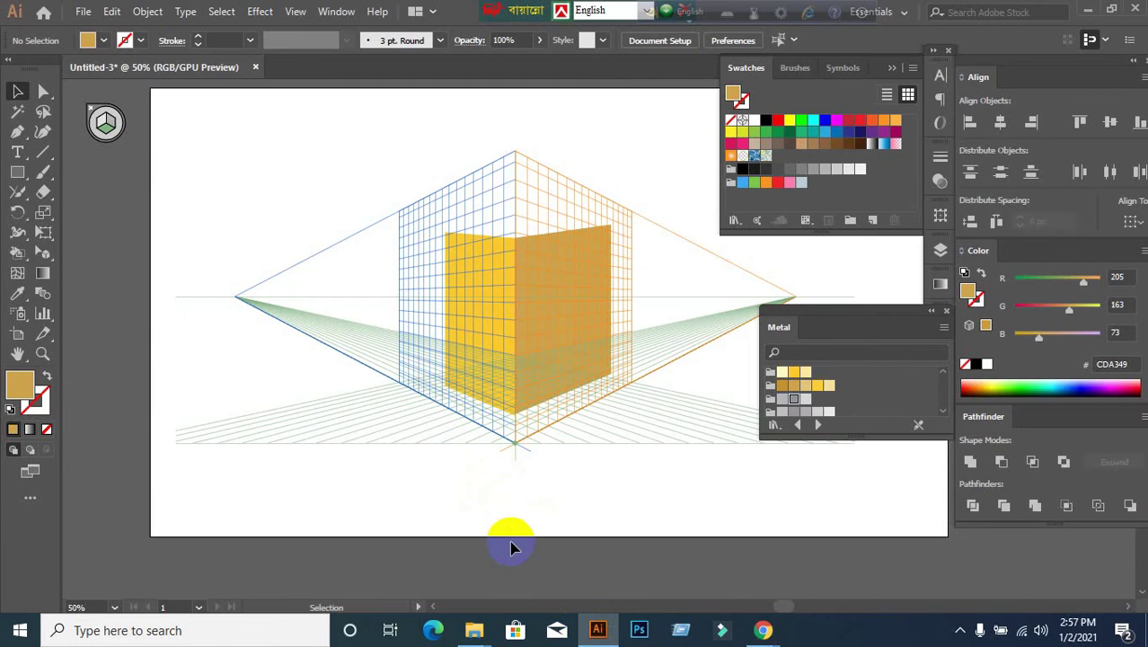
Delete the yellow left face and the darker gold right face from the perspective grid.
{"action": "left_click", "coordinate": [466, 376]}
{"action": "left_click", "coordinate": [475, 431]}
{"action": "left_click", "coordinate": [468, 430]}
{"action": "key", "text": "Delete"}
{"action": "left_click", "coordinate": [538, 380]}
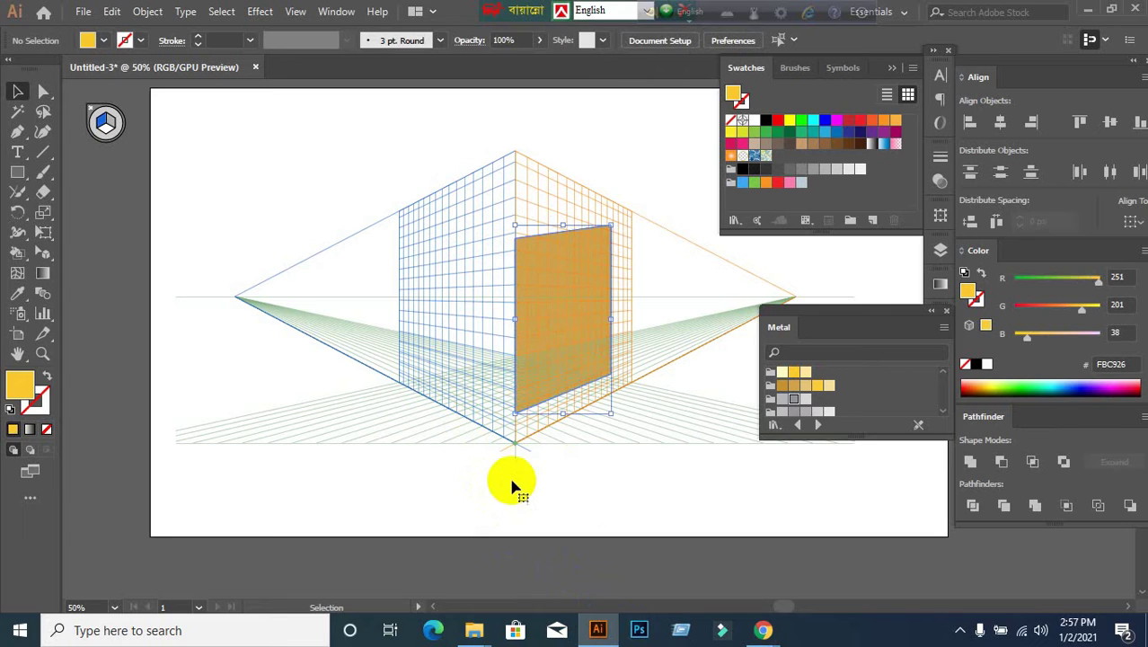
{"action": "key", "text": "Delete"}
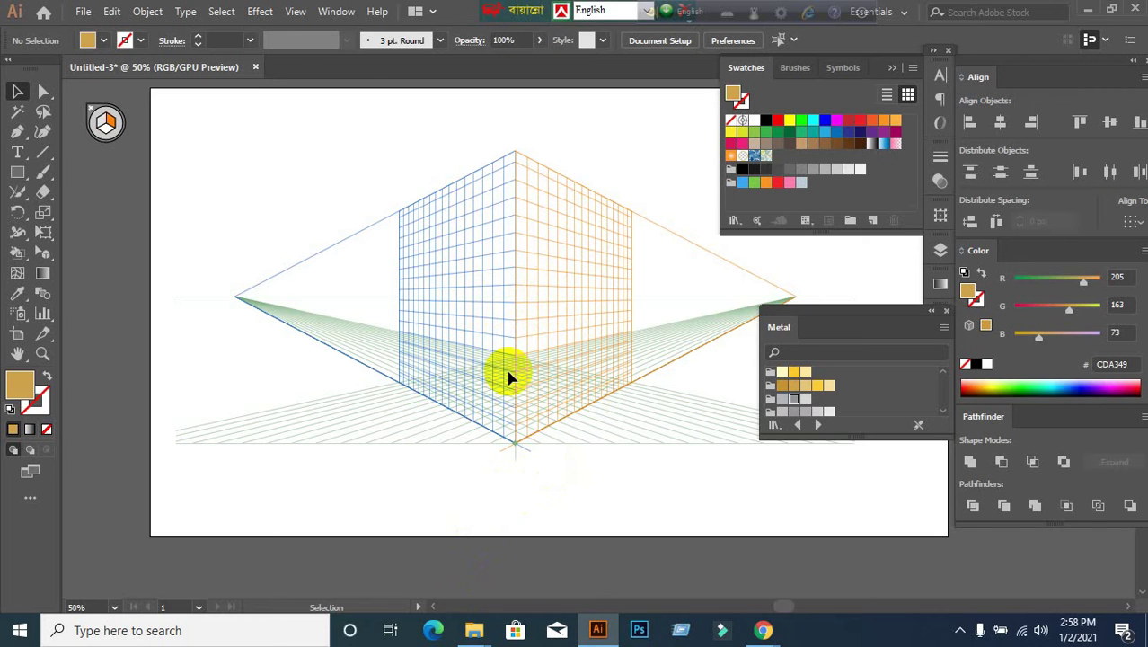
{"action": "scroll", "coordinate": [508, 377], "scroll_direction": "down", "scroll_amount": 1}
{"action": "scroll", "coordinate": [512, 364], "scroll_direction": "up", "scroll_amount": 1}
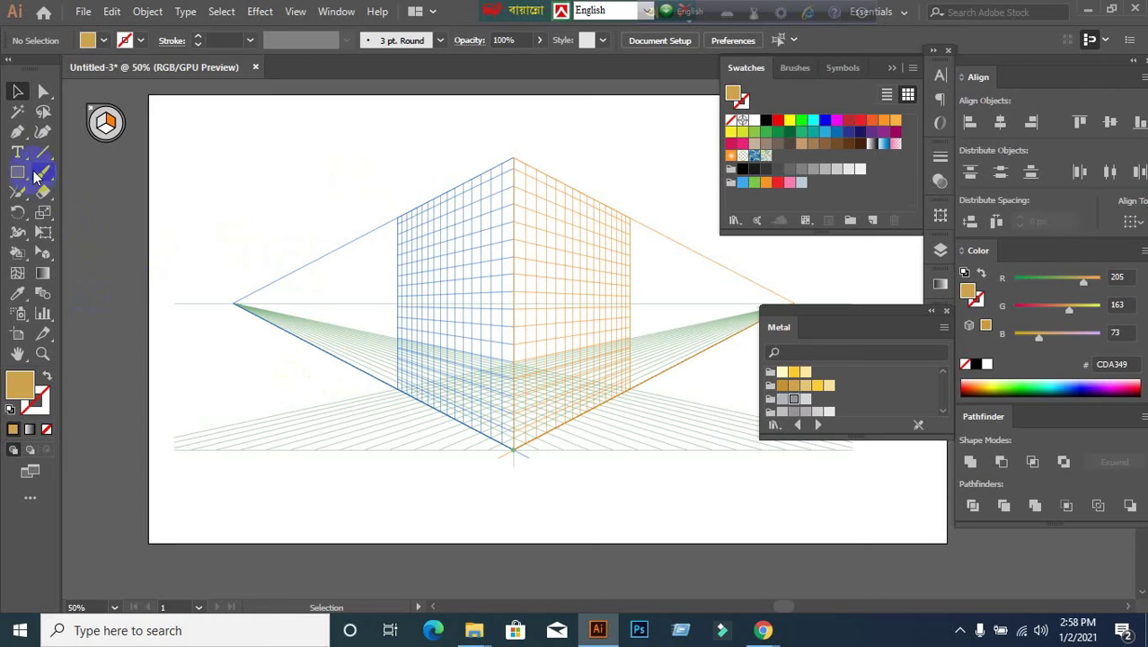
{"action": "left_click", "coordinate": [104, 129]}
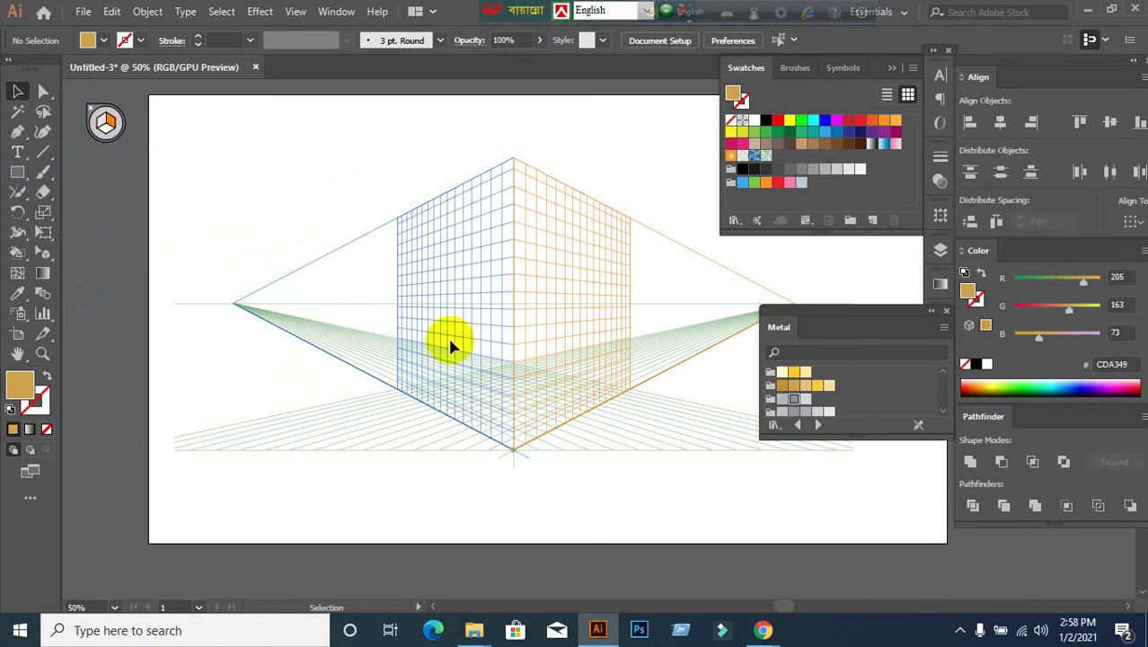
Draw a gold rectangle on the horizontal grid plane, spanning from the grid's front corner back to the horizon line.
{"action": "left_click_drag", "start_coordinate": [56, 259], "coordinate": [157, 268]}
{"action": "left_click", "coordinate": [104, 123]}
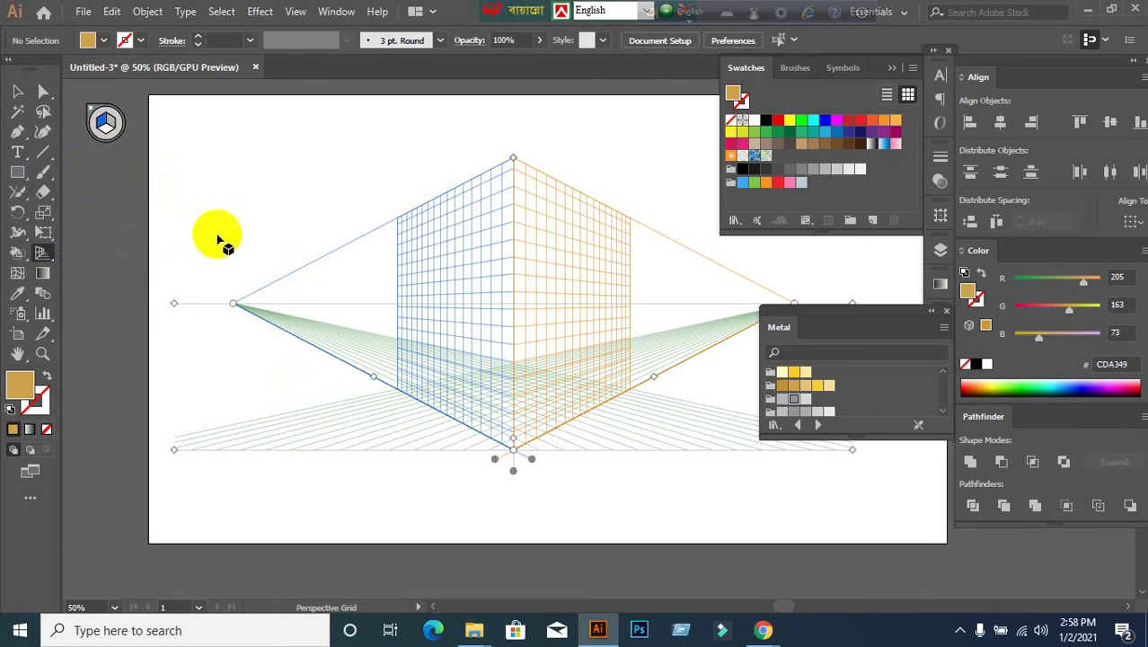
{"action": "left_click", "coordinate": [104, 118]}
{"action": "left_click", "coordinate": [106, 130]}
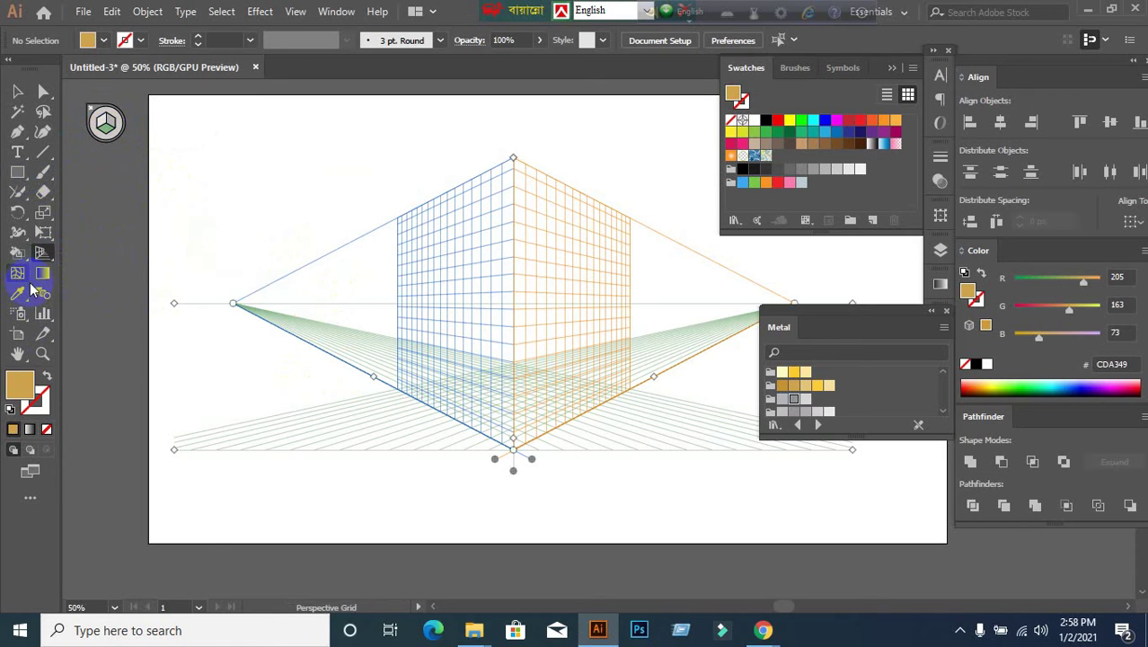
{"action": "left_click", "coordinate": [17, 172]}
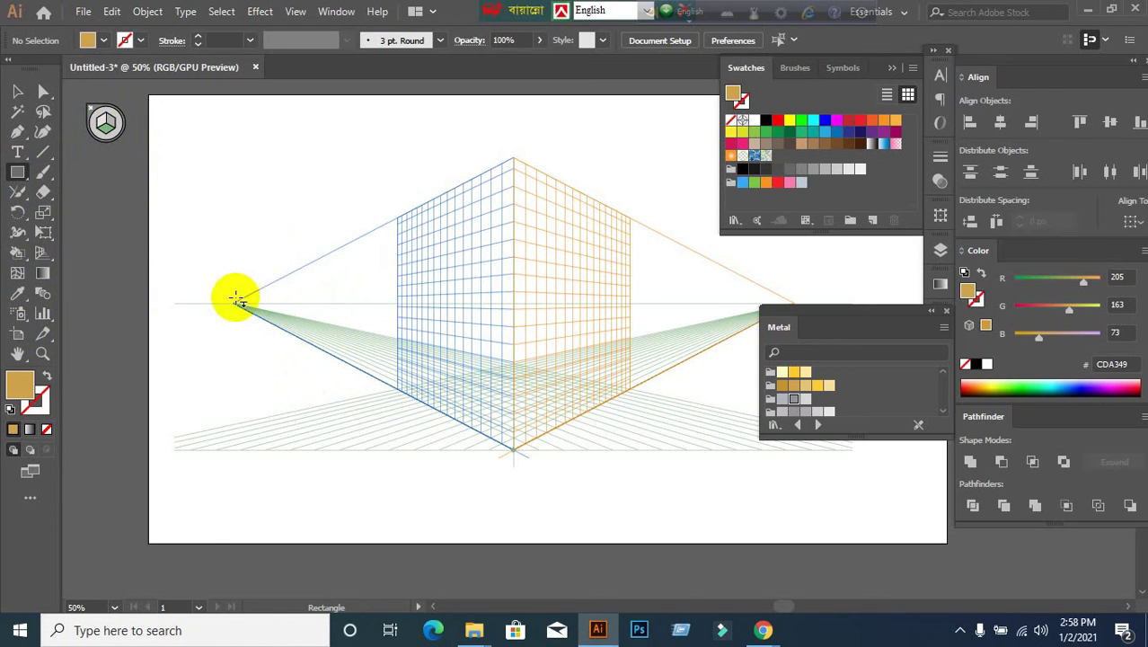
{"action": "left_click_drag", "start_coordinate": [238, 305], "coordinate": [661, 279]}
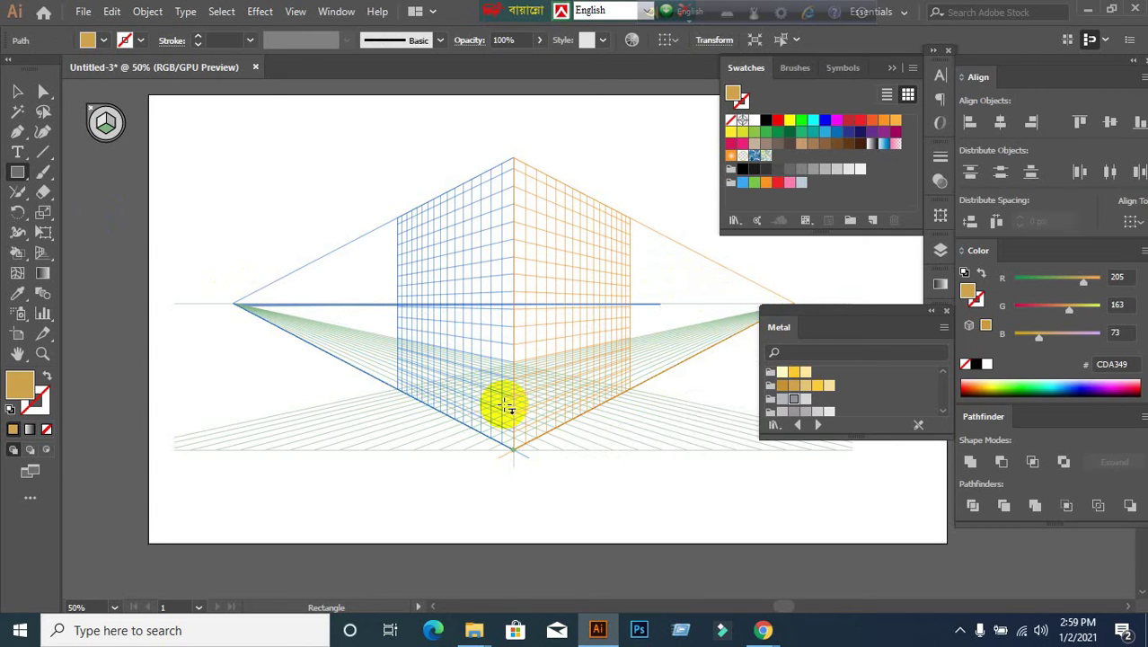
{"action": "left_click", "coordinate": [503, 409], "text": "ctrl"}
{"action": "left_click_drag", "start_coordinate": [478, 402], "coordinate": [377, 359]}
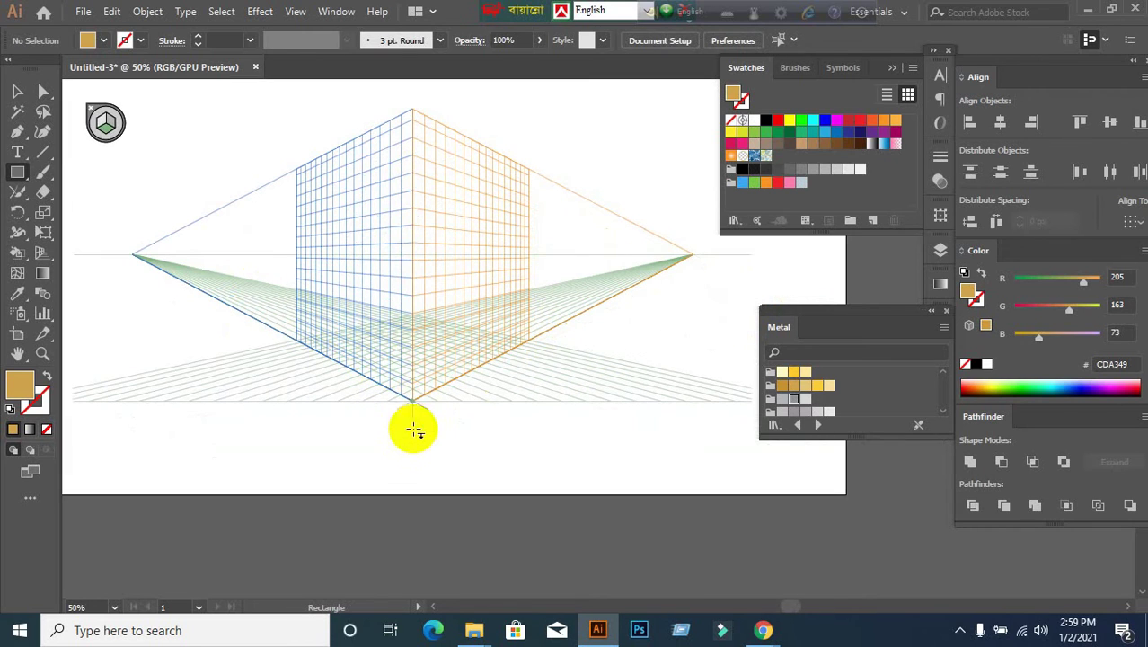
{"action": "left_click_drag", "start_coordinate": [413, 404], "coordinate": [401, 239]}
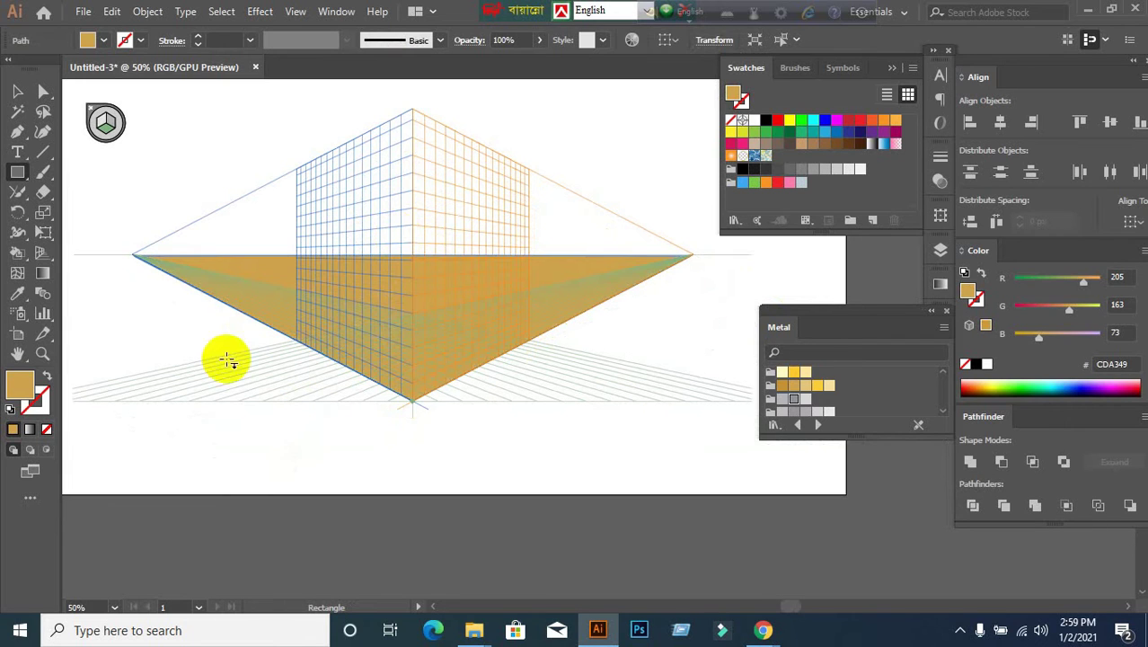
Lower the perspective grid's horizontal plane by about 40 pt below the gold floor shape.
{"action": "left_click", "coordinate": [17, 91]}
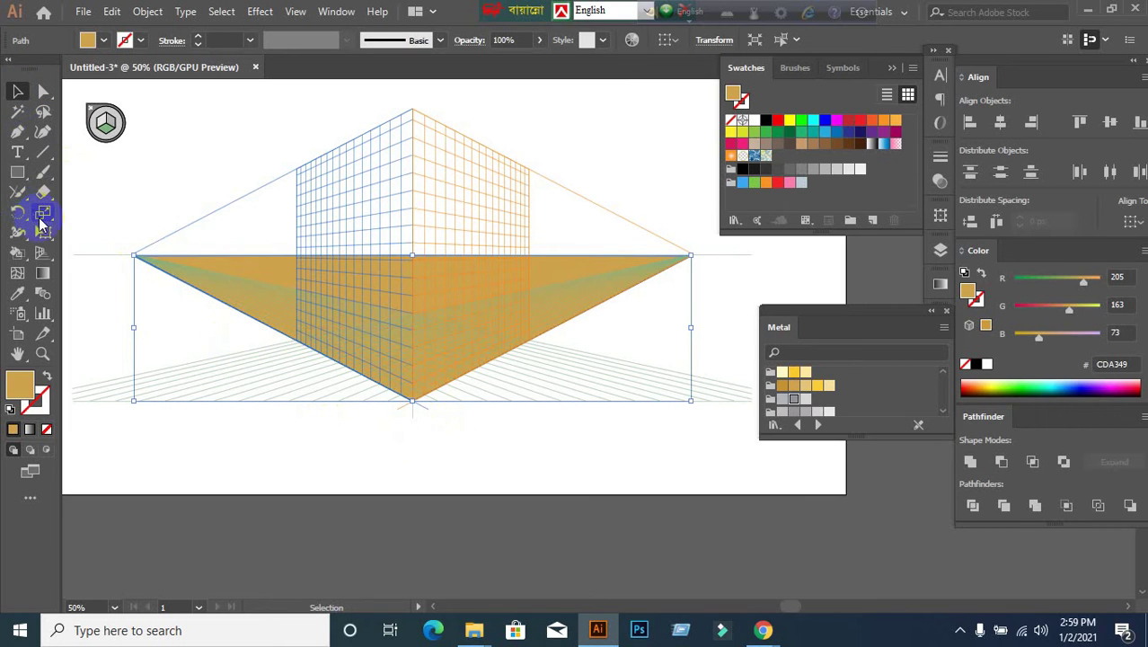
{"action": "key", "text": "shift+p"}
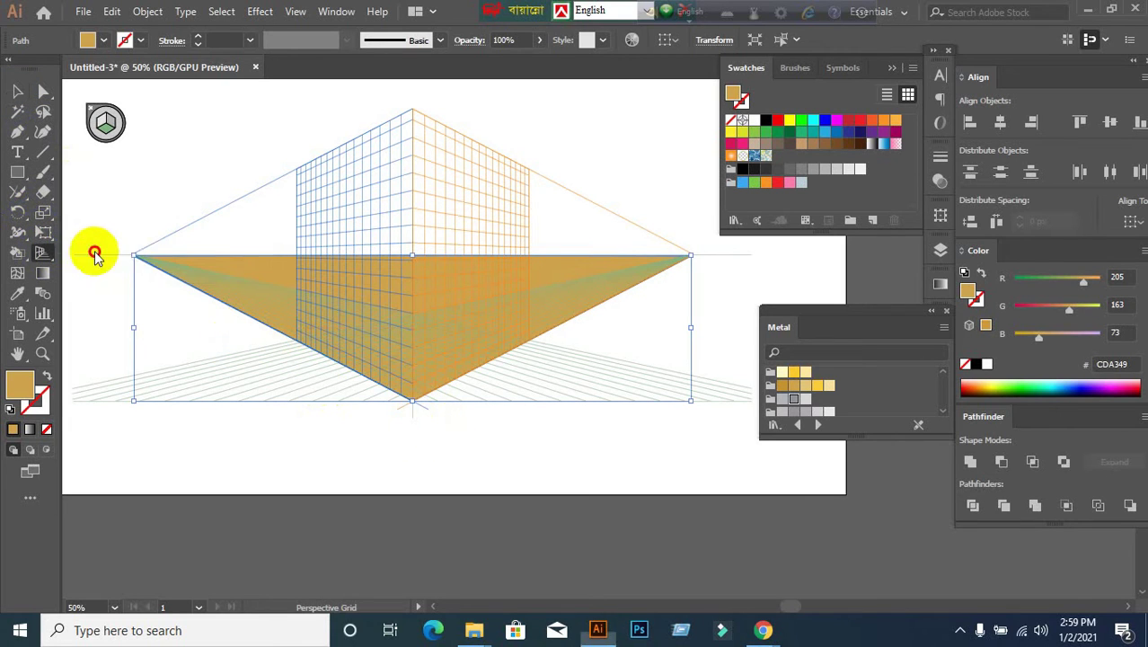
{"action": "mouse_move", "coordinate": [413, 428]}
{"action": "left_mouse_down"}
{"action": "mouse_move", "coordinate": [411, 437]}
{"action": "mouse_move", "coordinate": [411, 401]}
{"action": "mouse_move", "coordinate": [409, 449]}
{"action": "left_mouse_up"}
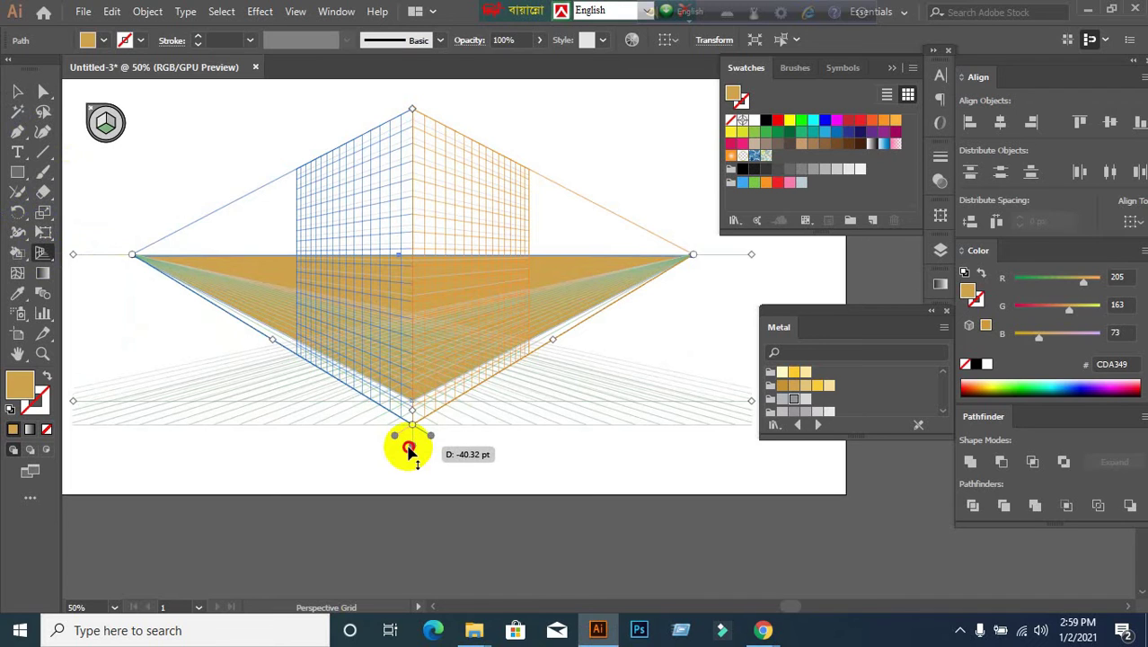
{"action": "left_click_drag", "start_coordinate": [408, 451], "coordinate": [409, 453]}
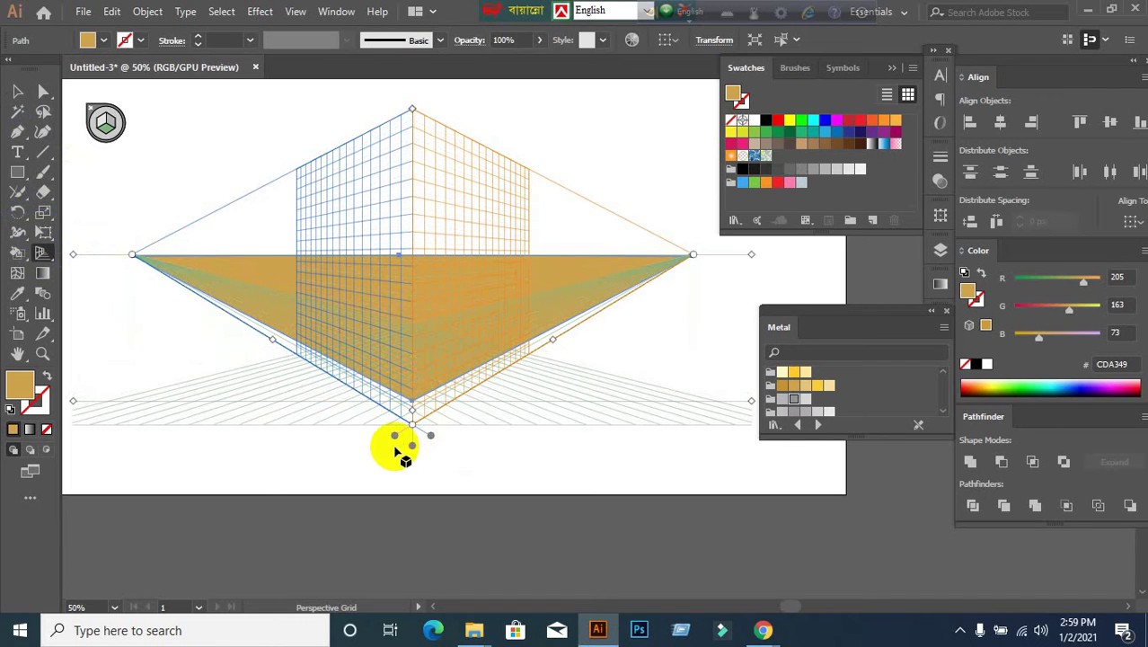
Draw a rectangle on the left grid plane from the left vanishing point to the lowered front corner.
{"action": "left_click", "coordinate": [93, 174]}
{"action": "key", "text": "shift+p"}
{"action": "left_click", "coordinate": [17, 173]}
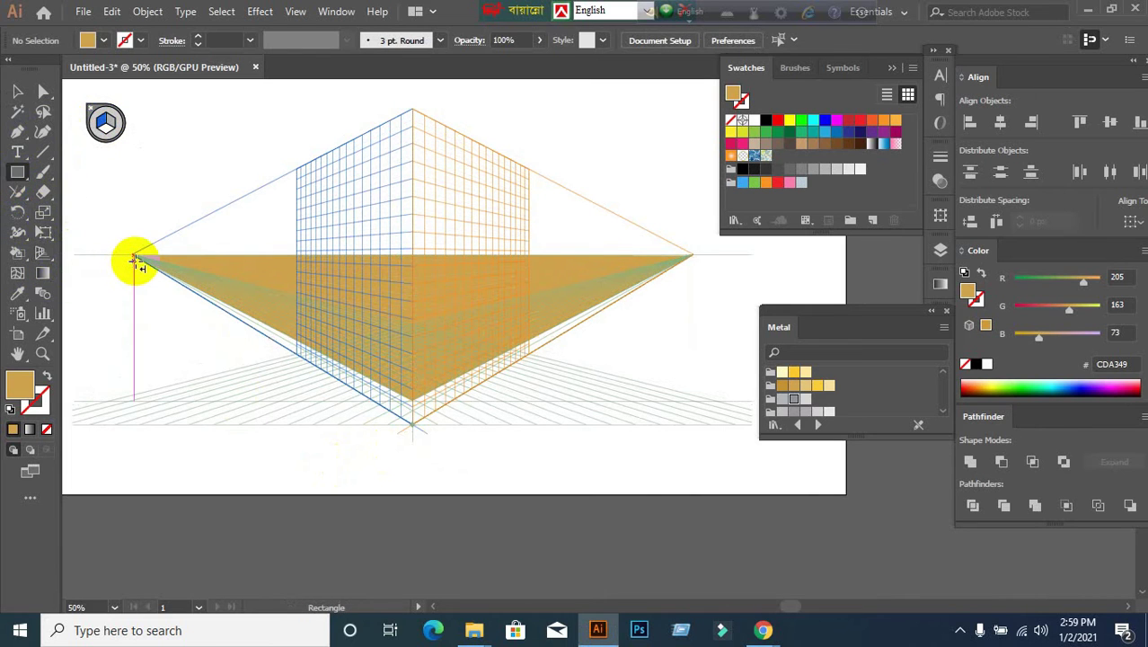
{"action": "left_click_drag", "start_coordinate": [136, 255], "coordinate": [413, 430]}
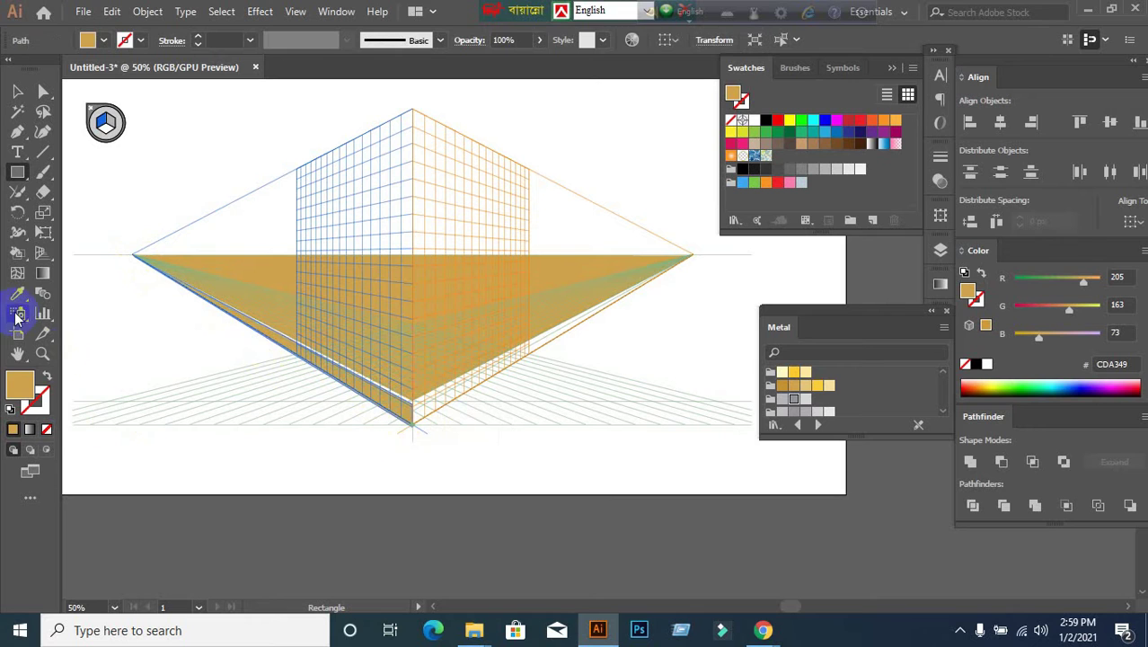
Raise the left side face's upper front corner to meet the gold shape and fill the face with the grey B2B6BA Metal swatch.
{"action": "left_click_drag", "start_coordinate": [47, 263], "coordinate": [79, 260]}
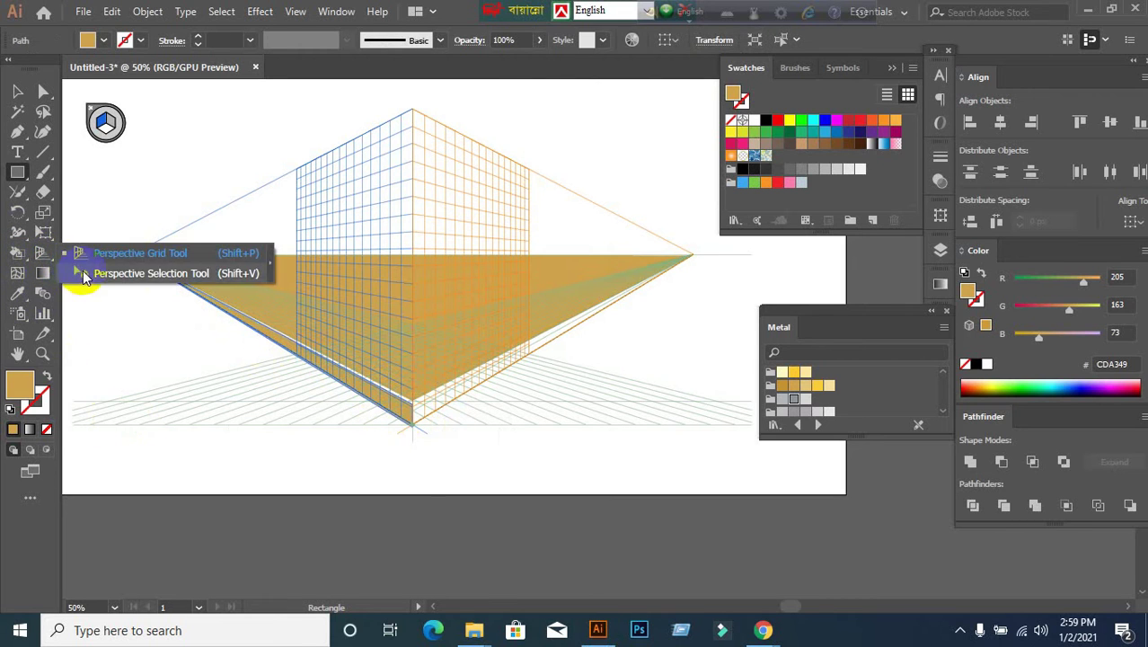
{"action": "scroll", "coordinate": [425, 410], "scroll_direction": "up", "scroll_amount": 3}
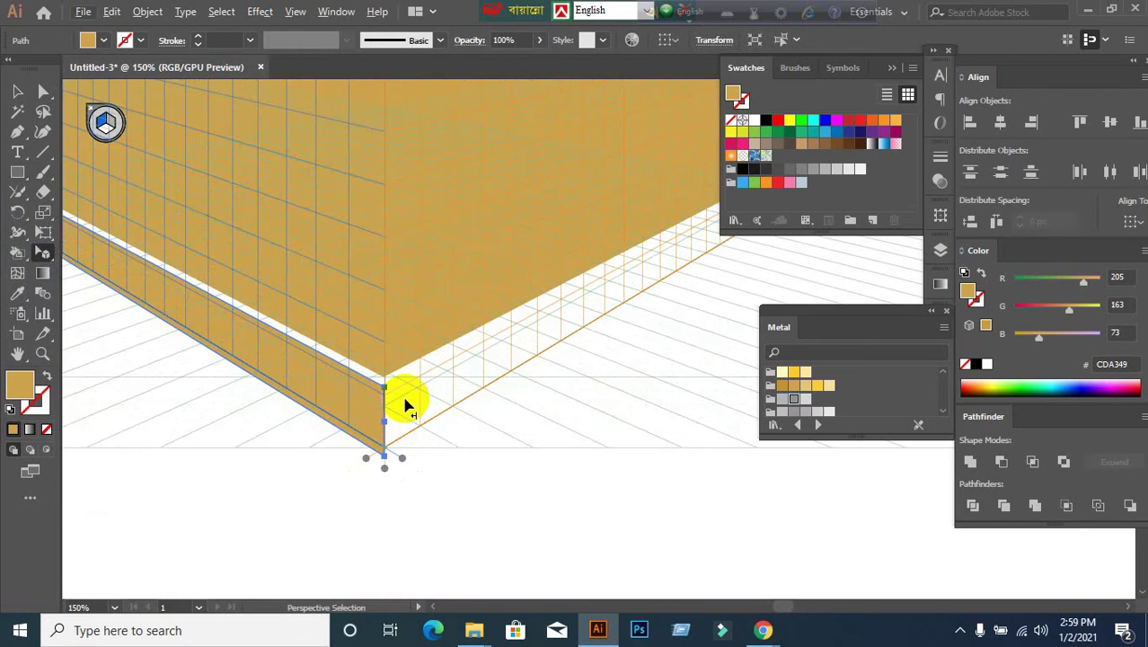
{"action": "left_click_drag", "start_coordinate": [392, 395], "coordinate": [393, 379]}
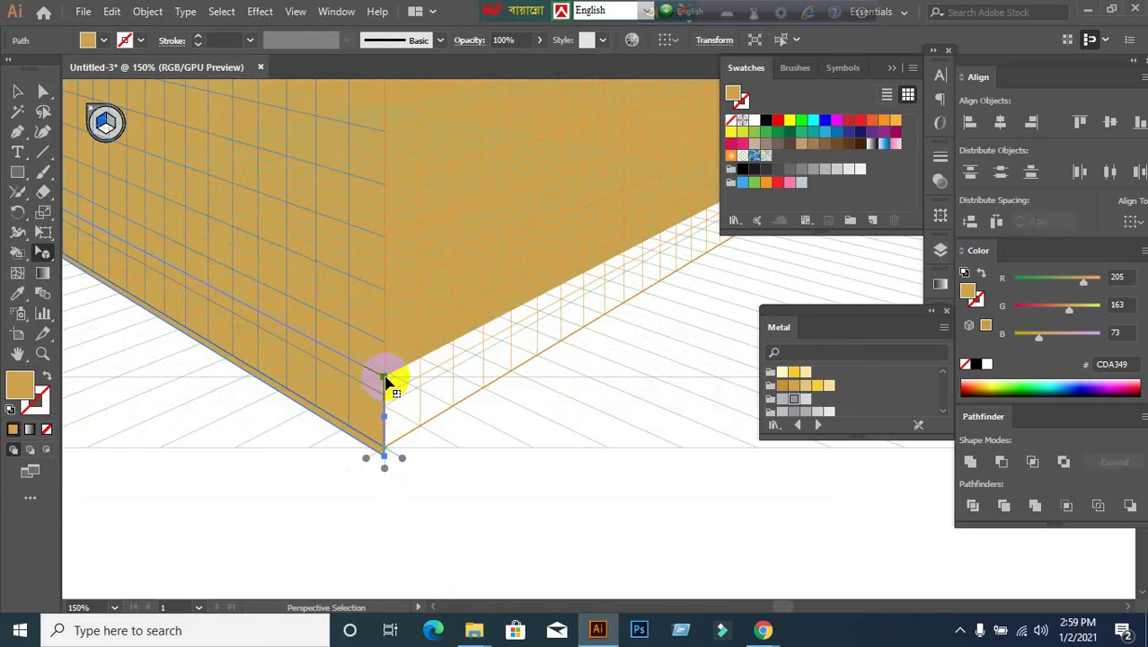
{"action": "scroll", "coordinate": [444, 473], "scroll_direction": "down", "scroll_amount": 2}
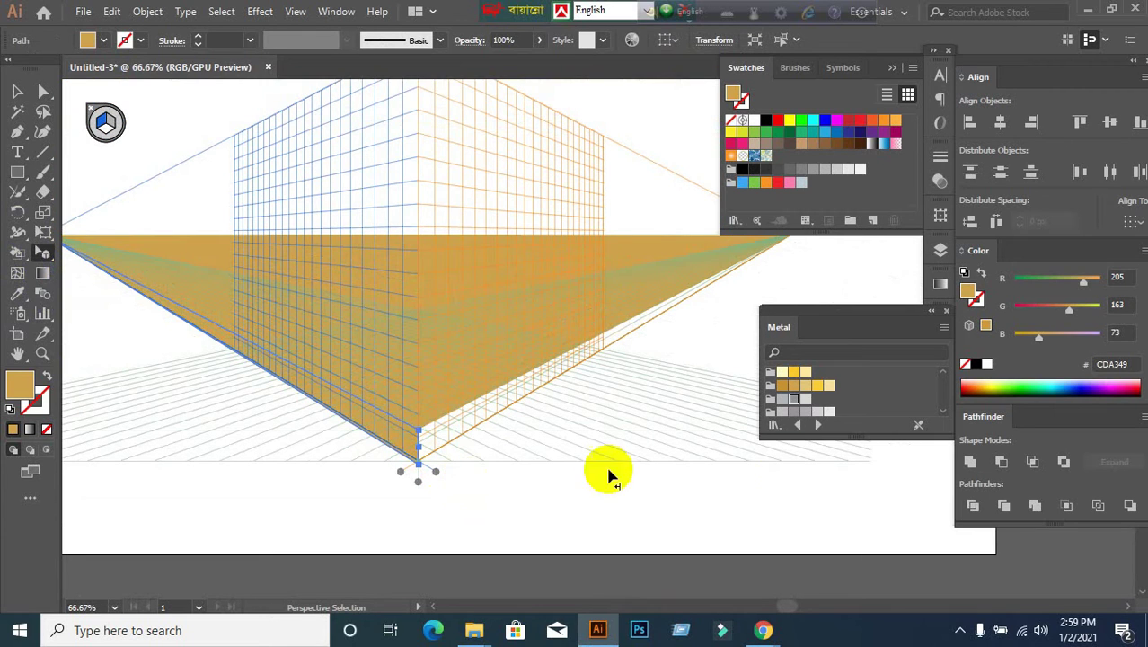
{"action": "left_click", "coordinate": [787, 403]}
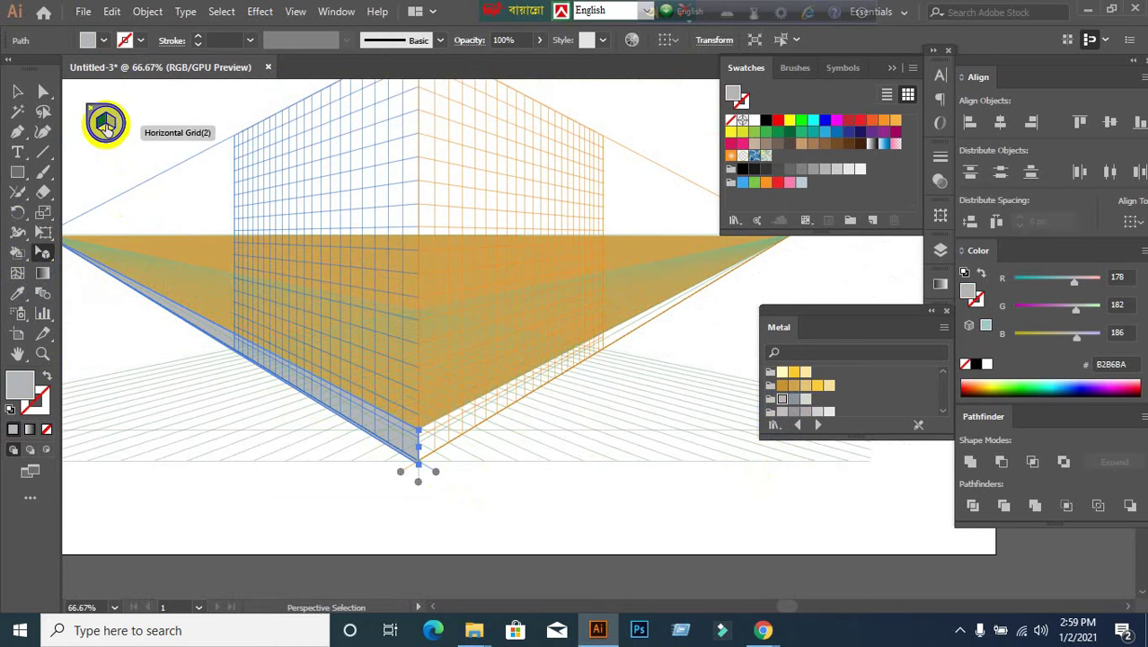
Draw a rectangle on the right grid plane from the right vanishing point to the lowered front corner.
{"action": "left_click", "coordinate": [282, 303]}
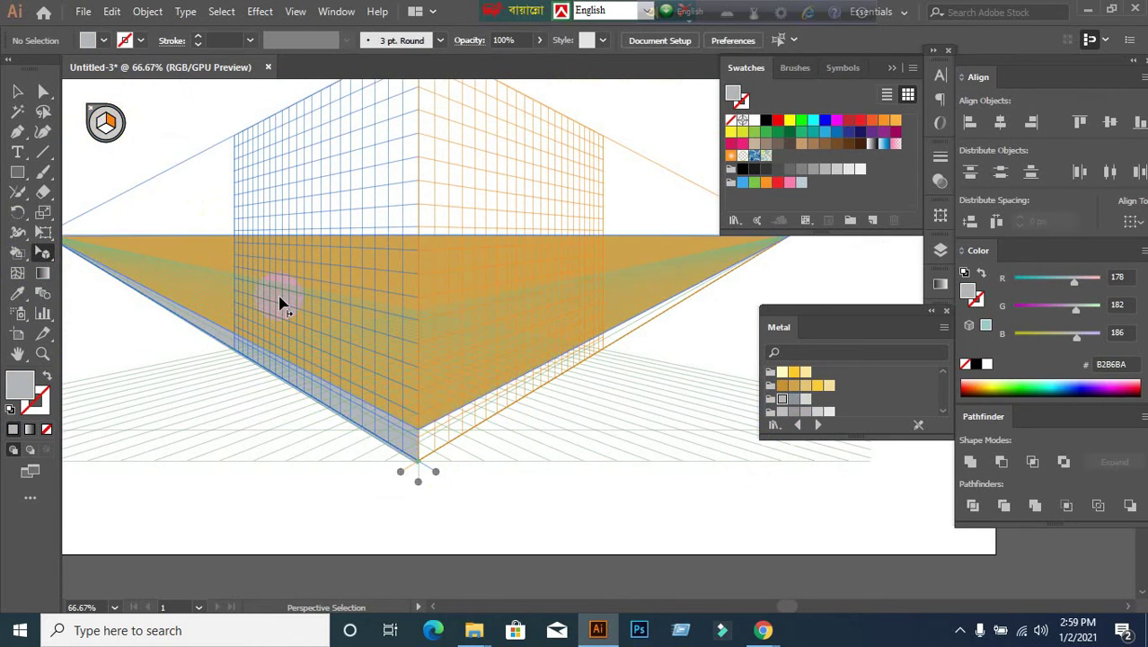
{"action": "key", "text": "ctrl+minus"}
{"action": "left_click", "coordinate": [24, 177]}
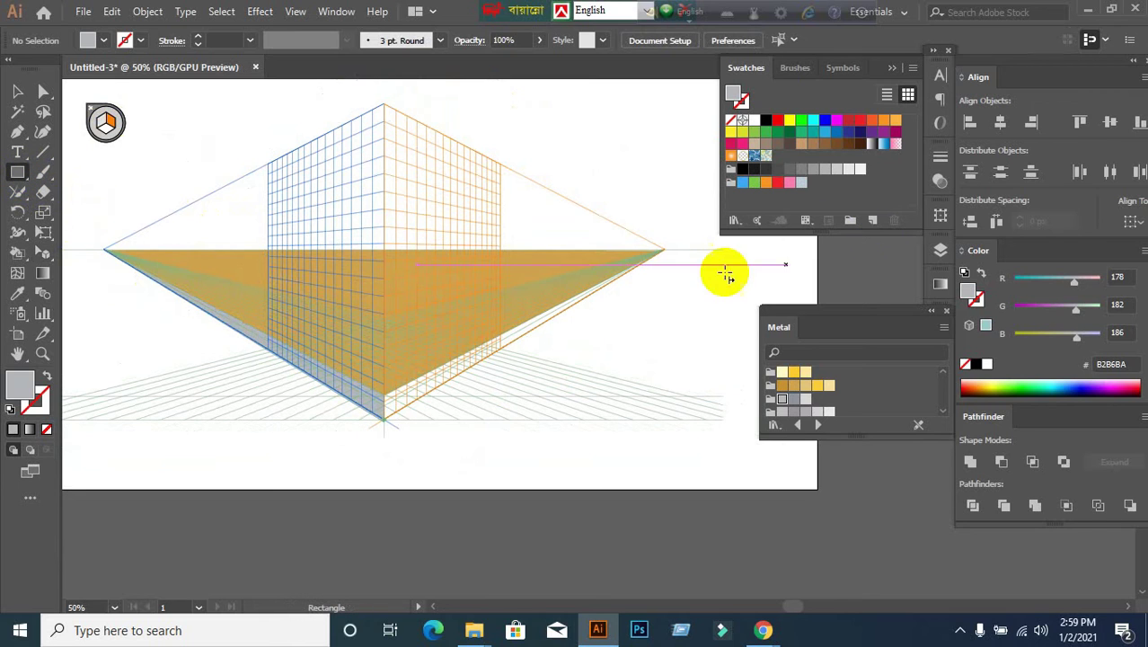
{"action": "left_click_drag", "start_coordinate": [662, 252], "coordinate": [383, 424]}
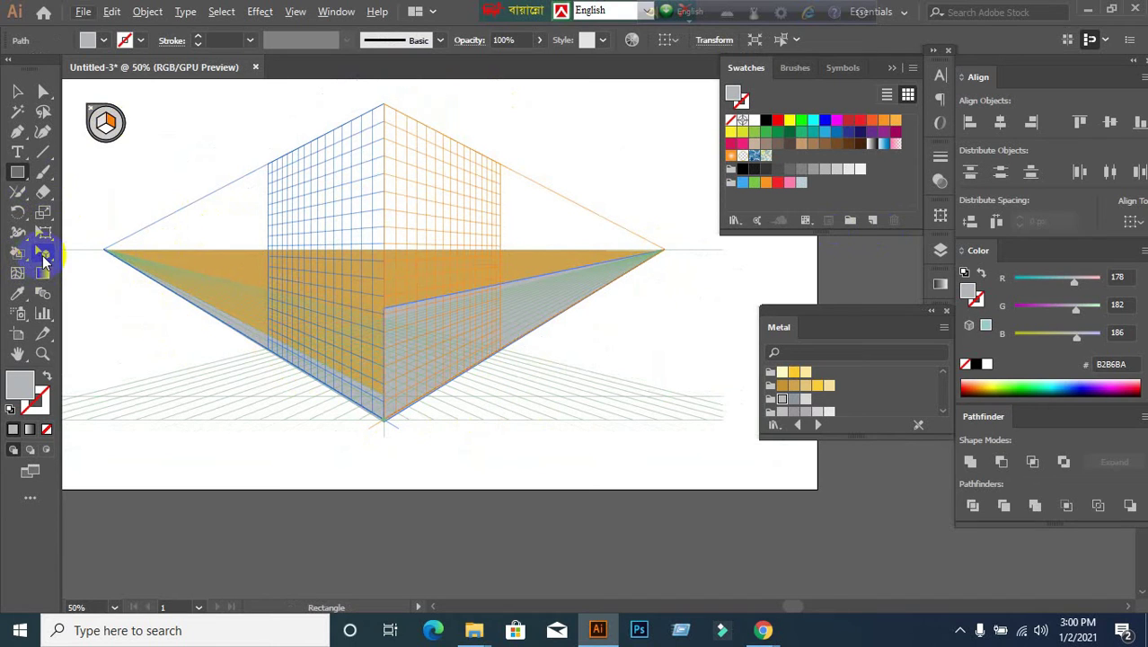
Lower the right side face's upper front corner to the gold shape's corner and fill the face with the light grey D3D1D3 Metal swatch.
{"action": "left_click", "coordinate": [43, 256]}
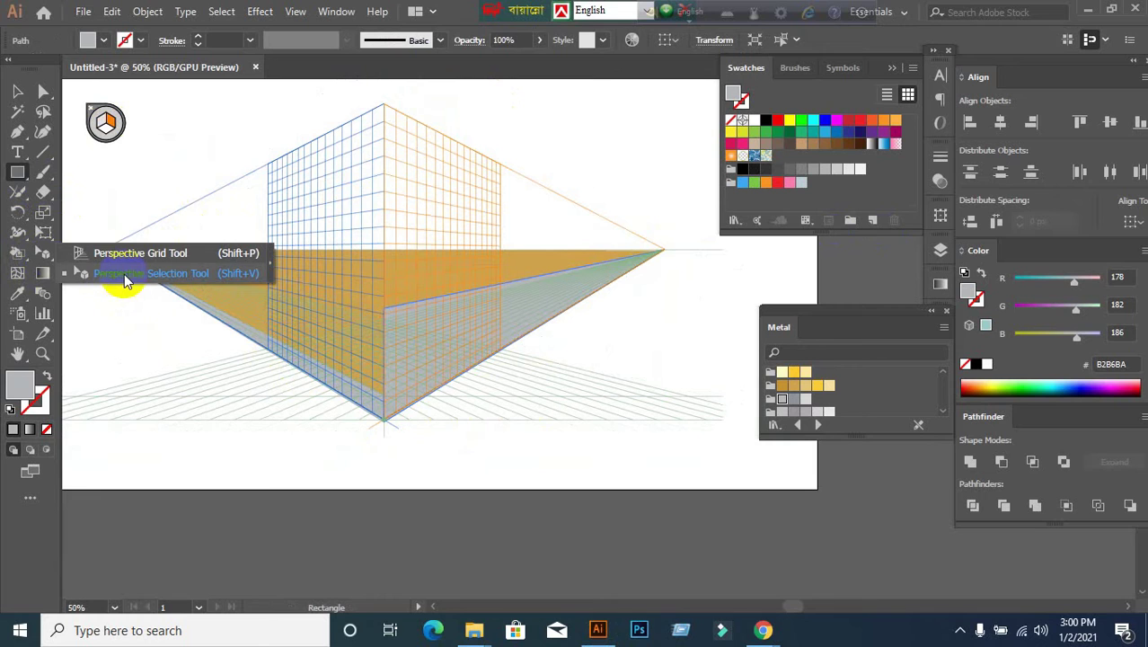
{"action": "left_click", "coordinate": [324, 325]}
{"action": "scroll", "coordinate": [439, 342], "scroll_direction": "up", "scroll_amount": 1}
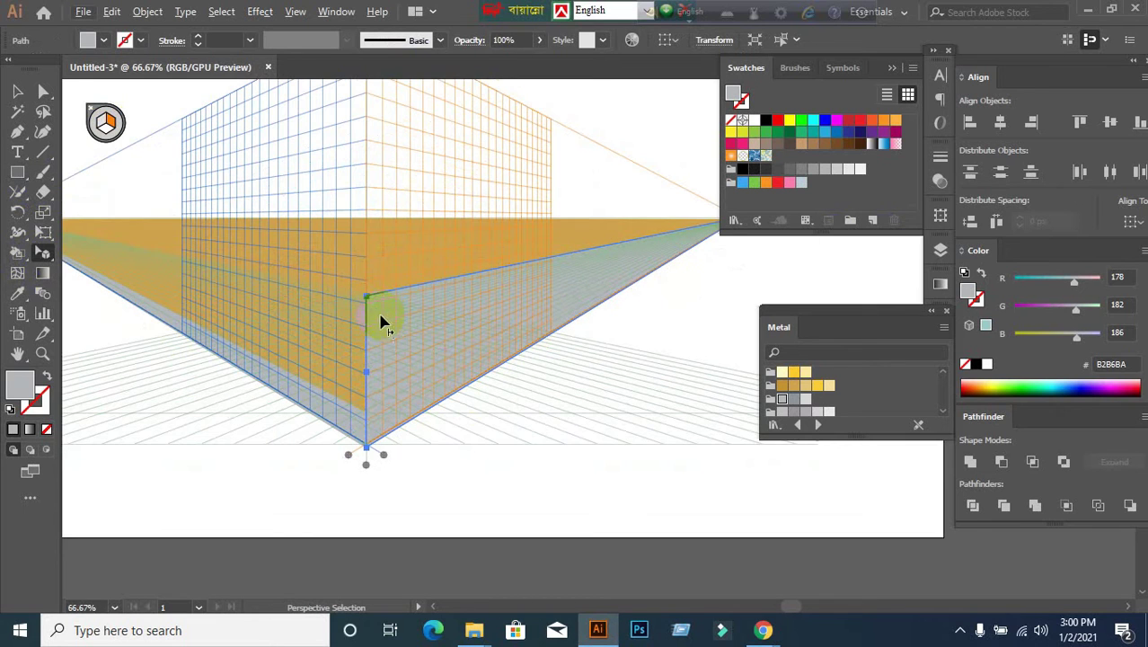
{"action": "left_click_drag", "start_coordinate": [369, 299], "coordinate": [373, 415]}
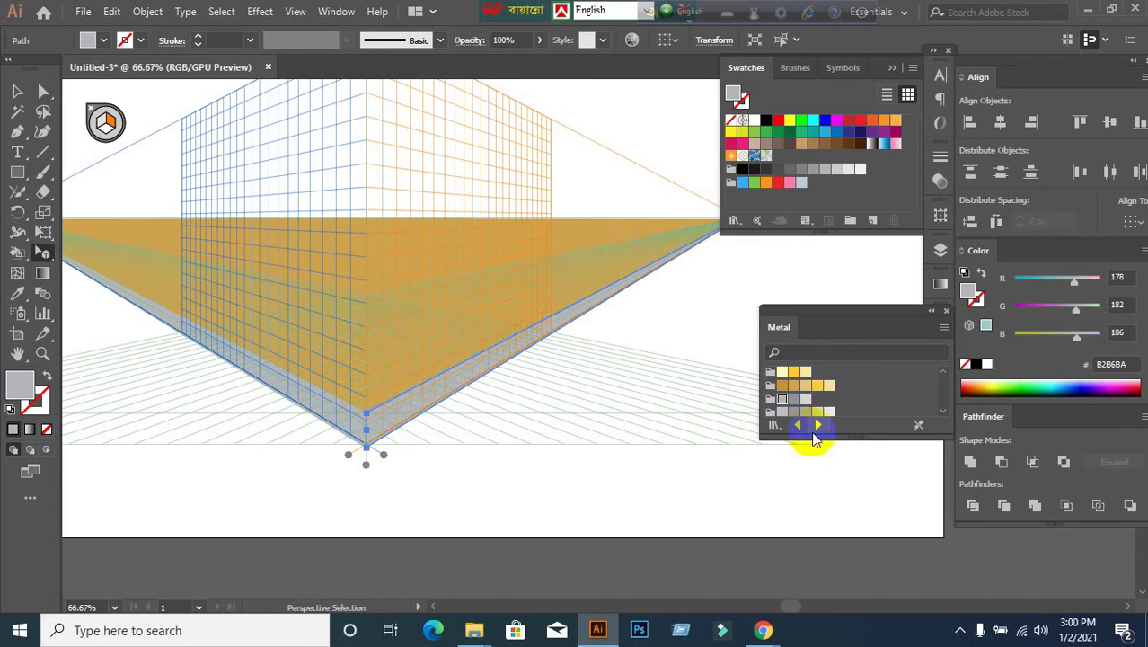
{"action": "left_click", "coordinate": [806, 411]}
{"action": "left_click", "coordinate": [817, 412]}
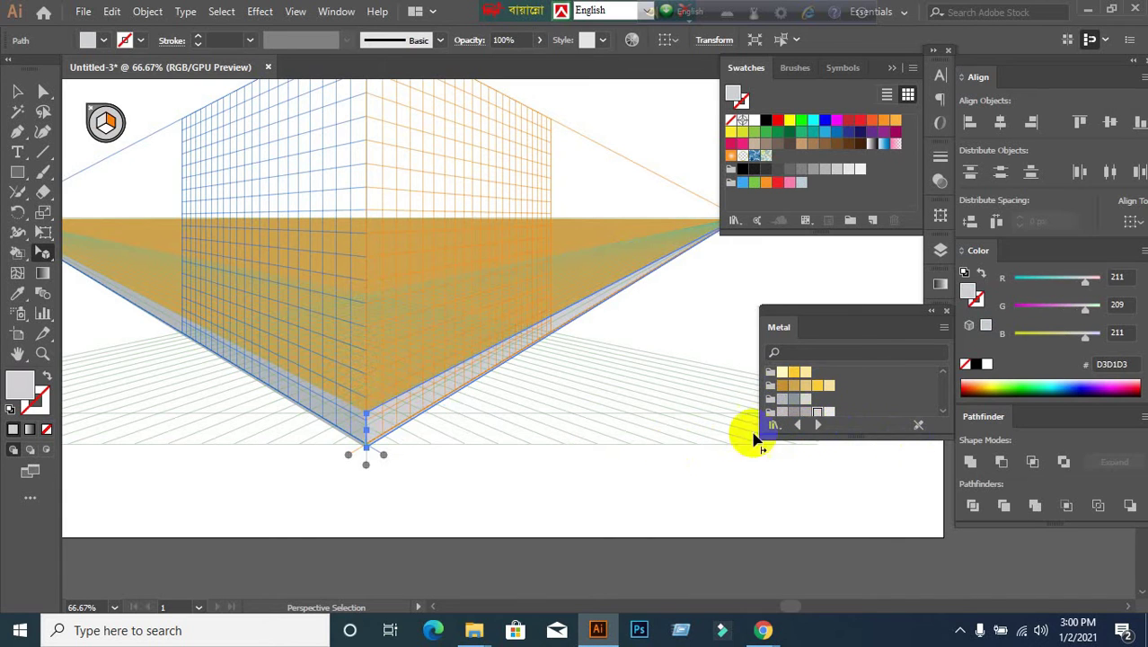
{"action": "key", "text": "ctrl+minus"}
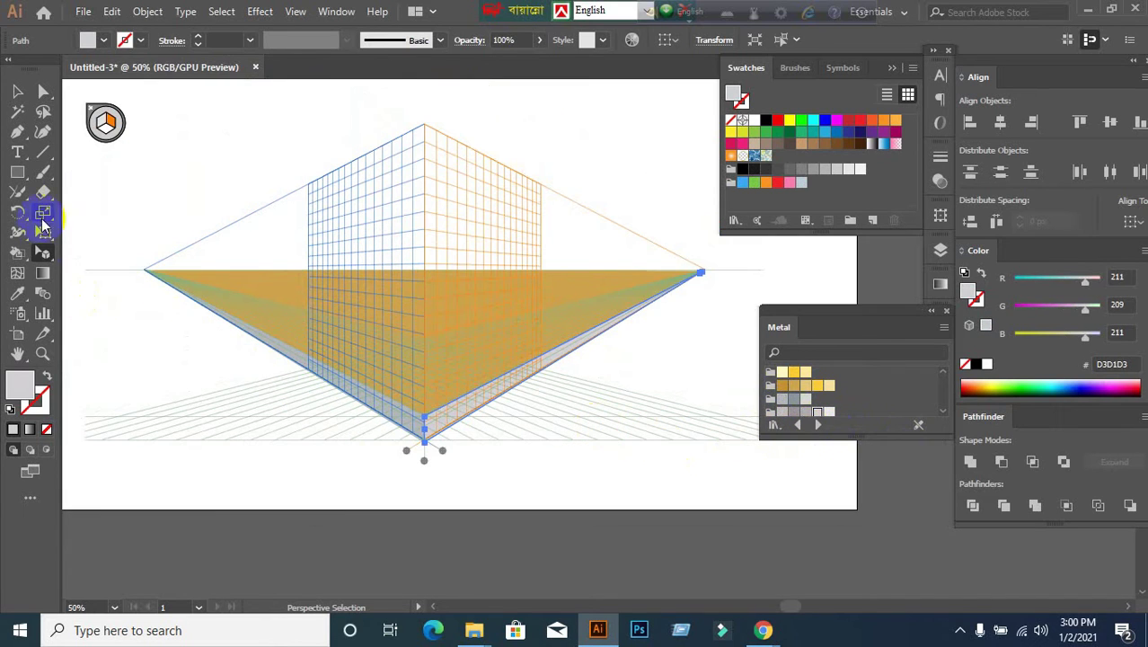
Select the gold horizontal face and fill it with the pale yellow F4E09C Metal swatch.
{"action": "left_click", "coordinate": [14, 176]}
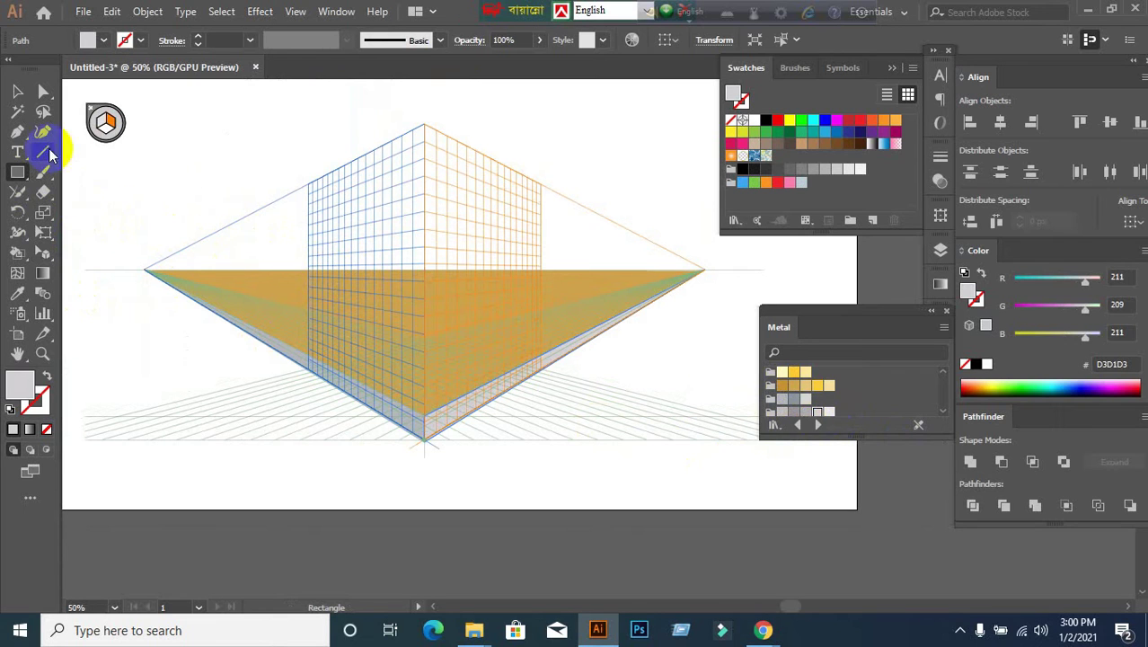
{"action": "left_click", "coordinate": [22, 93]}
{"action": "left_click", "coordinate": [269, 287]}
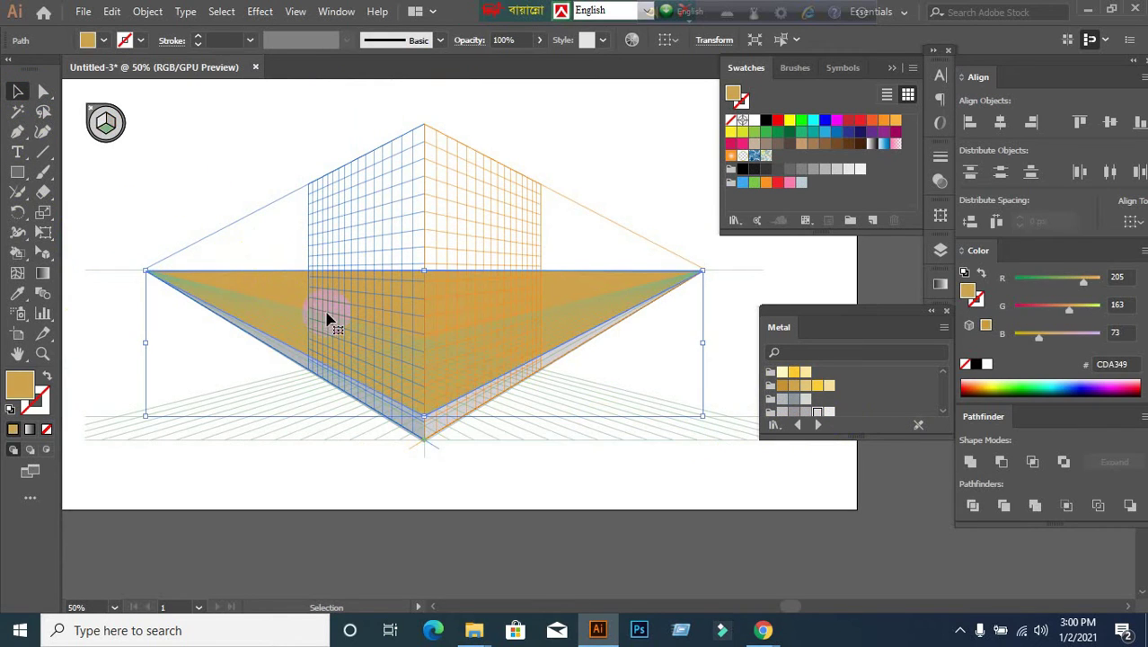
{"action": "left_click", "coordinate": [828, 386]}
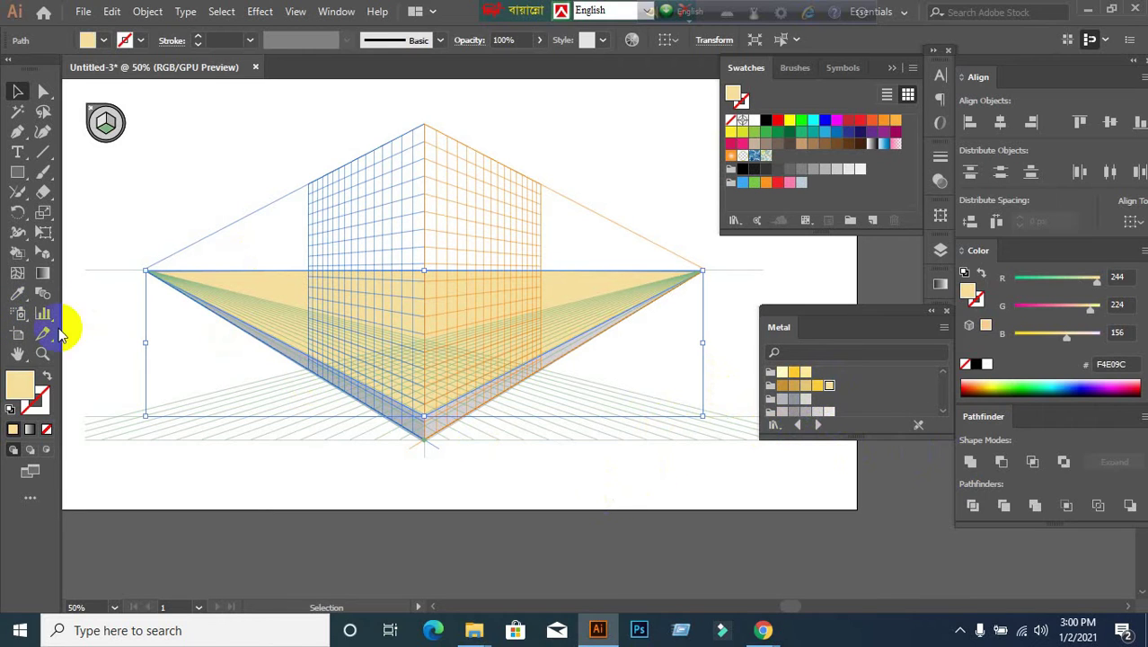
{"action": "left_click", "coordinate": [43, 253]}
{"action": "left_click", "coordinate": [134, 253]}
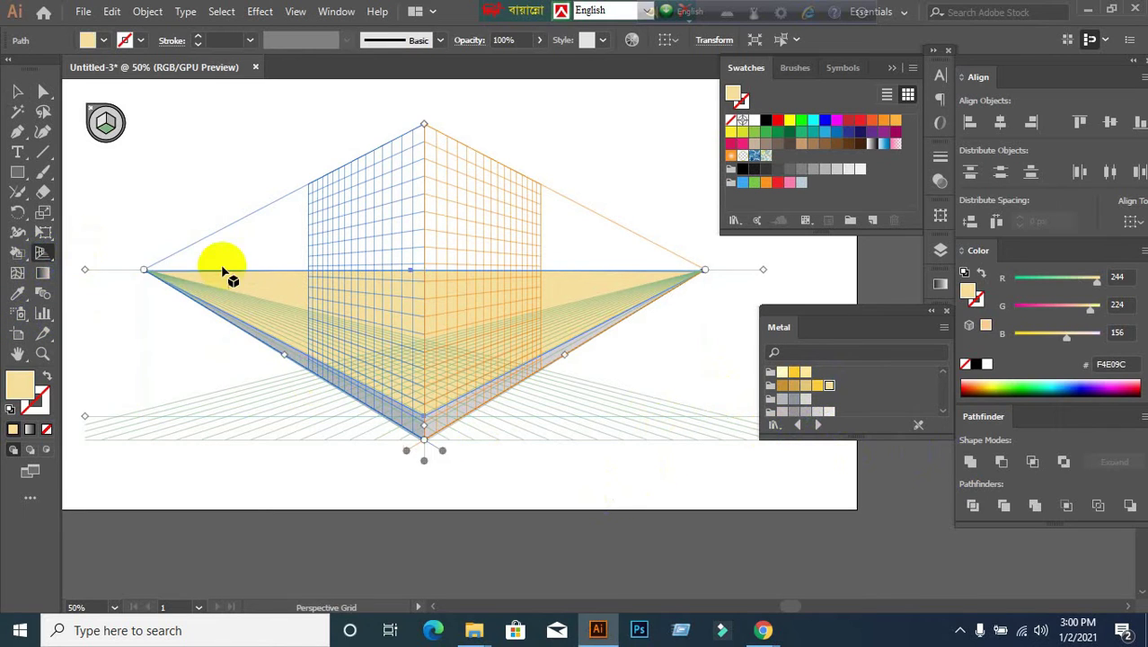
{"action": "left_click", "coordinate": [17, 175]}
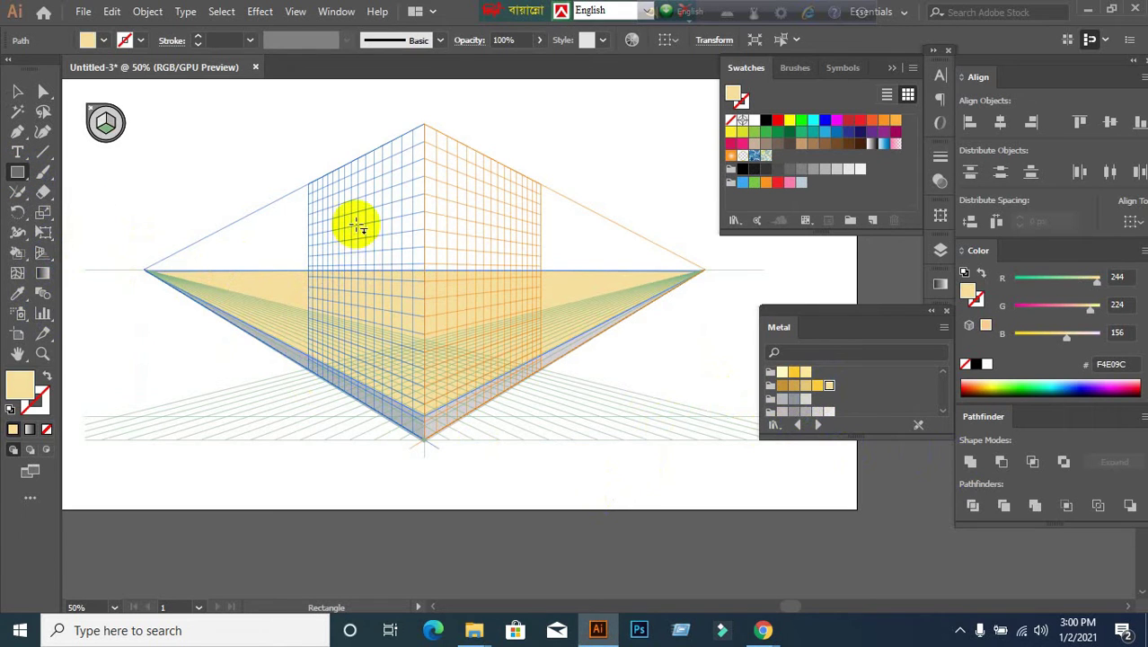
{"action": "left_click_drag", "start_coordinate": [340, 205], "coordinate": [415, 307]}
{"action": "key", "text": "ctrl+z"}
Draw an upright rectangle on the left grid plane ending at the central vertical edge and fill it with the yellow FBC926 Metal swatch.
{"action": "left_click", "coordinate": [100, 127]}
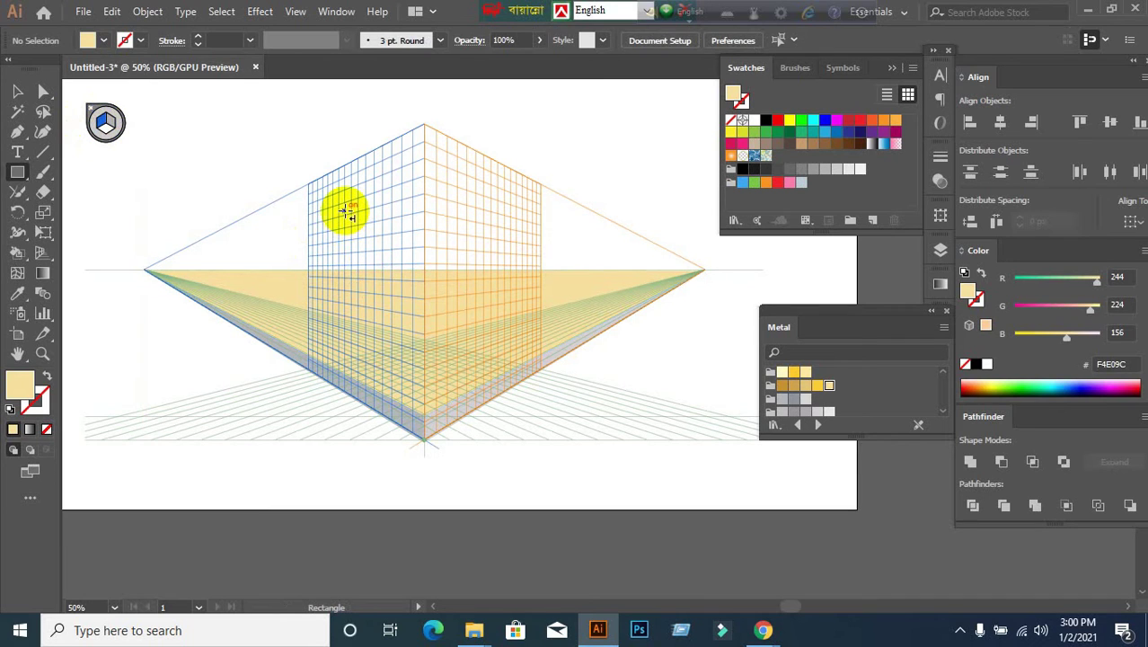
{"action": "left_click_drag", "start_coordinate": [344, 217], "coordinate": [429, 362]}
{"action": "key", "text": "shift+v"}
{"action": "key", "text": "m"}
{"action": "left_click_drag", "start_coordinate": [346, 212], "coordinate": [426, 365]}
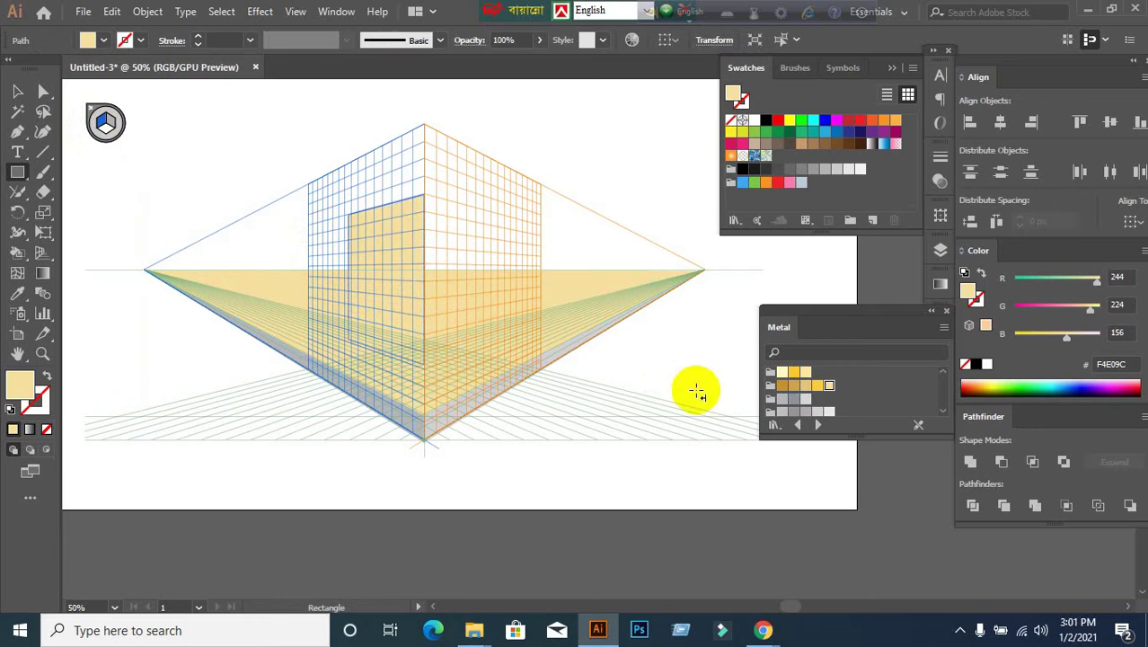
{"action": "left_click", "coordinate": [800, 372]}
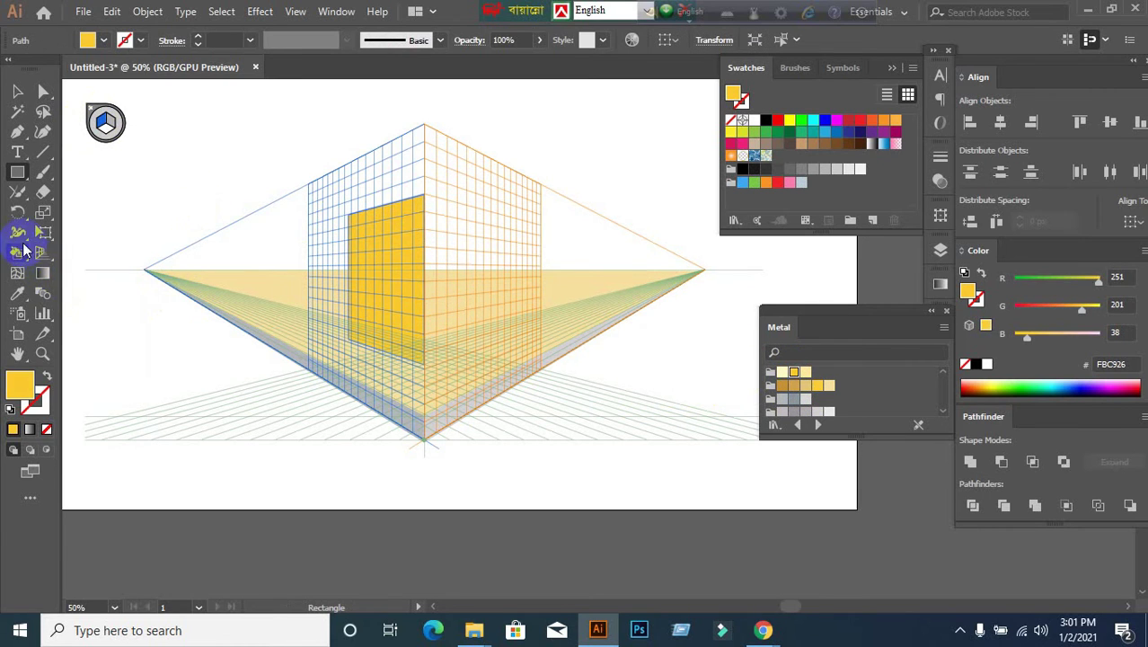
Stretch the yellow left wall's top edge upward in perspective, deselect it and activate the right grid plane.
{"action": "left_click_drag", "start_coordinate": [43, 252], "coordinate": [101, 271]}
{"action": "left_click", "coordinate": [379, 209]}
{"action": "left_click_drag", "start_coordinate": [382, 209], "coordinate": [380, 187]}
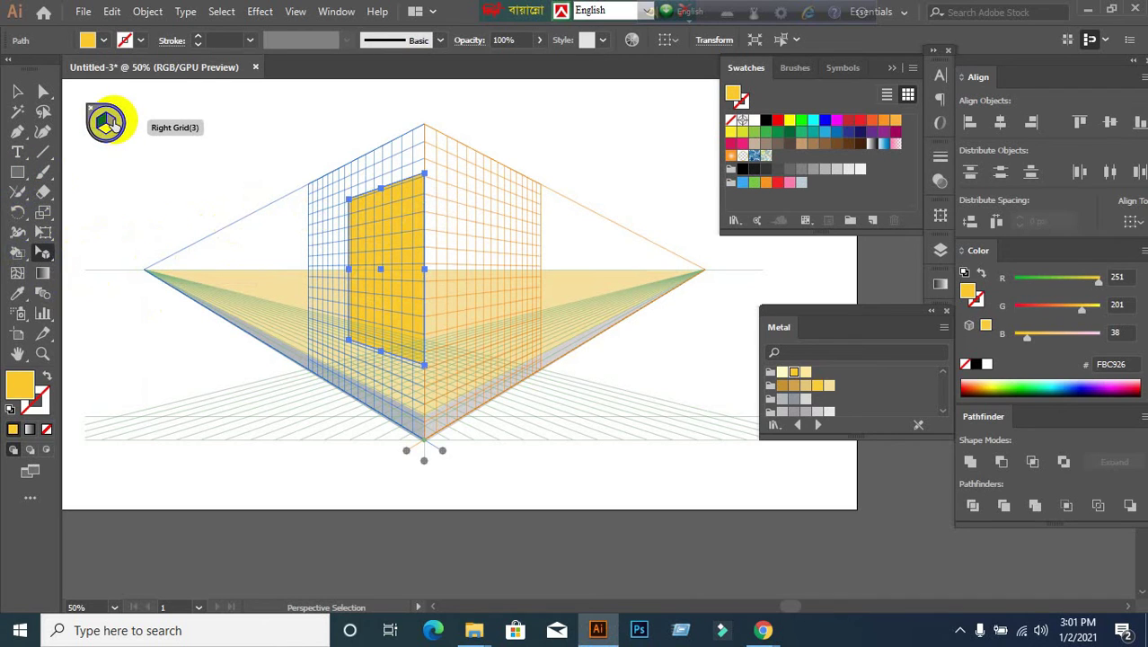
{"action": "left_click", "coordinate": [123, 174]}
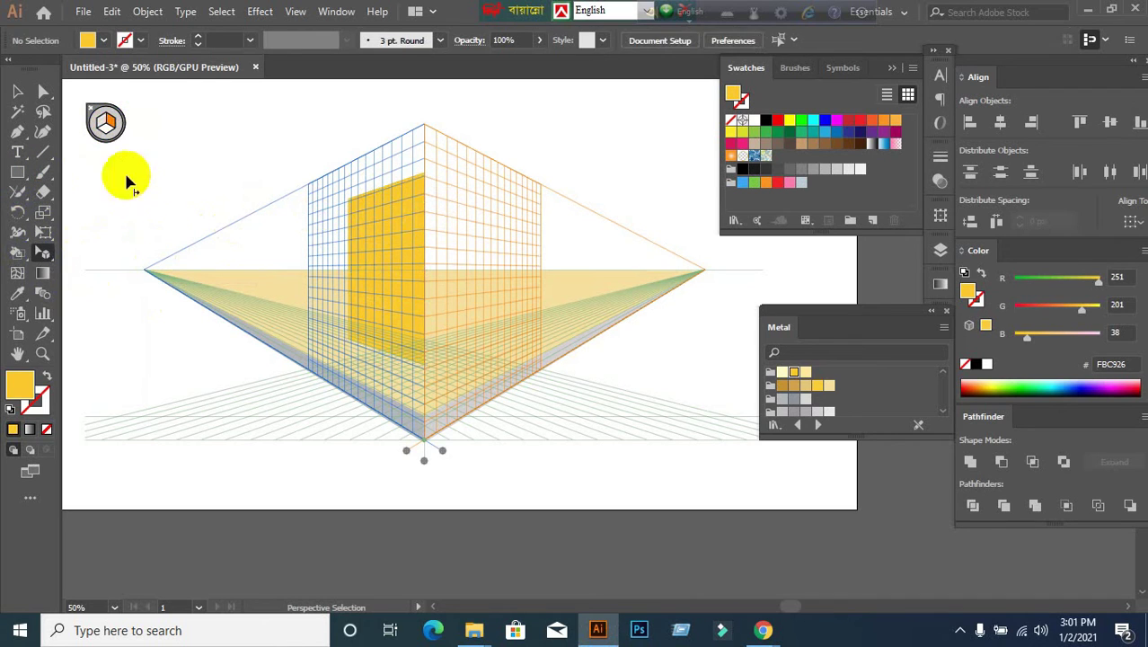
Draw the right wall as a rectangle on the right grid plane from the central edge and fill it with the CDA349 Metal swatch.
{"action": "left_click", "coordinate": [18, 173]}
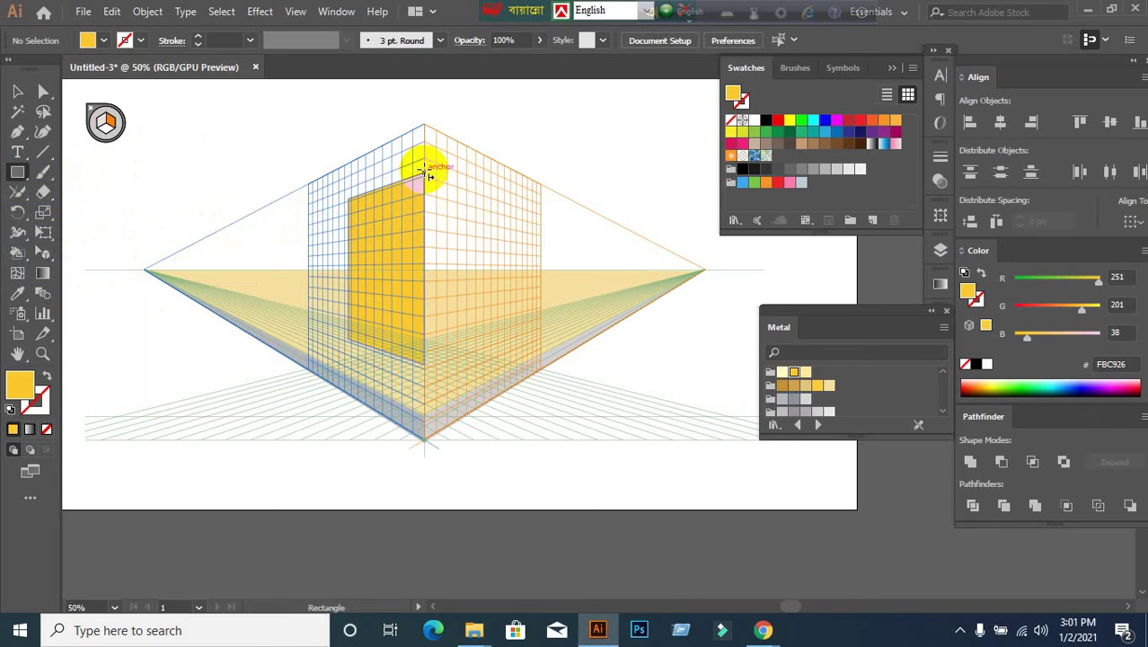
{"action": "left_click_drag", "start_coordinate": [426, 175], "coordinate": [501, 342]}
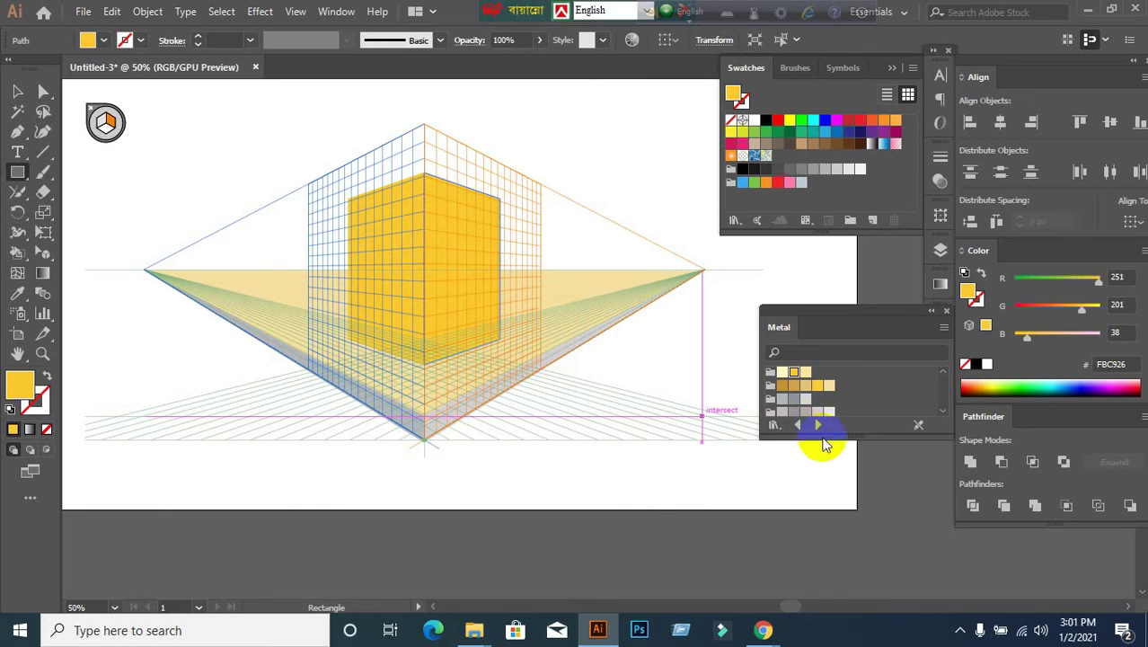
{"action": "left_click", "coordinate": [805, 374]}
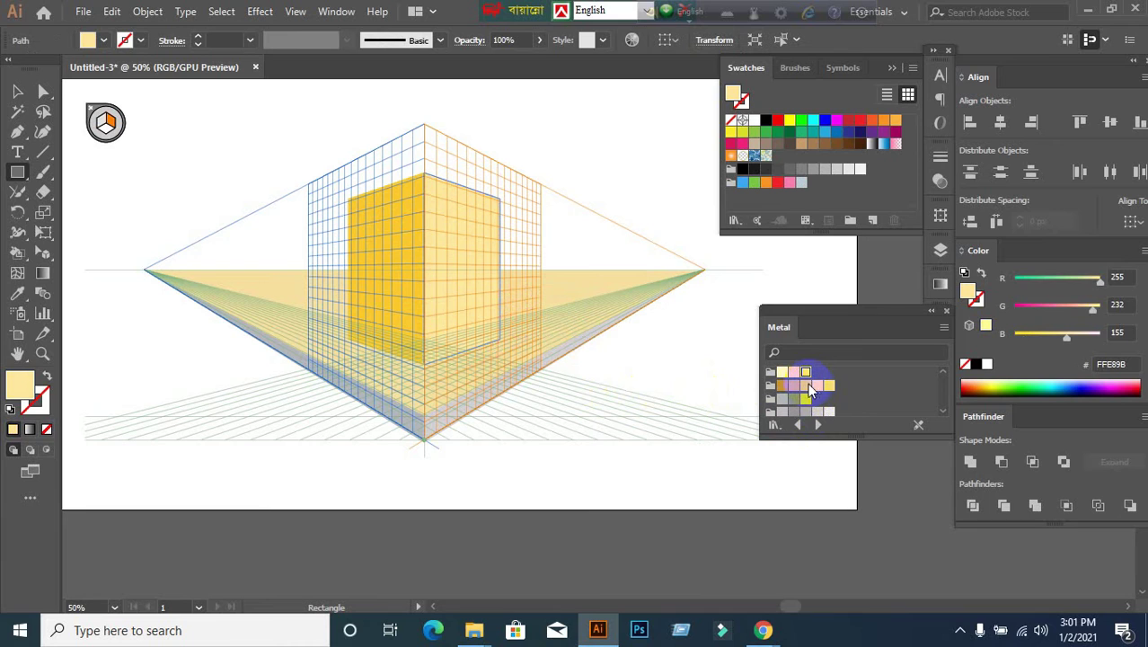
{"action": "left_click", "coordinate": [817, 386]}
{"action": "left_click", "coordinate": [794, 372]}
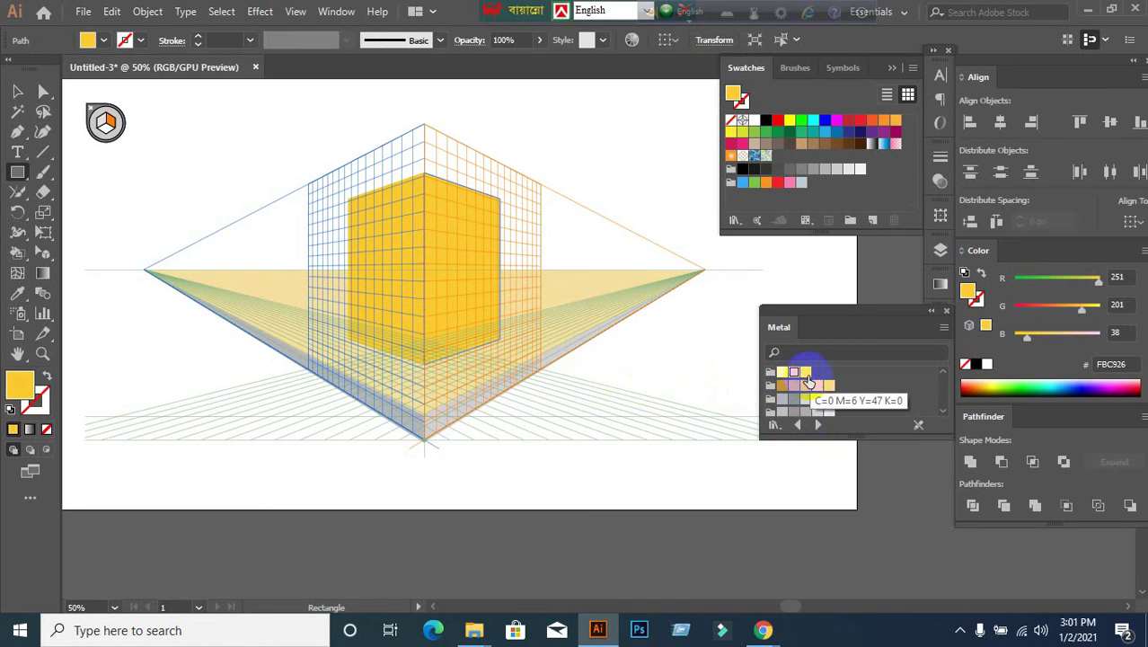
{"action": "left_click", "coordinate": [794, 386]}
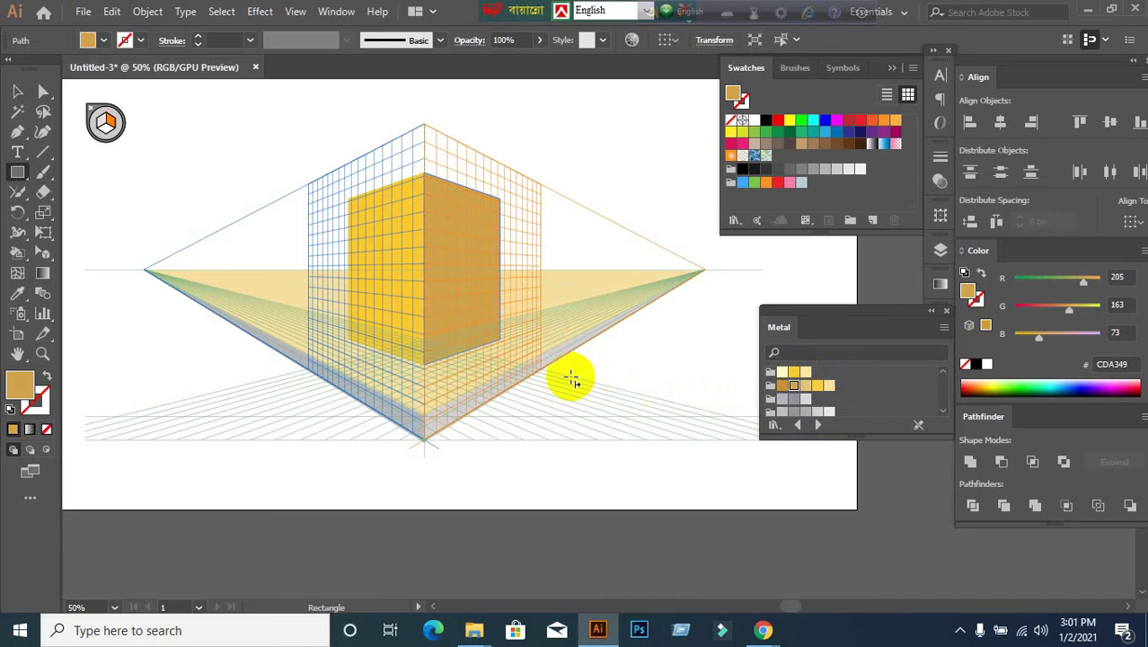
Draw a small upright window rectangle on the upper part of the left wall's grid plane and fill it with the C3922E Metal swatch.
{"action": "key", "text": "shift+v"}
{"action": "left_click", "coordinate": [418, 289]}
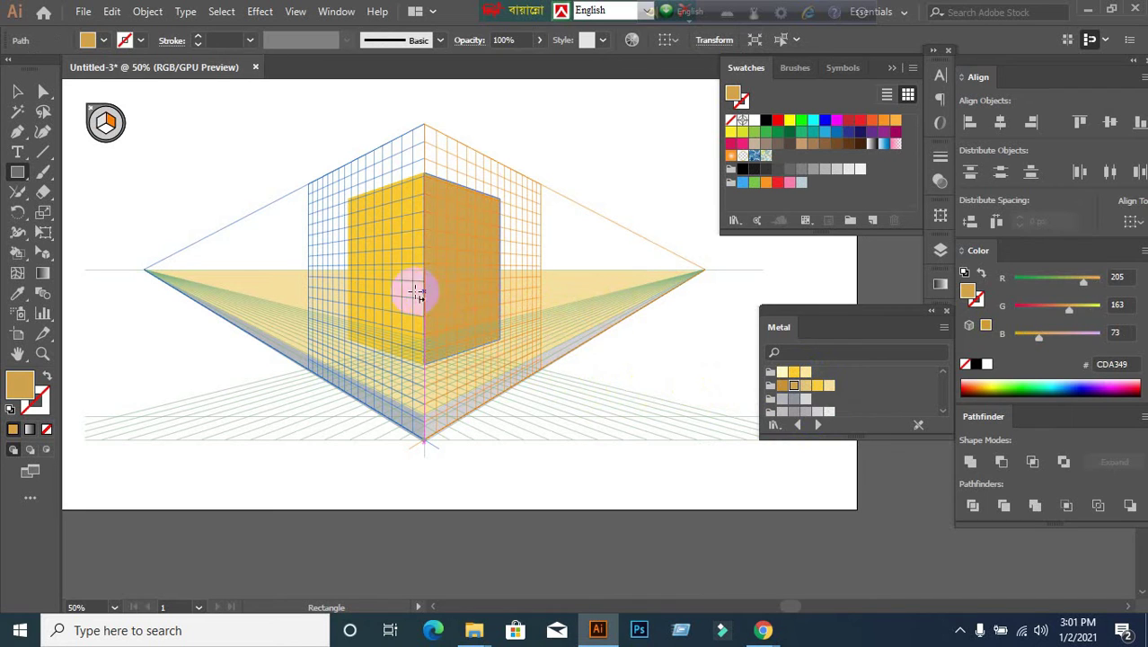
{"action": "left_click", "coordinate": [104, 123]}
{"action": "left_click", "coordinate": [18, 171]}
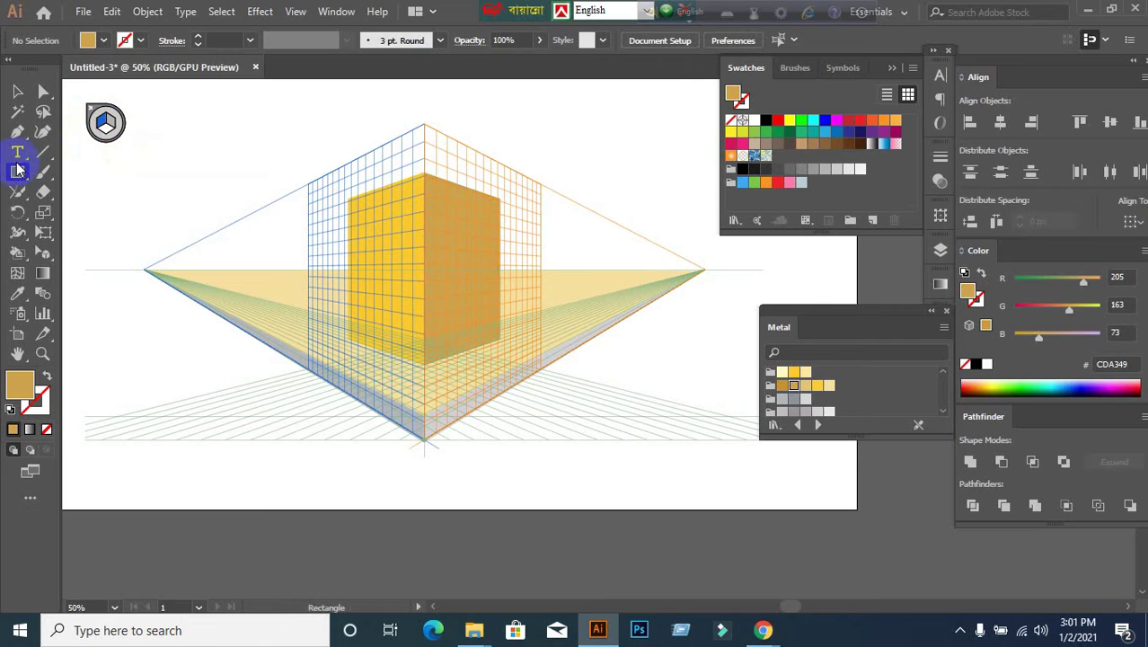
{"action": "left_click_drag", "start_coordinate": [349, 240], "coordinate": [380, 250]}
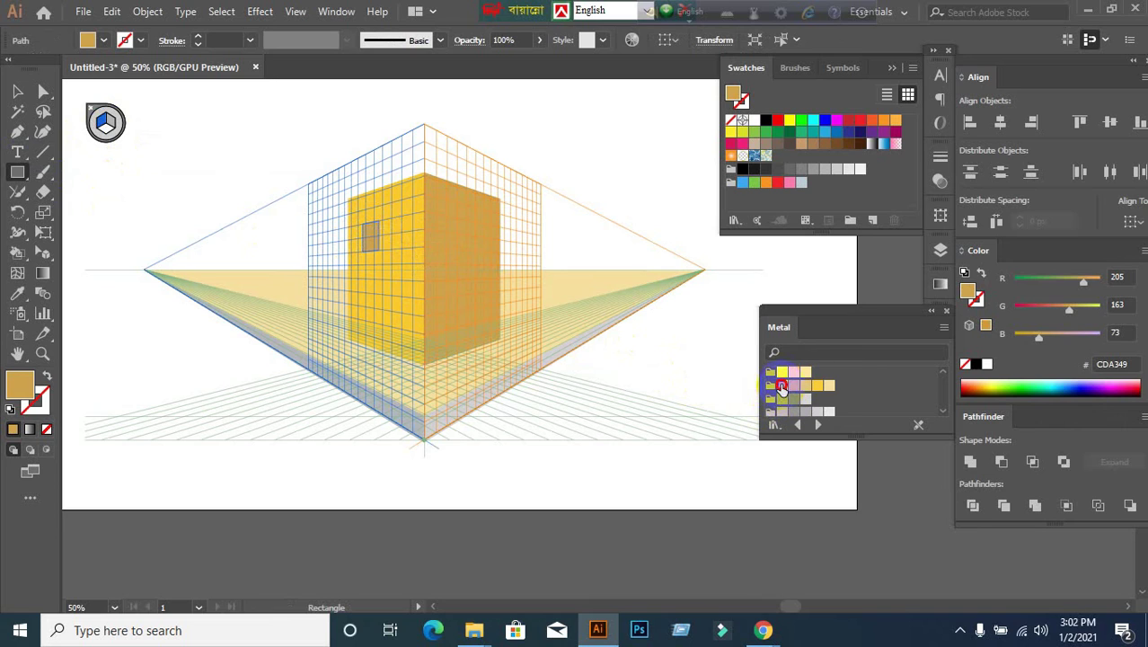
{"action": "left_click", "coordinate": [781, 387]}
{"action": "mouse_move", "coordinate": [369, 230]}
{"action": "left_mouse_down"}
{"action": "mouse_move", "coordinate": [371, 244]}
{"action": "mouse_move", "coordinate": [406, 239]}
{"action": "mouse_move", "coordinate": [400, 248]}
{"action": "mouse_move", "coordinate": [376, 240]}
{"action": "left_mouse_up"}
{"action": "key", "text": "shift+v"}
{"action": "key", "text": "m"}
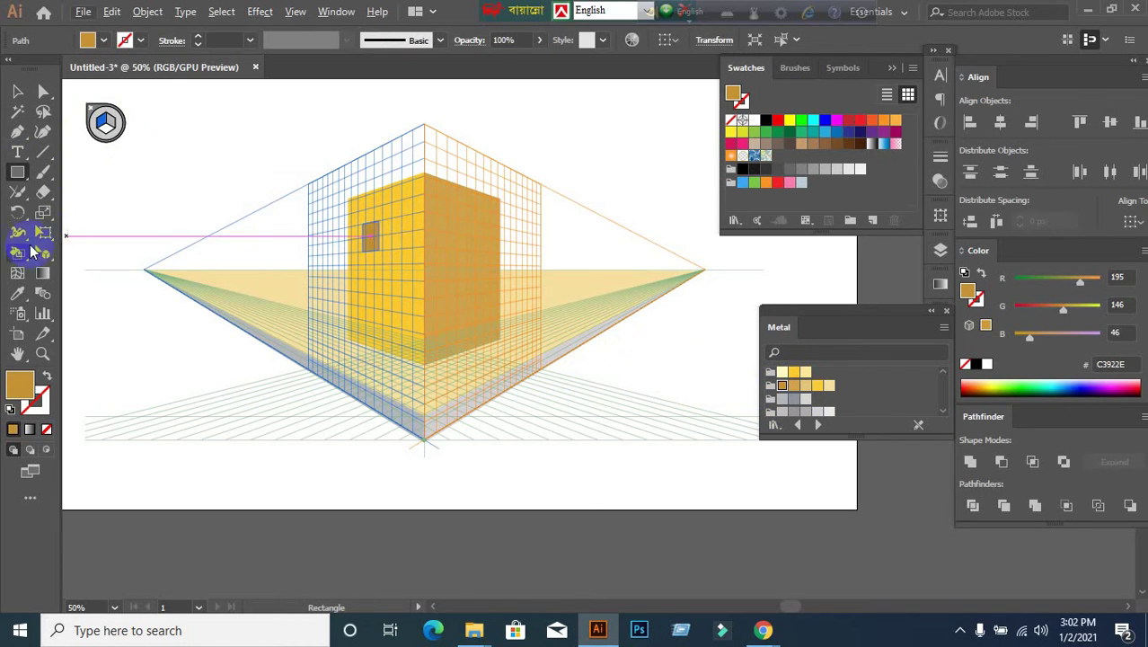
Try to duplicate the small window sideways along the left wall in perspective.
{"action": "left_click_drag", "start_coordinate": [40, 260], "coordinate": [121, 282]}
{"action": "left_click", "coordinate": [365, 251]}
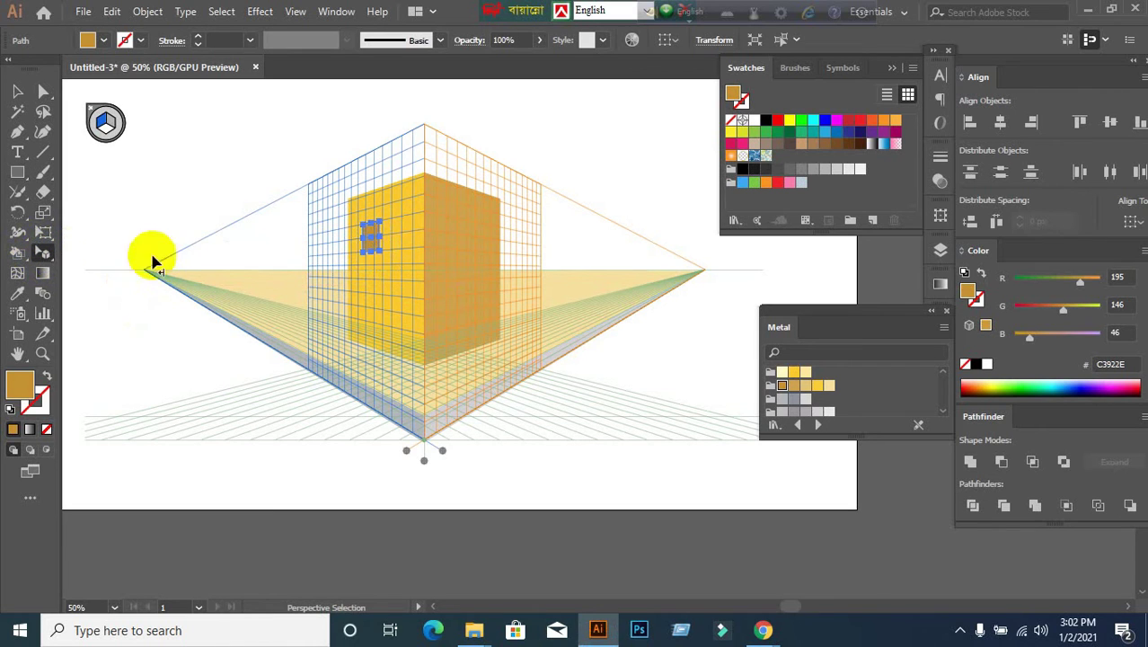
{"action": "left_click_drag", "start_coordinate": [40, 258], "coordinate": [117, 283]}
{"action": "left_click", "coordinate": [377, 251]}
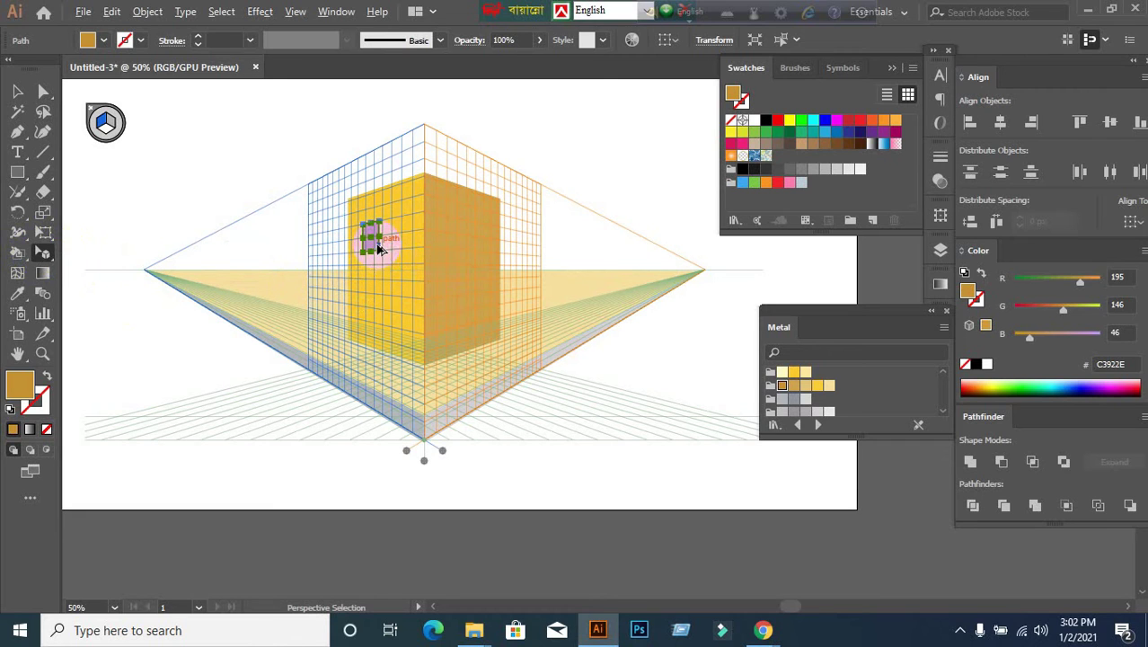
{"action": "left_click_drag", "start_coordinate": [378, 250], "coordinate": [409, 244]}
{"action": "key", "text": "ctrl+z"}
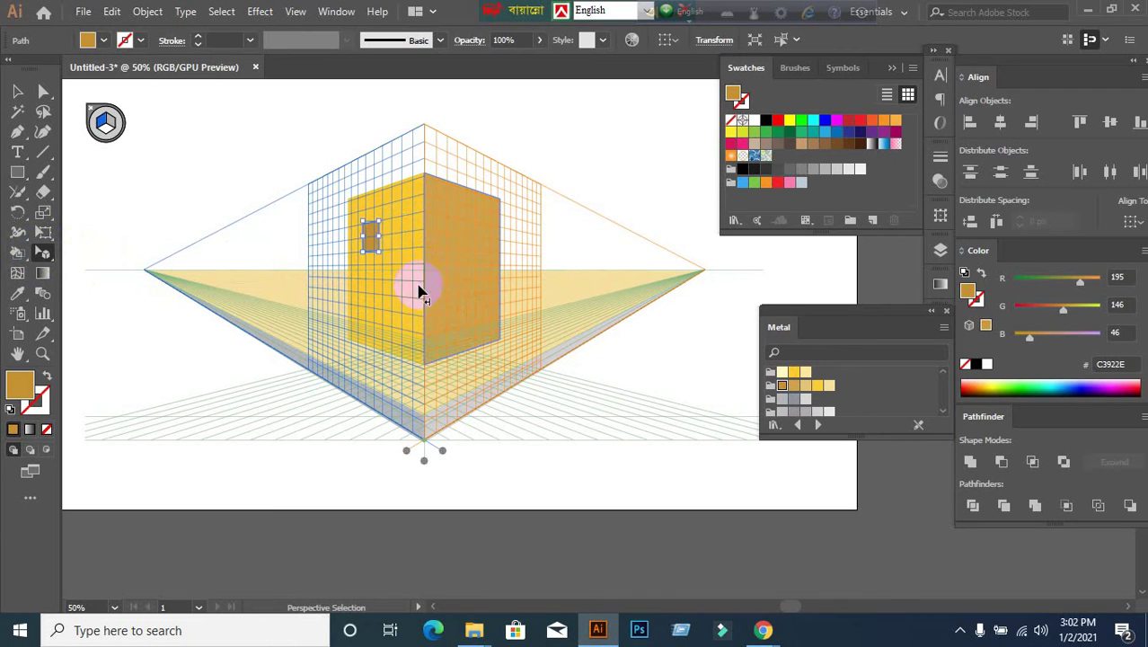
{"action": "left_click_drag", "start_coordinate": [376, 250], "coordinate": [398, 251]}
{"action": "left_click", "coordinate": [406, 313]}
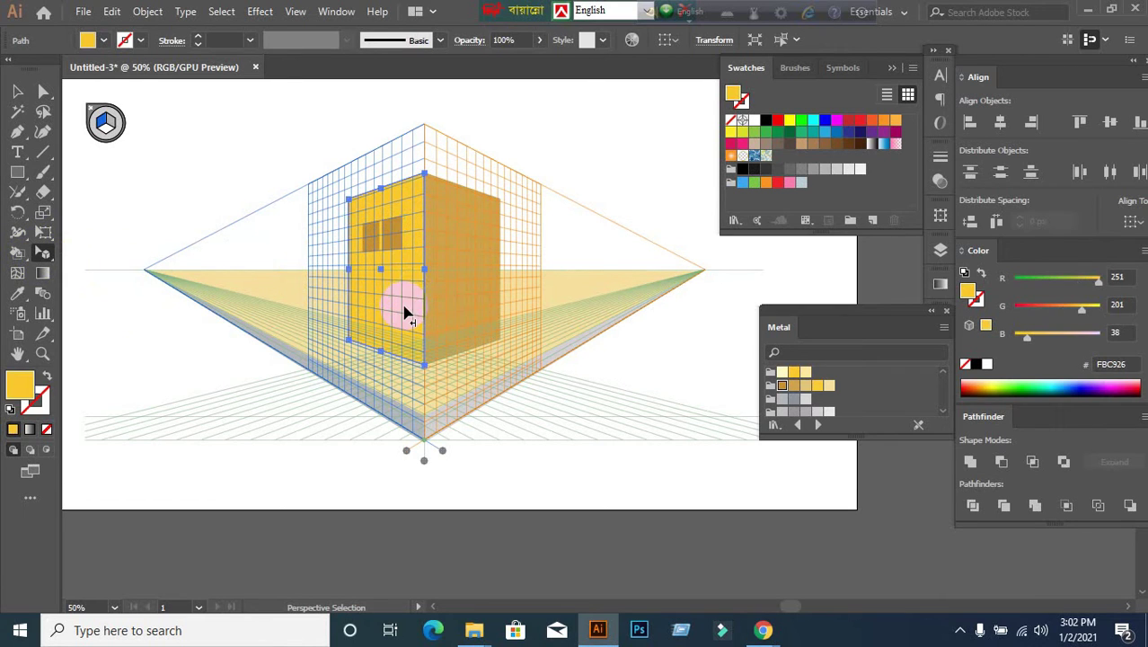
{"action": "left_click", "coordinate": [372, 235]}
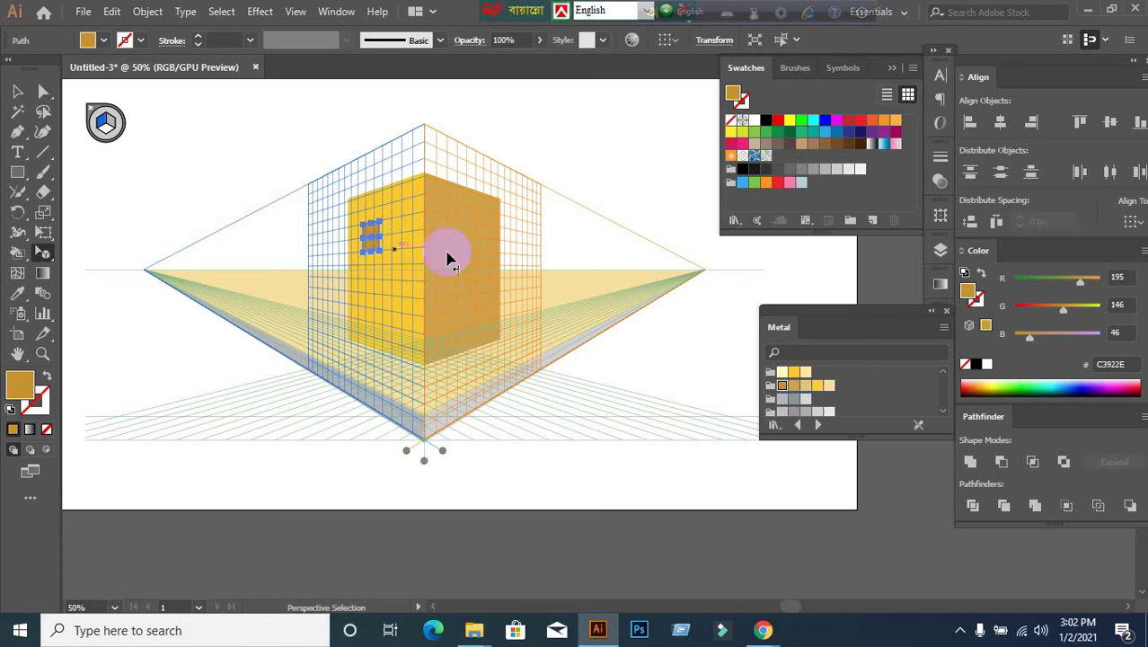
{"action": "left_click", "coordinate": [614, 170]}
Duplicate the window toward the central edge in perspective and copy the pair downward twice to form three rows of windows.
{"action": "scroll", "coordinate": [375, 257], "scroll_direction": "up", "scroll_amount": 1}
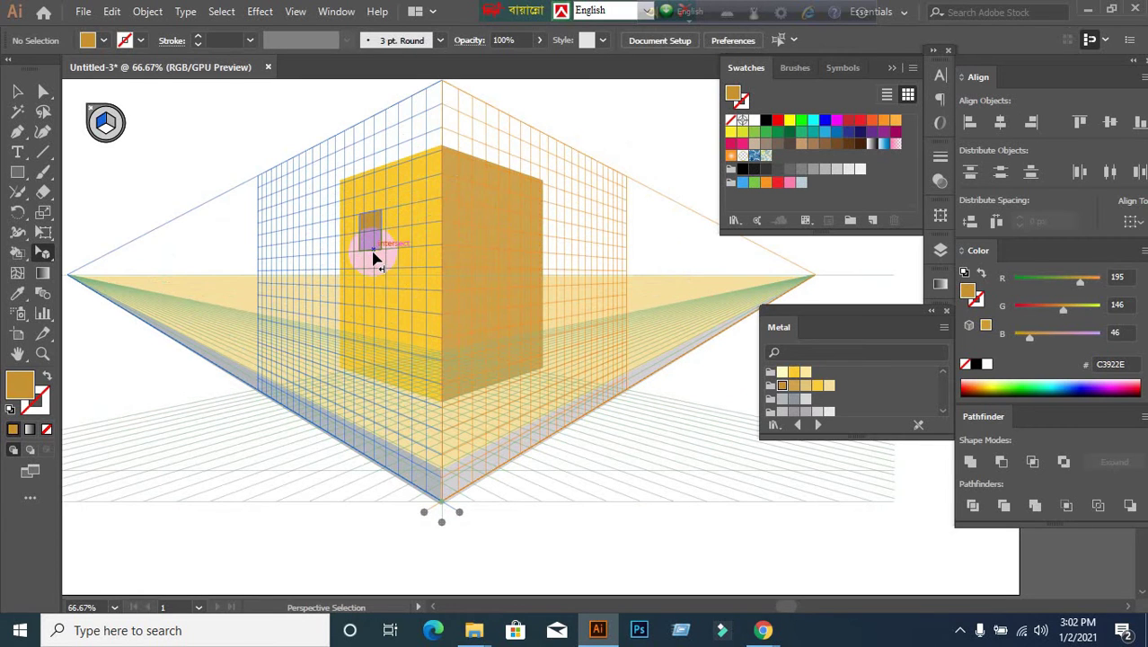
{"action": "left_click", "coordinate": [375, 244]}
{"action": "left_click_drag", "start_coordinate": [376, 245], "coordinate": [412, 247]}
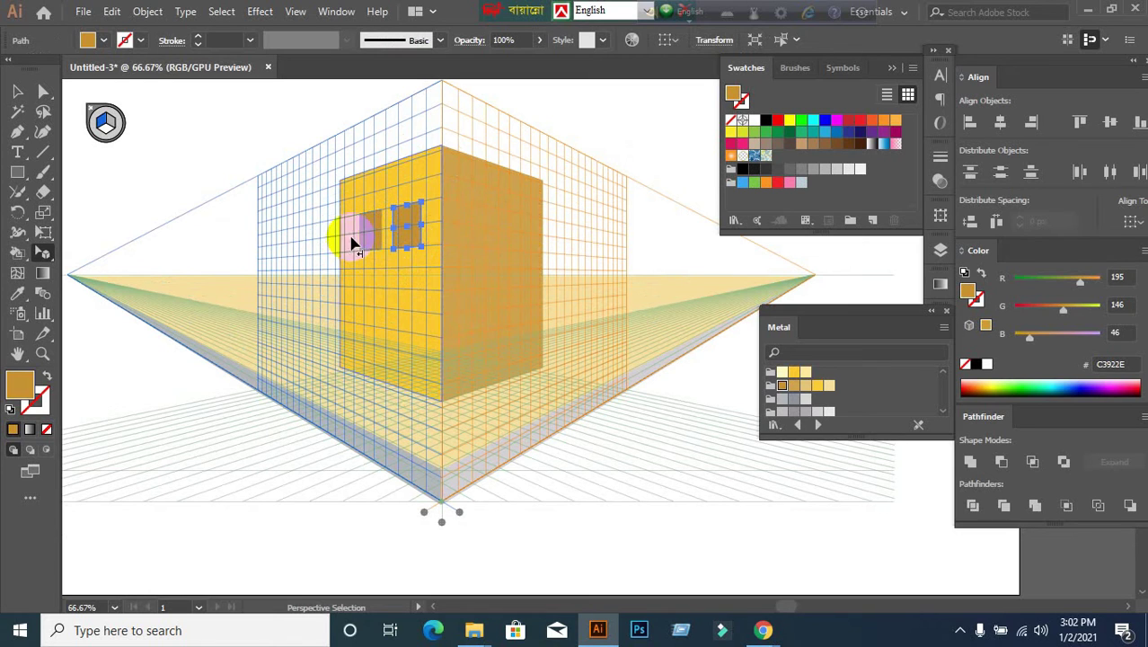
{"action": "left_click", "coordinate": [371, 243], "text": "shift"}
{"action": "left_click_drag", "start_coordinate": [405, 248], "coordinate": [409, 380]}
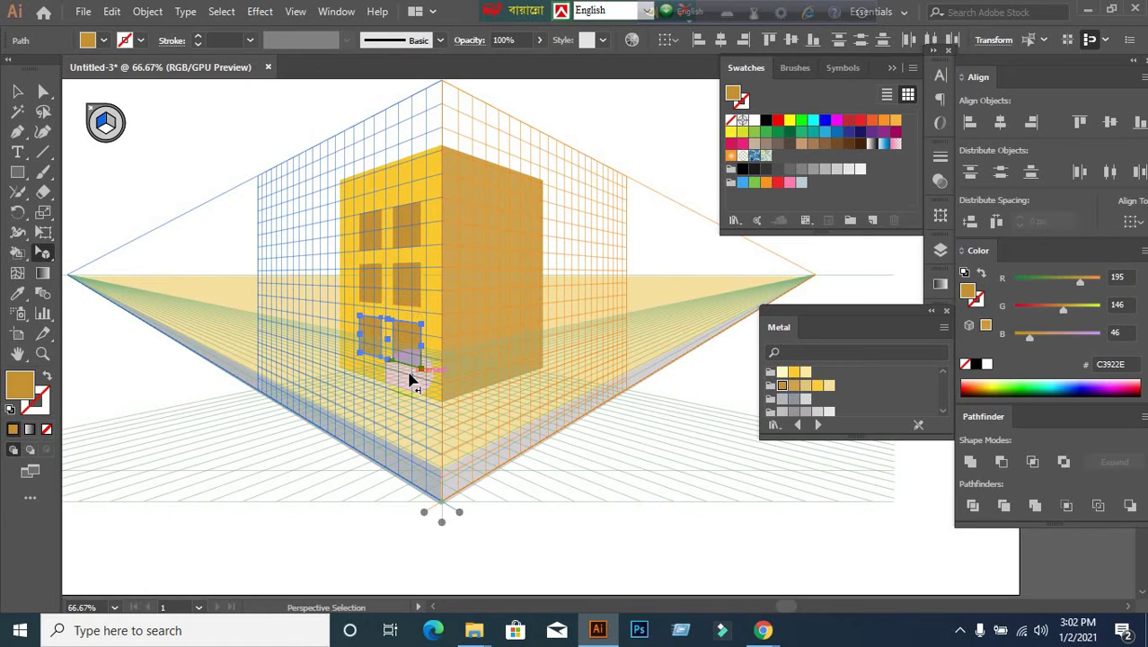
{"action": "left_click", "coordinate": [546, 341]}
{"action": "left_click", "coordinate": [378, 345]}
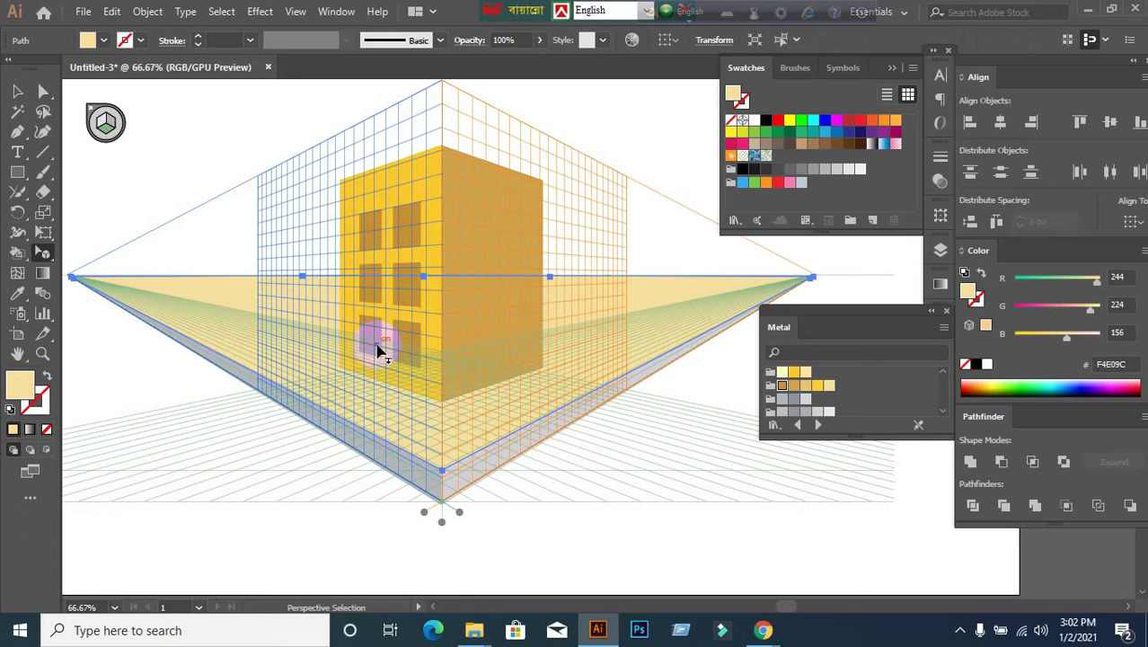
{"action": "left_click_drag", "start_coordinate": [43, 252], "coordinate": [93, 270]}
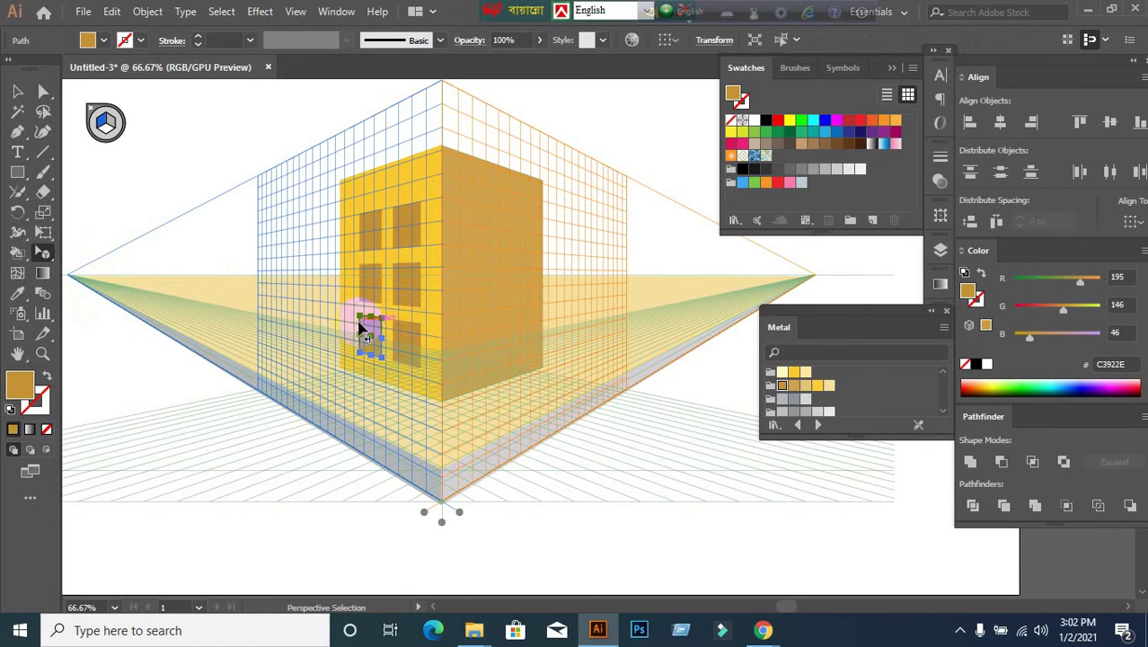
{"action": "left_click_drag", "start_coordinate": [371, 321], "coordinate": [371, 323]}
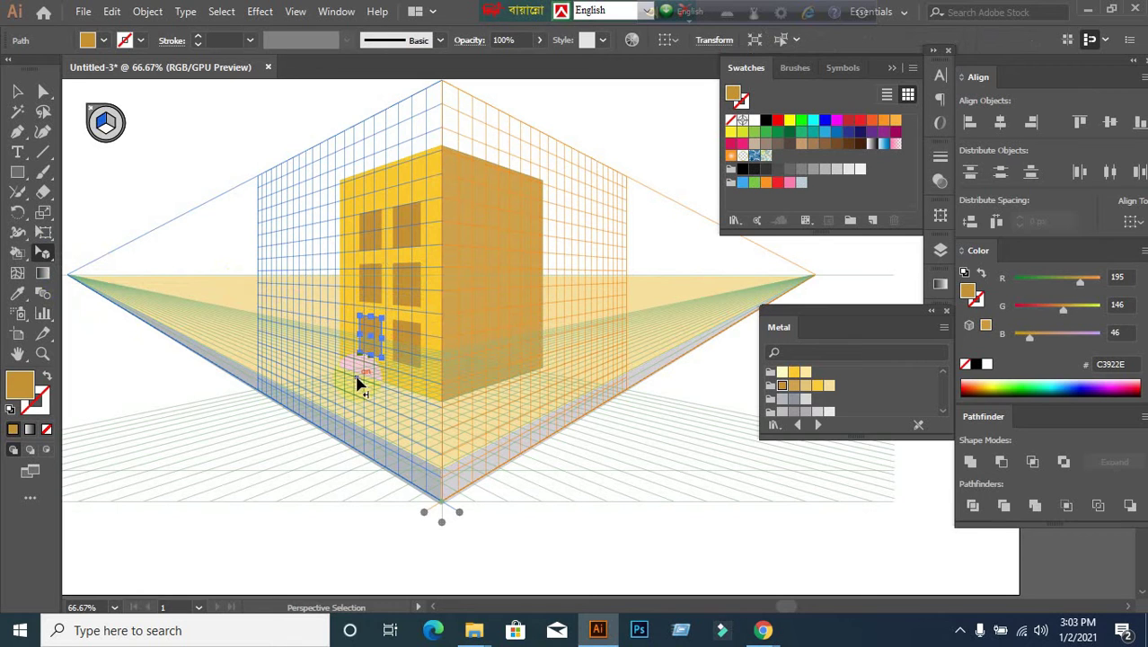
{"action": "left_click", "coordinate": [106, 124]}
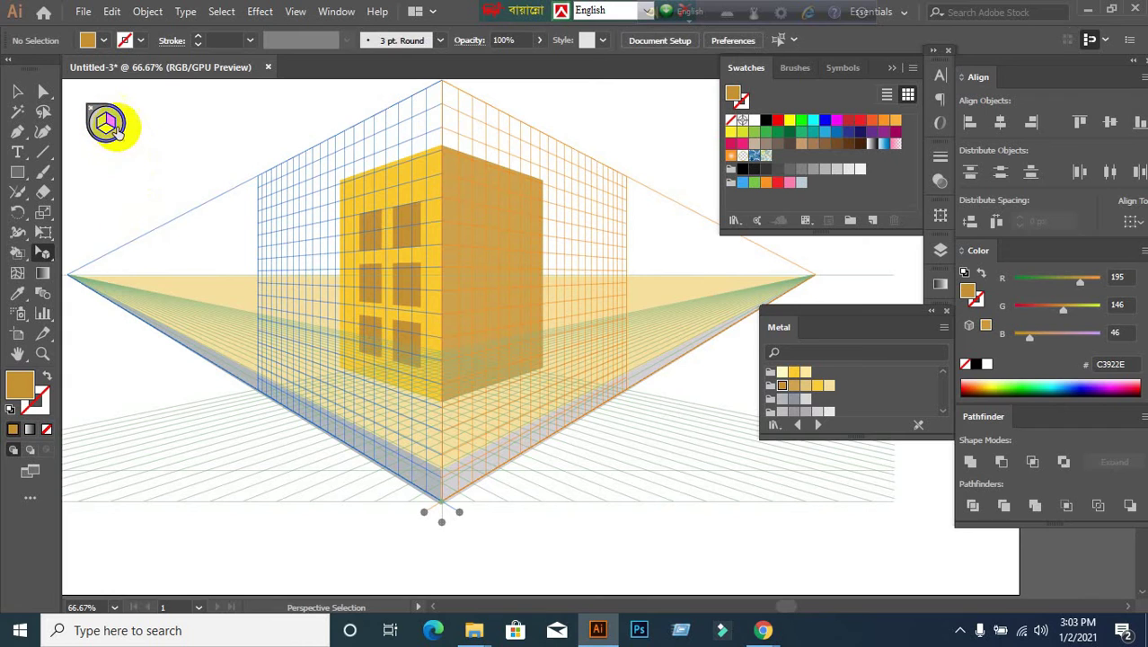
{"action": "left_click", "coordinate": [111, 126]}
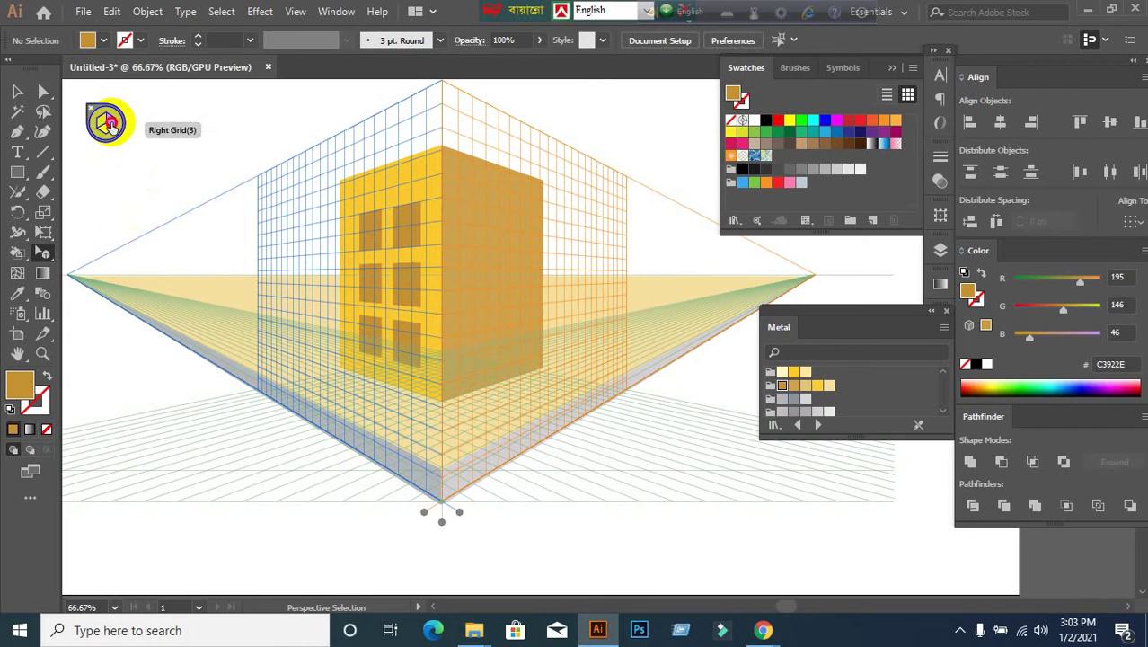
{"action": "left_click", "coordinate": [364, 236]}
{"action": "left_click", "coordinate": [545, 297]}
Raise the top row of windows slightly on the left wall and select all six windows.
{"action": "left_click", "coordinate": [369, 238]}
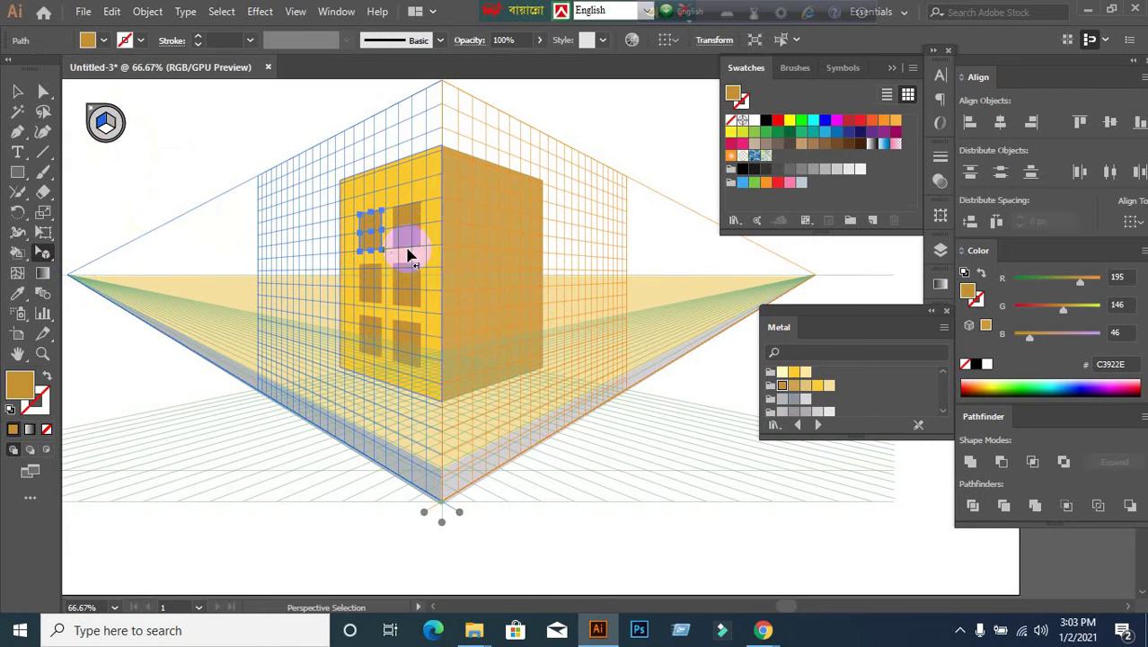
{"action": "left_click_drag", "start_coordinate": [41, 251], "coordinate": [102, 284]}
{"action": "left_click", "coordinate": [370, 231]}
{"action": "mouse_move", "coordinate": [412, 235]}
{"action": "left_mouse_down"}
{"action": "mouse_move", "coordinate": [376, 300]}
{"action": "mouse_move", "coordinate": [404, 299]}
{"action": "mouse_move", "coordinate": [372, 328]}
{"action": "mouse_move", "coordinate": [403, 334]}
{"action": "left_mouse_up"}
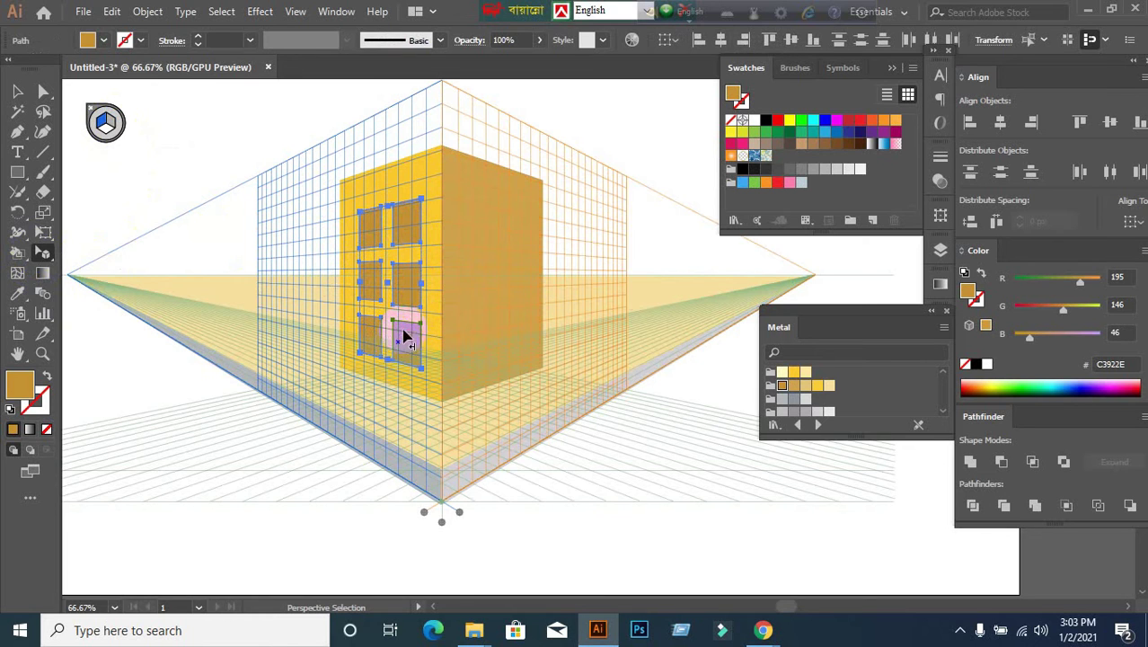
Try to copy the six selected windows across onto the right wall.
{"action": "left_click", "coordinate": [414, 292]}
{"action": "left_click_drag", "start_coordinate": [412, 291], "coordinate": [550, 289]}
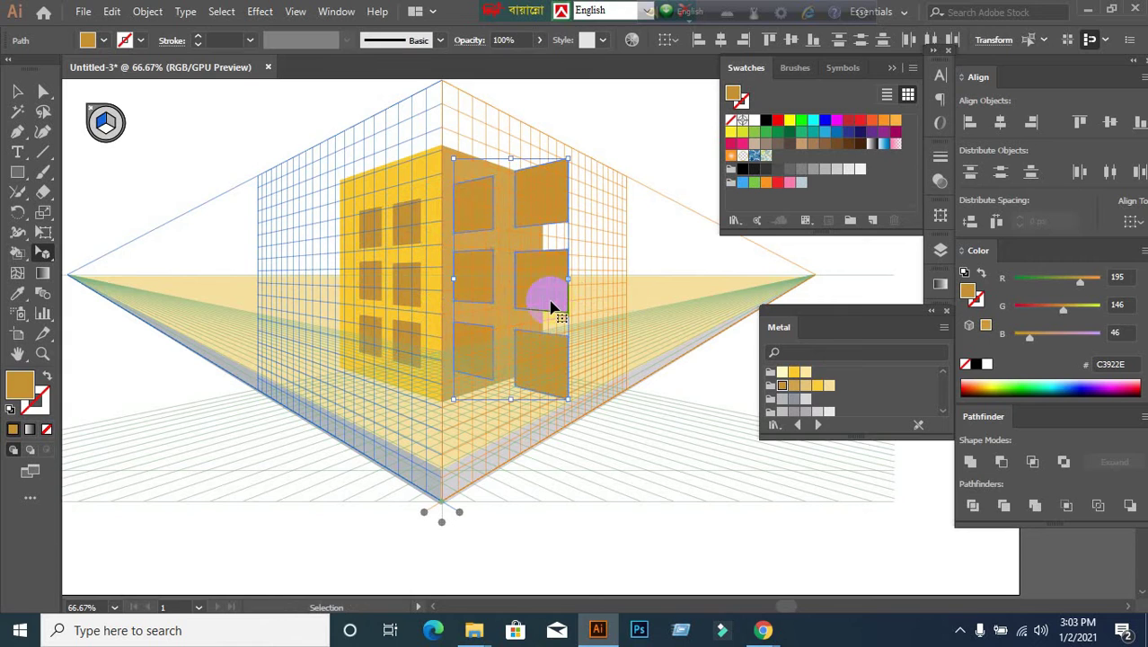
{"action": "key", "text": "ctrl+z"}
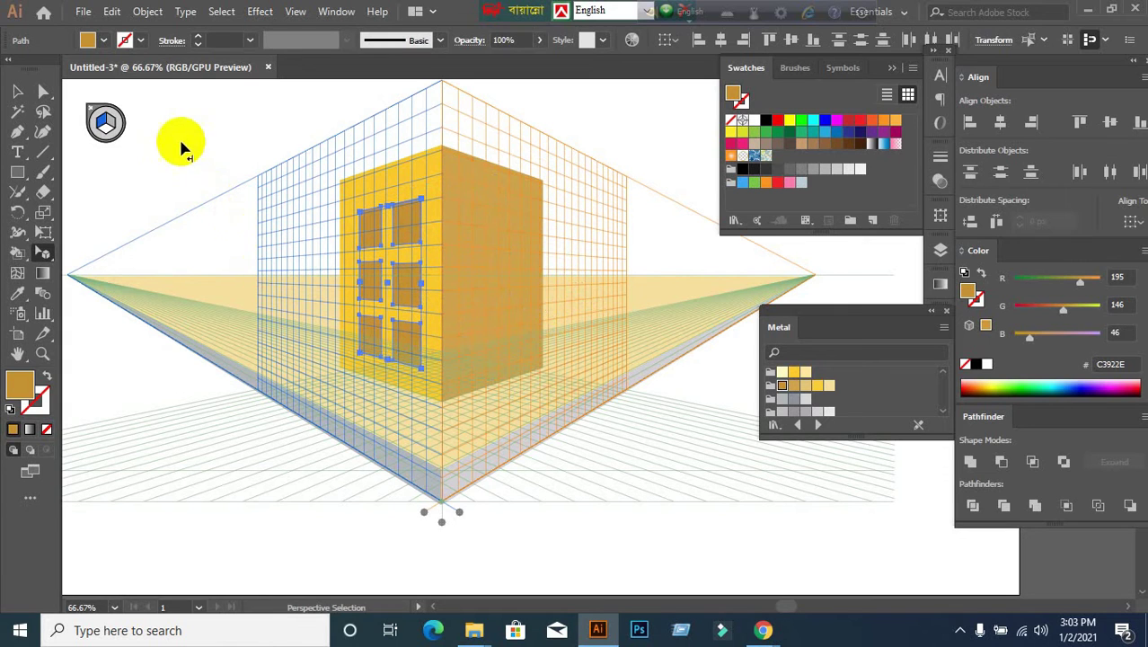
Deselect the windows, activate the right grid plane and switch to the Rectangle tool.
{"action": "left_click", "coordinate": [112, 123]}
{"action": "left_click", "coordinate": [348, 263]}
{"action": "left_click", "coordinate": [24, 179]}
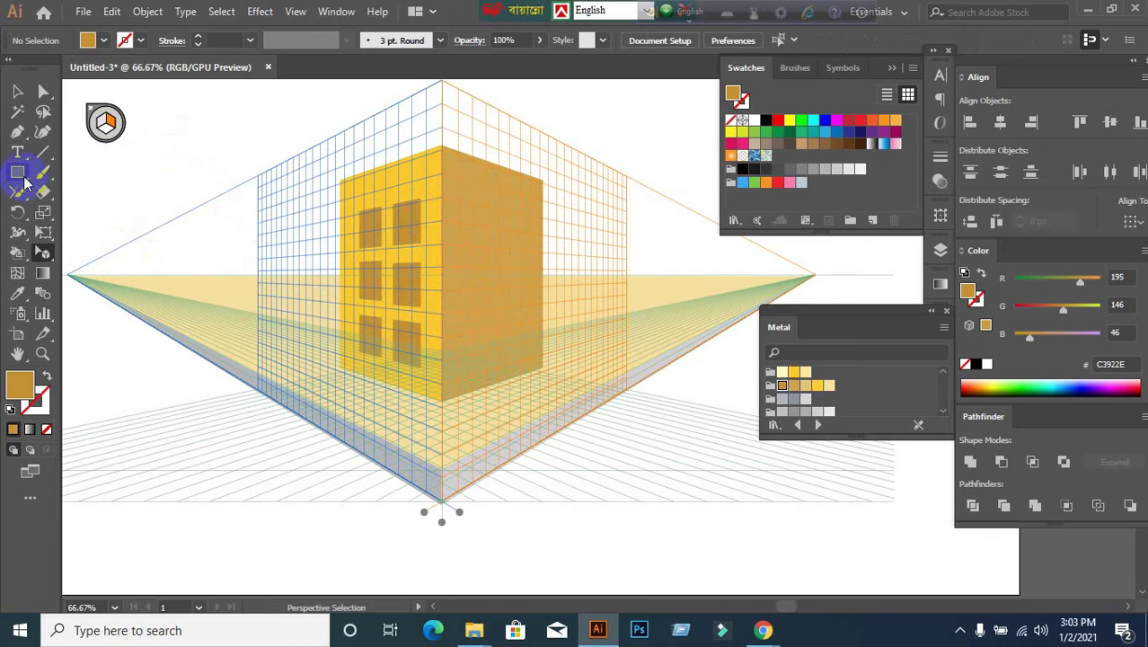
{"action": "left_click", "coordinate": [112, 119]}
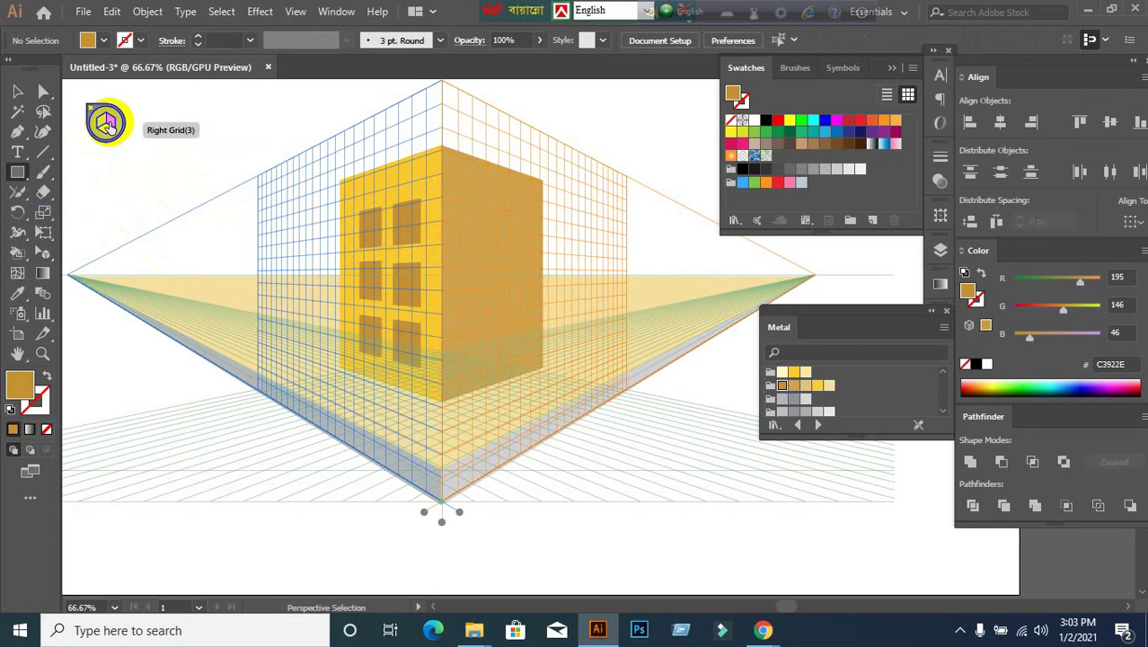
{"action": "left_click", "coordinate": [34, 132]}
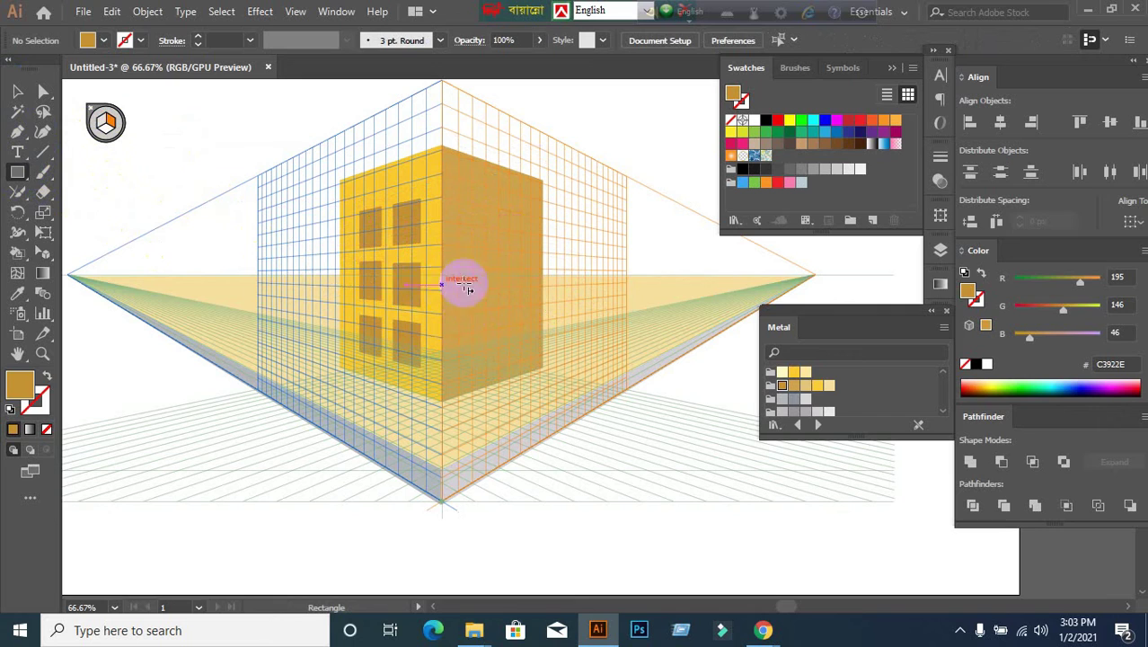
Try to draw a narrow rectangle on the right grid plane, running from the left wall's top windows past the central edge.
{"action": "left_click", "coordinate": [346, 258]}
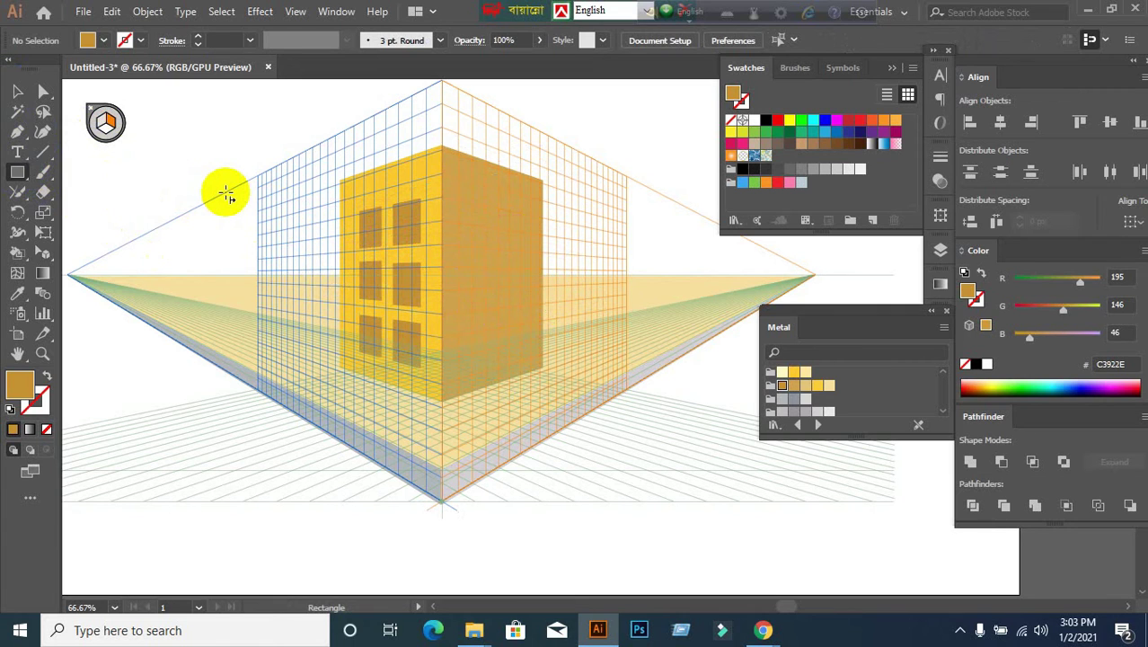
{"action": "left_click", "coordinate": [382, 200]}
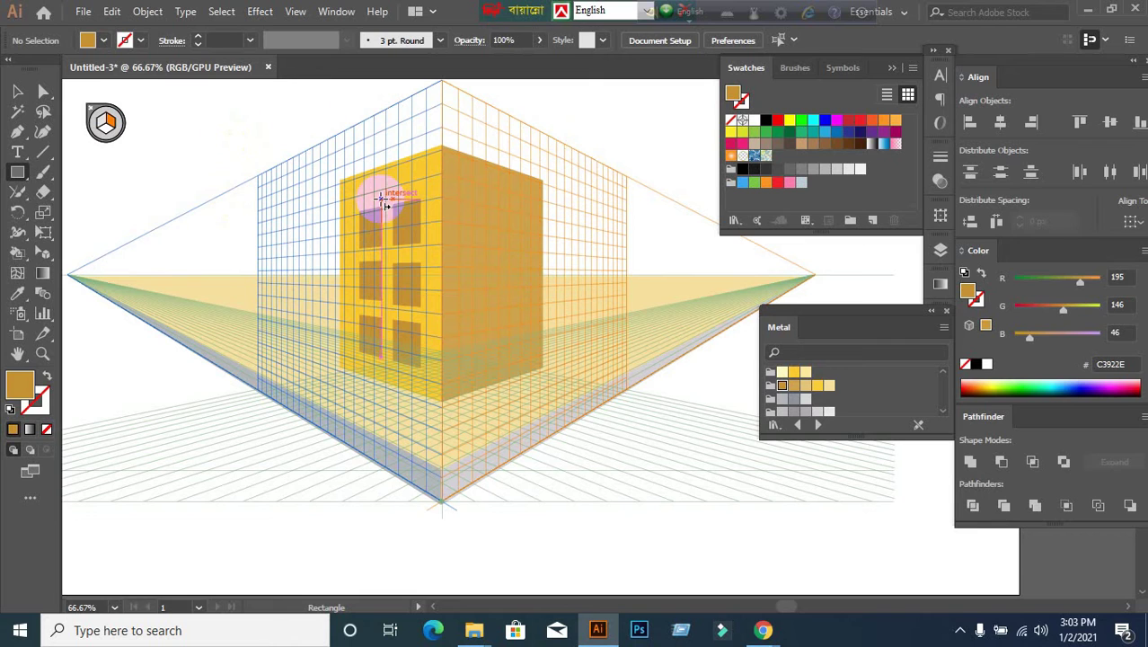
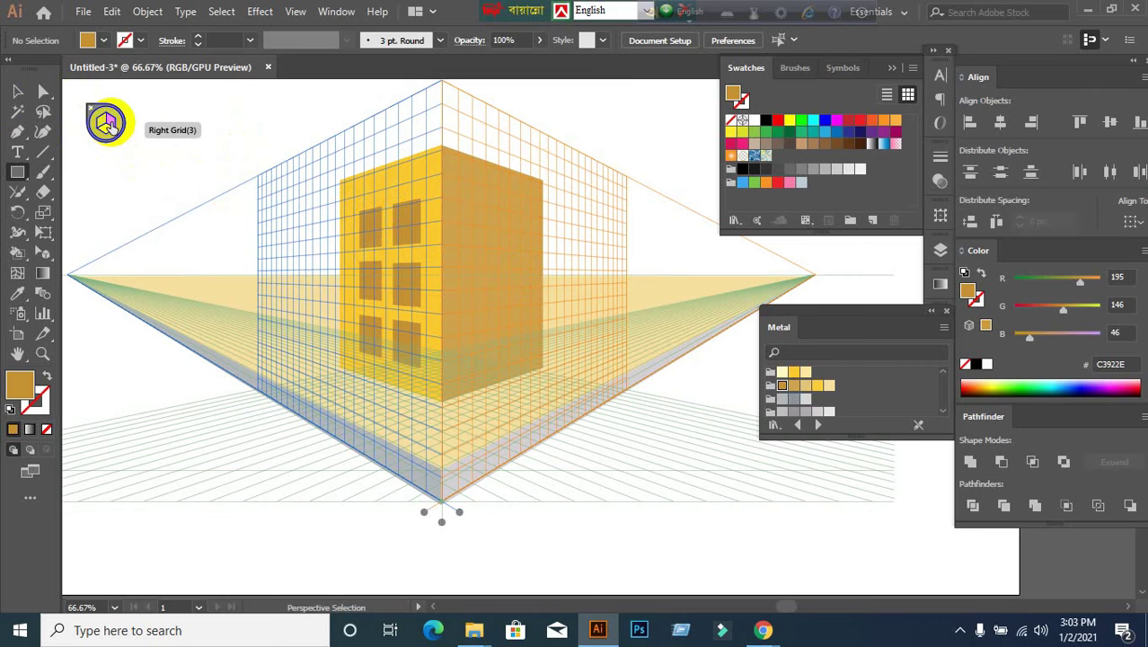
{"action": "left_click", "coordinate": [111, 126]}
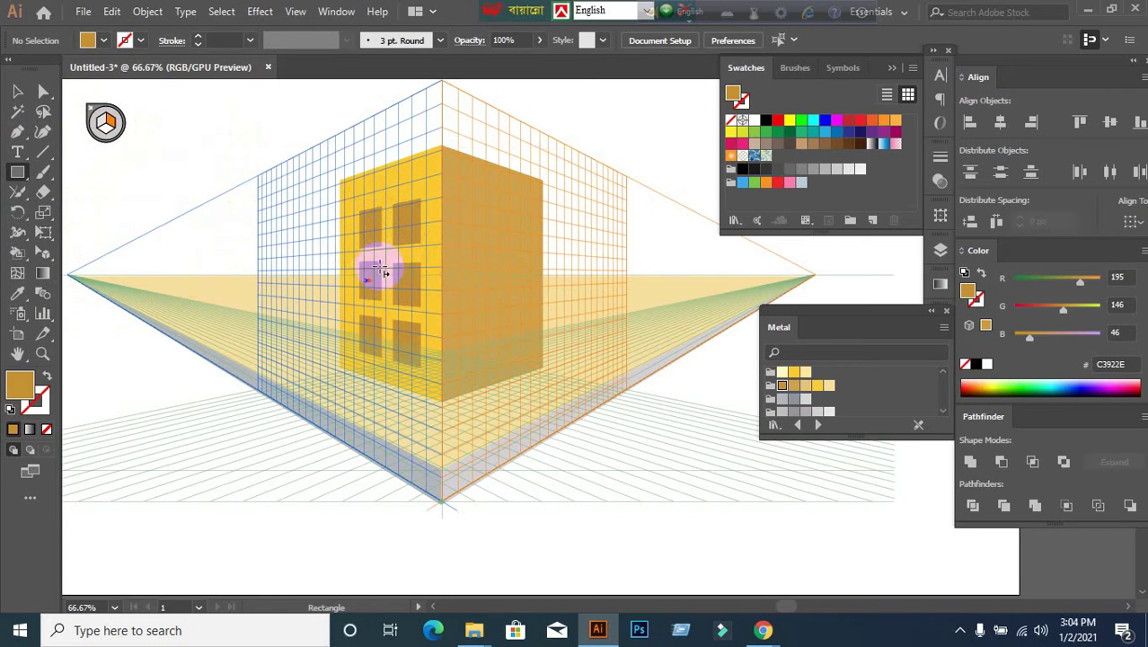
{"action": "left_click_drag", "start_coordinate": [406, 227], "coordinate": [454, 253]}
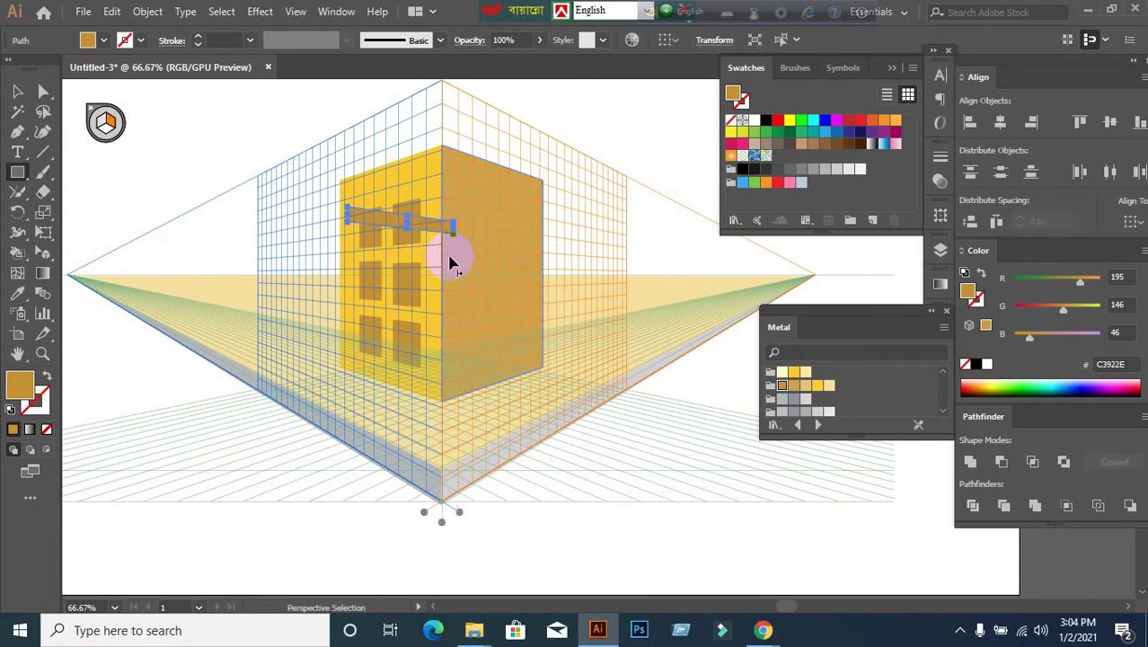
{"action": "key", "text": "ctrl+z"}
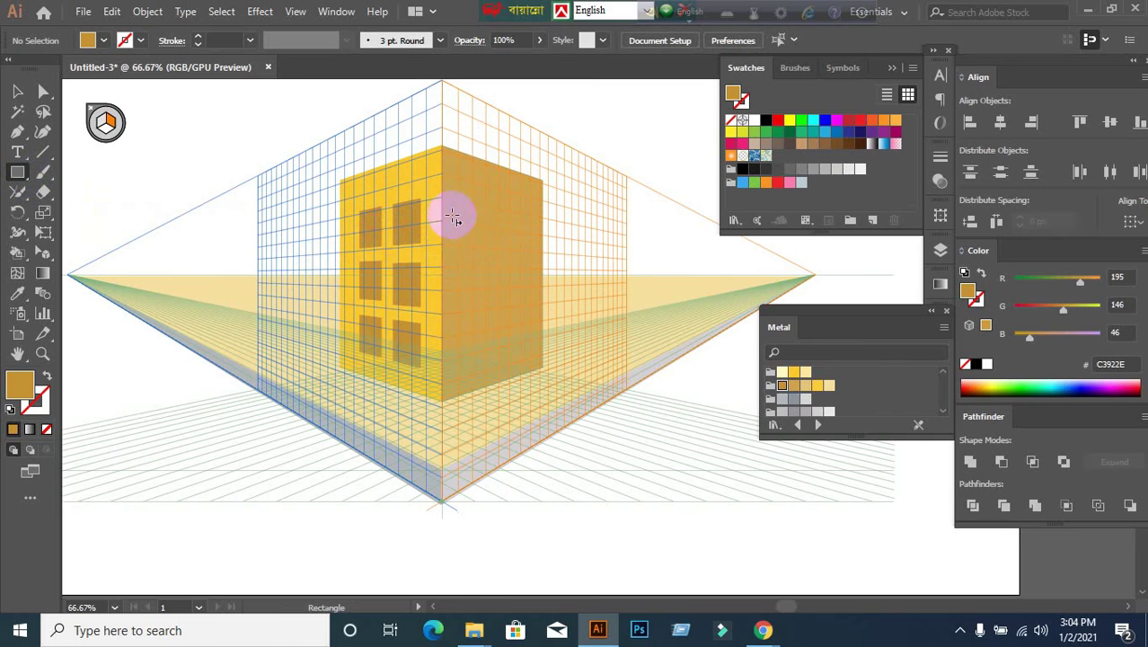
Try a small rectangular window near the top of the right wall and undo it.
{"action": "left_click_drag", "start_coordinate": [454, 198], "coordinate": [481, 238]}
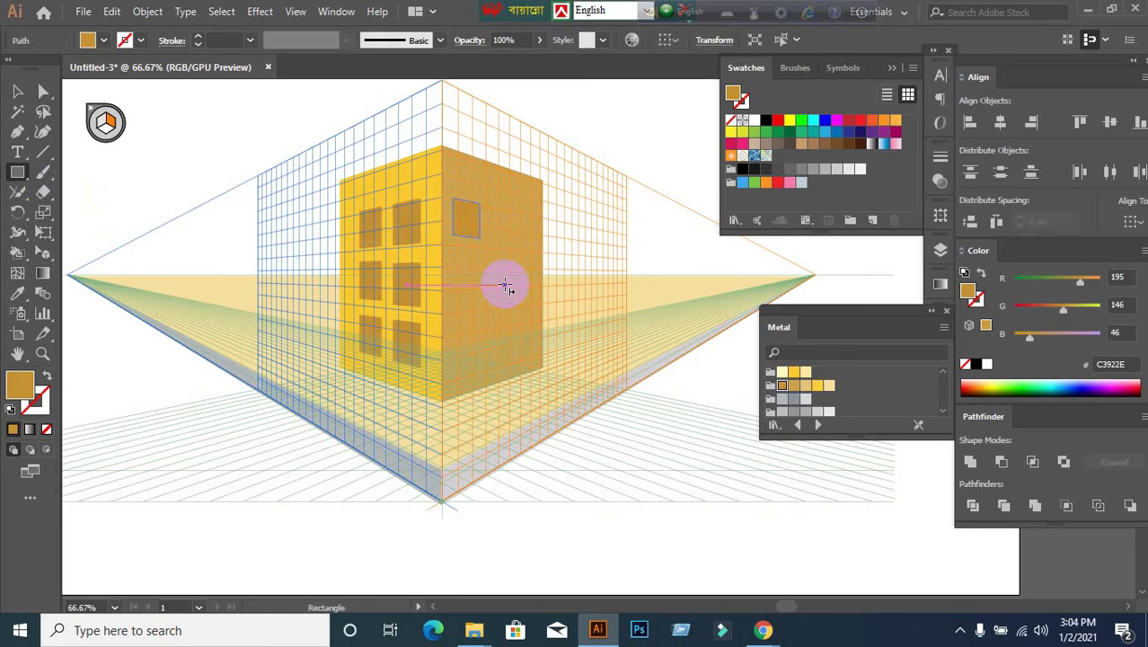
{"action": "key", "text": "ctrl+z"}
{"action": "left_click", "coordinate": [16, 92]}
{"action": "scroll", "coordinate": [328, 205], "scroll_direction": "down", "scroll_amount": 1}
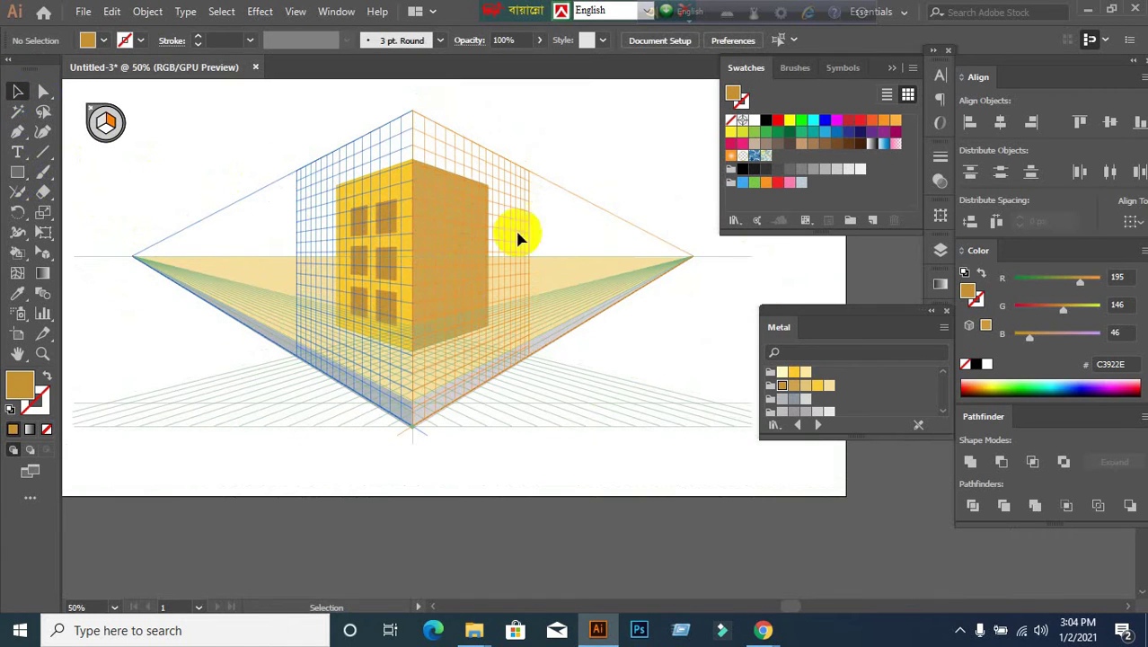
{"action": "left_click", "coordinate": [16, 173]}
{"action": "scroll", "coordinate": [495, 179], "scroll_direction": "up", "scroll_amount": 2}
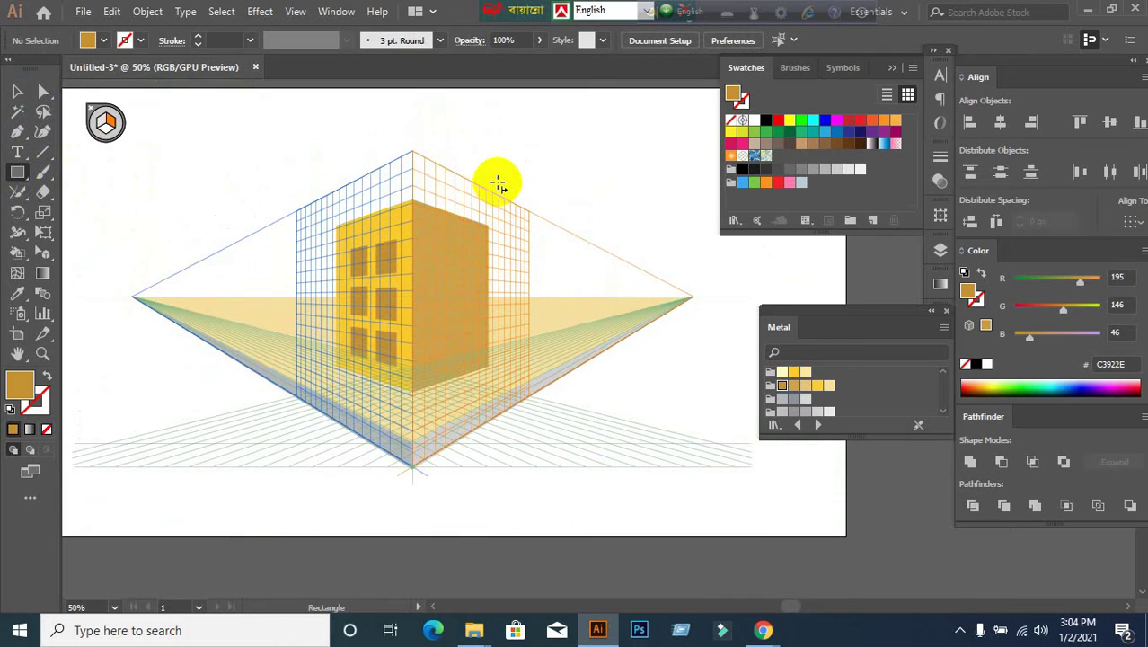
{"action": "left_click", "coordinate": [15, 92]}
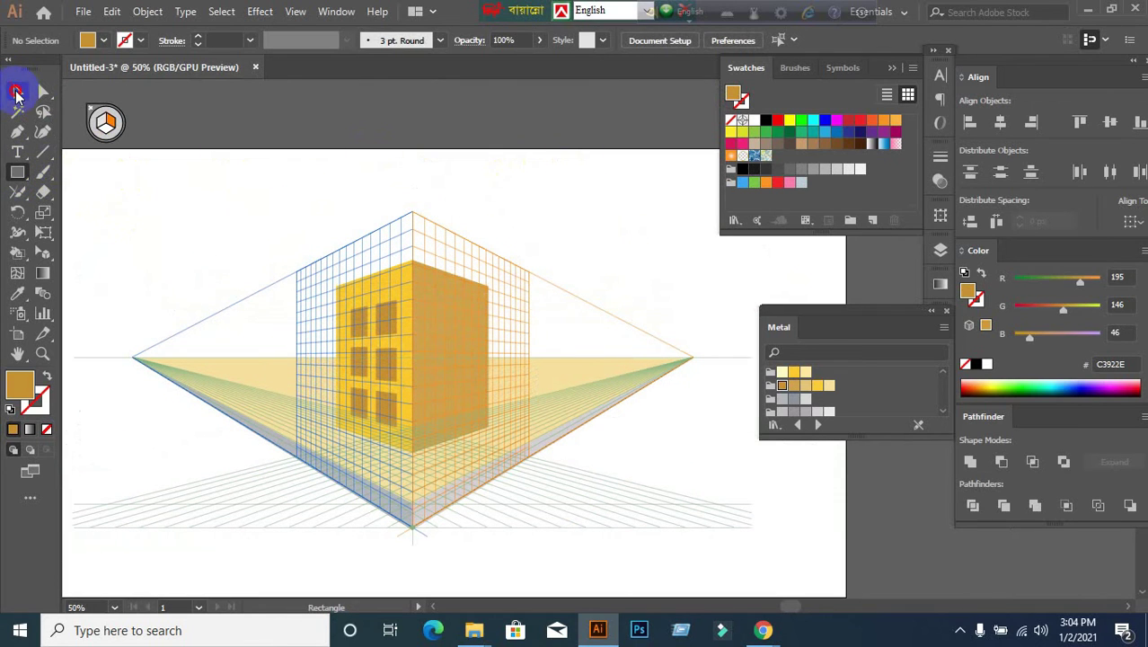
{"action": "left_click", "coordinate": [15, 174]}
{"action": "left_click_drag", "start_coordinate": [526, 159], "coordinate": [589, 184]}
{"action": "left_click", "coordinate": [485, 200]}
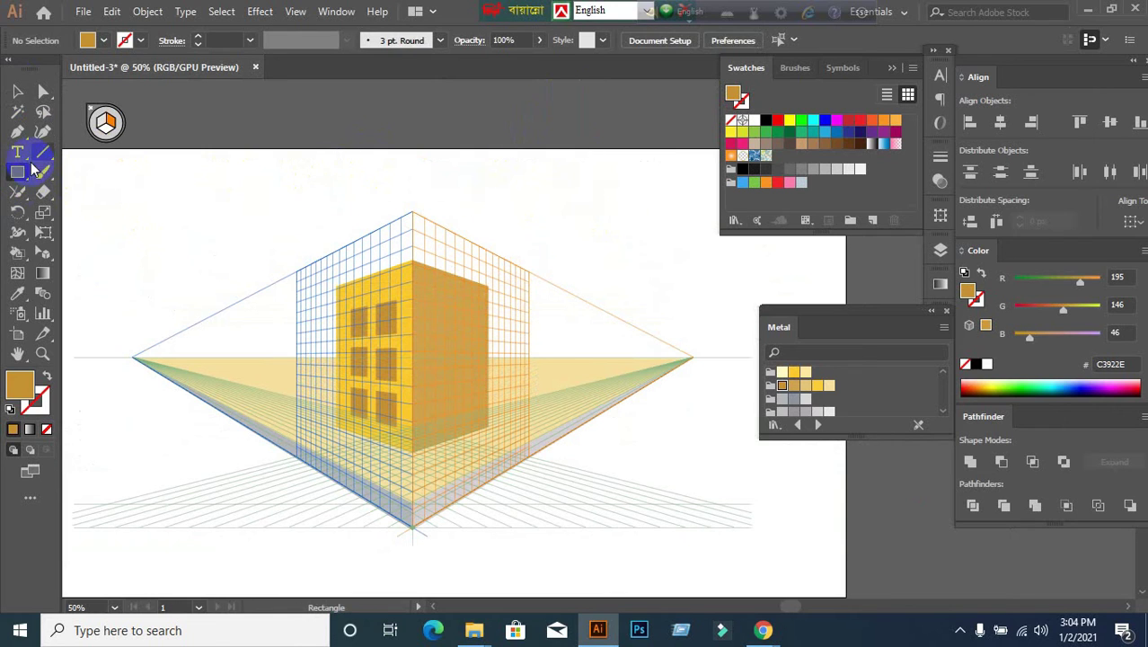
{"action": "left_click", "coordinate": [15, 91]}
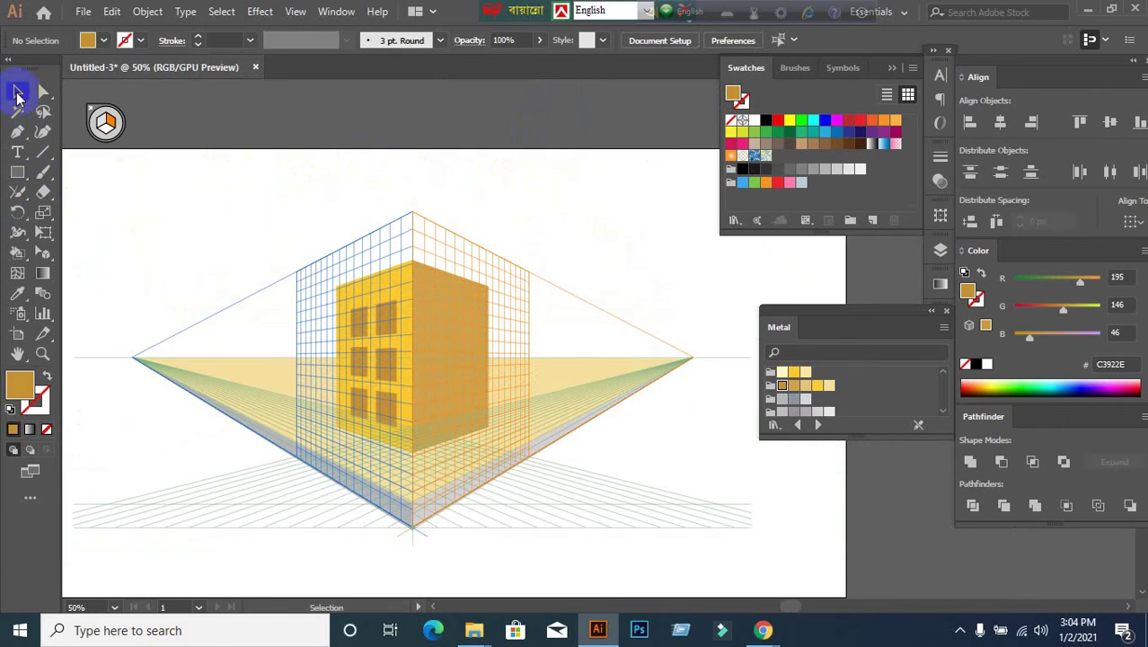
{"action": "left_click", "coordinate": [17, 172]}
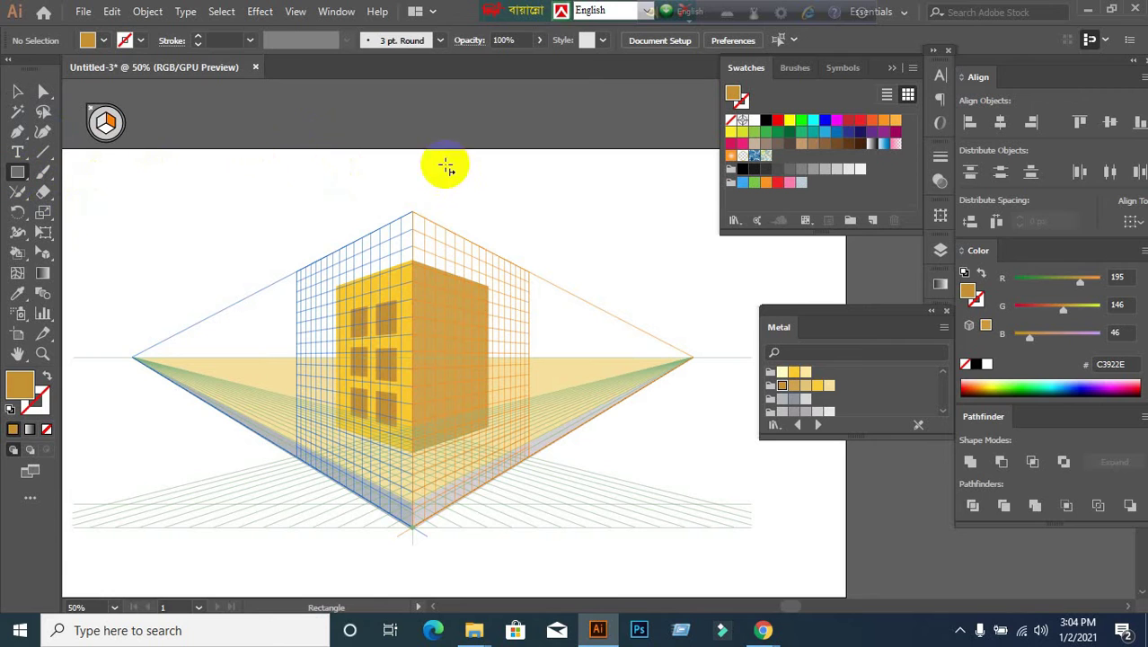
{"action": "left_click", "coordinate": [590, 105]}
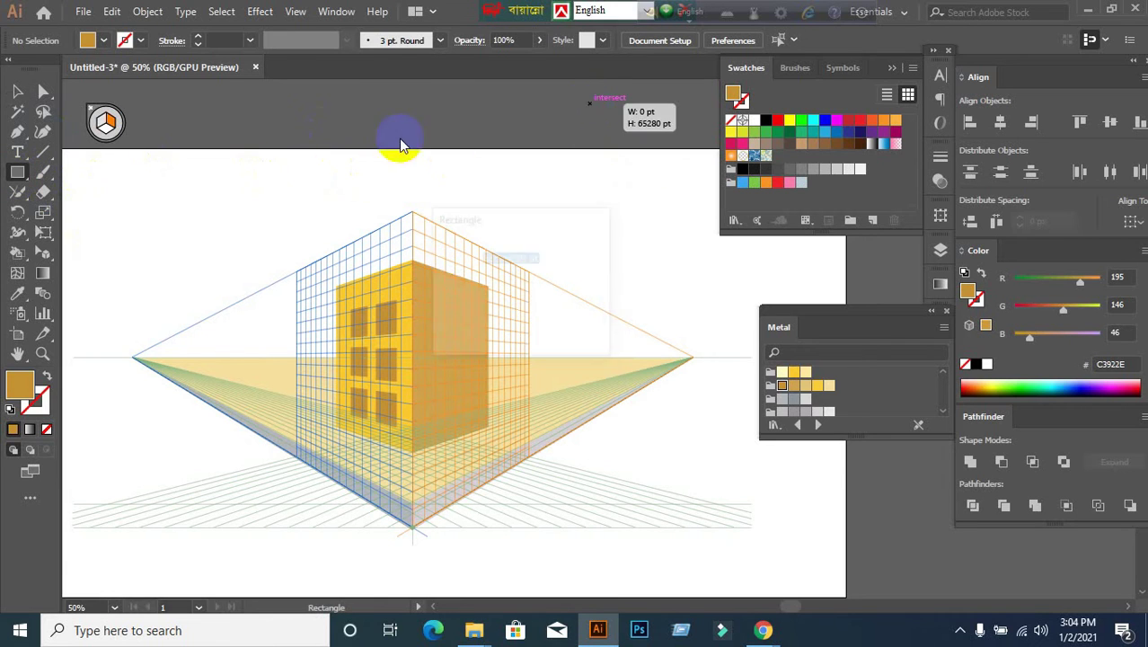
{"action": "left_click", "coordinate": [564, 320]}
{"action": "left_click", "coordinate": [17, 91]}
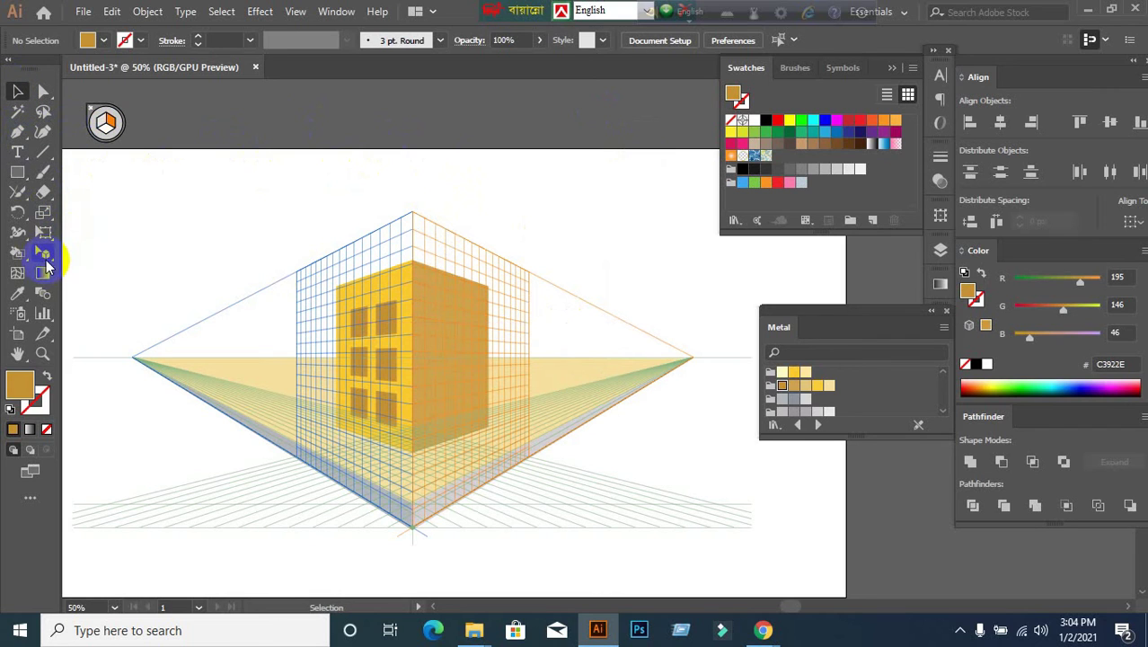
Hide the perspective grid and draw a small flat upright rectangle overlapping the artboard's upper edge, near its left corner.
{"action": "left_click_drag", "start_coordinate": [47, 261], "coordinate": [109, 263]}
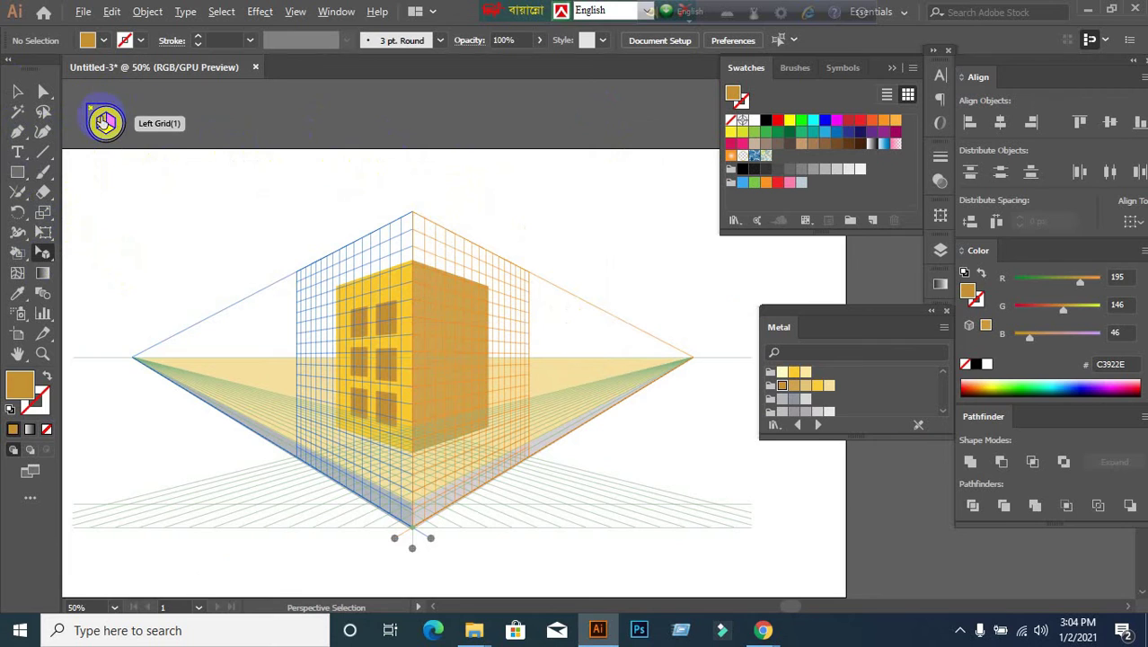
{"action": "scroll", "coordinate": [90, 113], "scroll_direction": "up", "scroll_amount": 2}
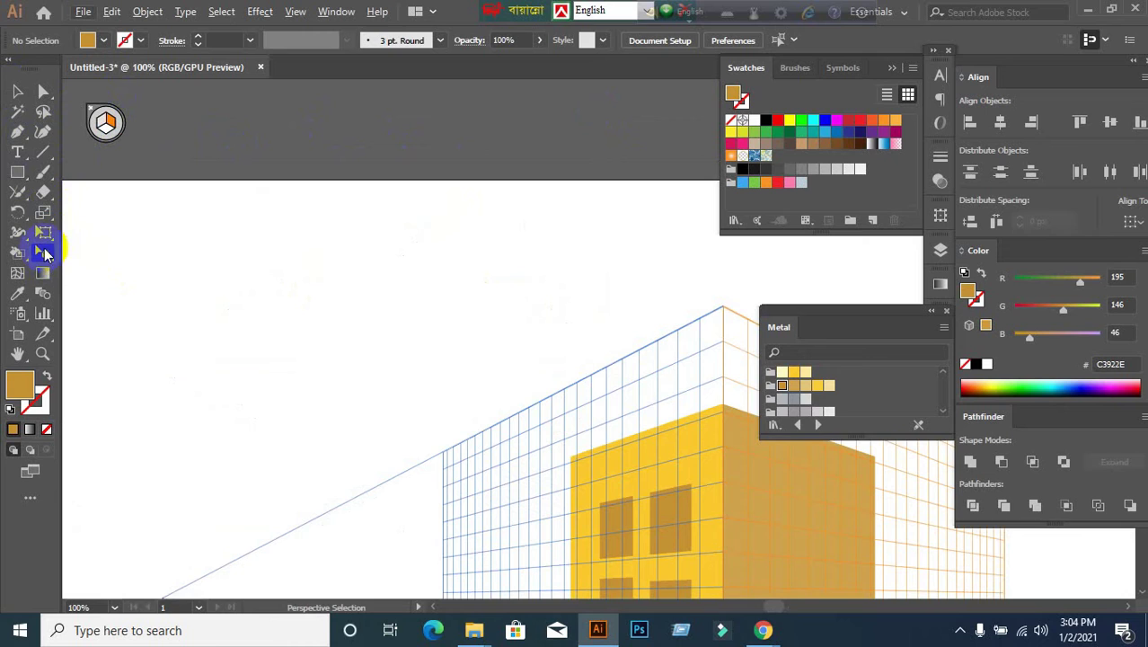
{"action": "key", "text": "ctrl+shift+i"}
{"action": "scroll", "coordinate": [298, 281], "scroll_direction": "down", "scroll_amount": 2}
{"action": "left_click", "coordinate": [17, 172]}
{"action": "left_click_drag", "start_coordinate": [224, 180], "coordinate": [267, 245]}
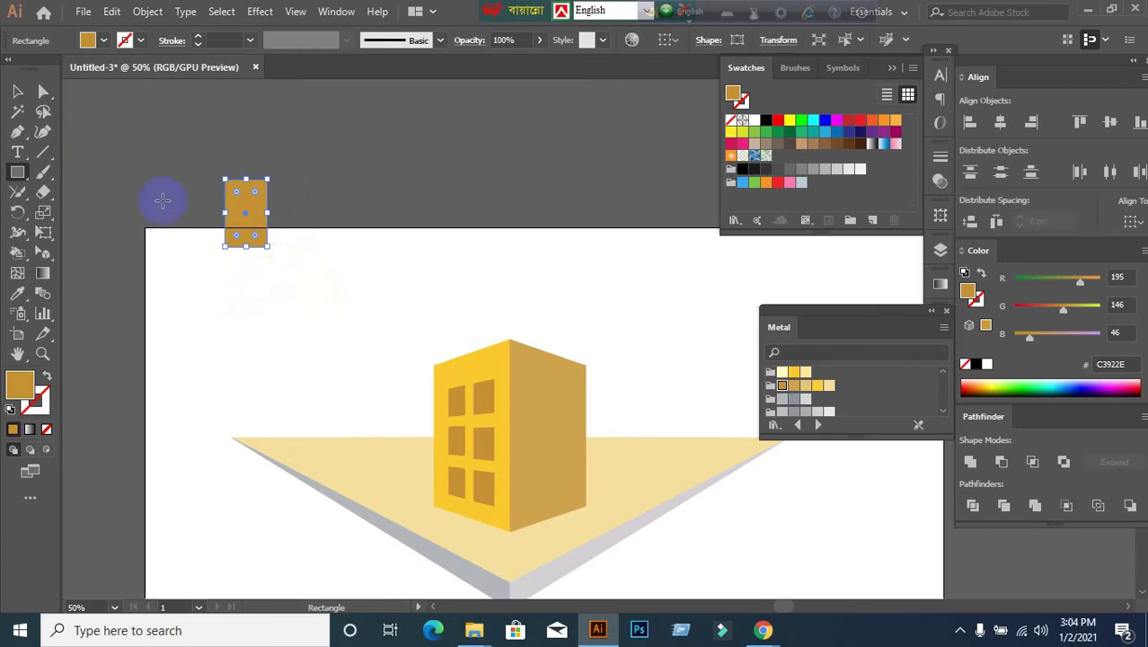
Shorten the flat rectangle to about 72 by 94 px and move it onto the artboard, above and to the right of the building.
{"action": "left_click", "coordinate": [17, 90]}
{"action": "left_click", "coordinate": [245, 193]}
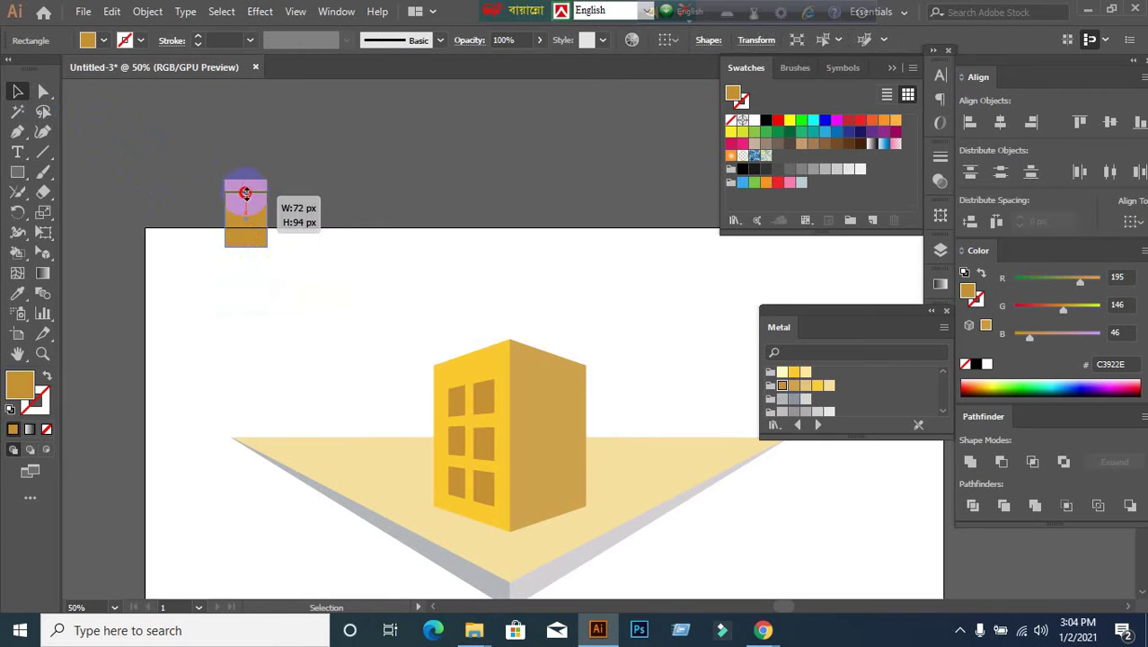
{"action": "left_click", "coordinate": [289, 231]}
{"action": "left_click_drag", "start_coordinate": [255, 218], "coordinate": [673, 260]}
Show the perspective grid again and make the right grid plane active.
{"action": "right_click", "coordinate": [42, 252]}
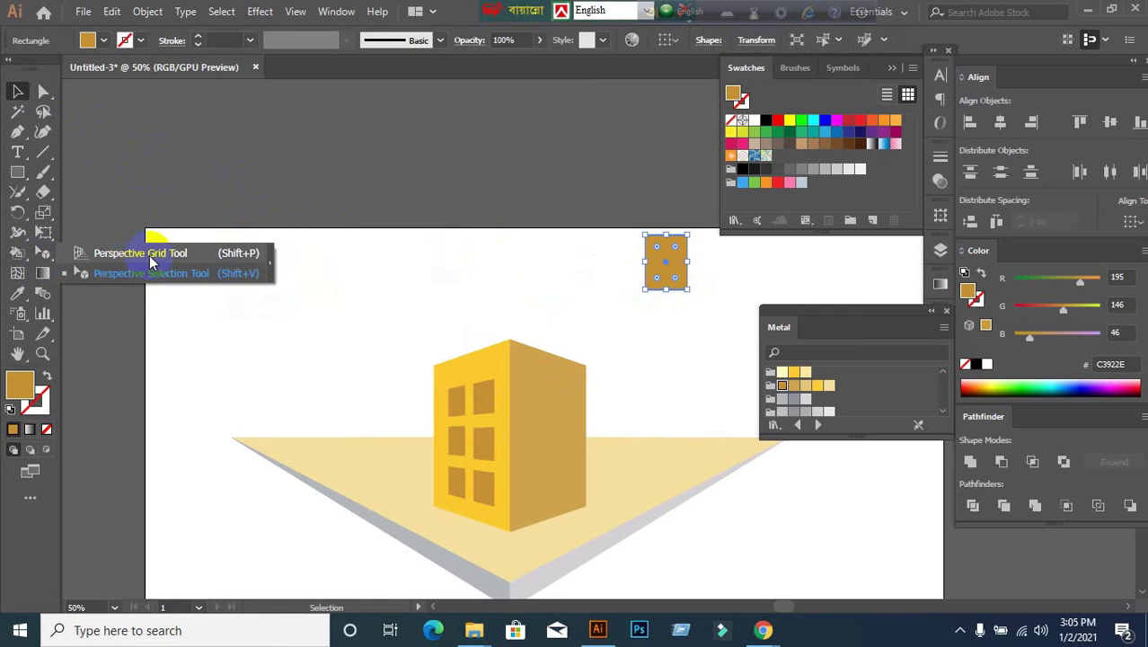
{"action": "left_click", "coordinate": [140, 252]}
{"action": "scroll", "coordinate": [524, 418], "scroll_direction": "down", "scroll_amount": 1}
{"action": "left_click", "coordinate": [111, 124]}
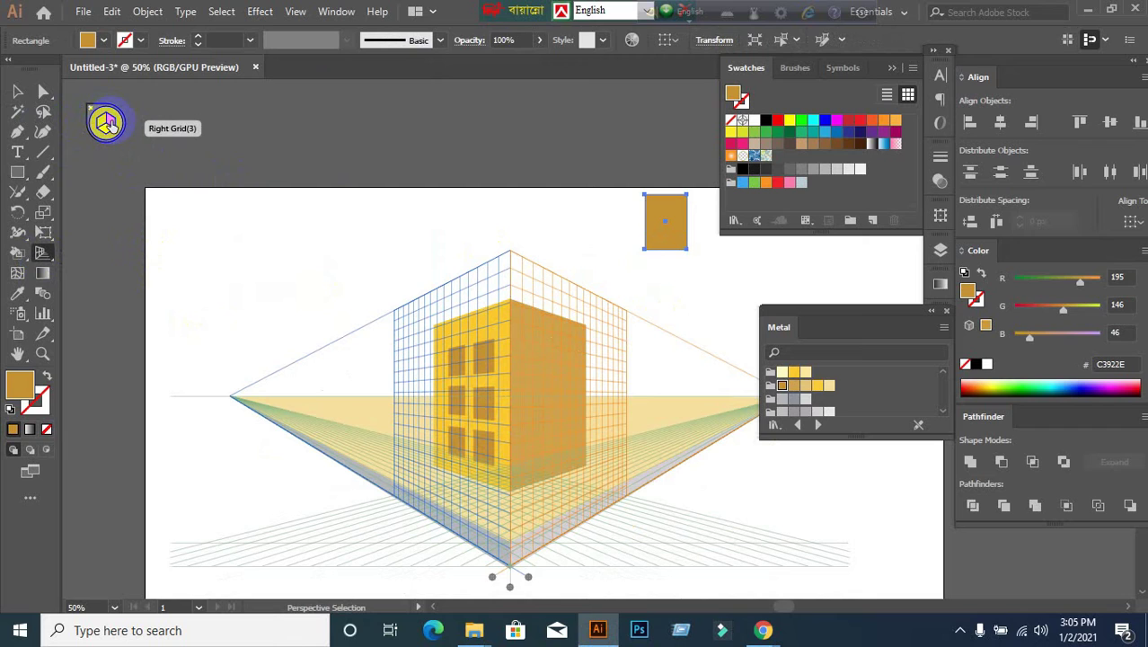
Place a copy of the flat rectangle in perspective as a window on the upper part of the right wall.
{"action": "key", "text": "shift+p"}
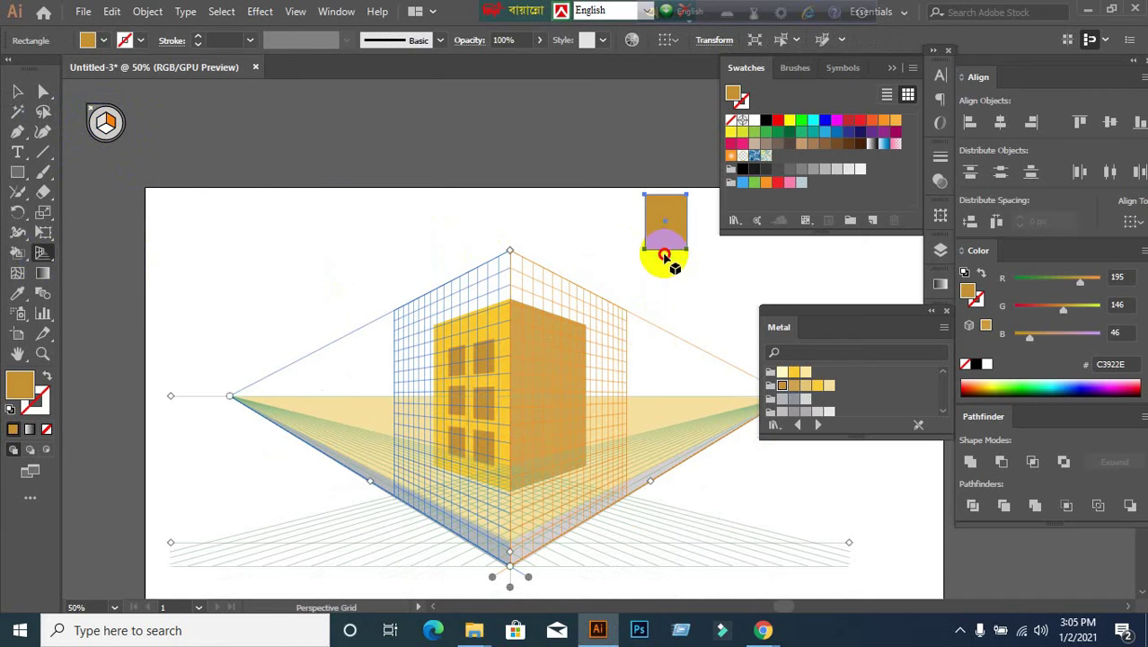
{"action": "left_click_drag", "start_coordinate": [44, 255], "coordinate": [144, 266]}
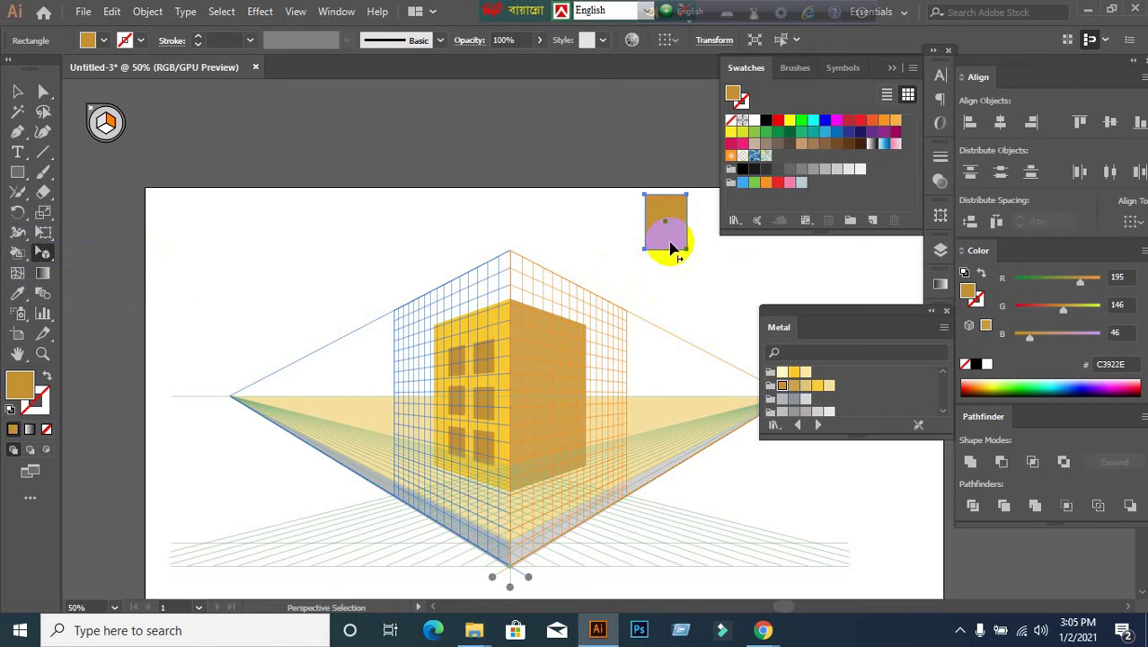
{"action": "left_click_drag", "start_coordinate": [672, 248], "coordinate": [539, 383]}
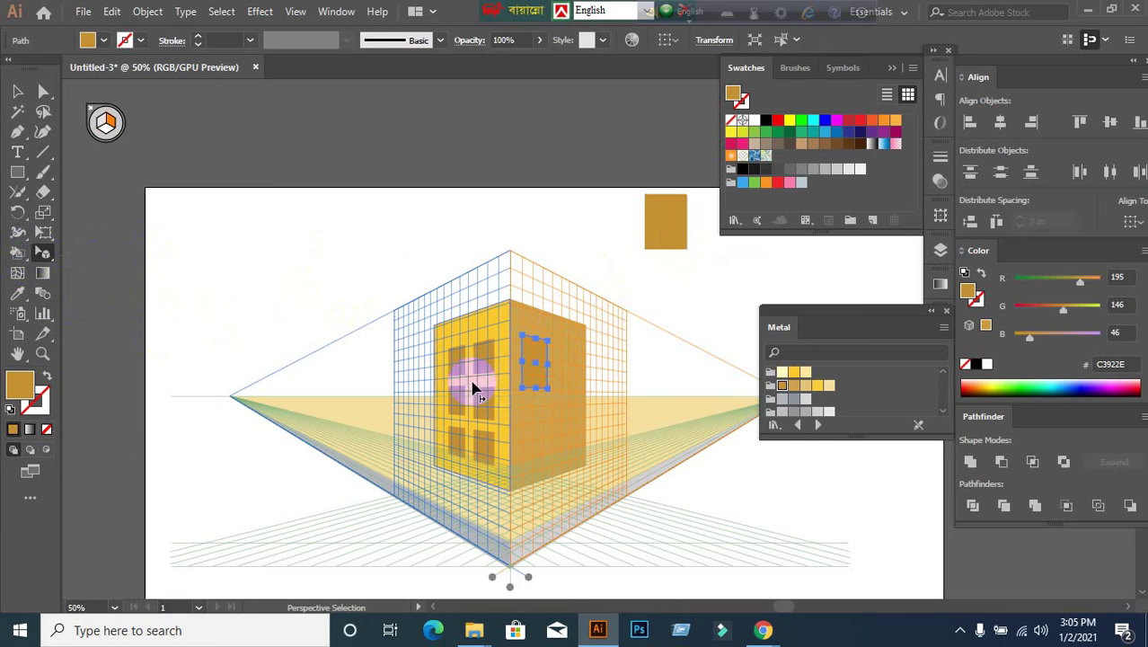
Sample the left wall's window colour onto the right wall's new window with the Eyedropper.
{"action": "left_click", "coordinate": [17, 293]}
{"action": "left_click", "coordinate": [483, 357]}
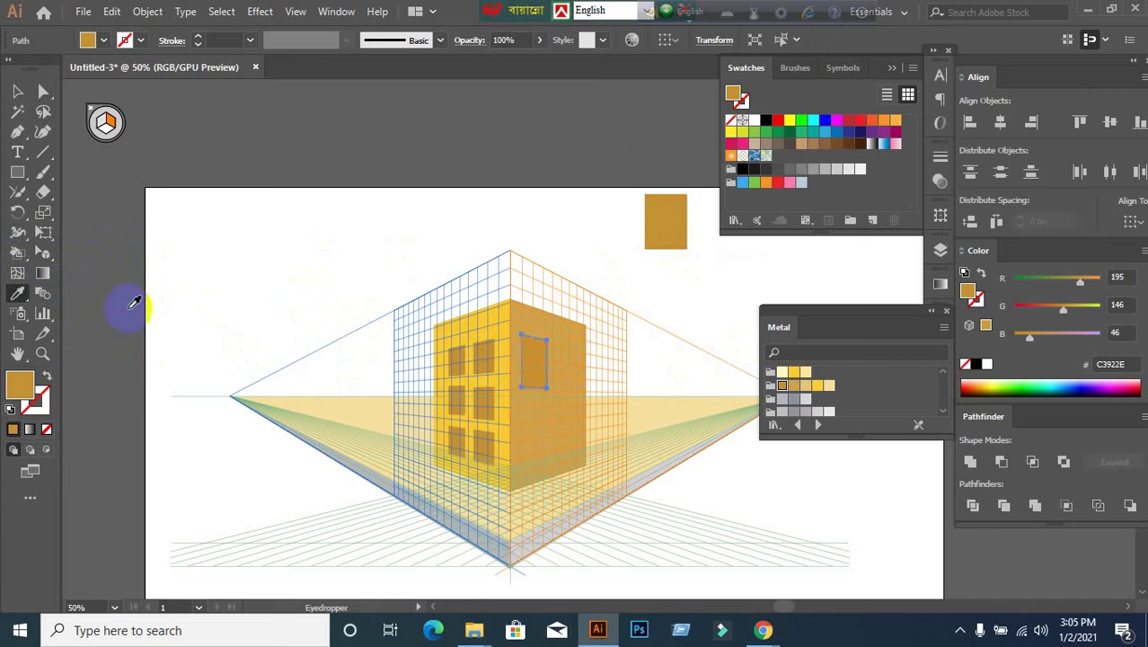
{"action": "left_click", "coordinate": [458, 354]}
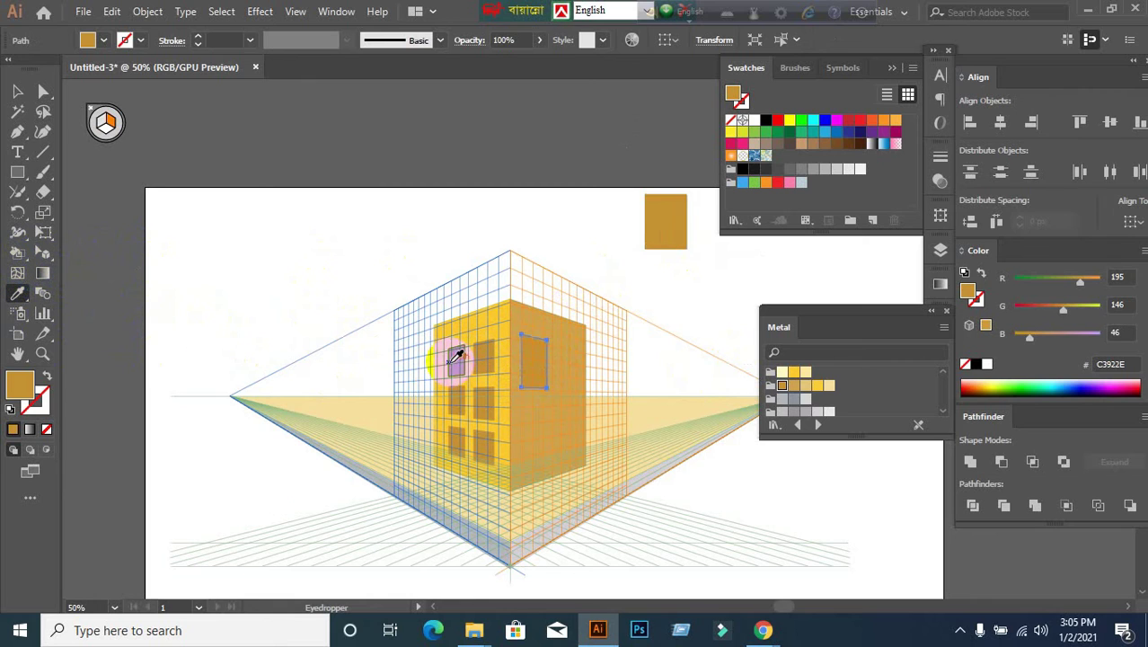
{"action": "left_click", "coordinate": [452, 357]}
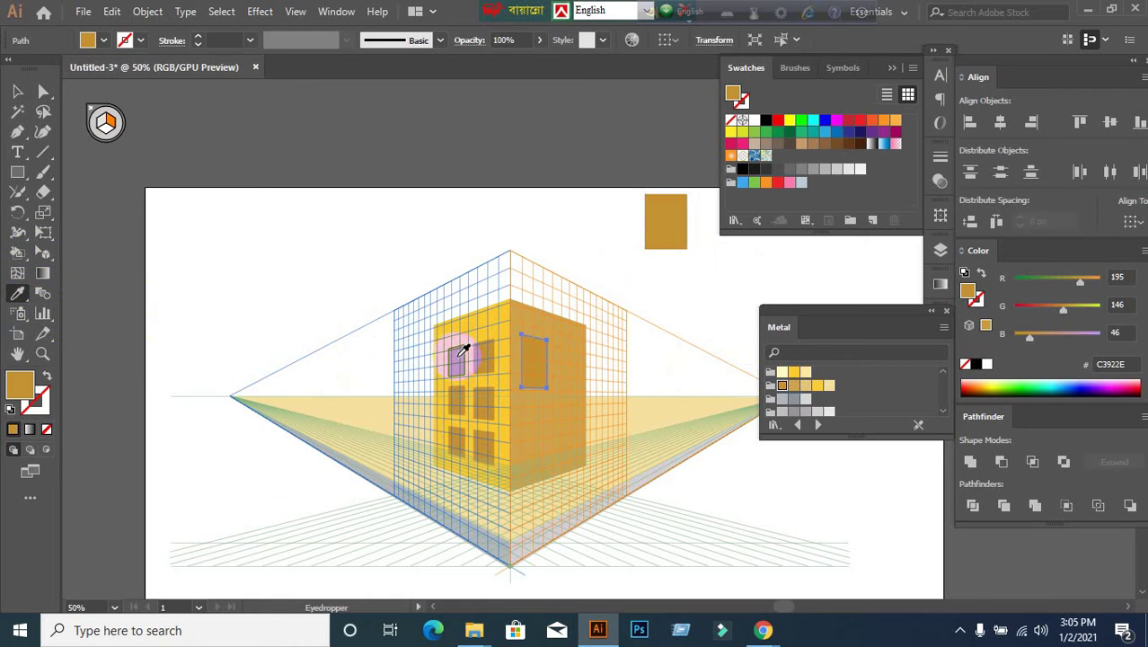
{"action": "left_click", "coordinate": [15, 92]}
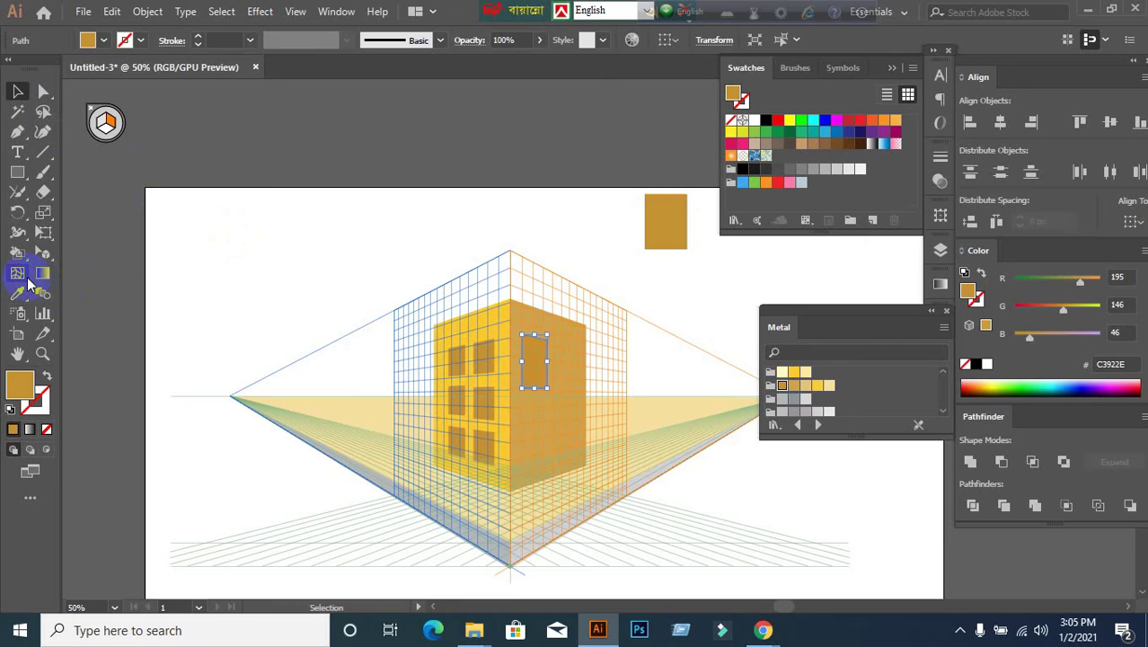
{"action": "left_click", "coordinate": [460, 354]}
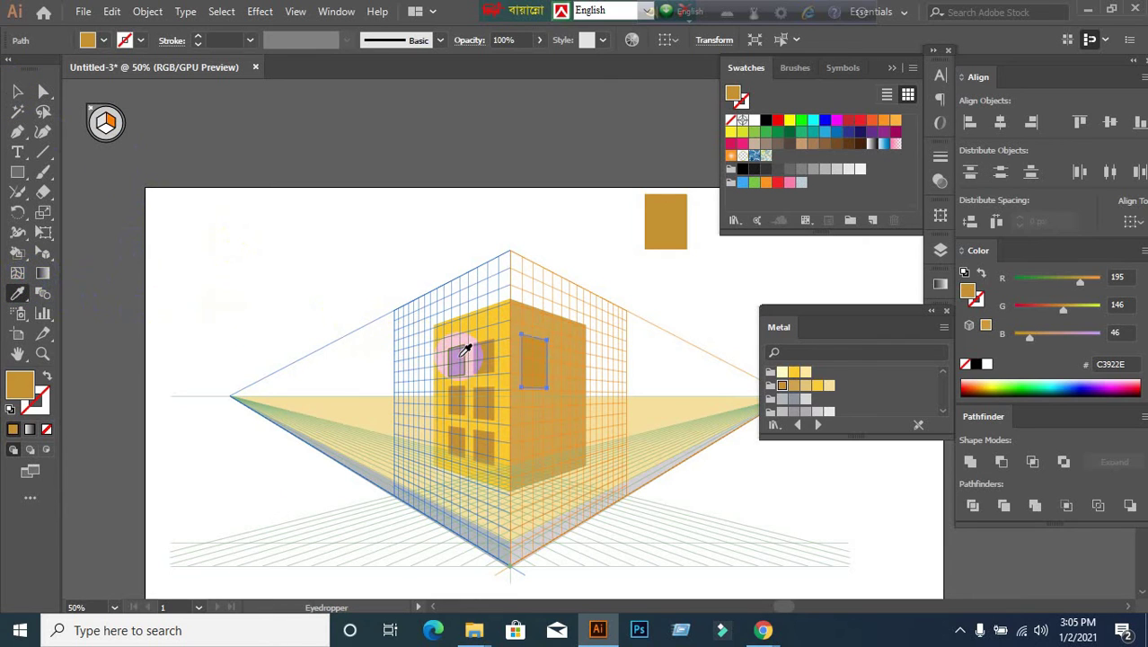
{"action": "left_click", "coordinate": [15, 91]}
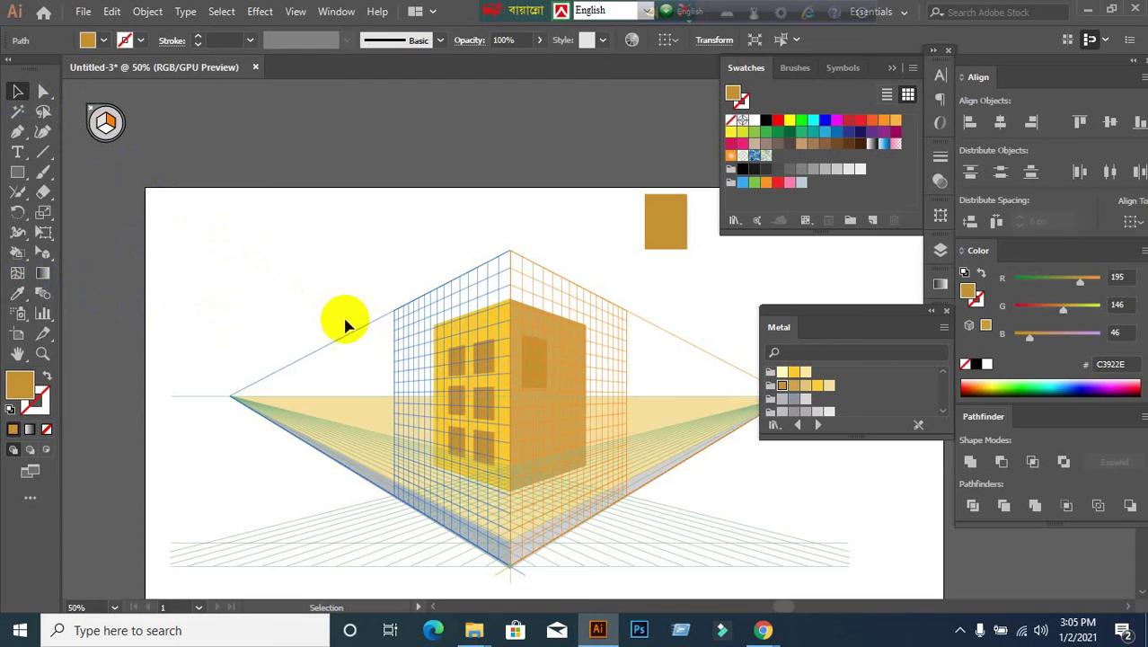
Try to adjust the right wall's window, and undo back to the flat rectangle alone.
{"action": "left_click", "coordinate": [584, 431]}
{"action": "scroll", "coordinate": [567, 406], "scroll_direction": "up", "scroll_amount": 2}
{"action": "left_click_drag", "start_coordinate": [513, 343], "coordinate": [580, 208]}
{"action": "key", "text": "ctrl+z"}
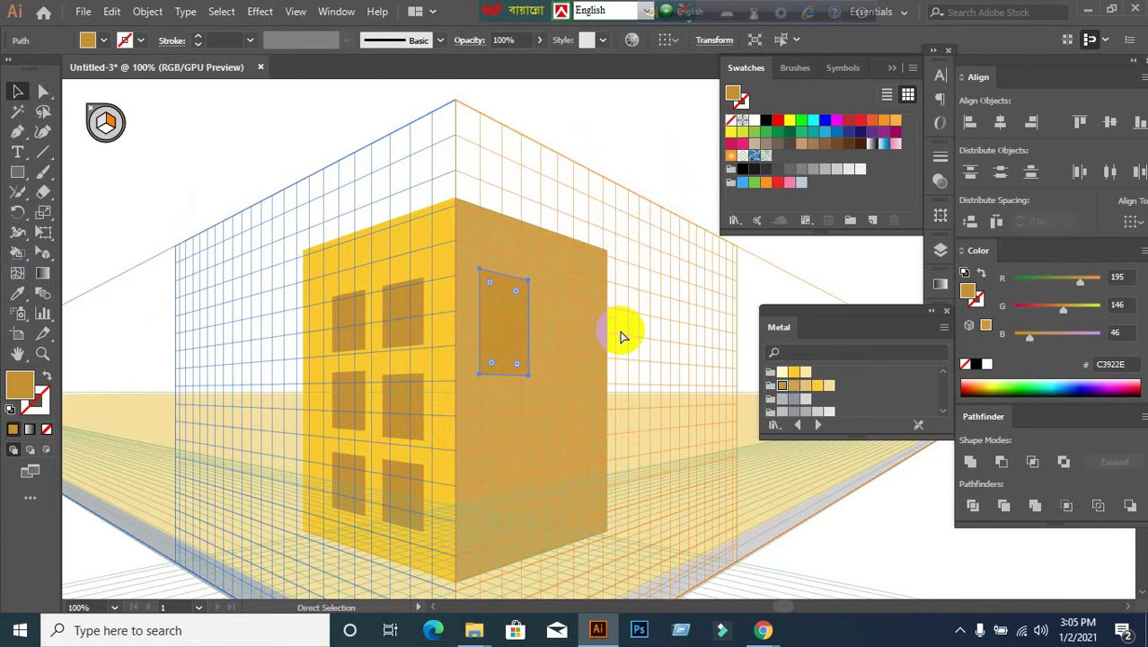
{"action": "key", "text": "ctrl+z"}
{"action": "scroll", "coordinate": [592, 361], "scroll_direction": "down", "scroll_amount": 2}
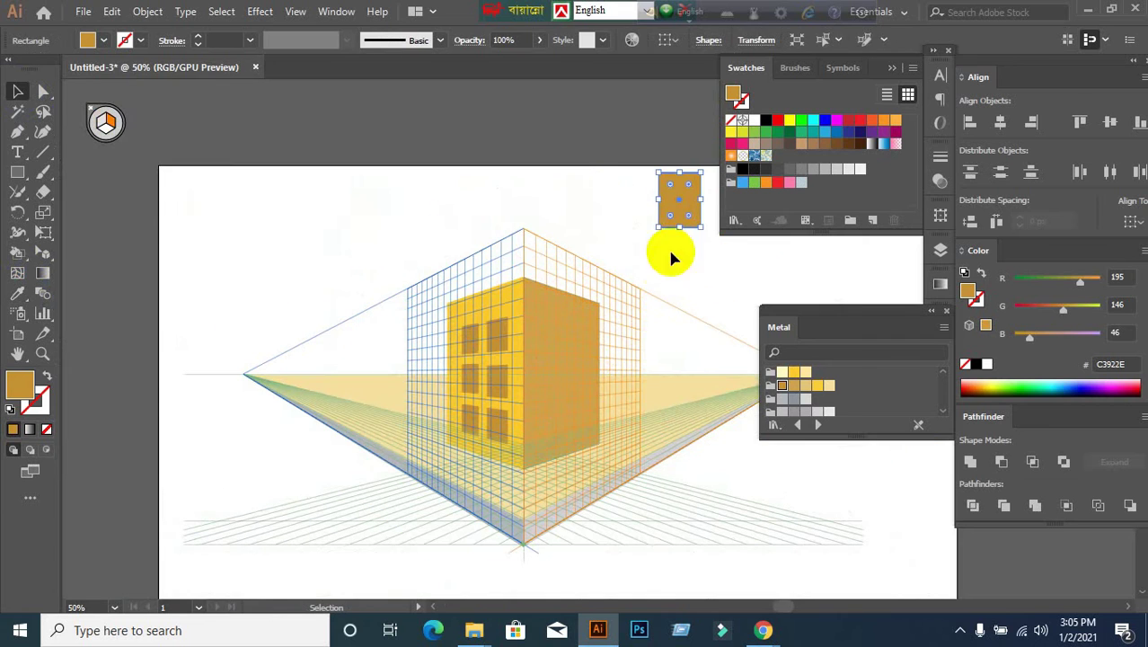
Apply the left wall's window colour to the flat rectangle with the Eyedropper and keep the rectangle selected.
{"action": "left_click", "coordinate": [19, 291]}
{"action": "left_click", "coordinate": [474, 339]}
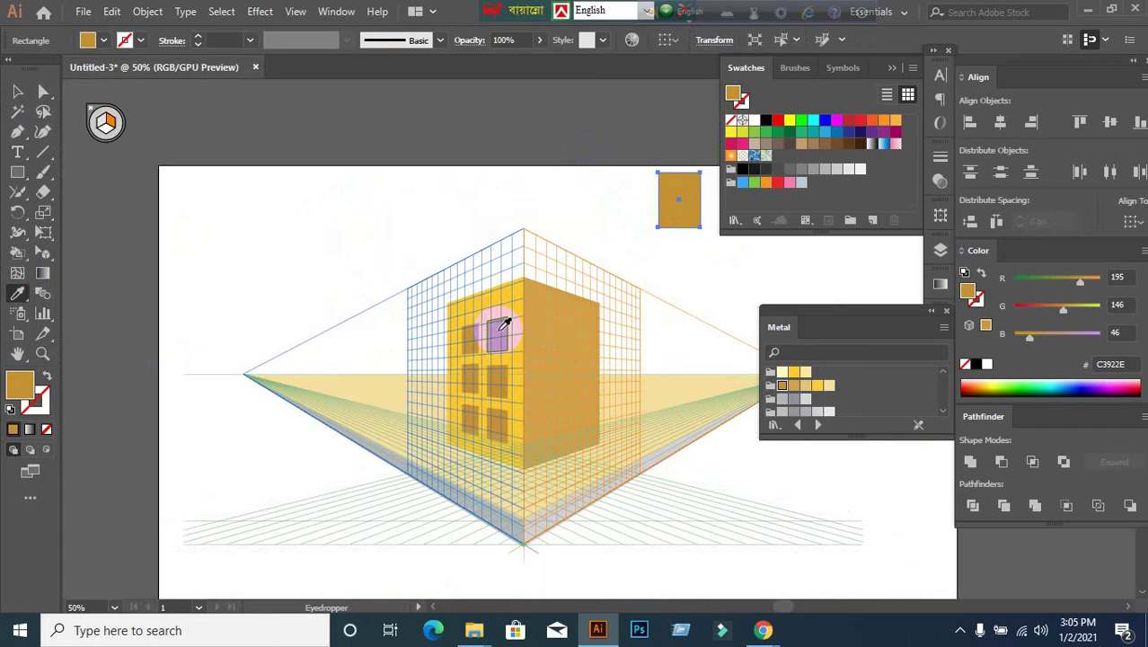
{"action": "left_click", "coordinate": [17, 91]}
{"action": "left_click", "coordinate": [676, 213]}
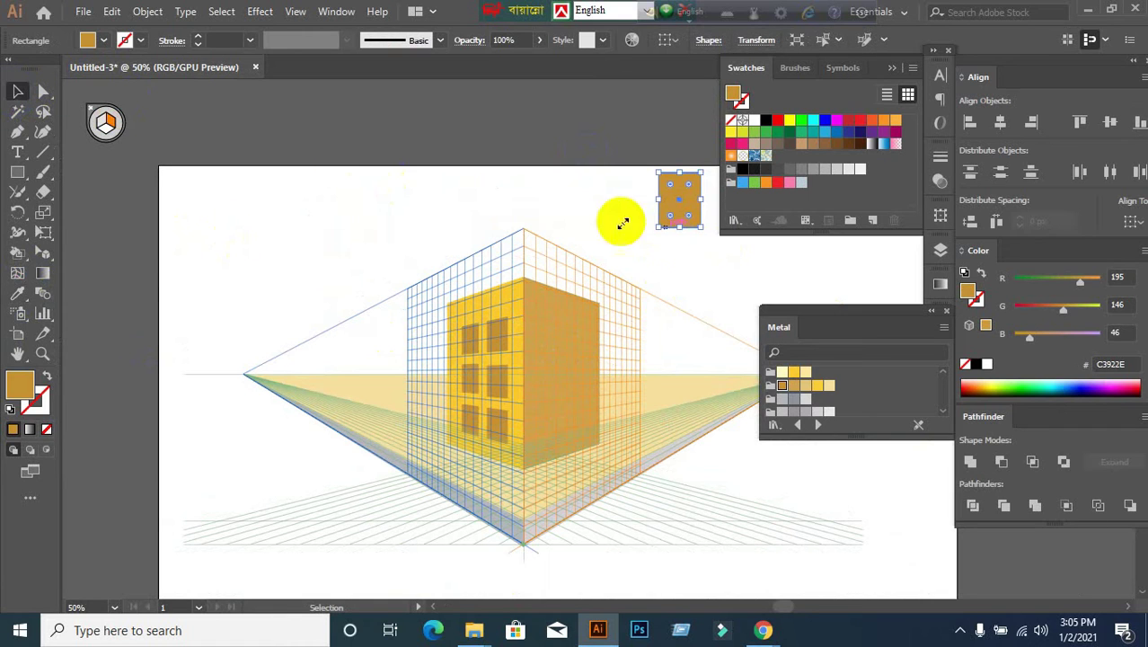
Try to place the flat rectangle in perspective on the right wall and across on the left grid plane with Perspective Selection.
{"action": "left_click_drag", "start_coordinate": [46, 253], "coordinate": [144, 274]}
{"action": "left_click", "coordinate": [679, 197]}
{"action": "left_click", "coordinate": [102, 123]}
{"action": "left_click", "coordinate": [108, 124]}
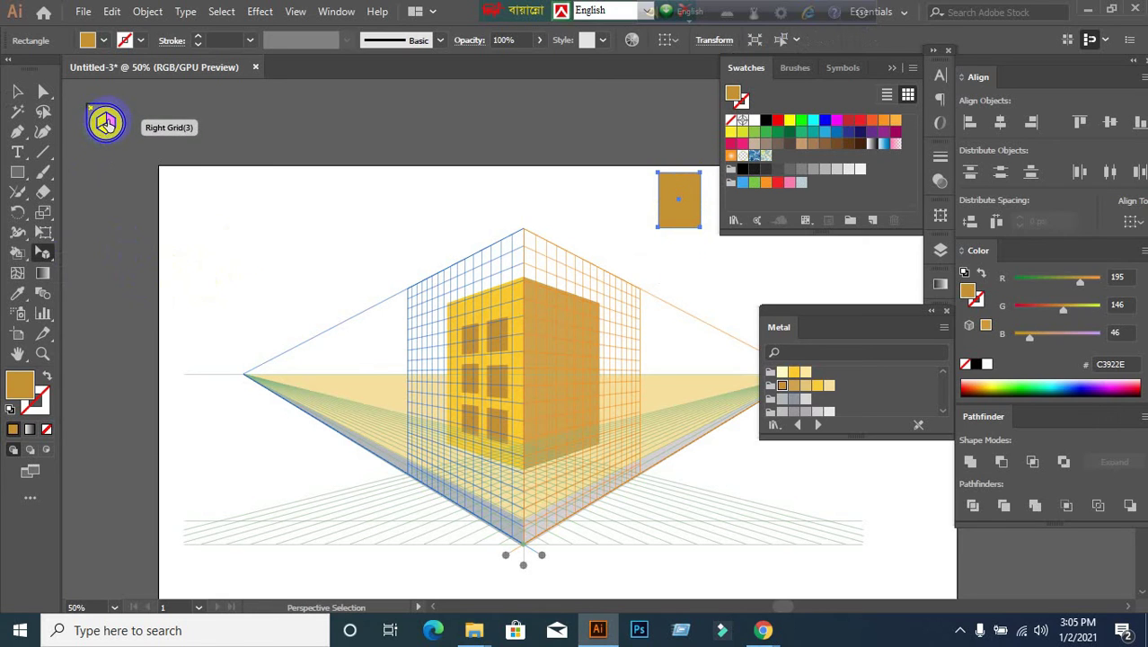
{"action": "left_click", "coordinate": [111, 123]}
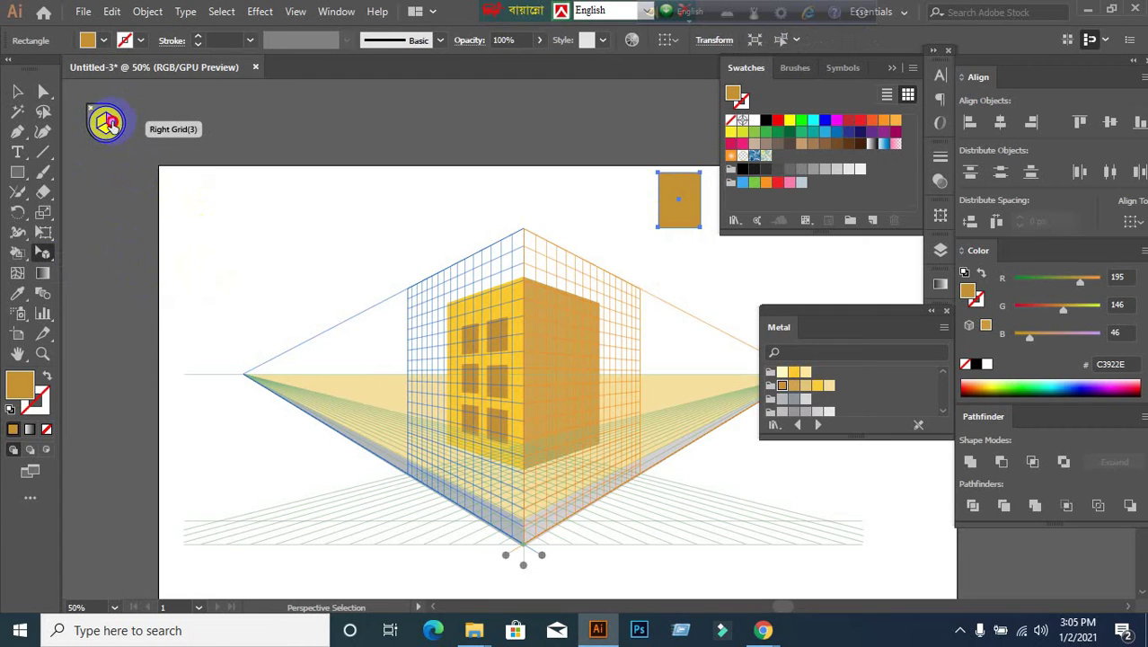
{"action": "left_click_drag", "start_coordinate": [680, 221], "coordinate": [552, 352]}
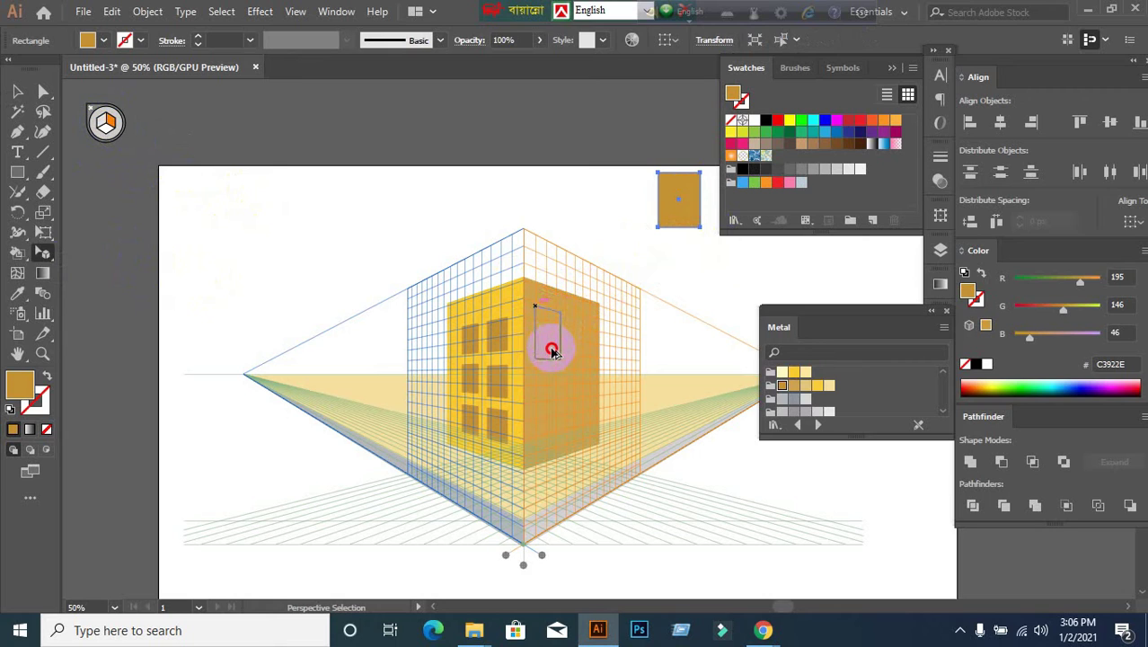
{"action": "left_click_drag", "start_coordinate": [552, 354], "coordinate": [509, 349]}
{"action": "key", "text": "1"}
Try to bring the left wall's top window nearest the central edge across to the right wall, and undo it.
{"action": "left_click", "coordinate": [106, 124]}
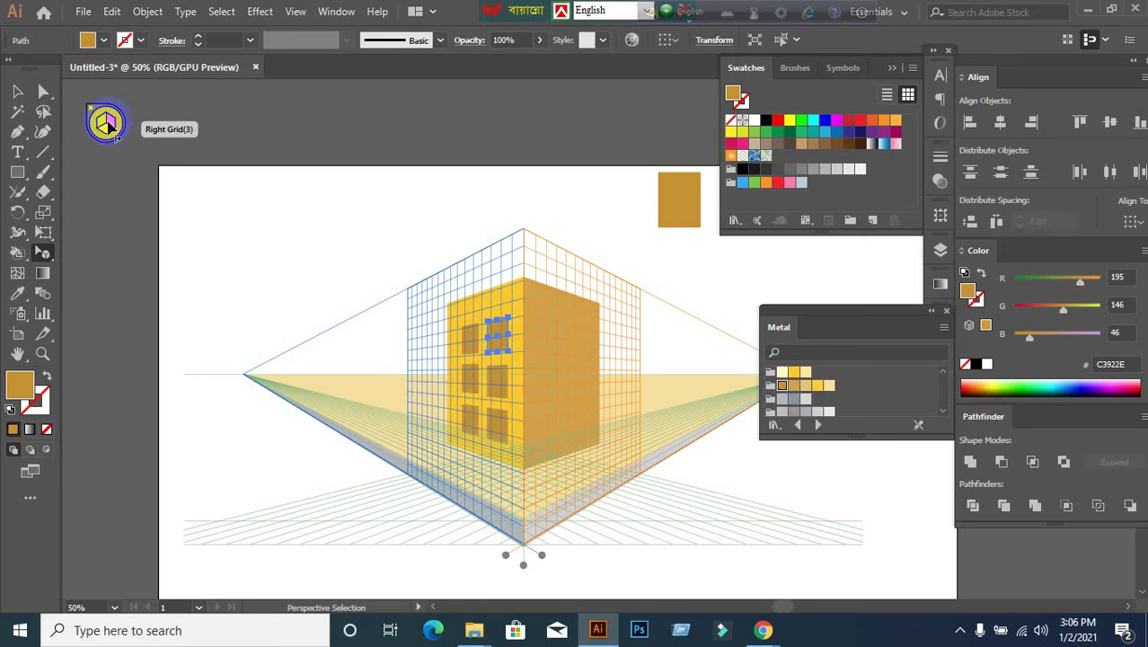
{"action": "scroll", "coordinate": [500, 334], "scroll_direction": "up", "scroll_amount": 2}
{"action": "left_click_drag", "start_coordinate": [507, 364], "coordinate": [608, 376]}
{"action": "key", "text": "ctrl+z"}
{"action": "key", "text": "ctrl+z"}
{"action": "scroll", "coordinate": [608, 375], "scroll_direction": "down", "scroll_amount": 2}
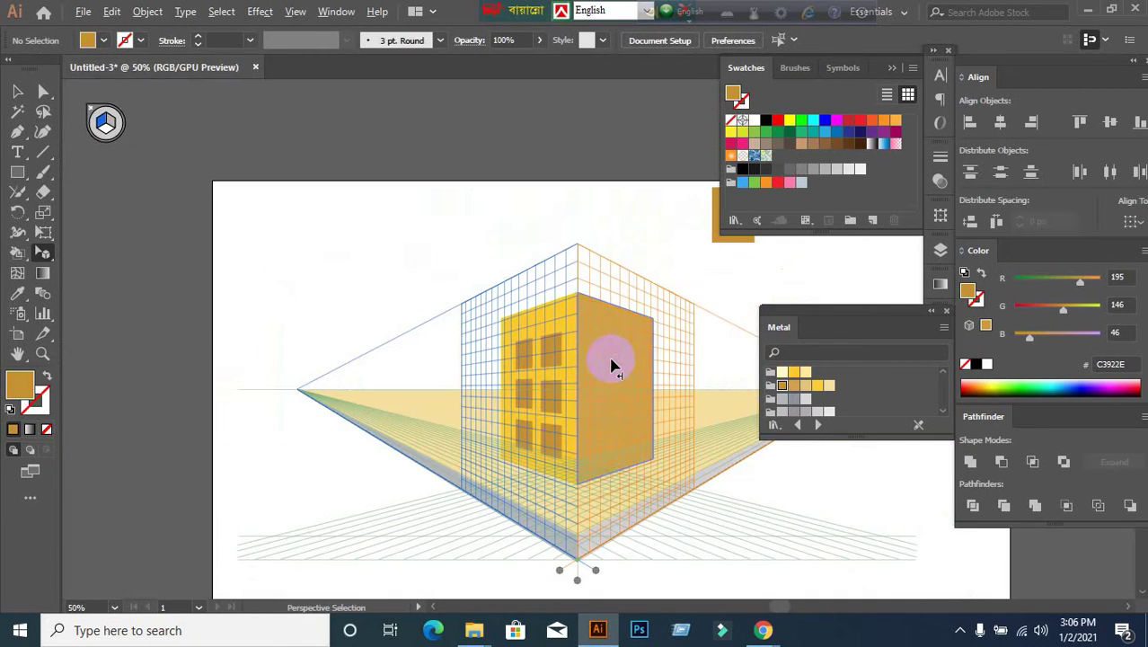
Try to place the flat rectangle in perspective at the top of the building's right wall, and undo it.
{"action": "scroll", "coordinate": [700, 259], "scroll_direction": "down", "scroll_amount": 1}
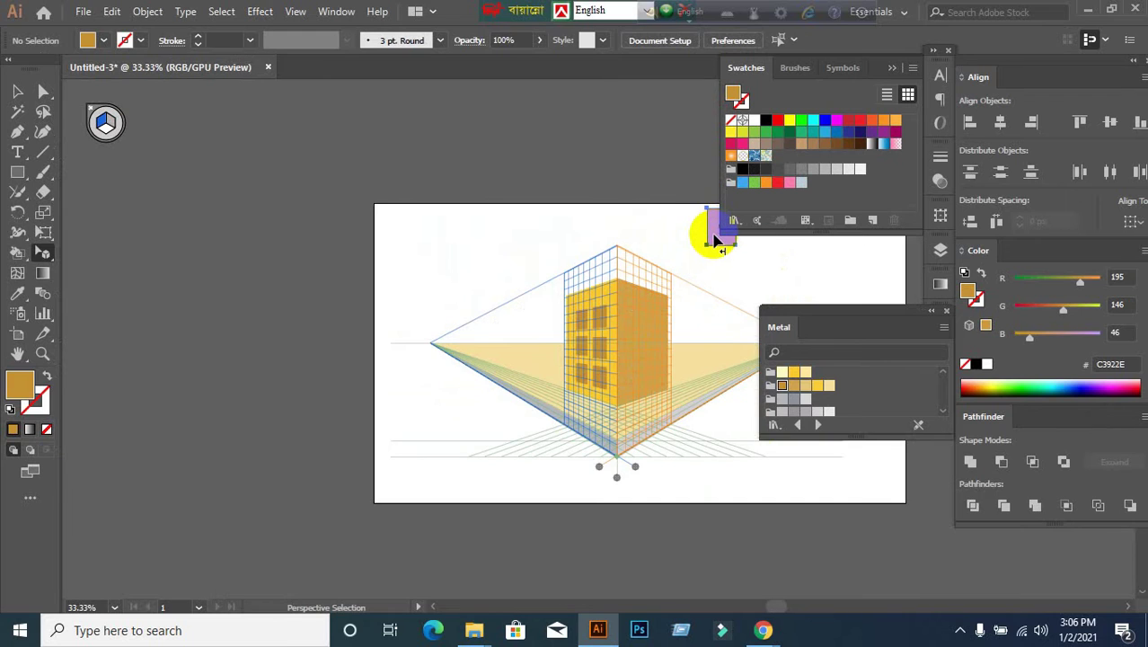
{"action": "left_click", "coordinate": [716, 243]}
{"action": "left_click_drag", "start_coordinate": [716, 241], "coordinate": [649, 325]}
{"action": "left_click", "coordinate": [110, 125]}
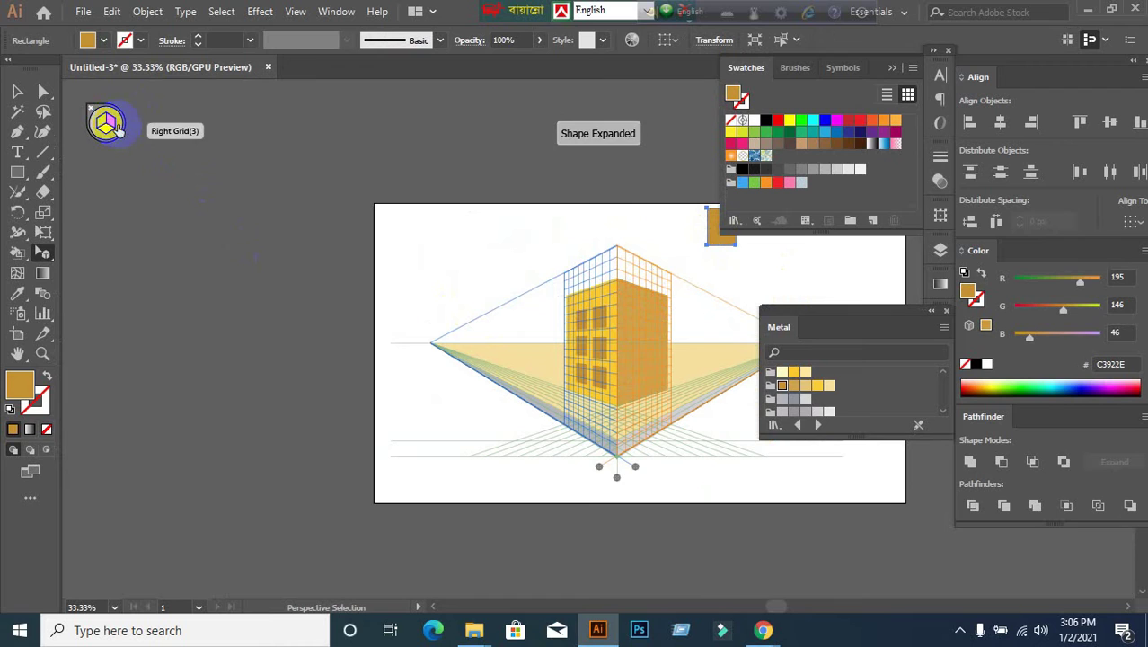
{"action": "left_click_drag", "start_coordinate": [603, 325], "coordinate": [640, 328]}
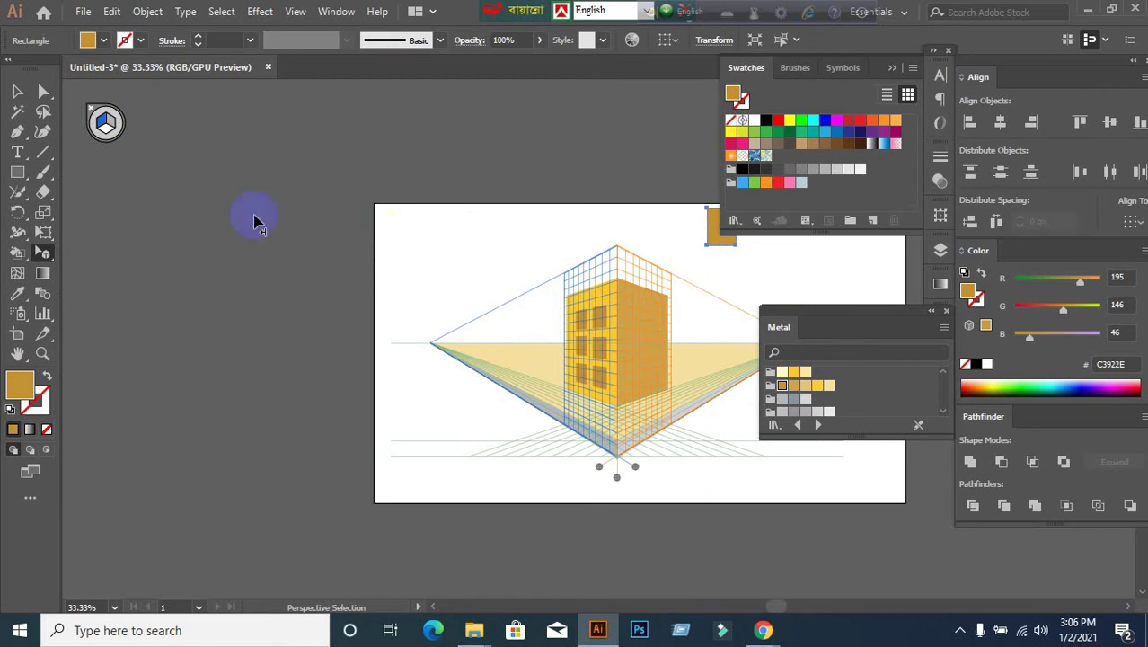
{"action": "left_click", "coordinate": [386, 270]}
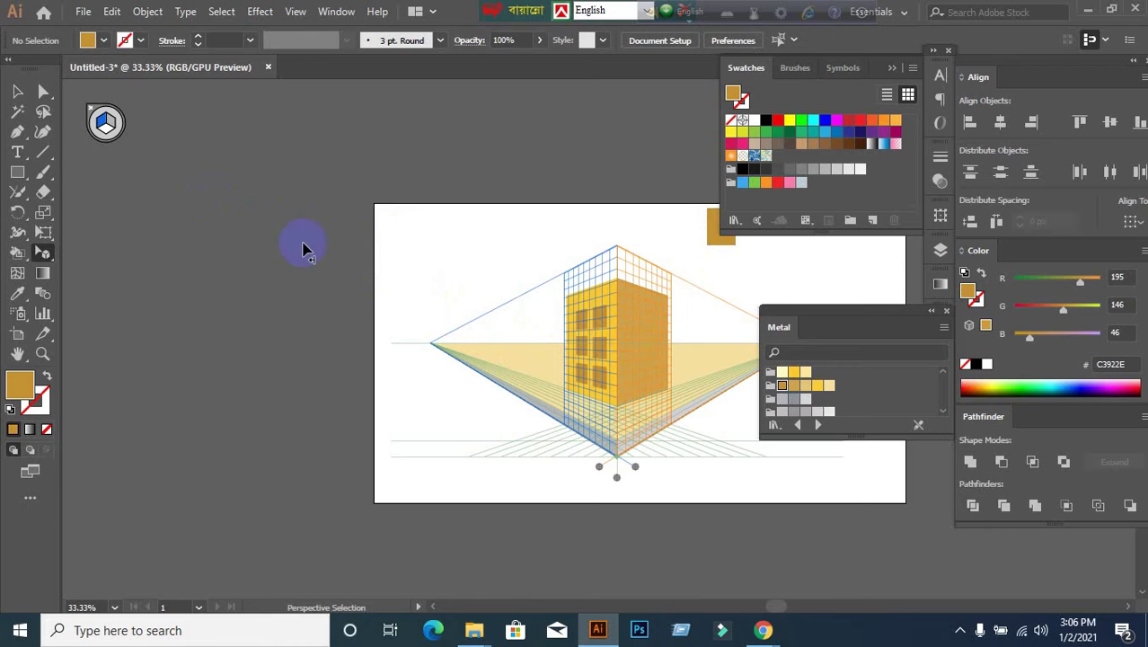
Place a copy of the flat rectangle on the right wall near the central edge, using the right grid plane, and shorten it from its lower edge.
{"action": "left_click", "coordinate": [109, 124]}
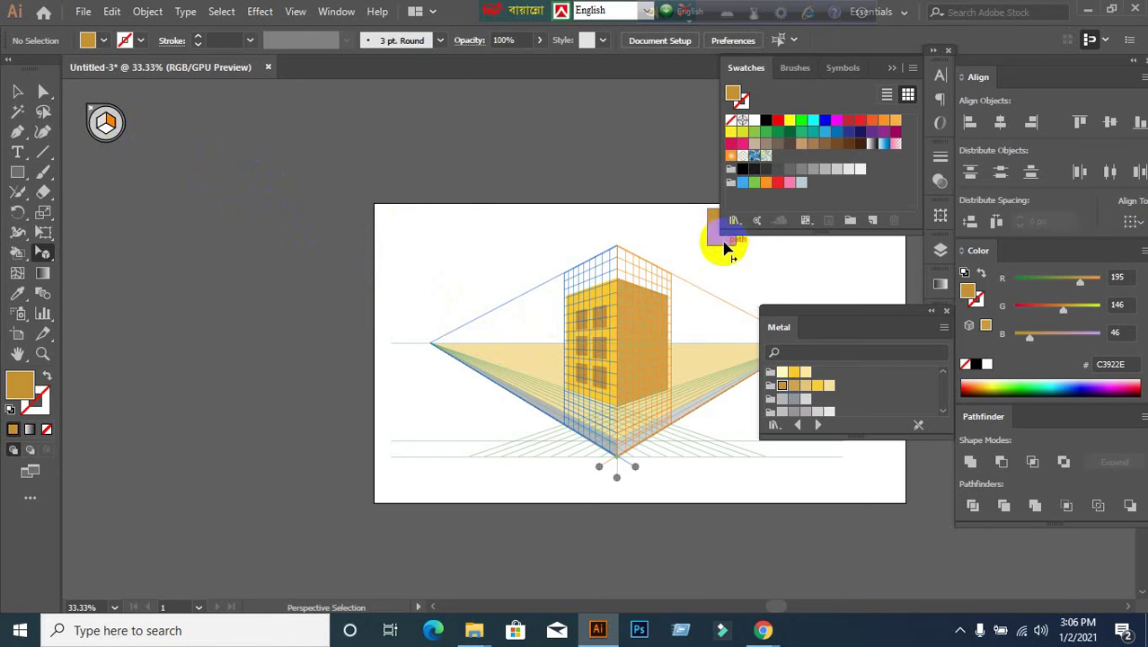
{"action": "left_click_drag", "start_coordinate": [726, 250], "coordinate": [679, 370]}
{"action": "key", "text": "ctrl+1"}
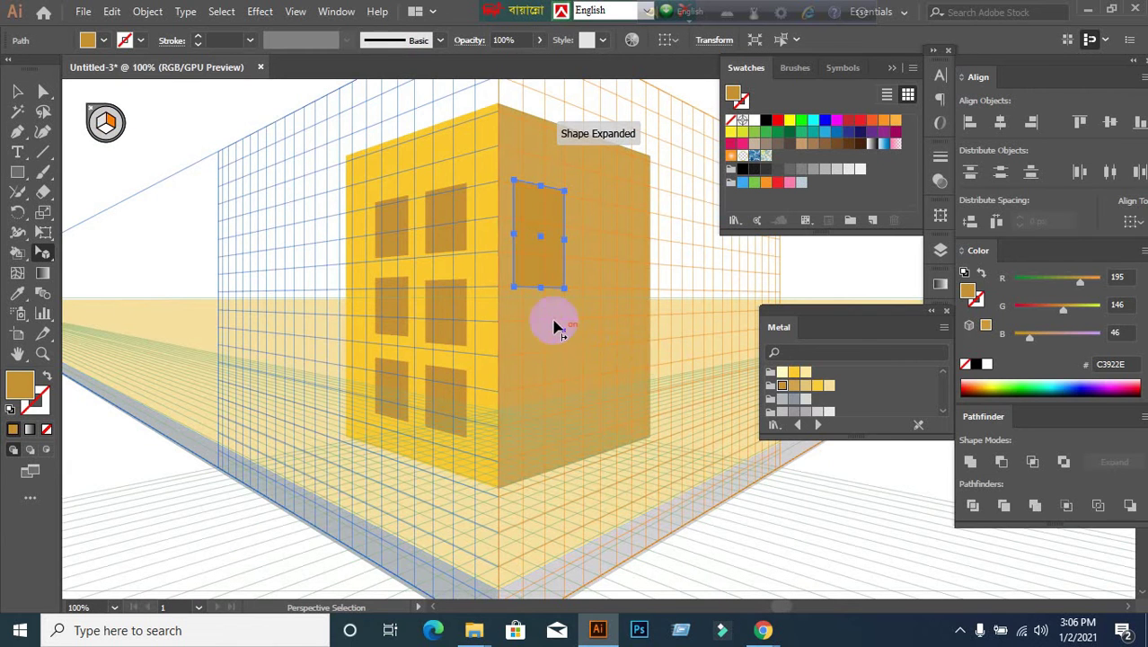
{"action": "left_click_drag", "start_coordinate": [43, 260], "coordinate": [102, 268]}
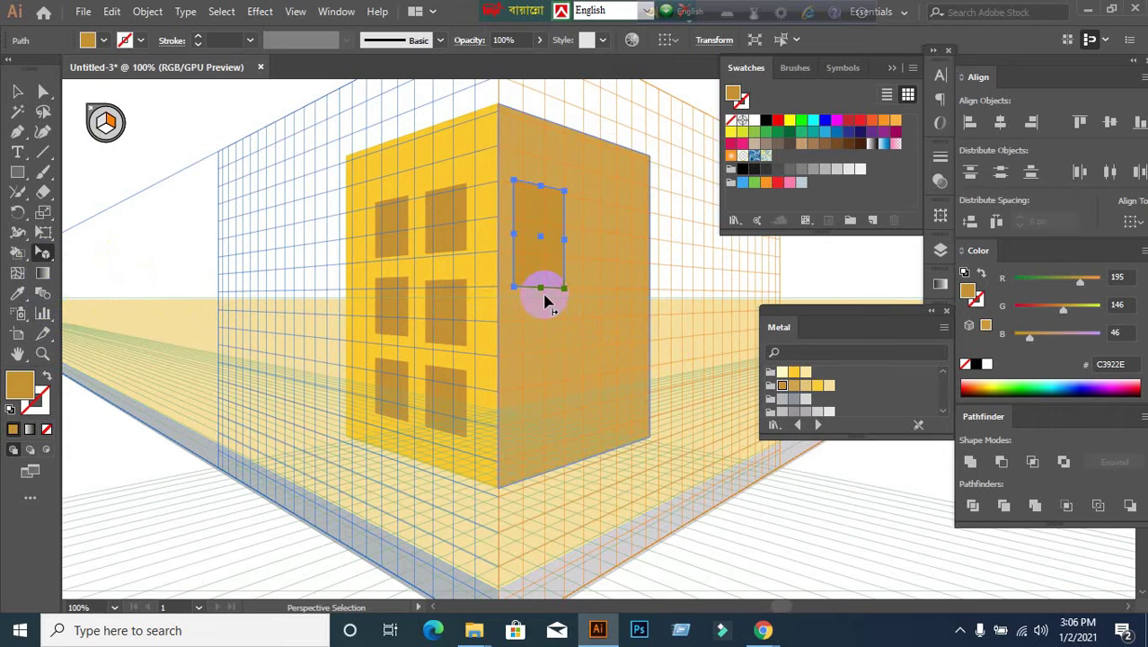
{"action": "left_click_drag", "start_coordinate": [540, 291], "coordinate": [545, 253]}
Try drawing a tall rectangle on the left grid plane starting at the right wall's far edge, and delete it.
{"action": "scroll", "coordinate": [542, 289], "scroll_direction": "down", "scroll_amount": 1}
{"action": "scroll", "coordinate": [592, 325], "scroll_direction": "down", "scroll_amount": 1}
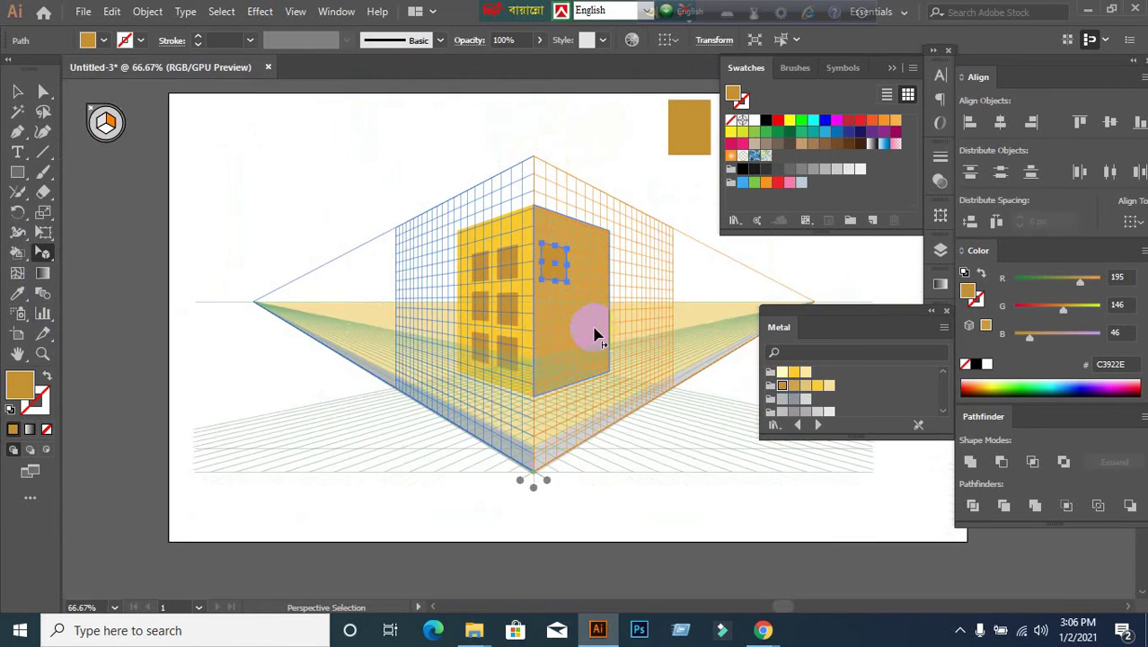
{"action": "left_click_drag", "start_coordinate": [594, 326], "coordinate": [426, 321]}
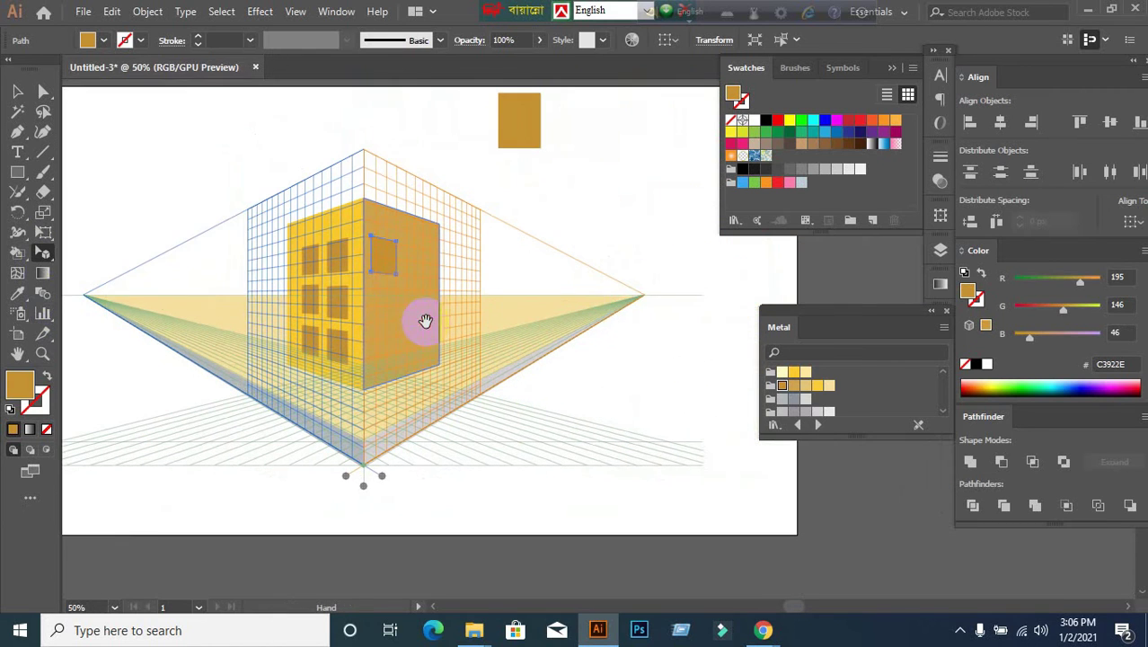
{"action": "left_click", "coordinate": [101, 126]}
{"action": "left_click", "coordinate": [17, 172]}
{"action": "left_click", "coordinate": [104, 139]}
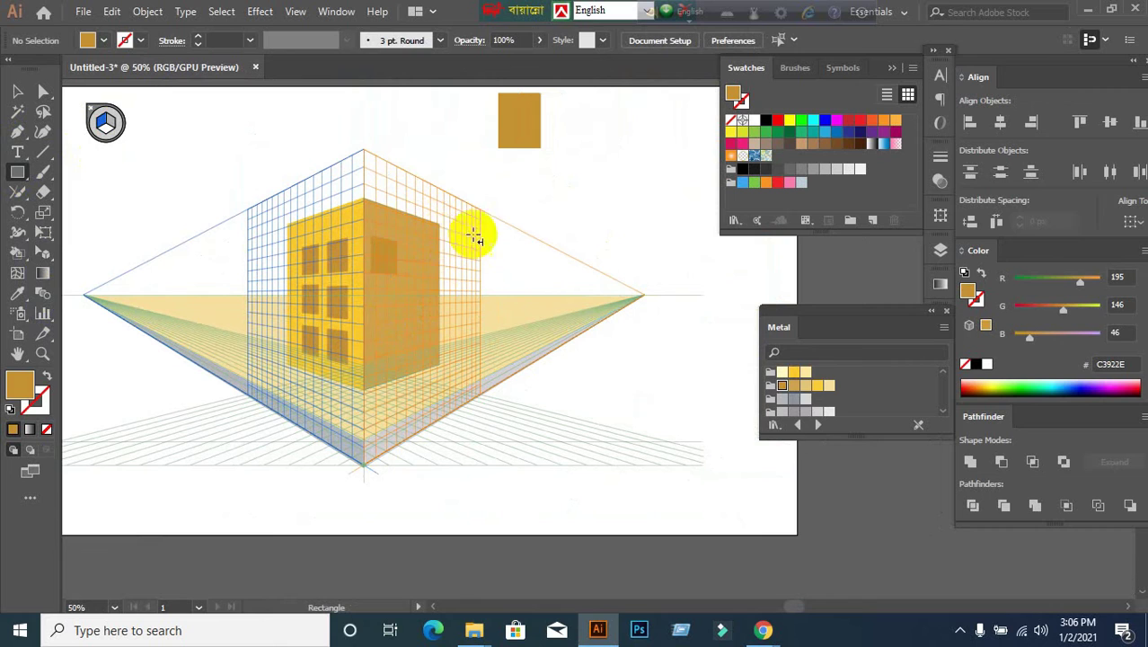
{"action": "left_click_drag", "start_coordinate": [441, 213], "coordinate": [472, 368]}
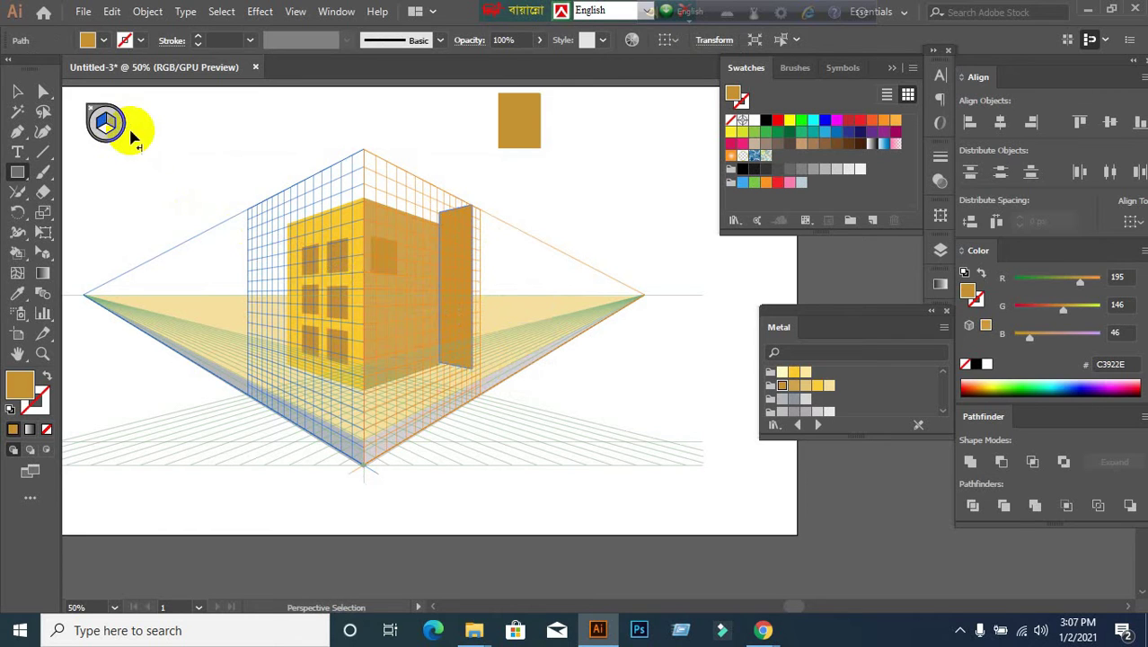
{"action": "key", "text": "Delete"}
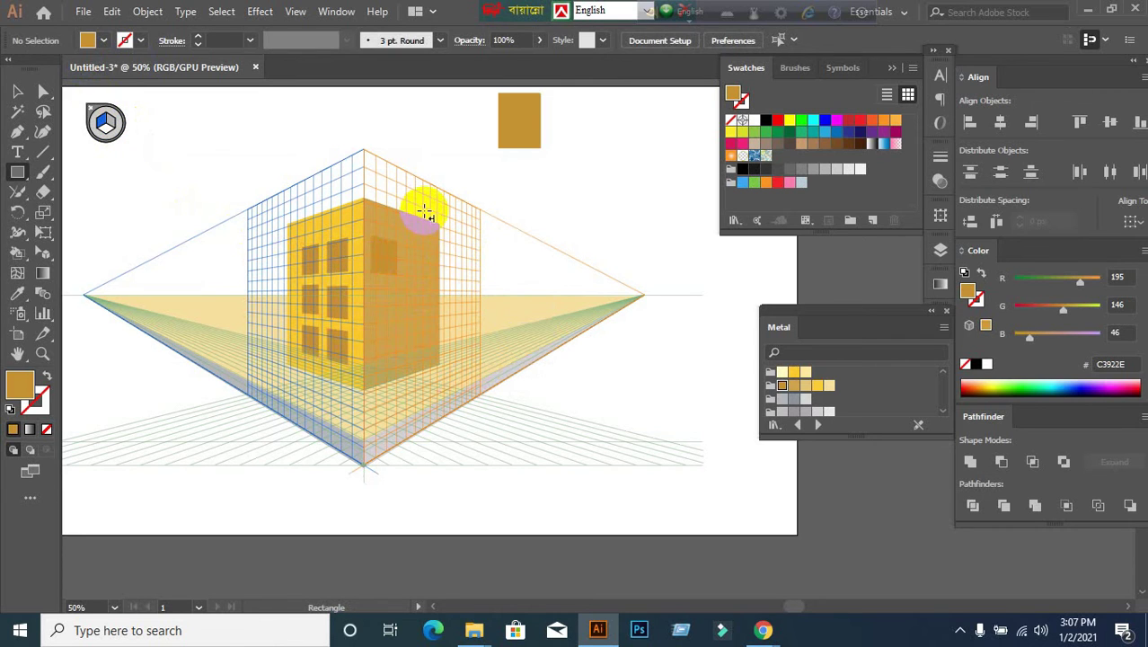
Draw a tall wall on the left grid plane overlapping the right wall's far edge, and send it behind the building.
{"action": "left_click_drag", "start_coordinate": [424, 211], "coordinate": [472, 381]}
{"action": "left_click", "coordinate": [17, 91]}
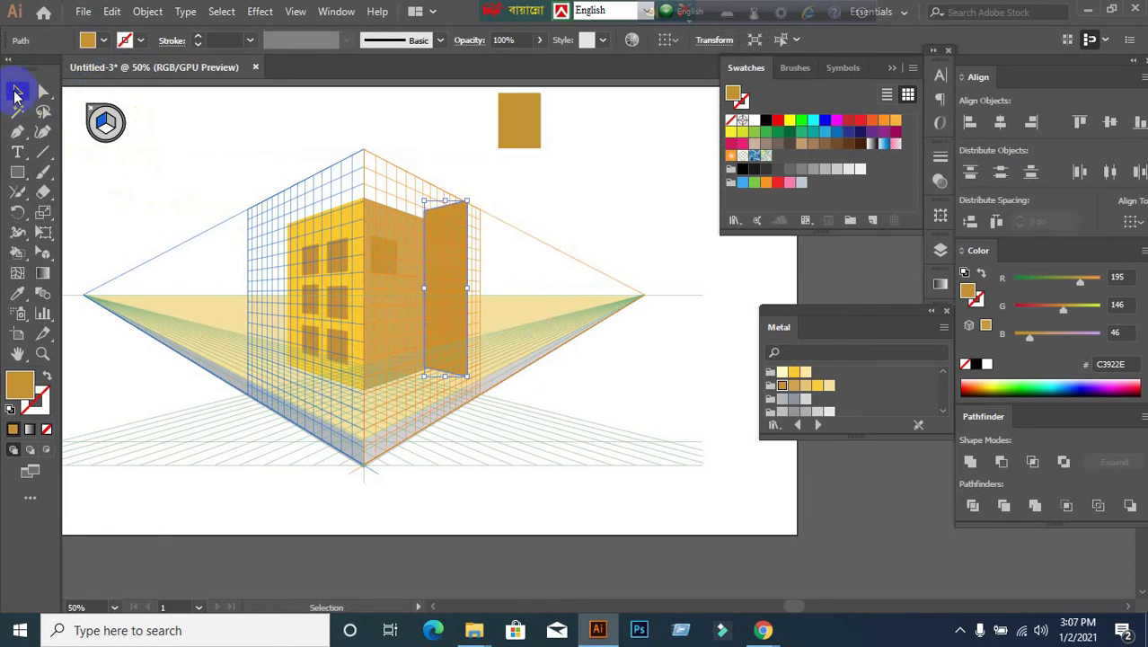
{"action": "key", "text": "a"}
{"action": "key", "text": "ctrl"}
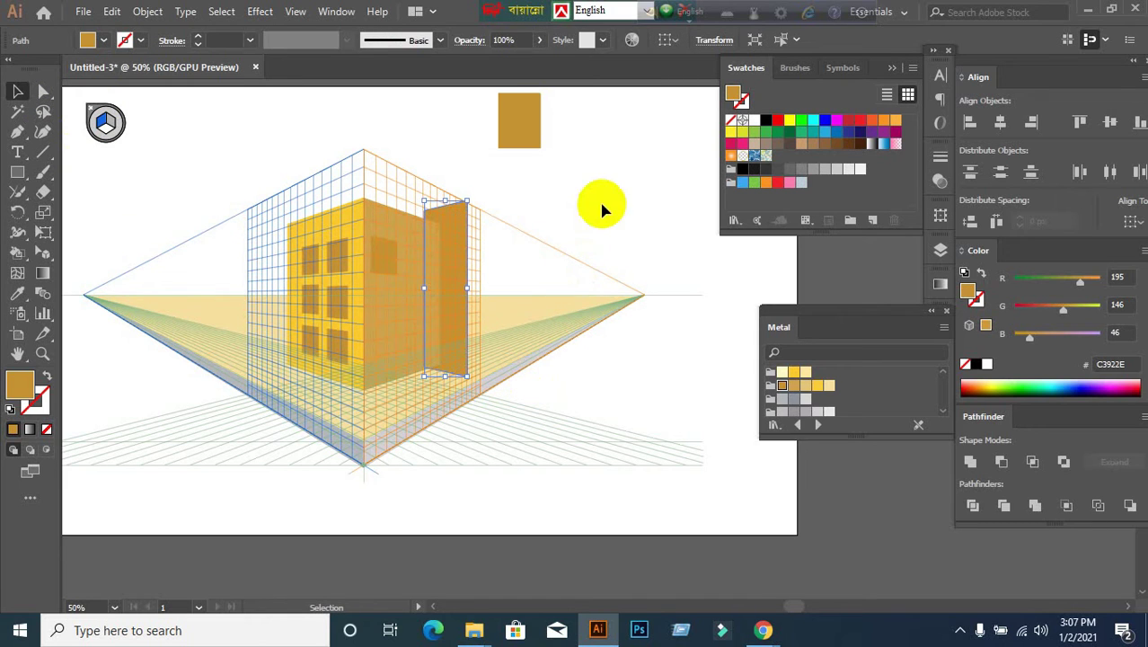
{"action": "left_click", "coordinate": [520, 282]}
{"action": "left_click", "coordinate": [460, 302]}
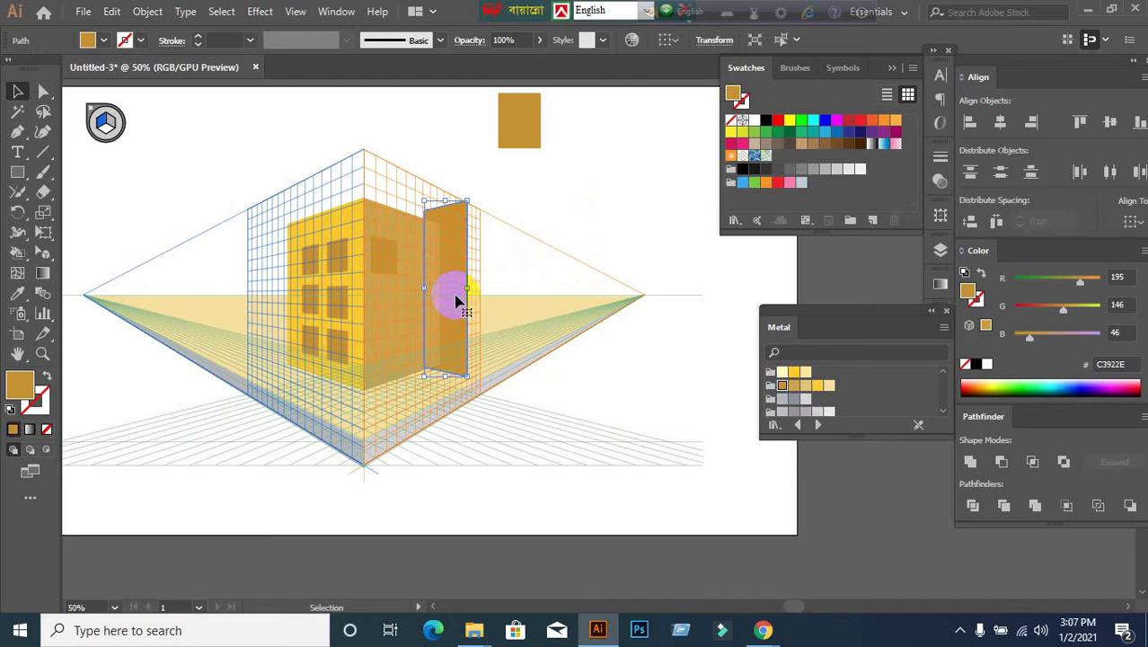
{"action": "left_click", "coordinate": [373, 382]}
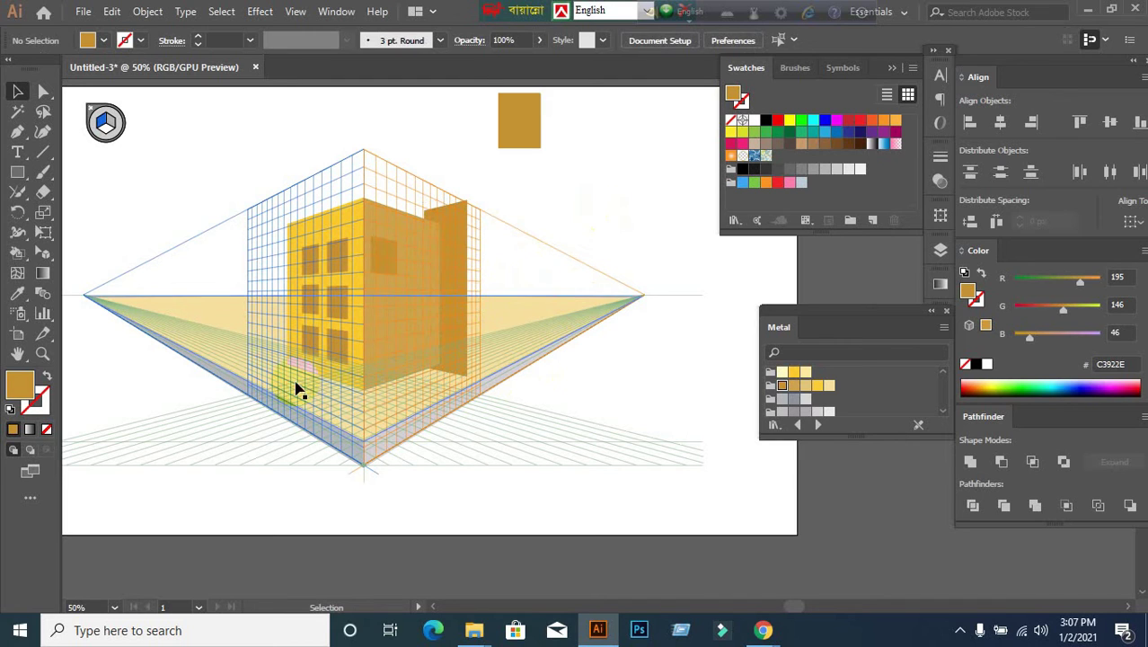
Draw the second block's right wall on the right grid plane, starting from the new tall wall's outer top corner.
{"action": "left_click_drag", "start_coordinate": [43, 252], "coordinate": [144, 255]}
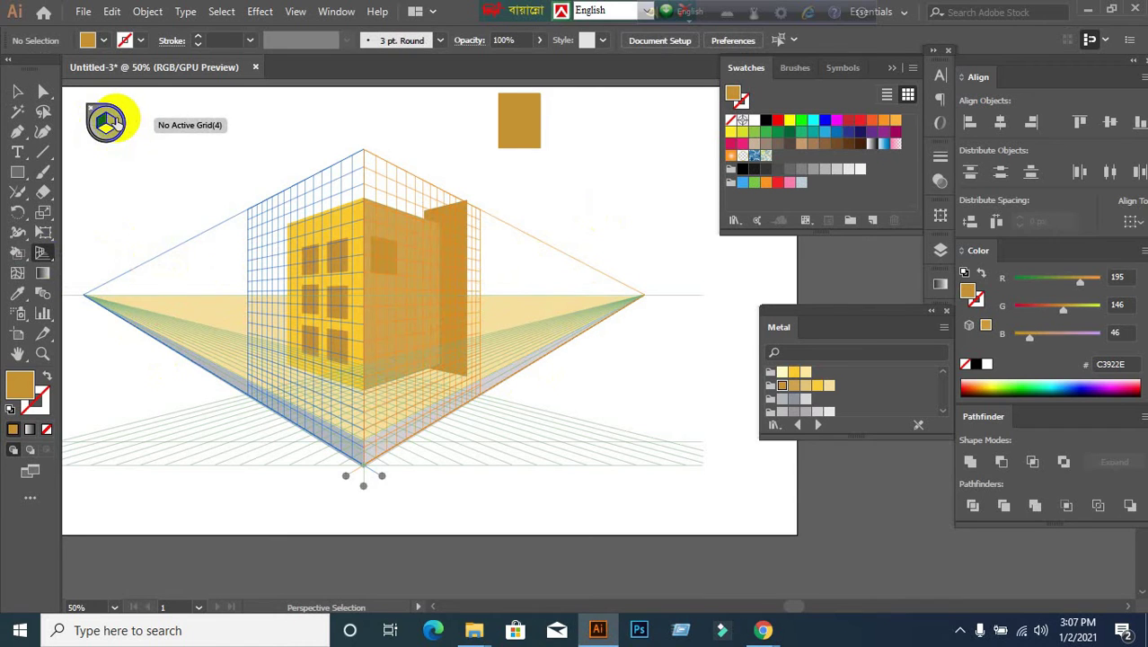
{"action": "key", "text": "shift+p"}
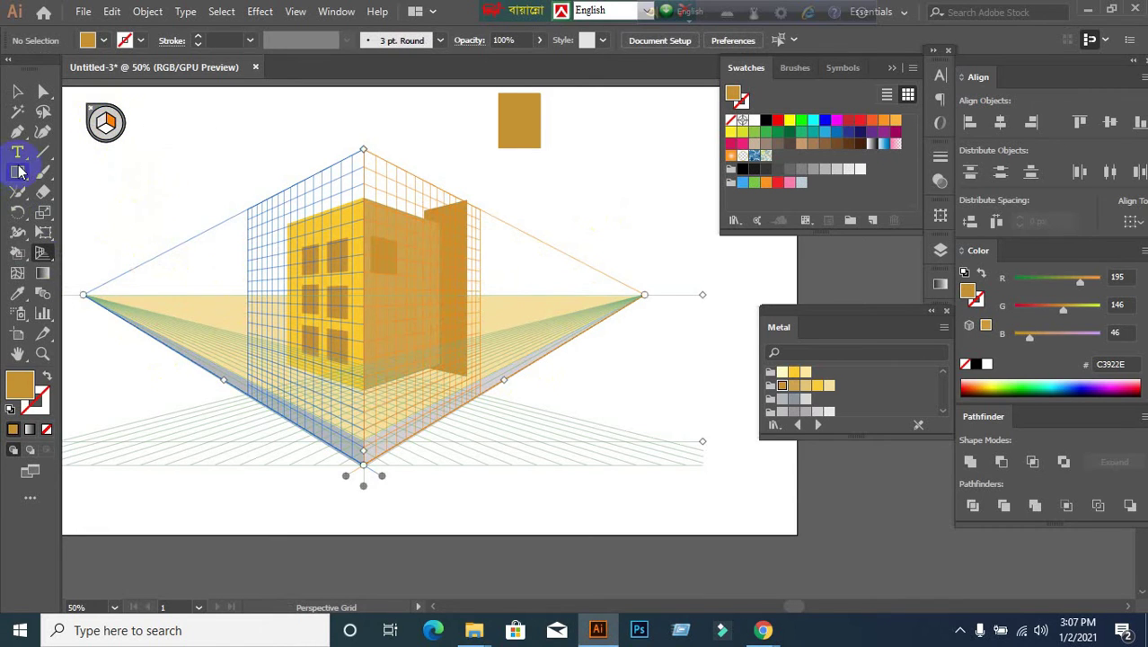
{"action": "left_click", "coordinate": [18, 172]}
{"action": "left_click_drag", "start_coordinate": [469, 205], "coordinate": [525, 350]}
Extend the second block's right wall down with Perspective Selection to meet the adjoining wall's bottom corner.
{"action": "scroll", "coordinate": [512, 367], "scroll_direction": "down", "scroll_amount": 1}
{"action": "scroll", "coordinate": [487, 379], "scroll_direction": "up", "scroll_amount": 5}
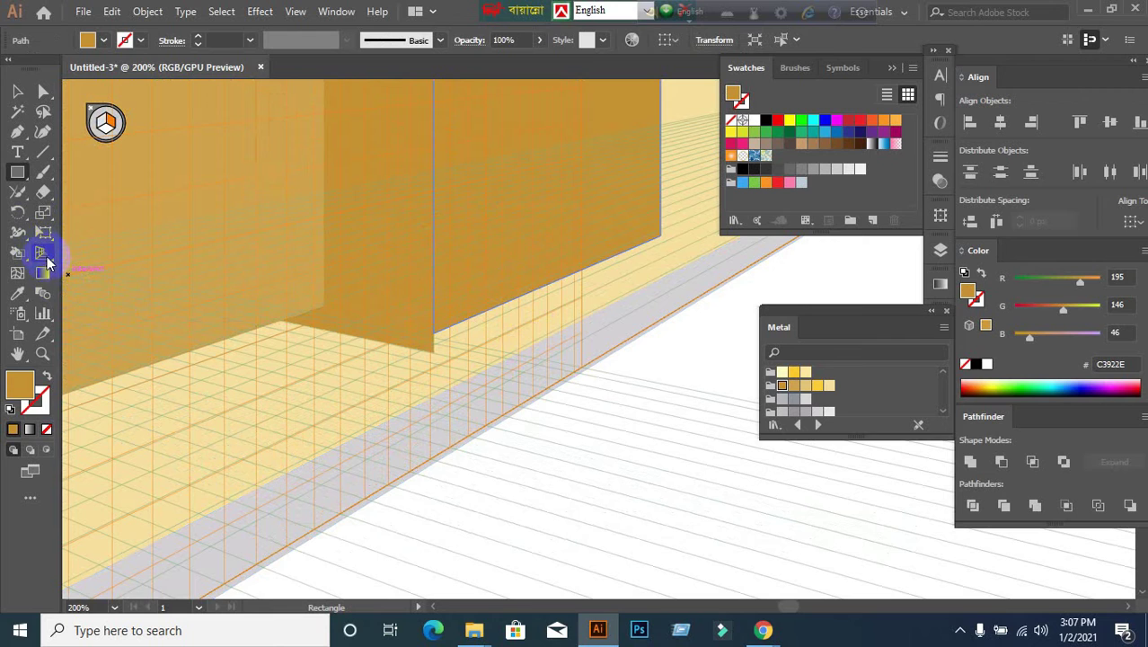
{"action": "left_click_drag", "start_coordinate": [49, 263], "coordinate": [122, 272]}
{"action": "left_click", "coordinate": [528, 308]}
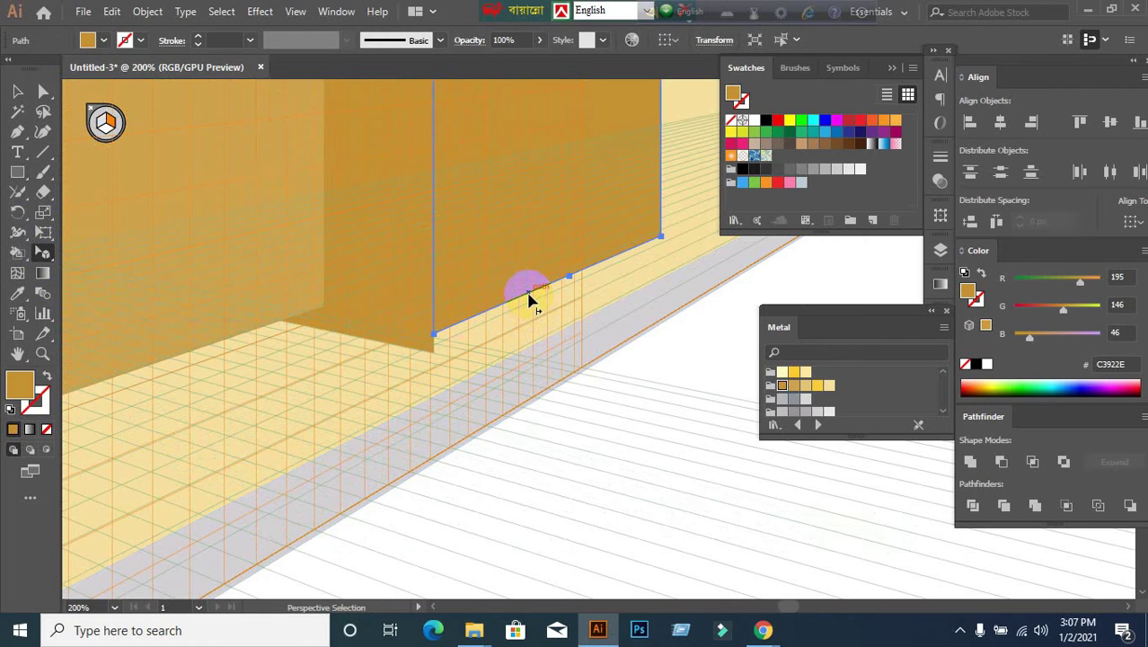
{"action": "left_click_drag", "start_coordinate": [529, 299], "coordinate": [433, 357]}
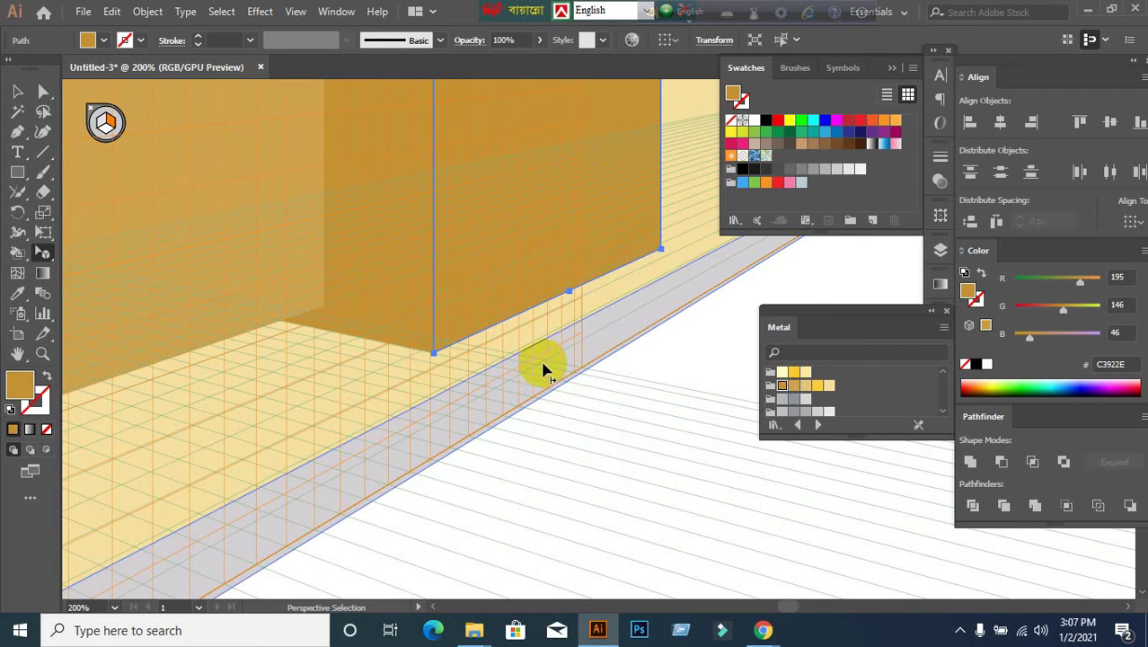
Recolour the second block's right wall, trying Metal swatches F4E09C and E2C675 and settling on the orange swatch FBB03B.
{"action": "scroll", "coordinate": [543, 368], "scroll_direction": "down", "scroll_amount": 1}
{"action": "scroll", "coordinate": [543, 369], "scroll_direction": "down", "scroll_amount": 2}
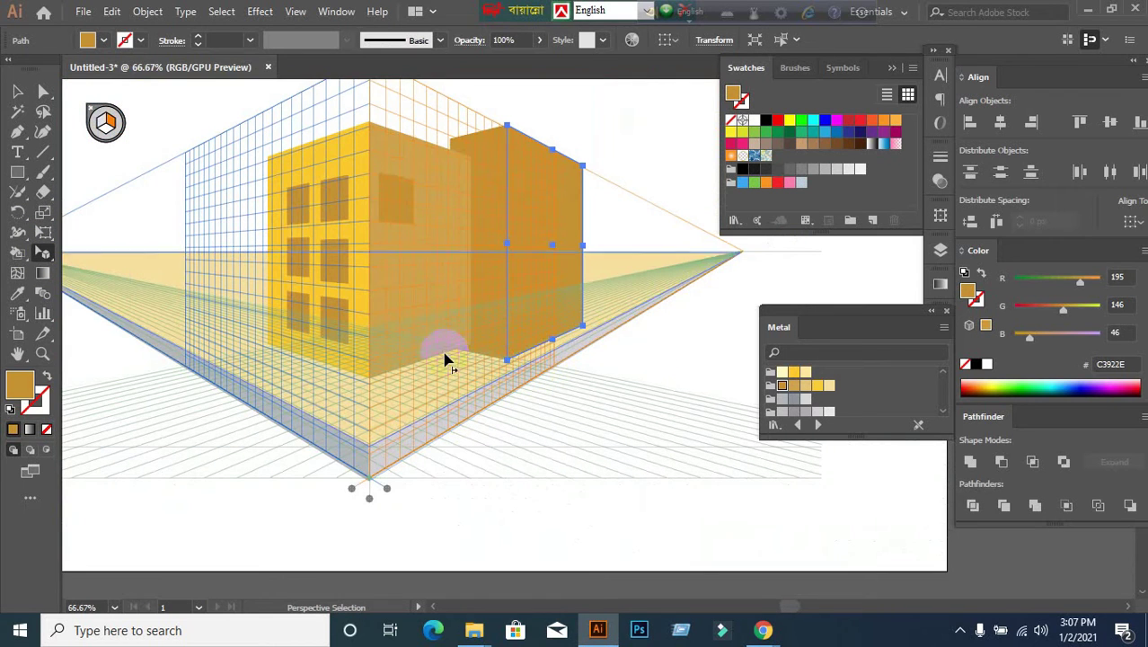
{"action": "left_click", "coordinate": [17, 92]}
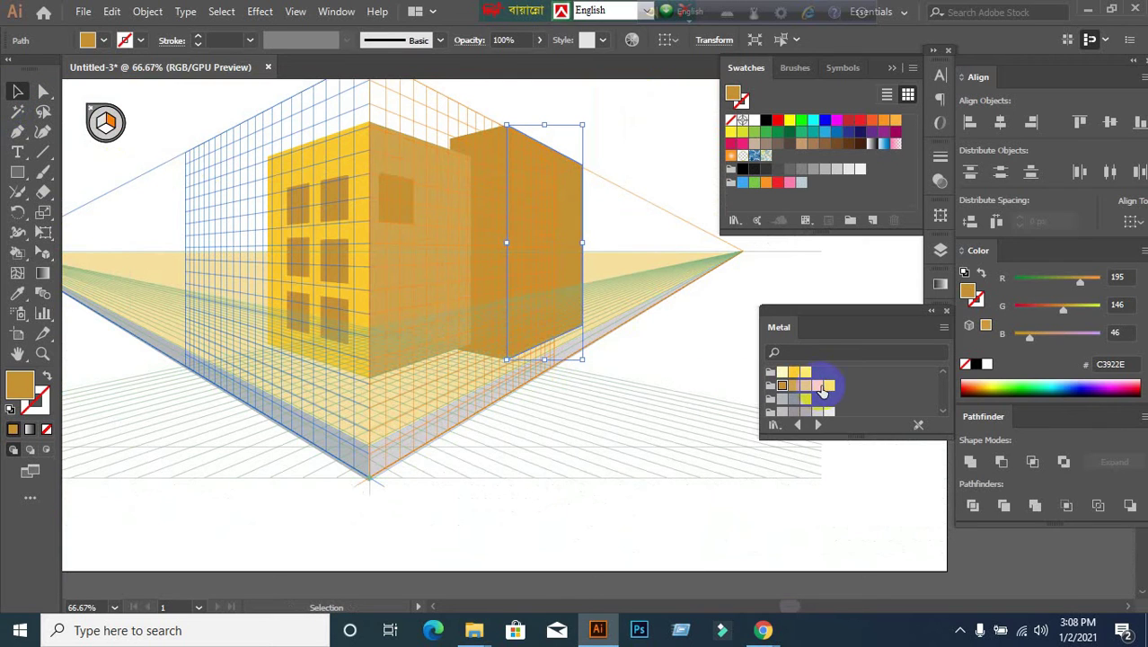
{"action": "left_click", "coordinate": [831, 388]}
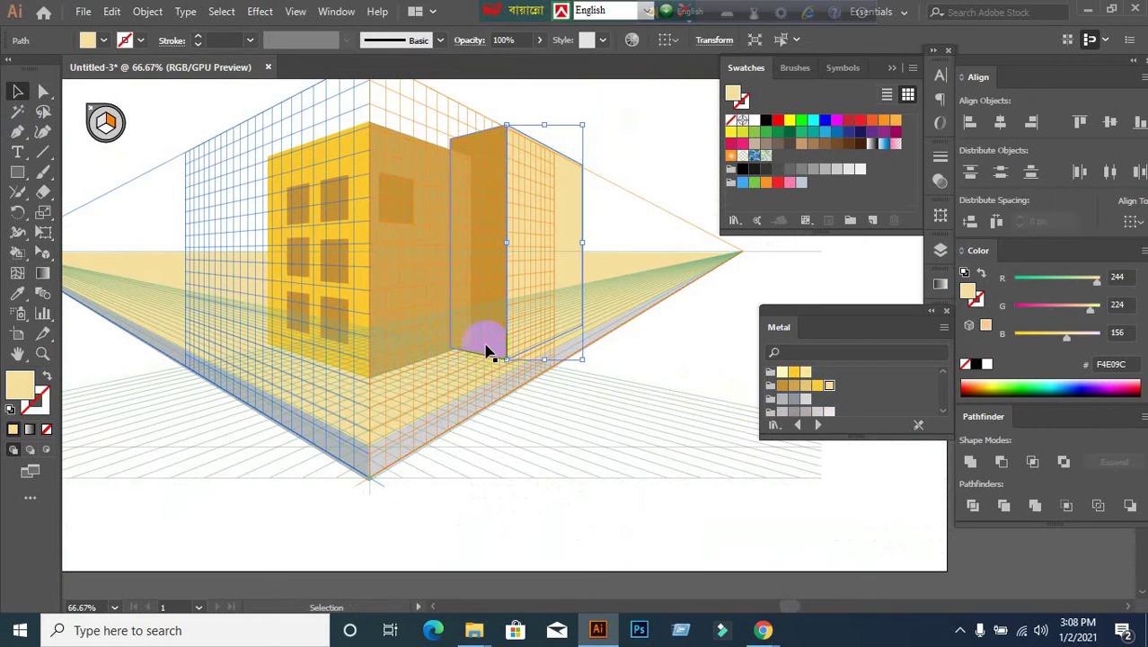
{"action": "left_click", "coordinate": [631, 457]}
{"action": "left_click", "coordinate": [557, 238]}
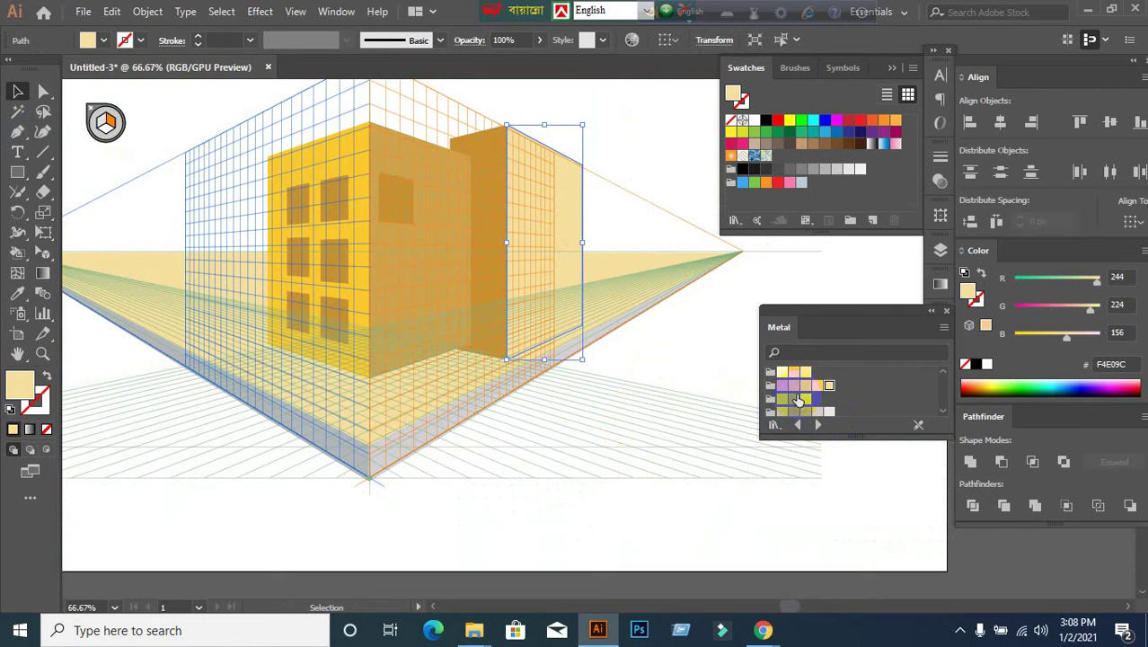
{"action": "left_click", "coordinate": [806, 386]}
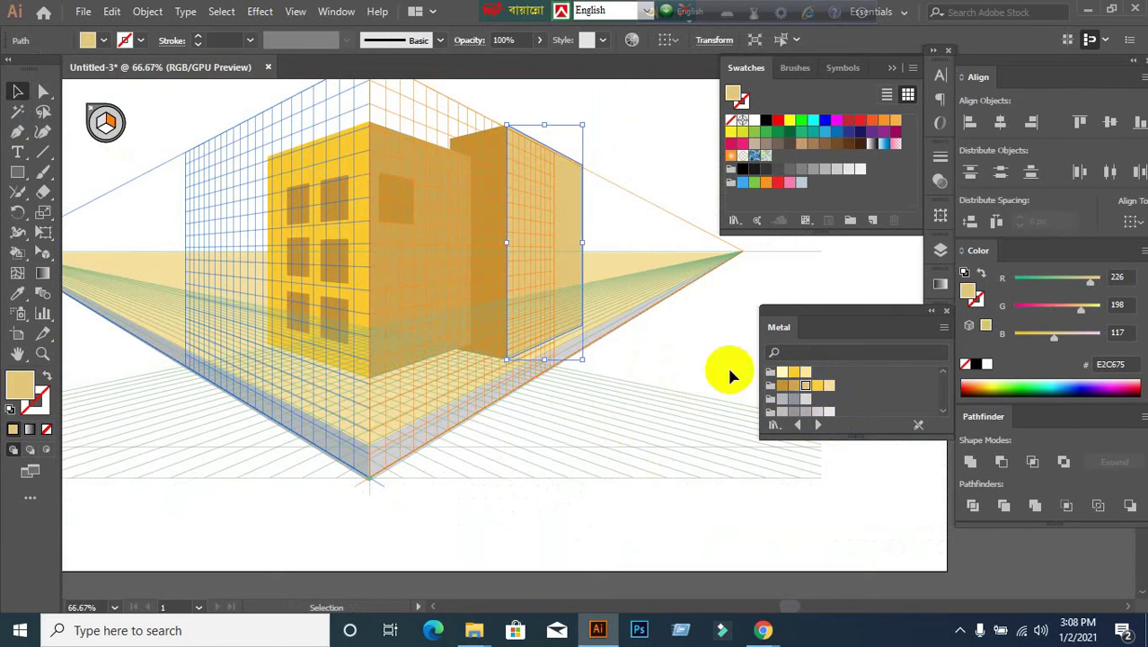
{"action": "left_click", "coordinate": [897, 123]}
{"action": "left_click", "coordinate": [635, 246]}
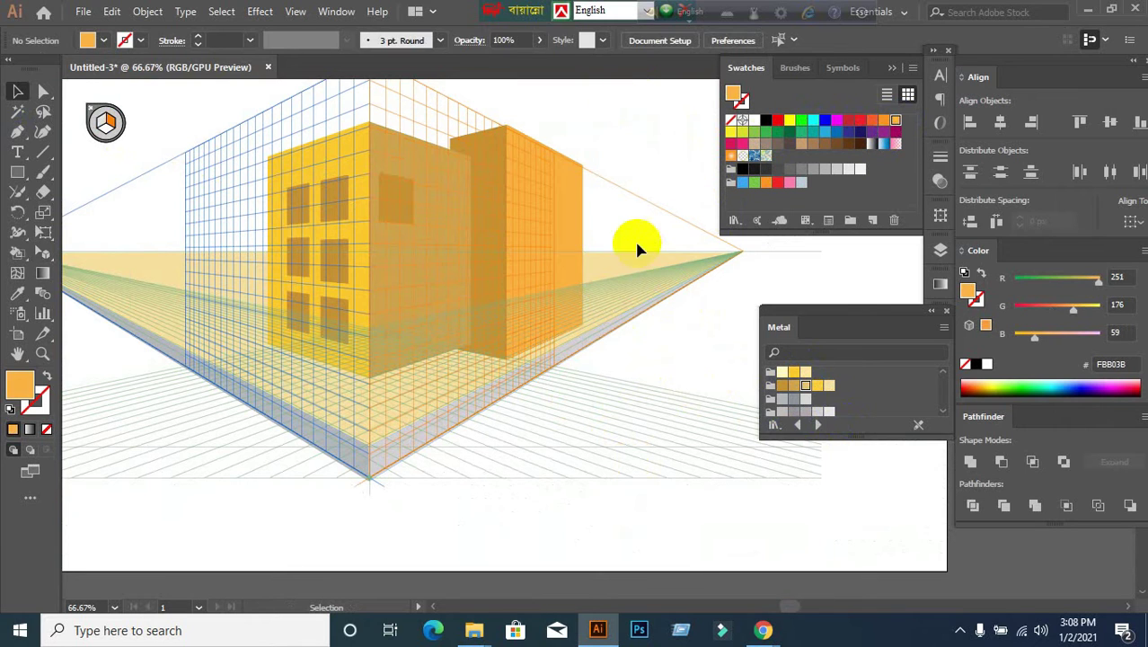
Add the text LEDP in the blank area beside the building and enlarge it to about 212 pt.
{"action": "scroll", "coordinate": [601, 227], "scroll_direction": "down", "scroll_amount": 1}
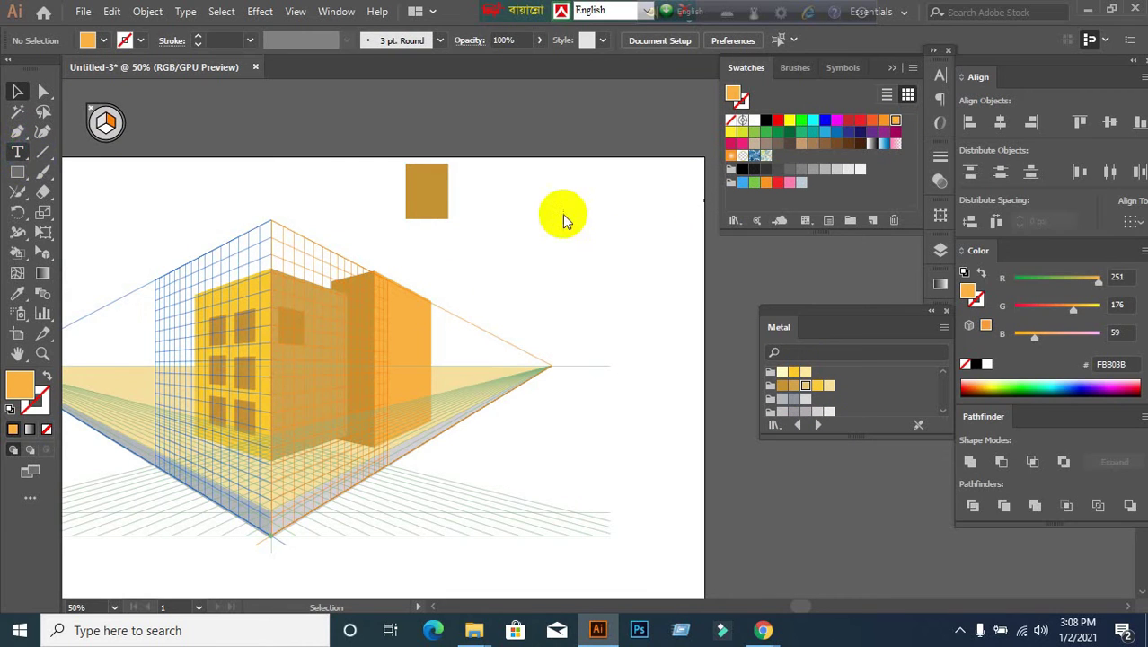
{"action": "key", "text": "t"}
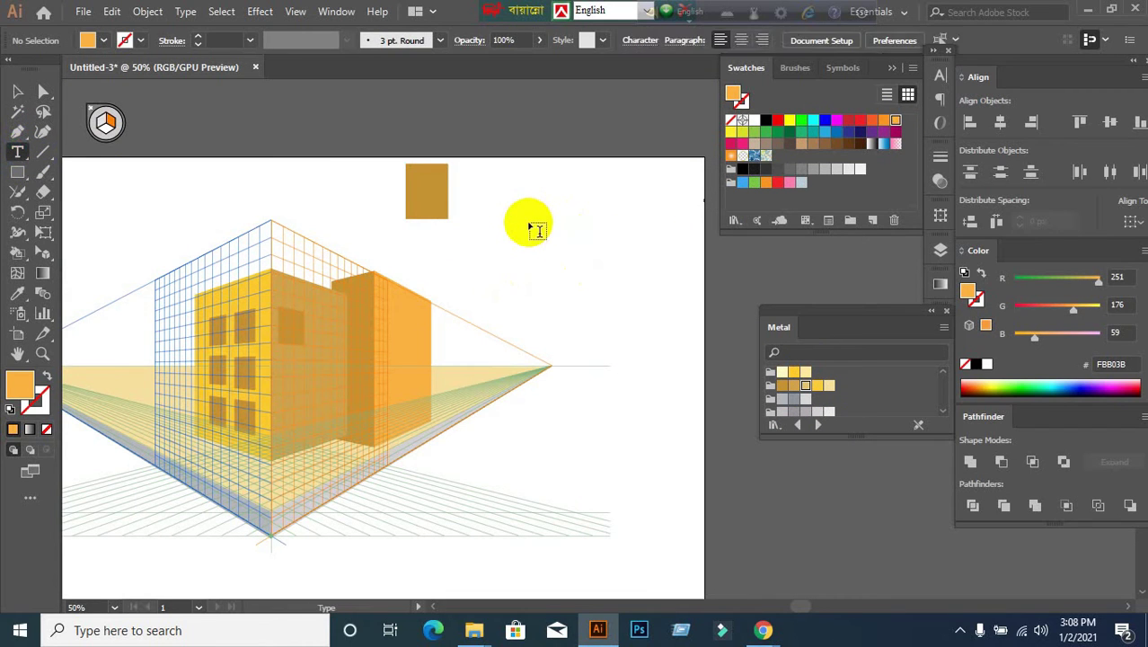
{"action": "left_click", "coordinate": [535, 228]}
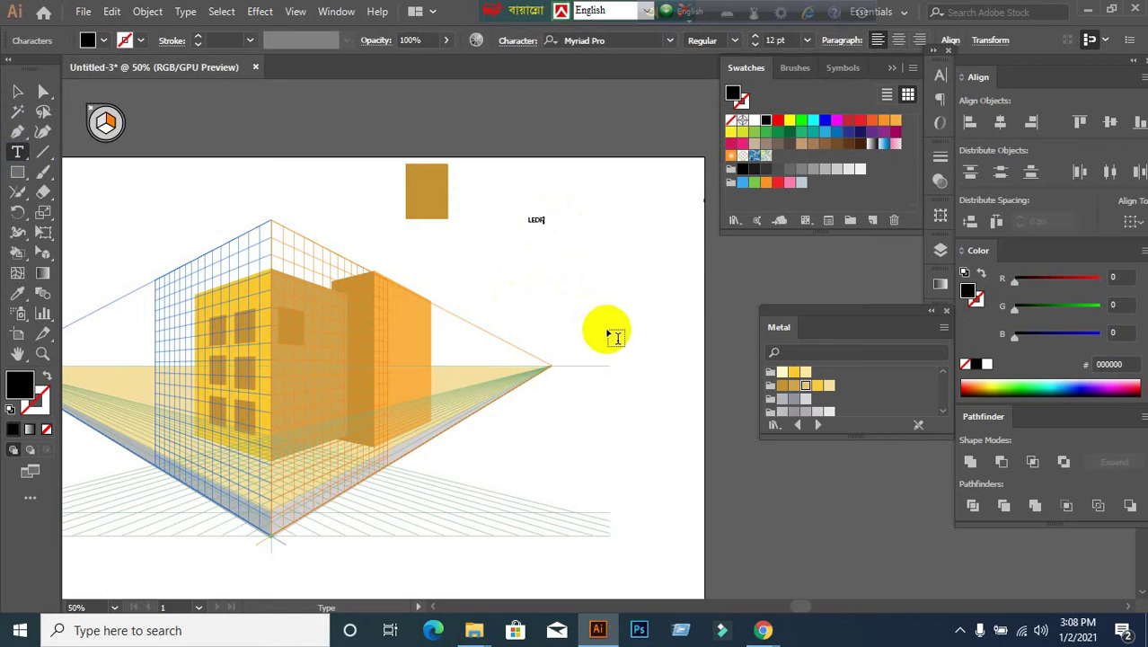
{"action": "left_click", "coordinate": [17, 90]}
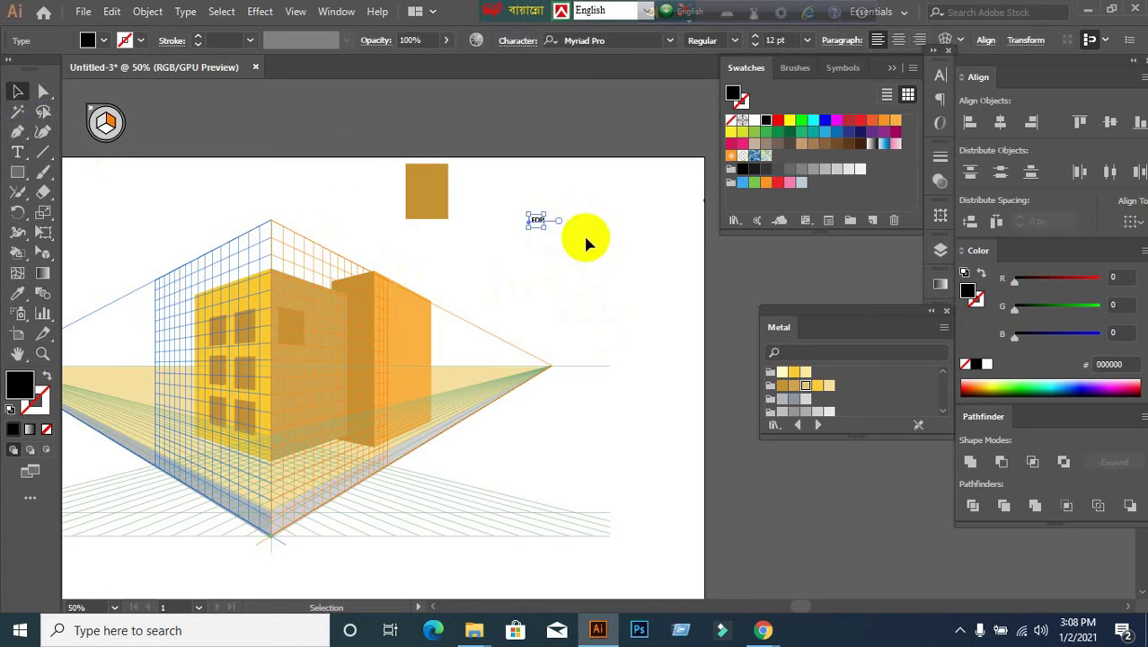
{"action": "left_click_drag", "start_coordinate": [546, 227], "coordinate": [687, 302]}
Set the LEDP text's font to Montserrat Bold.
{"action": "left_click", "coordinate": [941, 77]}
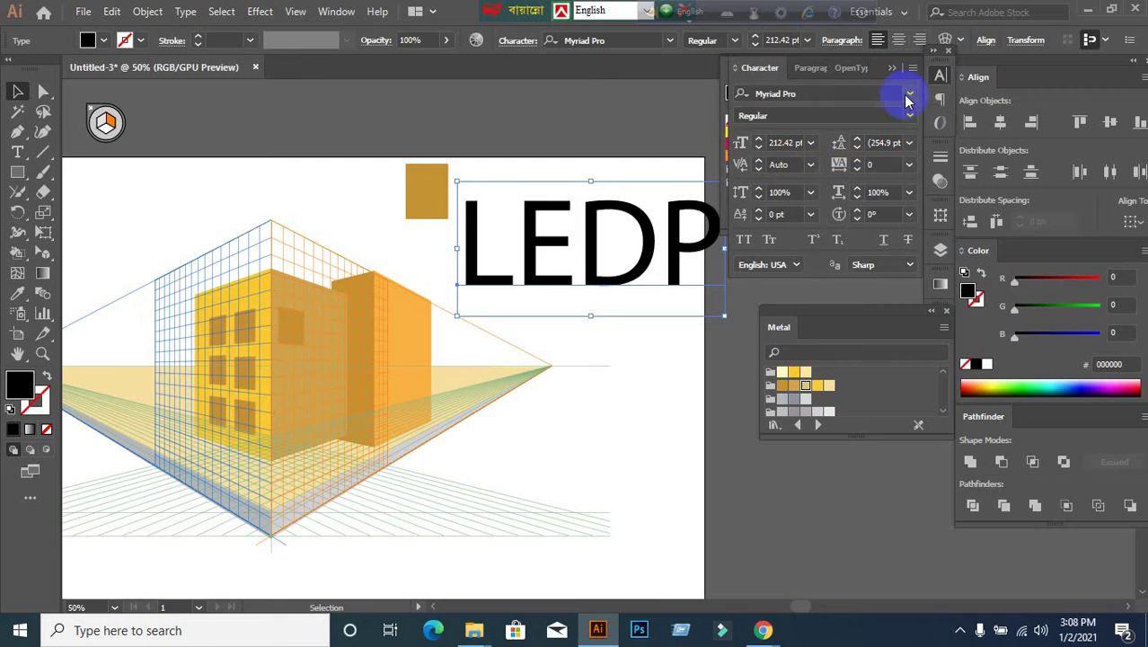
{"action": "left_click", "coordinate": [908, 99]}
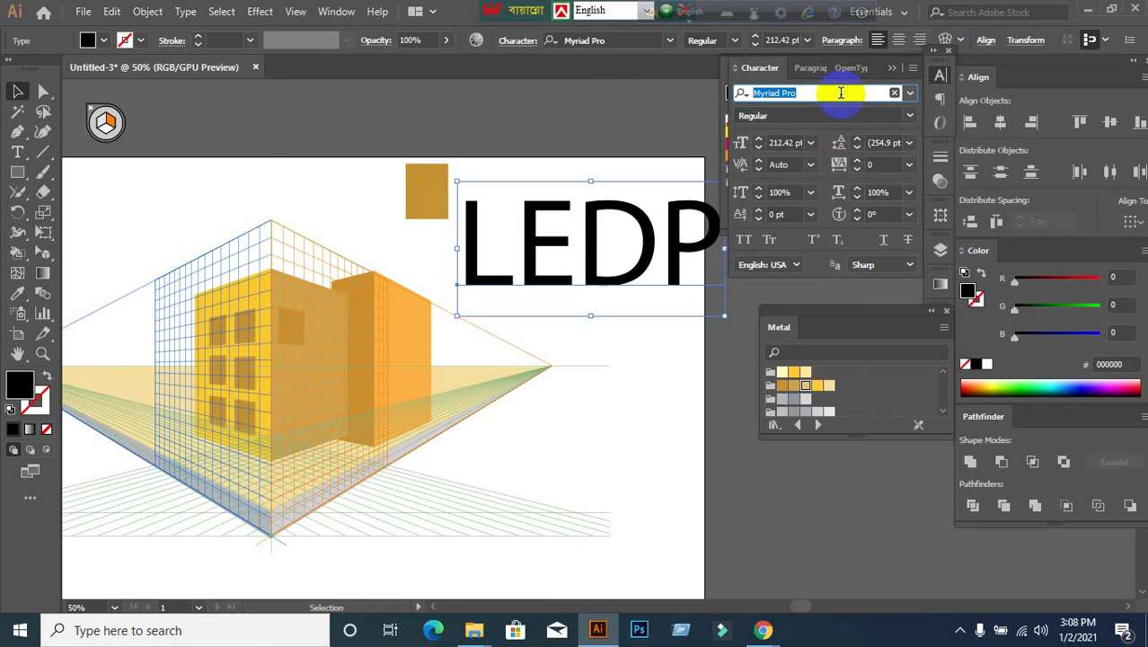
{"action": "type", "text": "o"}
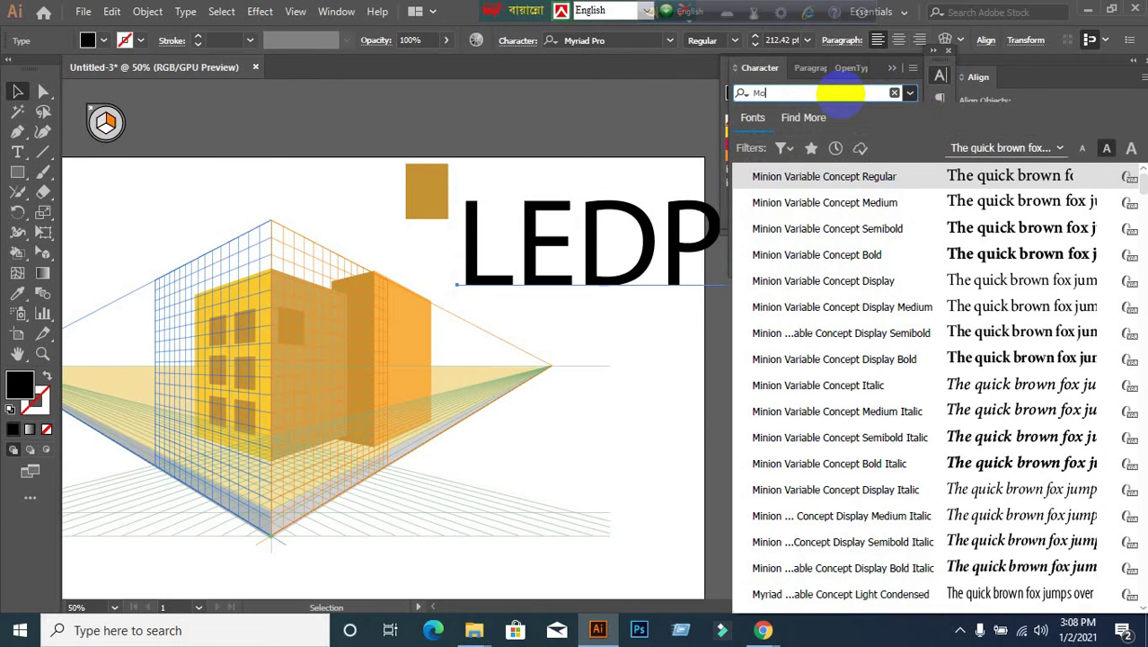
{"action": "type", "text": "n"}
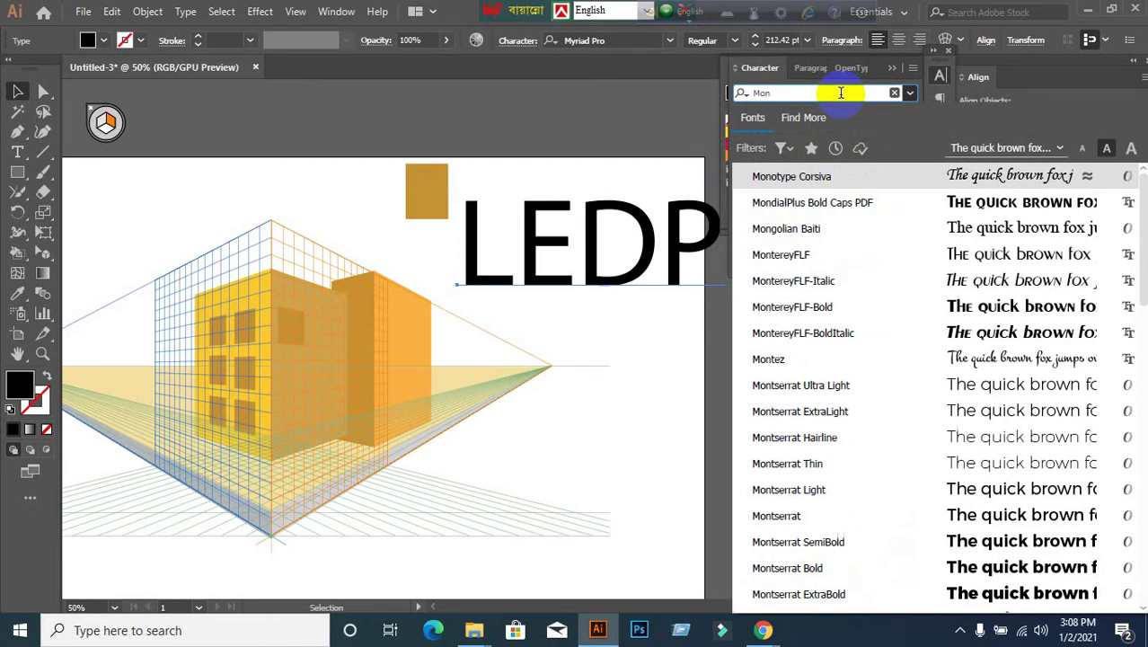
{"action": "left_click", "coordinate": [790, 567]}
Move the spare brown rectangle and the LEDP text up out of the way and convert the text to outlines.
{"action": "left_click_drag", "start_coordinate": [424, 193], "coordinate": [171, 139]}
{"action": "left_click_drag", "start_coordinate": [544, 231], "coordinate": [438, 190]}
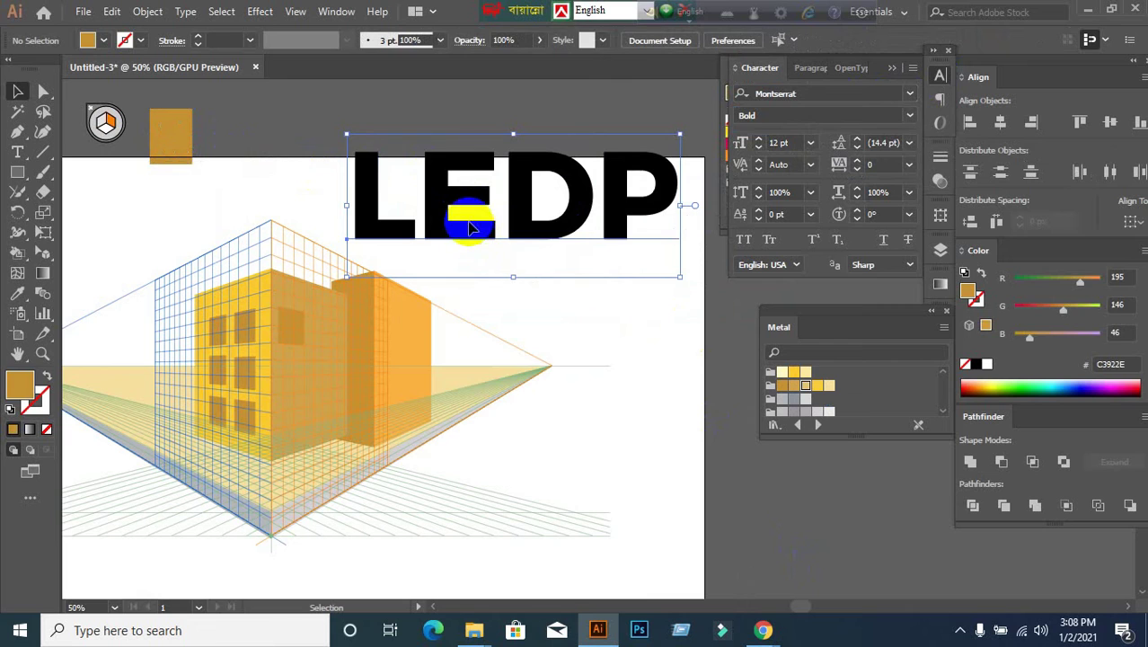
{"action": "right_click", "coordinate": [464, 198]}
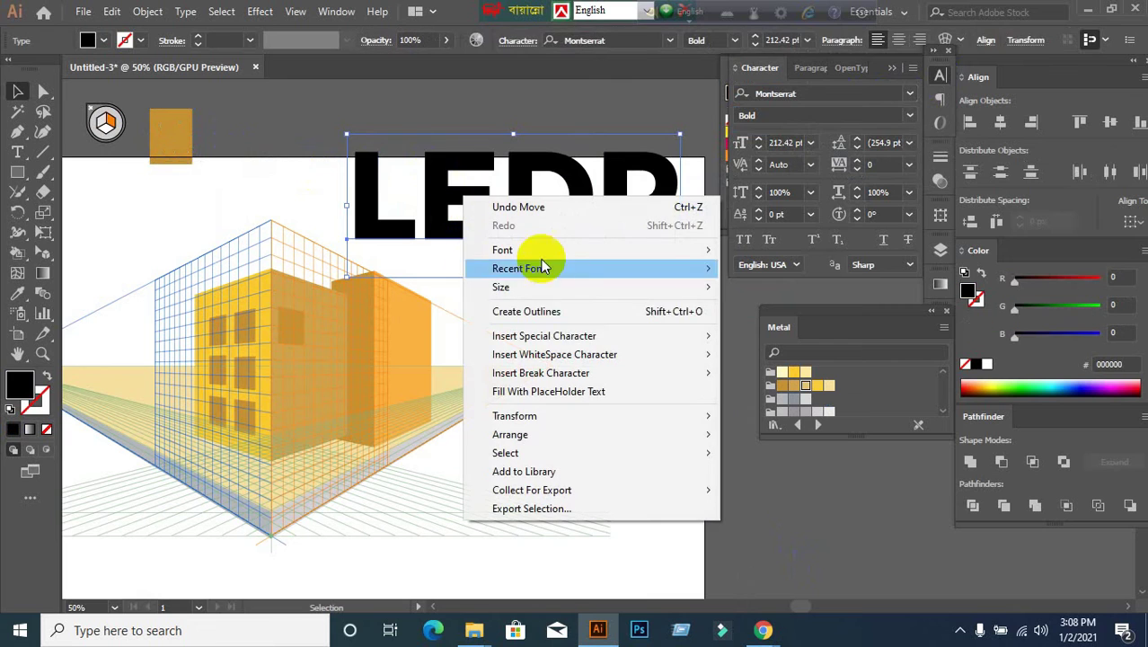
{"action": "left_click", "coordinate": [542, 312]}
Scale the outlined LEDP lettering down to roughly half size and move it to the artboard's upper edge.
{"action": "left_click_drag", "start_coordinate": [677, 241], "coordinate": [589, 218]}
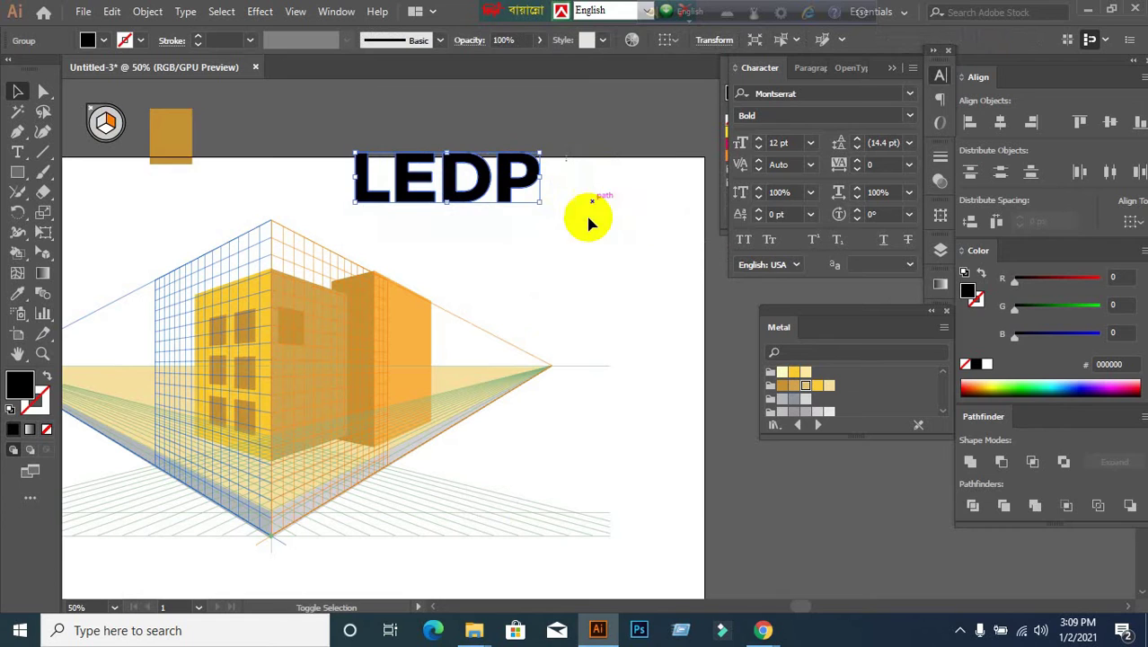
{"action": "left_click", "coordinate": [503, 191]}
{"action": "left_click_drag", "start_coordinate": [528, 179], "coordinate": [592, 151]}
{"action": "left_click", "coordinate": [600, 246]}
Attach the LEDP lettering to the right grid plane with Perspective Selection, placing it near the top of the second block's orange right wall.
{"action": "left_click_drag", "start_coordinate": [40, 256], "coordinate": [104, 277]}
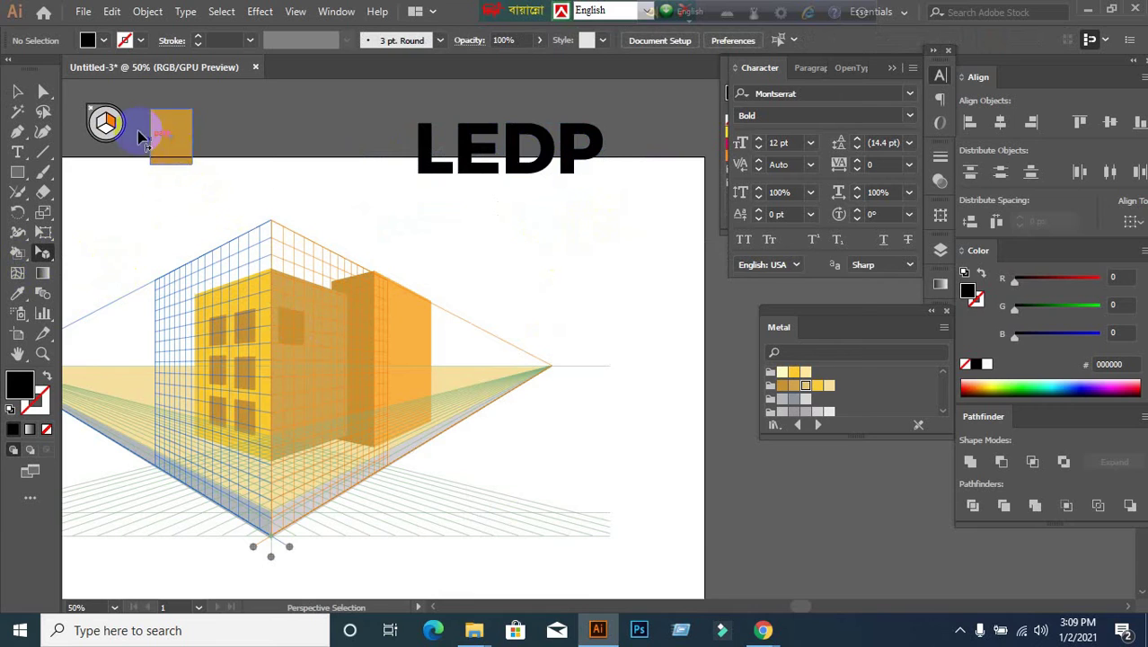
{"action": "left_click", "coordinate": [380, 346]}
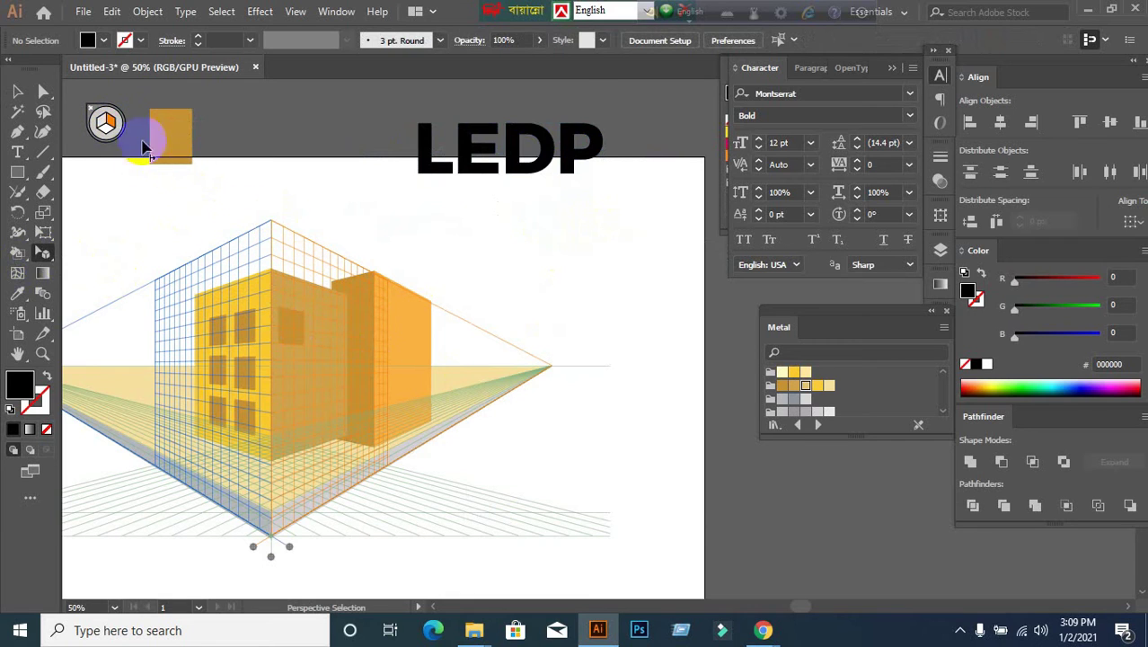
{"action": "left_click", "coordinate": [106, 126]}
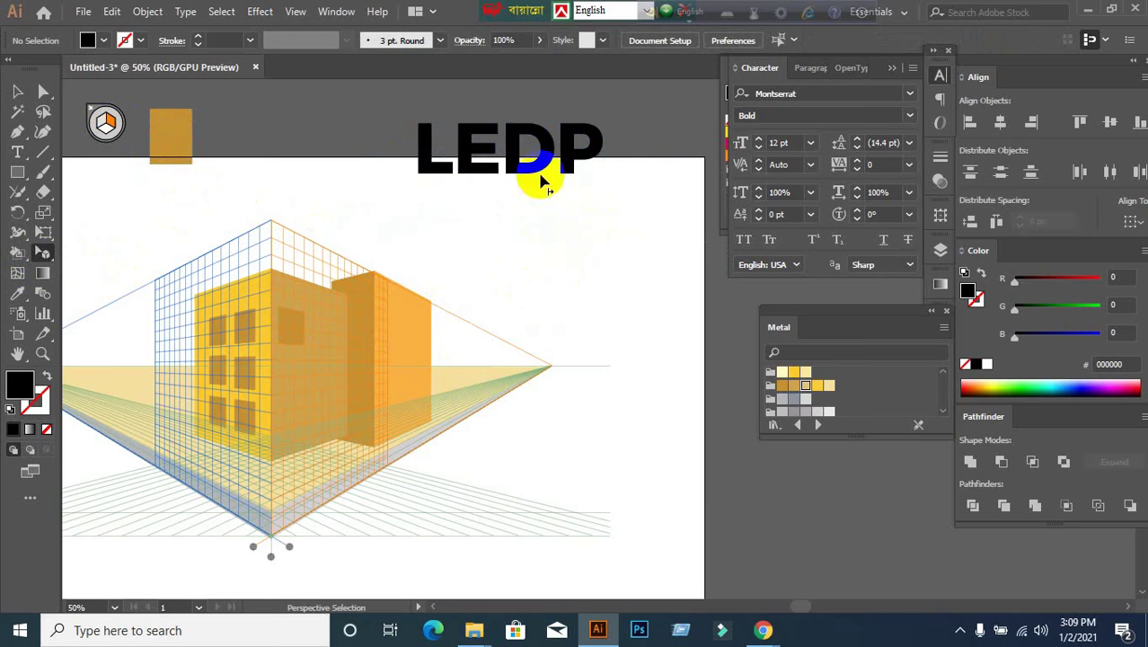
{"action": "left_click", "coordinate": [522, 189]}
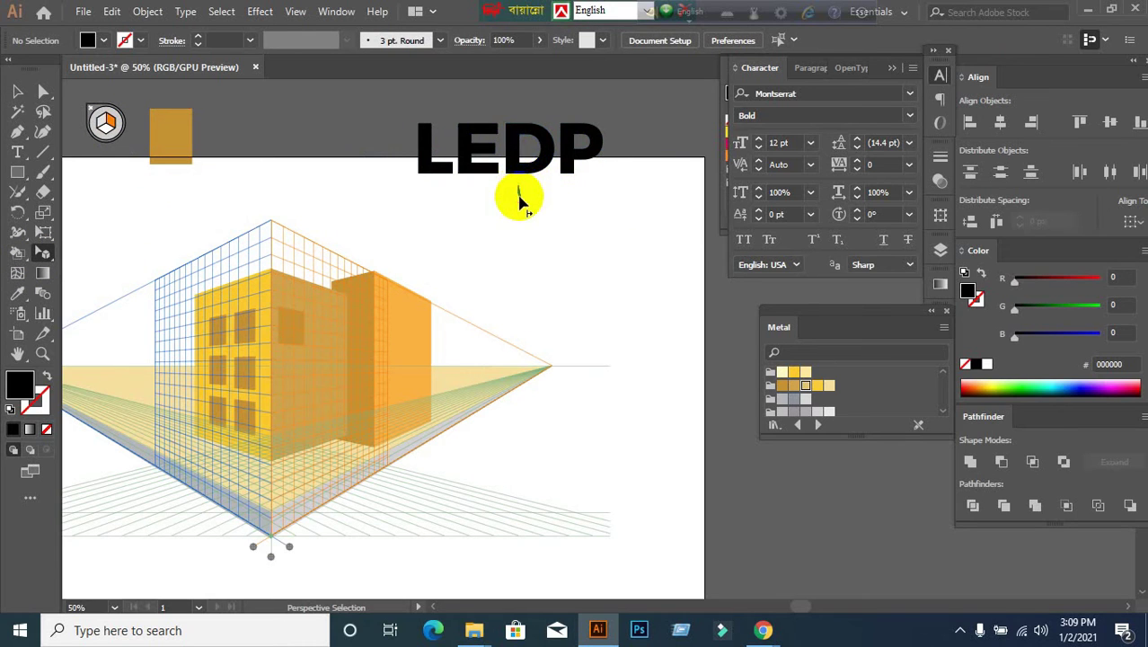
{"action": "left_click_drag", "start_coordinate": [519, 197], "coordinate": [519, 196]}
{"action": "key", "text": "ctrl+z"}
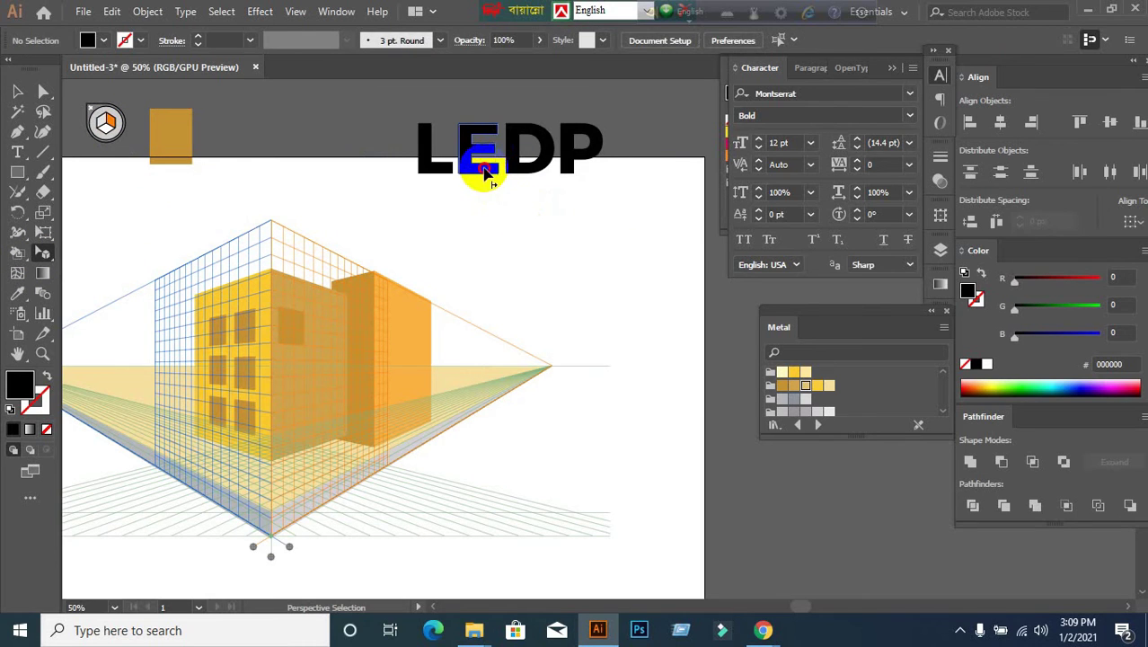
{"action": "left_click", "coordinate": [481, 177]}
{"action": "left_click_drag", "start_coordinate": [482, 177], "coordinate": [402, 323]}
{"action": "left_click", "coordinate": [17, 90]}
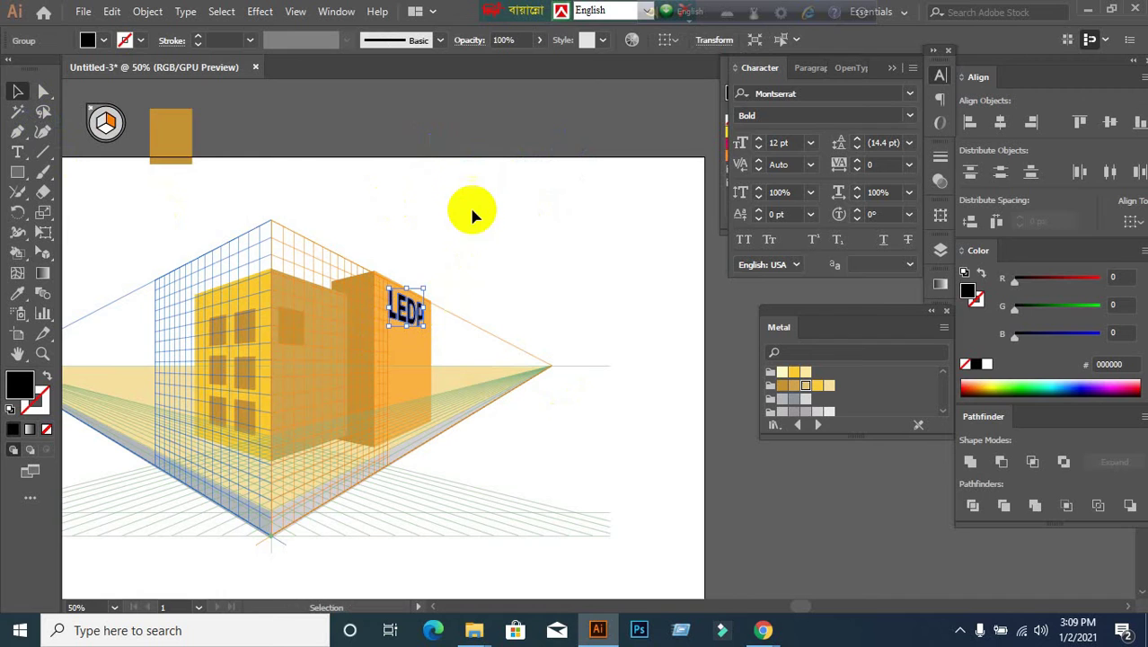
{"action": "left_click", "coordinate": [486, 209]}
{"action": "scroll", "coordinate": [486, 209], "scroll_direction": "down", "scroll_amount": 1}
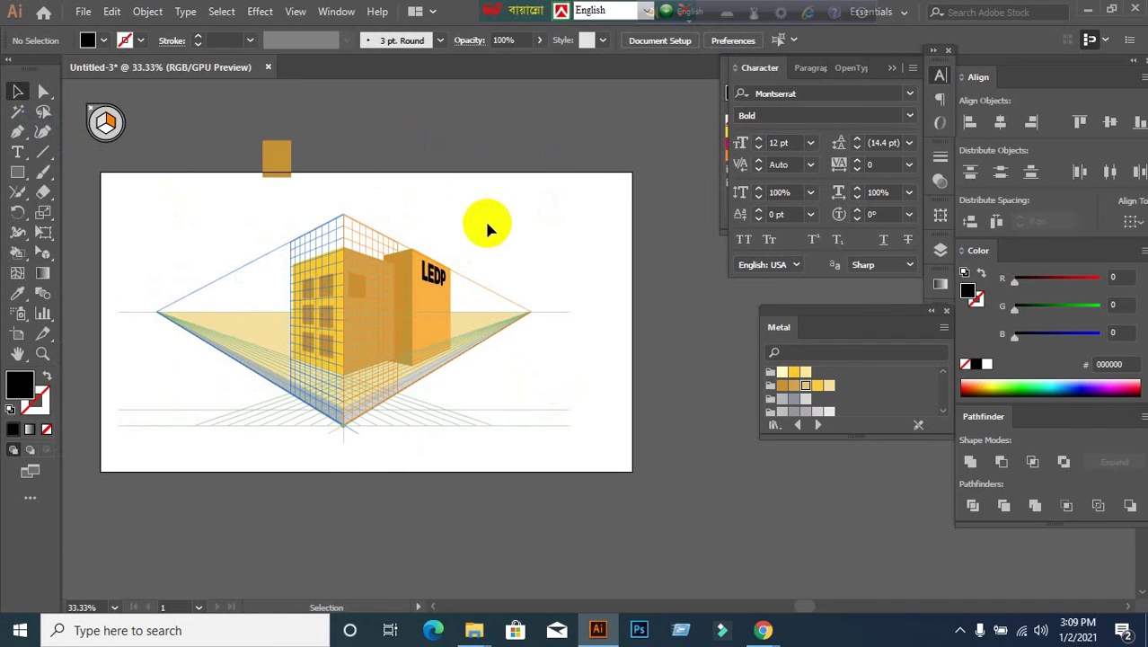
{"action": "scroll", "coordinate": [381, 322], "scroll_direction": "up", "scroll_amount": 1}
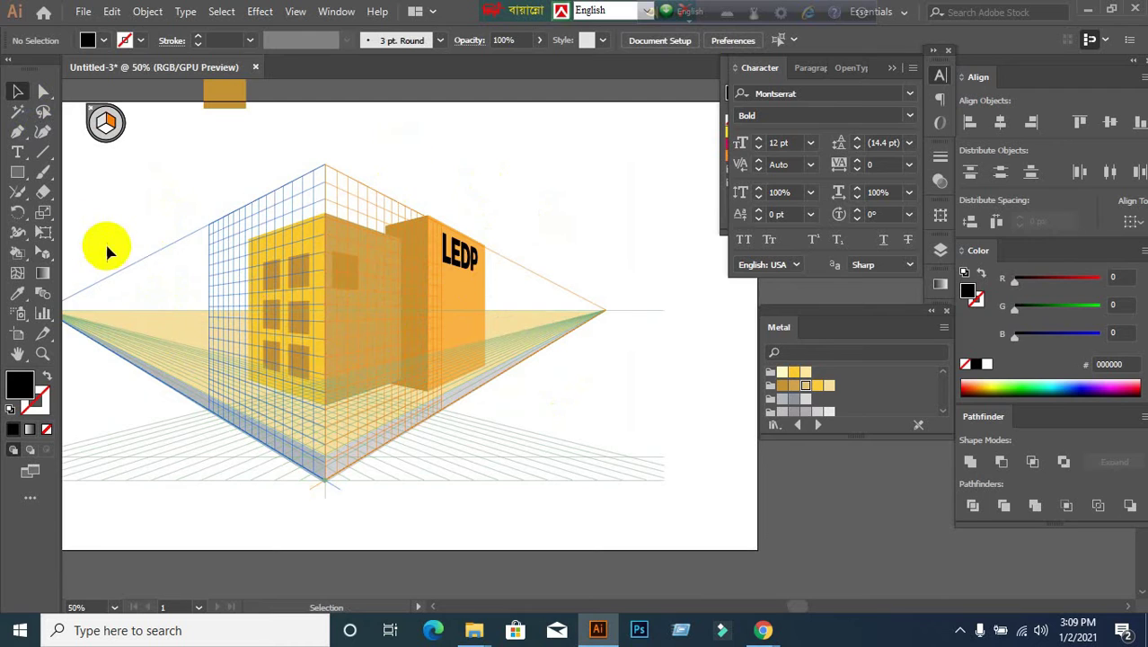
Hide the perspective grid to show the finished building on its own.
{"action": "left_click", "coordinate": [44, 253]}
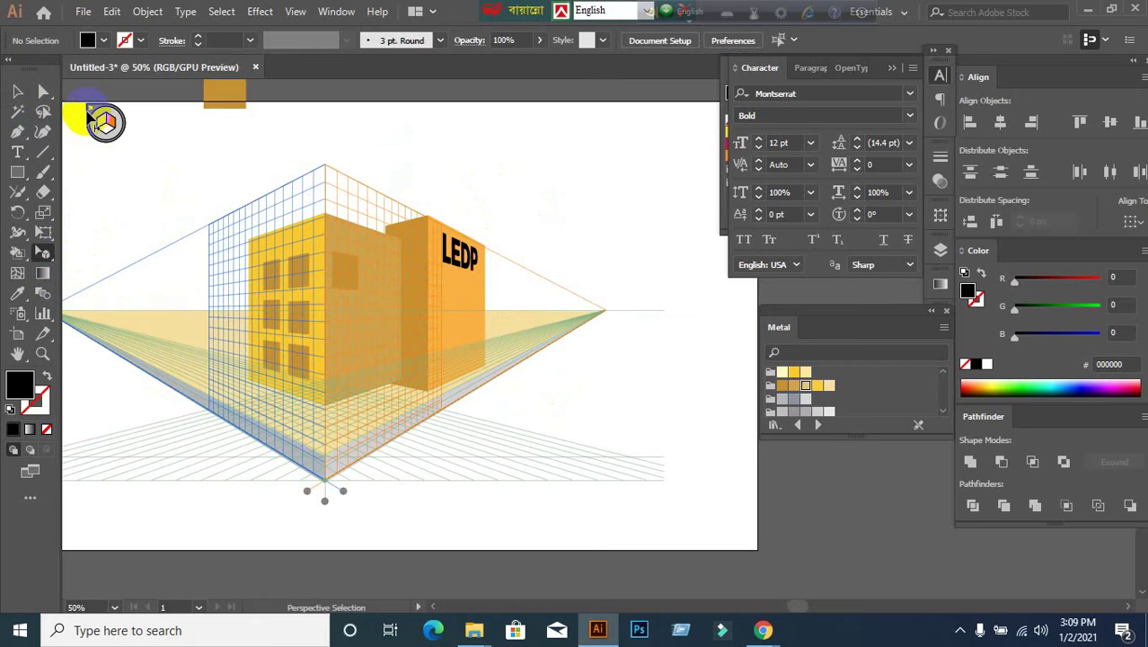
{"action": "left_click", "coordinate": [90, 108]}
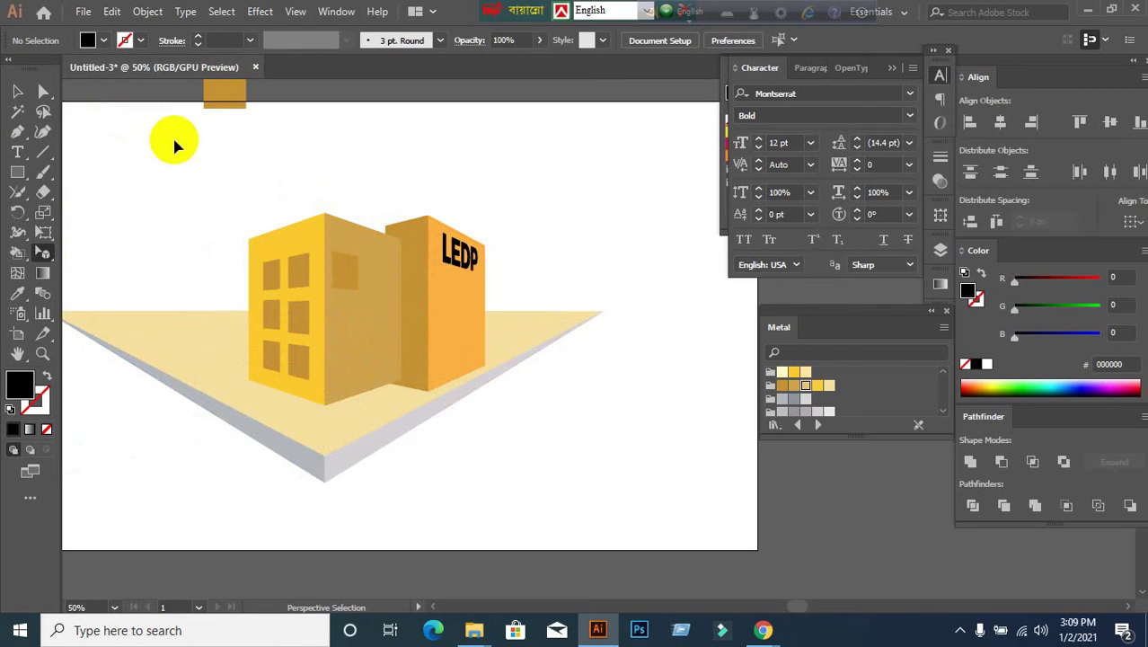
{"action": "key", "text": "ctrl+minus"}
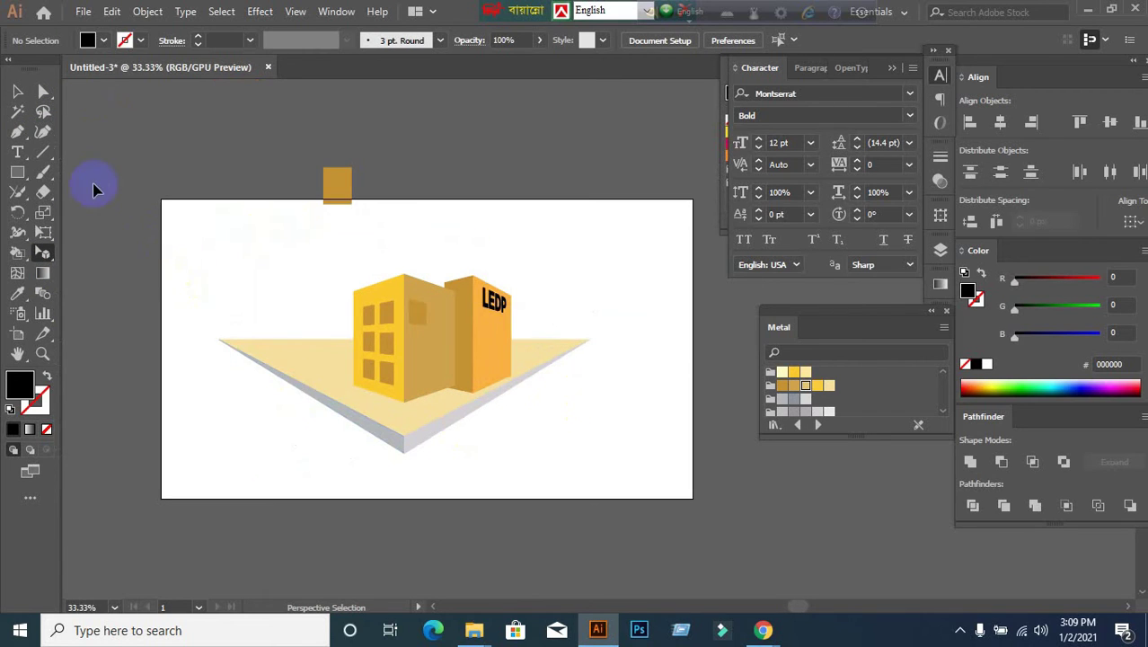
{"action": "key", "text": "ctrl+plus"}
{"action": "left_click", "coordinate": [397, 320]}
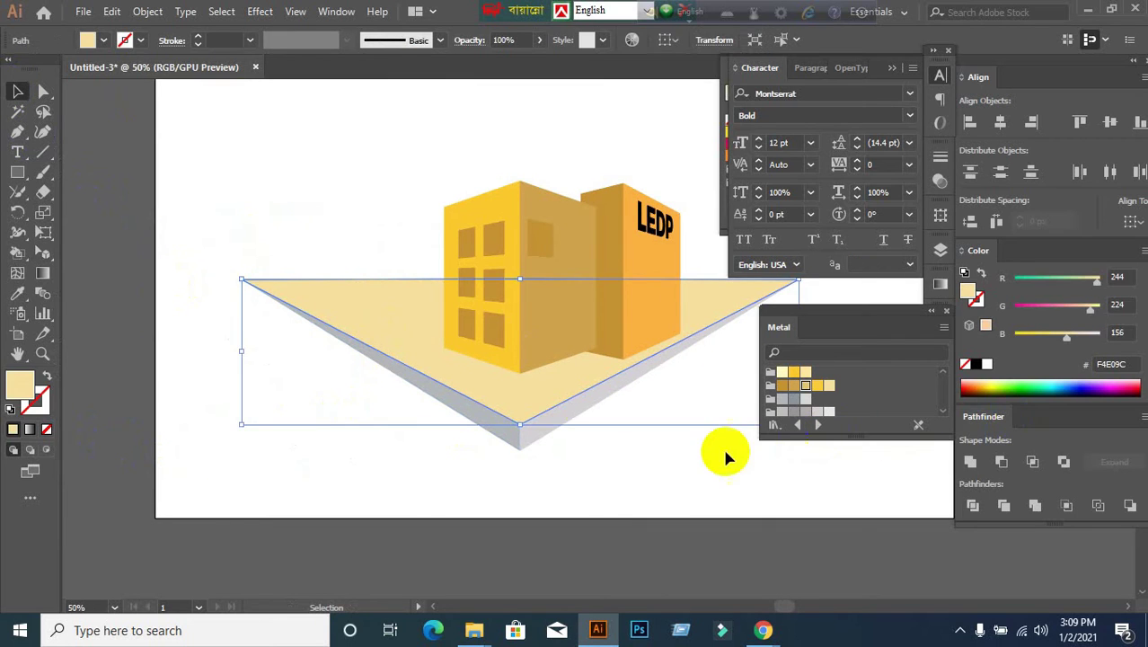
{"action": "left_click", "coordinate": [658, 502]}
{"action": "left_click", "coordinate": [439, 381]}
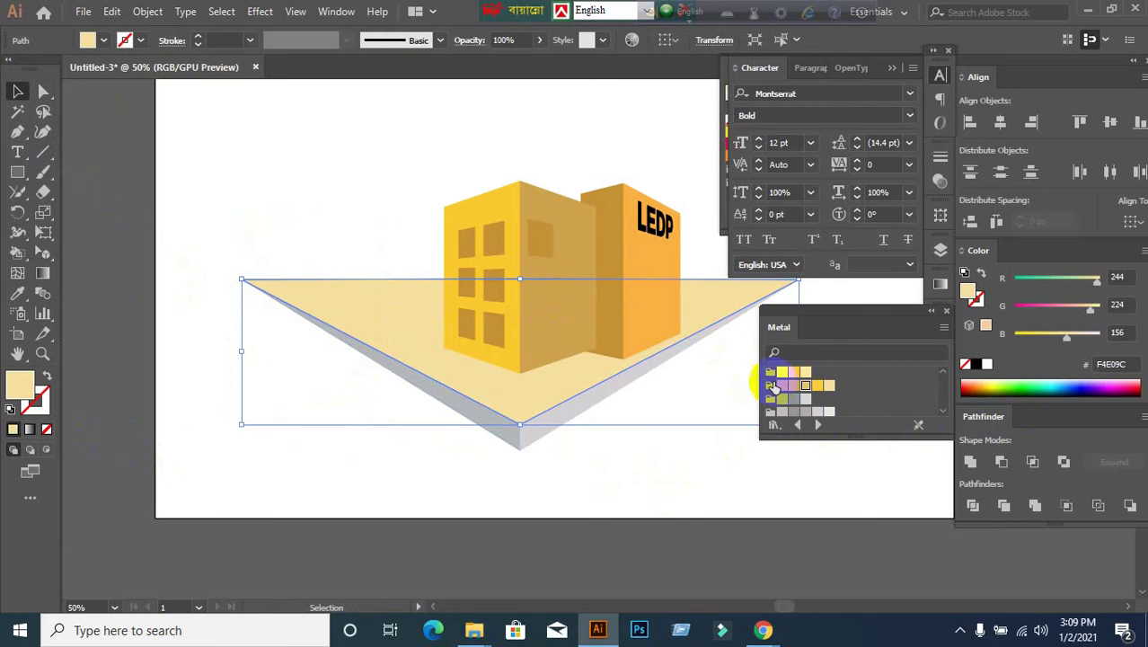
{"action": "left_click", "coordinate": [776, 395]}
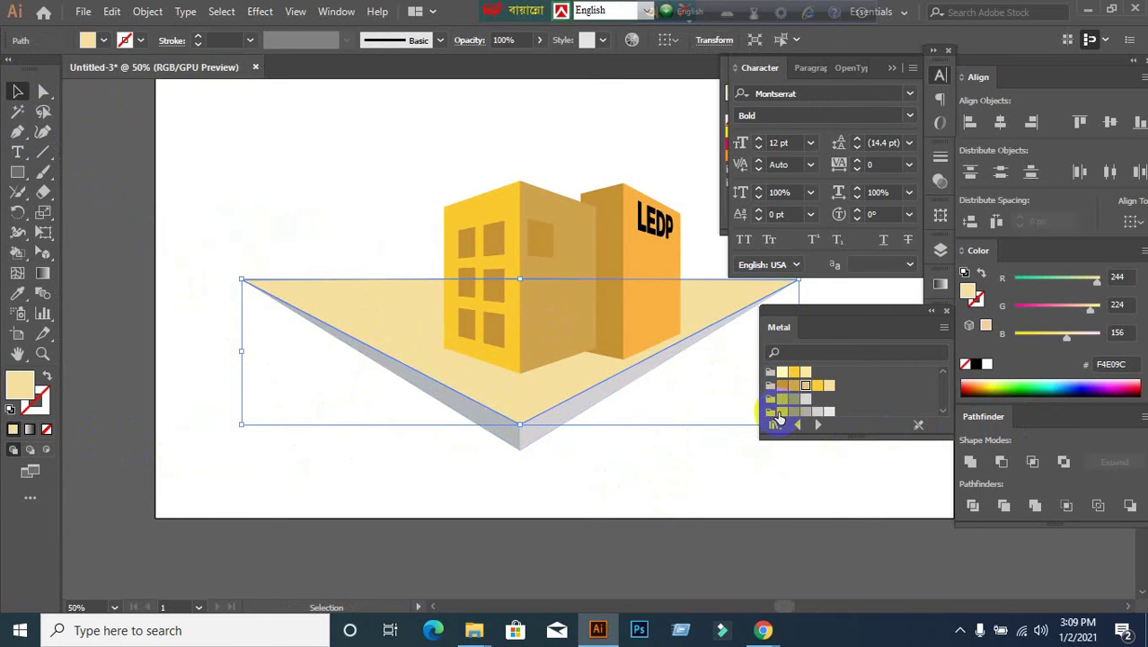
{"action": "left_click", "coordinate": [825, 411]}
{"action": "left_click", "coordinate": [604, 478]}
Clear the artboard by moving the whole building and the spare brown rectangle outside it.
{"action": "key", "text": "ctrl+minus"}
{"action": "key", "text": "ctrl+minus"}
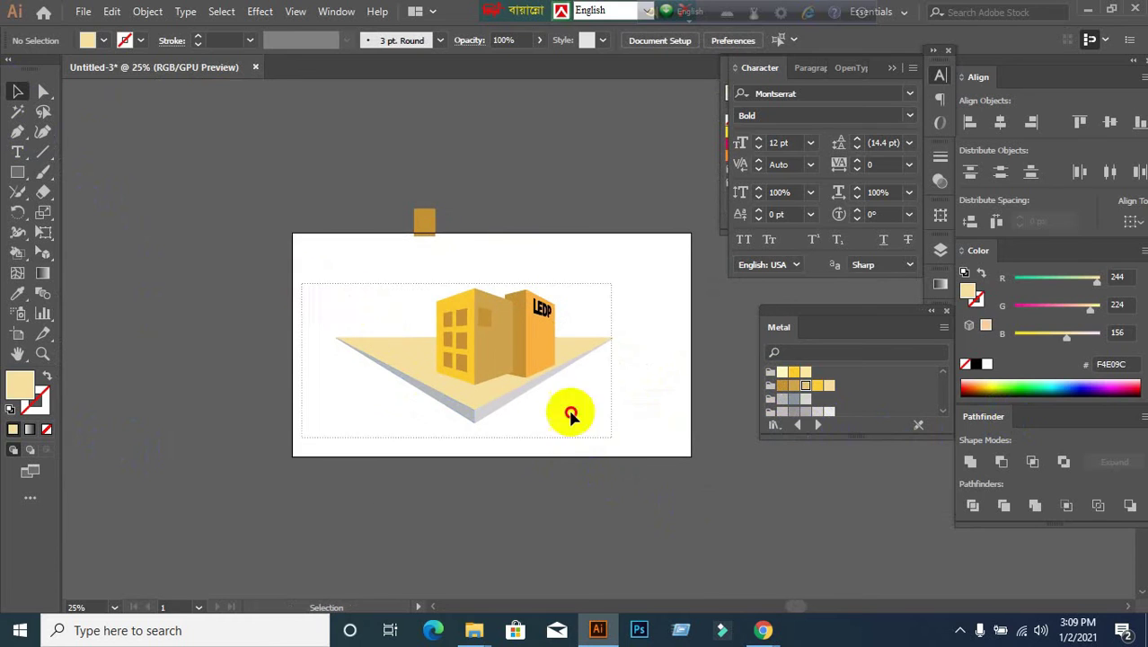
{"action": "left_click_drag", "start_coordinate": [307, 286], "coordinate": [664, 477]}
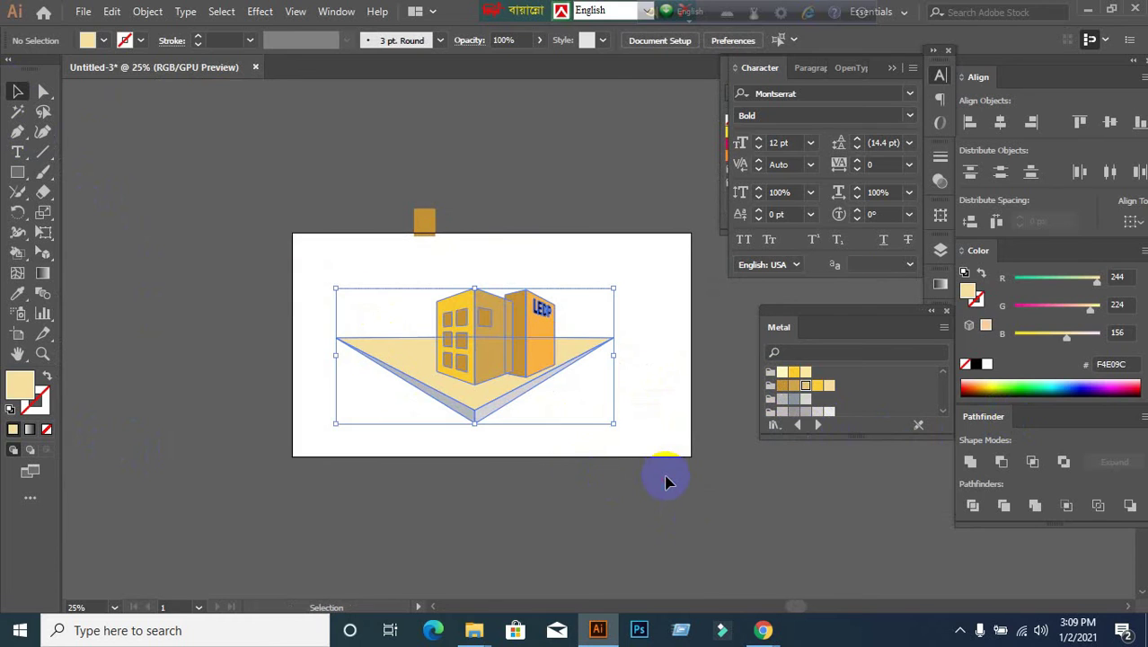
{"action": "left_click_drag", "start_coordinate": [502, 334], "coordinate": [249, 132]}
{"action": "left_click", "coordinate": [439, 247]}
{"action": "left_click_drag", "start_coordinate": [424, 224], "coordinate": [454, 108]}
{"action": "left_click", "coordinate": [474, 225]}
{"action": "scroll", "coordinate": [385, 309], "scroll_direction": "up", "scroll_amount": 1, "text": "alt"}
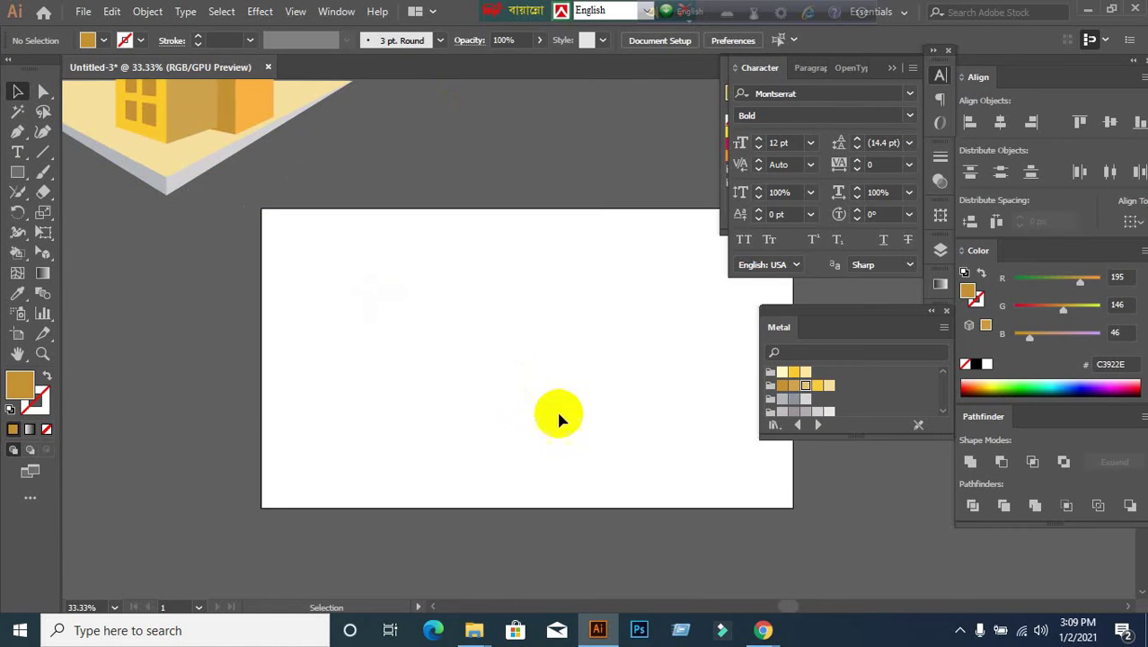
Draw a small square near the empty artboard's upper-left corner and fill it with black.
{"action": "left_click", "coordinate": [16, 173]}
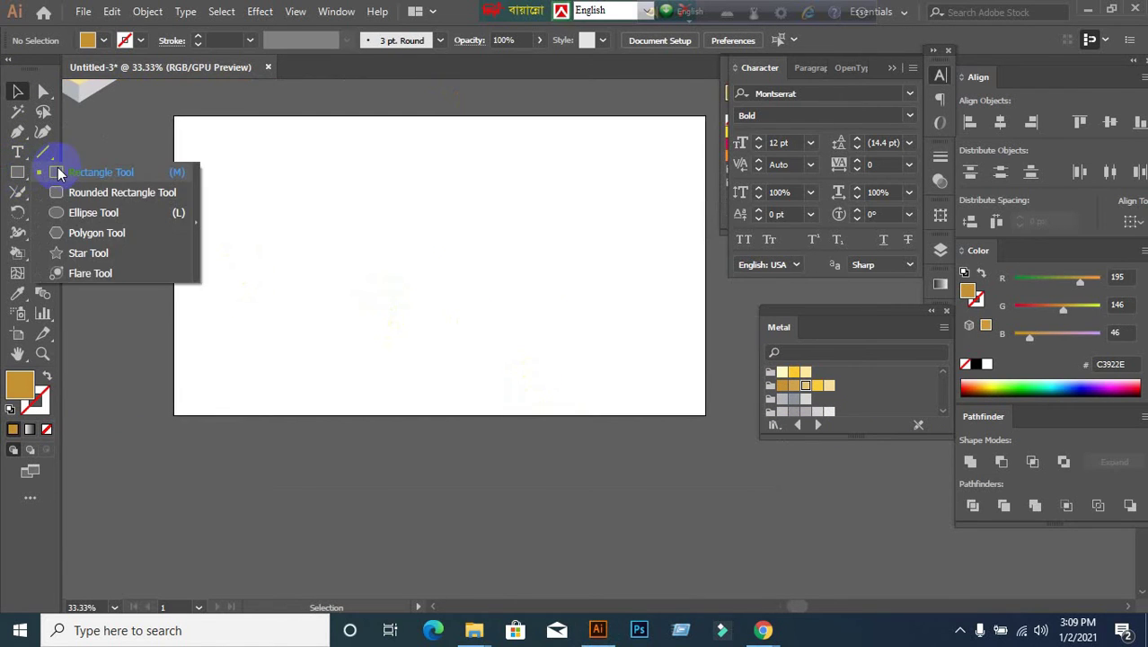
{"action": "left_click", "coordinate": [58, 173]}
{"action": "scroll", "coordinate": [212, 161], "scroll_direction": "up", "scroll_amount": 1, "text": "alt"}
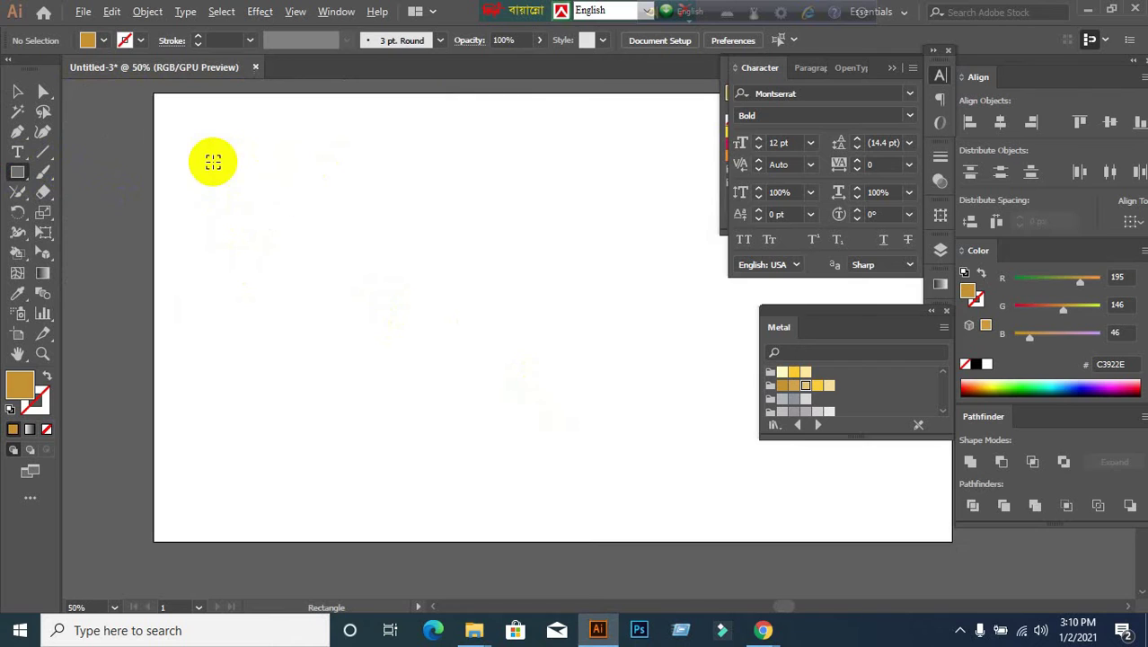
{"action": "left_click_drag", "start_coordinate": [253, 138], "coordinate": [268, 152]}
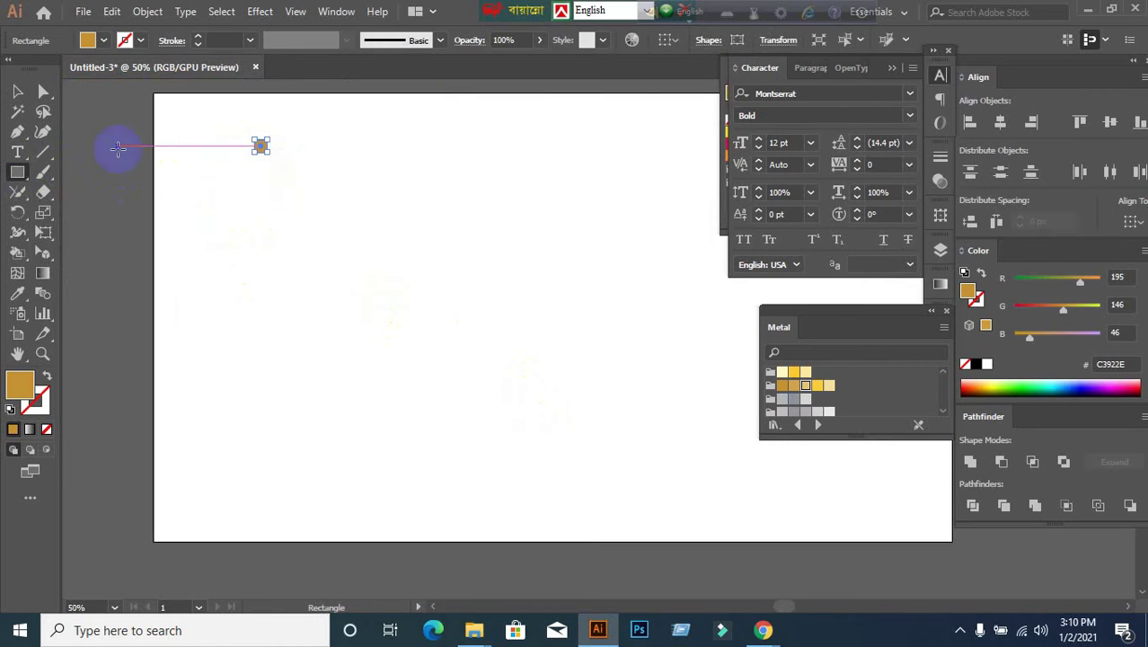
{"action": "left_click", "coordinate": [104, 42]}
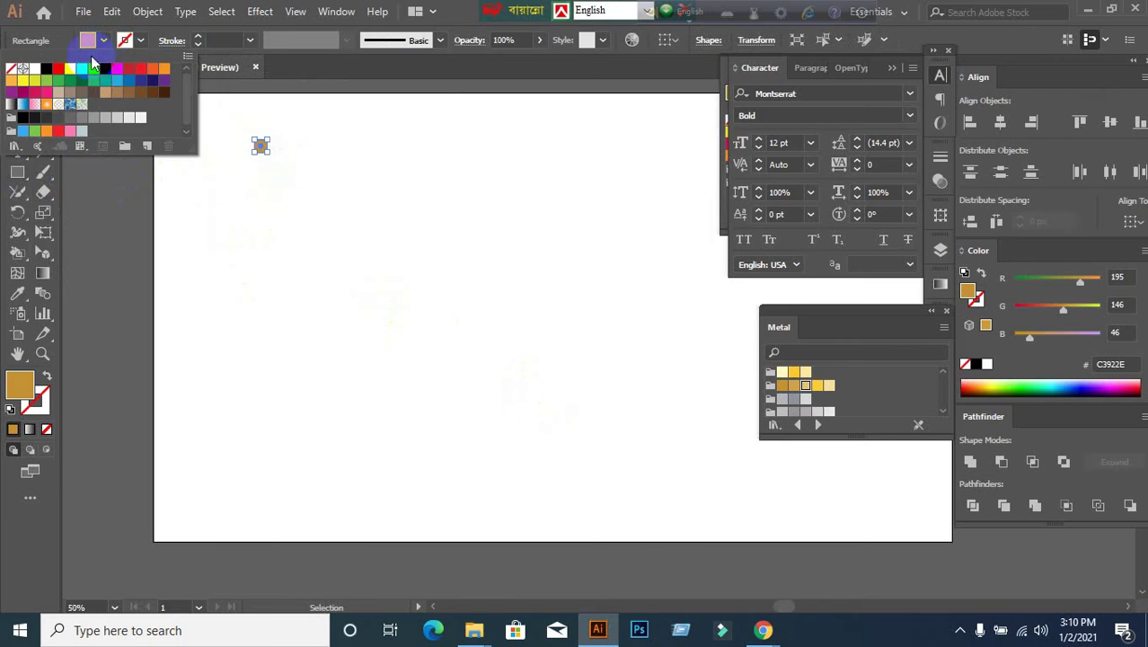
{"action": "left_click", "coordinate": [24, 69]}
Scale the black square down slightly from its lower-right corner.
{"action": "scroll", "coordinate": [256, 172], "scroll_direction": "up", "scroll_amount": 1, "text": "alt"}
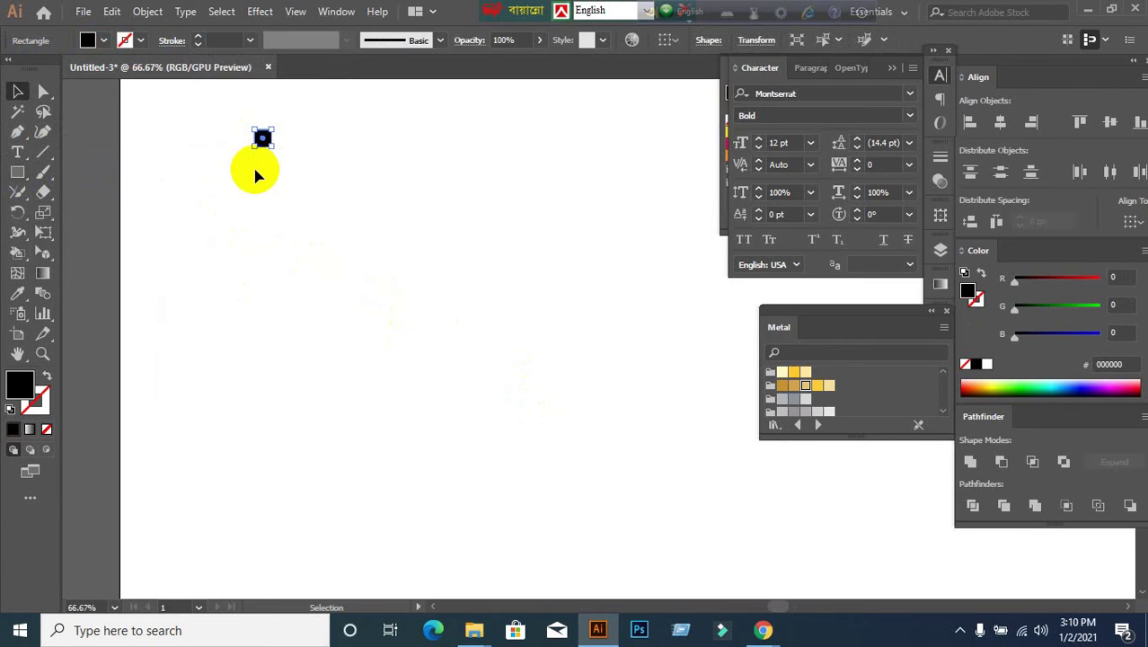
{"action": "scroll", "coordinate": [256, 173], "scroll_direction": "up", "scroll_amount": 1, "text": "alt"}
{"action": "left_click", "coordinate": [300, 202]}
{"action": "left_click", "coordinate": [267, 141]}
{"action": "left_click_drag", "start_coordinate": [283, 157], "coordinate": [275, 153]}
{"action": "left_click", "coordinate": [297, 195]}
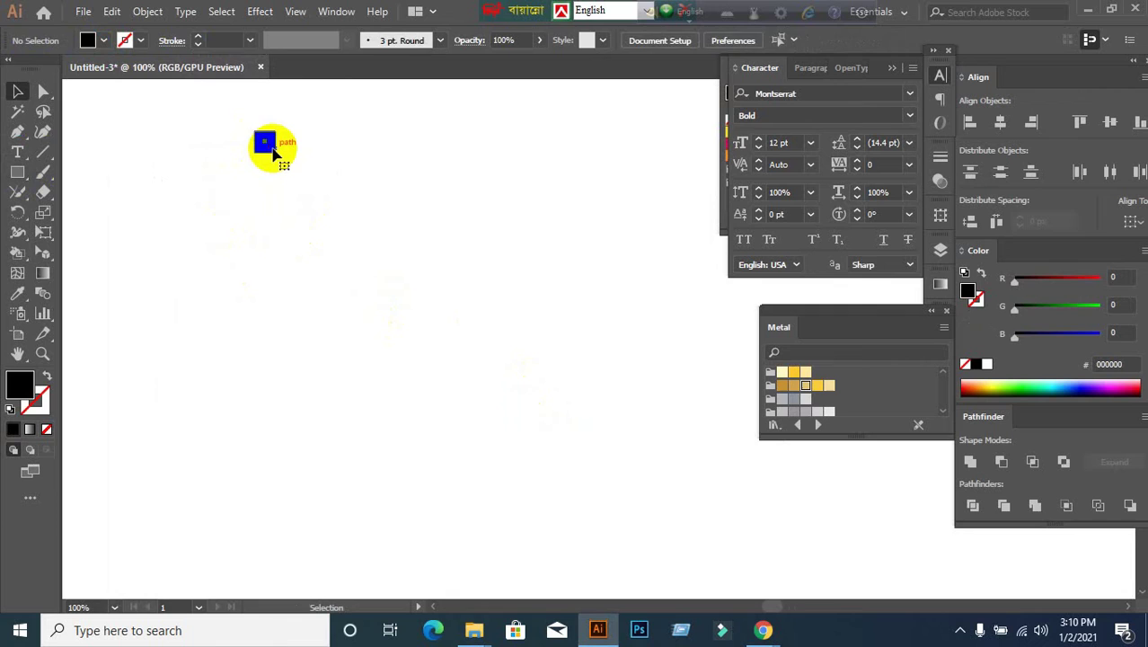
Duplicate the black square just below itself and repeat the copy to form a vertical column of evenly spaced squares.
{"action": "left_click", "coordinate": [275, 154]}
{"action": "left_click_drag", "start_coordinate": [273, 148], "coordinate": [271, 176]}
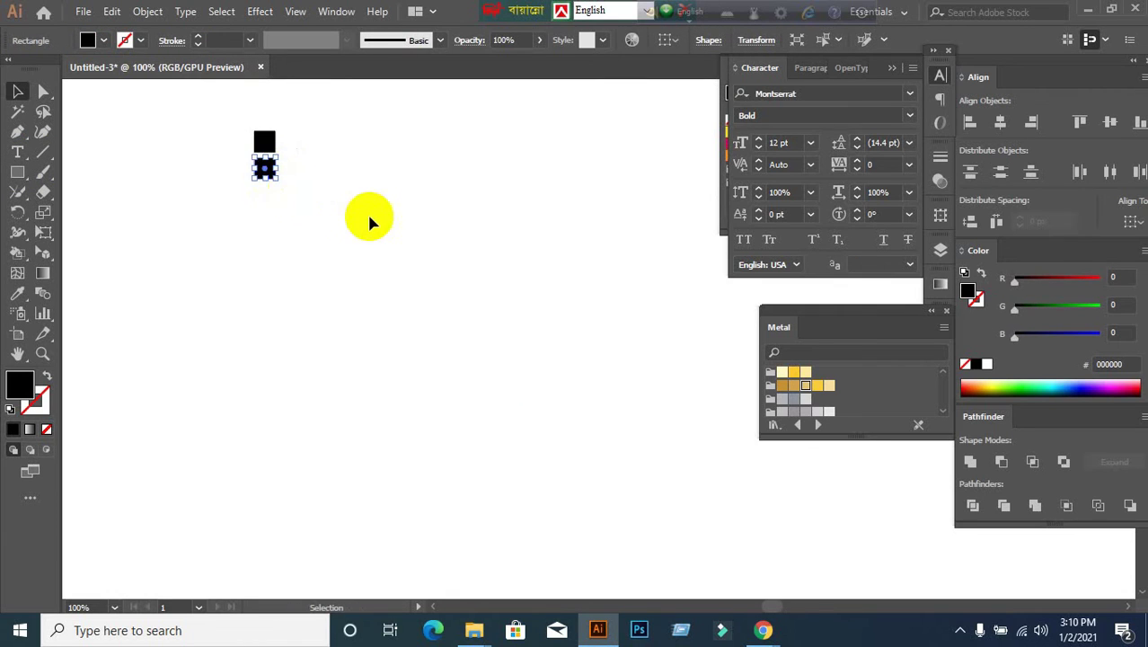
{"action": "key", "text": "ctrl+d"}
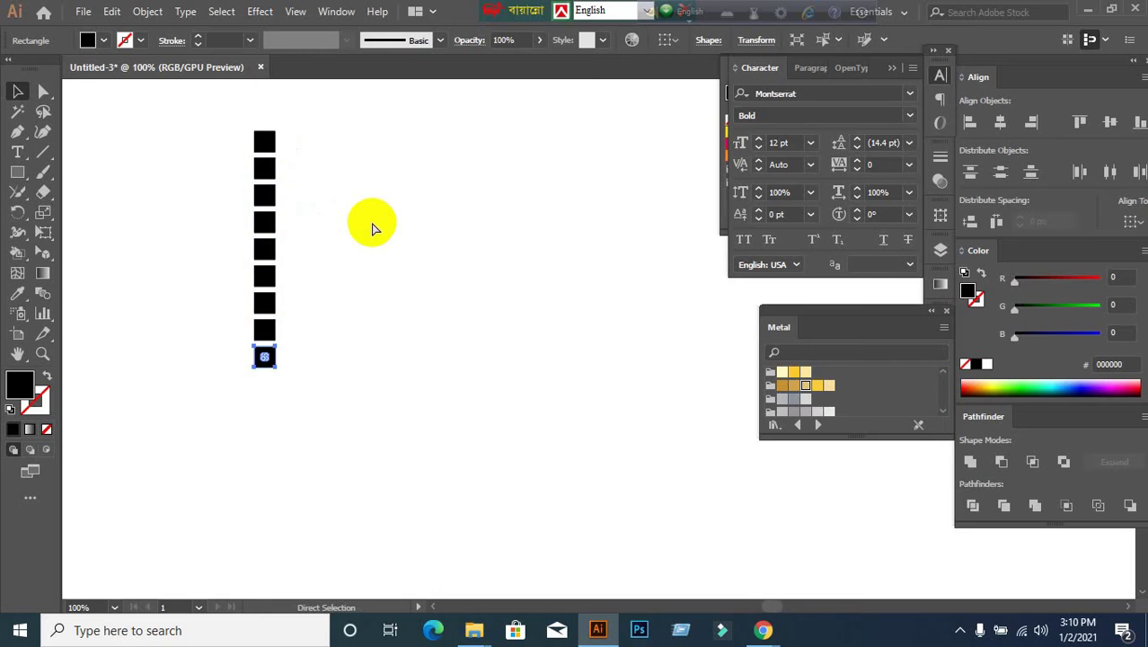
{"action": "key", "text": "ctrl+d"}
{"action": "left_click", "coordinate": [357, 311]}
{"action": "key", "text": "ctrl+minus"}
{"action": "left_click_drag", "start_coordinate": [258, 165], "coordinate": [330, 284]}
{"action": "key", "text": "ctrl+z"}
{"action": "scroll", "coordinate": [366, 318], "scroll_direction": "up", "scroll_amount": 2}
{"action": "left_click", "coordinate": [242, 251]}
{"action": "left_click", "coordinate": [316, 281]}
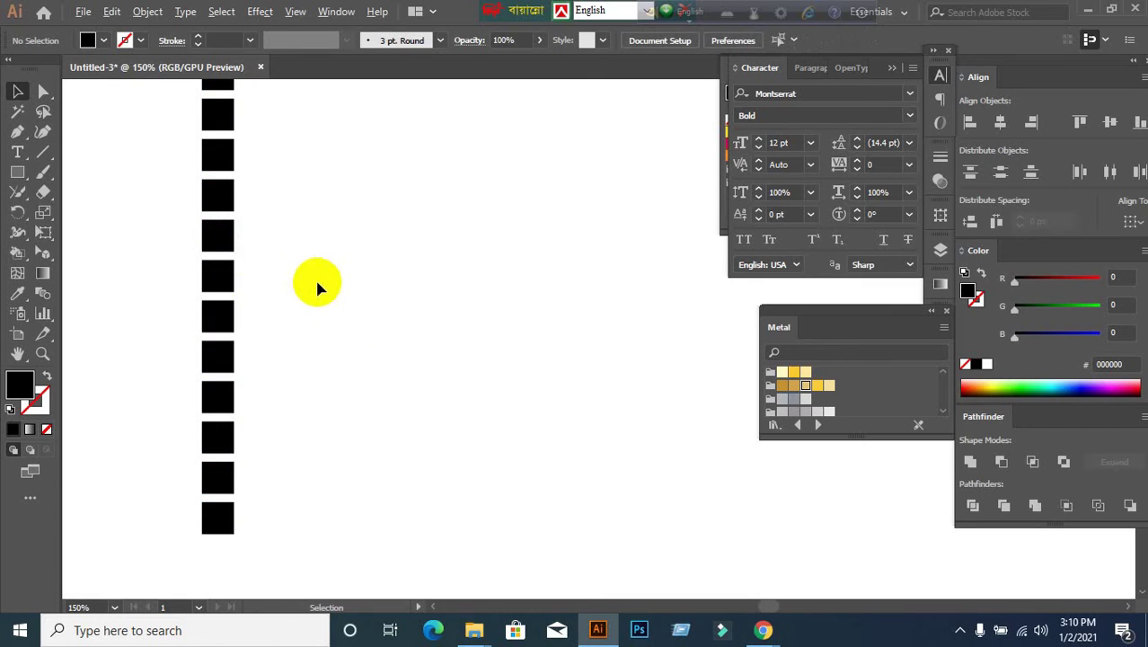
Duplicate the whole column of twelve black squares alongside the original, leaving a narrow gap.
{"action": "scroll", "coordinate": [285, 254], "scroll_direction": "down", "scroll_amount": 1}
{"action": "left_click_drag", "start_coordinate": [185, 101], "coordinate": [335, 526]}
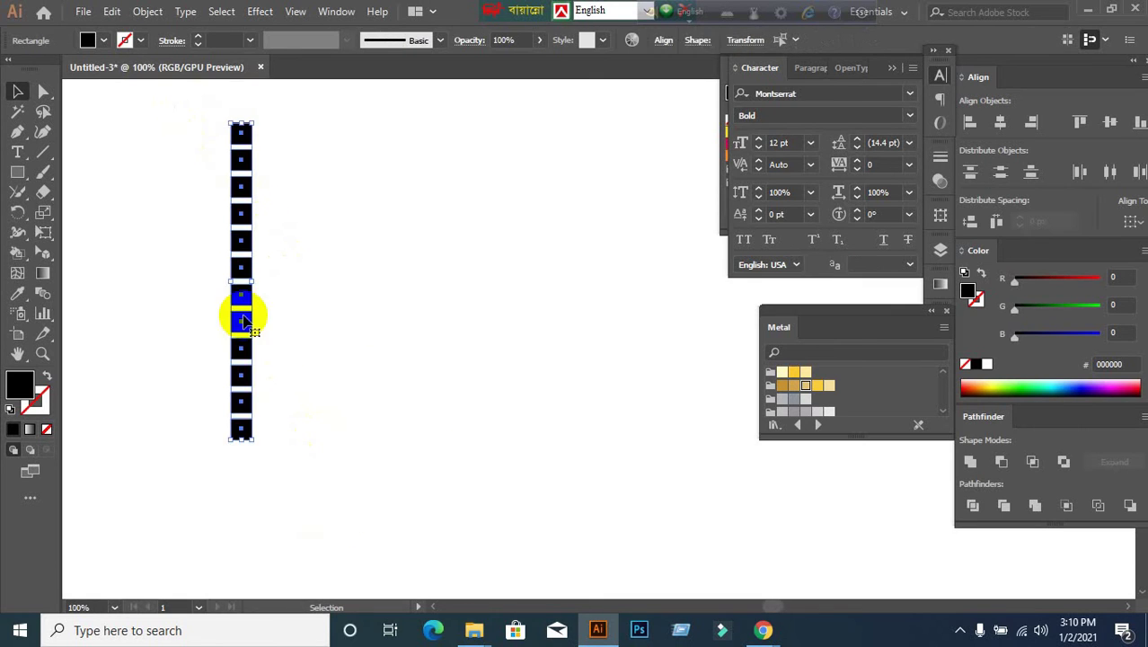
{"action": "left_click", "coordinate": [282, 349]}
{"action": "left_click_drag", "start_coordinate": [174, 129], "coordinate": [328, 450]}
{"action": "left_click_drag", "start_coordinate": [247, 272], "coordinate": [276, 271]}
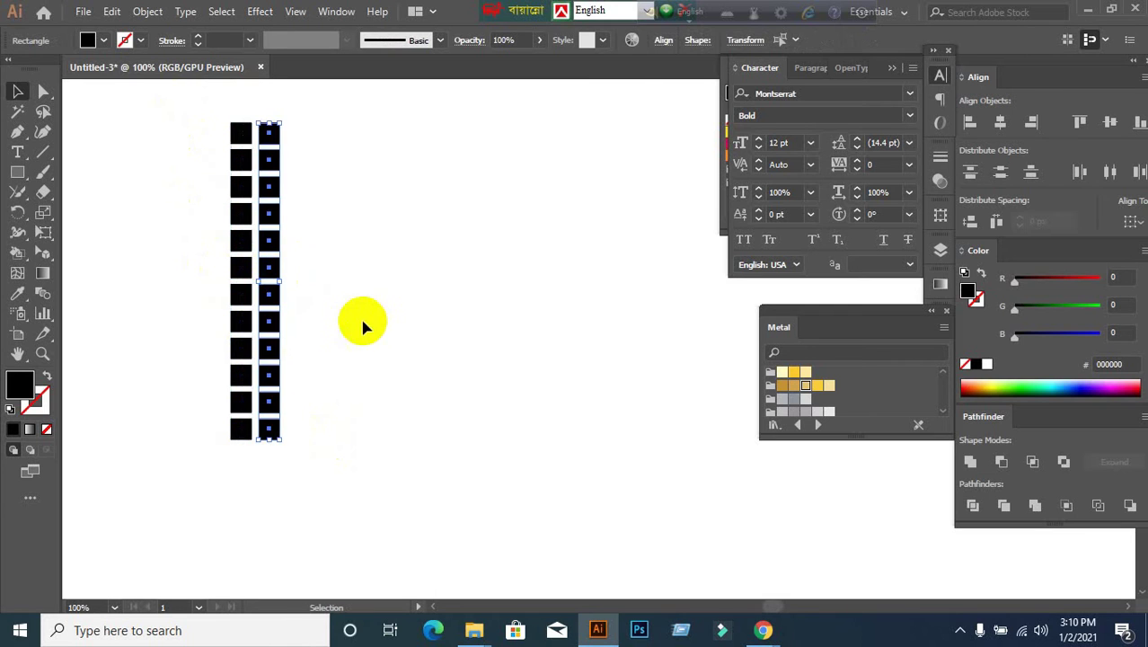
Repeat the column duplication six more times to build a grid of eight columns of black squares.
{"action": "key", "text": "ctrl+d"}
{"action": "key", "text": "ctrl+d"}
{"action": "key", "text": "ctrl+d"}
{"action": "key", "text": "ctrl+d"}
{"action": "key", "text": "ctrl+d"}
{"action": "key", "text": "ctrl+d"}
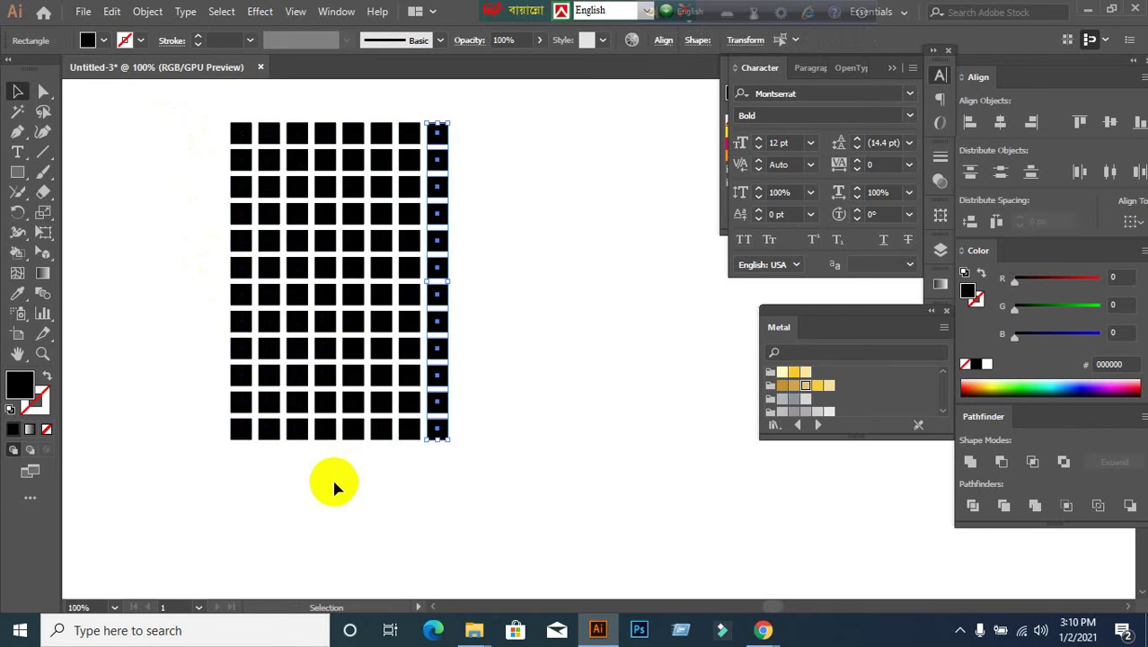
{"action": "left_click", "coordinate": [333, 490]}
Delete the two rightmost columns of the black square grid.
{"action": "scroll", "coordinate": [333, 505], "scroll_direction": "down", "scroll_amount": 2}
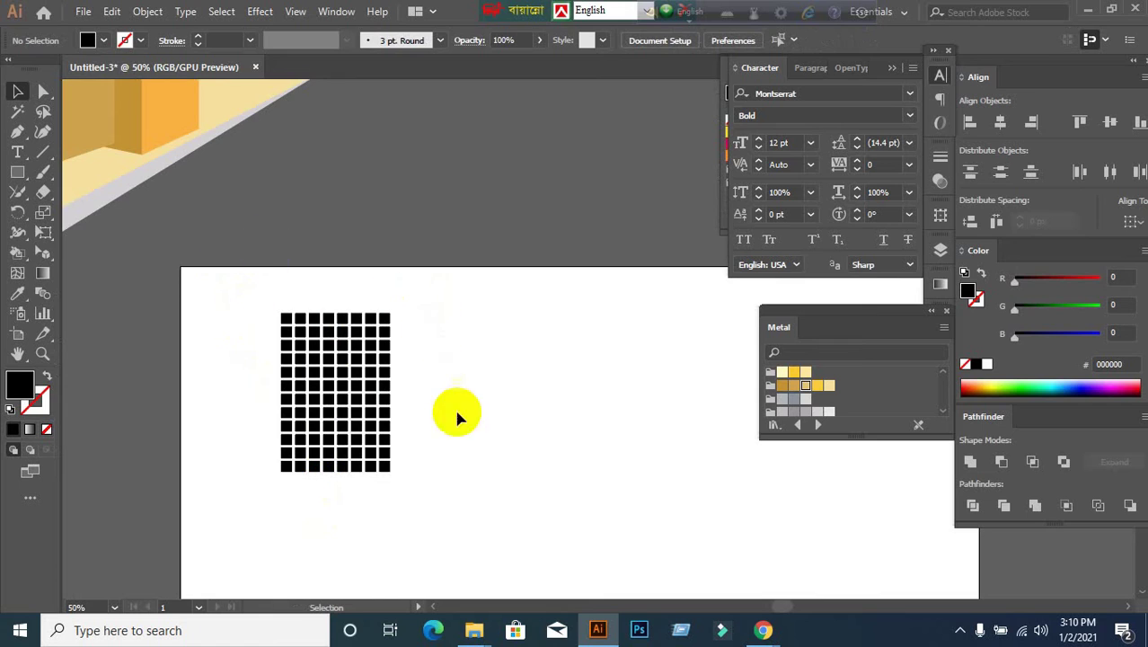
{"action": "scroll", "coordinate": [457, 413], "scroll_direction": "down", "scroll_amount": 3}
{"action": "left_click_drag", "start_coordinate": [364, 214], "coordinate": [464, 478]}
{"action": "key", "text": "Delete"}
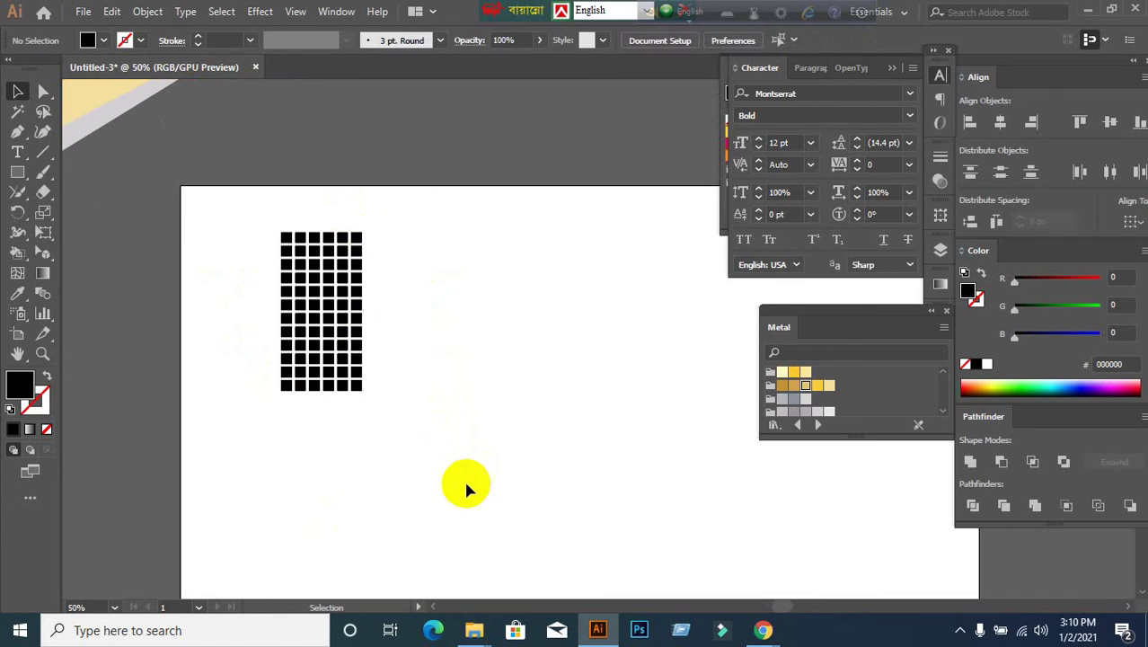
{"action": "key", "text": "ctrl+z"}
{"action": "key", "text": "Delete"}
Group all the remaining black squares and move the grid closer to the artboard's upper-left corner.
{"action": "left_click_drag", "start_coordinate": [238, 192], "coordinate": [451, 433]}
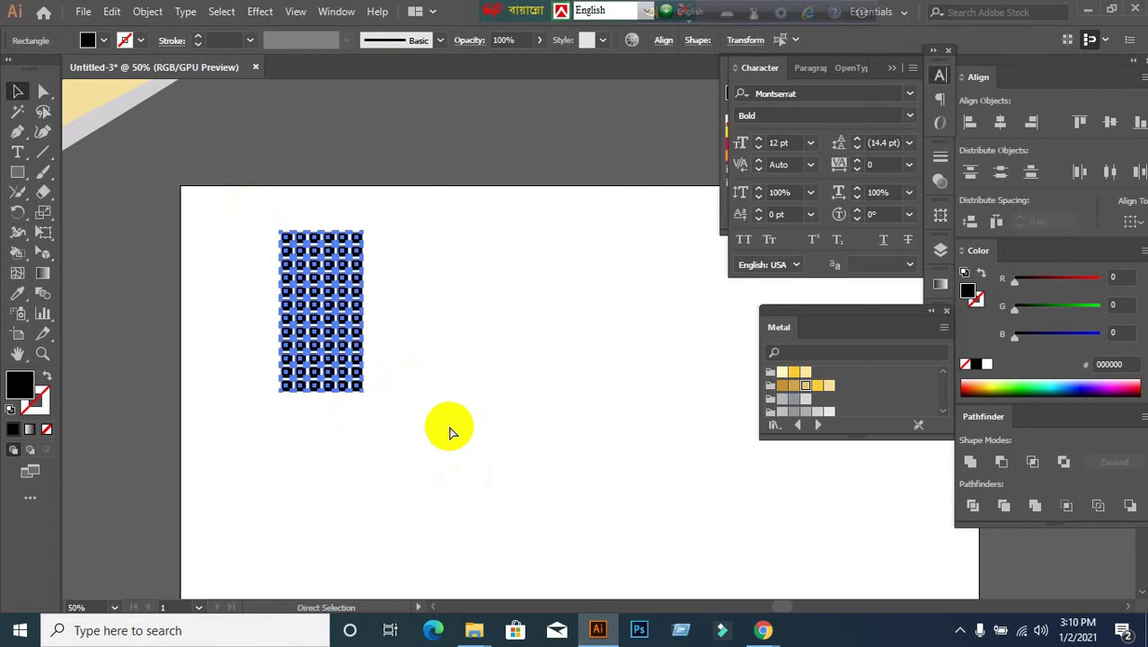
{"action": "left_click_drag", "start_coordinate": [308, 342], "coordinate": [274, 296]}
{"action": "left_click", "coordinate": [372, 423]}
{"action": "left_click", "coordinate": [332, 308]}
Duplicate the grouped square grid and place the copy some distance to the right of the original.
{"action": "scroll", "coordinate": [445, 406], "scroll_direction": "down", "scroll_amount": 1}
{"action": "scroll", "coordinate": [444, 408], "scroll_direction": "down", "scroll_amount": 2}
{"action": "scroll", "coordinate": [485, 402], "scroll_direction": "right", "scroll_amount": 2}
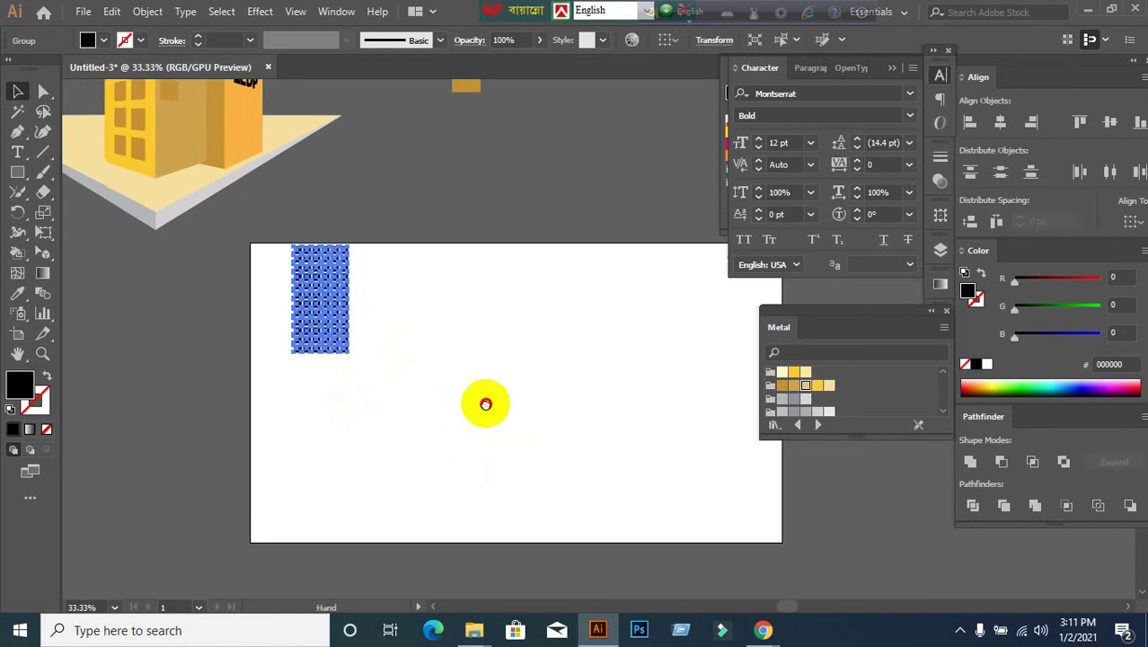
{"action": "left_click", "coordinate": [436, 382]}
{"action": "left_click_drag", "start_coordinate": [223, 332], "coordinate": [461, 247]}
{"action": "left_click", "coordinate": [318, 320]}
{"action": "left_click", "coordinate": [438, 258]}
{"action": "key", "text": "ctrl+equal"}
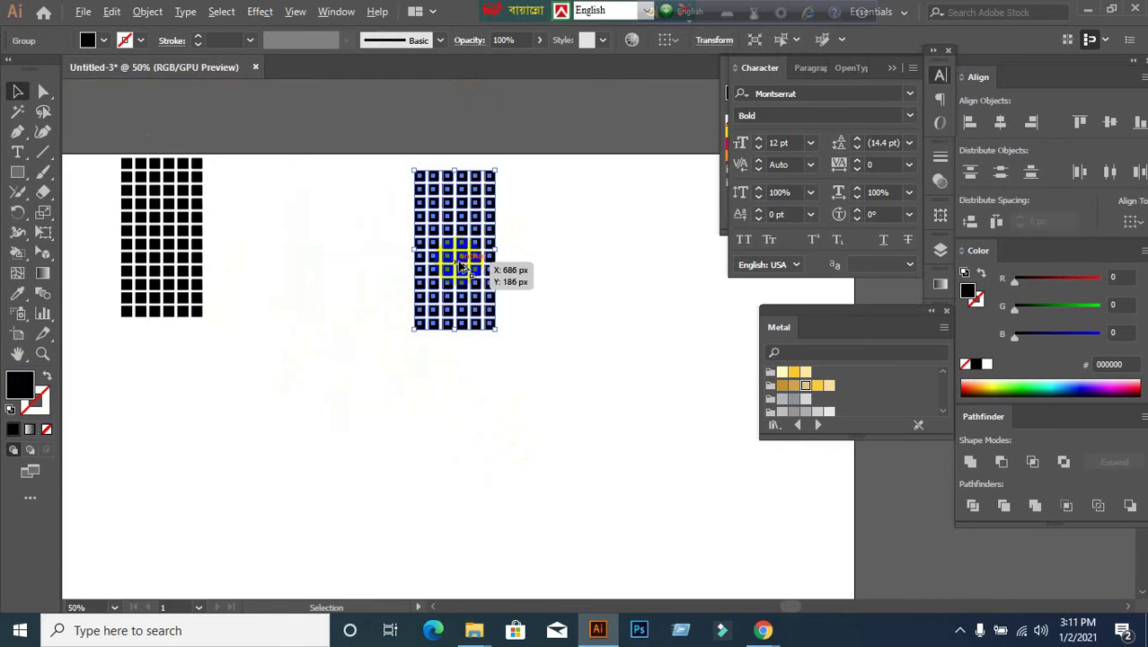
Taper the grid copy's right edge symmetrically with the Free Transform tool's Perspective Distort.
{"action": "left_click_drag", "start_coordinate": [43, 231], "coordinate": [160, 230]}
{"action": "left_click", "coordinate": [122, 206]}
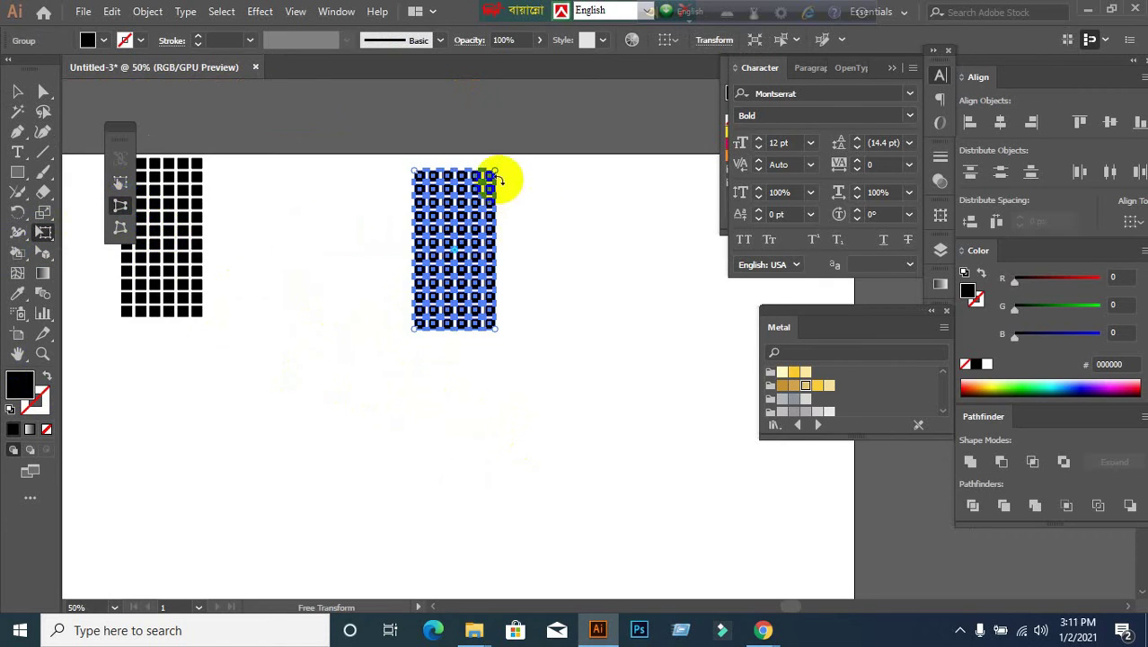
{"action": "left_click_drag", "start_coordinate": [503, 181], "coordinate": [504, 231]}
{"action": "left_click", "coordinate": [17, 91]}
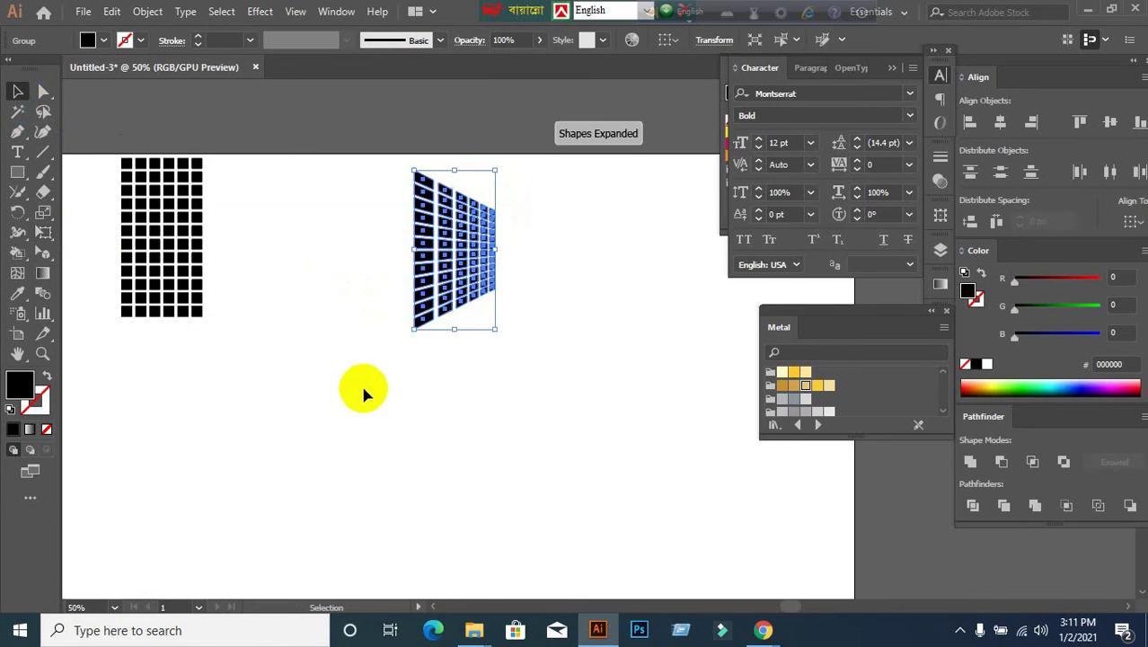
Try placing the tapered copy against the original grid's right edge and ungrouping it there.
{"action": "left_click", "coordinate": [378, 359]}
{"action": "left_click_drag", "start_coordinate": [463, 282], "coordinate": [250, 265]}
{"action": "left_click", "coordinate": [260, 416]}
{"action": "left_click_drag", "start_coordinate": [210, 226], "coordinate": [253, 235]}
{"action": "right_click", "coordinate": [252, 240]}
{"action": "left_click", "coordinate": [323, 381]}
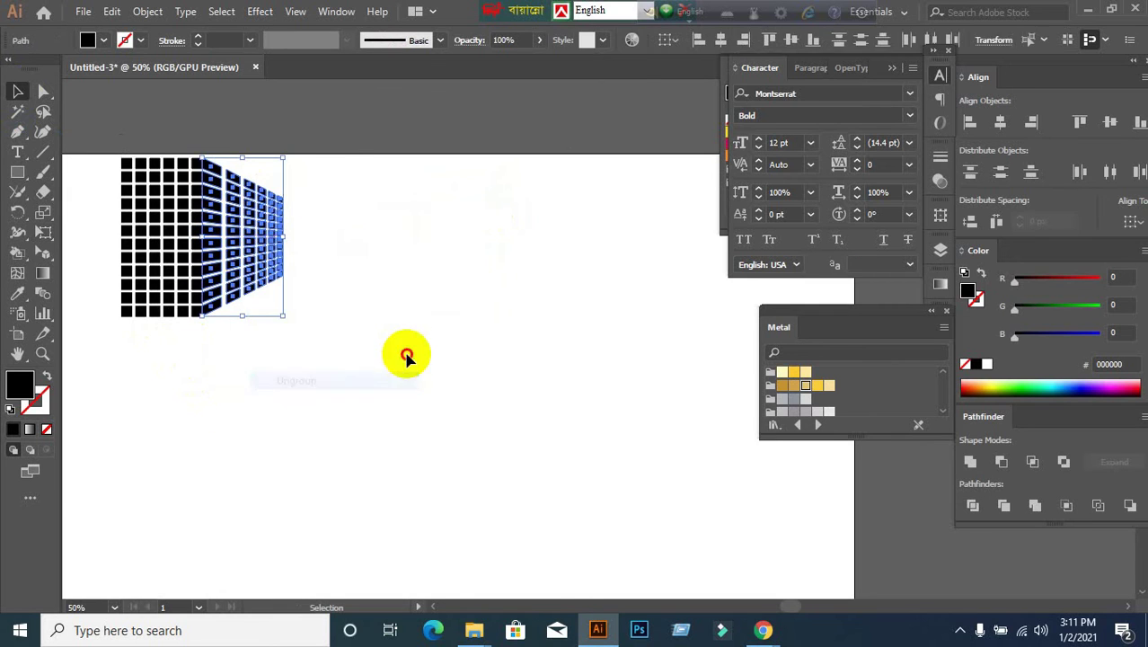
{"action": "left_click", "coordinate": [262, 222]}
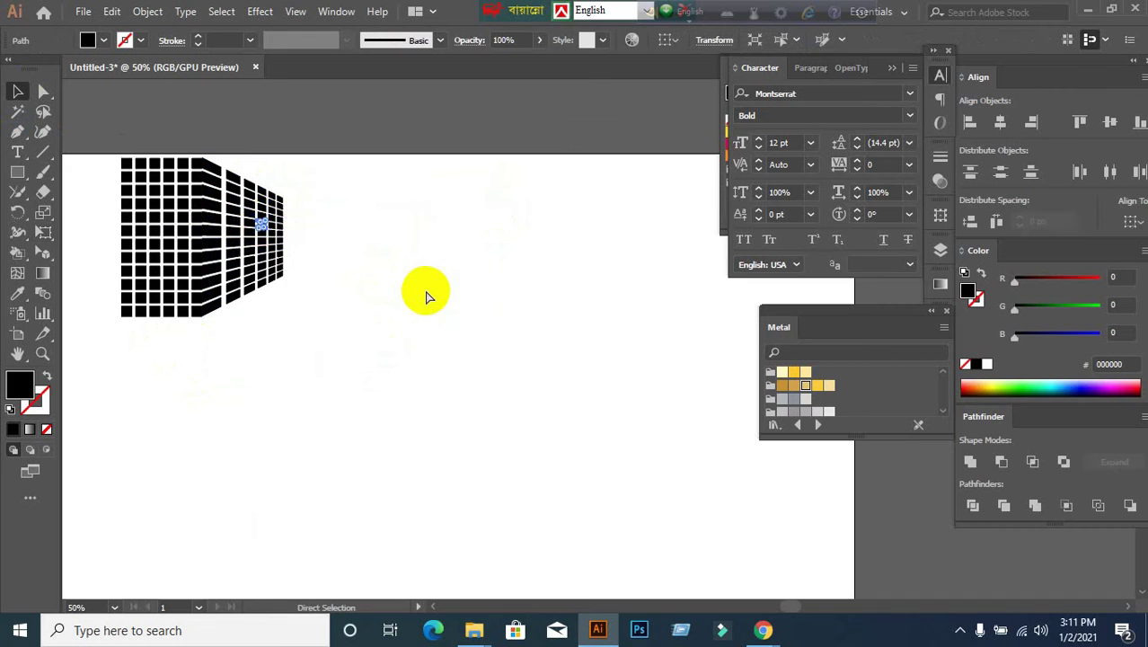
Ungroup the tapered copy at a spot clear of the original grid and delete its two widest columns.
{"action": "left_click_drag", "start_coordinate": [260, 248], "coordinate": [434, 252]}
{"action": "left_click", "coordinate": [382, 259]}
{"action": "right_click", "coordinate": [389, 261]}
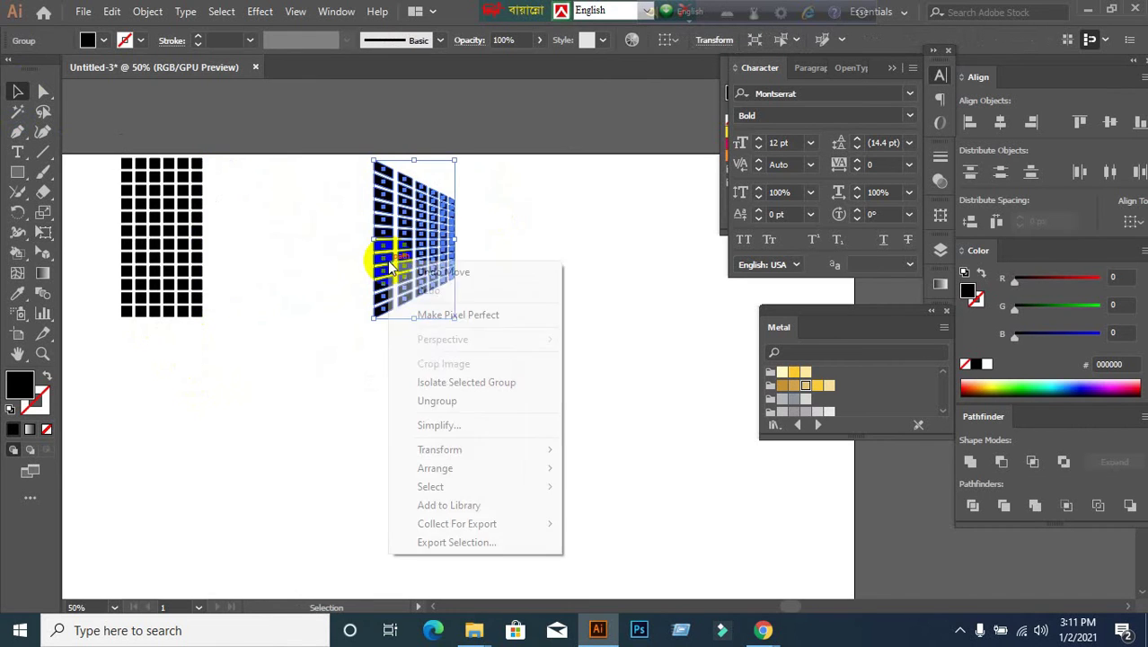
{"action": "left_click", "coordinate": [423, 401]}
{"action": "left_click", "coordinate": [364, 178]}
{"action": "left_click_drag", "start_coordinate": [382, 177], "coordinate": [393, 346]}
{"action": "key", "text": "Delete"}
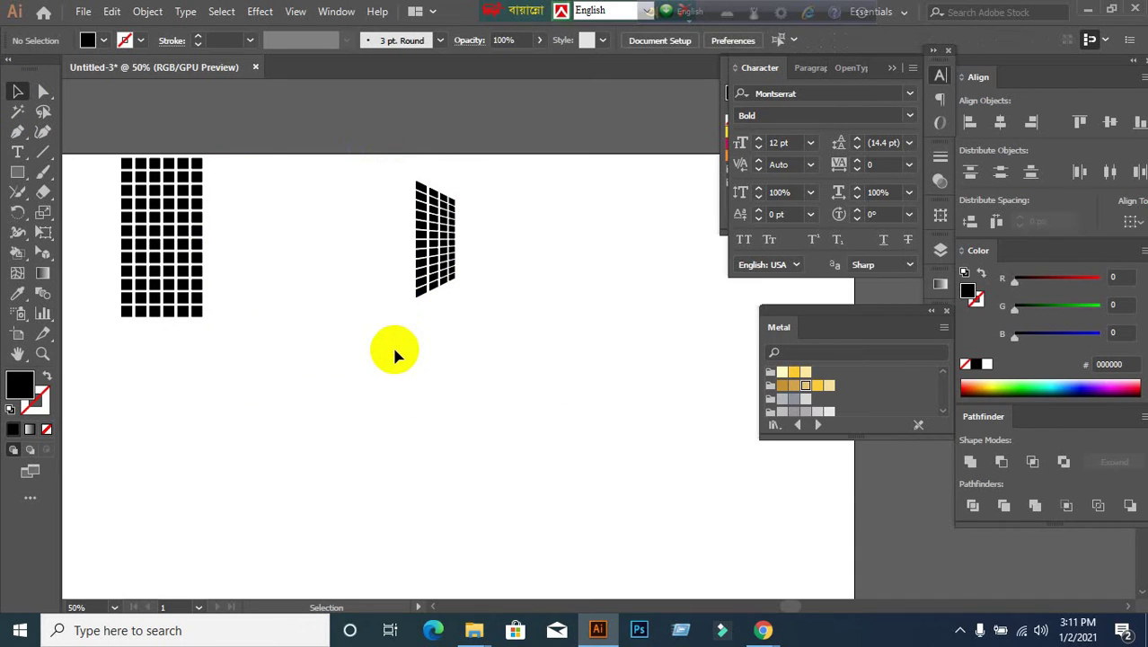
Group the remaining four tapered columns and move them against the original grid's right edge.
{"action": "left_click_drag", "start_coordinate": [368, 162], "coordinate": [225, 223]}
{"action": "key", "text": "a"}
{"action": "left_click", "coordinate": [345, 366]}
{"action": "key", "text": "ctrl+equal"}
{"action": "key", "text": "ctrl+equal"}
{"action": "key", "text": "ctrl+equal"}
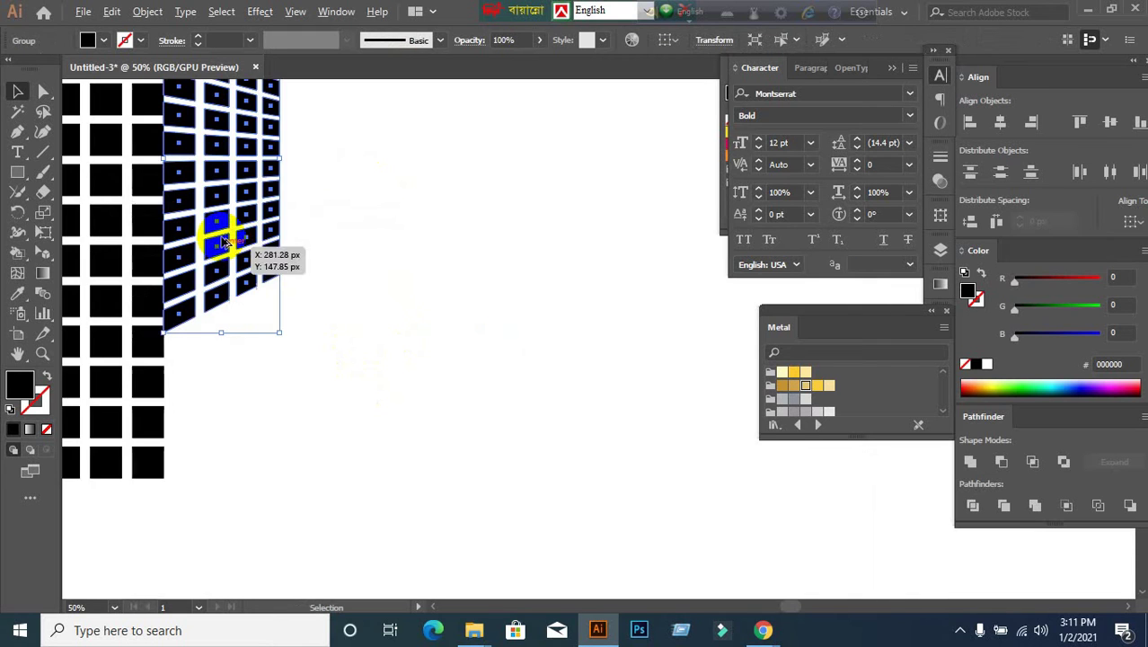
{"action": "key", "text": "ctrl+minus"}
{"action": "left_click", "coordinate": [321, 256]}
{"action": "scroll", "coordinate": [309, 235], "scroll_direction": "up", "scroll_amount": 2}
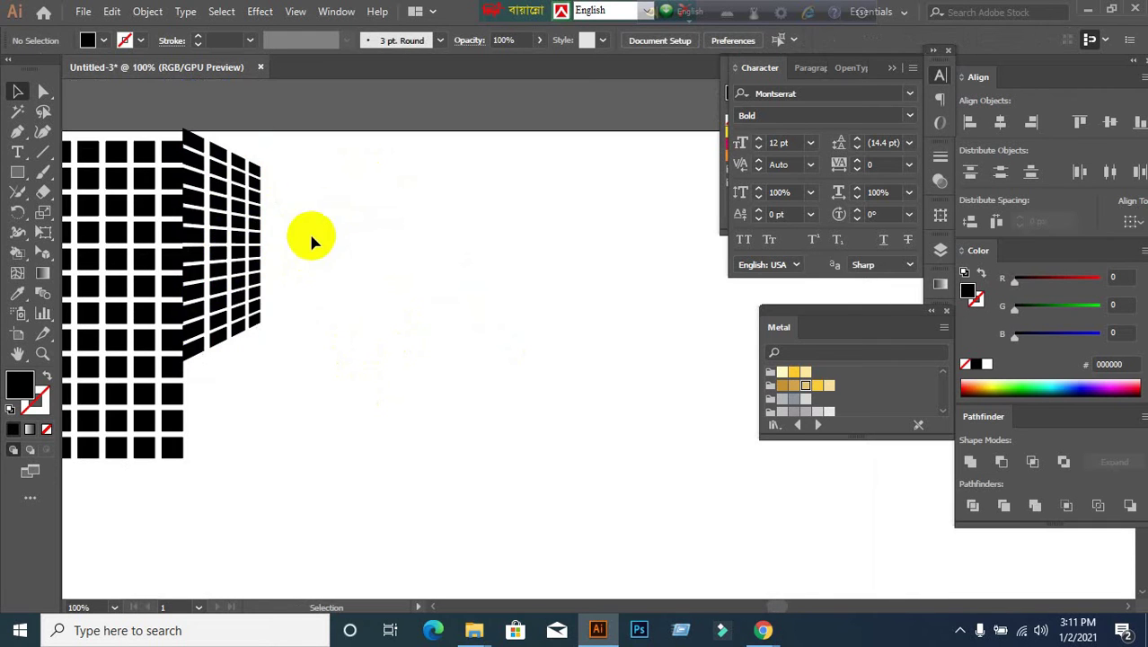
Align the tapered columns with the flat grid's top corner and stretch them down to match its full height.
{"action": "mouse_move", "coordinate": [244, 247]}
{"action": "left_mouse_down"}
{"action": "mouse_move", "coordinate": [253, 265]}
{"action": "mouse_move", "coordinate": [246, 257]}
{"action": "left_mouse_up"}
{"action": "left_click_drag", "start_coordinate": [225, 372], "coordinate": [223, 454]}
{"action": "left_click", "coordinate": [389, 359]}
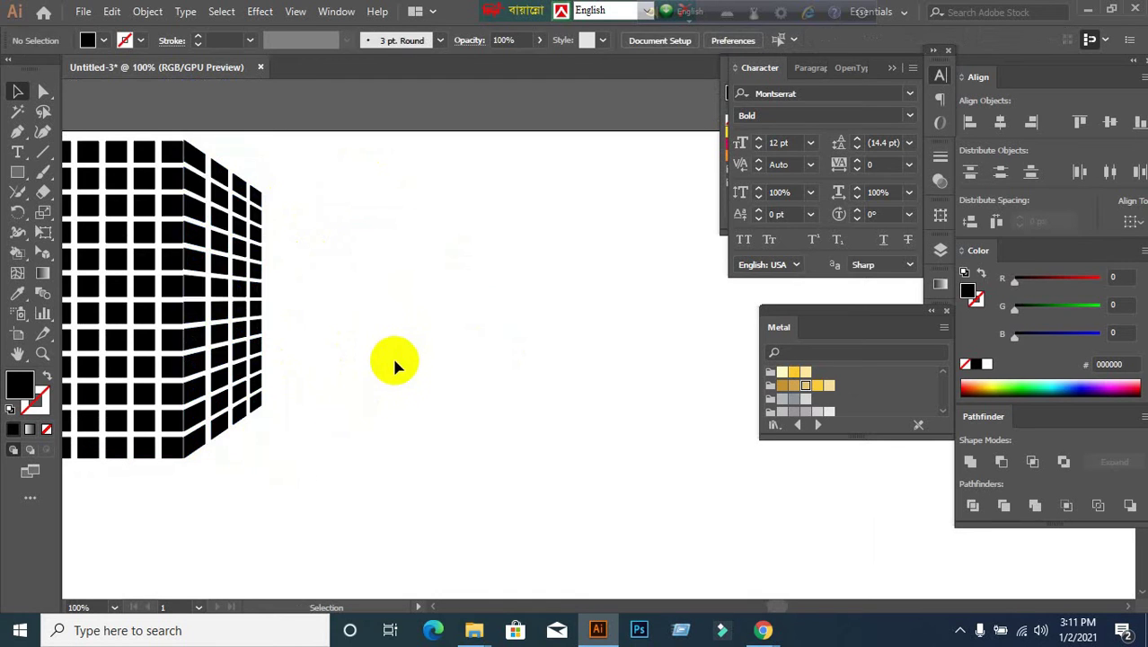
Duplicate the flat front grid and place the copy to the right, overlapping the artboard's top edge.
{"action": "key", "text": "ctrl+minus"}
{"action": "key", "text": "ctrl+minus"}
{"action": "left_click_drag", "start_coordinate": [431, 403], "coordinate": [412, 349]}
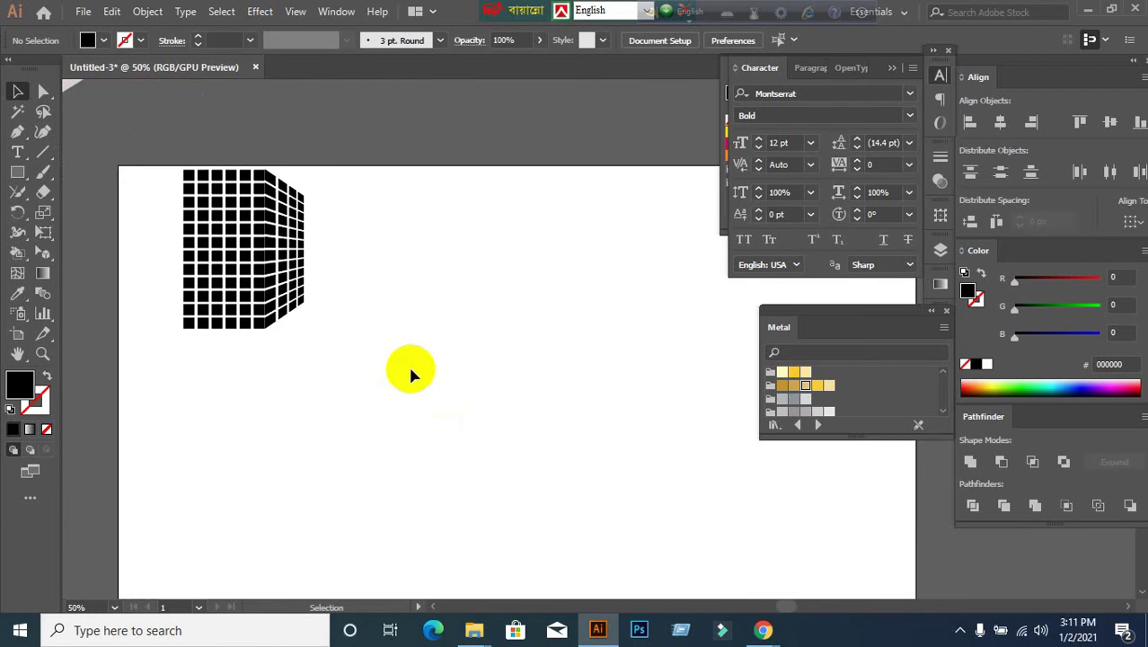
{"action": "left_click_drag", "start_coordinate": [225, 277], "coordinate": [490, 255]}
{"action": "left_click", "coordinate": [461, 330]}
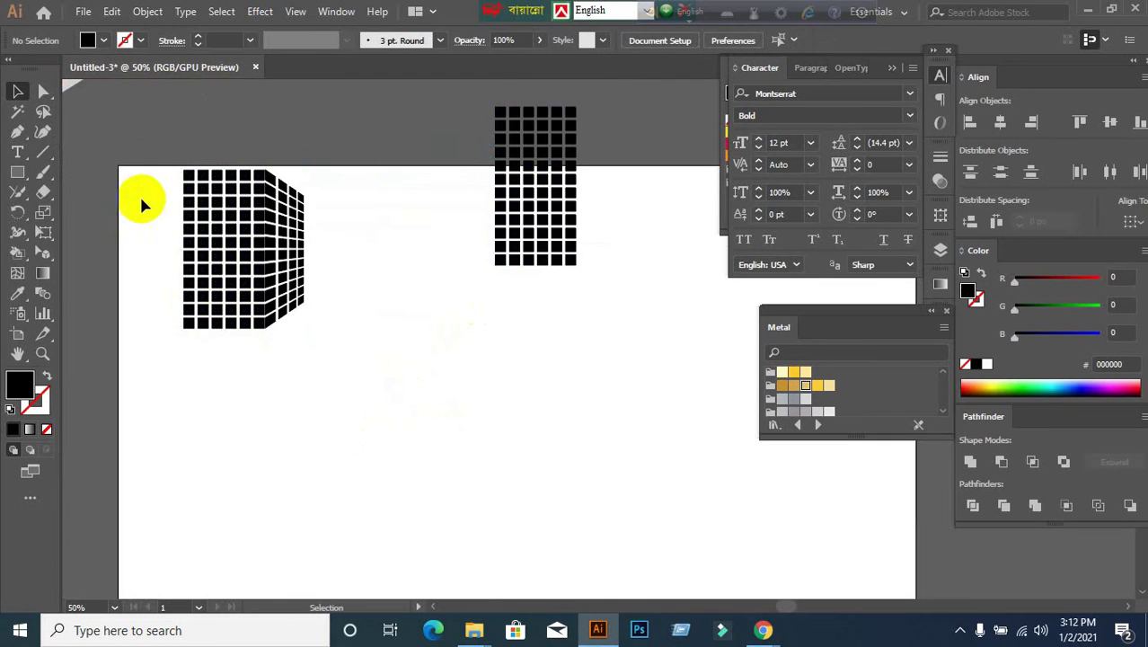
Move the two-sided block of squares up and left so it overlaps the artboard's upper-left corner.
{"action": "left_click_drag", "start_coordinate": [295, 282], "coordinate": [226, 207]}
{"action": "left_click", "coordinate": [390, 359]}
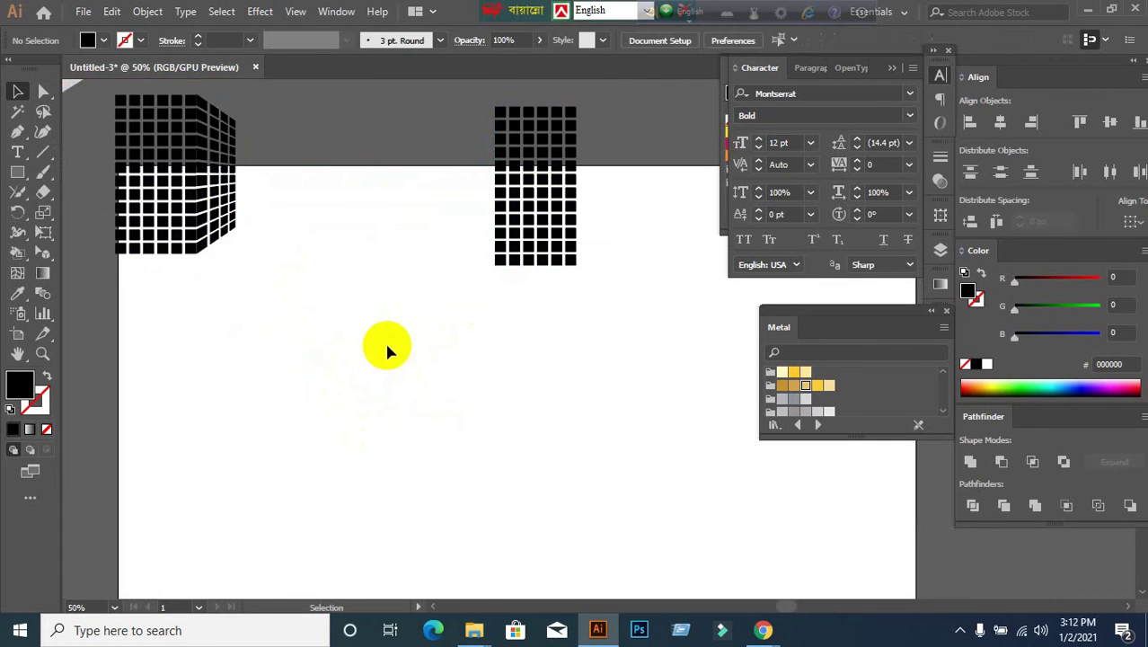
{"action": "left_click_drag", "start_coordinate": [434, 112], "coordinate": [610, 266]}
{"action": "left_click", "coordinate": [640, 380]}
{"action": "scroll", "coordinate": [340, 275], "scroll_direction": "down", "scroll_amount": 2}
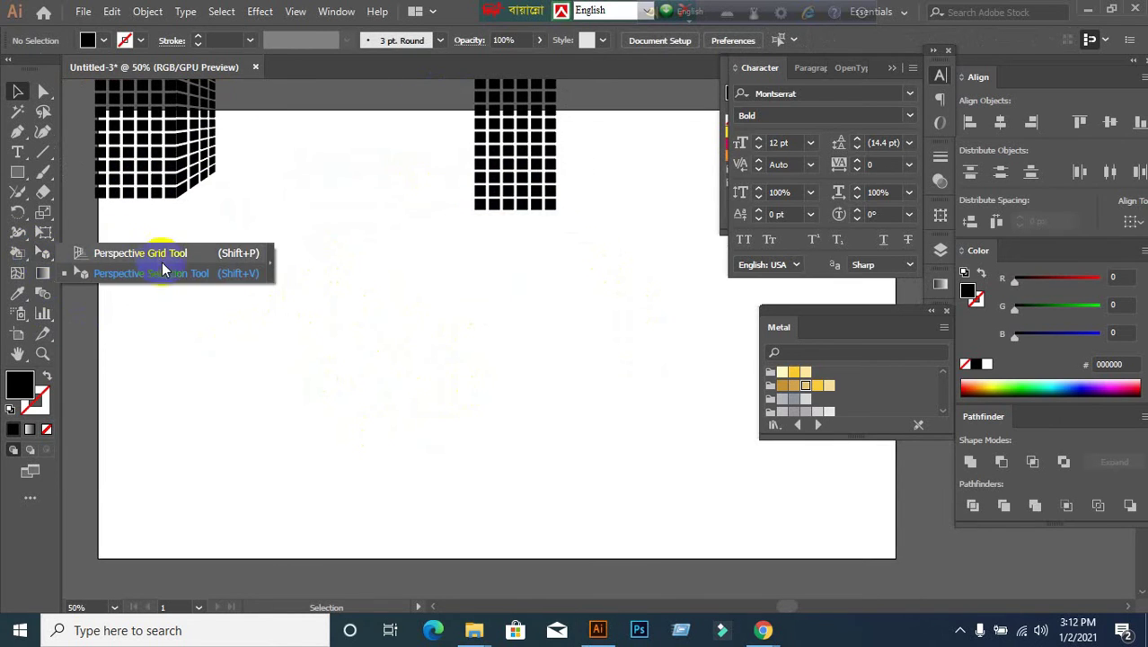
Show the two-point perspective grid on the artboard and make its left plane active.
{"action": "left_click", "coordinate": [42, 254]}
{"action": "scroll", "coordinate": [449, 386], "scroll_direction": "up", "scroll_amount": 1}
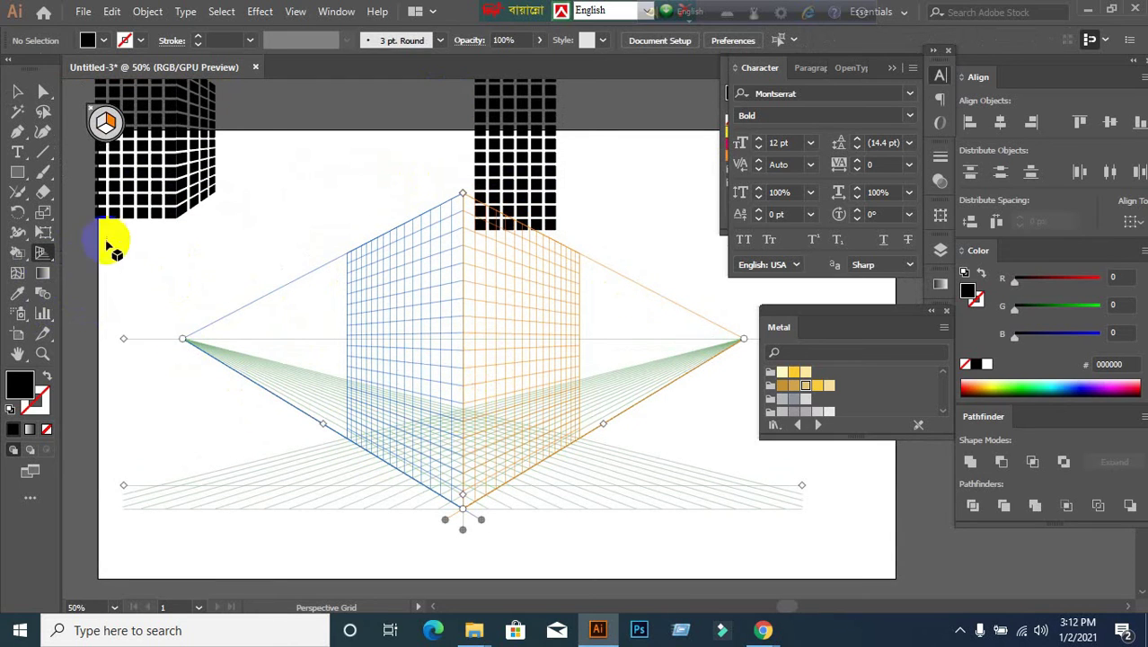
{"action": "key", "text": "shift+v"}
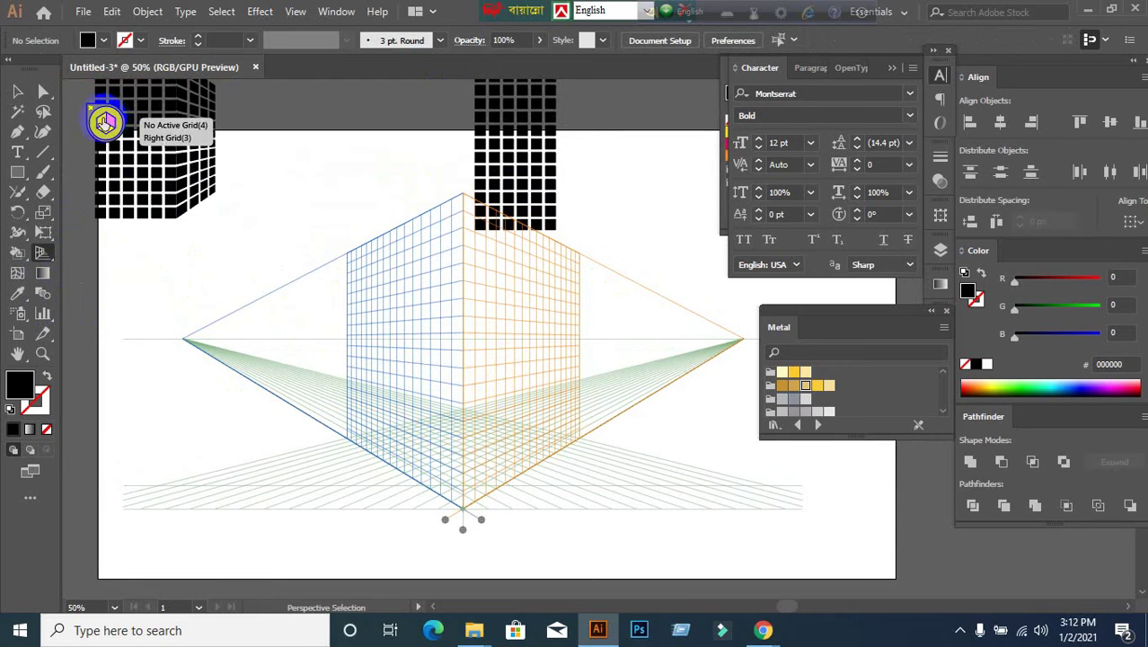
{"action": "left_click", "coordinate": [104, 123]}
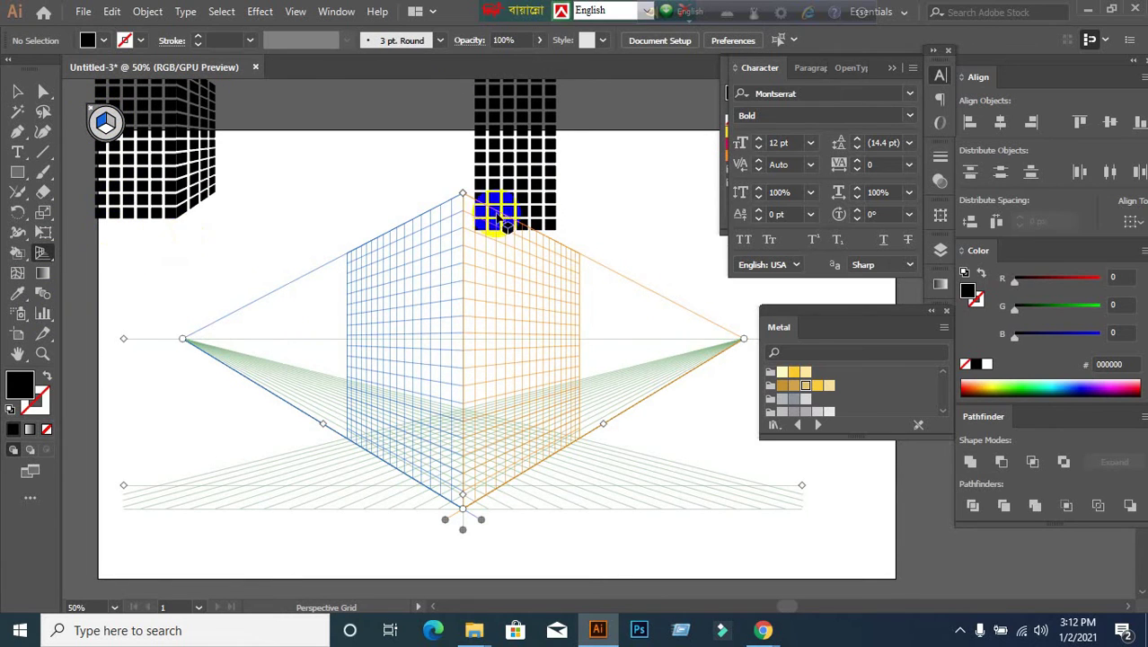
Try to move the flat square grid onto the left perspective plane with the Perspective Selection tool.
{"action": "left_click_drag", "start_coordinate": [51, 254], "coordinate": [128, 275]}
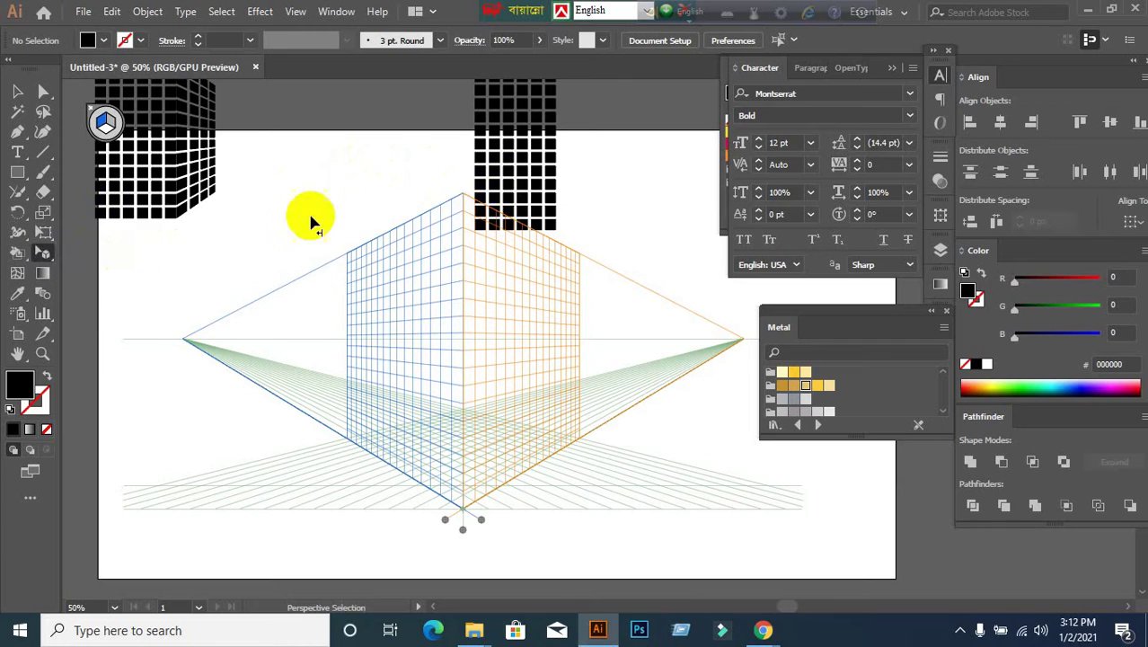
{"action": "left_click_drag", "start_coordinate": [43, 252], "coordinate": [208, 278]}
{"action": "left_click", "coordinate": [410, 133]}
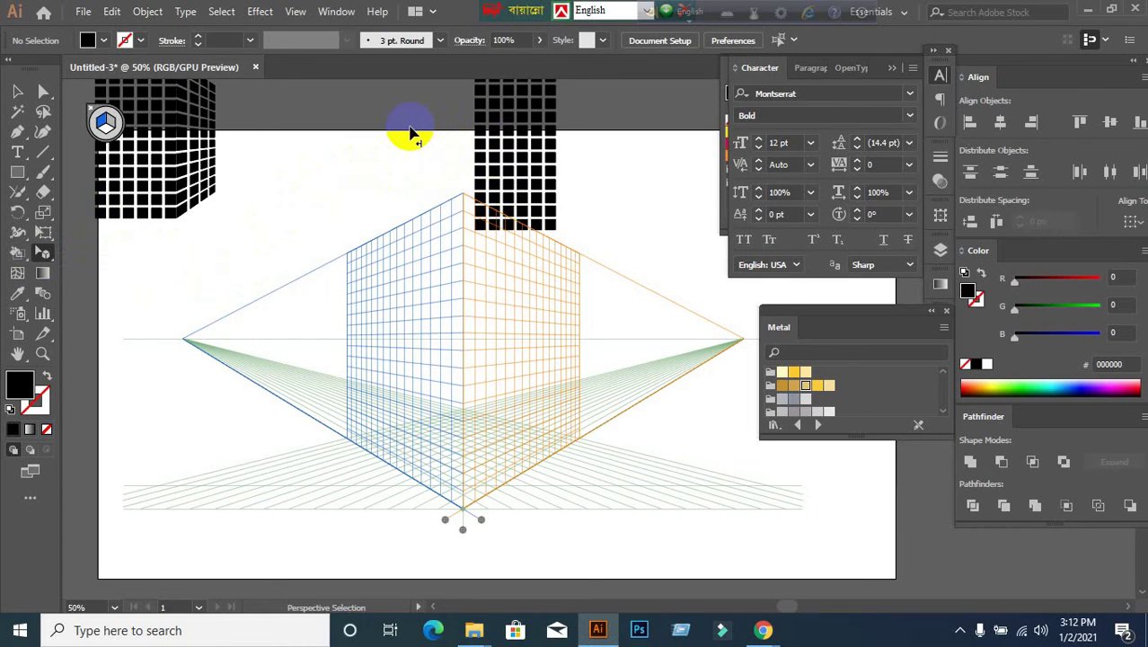
{"action": "left_click_drag", "start_coordinate": [42, 253], "coordinate": [119, 253]}
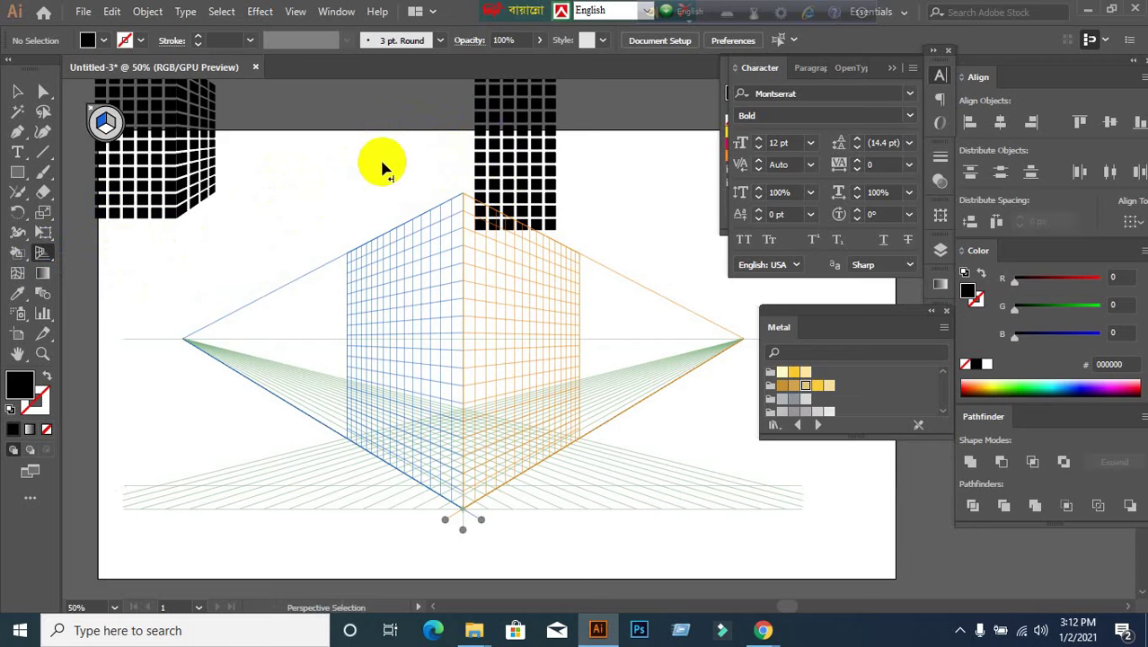
{"action": "left_click_drag", "start_coordinate": [479, 117], "coordinate": [510, 126]}
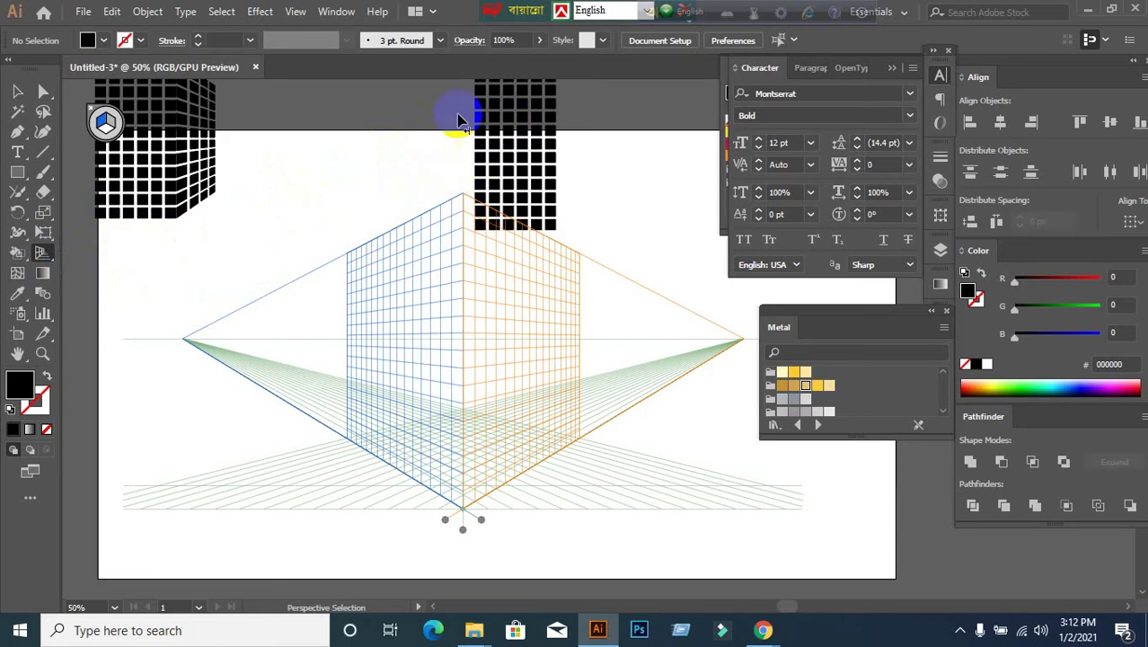
{"action": "left_click_drag", "start_coordinate": [476, 143], "coordinate": [381, 332]}
{"action": "key", "text": "ctrl+z"}
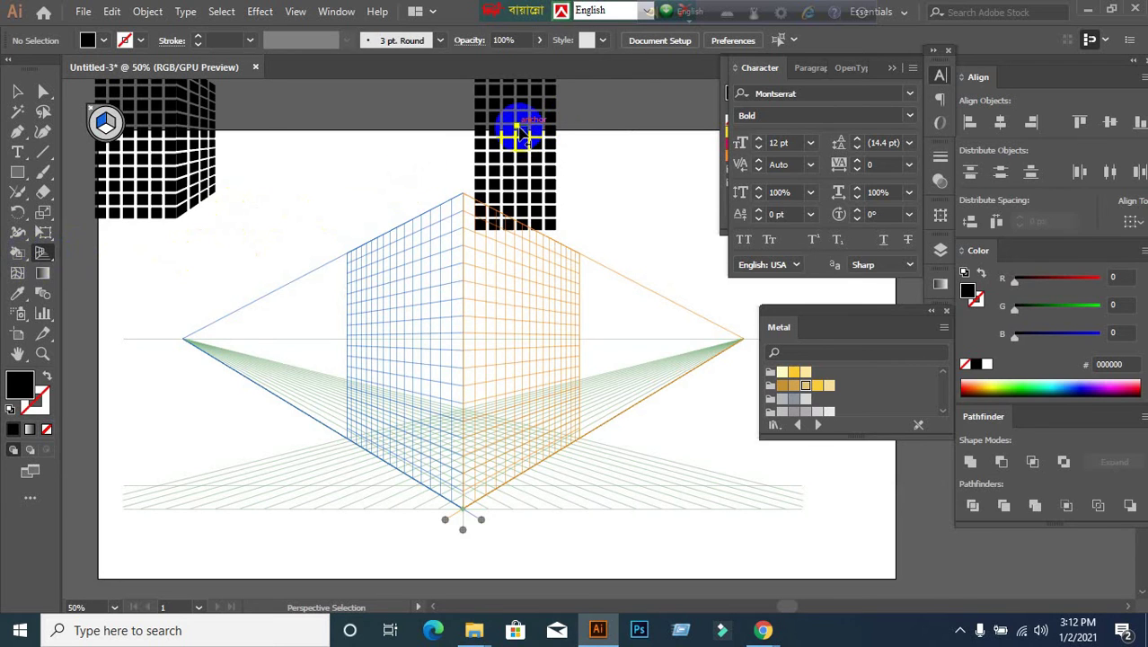
{"action": "left_click_drag", "start_coordinate": [522, 153], "coordinate": [412, 368]}
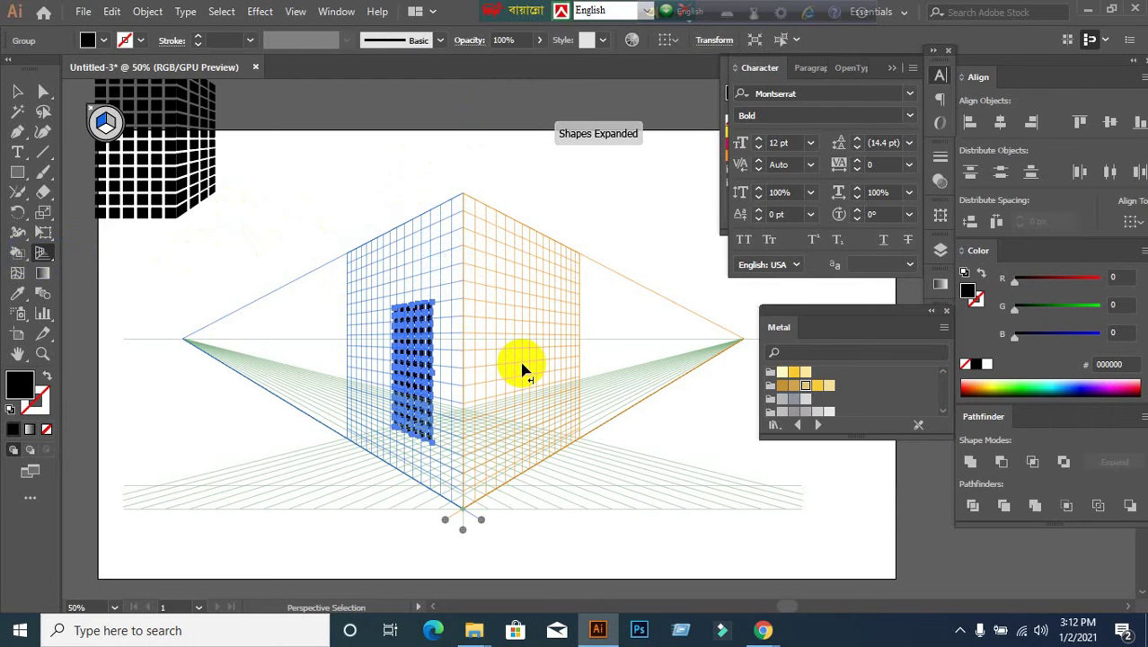
{"action": "key", "text": "ctrl+z"}
{"action": "key", "text": "shift+p"}
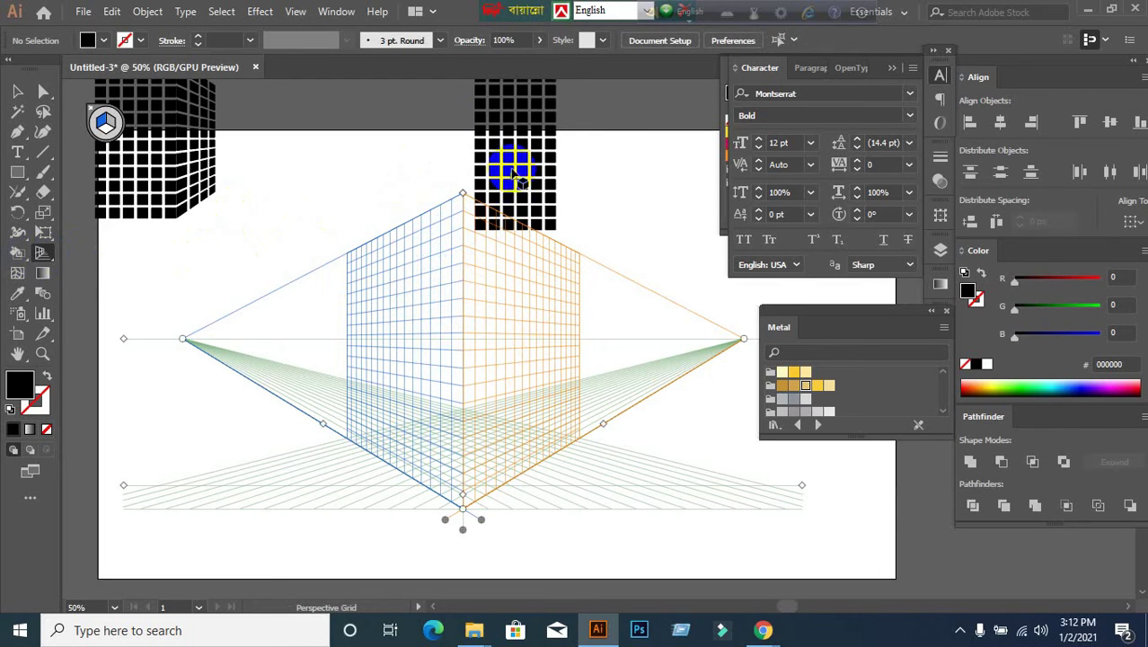
Place a copy of the flat square grid on the left perspective plane, against the grid's central vertical edge.
{"action": "left_click", "coordinate": [41, 254]}
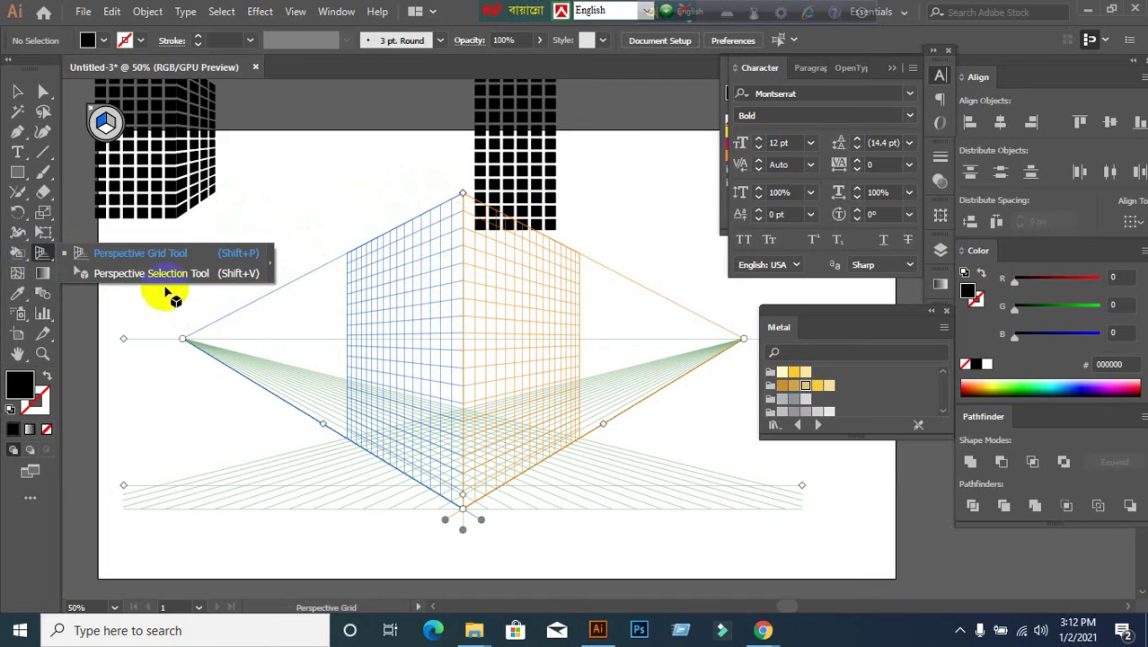
{"action": "left_click", "coordinate": [171, 281]}
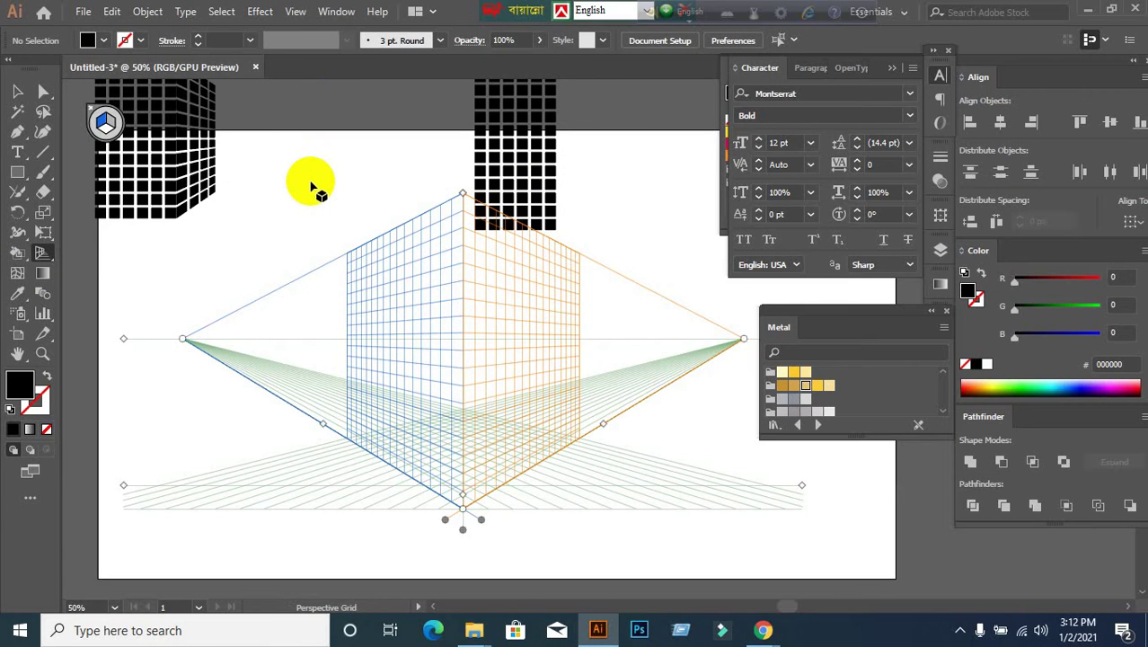
{"action": "left_click", "coordinate": [523, 170]}
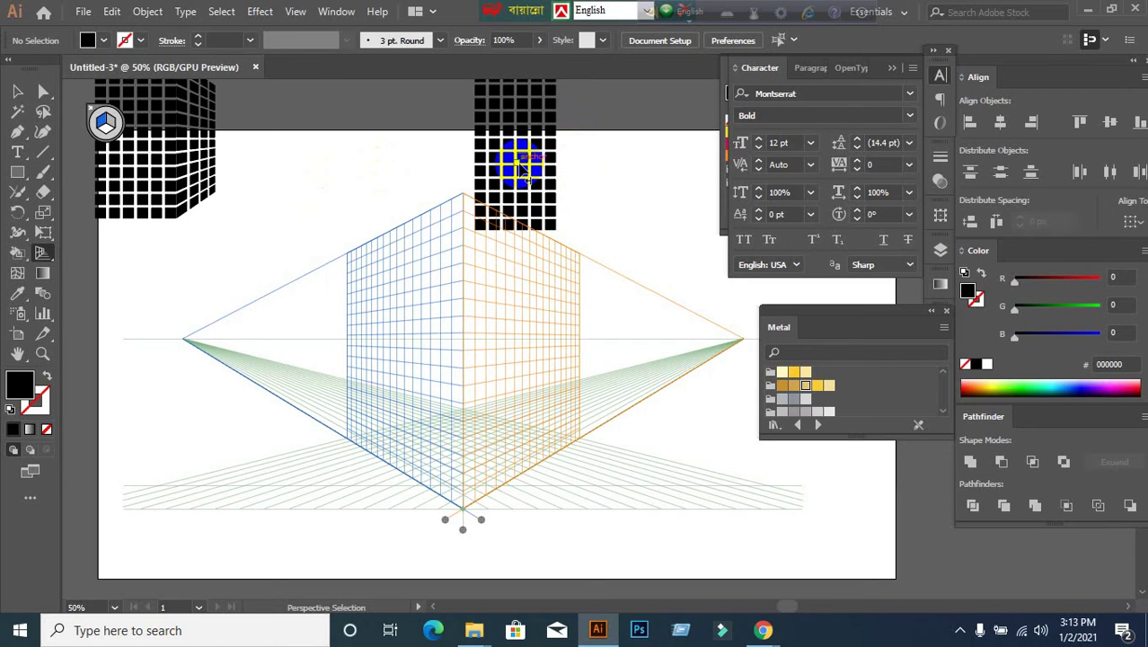
{"action": "left_click_drag", "start_coordinate": [523, 170], "coordinate": [442, 390]}
Make the right plane of the perspective grid active and deselect the placed squares.
{"action": "key", "text": "shift+p"}
{"action": "left_click", "coordinate": [106, 126]}
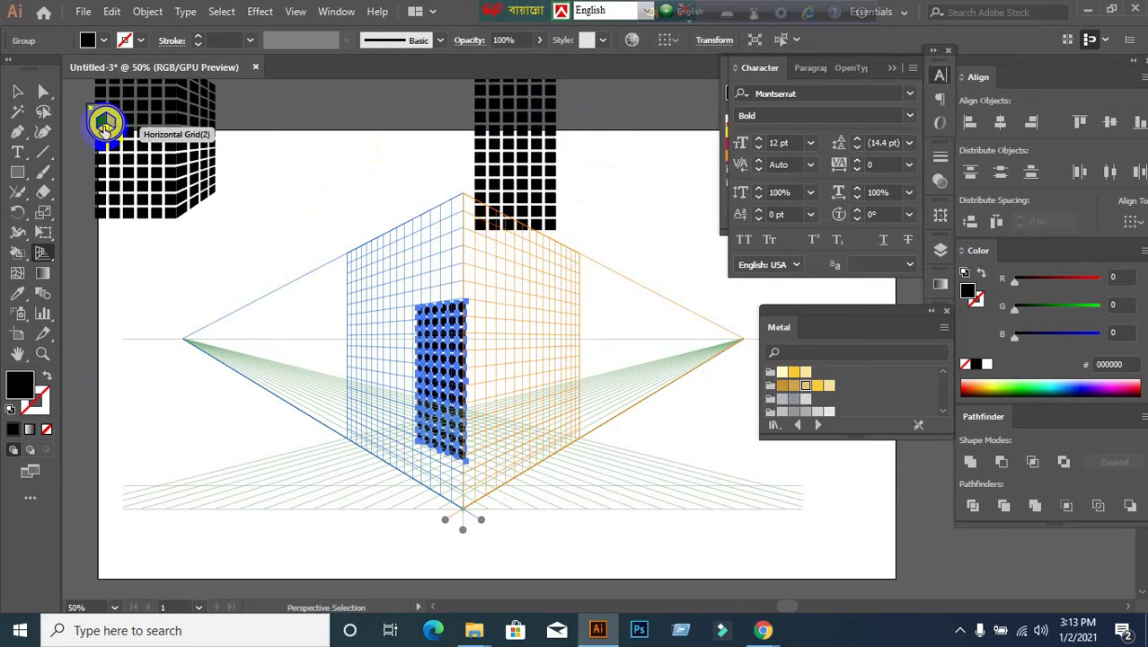
{"action": "left_click", "coordinate": [108, 123]}
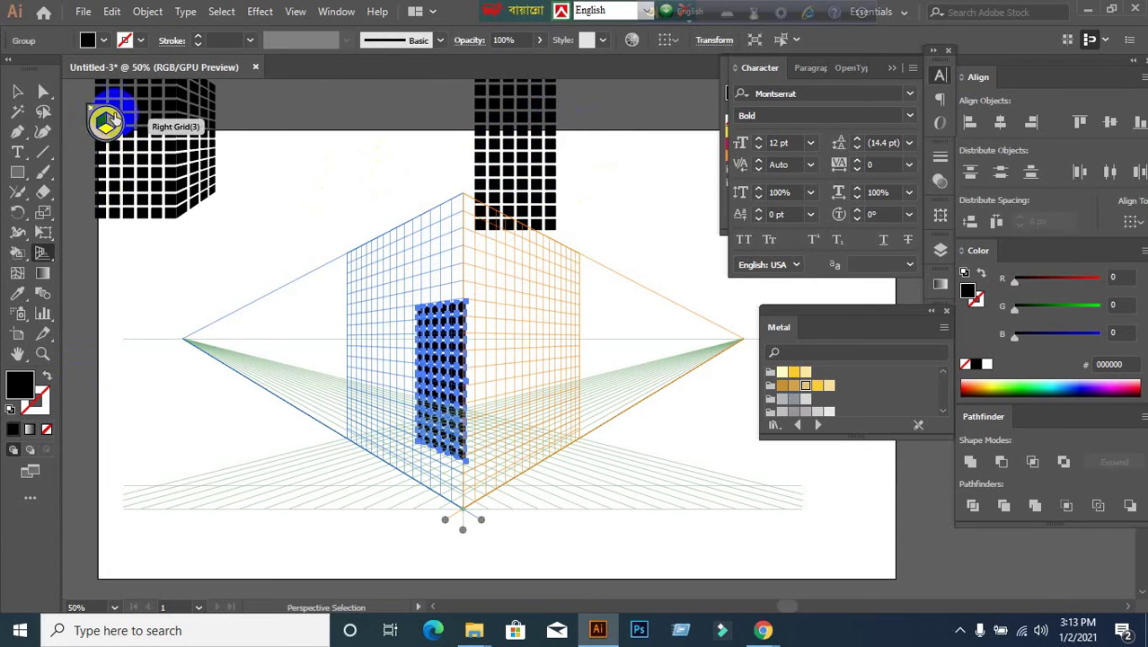
{"action": "key", "text": "shift+p"}
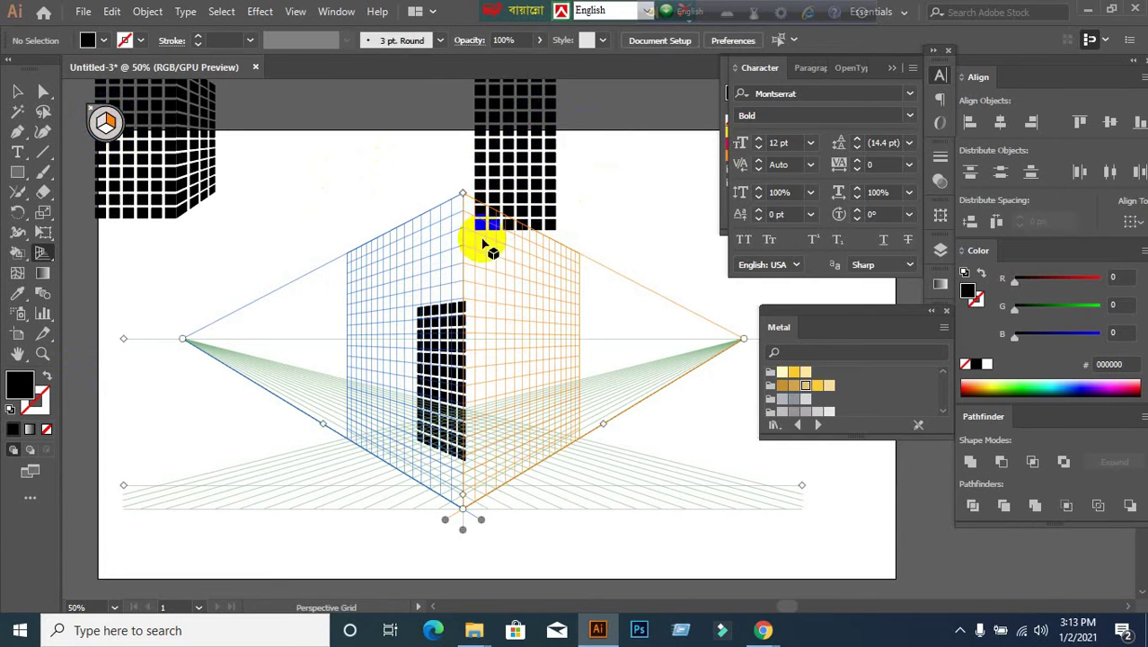
Place a copy of the flat square grid on the right perspective plane, directly beside the copy on the left plane.
{"action": "left_click", "coordinate": [36, 255]}
{"action": "left_click", "coordinate": [117, 274]}
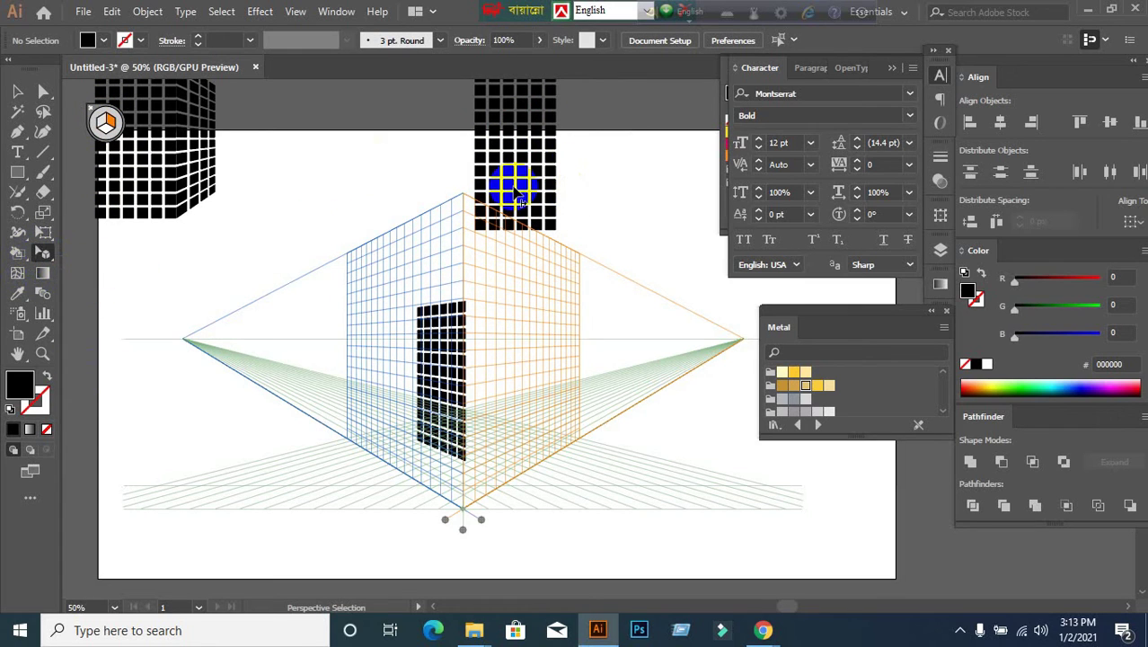
{"action": "left_click_drag", "start_coordinate": [545, 173], "coordinate": [490, 395]}
{"action": "scroll", "coordinate": [487, 397], "scroll_direction": "up", "scroll_amount": 3}
{"action": "scroll", "coordinate": [480, 341], "scroll_direction": "down", "scroll_amount": 1}
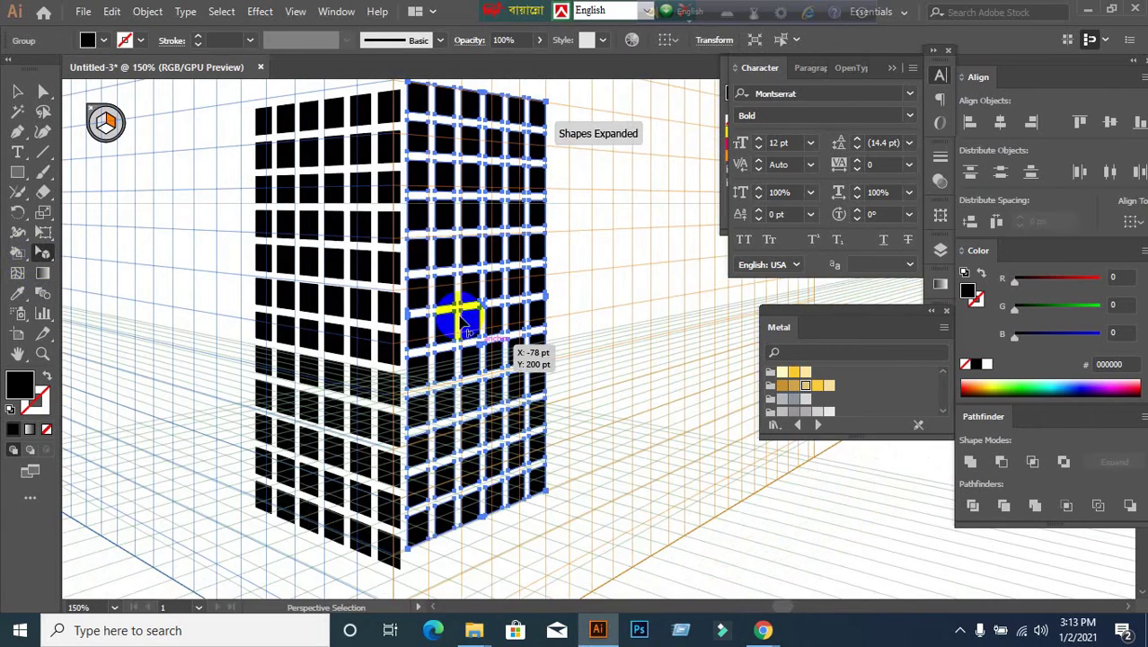
Lower the right-plane squares slightly along the corner to line up their rows with the left-plane squares.
{"action": "scroll", "coordinate": [444, 278], "scroll_direction": "up", "scroll_amount": 1}
{"action": "left_click_drag", "start_coordinate": [435, 115], "coordinate": [441, 148]}
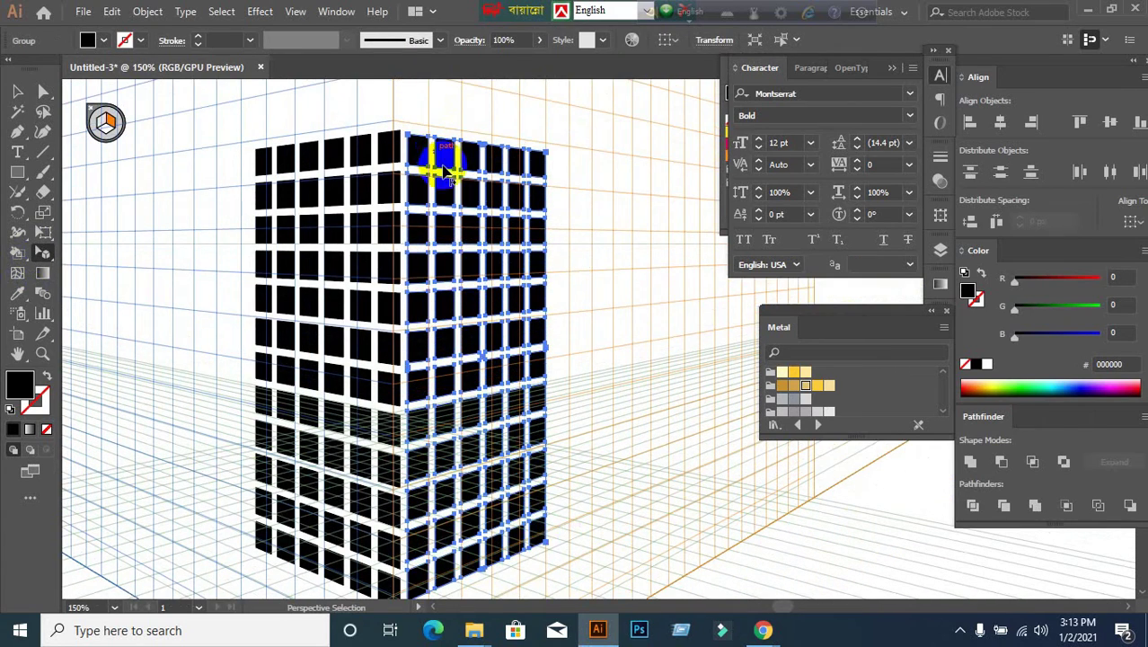
{"action": "scroll", "coordinate": [454, 288], "scroll_direction": "down", "scroll_amount": 2}
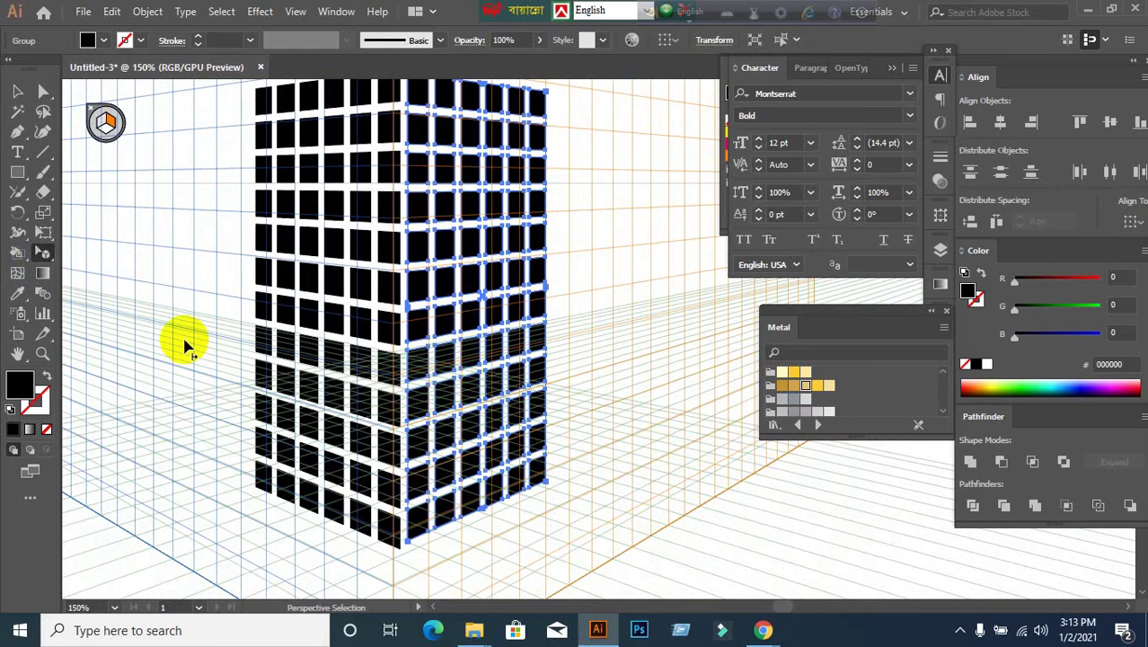
{"action": "scroll", "coordinate": [440, 550], "scroll_direction": "up", "scroll_amount": 2}
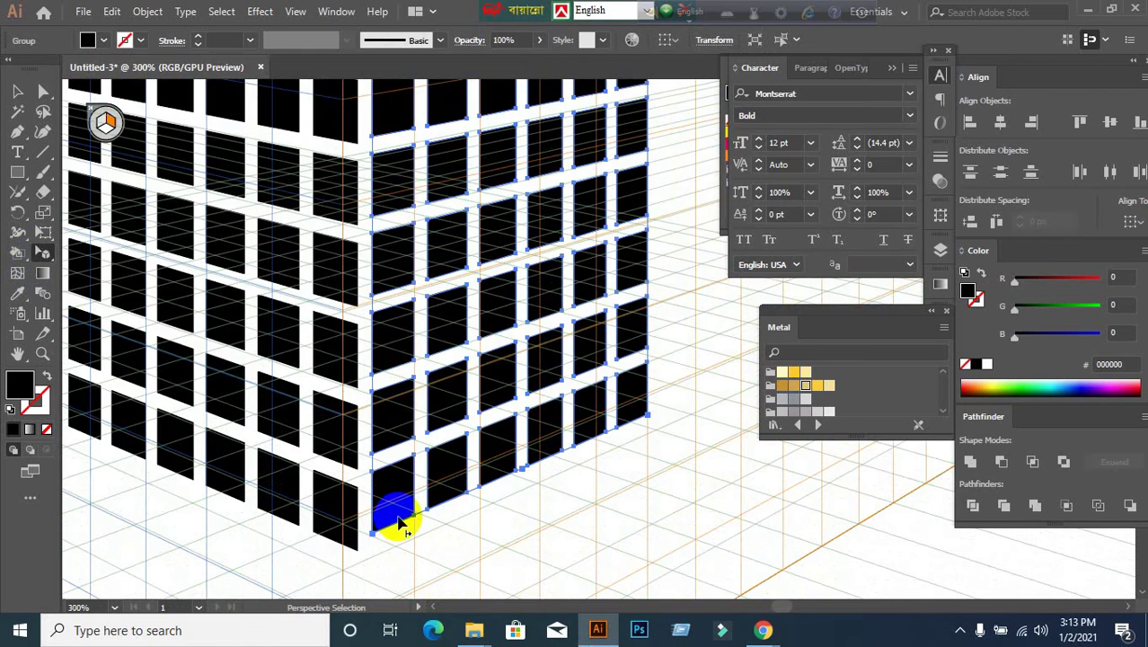
{"action": "left_click_drag", "start_coordinate": [401, 530], "coordinate": [398, 532]}
Try to raise the right-plane squares slightly to match the top corner of the left-plane squares.
{"action": "scroll", "coordinate": [422, 494], "scroll_direction": "down", "scroll_amount": 2}
{"action": "scroll", "coordinate": [422, 440], "scroll_direction": "up", "scroll_amount": 2}
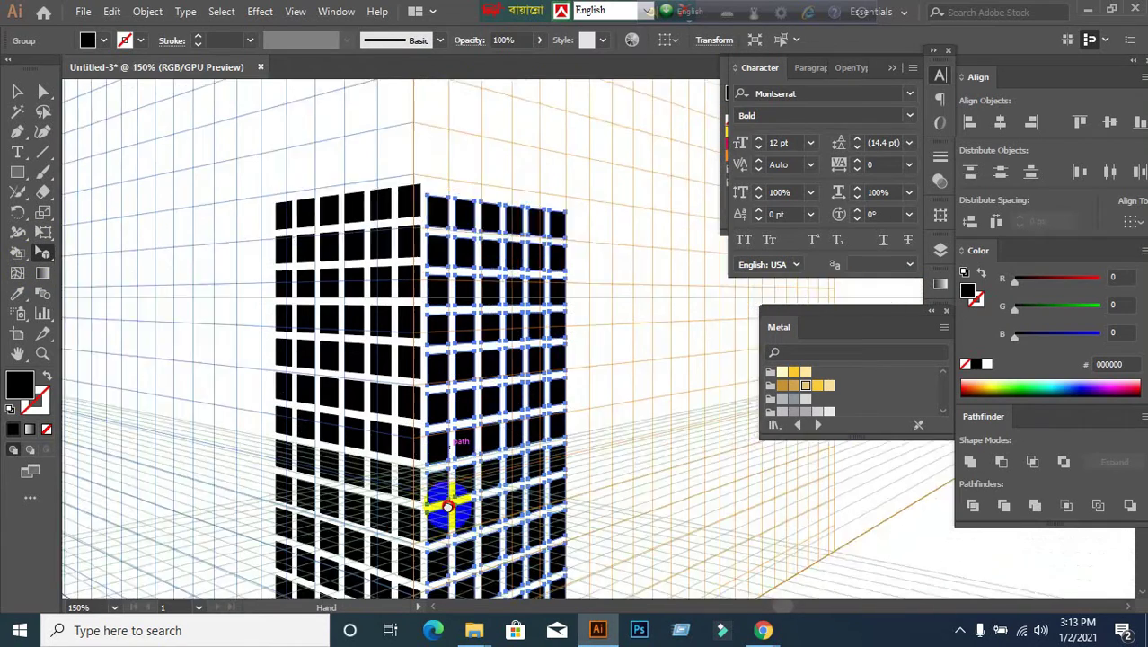
{"action": "scroll", "coordinate": [486, 339], "scroll_direction": "up", "scroll_amount": 2}
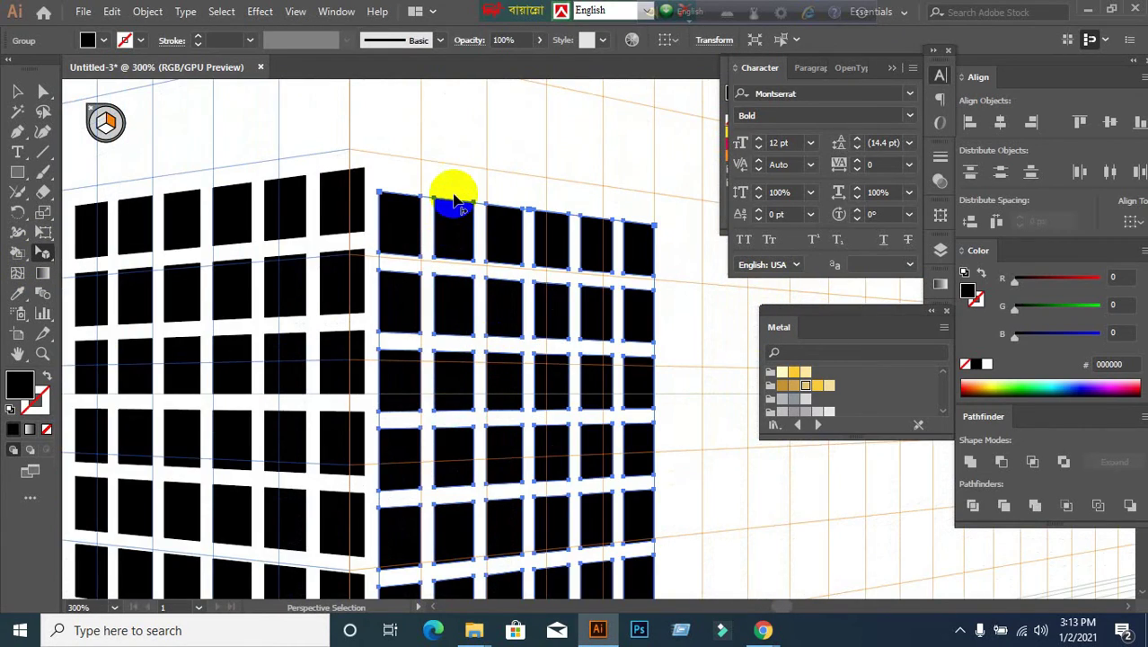
{"action": "left_click_drag", "start_coordinate": [454, 203], "coordinate": [446, 189]}
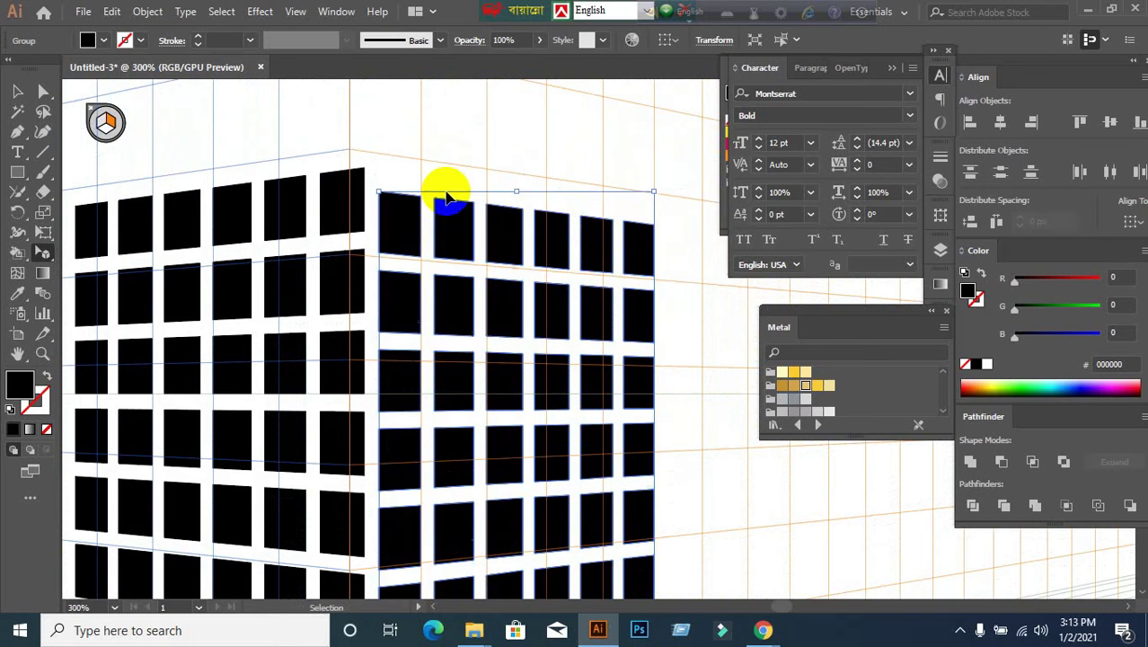
{"action": "scroll", "coordinate": [446, 196], "scroll_direction": "up", "scroll_amount": 1}
{"action": "left_click_drag", "start_coordinate": [461, 213], "coordinate": [455, 185]}
{"action": "key", "text": "ctrl+z"}
Turn off Snap to Pixel.
{"action": "left_click", "coordinate": [297, 12]}
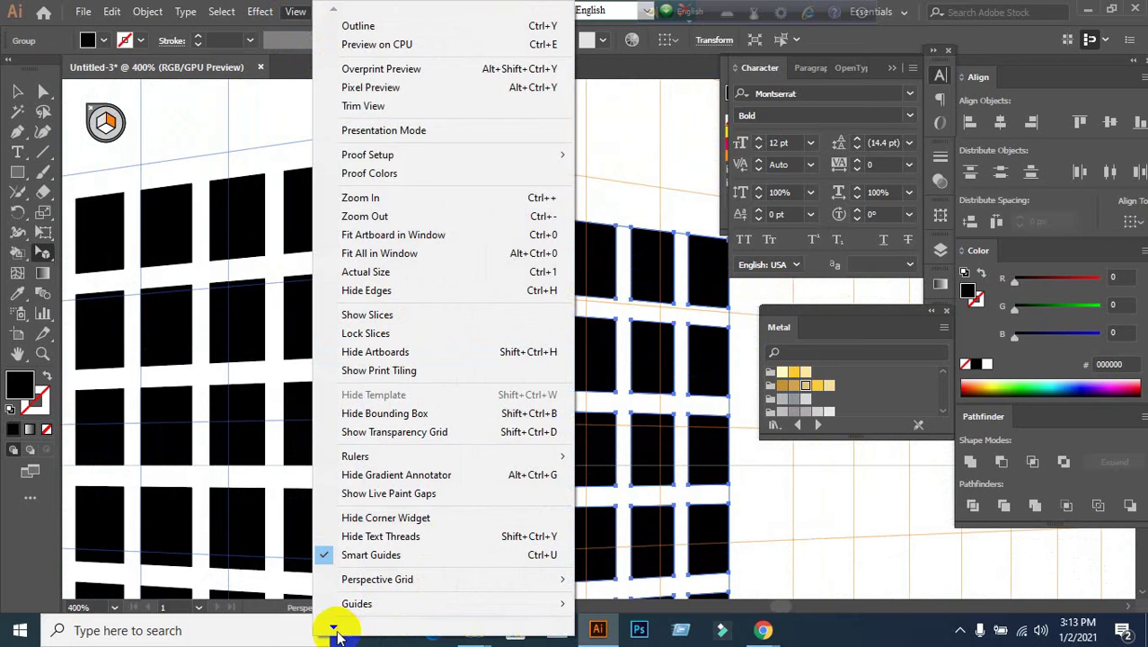
{"action": "mouse_move", "coordinate": [336, 633]}
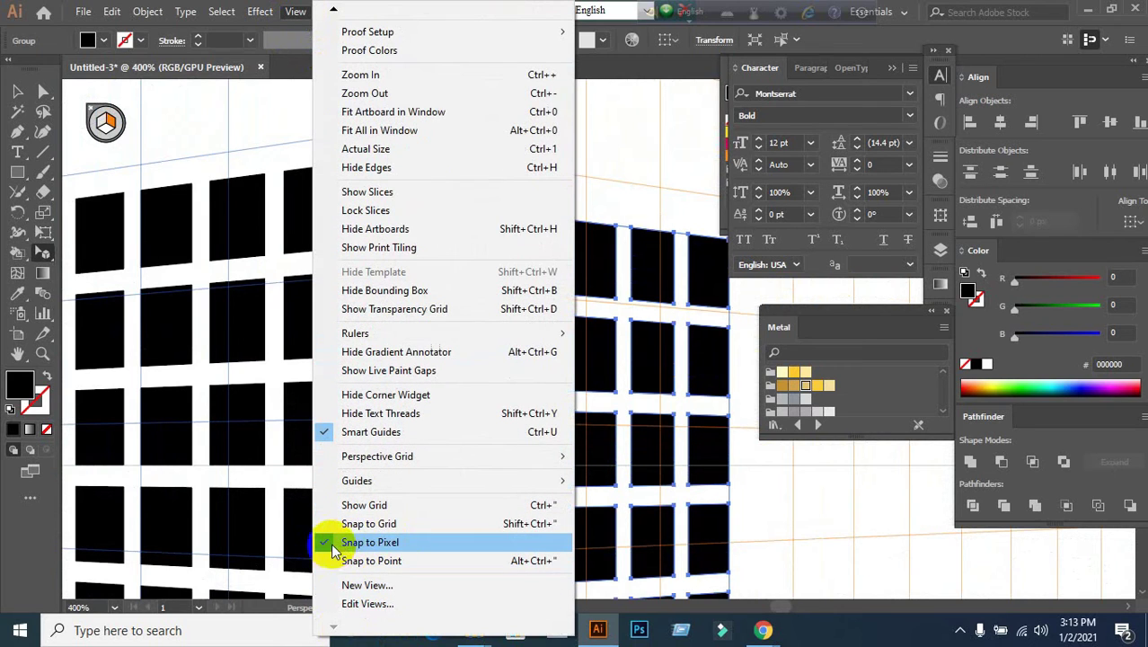
{"action": "left_click", "coordinate": [369, 543]}
Move the right-plane squares up in small amounts until their top corner is nearly level with the left-plane squares.
{"action": "mouse_move", "coordinate": [388, 199]}
{"action": "left_mouse_down"}
{"action": "mouse_move", "coordinate": [379, 174]}
{"action": "mouse_move", "coordinate": [397, 193]}
{"action": "mouse_move", "coordinate": [392, 206]}
{"action": "left_mouse_up"}
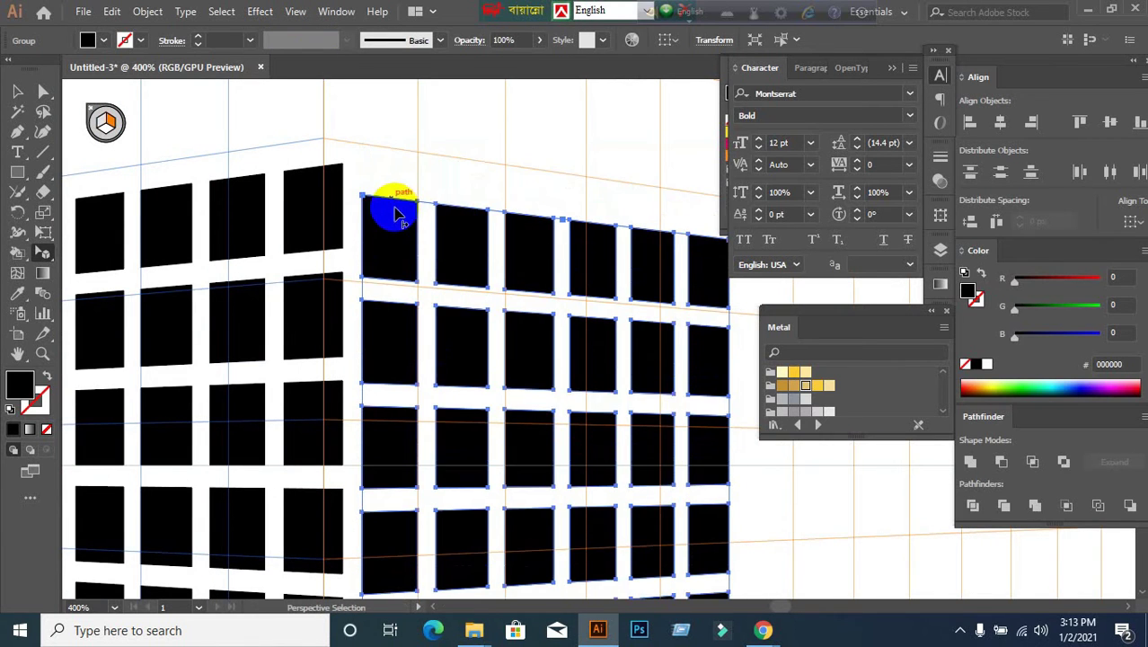
{"action": "scroll", "coordinate": [399, 235], "scroll_direction": "down", "scroll_amount": 1}
{"action": "scroll", "coordinate": [411, 254], "scroll_direction": "down", "scroll_amount": 1}
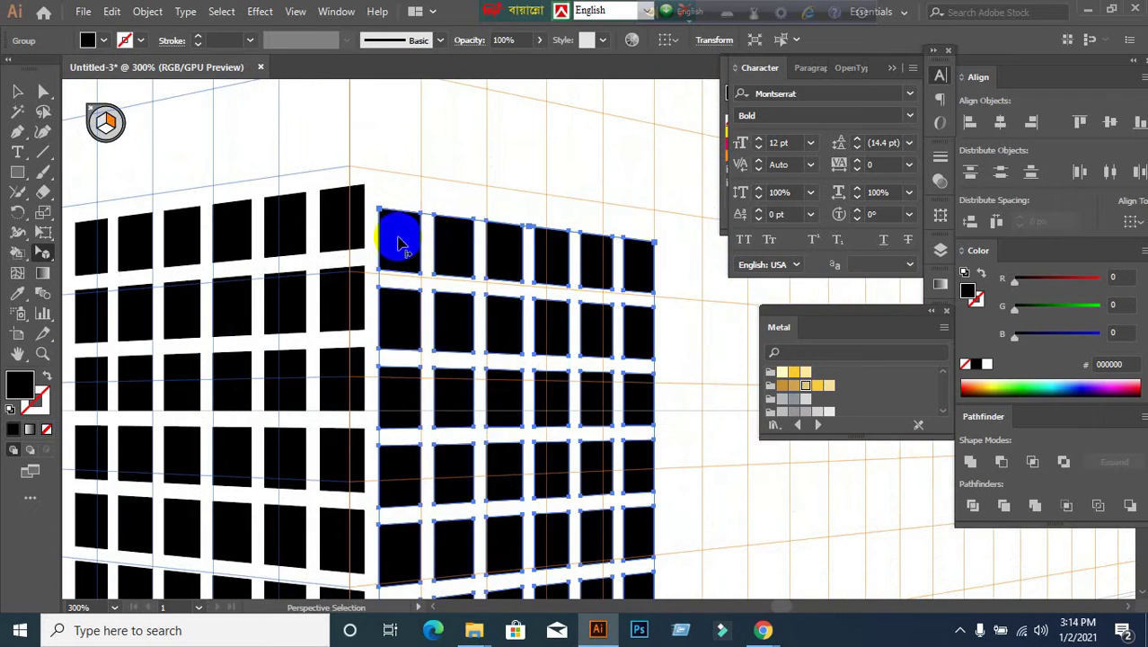
{"action": "scroll", "coordinate": [402, 246], "scroll_direction": "up", "scroll_amount": 1}
{"action": "left_click_drag", "start_coordinate": [399, 219], "coordinate": [395, 195]}
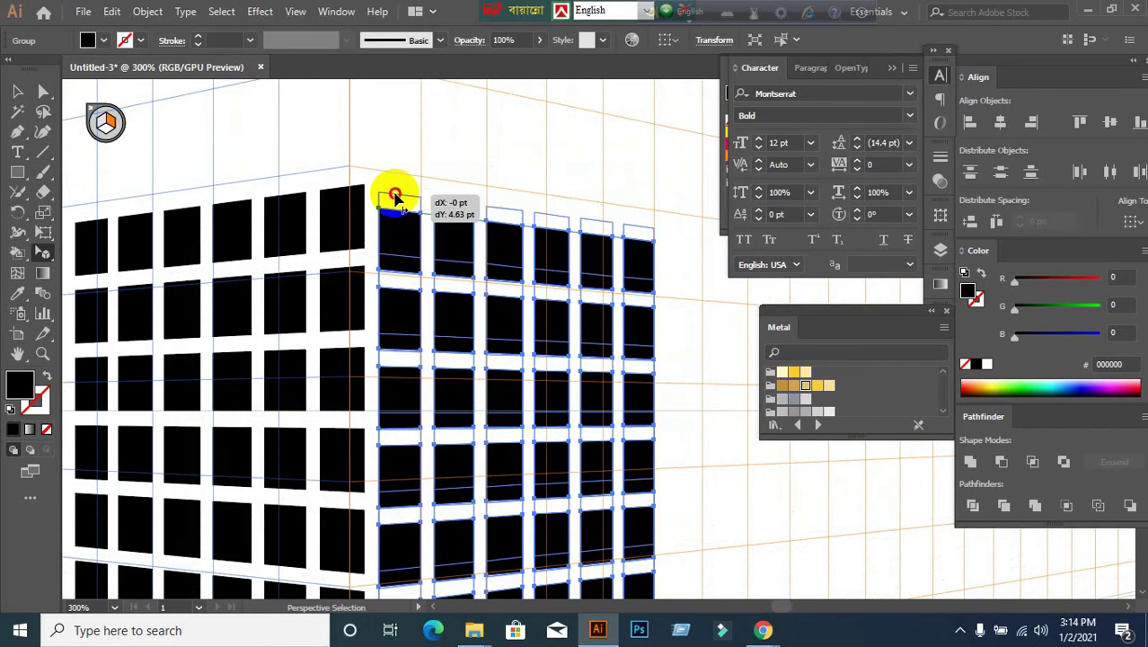
{"action": "left_click_drag", "start_coordinate": [395, 195], "coordinate": [392, 188]}
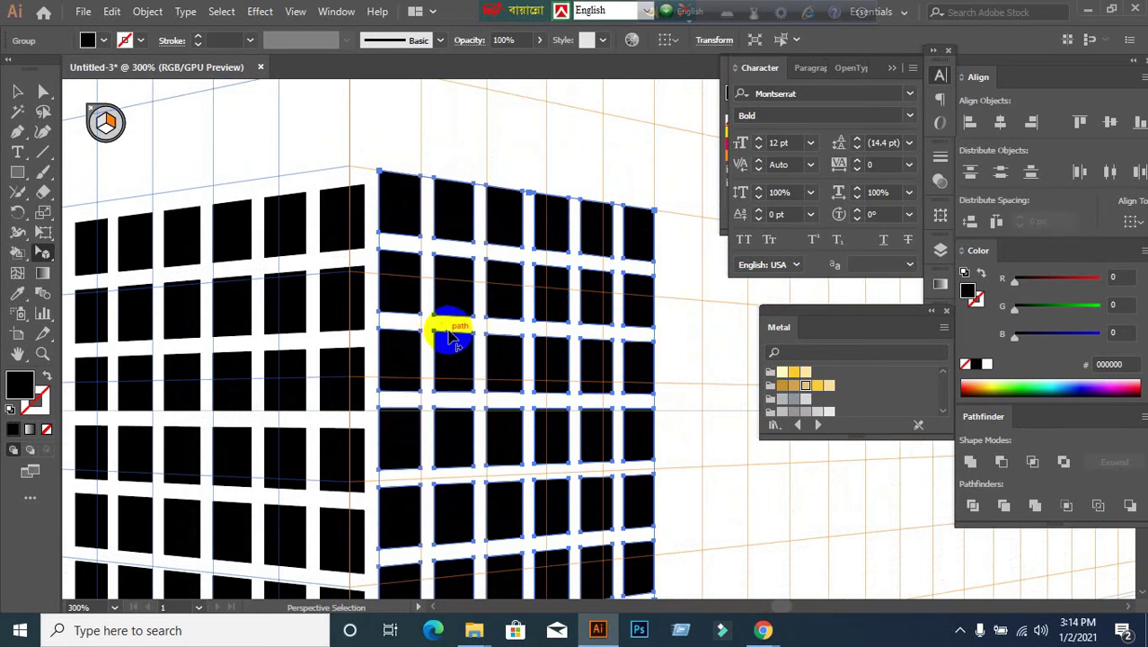
{"action": "left_click", "coordinate": [438, 166]}
{"action": "left_click_drag", "start_coordinate": [392, 214], "coordinate": [390, 196]}
{"action": "scroll", "coordinate": [505, 376], "scroll_direction": "down", "scroll_amount": 2}
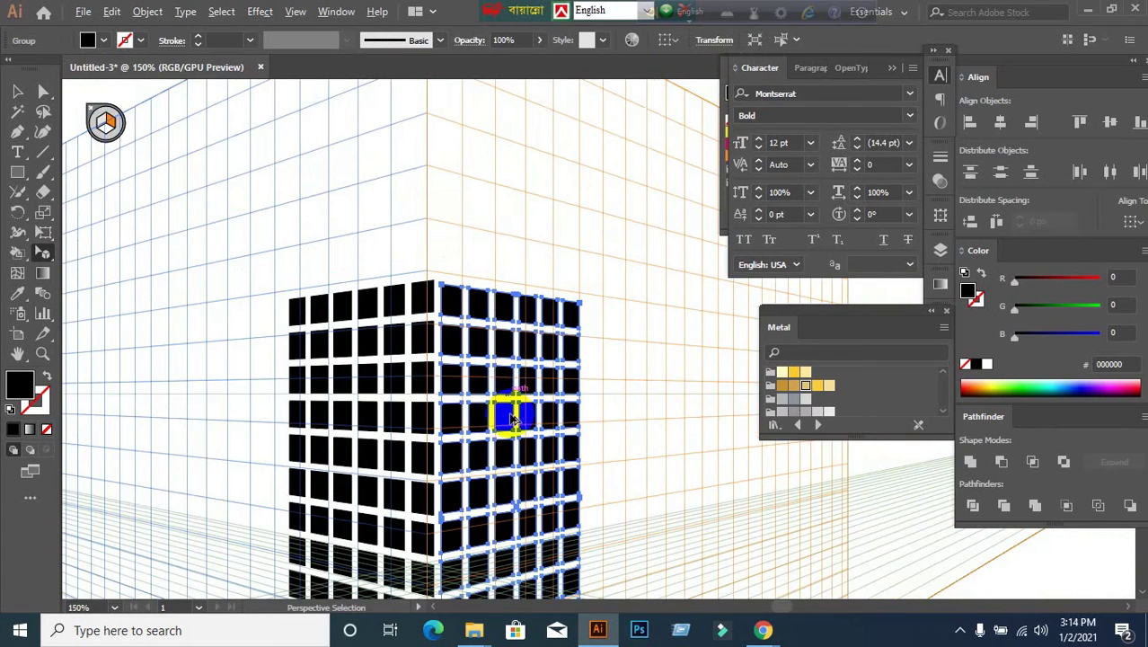
{"action": "scroll", "coordinate": [513, 416], "scroll_direction": "down", "scroll_amount": 4}
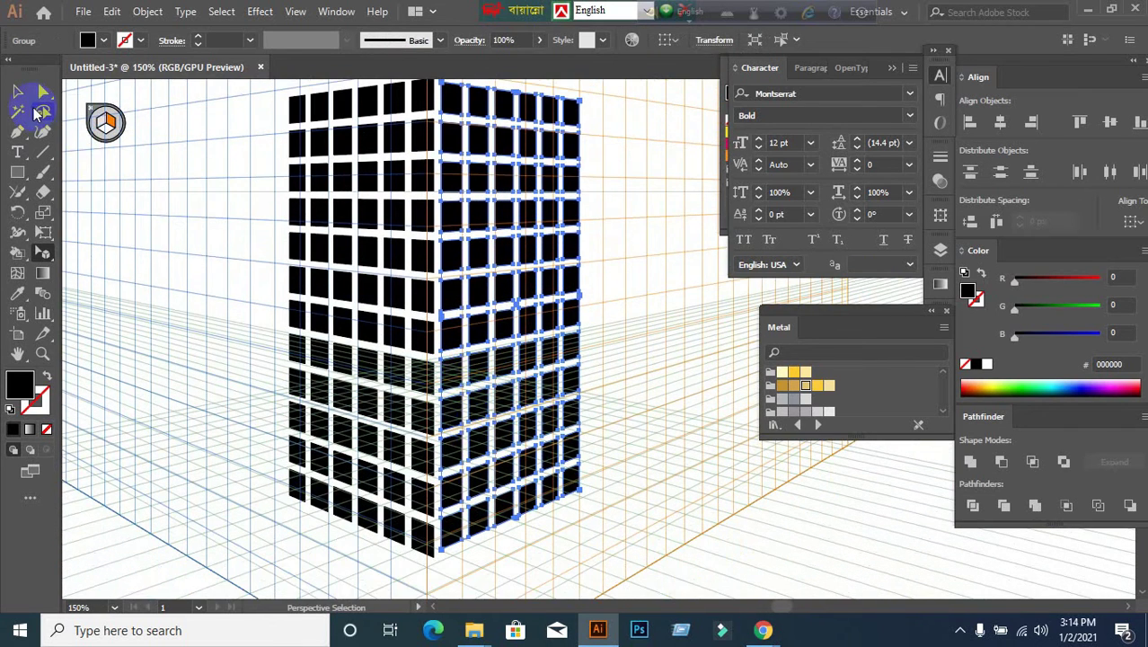
Try to top-align the right-plane squares to the left-plane squares, using the left group as the key object.
{"action": "left_click", "coordinate": [18, 90]}
{"action": "left_click", "coordinate": [320, 175]}
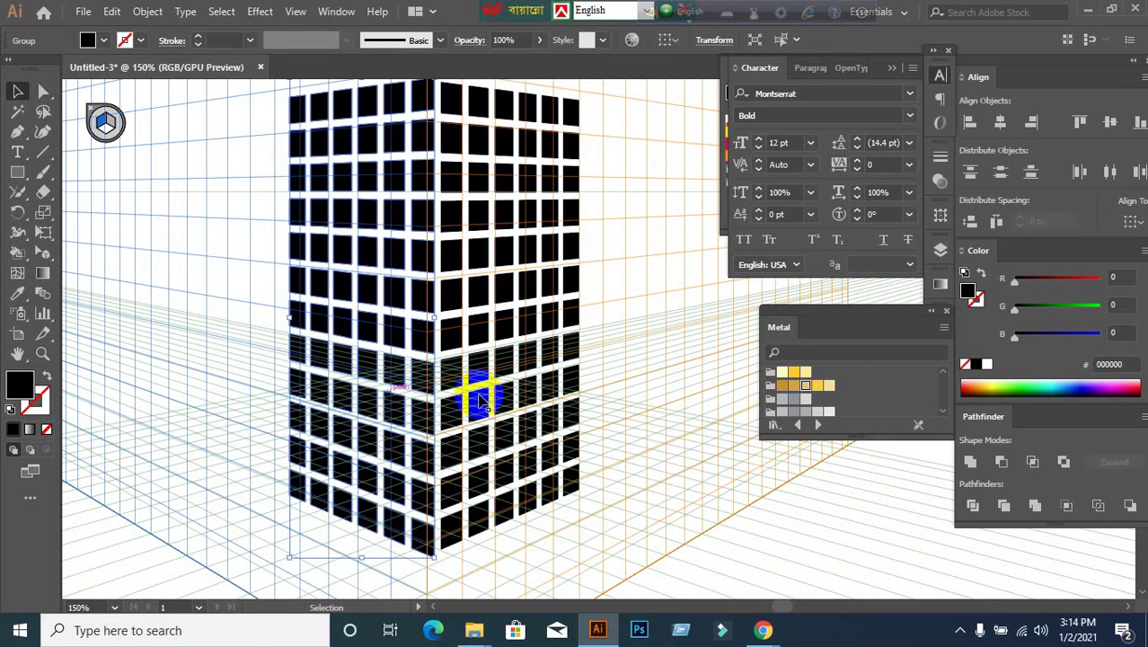
{"action": "scroll", "coordinate": [548, 298], "scroll_direction": "up", "scroll_amount": 2}
{"action": "left_click", "coordinate": [460, 199], "text": "shift"}
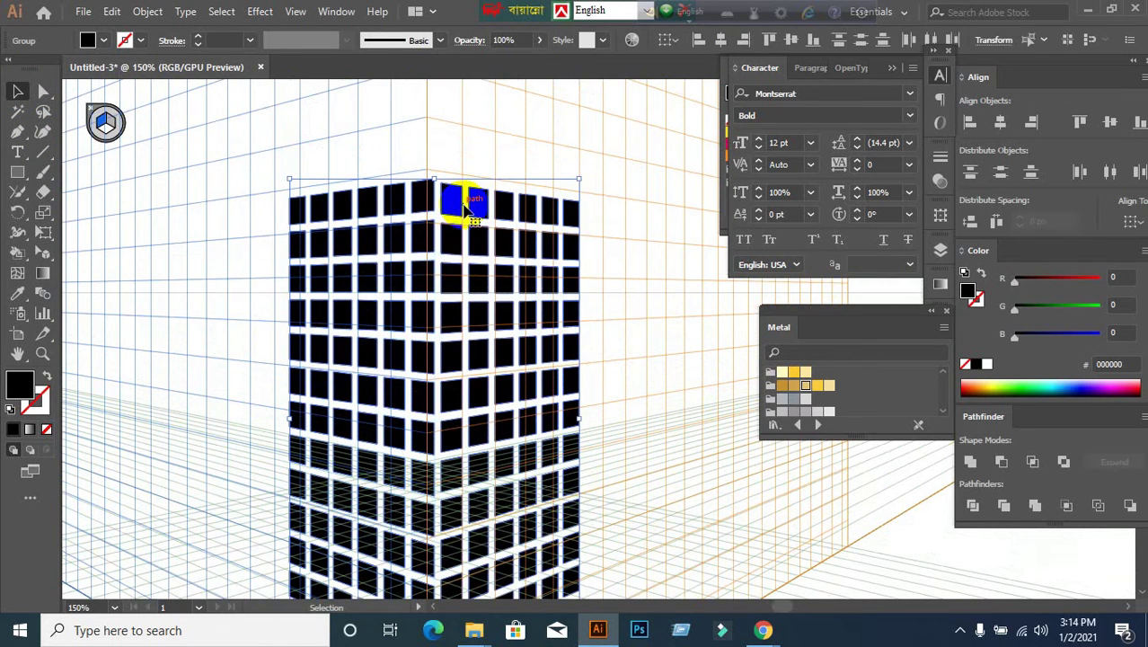
{"action": "left_click", "coordinate": [402, 198]}
{"action": "left_click", "coordinate": [1079, 123]}
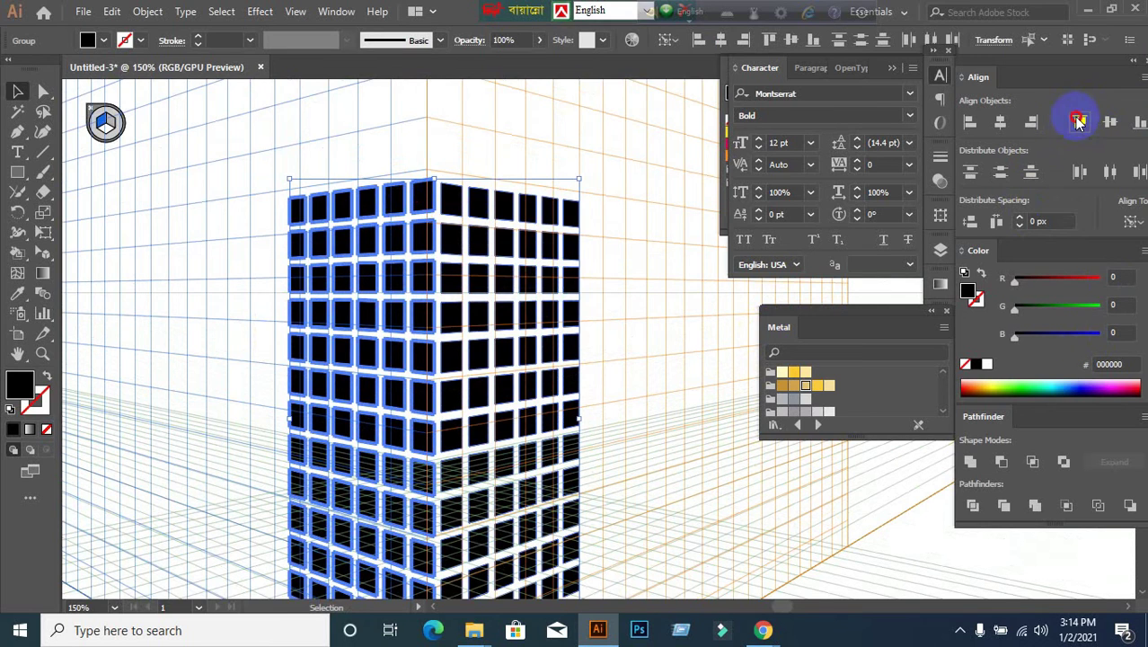
{"action": "left_click", "coordinate": [651, 277]}
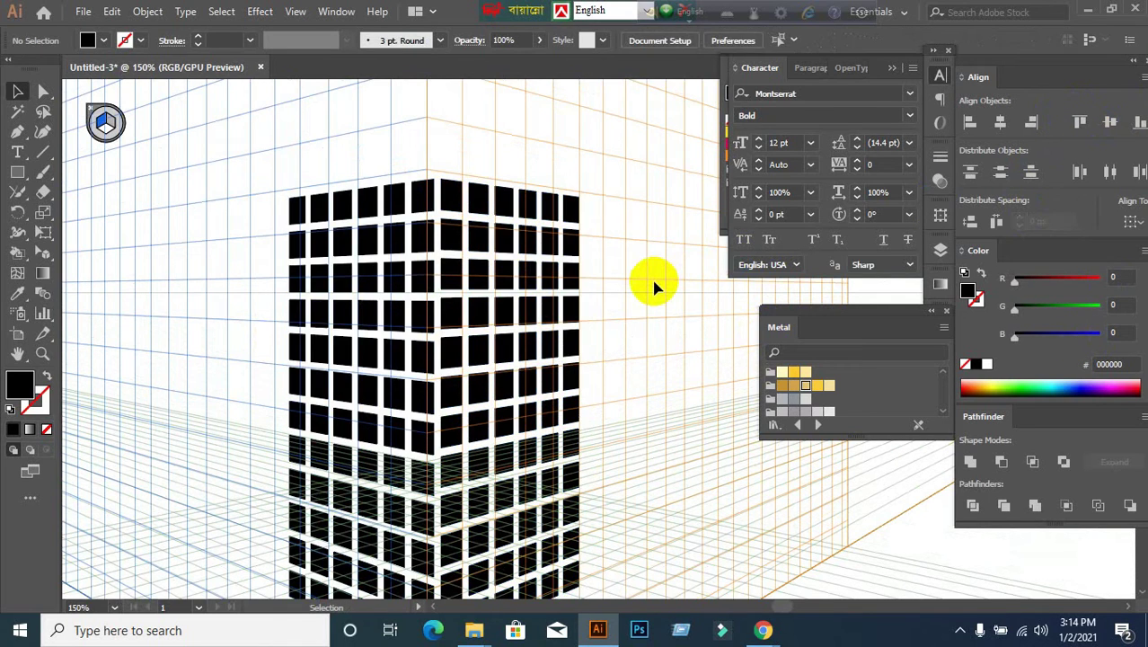
{"action": "key", "text": "ctrl+a"}
{"action": "scroll", "coordinate": [616, 326], "scroll_direction": "down", "scroll_amount": 1}
{"action": "scroll", "coordinate": [635, 398], "scroll_direction": "down", "scroll_amount": 1}
{"action": "left_click", "coordinate": [668, 510]}
Select the right-plane squares and raise them slightly with the Perspective Selection tool to match the left side's top corner.
{"action": "scroll", "coordinate": [569, 448], "scroll_direction": "up", "scroll_amount": 2}
{"action": "scroll", "coordinate": [409, 185], "scroll_direction": "up", "scroll_amount": 1}
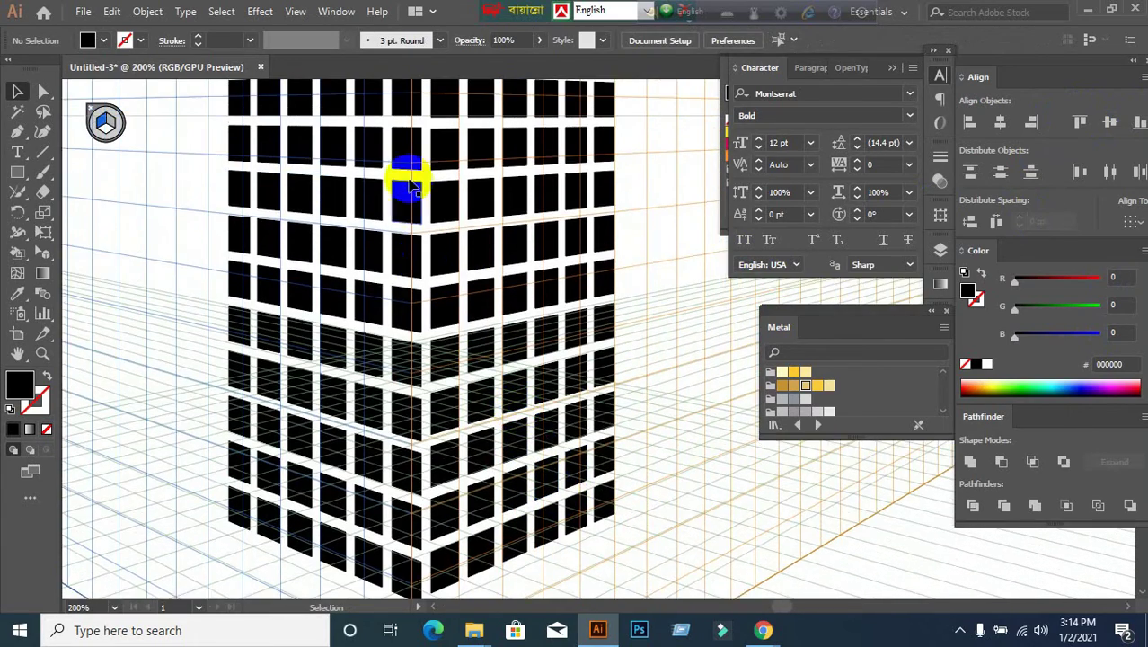
{"action": "scroll", "coordinate": [410, 184], "scroll_direction": "up", "scroll_amount": 3}
{"action": "left_click", "coordinate": [425, 160]}
{"action": "left_click_drag", "start_coordinate": [22, 258], "coordinate": [131, 281]}
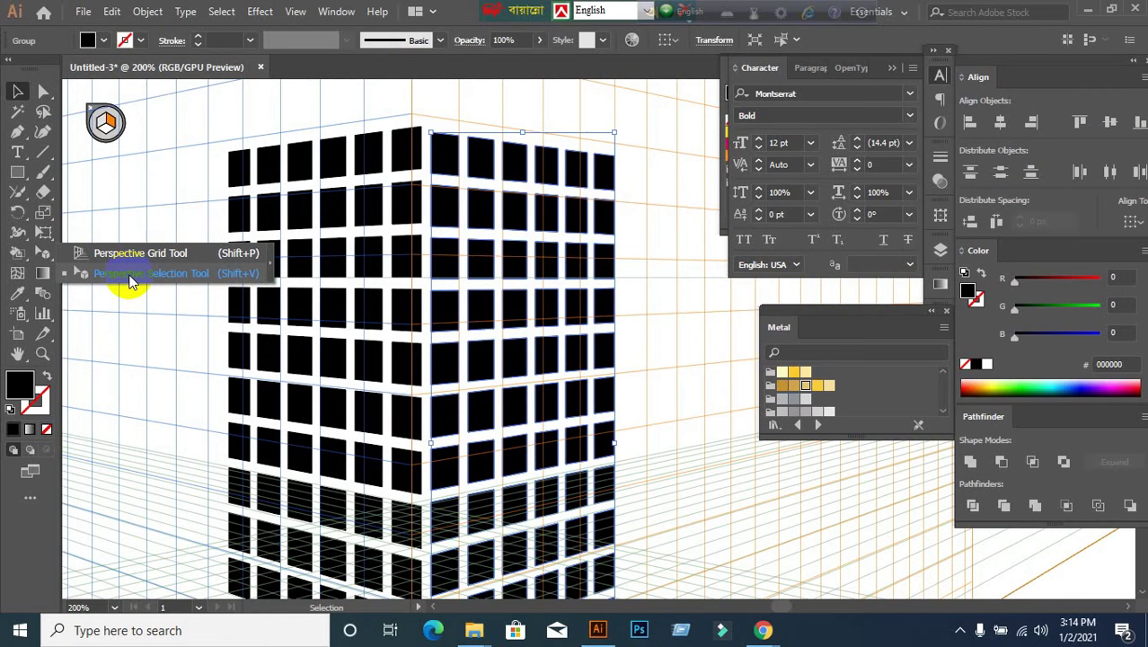
{"action": "left_click_drag", "start_coordinate": [129, 282], "coordinate": [128, 279]}
{"action": "scroll", "coordinate": [458, 121], "scroll_direction": "up", "scroll_amount": 1}
{"action": "scroll", "coordinate": [423, 173], "scroll_direction": "up", "scroll_amount": 2}
{"action": "mouse_move", "coordinate": [421, 130]}
{"action": "left_mouse_down"}
{"action": "mouse_move", "coordinate": [417, 115]}
{"action": "mouse_move", "coordinate": [416, 130]}
{"action": "left_mouse_up"}
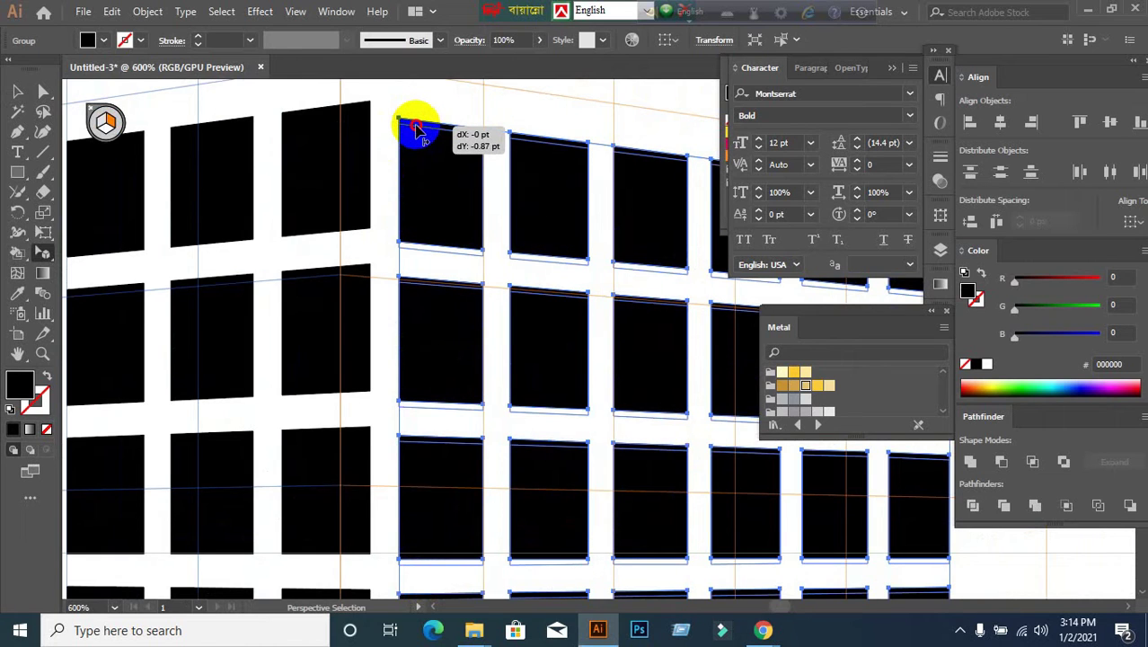
{"action": "left_click_drag", "start_coordinate": [416, 130], "coordinate": [398, 106]}
Fine-tune the height of the right-plane squares so their bottom corner meets the level of the left-plane squares.
{"action": "scroll", "coordinate": [417, 192], "scroll_direction": "down", "scroll_amount": 5}
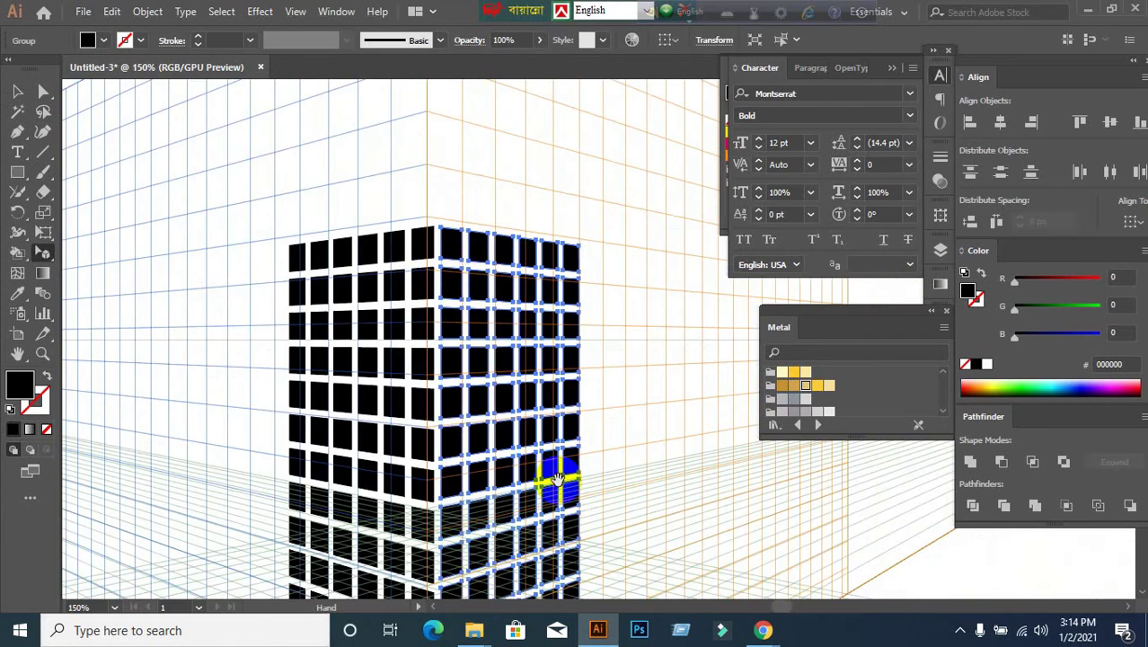
{"action": "left_click_drag", "start_coordinate": [557, 480], "coordinate": [526, 205]}
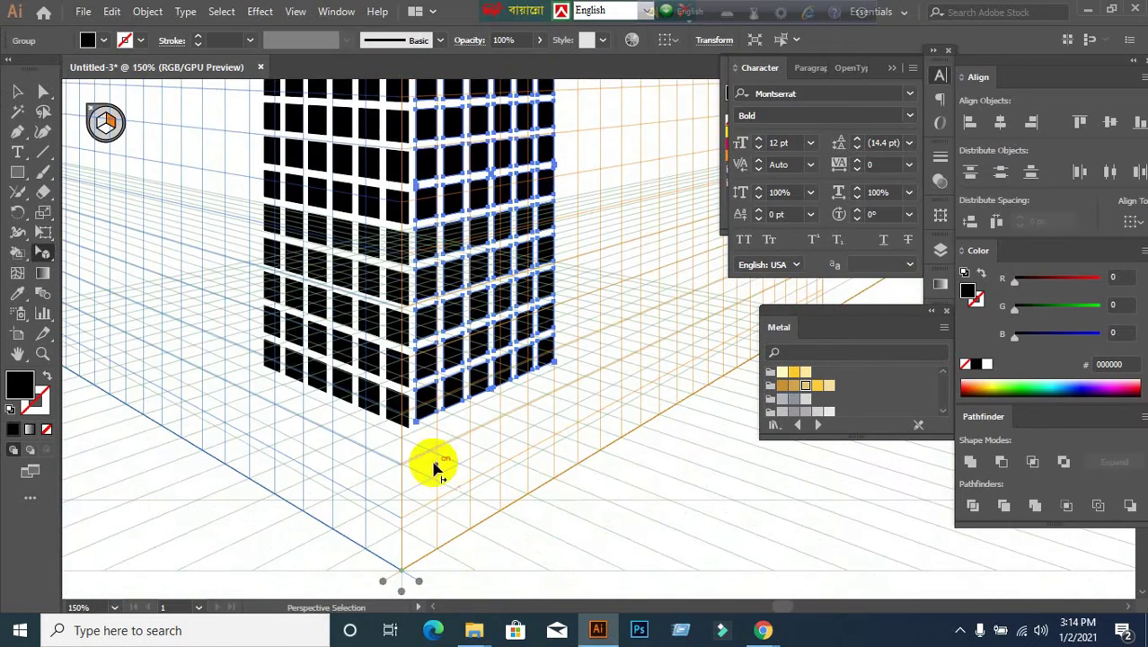
{"action": "scroll", "coordinate": [431, 456], "scroll_direction": "up", "scroll_amount": 2}
{"action": "scroll", "coordinate": [407, 428], "scroll_direction": "up", "scroll_amount": 2}
{"action": "left_click_drag", "start_coordinate": [408, 366], "coordinate": [407, 392]}
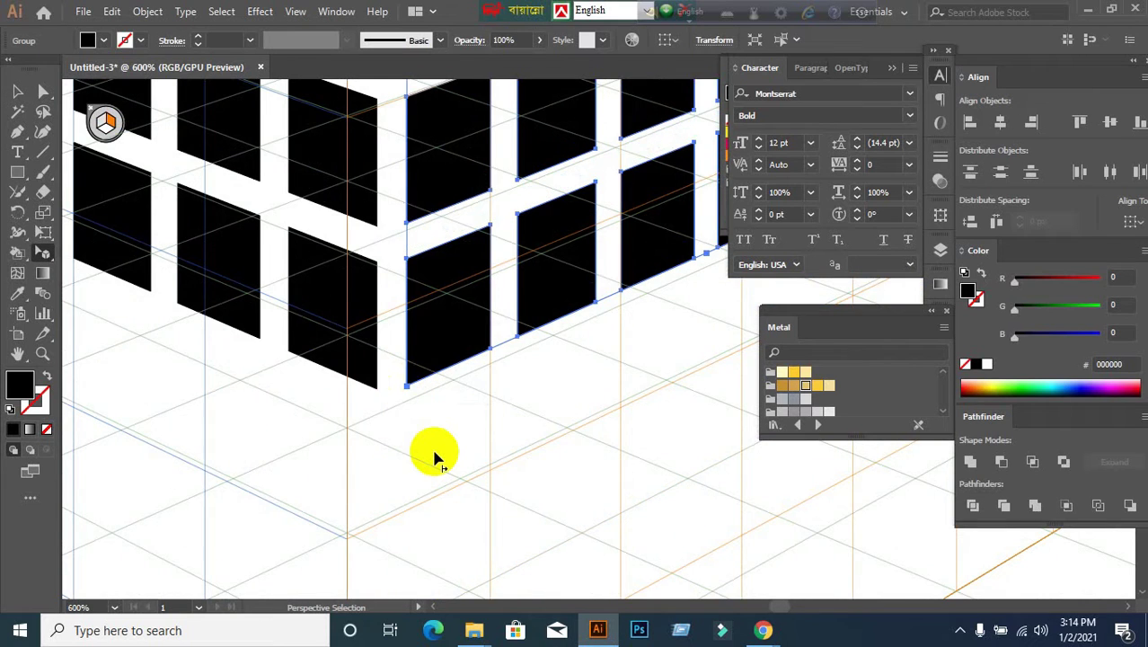
{"action": "scroll", "coordinate": [436, 456], "scroll_direction": "down", "scroll_amount": 2}
{"action": "scroll", "coordinate": [436, 456], "scroll_direction": "down", "scroll_amount": 3}
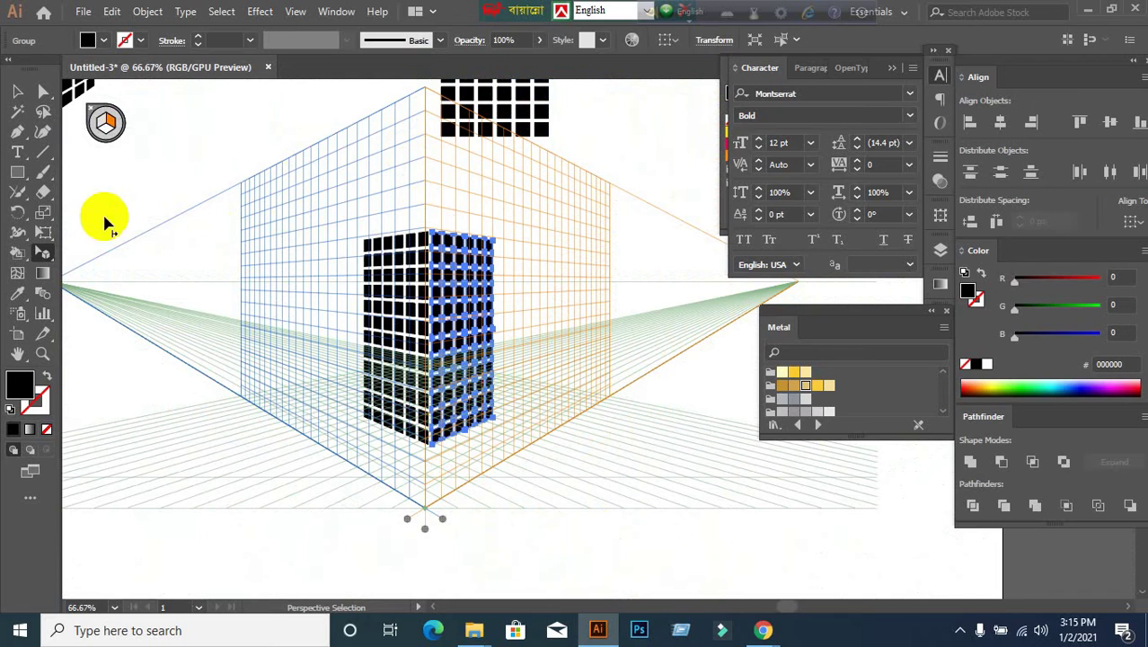
Deselect the squares and hide the perspective grid, leaving the Perspective Selection tool active.
{"action": "left_click", "coordinate": [93, 117]}
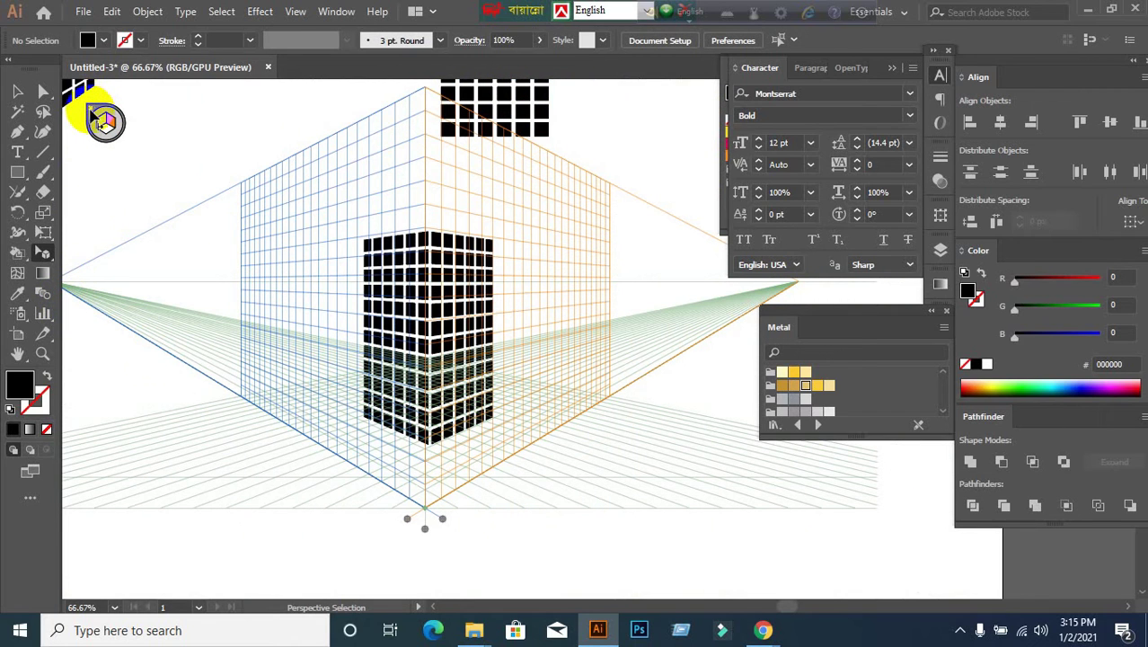
{"action": "left_click", "coordinate": [43, 252], "text": "alt"}
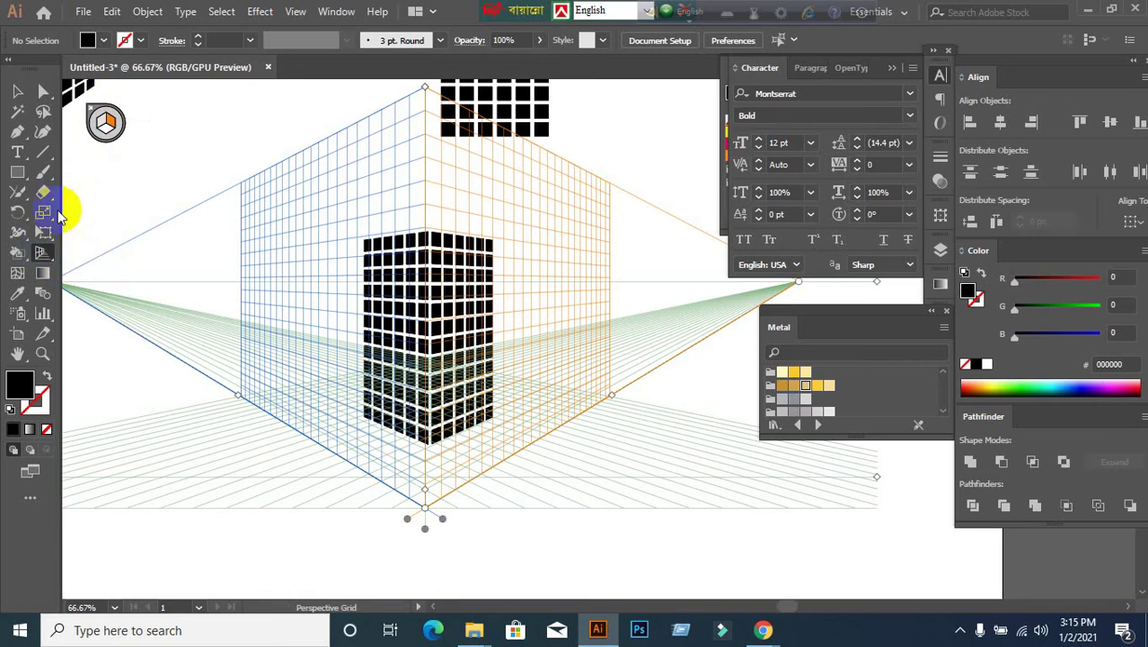
{"action": "left_click", "coordinate": [40, 256]}
{"action": "left_click", "coordinate": [110, 276]}
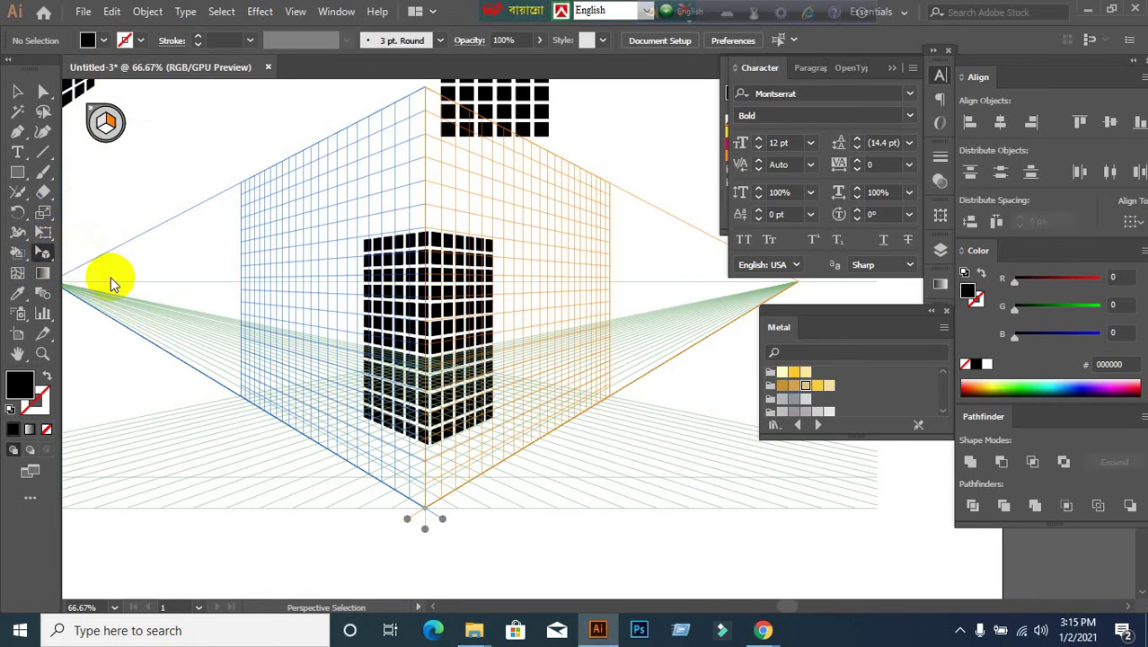
{"action": "left_click", "coordinate": [44, 254]}
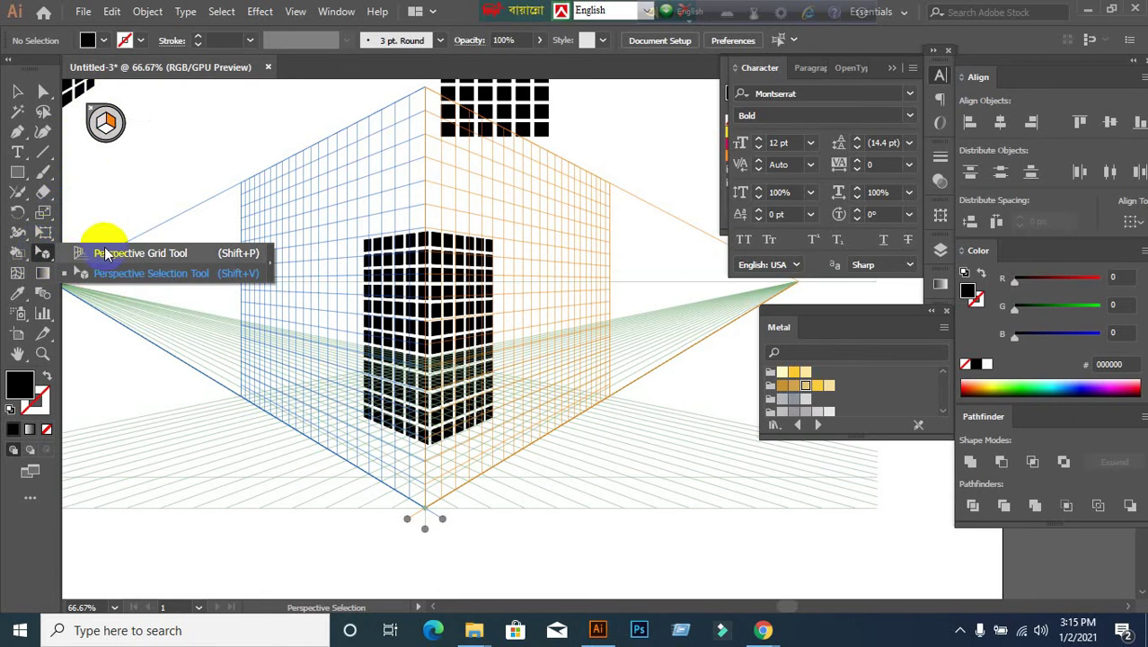
{"action": "left_click", "coordinate": [104, 253]}
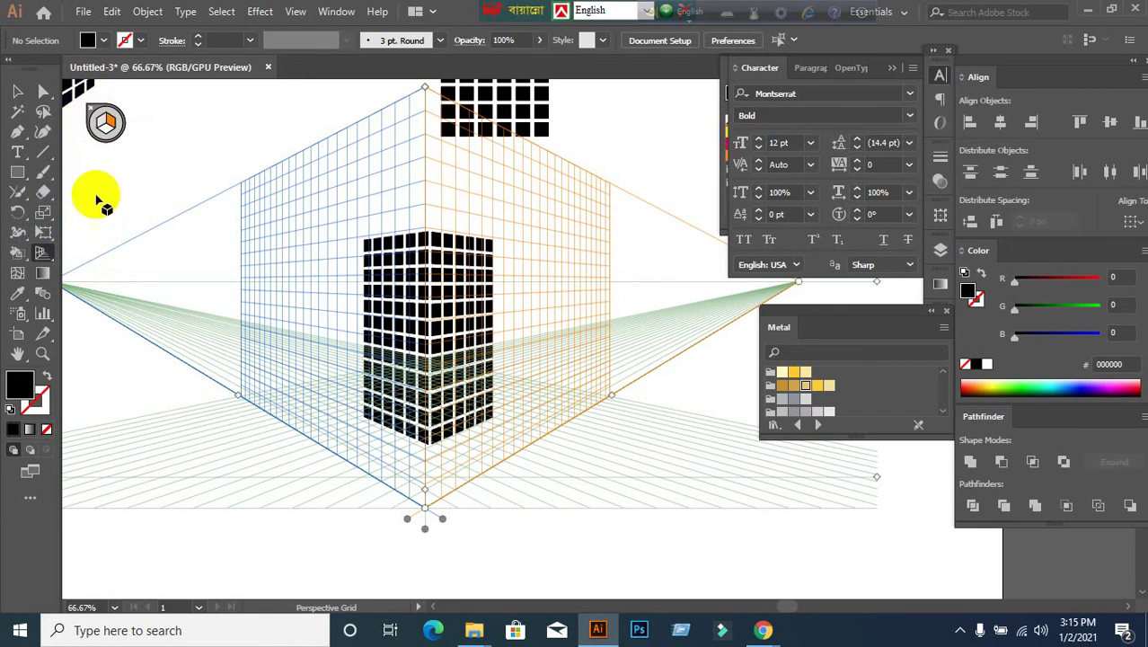
{"action": "left_click", "coordinate": [42, 254]}
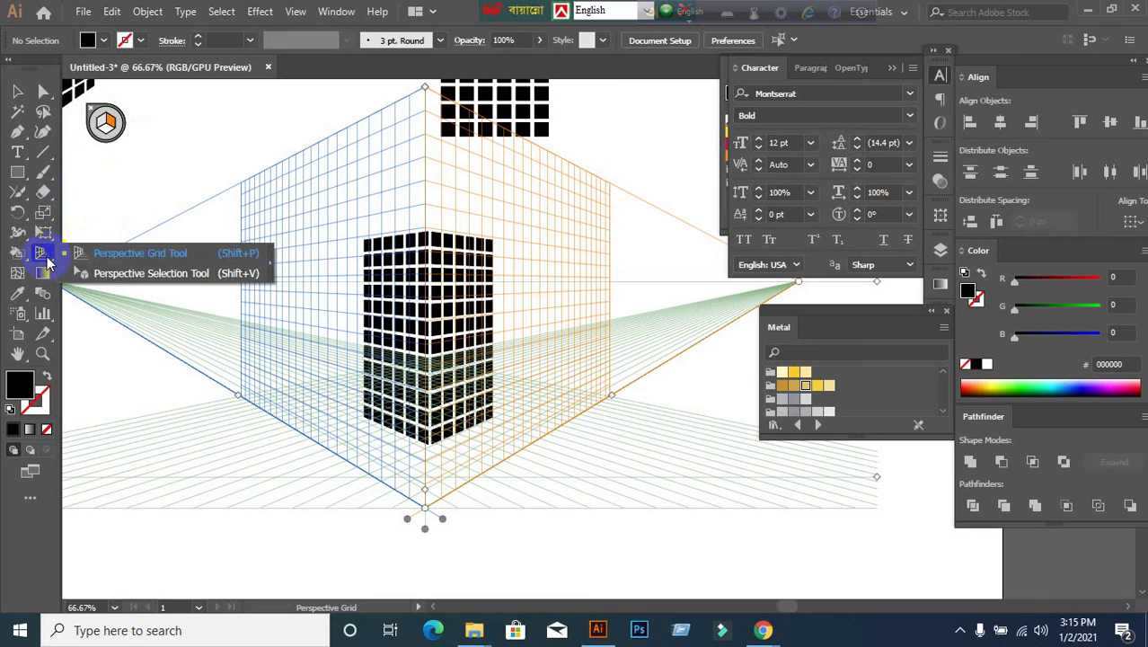
{"action": "left_click", "coordinate": [124, 274]}
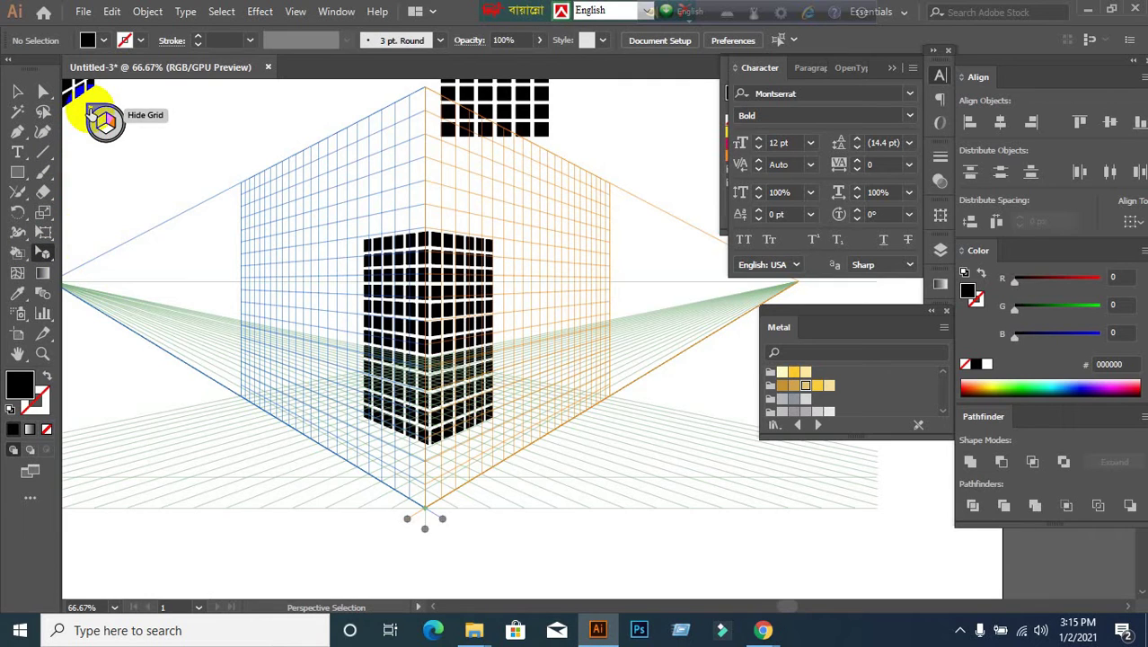
{"action": "left_click", "coordinate": [90, 110]}
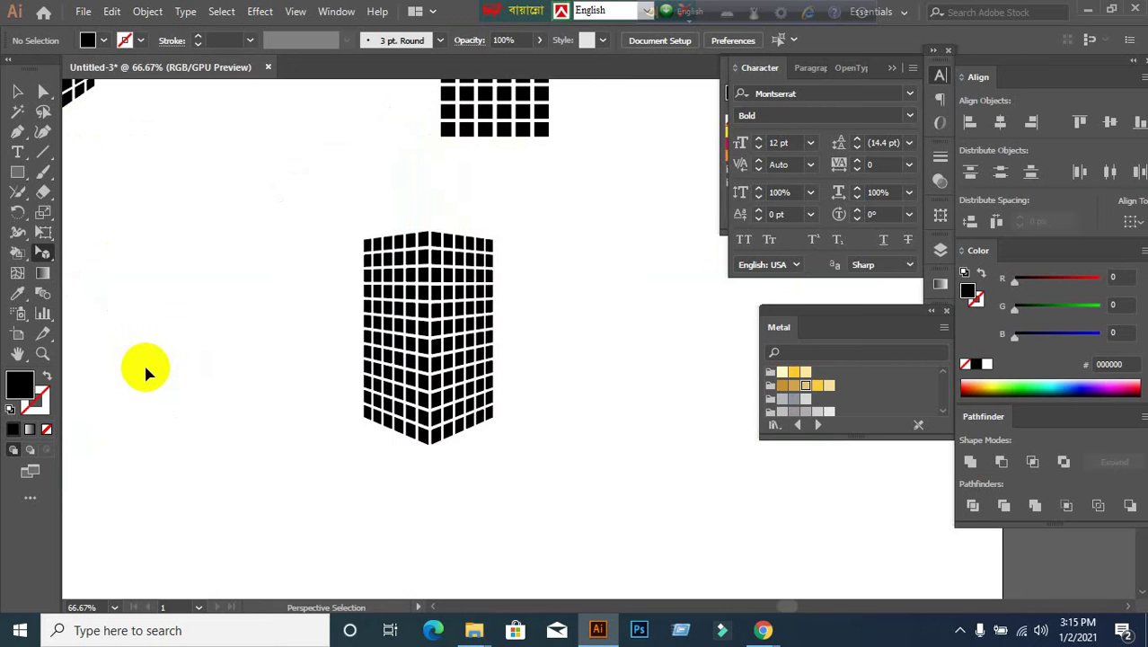
Show the perspective grid and hide it again using the plane switching widget's close control.
{"action": "left_click", "coordinate": [43, 253]}
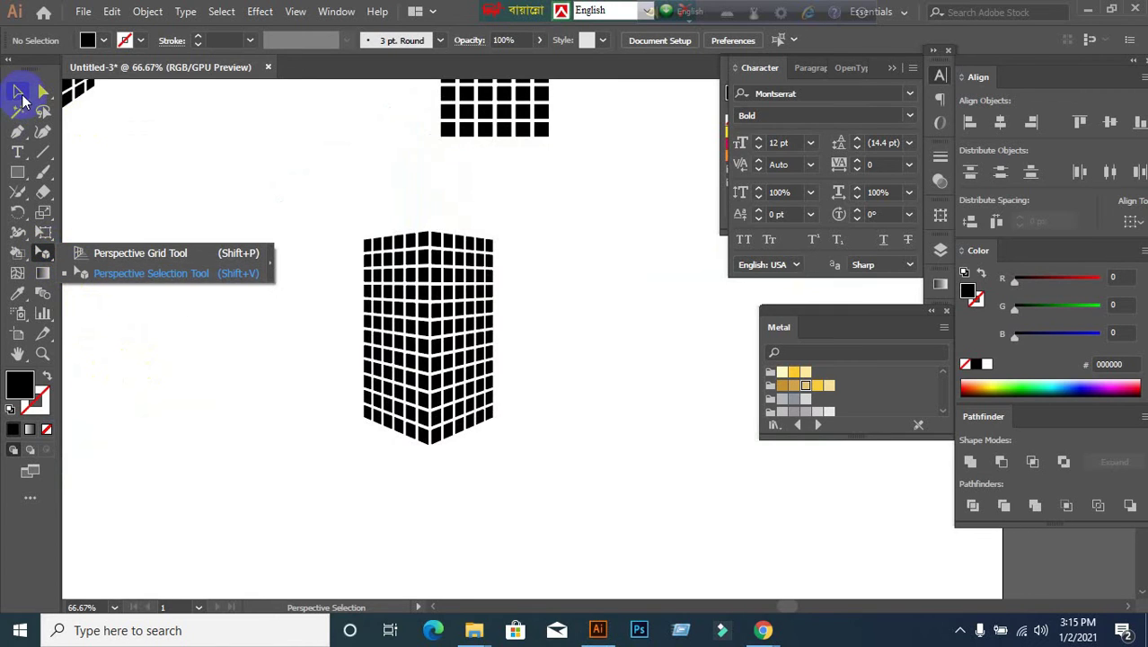
{"action": "left_click", "coordinate": [123, 280]}
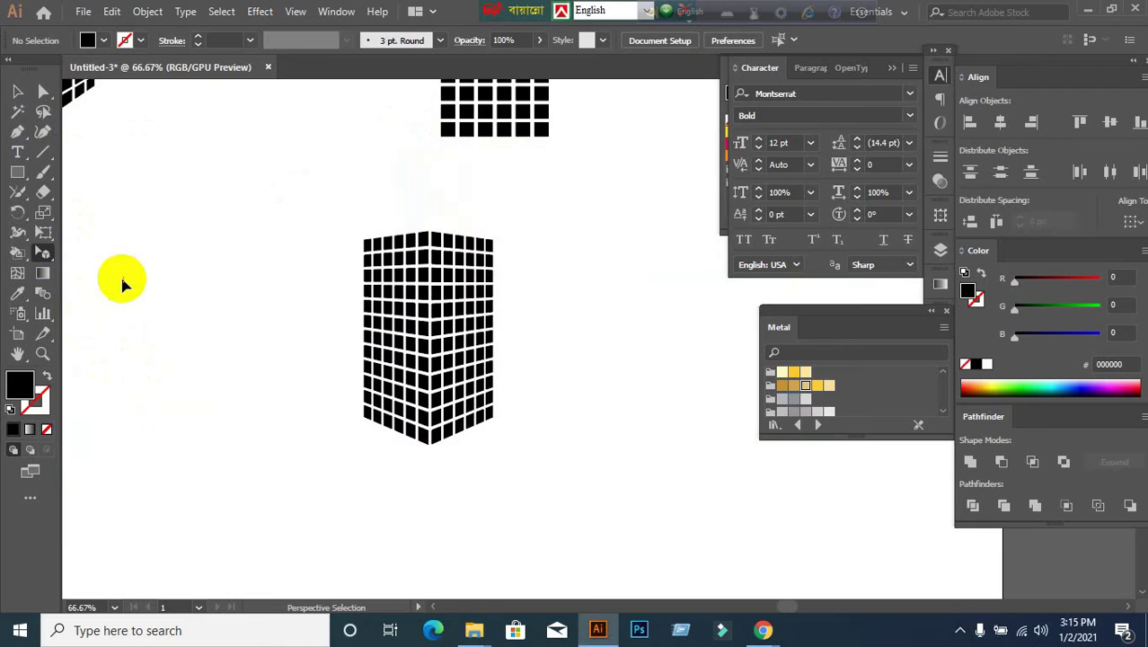
{"action": "key", "text": "ctrl+z"}
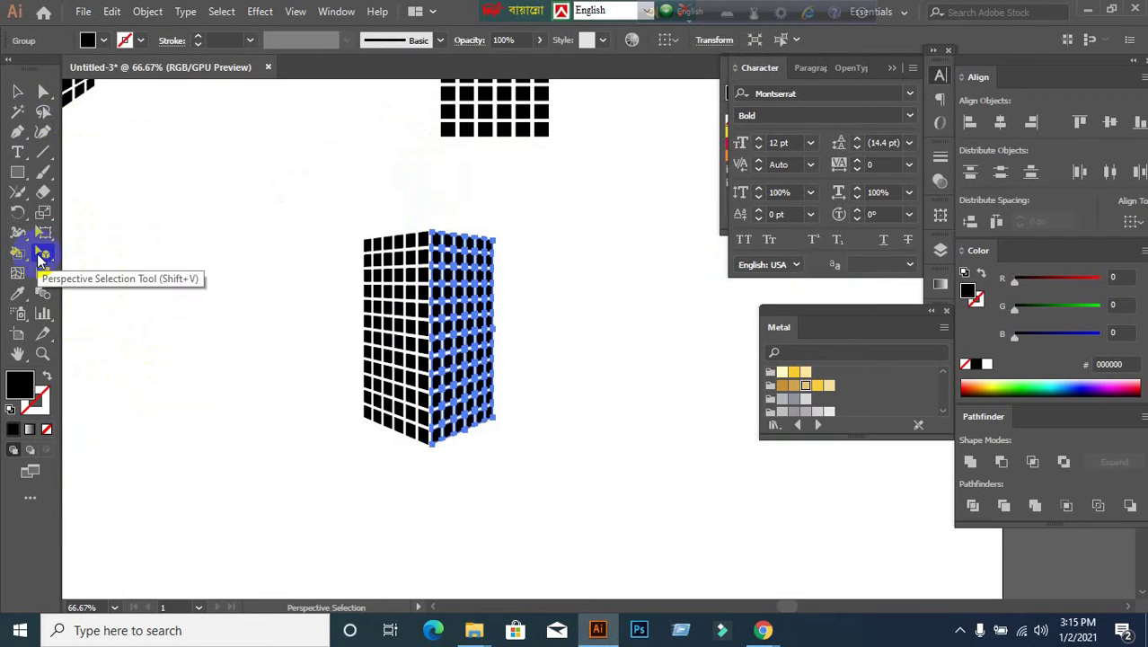
{"action": "left_click_drag", "start_coordinate": [42, 254], "coordinate": [116, 258]}
{"action": "left_click_drag", "start_coordinate": [41, 254], "coordinate": [145, 271]}
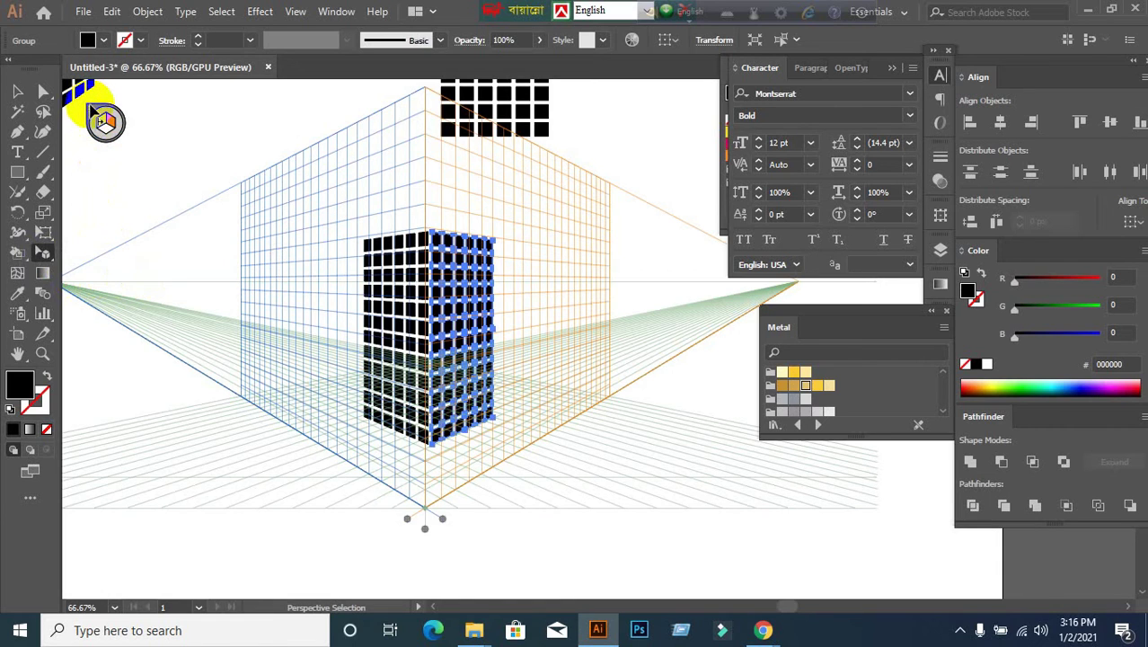
{"action": "left_click", "coordinate": [90, 112]}
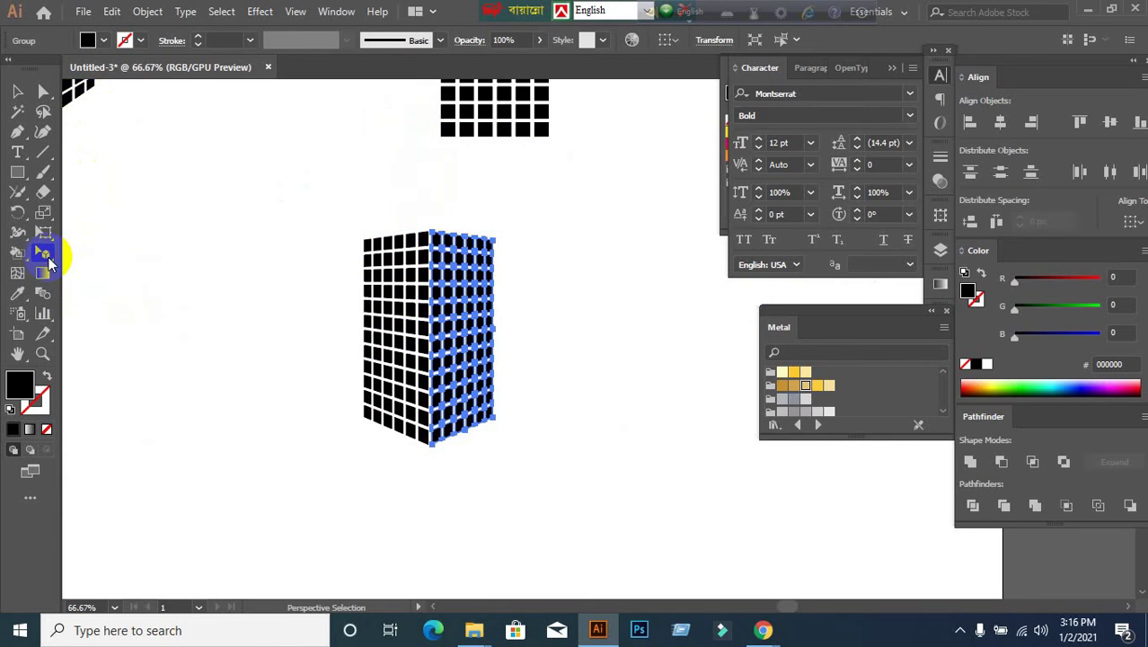
Turn the perspective grid on with the Perspective Grid tool, hide it with the Hide Grid command, and deselect the squares.
{"action": "left_click_drag", "start_coordinate": [43, 253], "coordinate": [101, 252]}
{"action": "left_click", "coordinate": [100, 252]}
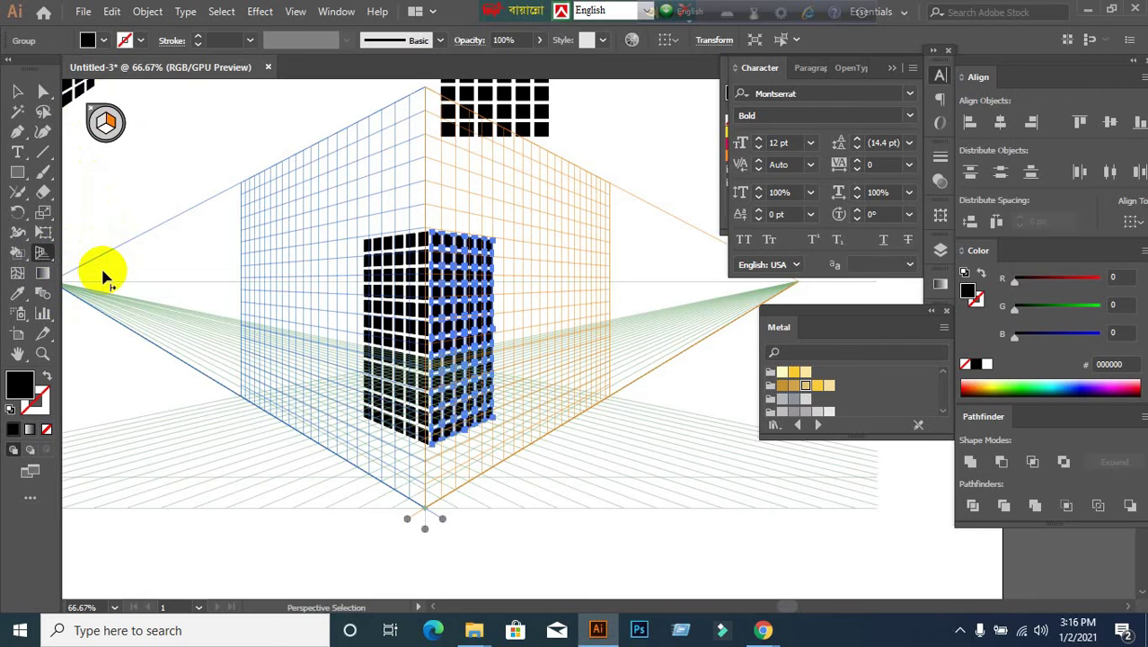
{"action": "key", "text": "ctrl+shift+i"}
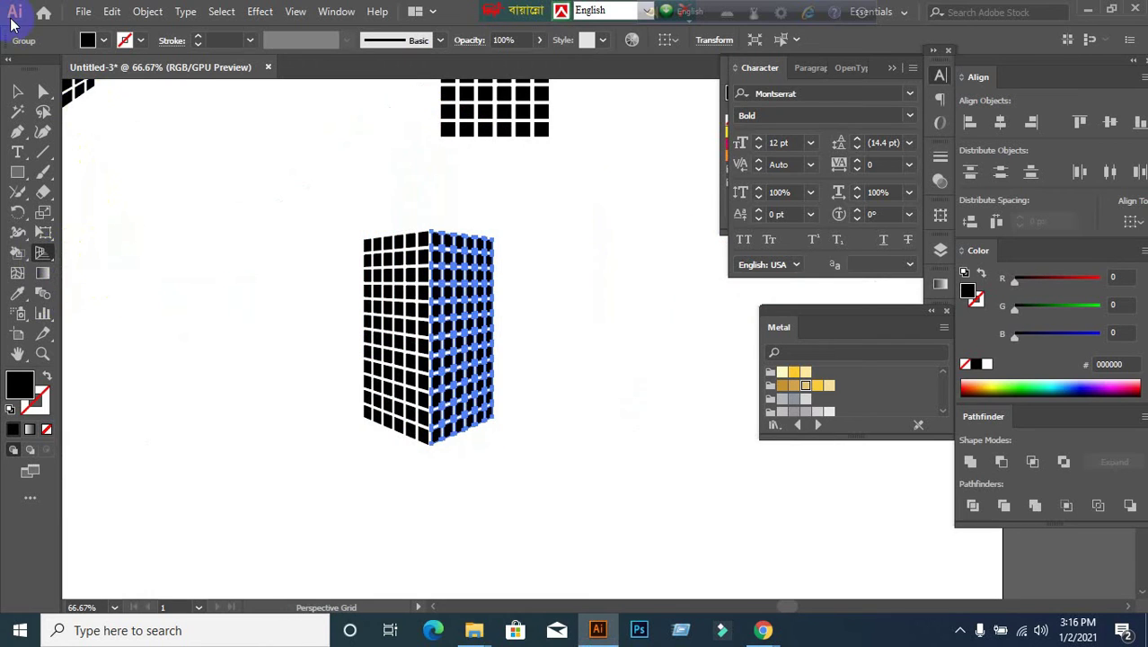
{"action": "left_click", "coordinate": [18, 90]}
{"action": "left_click", "coordinate": [254, 250]}
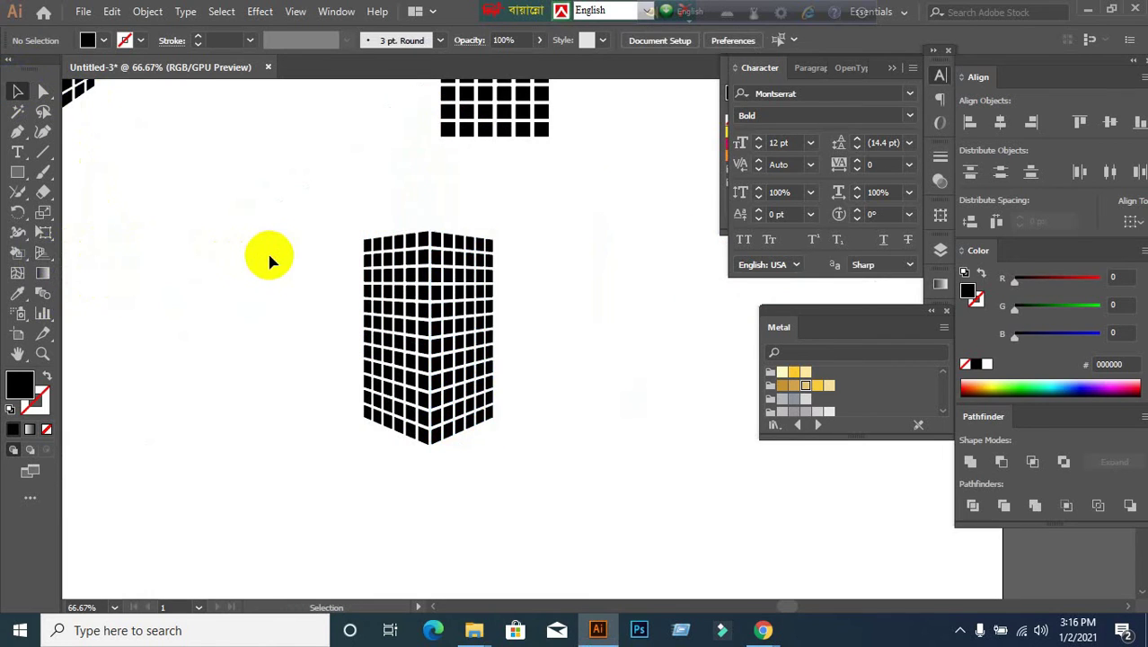
Move both sides of the corner block up beside the flat grid of squares and deselect them.
{"action": "scroll", "coordinate": [265, 259], "scroll_direction": "down", "scroll_amount": 2}
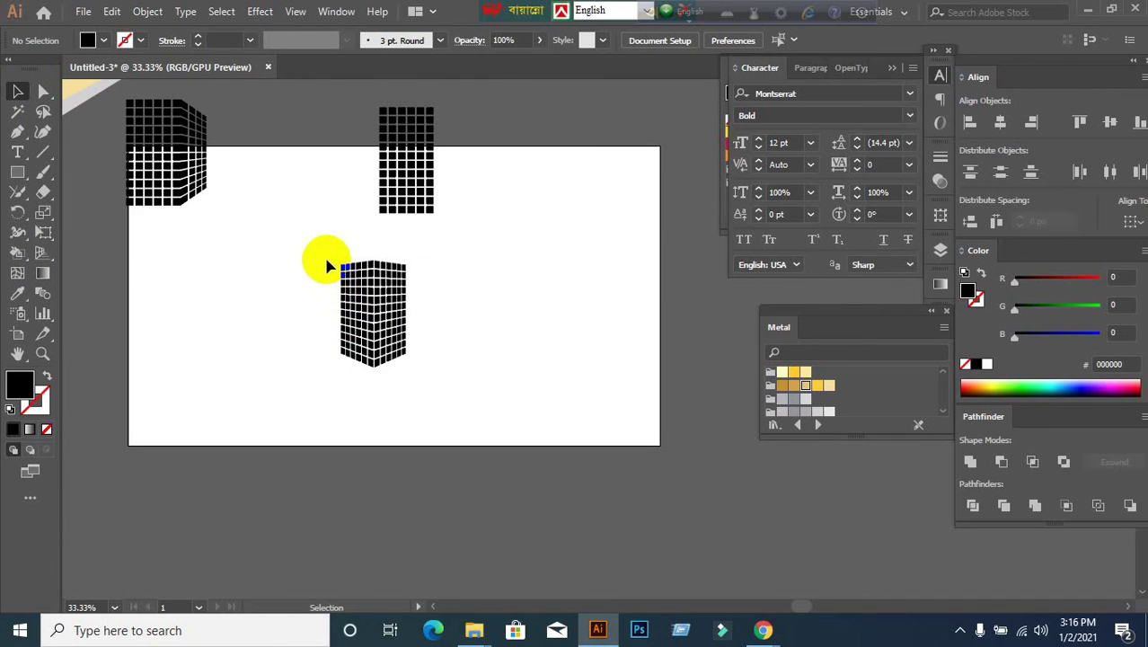
{"action": "left_click_drag", "start_coordinate": [325, 250], "coordinate": [431, 418]}
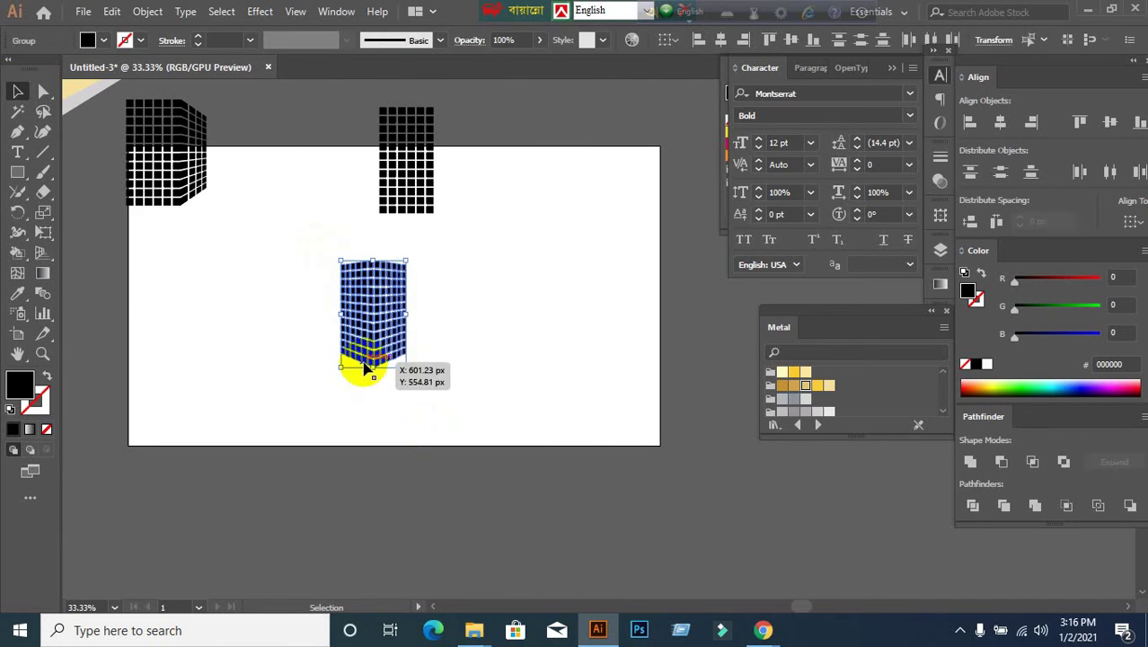
{"action": "left_click_drag", "start_coordinate": [365, 358], "coordinate": [535, 207]}
{"action": "left_click", "coordinate": [171, 413]}
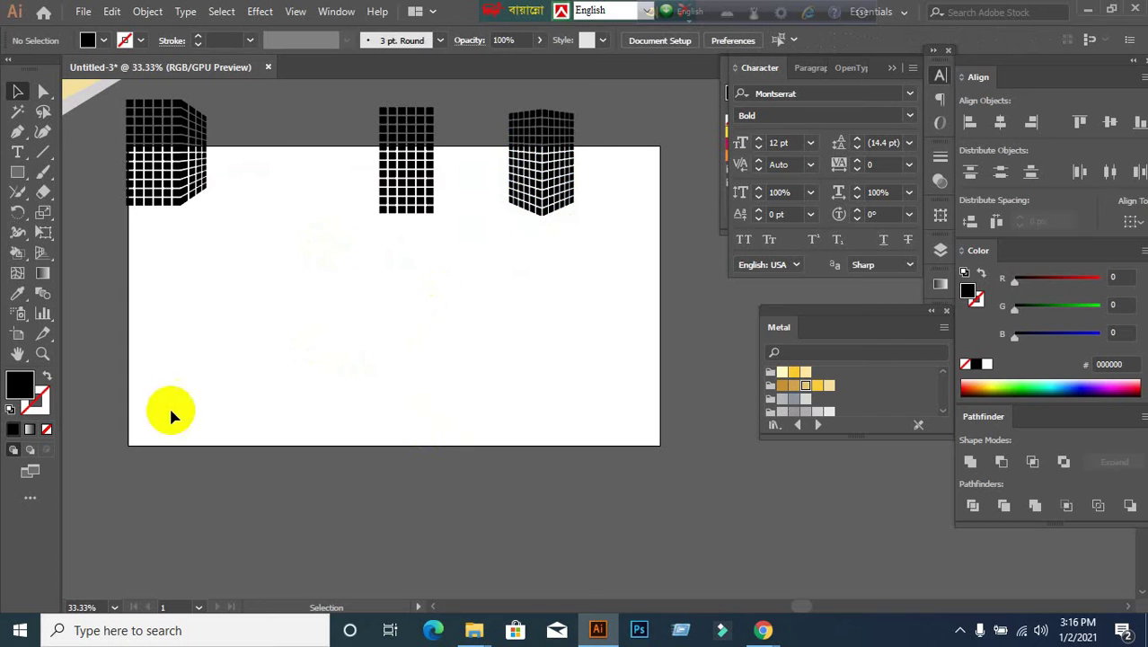
Move the block with the distorted side to the artboard's right edge, beyond the corner block, and deselect it.
{"action": "left_click_drag", "start_coordinate": [120, 97], "coordinate": [238, 233]}
{"action": "left_click_drag", "start_coordinate": [179, 177], "coordinate": [714, 208]}
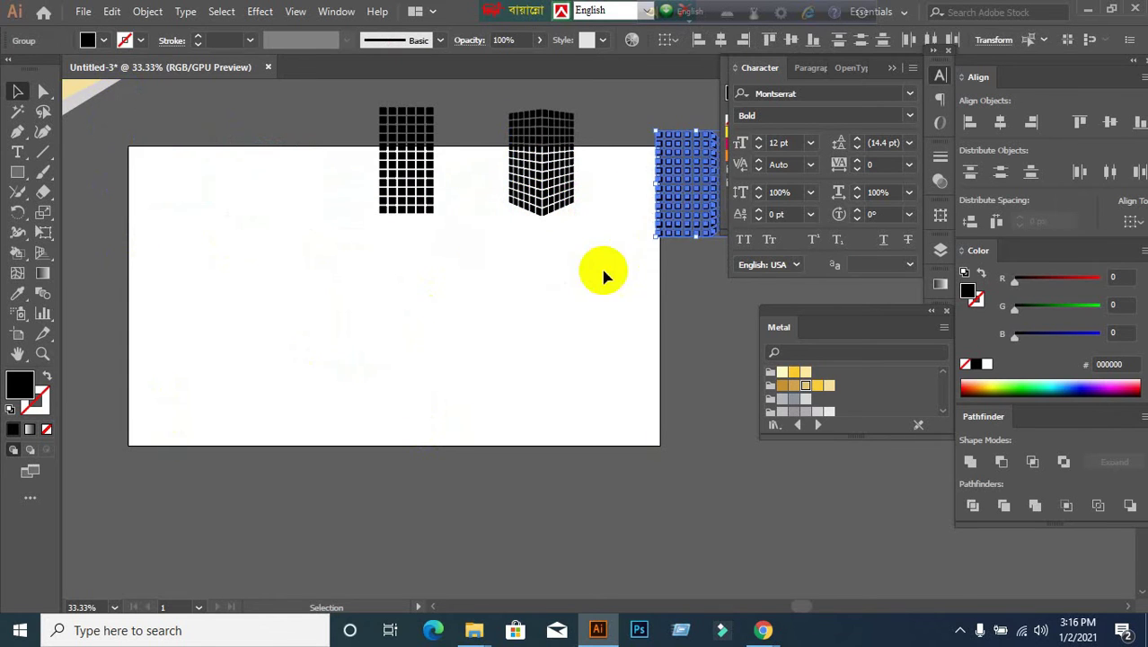
{"action": "left_click", "coordinate": [449, 346]}
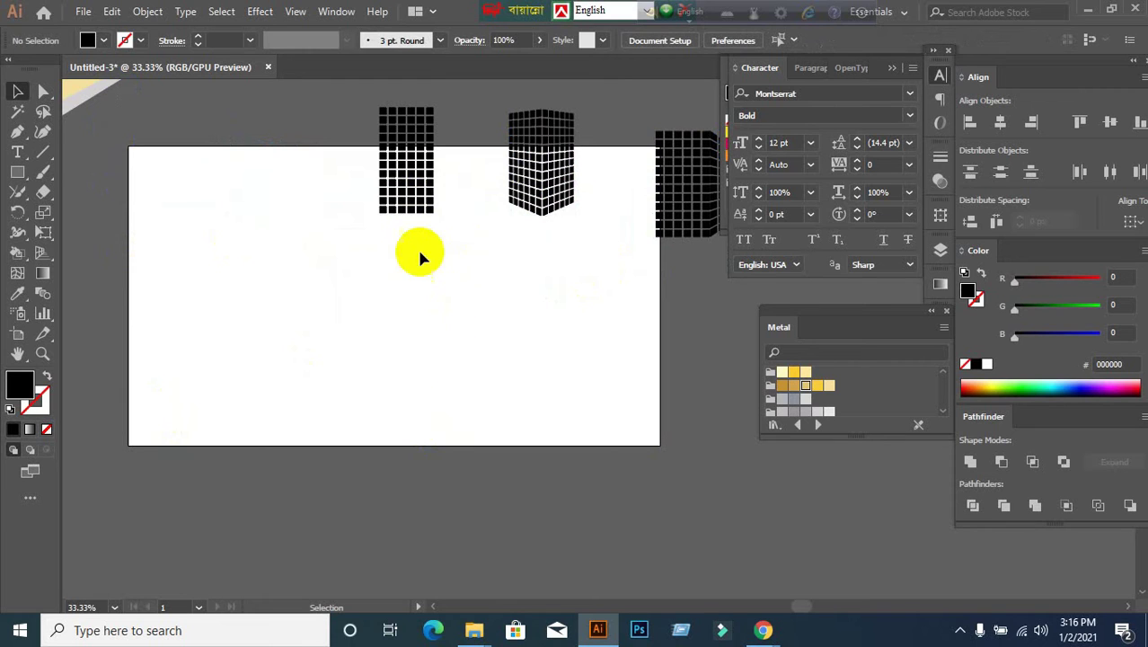
Move the flat grid of squares and the corner block off the artboard, above its top edge.
{"action": "left_click_drag", "start_coordinate": [443, 253], "coordinate": [324, 144]}
{"action": "left_click_drag", "start_coordinate": [419, 294], "coordinate": [417, 289]}
{"action": "left_click_drag", "start_coordinate": [395, 243], "coordinate": [335, 169]}
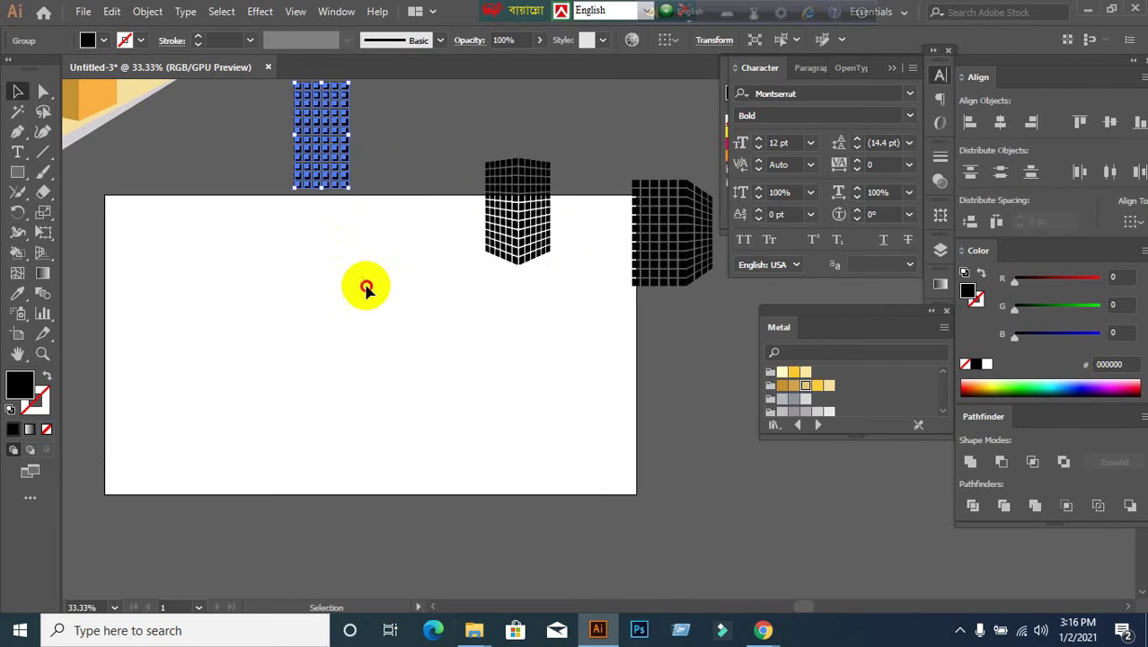
{"action": "left_click", "coordinate": [334, 264]}
{"action": "left_click_drag", "start_coordinate": [524, 261], "coordinate": [553, 289]}
{"action": "left_click_drag", "start_coordinate": [515, 210], "coordinate": [510, 129]}
Select both parts of the block with the distorted side and move them above the artboard beside the corner block.
{"action": "left_click_drag", "start_coordinate": [629, 163], "coordinate": [676, 304]}
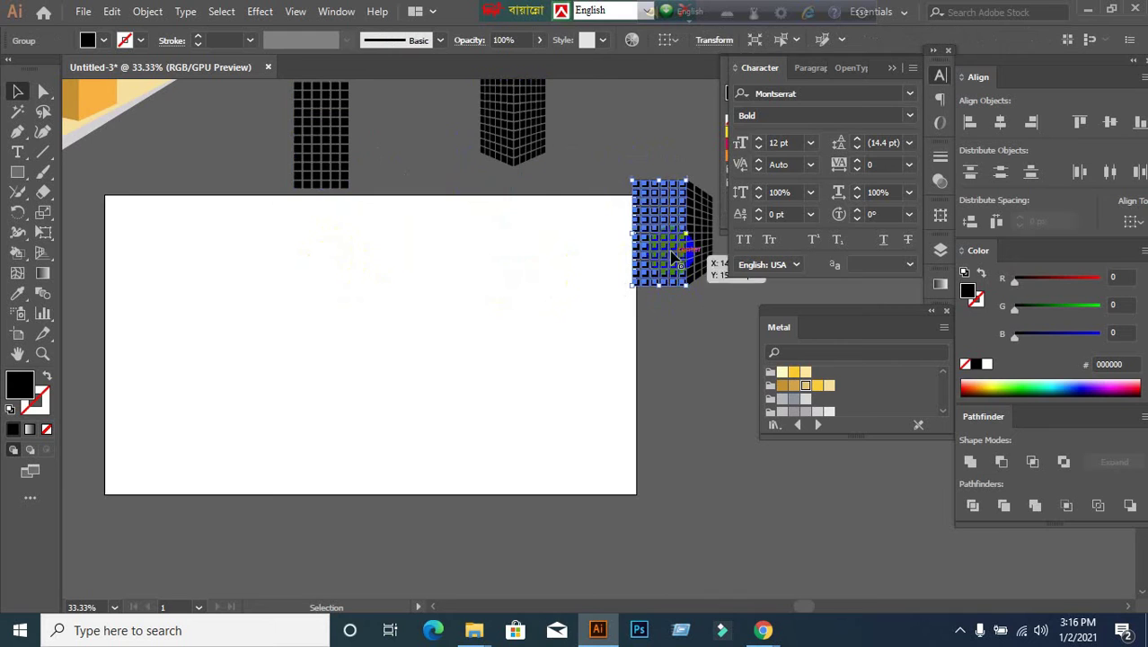
{"action": "left_click_drag", "start_coordinate": [601, 169], "coordinate": [718, 297]}
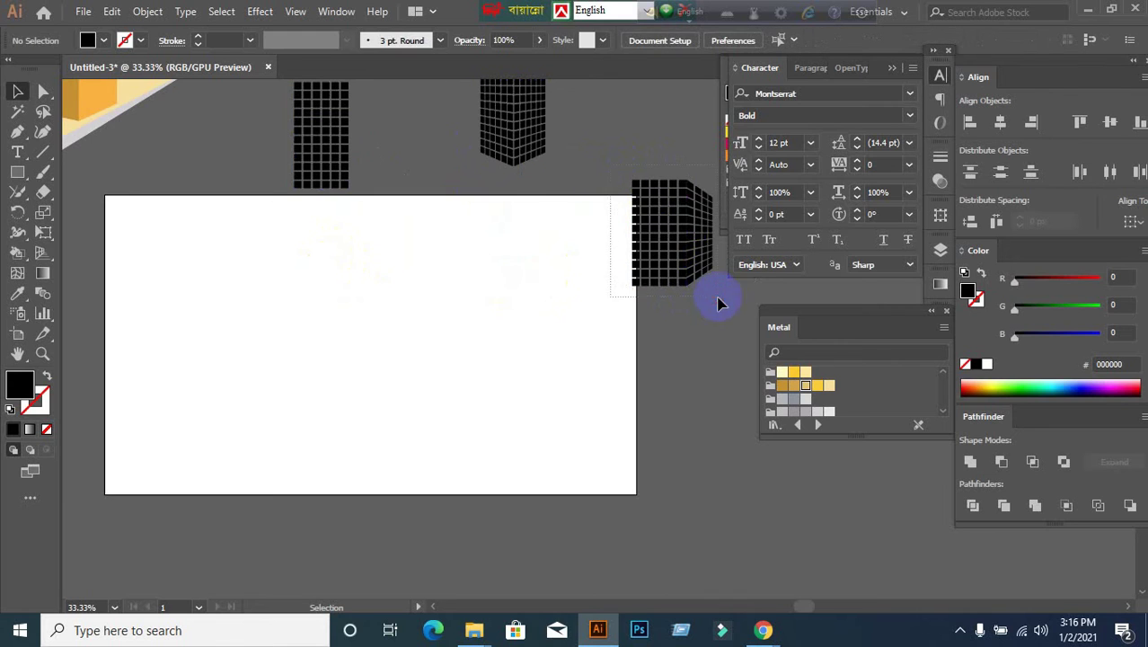
{"action": "left_click_drag", "start_coordinate": [679, 256], "coordinate": [662, 153]}
{"action": "left_click", "coordinate": [270, 351]}
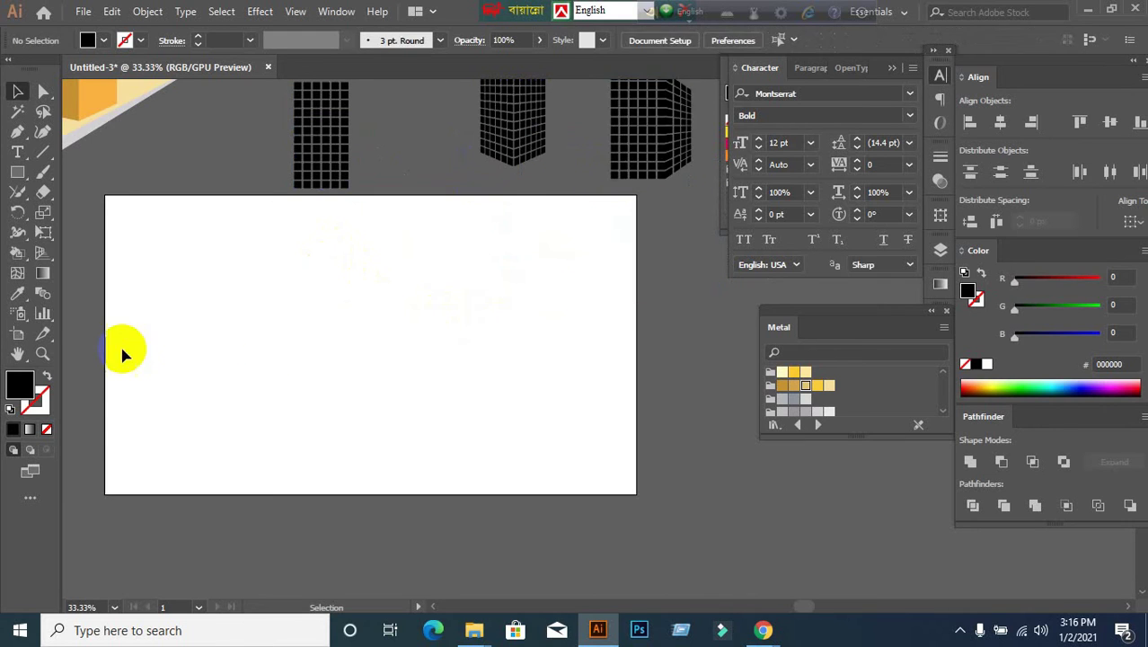
Show the perspective grid on the empty artboard and switch it to the One Point Perspective preset [1P-Normal View].
{"action": "left_click", "coordinate": [42, 252]}
{"action": "left_click", "coordinate": [135, 269]}
{"action": "scroll", "coordinate": [466, 364], "scroll_direction": "up", "scroll_amount": 1}
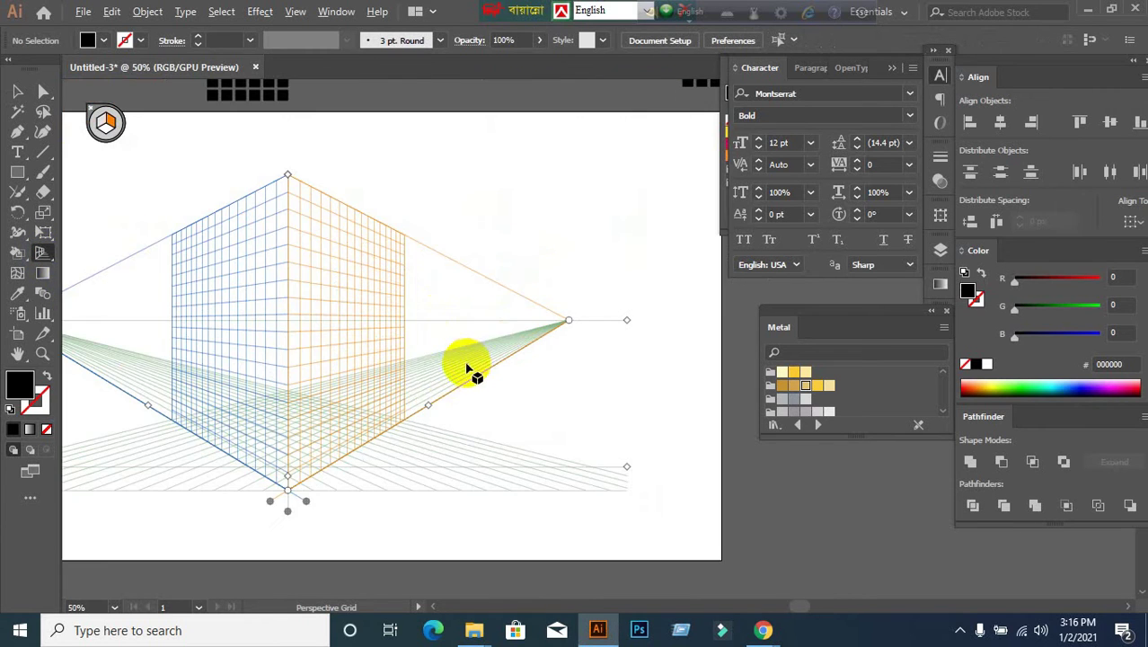
{"action": "left_click_drag", "start_coordinate": [410, 384], "coordinate": [575, 369]}
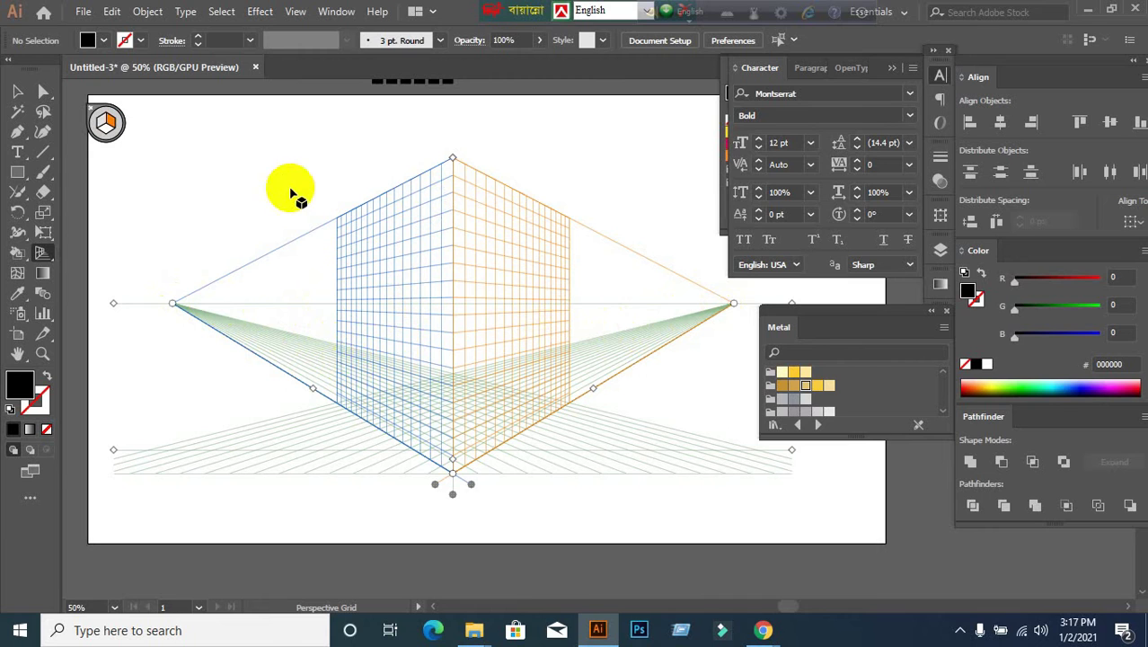
{"action": "left_click", "coordinate": [296, 13]}
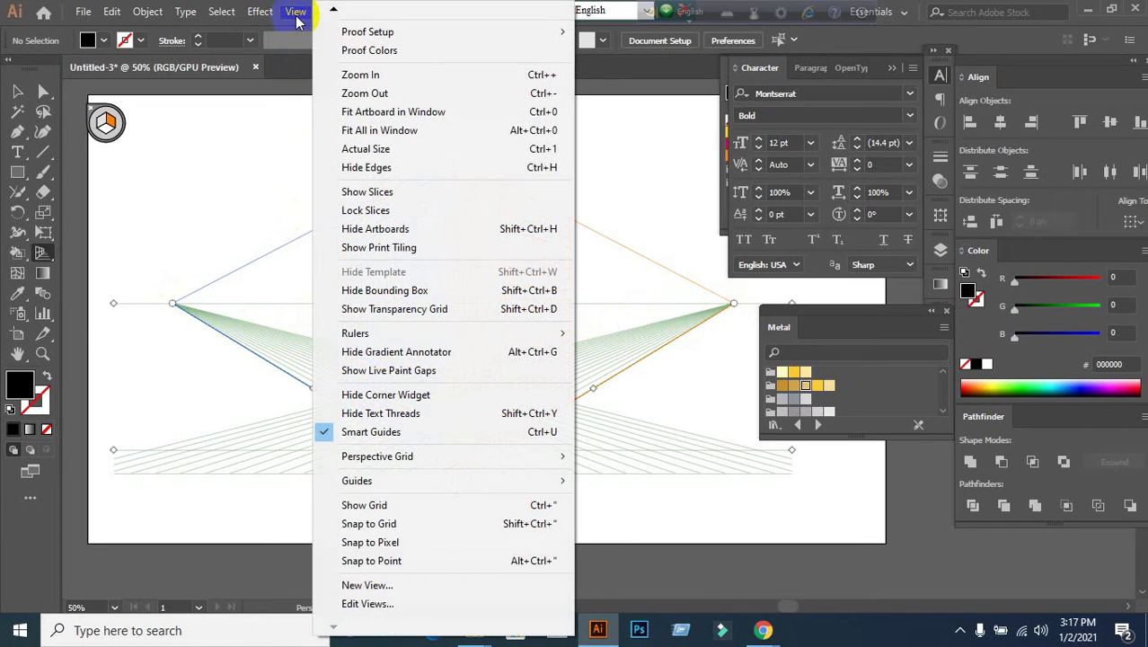
{"action": "mouse_move", "coordinate": [396, 455]}
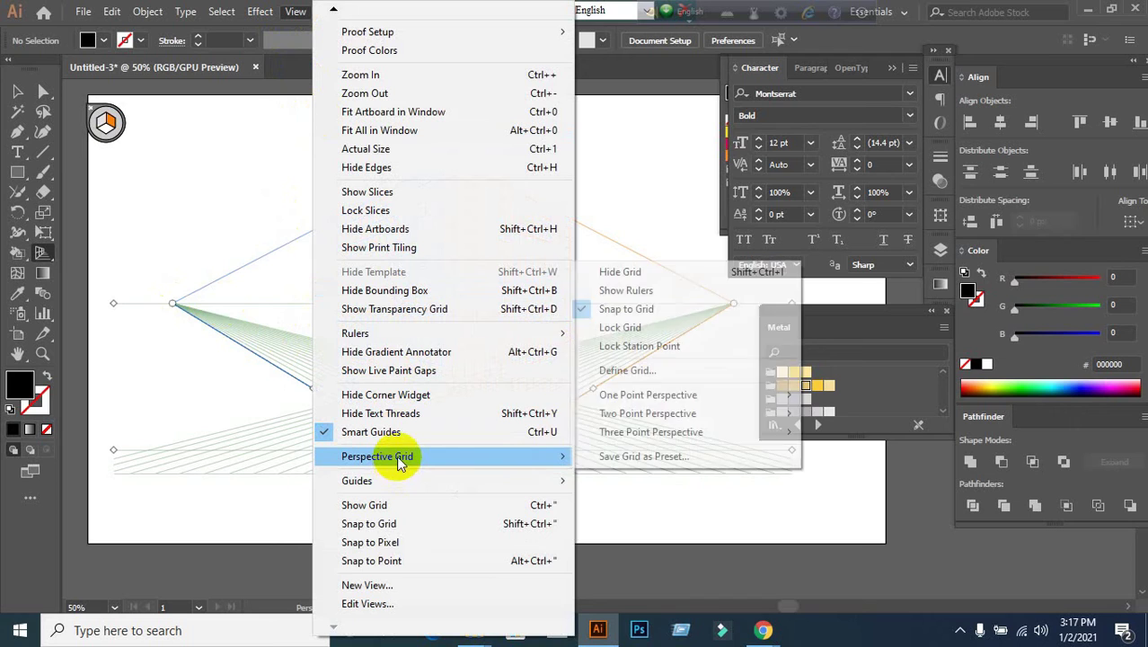
{"action": "mouse_move", "coordinate": [639, 418]}
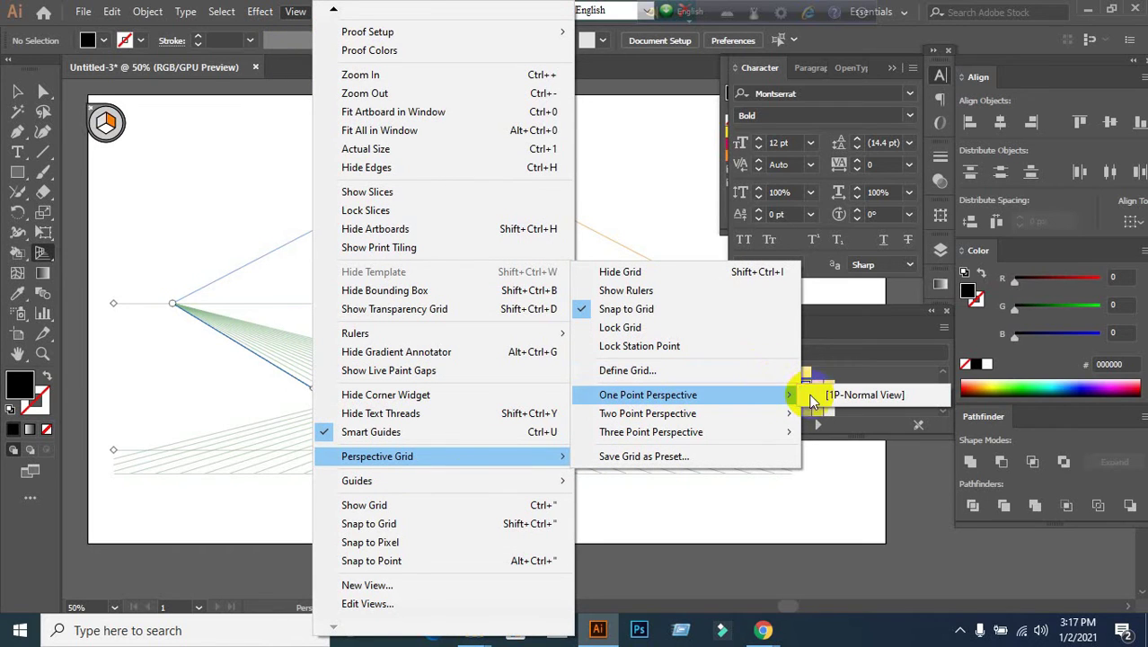
{"action": "mouse_move", "coordinate": [731, 387]}
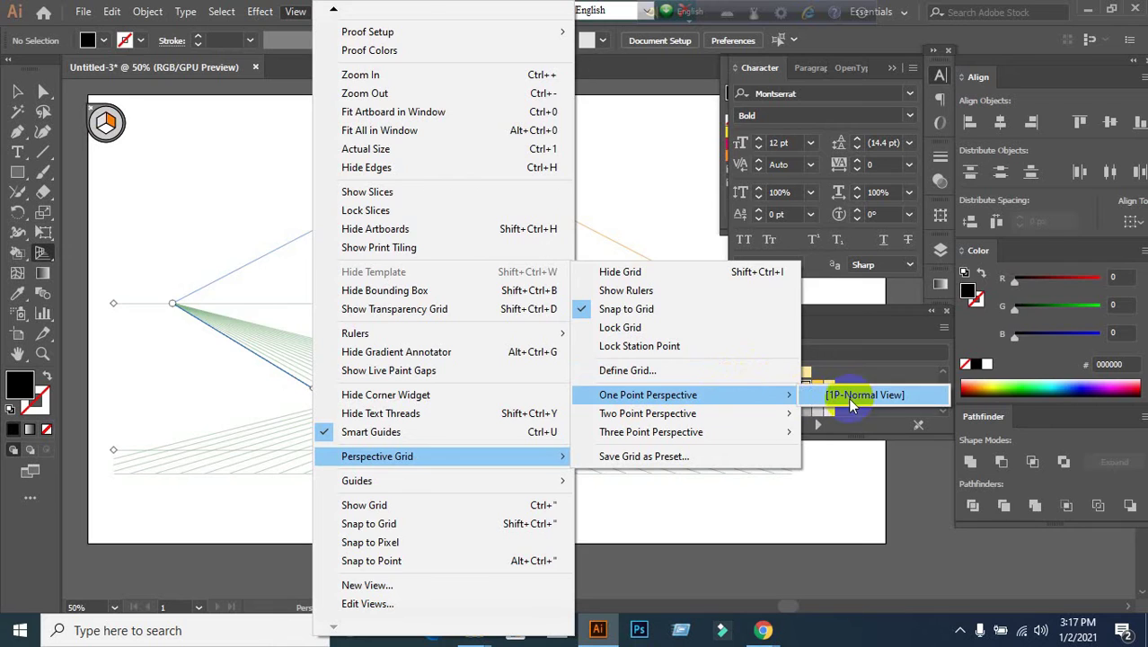
{"action": "left_click", "coordinate": [848, 397]}
Try shifting the one-point grid's left plane and horizontal plane by their plane handles with the Perspective Grid tool.
{"action": "key", "text": "shift+v"}
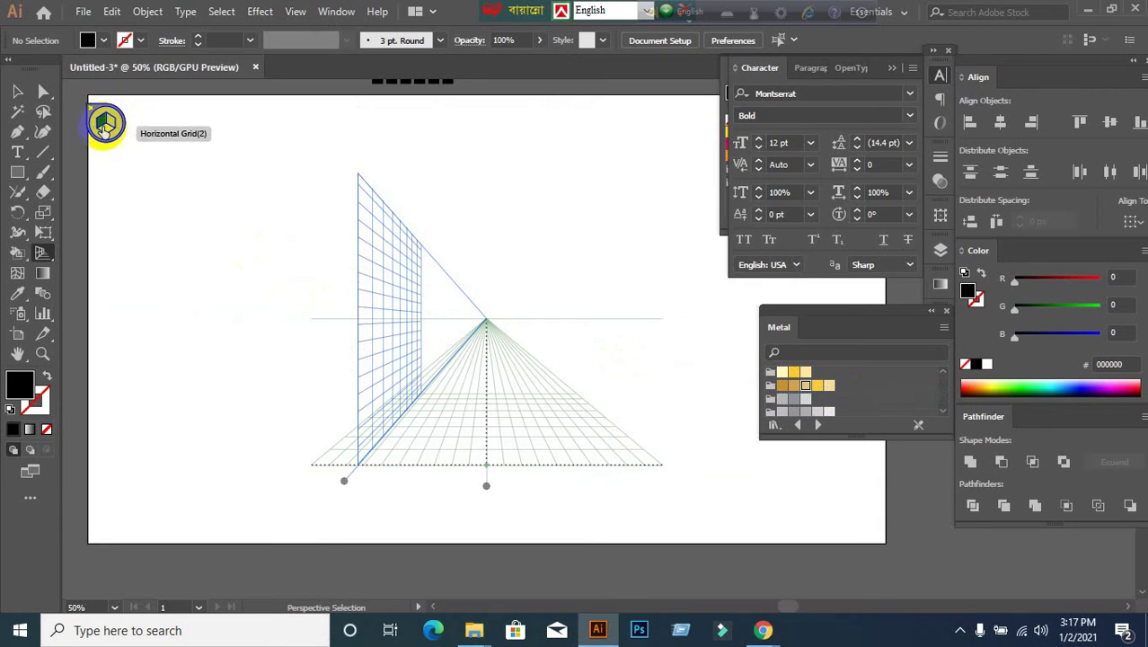
{"action": "key", "text": "shift+p"}
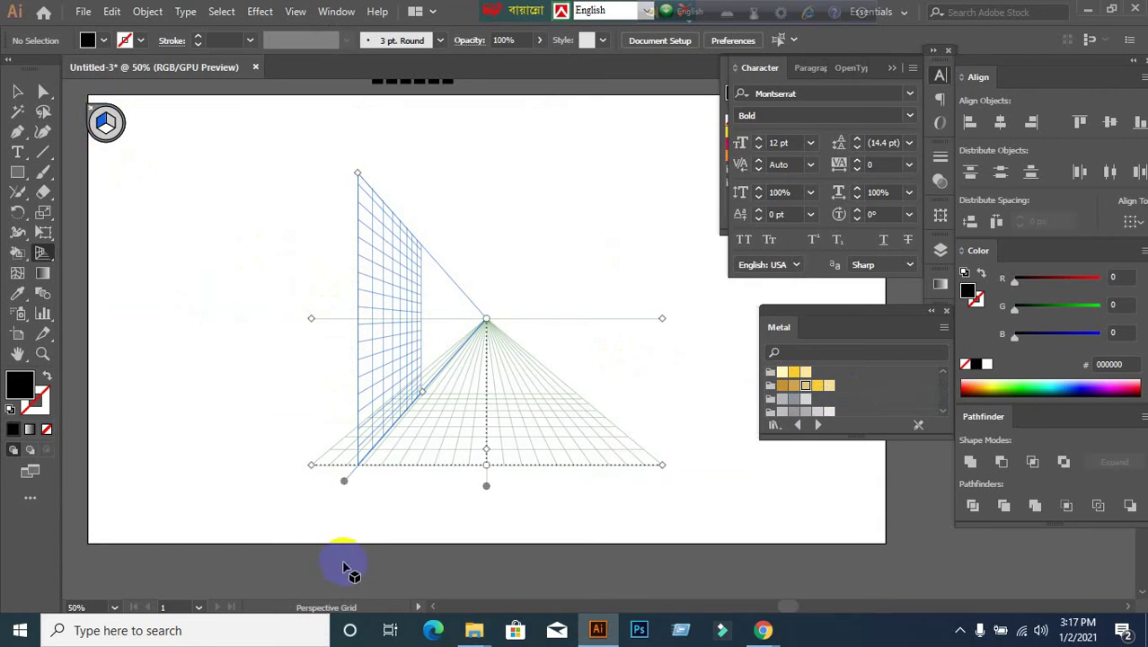
{"action": "left_click_drag", "start_coordinate": [344, 483], "coordinate": [506, 550]}
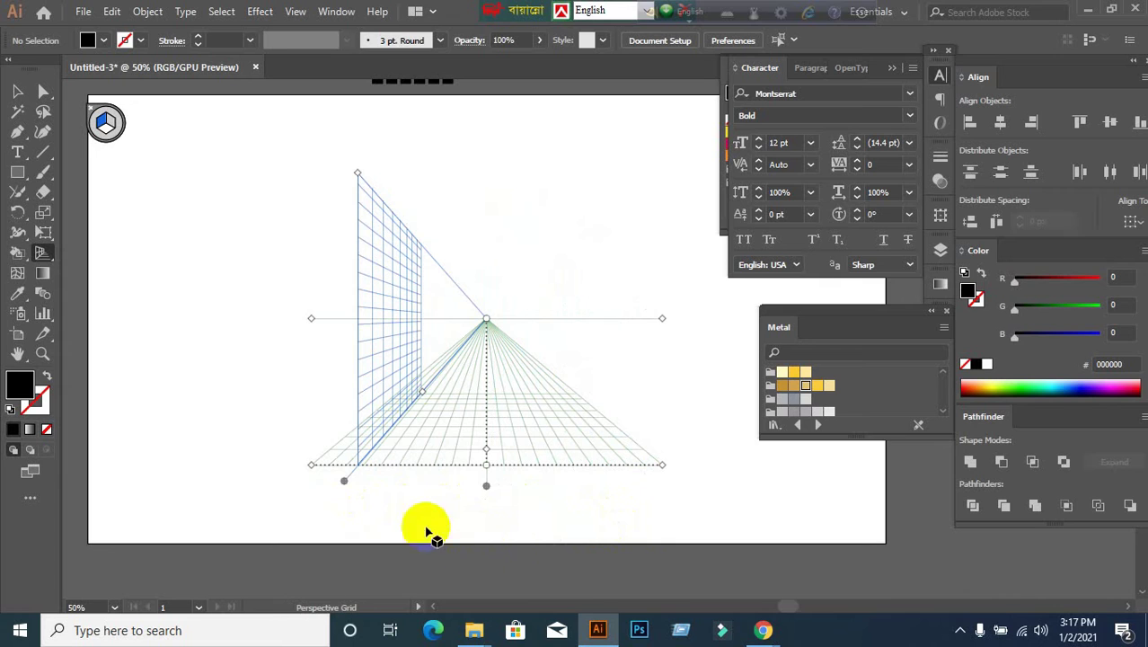
{"action": "left_click_drag", "start_coordinate": [39, 258], "coordinate": [108, 263]}
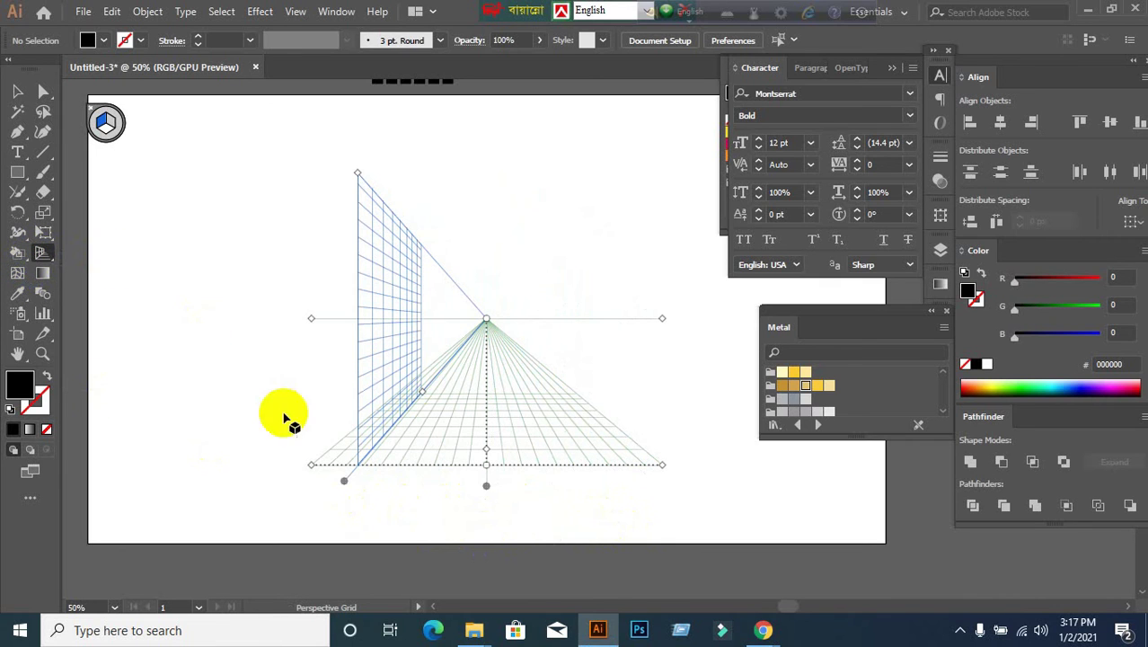
{"action": "left_click_drag", "start_coordinate": [344, 485], "coordinate": [396, 490]}
{"action": "key", "text": "ctrl+z"}
{"action": "mouse_move", "coordinate": [487, 482]}
{"action": "left_mouse_down"}
{"action": "mouse_move", "coordinate": [486, 256]}
{"action": "mouse_move", "coordinate": [497, 478]}
{"action": "left_mouse_up"}
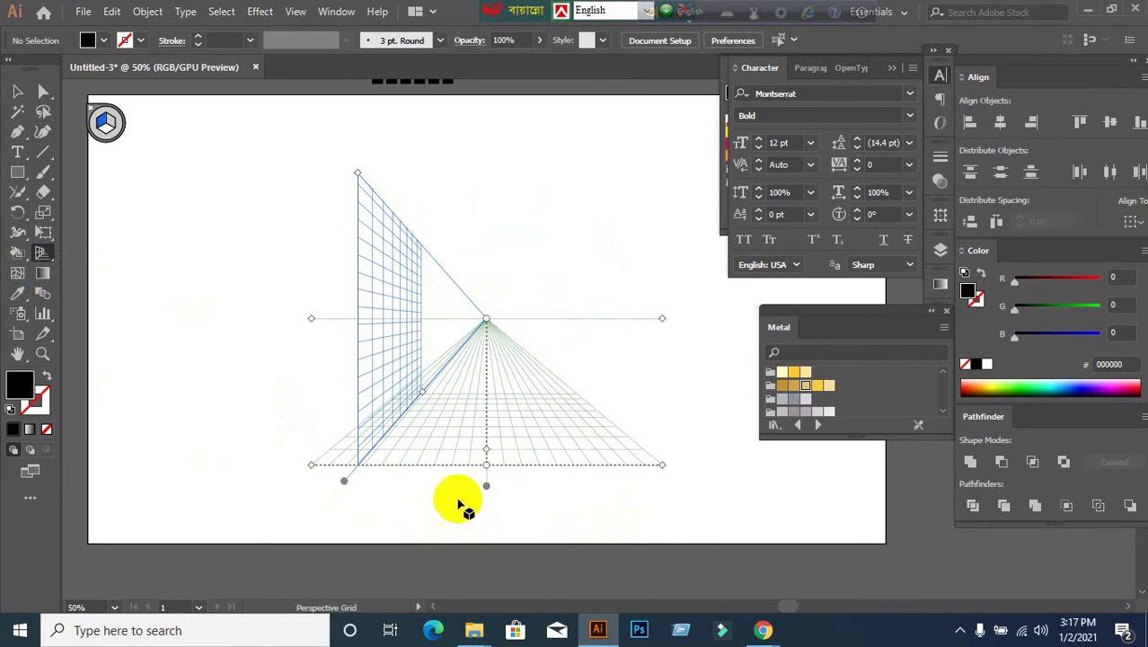
Make the left plane active and draw a rectangle covering its whole grid area.
{"action": "left_click", "coordinate": [105, 125]}
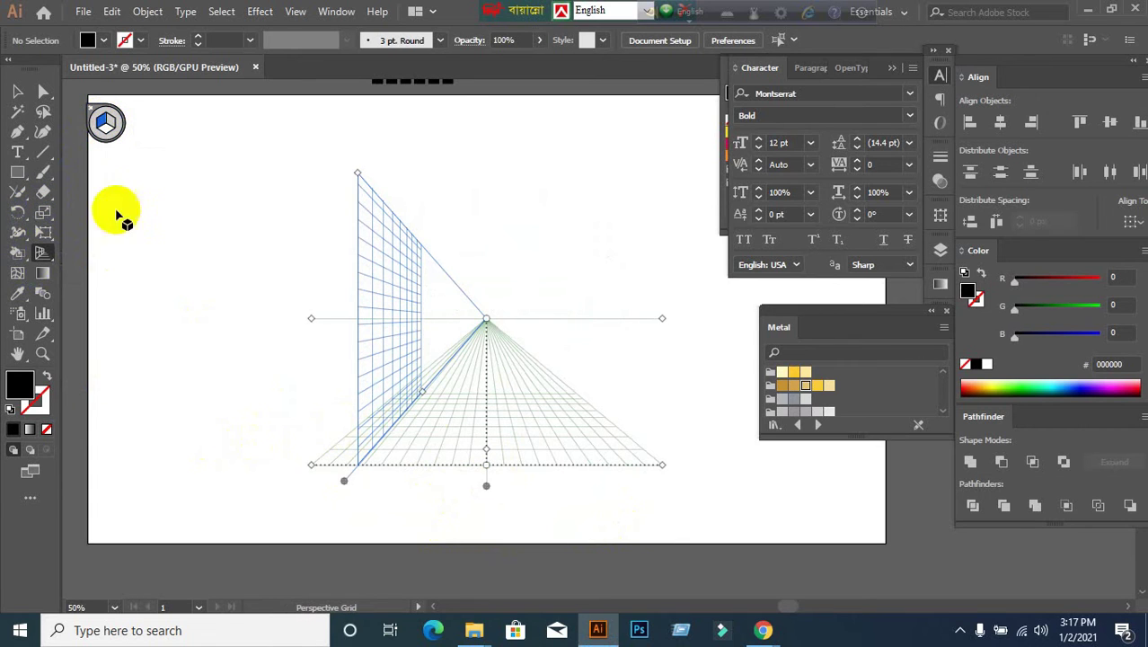
{"action": "left_click", "coordinate": [18, 174]}
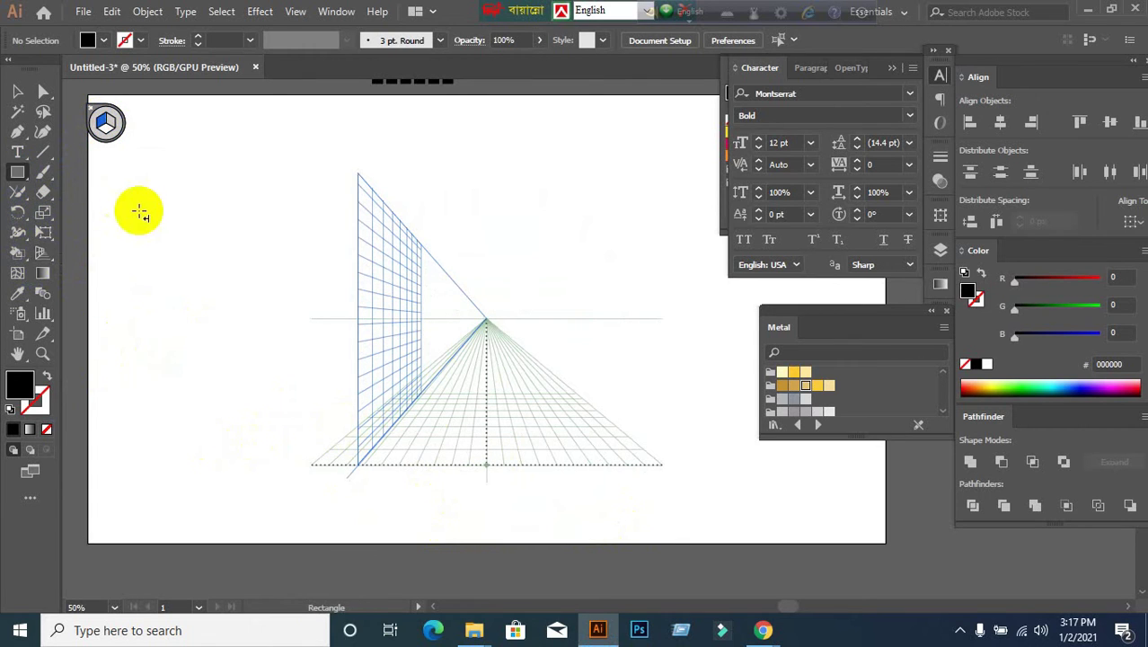
{"action": "left_click_drag", "start_coordinate": [357, 170], "coordinate": [423, 388]}
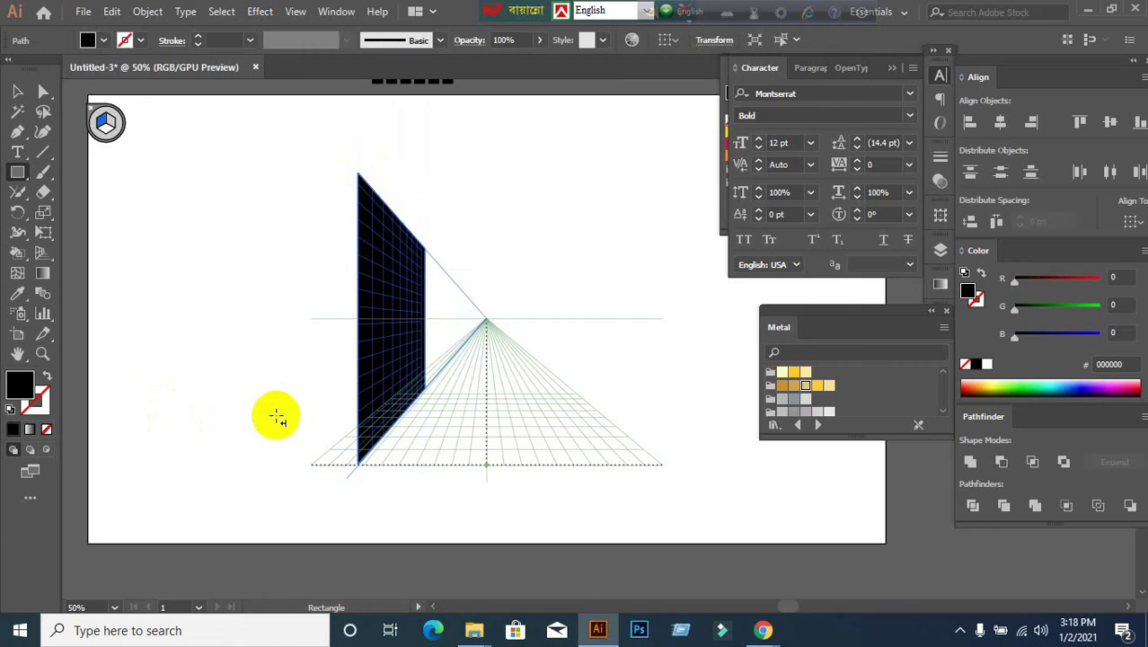
Fill the left-plane rectangle with red (FF0000) and deselect it.
{"action": "left_click", "coordinate": [104, 42]}
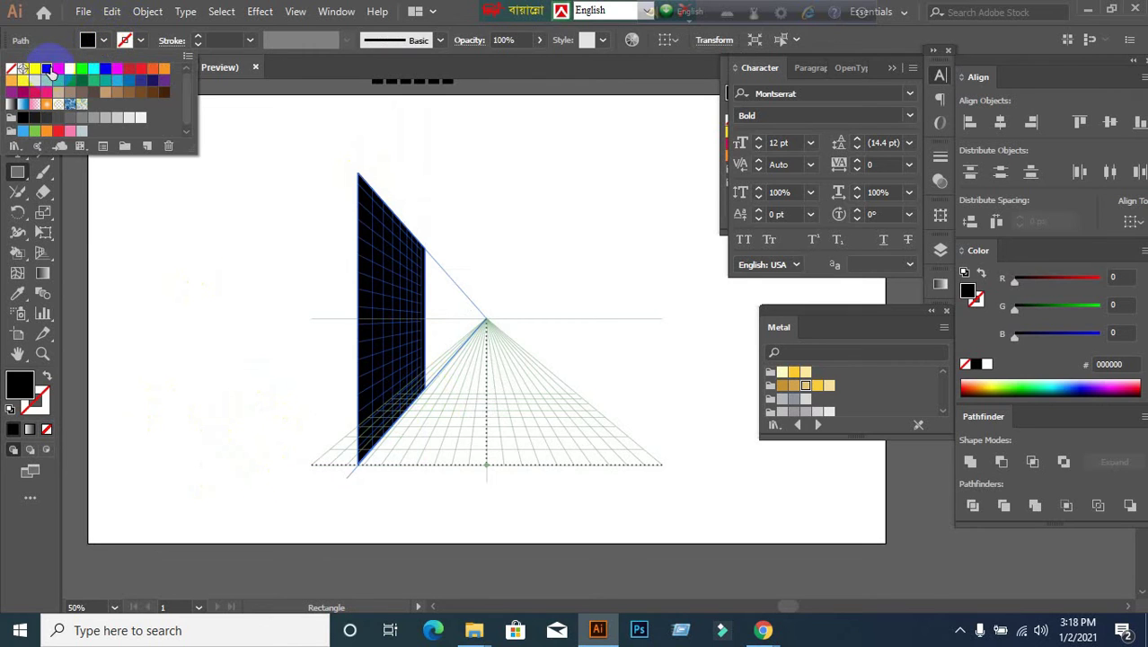
{"action": "left_click", "coordinate": [58, 69]}
{"action": "key", "text": "Escape"}
{"action": "key", "text": "shift+v"}
{"action": "key", "text": "v"}
{"action": "left_click", "coordinate": [258, 264]}
With nothing selected, set the fill to cyan (00FFFF) and activate the Perspective Grid tool.
{"action": "left_click", "coordinate": [103, 43]}
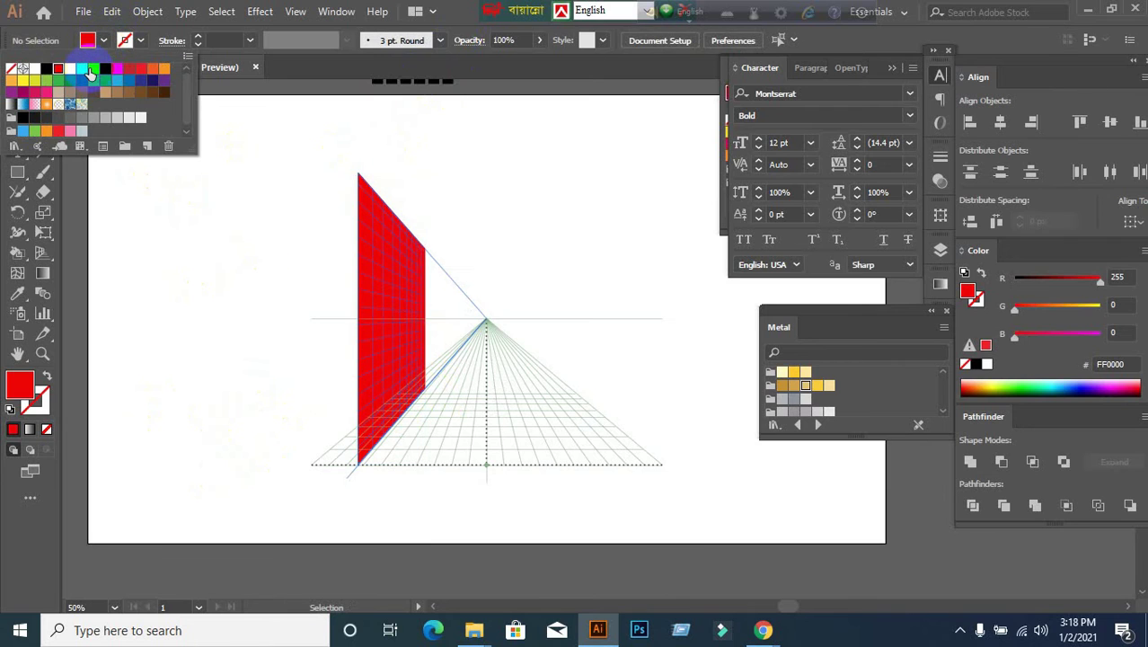
{"action": "left_click", "coordinate": [82, 69]}
{"action": "key", "text": "Escape"}
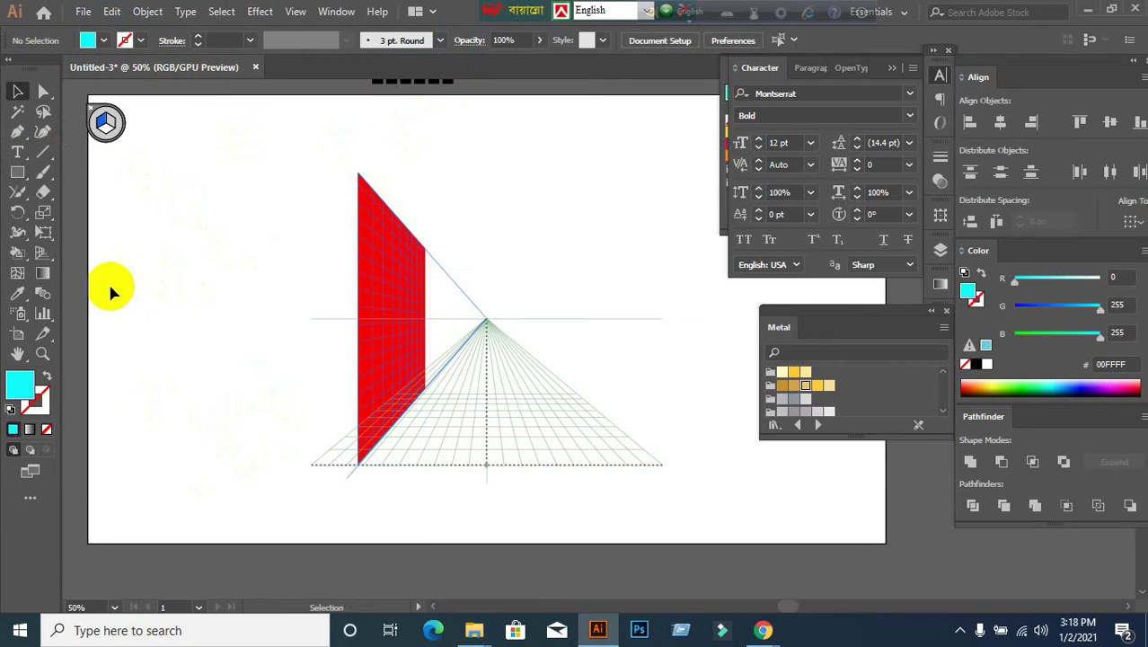
{"action": "left_click", "coordinate": [41, 235]}
{"action": "left_click_drag", "start_coordinate": [39, 256], "coordinate": [118, 264]}
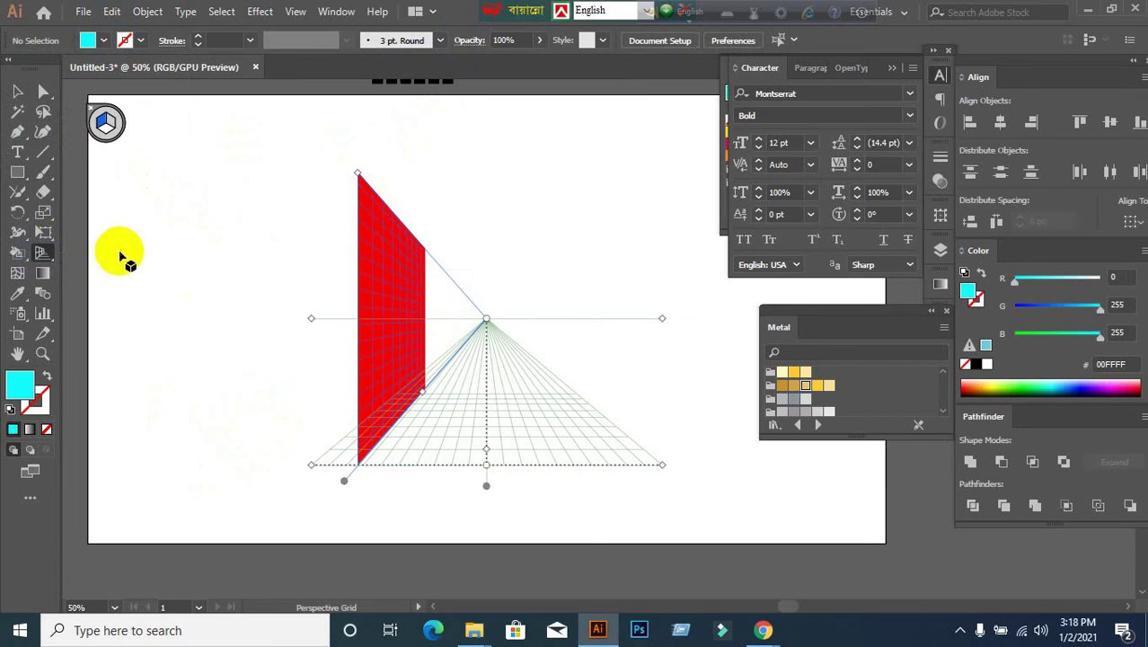
Move the left grid plane to the opposite side of the one-point grid and draw a cyan rectangle covering its grid area.
{"action": "left_click", "coordinate": [100, 126]}
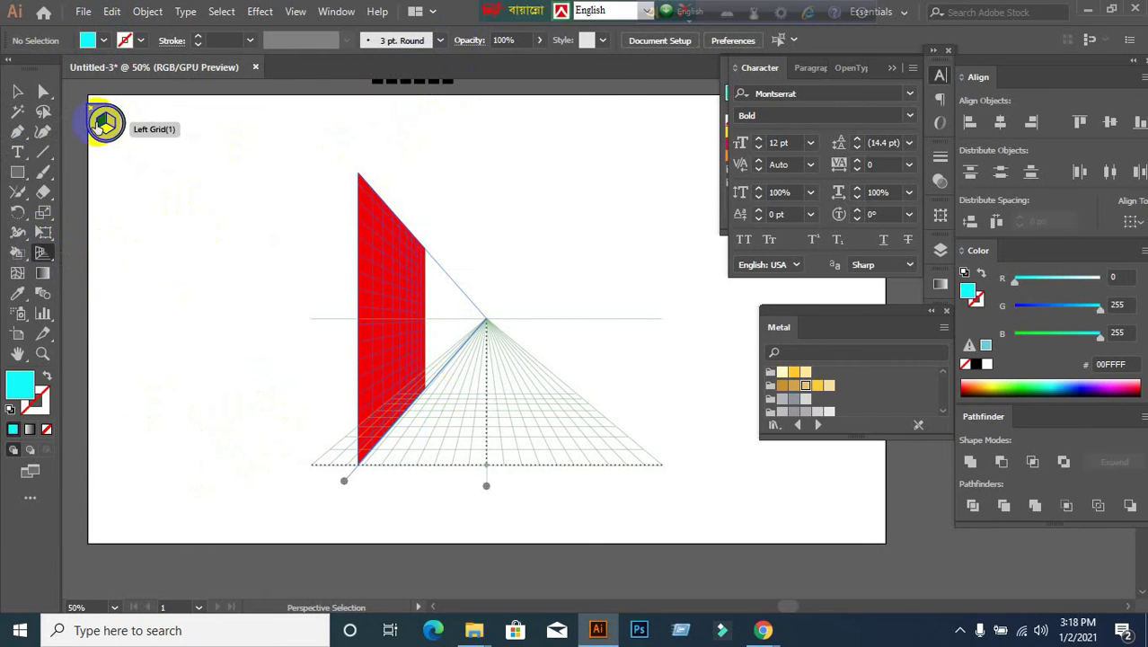
{"action": "key", "text": "shift+p"}
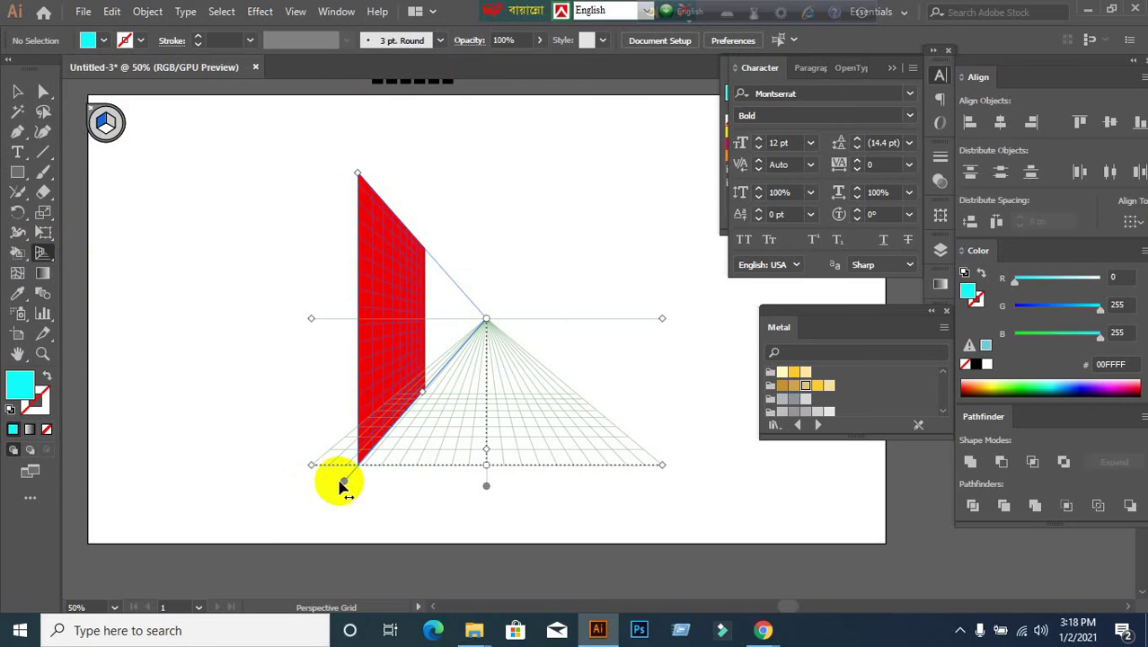
{"action": "left_click_drag", "start_coordinate": [344, 485], "coordinate": [647, 488]}
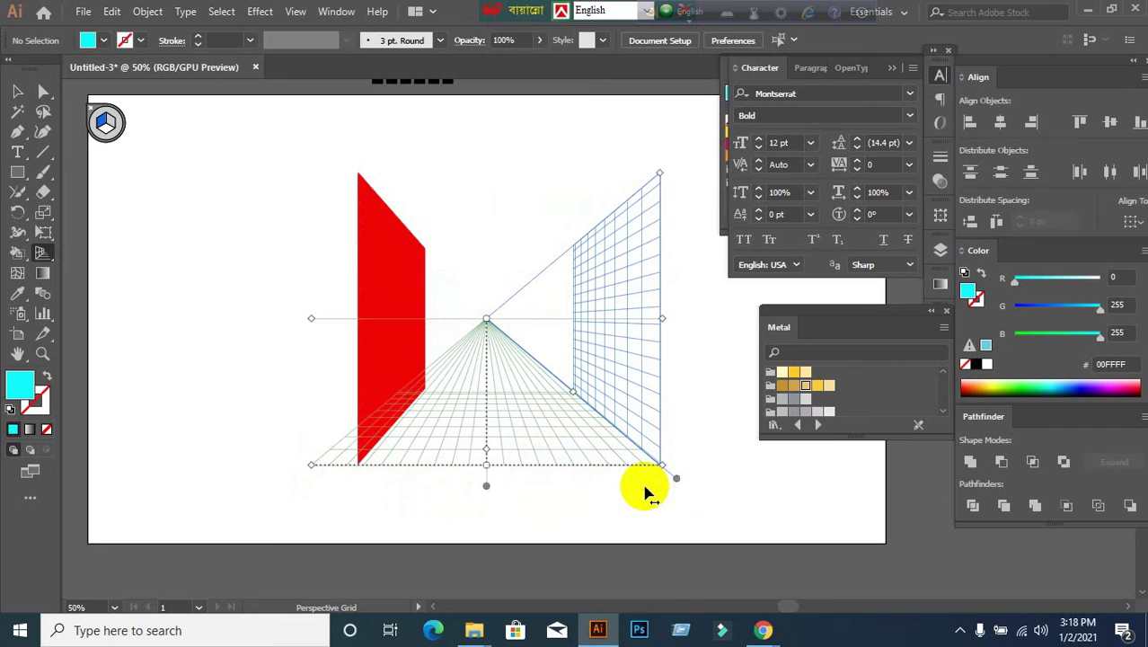
{"action": "left_click", "coordinate": [18, 172]}
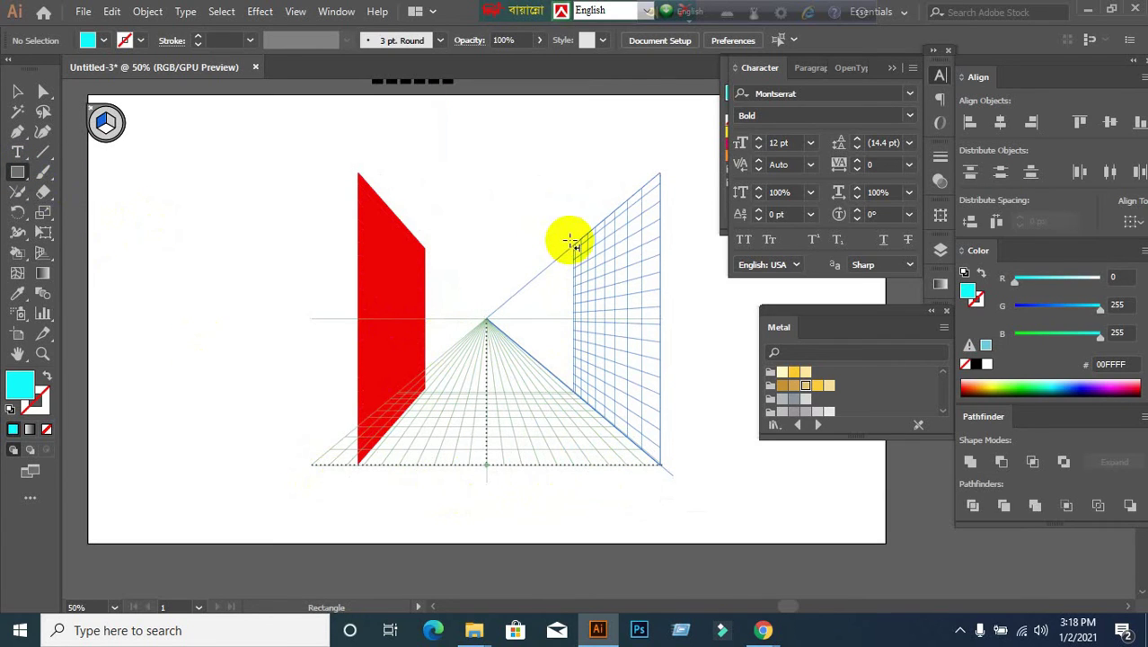
{"action": "left_click_drag", "start_coordinate": [575, 249], "coordinate": [662, 467]}
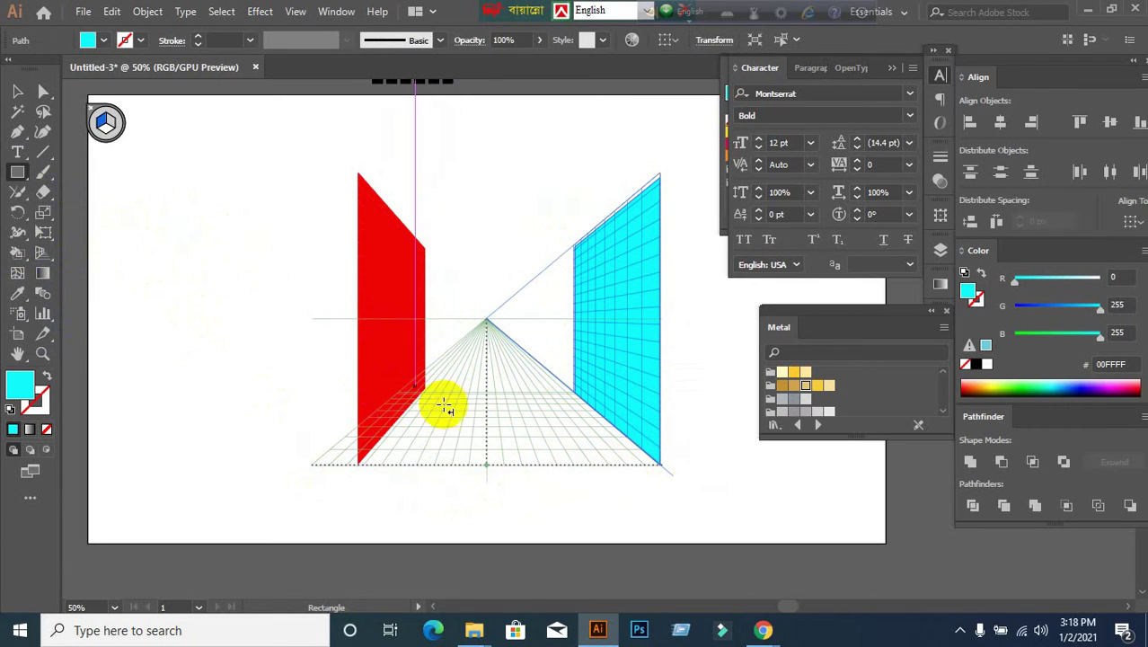
Make the horizontal plane active and, with nothing selected, set the fill to yellow (FFFF00).
{"action": "left_click", "coordinate": [108, 132]}
{"action": "left_click", "coordinate": [106, 133]}
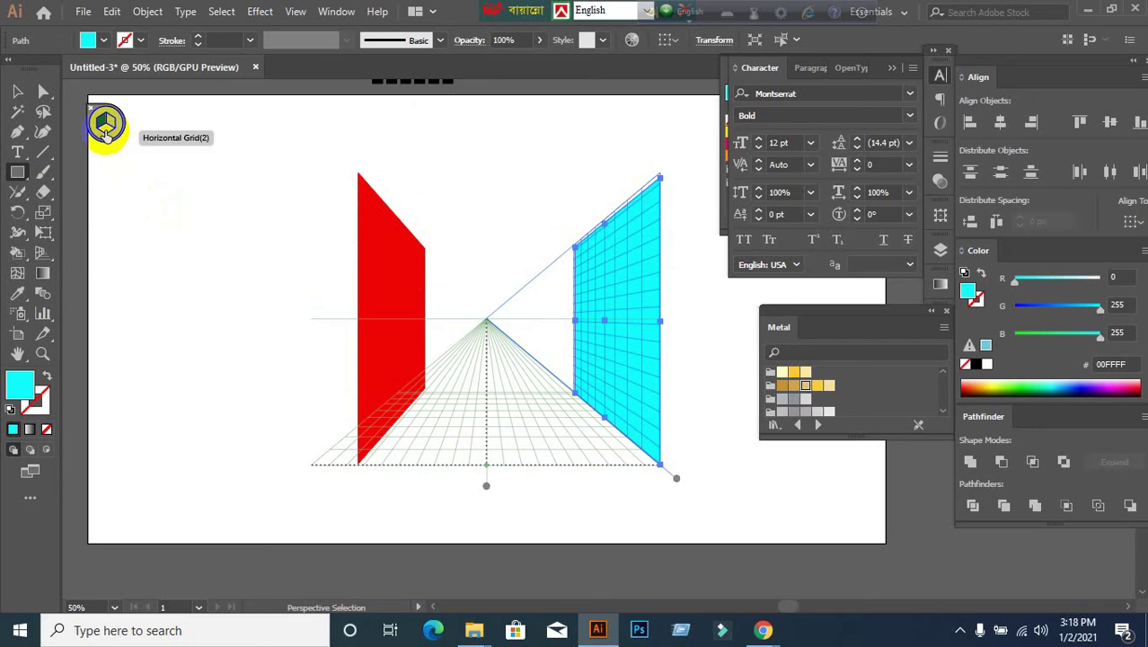
{"action": "left_click", "coordinate": [106, 133]}
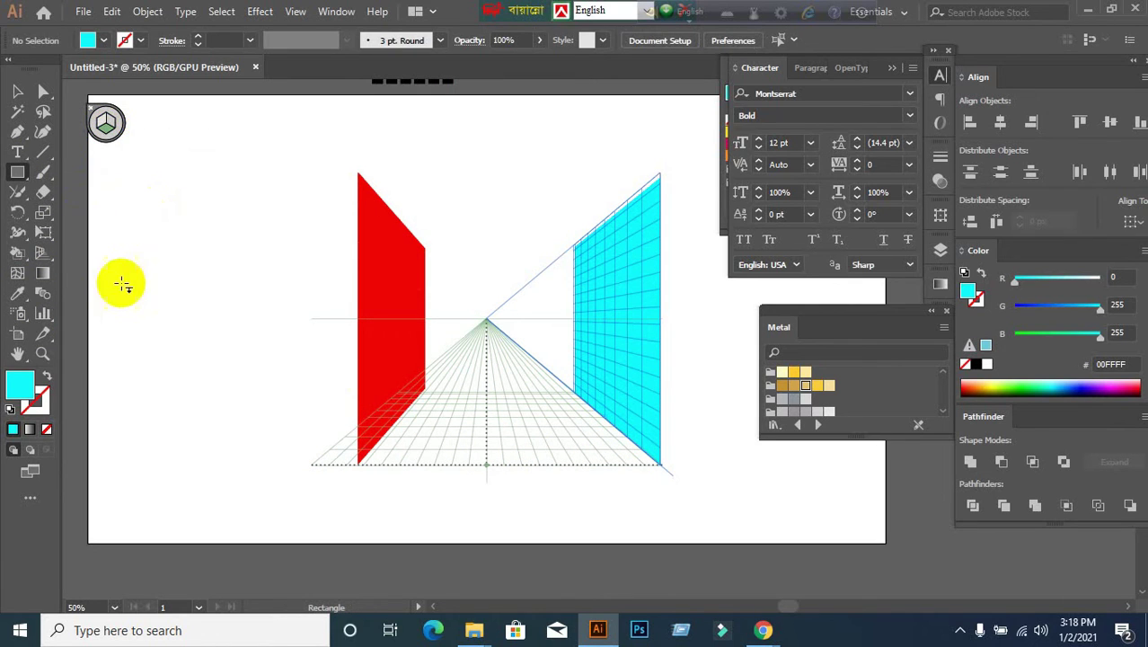
{"action": "left_click", "coordinate": [17, 91]}
{"action": "left_click", "coordinate": [205, 203]}
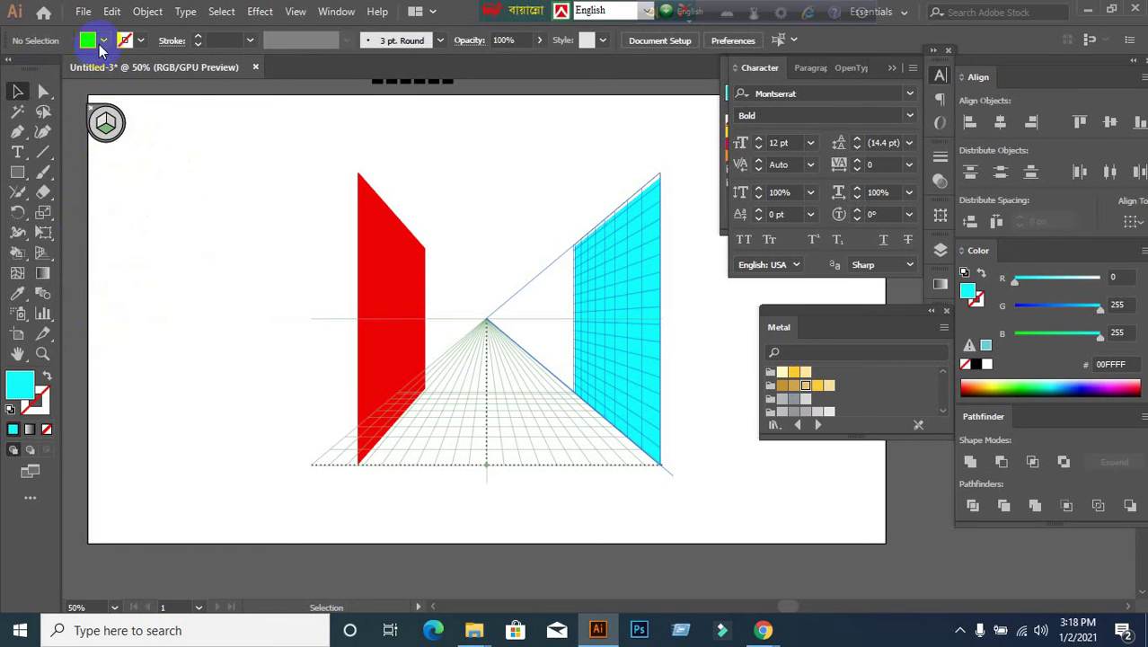
{"action": "left_click", "coordinate": [103, 43]}
{"action": "left_click", "coordinate": [71, 71]}
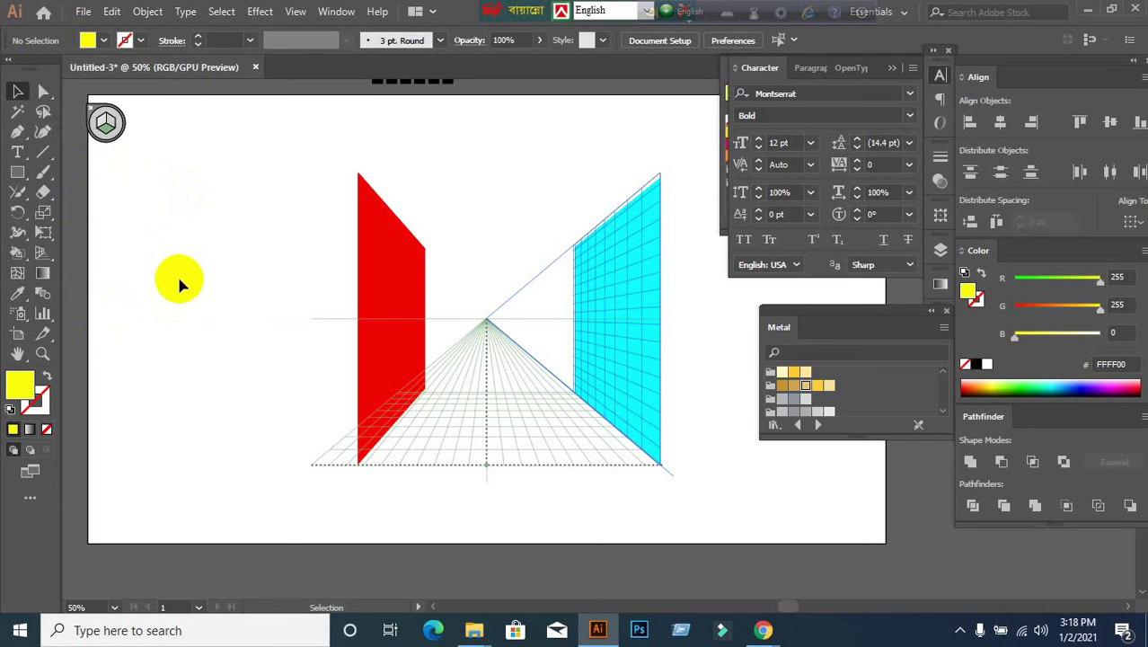
Draw a yellow floor rectangle on the horizontal plane, spanning between the bases of the red and cyan walls.
{"action": "left_click", "coordinate": [47, 255]}
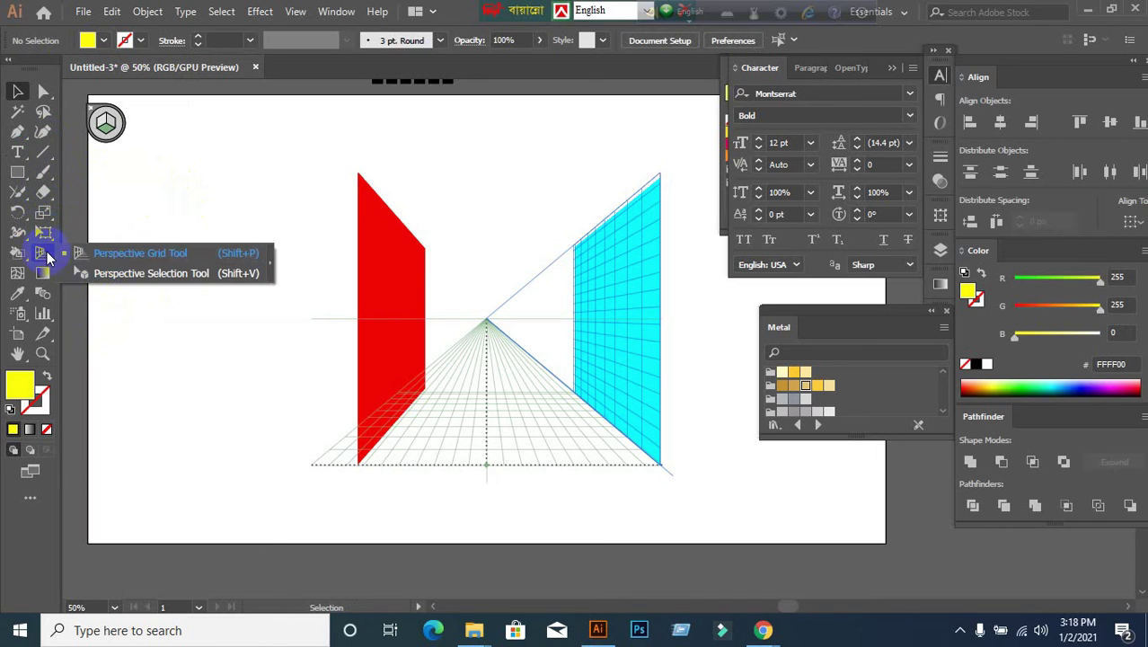
{"action": "left_click", "coordinate": [114, 258]}
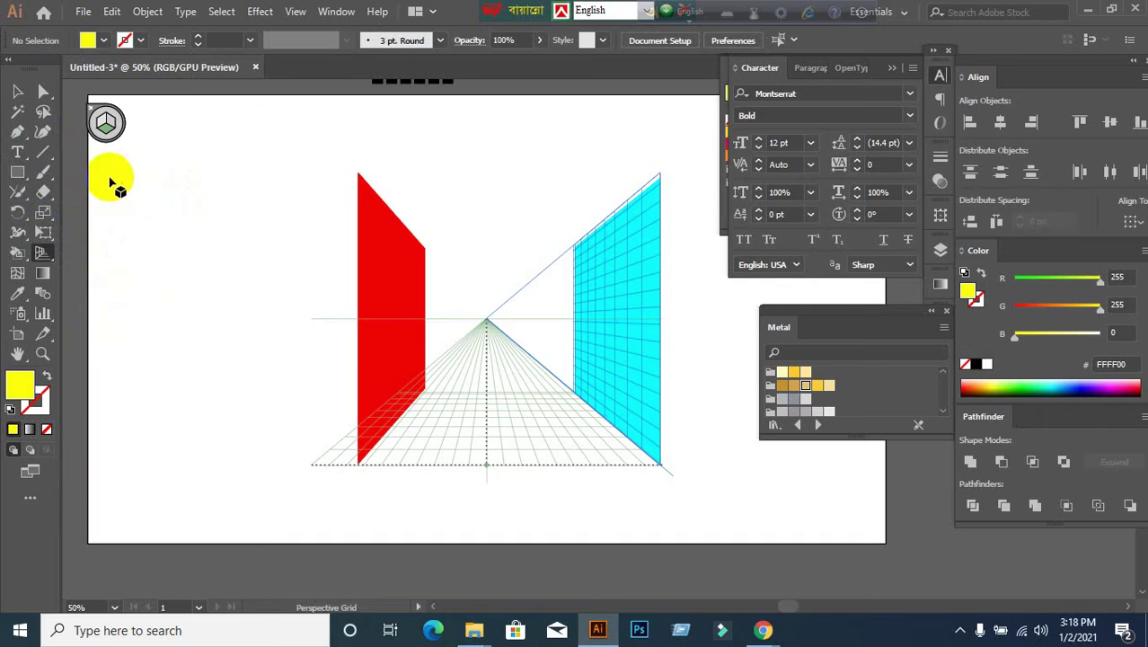
{"action": "left_click", "coordinate": [105, 129]}
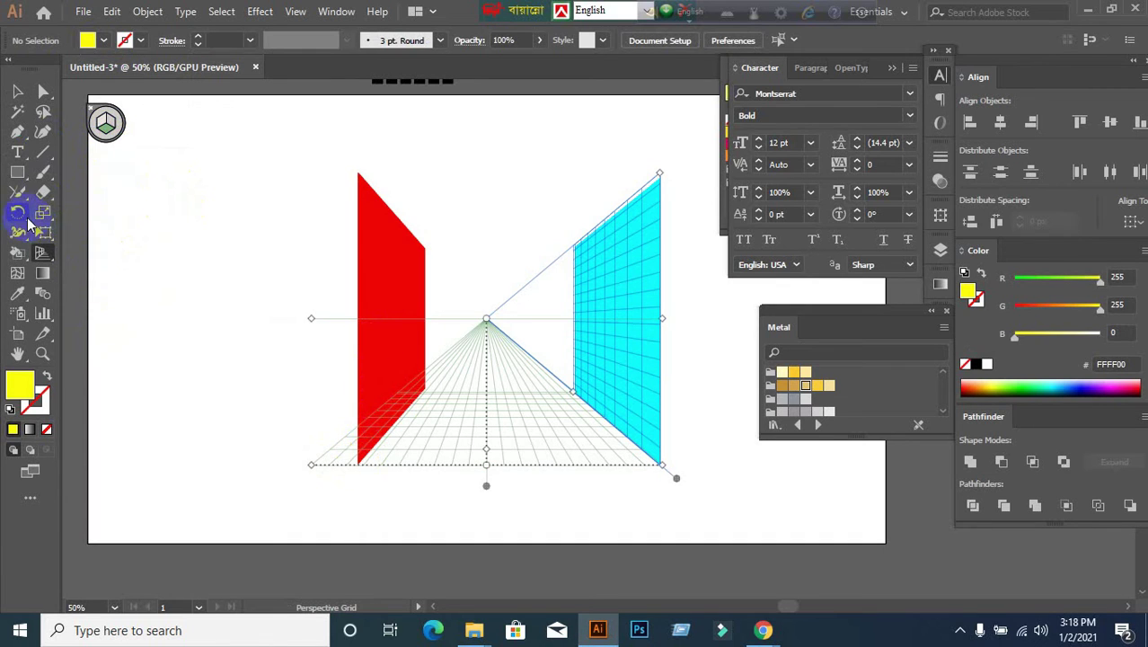
{"action": "left_click", "coordinate": [17, 172]}
{"action": "left_click_drag", "start_coordinate": [358, 462], "coordinate": [568, 387]}
Align the yellow floor's far corner with the cyan wall's inner base corner using the Perspective Selection tool.
{"action": "scroll", "coordinate": [544, 379], "scroll_direction": "up", "scroll_amount": 1}
{"action": "scroll", "coordinate": [613, 408], "scroll_direction": "up", "scroll_amount": 4}
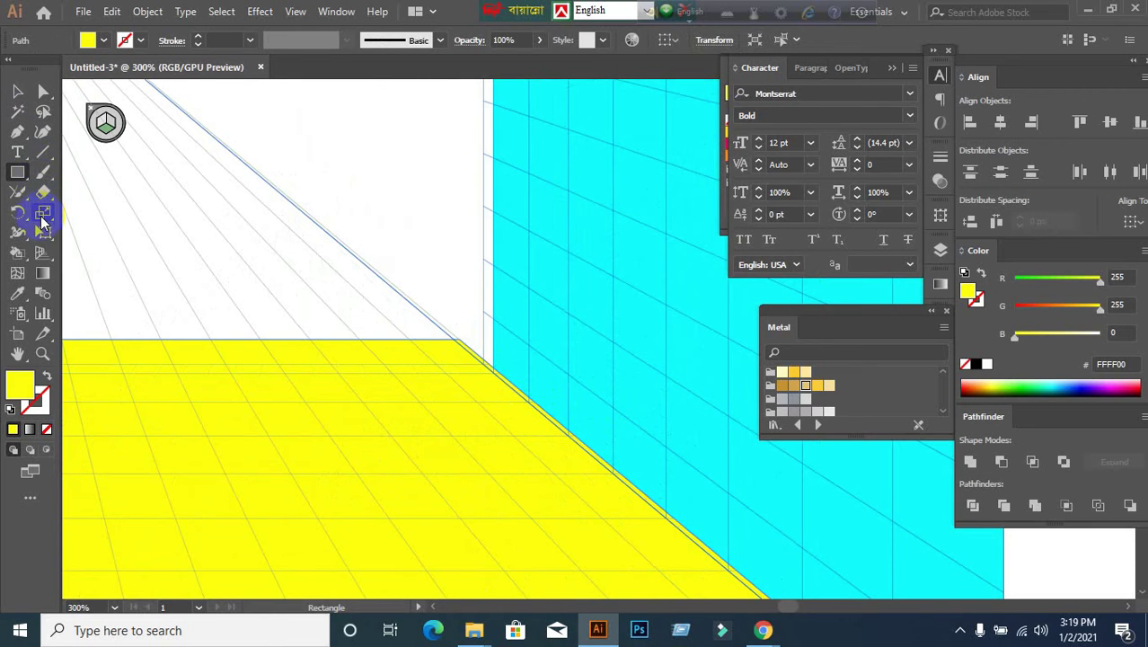
{"action": "left_click", "coordinate": [41, 257]}
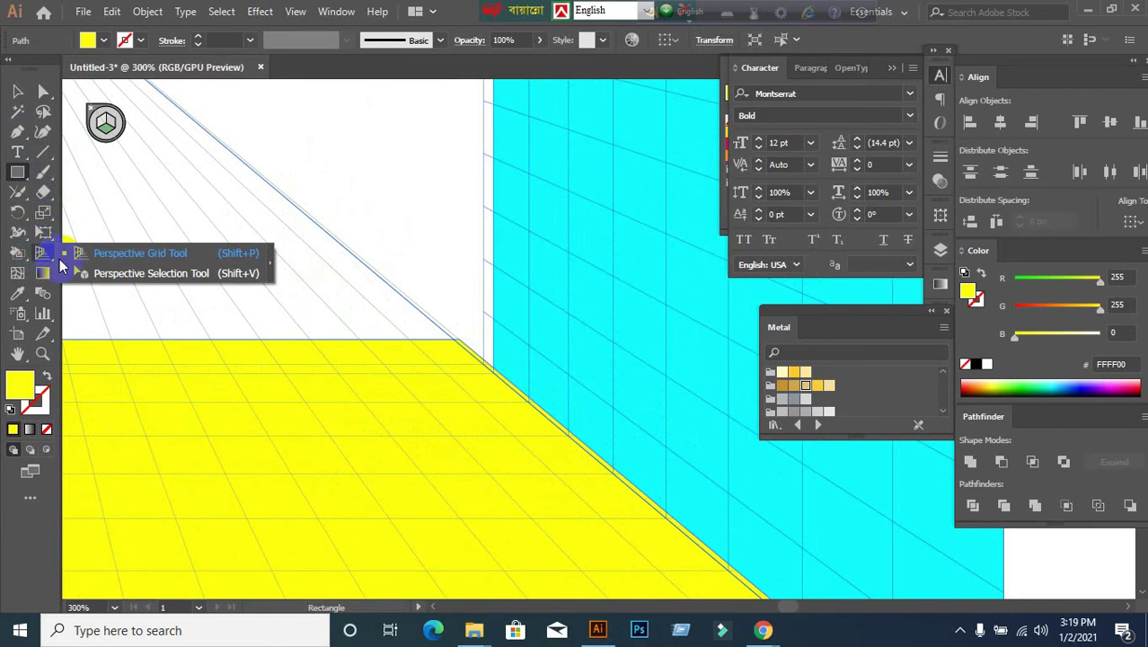
{"action": "left_click", "coordinate": [106, 270]}
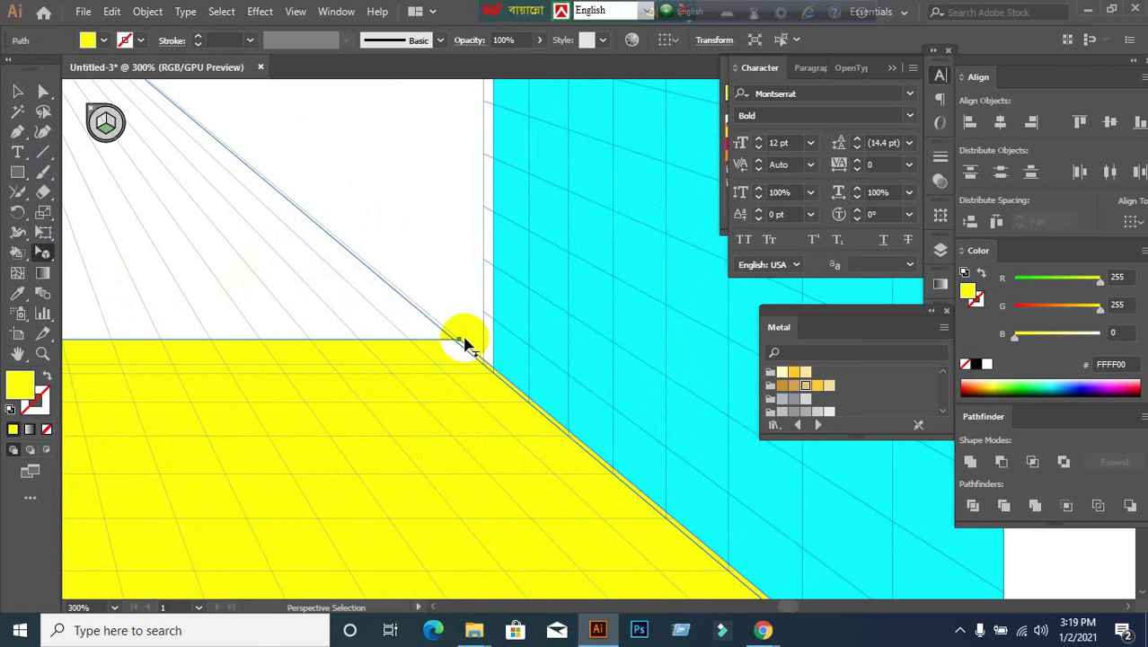
{"action": "left_click_drag", "start_coordinate": [461, 342], "coordinate": [495, 376]}
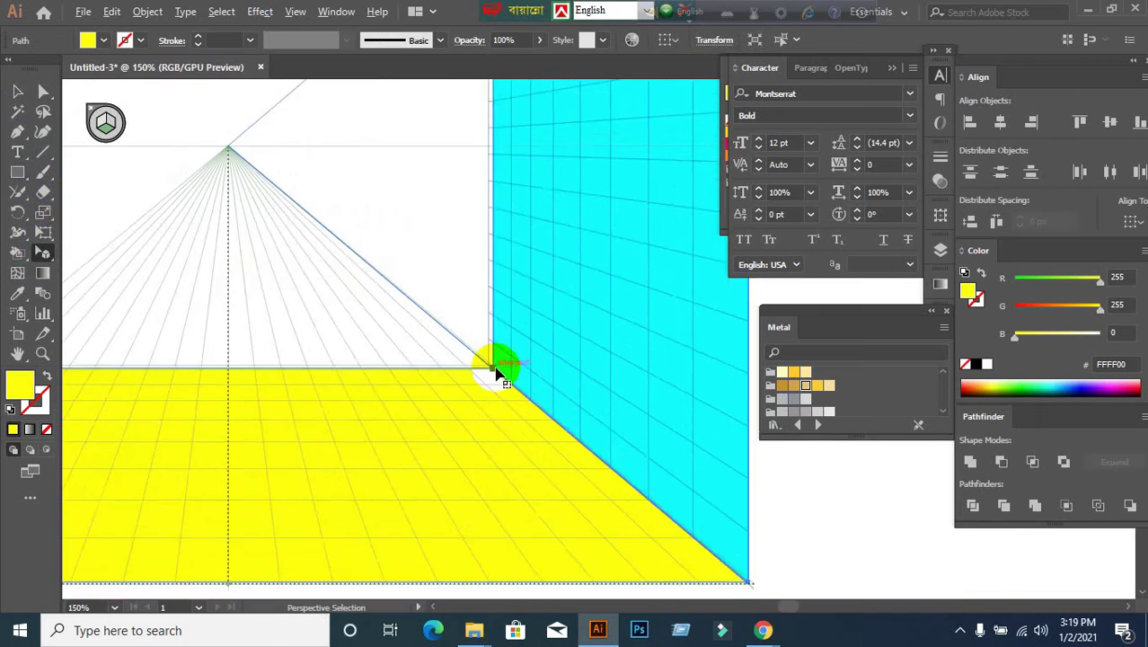
{"action": "key", "text": "ctrl+0"}
{"action": "scroll", "coordinate": [310, 378], "scroll_direction": "up", "scroll_amount": 2}
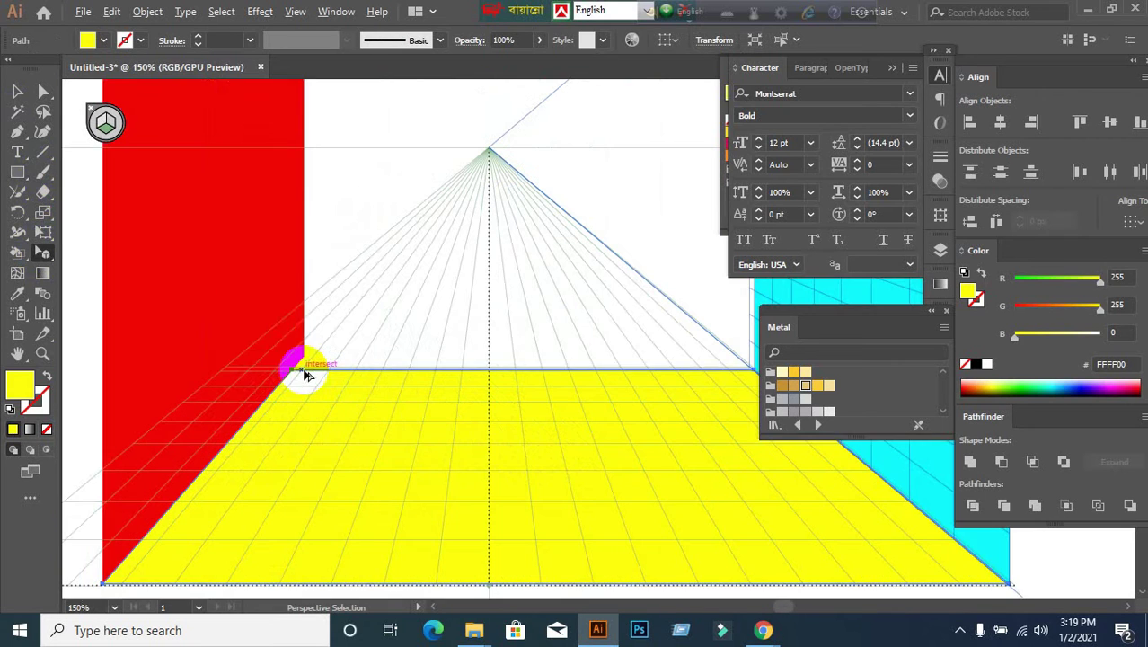
Adjust the red wall's inner edge so its lower corner meets the yellow floor's back corner.
{"action": "left_click", "coordinate": [270, 325]}
{"action": "left_click_drag", "start_coordinate": [305, 232], "coordinate": [359, 205]}
{"action": "left_click", "coordinate": [314, 355]}
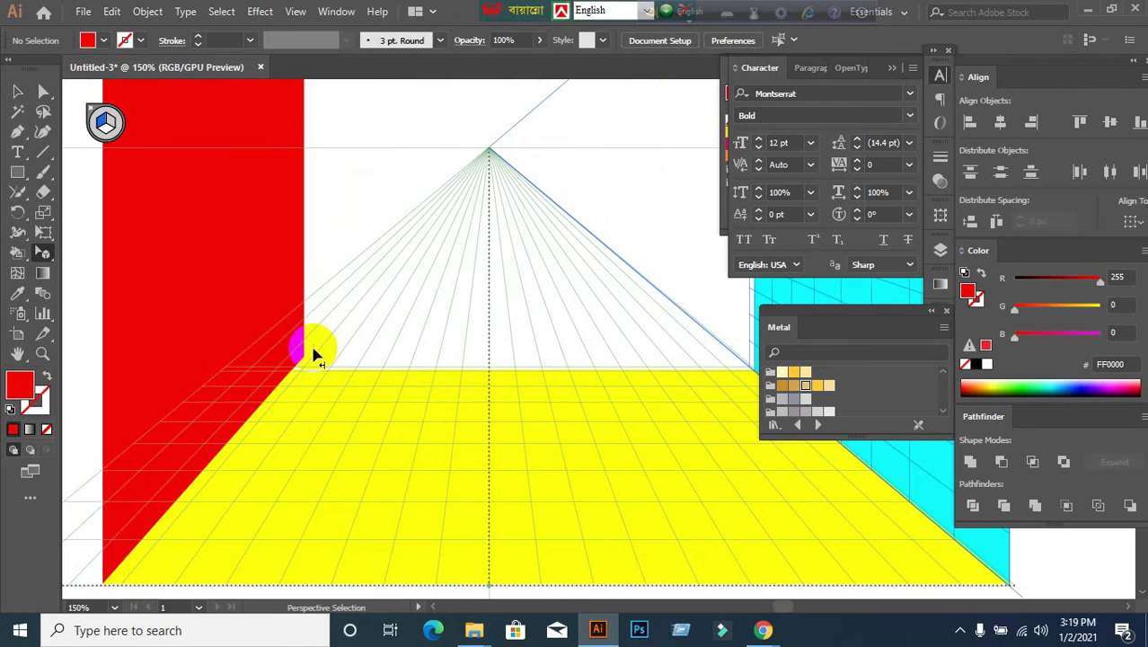
{"action": "left_click_drag", "start_coordinate": [307, 359], "coordinate": [289, 367]}
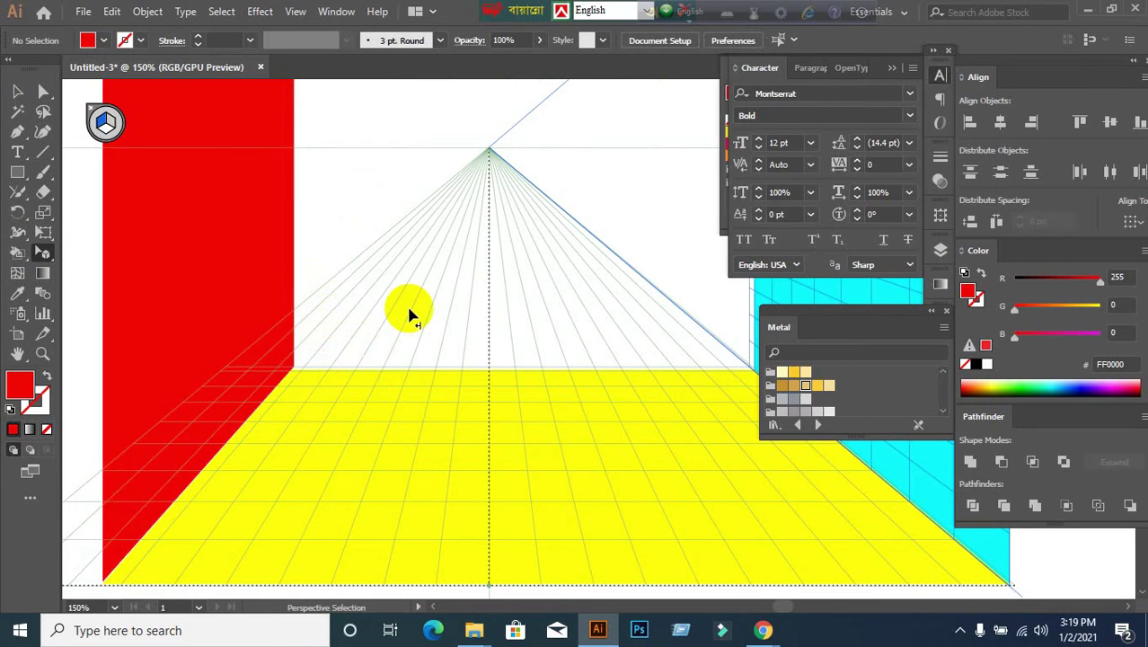
Move the perspective grid's ground plane above the horizon line with the Perspective Grid tool, placing it at ceiling level.
{"action": "scroll", "coordinate": [410, 311], "scroll_direction": "down", "scroll_amount": 2}
{"action": "scroll", "coordinate": [389, 404], "scroll_direction": "up", "scroll_amount": 1}
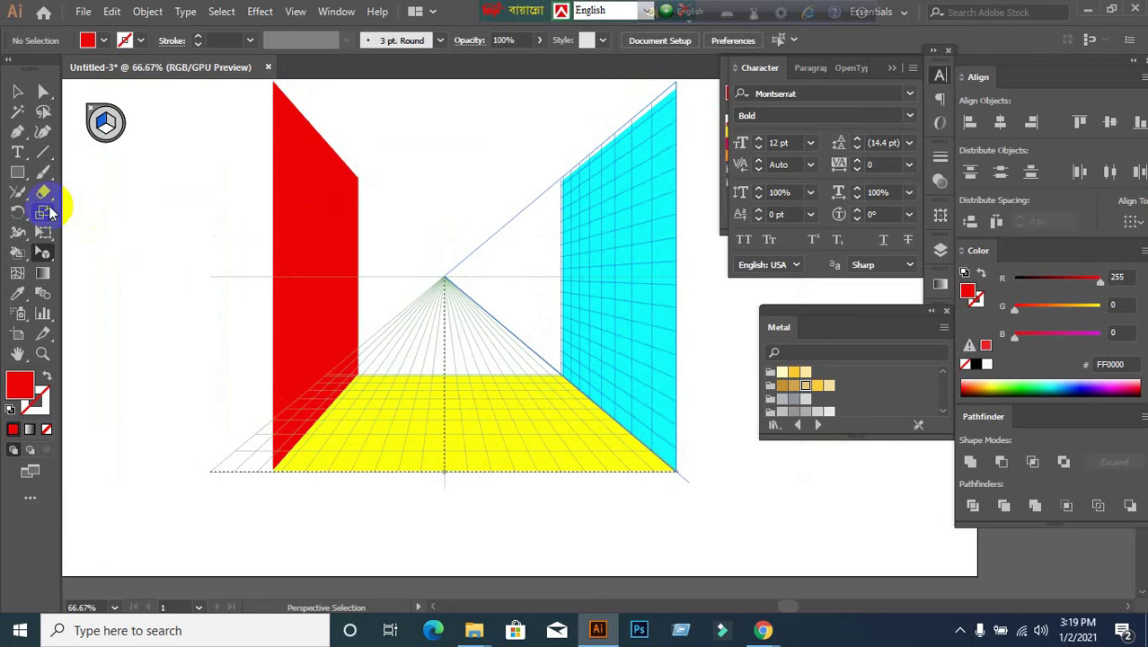
{"action": "left_click", "coordinate": [45, 254]}
{"action": "left_click", "coordinate": [127, 260]}
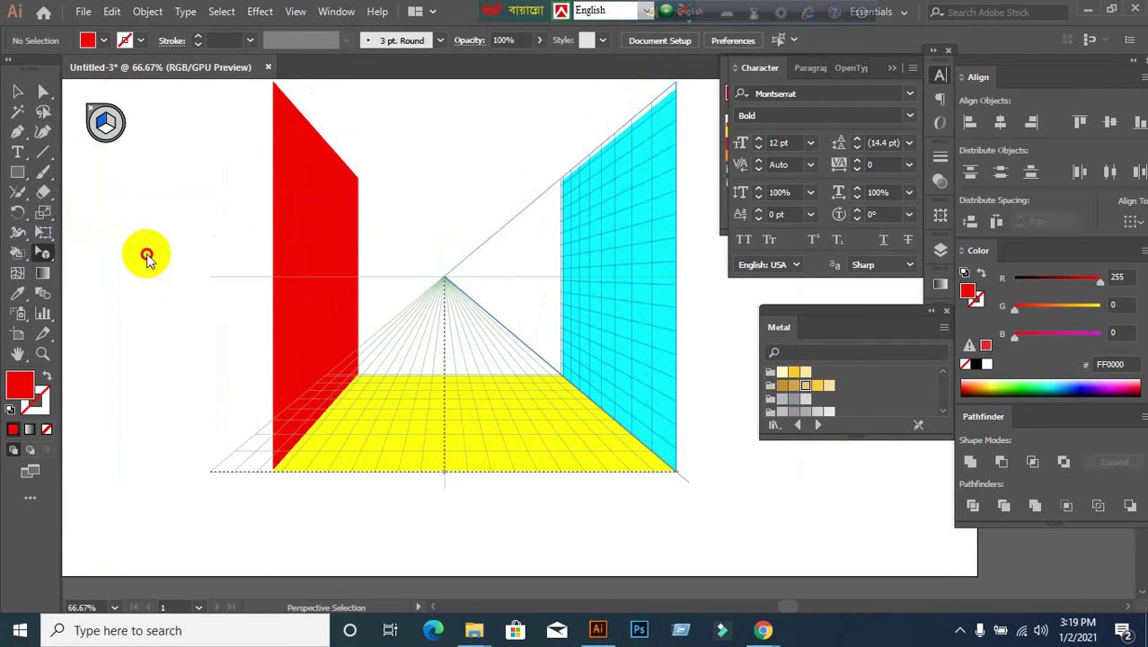
{"action": "scroll", "coordinate": [467, 570], "scroll_direction": "up", "scroll_amount": 1}
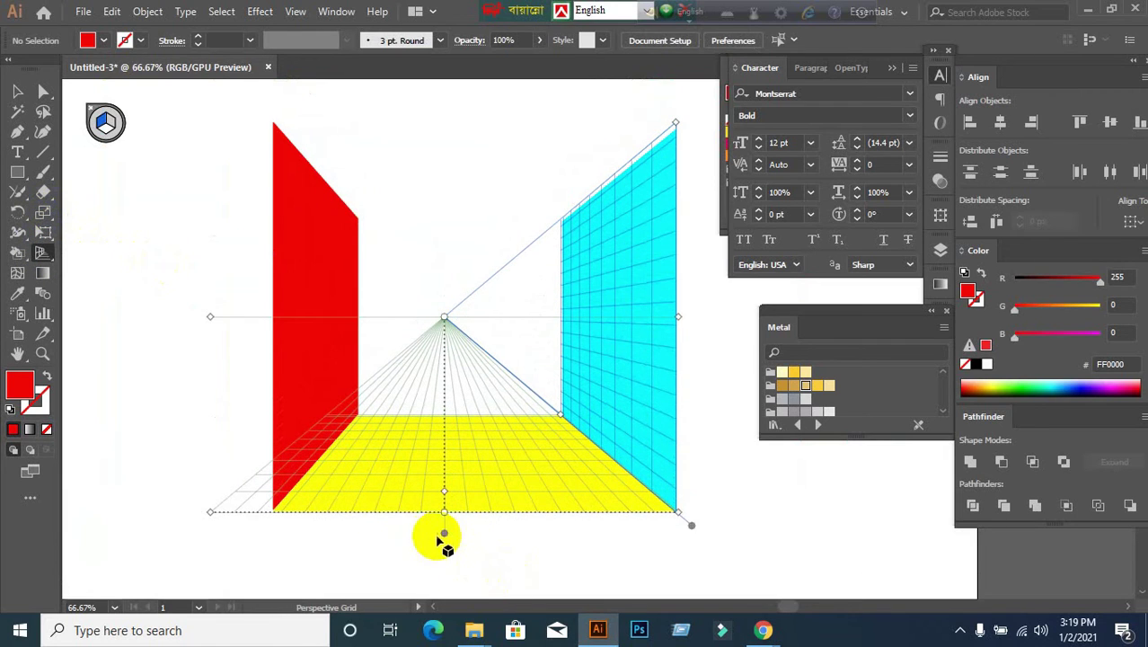
{"action": "left_click_drag", "start_coordinate": [443, 534], "coordinate": [460, 115]}
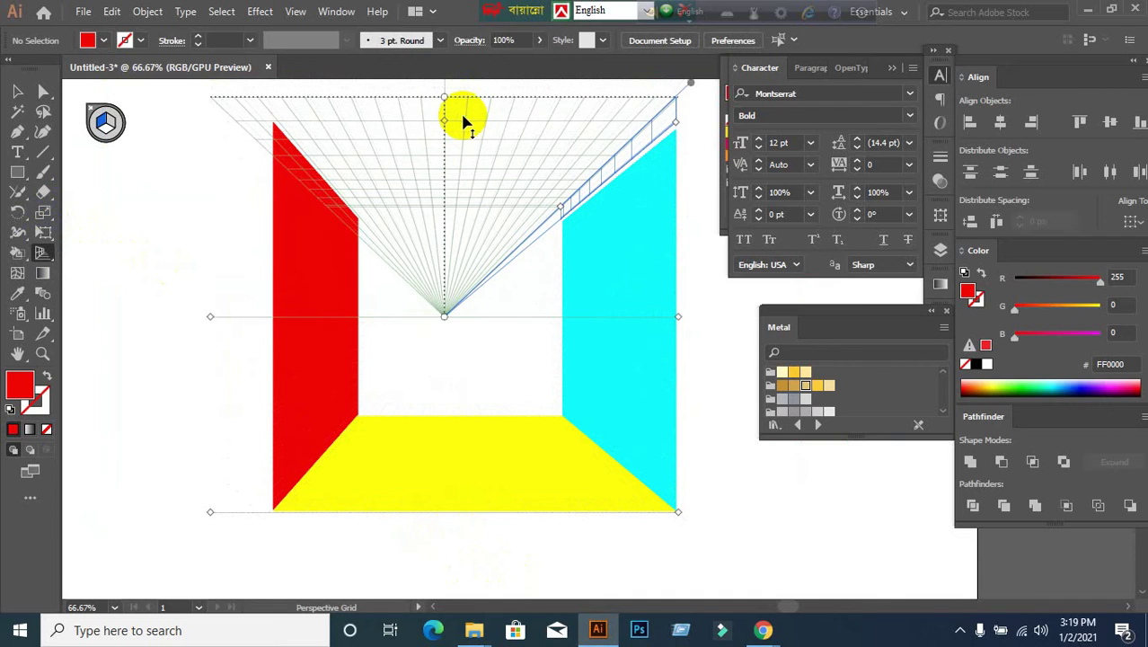
Draw a ceiling rectangle on the horizontal grid plane, starting from the red wall's outer top corner.
{"action": "left_click", "coordinate": [16, 175]}
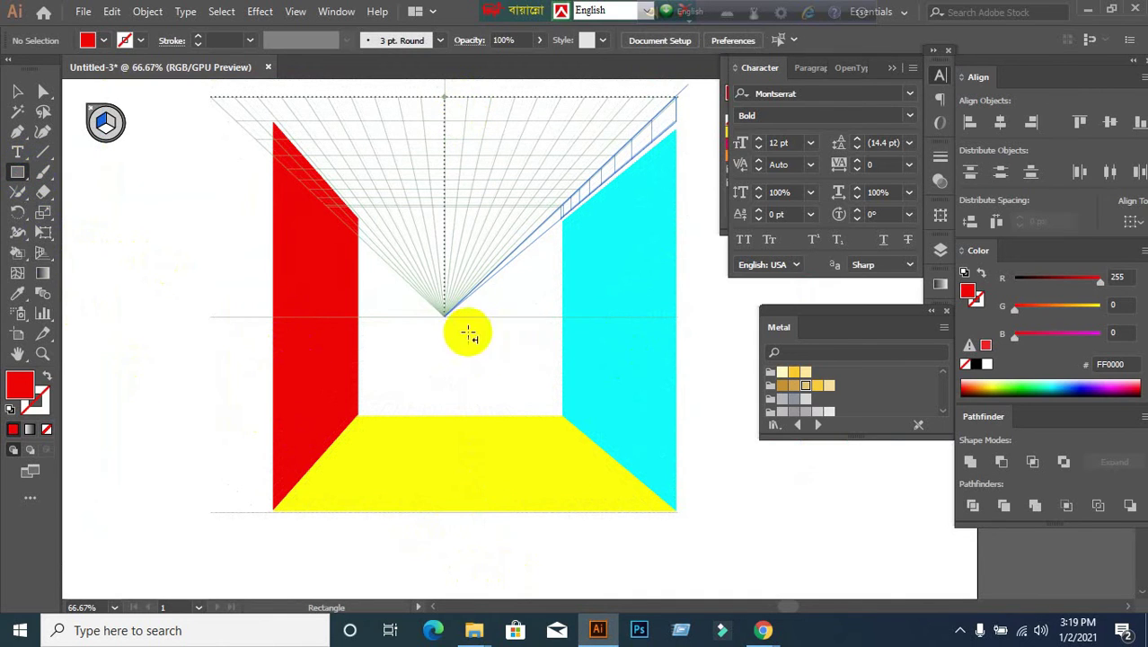
{"action": "left_click", "coordinate": [108, 134]}
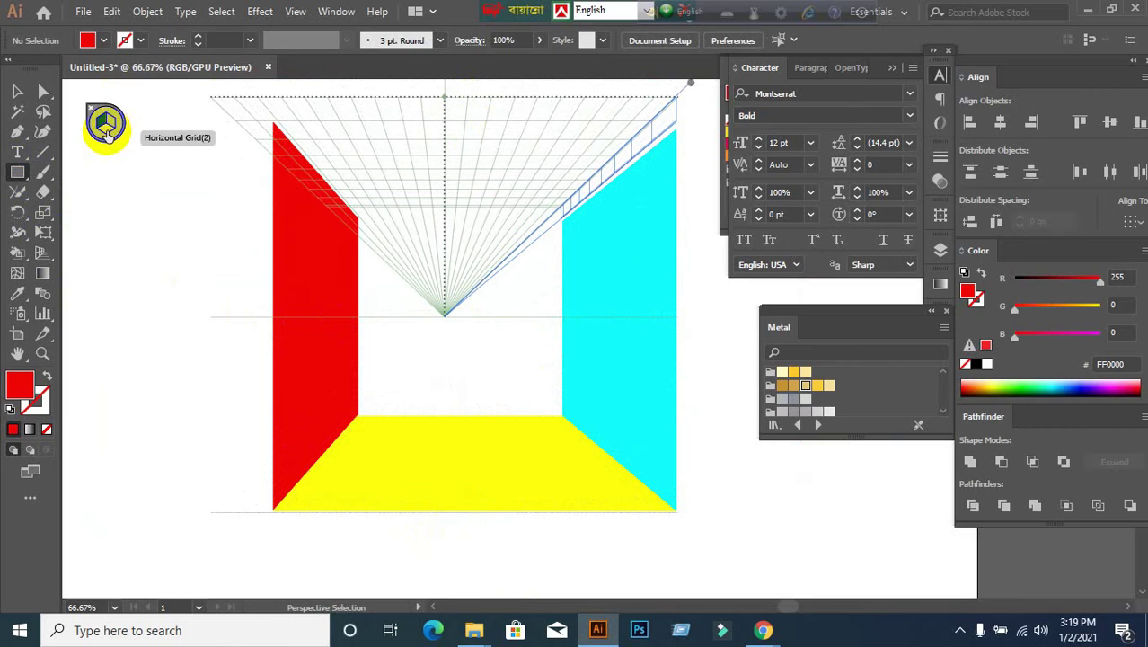
{"action": "left_click", "coordinate": [442, 322]}
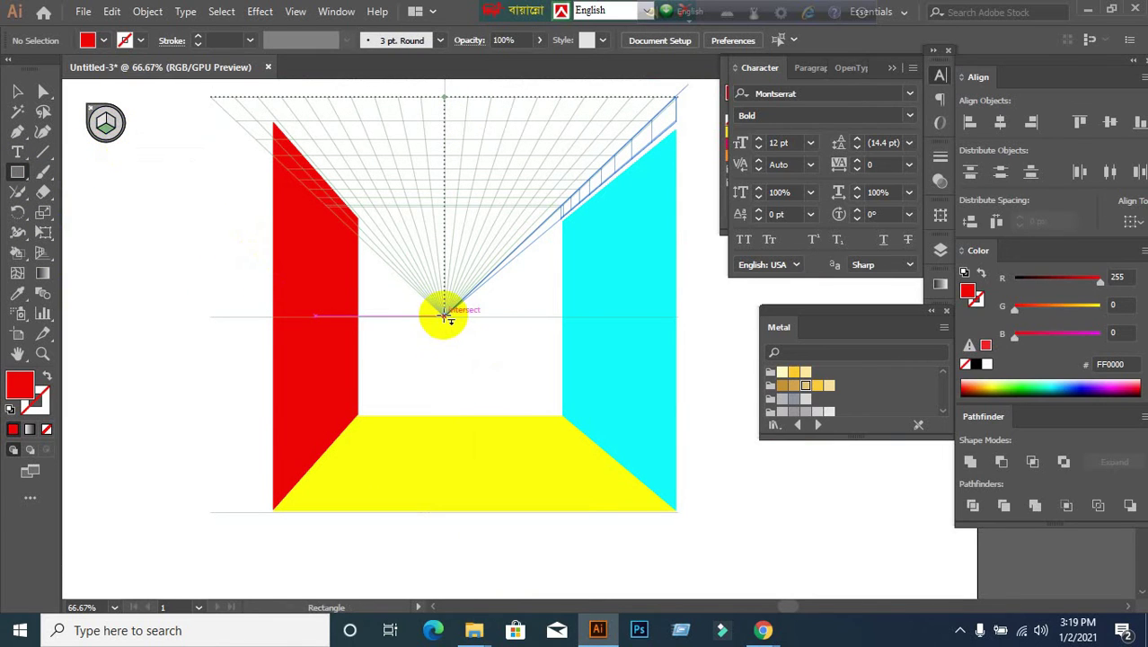
{"action": "left_click_drag", "start_coordinate": [446, 316], "coordinate": [448, 197]}
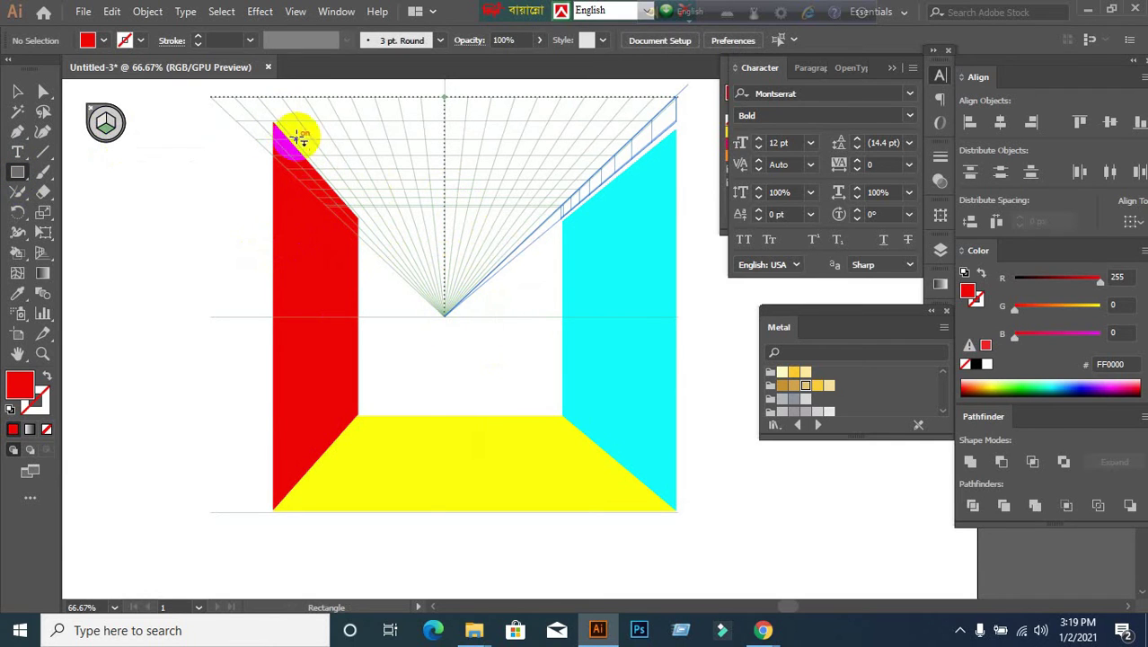
{"action": "left_click_drag", "start_coordinate": [276, 124], "coordinate": [463, 286]}
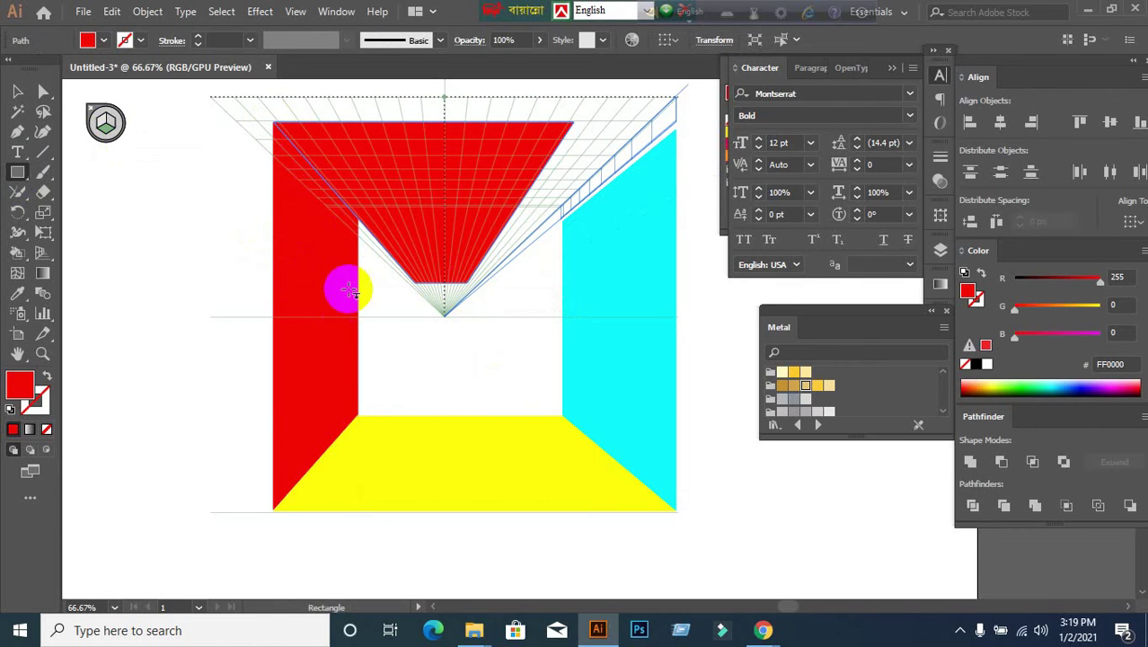
Fill the ceiling shape with orange F7931E.
{"action": "left_click", "coordinate": [17, 91]}
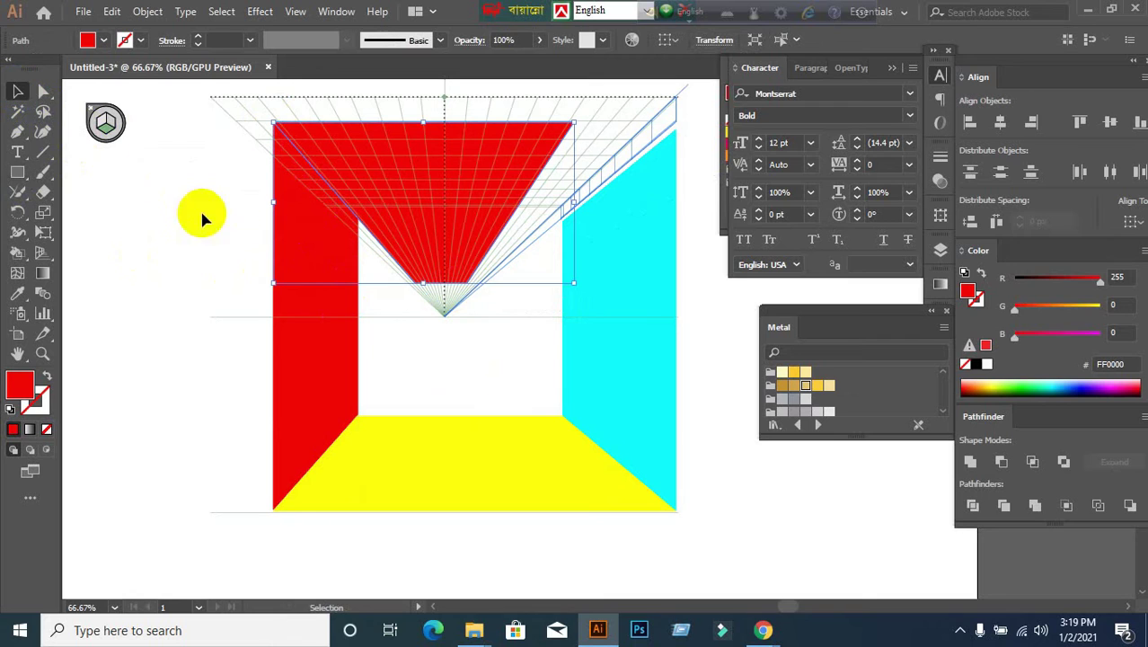
{"action": "left_click", "coordinate": [103, 42]}
{"action": "left_click", "coordinate": [93, 70]}
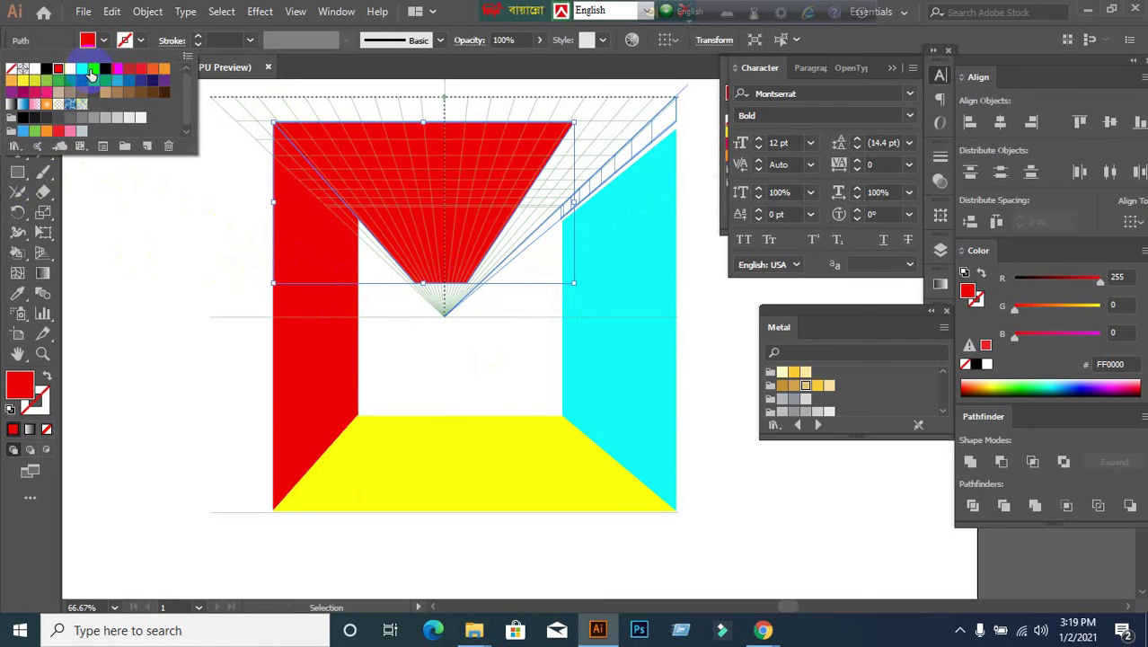
{"action": "left_click", "coordinate": [161, 72]}
{"action": "left_click", "coordinate": [128, 350]}
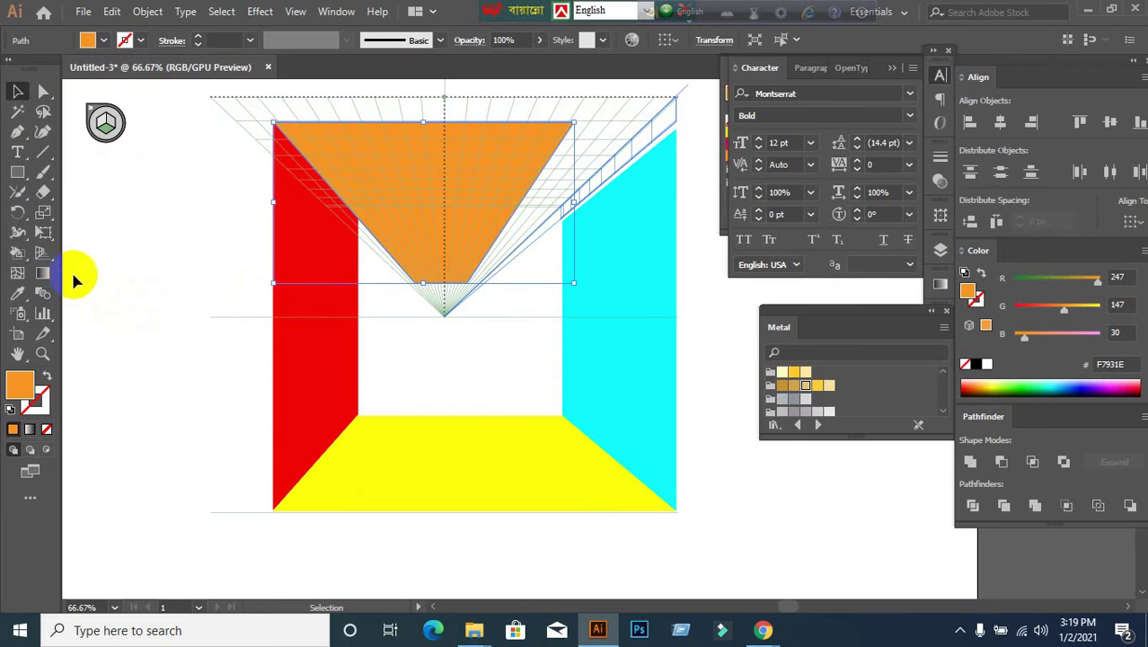
Shorten the orange ceiling in perspective so its back edge meets the red wall's inner top corner.
{"action": "left_click", "coordinate": [46, 259]}
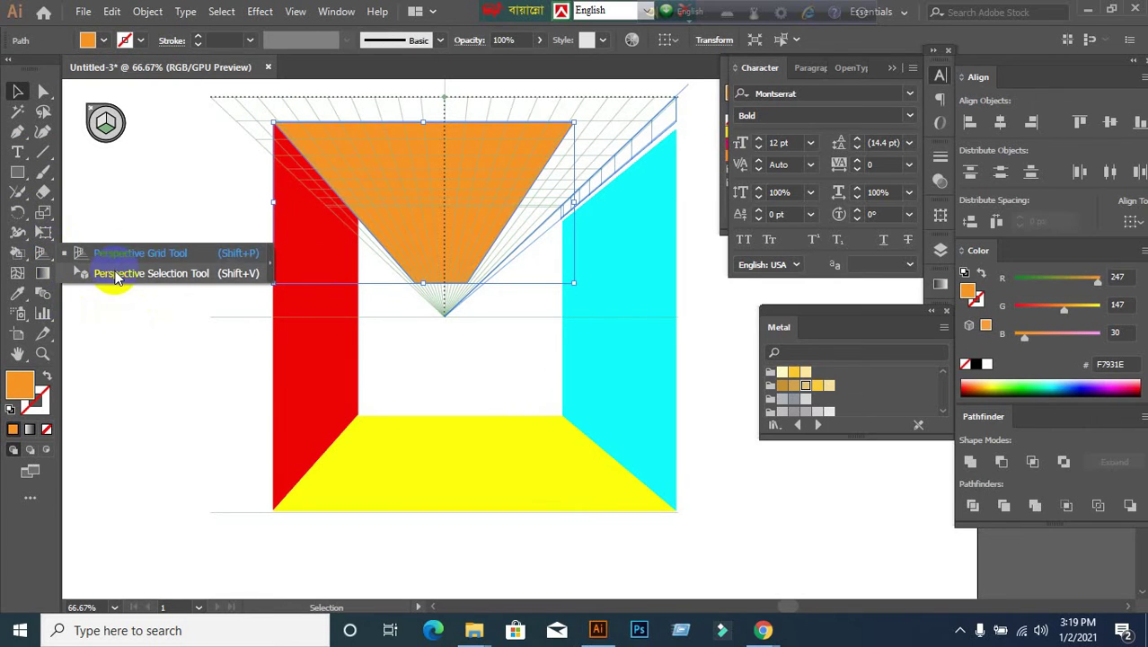
{"action": "left_click", "coordinate": [108, 267]}
{"action": "left_click", "coordinate": [443, 294]}
{"action": "left_click_drag", "start_coordinate": [443, 292], "coordinate": [429, 225]}
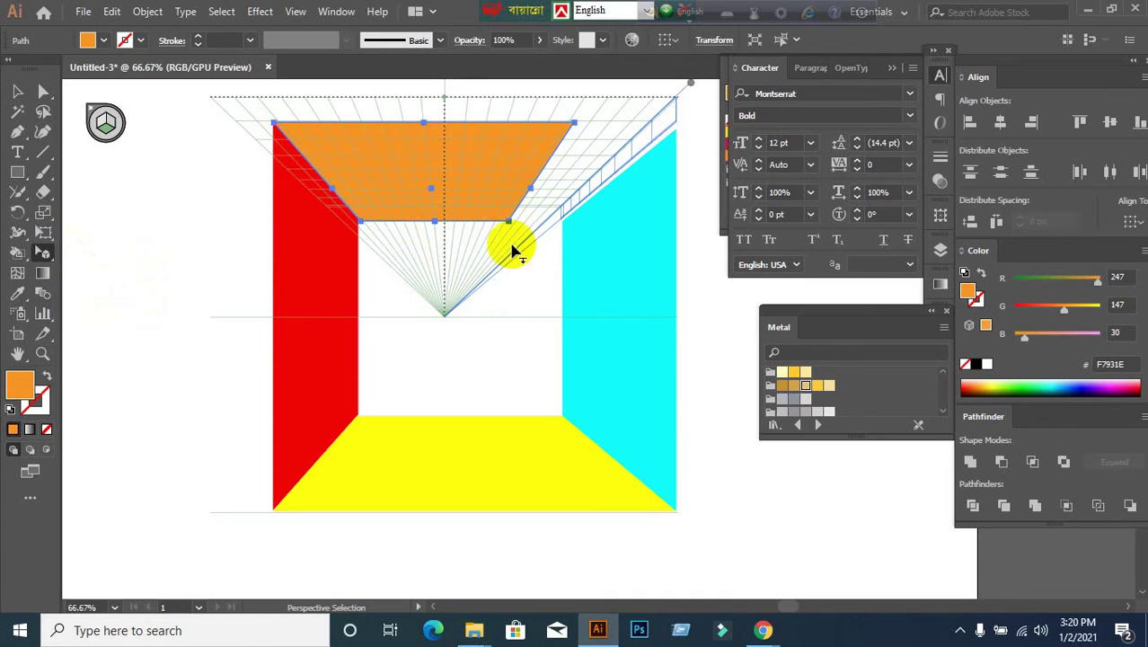
Widen the orange ceiling in perspective until its side edge meets the cyan wall's top edge.
{"action": "left_click", "coordinate": [42, 253]}
{"action": "left_click", "coordinate": [130, 274]}
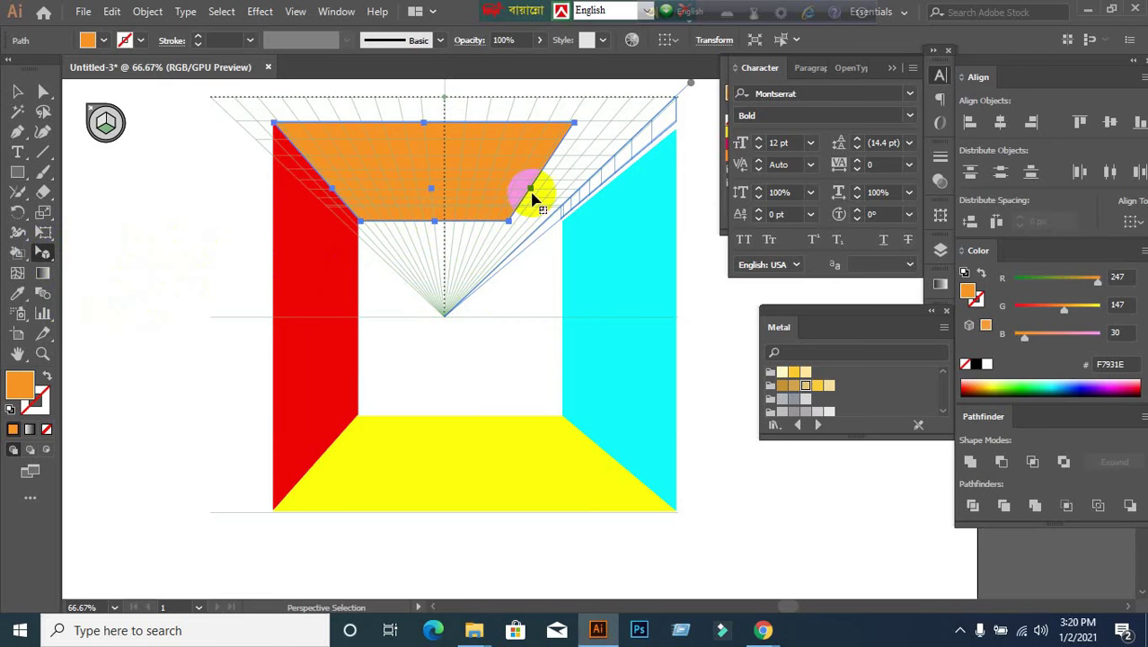
{"action": "left_click_drag", "start_coordinate": [533, 188], "coordinate": [589, 201]}
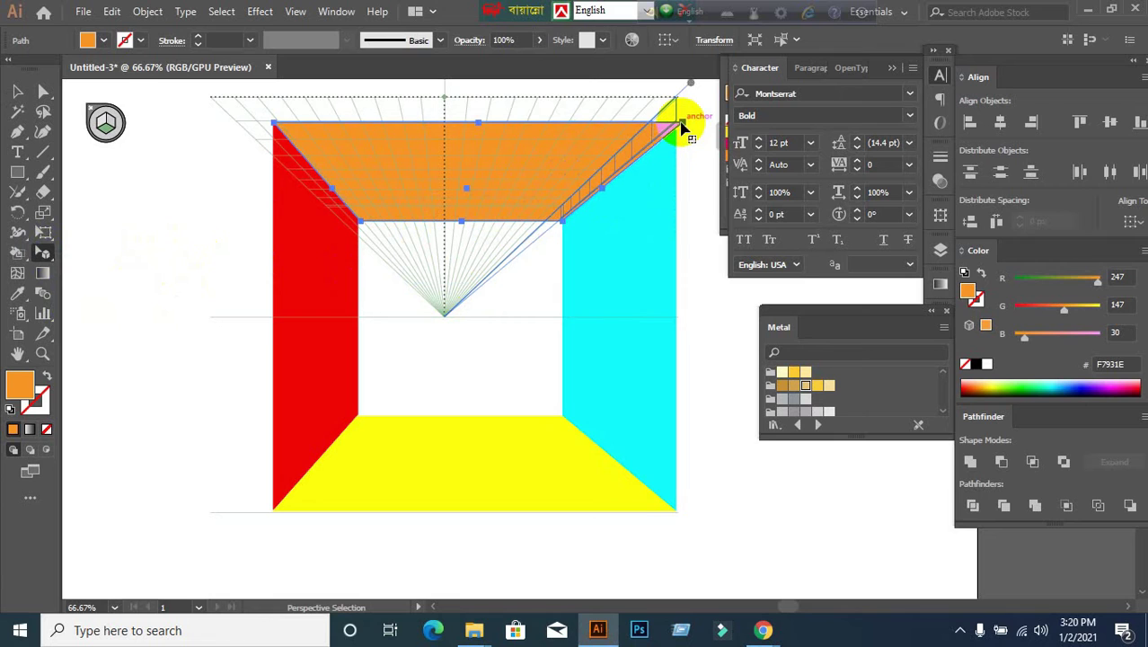
Adjust the ceiling's front corners so the front-left one sits on the red wall's outer top corner.
{"action": "left_click_drag", "start_coordinate": [683, 128], "coordinate": [678, 131]}
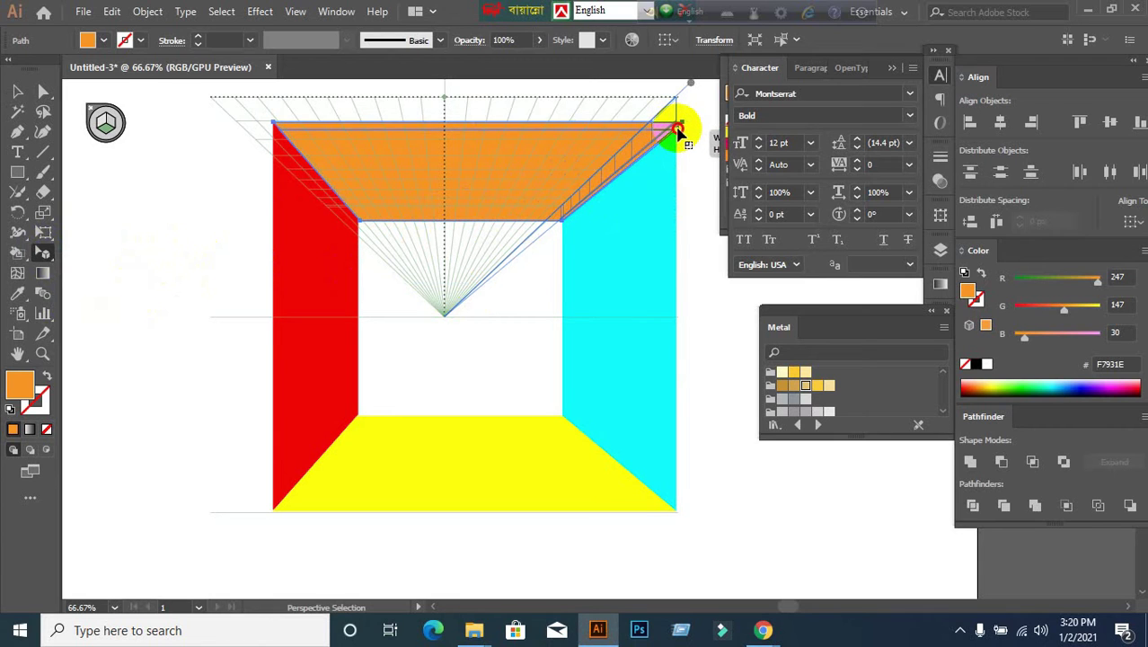
{"action": "scroll", "coordinate": [279, 157], "scroll_direction": "up", "scroll_amount": 2}
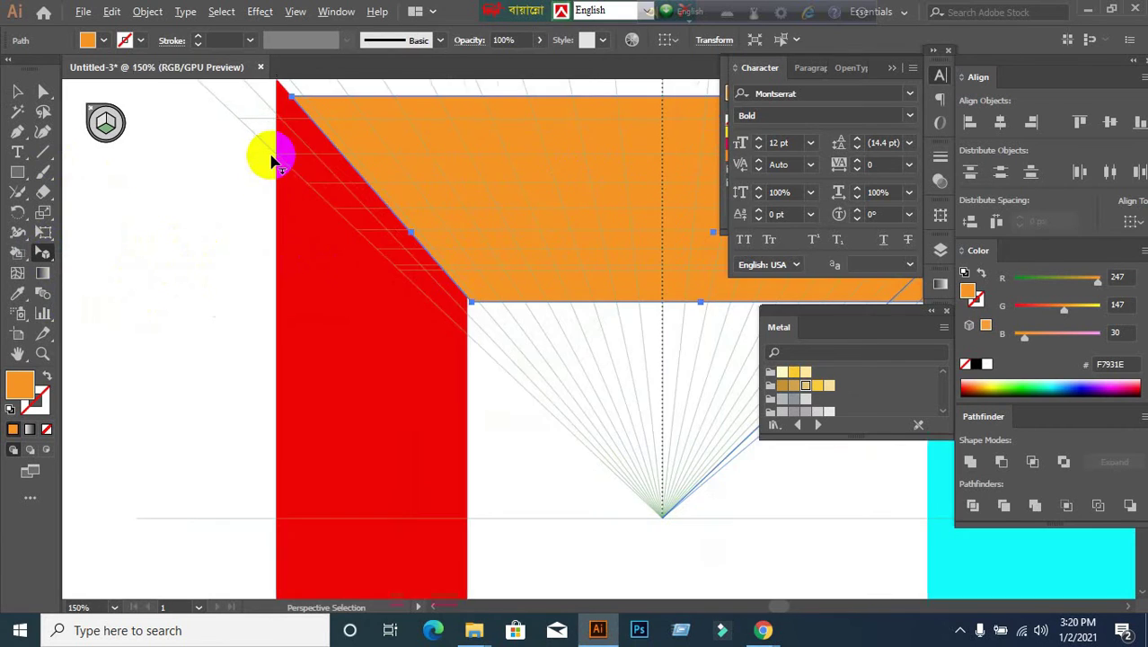
{"action": "scroll", "coordinate": [287, 154], "scroll_direction": "down", "scroll_amount": 1}
{"action": "scroll", "coordinate": [337, 204], "scroll_direction": "down", "scroll_amount": 2}
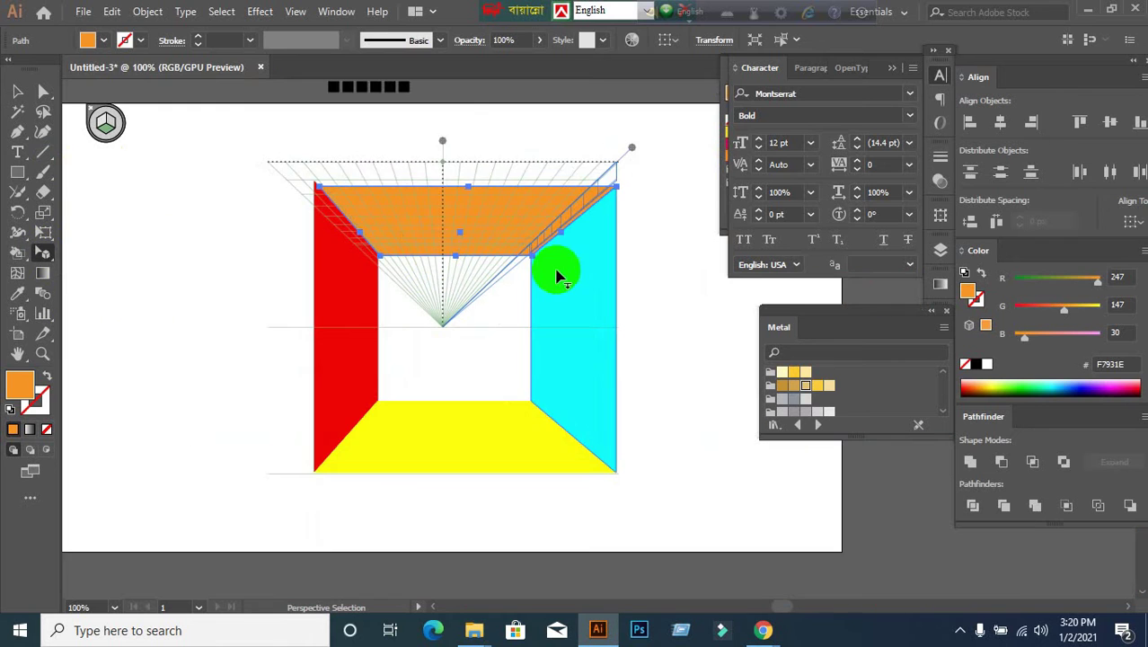
{"action": "scroll", "coordinate": [605, 220], "scroll_direction": "up", "scroll_amount": 1}
{"action": "left_click_drag", "start_coordinate": [216, 175], "coordinate": [214, 168]}
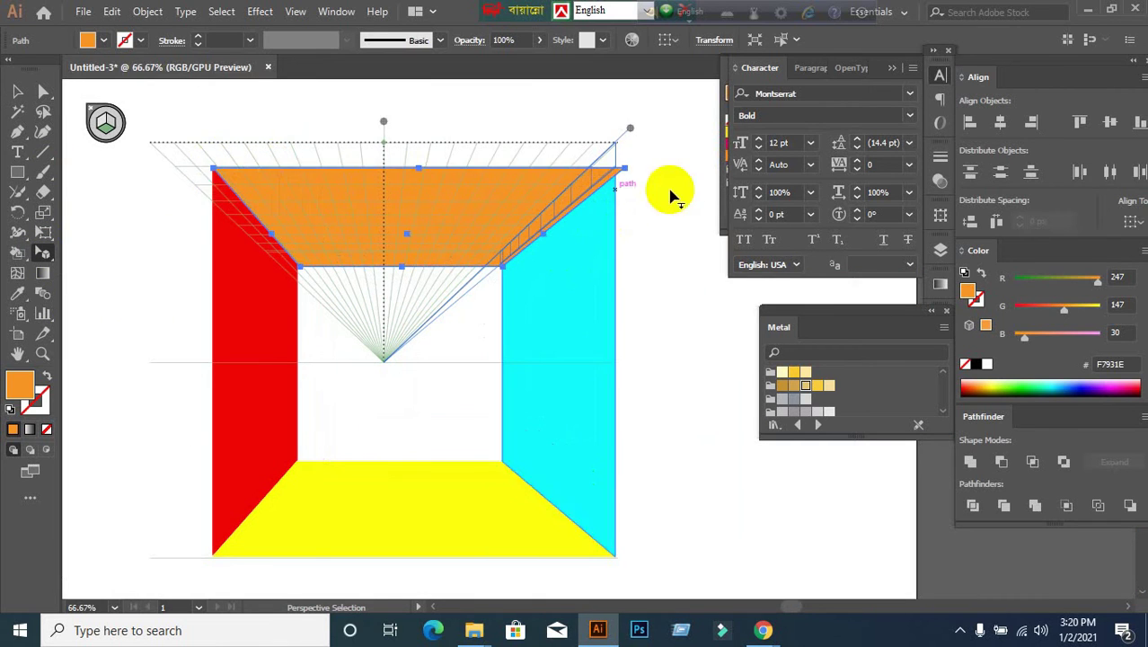
Extend the cyan wall's outer edge in perspective to the ceiling's front corner.
{"action": "left_click", "coordinate": [593, 271]}
{"action": "left_click_drag", "start_coordinate": [616, 368], "coordinate": [625, 367]}
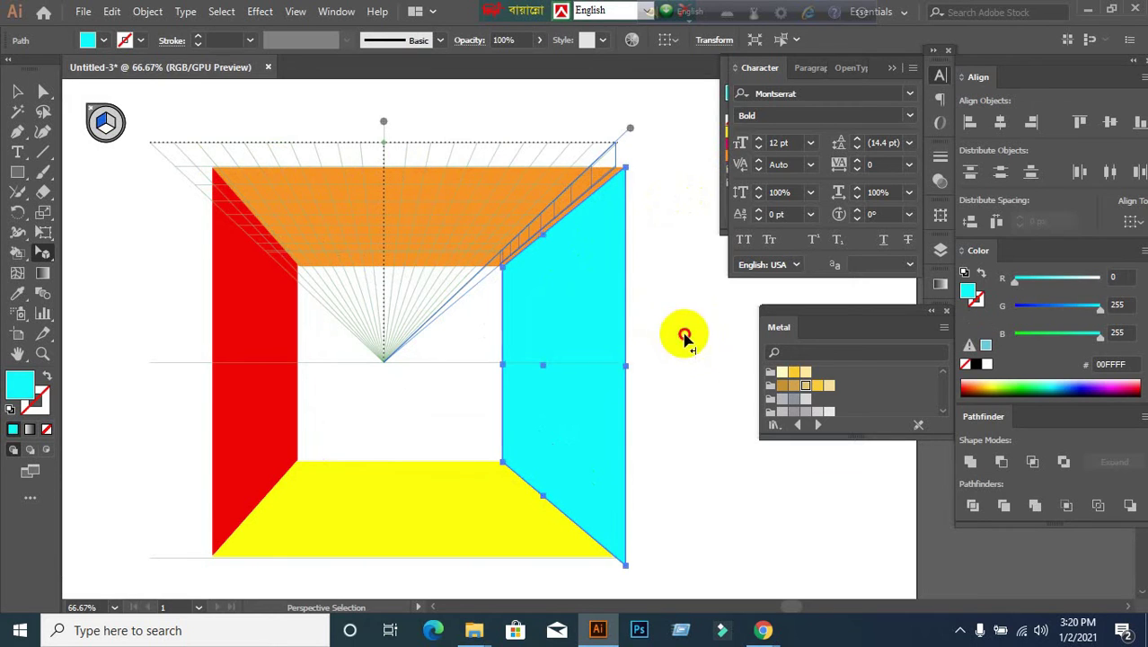
{"action": "left_click", "coordinate": [708, 353]}
Extend the yellow floor's front edge forward to the cyan wall's outer bottom corner.
{"action": "scroll", "coordinate": [698, 351], "scroll_direction": "down", "scroll_amount": 5}
{"action": "scroll", "coordinate": [413, 522], "scroll_direction": "up", "scroll_amount": 1}
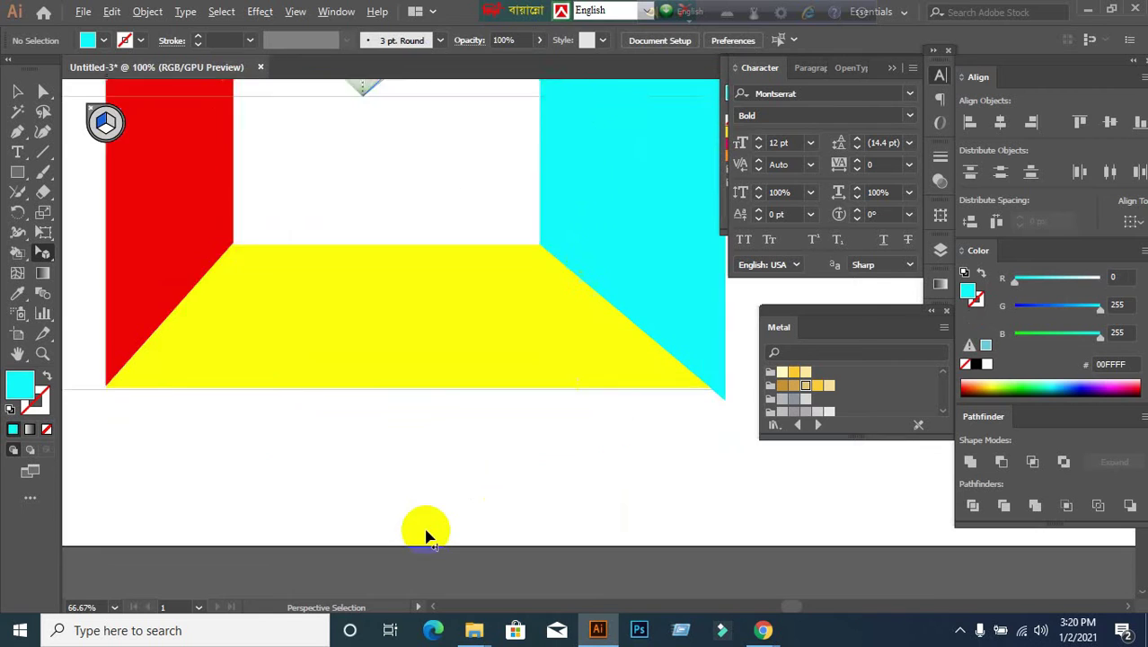
{"action": "scroll", "coordinate": [409, 512], "scroll_direction": "up", "scroll_amount": 2}
{"action": "left_click", "coordinate": [346, 346]}
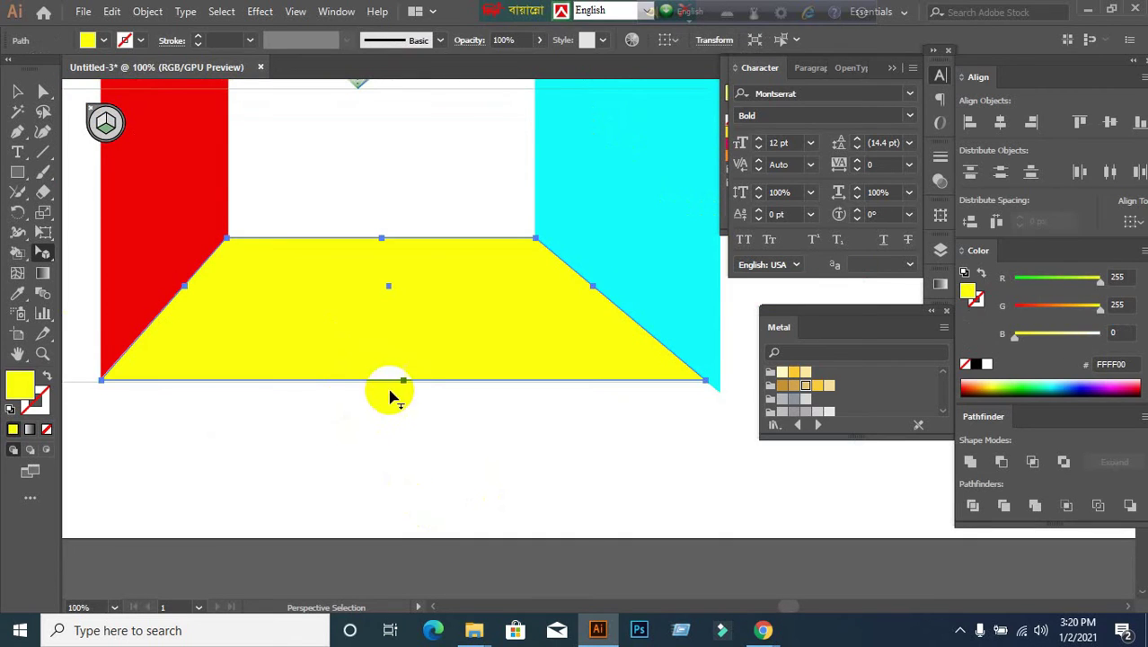
{"action": "left_click_drag", "start_coordinate": [403, 386], "coordinate": [405, 410]}
{"action": "left_click", "coordinate": [379, 449]}
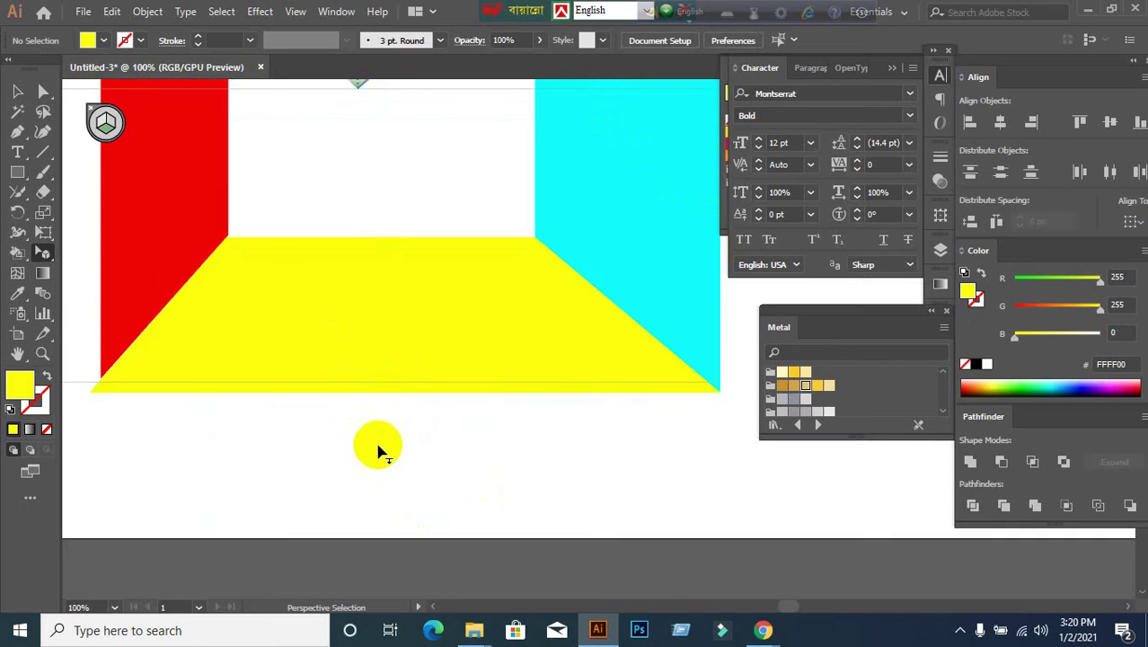
Extend the red wall's outer edge in perspective to the yellow floor's front corner.
{"action": "scroll", "coordinate": [377, 446], "scroll_direction": "down", "scroll_amount": 2}
{"action": "left_click", "coordinate": [261, 343]}
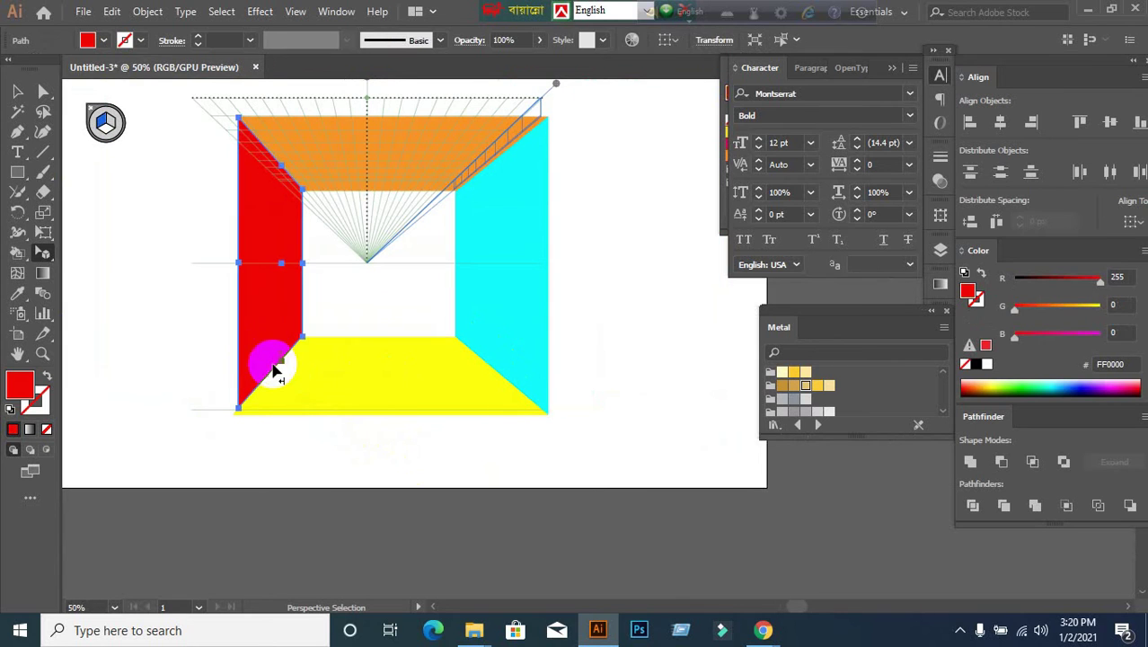
{"action": "left_click", "coordinate": [242, 267]}
{"action": "left_click_drag", "start_coordinate": [238, 264], "coordinate": [231, 261]}
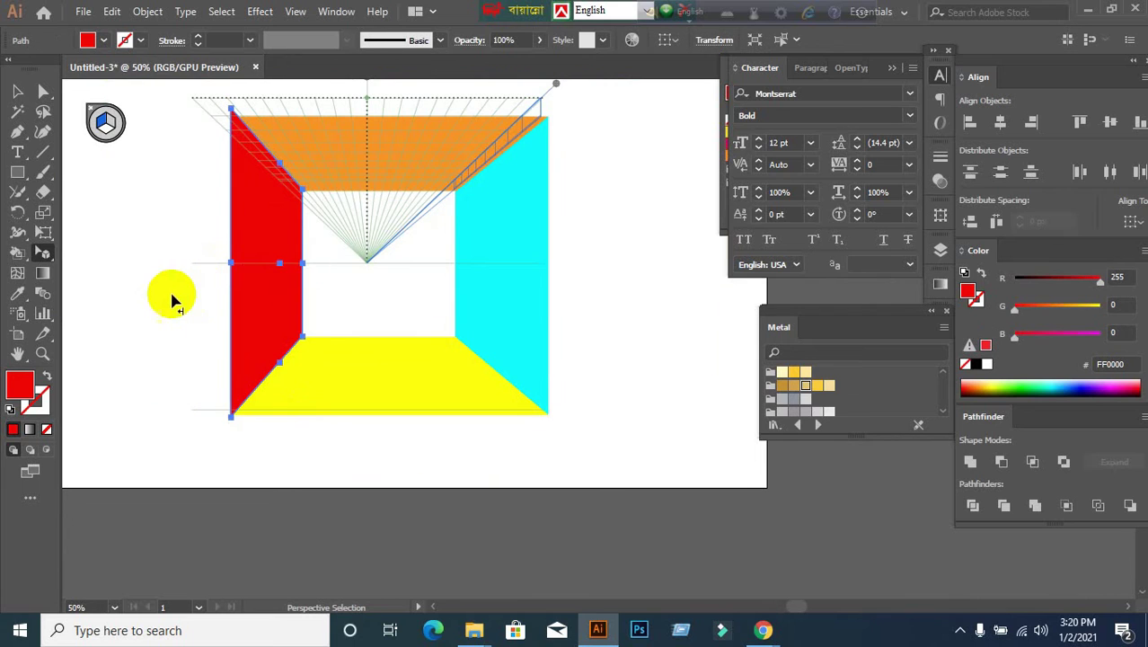
{"action": "left_click", "coordinate": [172, 300]}
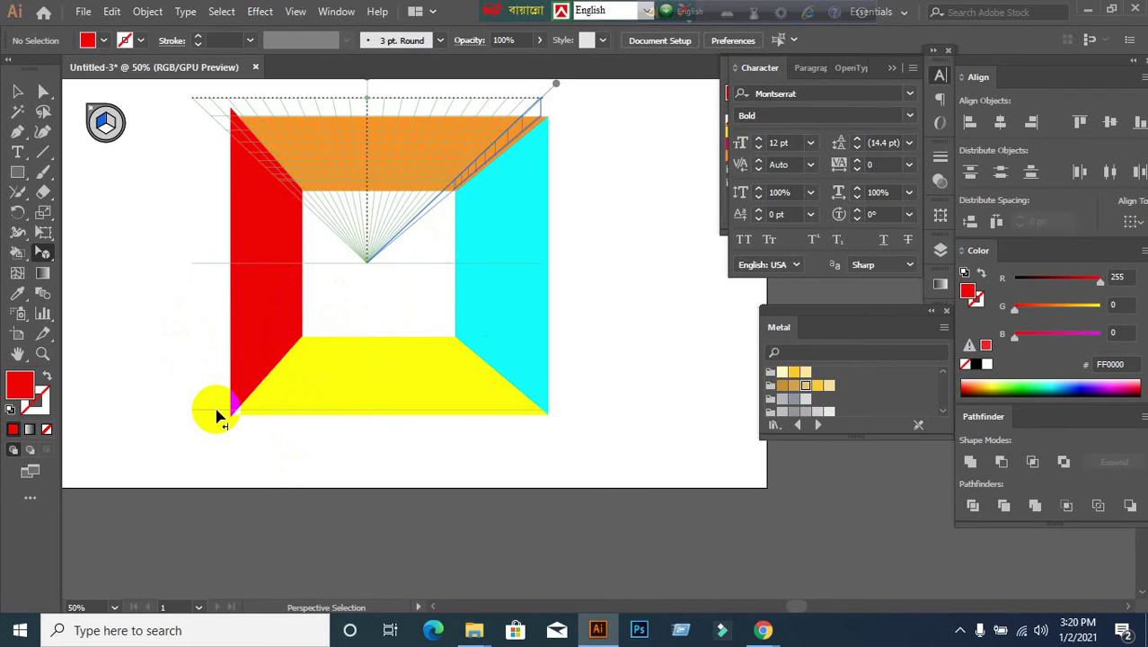
Try to align the red wall's outer top corner with the ceiling's front corner, and undo the change.
{"action": "scroll", "coordinate": [396, 157], "scroll_direction": "up", "scroll_amount": 1}
{"action": "left_click", "coordinate": [386, 168]}
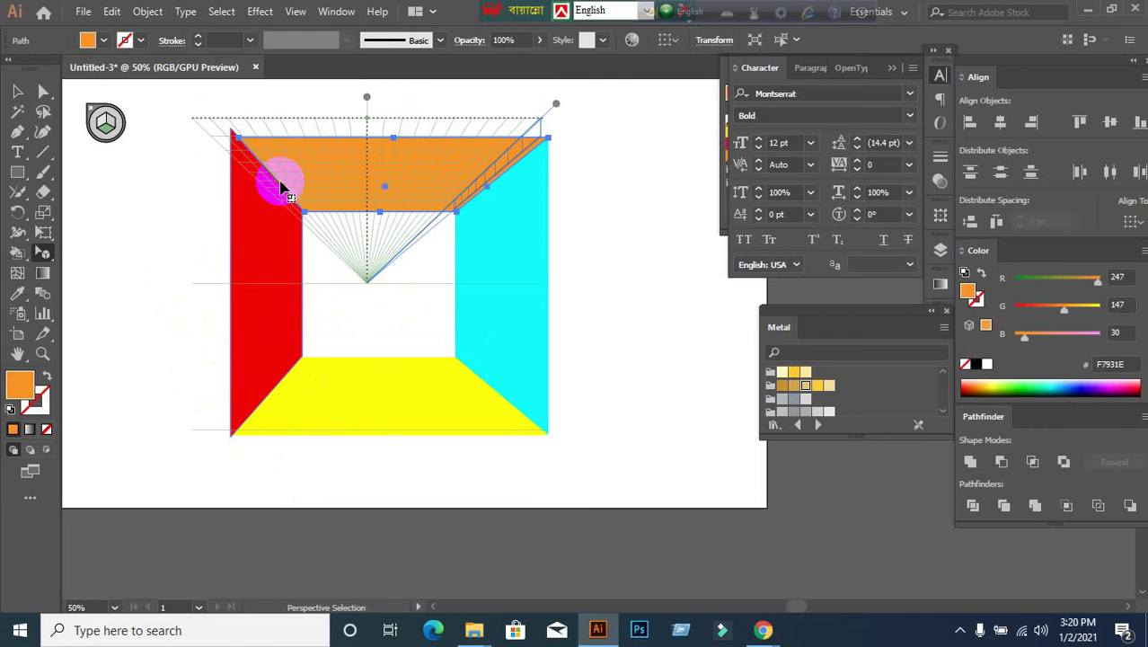
{"action": "left_click", "coordinate": [240, 173]}
{"action": "left_click_drag", "start_coordinate": [236, 131], "coordinate": [243, 141]}
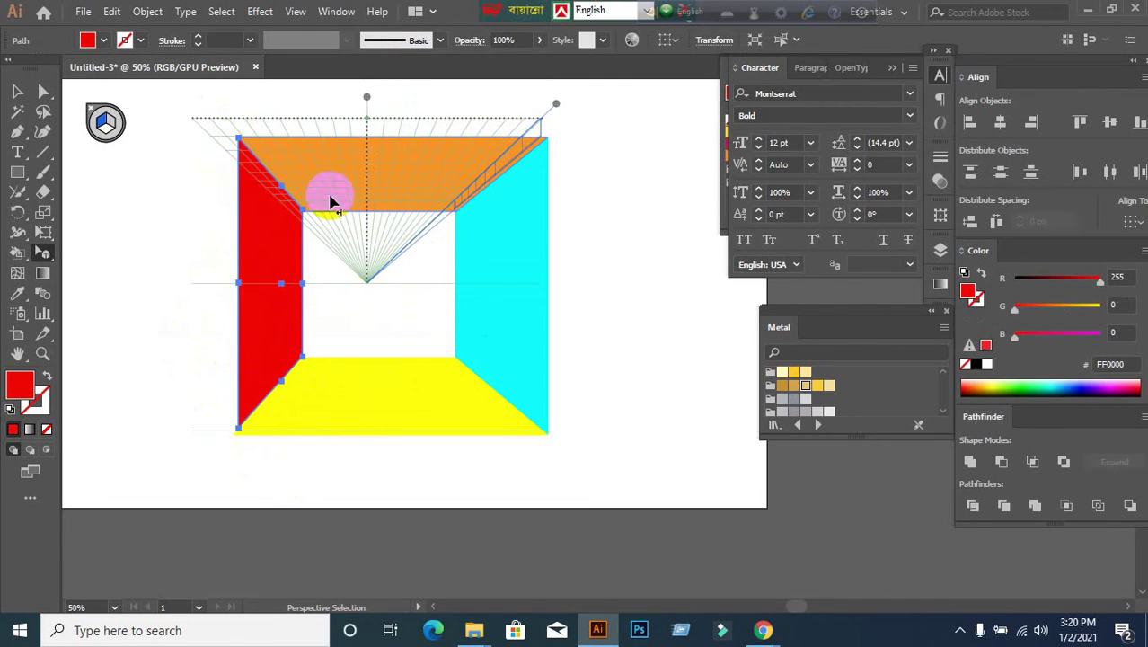
{"action": "left_click", "coordinate": [343, 431]}
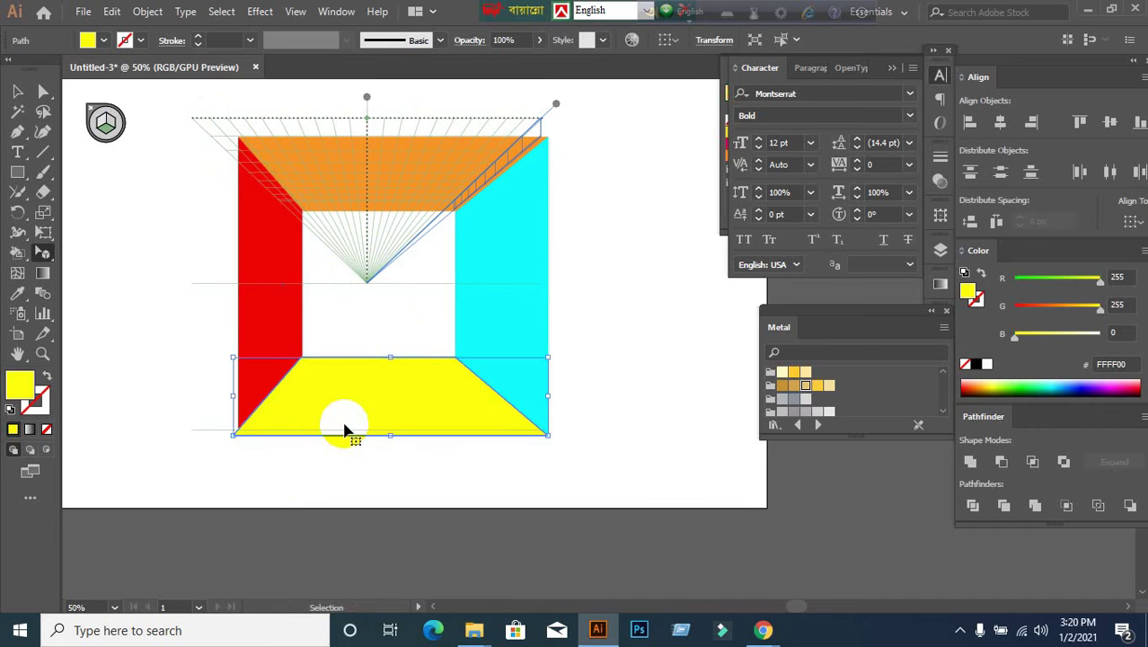
{"action": "key", "text": "ctrl+z"}
{"action": "left_click", "coordinate": [174, 364]}
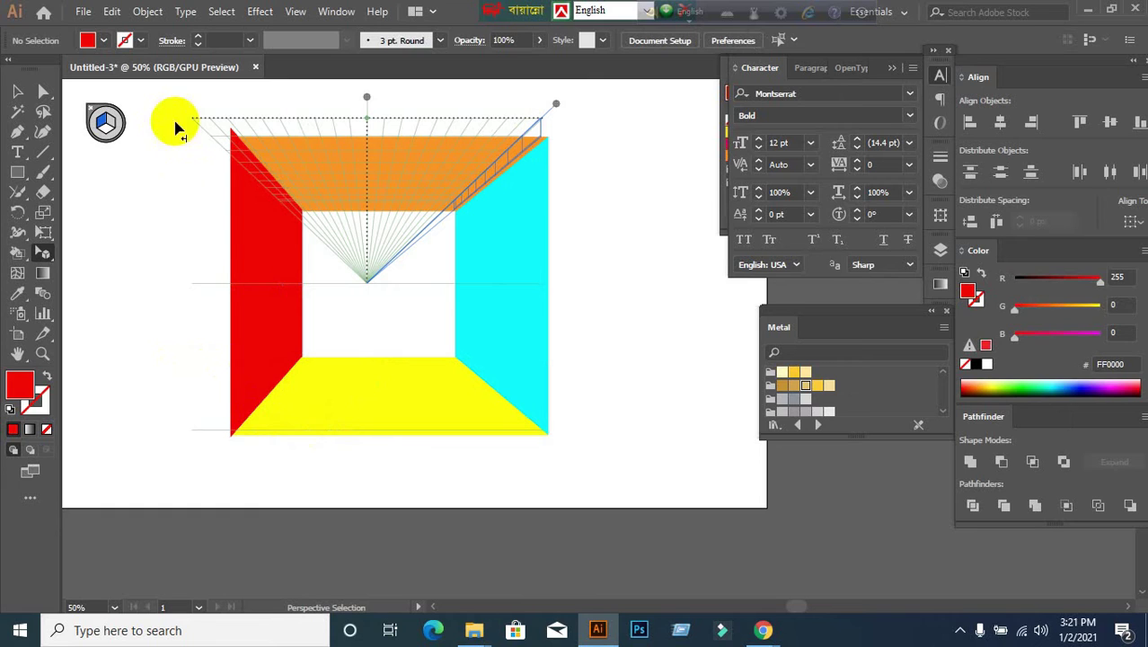
Hide the perspective grid.
{"action": "left_click_drag", "start_coordinate": [42, 252], "coordinate": [100, 273]}
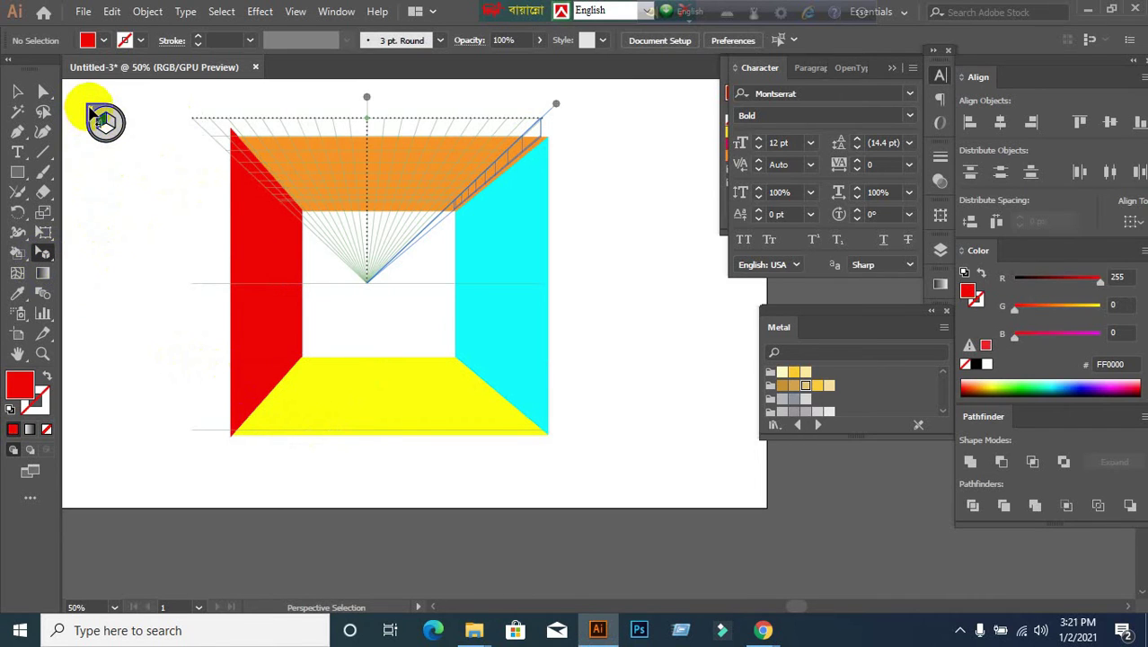
{"action": "left_click", "coordinate": [90, 110]}
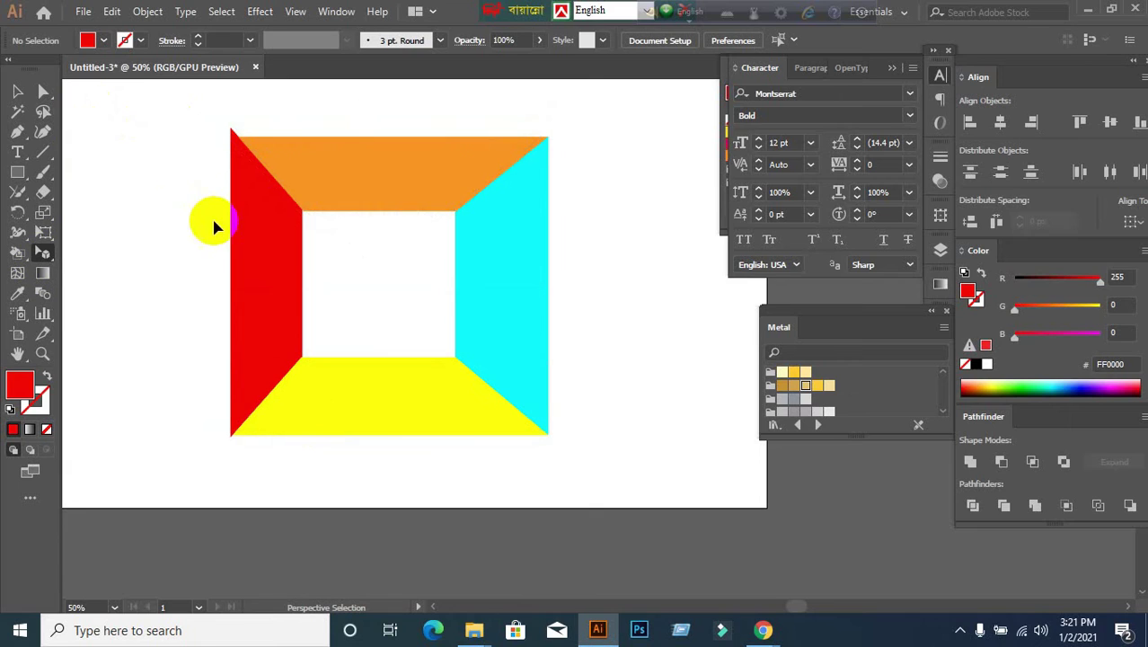
Delete all four coloured wall, floor and ceiling shapes of the one-point perspective room.
{"action": "left_click", "coordinate": [17, 90]}
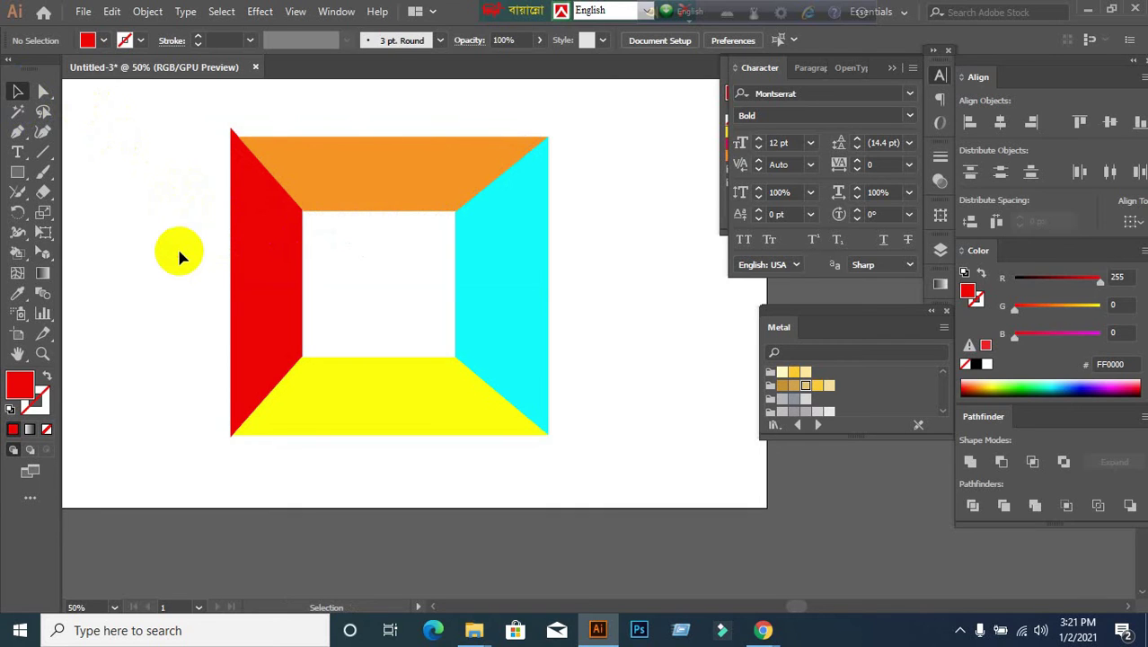
{"action": "left_click_drag", "start_coordinate": [205, 108], "coordinate": [635, 474]}
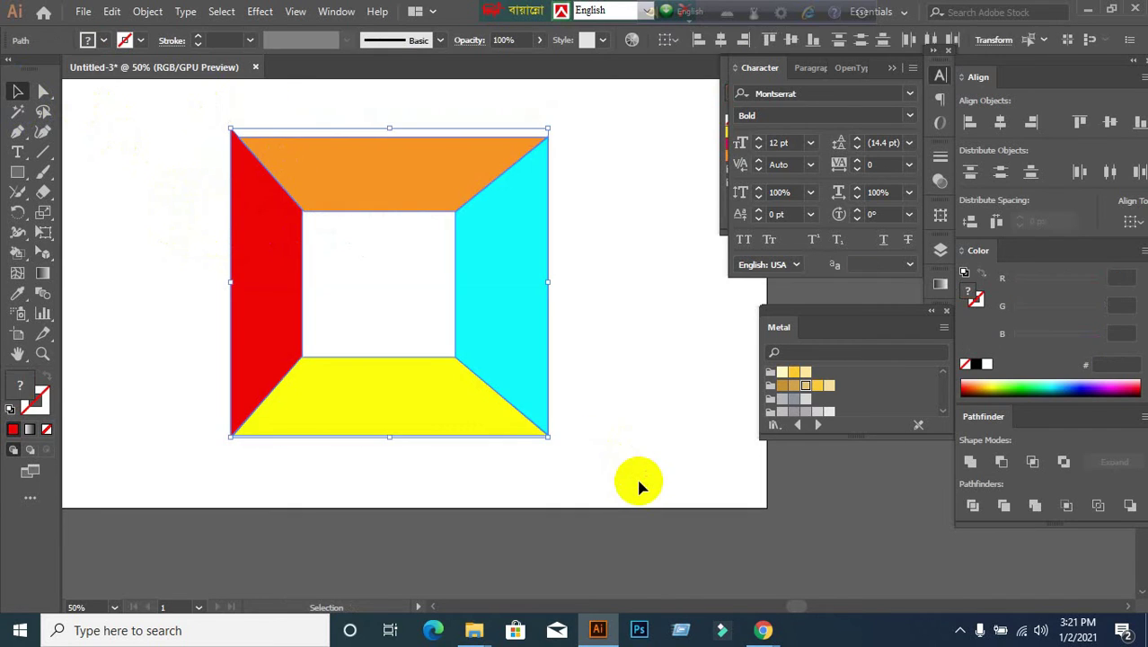
{"action": "key", "text": "Delete"}
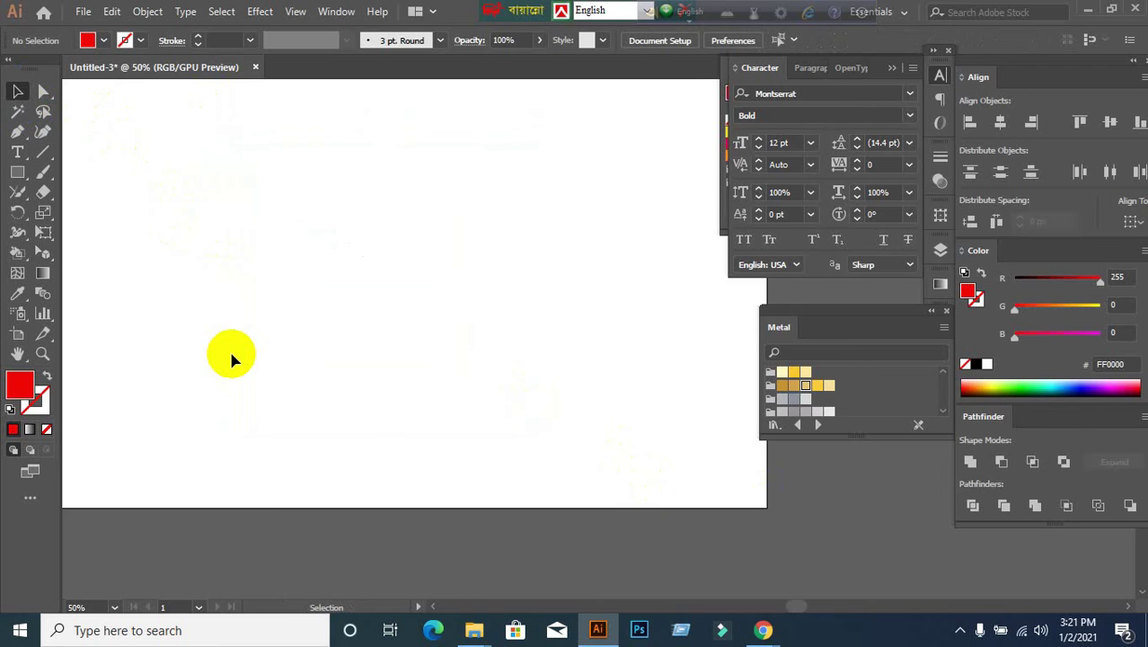
Show the perspective grid and switch it to the three-point 3P-Normal View preset.
{"action": "left_click_drag", "start_coordinate": [45, 253], "coordinate": [92, 252]}
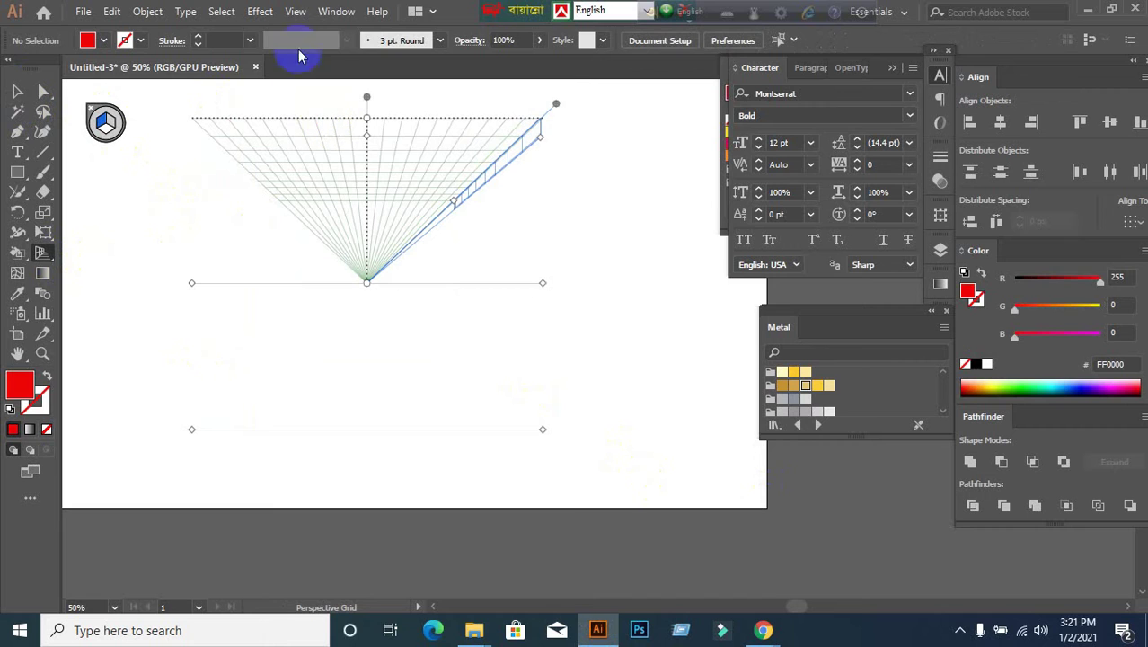
{"action": "left_click", "coordinate": [302, 15]}
{"action": "mouse_move", "coordinate": [384, 456]}
{"action": "mouse_move", "coordinate": [621, 442]}
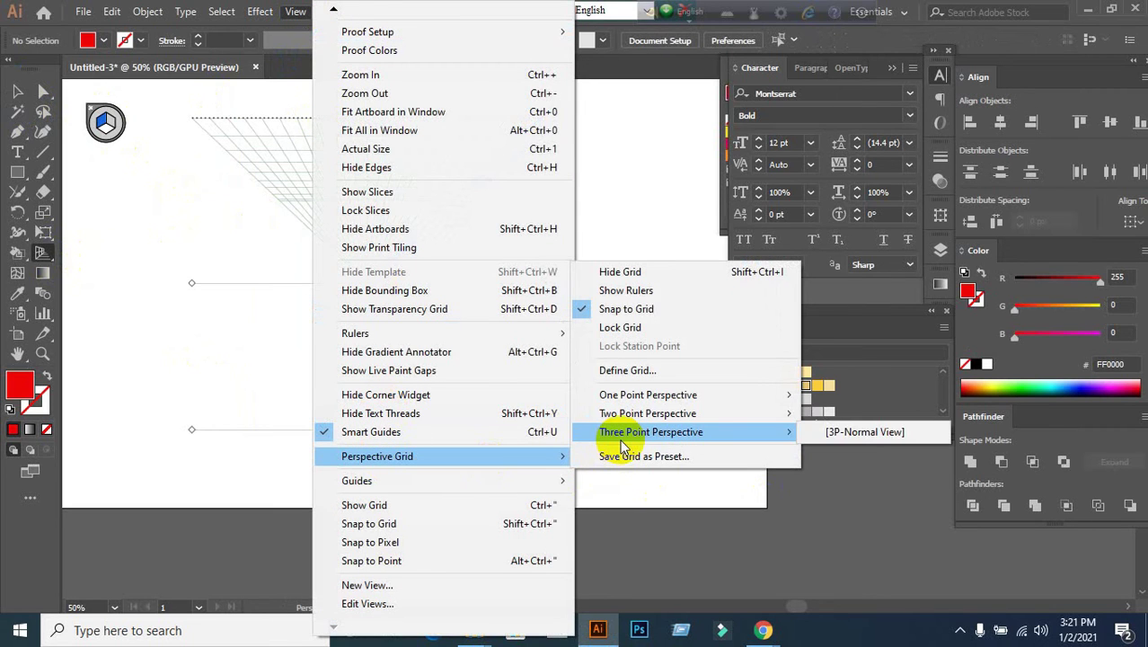
{"action": "left_click", "coordinate": [845, 435]}
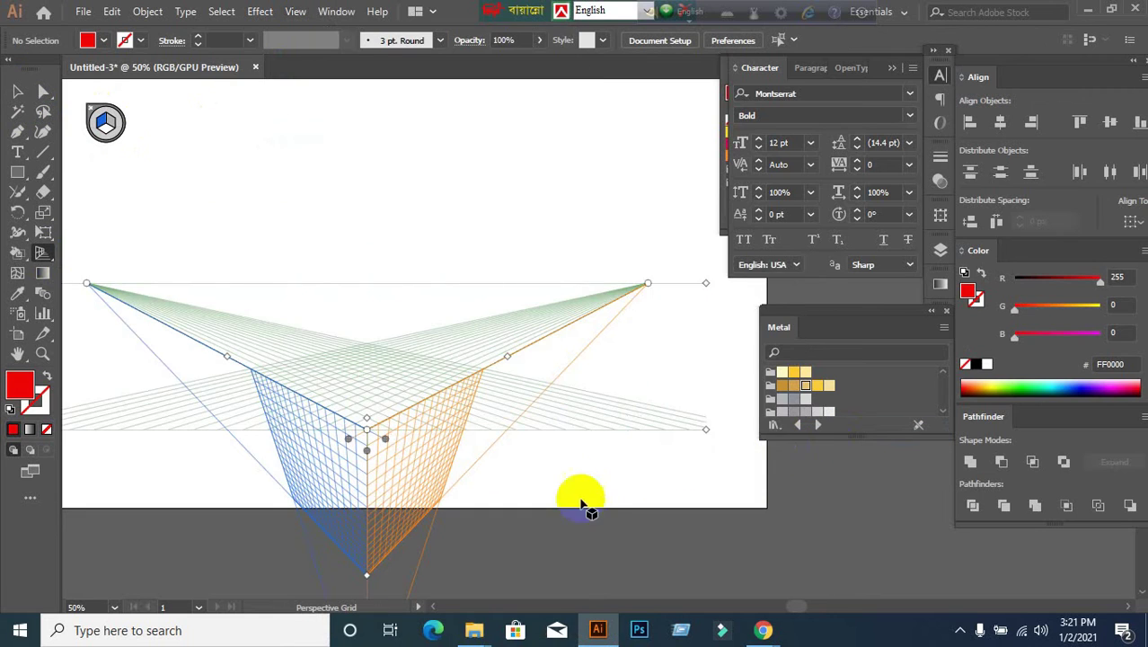
{"action": "scroll", "coordinate": [533, 492], "scroll_direction": "down", "scroll_amount": 2}
{"action": "scroll", "coordinate": [533, 493], "scroll_direction": "down", "scroll_amount": 3}
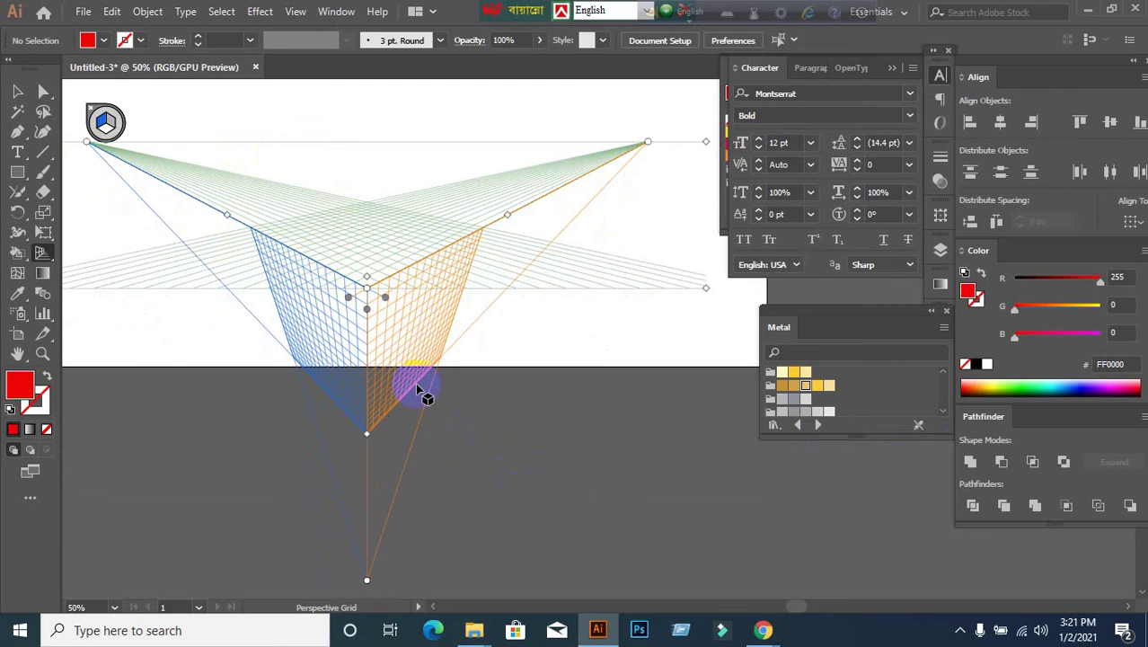
{"action": "left_click", "coordinate": [363, 595]}
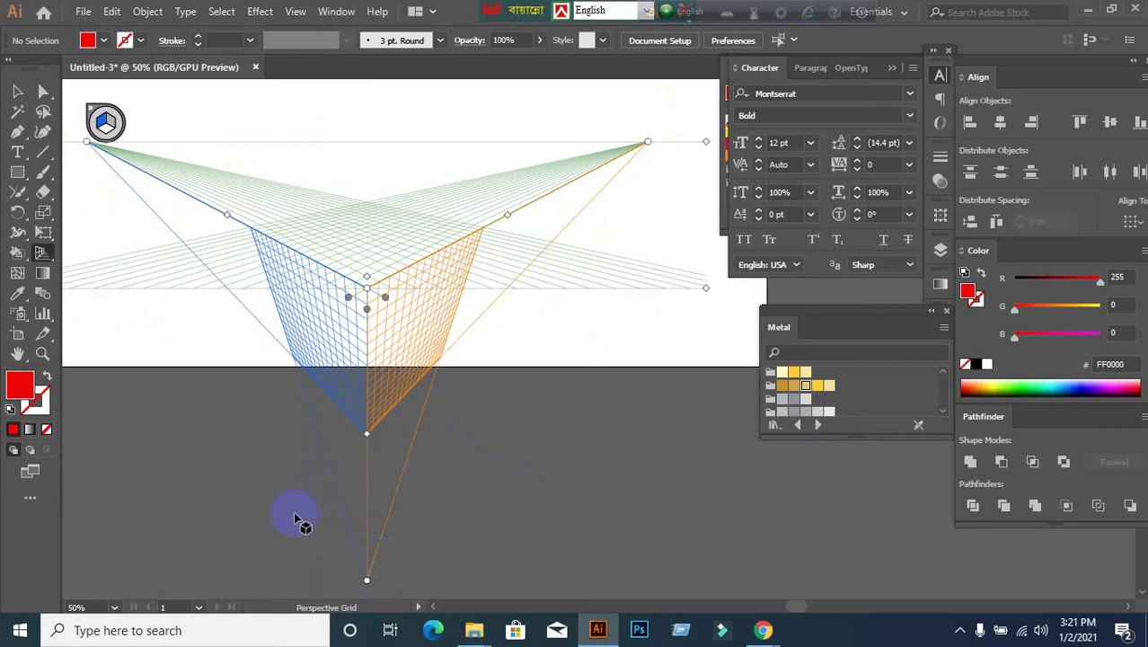
Draw a red rectangle on the left grid plane, from near its outer top edge to the bottom of the centre edge.
{"action": "left_click", "coordinate": [103, 127]}
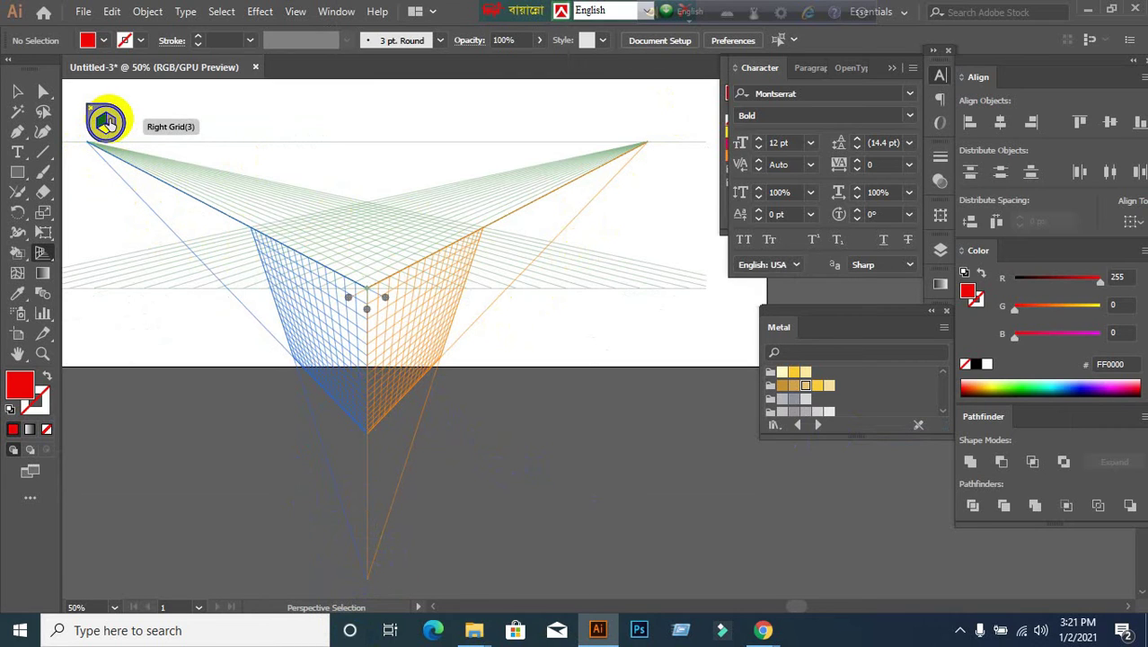
{"action": "left_click", "coordinate": [101, 120]}
{"action": "left_click", "coordinate": [18, 171]}
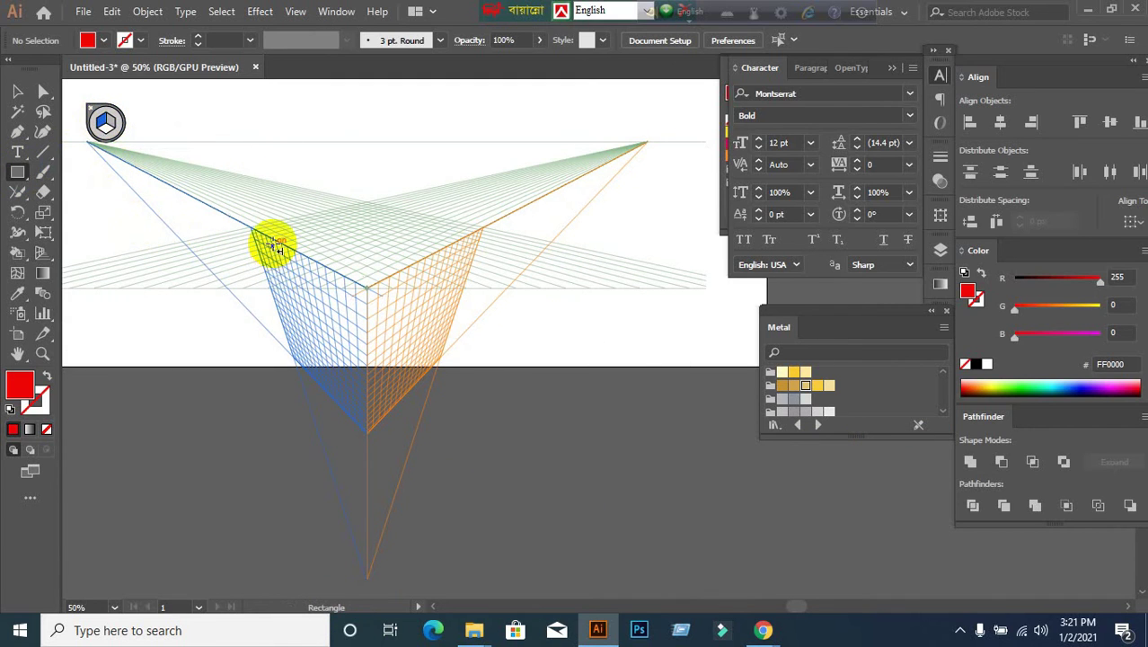
{"action": "left_click_drag", "start_coordinate": [274, 243], "coordinate": [366, 438]}
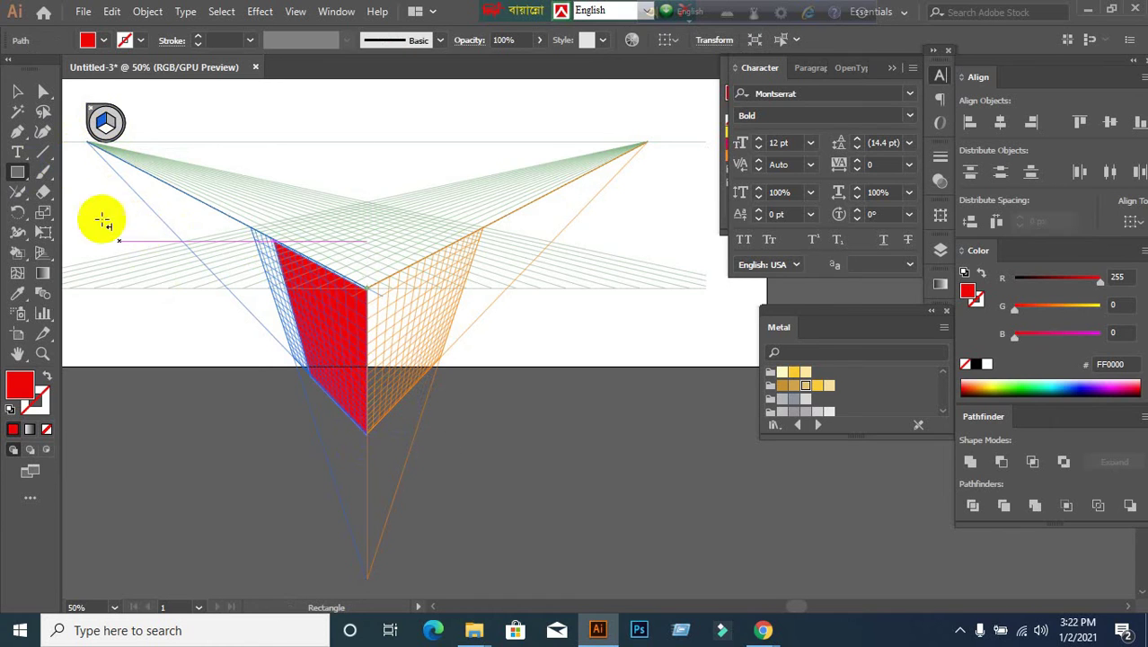
Draw a matching rectangle on the right grid plane from the centre edge outward and fill it with golden yellow FBC926.
{"action": "key", "text": "shift+v"}
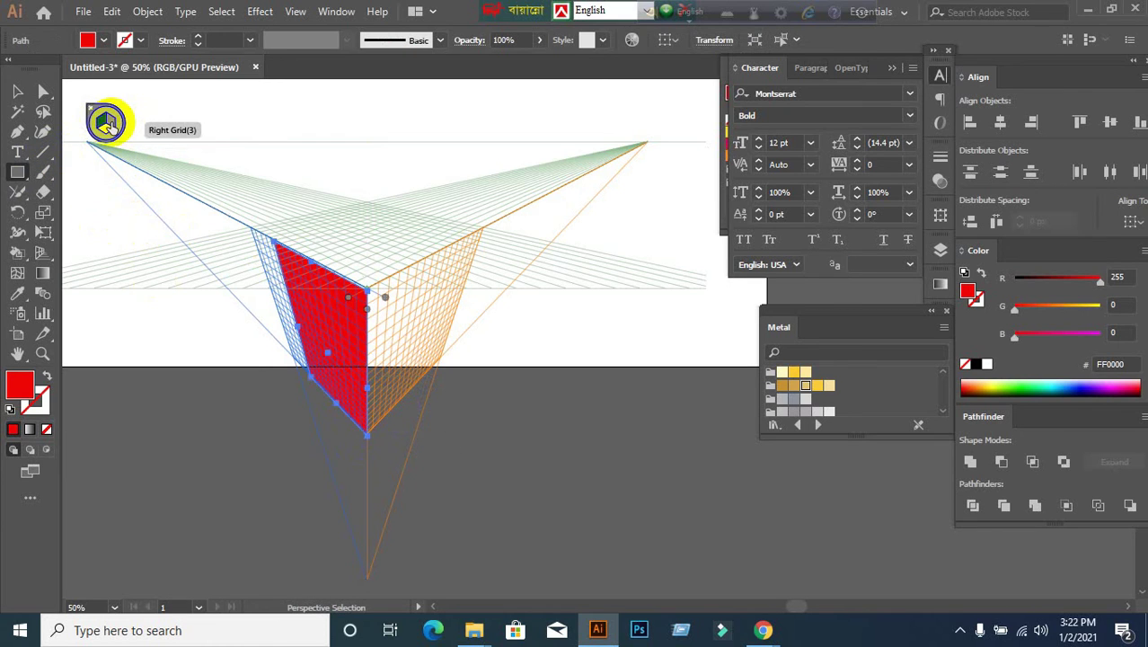
{"action": "left_click", "coordinate": [106, 124]}
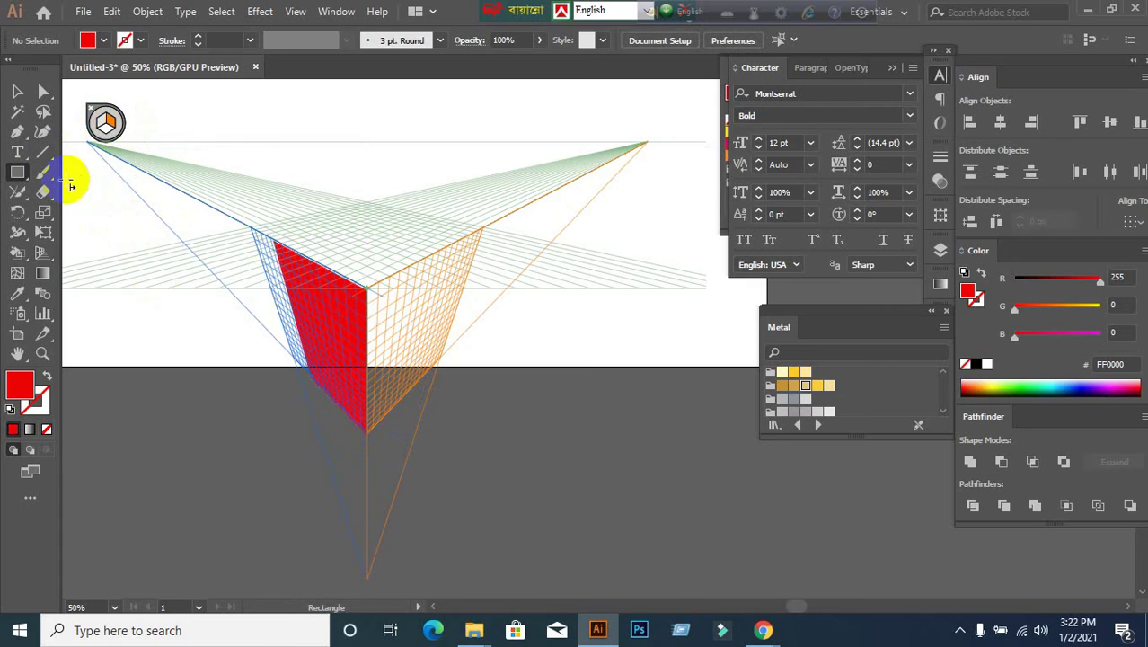
{"action": "left_click", "coordinate": [17, 171]}
{"action": "left_click_drag", "start_coordinate": [372, 293], "coordinate": [412, 386]}
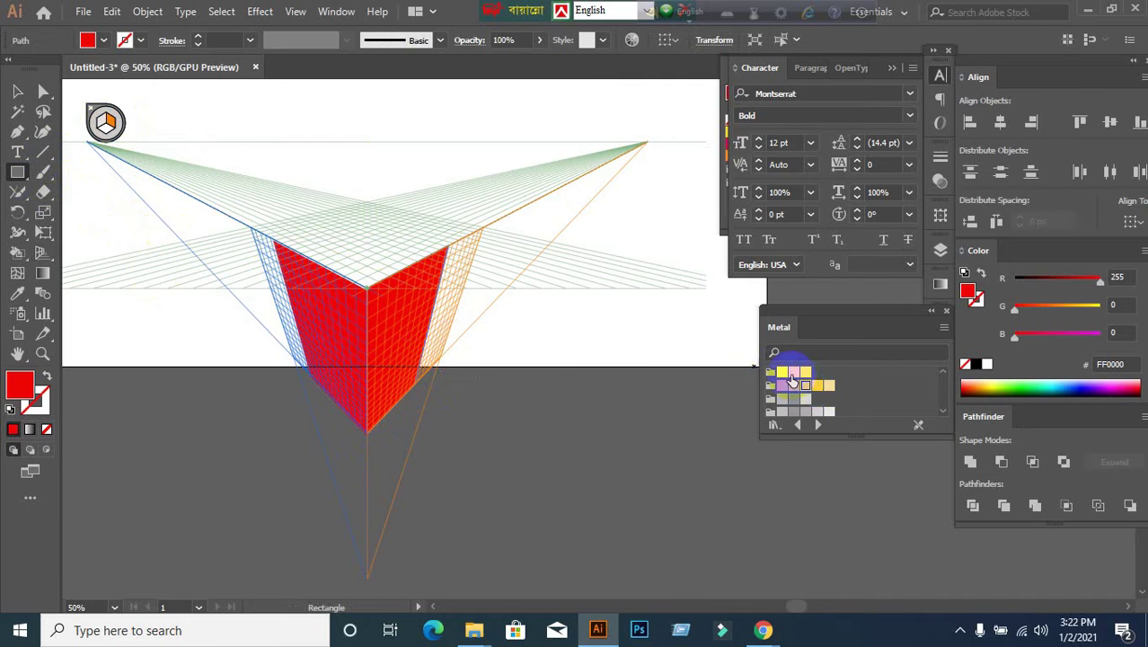
{"action": "left_click", "coordinate": [794, 371]}
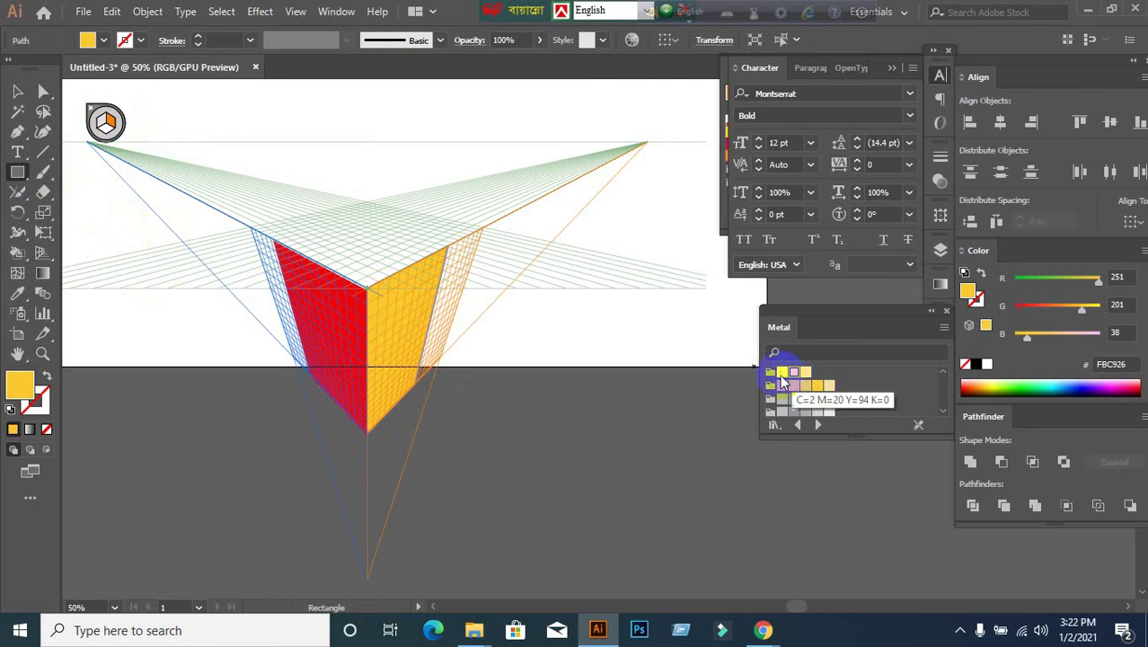
Draw a rectangle on the horizontal grid plane as the box's top, from the front corner to the back grid corner.
{"action": "left_click", "coordinate": [106, 128]}
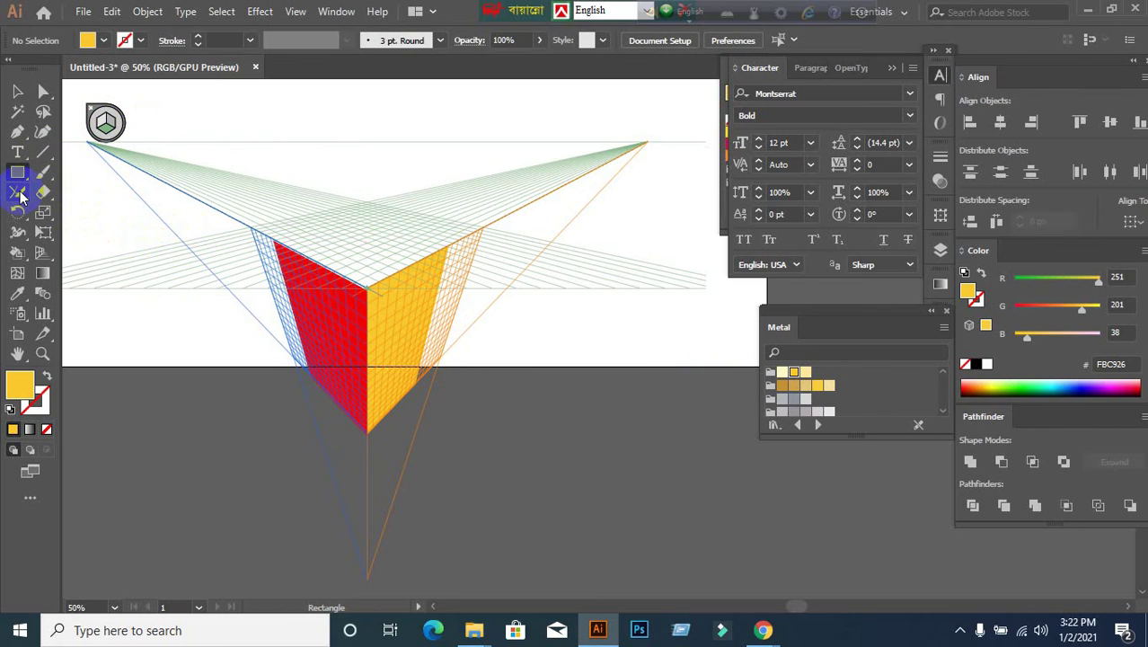
{"action": "left_click", "coordinate": [358, 287]}
{"action": "mouse_move", "coordinate": [358, 288]}
{"action": "left_mouse_down"}
{"action": "mouse_move", "coordinate": [369, 289]}
{"action": "mouse_move", "coordinate": [369, 204]}
{"action": "left_mouse_up"}
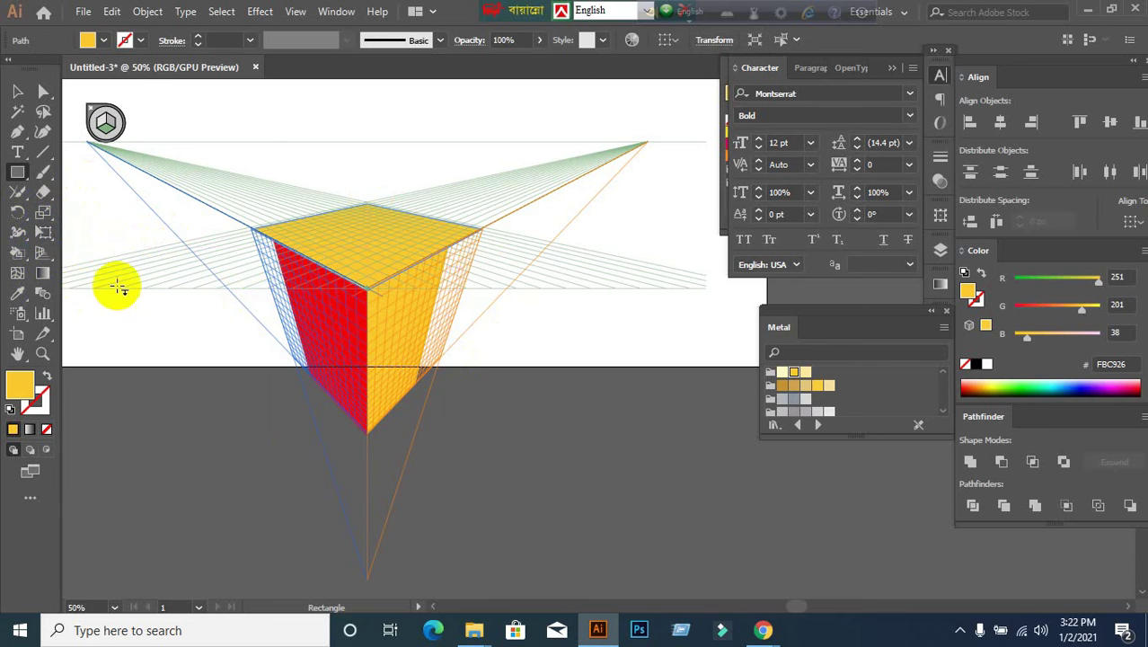
Resize the top face in perspective so its side corners meet the outer top corners of the red and yellow faces.
{"action": "left_click", "coordinate": [42, 253]}
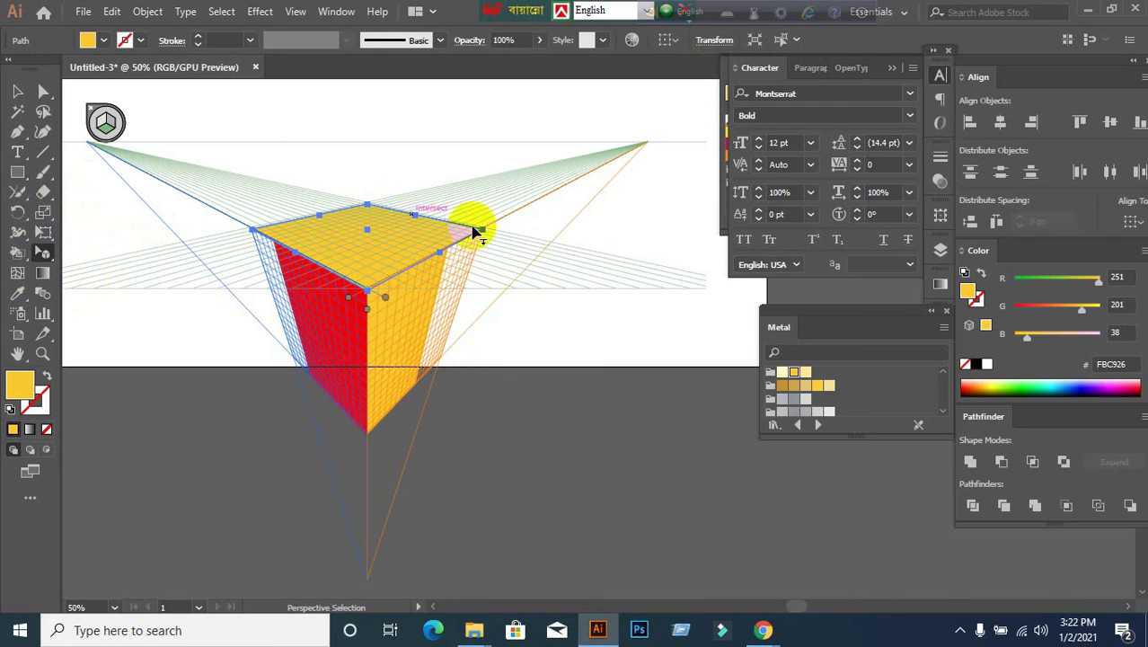
{"action": "left_click_drag", "start_coordinate": [483, 232], "coordinate": [448, 244]}
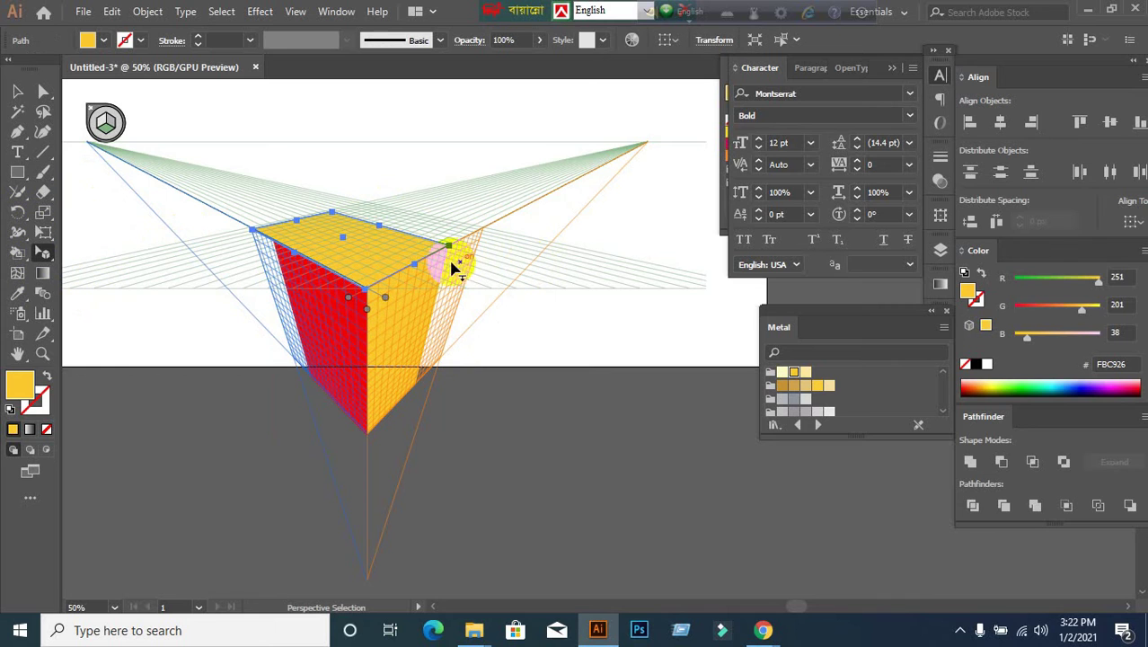
{"action": "scroll", "coordinate": [317, 249], "scroll_direction": "up", "scroll_amount": 2}
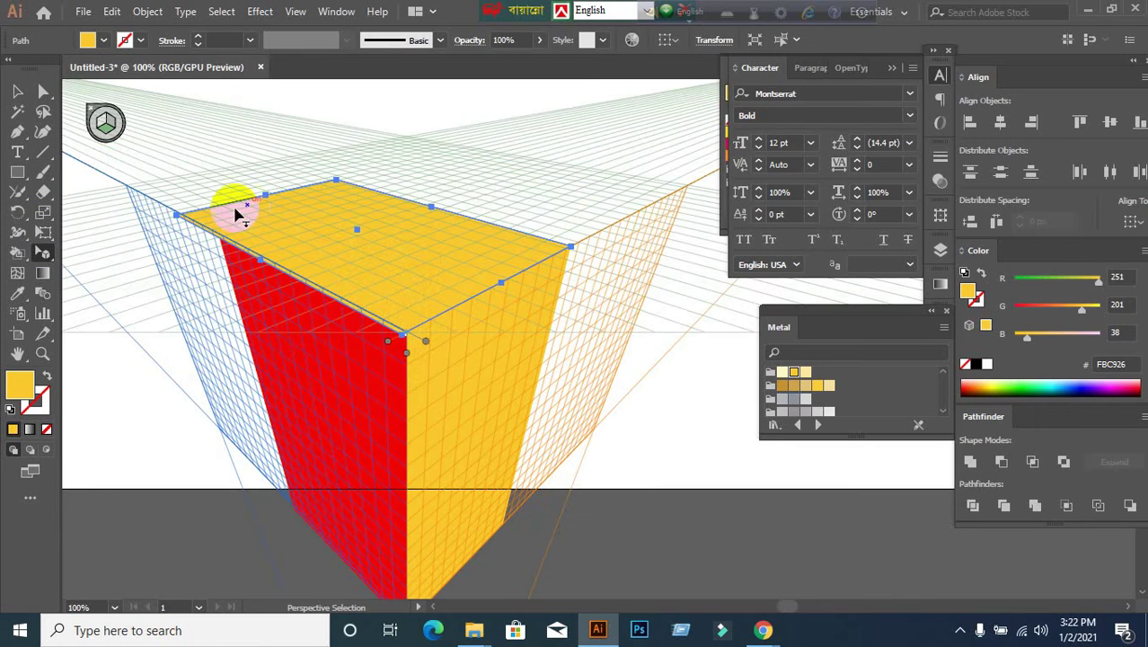
{"action": "left_click_drag", "start_coordinate": [224, 207], "coordinate": [270, 257]}
{"action": "left_click_drag", "start_coordinate": [176, 215], "coordinate": [215, 239]}
{"action": "left_click_drag", "start_coordinate": [338, 369], "coordinate": [384, 368]}
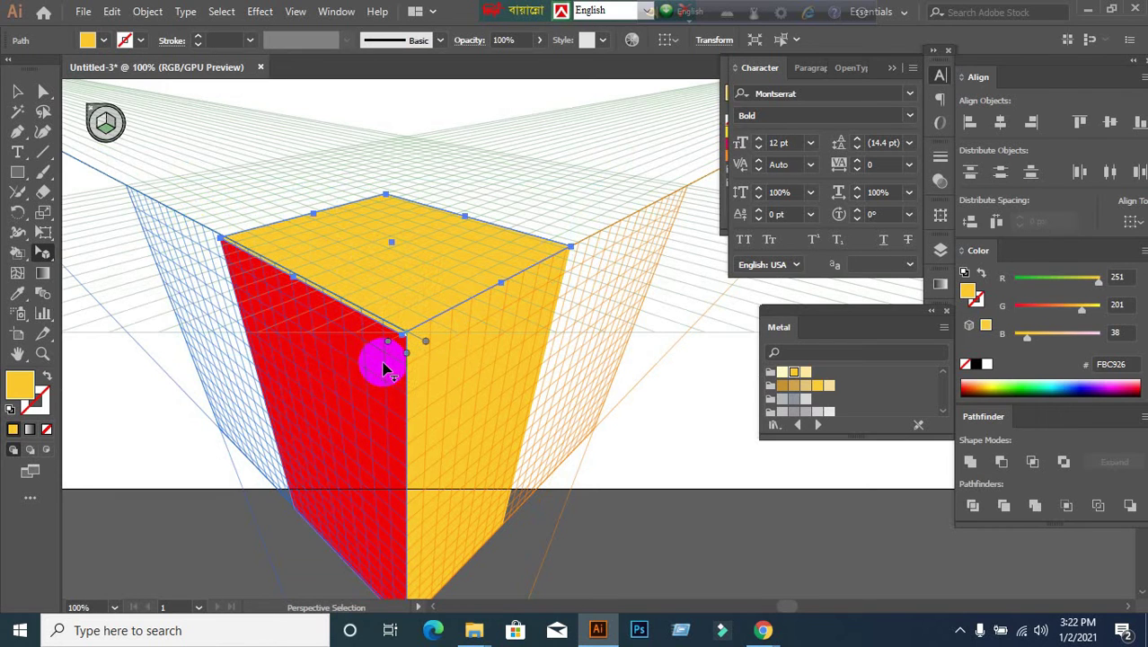
{"action": "scroll", "coordinate": [384, 368], "scroll_direction": "down", "scroll_amount": 2}
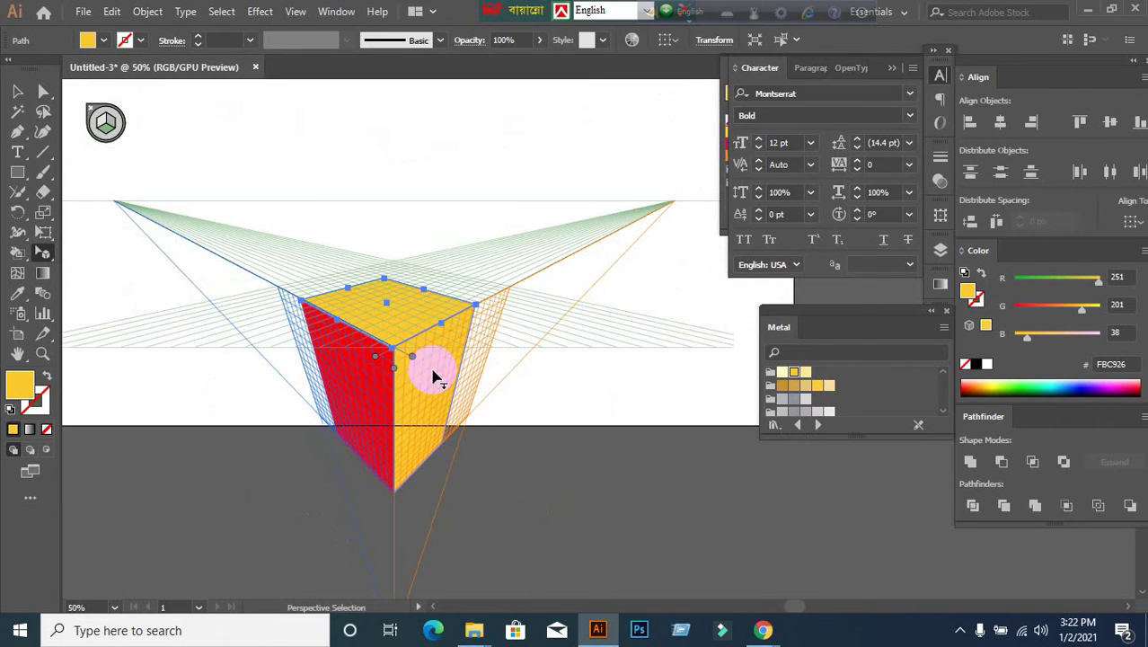
Fill the box's top face with grey 8C959D and deselect it.
{"action": "left_click", "coordinate": [795, 401]}
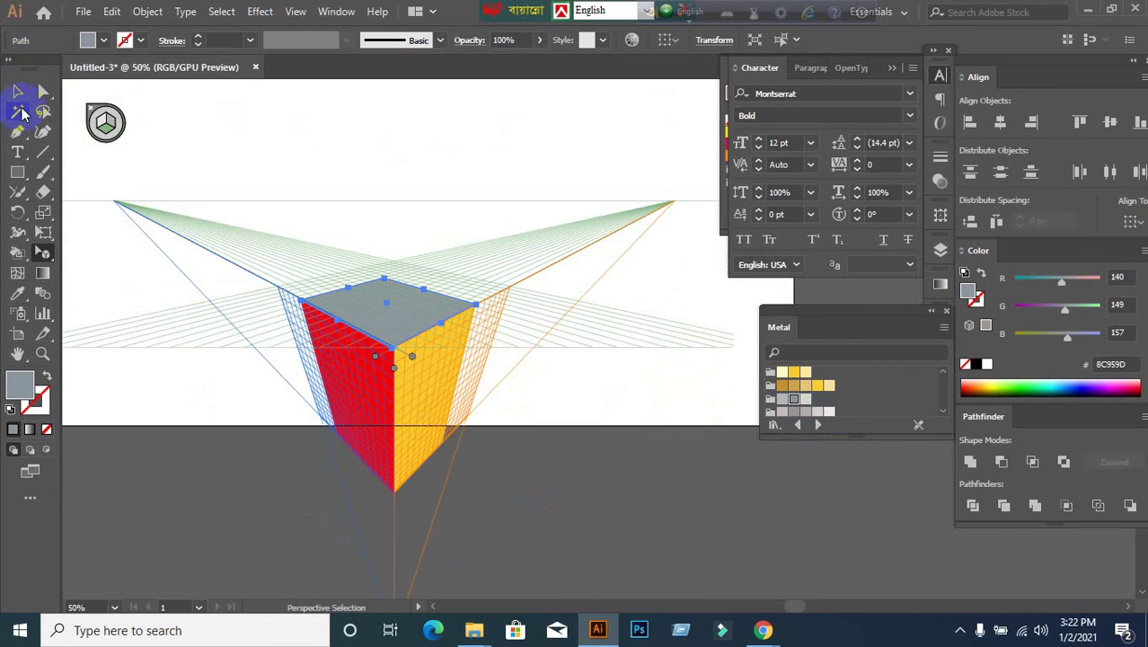
{"action": "left_click", "coordinate": [17, 91]}
{"action": "left_click", "coordinate": [379, 180]}
Hide the perspective grid around the finished three-point box.
{"action": "scroll", "coordinate": [453, 234], "scroll_direction": "down", "scroll_amount": 5}
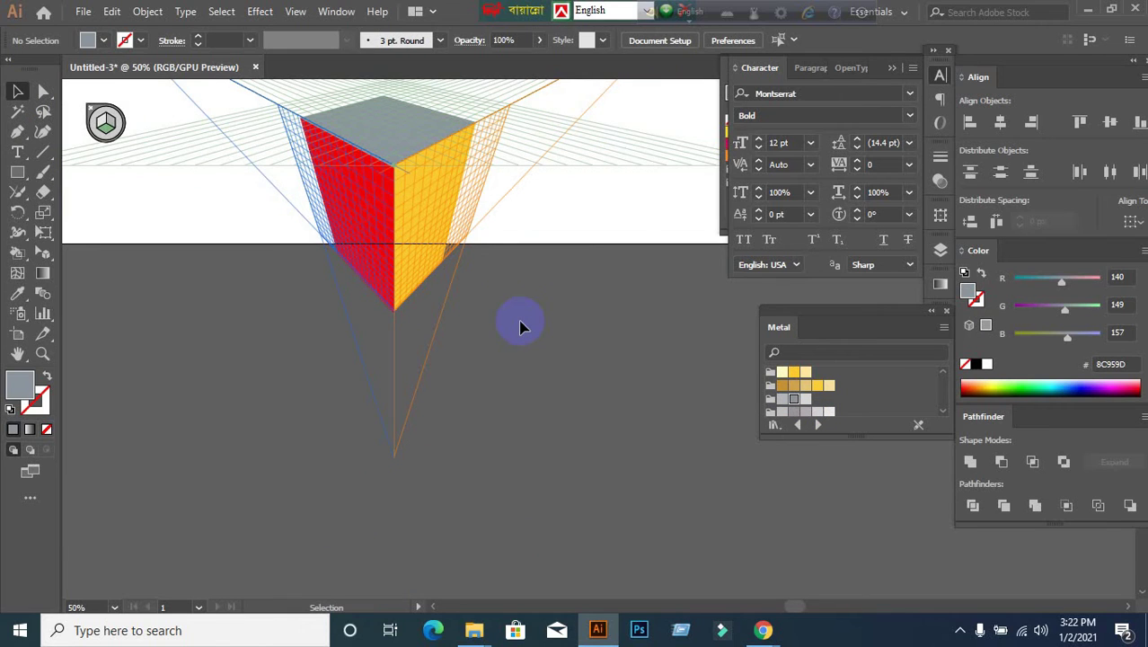
{"action": "key", "text": "ctrl+shift+i"}
{"action": "scroll", "coordinate": [505, 319], "scroll_direction": "down", "scroll_amount": 1}
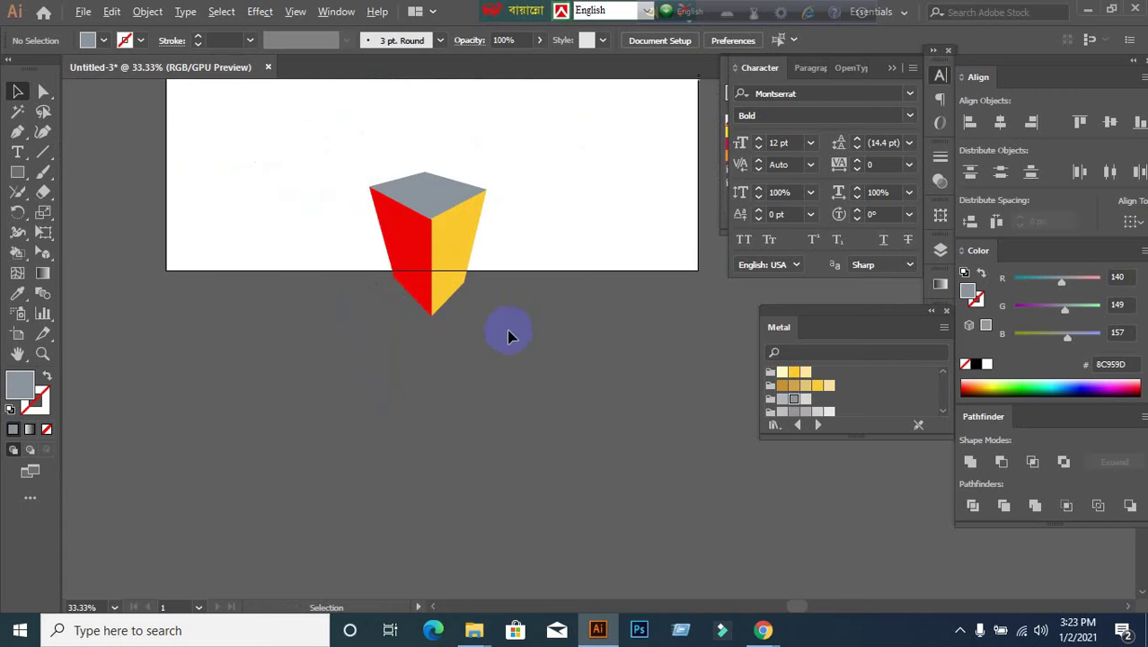
Delete all three faces of the red, yellow and grey box.
{"action": "left_click_drag", "start_coordinate": [331, 144], "coordinate": [503, 353]}
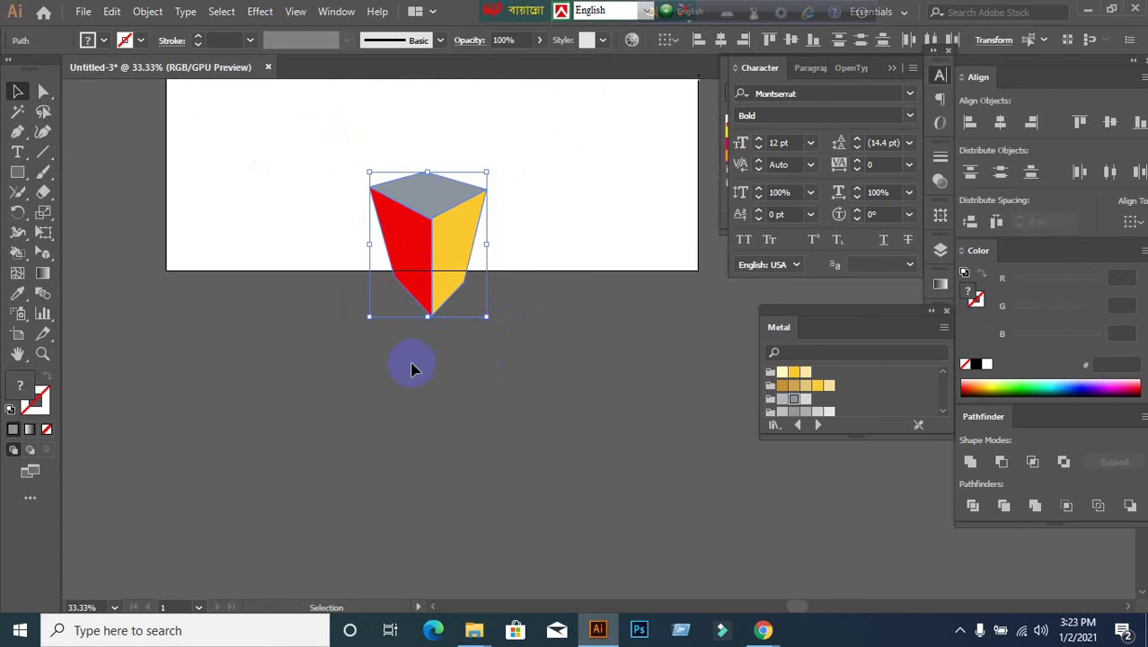
{"action": "key", "text": "Delete"}
{"action": "left_click", "coordinate": [476, 350]}
{"action": "scroll", "coordinate": [456, 261], "scroll_direction": "up", "scroll_amount": 1}
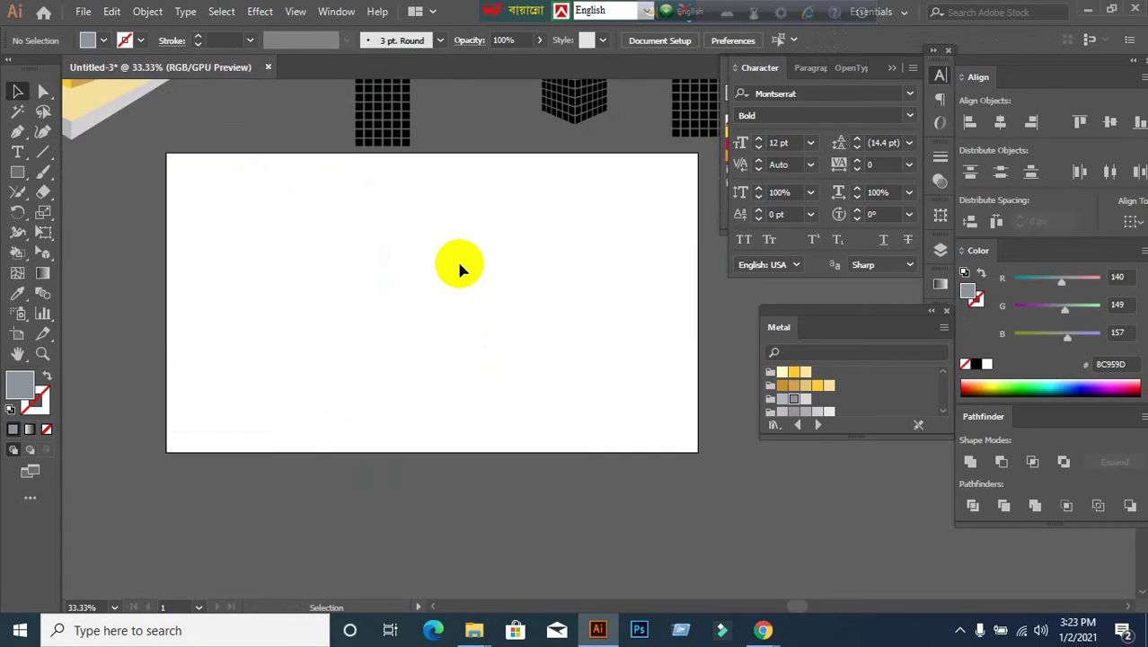
{"action": "scroll", "coordinate": [494, 240], "scroll_direction": "down", "scroll_amount": 1}
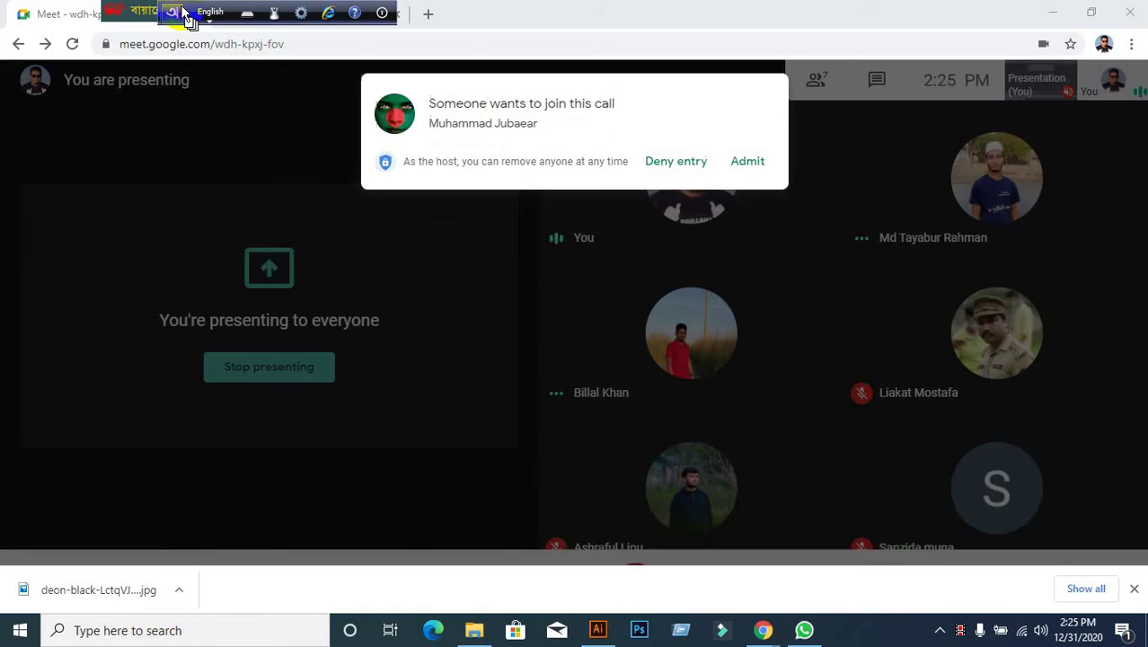
Admit the waiting participant to the Google Meet call.
{"action": "left_click", "coordinate": [746, 160]}
Move both floating keyboard toolbars clear of the browser tabs and close the New Tab page.
{"action": "left_click_drag", "start_coordinate": [166, 12], "coordinate": [376, 8]}
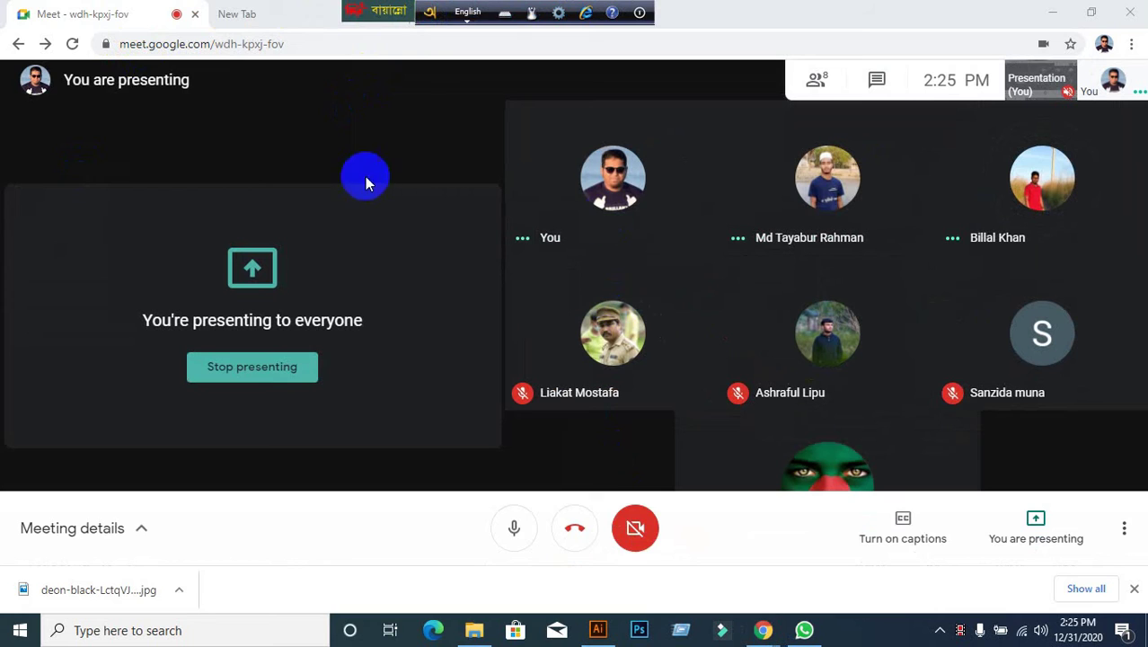
{"action": "left_click_drag", "start_coordinate": [445, 9], "coordinate": [627, 9]}
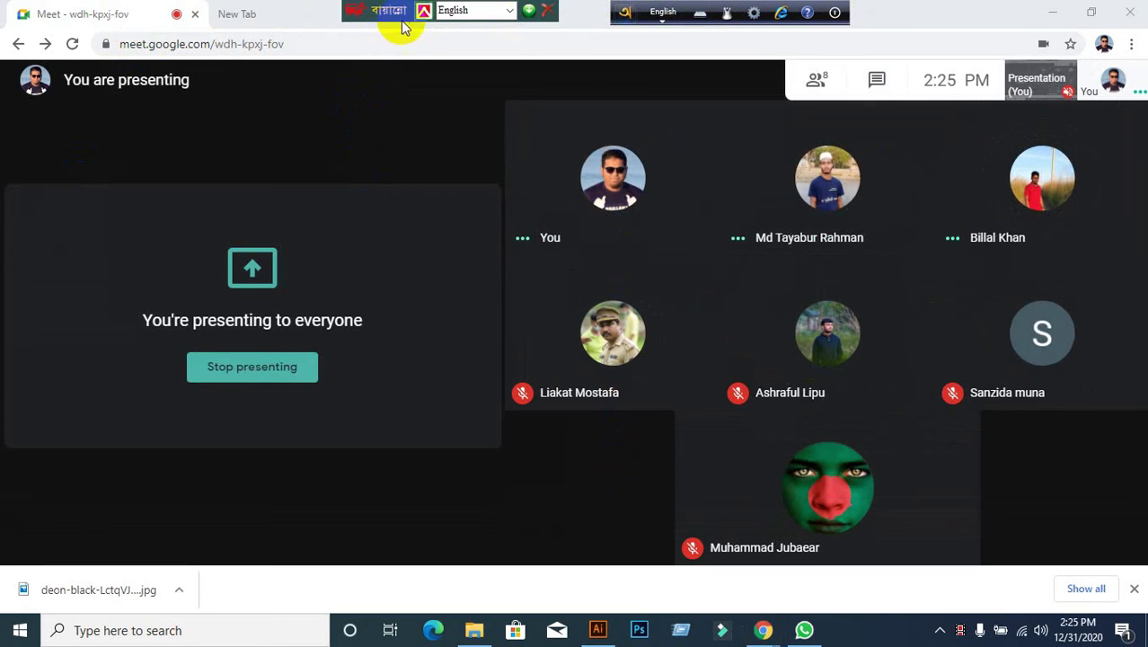
{"action": "left_click_drag", "start_coordinate": [377, 11], "coordinate": [537, 12]}
{"action": "left_click", "coordinate": [396, 16]}
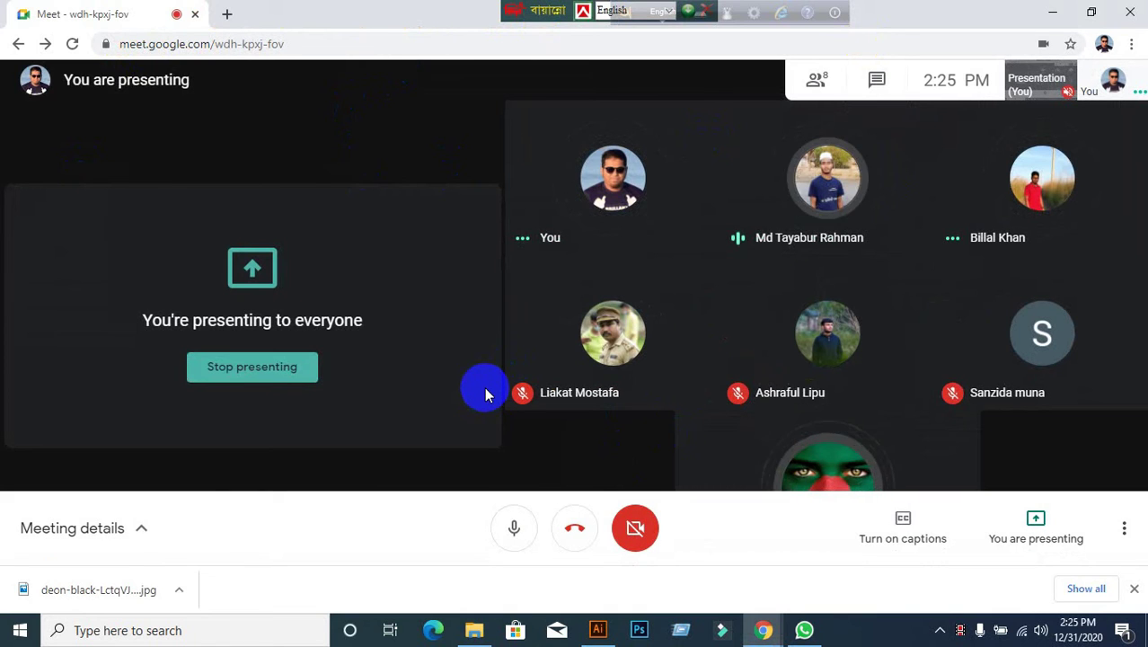
Switch to Illustrator, and minimise its window to return to the Google Meet call.
{"action": "left_click", "coordinate": [597, 629]}
{"action": "left_click", "coordinate": [597, 630]}
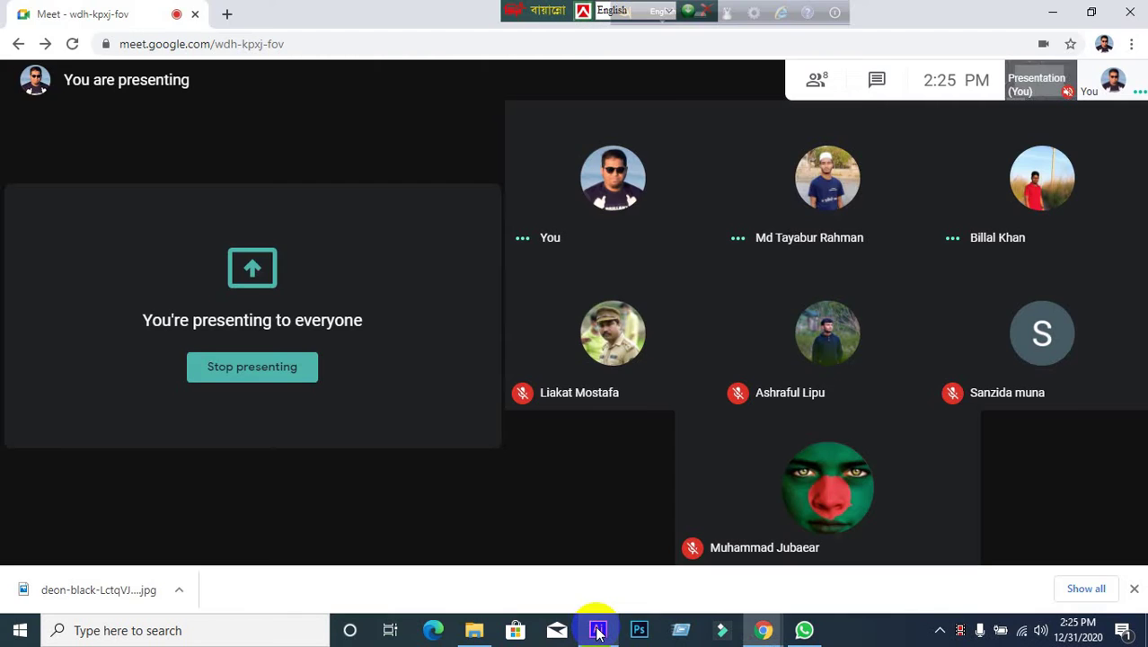
{"action": "left_click", "coordinate": [597, 630]}
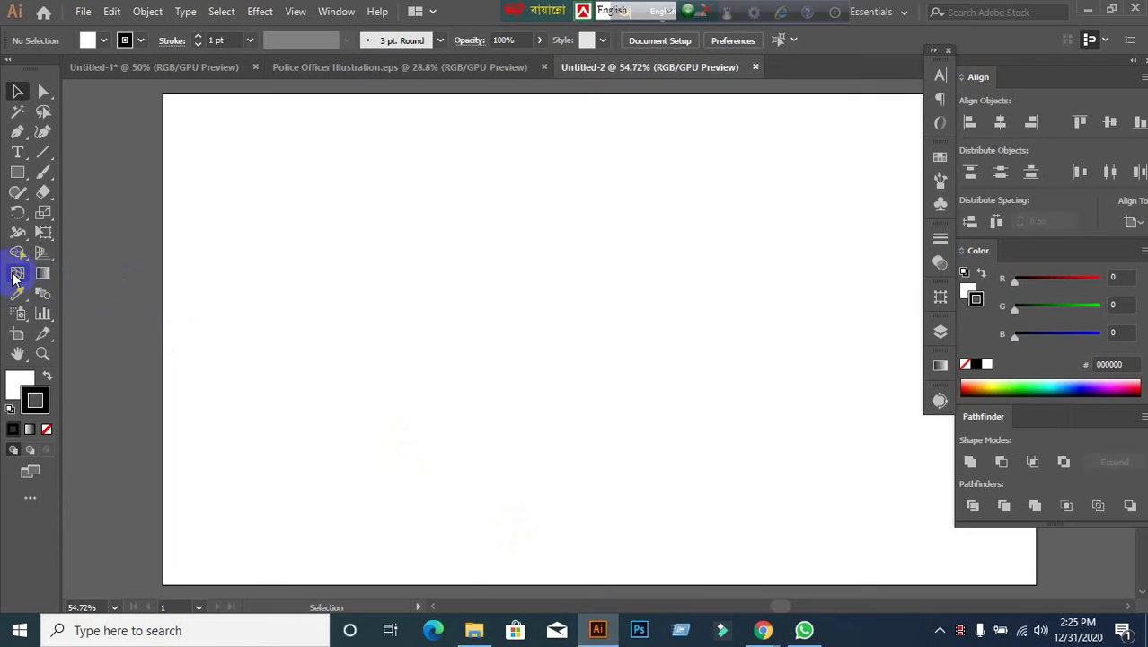
{"action": "left_click", "coordinate": [1088, 14]}
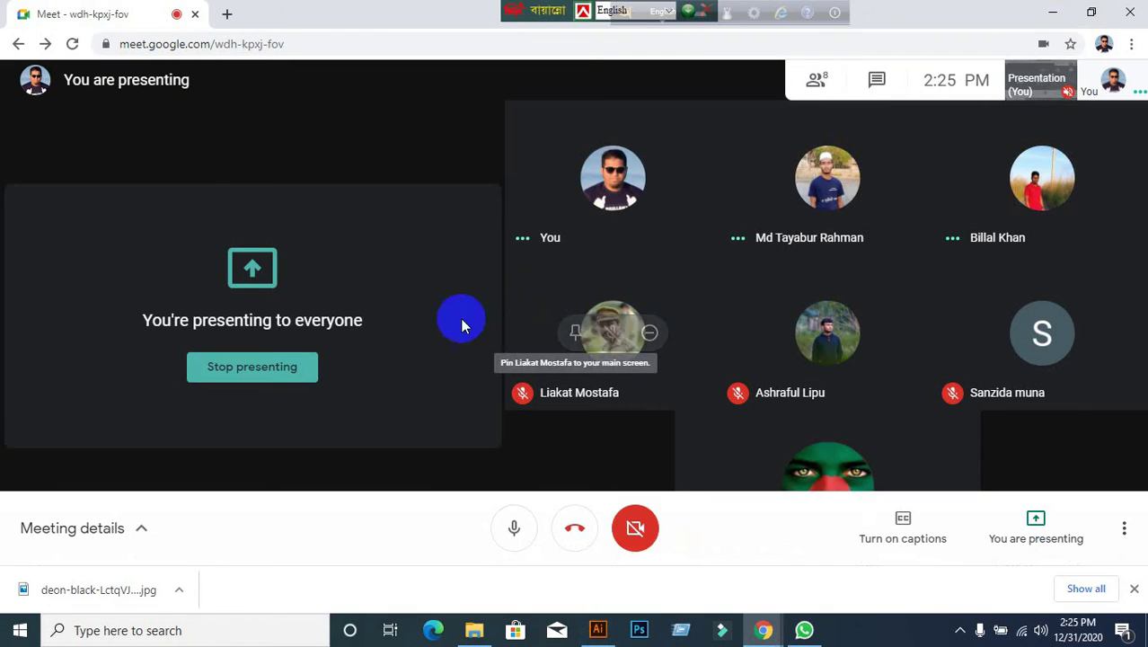
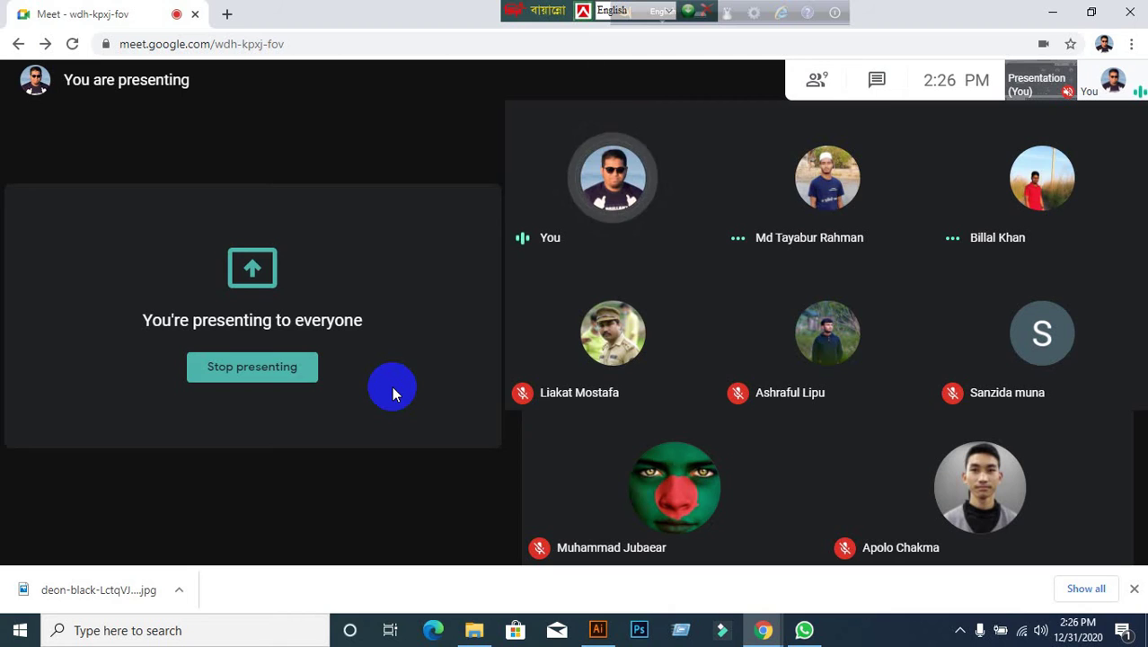
Switch from the Google Meet call to the blank Untitled-2 document in Illustrator.
{"action": "mouse_move", "coordinate": [384, 468]}
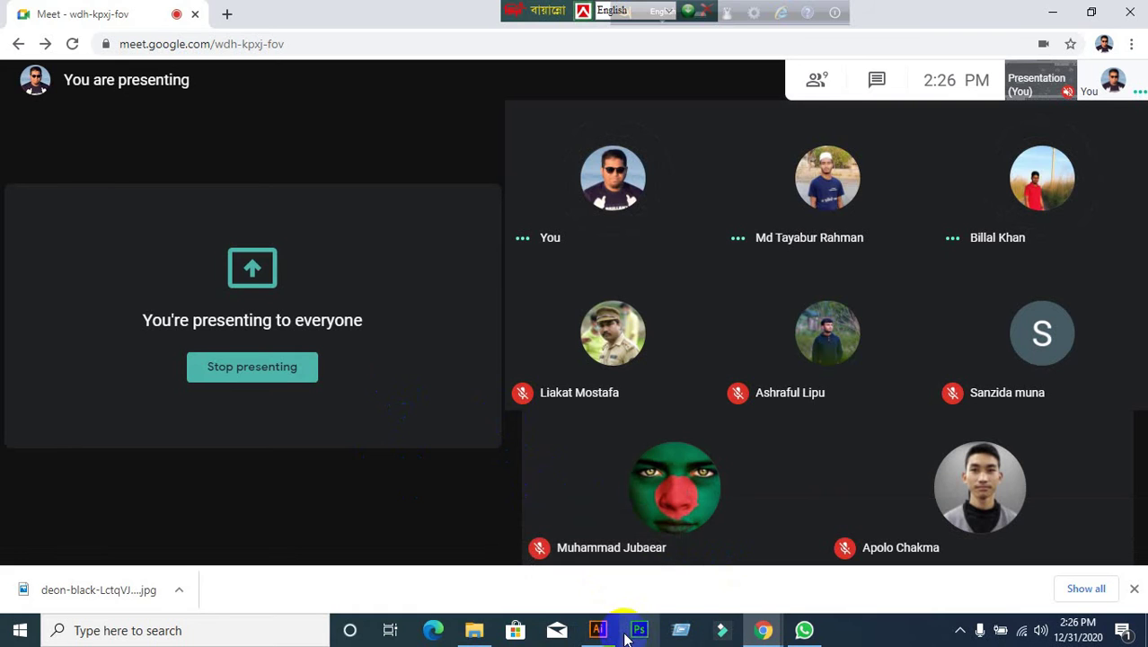
{"action": "mouse_move", "coordinate": [602, 639]}
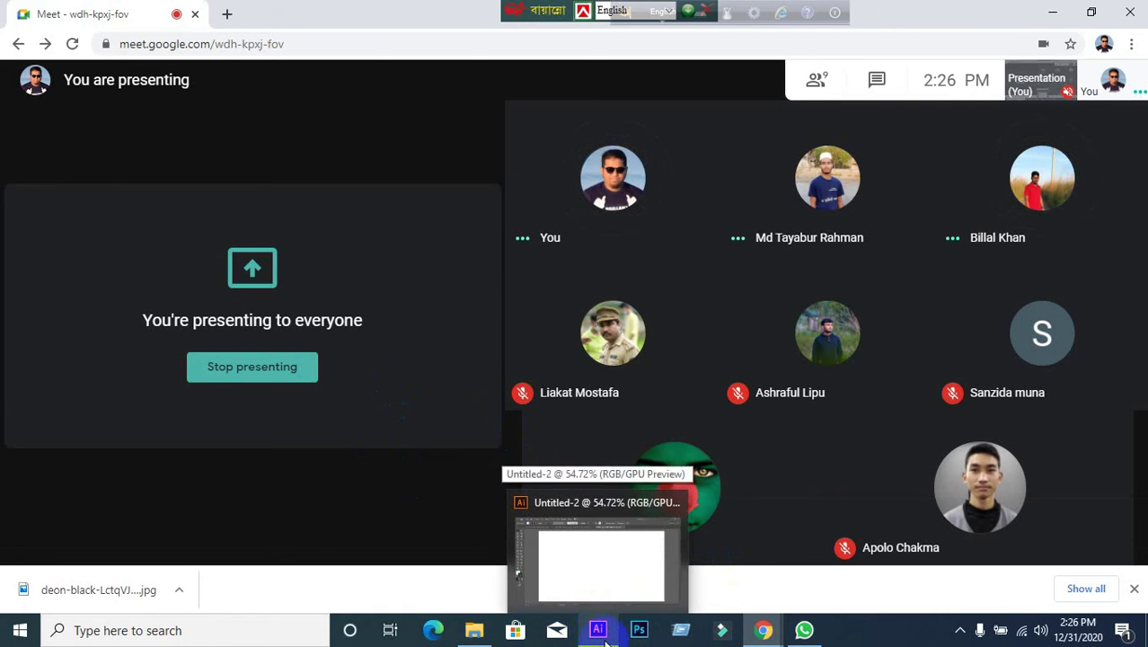
{"action": "left_click", "coordinate": [605, 639]}
{"action": "left_click", "coordinate": [605, 639]}
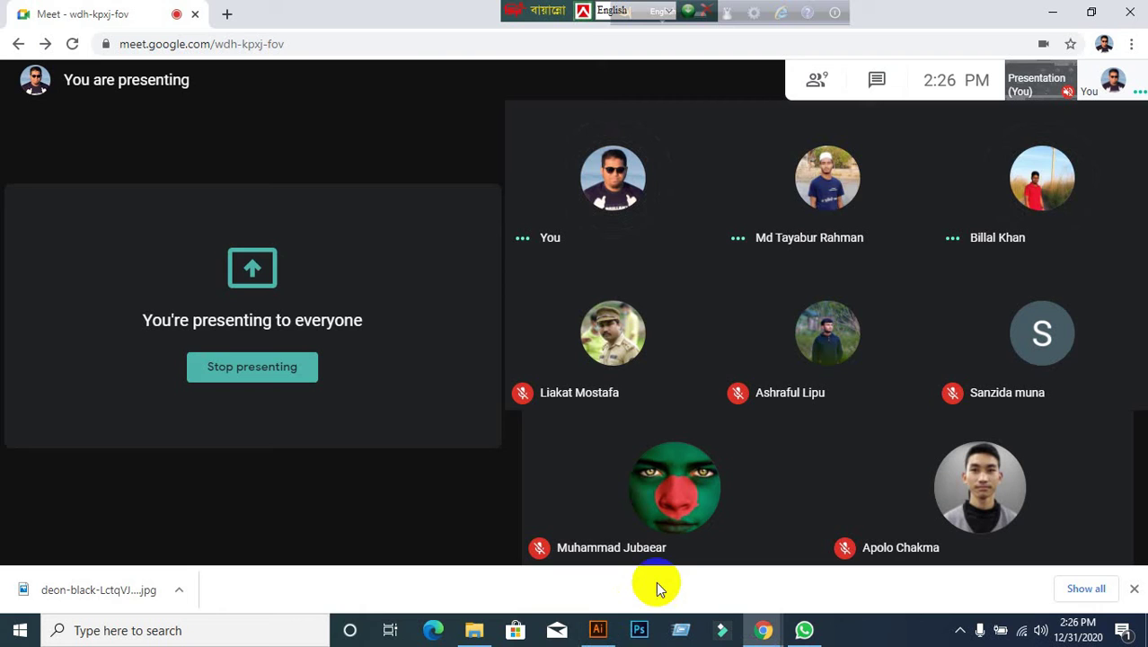
{"action": "left_click", "coordinate": [600, 630]}
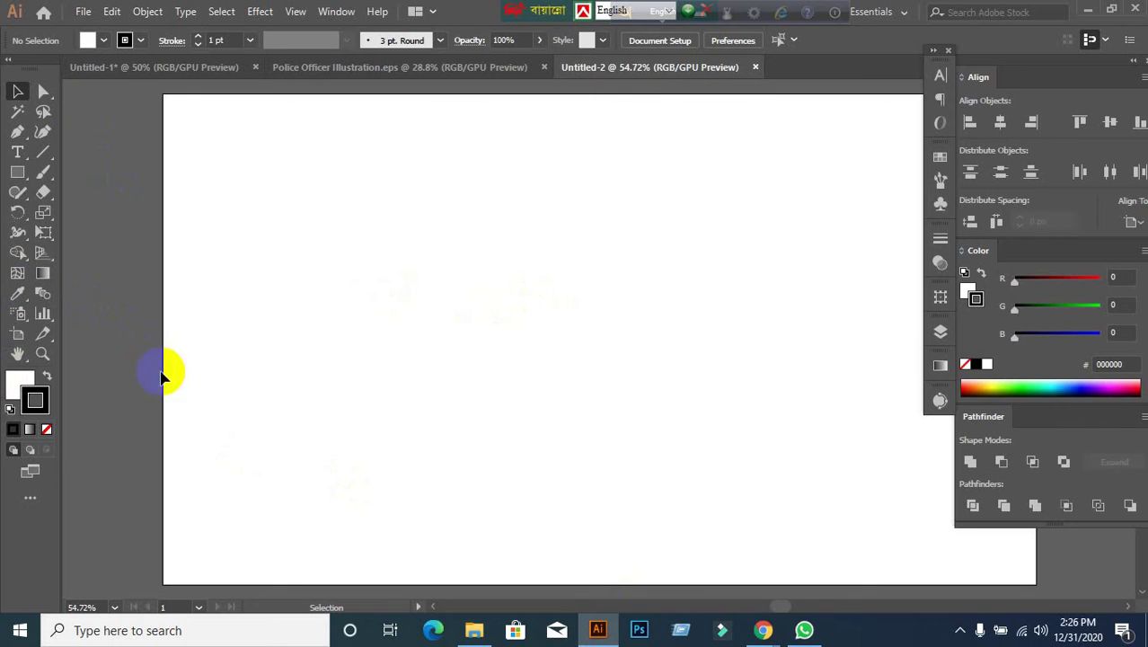
{"action": "left_click", "coordinate": [938, 400]}
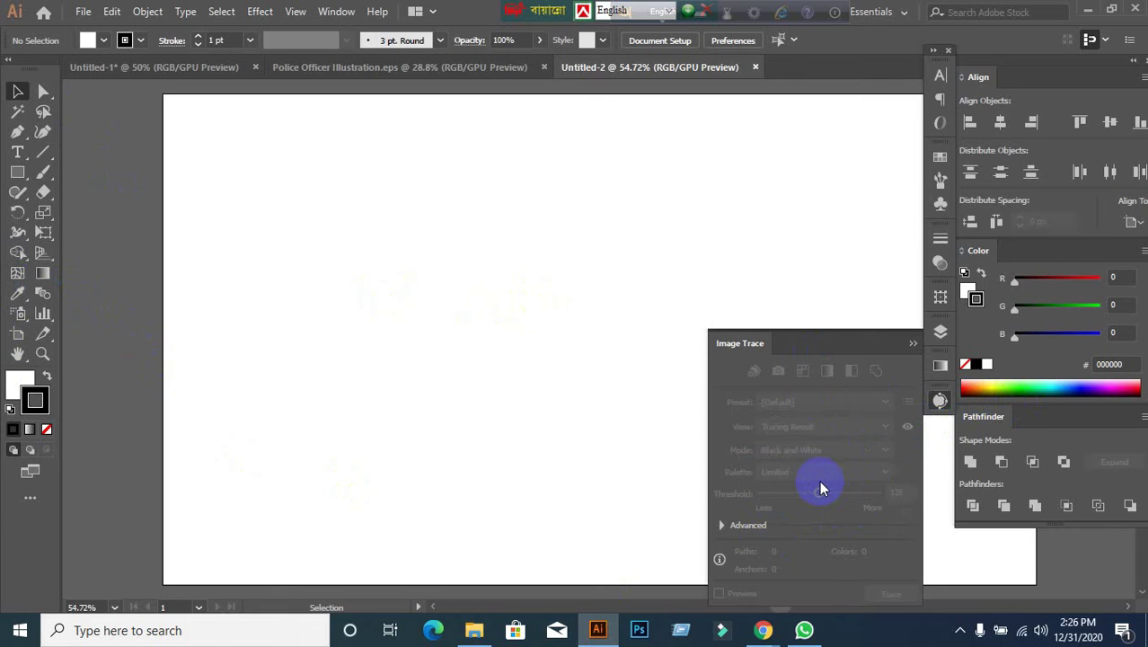
{"action": "left_click", "coordinate": [914, 344]}
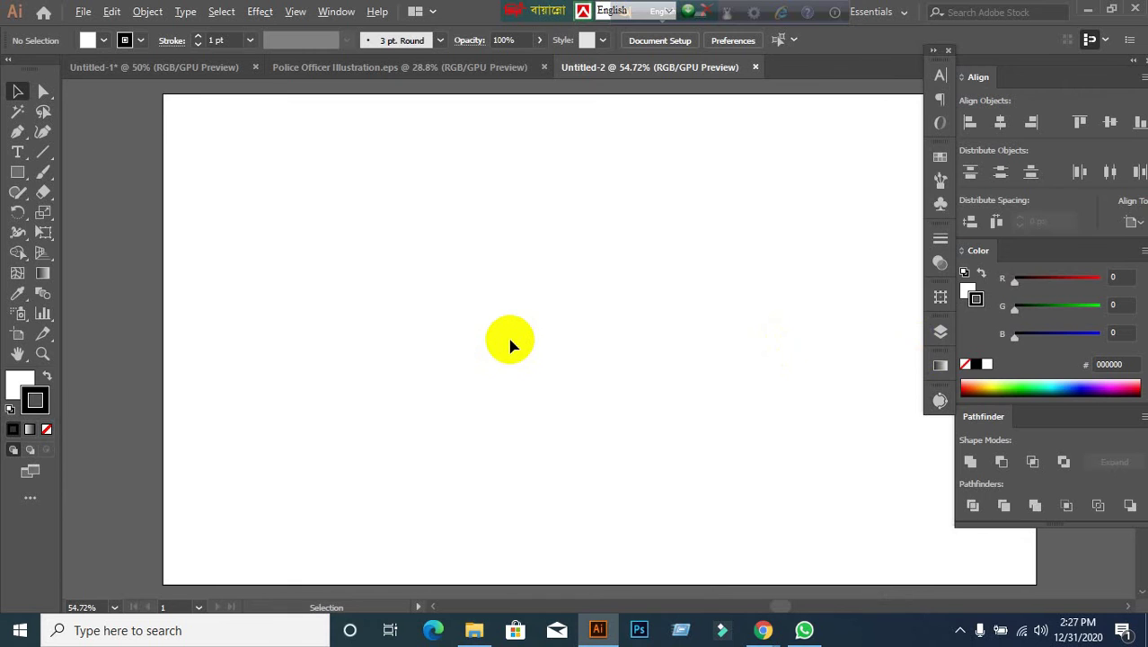
{"action": "scroll", "coordinate": [509, 346], "scroll_direction": "down", "scroll_amount": 1}
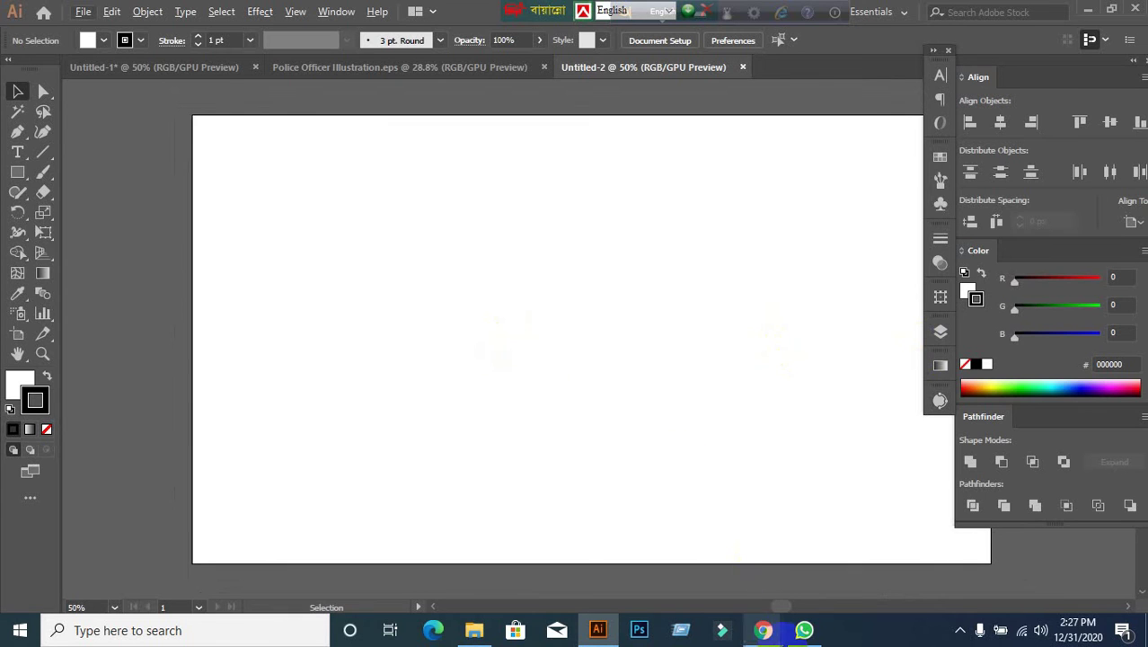
Check the Google Meet call, and return to the Untitled-2 document in Illustrator.
{"action": "mouse_move", "coordinate": [763, 625]}
{"action": "left_click", "coordinate": [667, 549]}
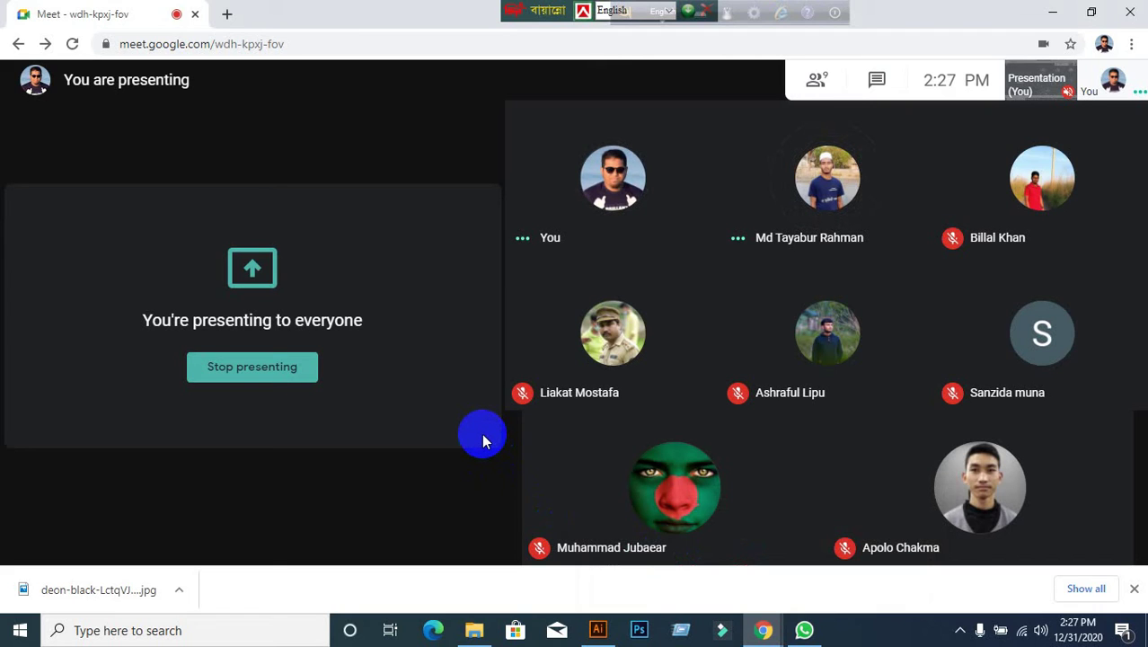
{"action": "left_click", "coordinate": [596, 629]}
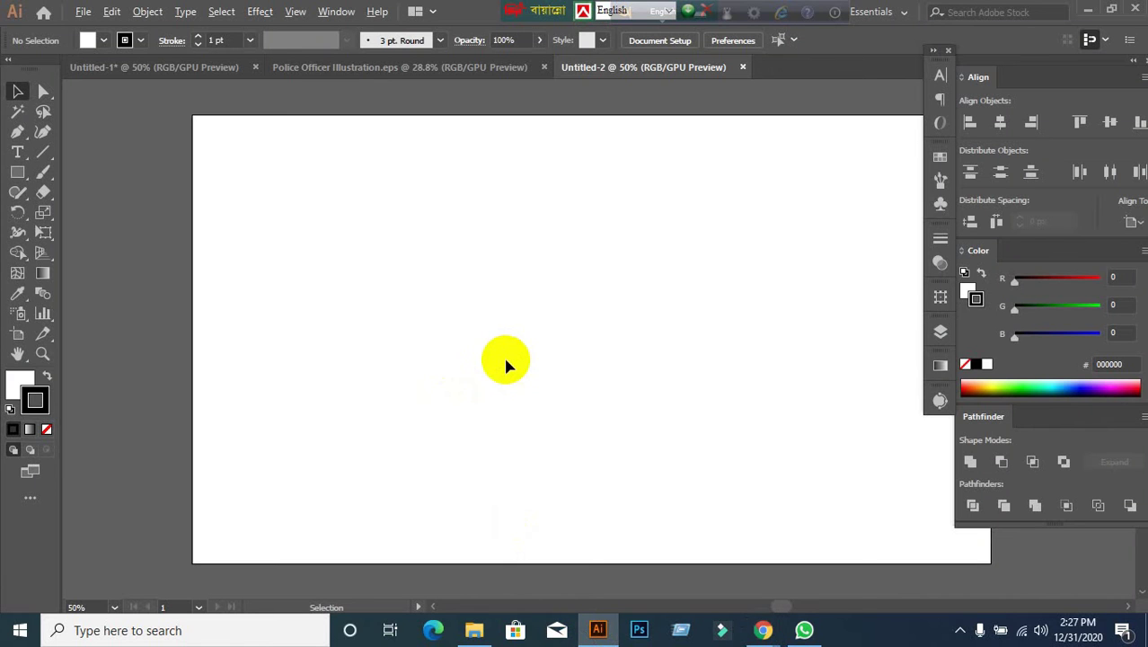
Draw a large rectangle over the upper middle of the blank artboard.
{"action": "key", "text": "ctrl+minus"}
{"action": "scroll", "coordinate": [376, 286], "scroll_direction": "up", "scroll_amount": 1}
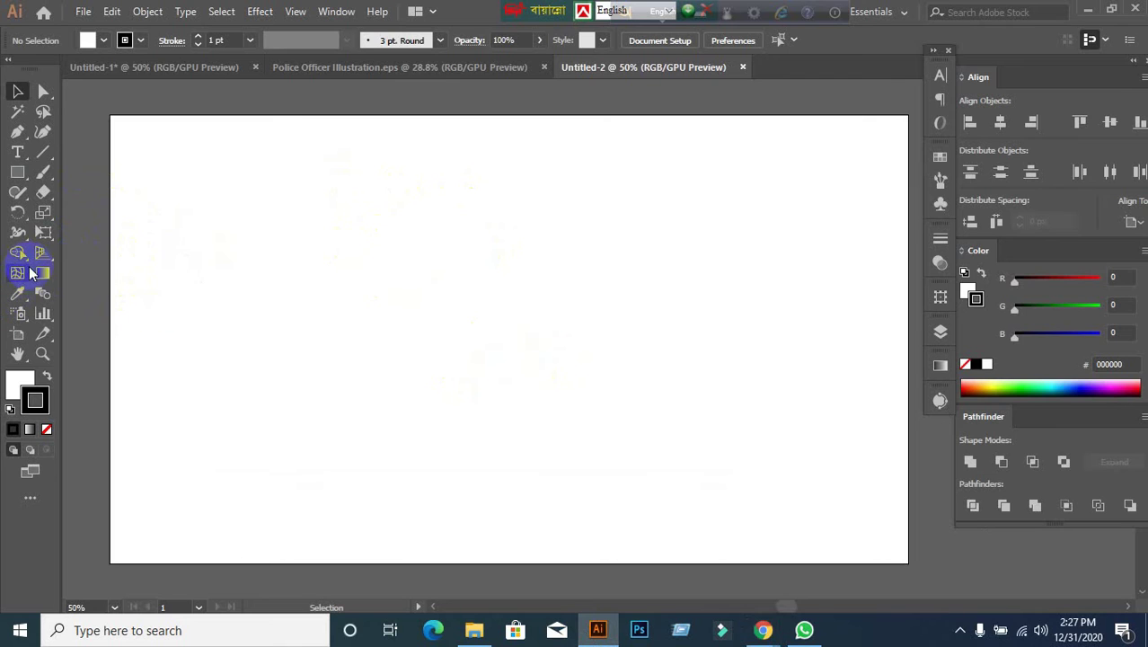
{"action": "left_click", "coordinate": [16, 175]}
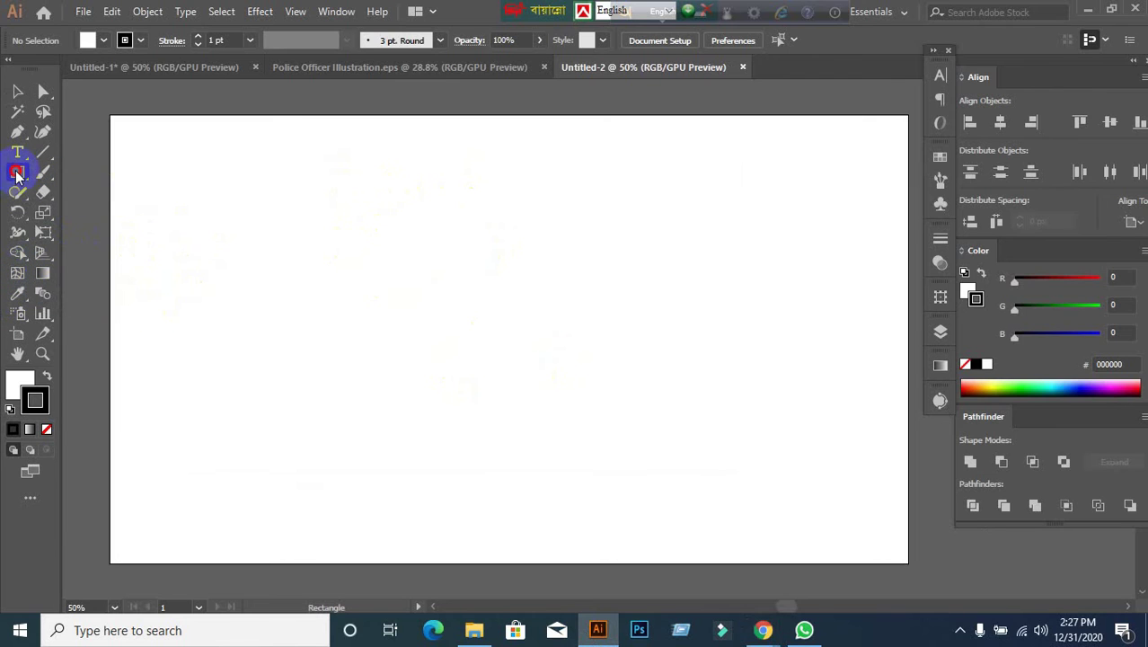
{"action": "left_click_drag", "start_coordinate": [260, 172], "coordinate": [686, 430]}
{"action": "left_click_drag", "start_coordinate": [641, 423], "coordinate": [641, 423]}
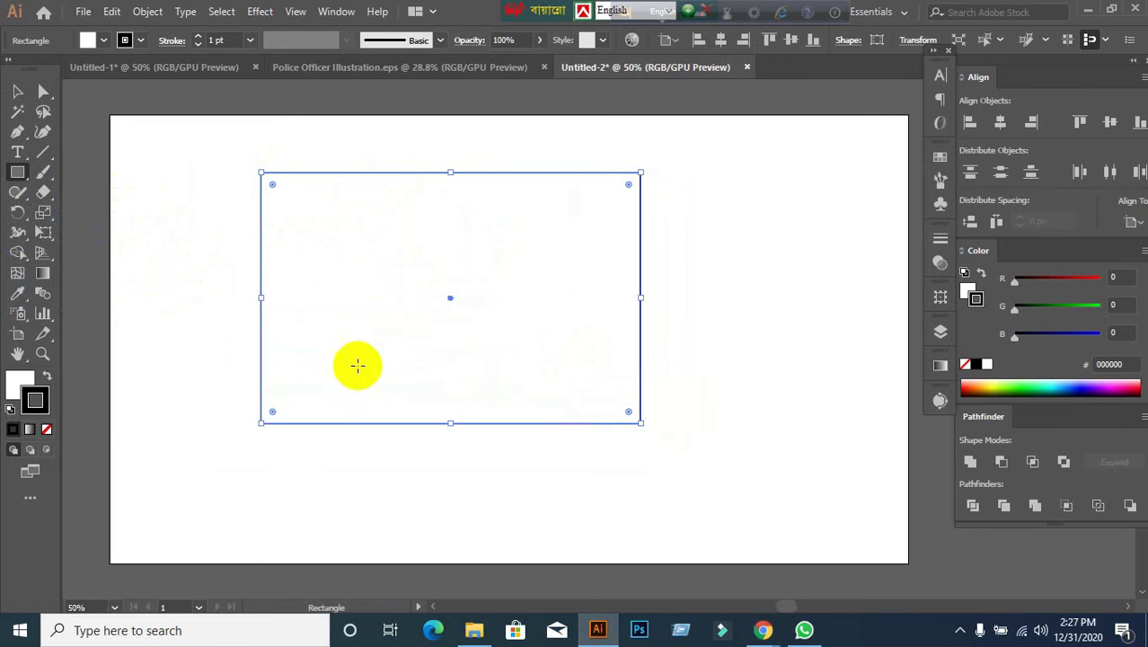
Swap the rectangle's colours so its fill is black, and remove its stroke.
{"action": "left_click", "coordinate": [51, 394]}
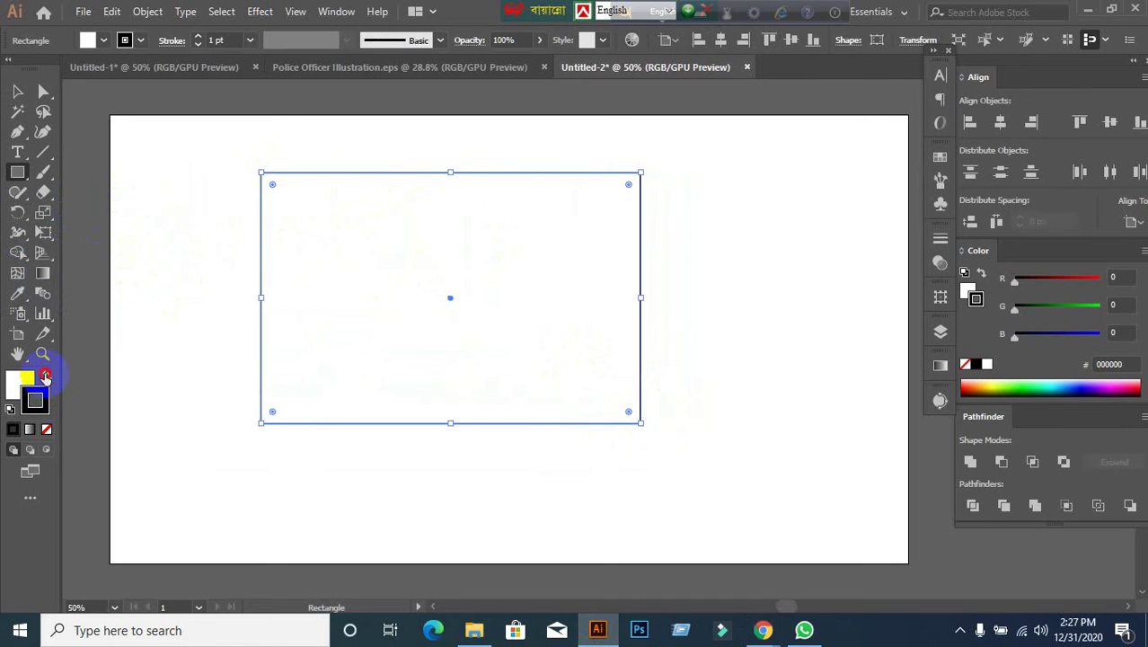
{"action": "left_click", "coordinate": [47, 375]}
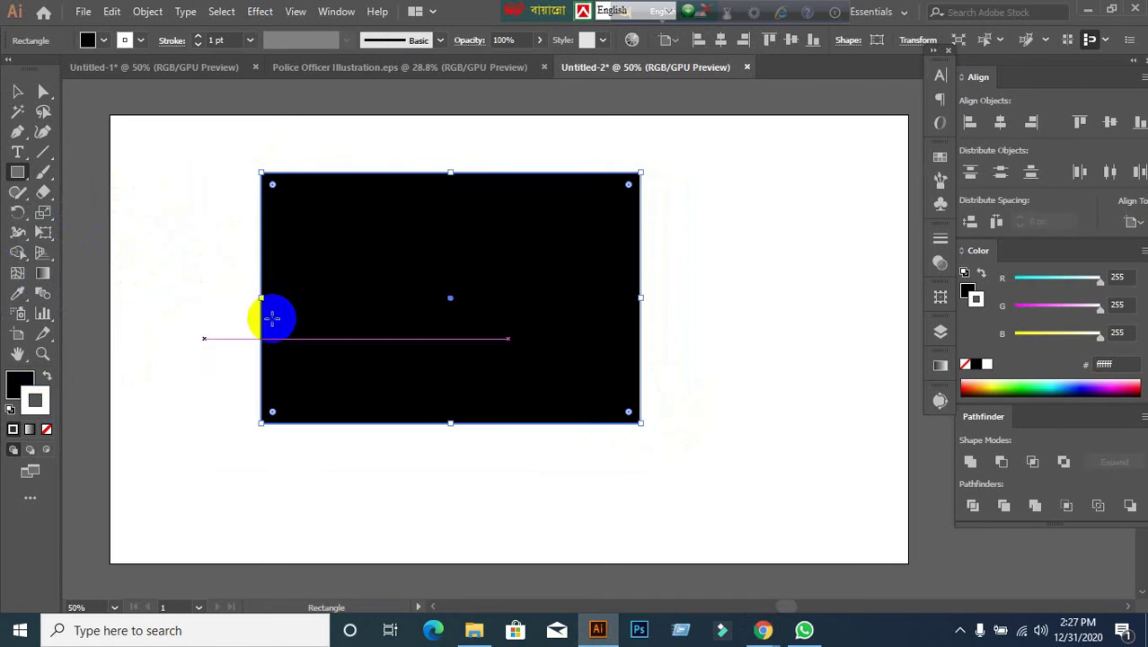
{"action": "left_click", "coordinate": [48, 428]}
Add two vertical mesh lines from the rectangle's top edge and three horizontal mesh lines from its left edge with the Mesh tool.
{"action": "left_click", "coordinate": [18, 276]}
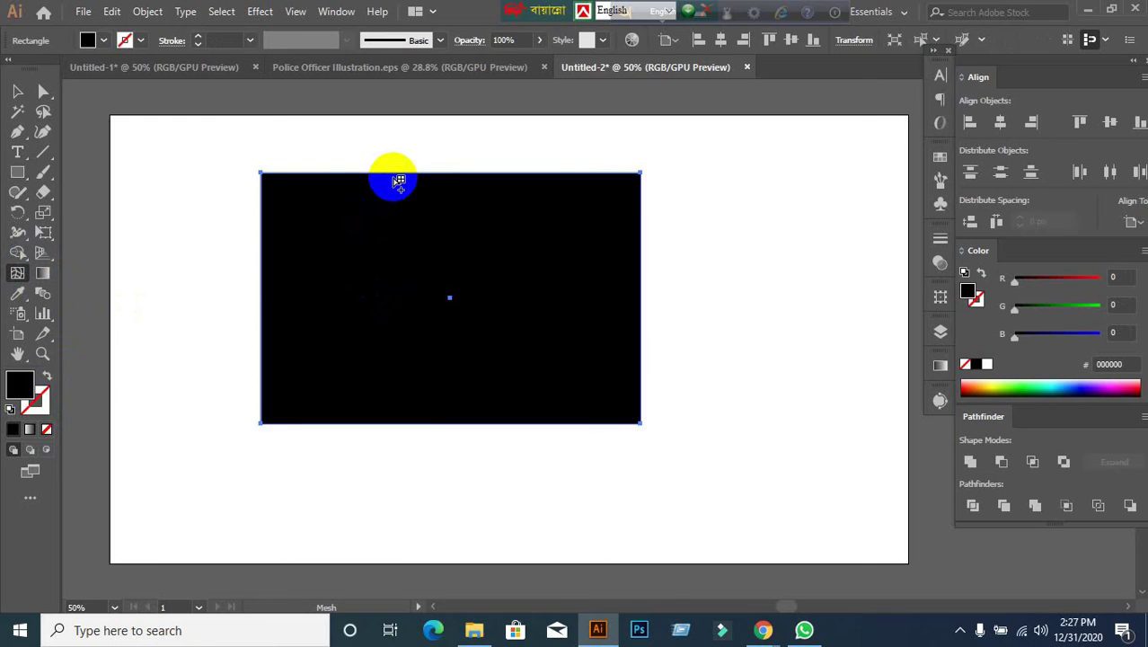
{"action": "left_click", "coordinate": [398, 175]}
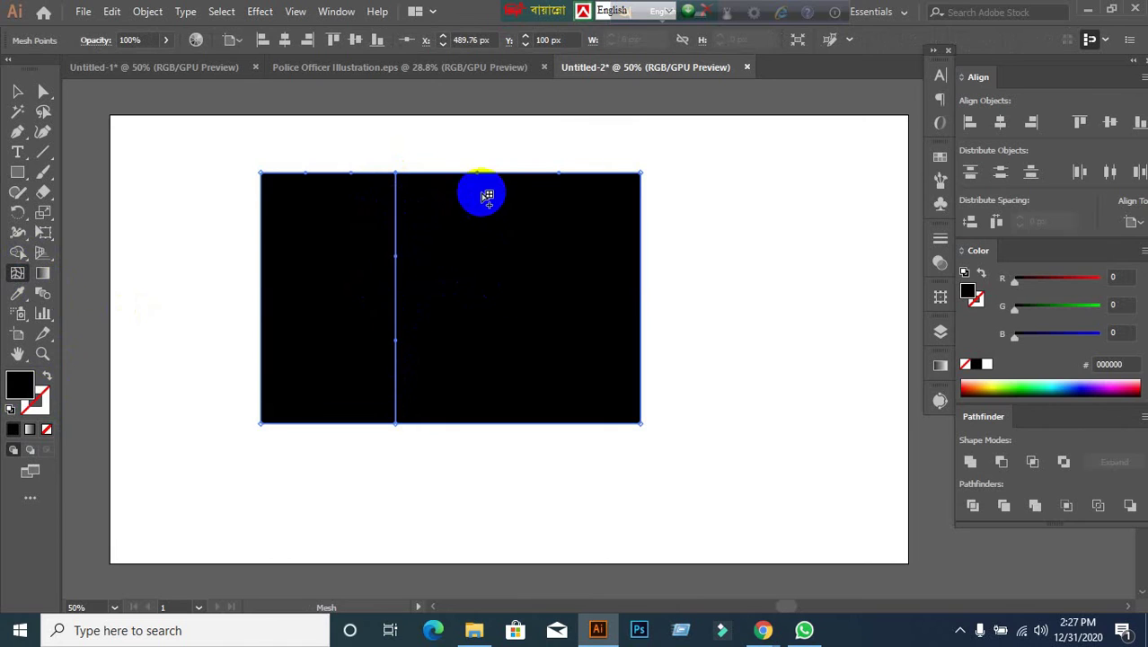
{"action": "left_click", "coordinate": [505, 174]}
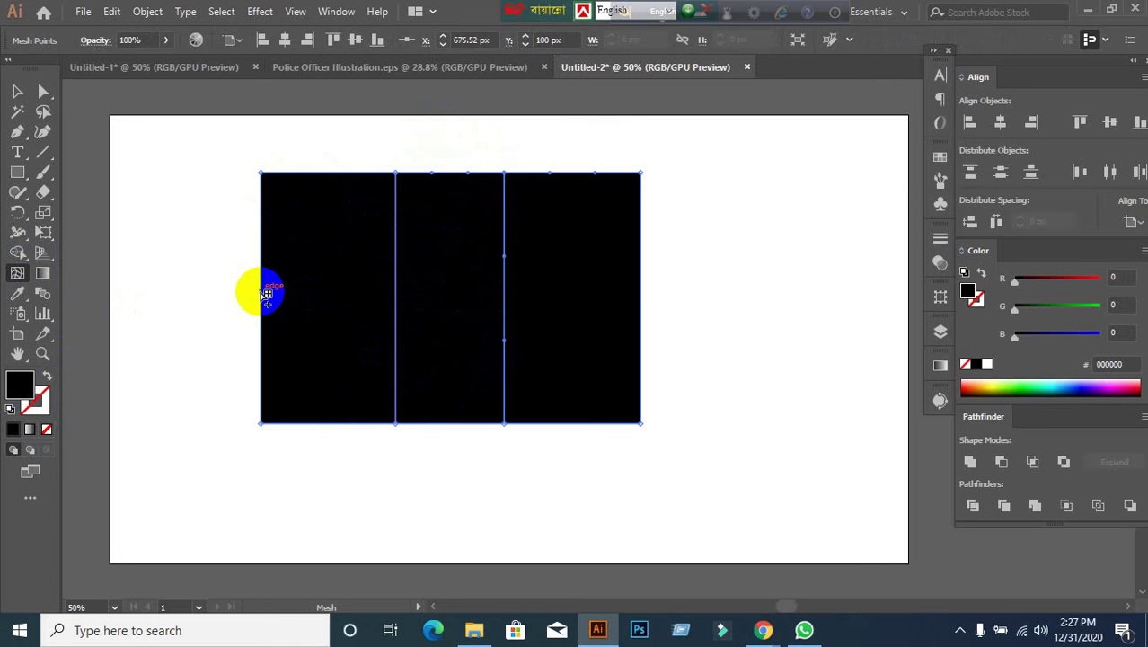
{"action": "left_click", "coordinate": [262, 292]}
{"action": "left_click", "coordinate": [262, 229]}
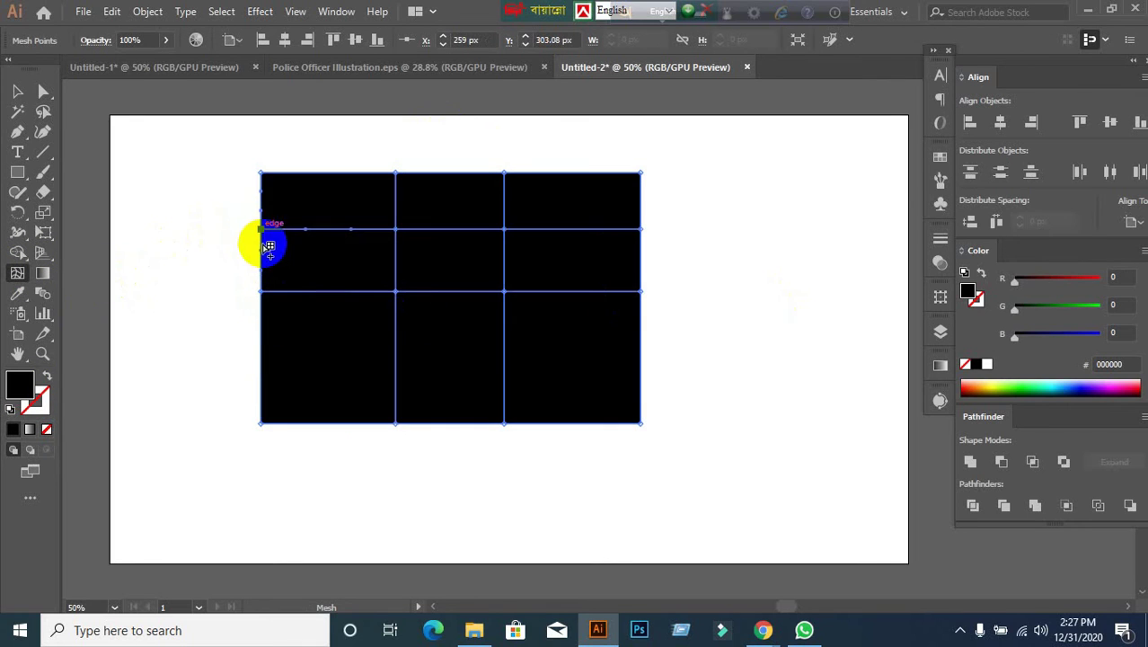
{"action": "left_click", "coordinate": [262, 367]}
{"action": "scroll", "coordinate": [264, 400], "scroll_direction": "up", "scroll_amount": 3}
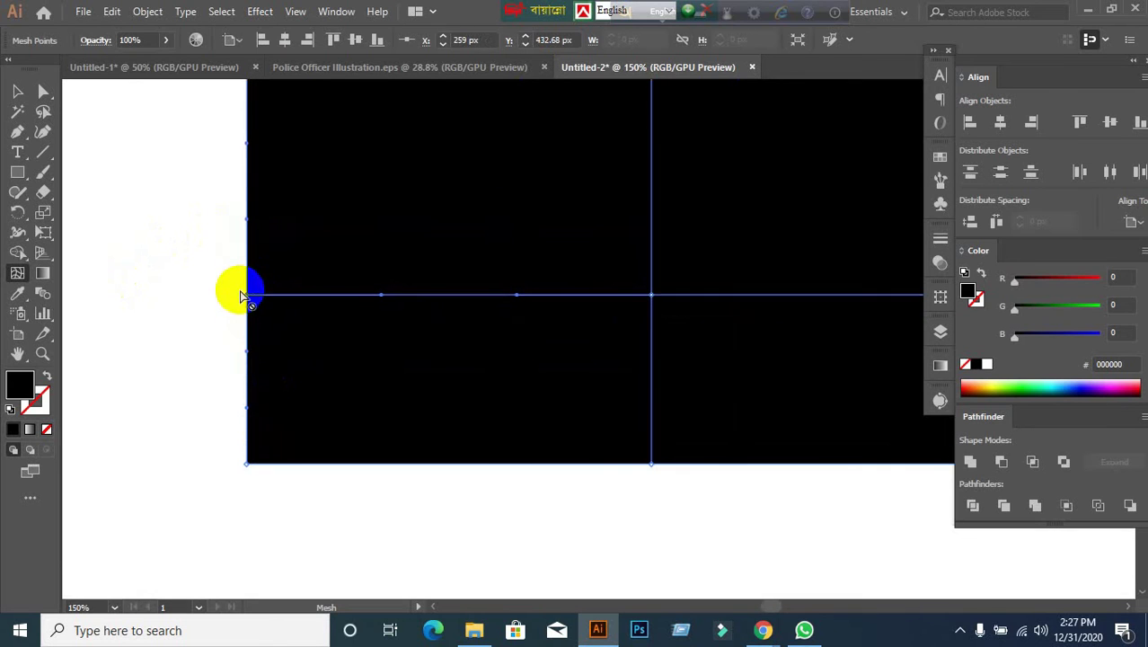
{"action": "left_click", "coordinate": [253, 299]}
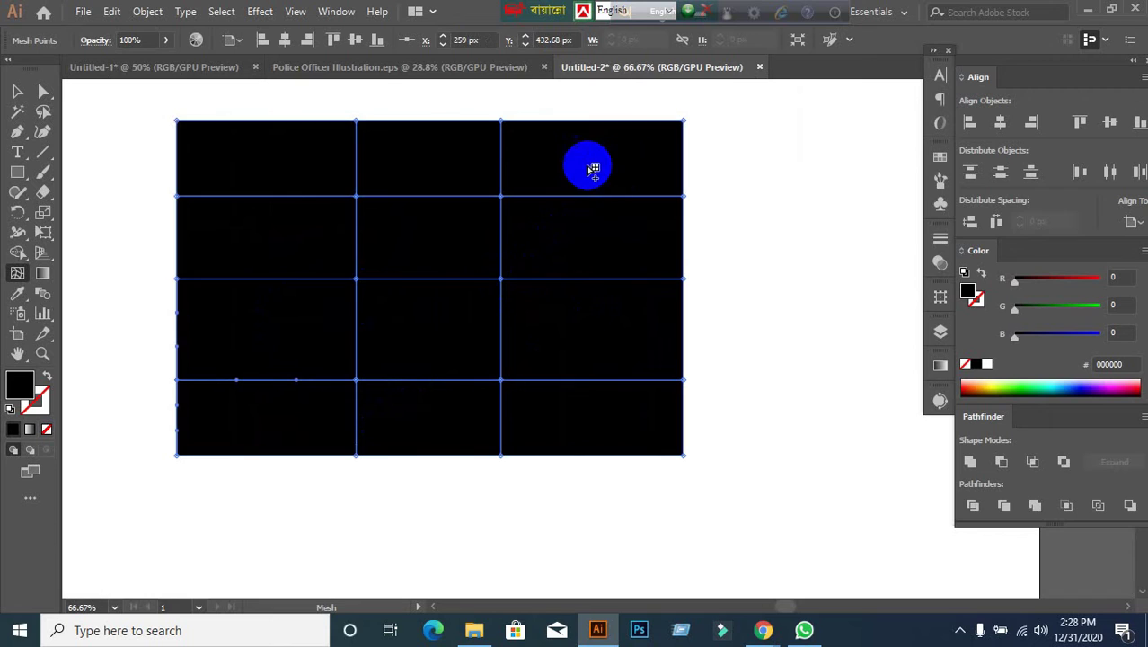
Add eight more mesh points inside the black rectangle's cells to make the gradient mesh denser.
{"action": "left_click", "coordinate": [568, 231]}
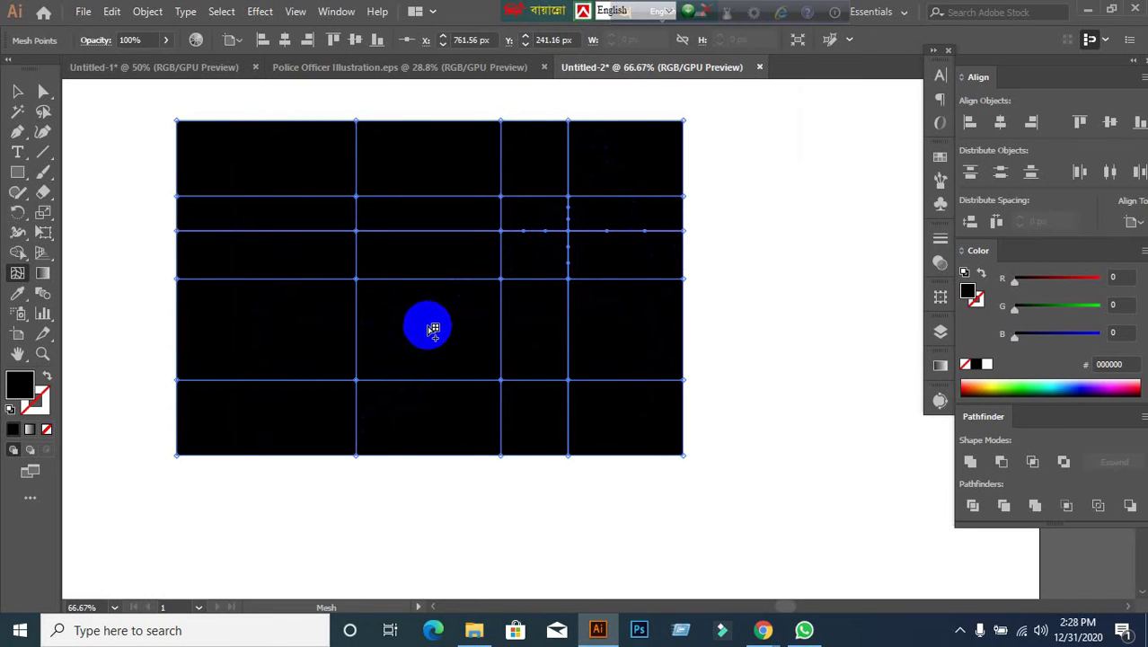
{"action": "left_click", "coordinate": [429, 325]}
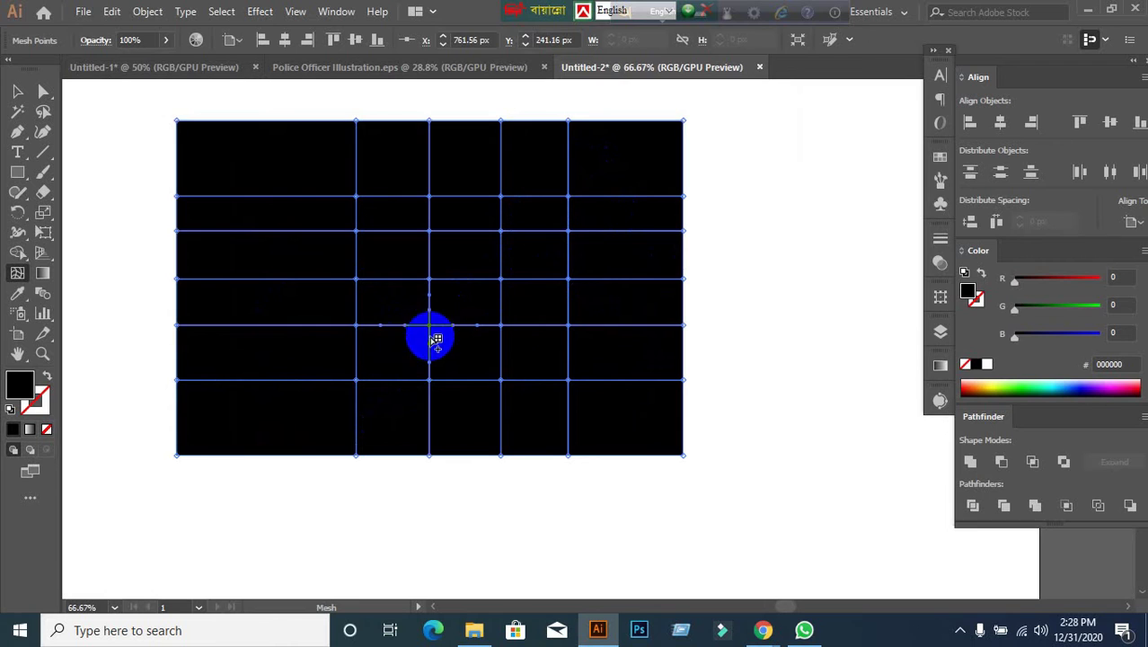
{"action": "left_click", "coordinate": [267, 409]}
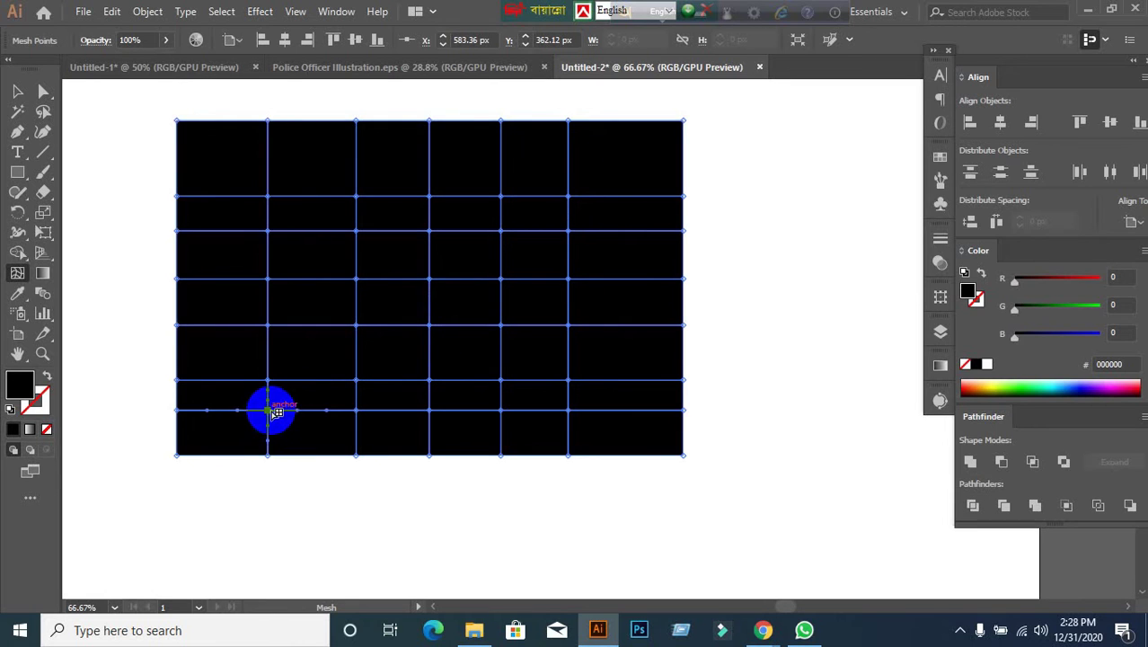
{"action": "left_click", "coordinate": [232, 149]}
{"action": "left_click", "coordinate": [329, 180]}
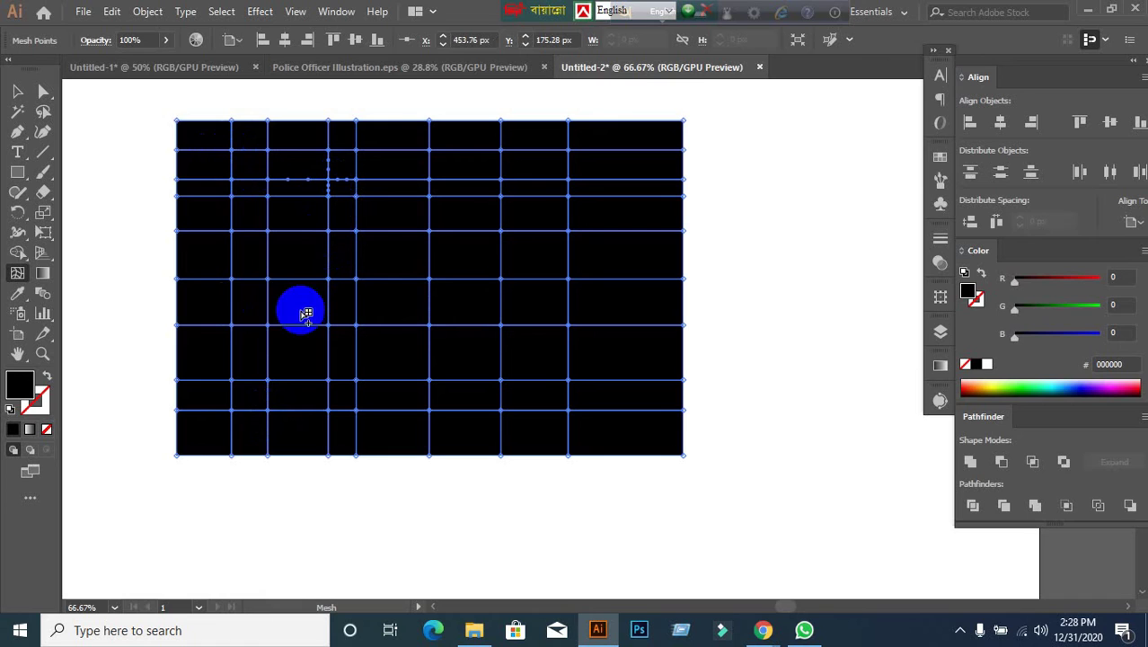
{"action": "left_click", "coordinate": [204, 350]}
{"action": "left_click", "coordinate": [592, 299]}
{"action": "left_click", "coordinate": [539, 254]}
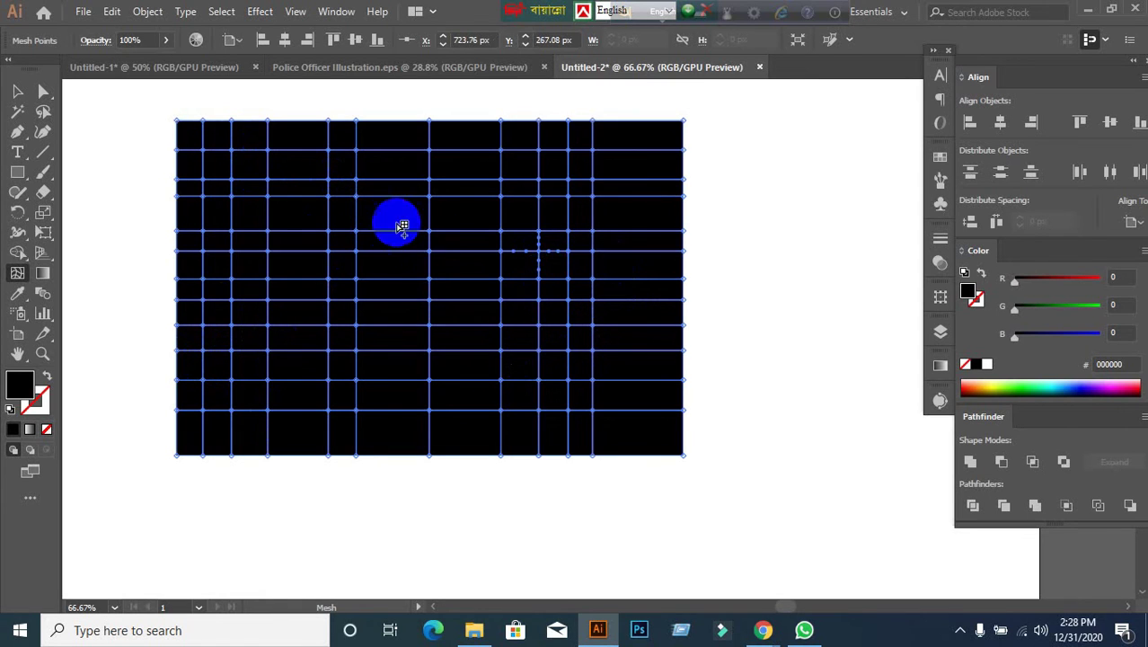
{"action": "left_click", "coordinate": [387, 261]}
{"action": "key", "text": "ctrl+z"}
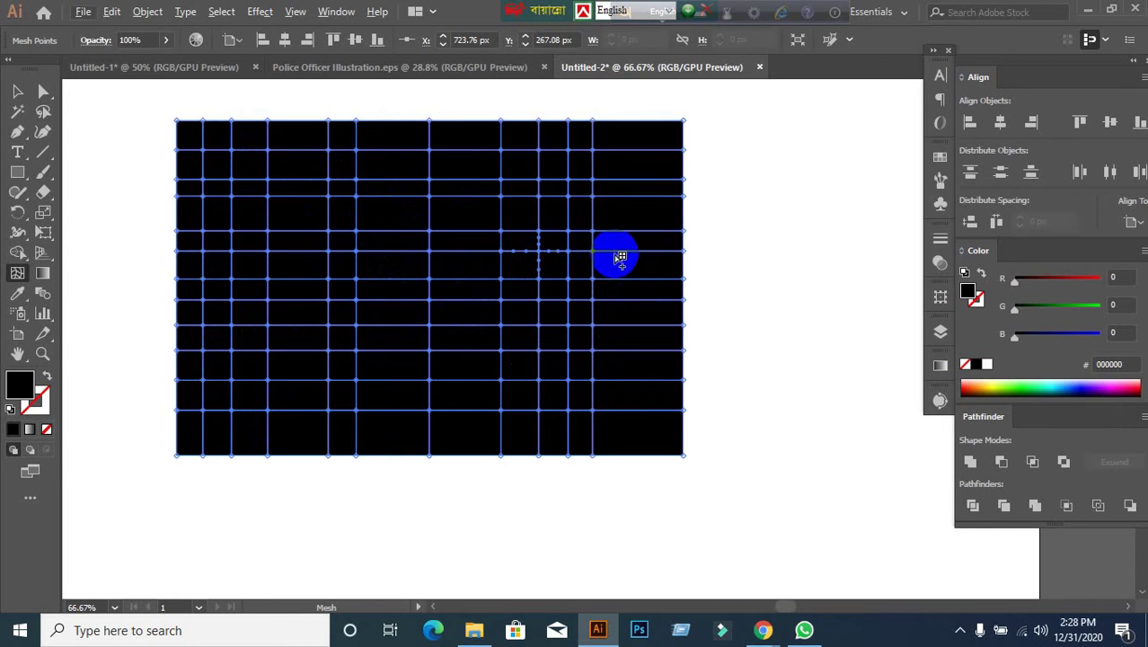
{"action": "scroll", "coordinate": [604, 263], "scroll_direction": "up", "scroll_amount": 1, "text": "alt"}
{"action": "scroll", "coordinate": [605, 263], "scroll_direction": "down", "scroll_amount": 1, "text": "alt"}
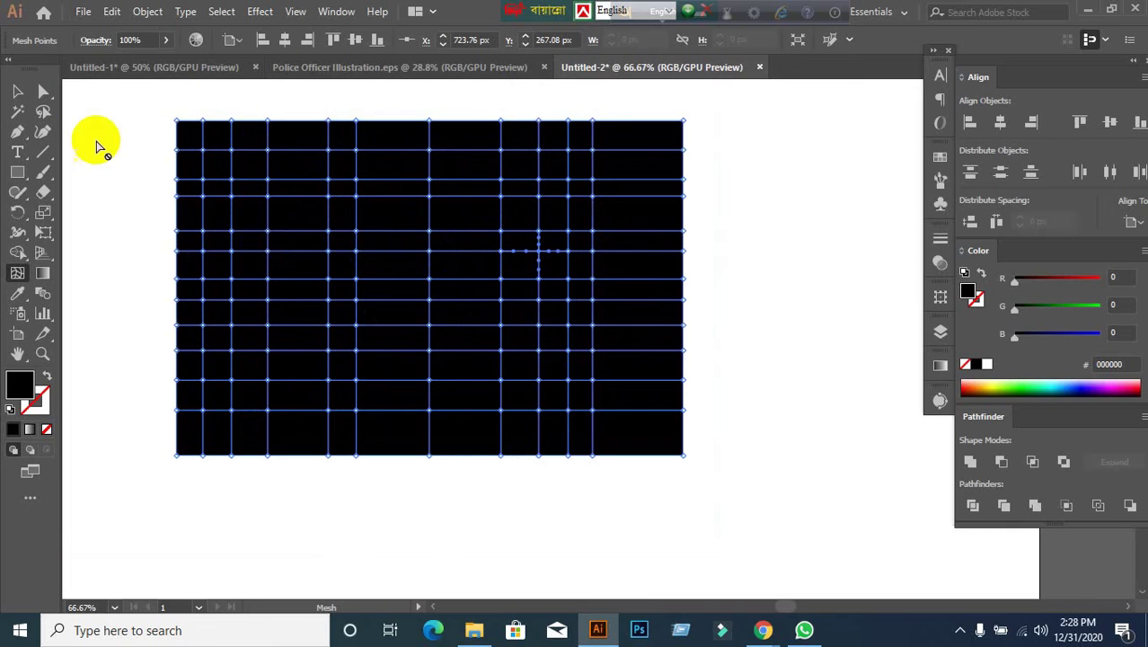
Select a mesh point near the rectangle's upper-left corner with Direct Selection and colour it blue.
{"action": "left_click", "coordinate": [41, 91]}
{"action": "left_click", "coordinate": [328, 151]}
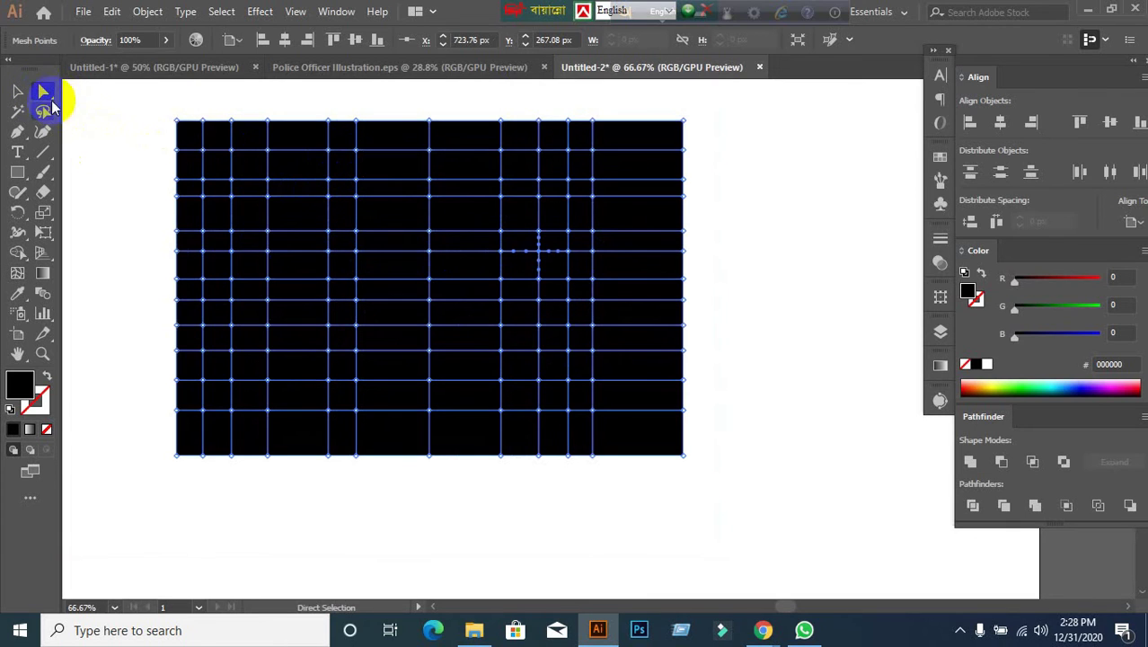
{"action": "left_click", "coordinate": [17, 91]}
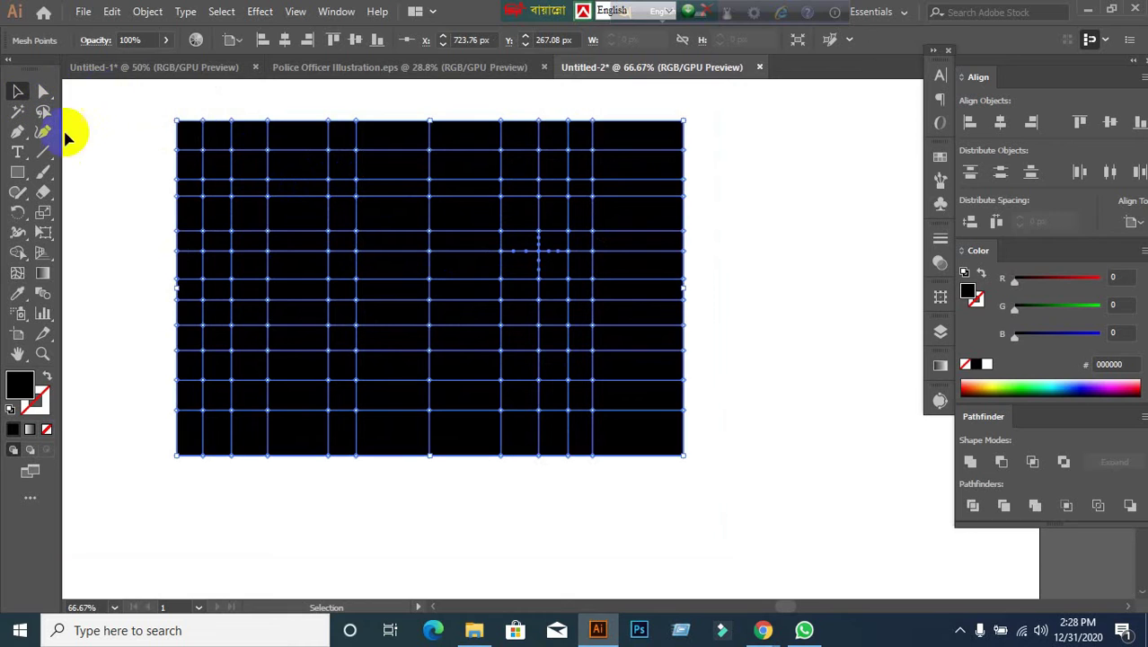
{"action": "key", "text": "a"}
{"action": "left_click_drag", "start_coordinate": [184, 149], "coordinate": [269, 154]}
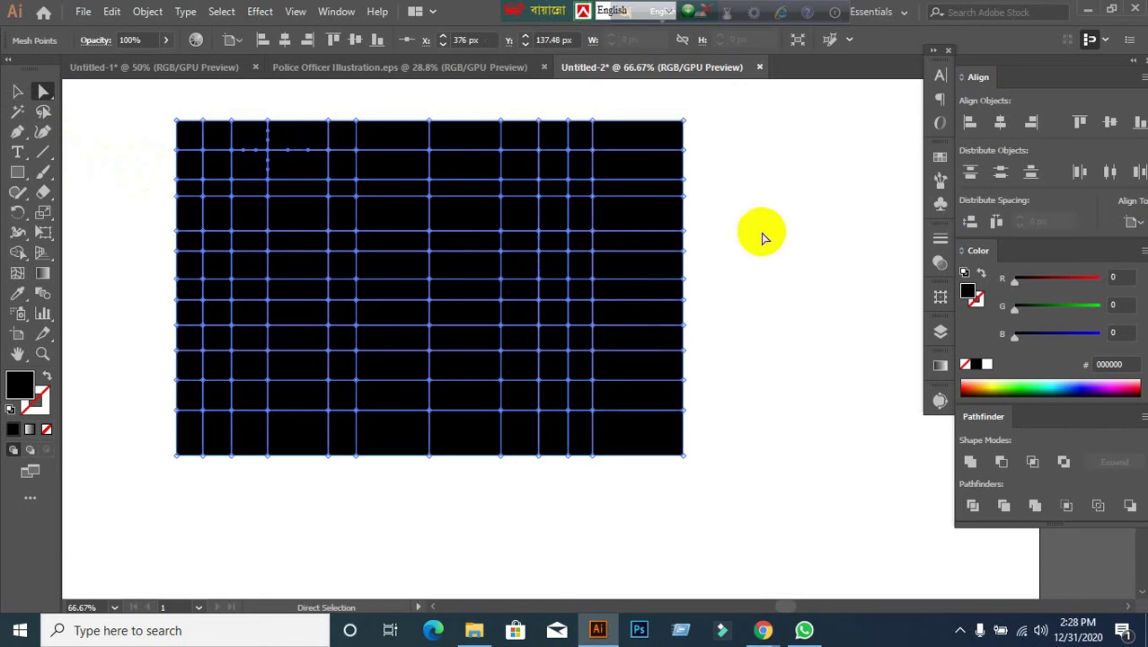
{"action": "left_click", "coordinate": [940, 158]}
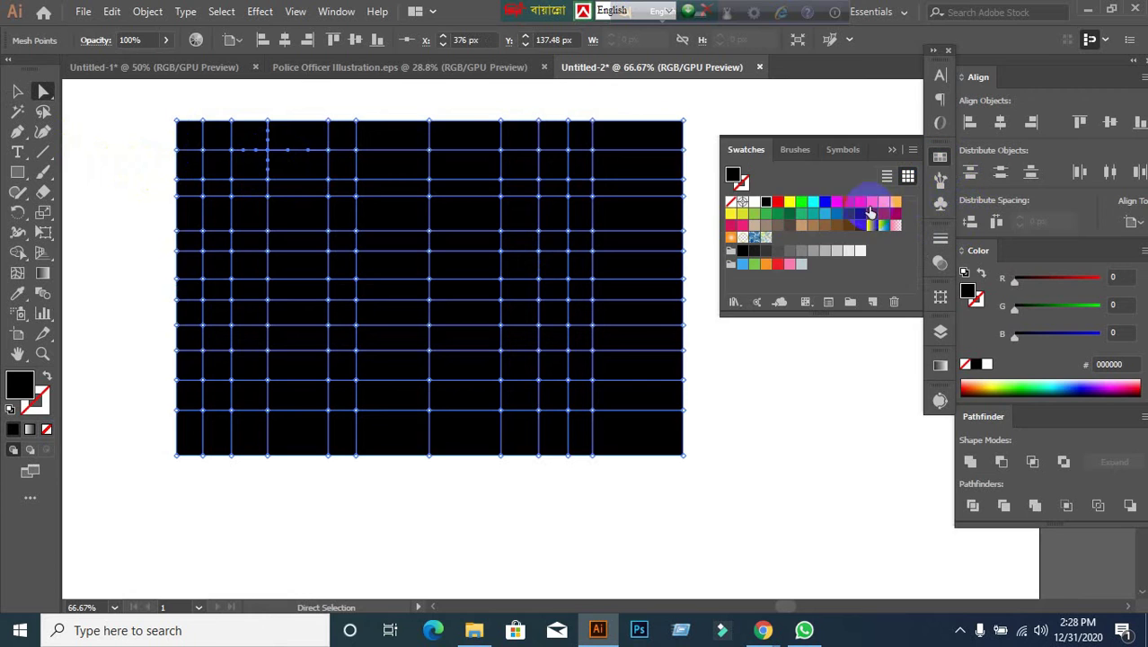
{"action": "left_click", "coordinate": [822, 203]}
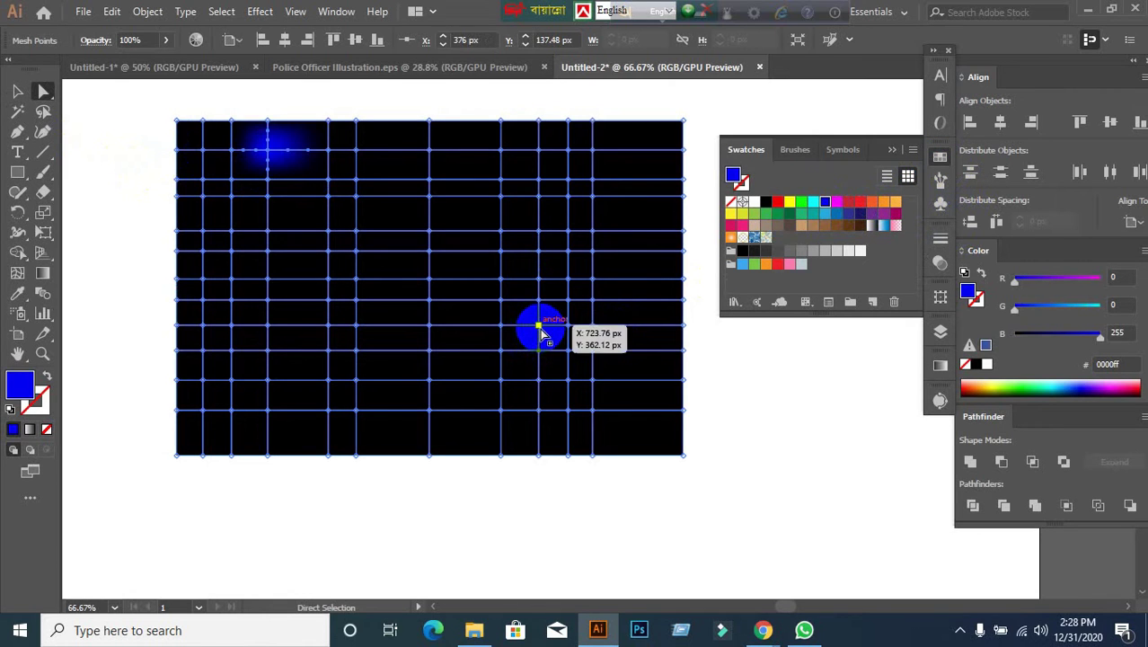
Colour a mesh point in the lower-right area red, one up and left of it cyan, and a central one red.
{"action": "left_click", "coordinate": [539, 328]}
{"action": "left_click", "coordinate": [781, 203]}
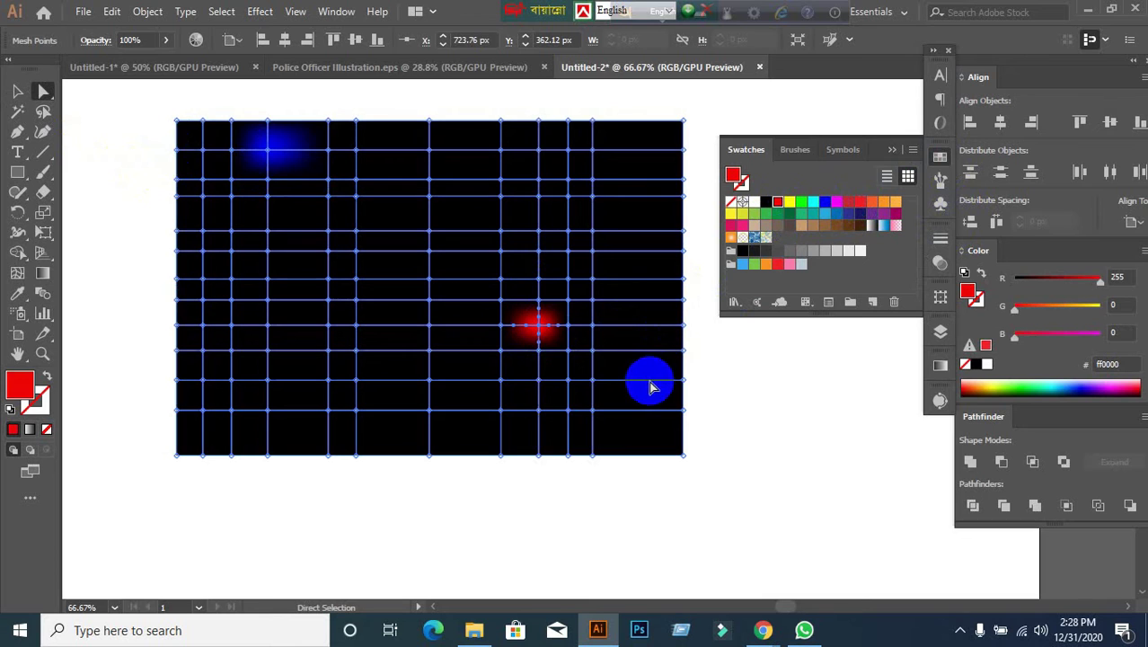
{"action": "left_click", "coordinate": [501, 280]}
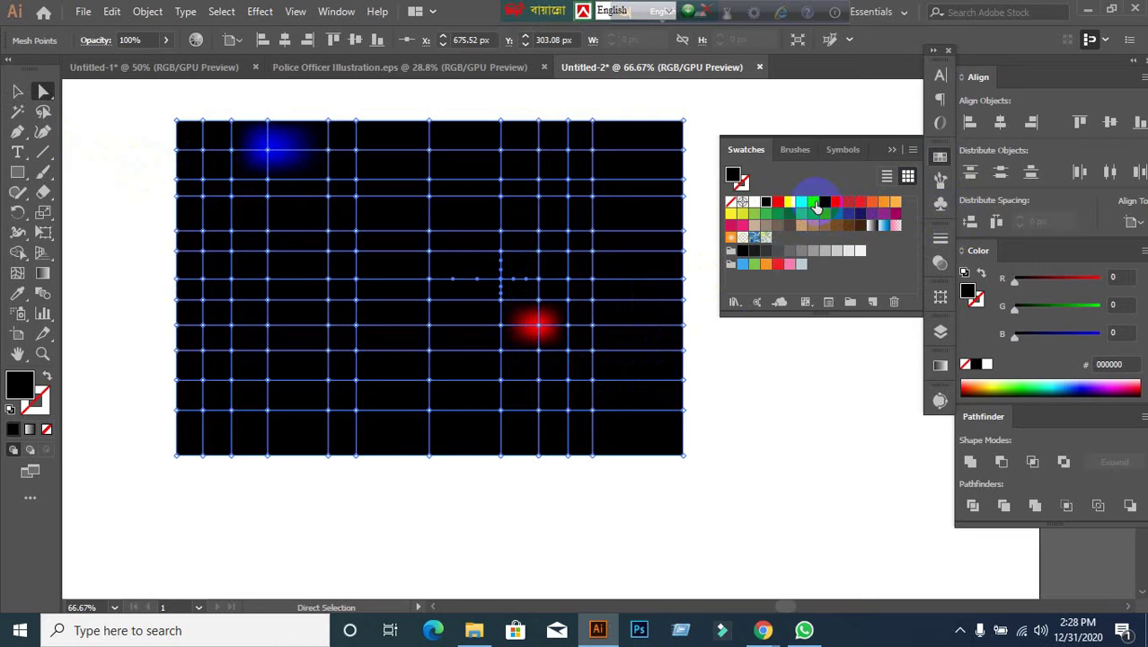
{"action": "left_click", "coordinate": [813, 203]}
{"action": "left_click", "coordinate": [429, 252]}
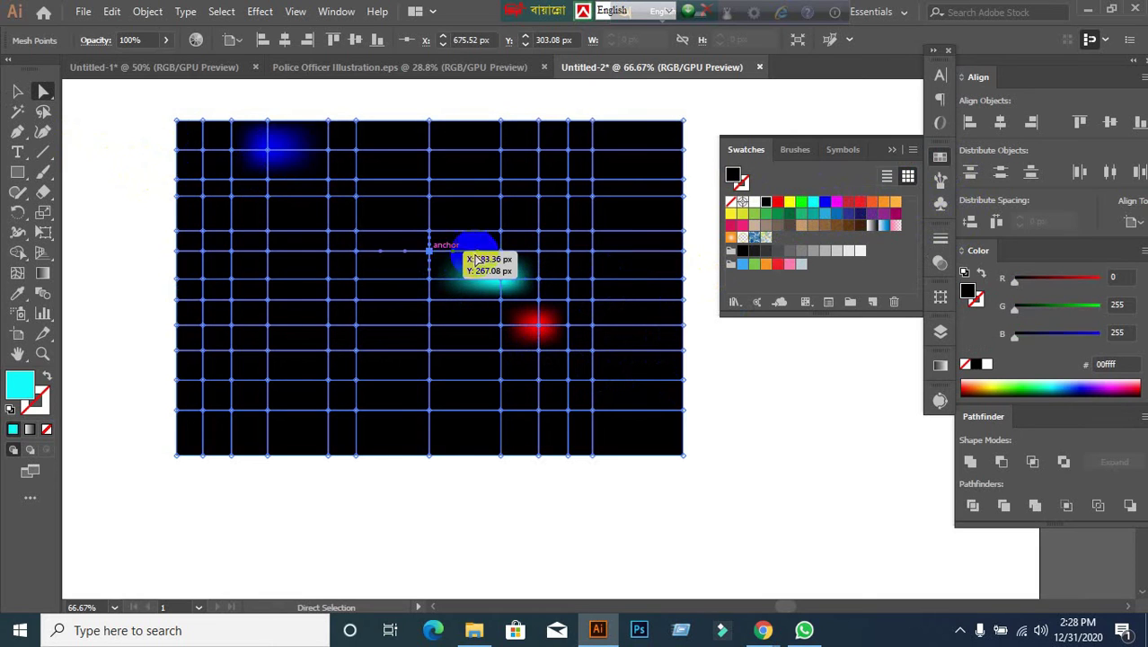
{"action": "left_click", "coordinate": [861, 203]}
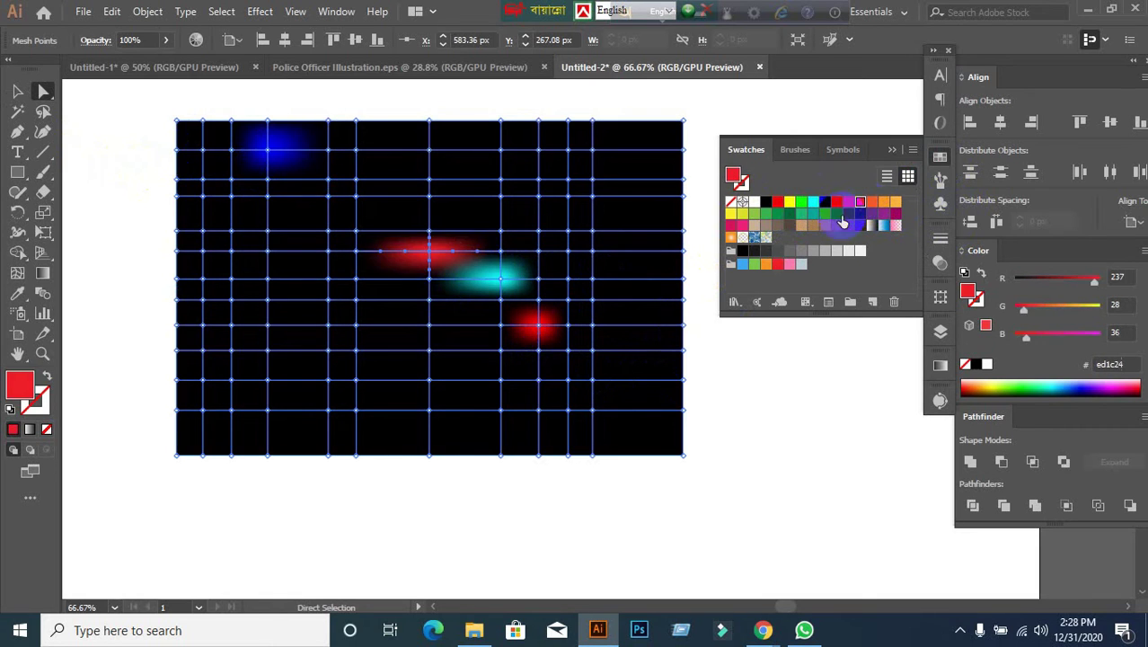
Colour the mesh point below the blue spot green, and one up and left of the central red spot dark red.
{"action": "left_click_drag", "start_coordinate": [369, 282], "coordinate": [354, 255]}
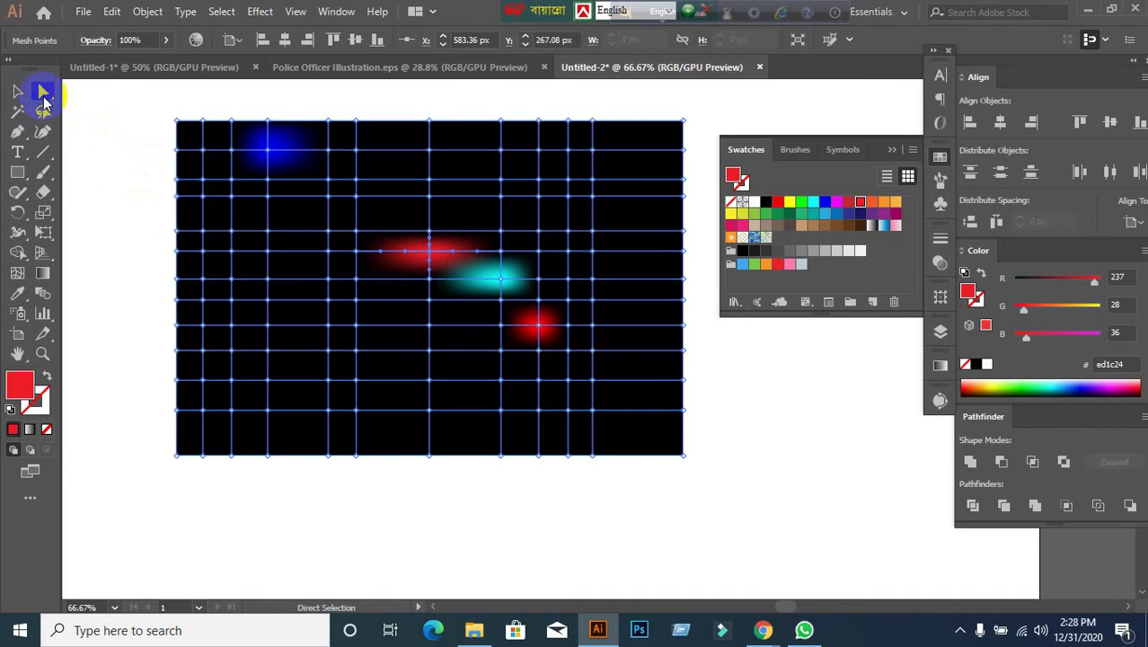
{"action": "left_click", "coordinate": [43, 89]}
{"action": "left_click_drag", "start_coordinate": [246, 257], "coordinate": [267, 255]}
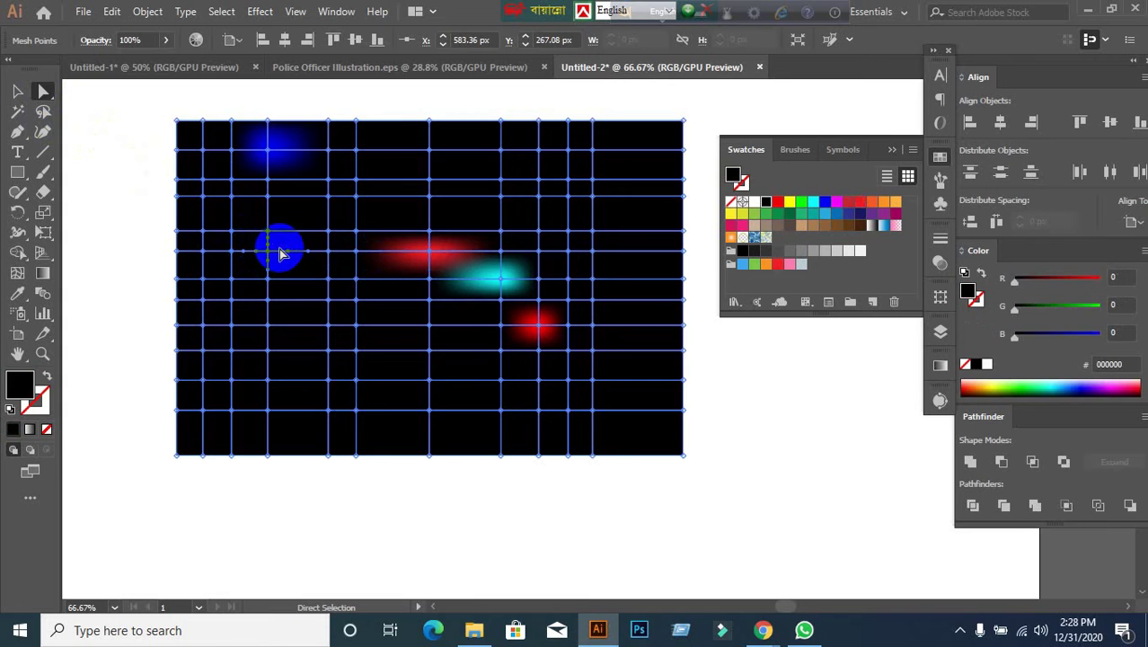
{"action": "left_click", "coordinate": [789, 213]}
{"action": "left_click_drag", "start_coordinate": [253, 253], "coordinate": [356, 195]}
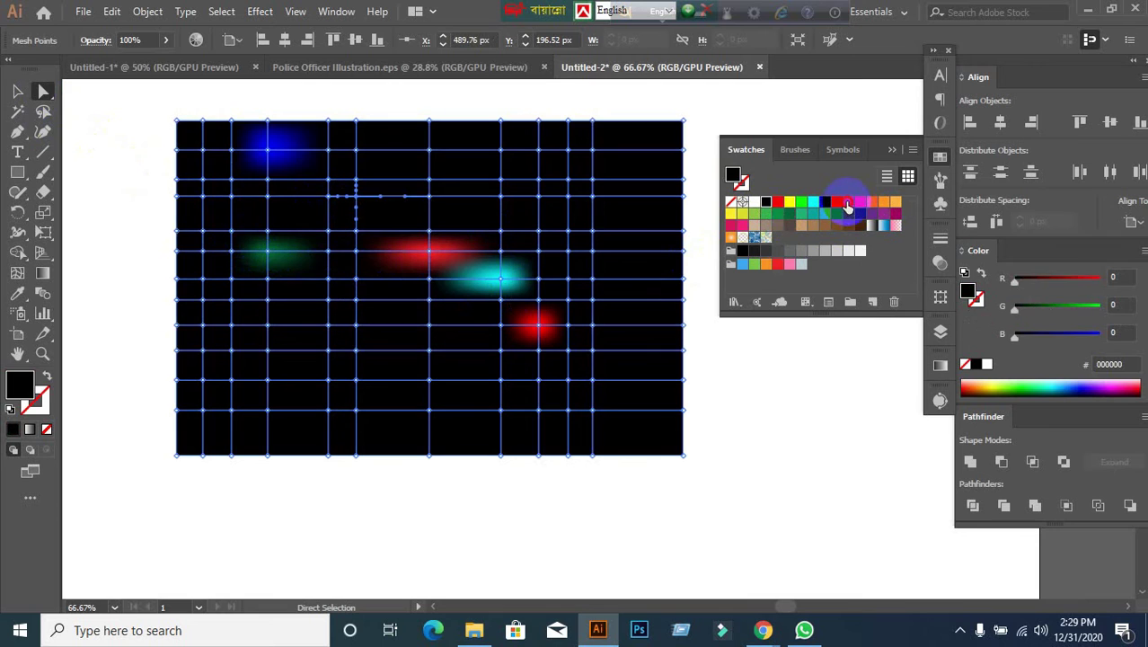
{"action": "left_click", "coordinate": [847, 206]}
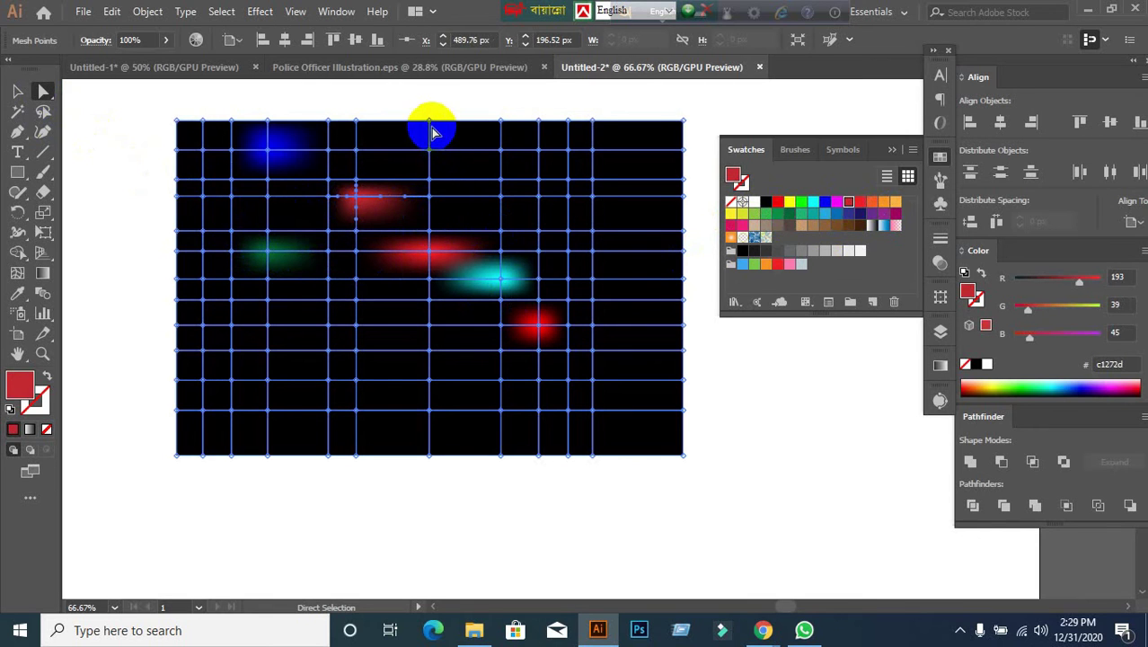
Try to pull the middle mesh point on the rectangle's top edge slightly upward.
{"action": "scroll", "coordinate": [431, 128], "scroll_direction": "up", "scroll_amount": 2}
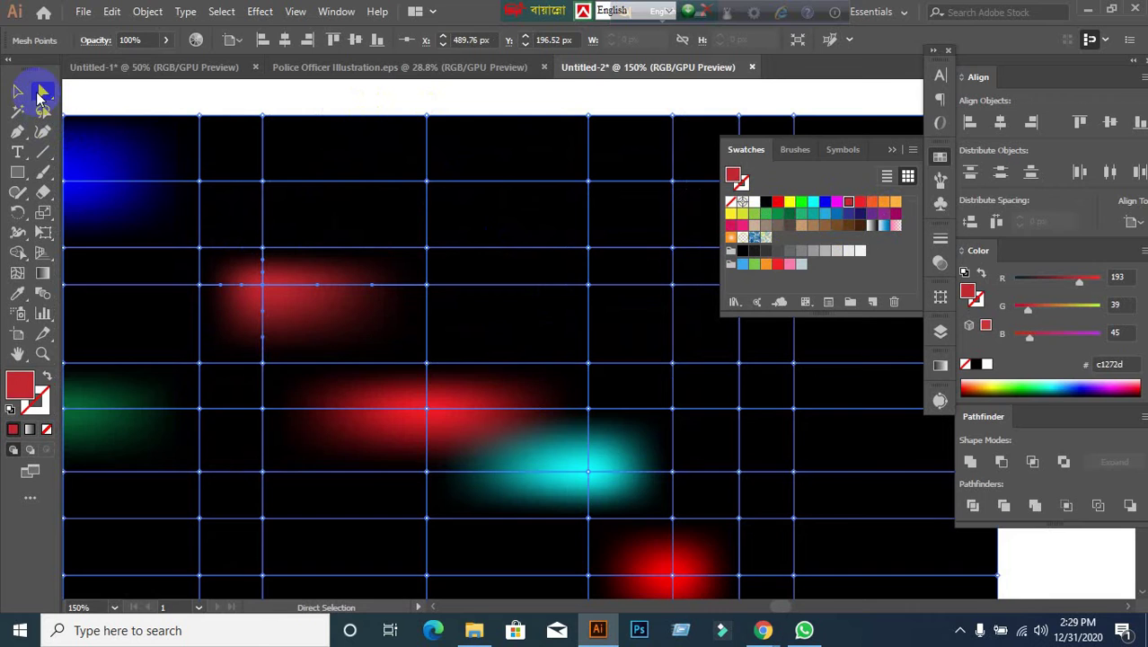
{"action": "left_click", "coordinate": [428, 116]}
{"action": "left_click_drag", "start_coordinate": [428, 116], "coordinate": [431, 104]}
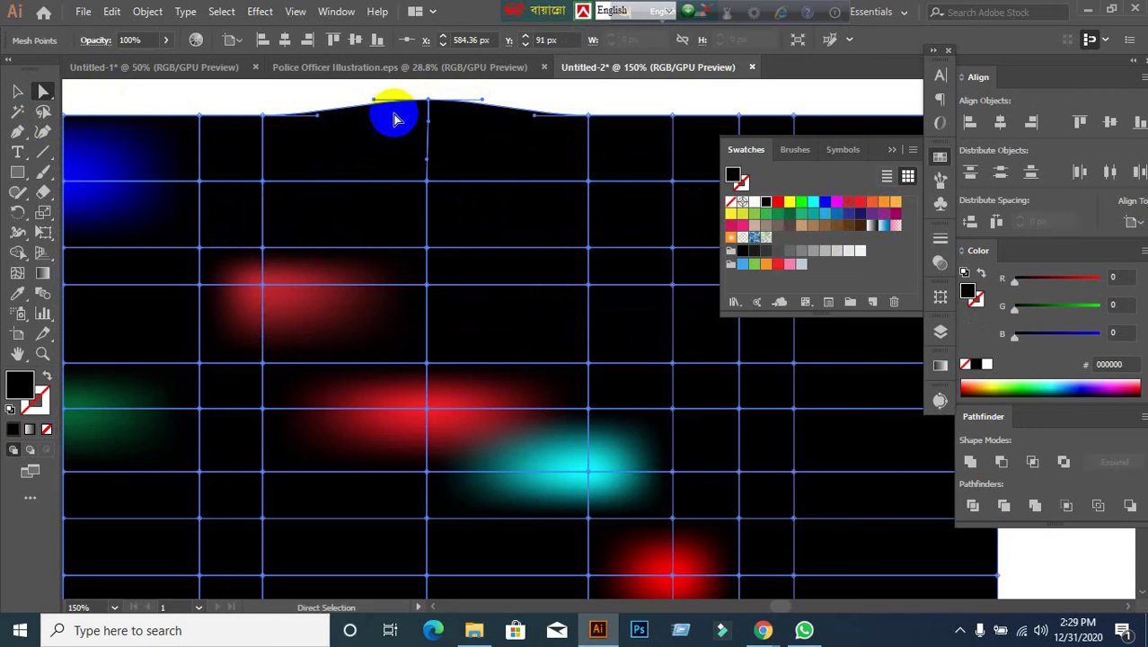
{"action": "key", "text": "ctrl+z"}
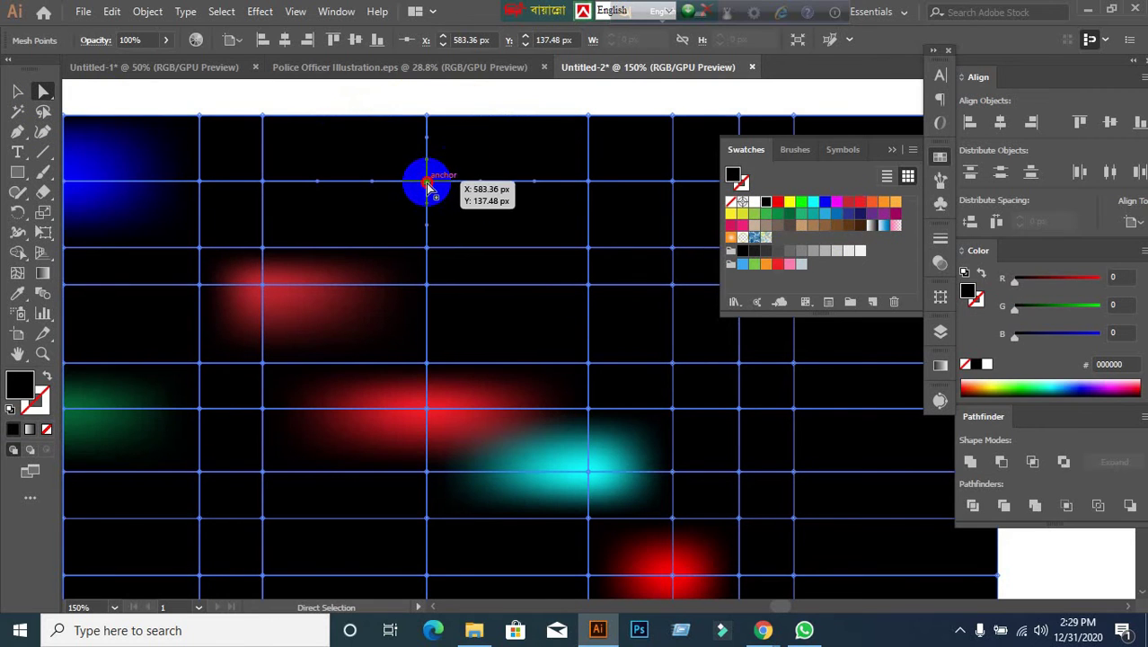
Bend the mesh by moving interior points of the middle column up and two points left of the central red spot down and right.
{"action": "left_click_drag", "start_coordinate": [429, 186], "coordinate": [428, 157]}
{"action": "left_click_drag", "start_coordinate": [429, 256], "coordinate": [423, 327]}
{"action": "left_click_drag", "start_coordinate": [267, 366], "coordinate": [220, 435]}
{"action": "scroll", "coordinate": [277, 460], "scroll_direction": "down", "scroll_amount": 2}
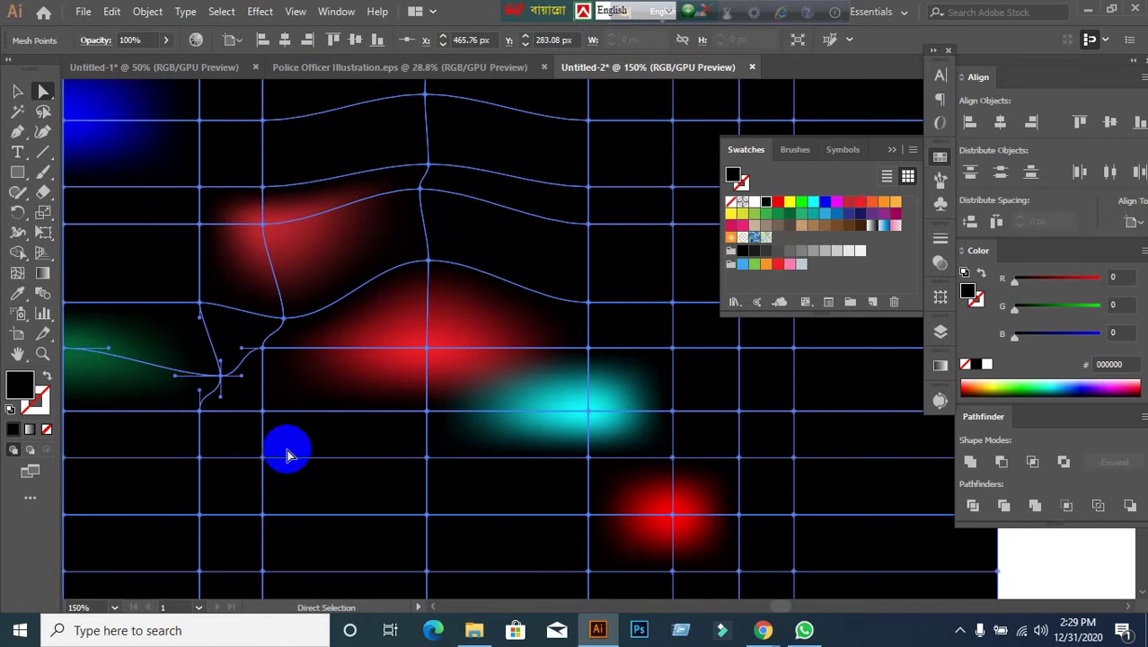
{"action": "scroll", "coordinate": [269, 354], "scroll_direction": "up", "scroll_amount": 2}
Colour the second interior mesh point of the raised middle column blue.
{"action": "left_click_drag", "start_coordinate": [452, 234], "coordinate": [483, 225]}
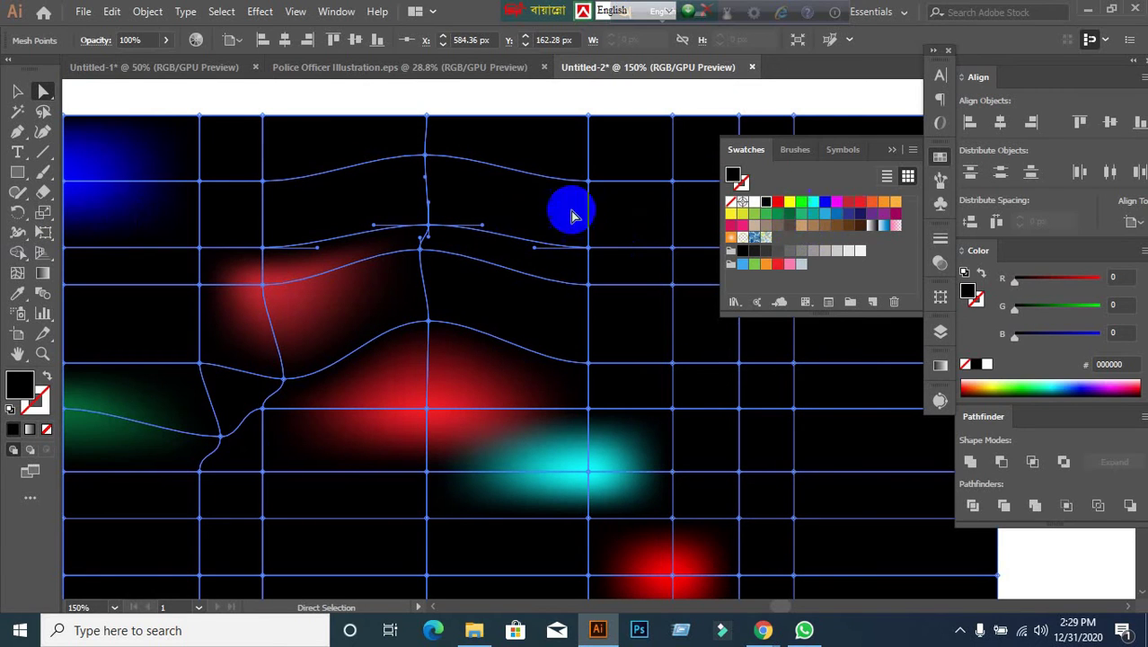
{"action": "left_click", "coordinate": [430, 235]}
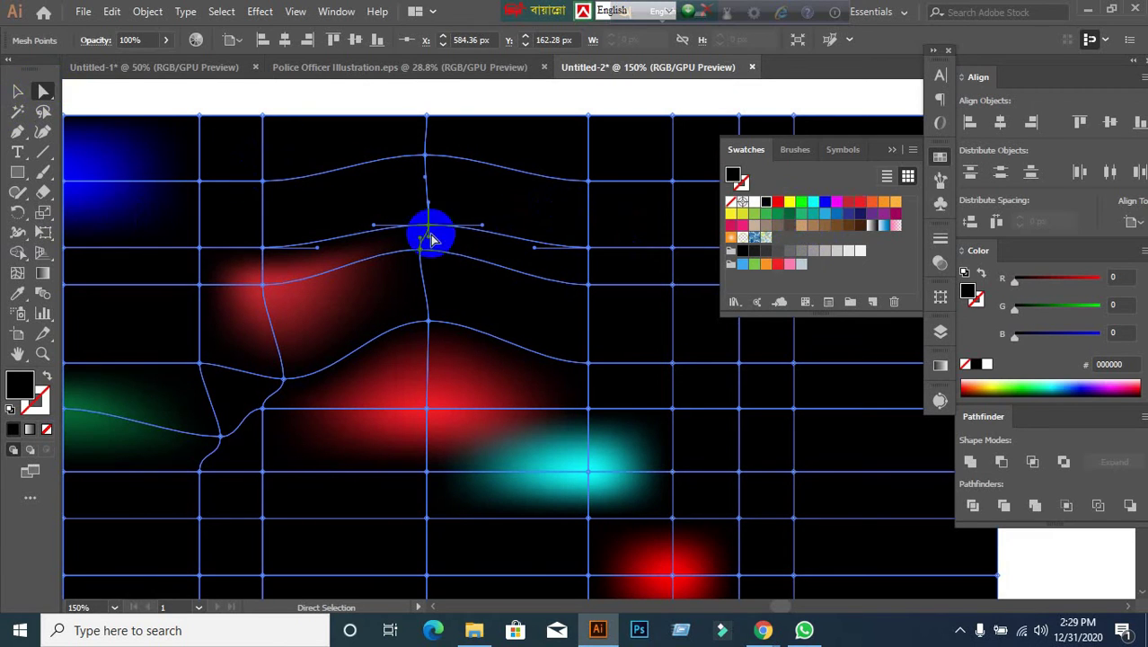
{"action": "left_click", "coordinate": [824, 203]}
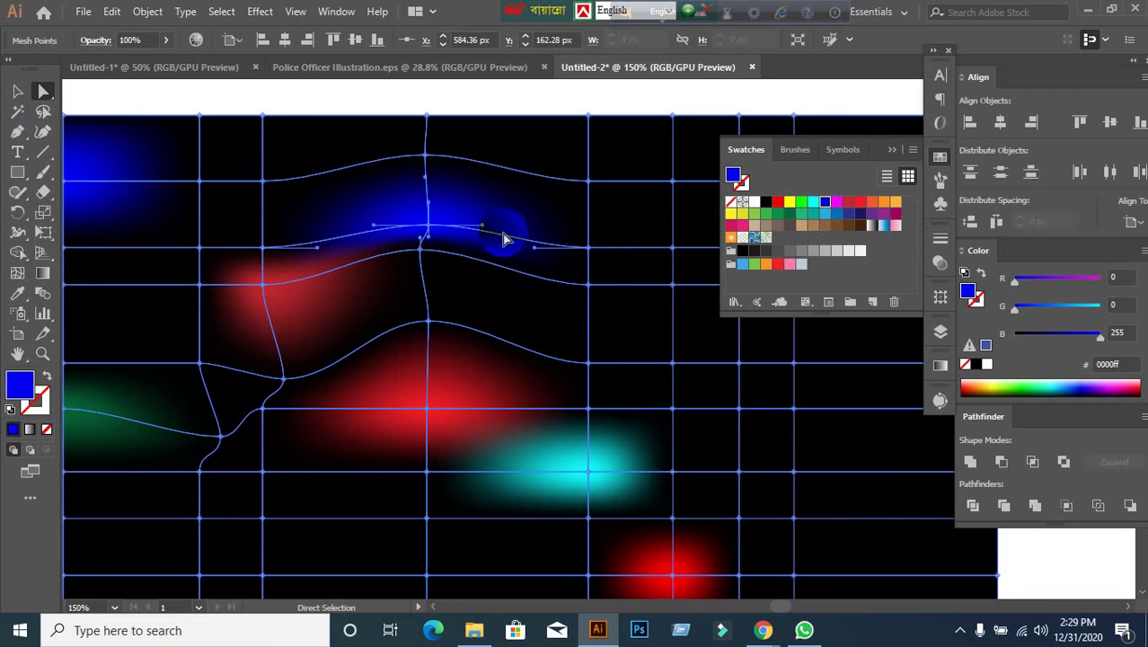
Tilt the vertical handles of the mesh point at X 723.76 px, Y 241.16 px into an S-curve and colour the point red.
{"action": "left_click_drag", "start_coordinate": [676, 331], "coordinate": [593, 329]}
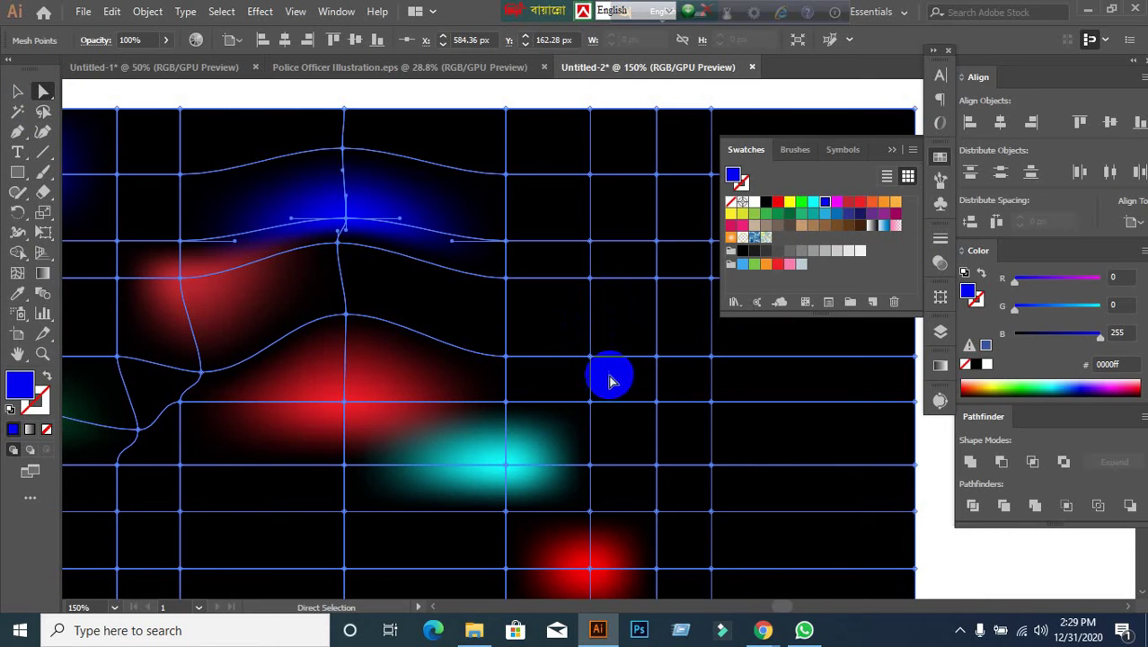
{"action": "left_click", "coordinate": [591, 359]}
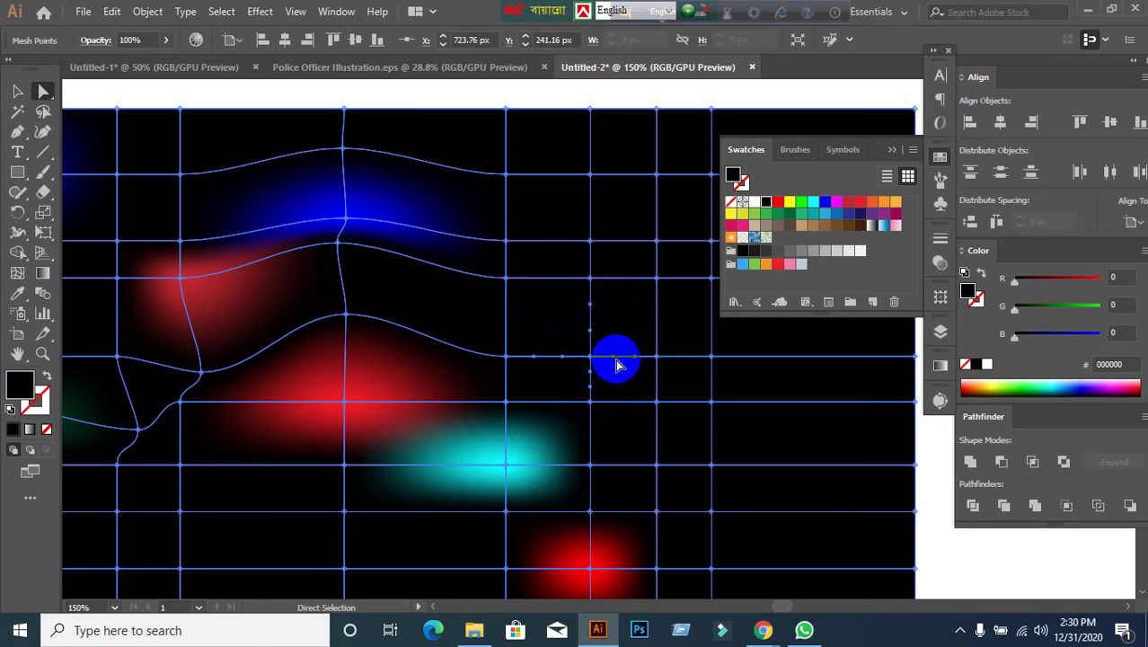
{"action": "left_click_drag", "start_coordinate": [619, 360], "coordinate": [628, 359]}
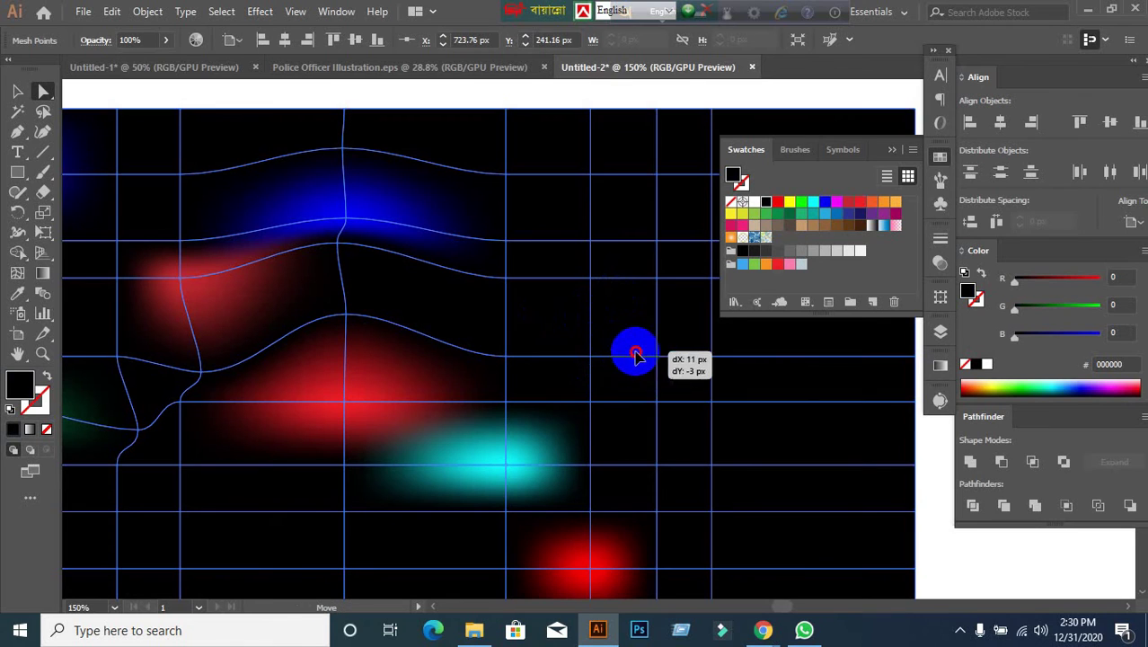
{"action": "left_click", "coordinate": [593, 361]}
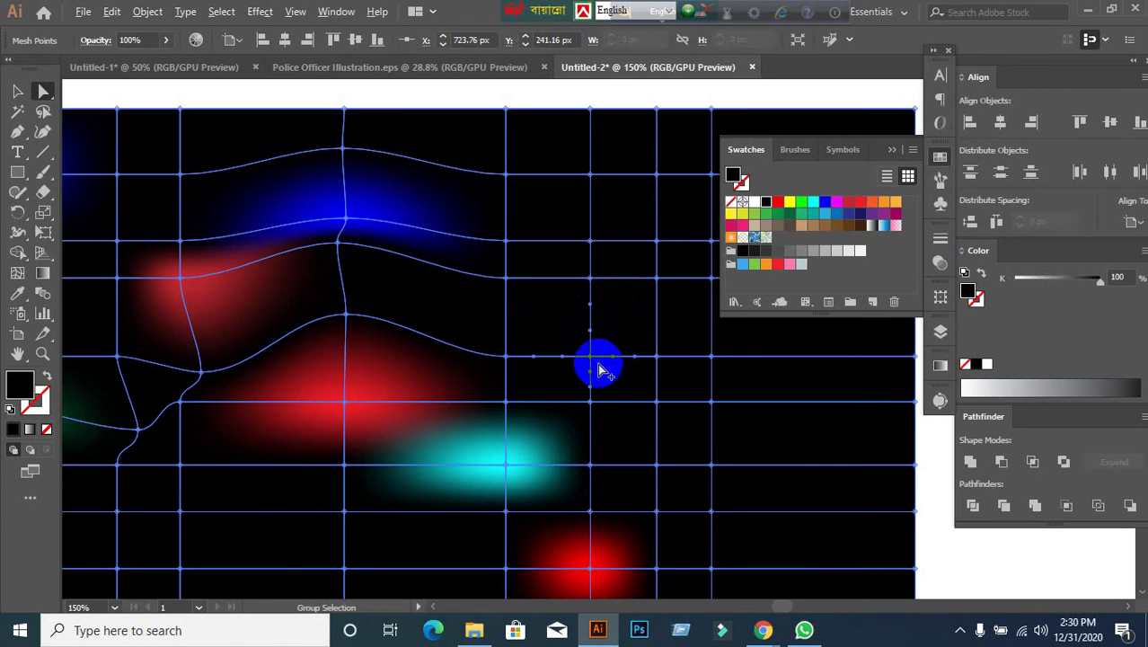
{"action": "scroll", "coordinate": [601, 368], "scroll_direction": "up", "scroll_amount": 3}
{"action": "left_click_drag", "start_coordinate": [570, 279], "coordinate": [560, 278]}
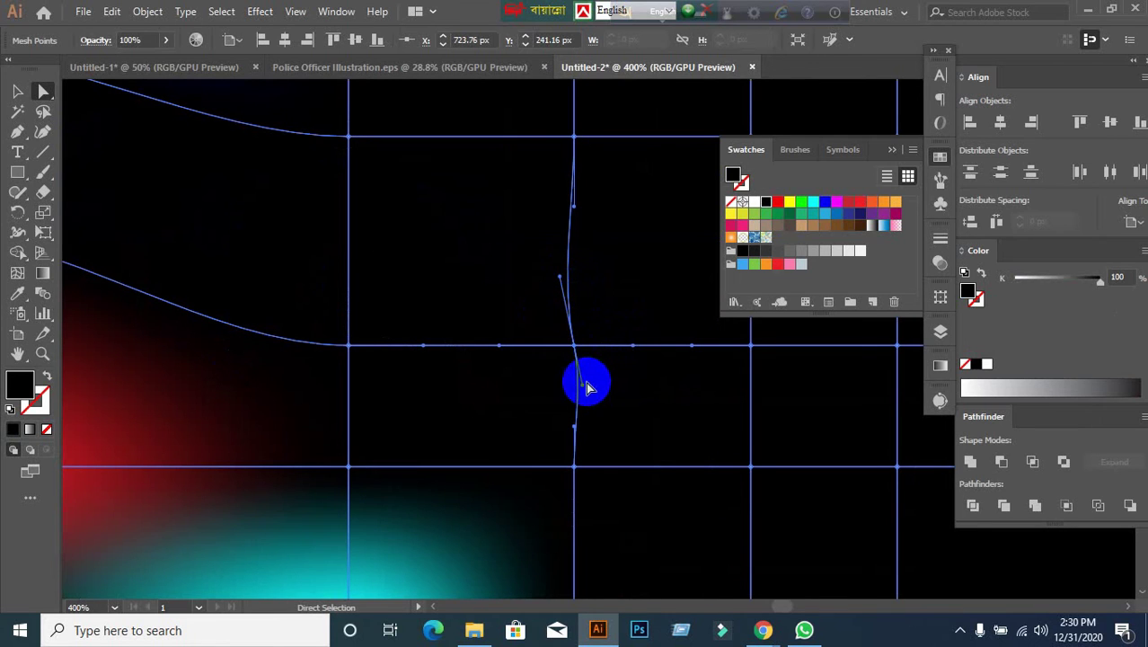
{"action": "left_click_drag", "start_coordinate": [585, 392], "coordinate": [603, 408]}
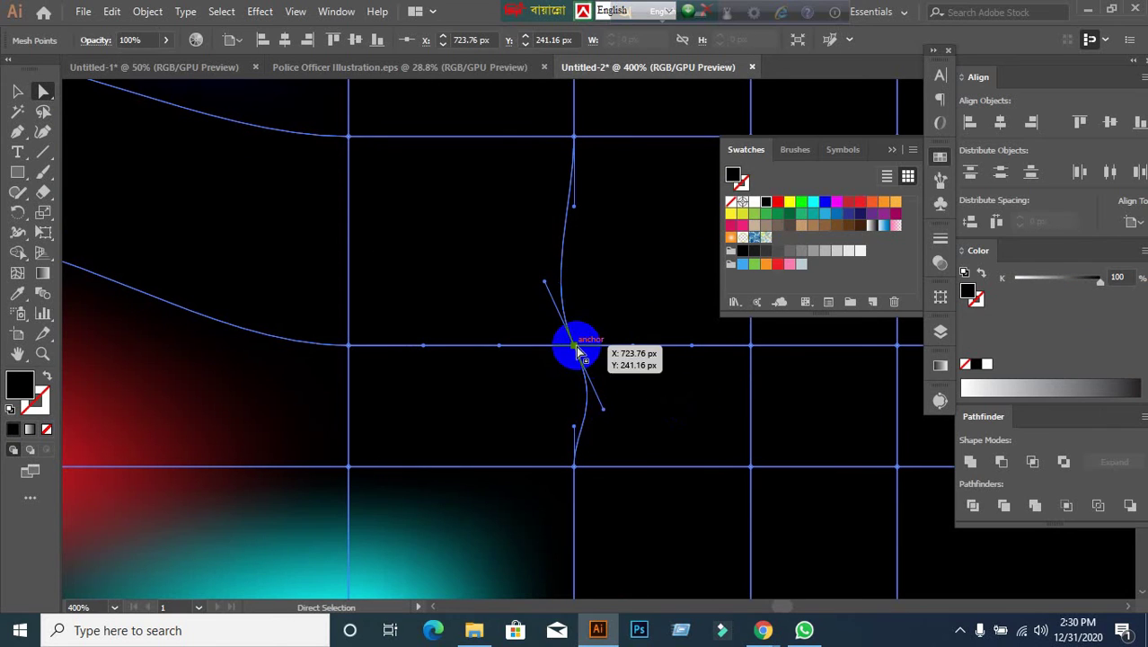
{"action": "left_click", "coordinate": [777, 202]}
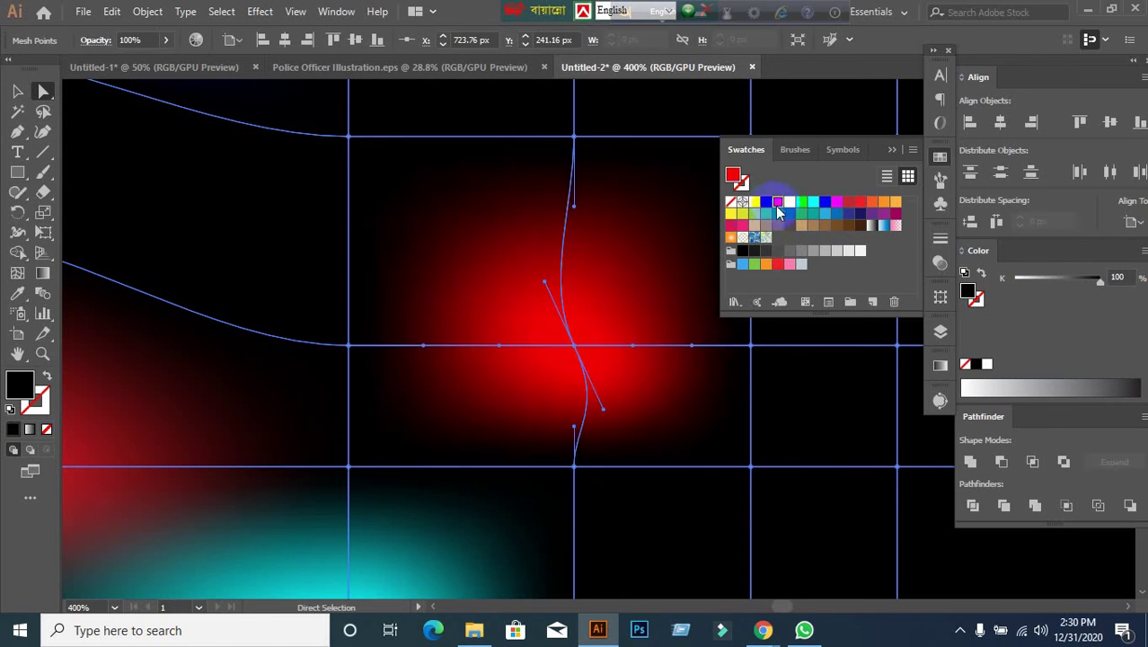
Select a black mesh patch left of the lower red spot with Direct Selection.
{"action": "scroll", "coordinate": [678, 385], "scroll_direction": "down", "scroll_amount": 3}
{"action": "scroll", "coordinate": [660, 404], "scroll_direction": "down", "scroll_amount": 1}
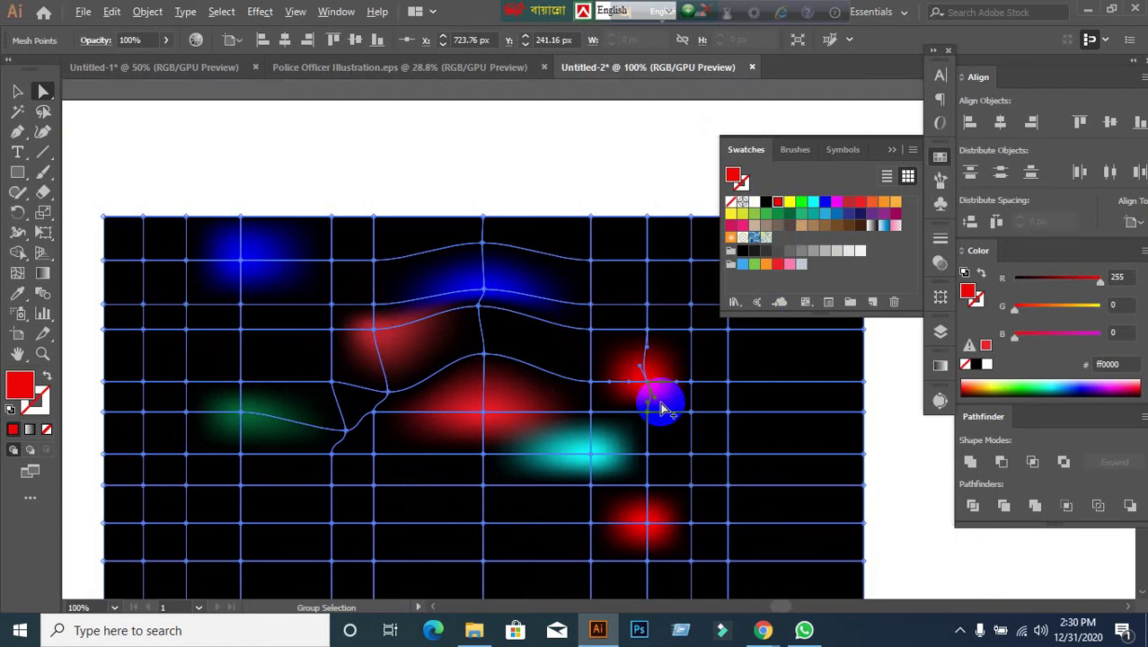
{"action": "scroll", "coordinate": [669, 445], "scroll_direction": "down", "scroll_amount": 1}
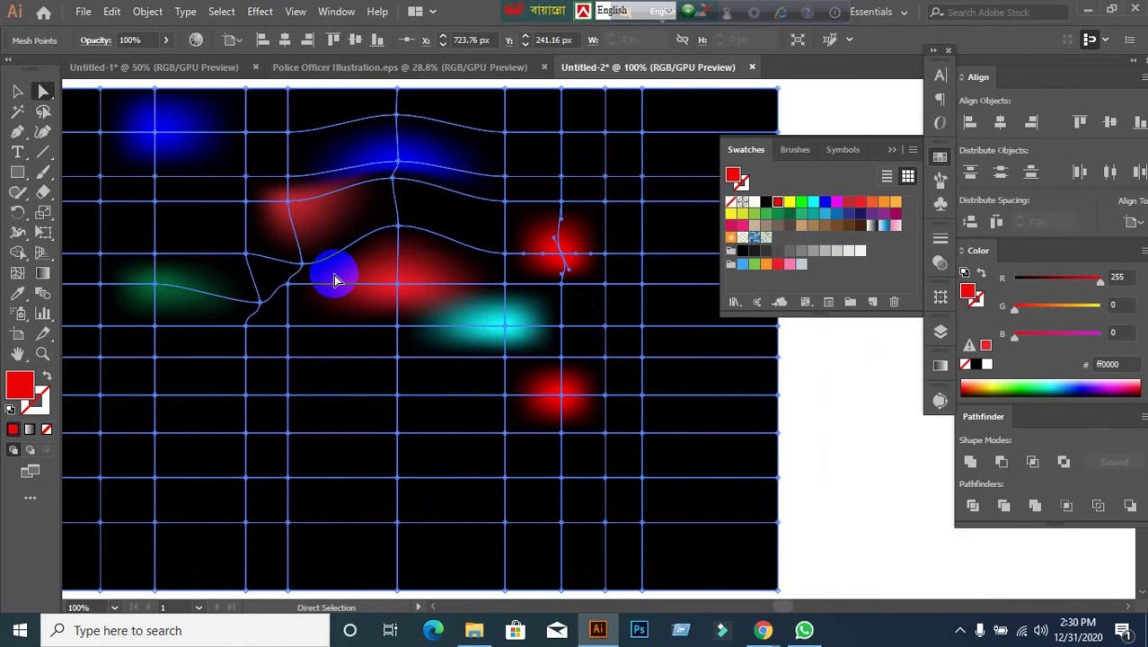
{"action": "left_click", "coordinate": [42, 92]}
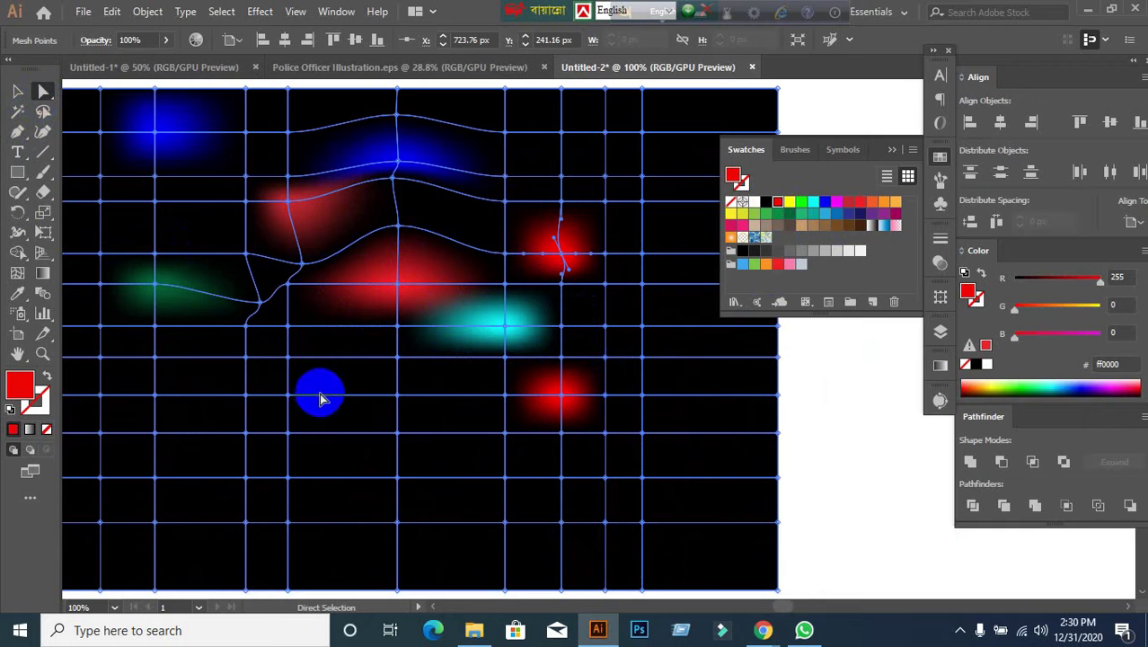
{"action": "left_click", "coordinate": [288, 395]}
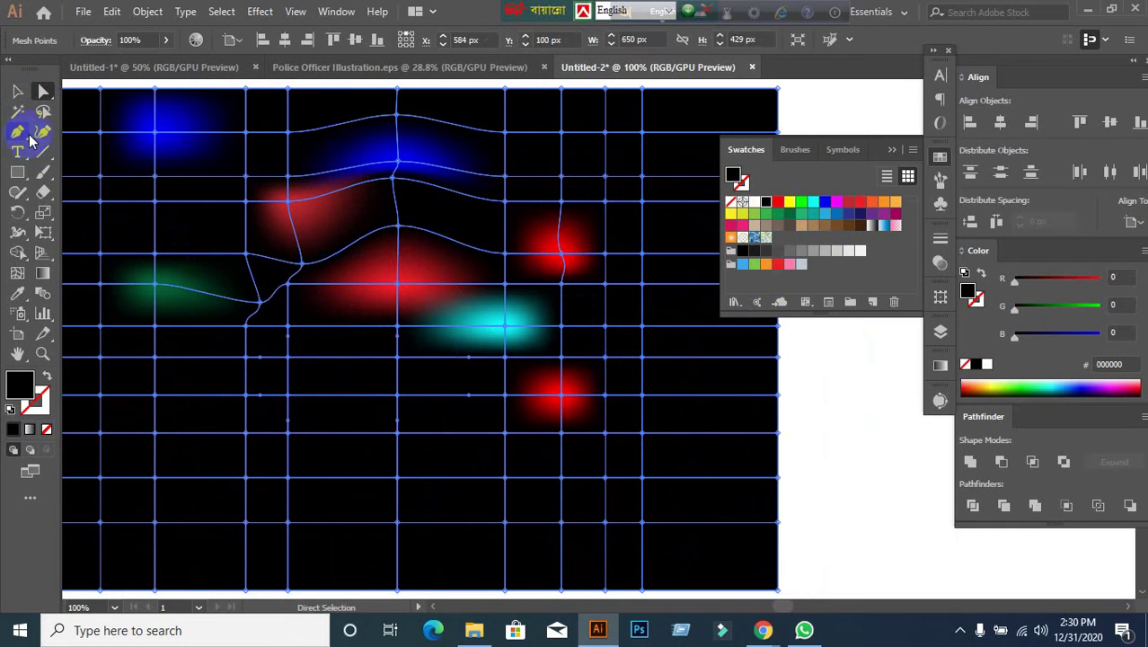
Lasso the four corner points of a mesh cell in the rectangle's lower-left area and colour them green (009245).
{"action": "left_click", "coordinate": [43, 114]}
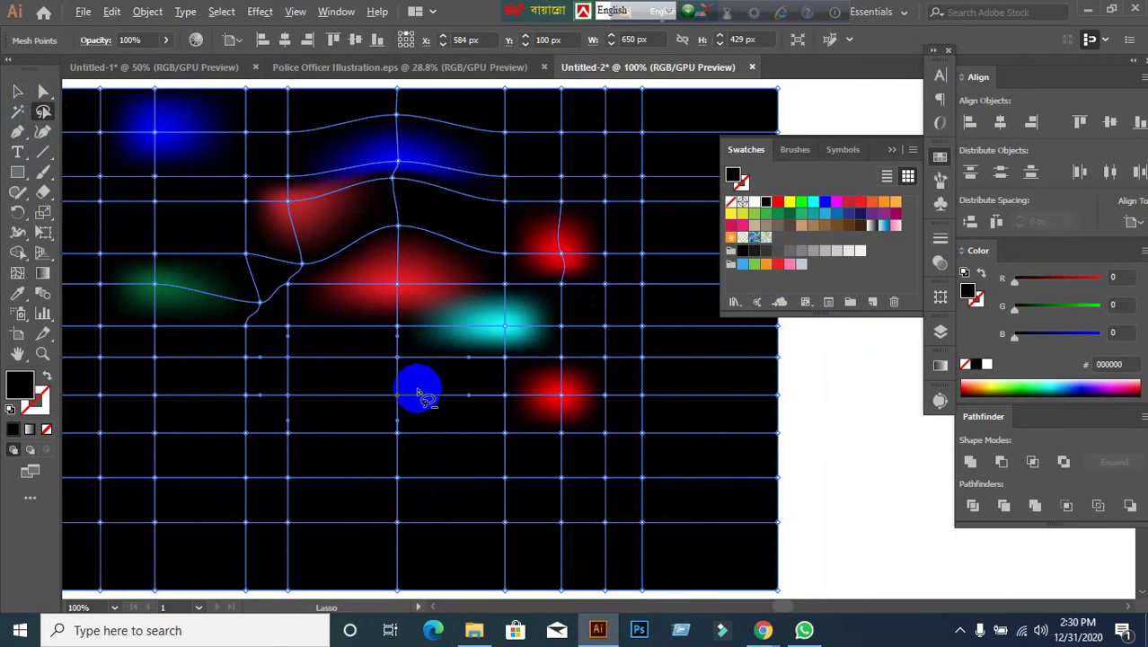
{"action": "key", "text": "ctrl+minus"}
{"action": "key", "text": "ctrl+plus"}
{"action": "key", "text": "ctrl+plus"}
{"action": "left_click_drag", "start_coordinate": [333, 431], "coordinate": [367, 334]}
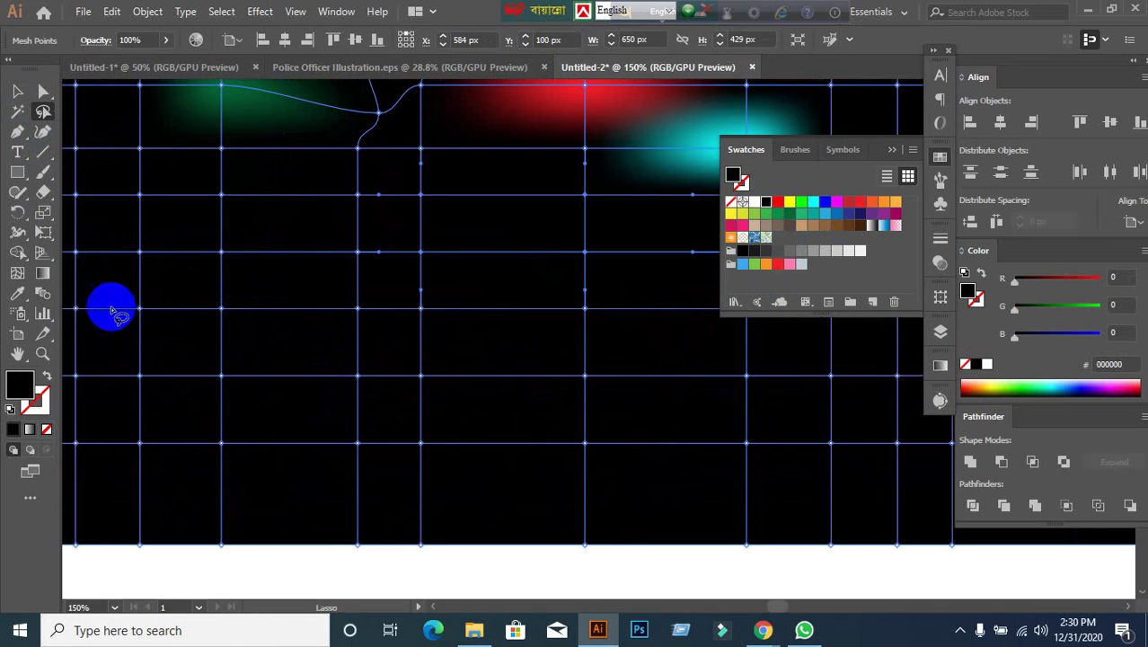
{"action": "left_click", "coordinate": [251, 292]}
{"action": "mouse_move", "coordinate": [252, 292]}
{"action": "left_mouse_down"}
{"action": "mouse_move", "coordinate": [264, 388]}
{"action": "mouse_move", "coordinate": [182, 425]}
{"action": "mouse_move", "coordinate": [129, 411]}
{"action": "mouse_move", "coordinate": [104, 354]}
{"action": "mouse_move", "coordinate": [141, 281]}
{"action": "left_mouse_up"}
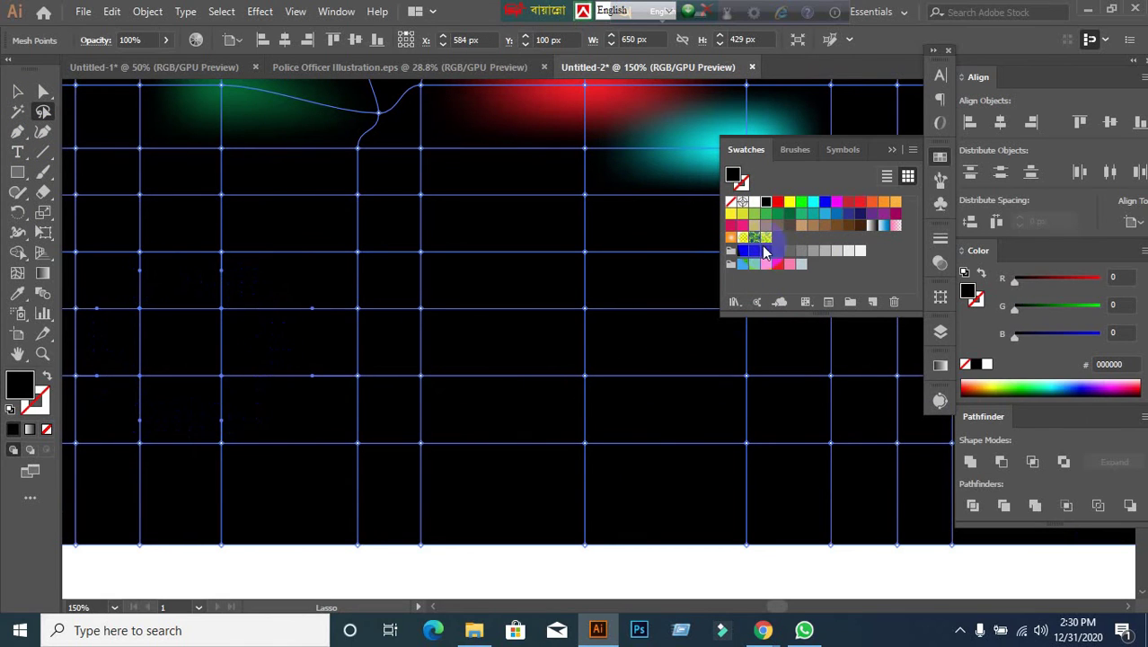
{"action": "left_click", "coordinate": [779, 215]}
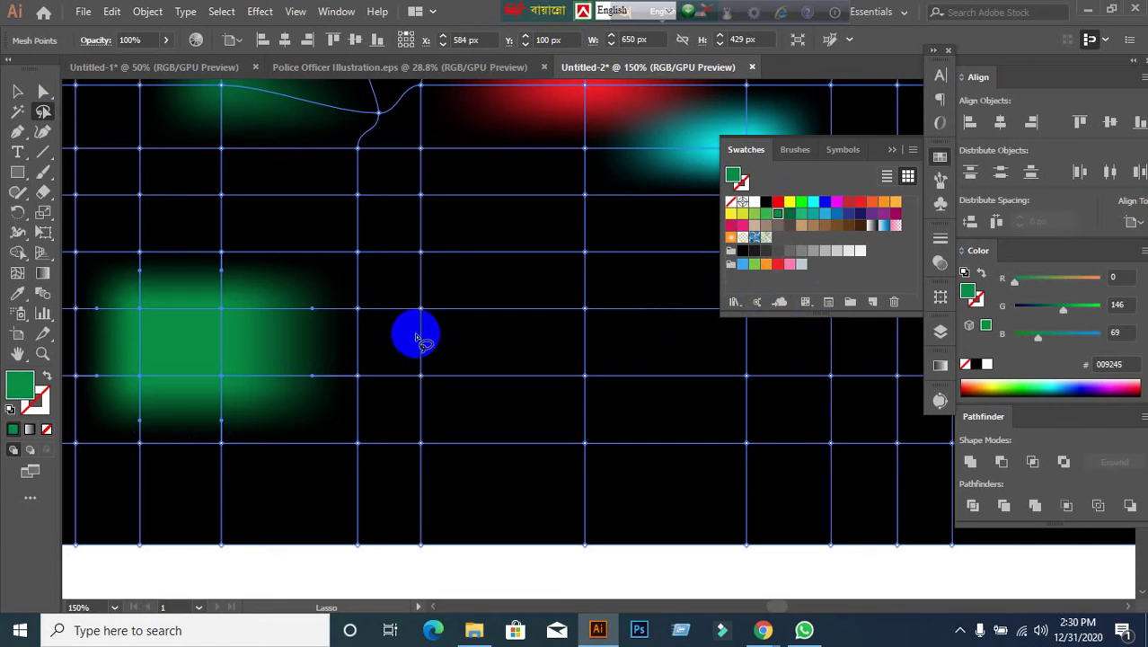
Lasso two vertically adjacent mesh points right of the green patch, colour them magenta (ff00ff), and clear the selection.
{"action": "left_click", "coordinate": [409, 292]}
{"action": "mouse_move", "coordinate": [409, 292]}
{"action": "left_mouse_down"}
{"action": "mouse_move", "coordinate": [407, 367]}
{"action": "mouse_move", "coordinate": [426, 403]}
{"action": "mouse_move", "coordinate": [470, 374]}
{"action": "mouse_move", "coordinate": [436, 267]}
{"action": "left_mouse_up"}
{"action": "left_click", "coordinate": [836, 202]}
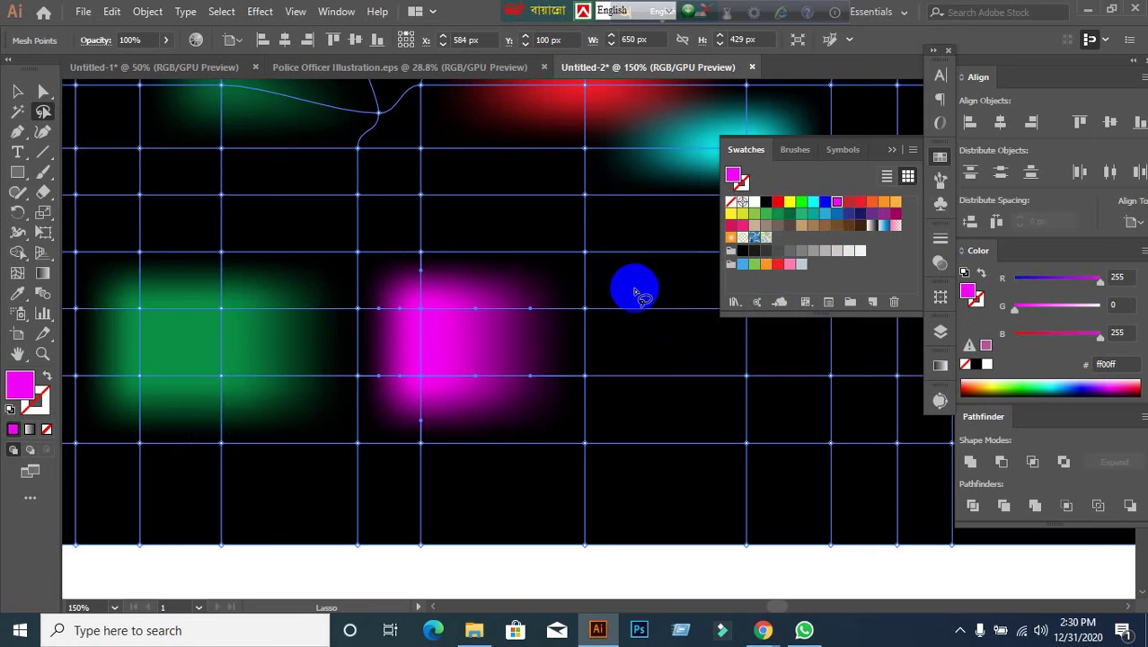
{"action": "left_click", "coordinate": [581, 258]}
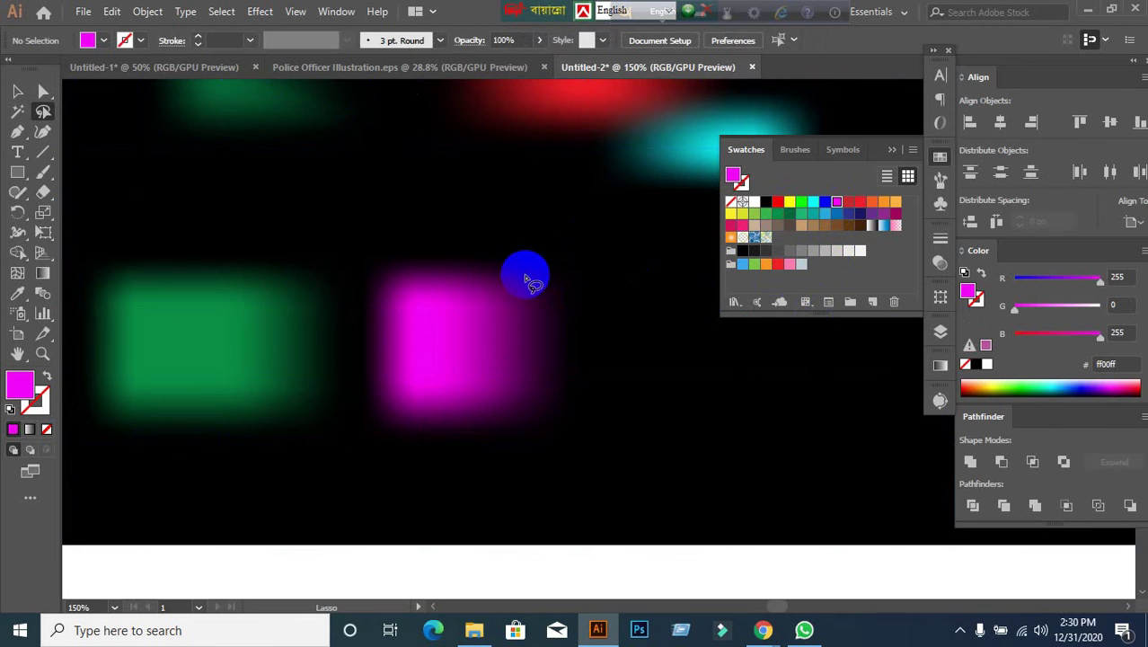
Select the whole gradient mesh rectangle with the Selection tool and delete it from the artboard.
{"action": "key", "text": "ctrl+0"}
{"action": "left_click", "coordinate": [17, 91]}
{"action": "left_click", "coordinate": [408, 279]}
{"action": "scroll", "coordinate": [499, 249], "scroll_direction": "up", "scroll_amount": 1}
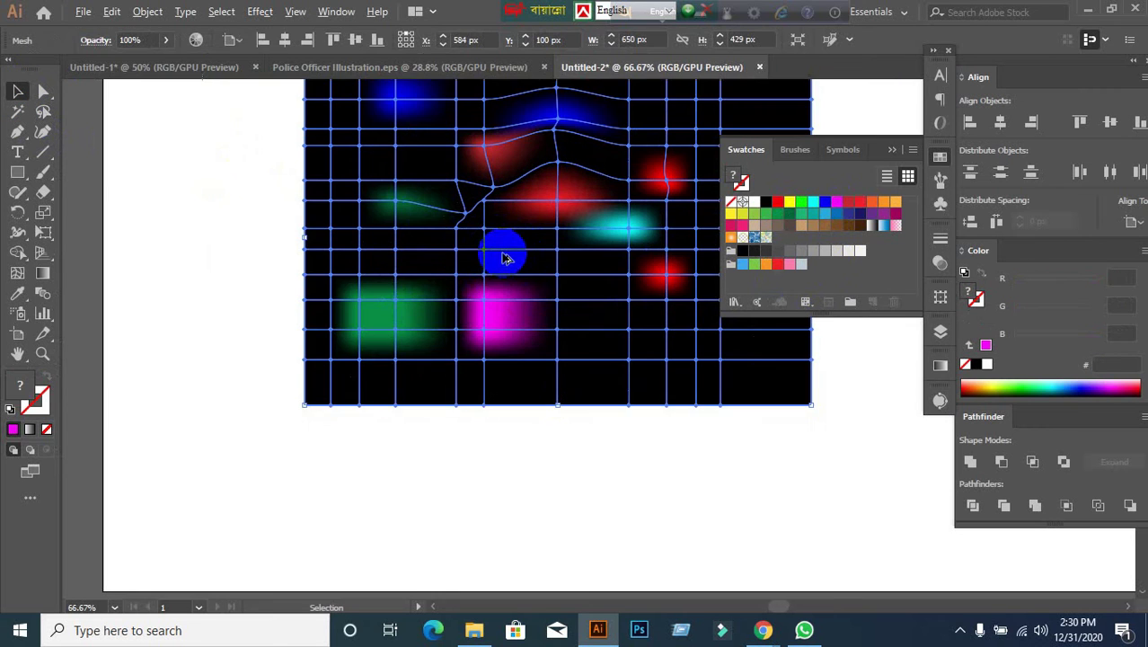
{"action": "left_click_drag", "start_coordinate": [538, 264], "coordinate": [397, 317]}
{"action": "left_click", "coordinate": [369, 386]}
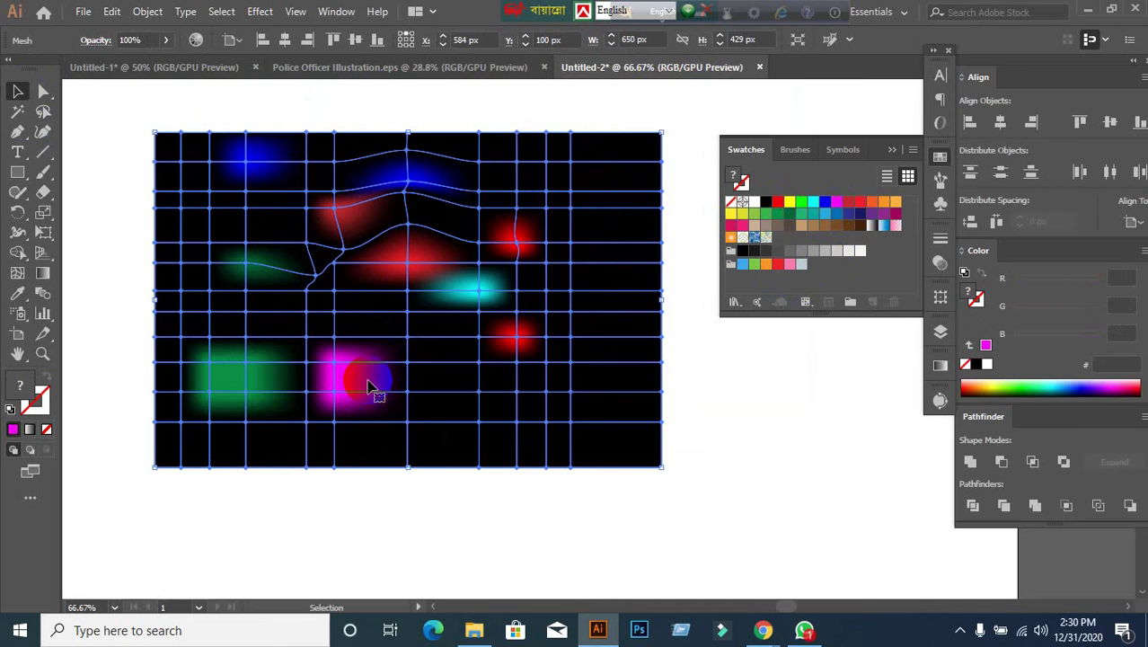
{"action": "key", "text": "Delete"}
{"action": "key", "text": "ctrl+minus"}
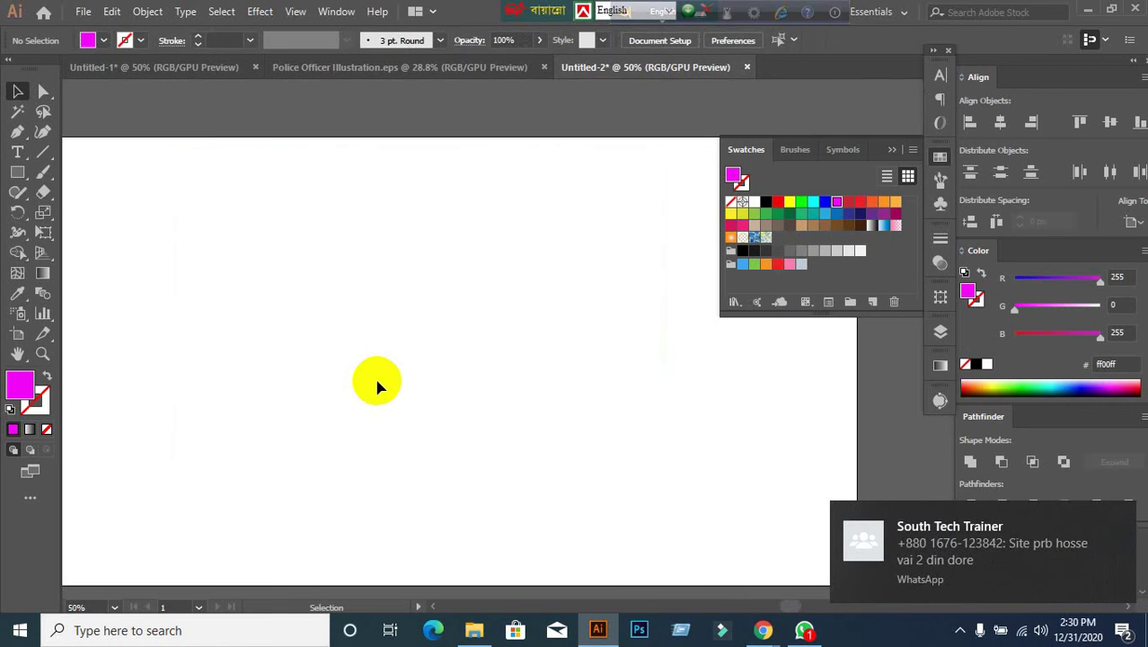
Draw a magenta circle about 400 px in diameter near the artboard's centre with the Ellipse tool and shift it slightly left.
{"action": "left_click", "coordinate": [16, 175]}
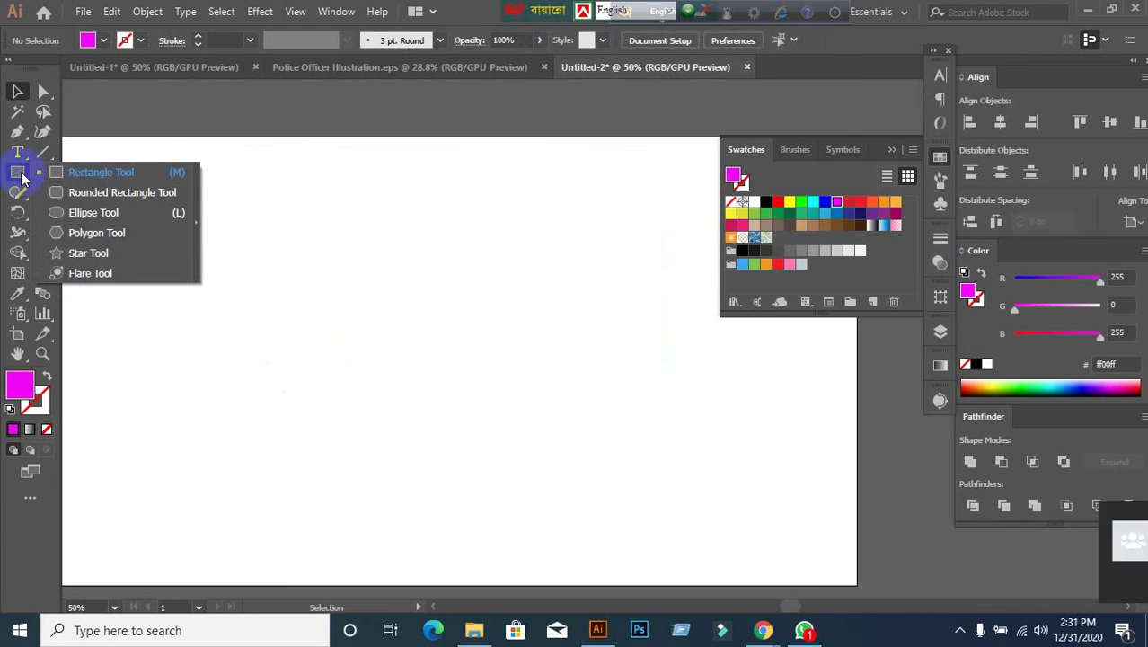
{"action": "left_click", "coordinate": [58, 214]}
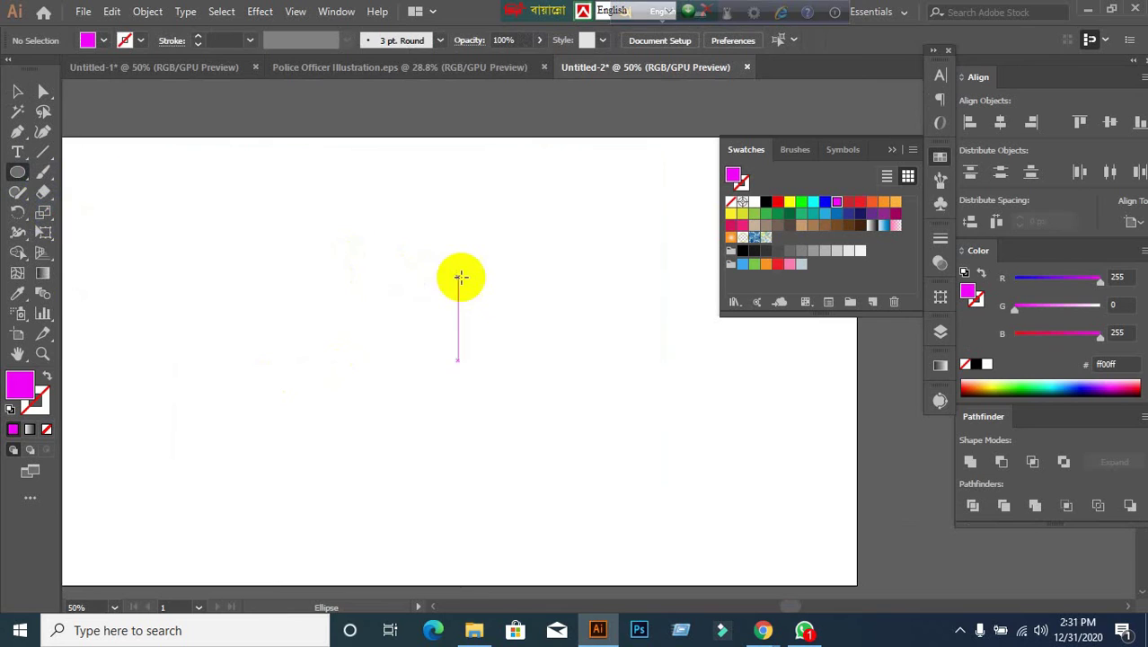
{"action": "left_click_drag", "start_coordinate": [327, 219], "coordinate": [561, 449]}
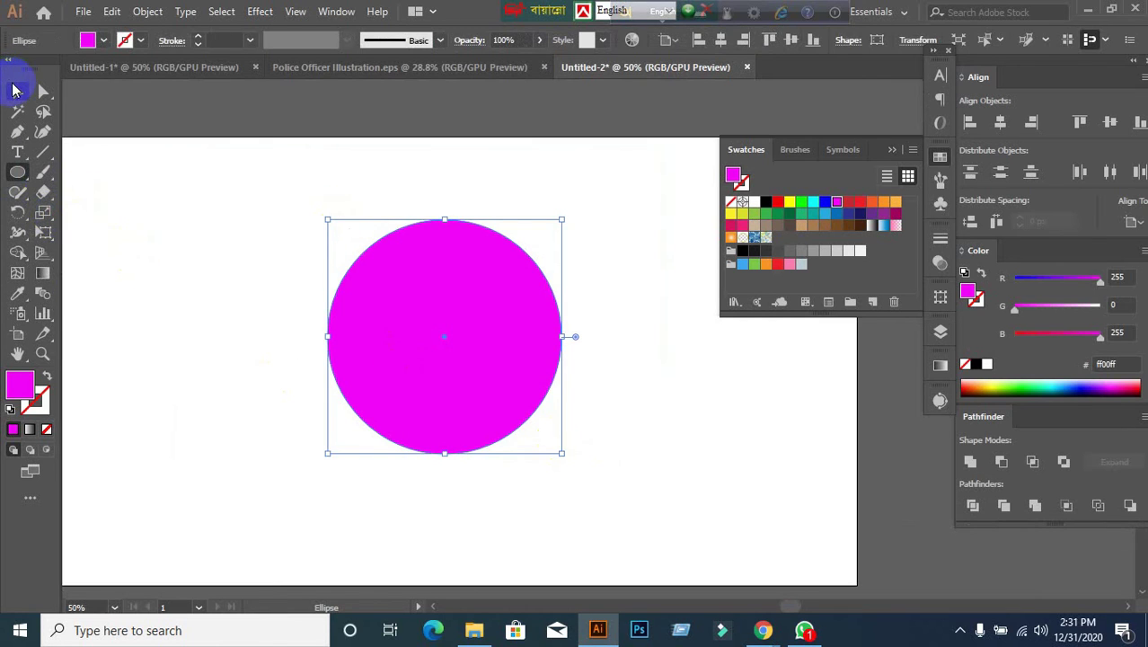
{"action": "left_click", "coordinate": [14, 90]}
{"action": "left_click", "coordinate": [371, 309]}
{"action": "left_click_drag", "start_coordinate": [402, 318], "coordinate": [381, 318]}
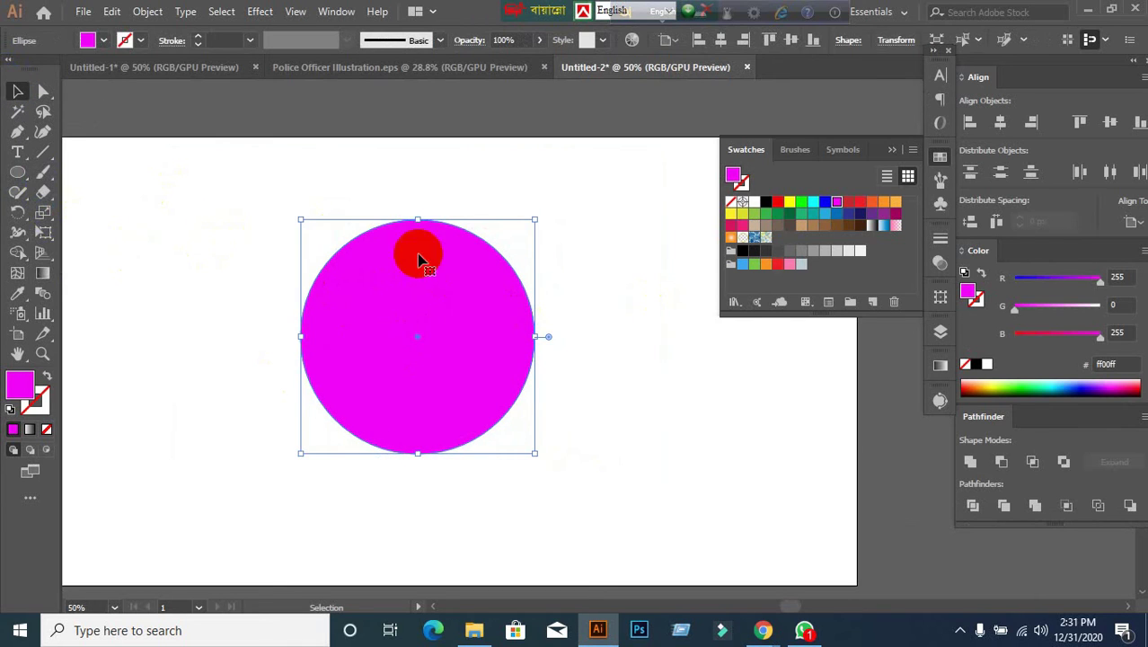
{"action": "key", "text": "ctrl+z"}
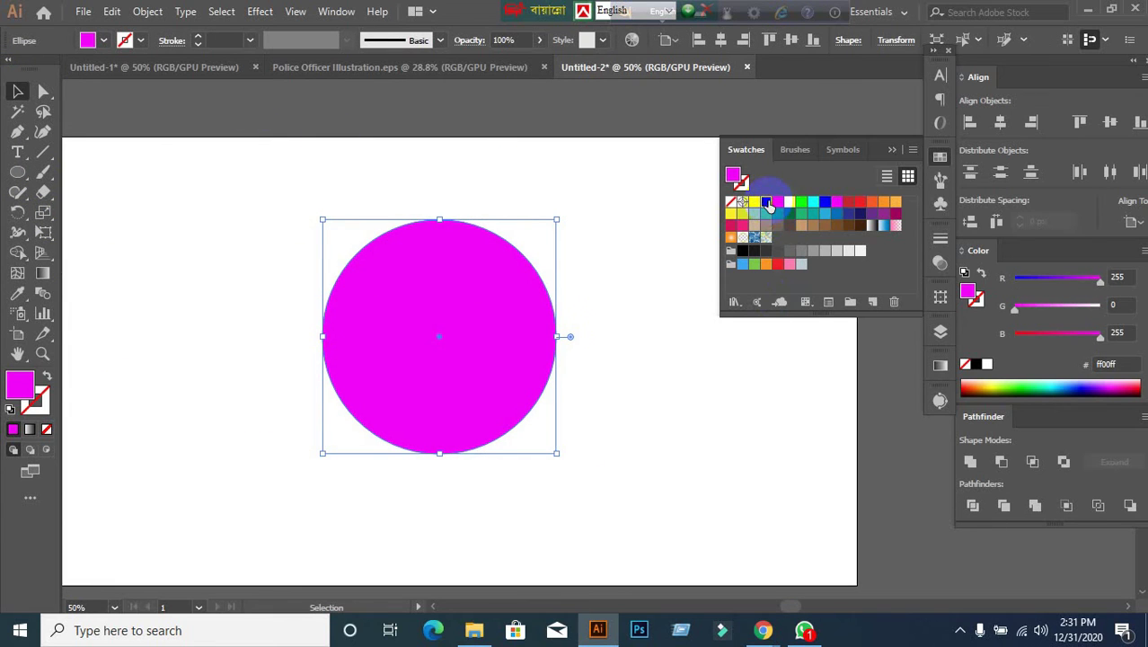
Fill the circle with black (000000) and keep it selected.
{"action": "left_click", "coordinate": [766, 201]}
{"action": "left_click", "coordinate": [604, 375]}
{"action": "left_click", "coordinate": [479, 376]}
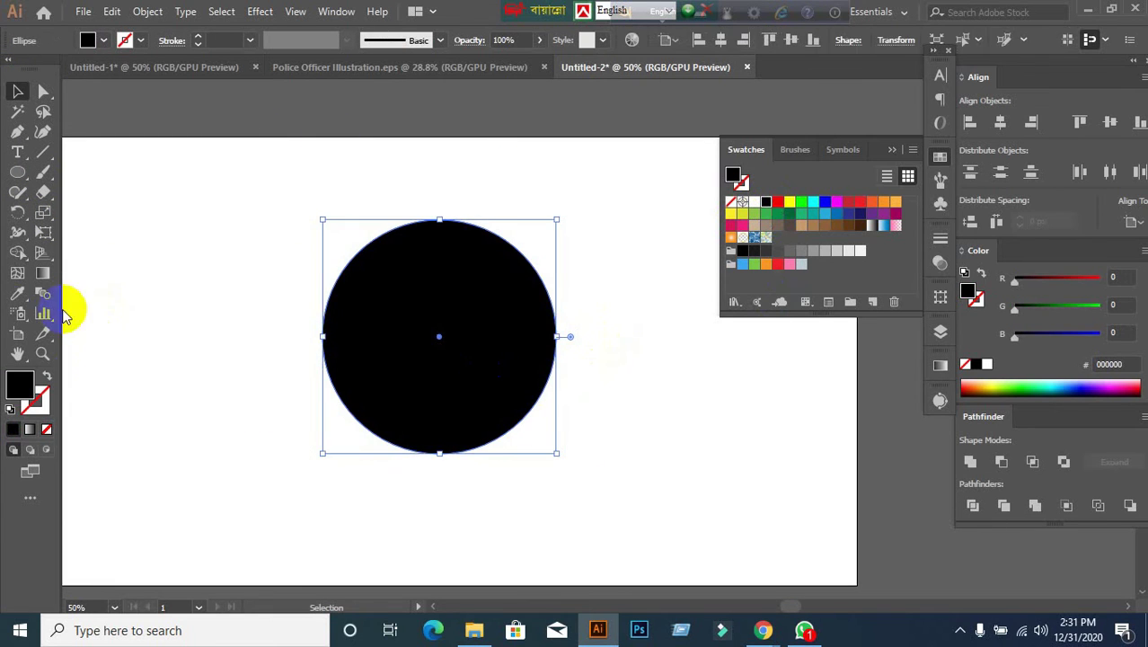
Turn the black circle into a gradient mesh by adding the first rows and columns with the Mesh tool.
{"action": "left_click", "coordinate": [19, 273]}
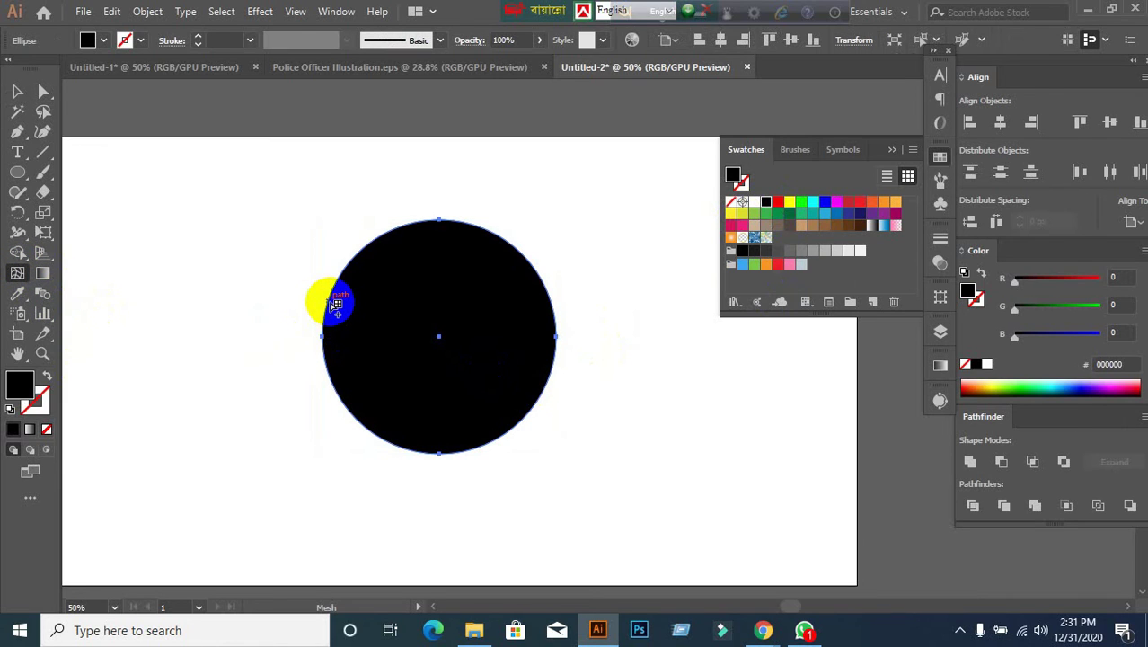
{"action": "left_click", "coordinate": [335, 304]}
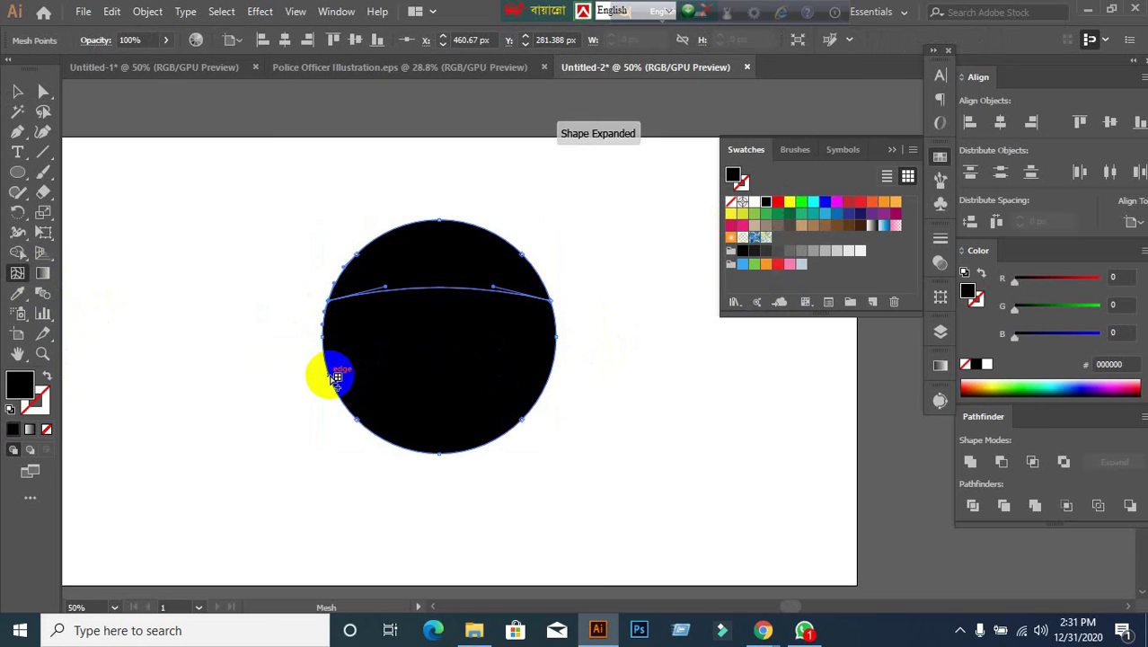
{"action": "left_click", "coordinate": [335, 377]}
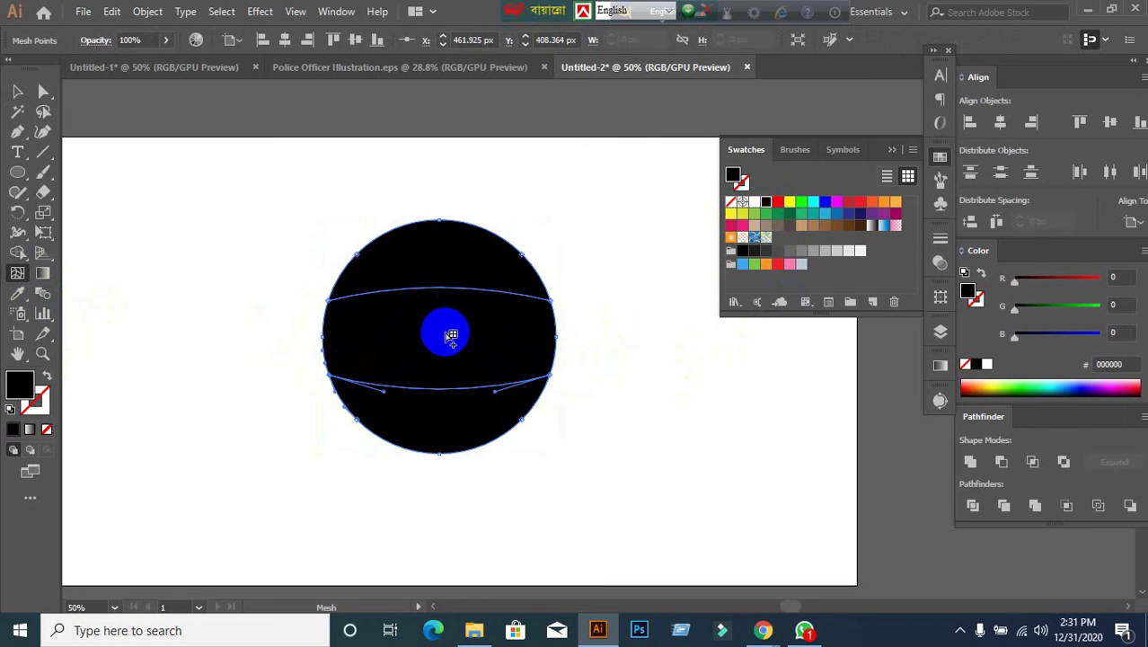
{"action": "left_click", "coordinate": [440, 326]}
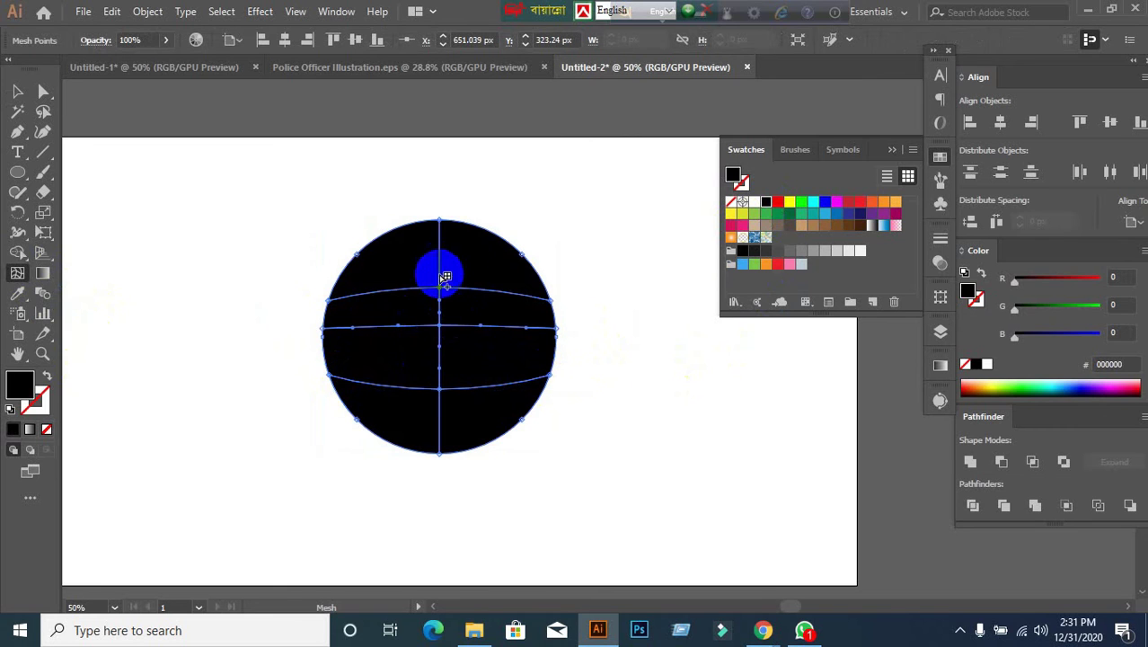
{"action": "left_click", "coordinate": [396, 262]}
{"action": "left_click", "coordinate": [507, 281]}
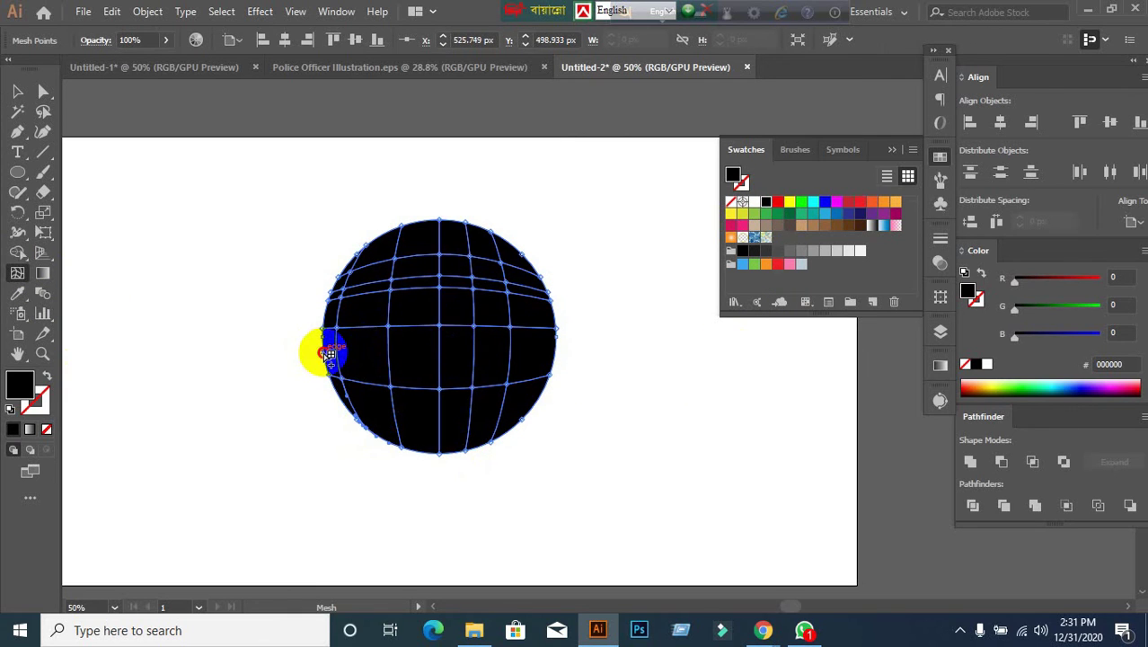
Add further mesh rows and columns from points on the circle's left and upper edges and inside its right half.
{"action": "left_click", "coordinate": [329, 355]}
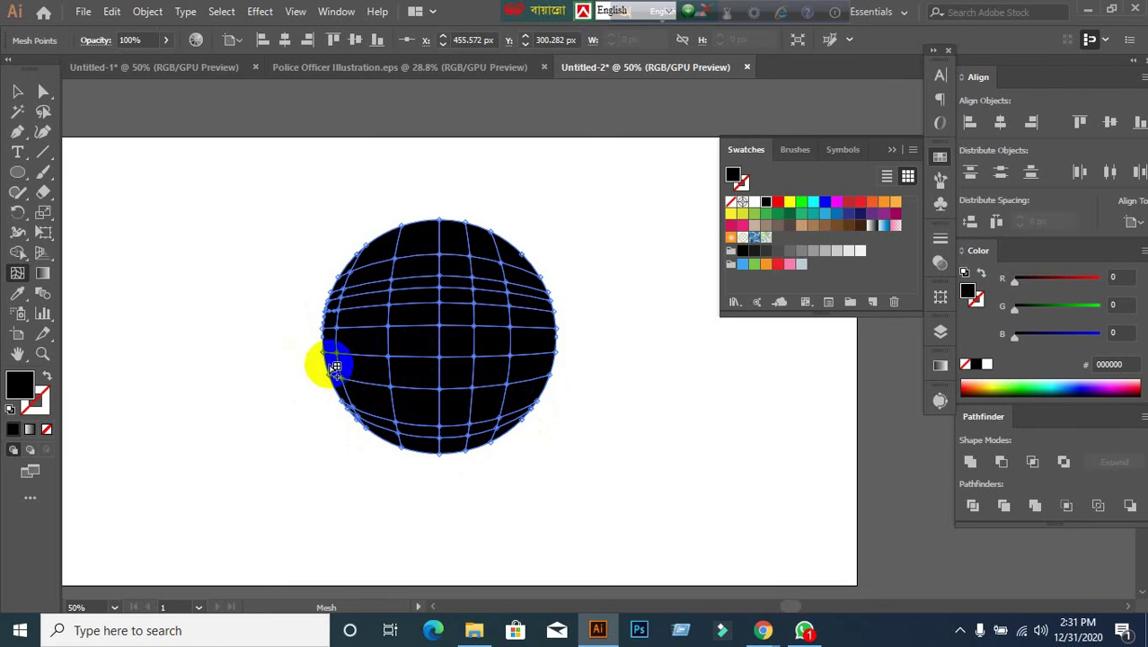
{"action": "left_click_drag", "start_coordinate": [334, 369], "coordinate": [436, 237]}
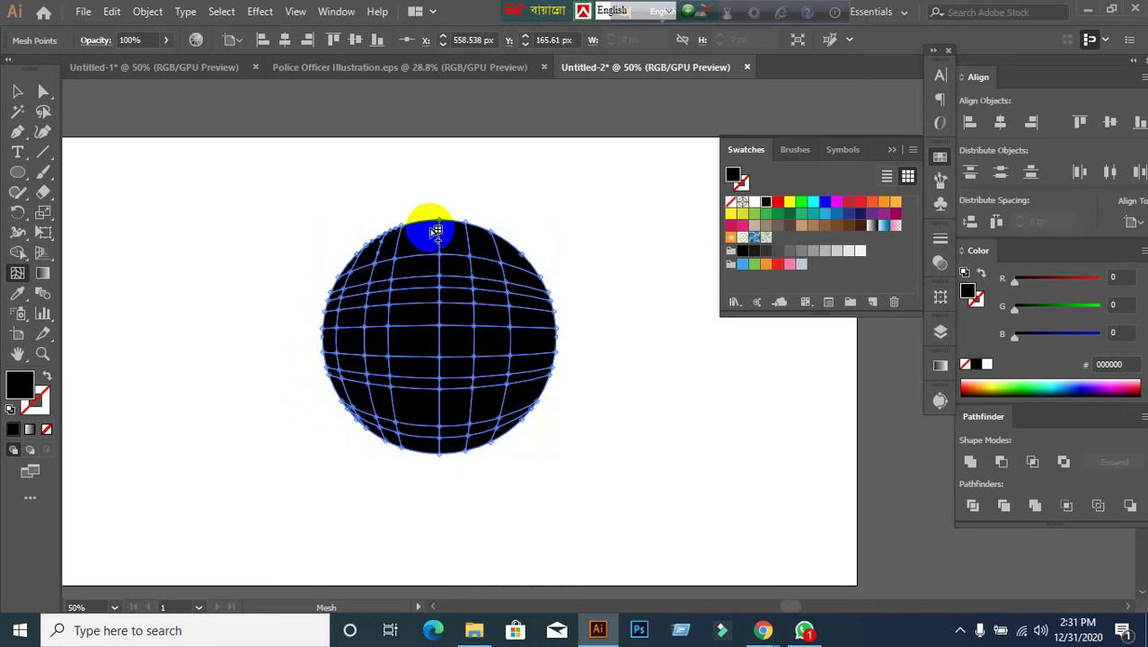
{"action": "left_click_drag", "start_coordinate": [423, 226], "coordinate": [471, 352]}
{"action": "scroll", "coordinate": [564, 395], "scroll_direction": "up", "scroll_amount": 2}
{"action": "left_click_drag", "start_coordinate": [465, 291], "coordinate": [404, 407]}
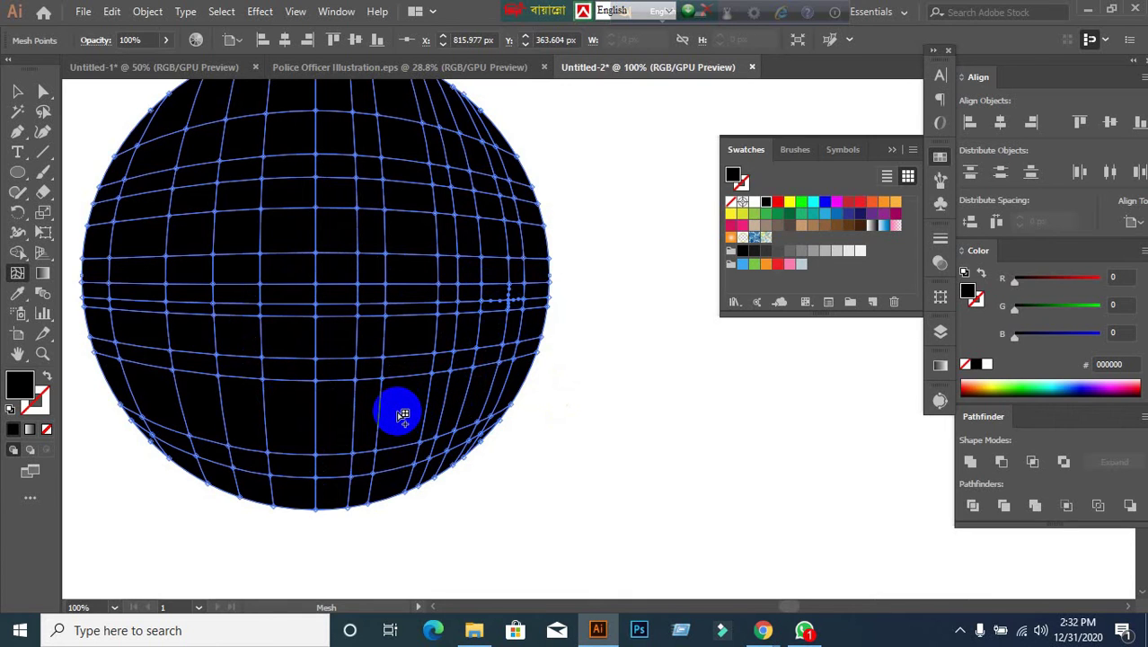
Densify the circle's mesh with many more rows and columns across its lower, central and upper-left areas.
{"action": "left_click_drag", "start_coordinate": [403, 415], "coordinate": [403, 411]}
{"action": "left_click_drag", "start_coordinate": [289, 428], "coordinate": [180, 187]}
{"action": "scroll", "coordinate": [282, 336], "scroll_direction": "up", "scroll_amount": 1}
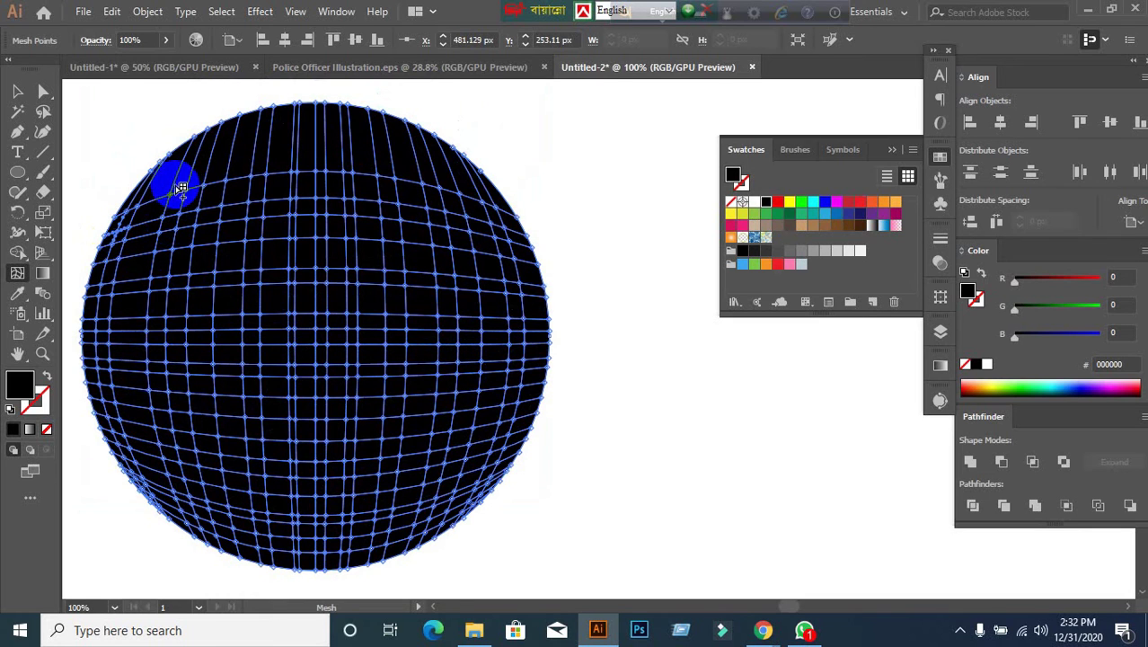
{"action": "key", "text": "ctrl+z"}
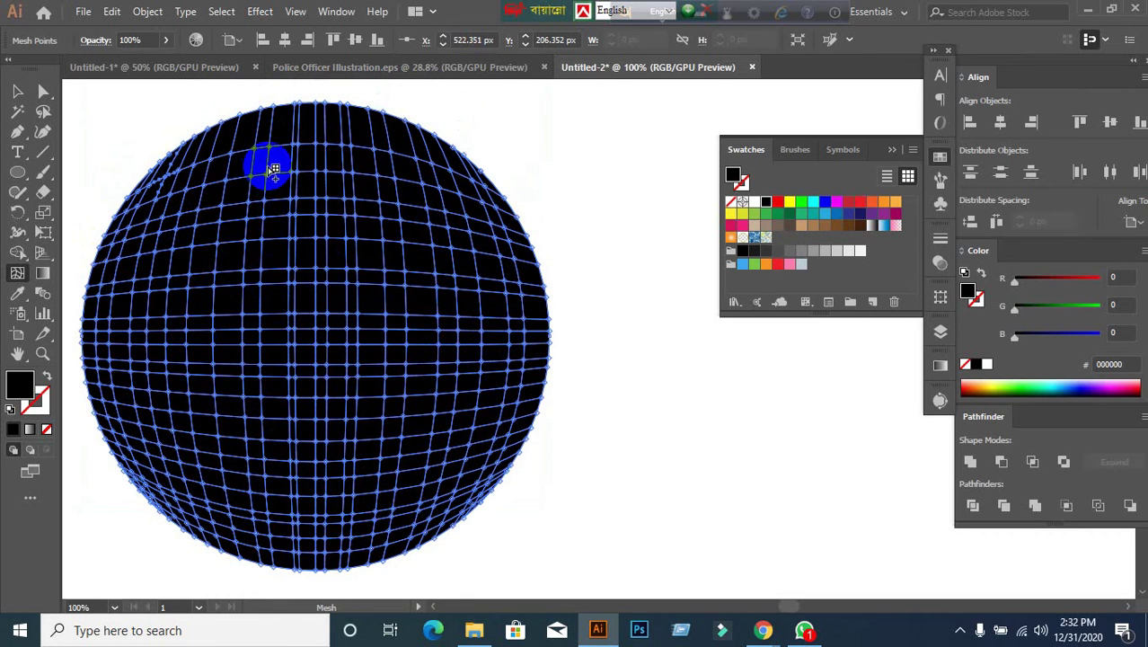
{"action": "left_click", "coordinate": [297, 184]}
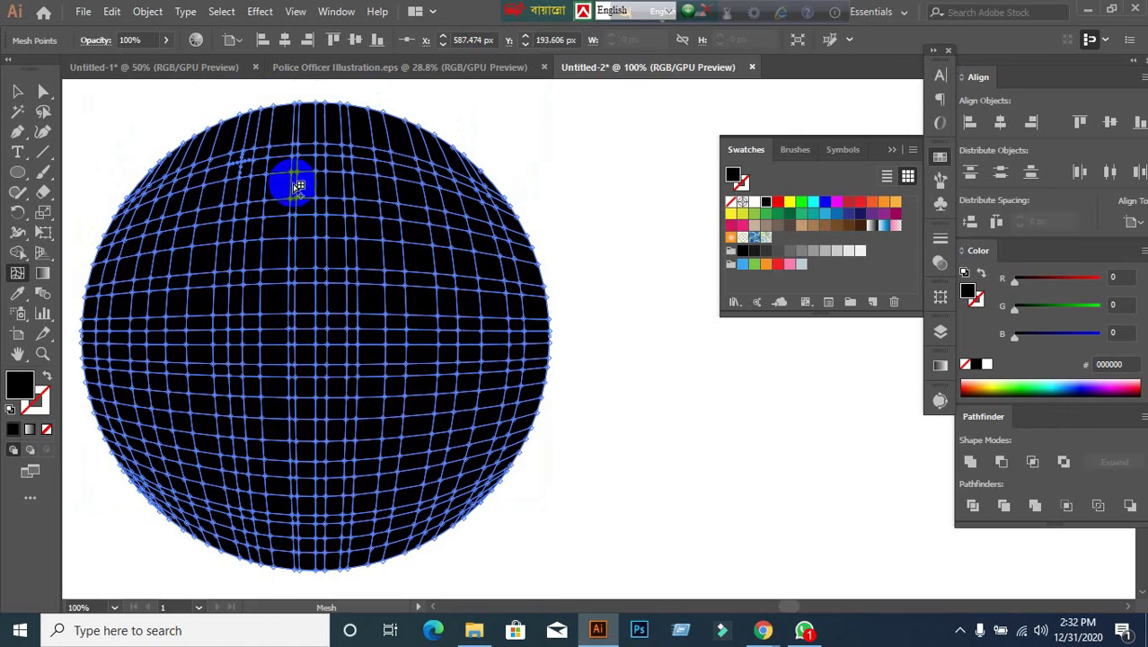
{"action": "left_click_drag", "start_coordinate": [286, 193], "coordinate": [418, 452]}
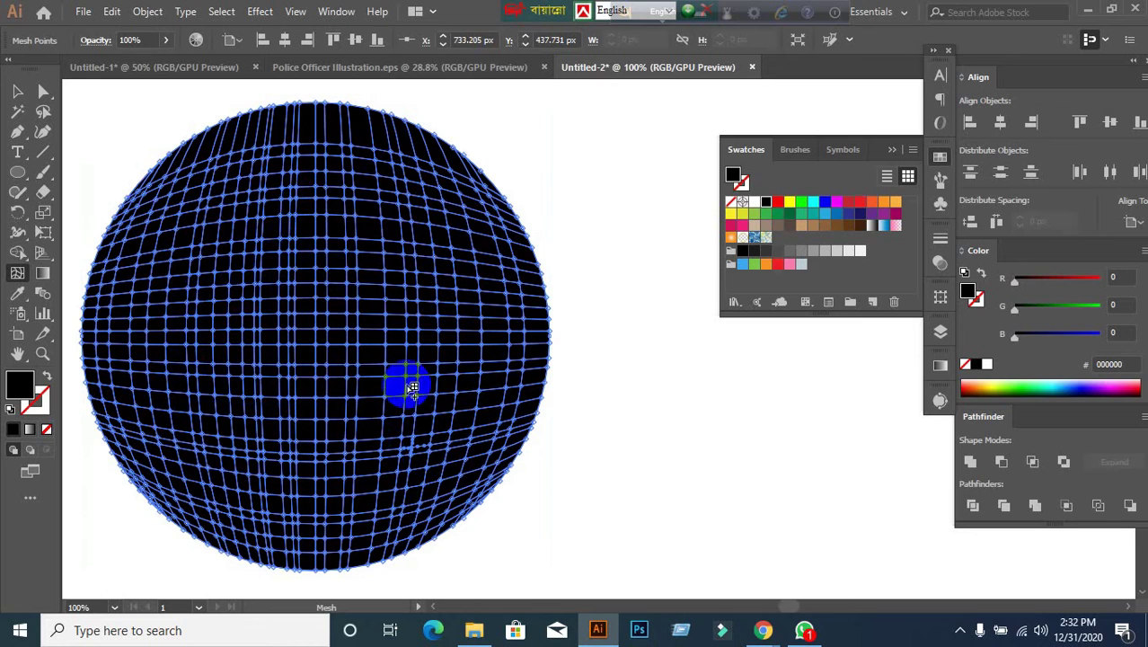
{"action": "left_click", "coordinate": [184, 160]}
{"action": "left_click_drag", "start_coordinate": [184, 159], "coordinate": [211, 142]}
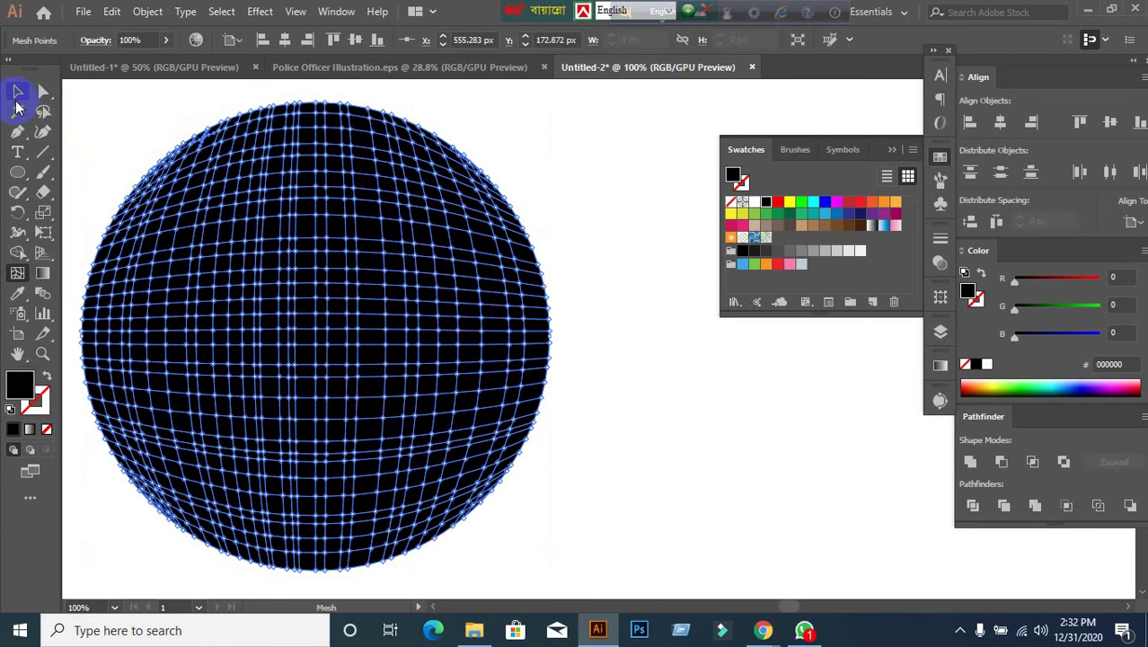
Lasso a large central area of the circle's mesh points and try the greys f2f2f2, cccccc and 999999 on it.
{"action": "left_click", "coordinate": [15, 93]}
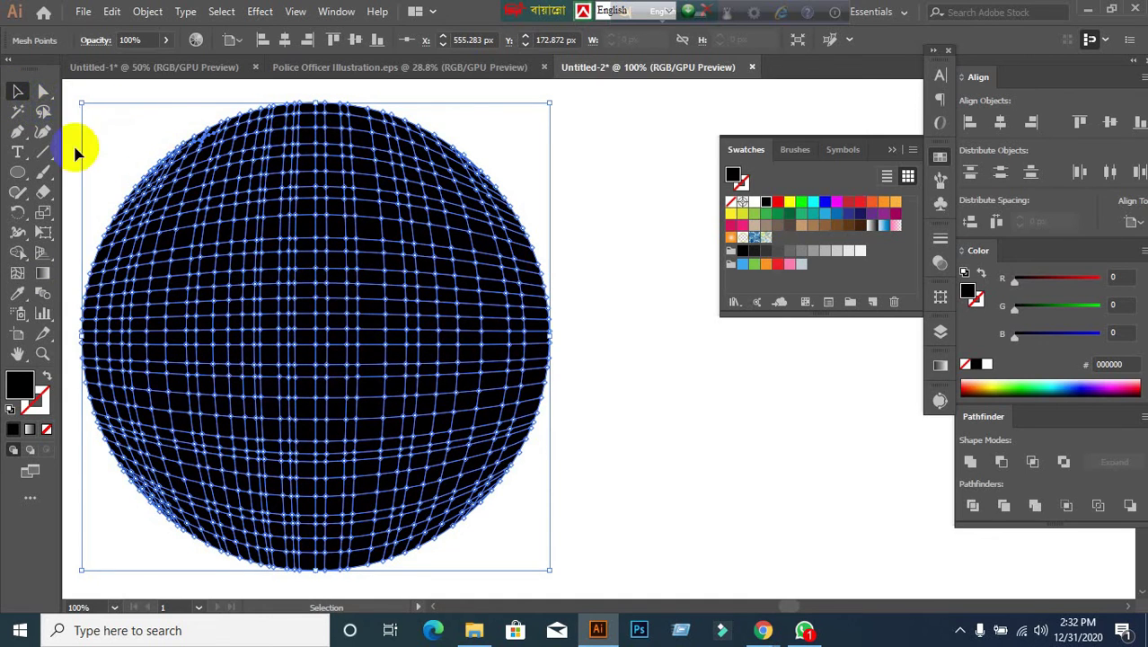
{"action": "left_click", "coordinate": [43, 111]}
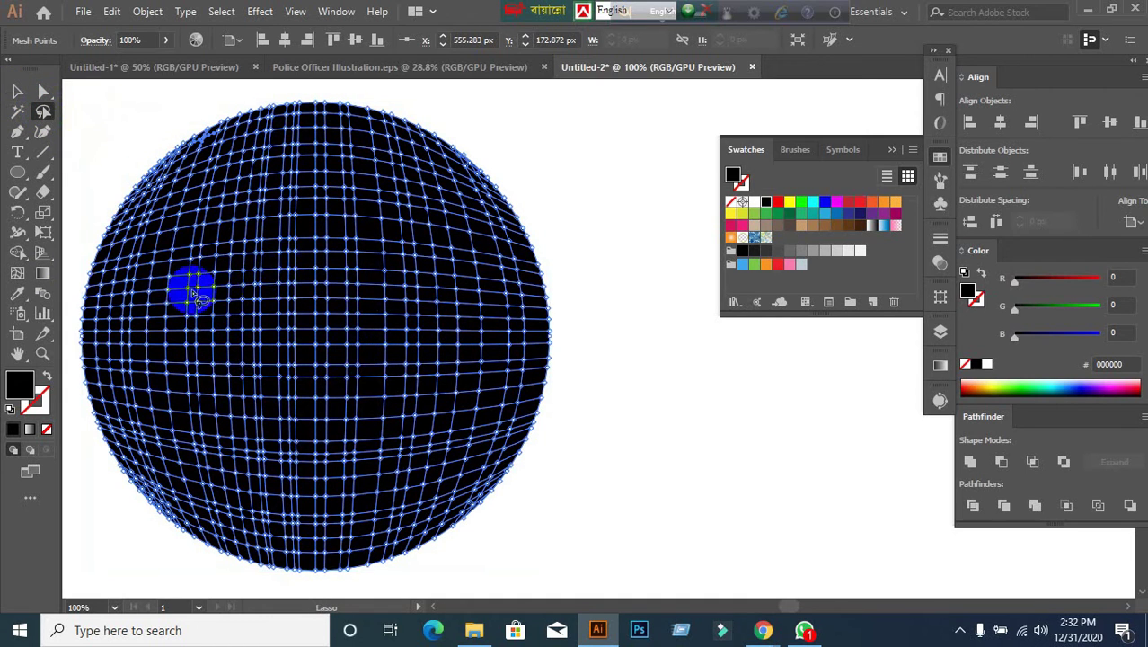
{"action": "left_click", "coordinate": [126, 339]}
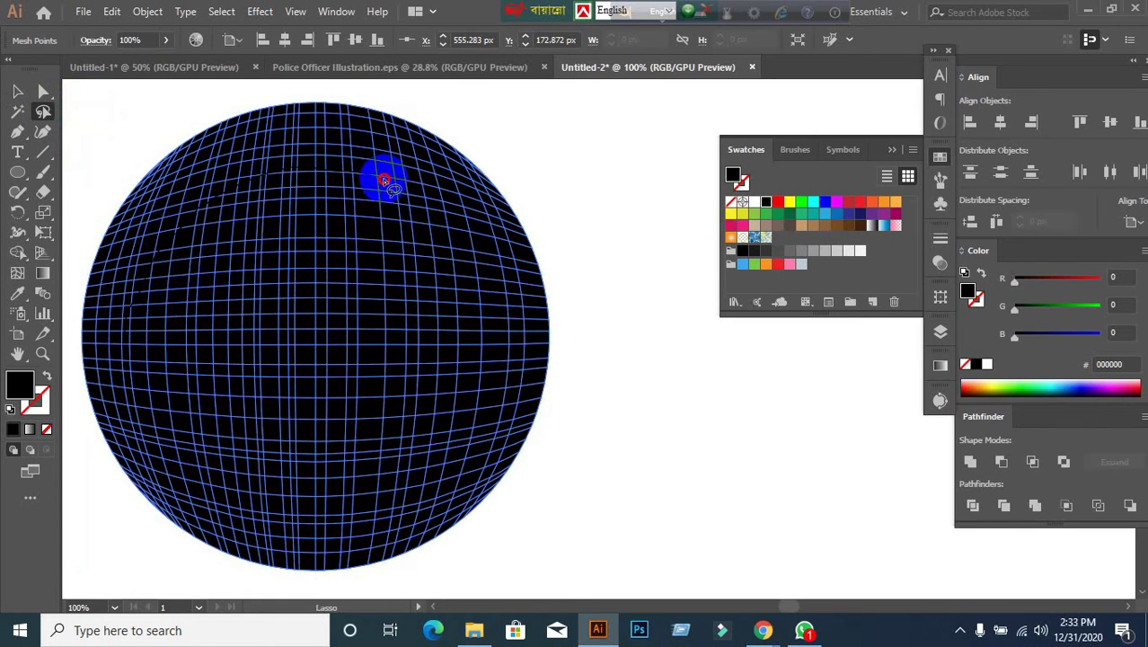
{"action": "mouse_move", "coordinate": [488, 245]}
{"action": "left_mouse_down"}
{"action": "mouse_move", "coordinate": [500, 368]}
{"action": "mouse_move", "coordinate": [468, 423]}
{"action": "mouse_move", "coordinate": [312, 450]}
{"action": "mouse_move", "coordinate": [127, 343]}
{"action": "mouse_move", "coordinate": [129, 302]}
{"action": "mouse_move", "coordinate": [172, 275]}
{"action": "left_mouse_up"}
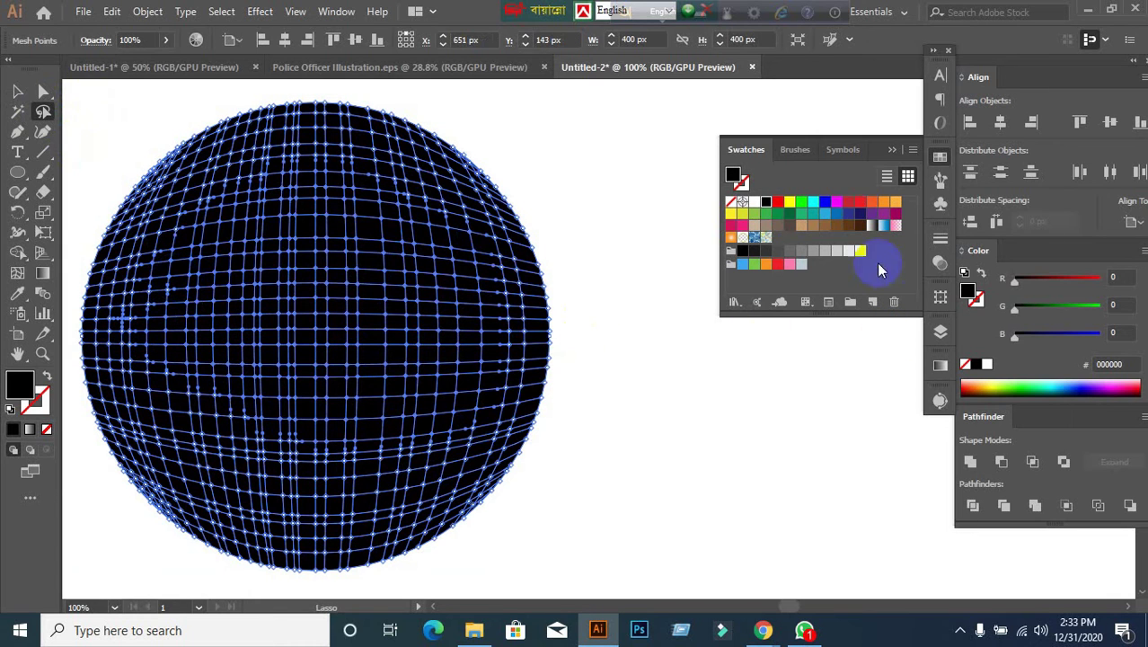
{"action": "left_click", "coordinate": [861, 254]}
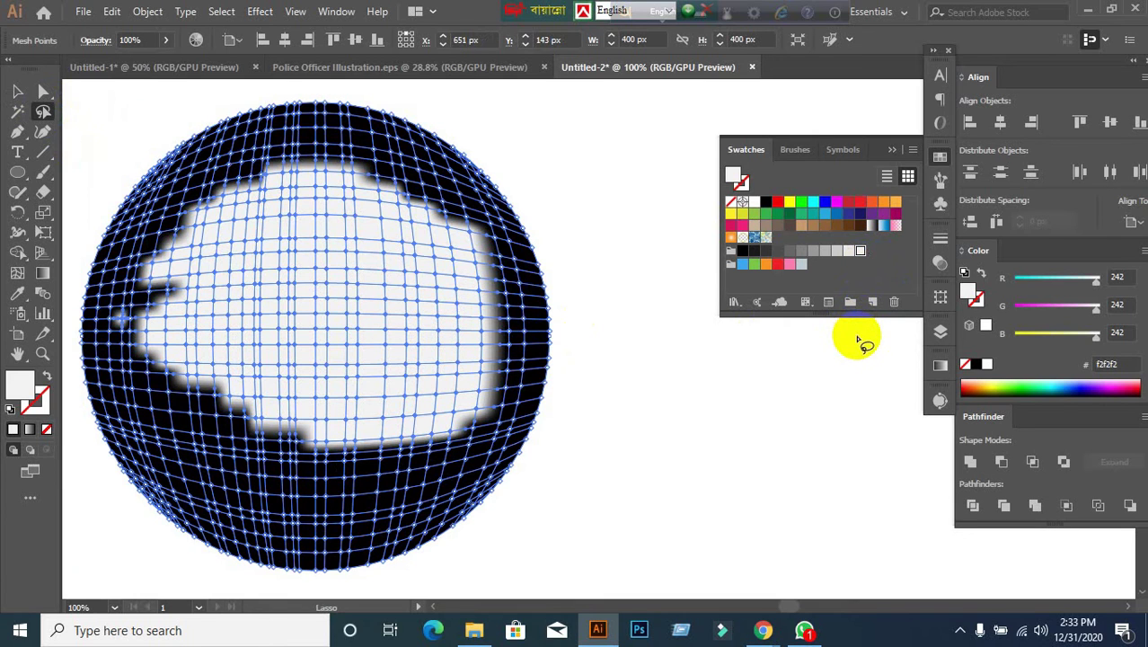
{"action": "left_click", "coordinate": [836, 251]}
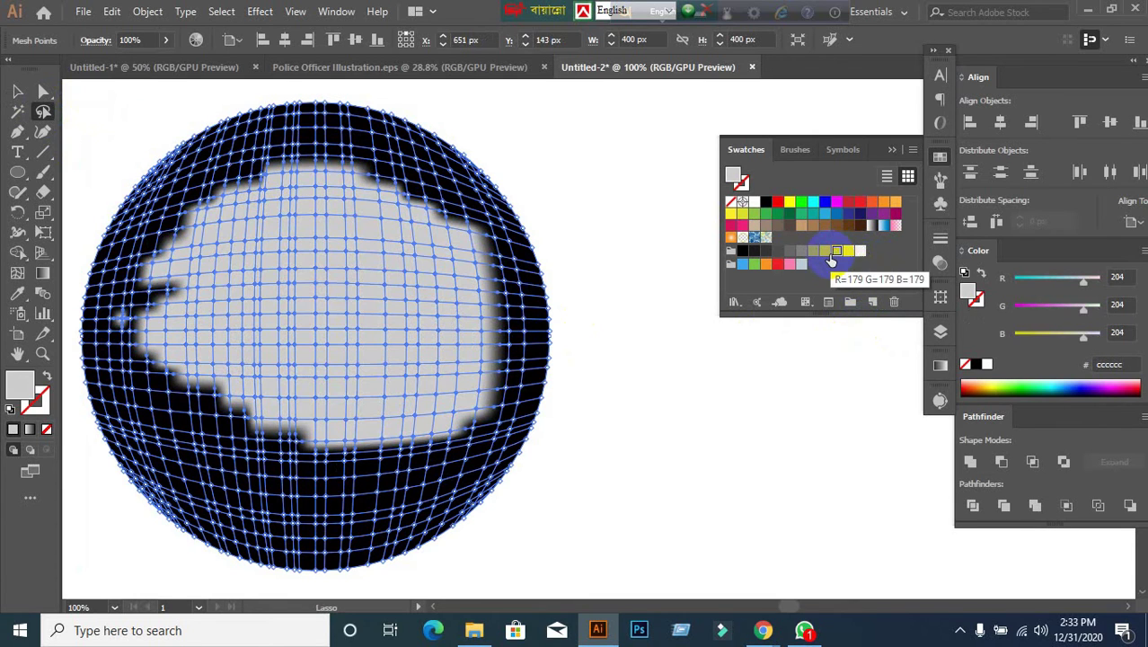
{"action": "left_click", "coordinate": [813, 251]}
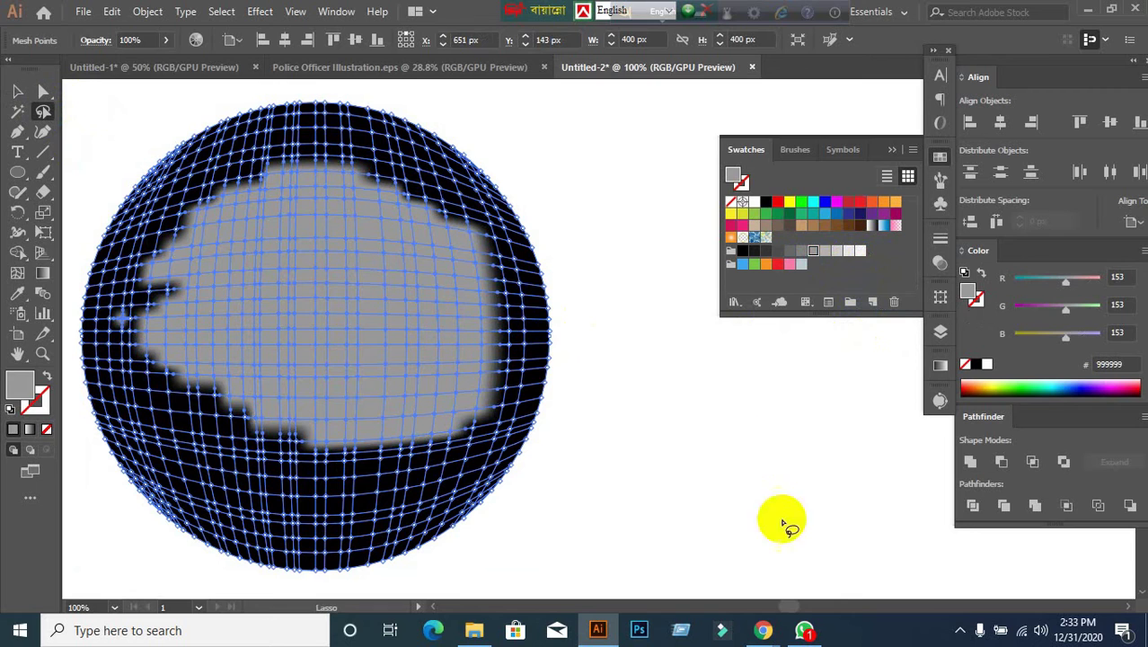
Switch to the Google Meet call in Chrome, admit the waiting participant, and return to Illustrator.
{"action": "mouse_move", "coordinate": [763, 634]}
{"action": "left_click", "coordinate": [662, 543]}
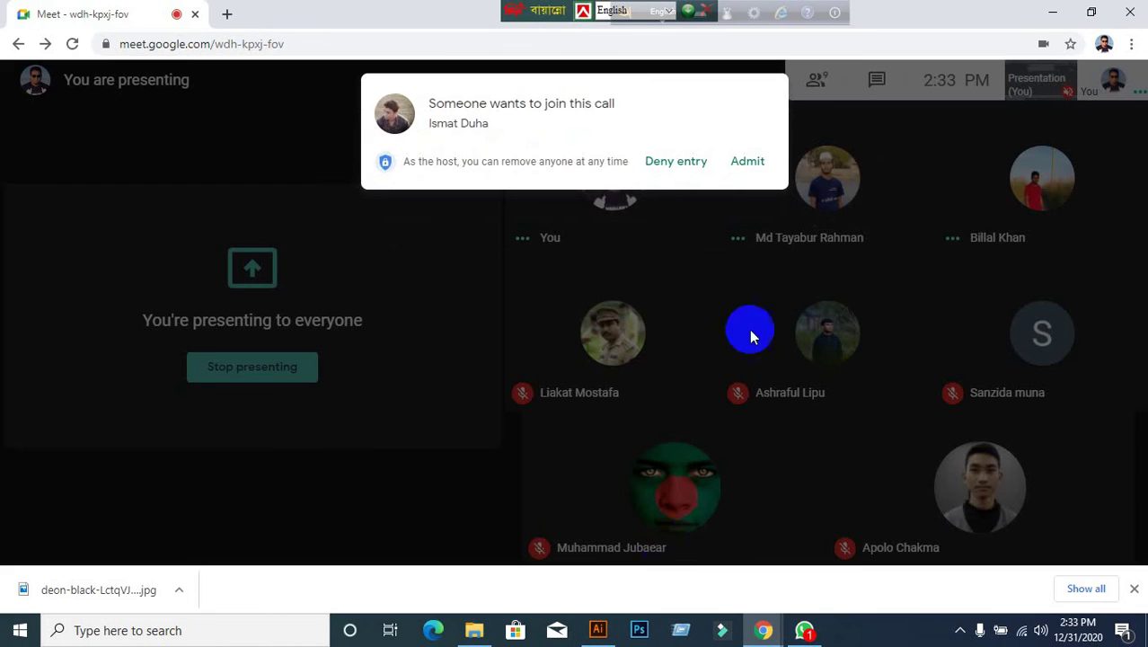
{"action": "left_click", "coordinate": [747, 160]}
{"action": "left_click", "coordinate": [598, 630]}
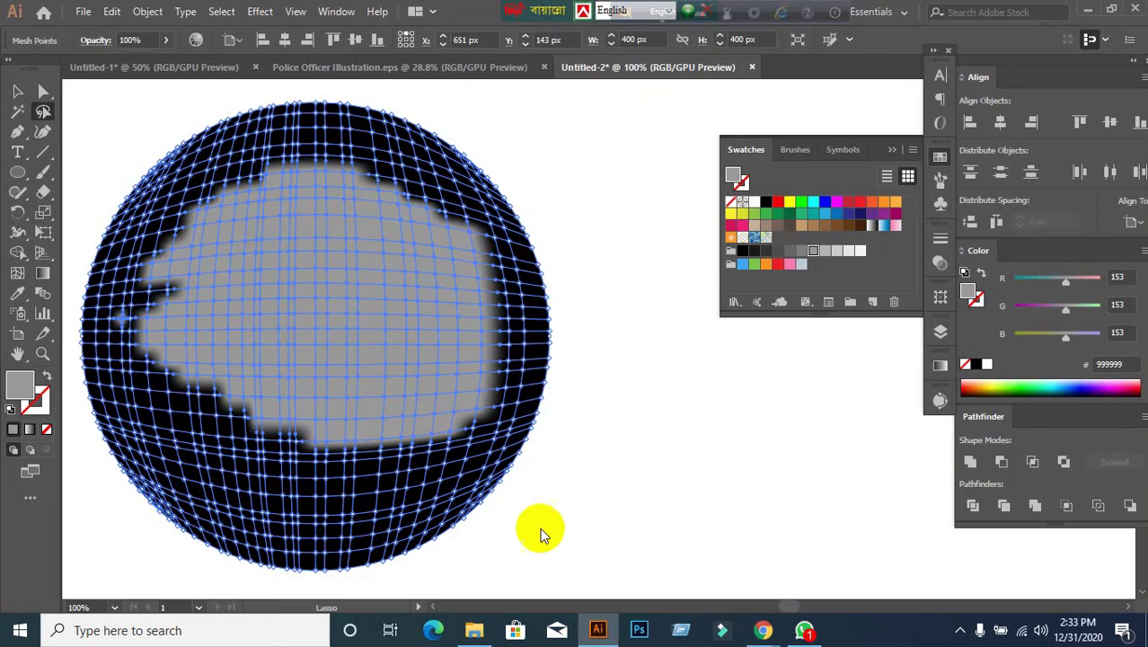
Undo the grey colouring of the lassoed mesh points.
{"action": "key", "text": "ctrl+z"}
{"action": "key", "text": "ctrl+z"}
{"action": "key", "text": "ctrl+z"}
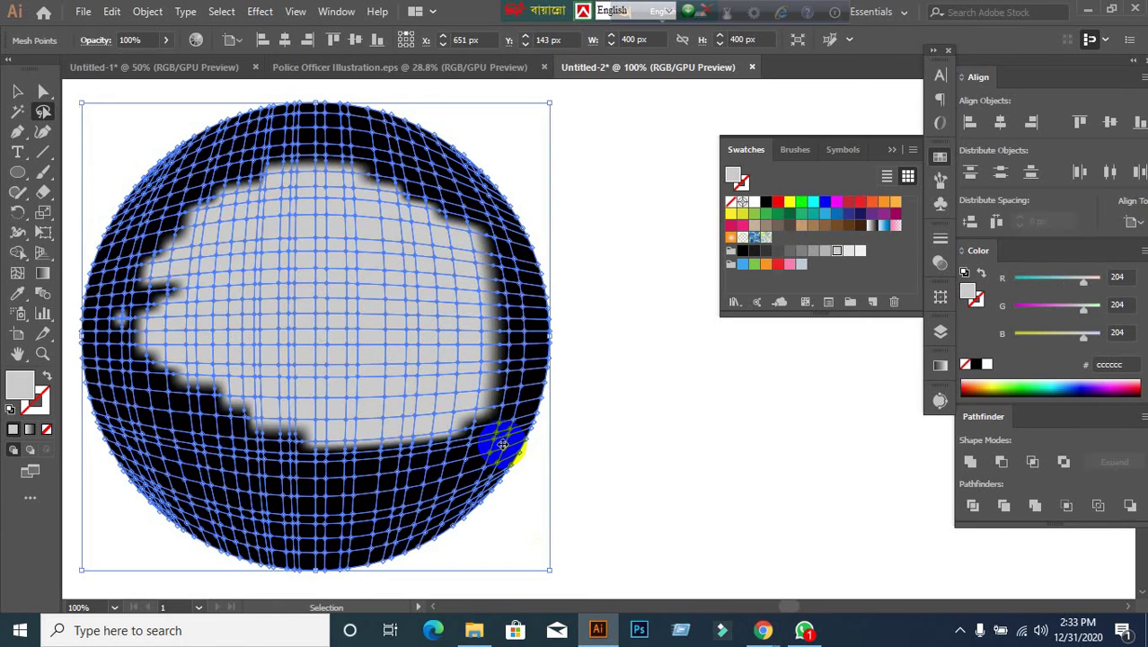
Pick a single mesh point just above and right of the circle's centre with Direct Selection and colour it dark green.
{"action": "left_click", "coordinate": [17, 91]}
{"action": "left_click_drag", "start_coordinate": [335, 374], "coordinate": [428, 313]}
{"action": "scroll", "coordinate": [449, 249], "scroll_direction": "up", "scroll_amount": 1}
{"action": "scroll", "coordinate": [449, 250], "scroll_direction": "down", "scroll_amount": 1}
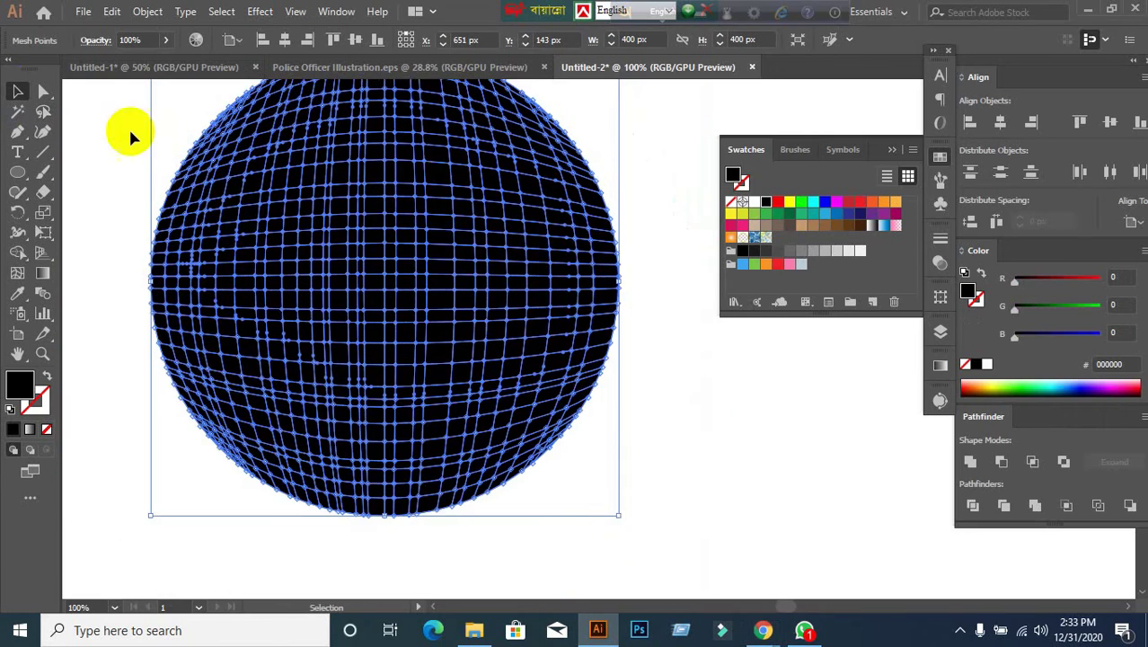
{"action": "left_click", "coordinate": [43, 92]}
{"action": "scroll", "coordinate": [423, 249], "scroll_direction": "up", "scroll_amount": 2}
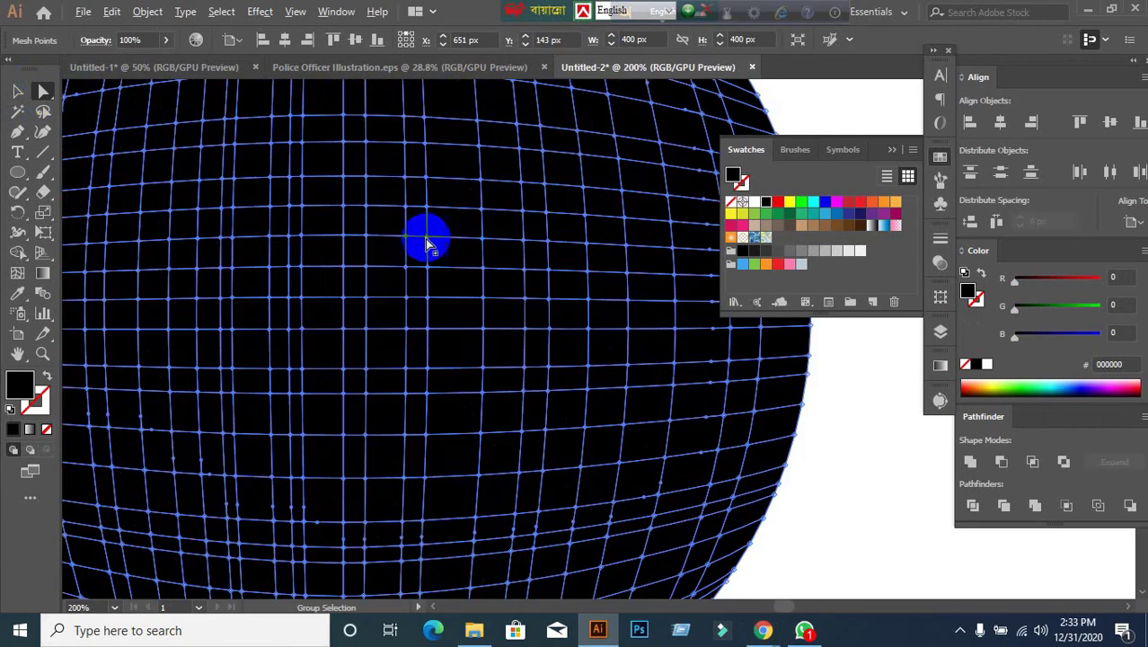
{"action": "left_click", "coordinate": [424, 239]}
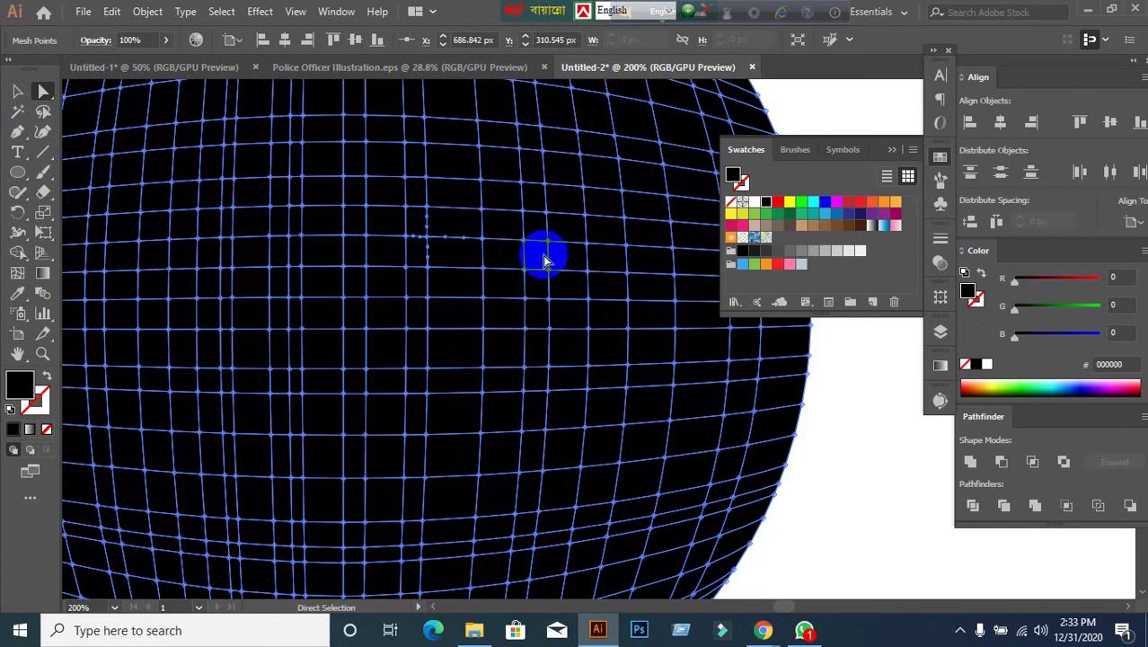
{"action": "left_click", "coordinate": [789, 213]}
Select the mesh point directly above the green one and colour it red (ff0000).
{"action": "left_click_drag", "start_coordinate": [427, 237], "coordinate": [424, 206]}
{"action": "left_click", "coordinate": [742, 250]}
{"action": "left_click", "coordinate": [777, 201]}
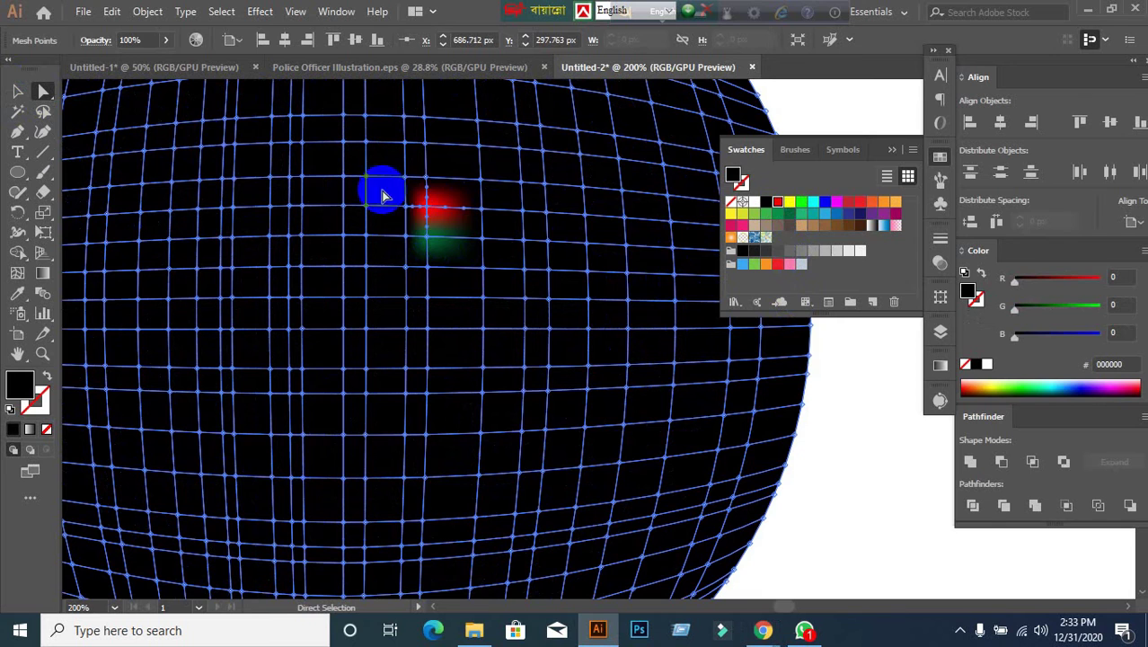
Pull the red mesh point's left direction handle upward to bend the mesh line into a wave.
{"action": "scroll", "coordinate": [418, 216], "scroll_direction": "up", "scroll_amount": 2}
{"action": "left_click_drag", "start_coordinate": [417, 216], "coordinate": [417, 149]}
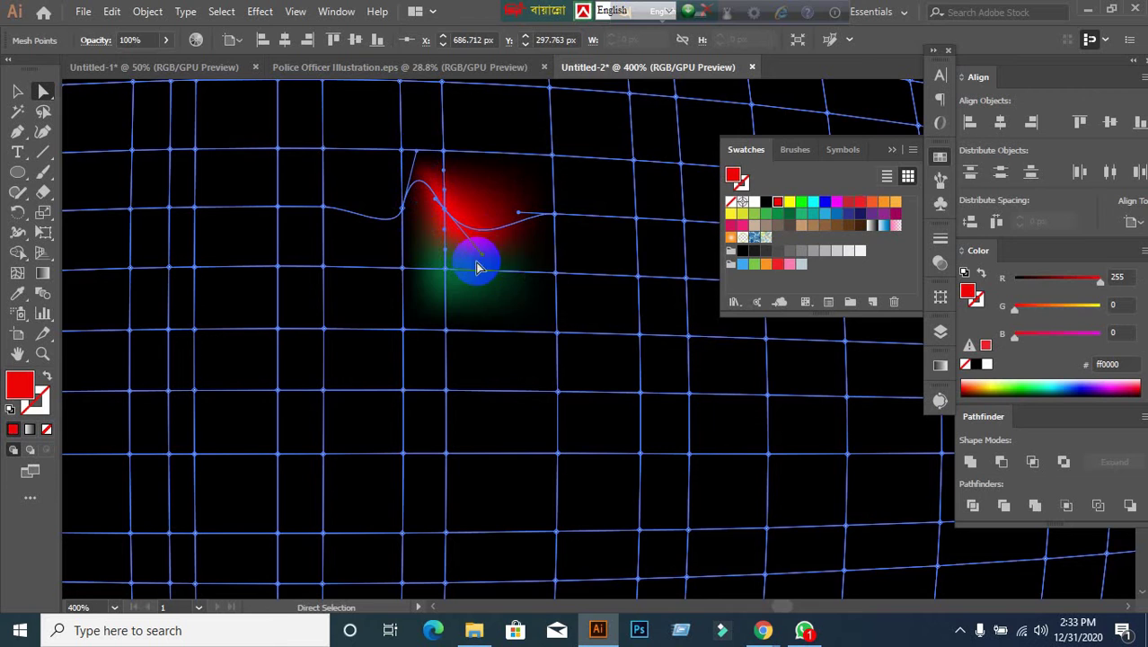
{"action": "scroll", "coordinate": [474, 329], "scroll_direction": "down", "scroll_amount": 5}
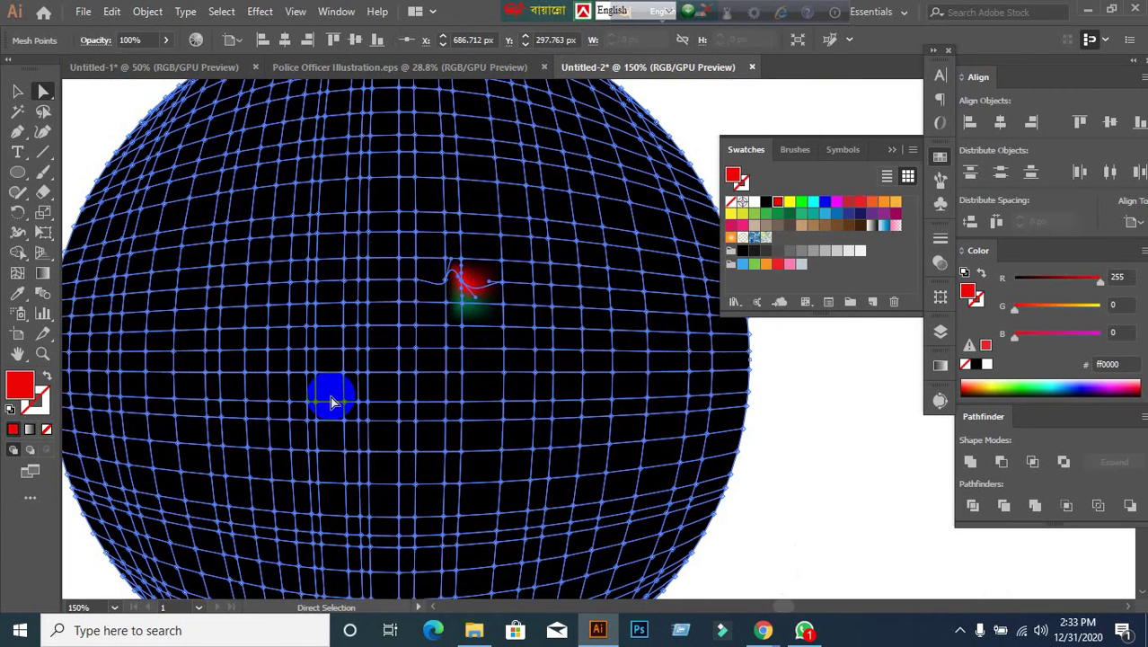
Remove a series of mesh lines from the circle's left and upper-left area with the Mesh tool.
{"action": "left_click", "coordinate": [17, 272]}
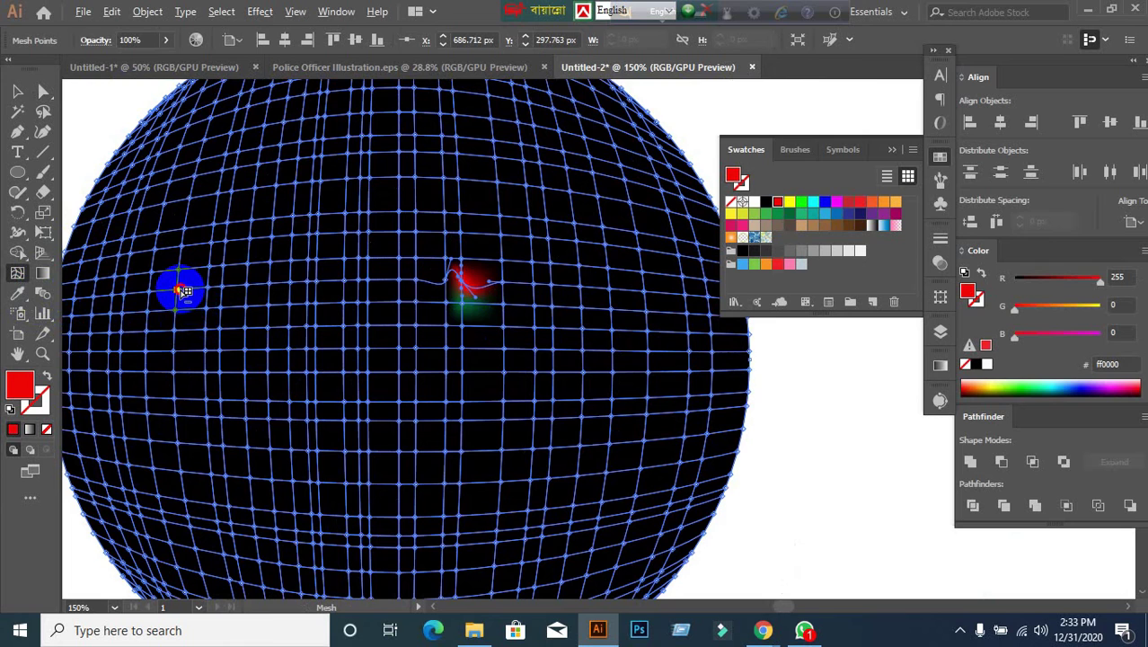
{"action": "key", "text": "ctrl+z"}
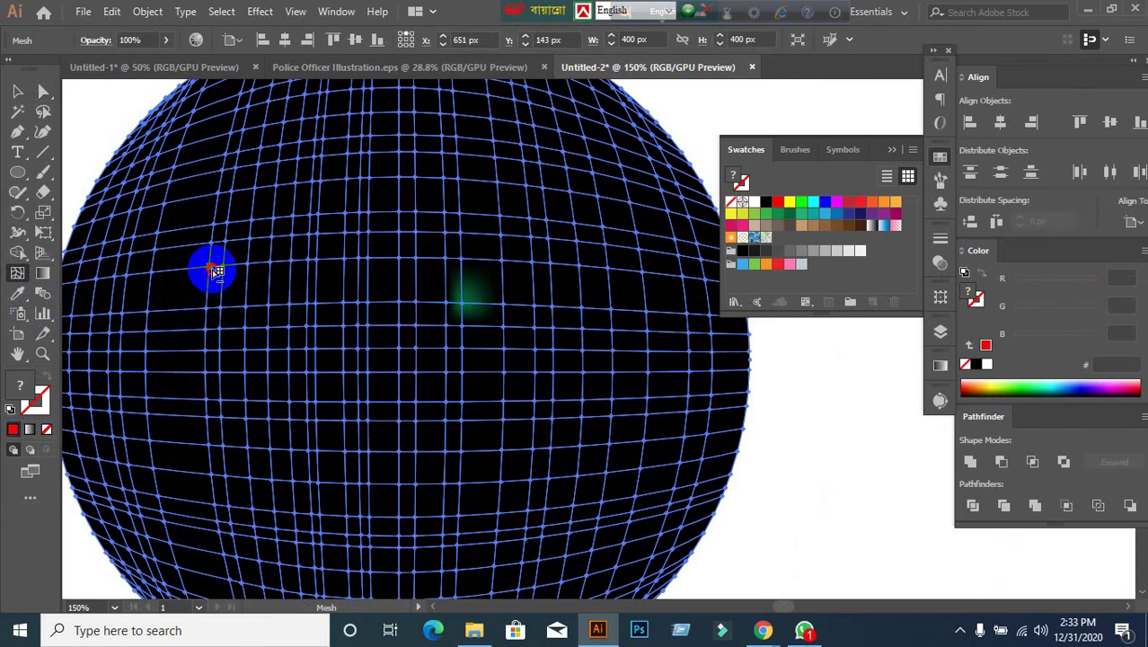
{"action": "left_click_drag", "start_coordinate": [226, 241], "coordinate": [244, 331]}
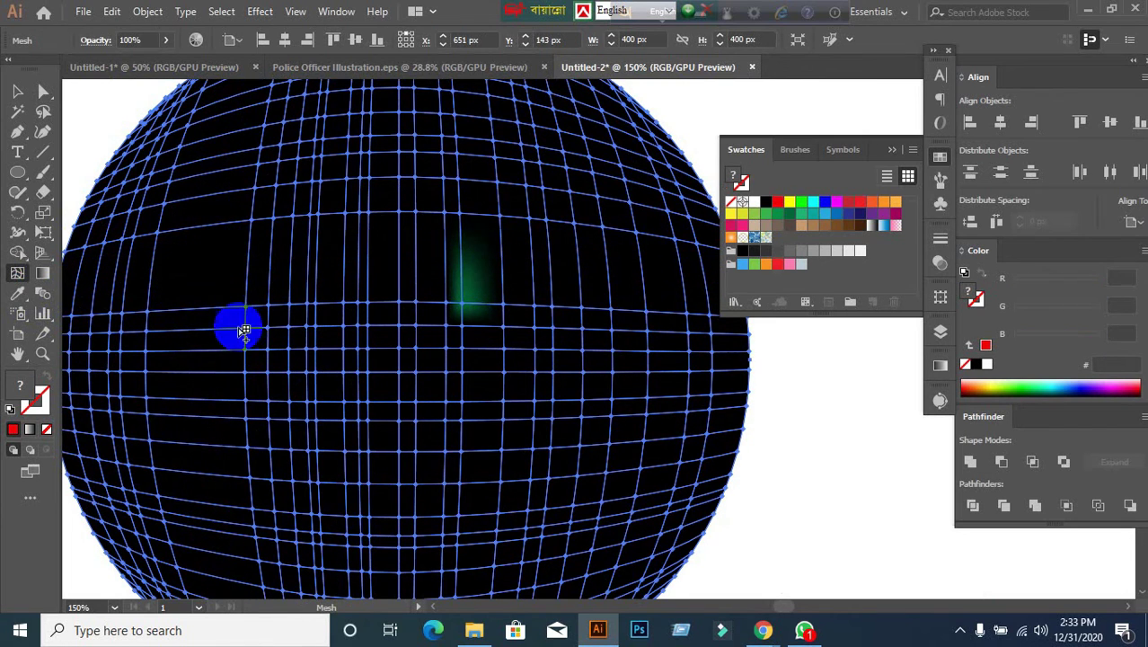
{"action": "key", "text": "ctrl+z"}
{"action": "left_click", "coordinate": [277, 333]}
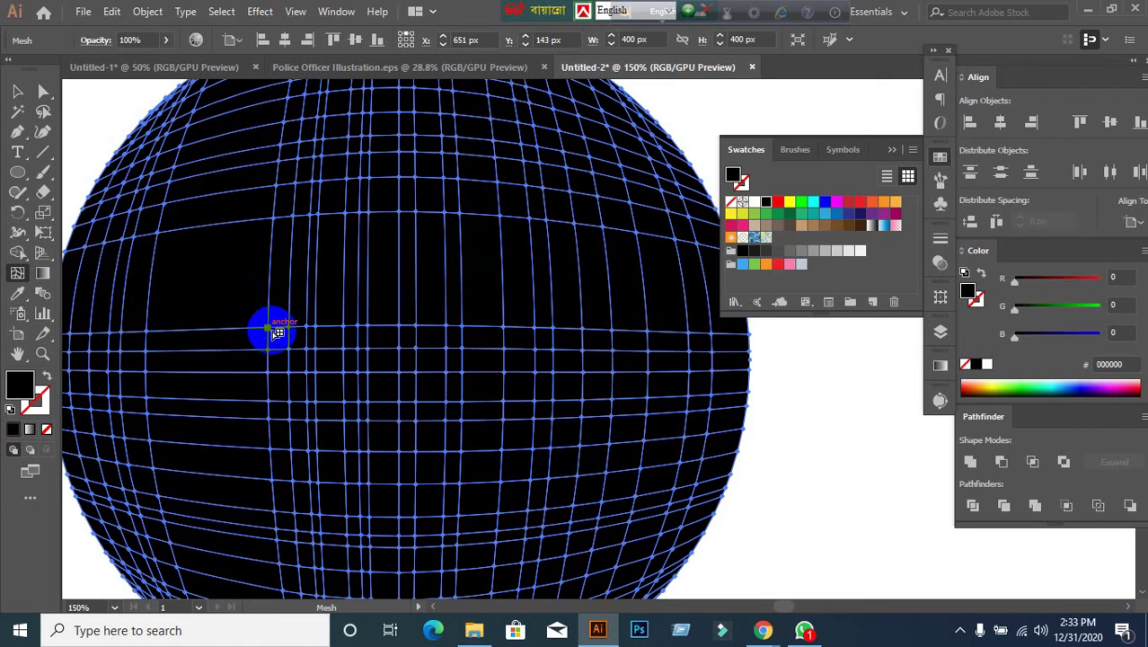
{"action": "left_click", "coordinate": [273, 331], "text": "alt"}
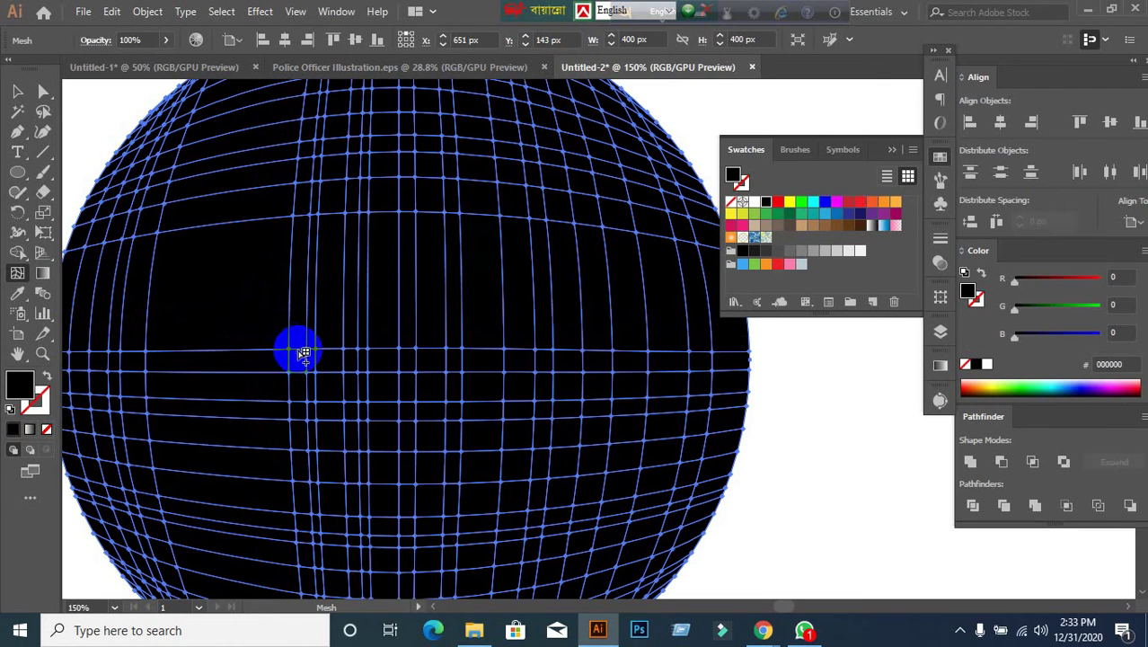
{"action": "left_click_drag", "start_coordinate": [297, 357], "coordinate": [319, 402]}
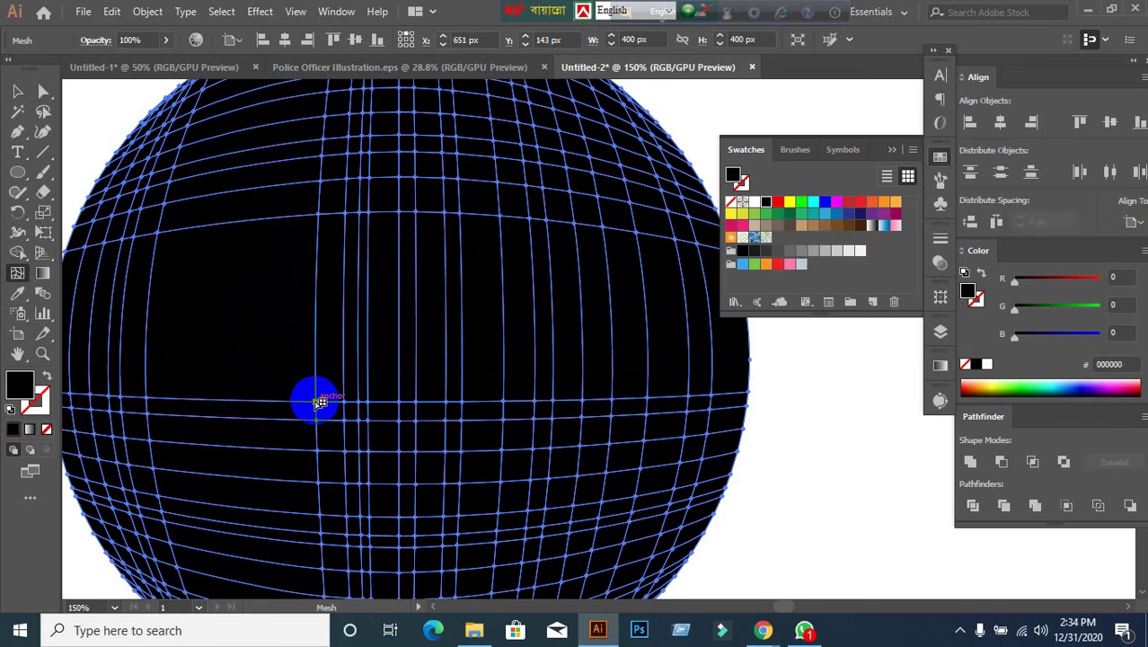
{"action": "left_click_drag", "start_coordinate": [319, 402], "coordinate": [347, 222]}
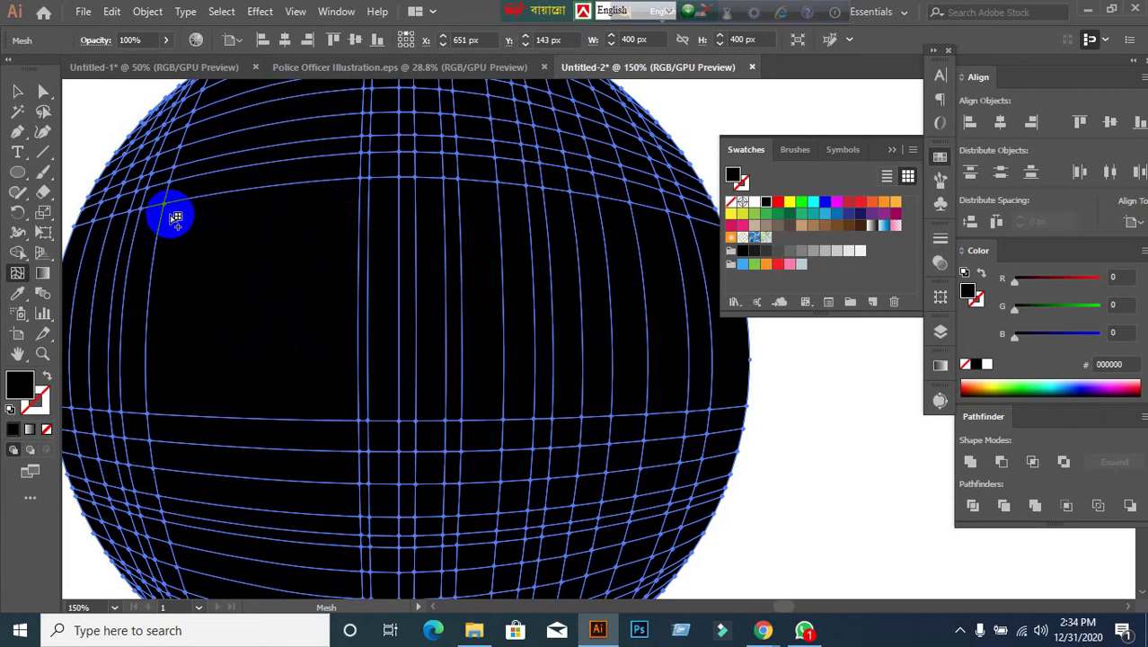
{"action": "mouse_move", "coordinate": [173, 208]}
{"action": "left_mouse_down"}
{"action": "mouse_move", "coordinate": [152, 223]}
{"action": "mouse_move", "coordinate": [149, 187]}
{"action": "mouse_move", "coordinate": [157, 192]}
{"action": "mouse_move", "coordinate": [135, 172]}
{"action": "mouse_move", "coordinate": [196, 204]}
{"action": "left_mouse_up"}
{"action": "key", "text": "ctrl+minus"}
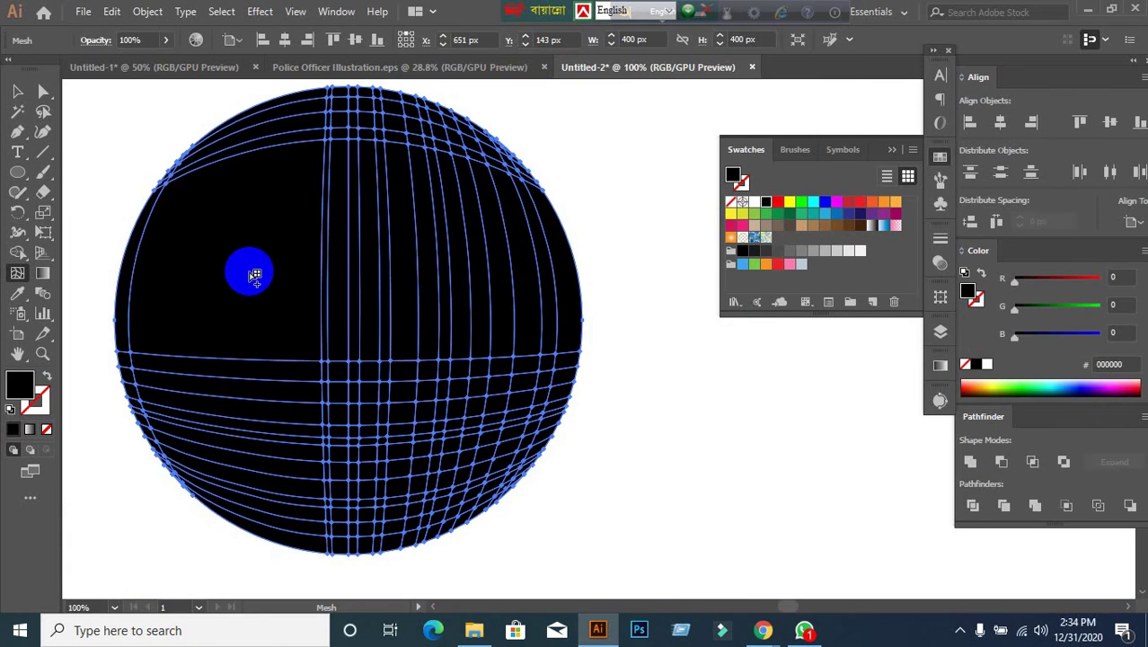
Select the black mesh circle with the Selection tool, shift it around and delete it from the artboard.
{"action": "left_click", "coordinate": [17, 94]}
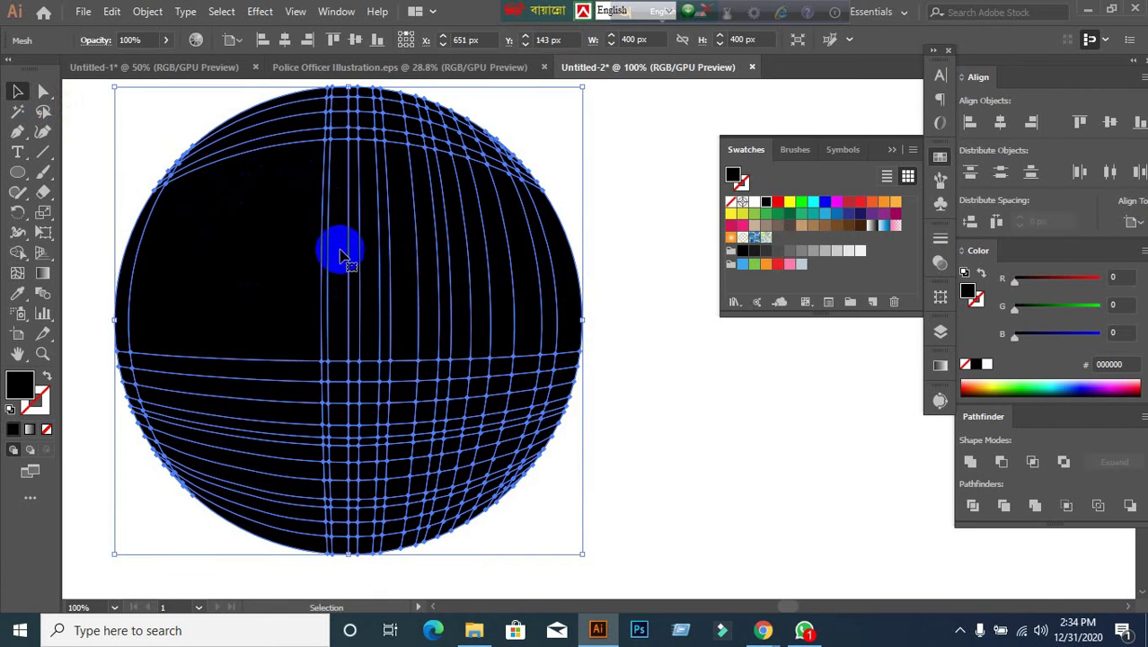
{"action": "left_click_drag", "start_coordinate": [341, 278], "coordinate": [452, 312]}
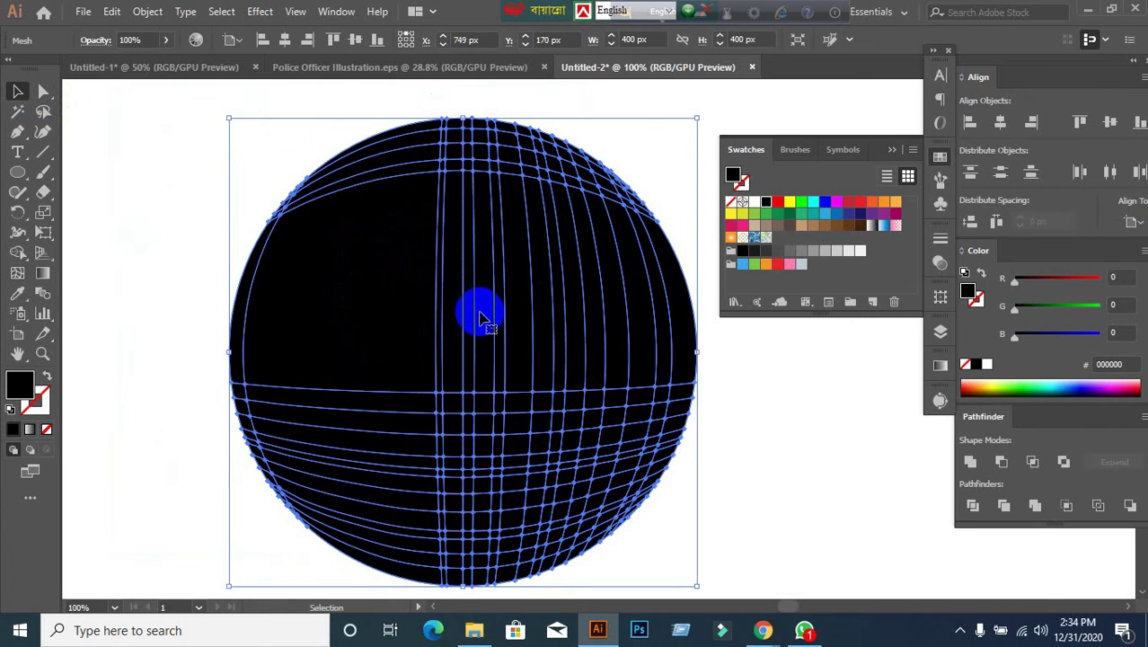
{"action": "left_click_drag", "start_coordinate": [481, 316], "coordinate": [424, 281]}
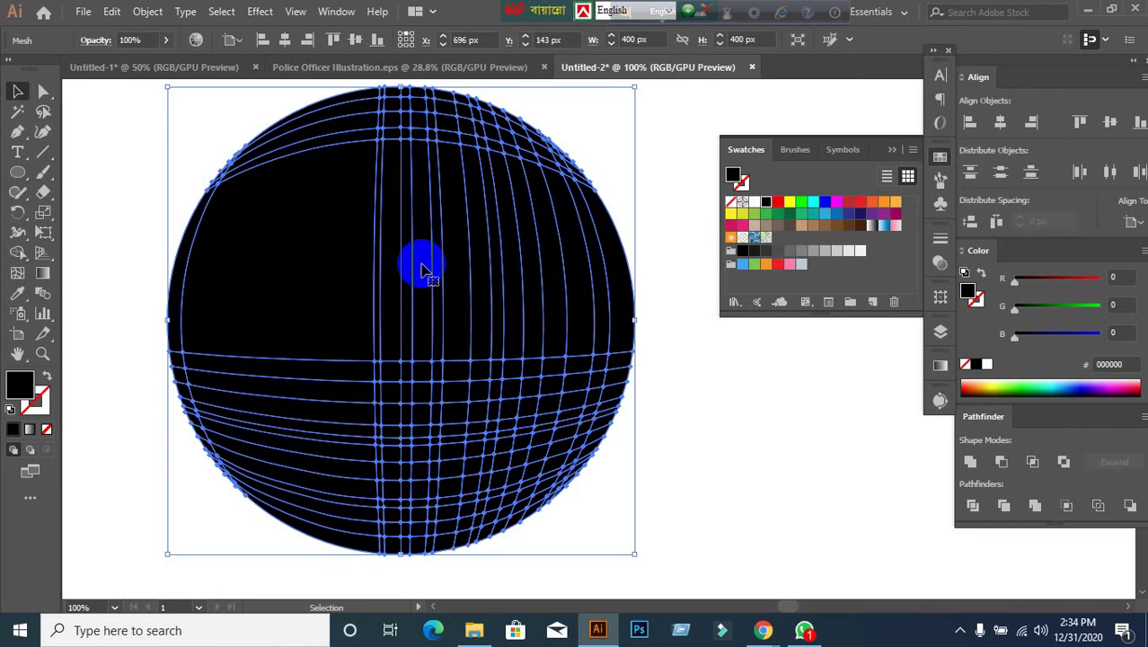
{"action": "key", "text": "Delete"}
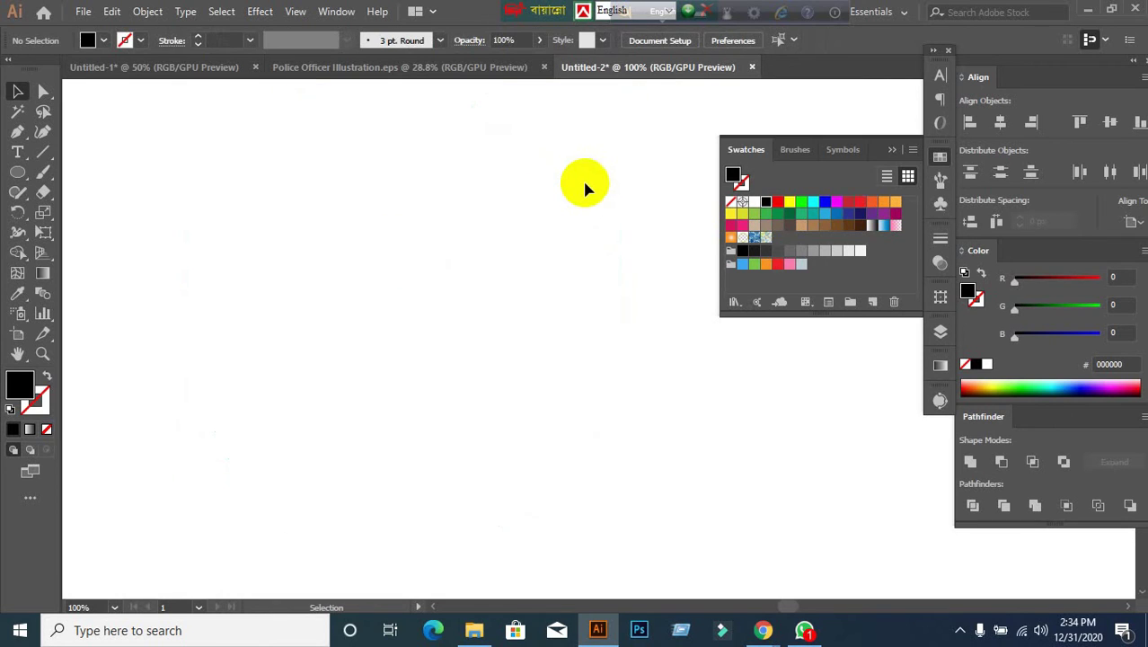
{"action": "key", "text": "ctrl+minus"}
{"action": "key", "text": "ctrl+minus"}
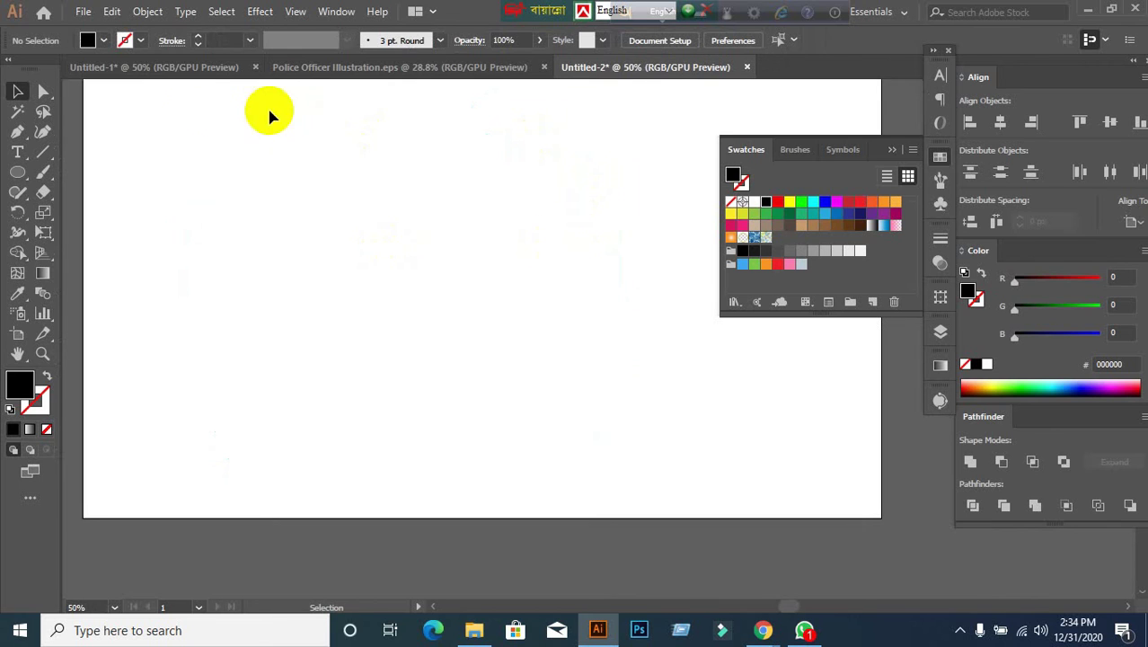
Switch to the Untitled-1 document, reposition the banana photo and examine its pixels at very high magnification.
{"action": "left_click", "coordinate": [184, 70]}
{"action": "left_click", "coordinate": [352, 325]}
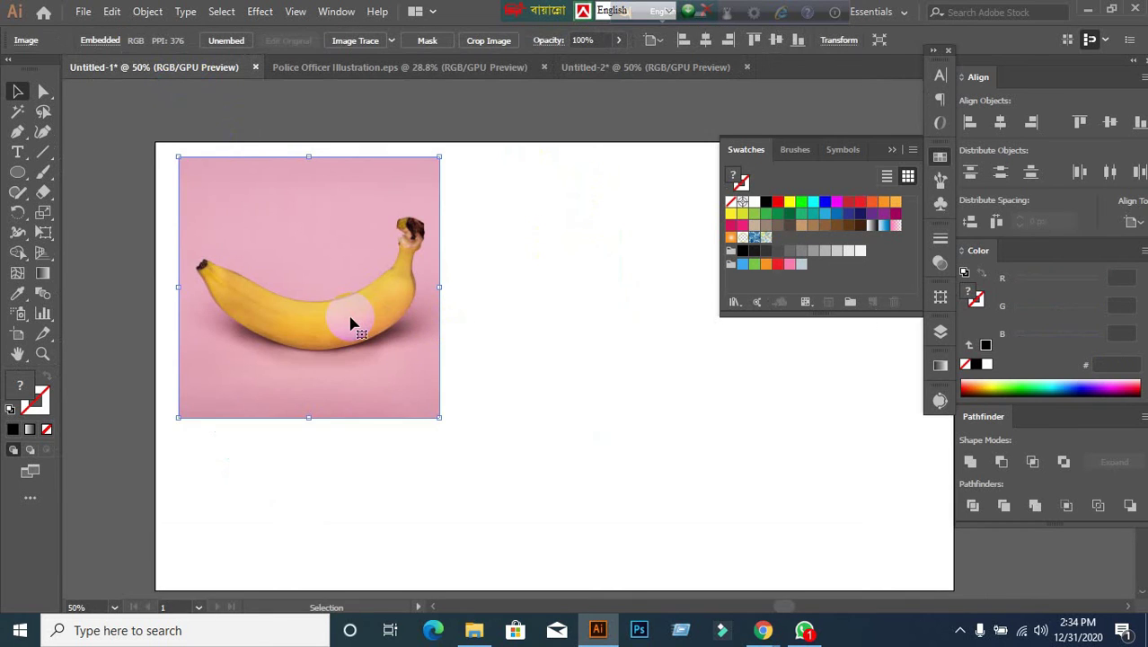
{"action": "left_click_drag", "start_coordinate": [351, 323], "coordinate": [325, 299]}
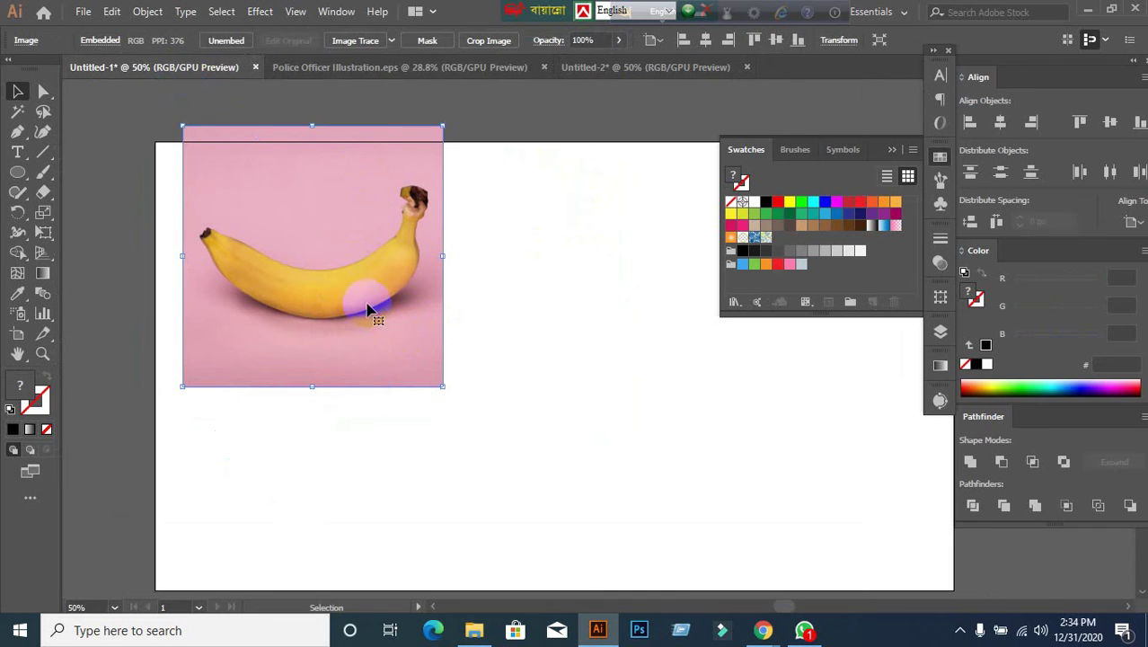
{"action": "left_click_drag", "start_coordinate": [346, 282], "coordinate": [357, 374]}
{"action": "scroll", "coordinate": [354, 393], "scroll_direction": "up", "scroll_amount": 3}
{"action": "scroll", "coordinate": [377, 350], "scroll_direction": "up", "scroll_amount": 15}
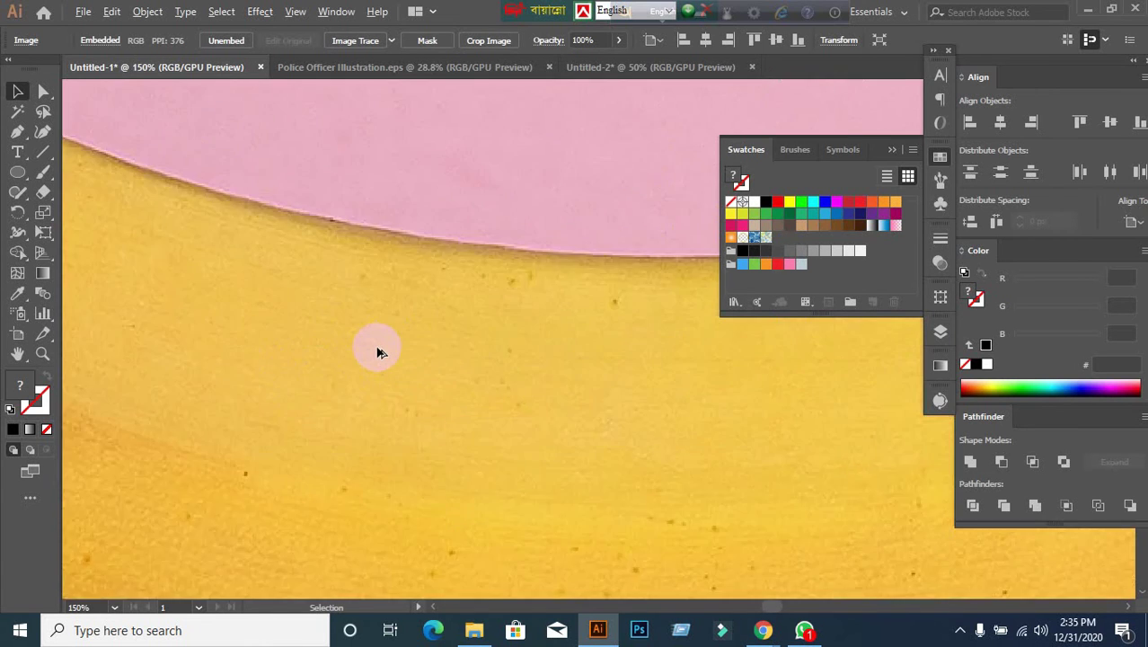
{"action": "scroll", "coordinate": [377, 351], "scroll_direction": "down", "scroll_amount": 10}
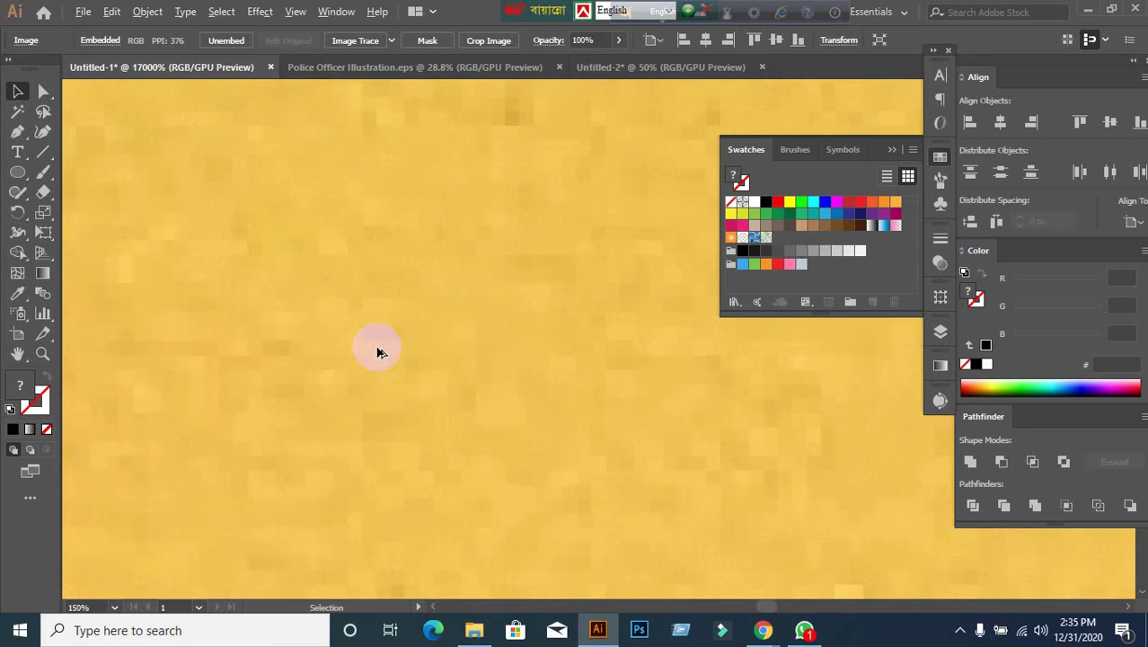
{"action": "scroll", "coordinate": [377, 350], "scroll_direction": "down", "scroll_amount": 10}
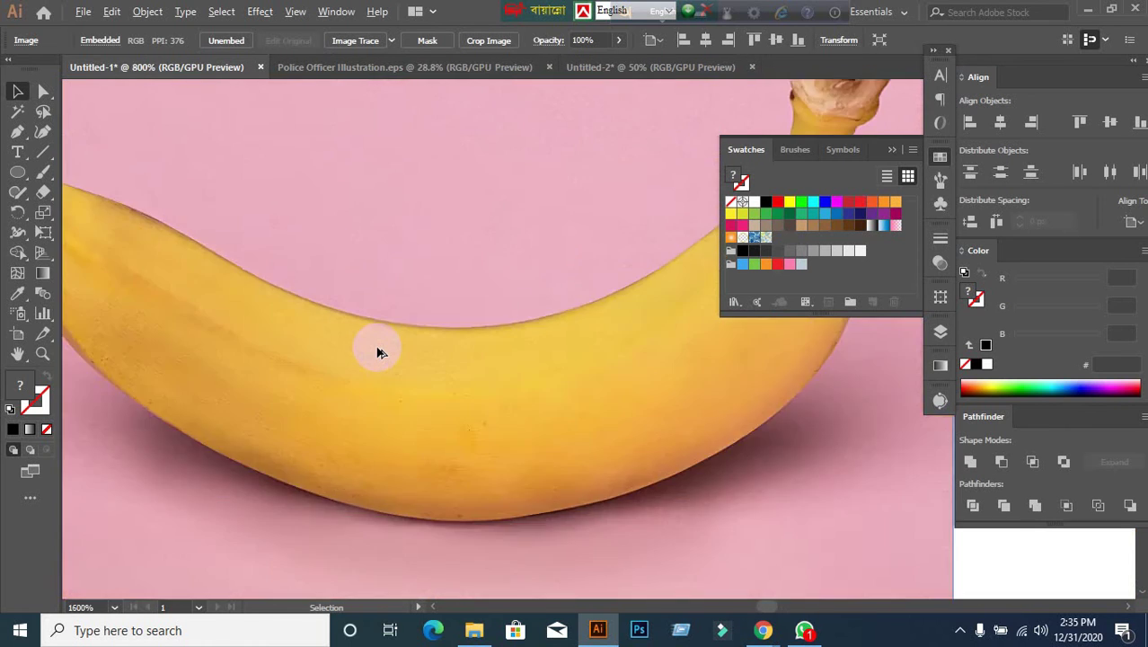
Scale the banana photo down slightly and move it to the artboard's upper-left corner.
{"action": "left_click_drag", "start_coordinate": [376, 351], "coordinate": [342, 302]}
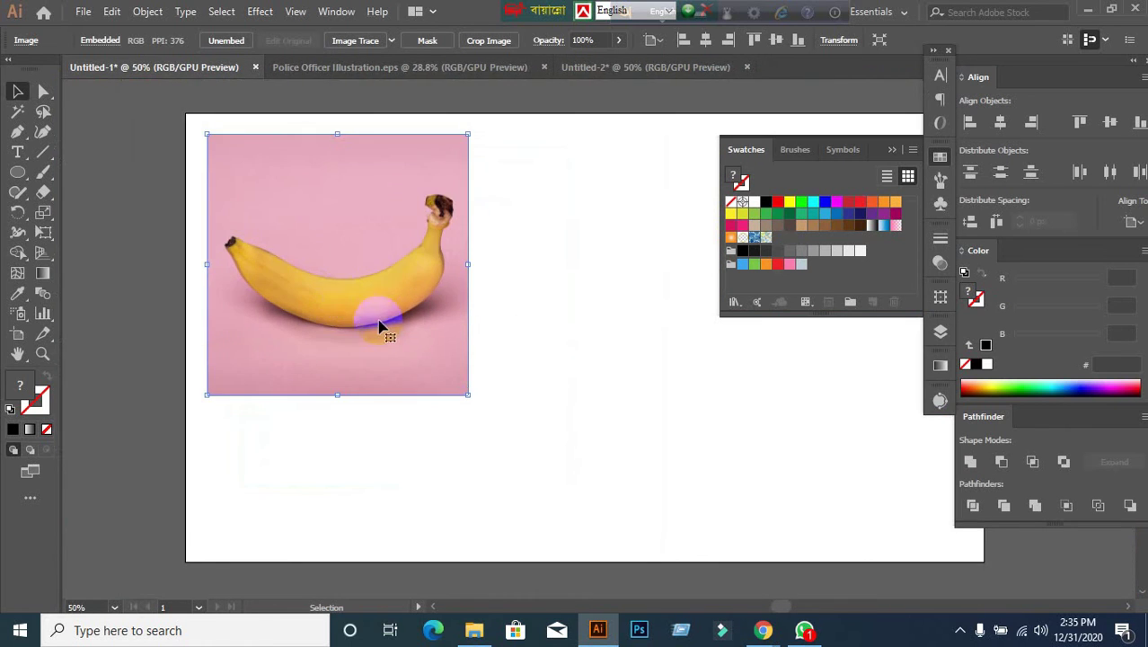
{"action": "left_click_drag", "start_coordinate": [209, 138], "coordinate": [246, 173]}
{"action": "left_click_drag", "start_coordinate": [334, 274], "coordinate": [286, 199]}
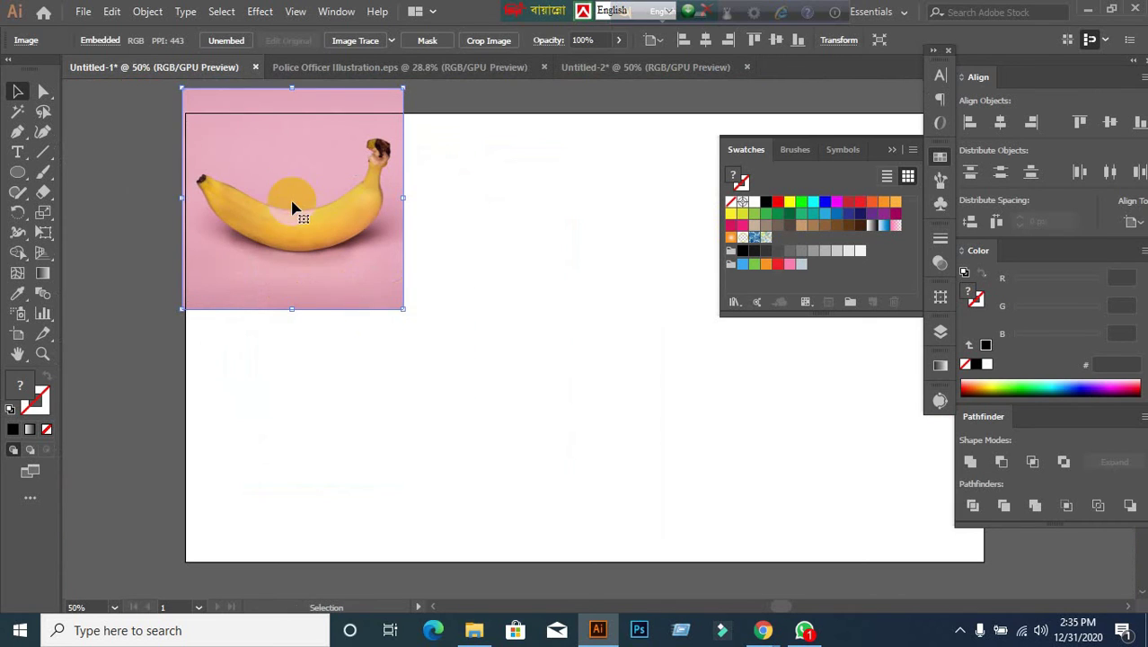
Review the Image Trace settings for the banana photo, including the advanced options.
{"action": "left_click", "coordinate": [940, 401]}
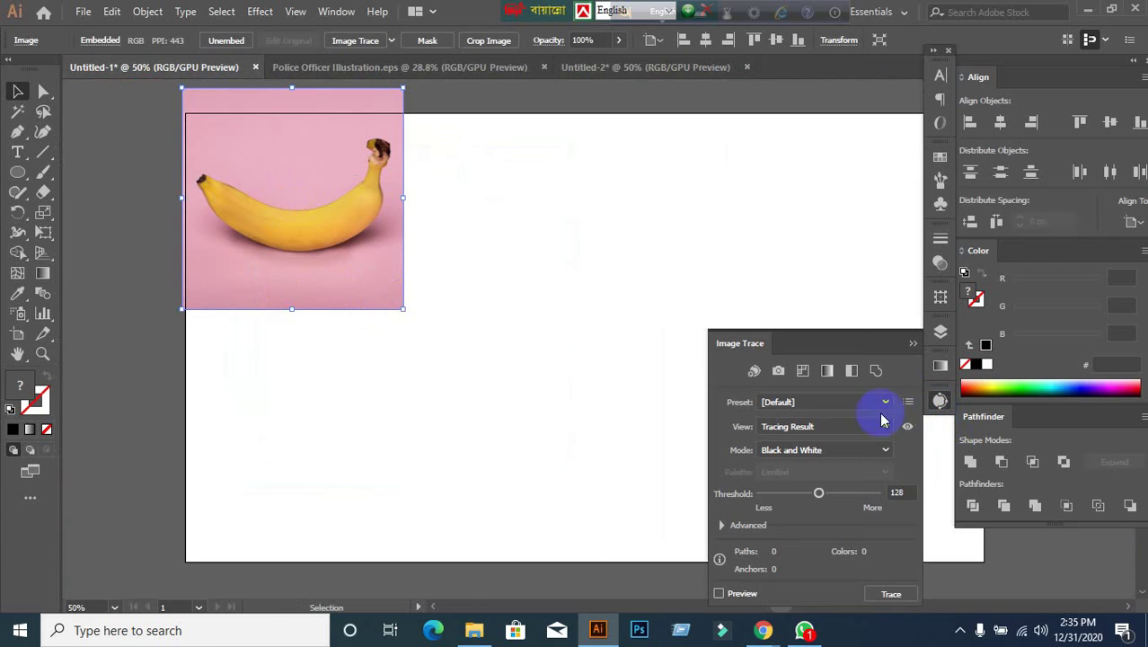
{"action": "left_click", "coordinate": [723, 525]}
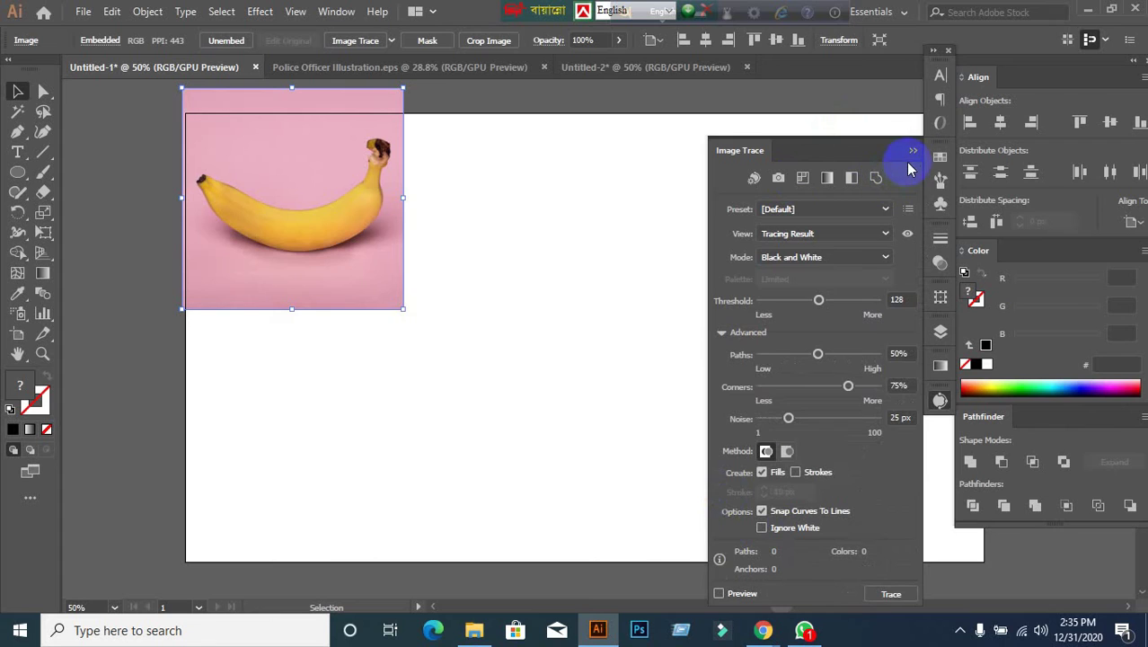
{"action": "left_click", "coordinate": [914, 140]}
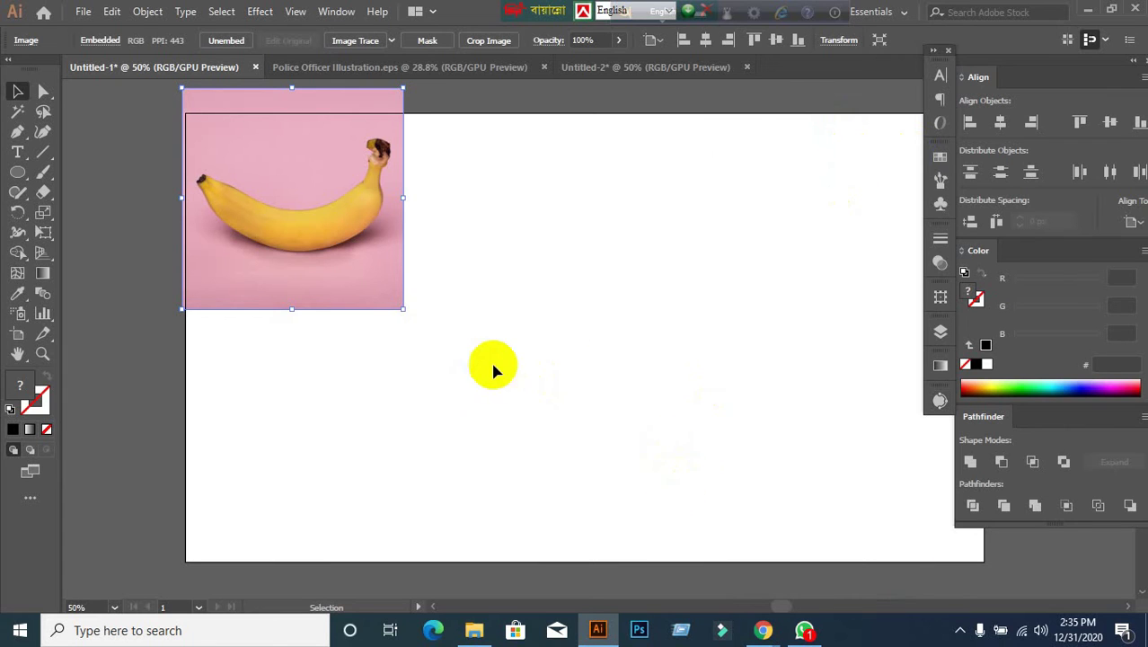
Move the banana photo inside the artboard and enlarge it on the artboard's left half.
{"action": "scroll", "coordinate": [496, 373], "scroll_direction": "up", "scroll_amount": 2}
{"action": "key", "text": "space"}
{"action": "left_click_drag", "start_coordinate": [520, 392], "coordinate": [460, 349]}
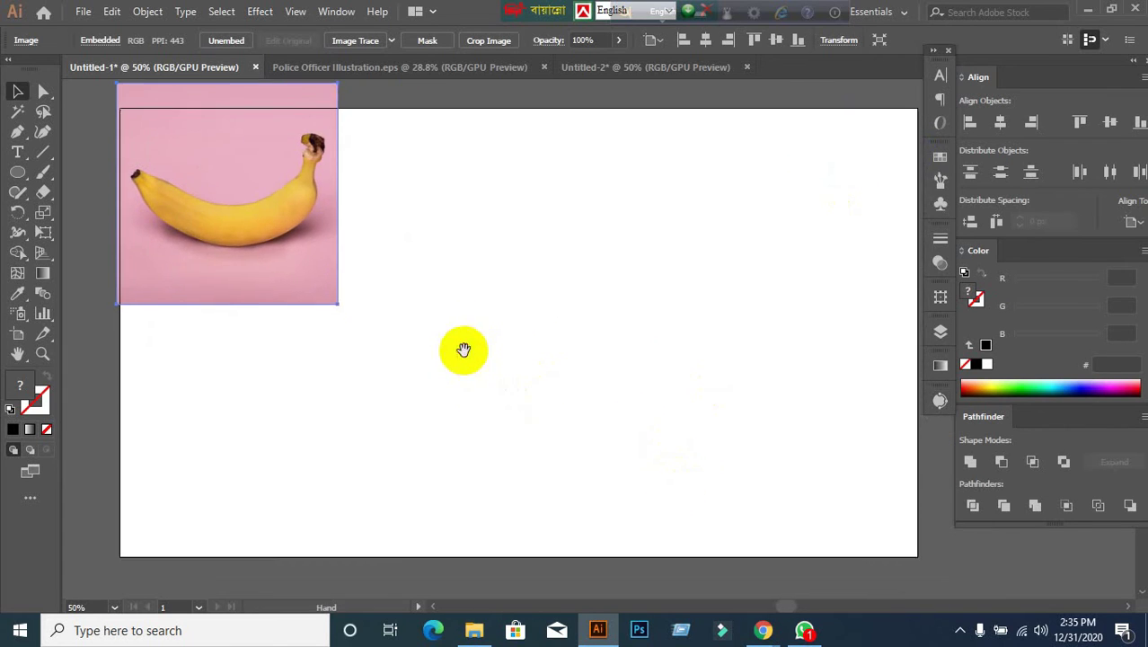
{"action": "mouse_move", "coordinate": [231, 239]}
{"action": "left_mouse_down"}
{"action": "mouse_move", "coordinate": [300, 226]}
{"action": "mouse_move", "coordinate": [296, 251]}
{"action": "mouse_move", "coordinate": [246, 247]}
{"action": "left_mouse_up"}
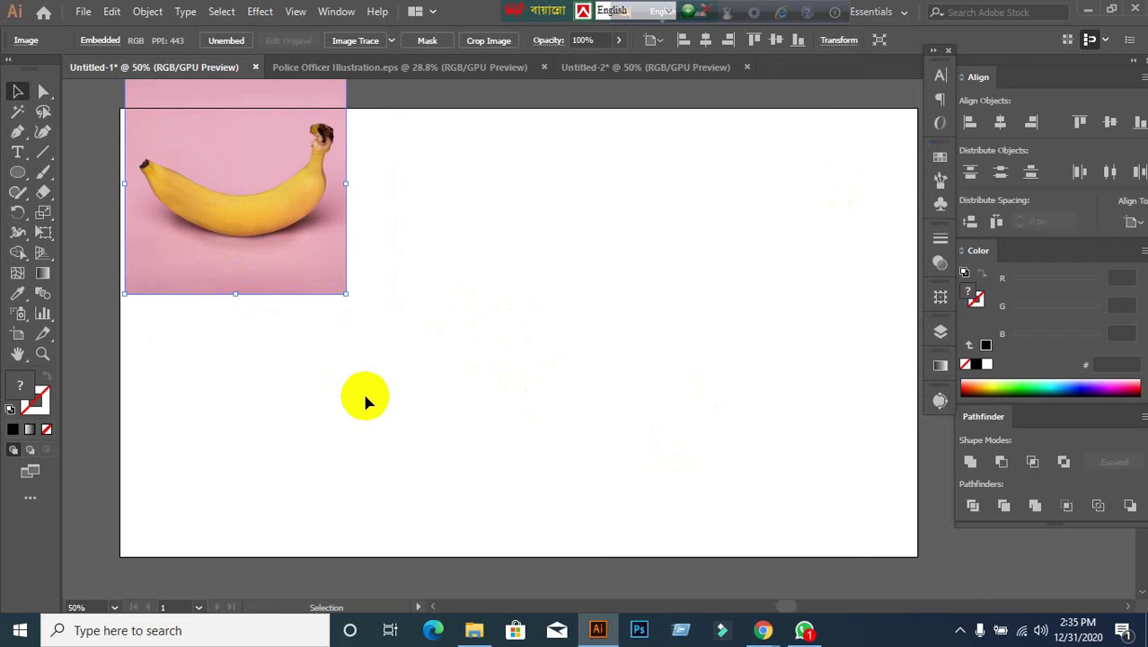
{"action": "left_click", "coordinate": [310, 217]}
{"action": "left_click_drag", "start_coordinate": [310, 217], "coordinate": [380, 349]}
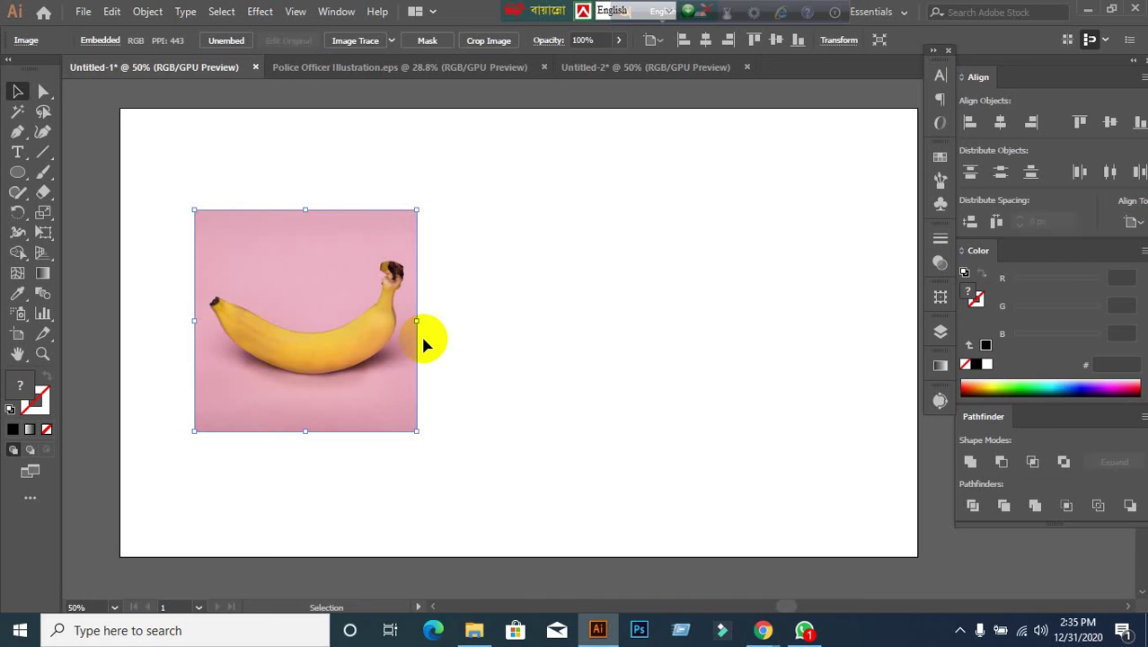
{"action": "left_click_drag", "start_coordinate": [418, 434], "coordinate": [472, 487]}
{"action": "left_click_drag", "start_coordinate": [340, 392], "coordinate": [333, 324]}
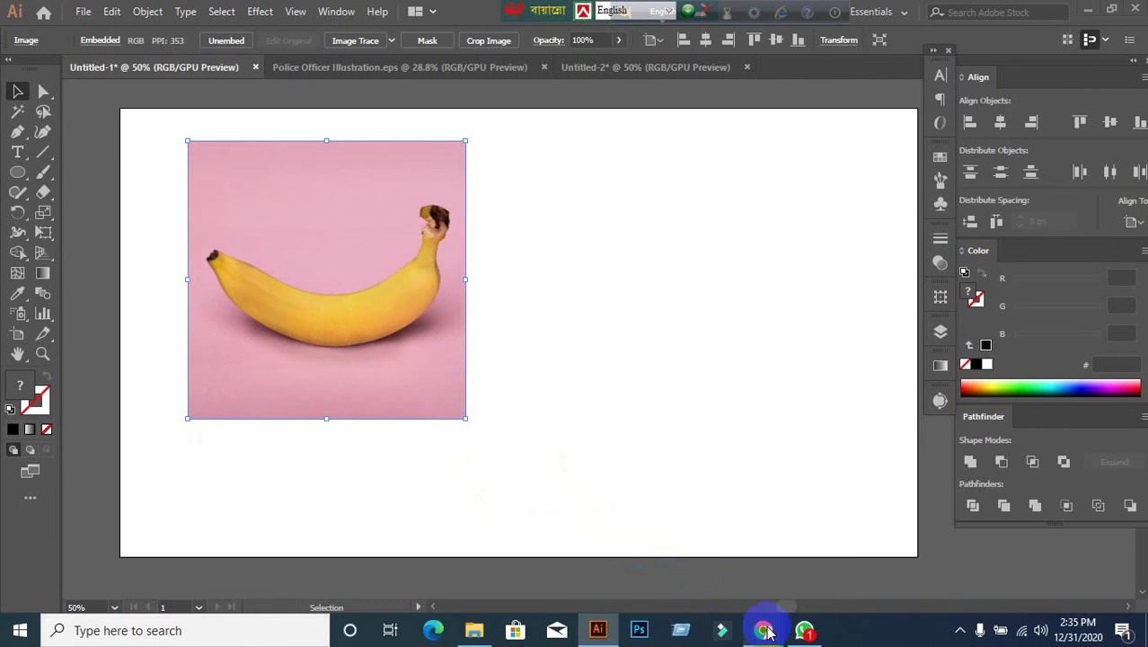
{"action": "mouse_move", "coordinate": [764, 630]}
{"action": "left_click", "coordinate": [704, 563]}
{"action": "left_click", "coordinate": [751, 174]}
{"action": "left_click", "coordinate": [597, 629]}
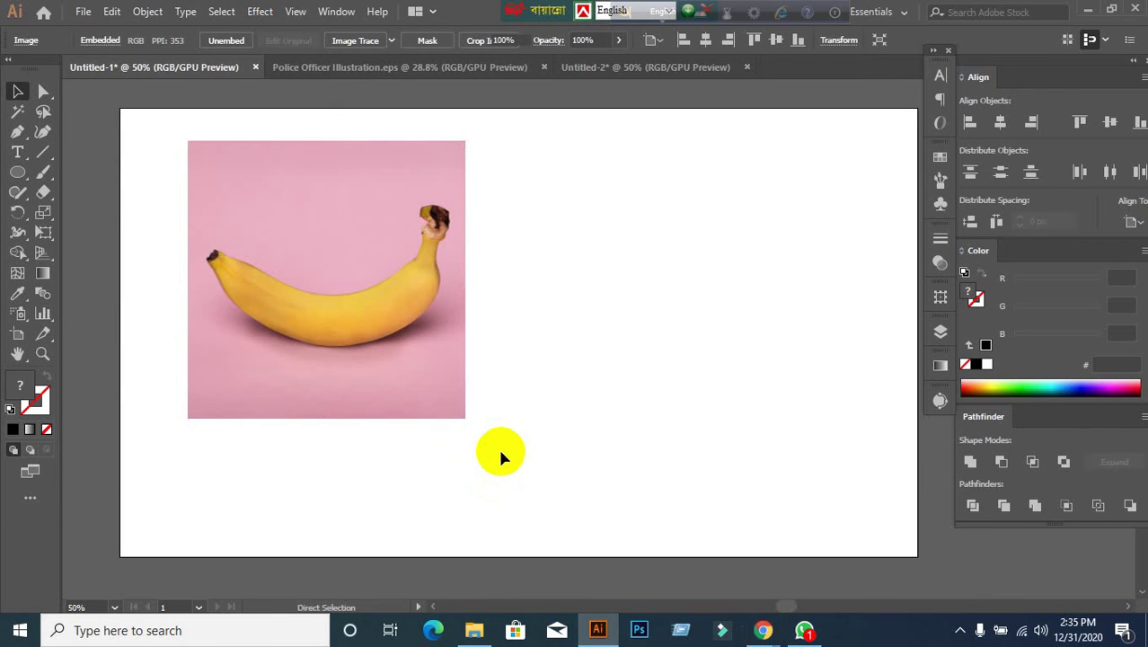
Deselect the photo and set up the Pen tool with no fill and a black stroke.
{"action": "left_click", "coordinate": [501, 456]}
{"action": "scroll", "coordinate": [207, 258], "scroll_direction": "up", "scroll_amount": 2}
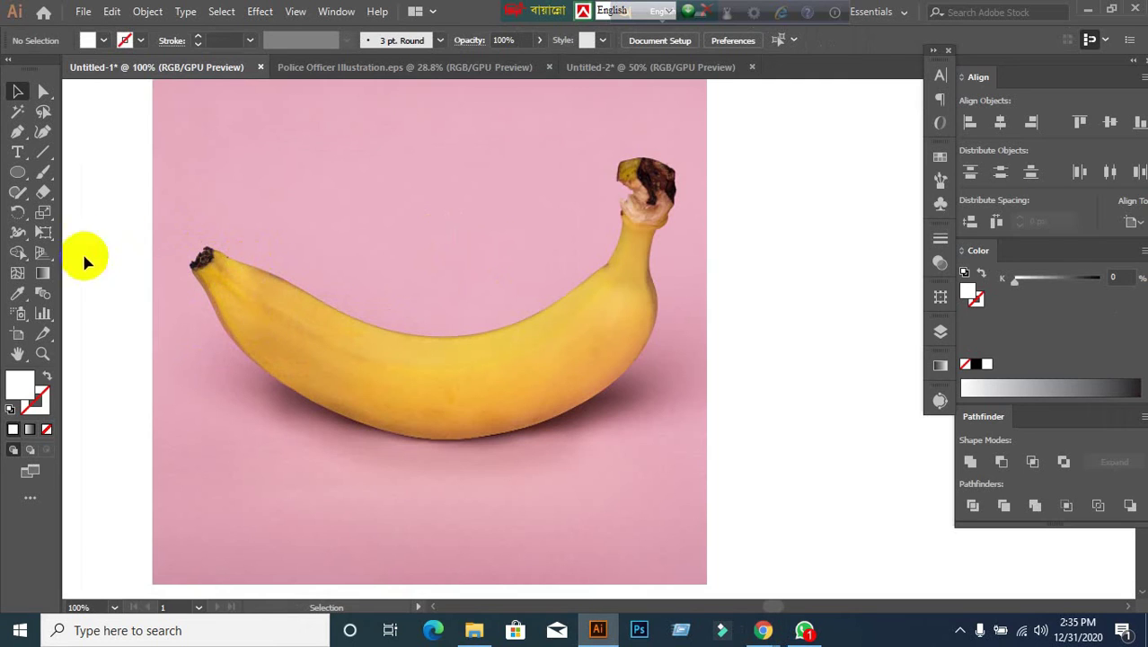
{"action": "left_click", "coordinate": [37, 160]}
{"action": "left_click", "coordinate": [17, 131]}
{"action": "left_click", "coordinate": [45, 379]}
{"action": "left_click", "coordinate": [39, 398]}
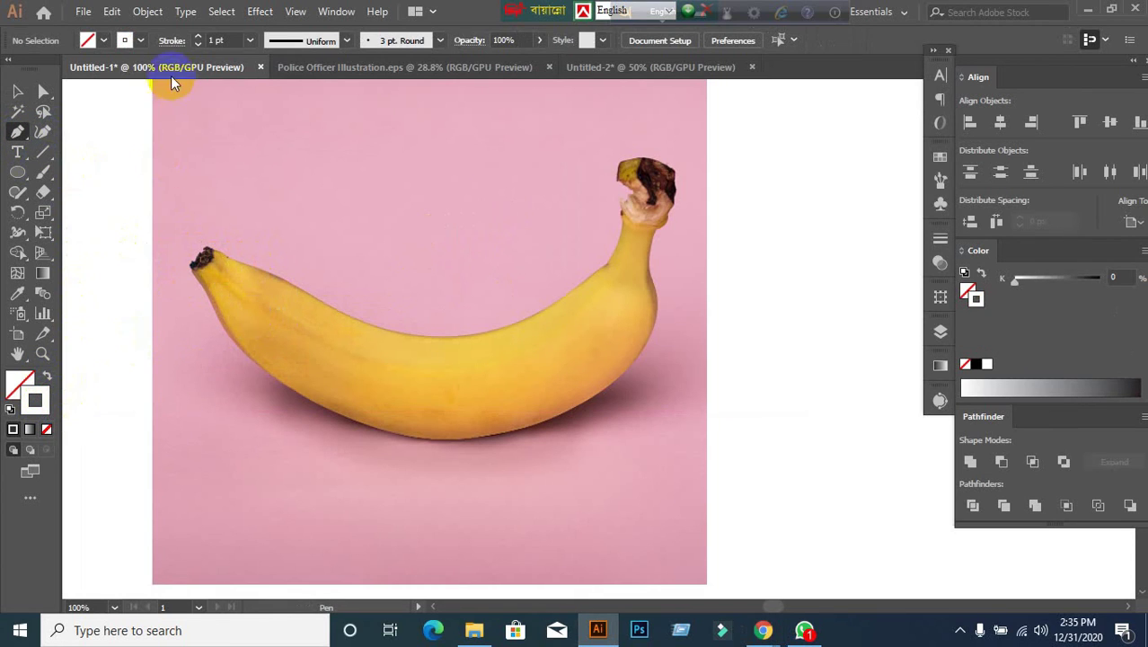
{"action": "left_click", "coordinate": [140, 47]}
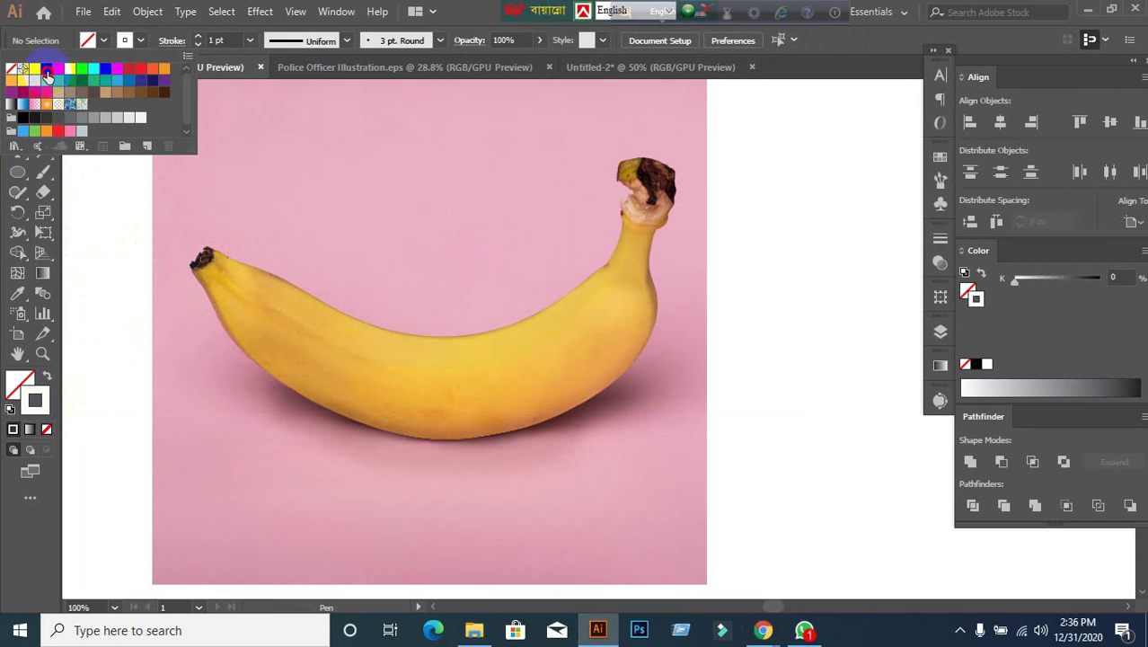
{"action": "left_click", "coordinate": [47, 70]}
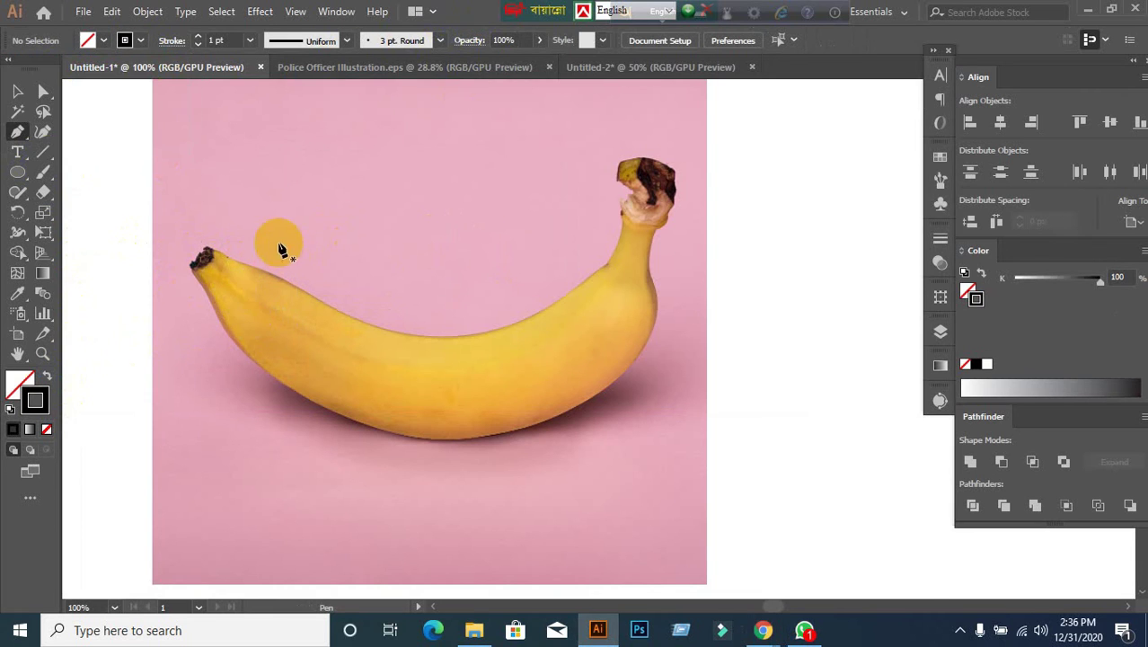
Trace the banana's upper edge with curved Pen anchors, starting at the dark left tip and heading toward the stem.
{"action": "scroll", "coordinate": [251, 262], "scroll_direction": "up", "scroll_amount": 1, "text": "alt"}
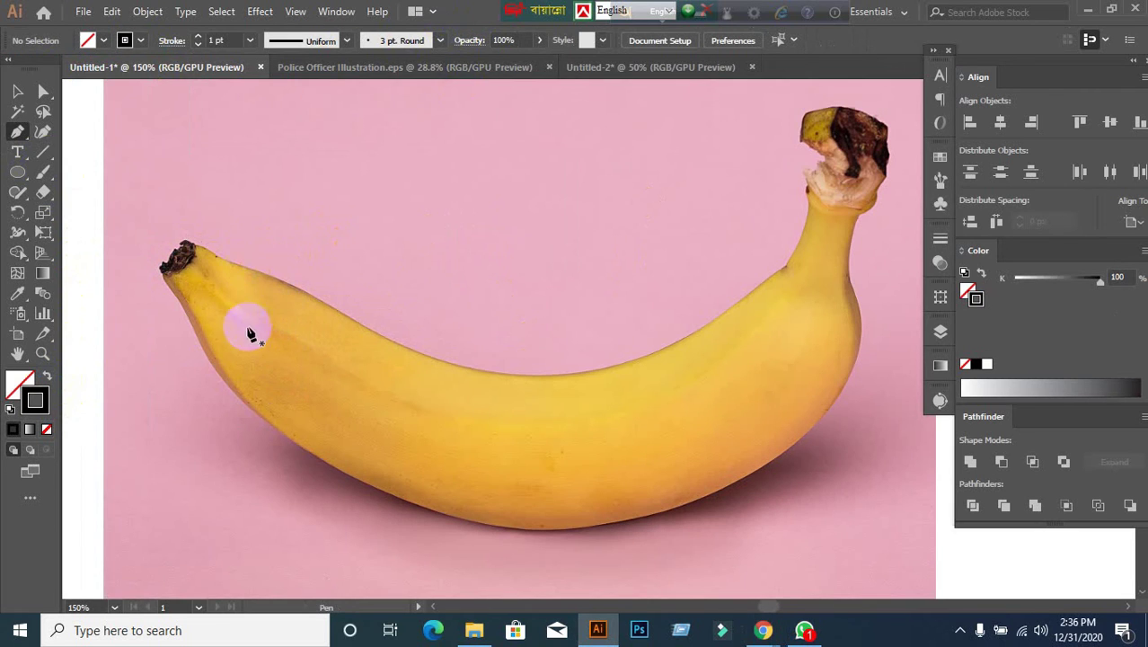
{"action": "scroll", "coordinate": [218, 261], "scroll_direction": "up", "scroll_amount": 1, "text": "alt"}
{"action": "left_click", "coordinate": [159, 266]}
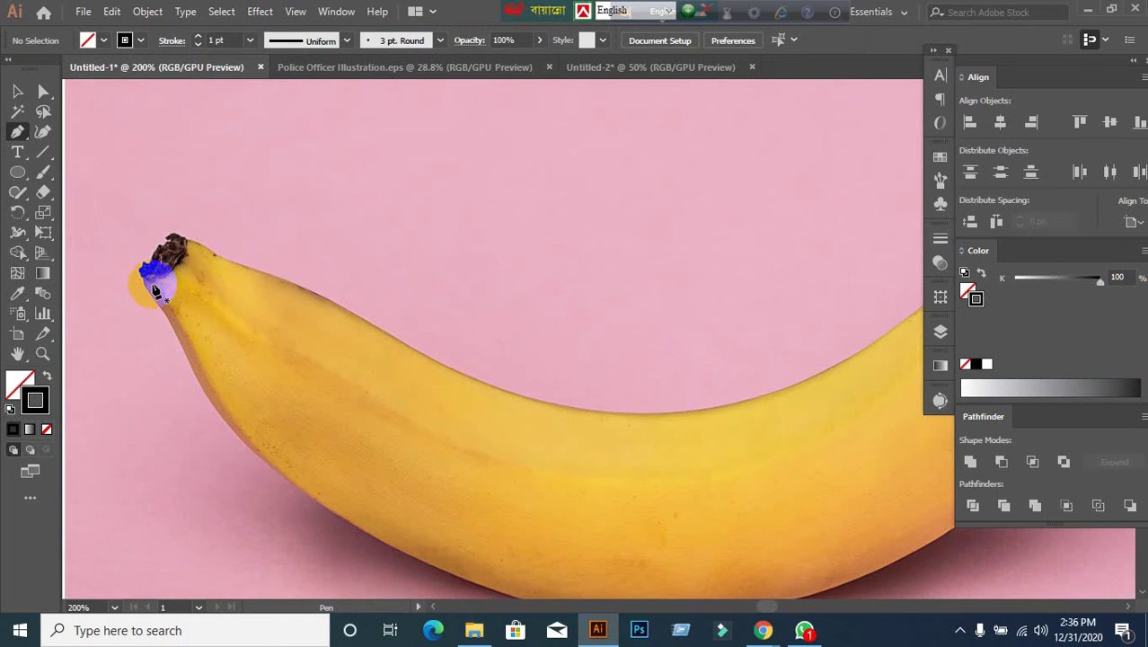
{"action": "left_click_drag", "start_coordinate": [145, 289], "coordinate": [269, 274]}
{"action": "left_click_drag", "start_coordinate": [169, 231], "coordinate": [308, 292]}
{"action": "left_click_drag", "start_coordinate": [308, 291], "coordinate": [338, 306]}
{"action": "left_click_drag", "start_coordinate": [465, 375], "coordinate": [492, 390]}
{"action": "key", "text": "space"}
{"action": "mouse_move", "coordinate": [671, 423]}
{"action": "left_mouse_down"}
{"action": "mouse_move", "coordinate": [415, 429]}
{"action": "mouse_move", "coordinate": [509, 411]}
{"action": "mouse_move", "coordinate": [502, 419]}
{"action": "left_mouse_up"}
Continue the Pen outline up the stem's left side and across the torn peel at its top.
{"action": "left_click", "coordinate": [646, 347]}
{"action": "mouse_move", "coordinate": [647, 346]}
{"action": "left_mouse_down"}
{"action": "mouse_move", "coordinate": [719, 289]}
{"action": "mouse_move", "coordinate": [733, 308]}
{"action": "mouse_move", "coordinate": [733, 286]}
{"action": "mouse_move", "coordinate": [743, 333]}
{"action": "mouse_move", "coordinate": [769, 333]}
{"action": "mouse_move", "coordinate": [697, 462]}
{"action": "left_mouse_up"}
{"action": "mouse_move", "coordinate": [661, 412]}
{"action": "left_mouse_down"}
{"action": "mouse_move", "coordinate": [705, 469]}
{"action": "mouse_move", "coordinate": [691, 302]}
{"action": "left_mouse_up"}
{"action": "mouse_move", "coordinate": [661, 412]}
{"action": "left_mouse_down"}
{"action": "mouse_move", "coordinate": [680, 409]}
{"action": "mouse_move", "coordinate": [671, 441]}
{"action": "mouse_move", "coordinate": [663, 417]}
{"action": "left_mouse_up"}
{"action": "left_click", "coordinate": [685, 355]}
{"action": "mouse_move", "coordinate": [685, 355]}
{"action": "left_mouse_down"}
{"action": "mouse_move", "coordinate": [705, 362]}
{"action": "mouse_move", "coordinate": [687, 409]}
{"action": "mouse_move", "coordinate": [658, 388]}
{"action": "mouse_move", "coordinate": [663, 401]}
{"action": "mouse_move", "coordinate": [652, 373]}
{"action": "mouse_move", "coordinate": [661, 362]}
{"action": "mouse_move", "coordinate": [685, 366]}
{"action": "mouse_move", "coordinate": [659, 370]}
{"action": "mouse_move", "coordinate": [657, 353]}
{"action": "mouse_move", "coordinate": [692, 352]}
{"action": "left_mouse_up"}
{"action": "mouse_move", "coordinate": [764, 378]}
{"action": "left_mouse_down"}
{"action": "mouse_move", "coordinate": [740, 428]}
{"action": "mouse_move", "coordinate": [761, 389]}
{"action": "mouse_move", "coordinate": [778, 412]}
{"action": "mouse_move", "coordinate": [757, 377]}
{"action": "mouse_move", "coordinate": [730, 379]}
{"action": "mouse_move", "coordinate": [708, 442]}
{"action": "left_mouse_up"}
Continue the Pen outline from the torn peel's top down the right side of the stem.
{"action": "key", "text": "ctrl+plus"}
{"action": "key", "text": "ctrl+plus"}
{"action": "key", "text": "ctrl+plus"}
{"action": "mouse_move", "coordinate": [692, 485]}
{"action": "left_mouse_down"}
{"action": "mouse_move", "coordinate": [687, 465]}
{"action": "mouse_move", "coordinate": [713, 502]}
{"action": "mouse_move", "coordinate": [712, 533]}
{"action": "mouse_move", "coordinate": [745, 292]}
{"action": "mouse_move", "coordinate": [742, 380]}
{"action": "mouse_move", "coordinate": [729, 343]}
{"action": "mouse_move", "coordinate": [723, 401]}
{"action": "mouse_move", "coordinate": [697, 361]}
{"action": "mouse_move", "coordinate": [718, 397]}
{"action": "mouse_move", "coordinate": [709, 440]}
{"action": "left_mouse_up"}
{"action": "left_click", "coordinate": [669, 473]}
{"action": "scroll", "coordinate": [713, 505], "scroll_direction": "down", "scroll_amount": 2}
{"action": "scroll", "coordinate": [728, 413], "scroll_direction": "down", "scroll_amount": 3}
{"action": "key", "text": "ctrl+z"}
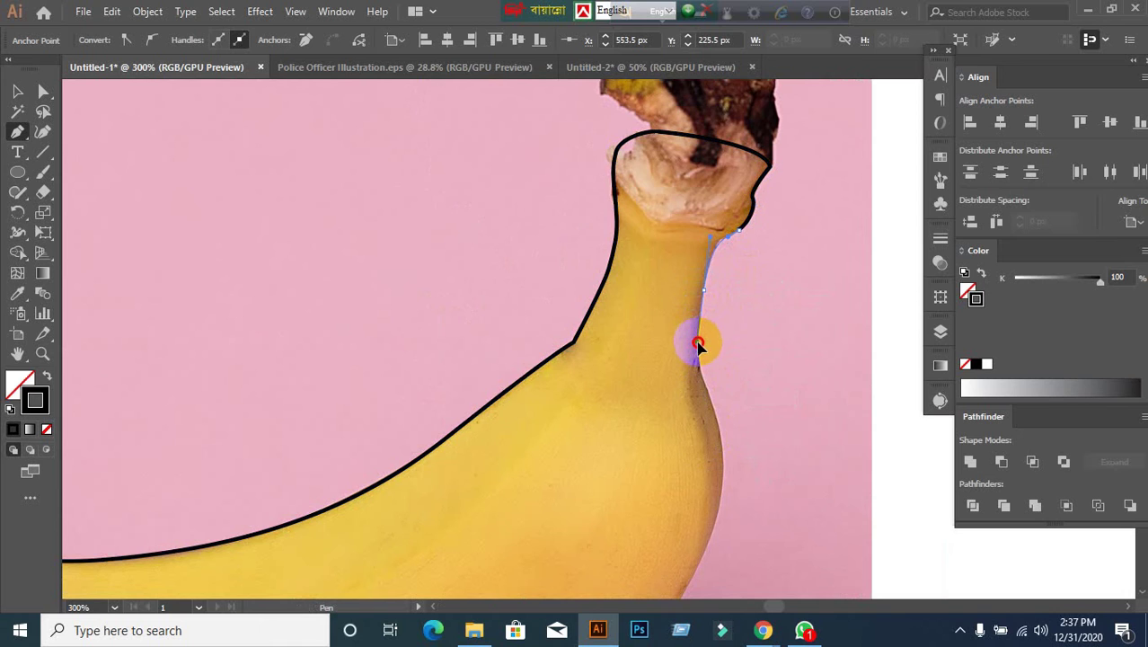
{"action": "left_click_drag", "start_coordinate": [699, 344], "coordinate": [660, 414]}
Trace the bulge below the stem and the banana's right end with curved Pen anchors, undoing misplaced ones.
{"action": "scroll", "coordinate": [718, 456], "scroll_direction": "down", "scroll_amount": 3}
{"action": "key", "text": "ctrl+z"}
{"action": "key", "text": "ctrl+z"}
{"action": "key", "text": "ctrl+z"}
{"action": "left_click_drag", "start_coordinate": [668, 509], "coordinate": [715, 299]}
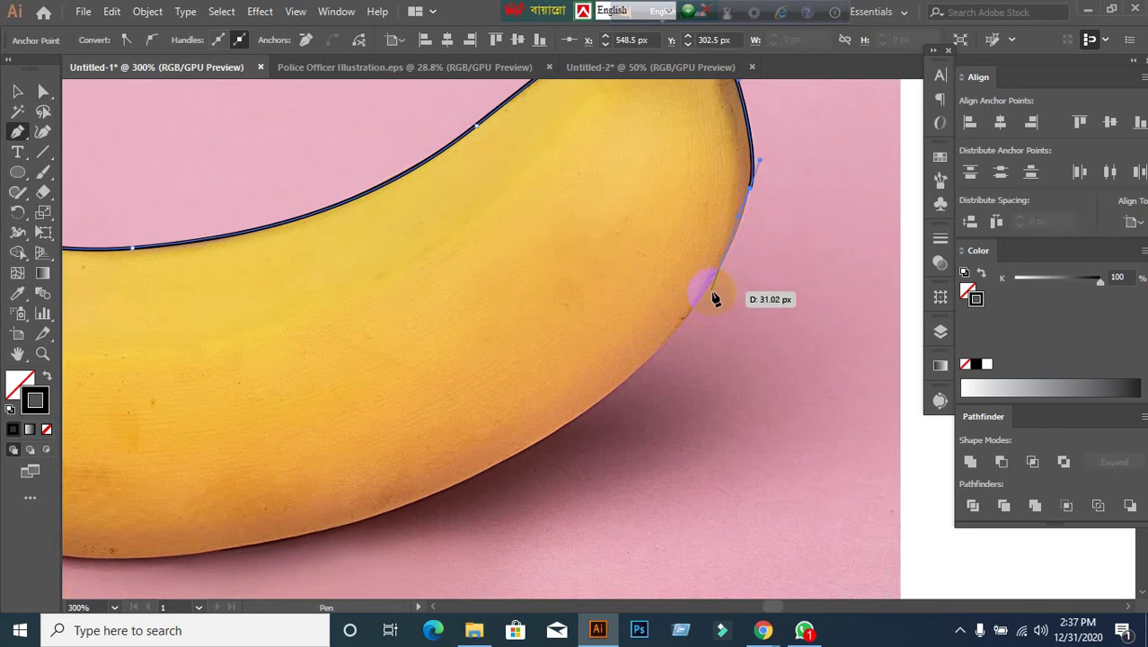
{"action": "left_click_drag", "start_coordinate": [706, 299], "coordinate": [704, 300]}
{"action": "left_click", "coordinate": [678, 332]}
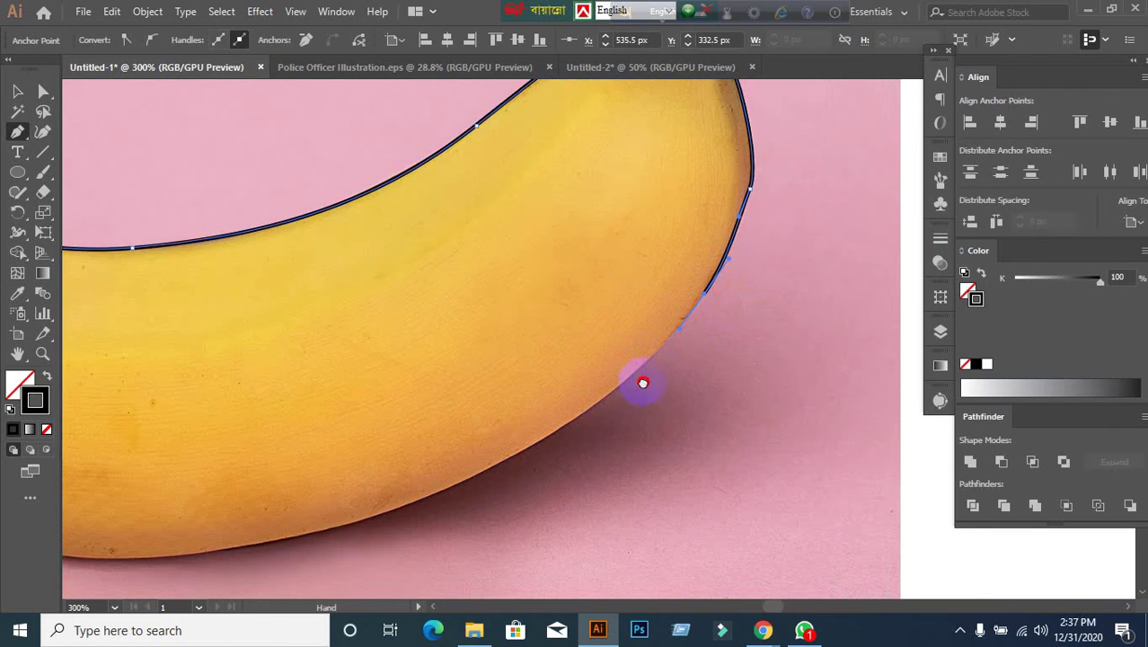
Trace the right half of the banana's lower edge with curved anchors, redoing the first misplaced anchor.
{"action": "left_click_drag", "start_coordinate": [640, 379], "coordinate": [743, 326]}
{"action": "left_click_drag", "start_coordinate": [561, 425], "coordinate": [435, 468]}
{"action": "key", "text": "ctrl+z"}
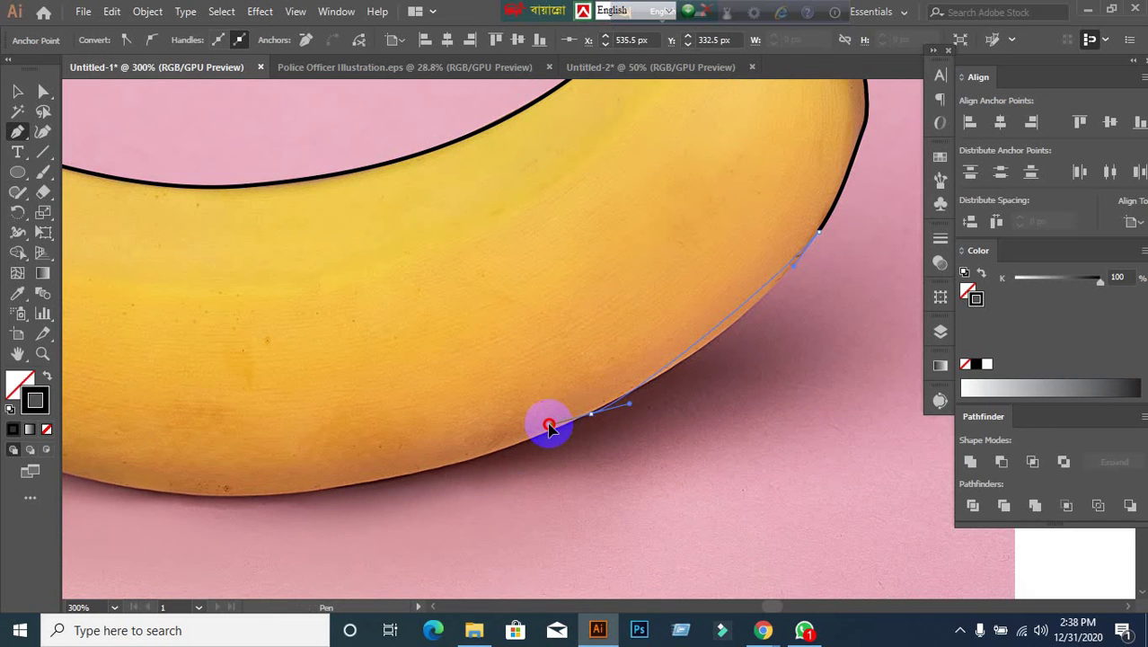
{"action": "left_click_drag", "start_coordinate": [626, 393], "coordinate": [531, 444]}
{"action": "left_click_drag", "start_coordinate": [615, 466], "coordinate": [782, 441]}
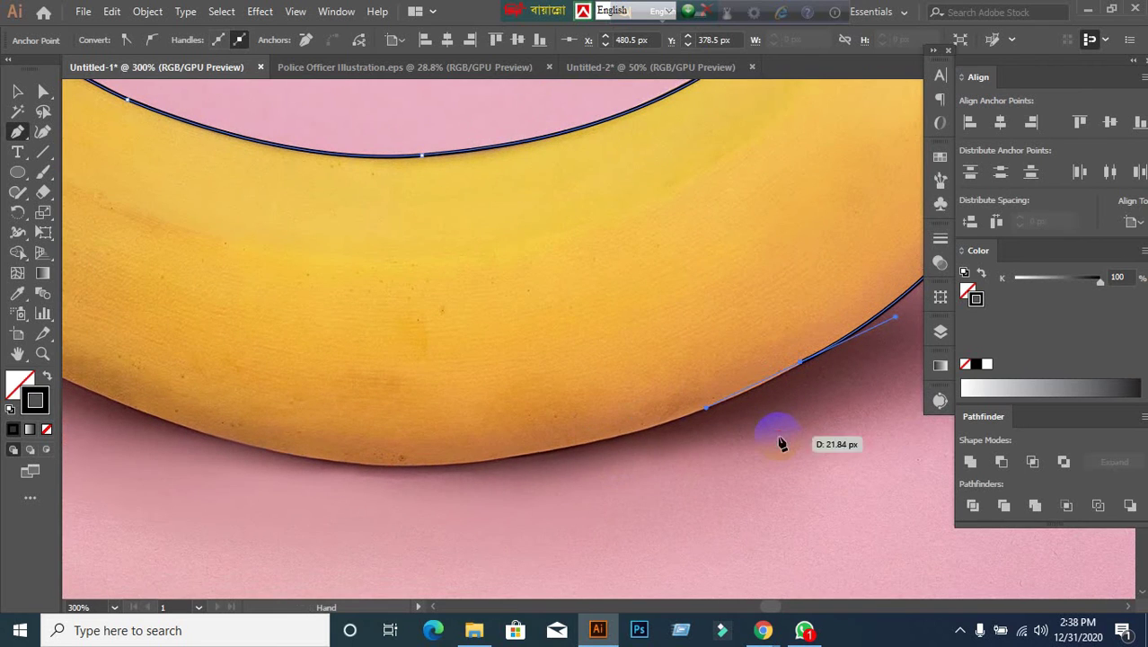
{"action": "left_click", "coordinate": [550, 452]}
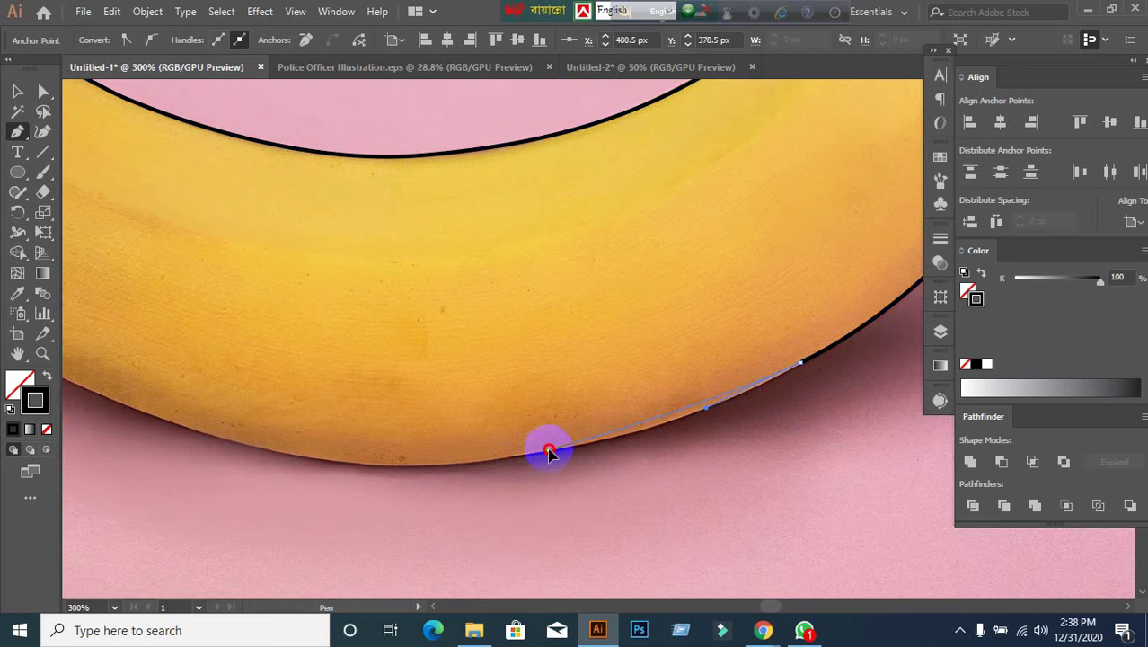
{"action": "left_click_drag", "start_coordinate": [459, 471], "coordinate": [433, 471]}
Carry the Pen outline past the banana's lowest point, refitting the curved anchor just beyond it.
{"action": "left_click_drag", "start_coordinate": [577, 482], "coordinate": [712, 486]}
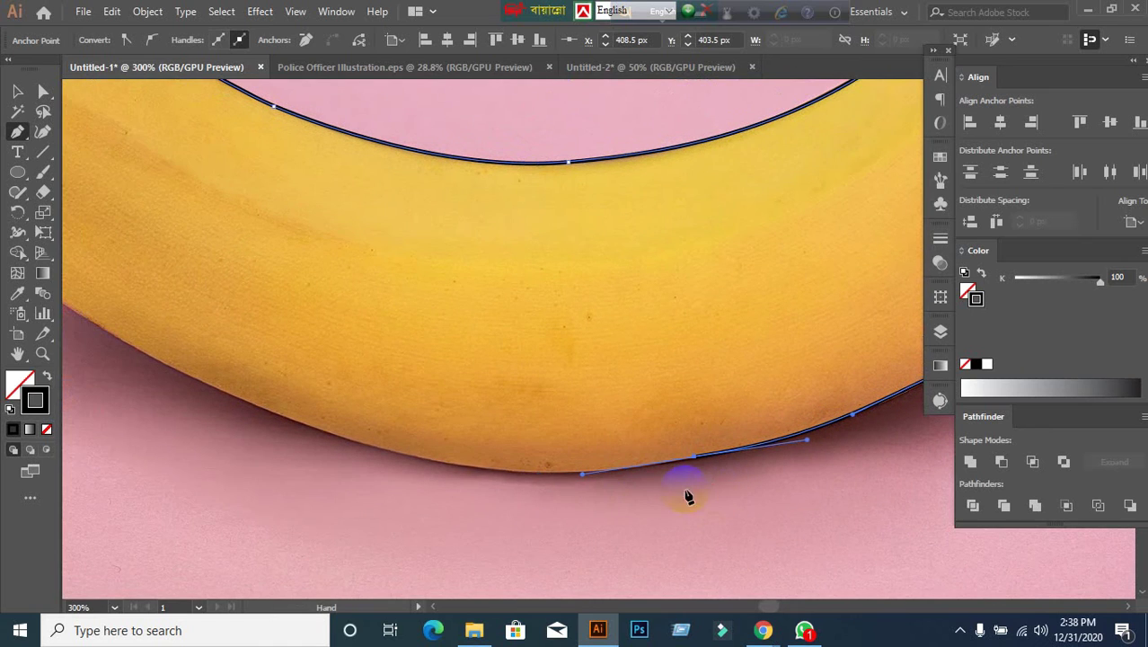
{"action": "left_click_drag", "start_coordinate": [428, 458], "coordinate": [382, 453]}
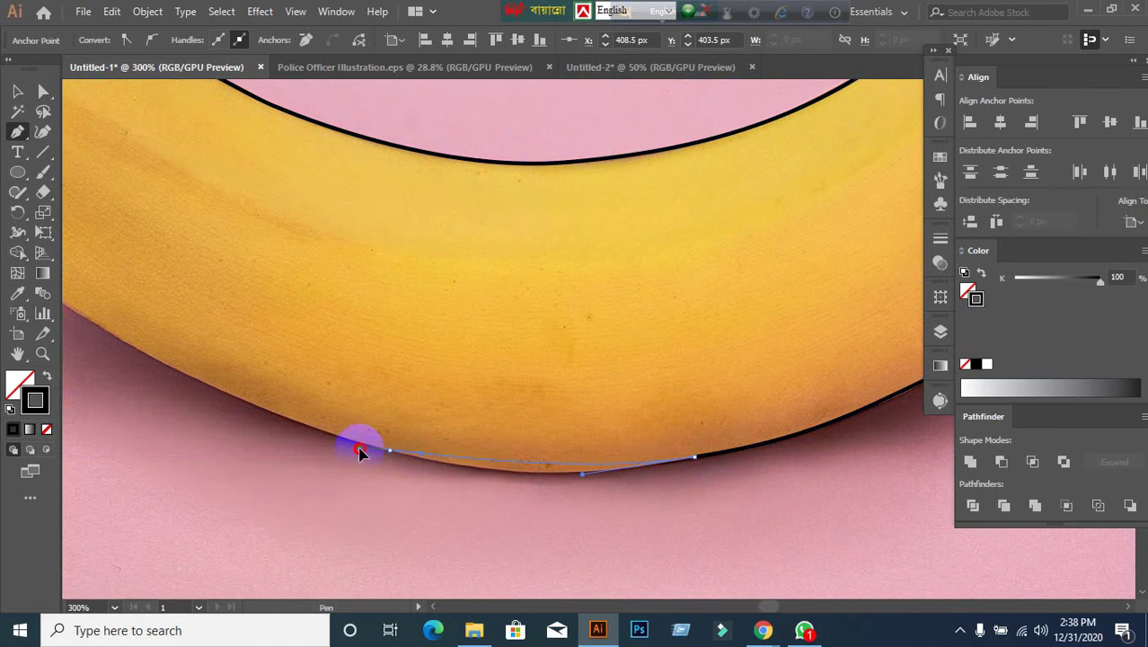
{"action": "left_click", "coordinate": [307, 423]}
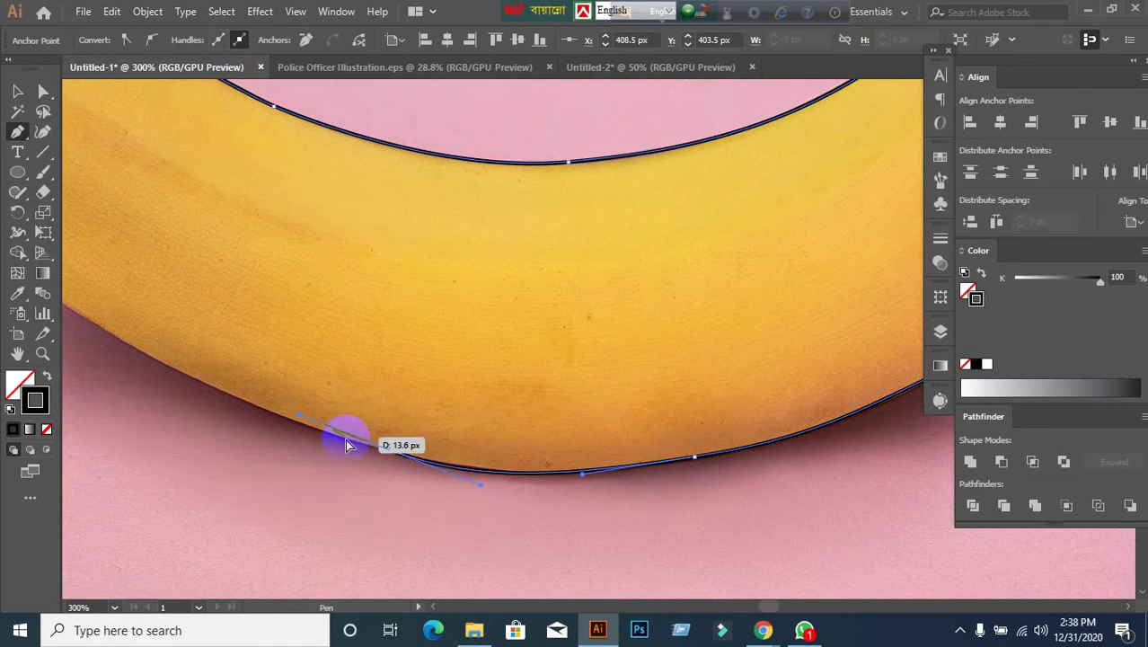
{"action": "left_click", "coordinate": [429, 462], "text": "ctrl"}
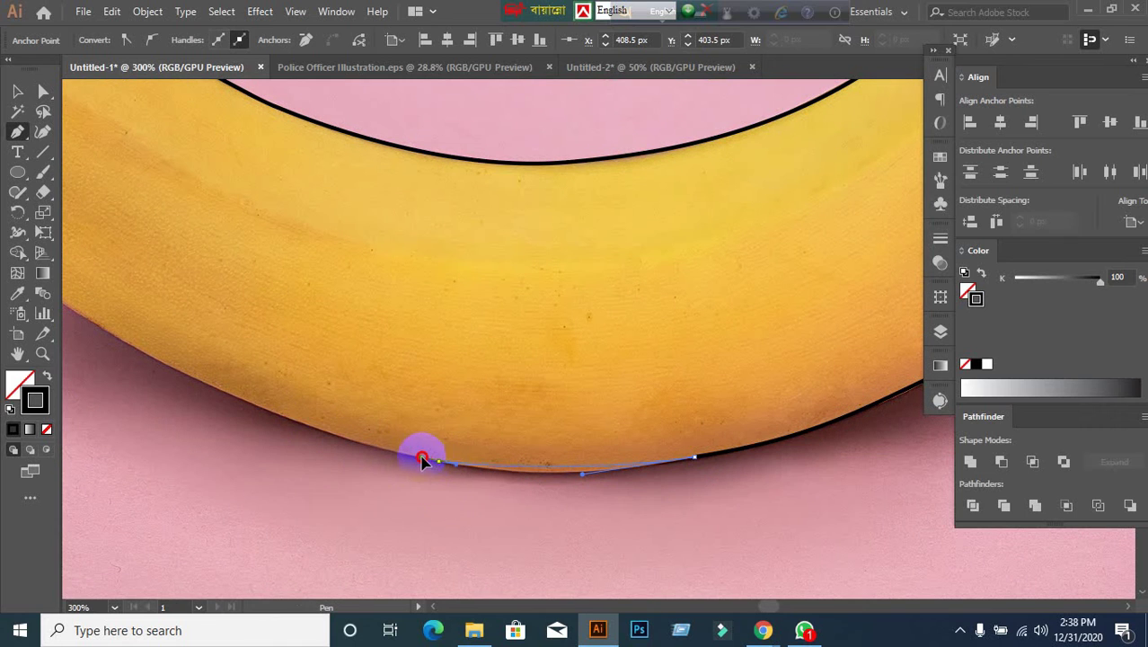
{"action": "left_click_drag", "start_coordinate": [411, 457], "coordinate": [386, 447]}
Trace the left half of the banana's lower edge with curved anchors, heading up toward the dark tip.
{"action": "left_click_drag", "start_coordinate": [522, 494], "coordinate": [673, 529]}
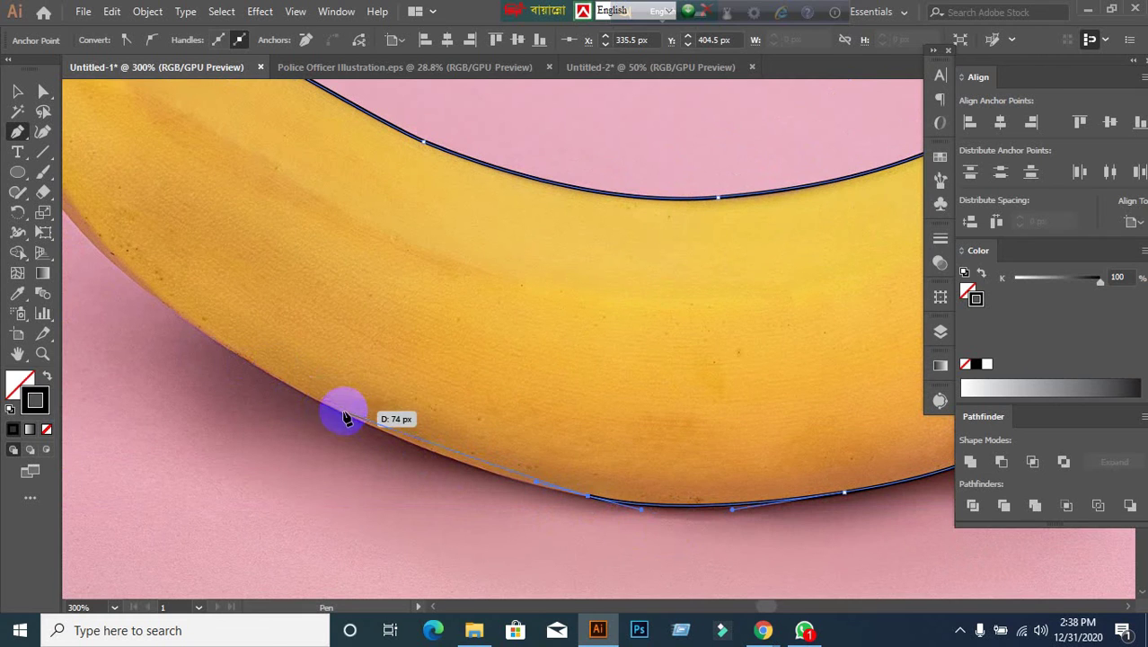
{"action": "left_click_drag", "start_coordinate": [344, 414], "coordinate": [287, 378]}
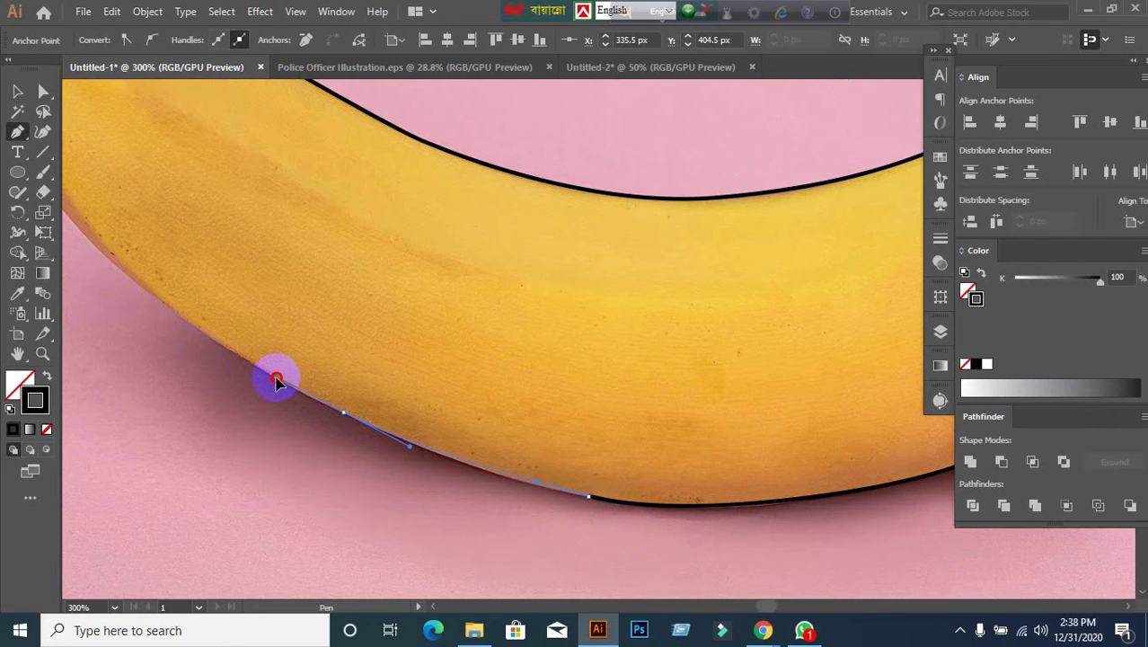
{"action": "left_click_drag", "start_coordinate": [482, 314], "coordinate": [647, 417]}
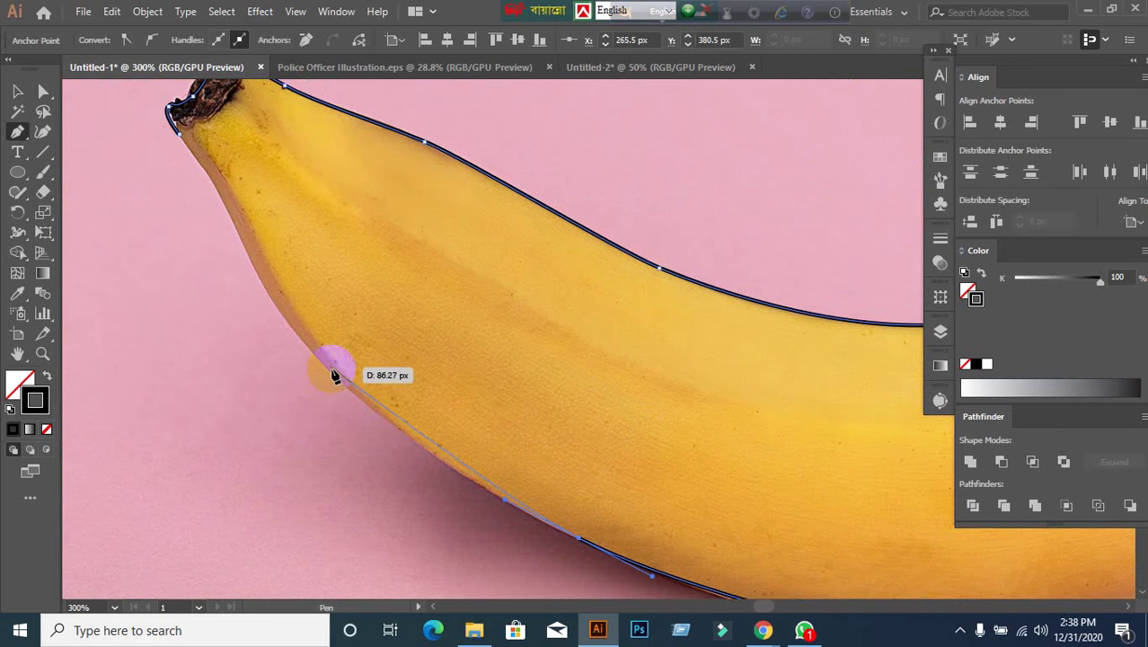
{"action": "left_click", "coordinate": [369, 405]}
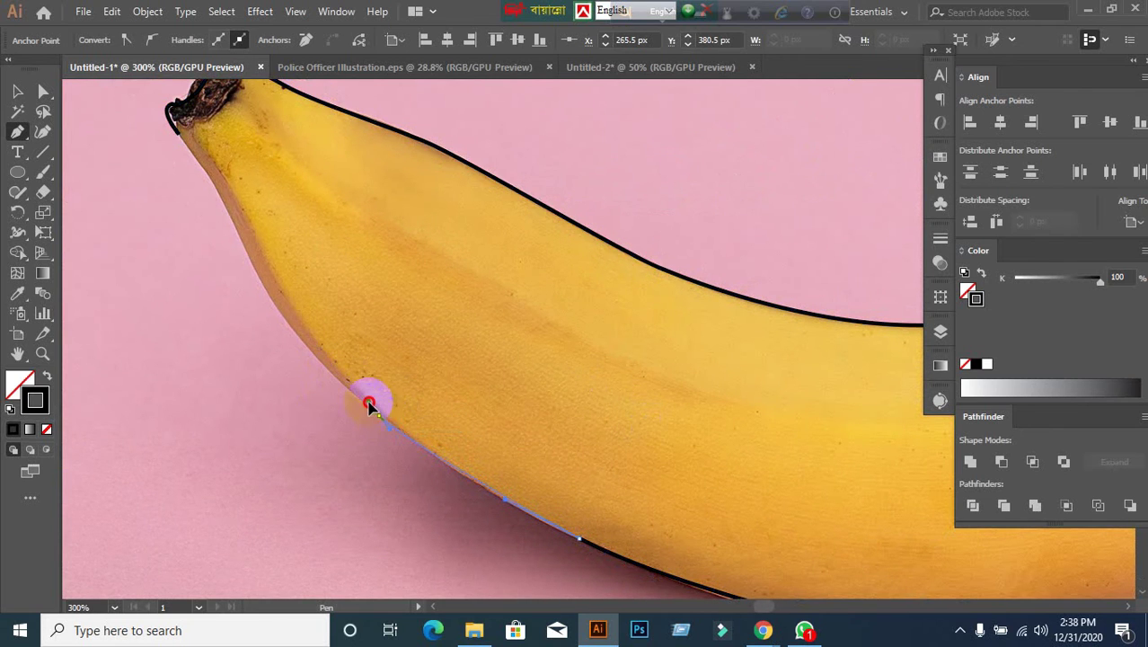
{"action": "left_click_drag", "start_coordinate": [409, 389], "coordinate": [426, 431]}
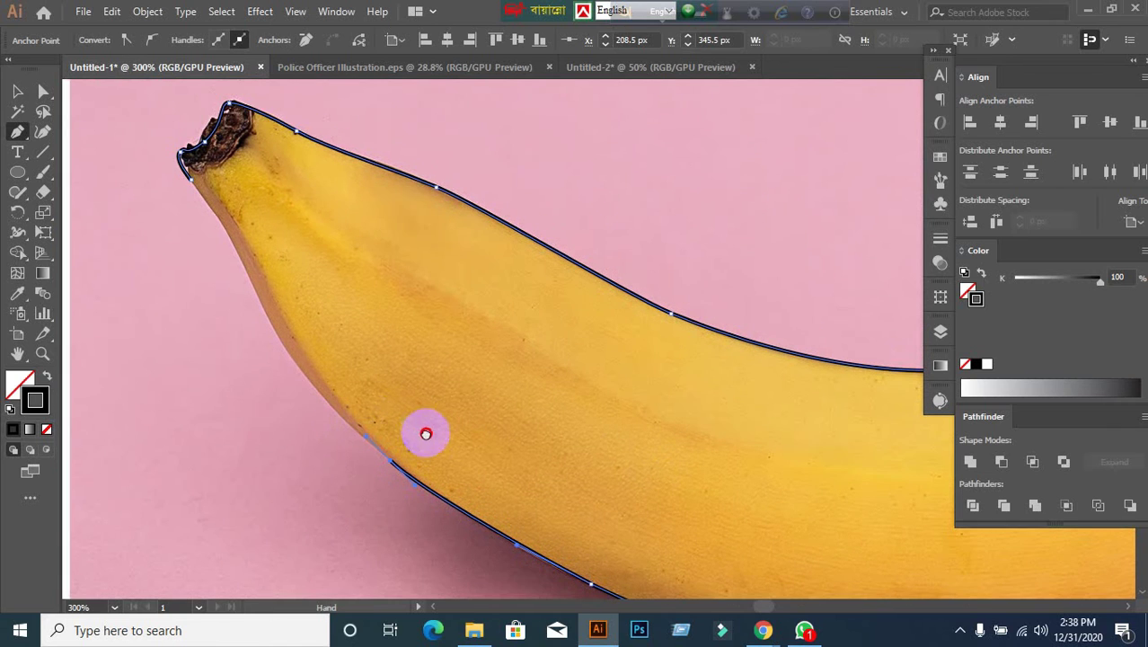
{"action": "left_click_drag", "start_coordinate": [284, 350], "coordinate": [266, 303]}
{"action": "left_click", "coordinate": [281, 344]}
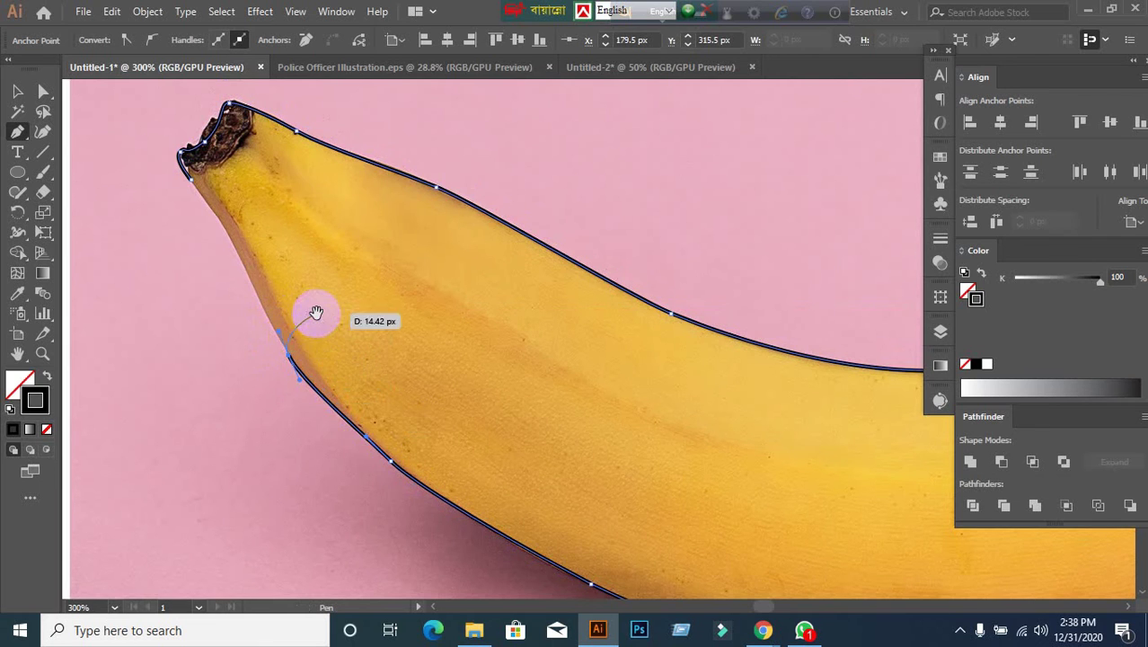
Extend the Pen outline up to the dark left tip and close the path at its starting anchor.
{"action": "left_click_drag", "start_coordinate": [312, 313], "coordinate": [371, 447]}
{"action": "left_click", "coordinate": [259, 333]}
{"action": "left_click", "coordinate": [256, 332]}
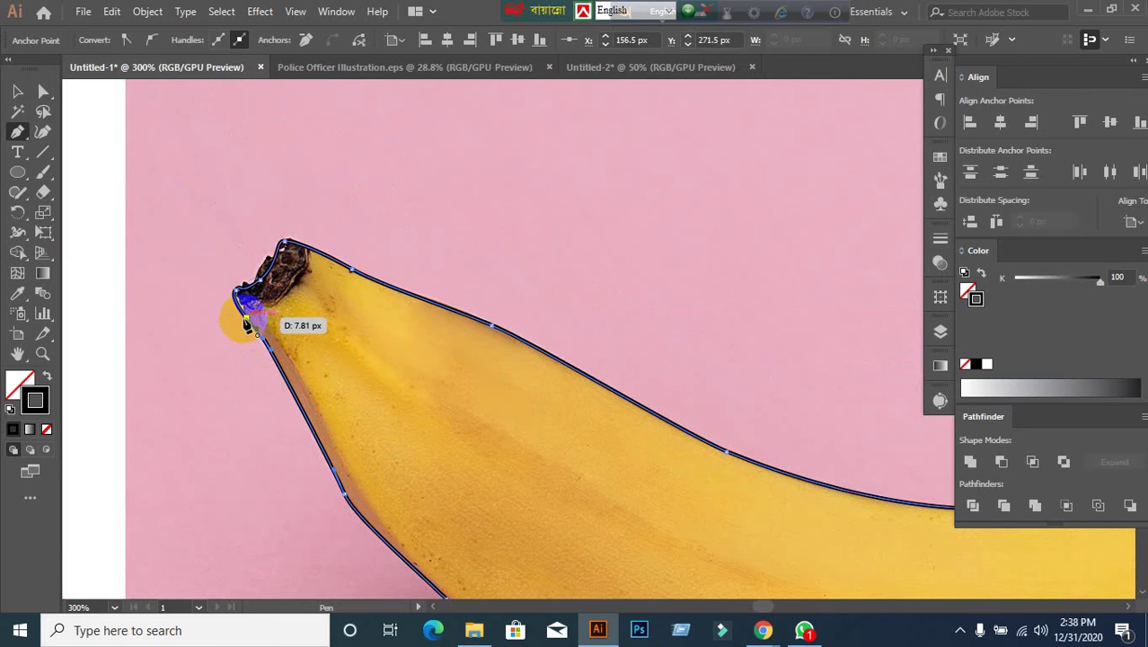
{"action": "scroll", "coordinate": [425, 462], "scroll_direction": "down", "scroll_amount": 2}
{"action": "scroll", "coordinate": [429, 468], "scroll_direction": "down", "scroll_amount": 3}
{"action": "scroll", "coordinate": [430, 468], "scroll_direction": "right", "scroll_amount": 5}
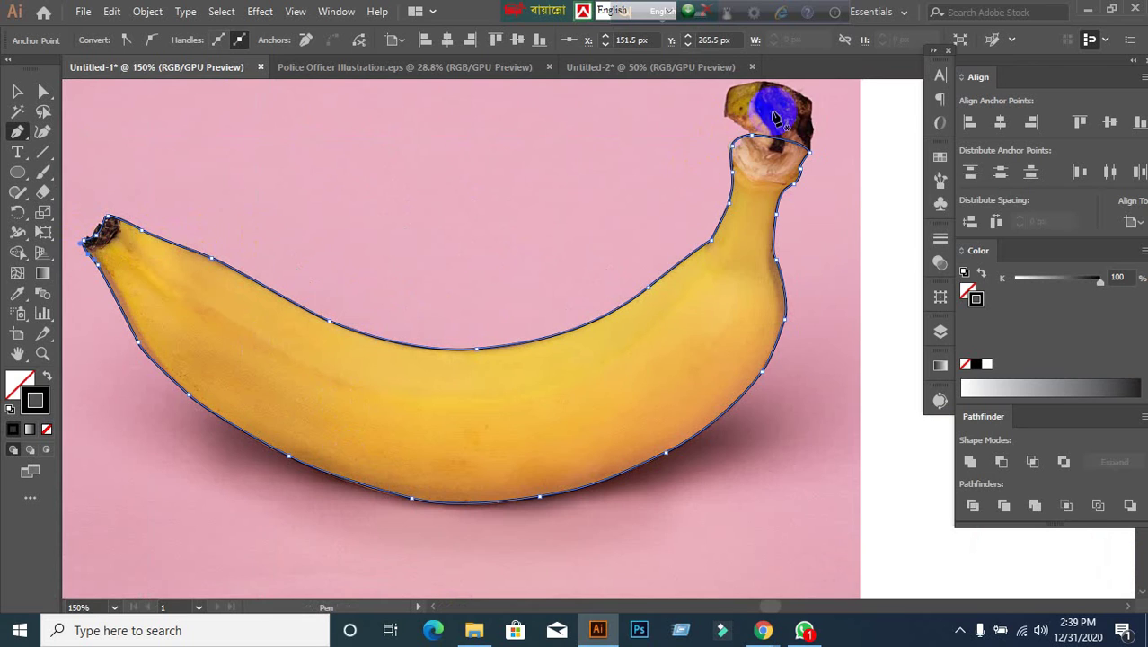
Select the finished banana outline as a whole path.
{"action": "left_click", "coordinate": [18, 91]}
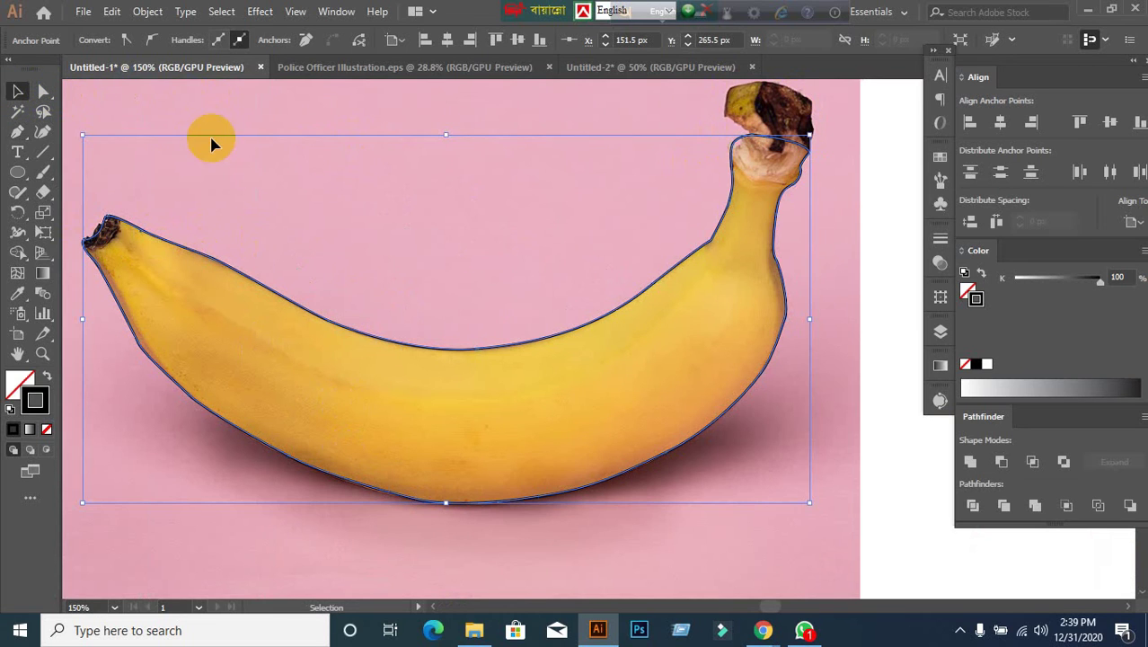
{"action": "left_click", "coordinate": [413, 305]}
{"action": "left_click", "coordinate": [400, 341]}
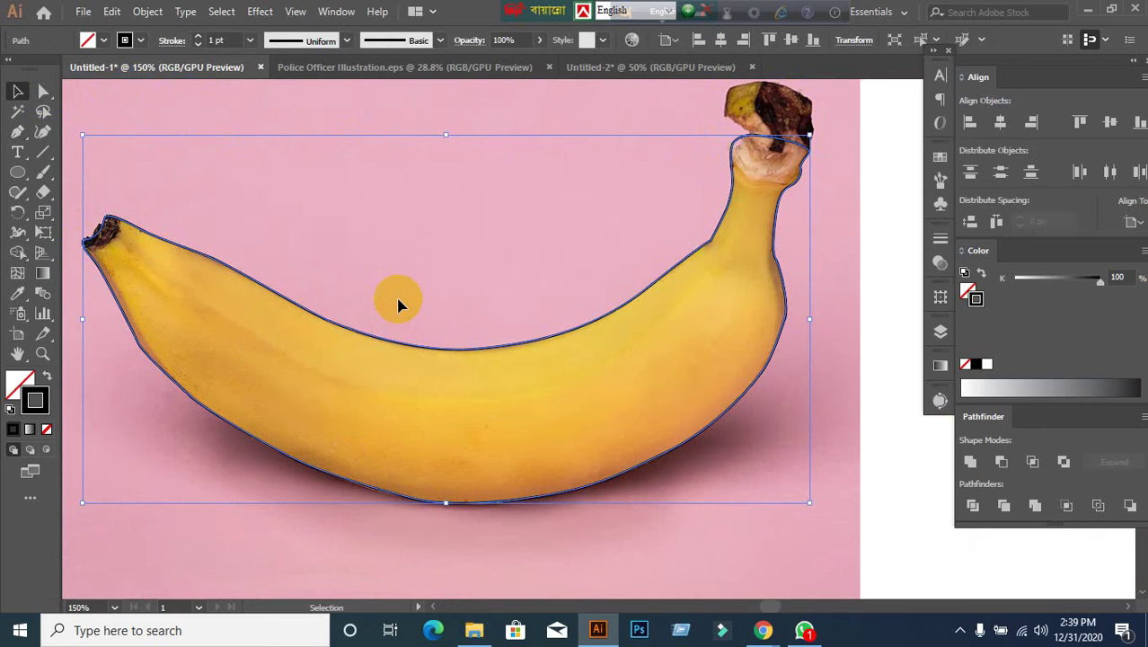
Turn the Template option of Layer 1 off and back on in its layer options, and accept them.
{"action": "left_click", "coordinate": [940, 332]}
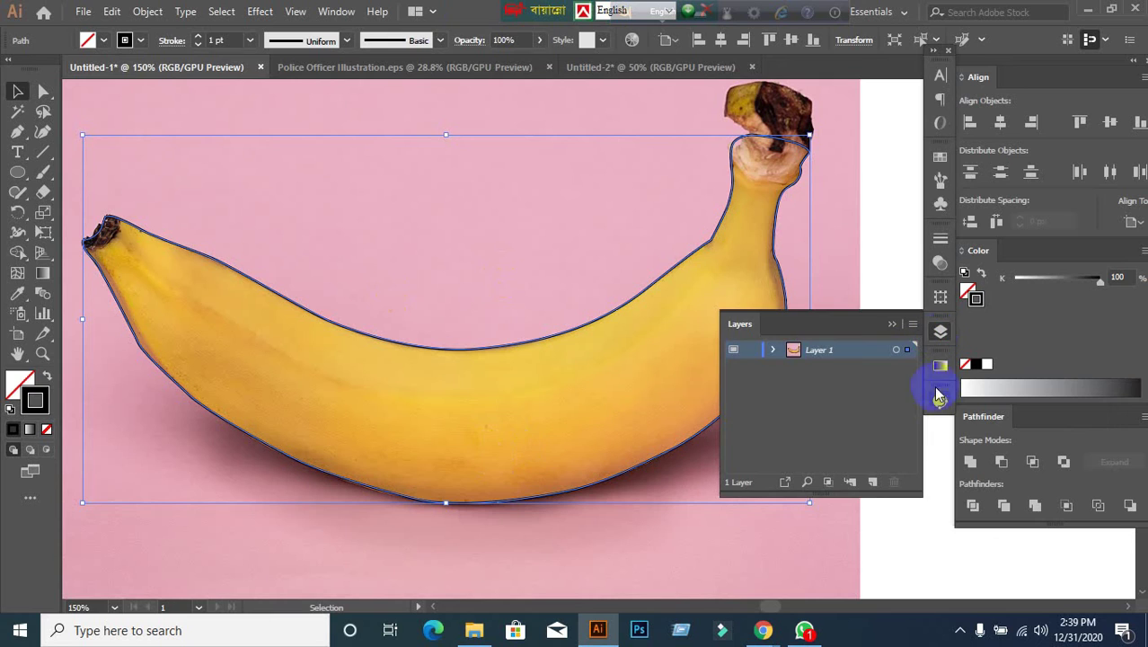
{"action": "double_click", "coordinate": [858, 353]}
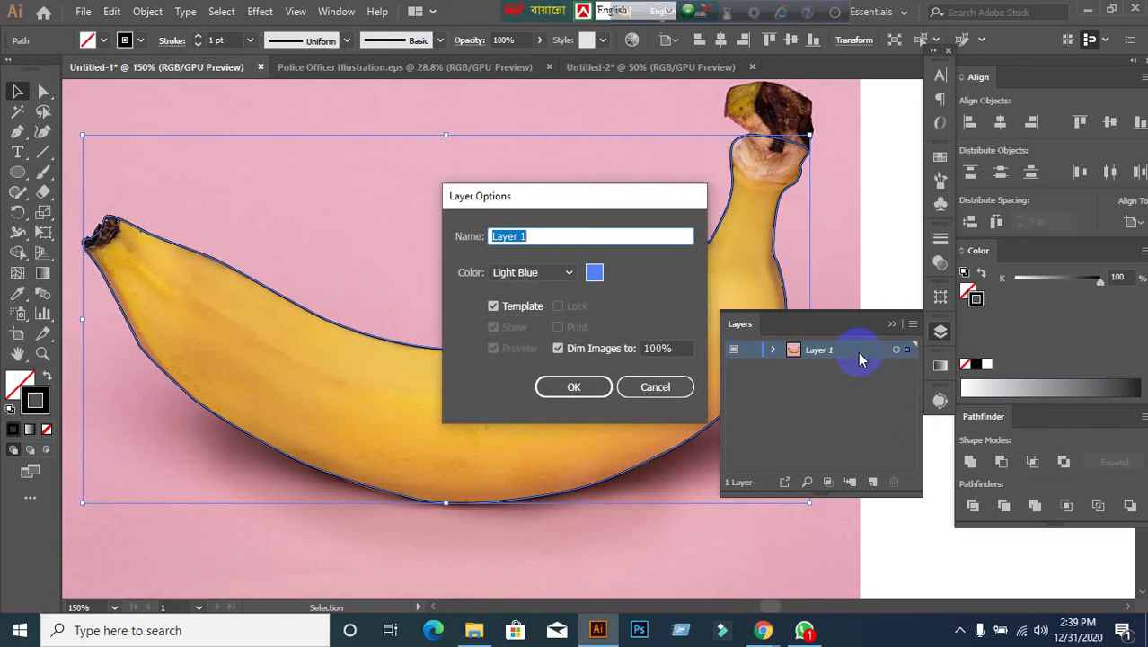
{"action": "left_click", "coordinate": [494, 307]}
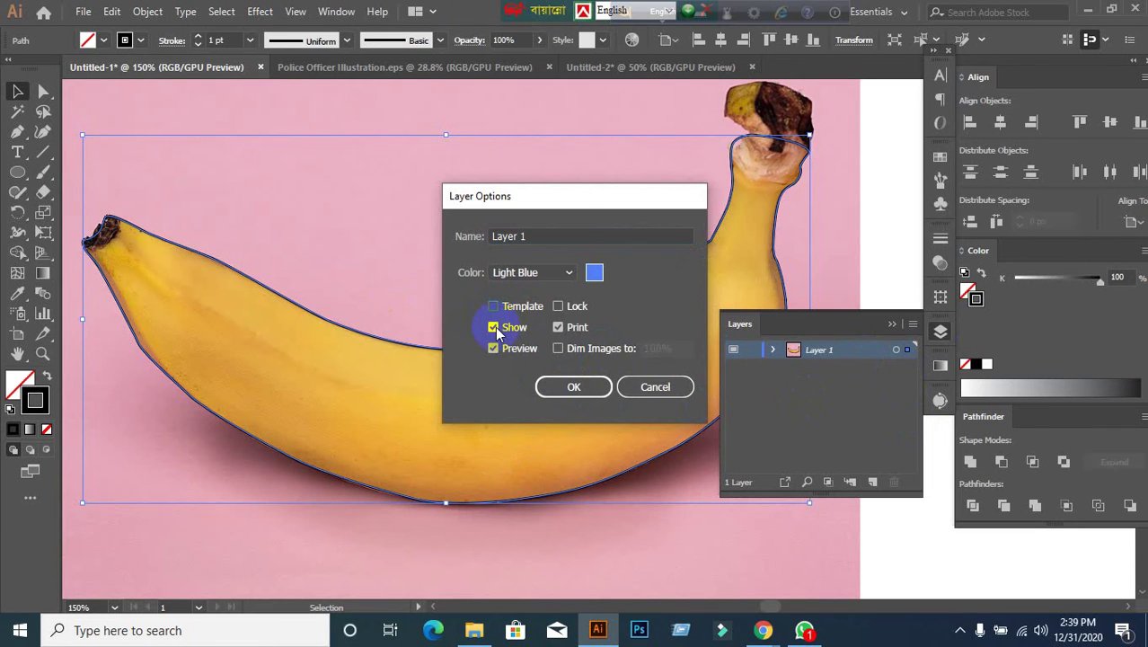
{"action": "left_click", "coordinate": [494, 309]}
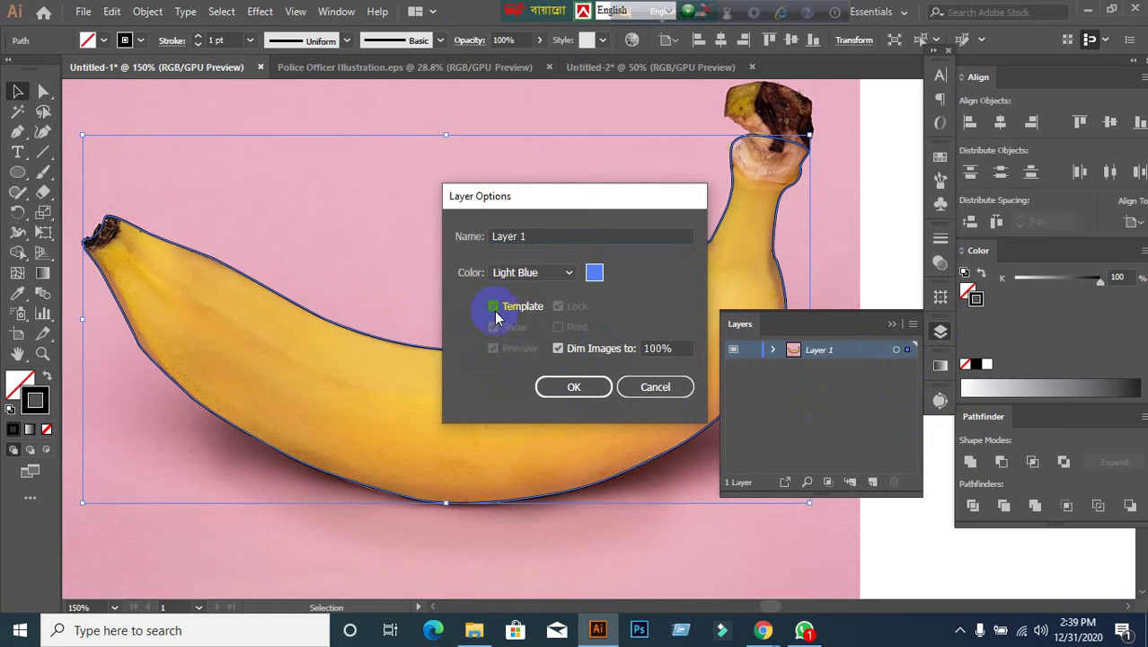
{"action": "left_click", "coordinate": [579, 386]}
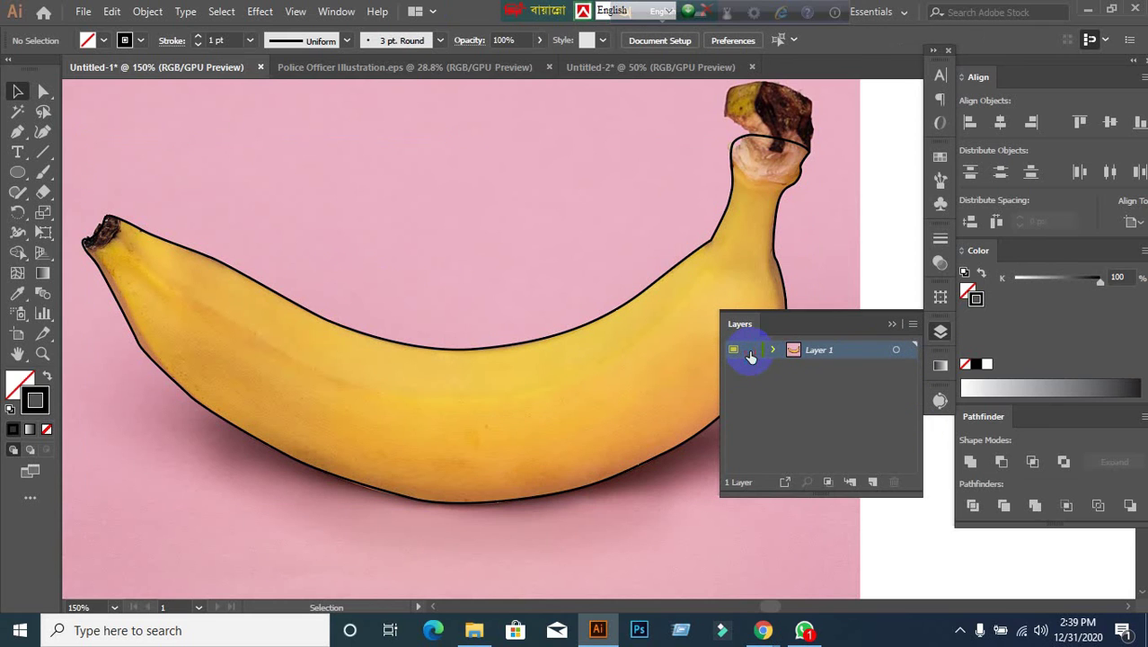
Reselect the traced banana outline with the Selection tool.
{"action": "left_click", "coordinate": [145, 12]}
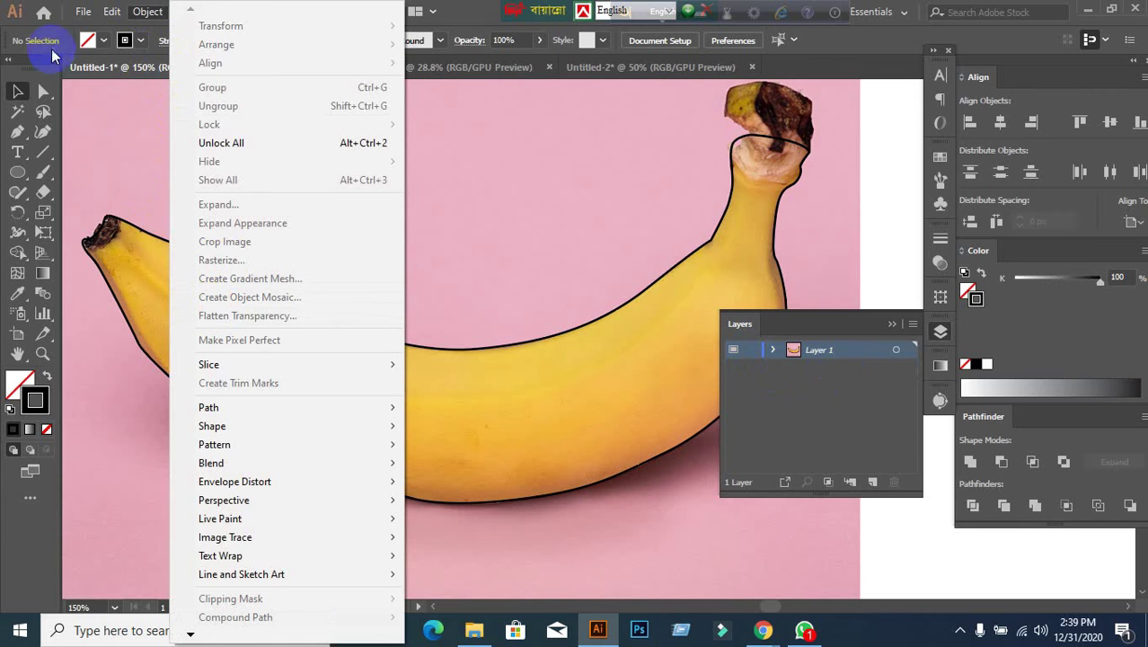
{"action": "left_click", "coordinate": [18, 91]}
{"action": "left_click", "coordinate": [173, 331]}
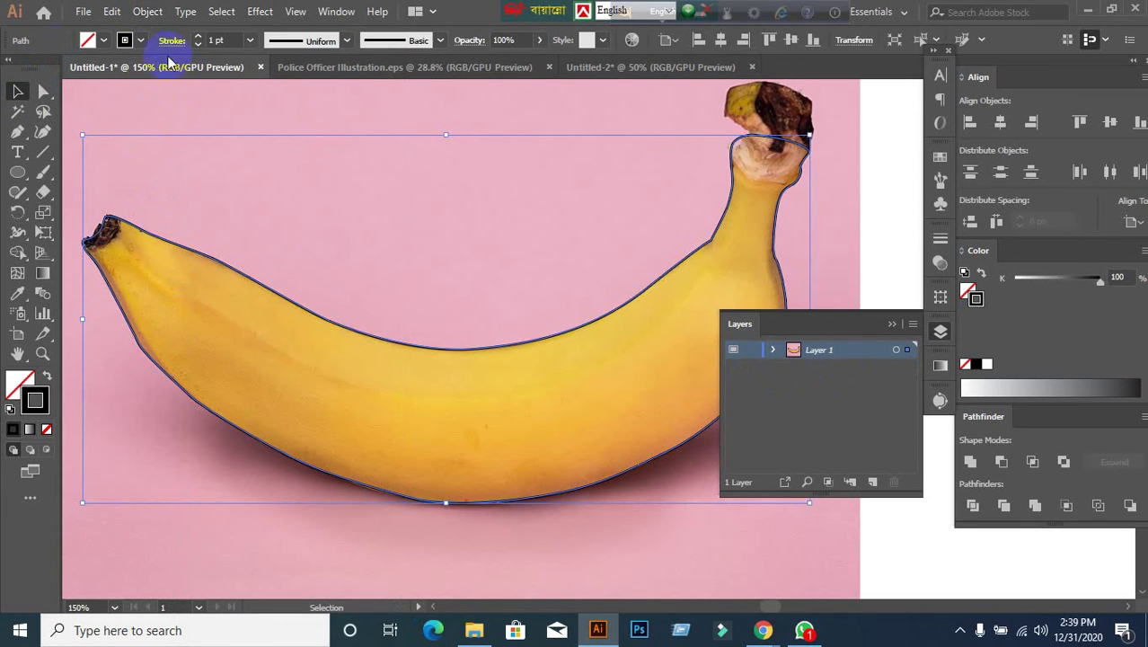
{"action": "left_click", "coordinate": [147, 11]}
{"action": "left_click", "coordinate": [438, 234]}
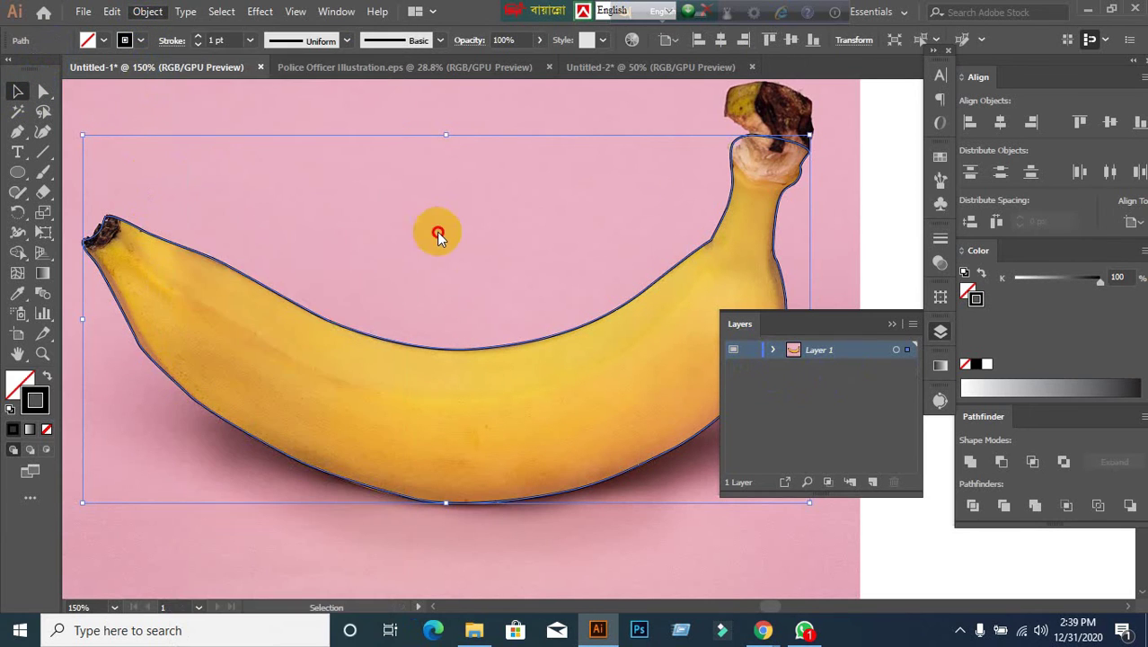
{"action": "left_click", "coordinate": [302, 277]}
{"action": "left_click", "coordinate": [231, 397]}
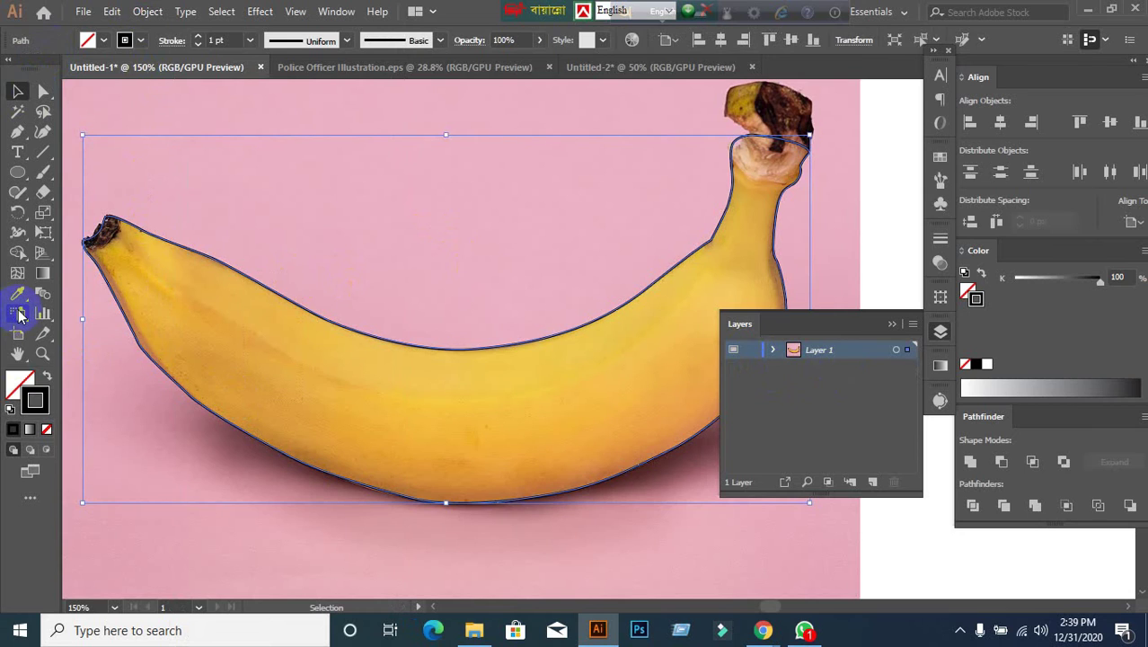
Try to add four gradient mesh lines across the banana outline from points along its upper edge.
{"action": "left_click", "coordinate": [17, 272]}
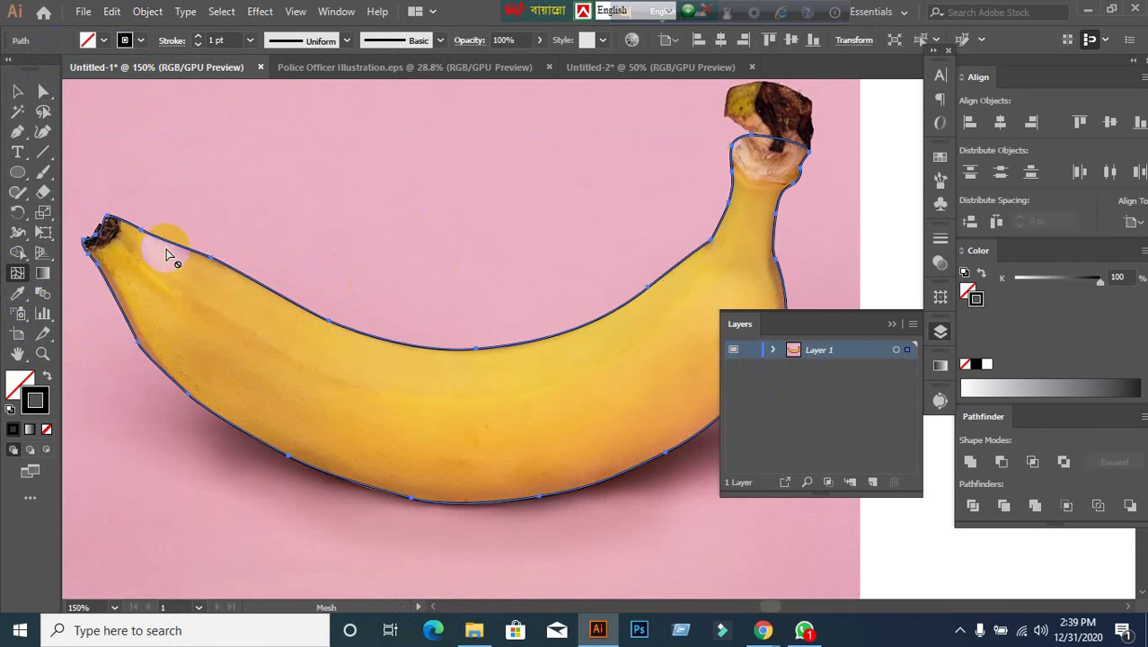
{"action": "left_click", "coordinate": [172, 244]}
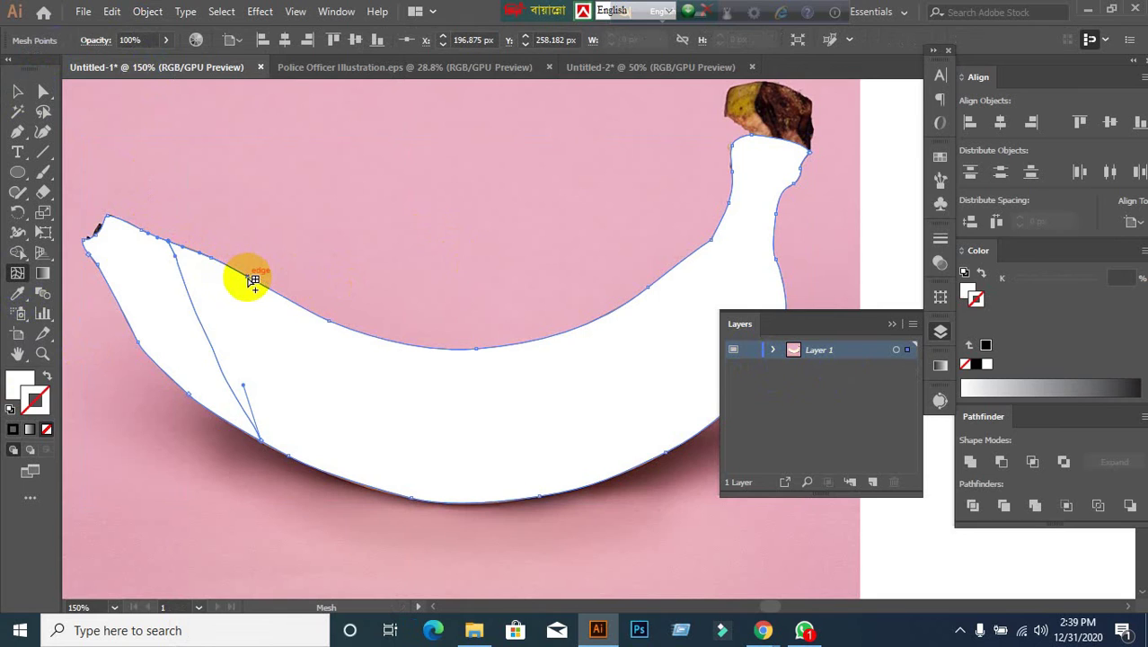
{"action": "left_click", "coordinate": [249, 280]}
{"action": "left_click", "coordinate": [347, 326]}
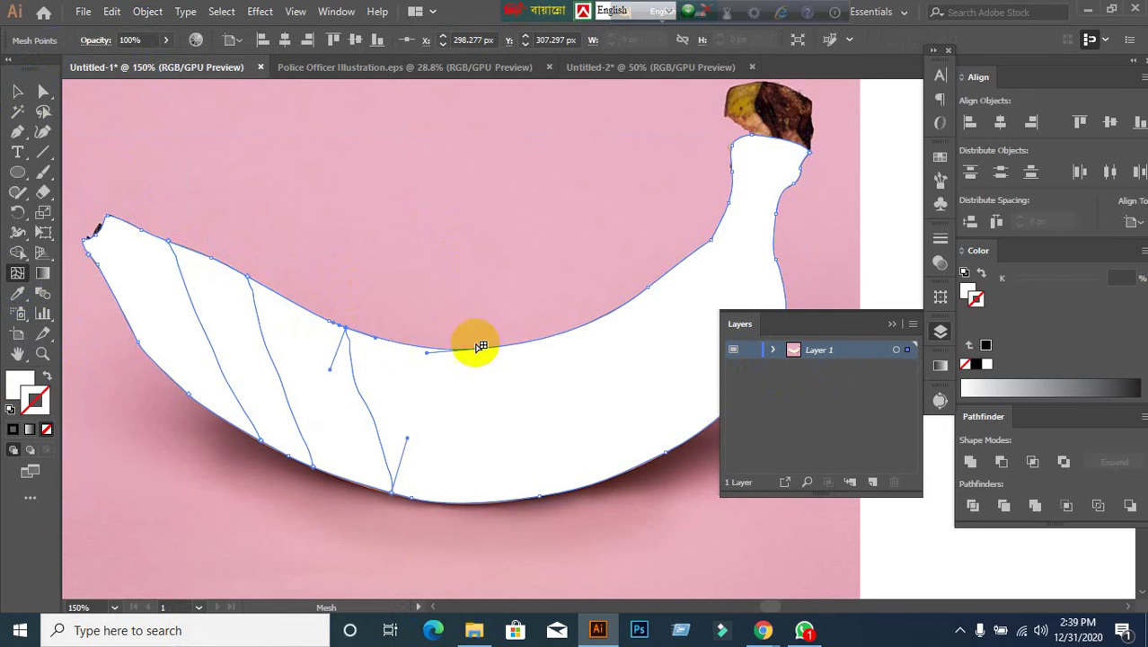
{"action": "left_click", "coordinate": [494, 350]}
{"action": "key", "text": "ctrl+z"}
{"action": "key", "text": "ctrl+z"}
{"action": "key", "text": "ctrl+z"}
{"action": "key", "text": "ctrl+z"}
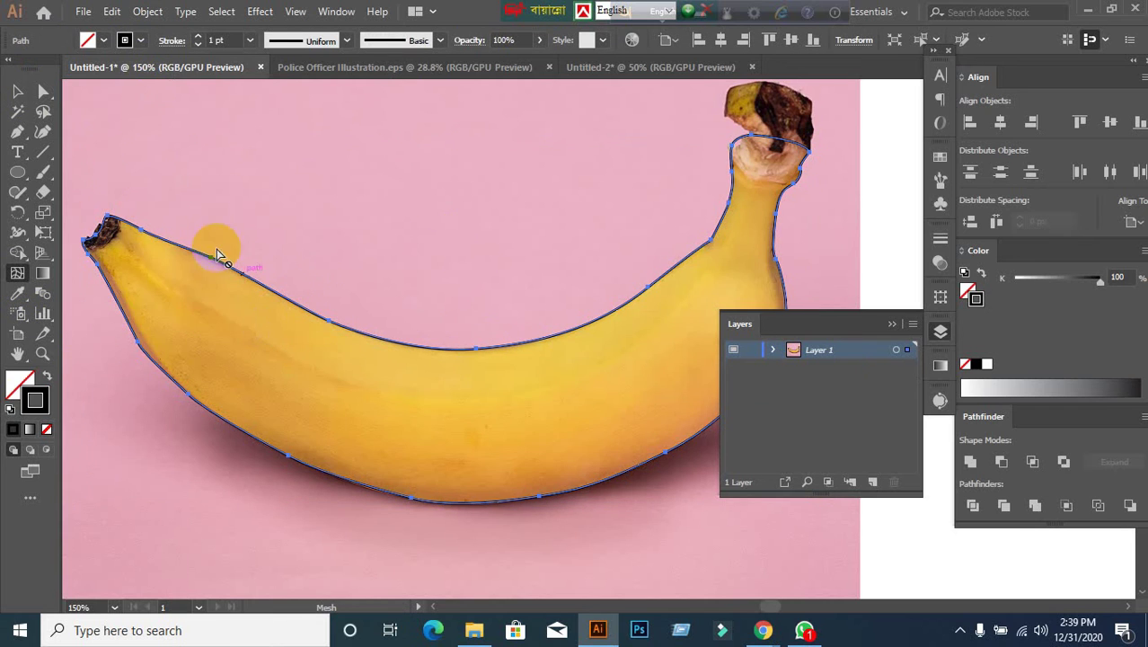
Preview a gradient mesh on the banana outline with 20 rows, lower the rows to 1, and cancel it.
{"action": "left_click", "coordinate": [16, 92]}
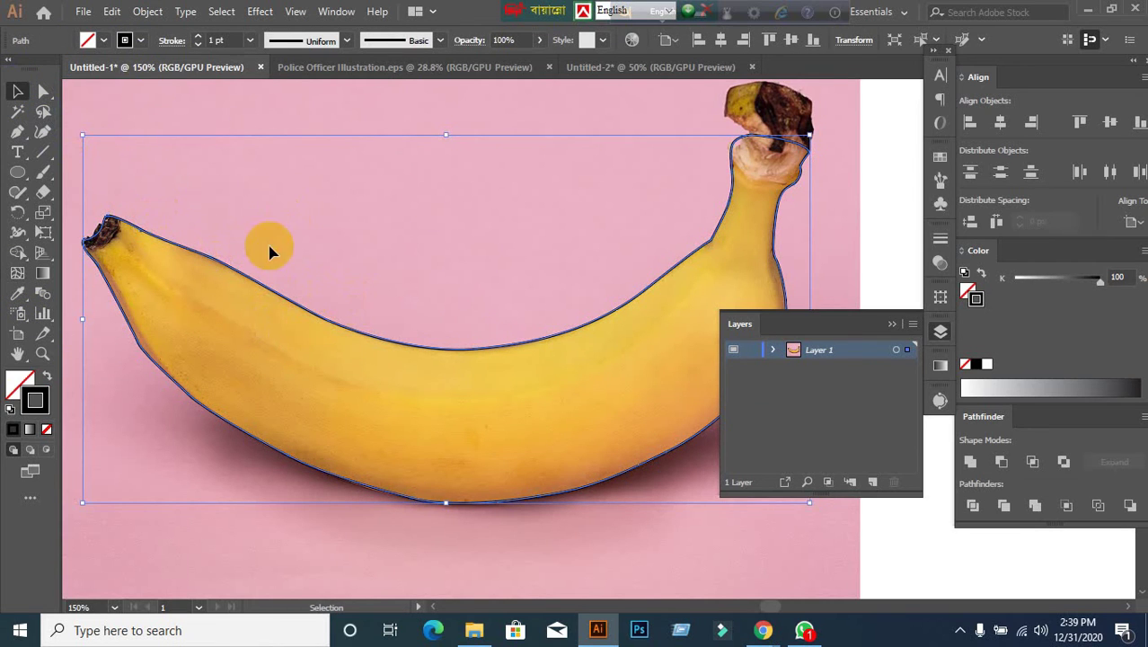
{"action": "left_click", "coordinate": [149, 14]}
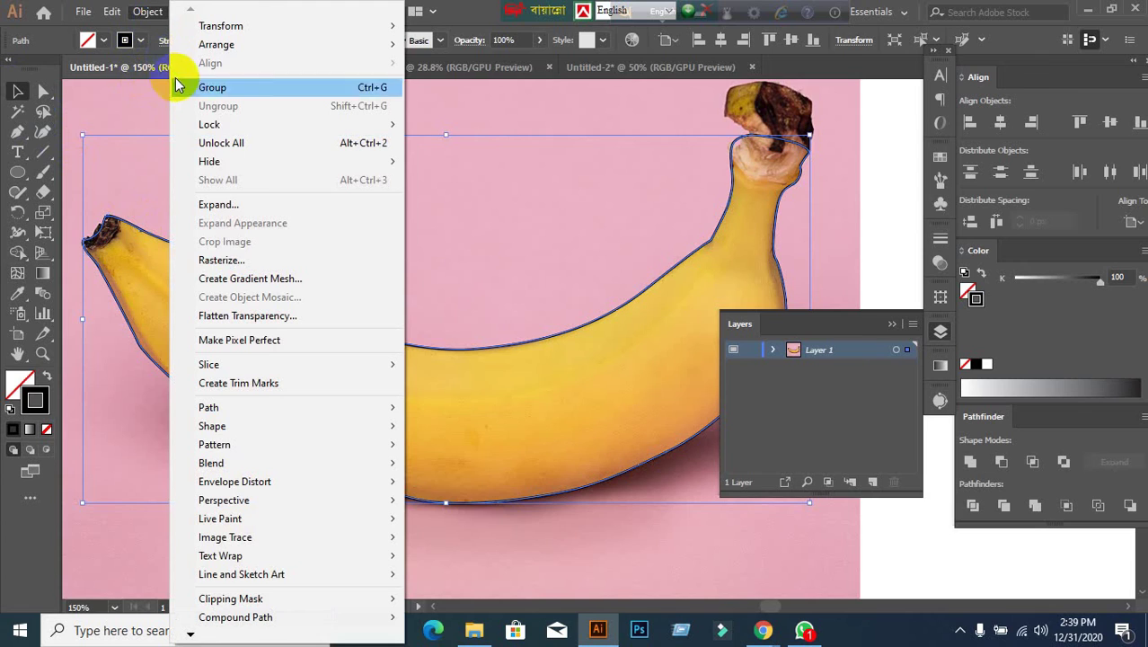
{"action": "left_click", "coordinate": [228, 281]}
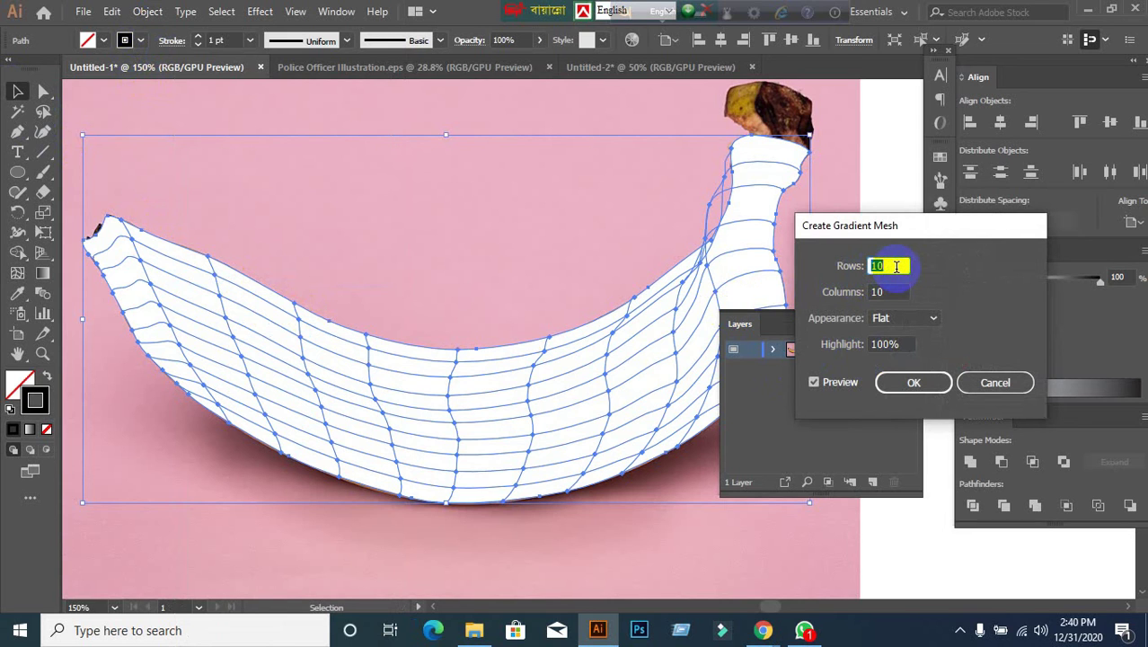
{"action": "type", "text": "20"}
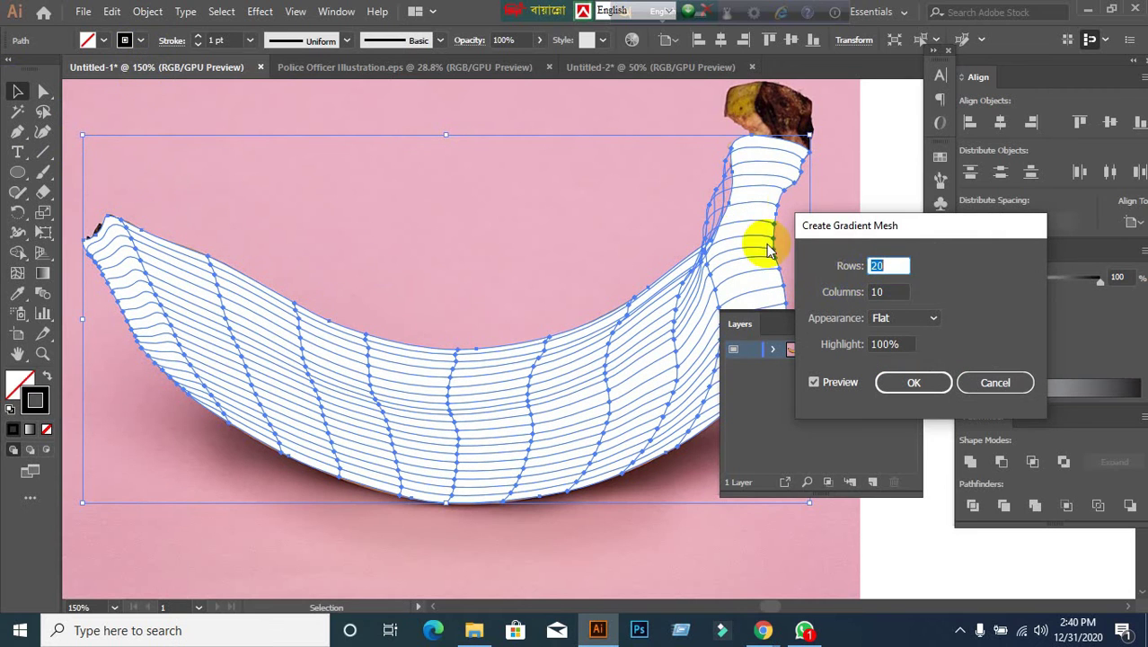
{"action": "key", "text": "Down"}
{"action": "key", "text": "Down"}
{"action": "key", "text": "Down"}
{"action": "key", "text": "Down"}
{"action": "key", "text": "Down"}
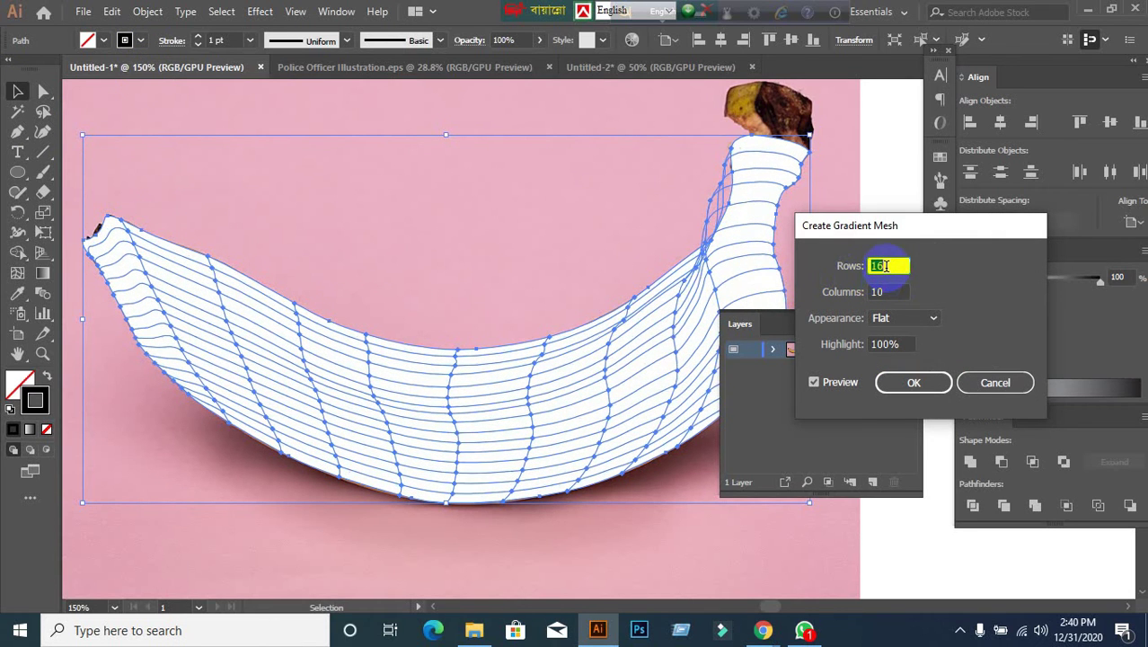
{"action": "key", "text": "Down"}
{"action": "key", "text": "Down"}
{"action": "key", "text": "Down"}
{"action": "key", "text": "Down"}
{"action": "key", "text": "Down"}
{"action": "key", "text": "Down"}
{"action": "key", "text": "Down"}
{"action": "key", "text": "Down"}
{"action": "key", "text": "Down"}
{"action": "key", "text": "Down"}
{"action": "key", "text": "Down"}
{"action": "key", "text": "Down"}
{"action": "key", "text": "Down"}
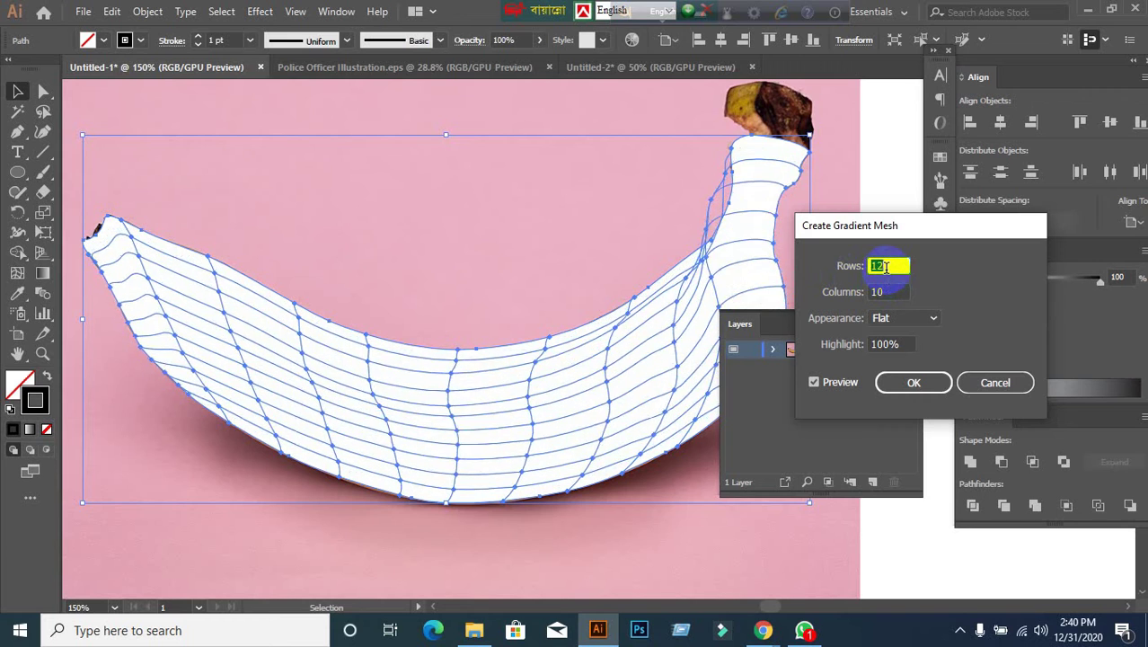
{"action": "key", "text": "Down"}
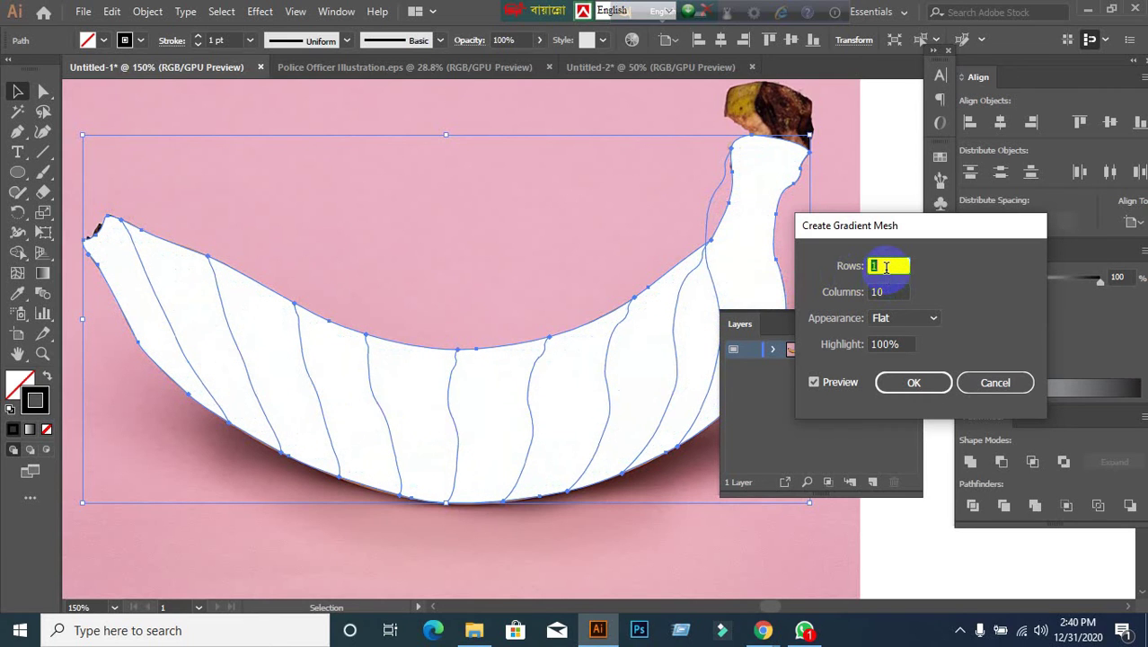
{"action": "left_click", "coordinate": [988, 384]}
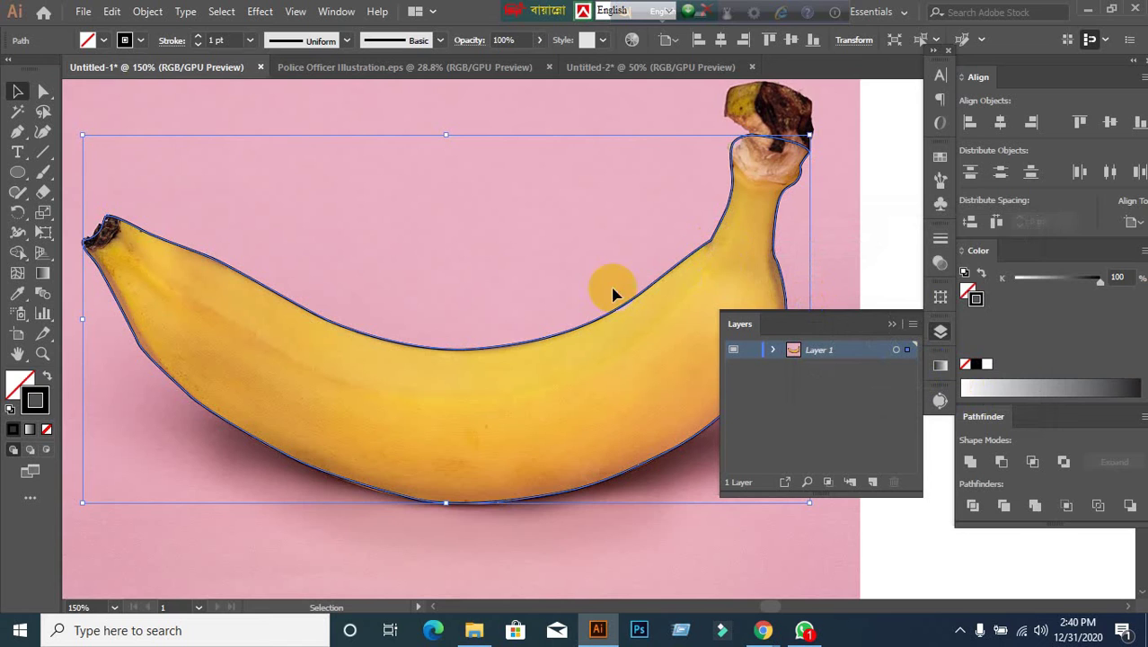
Preview a gradient mesh with 13 rows on the banana outline and discard it.
{"action": "left_click", "coordinate": [147, 11]}
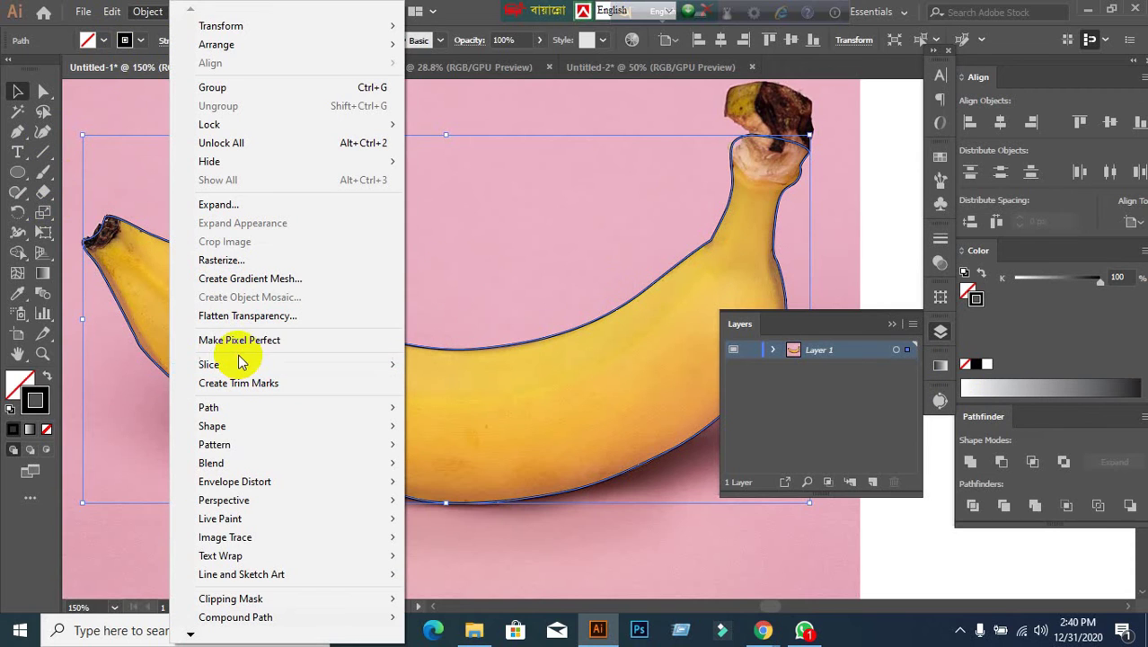
{"action": "left_click", "coordinate": [241, 286]}
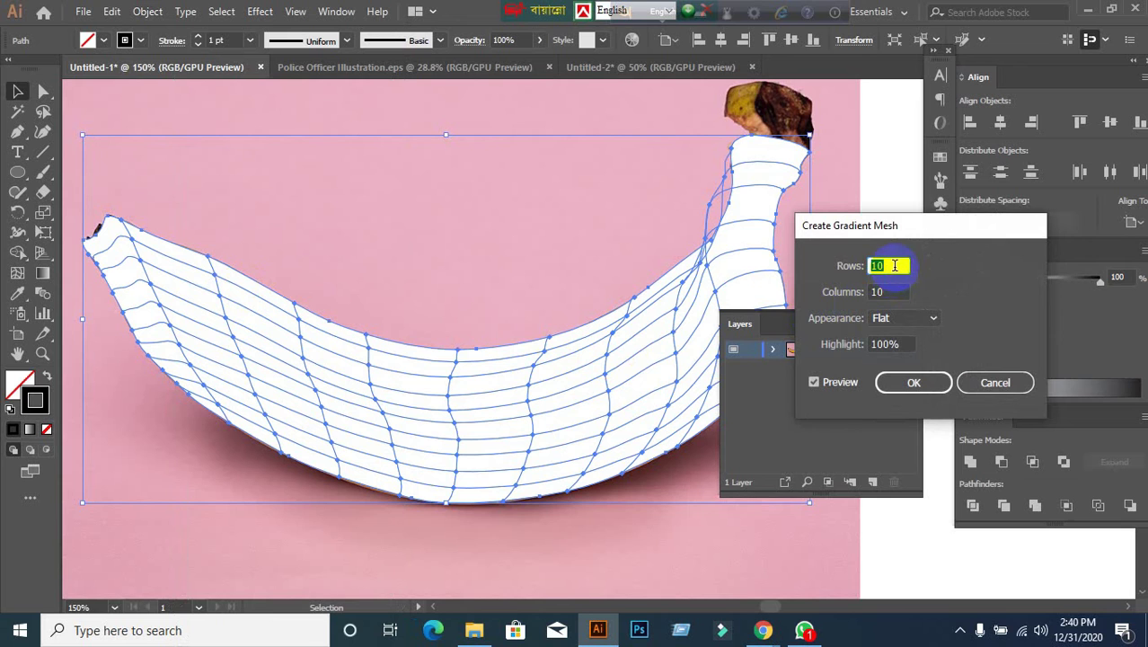
{"action": "key", "text": "Up"}
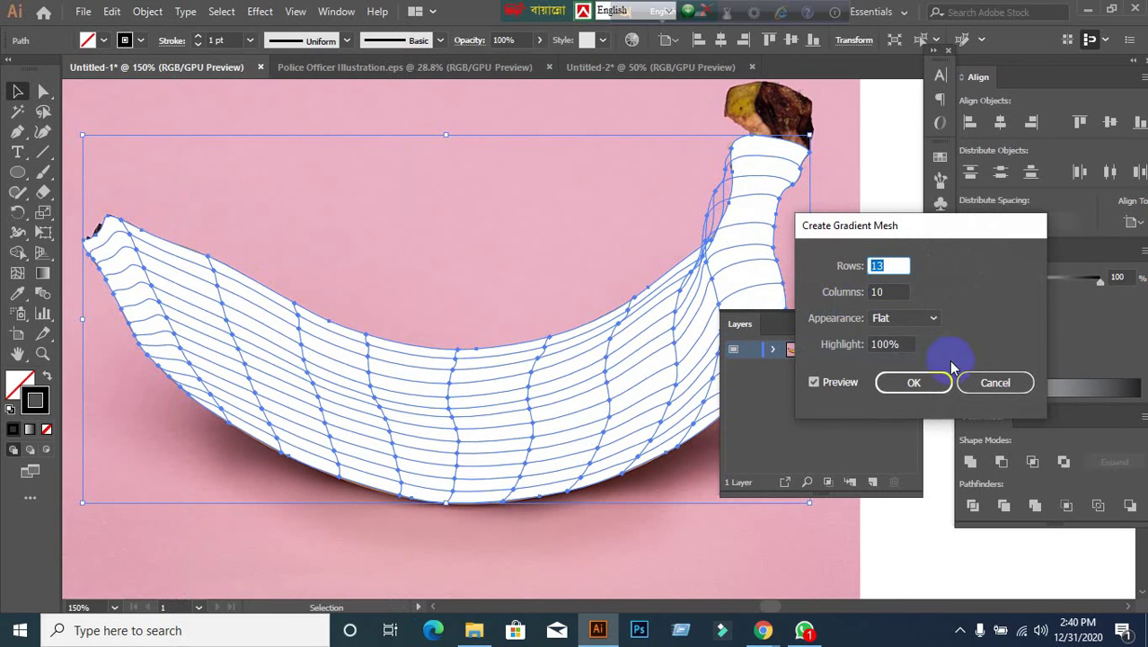
{"action": "left_click", "coordinate": [995, 382]}
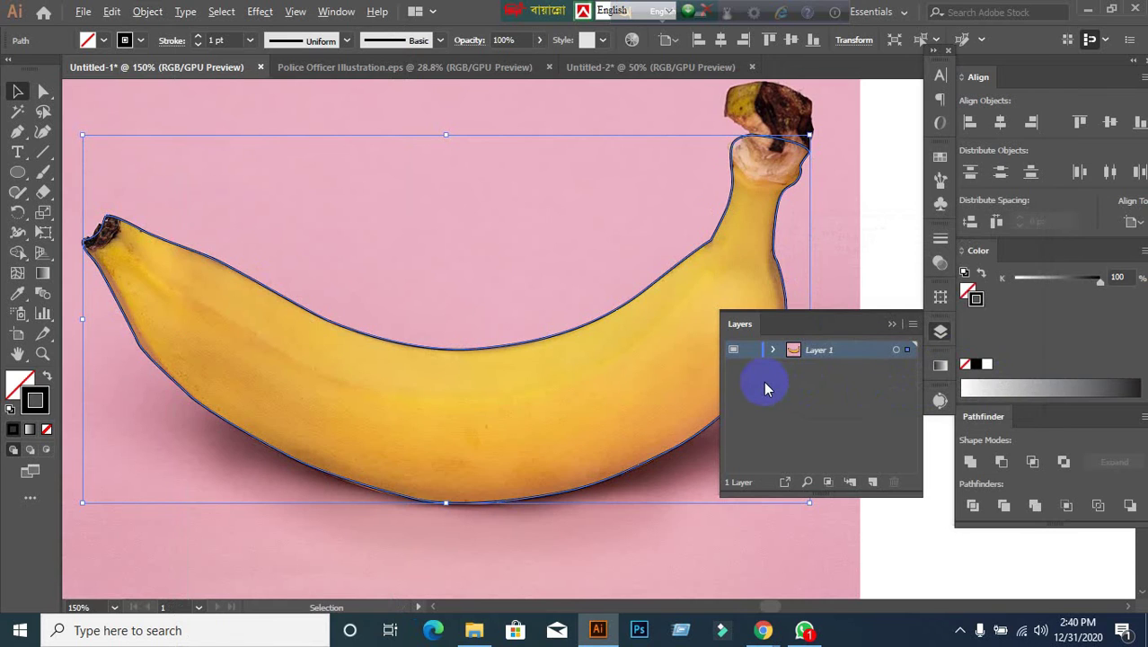
Place a copy of the banana photo with its traced outline off the artboard, to the left of the original.
{"action": "left_click", "coordinate": [538, 386]}
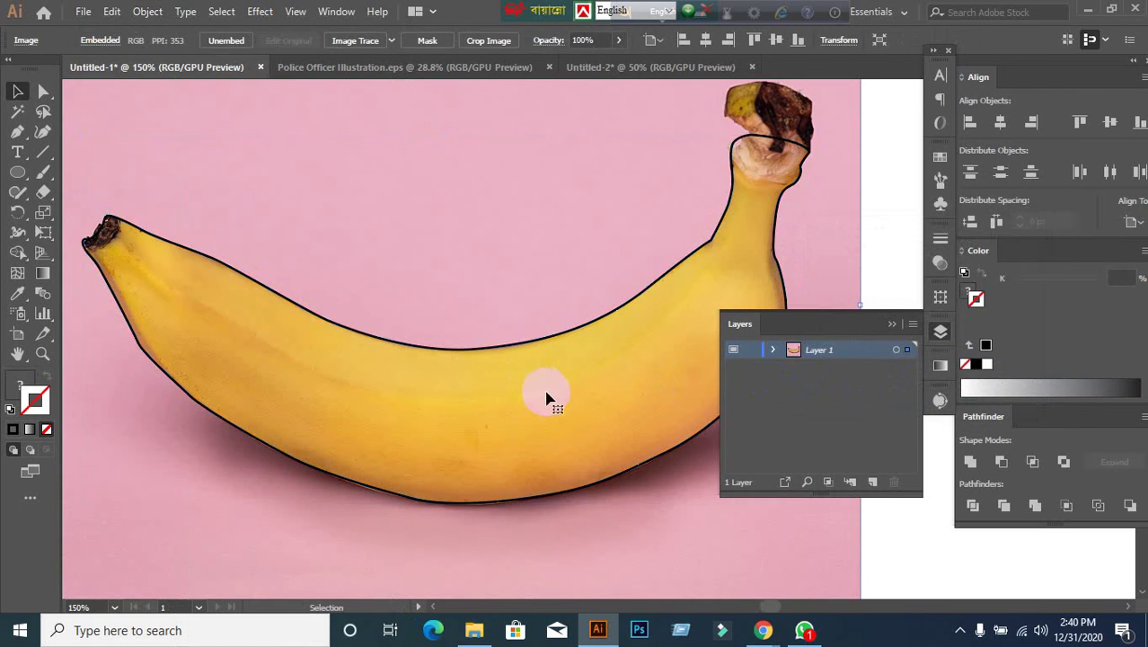
{"action": "scroll", "coordinate": [562, 394], "scroll_direction": "down", "scroll_amount": 3}
{"action": "left_click_drag", "start_coordinate": [351, 302], "coordinate": [135, 310]}
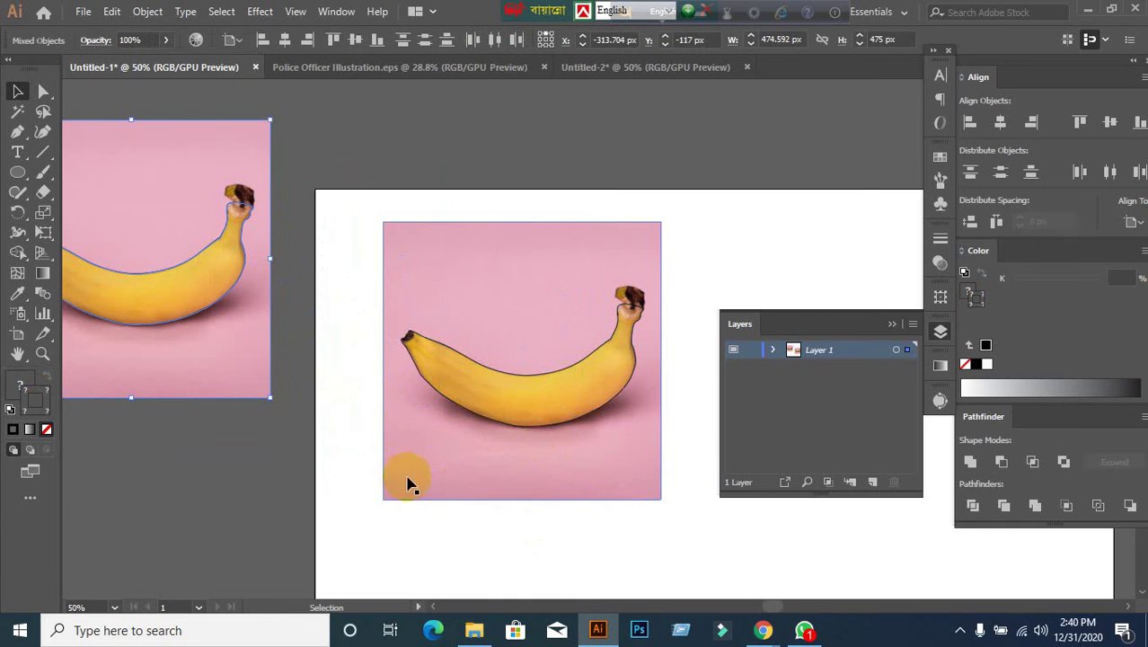
{"action": "left_click", "coordinate": [460, 534]}
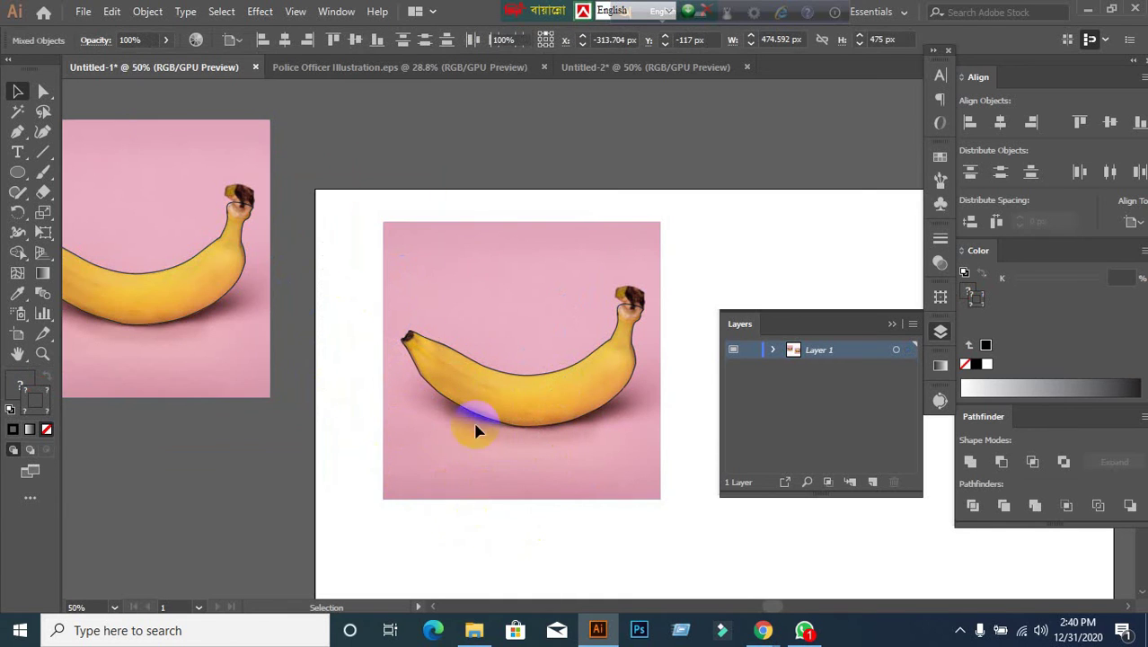
{"action": "left_click_drag", "start_coordinate": [473, 344], "coordinate": [500, 435]}
{"action": "left_click_drag", "start_coordinate": [547, 451], "coordinate": [545, 445]}
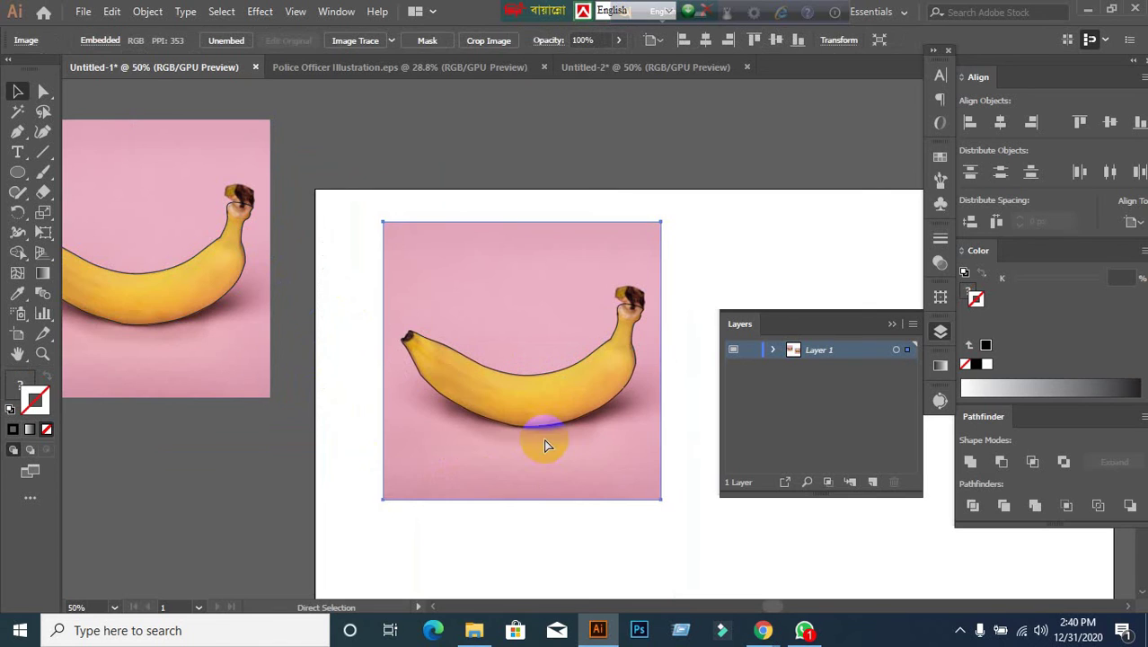
{"action": "left_click", "coordinate": [520, 553]}
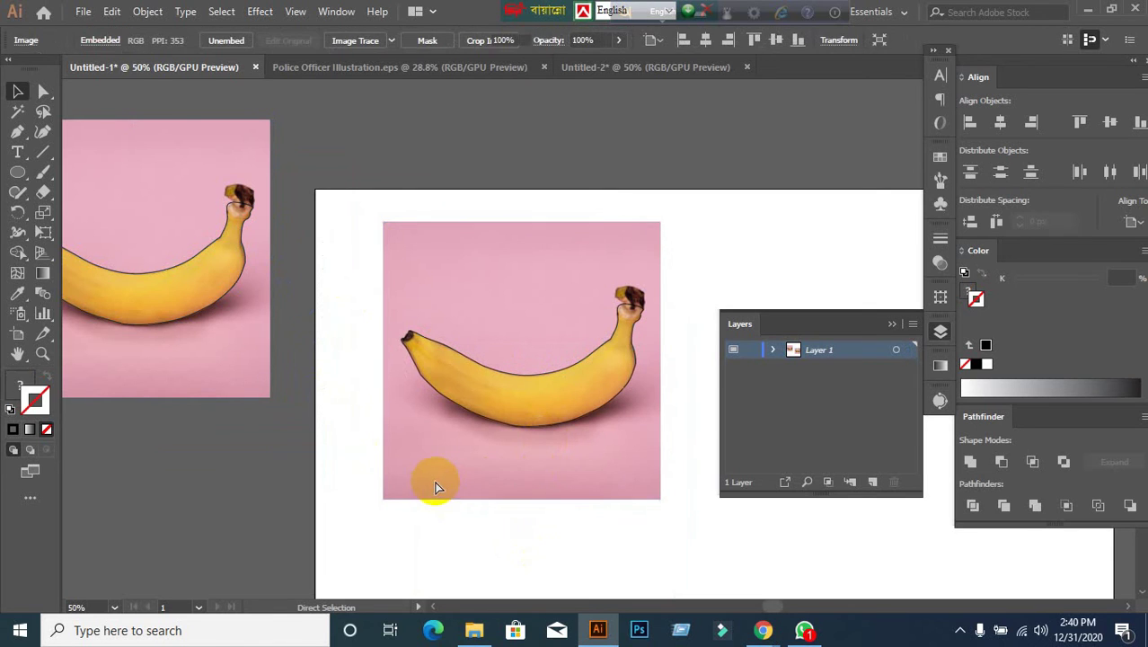
Create a gradient mesh from the original banana outline with 10 rows, 10 columns, flat appearance and 100% highlight.
{"action": "scroll", "coordinate": [480, 433], "scroll_direction": "up", "scroll_amount": 1}
{"action": "scroll", "coordinate": [484, 433], "scroll_direction": "up", "scroll_amount": 1}
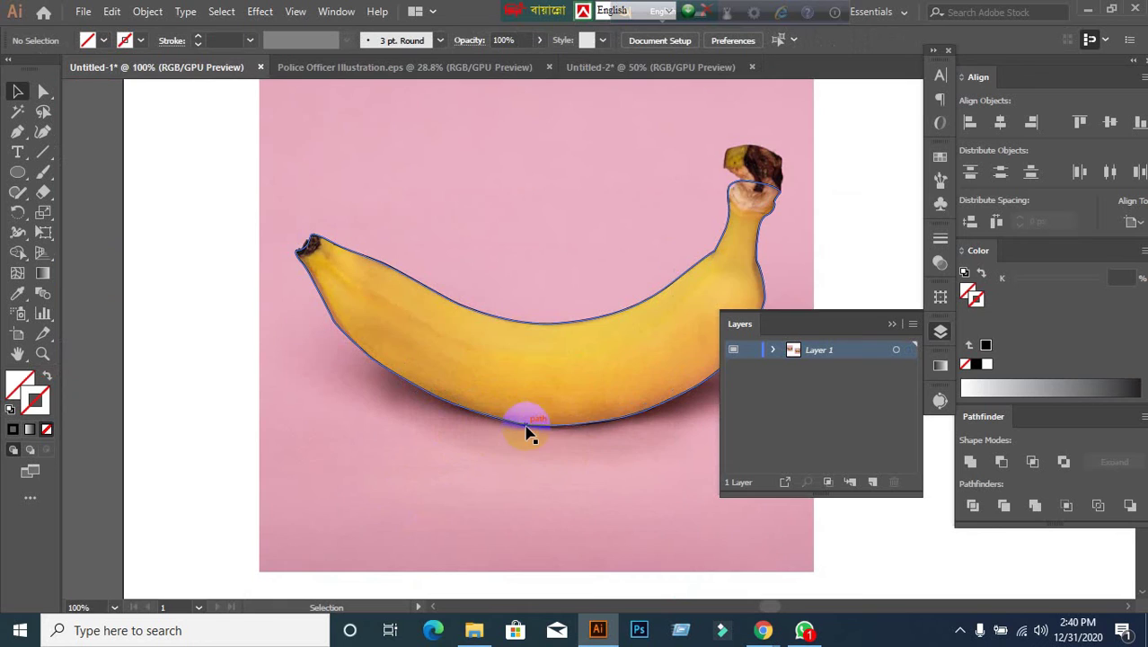
{"action": "left_click", "coordinate": [892, 324]}
{"action": "left_click", "coordinate": [473, 392]}
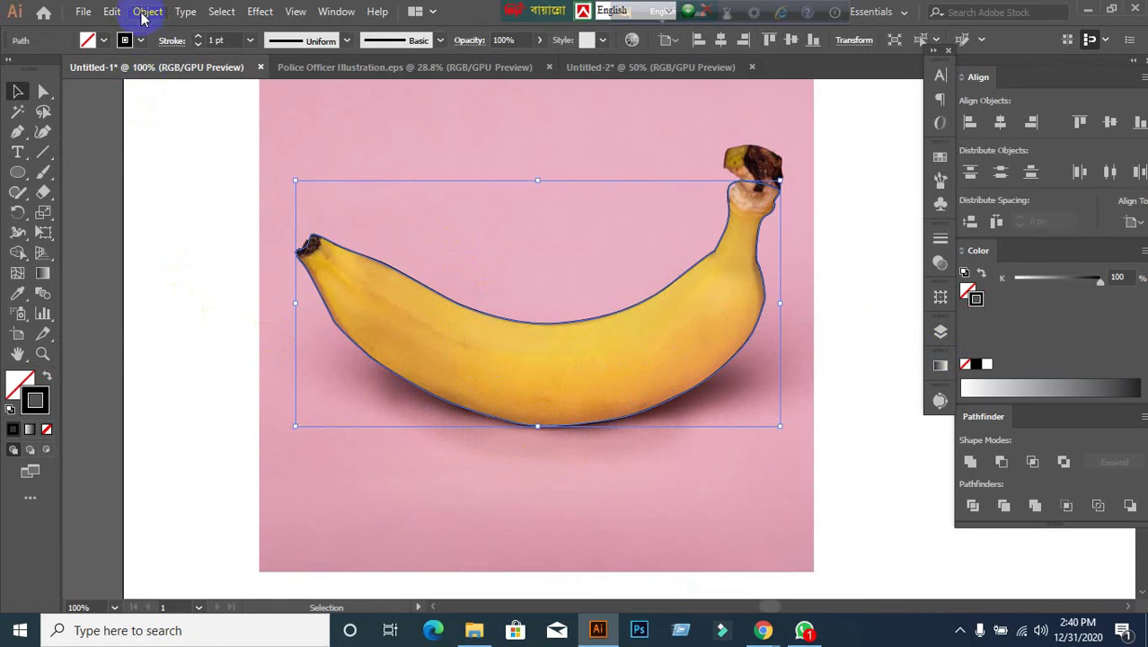
{"action": "left_click", "coordinate": [148, 12]}
{"action": "left_click", "coordinate": [249, 279]}
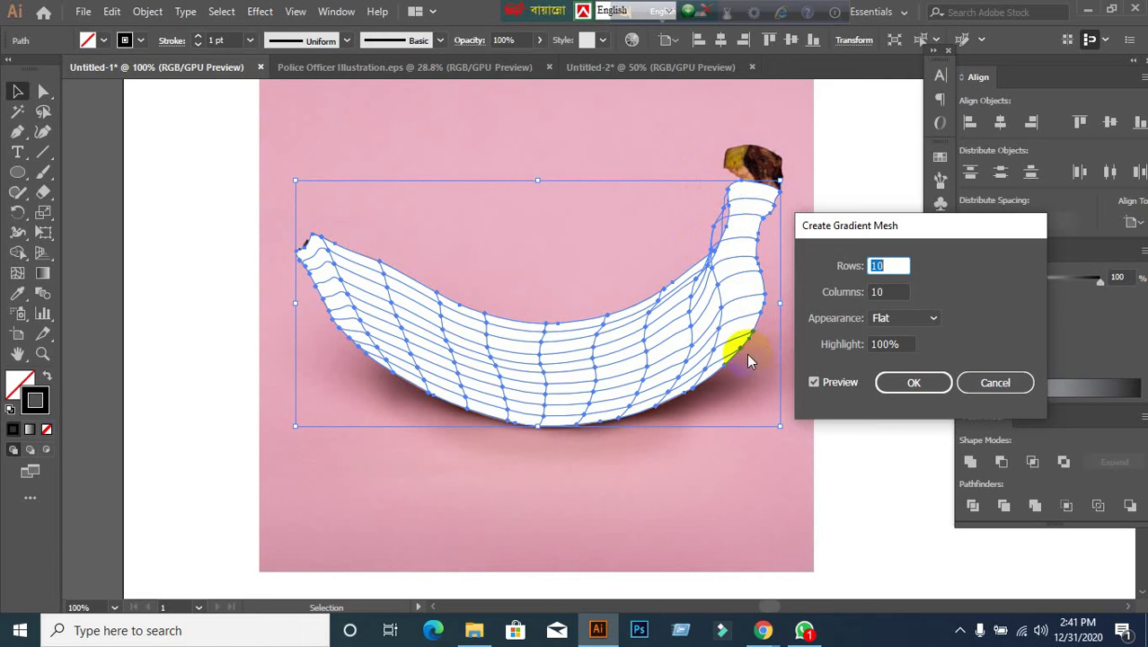
{"action": "double_click", "coordinate": [892, 268]}
{"action": "key", "text": "Up"}
{"action": "key", "text": "Up"}
{"action": "key", "text": "Up"}
{"action": "key", "text": "Up"}
{"action": "key", "text": "Up"}
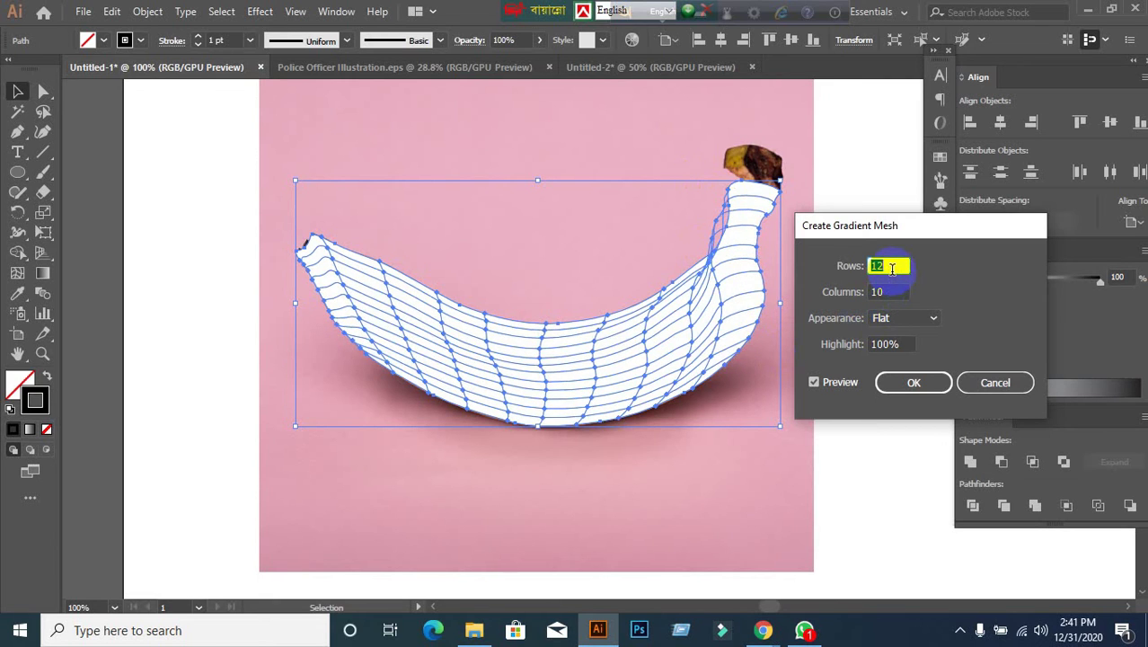
{"action": "key", "text": "Down"}
{"action": "key", "text": "Down"}
{"action": "key", "text": "Down"}
{"action": "key", "text": "Down"}
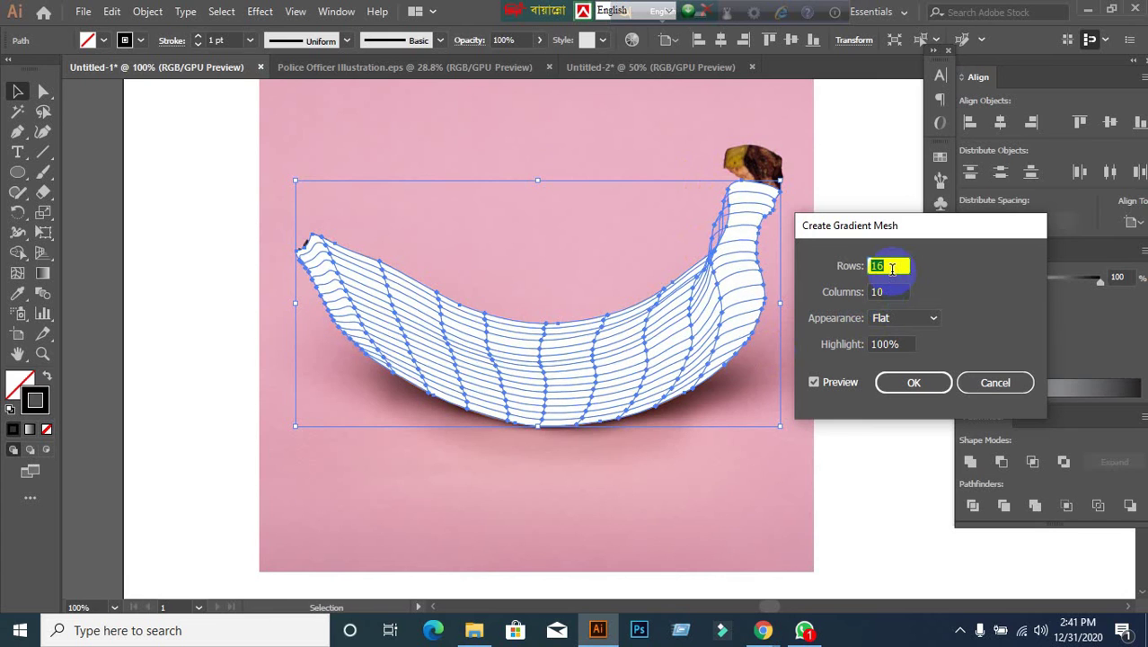
{"action": "key", "text": "Down"}
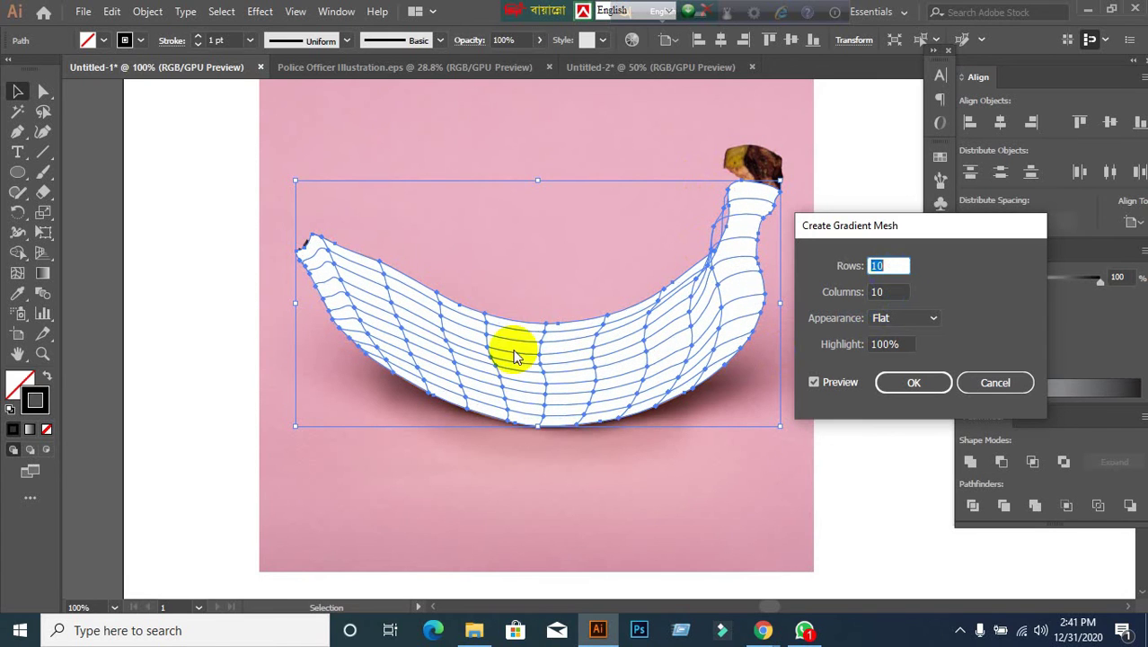
{"action": "left_click", "coordinate": [943, 381]}
Move the mesh off the photographed banana to about X 324 px, Y 18.5 px, and deselect it.
{"action": "scroll", "coordinate": [730, 226], "scroll_direction": "up", "scroll_amount": 2}
{"action": "scroll", "coordinate": [731, 251], "scroll_direction": "down", "scroll_amount": 2}
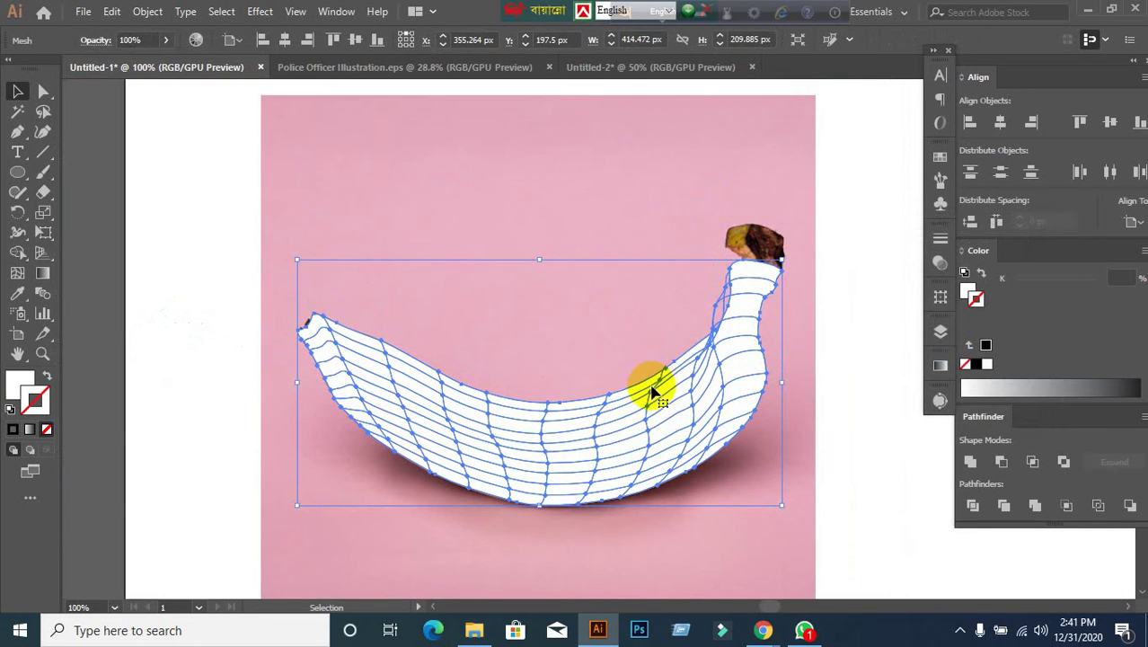
{"action": "left_click_drag", "start_coordinate": [620, 428], "coordinate": [574, 209]}
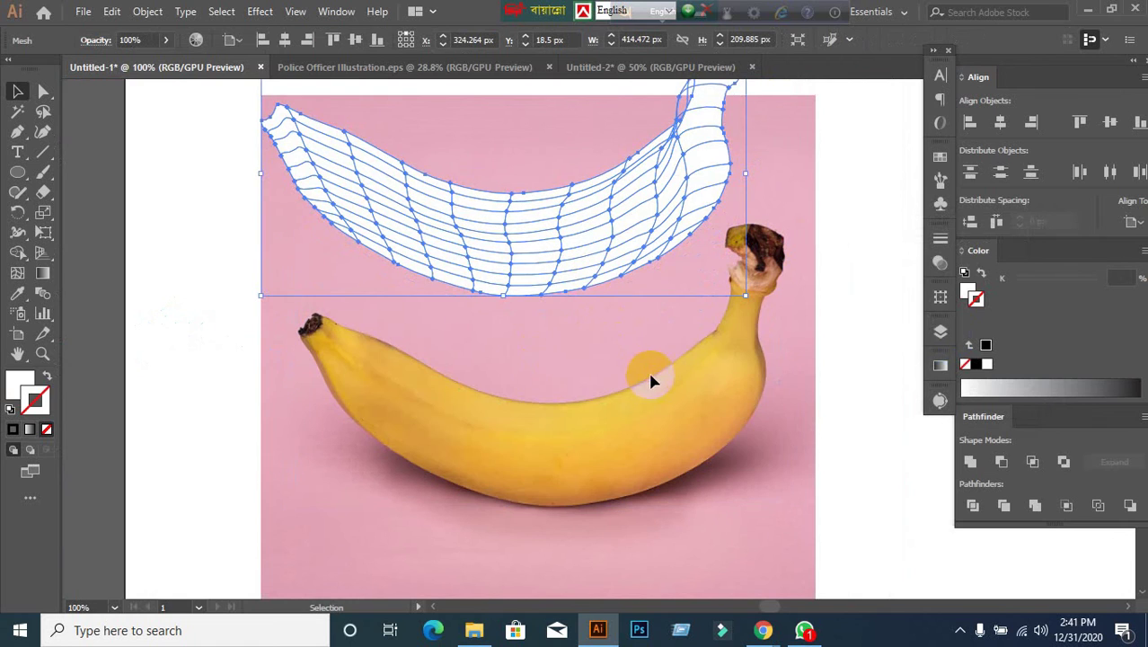
{"action": "left_click", "coordinate": [162, 368]}
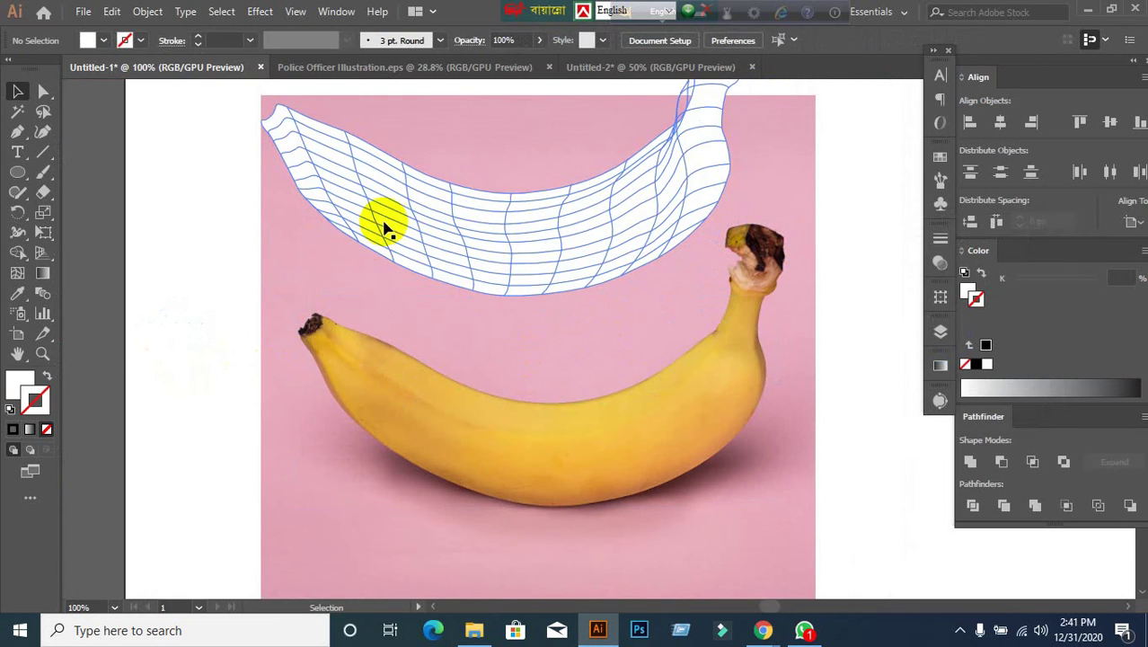
Try to color the mesh's upper tip corner point with brown sampled from the photographed banana's dark tip.
{"action": "left_click", "coordinate": [395, 240]}
{"action": "left_click", "coordinate": [41, 92]}
{"action": "left_click", "coordinate": [279, 106]}
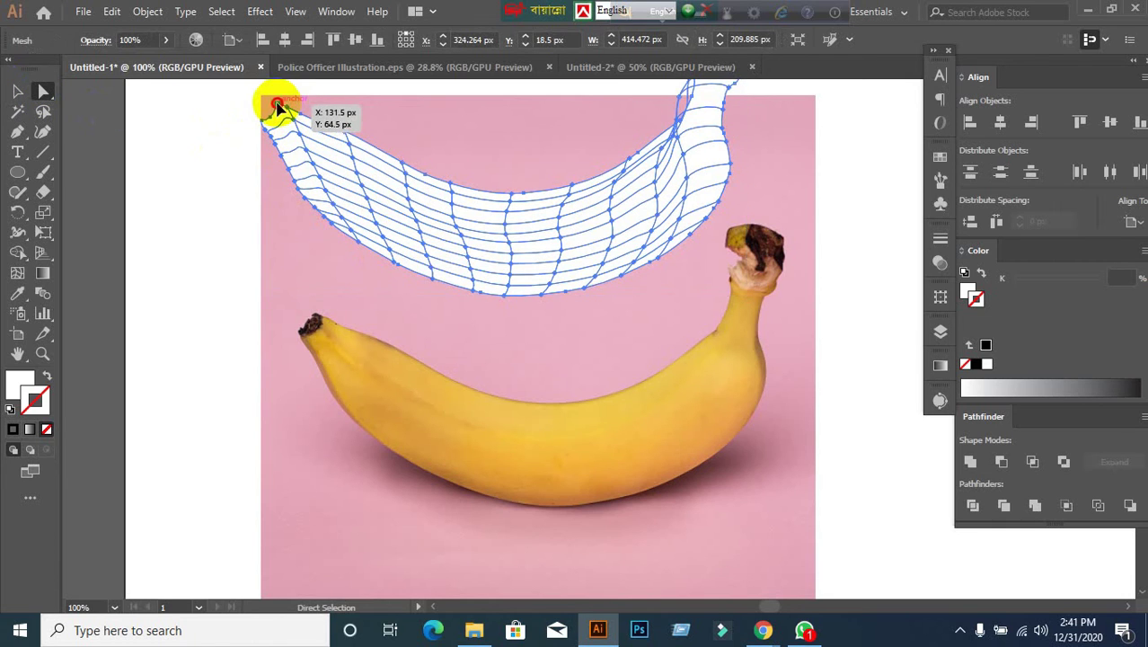
{"action": "left_click", "coordinate": [17, 293]}
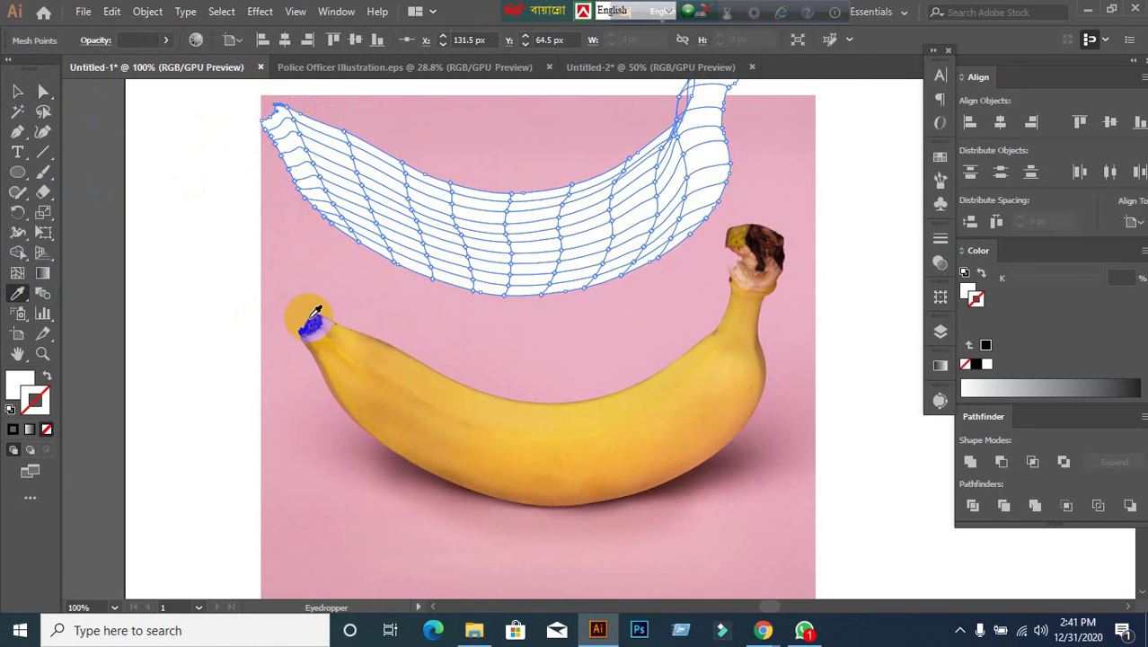
{"action": "left_click", "coordinate": [316, 321]}
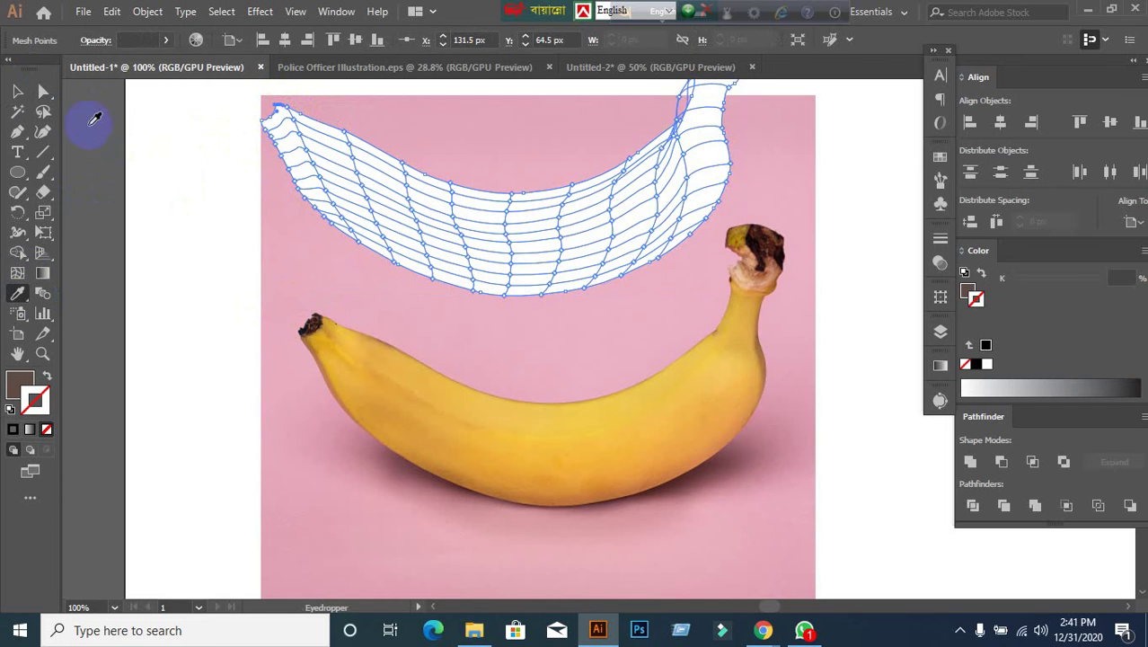
Reselect the whole mesh and move it to about X 371 px, Y 43.5 px.
{"action": "left_click", "coordinate": [18, 90]}
{"action": "left_click", "coordinate": [153, 172]}
{"action": "left_click_drag", "start_coordinate": [316, 157], "coordinate": [361, 181]}
{"action": "scroll", "coordinate": [353, 155], "scroll_direction": "up", "scroll_amount": 5}
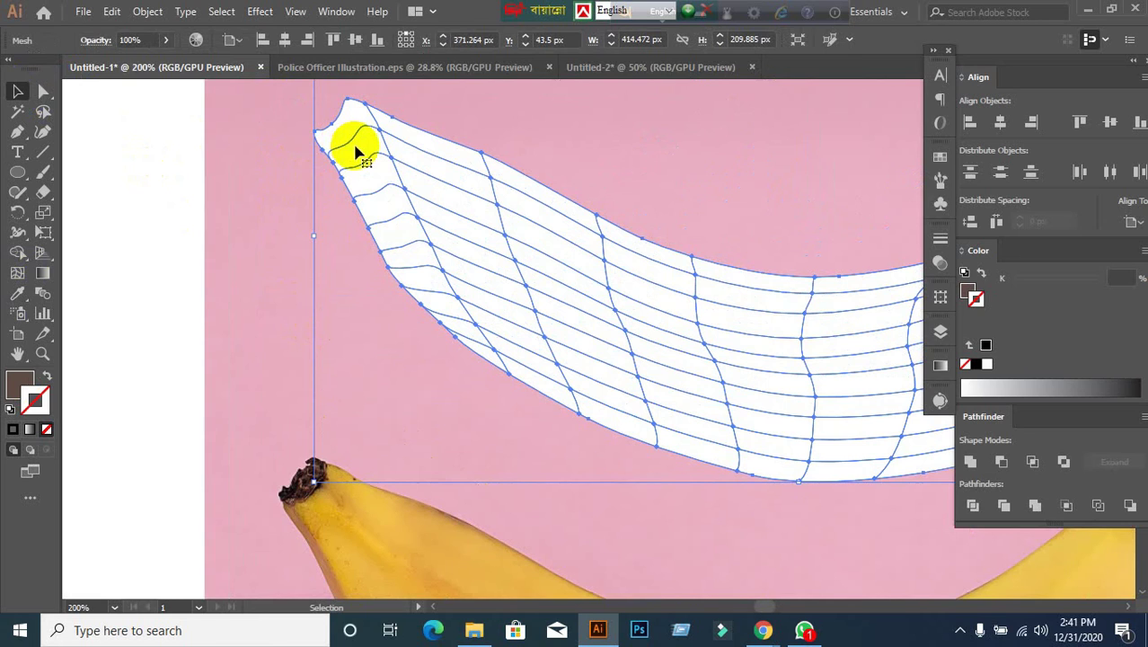
Select the mesh point on the banana's tip edge and sample black from the photographed tip for it.
{"action": "left_click", "coordinate": [43, 92]}
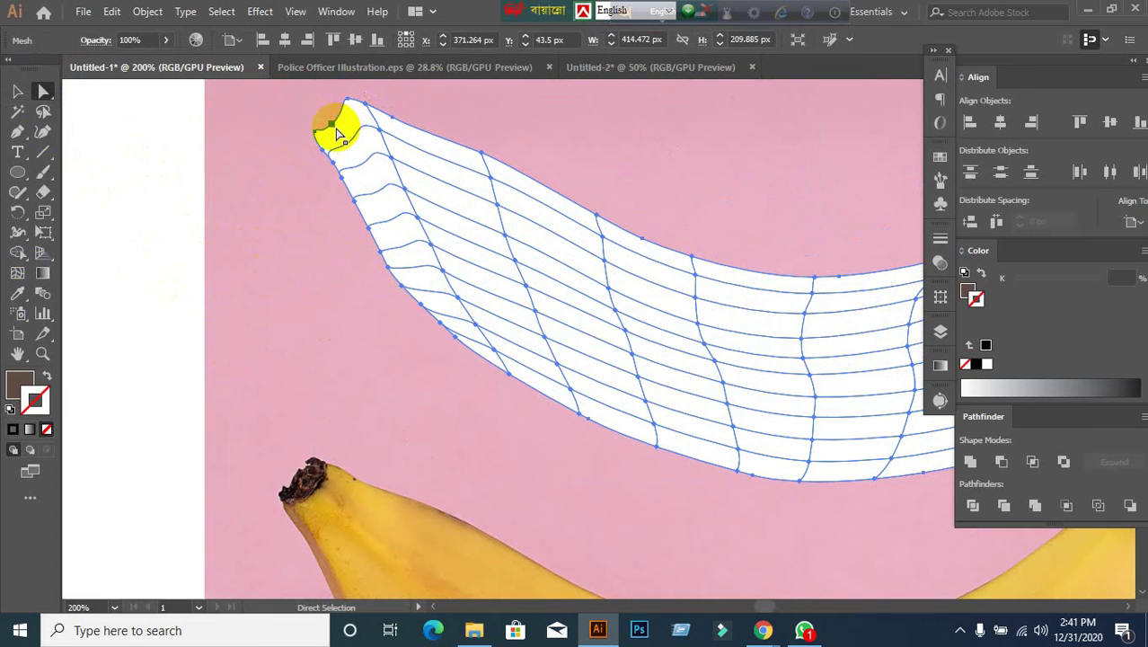
{"action": "left_click", "coordinate": [341, 144]}
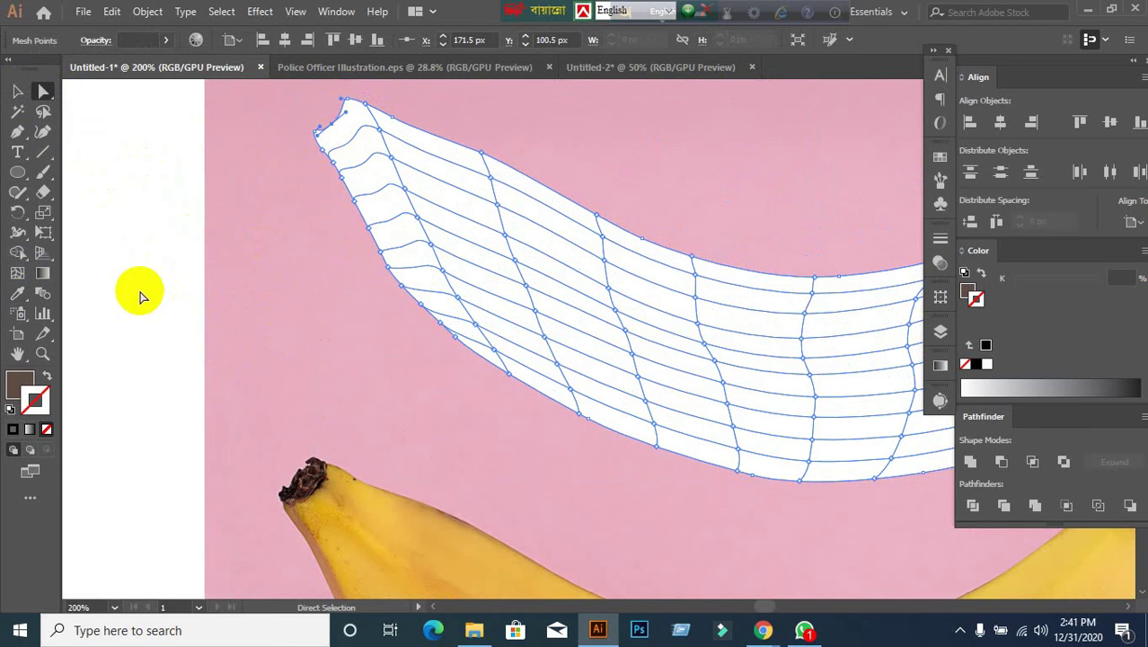
{"action": "key", "text": "i"}
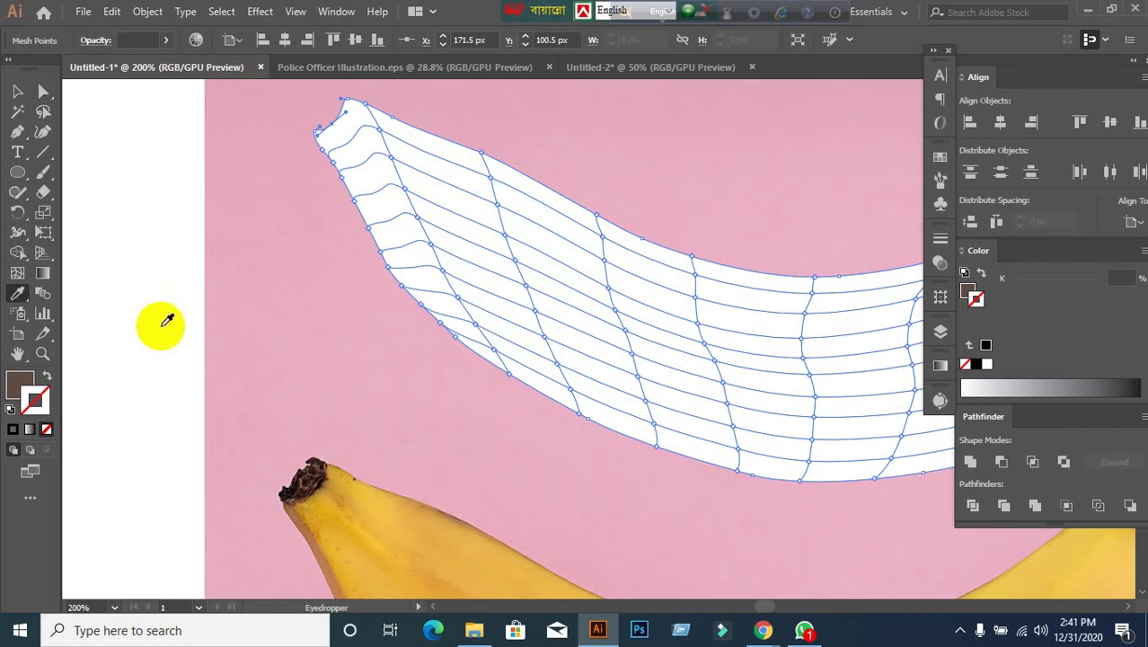
{"action": "left_click", "coordinate": [304, 477]}
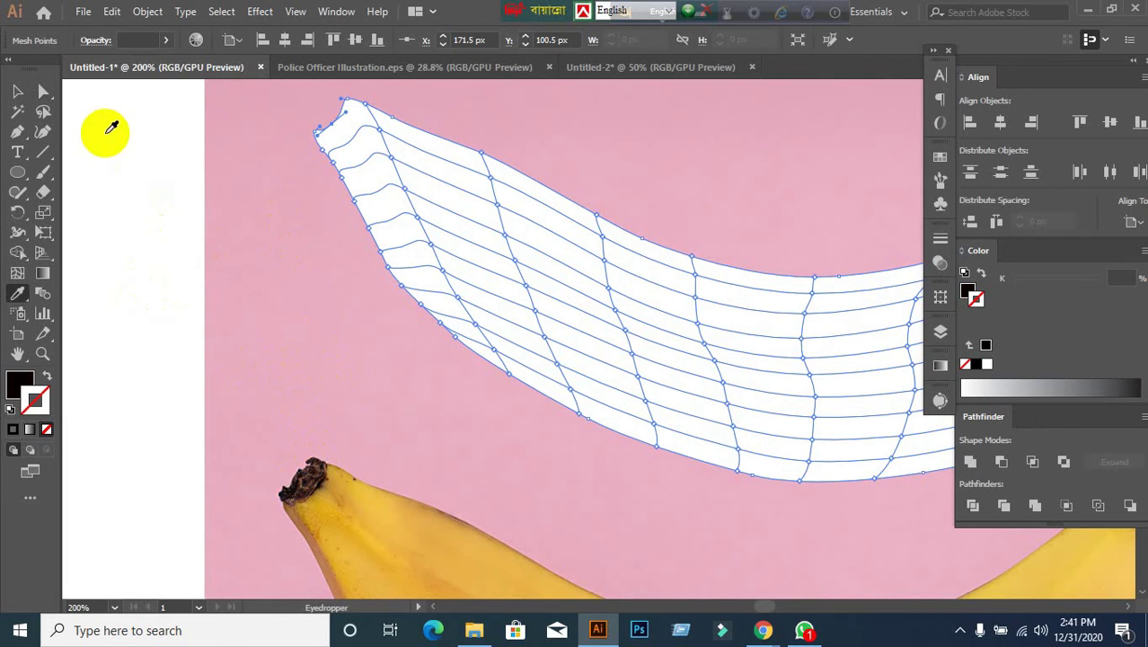
Try to color the mesh's lower tip corner point with the dark tone sampled from the photographed banana's tip, then deselect it.
{"action": "key", "text": "a"}
{"action": "left_click", "coordinate": [321, 136]}
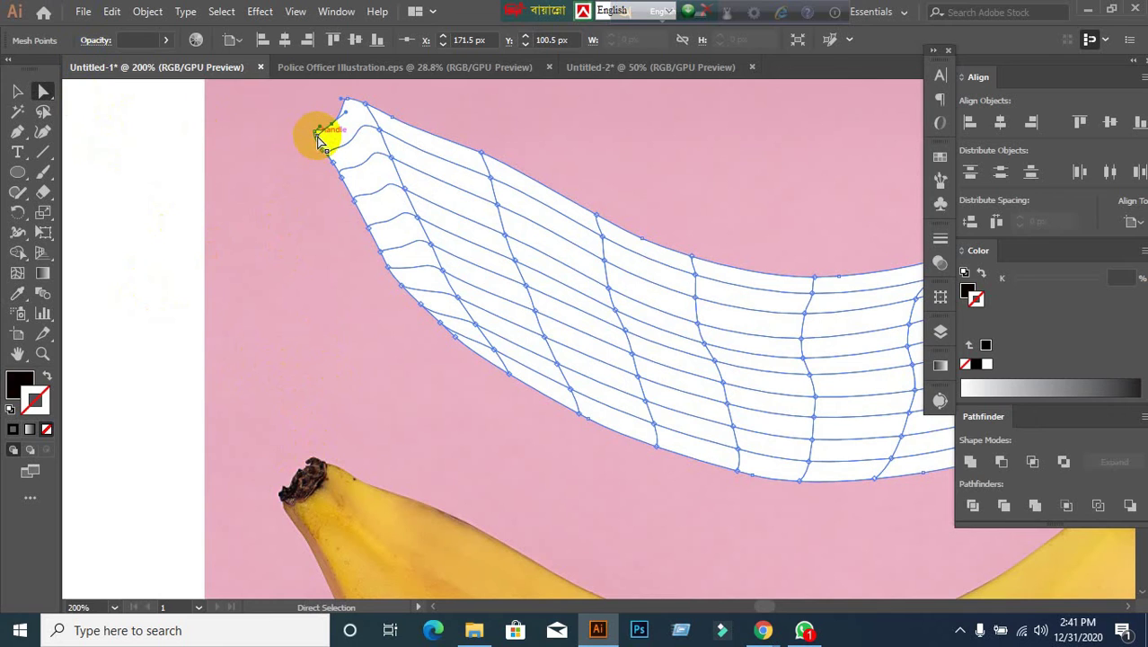
{"action": "left_click_drag", "start_coordinate": [314, 133], "coordinate": [314, 135]}
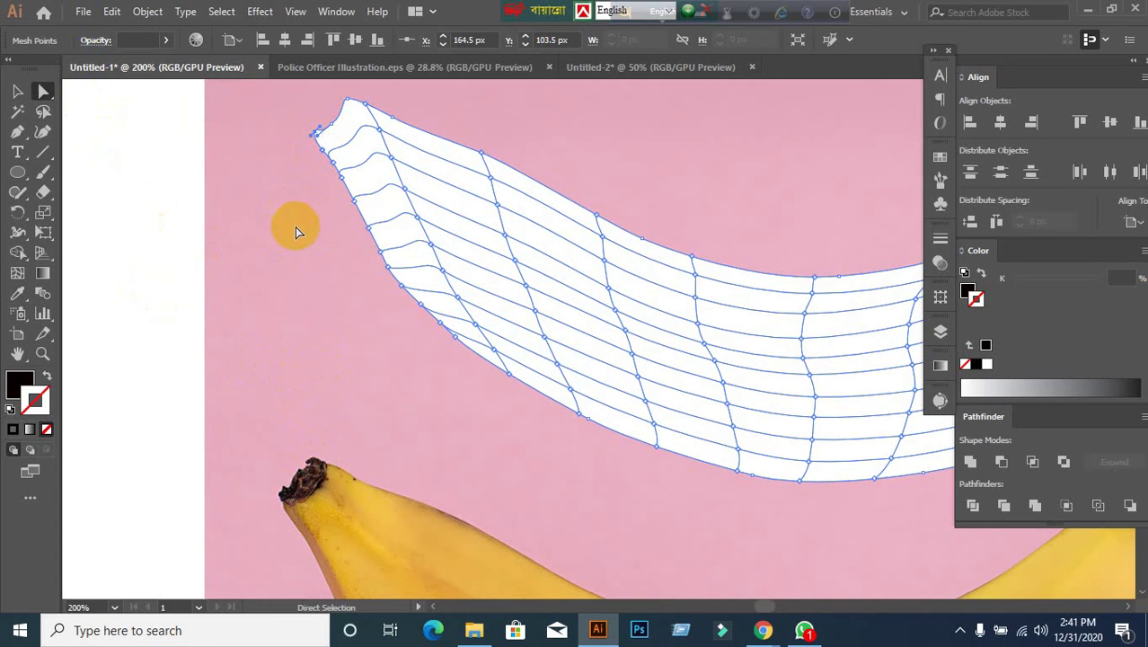
{"action": "key", "text": "i"}
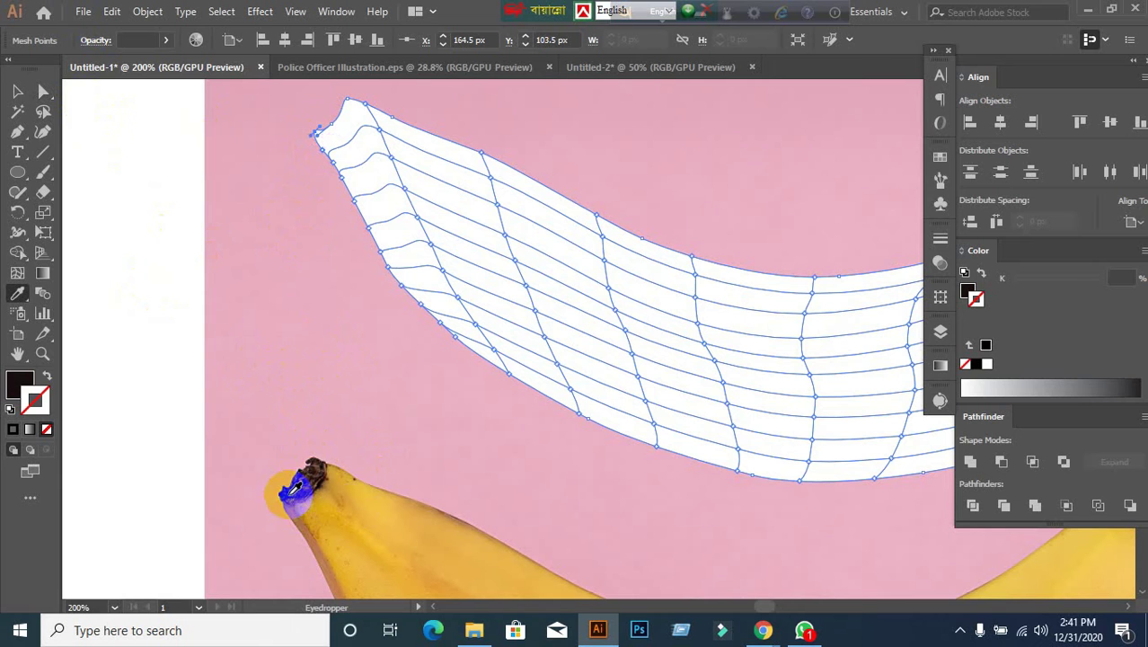
{"action": "key", "text": "v"}
{"action": "left_click", "coordinate": [133, 210]}
{"action": "scroll", "coordinate": [371, 120], "scroll_direction": "up", "scroll_amount": 3}
{"action": "scroll", "coordinate": [299, 144], "scroll_direction": "up", "scroll_amount": 1}
Reselect the whole mesh and make its white fill the active color.
{"action": "left_click", "coordinate": [424, 213]}
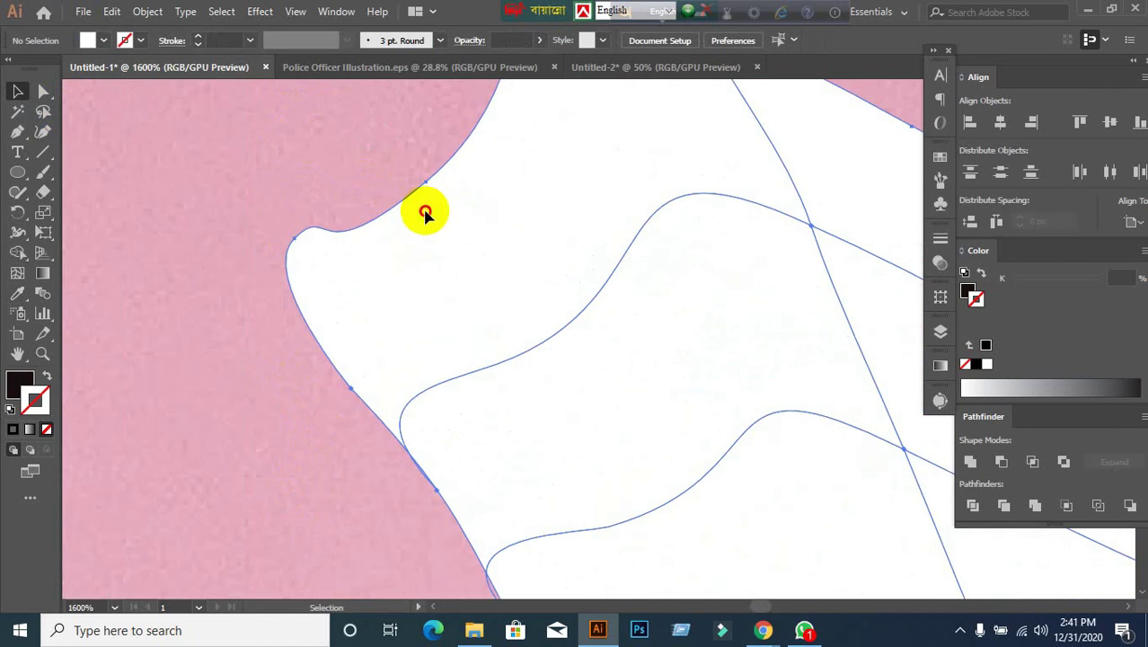
{"action": "scroll", "coordinate": [482, 198], "scroll_direction": "up", "scroll_amount": 1}
{"action": "scroll", "coordinate": [481, 202], "scroll_direction": "down", "scroll_amount": 1}
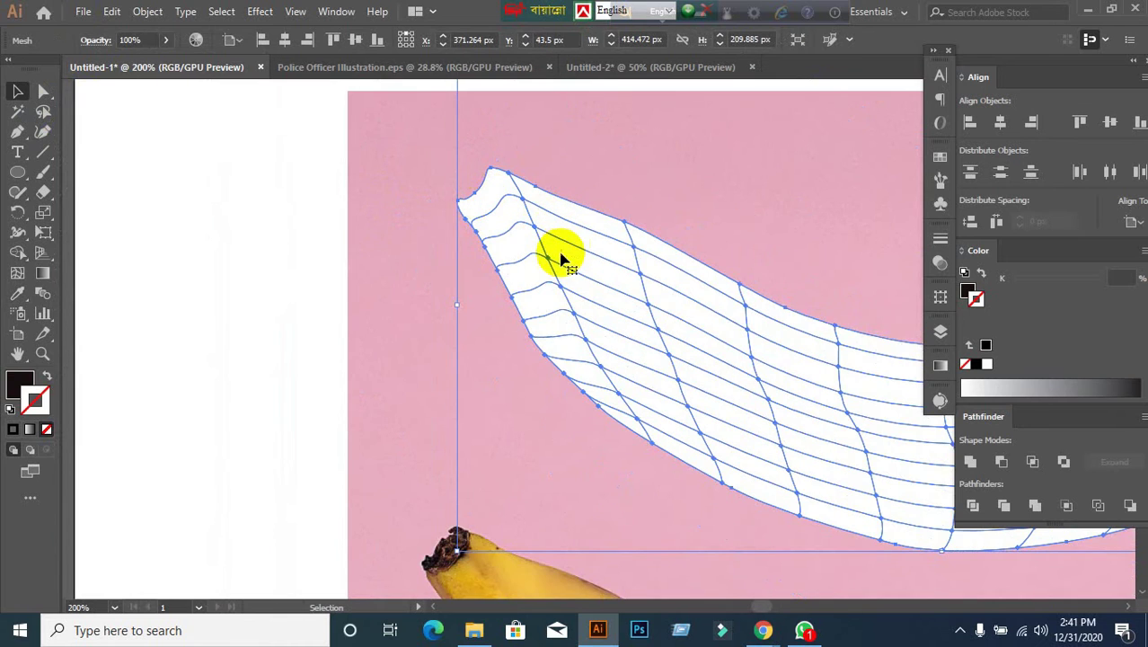
{"action": "scroll", "coordinate": [566, 269], "scroll_direction": "right", "scroll_amount": 3}
{"action": "scroll", "coordinate": [566, 269], "scroll_direction": "down", "scroll_amount": 1}
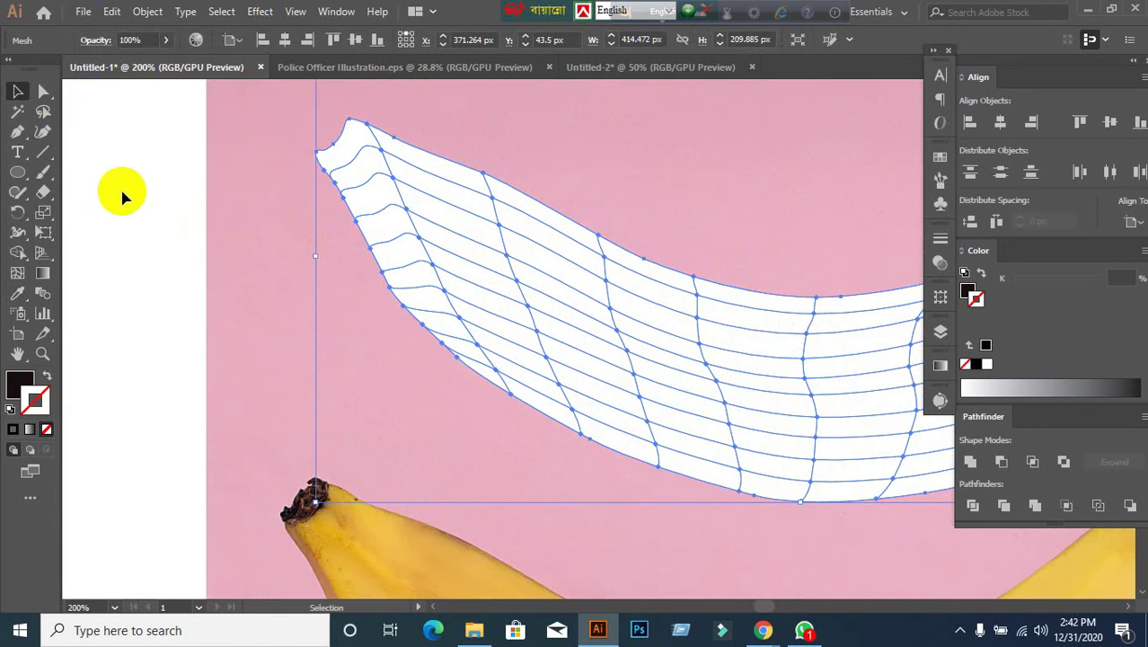
{"action": "left_click", "coordinate": [27, 388]}
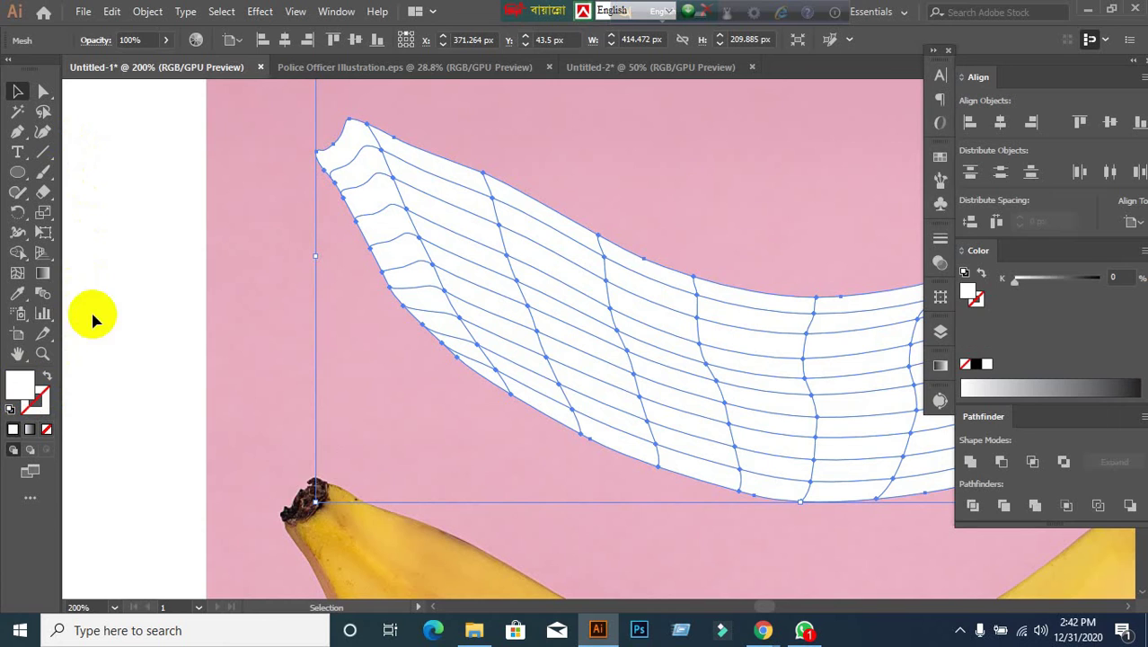
{"action": "left_click", "coordinate": [176, 261]}
{"action": "left_click", "coordinate": [334, 211]}
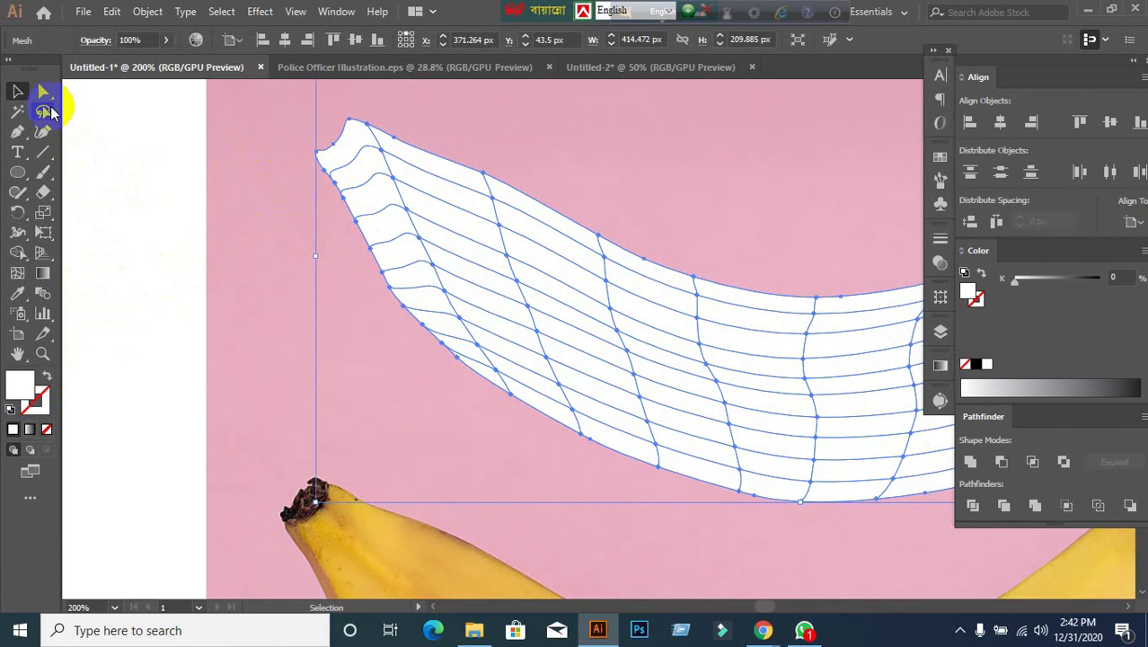
Try to color the mesh's upper tip corner point with dark brown #1e0908 sampled from the photographed tip, and inspect the corner.
{"action": "left_click", "coordinate": [87, 124]}
{"action": "left_click", "coordinate": [44, 91]}
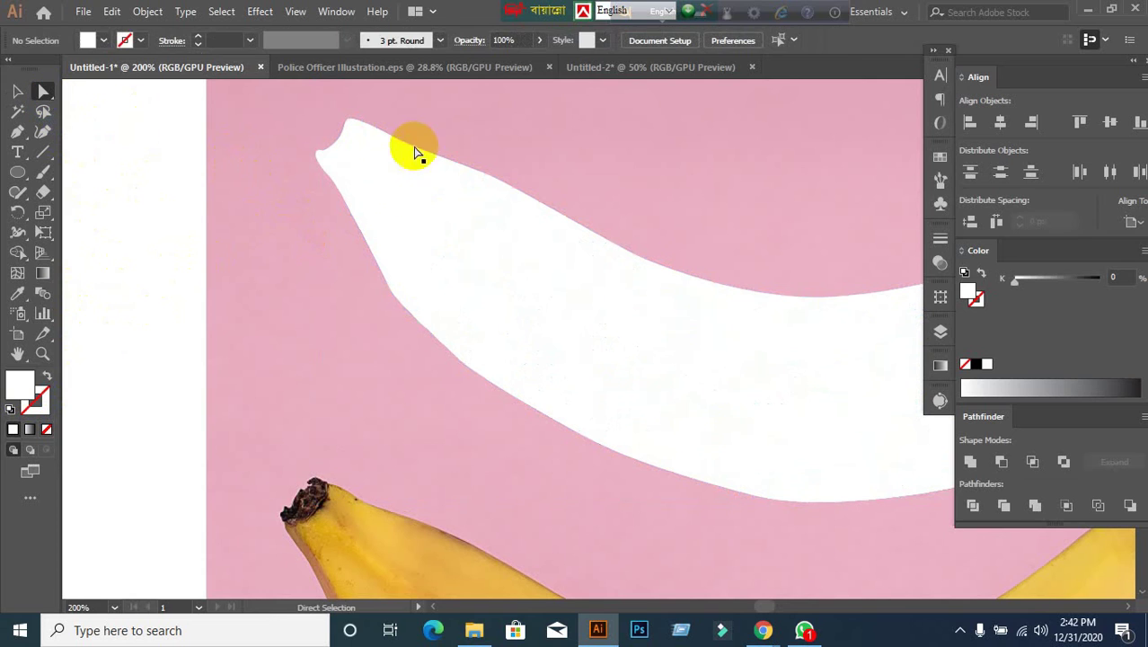
{"action": "left_click", "coordinate": [351, 122]}
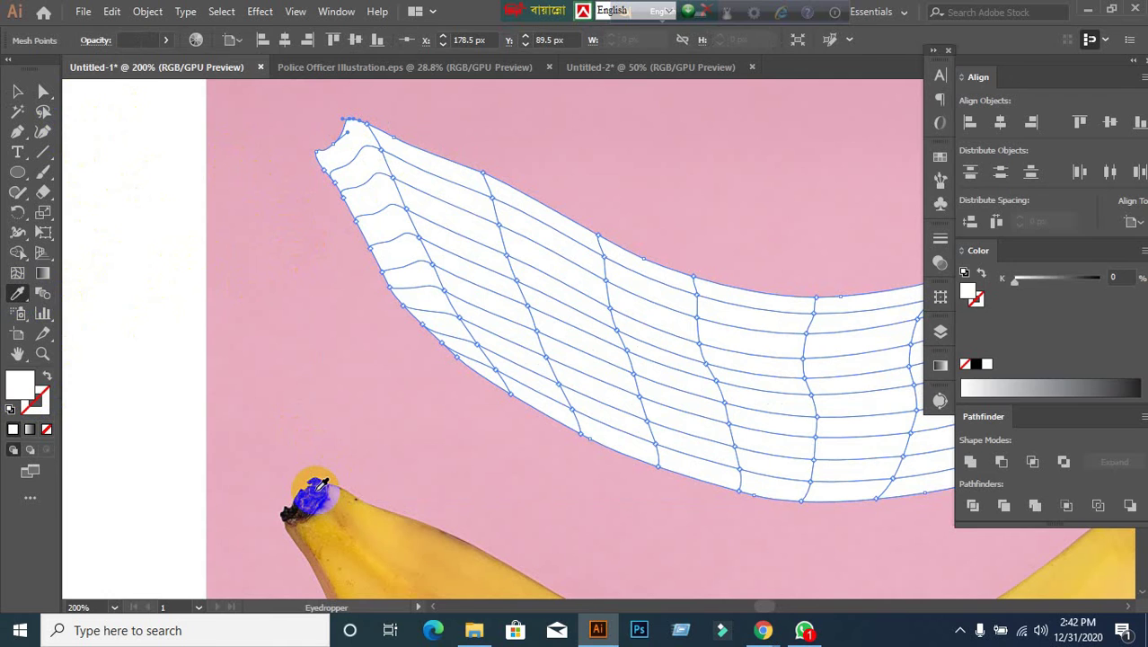
{"action": "left_click", "coordinate": [316, 491]}
{"action": "left_click", "coordinate": [18, 91]}
{"action": "left_click", "coordinate": [243, 170]}
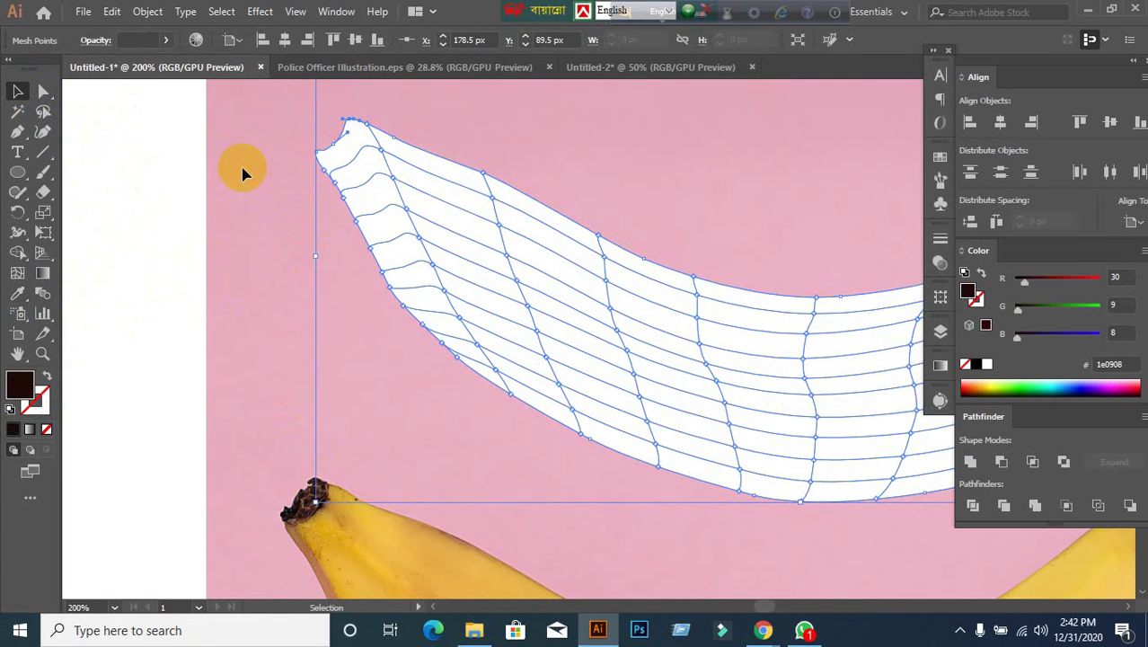
{"action": "scroll", "coordinate": [377, 123], "scroll_direction": "up", "scroll_amount": 5}
{"action": "scroll", "coordinate": [361, 199], "scroll_direction": "down", "scroll_amount": 7}
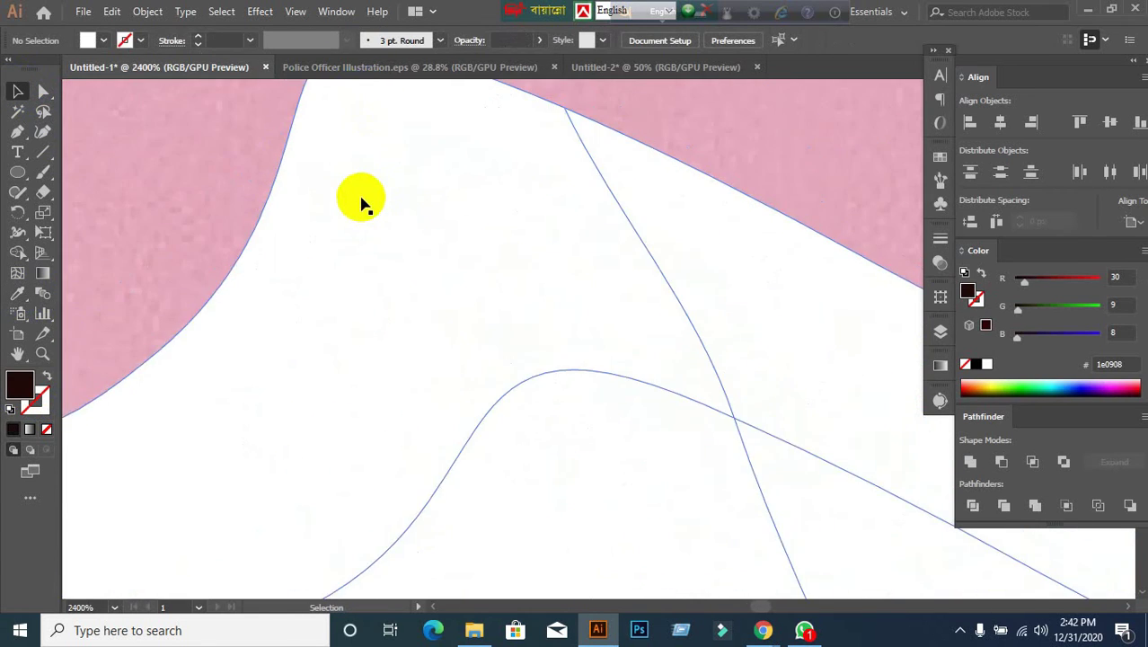
{"action": "scroll", "coordinate": [368, 232], "scroll_direction": "down", "scroll_amount": 3}
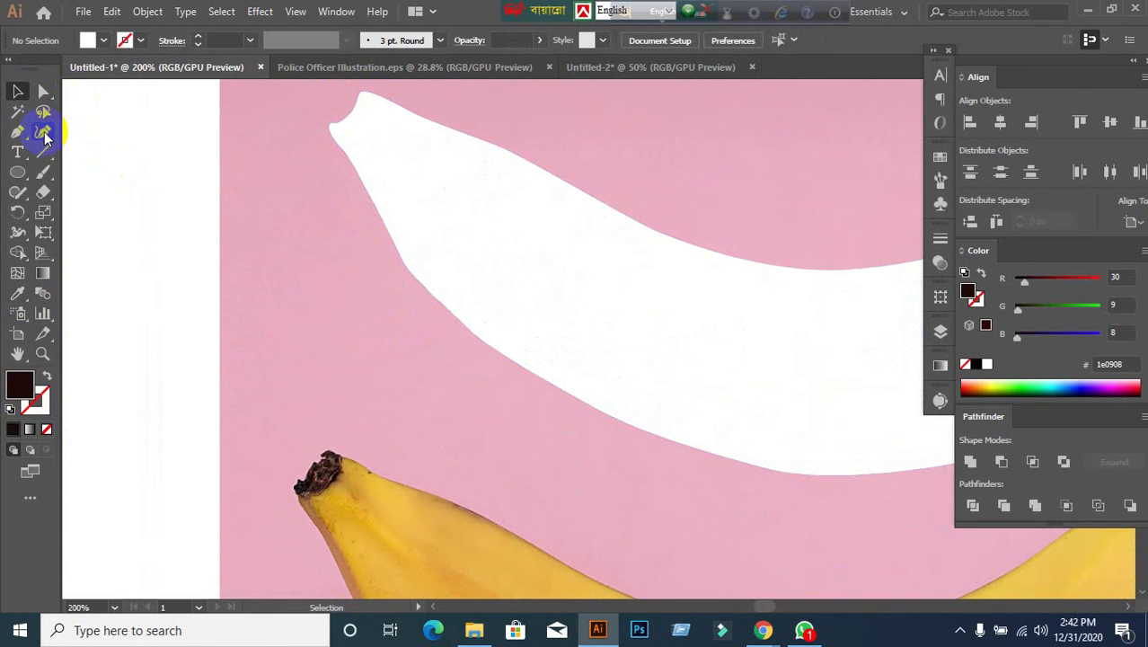
Lasso the mesh points at the banana's tip and try to color them with dark brown #170805 sampled from the photographed tip.
{"action": "left_click", "coordinate": [42, 114]}
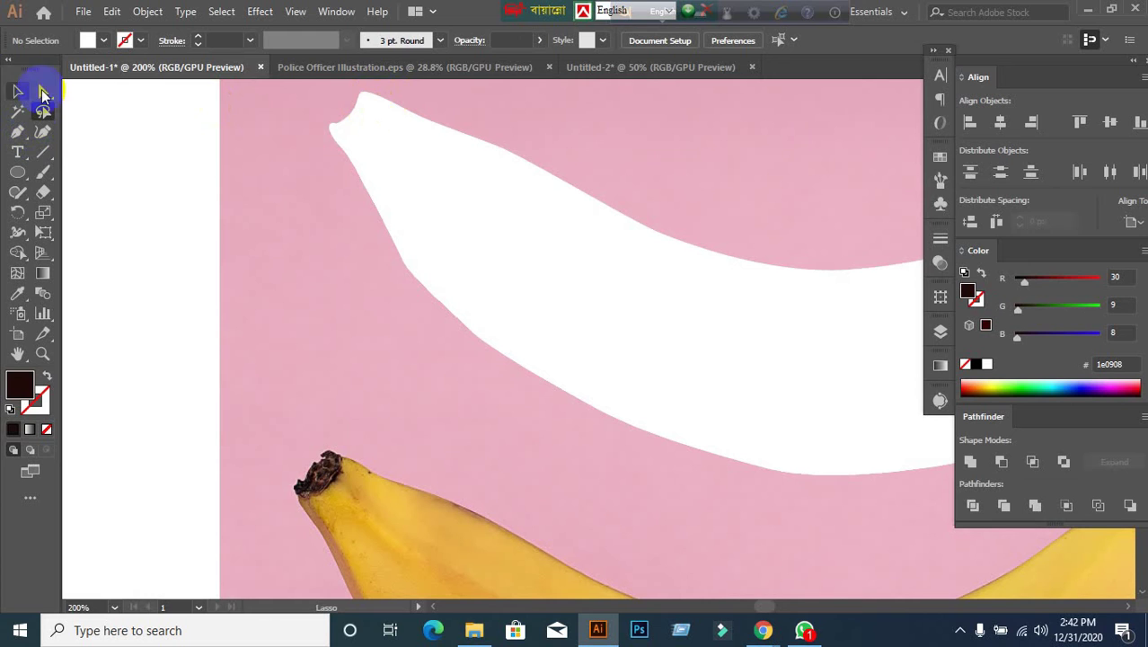
{"action": "left_click", "coordinate": [29, 90]}
{"action": "left_click", "coordinate": [553, 192]}
{"action": "scroll", "coordinate": [405, 198], "scroll_direction": "up", "scroll_amount": 2}
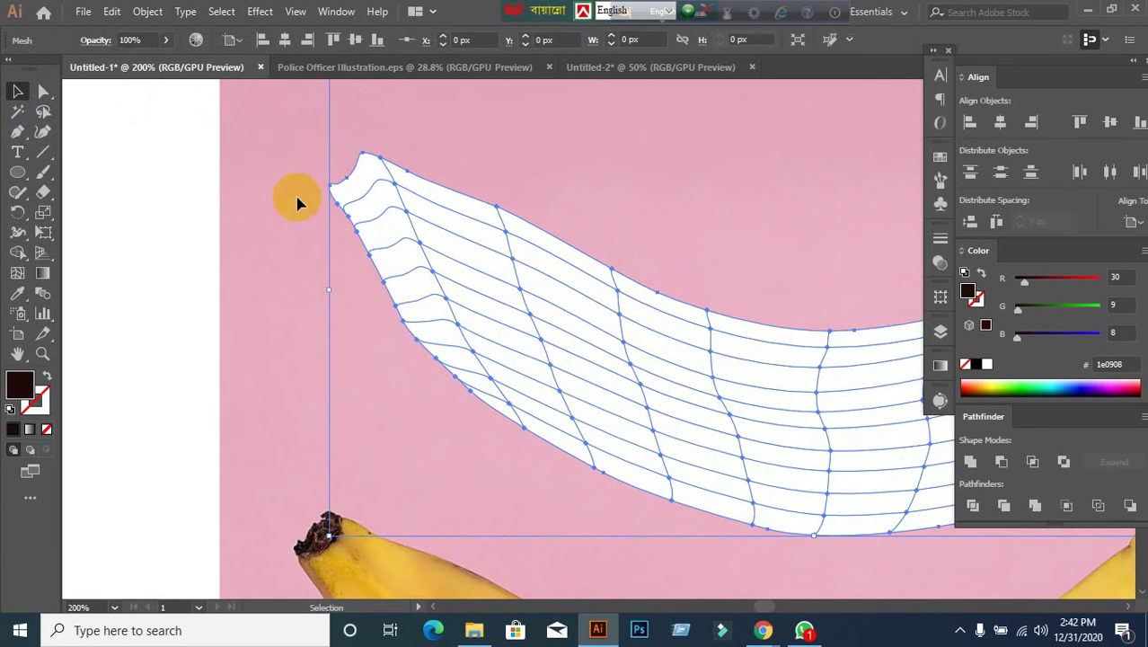
{"action": "left_click", "coordinate": [42, 115]}
{"action": "mouse_move", "coordinate": [352, 136]}
{"action": "left_mouse_down"}
{"action": "mouse_move", "coordinate": [382, 157]}
{"action": "mouse_move", "coordinate": [347, 201]}
{"action": "mouse_move", "coordinate": [326, 205]}
{"action": "mouse_move", "coordinate": [304, 166]}
{"action": "mouse_move", "coordinate": [339, 146]}
{"action": "left_mouse_up"}
{"action": "scroll", "coordinate": [340, 146], "scroll_direction": "down", "scroll_amount": 1}
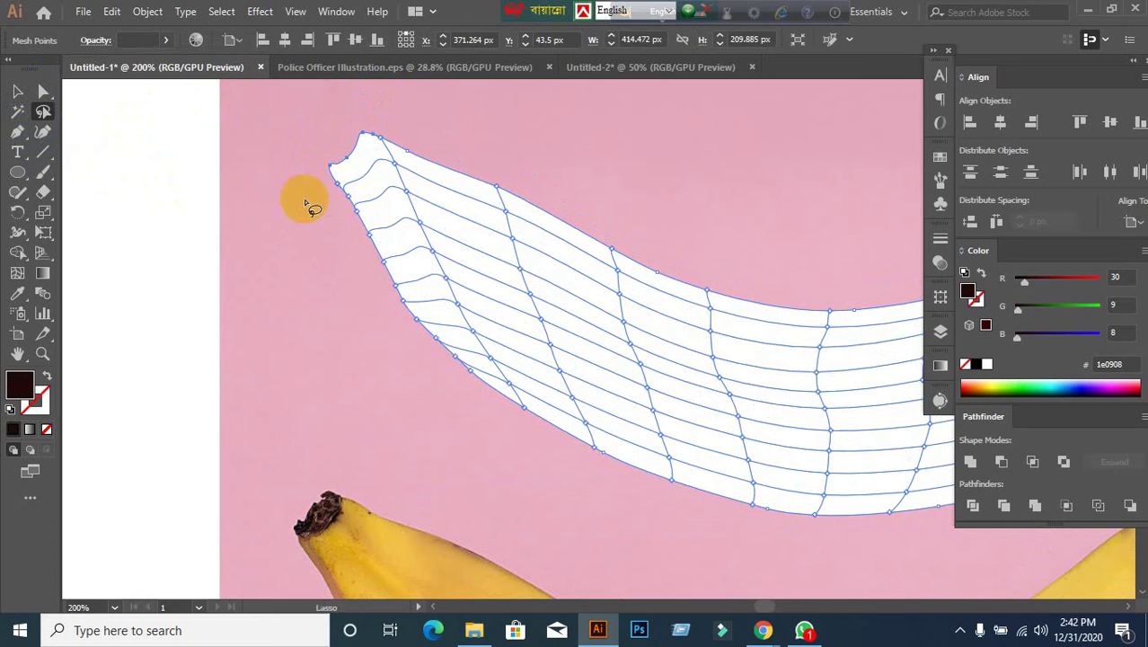
{"action": "left_click", "coordinate": [19, 294]}
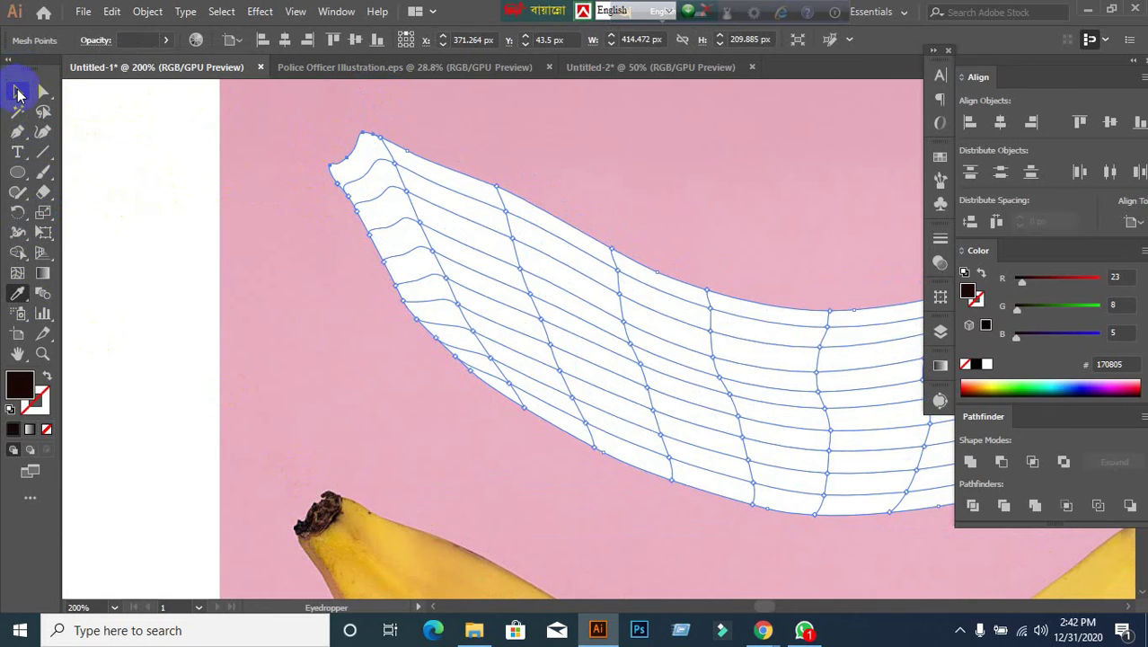
{"action": "left_click", "coordinate": [18, 93]}
{"action": "left_click", "coordinate": [129, 226]}
{"action": "left_click", "coordinate": [237, 282]}
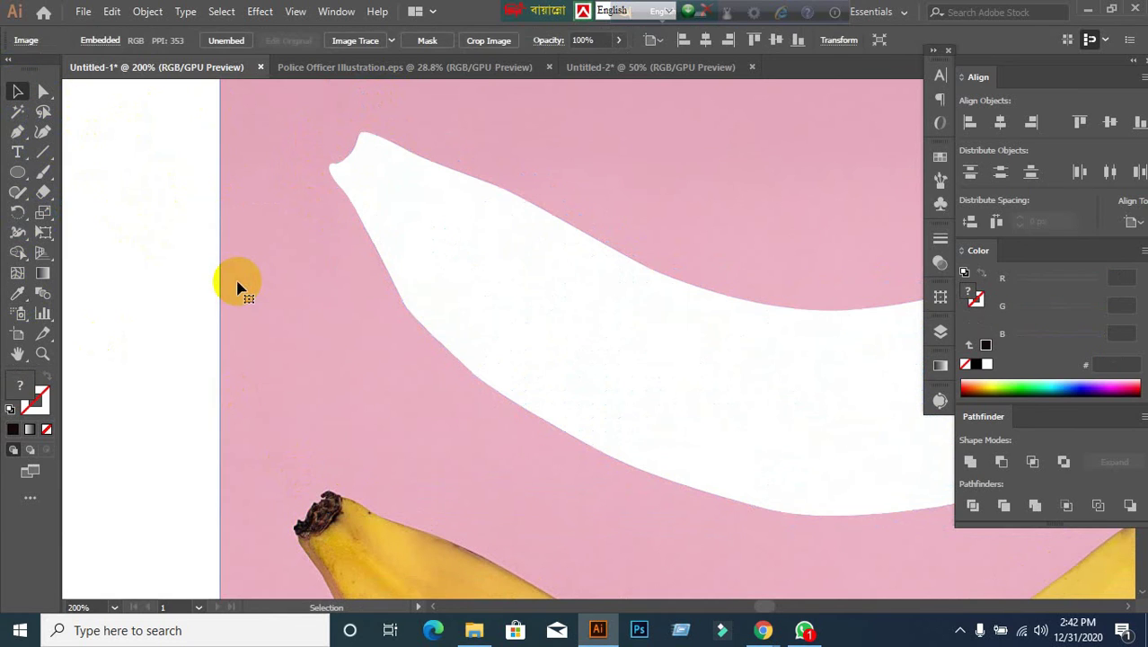
Move the whole mesh up above the photographed banana to about X 384 px, Y 6.5 px, and deselect it.
{"action": "key", "text": "ctrl+1"}
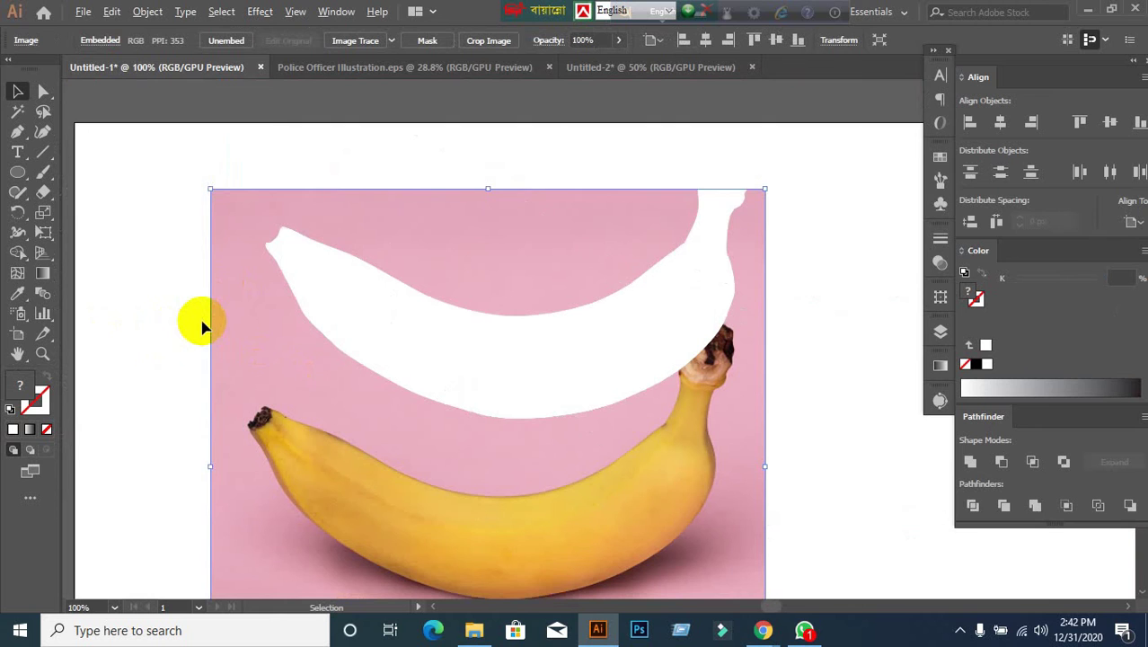
{"action": "left_click", "coordinate": [188, 338]}
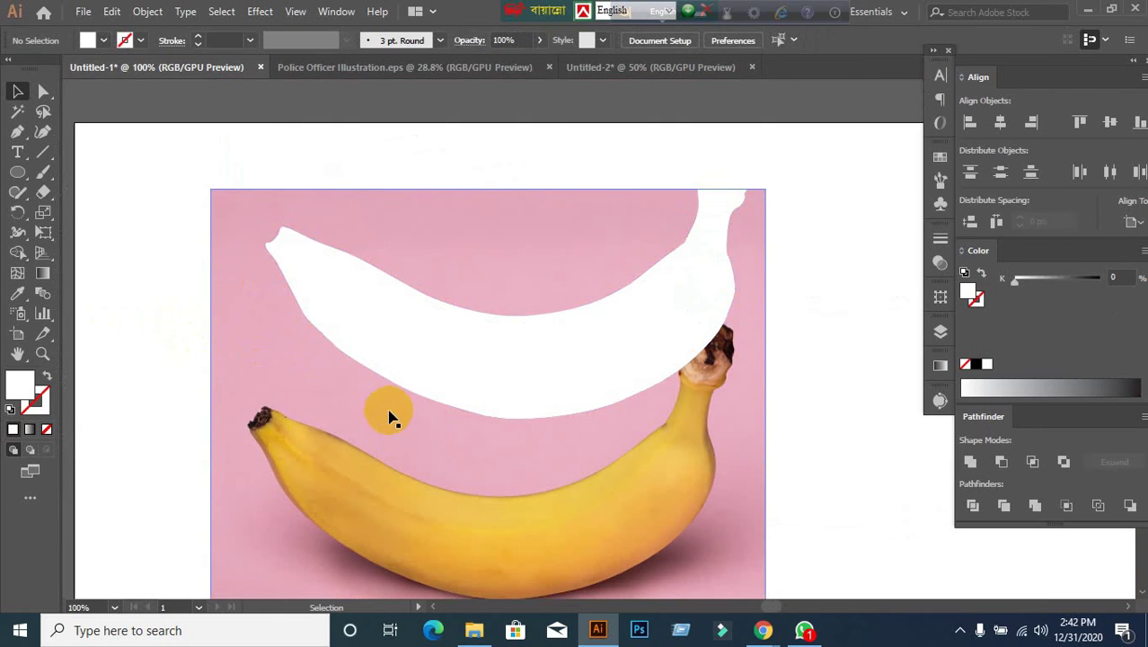
{"action": "left_click_drag", "start_coordinate": [446, 456], "coordinate": [256, 329]}
{"action": "left_click_drag", "start_coordinate": [325, 296], "coordinate": [319, 235]}
{"action": "left_click_drag", "start_coordinate": [364, 377], "coordinate": [505, 413]}
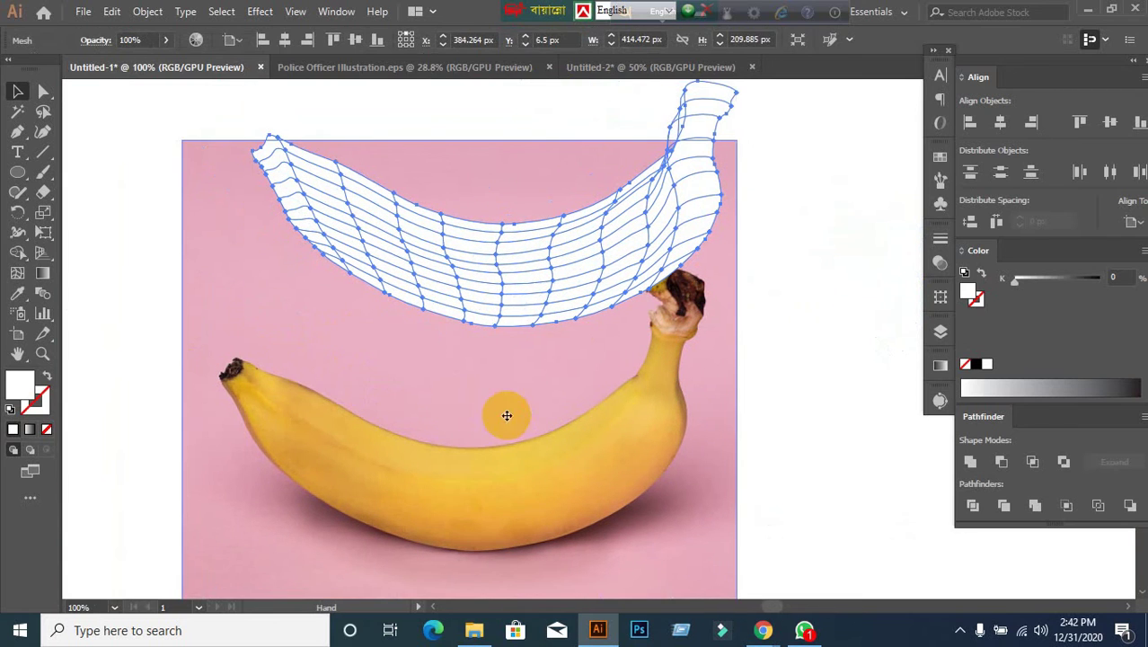
{"action": "left_click", "coordinate": [128, 328]}
Select only the mesh's upper tip corner point and try to color it with brown #553632 sampled from the photographed tip.
{"action": "left_click", "coordinate": [362, 246]}
{"action": "scroll", "coordinate": [261, 135], "scroll_direction": "up", "scroll_amount": 1}
{"action": "left_click", "coordinate": [148, 113]}
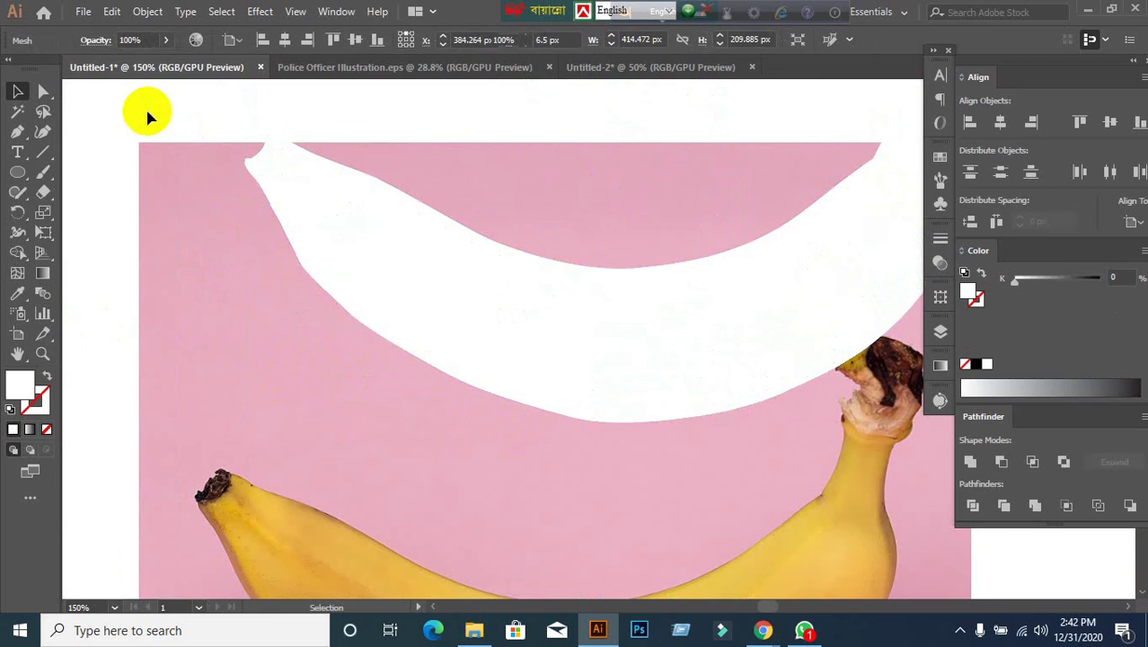
{"action": "left_click_drag", "start_coordinate": [274, 139], "coordinate": [270, 131]}
{"action": "left_click", "coordinate": [214, 465]}
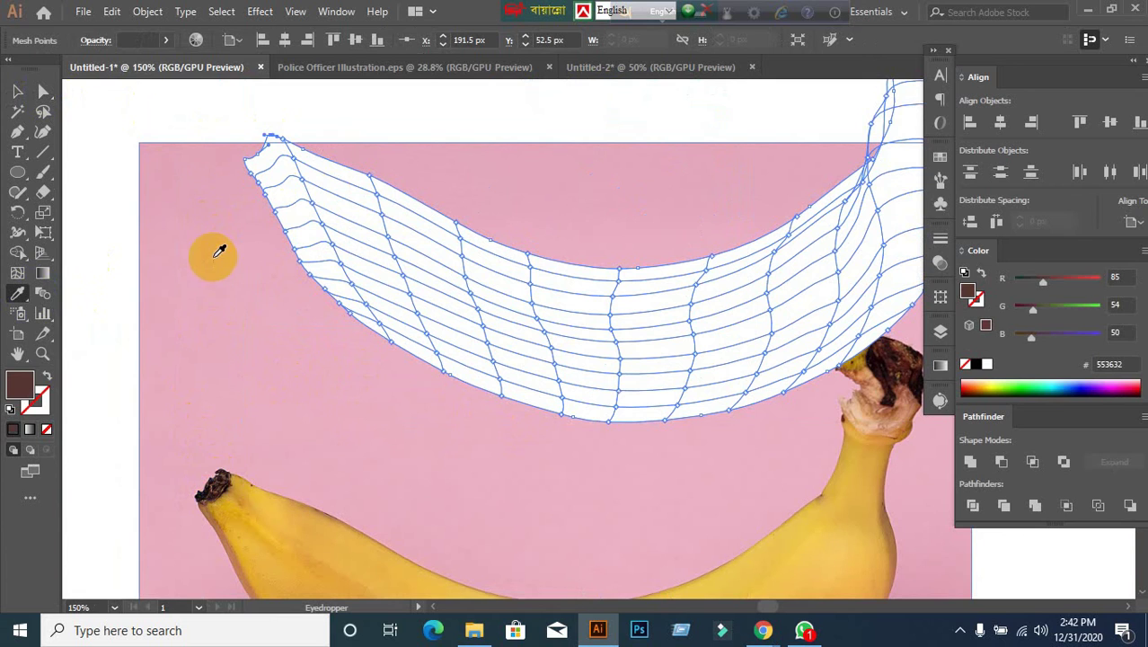
{"action": "scroll", "coordinate": [268, 129], "scroll_direction": "up", "scroll_amount": 3}
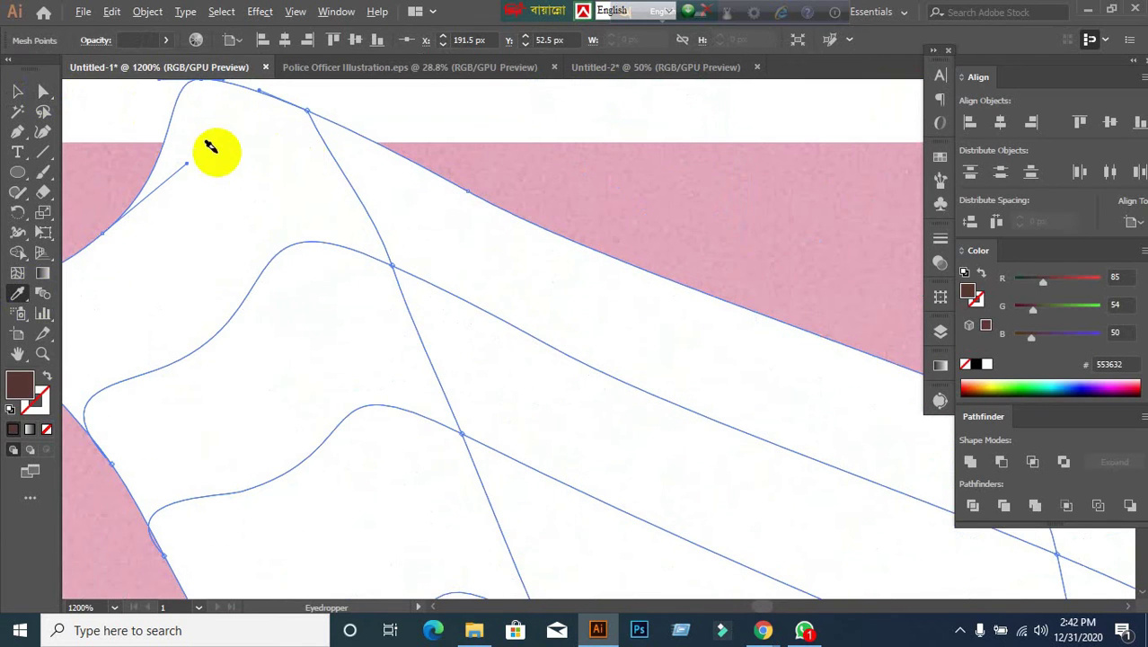
{"action": "scroll", "coordinate": [175, 172], "scroll_direction": "up", "scroll_amount": 2}
Select the mesh point midway along the tip edge and try to color it with dark gray #322d31 from the photographed tip.
{"action": "left_click", "coordinate": [143, 215]}
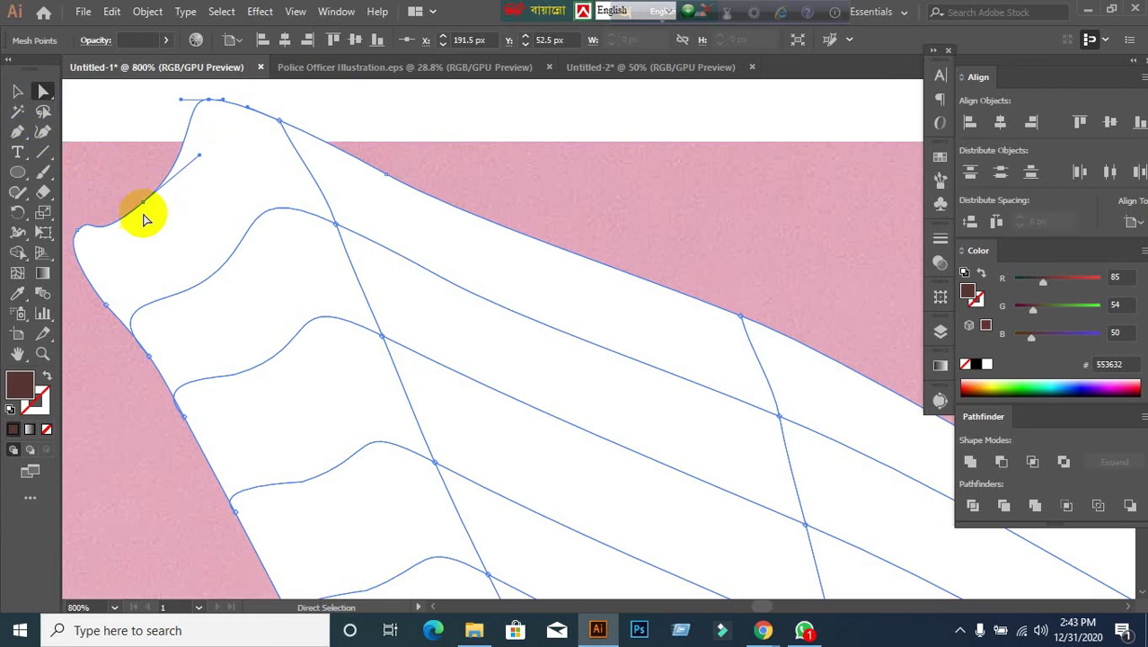
{"action": "left_click", "coordinate": [144, 206]}
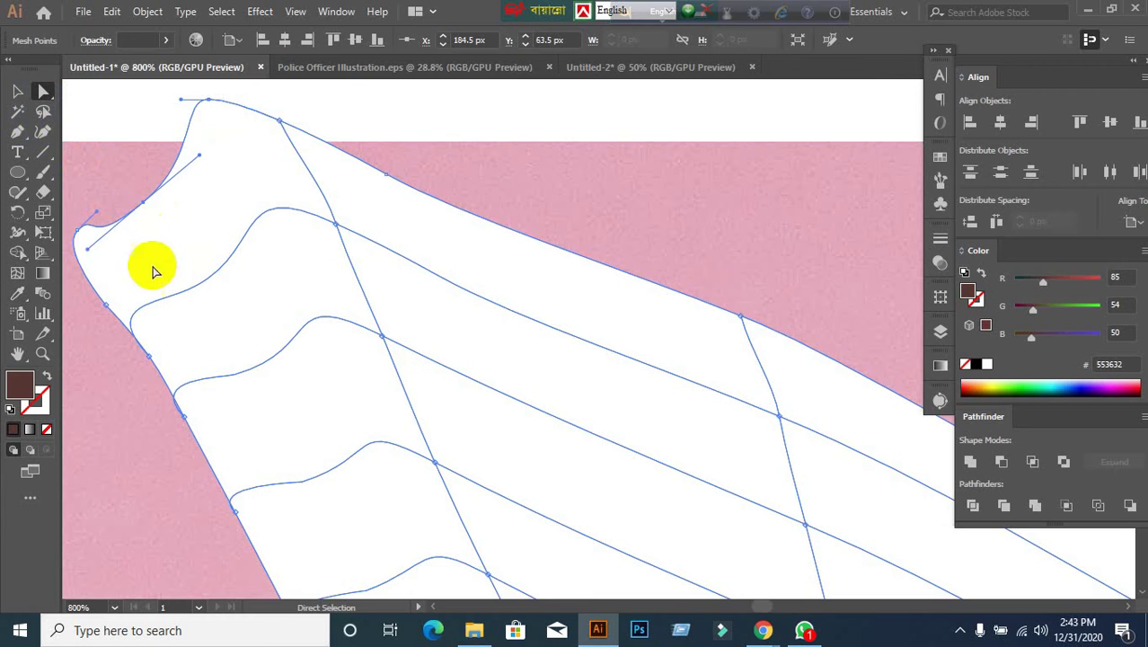
{"action": "left_click", "coordinate": [18, 292]}
{"action": "scroll", "coordinate": [238, 305], "scroll_direction": "down", "scroll_amount": 5}
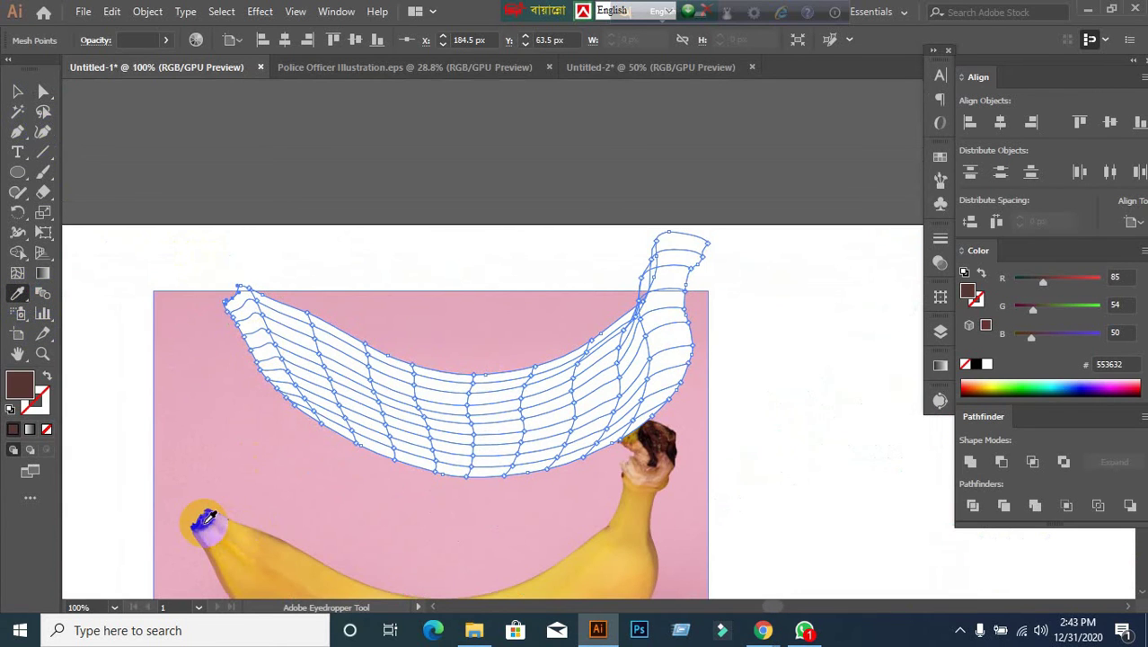
{"action": "left_click", "coordinate": [205, 519]}
{"action": "scroll", "coordinate": [243, 310], "scroll_direction": "up", "scroll_amount": 7}
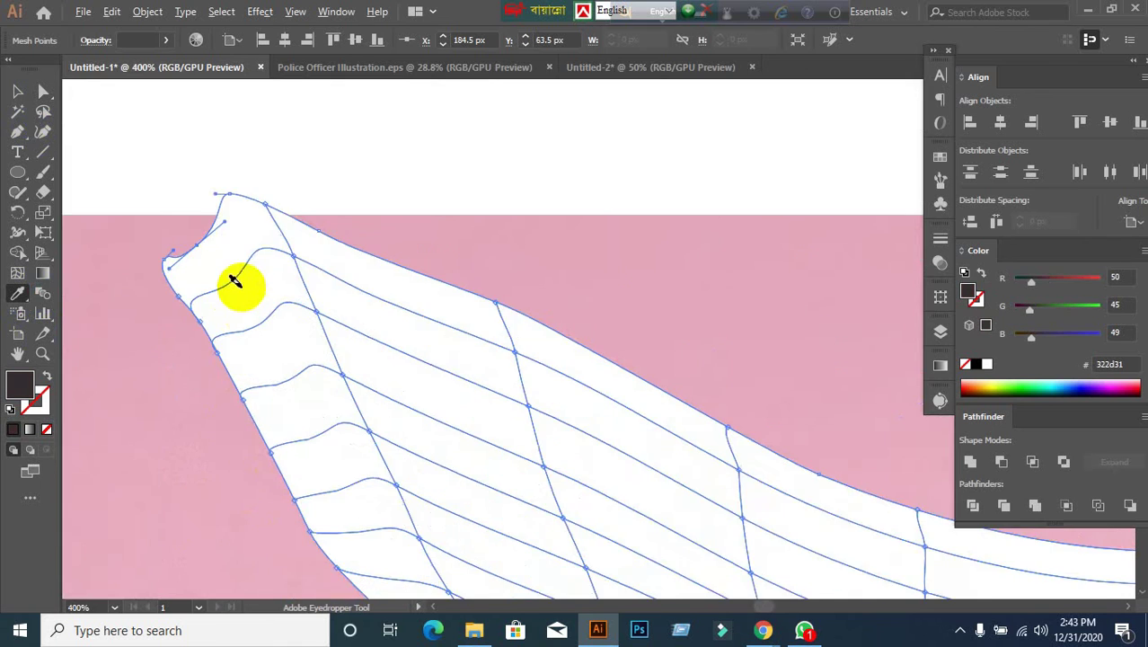
{"action": "left_click_drag", "start_coordinate": [205, 206], "coordinate": [418, 385]}
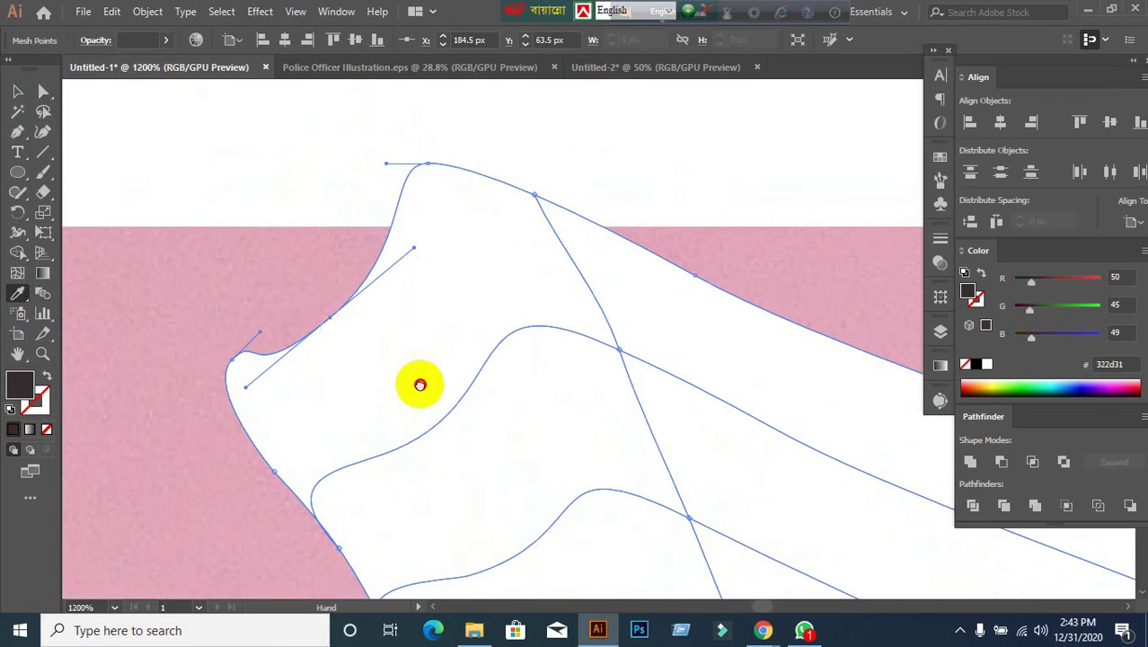
{"action": "left_click", "coordinate": [20, 91]}
{"action": "left_click", "coordinate": [366, 249]}
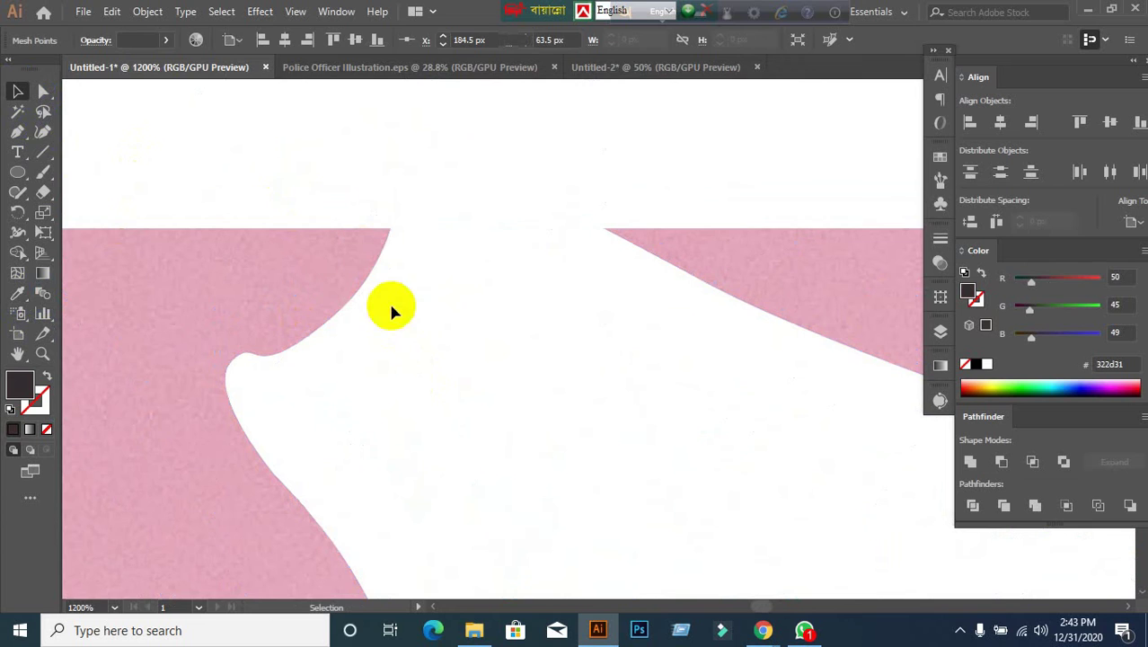
{"action": "scroll", "coordinate": [346, 296], "scroll_direction": "up", "scroll_amount": 3}
{"action": "scroll", "coordinate": [344, 296], "scroll_direction": "down", "scroll_amount": 8}
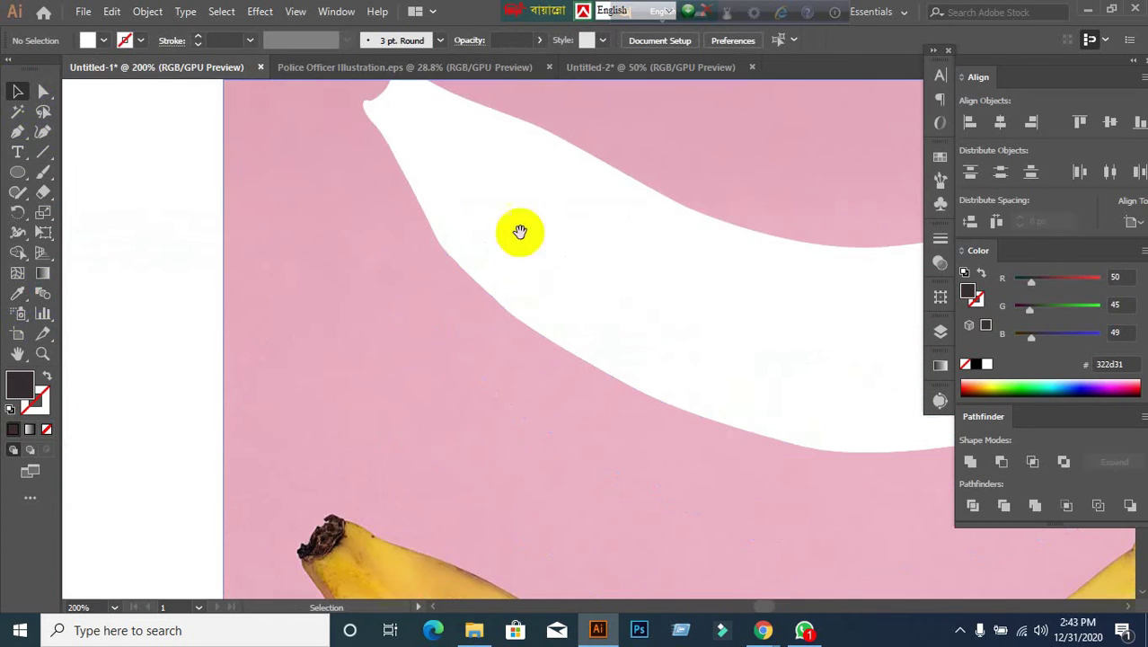
{"action": "left_click_drag", "start_coordinate": [519, 232], "coordinate": [289, 397]}
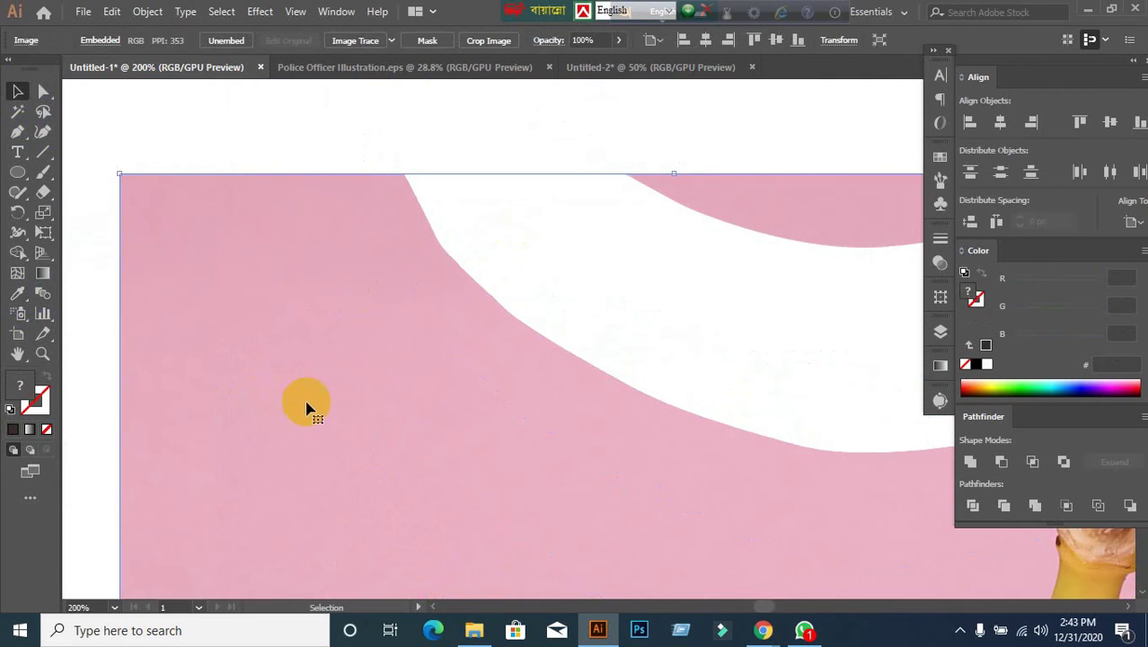
{"action": "left_click", "coordinate": [290, 397]}
{"action": "scroll", "coordinate": [306, 400], "scroll_direction": "down", "scroll_amount": 2}
{"action": "key", "text": "ctrl+z"}
Move the mesh down to about X 384 px, Y 15.5 px, and deselect it.
{"action": "left_click", "coordinate": [442, 329]}
{"action": "left_click", "coordinate": [226, 261]}
{"action": "scroll", "coordinate": [371, 261], "scroll_direction": "up", "scroll_amount": 1}
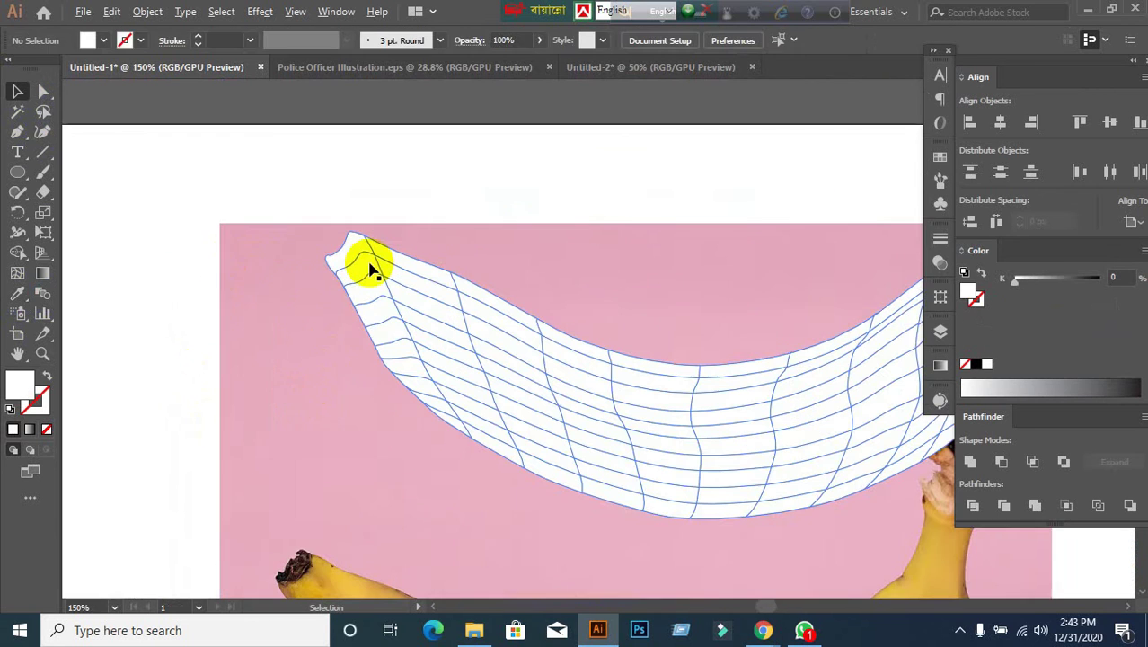
Try to select only the mesh points at the banana's pointed tip with a lasso.
{"action": "left_click", "coordinate": [386, 296]}
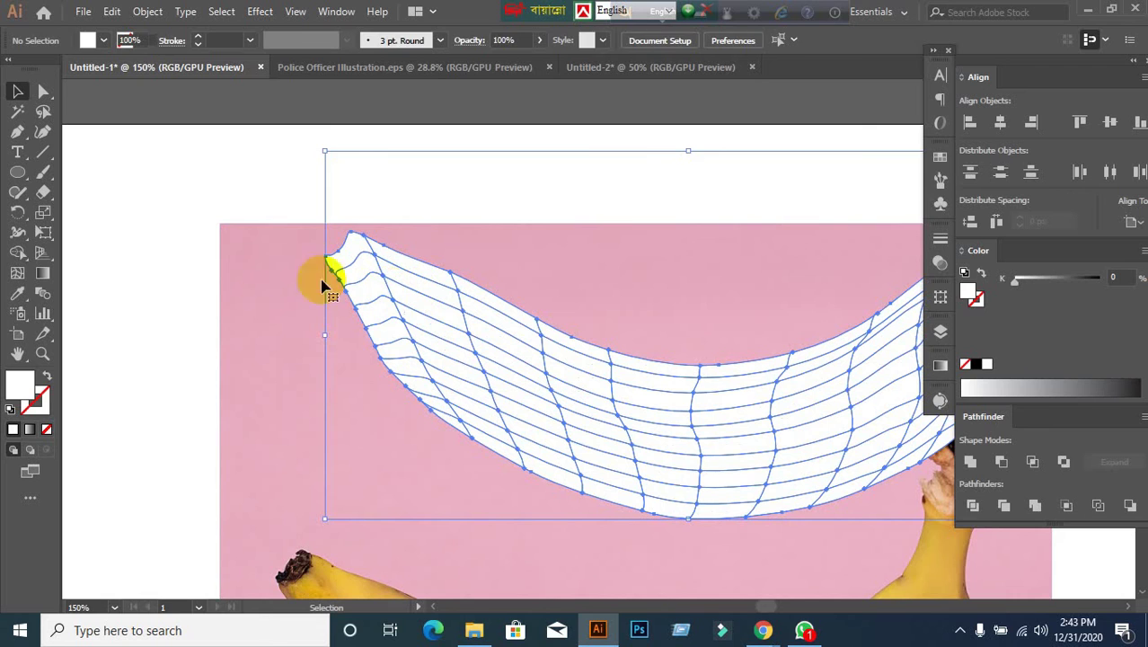
{"action": "left_click", "coordinate": [41, 112]}
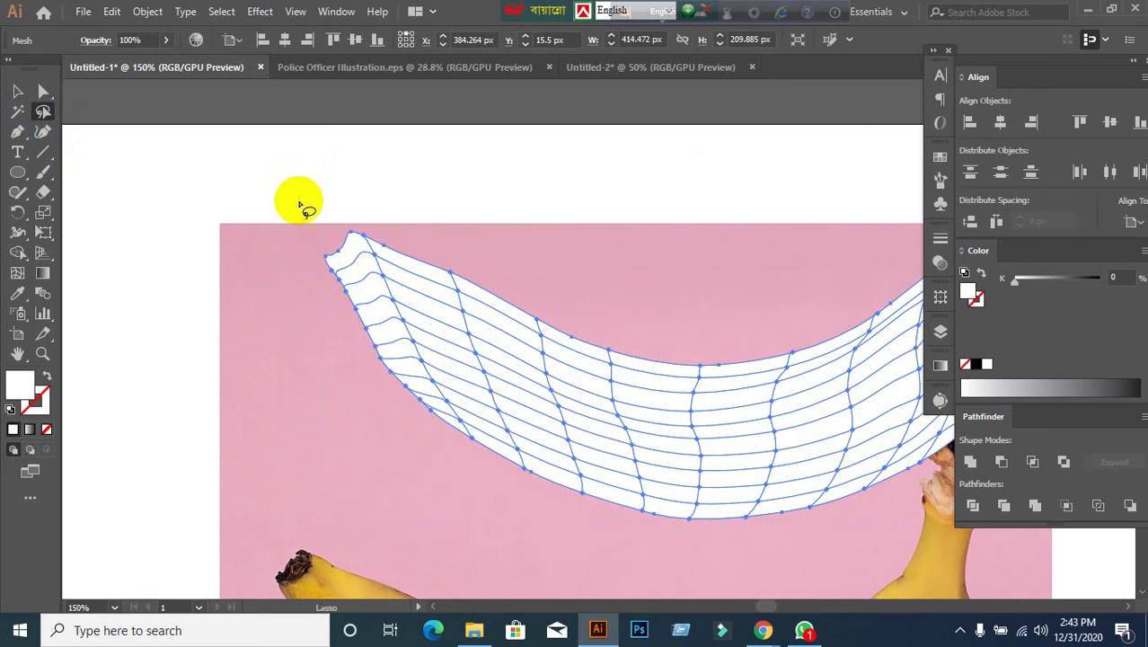
{"action": "mouse_move", "coordinate": [319, 261]}
{"action": "left_mouse_down"}
{"action": "mouse_move", "coordinate": [323, 235]}
{"action": "mouse_move", "coordinate": [351, 221]}
{"action": "mouse_move", "coordinate": [354, 249]}
{"action": "left_mouse_up"}
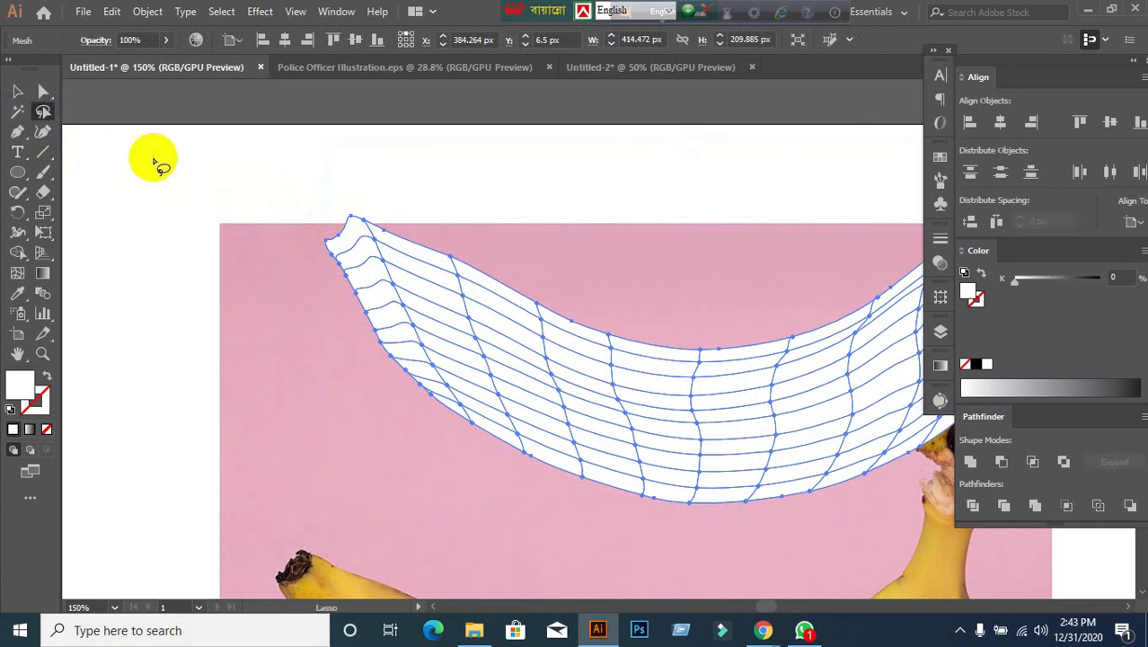
Move the banana mesh up and away from the photo's pink background, and deselect it.
{"action": "left_click", "coordinate": [20, 94]}
{"action": "scroll", "coordinate": [673, 448], "scroll_direction": "up", "scroll_amount": 2}
{"action": "left_click_drag", "start_coordinate": [673, 449], "coordinate": [503, 316]}
{"action": "scroll", "coordinate": [607, 442], "scroll_direction": "up", "scroll_amount": 2}
{"action": "left_click_drag", "start_coordinate": [620, 376], "coordinate": [545, 316]}
{"action": "left_click", "coordinate": [356, 500]}
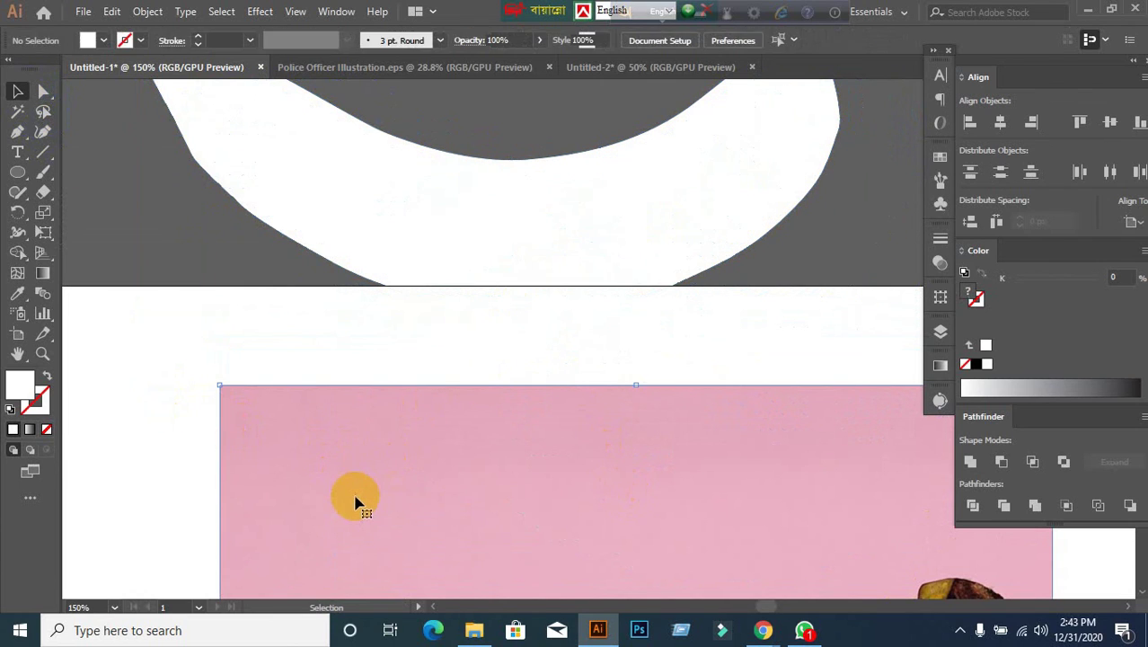
{"action": "key", "text": "ctrl+shift+a"}
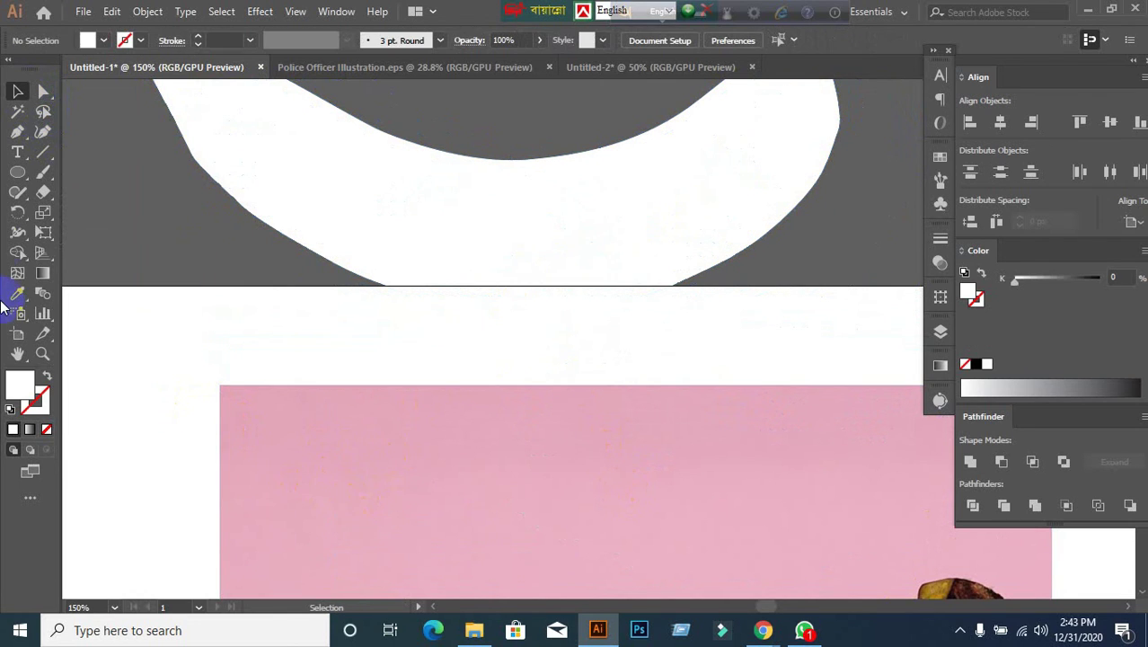
Draw a small circle beside the photo, fill it with pink #e5a9bd sampled from the photo's background, and delete it.
{"action": "left_click", "coordinate": [18, 171]}
{"action": "left_click_drag", "start_coordinate": [120, 321], "coordinate": [185, 384]}
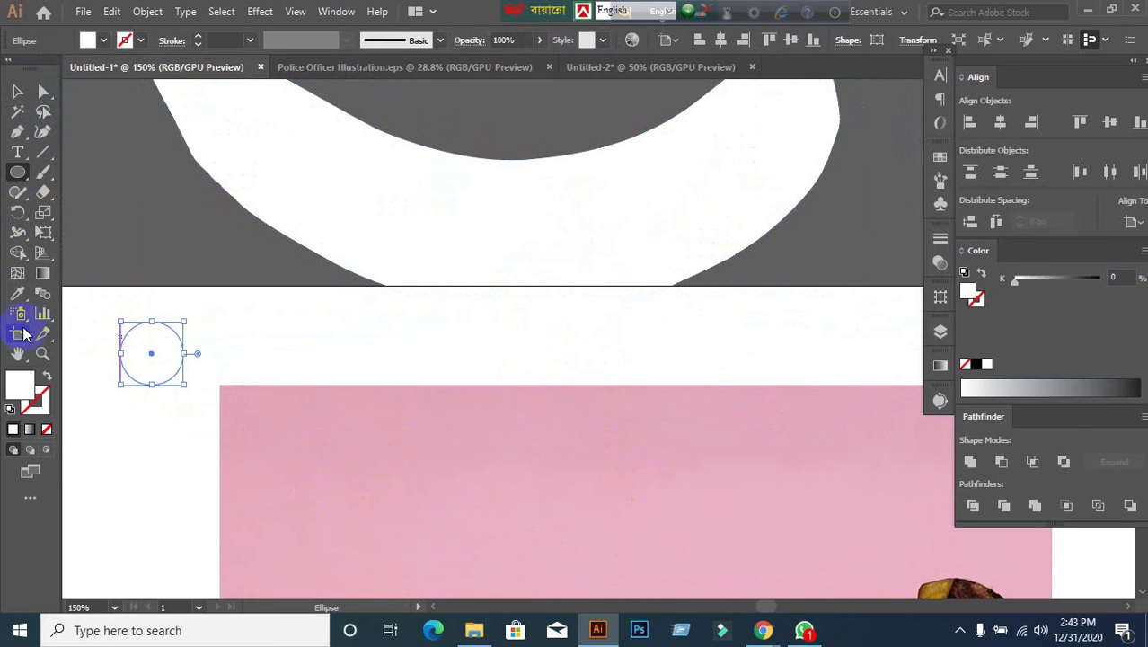
{"action": "left_click", "coordinate": [18, 296]}
{"action": "left_click", "coordinate": [295, 447]}
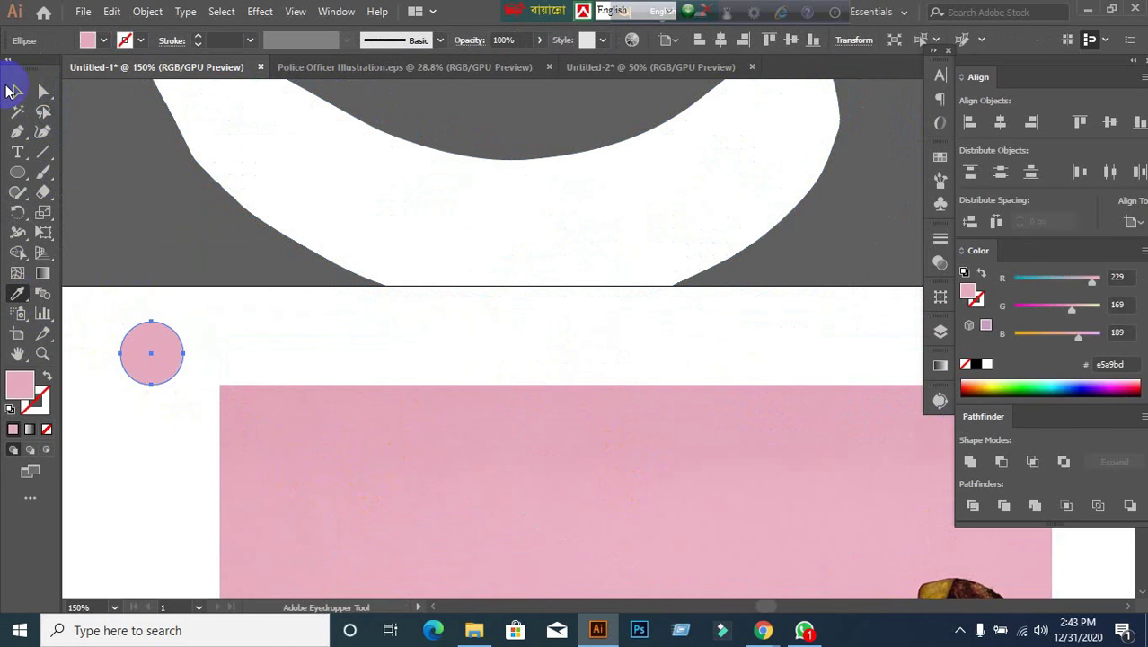
{"action": "left_click", "coordinate": [11, 90]}
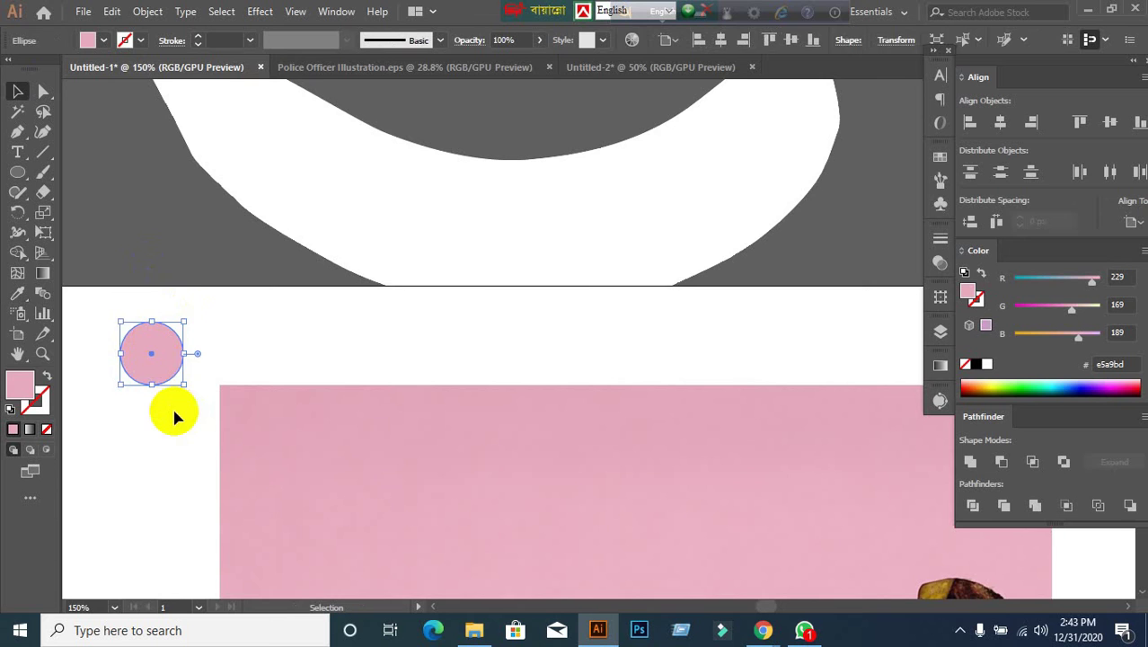
{"action": "key", "text": "Delete"}
Move the banana mesh back down over the photo to about X 404 px, Y 10.5 px.
{"action": "left_click_drag", "start_coordinate": [299, 229], "coordinate": [310, 303]}
{"action": "scroll", "coordinate": [377, 423], "scroll_direction": "down", "scroll_amount": 3}
{"action": "scroll", "coordinate": [317, 415], "scroll_direction": "down", "scroll_amount": 3}
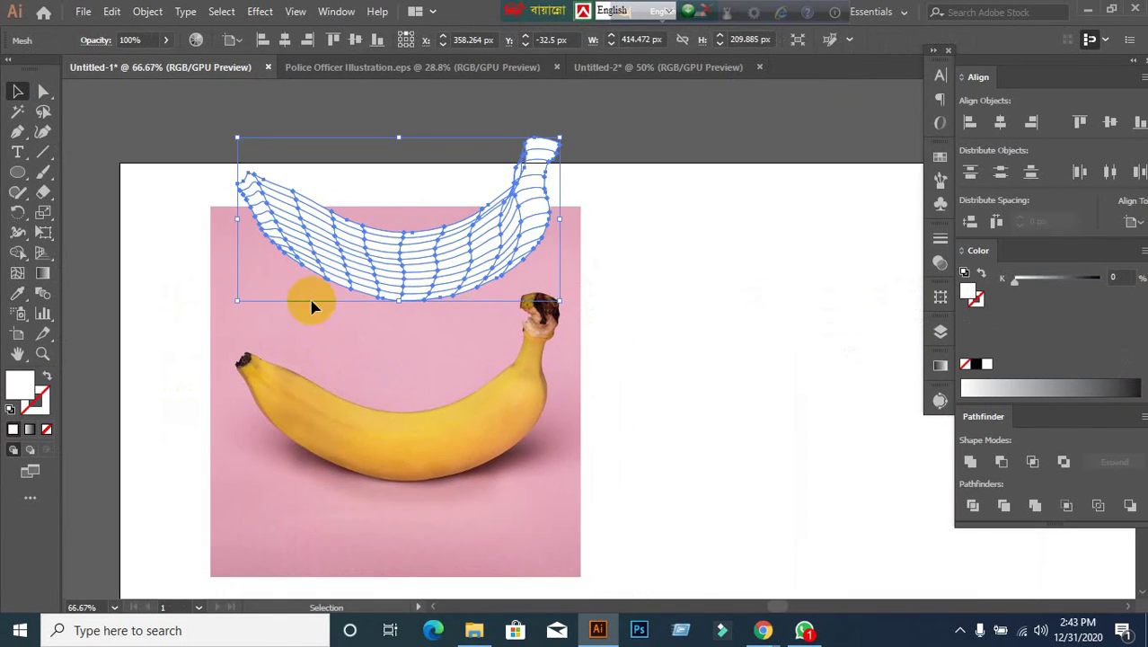
{"action": "scroll", "coordinate": [310, 303], "scroll_direction": "up", "scroll_amount": 3}
{"action": "scroll", "coordinate": [307, 256], "scroll_direction": "up", "scroll_amount": 2}
{"action": "left_click_drag", "start_coordinate": [306, 256], "coordinate": [421, 348]}
Try coloring one inner mesh point near the tip with brown #713e2c sampled from the photographed tip, and undo it.
{"action": "left_click", "coordinate": [43, 92]}
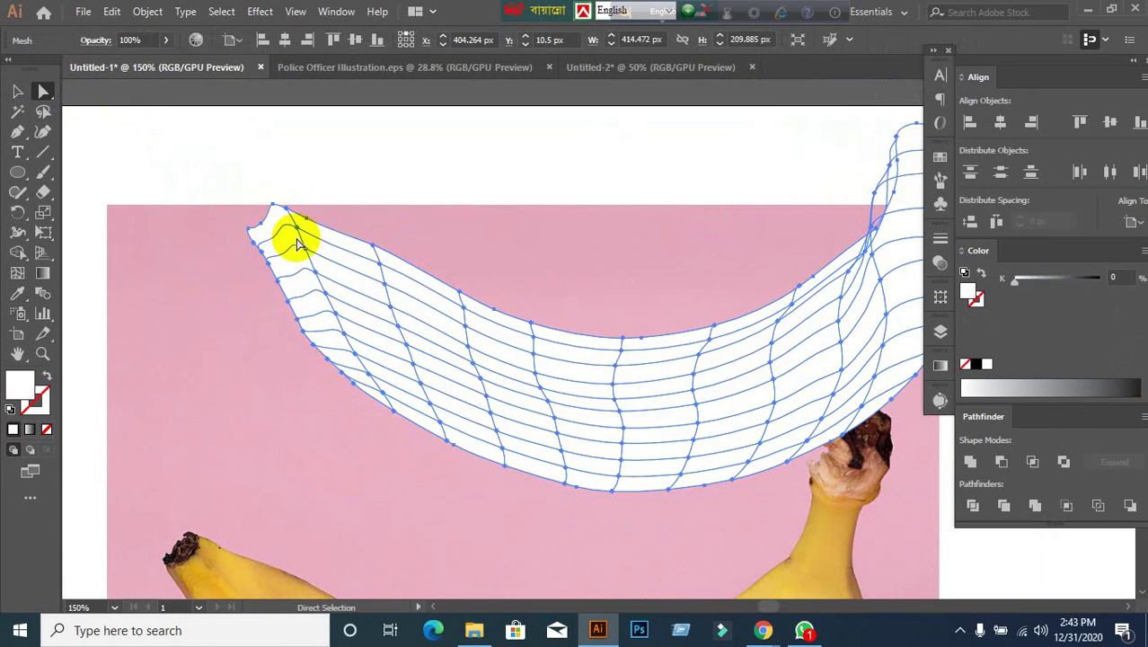
{"action": "left_click", "coordinate": [346, 335]}
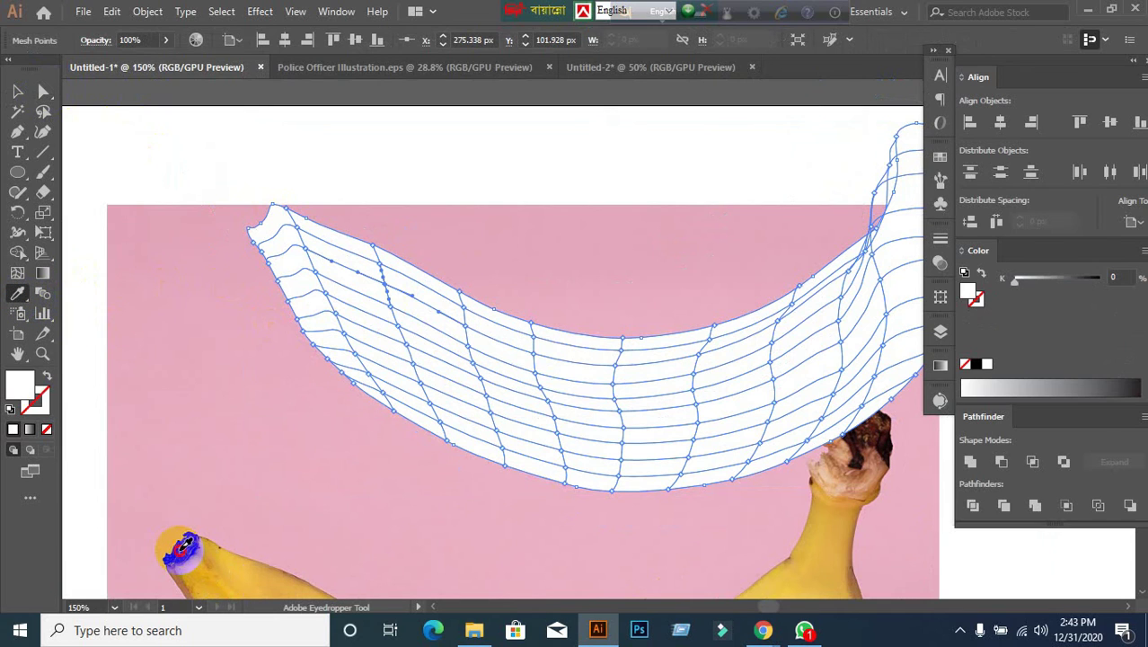
{"action": "left_click", "coordinate": [179, 544]}
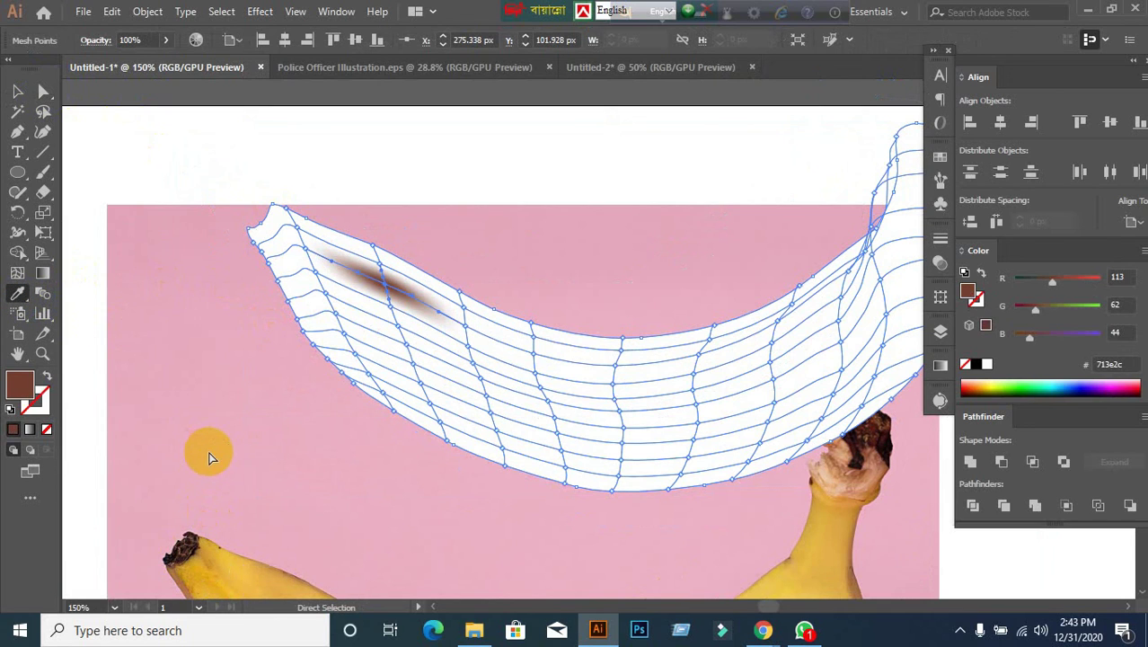
{"action": "key", "text": "ctrl+z"}
Lasso the mesh points around the tip, try coloring them near-black #100707 from the photographed tip, and undo the color.
{"action": "left_click", "coordinate": [17, 91]}
{"action": "scroll", "coordinate": [270, 210], "scroll_direction": "up", "scroll_amount": 3}
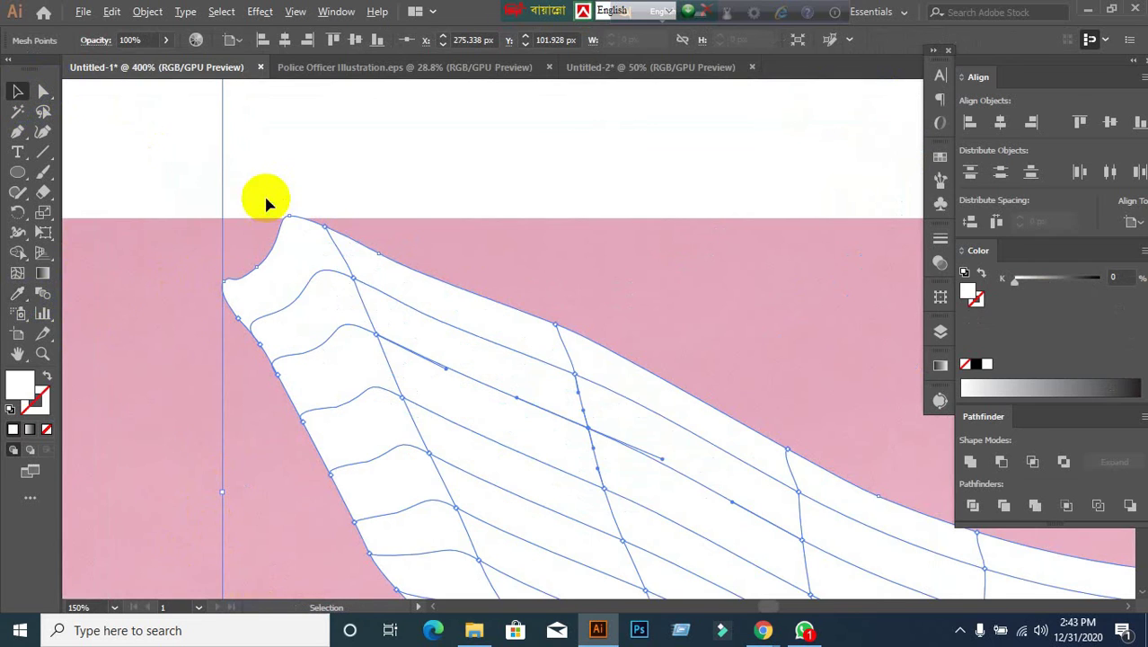
{"action": "scroll", "coordinate": [313, 243], "scroll_direction": "down", "scroll_amount": 3}
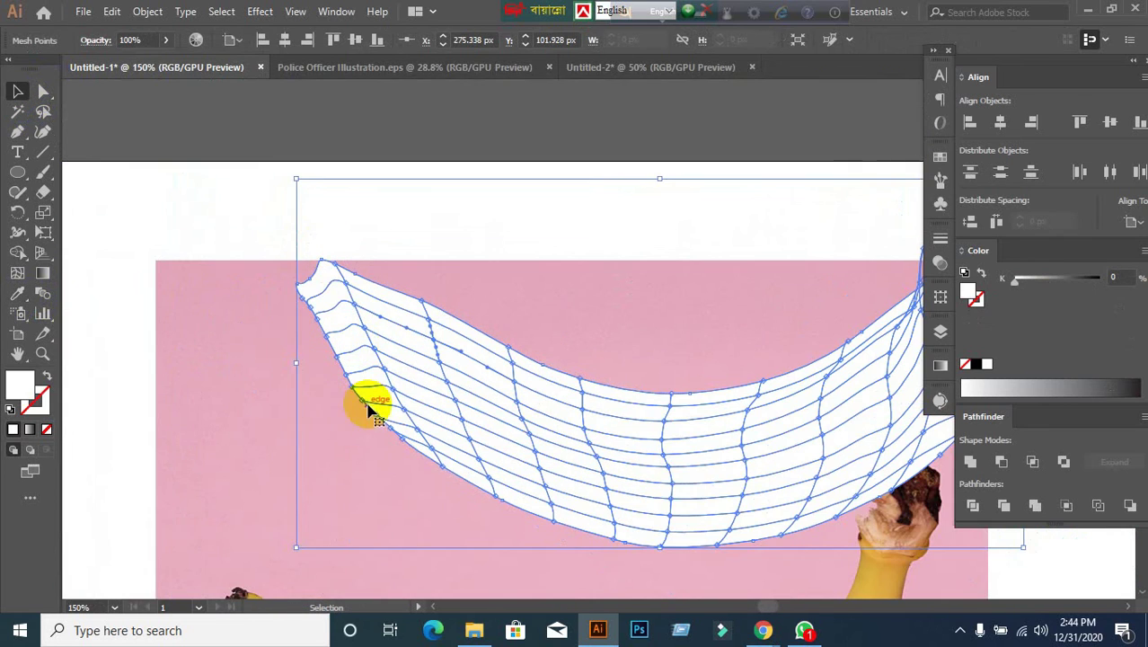
{"action": "left_click_drag", "start_coordinate": [368, 409], "coordinate": [366, 313]}
{"action": "left_click", "coordinate": [42, 112]}
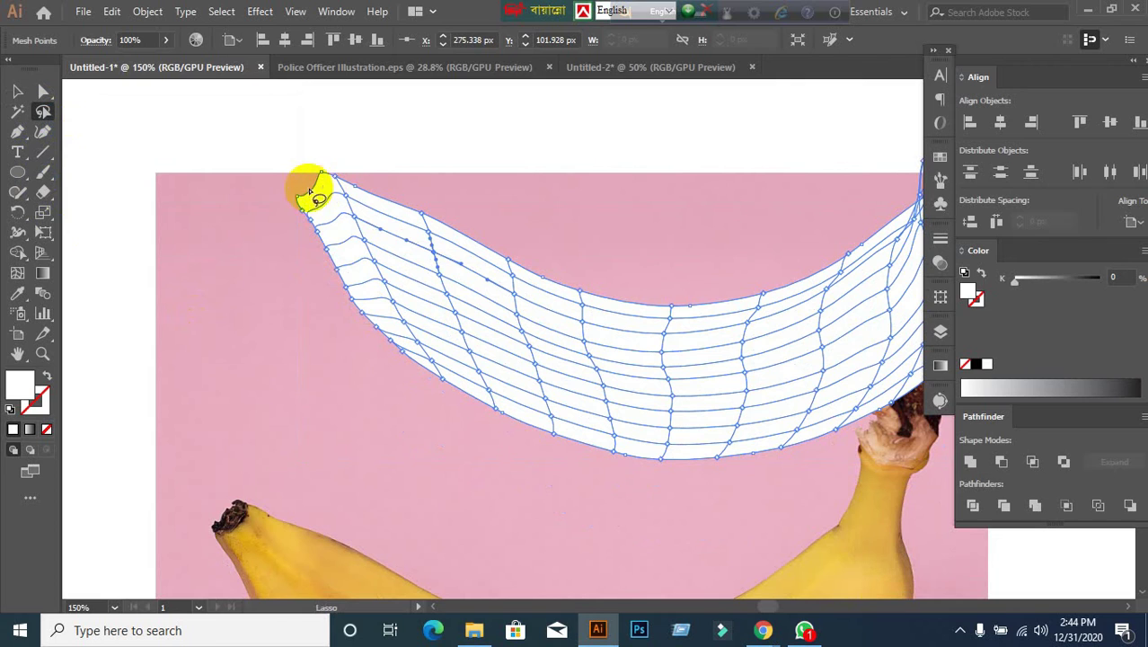
{"action": "mouse_move", "coordinate": [275, 194]}
{"action": "left_mouse_down"}
{"action": "mouse_move", "coordinate": [304, 169]}
{"action": "mouse_move", "coordinate": [343, 166]}
{"action": "mouse_move", "coordinate": [358, 195]}
{"action": "mouse_move", "coordinate": [339, 228]}
{"action": "mouse_move", "coordinate": [301, 229]}
{"action": "mouse_move", "coordinate": [274, 193]}
{"action": "left_mouse_up"}
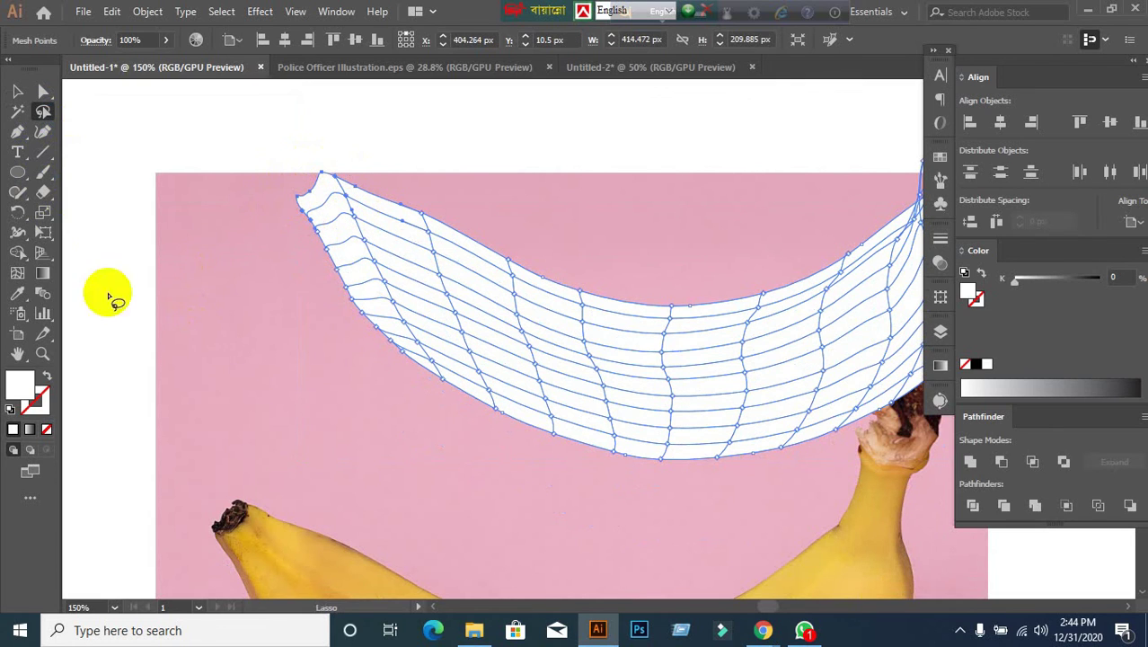
{"action": "left_click", "coordinate": [18, 297]}
{"action": "left_click", "coordinate": [231, 516]}
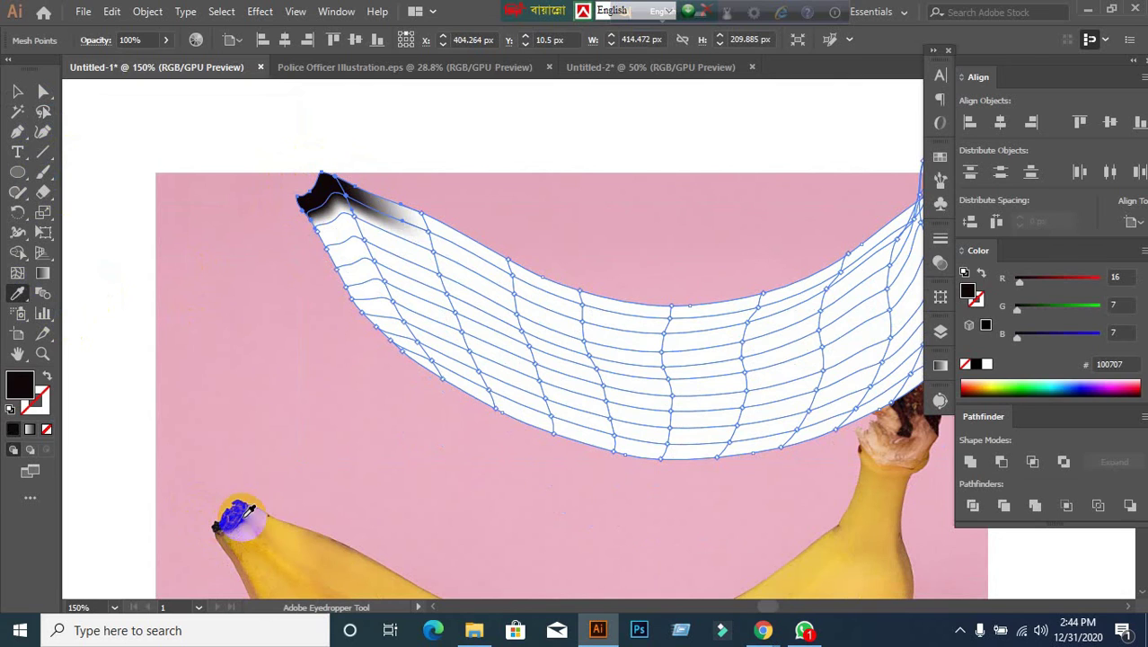
{"action": "key", "text": "v"}
{"action": "key", "text": "ctrl+z"}
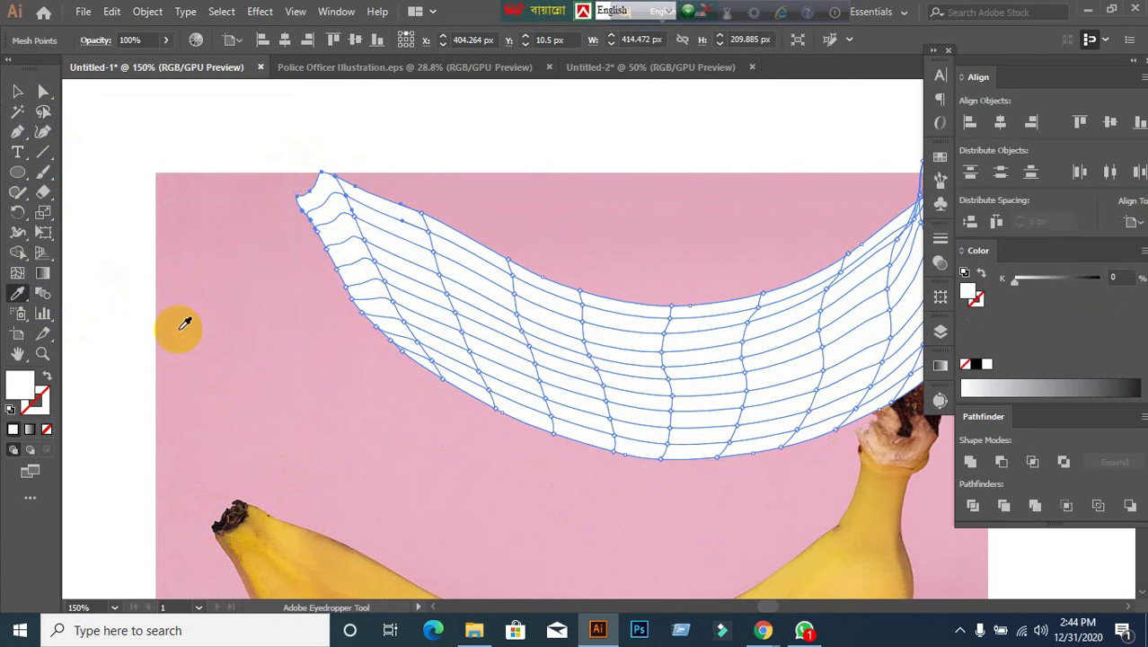
Lasso only the mesh points along the tip's outer edge and color them dark #220f17 sampled from the photographed tip.
{"action": "left_click", "coordinate": [43, 113]}
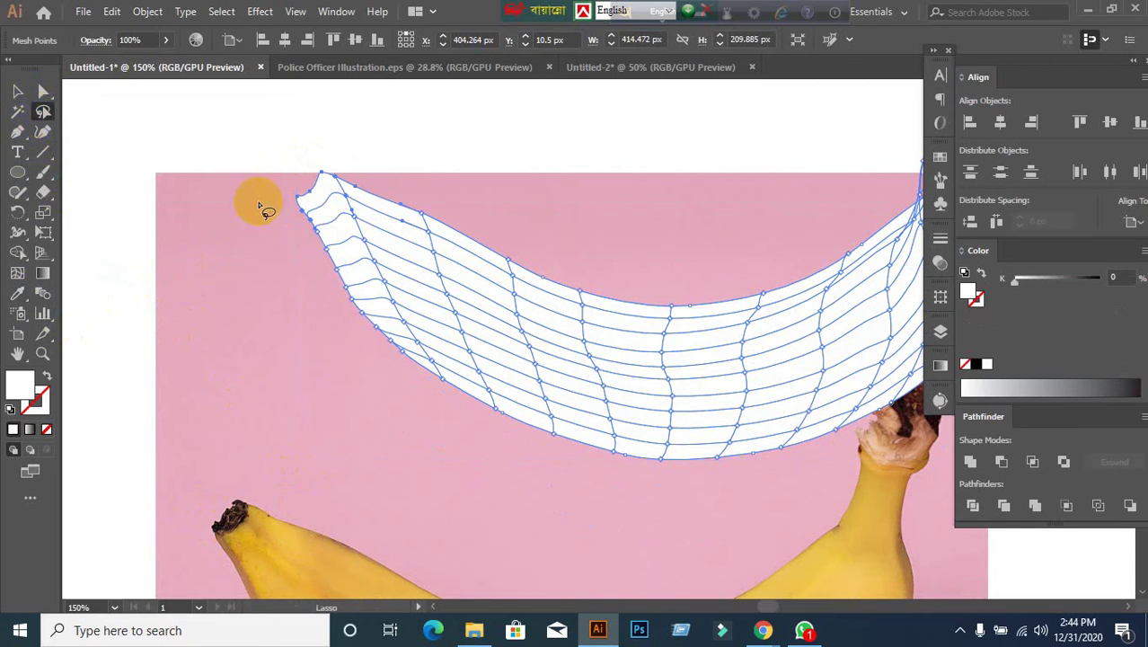
{"action": "mouse_move", "coordinate": [289, 203]}
{"action": "left_mouse_down"}
{"action": "mouse_move", "coordinate": [291, 163]}
{"action": "mouse_move", "coordinate": [335, 163]}
{"action": "left_mouse_up"}
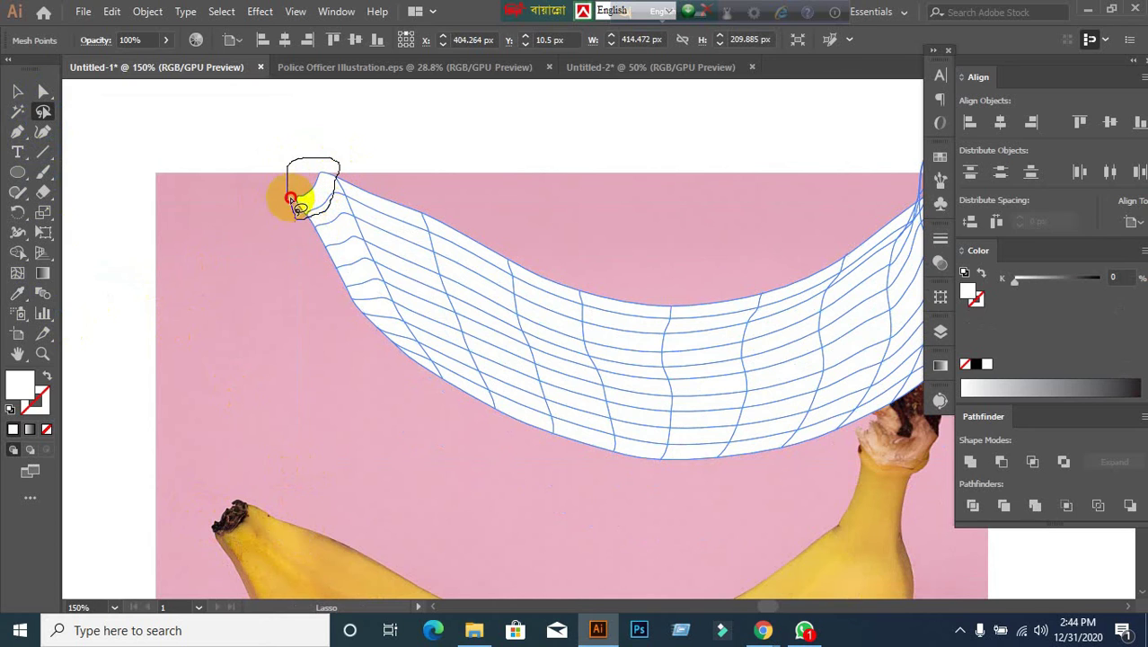
{"action": "left_click_drag", "start_coordinate": [285, 189], "coordinate": [290, 201]}
{"action": "left_click", "coordinate": [17, 293]}
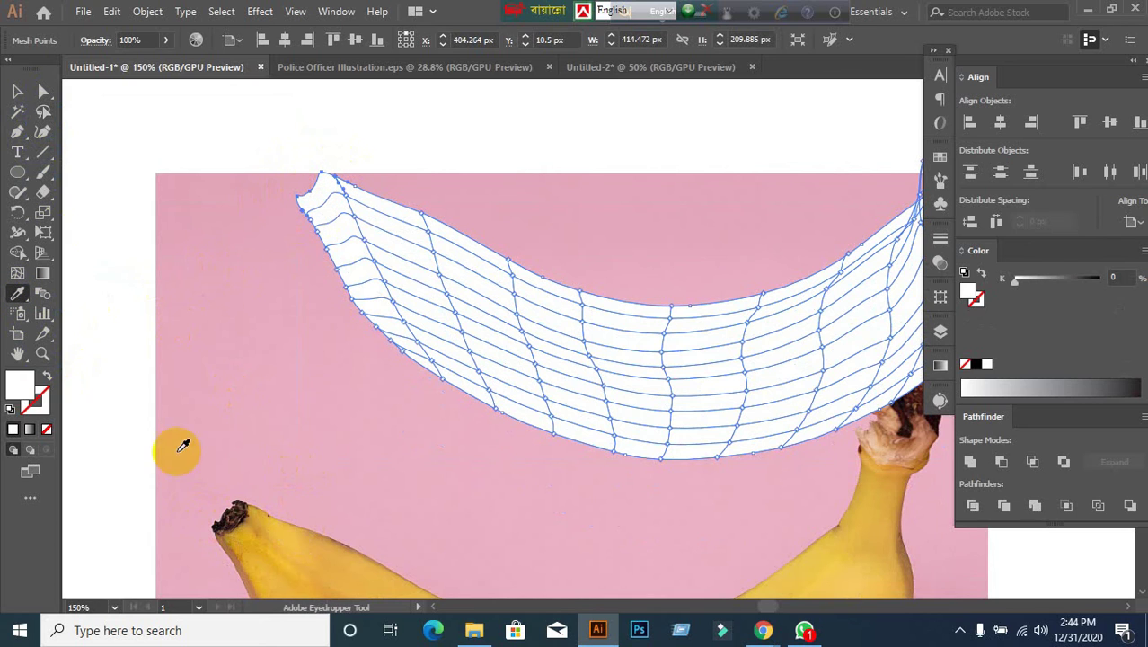
{"action": "left_click", "coordinate": [228, 519]}
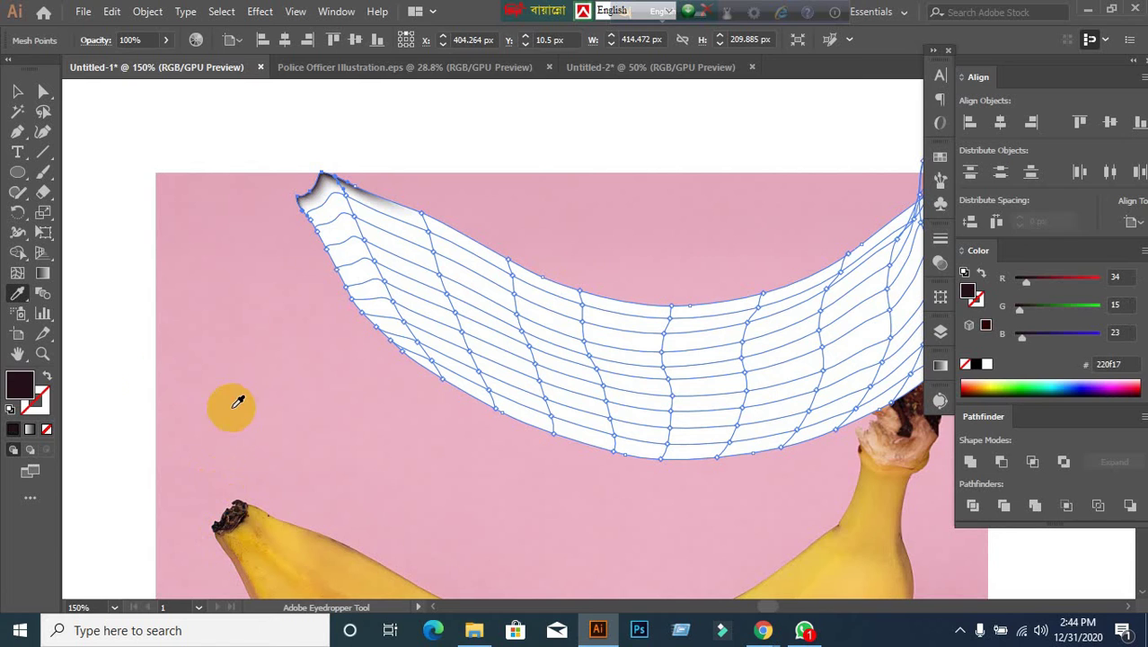
{"action": "left_click", "coordinate": [16, 90]}
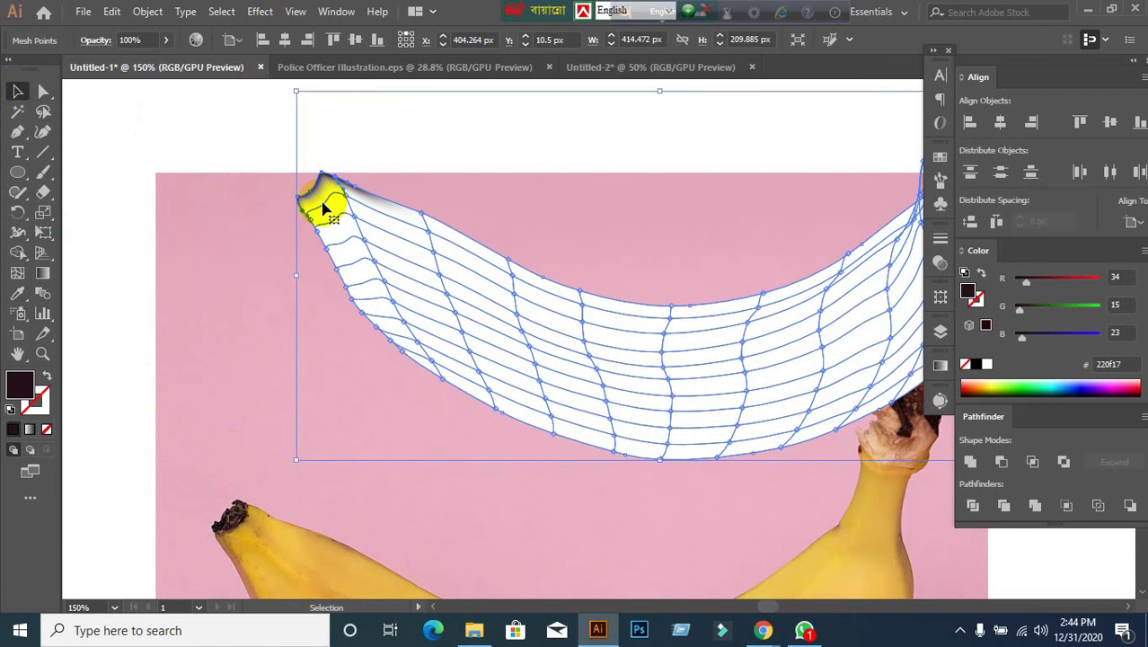
Lasso the mesh points just behind the dark tip edge and color them yellow #cda124 sampled from the photographed banana.
{"action": "scroll", "coordinate": [323, 216], "scroll_direction": "down", "scroll_amount": 2}
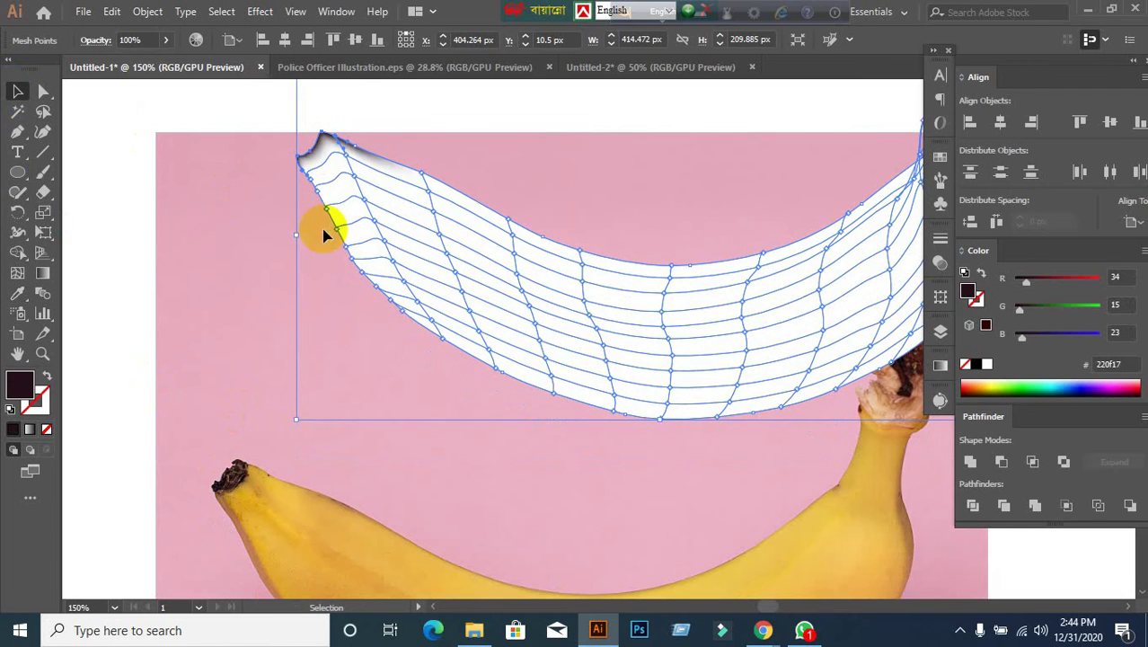
{"action": "left_click", "coordinate": [43, 113]}
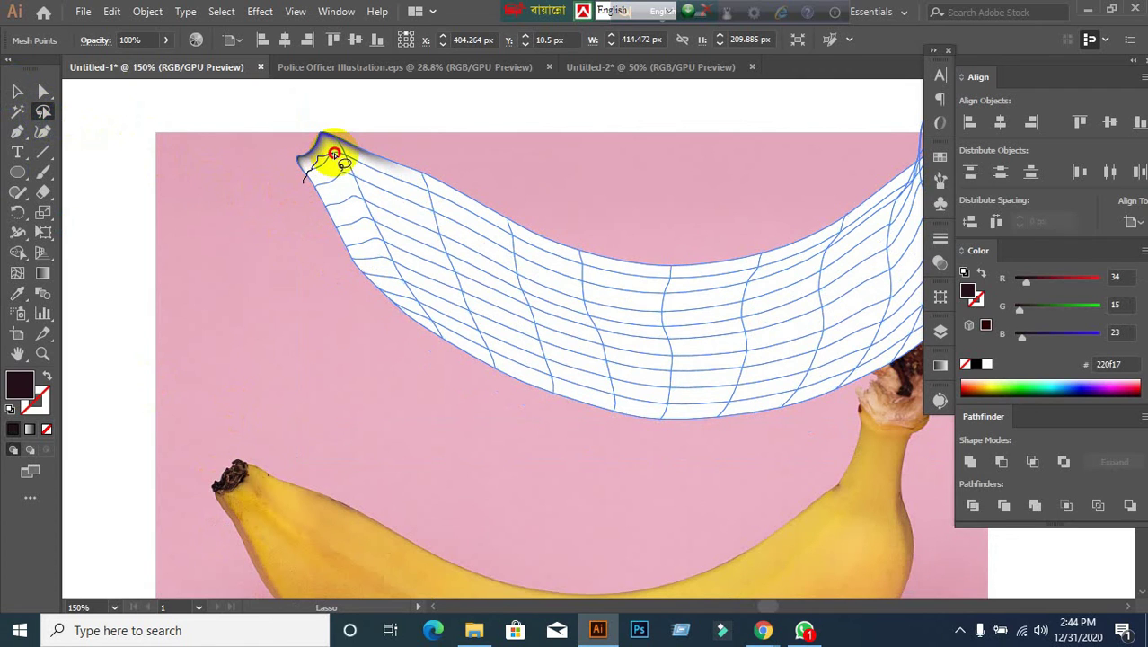
{"action": "mouse_move", "coordinate": [357, 184]}
{"action": "left_mouse_down"}
{"action": "mouse_move", "coordinate": [321, 192]}
{"action": "mouse_move", "coordinate": [298, 169]}
{"action": "left_mouse_up"}
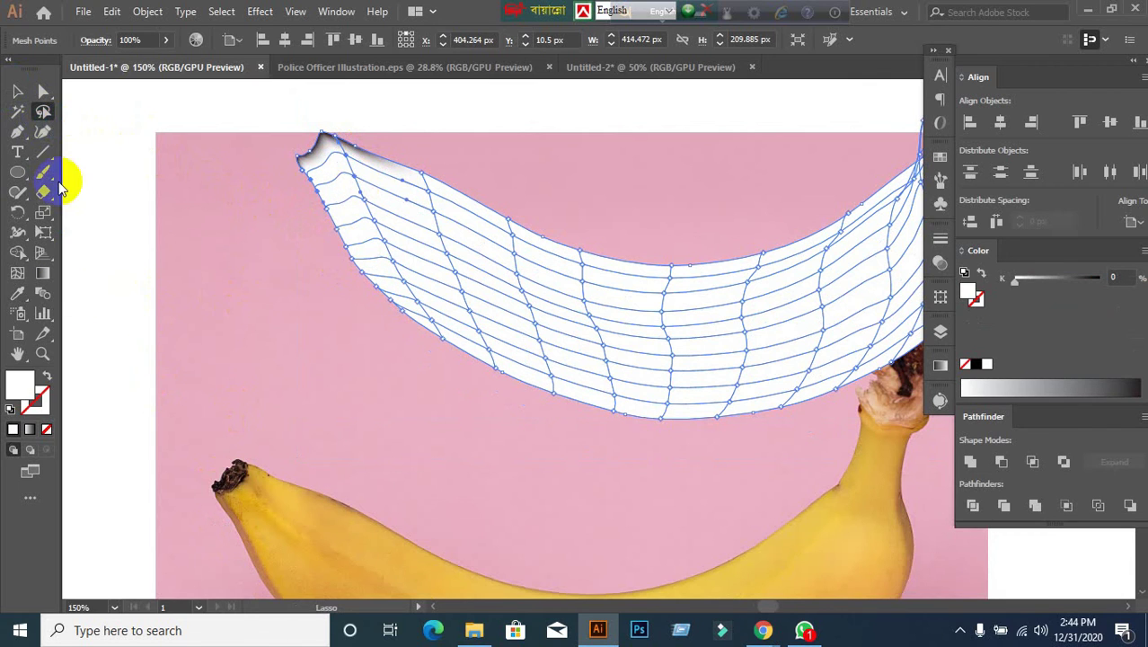
{"action": "left_click", "coordinate": [17, 296]}
{"action": "left_click", "coordinate": [234, 473]}
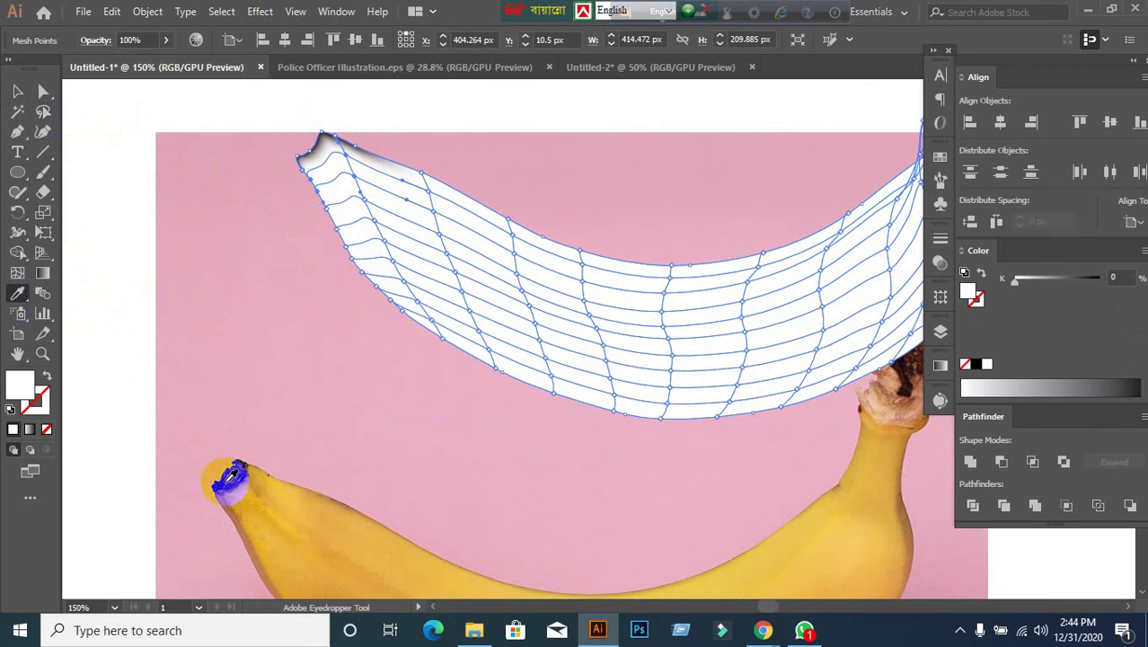
{"action": "scroll", "coordinate": [364, 393], "scroll_direction": "down", "scroll_amount": 2}
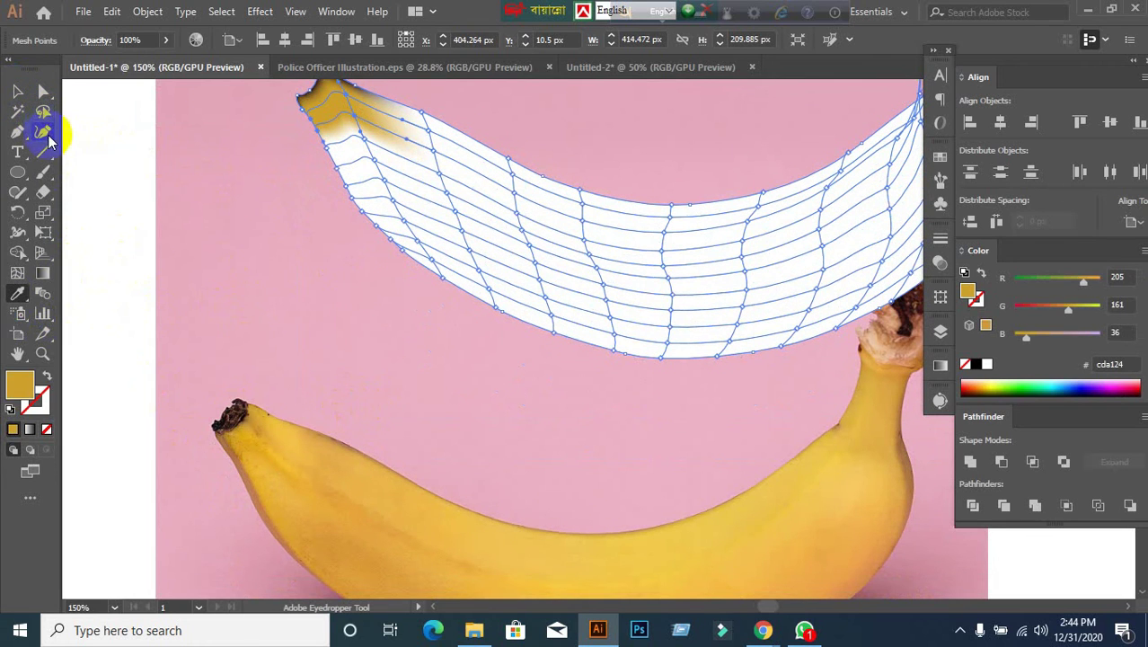
Lasso the next mesh points down the banana's outer edge and color them #d79a2d sampled from the photographed banana.
{"action": "left_click", "coordinate": [43, 112]}
{"action": "scroll", "coordinate": [99, 170], "scroll_direction": "up", "scroll_amount": 1}
{"action": "left_click_drag", "start_coordinate": [345, 205], "coordinate": [317, 192]}
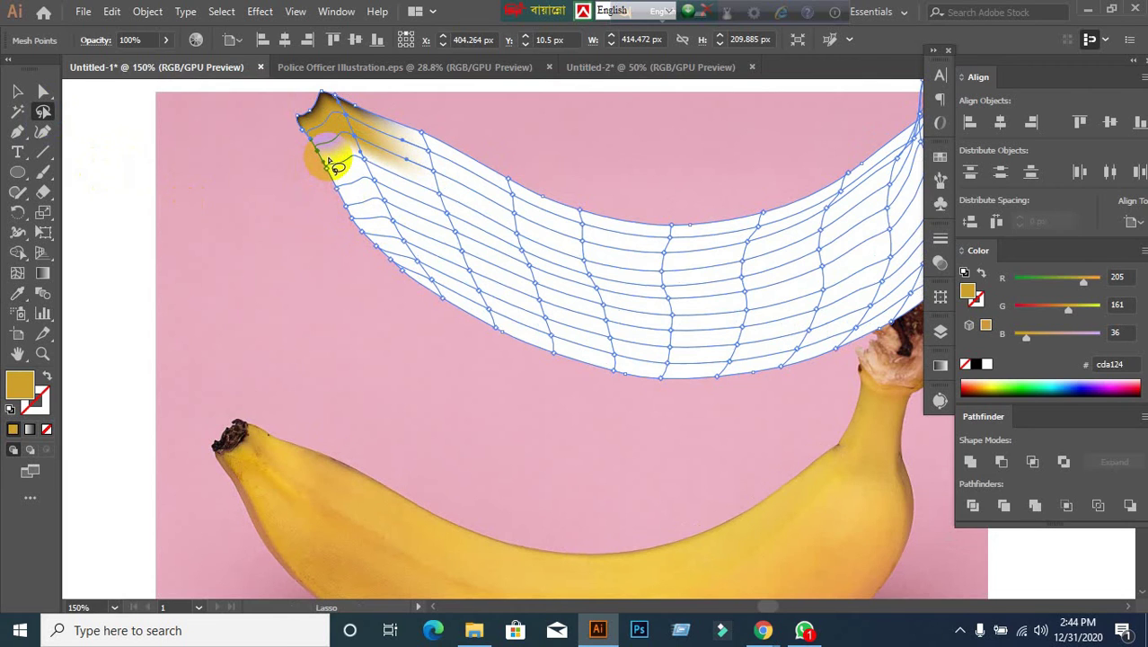
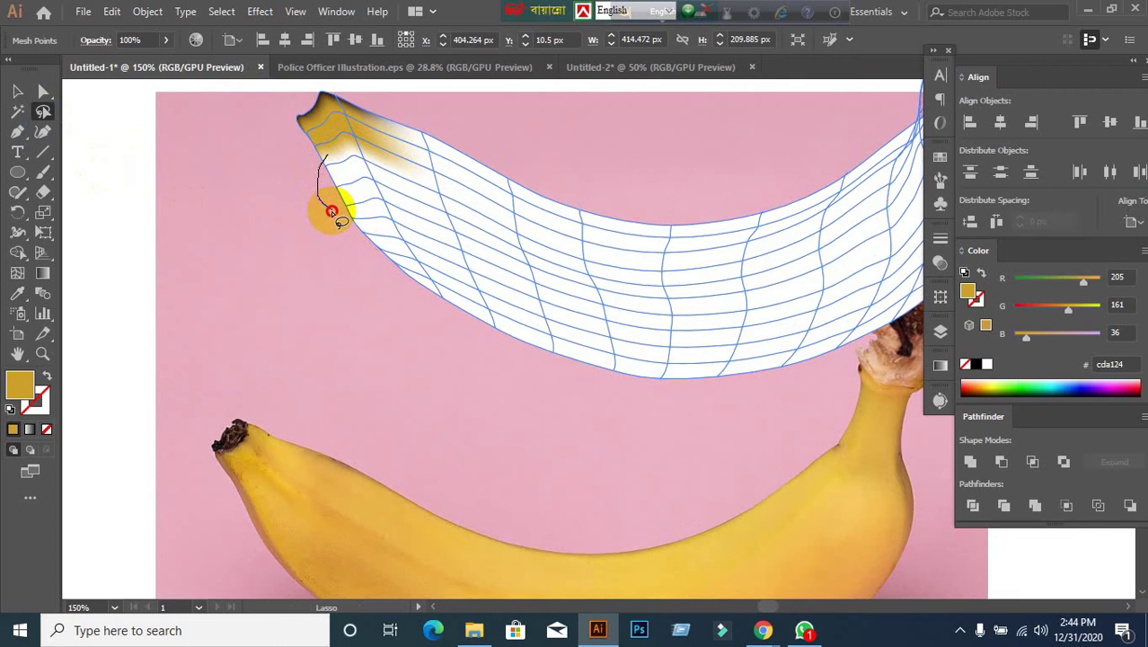
{"action": "mouse_move", "coordinate": [361, 220]}
{"action": "left_mouse_down"}
{"action": "mouse_move", "coordinate": [392, 210]}
{"action": "mouse_move", "coordinate": [383, 144]}
{"action": "mouse_move", "coordinate": [334, 162]}
{"action": "left_mouse_up"}
{"action": "left_click", "coordinate": [19, 296]}
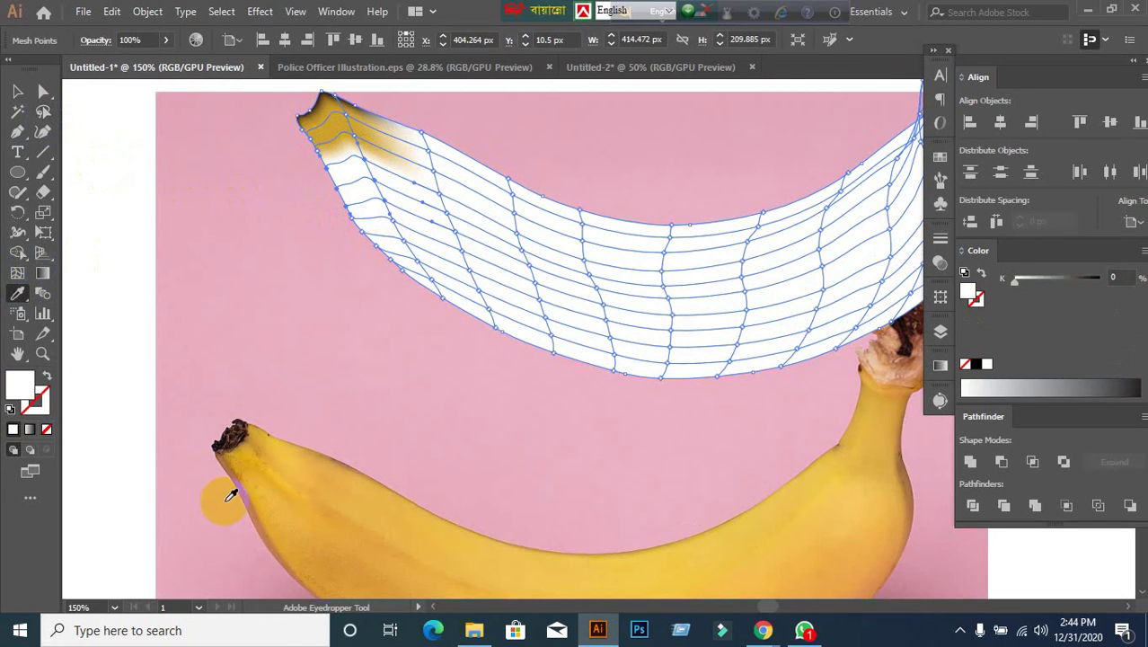
{"action": "left_click", "coordinate": [266, 507]}
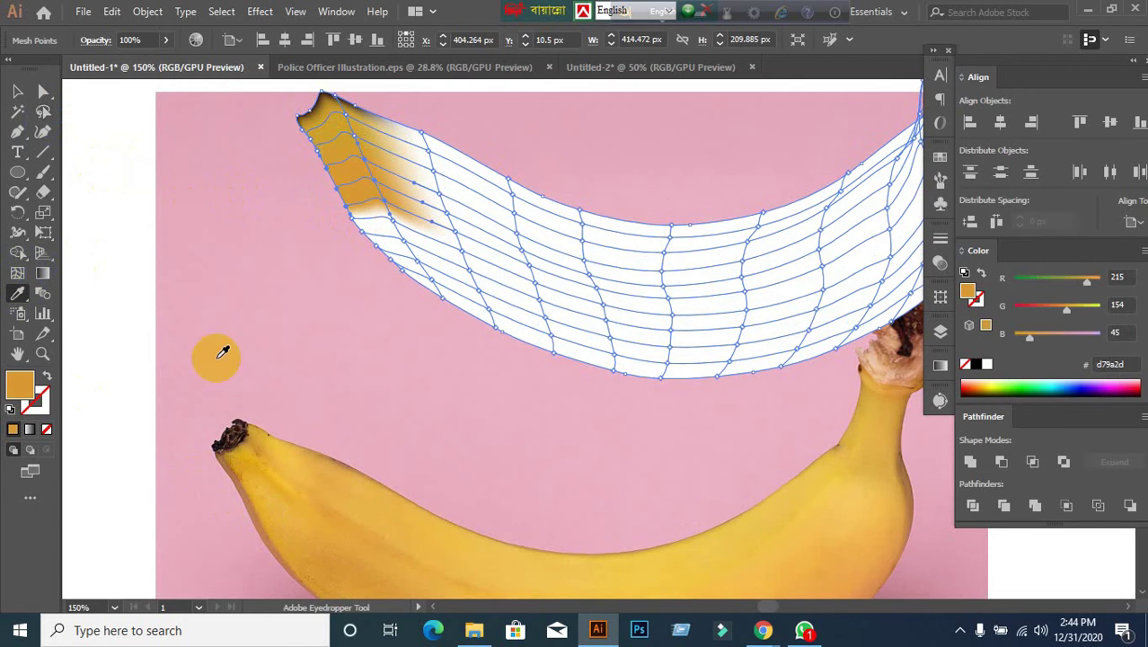
Lasso the upper mesh points of the next column from the tip and color them #e9b040 sampled from the photographed banana.
{"action": "left_click", "coordinate": [44, 112]}
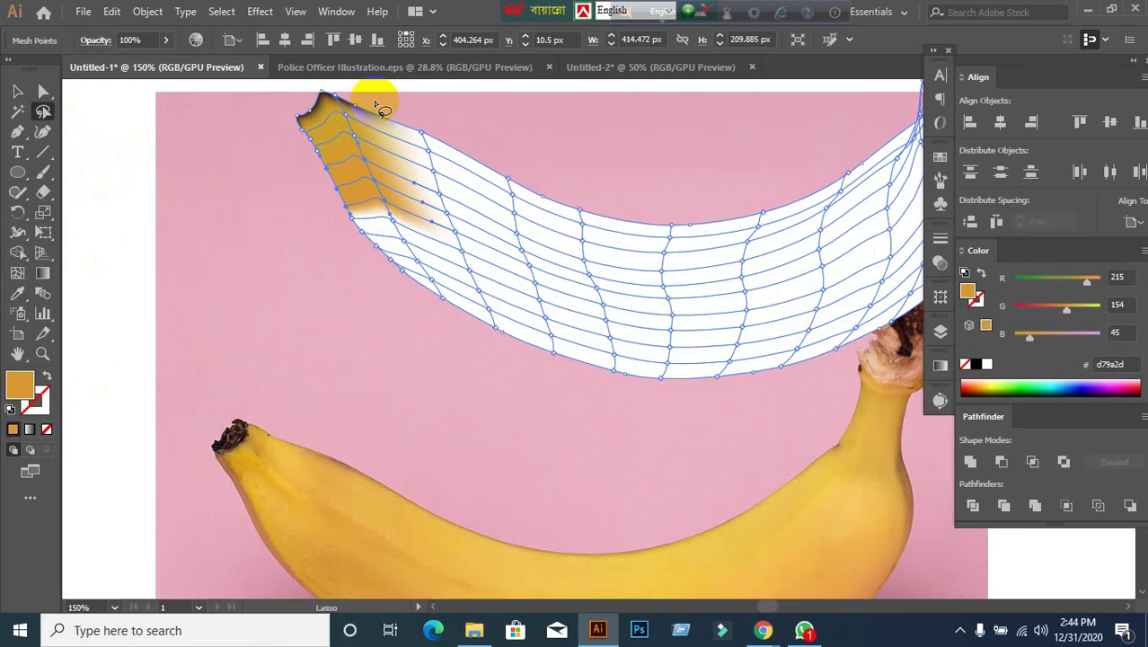
{"action": "mouse_move", "coordinate": [373, 101]}
{"action": "left_mouse_down"}
{"action": "mouse_move", "coordinate": [427, 237]}
{"action": "mouse_move", "coordinate": [453, 238]}
{"action": "mouse_move", "coordinate": [460, 195]}
{"action": "mouse_move", "coordinate": [448, 144]}
{"action": "mouse_move", "coordinate": [352, 90]}
{"action": "left_mouse_up"}
{"action": "left_click", "coordinate": [41, 312]}
{"action": "left_click", "coordinate": [13, 299]}
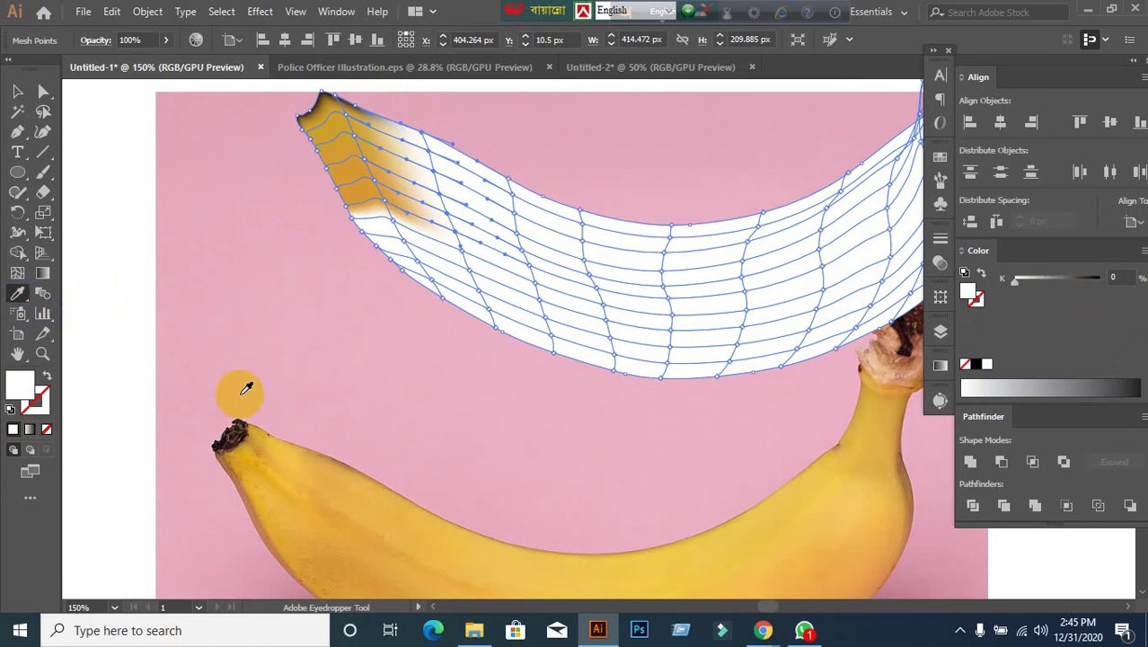
{"action": "left_click", "coordinate": [329, 490]}
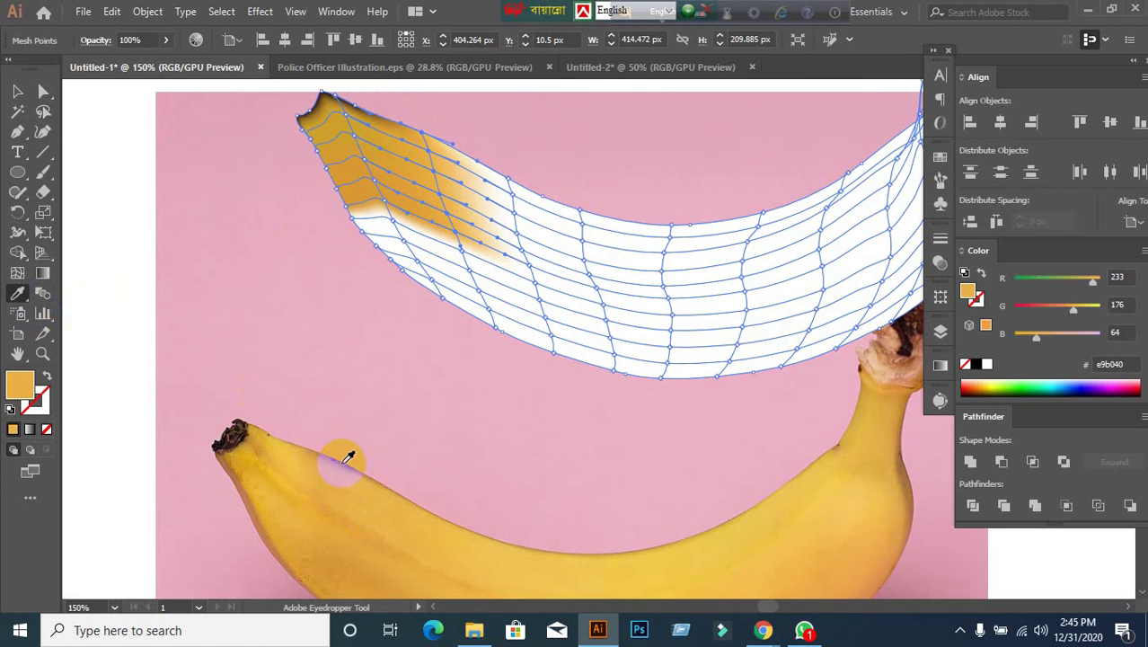
Lasso the upper mesh points of the next column along the inner curve and color them #e6b343 sampled from the photographed banana.
{"action": "left_click", "coordinate": [43, 113]}
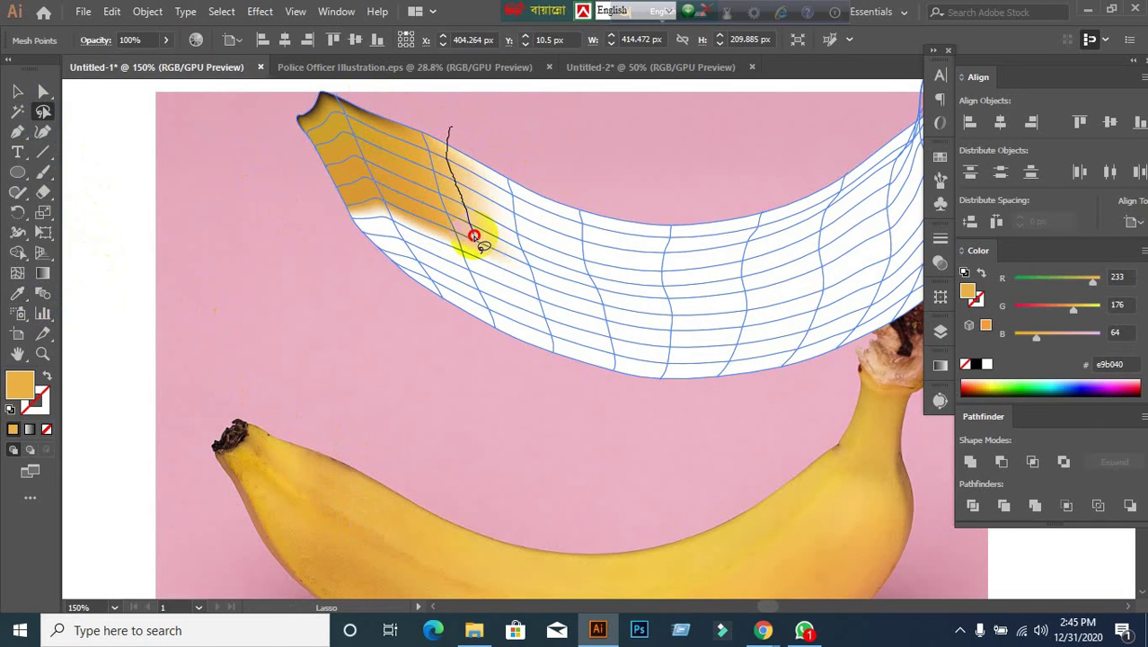
{"action": "mouse_move", "coordinate": [501, 259]}
{"action": "left_mouse_down"}
{"action": "mouse_move", "coordinate": [520, 218]}
{"action": "mouse_move", "coordinate": [499, 159]}
{"action": "mouse_move", "coordinate": [441, 121]}
{"action": "mouse_move", "coordinate": [431, 172]}
{"action": "left_mouse_up"}
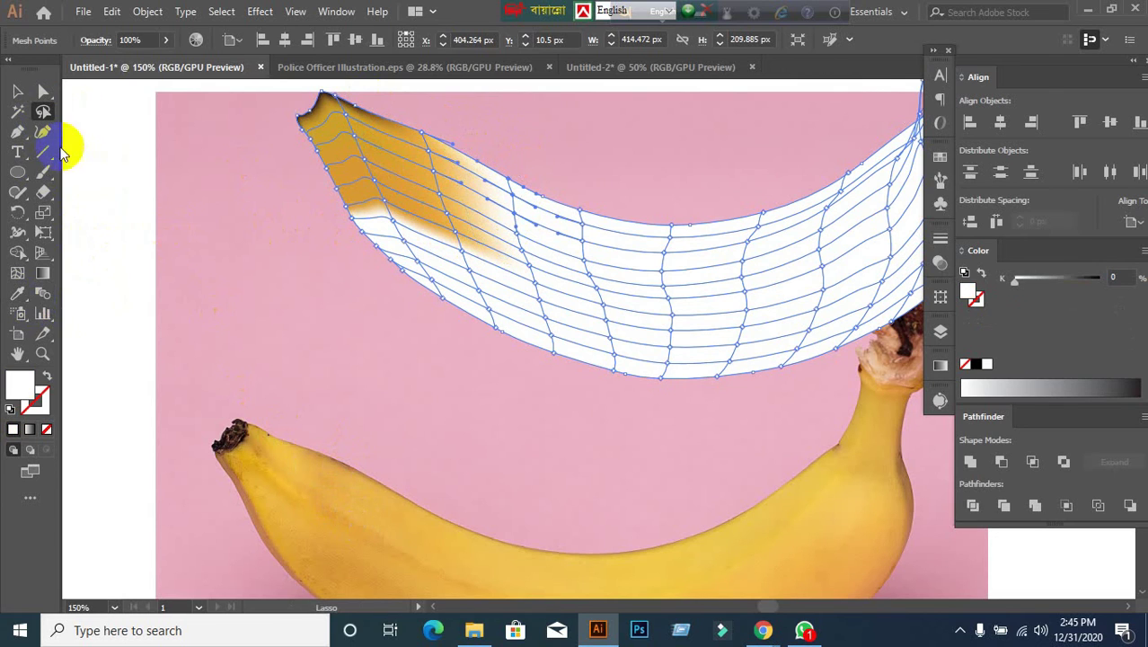
{"action": "left_click", "coordinate": [24, 297]}
{"action": "left_click", "coordinate": [398, 486]}
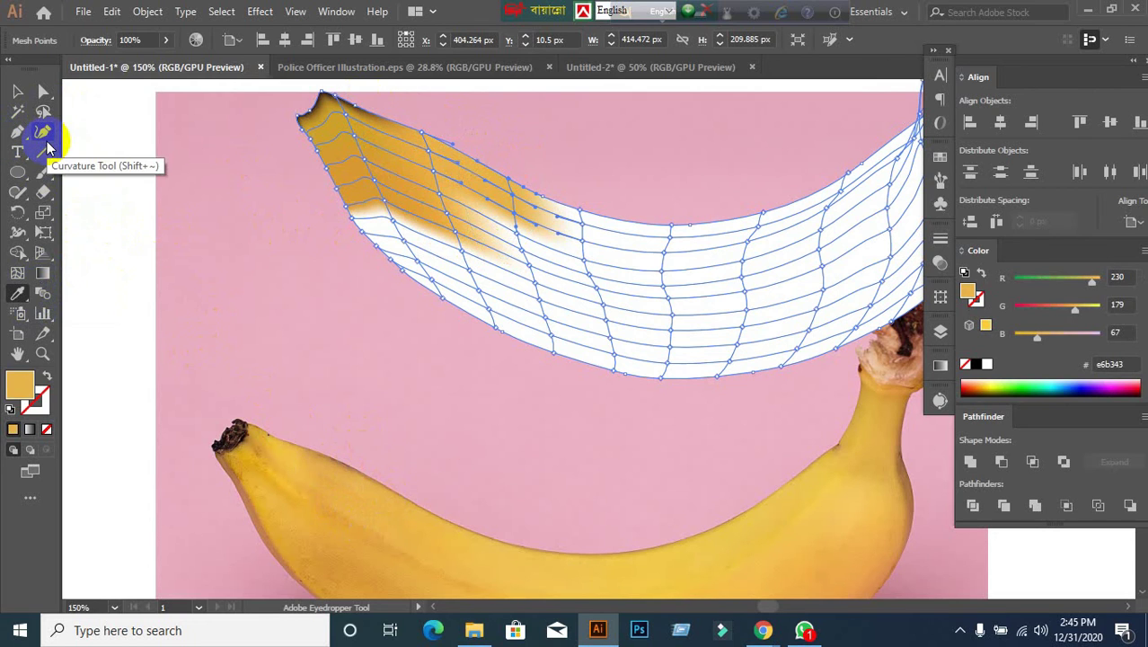
Lasso the uncolored mesh points along the banana's lower edge behind the tip and color them #ecb745 sampled from the photo.
{"action": "left_click", "coordinate": [43, 110]}
{"action": "left_click_drag", "start_coordinate": [346, 206], "coordinate": [423, 277]}
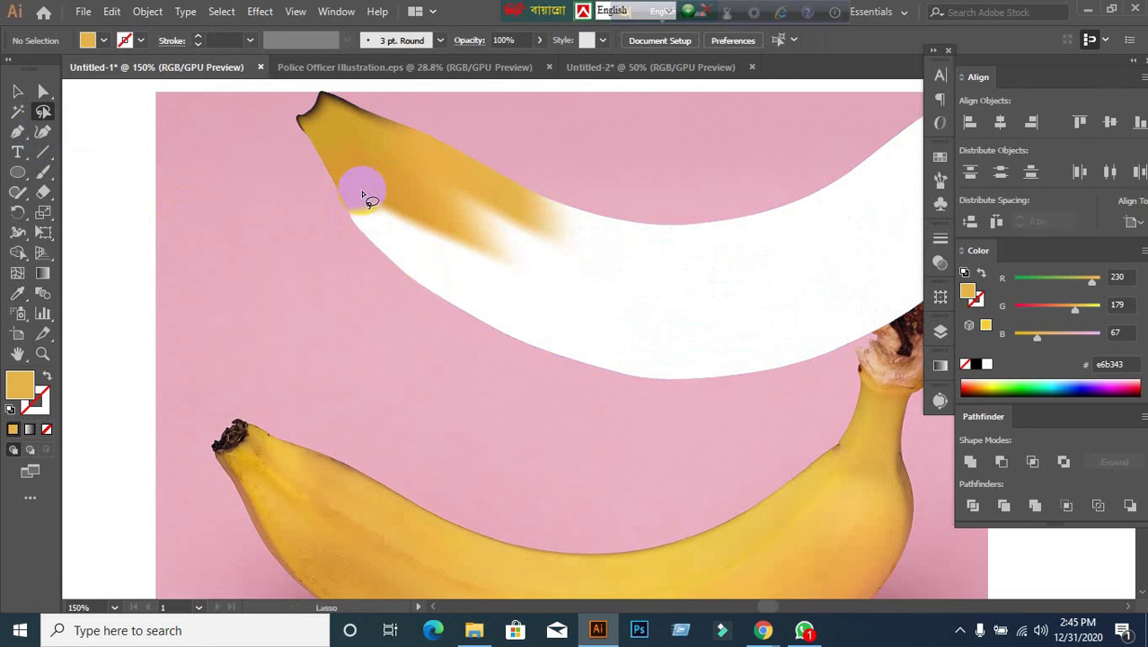
{"action": "mouse_move", "coordinate": [346, 205]}
{"action": "left_mouse_down"}
{"action": "mouse_move", "coordinate": [390, 285]}
{"action": "mouse_move", "coordinate": [438, 299]}
{"action": "mouse_move", "coordinate": [479, 254]}
{"action": "mouse_move", "coordinate": [448, 217]}
{"action": "mouse_move", "coordinate": [374, 196]}
{"action": "left_mouse_up"}
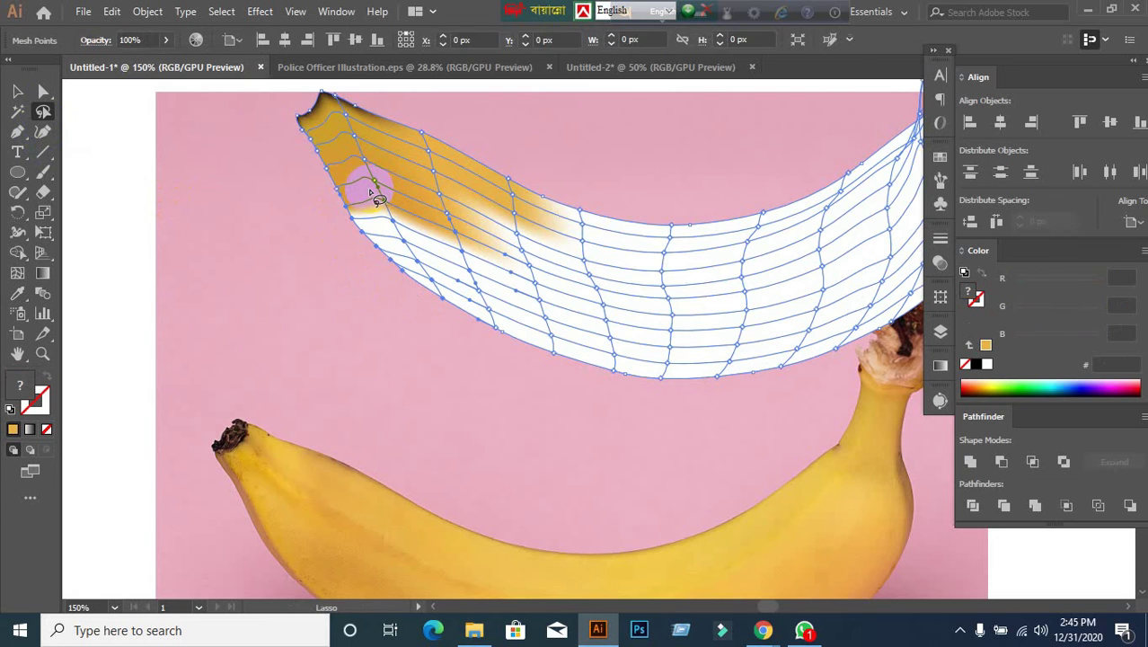
{"action": "left_click", "coordinate": [18, 293]}
{"action": "left_click", "coordinate": [401, 529]}
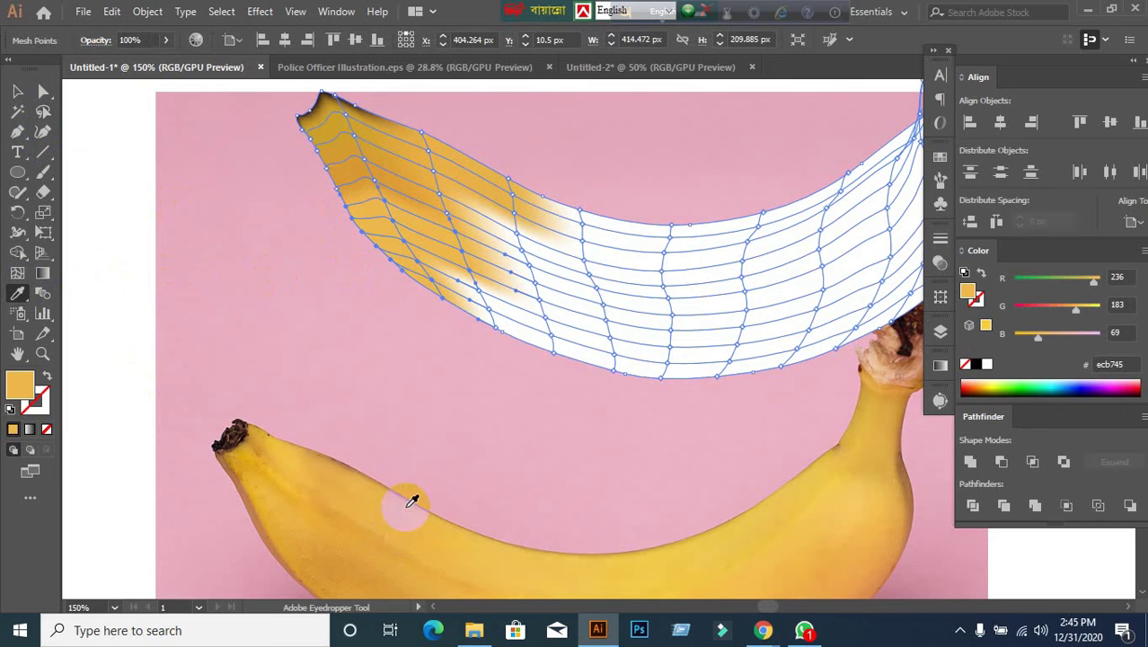
Lasso the middle mesh points of the third column from the tip and color them #efbe46 sampled from the photographed banana.
{"action": "left_click", "coordinate": [43, 113]}
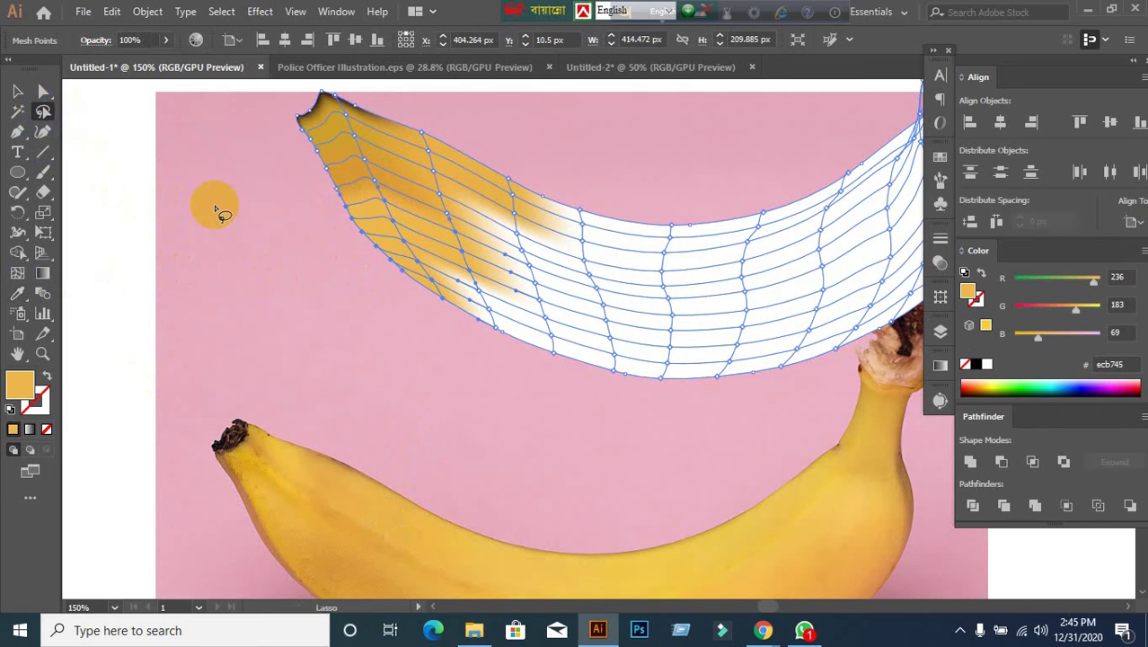
{"action": "mouse_move", "coordinate": [455, 183]}
{"action": "left_mouse_down"}
{"action": "mouse_move", "coordinate": [517, 301]}
{"action": "mouse_move", "coordinate": [540, 305]}
{"action": "mouse_move", "coordinate": [538, 256]}
{"action": "mouse_move", "coordinate": [449, 177]}
{"action": "left_mouse_up"}
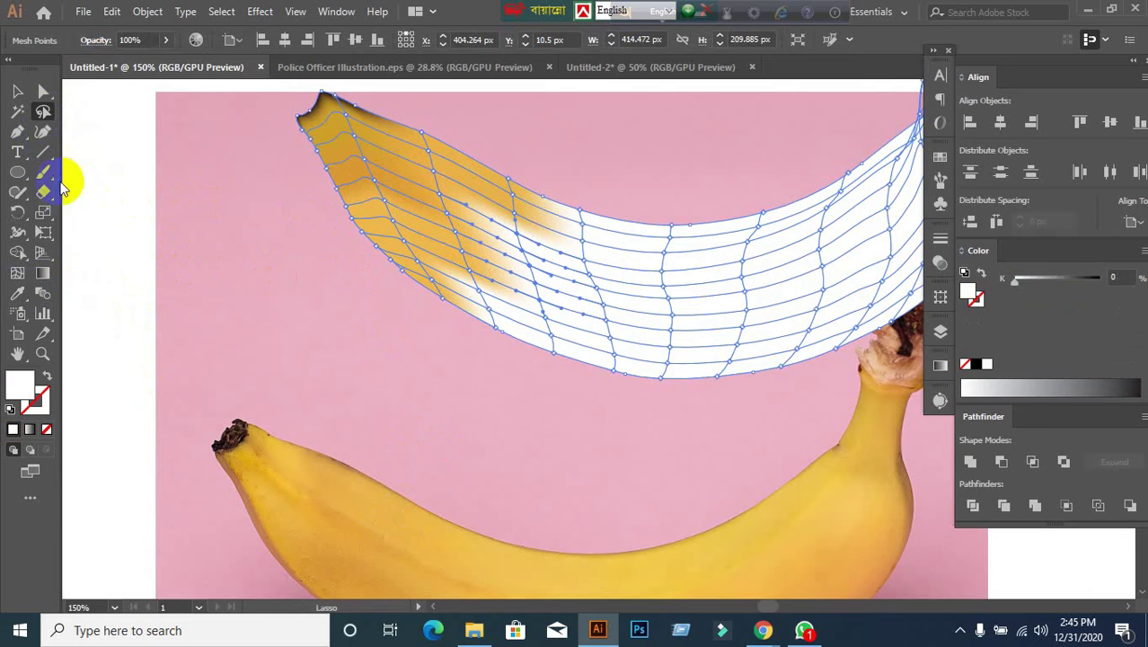
{"action": "left_click", "coordinate": [18, 293]}
{"action": "left_click", "coordinate": [460, 543]}
{"action": "scroll", "coordinate": [422, 416], "scroll_direction": "down", "scroll_amount": 3}
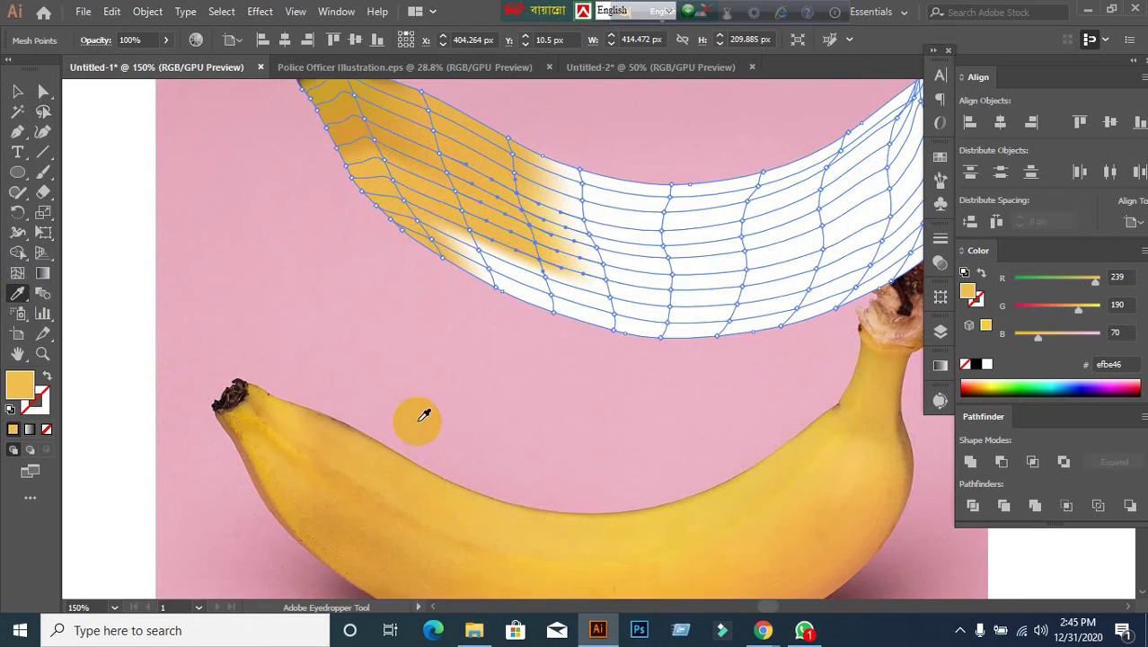
Lasso the lower mesh points around the second and third columns and color them #d69732 sampled from the photographed banana.
{"action": "left_click", "coordinate": [44, 110]}
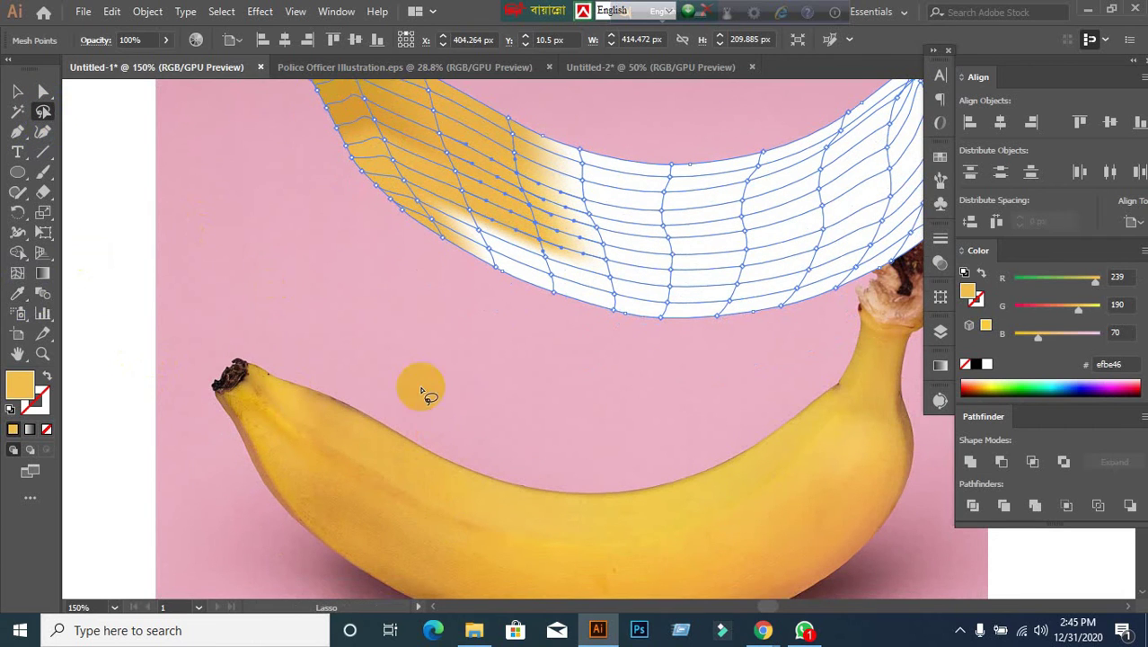
{"action": "mouse_move", "coordinate": [435, 194]}
{"action": "left_mouse_down"}
{"action": "mouse_move", "coordinate": [433, 225]}
{"action": "mouse_move", "coordinate": [458, 273]}
{"action": "mouse_move", "coordinate": [557, 309]}
{"action": "mouse_move", "coordinate": [552, 237]}
{"action": "mouse_move", "coordinate": [435, 199]}
{"action": "left_mouse_up"}
{"action": "scroll", "coordinate": [500, 341], "scroll_direction": "down", "scroll_amount": 1}
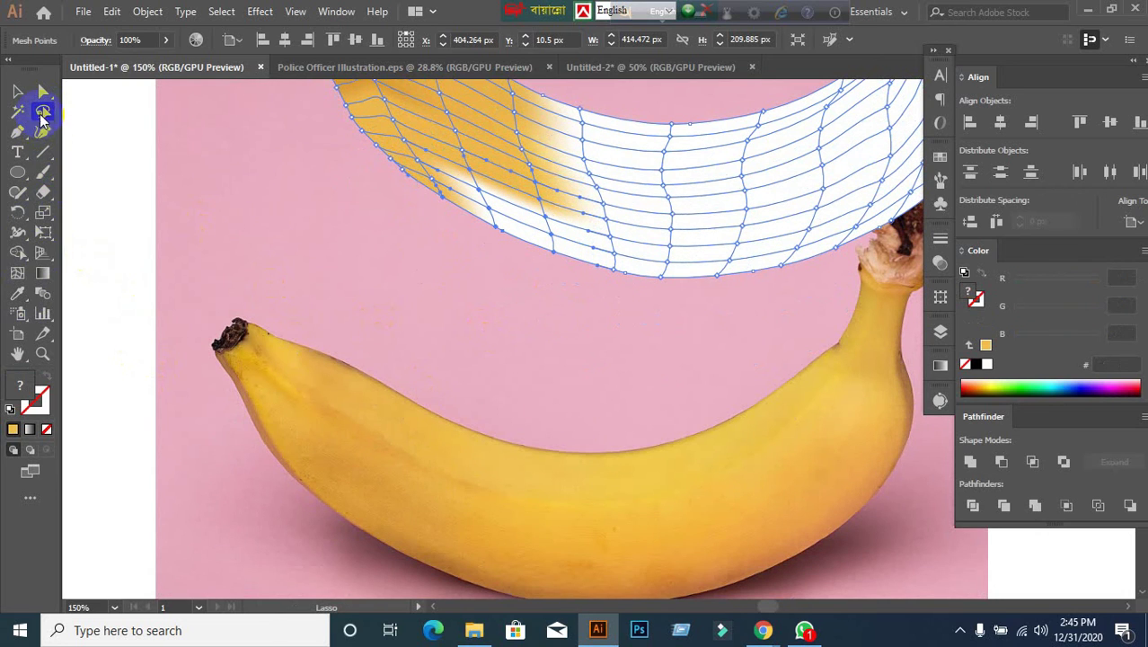
{"action": "left_click", "coordinate": [19, 297]}
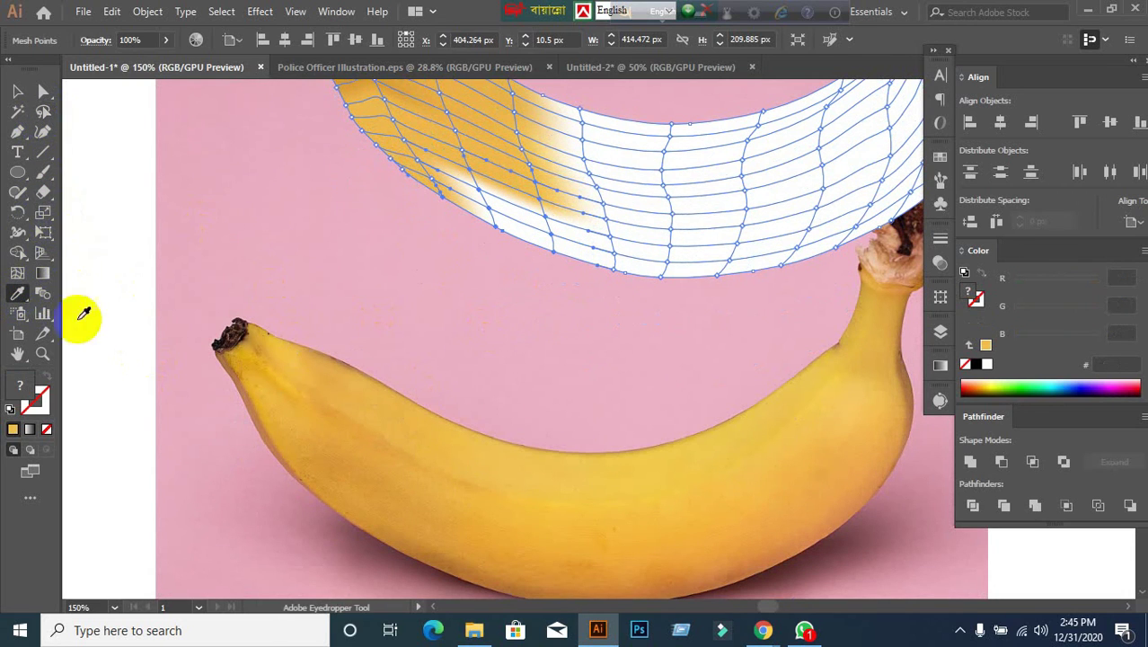
{"action": "left_click", "coordinate": [431, 530]}
{"action": "scroll", "coordinate": [422, 458], "scroll_direction": "up", "scroll_amount": 1}
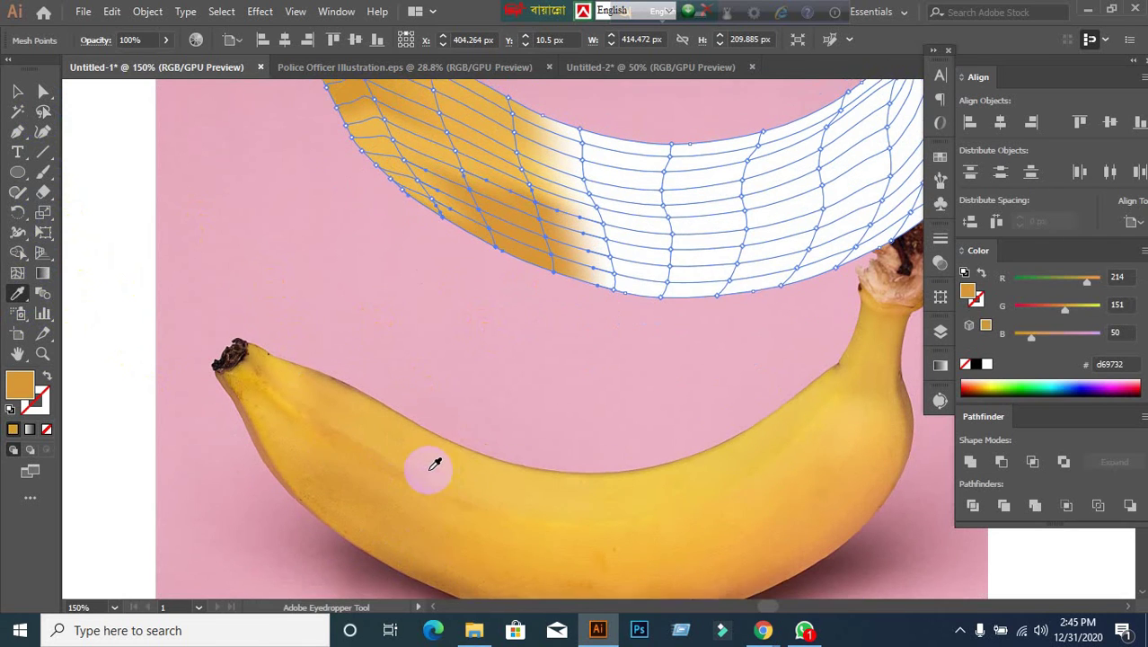
Resample the selected lower points' color from the photographed banana, trying #dc9e37 and #ebb040 before settling on the darker #d29435.
{"action": "left_click", "coordinate": [413, 544]}
{"action": "scroll", "coordinate": [415, 544], "scroll_direction": "up", "scroll_amount": 1}
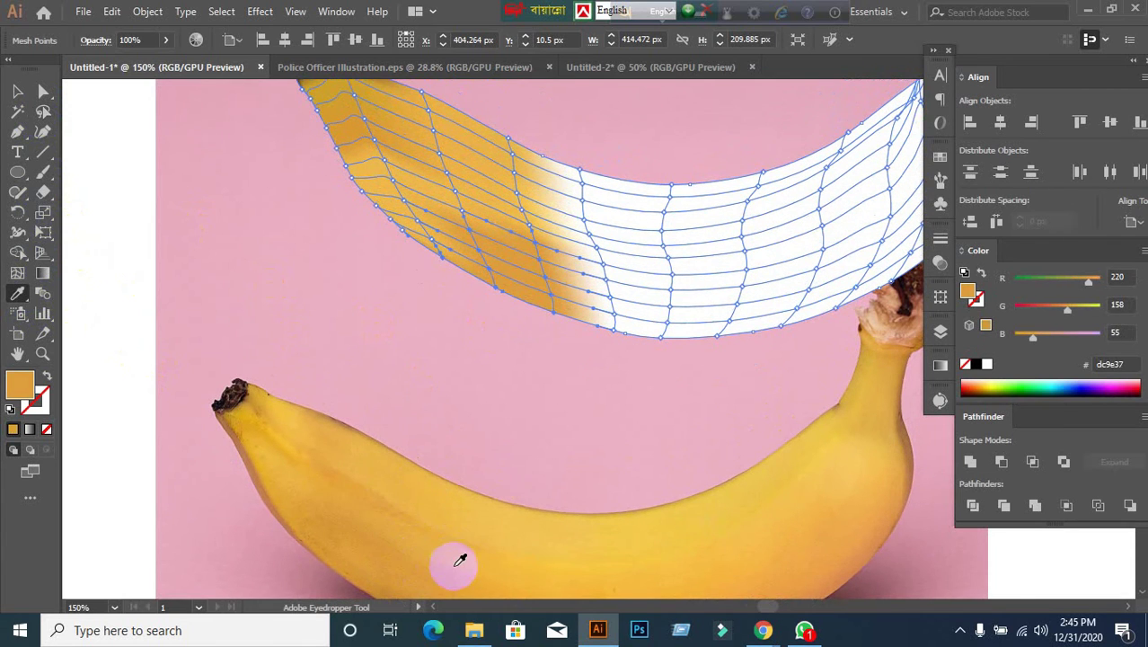
{"action": "scroll", "coordinate": [422, 530], "scroll_direction": "down", "scroll_amount": 3}
{"action": "scroll", "coordinate": [441, 544], "scroll_direction": "up", "scroll_amount": 4}
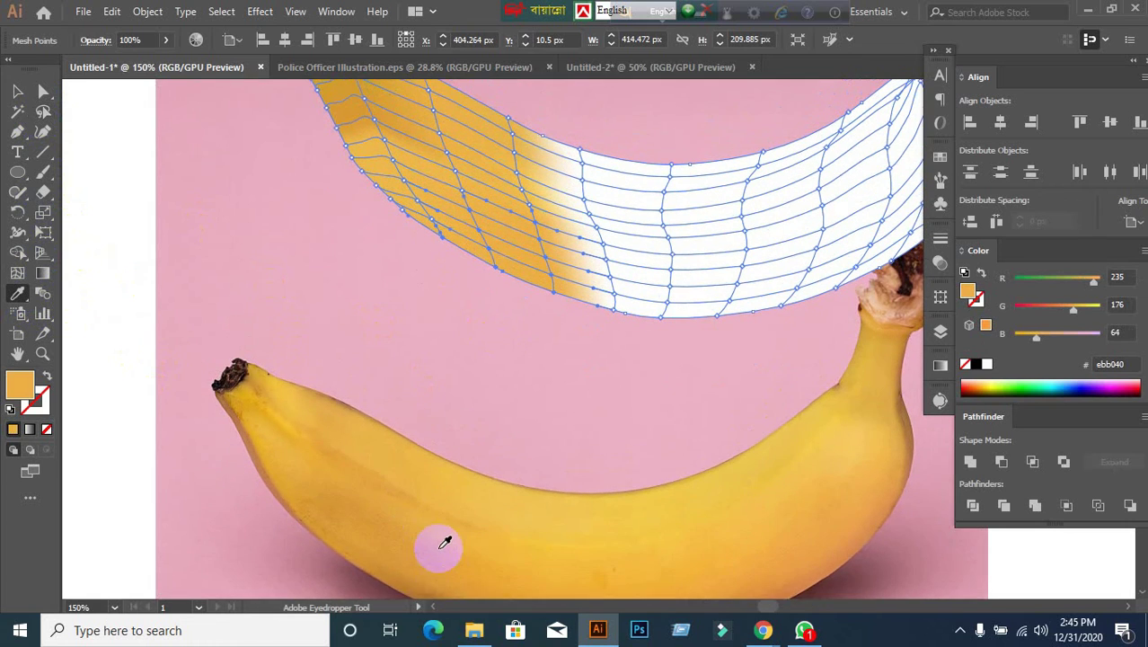
{"action": "scroll", "coordinate": [395, 548], "scroll_direction": "down", "scroll_amount": 3}
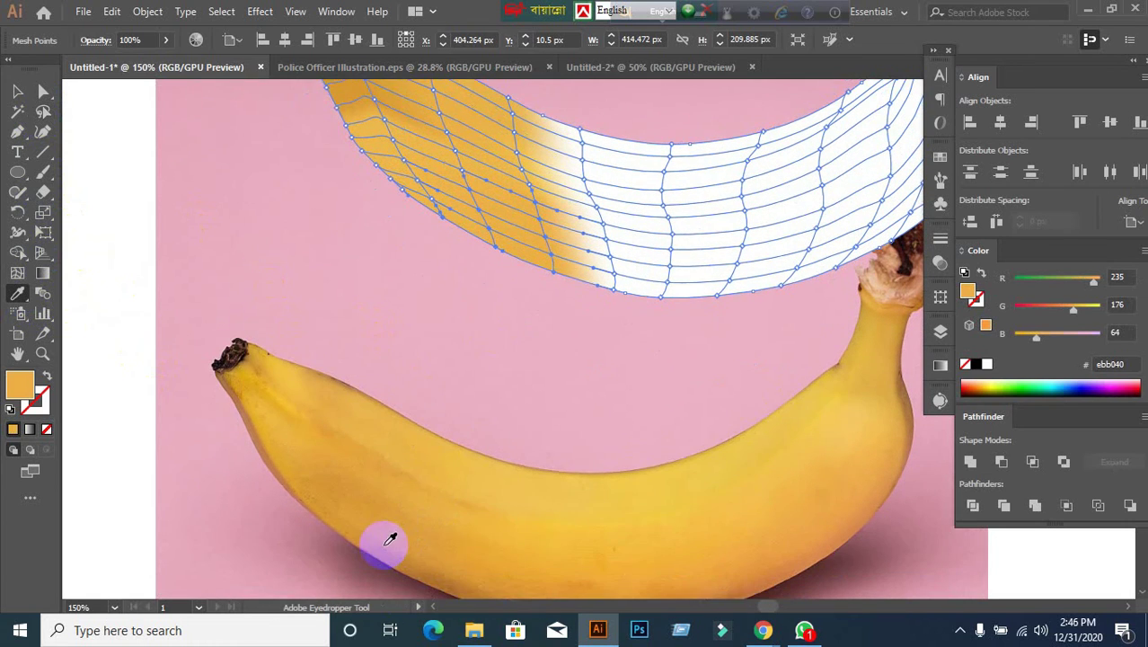
{"action": "left_click", "coordinate": [422, 537]}
{"action": "scroll", "coordinate": [436, 525], "scroll_direction": "up", "scroll_amount": 2}
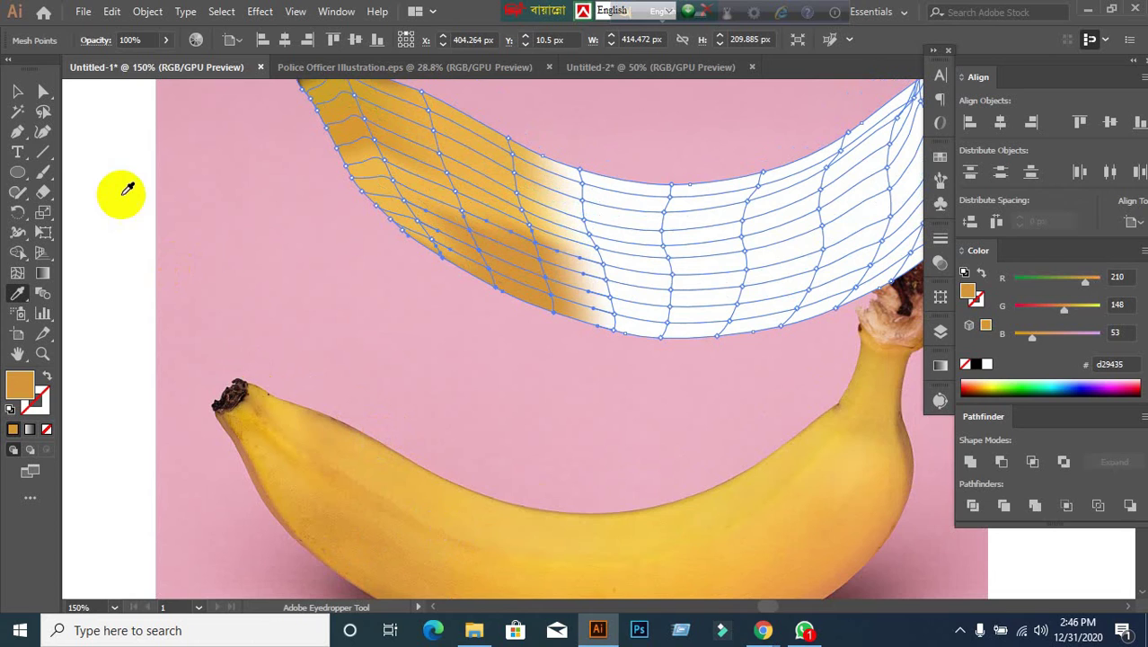
Lasso the mesh points down the fourth column from the tip and color them yellow sampled from the photographed banana's middle.
{"action": "left_click", "coordinate": [43, 112]}
{"action": "mouse_move", "coordinate": [512, 150]}
{"action": "left_mouse_down"}
{"action": "mouse_move", "coordinate": [594, 328]}
{"action": "mouse_move", "coordinate": [609, 339]}
{"action": "mouse_move", "coordinate": [631, 310]}
{"action": "mouse_move", "coordinate": [625, 256]}
{"action": "mouse_move", "coordinate": [579, 176]}
{"action": "mouse_move", "coordinate": [535, 151]}
{"action": "left_mouse_up"}
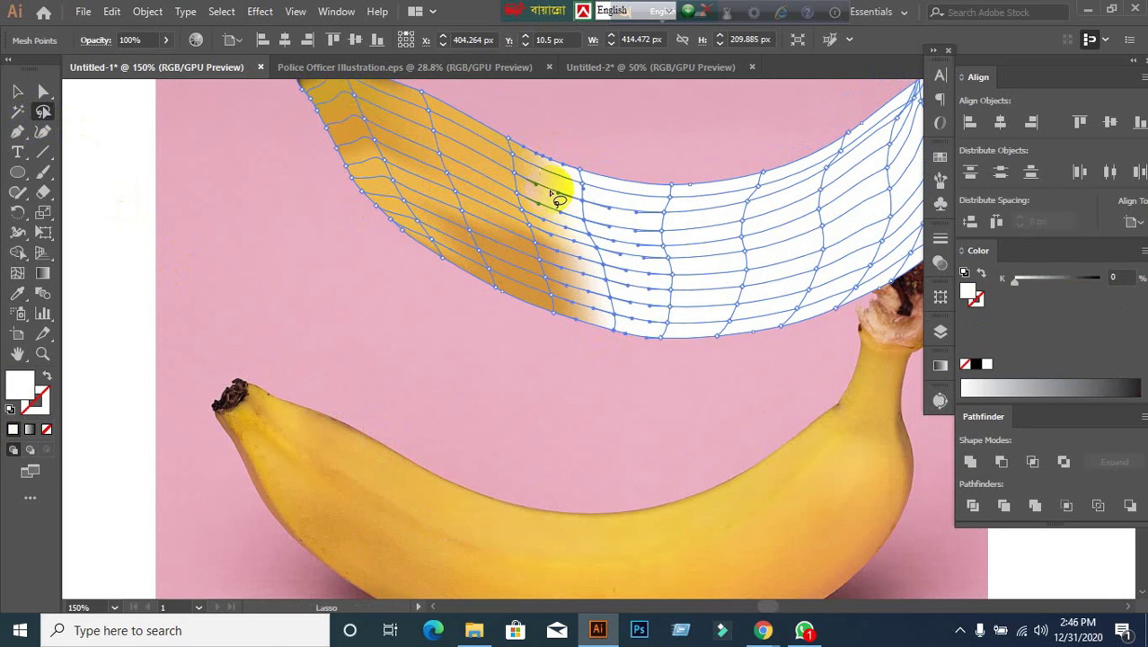
{"action": "left_click", "coordinate": [17, 293]}
{"action": "left_click", "coordinate": [532, 553]}
Lasso the remaining white mesh points at the upper end of the fourth column and prepare to sample a color from the photo.
{"action": "left_click", "coordinate": [42, 111]}
{"action": "mouse_move", "coordinate": [539, 144]}
{"action": "left_mouse_down"}
{"action": "mouse_move", "coordinate": [589, 200]}
{"action": "mouse_move", "coordinate": [668, 214]}
{"action": "mouse_move", "coordinate": [682, 199]}
{"action": "mouse_move", "coordinate": [654, 167]}
{"action": "mouse_move", "coordinate": [537, 149]}
{"action": "left_mouse_up"}
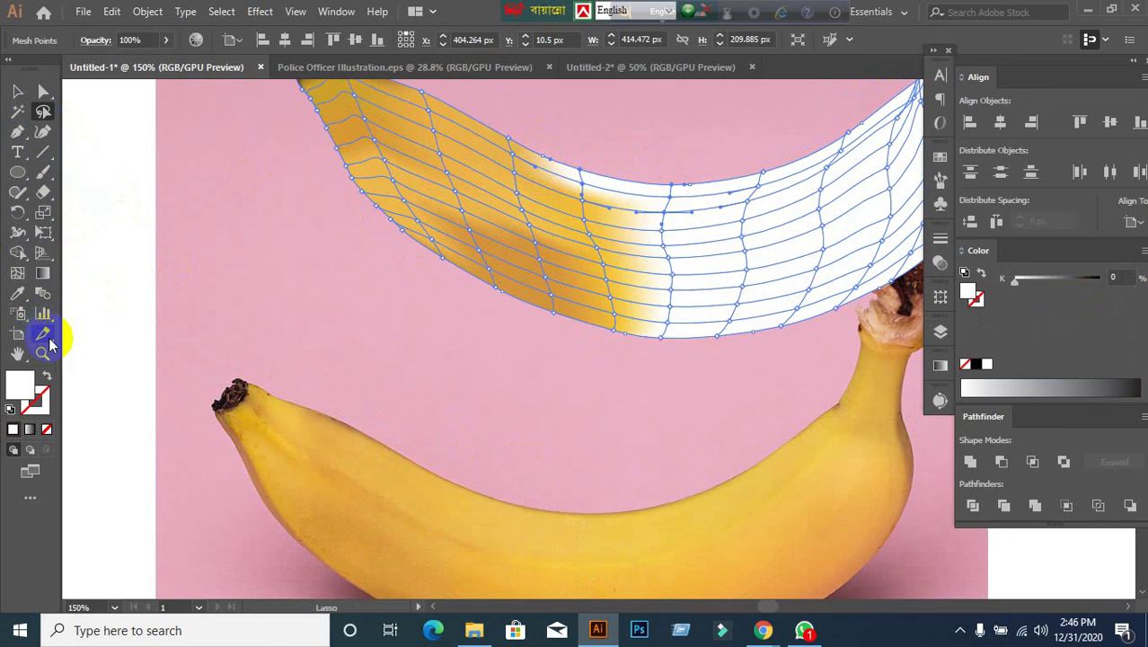
{"action": "key", "text": "i"}
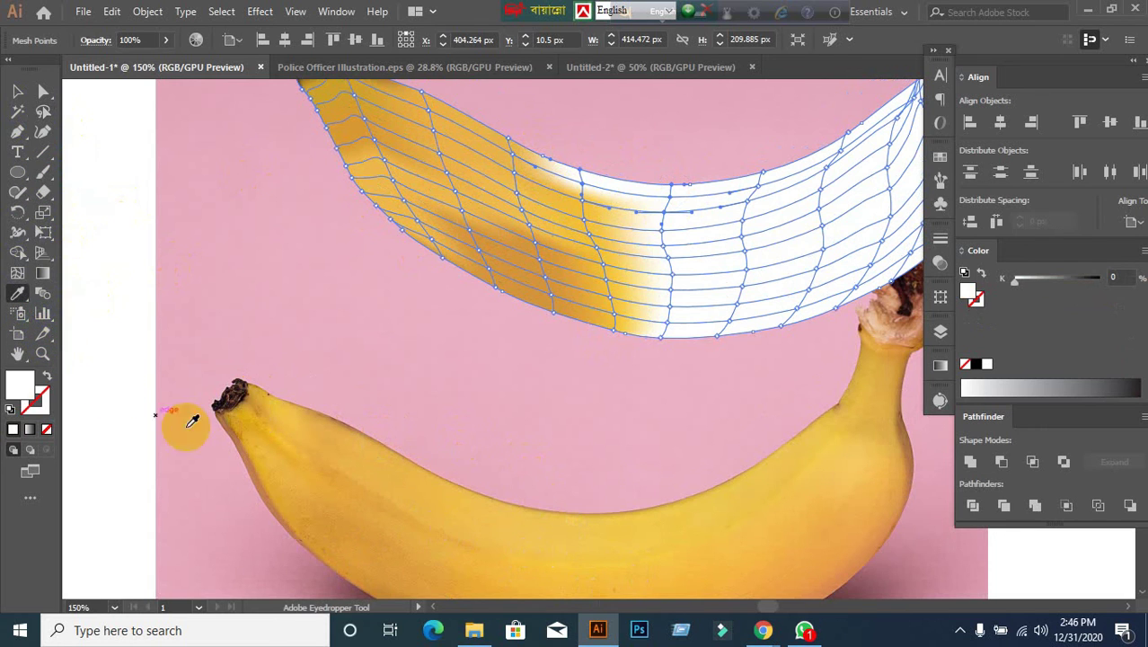
Fill the selected mesh points on the middle column's upper edge with yellow f0c850 sampled from the photo banana.
{"action": "left_click", "coordinate": [588, 519]}
{"action": "key", "text": "ctrl+z"}
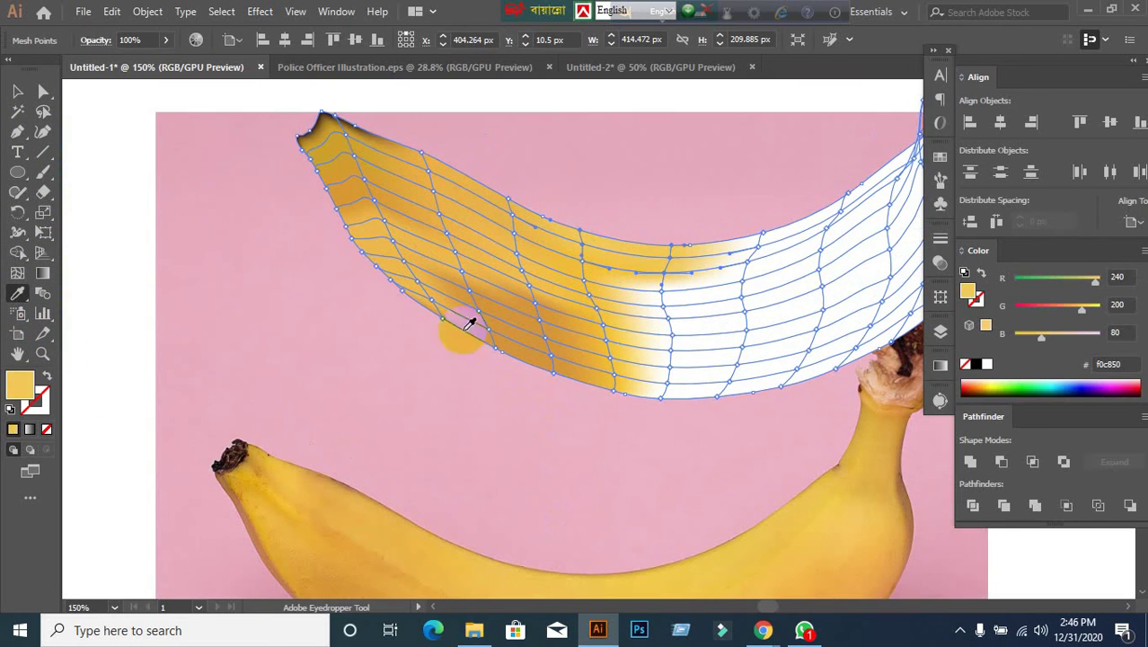
{"action": "key", "text": "ctrl+shift+z"}
Lasso the remaining white mesh points down the middle column and fill them with orange eeae2d sampled from the photo banana's body.
{"action": "left_click", "coordinate": [43, 111]}
{"action": "mouse_move", "coordinate": [600, 206]}
{"action": "left_mouse_down"}
{"action": "mouse_move", "coordinate": [628, 341]}
{"action": "mouse_move", "coordinate": [659, 383]}
{"action": "mouse_move", "coordinate": [679, 342]}
{"action": "mouse_move", "coordinate": [683, 270]}
{"action": "mouse_move", "coordinate": [668, 231]}
{"action": "mouse_move", "coordinate": [618, 221]}
{"action": "left_mouse_up"}
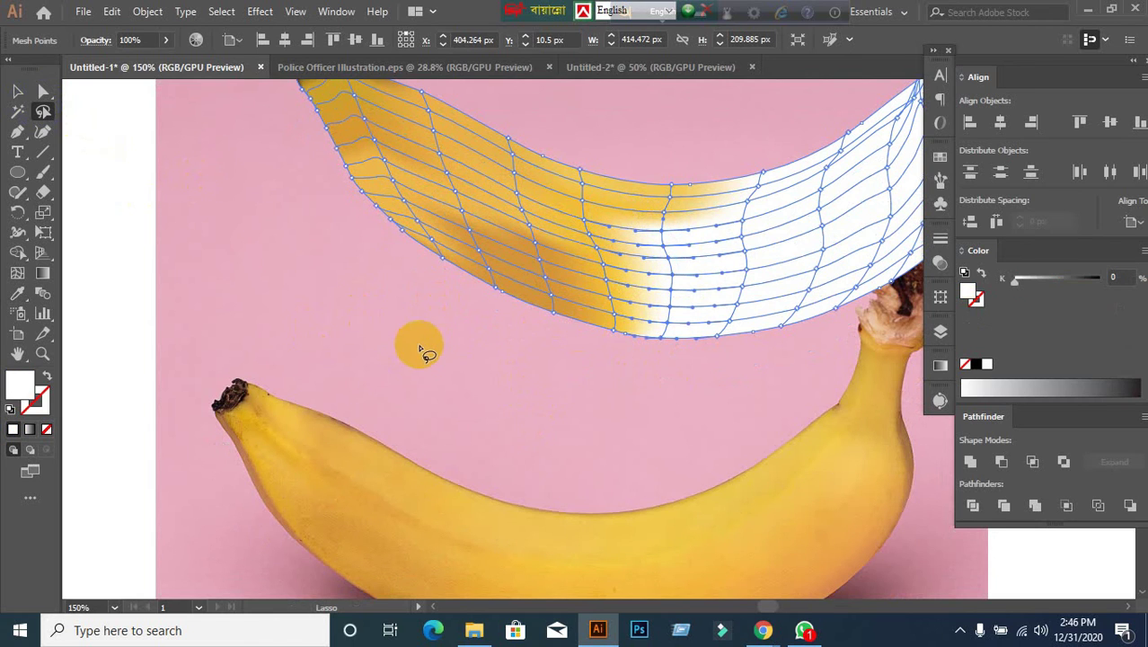
{"action": "key", "text": "i"}
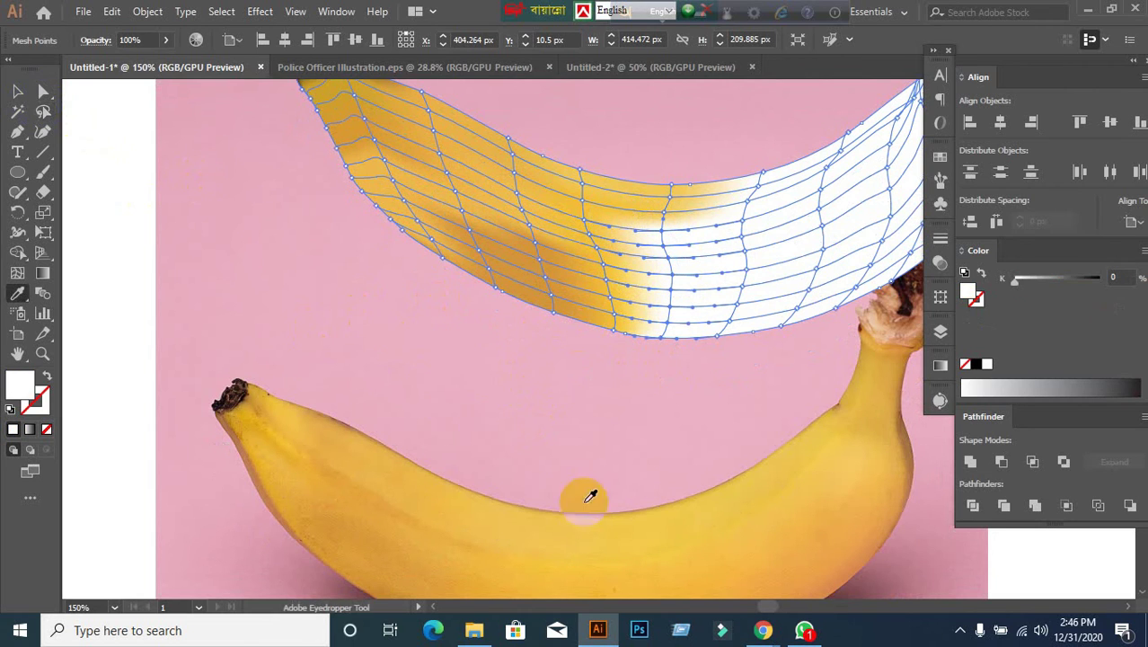
{"action": "left_click", "coordinate": [633, 523]}
{"action": "scroll", "coordinate": [645, 432], "scroll_direction": "down", "scroll_amount": 3}
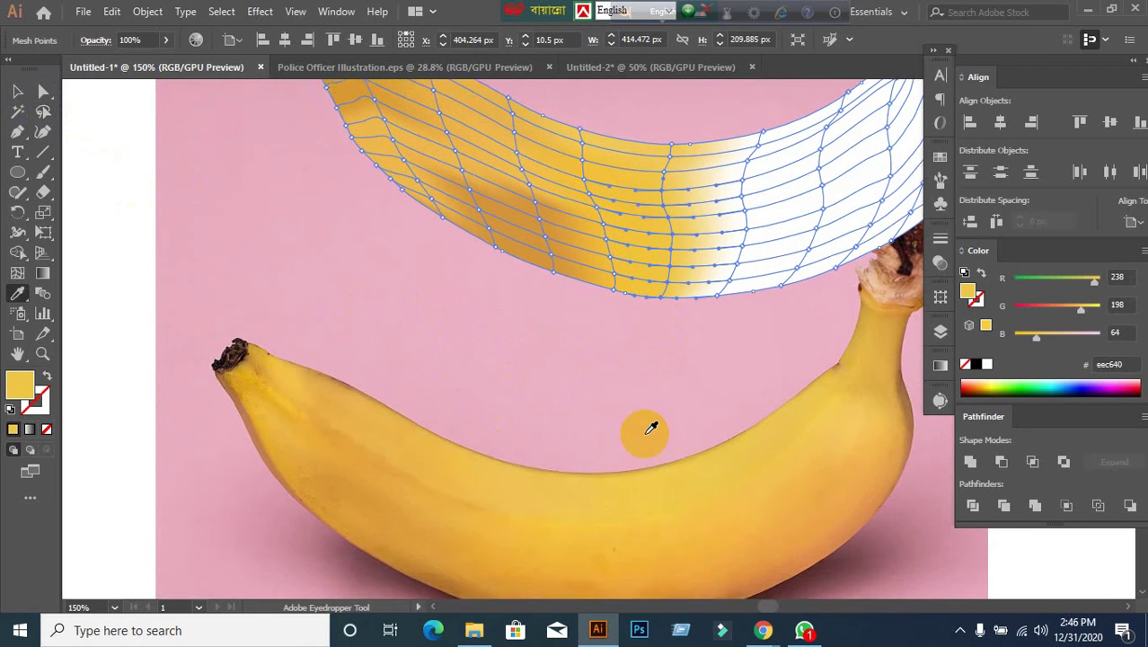
{"action": "left_click", "coordinate": [648, 556]}
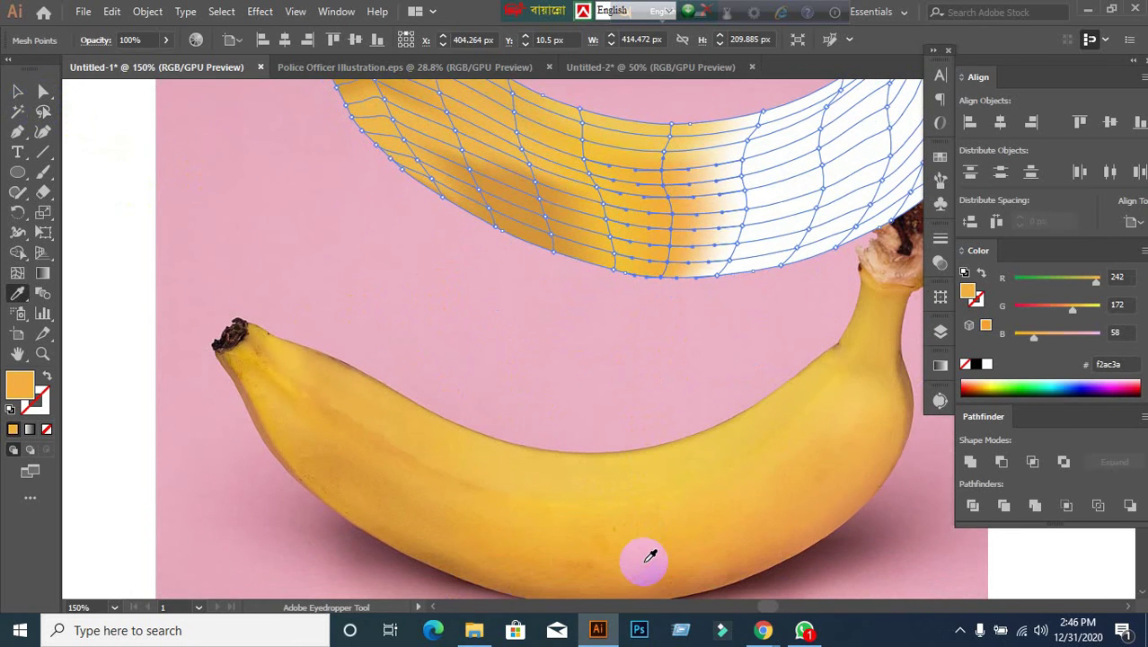
{"action": "left_click", "coordinate": [572, 559]}
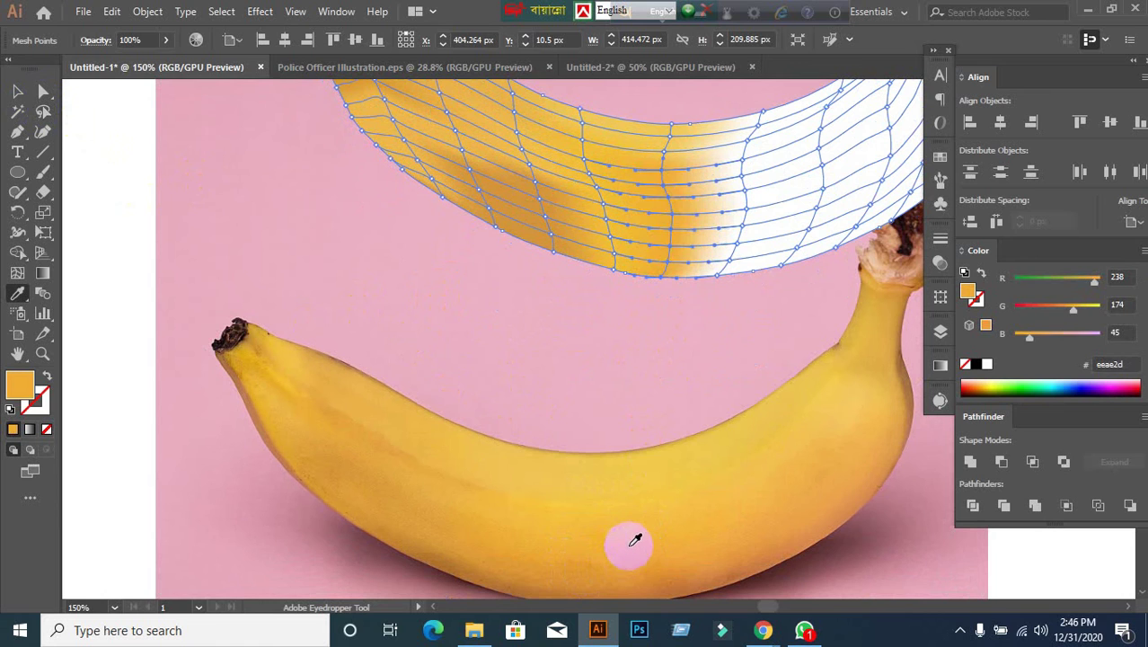
{"action": "left_click", "coordinate": [597, 539]}
Lasso the first white mesh column right of the middle and fill it with ecb133 sampled from the photo banana.
{"action": "scroll", "coordinate": [600, 512], "scroll_direction": "up", "scroll_amount": 4}
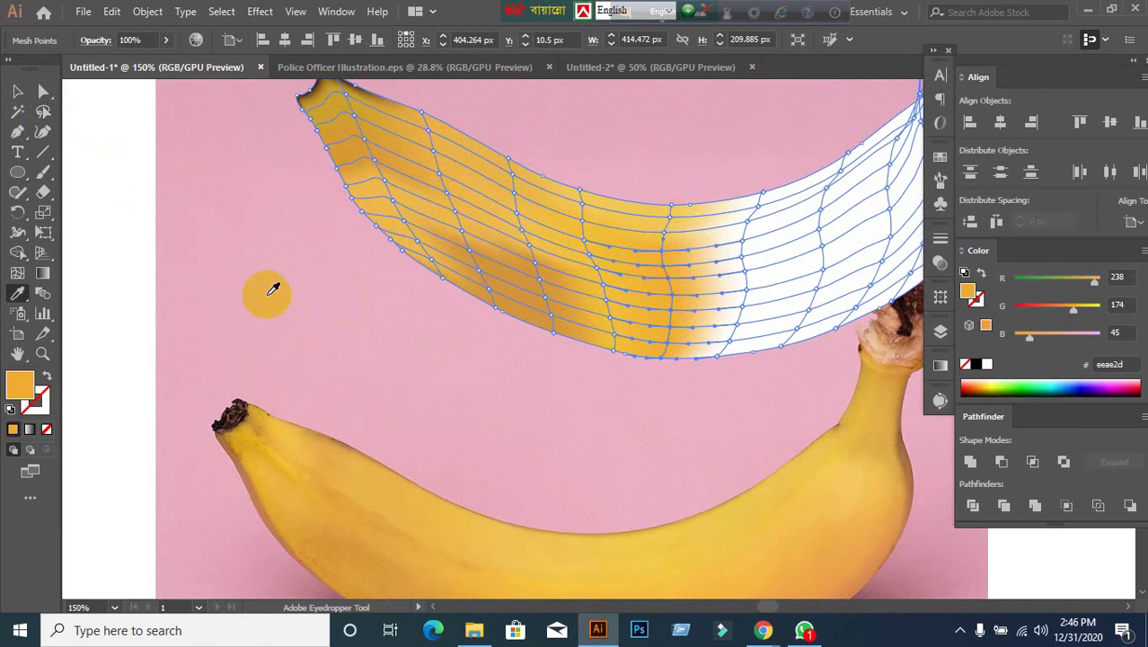
{"action": "scroll", "coordinate": [316, 296], "scroll_direction": "down", "scroll_amount": 2}
{"action": "scroll", "coordinate": [328, 309], "scroll_direction": "up", "scroll_amount": 1}
{"action": "left_click", "coordinate": [43, 112]}
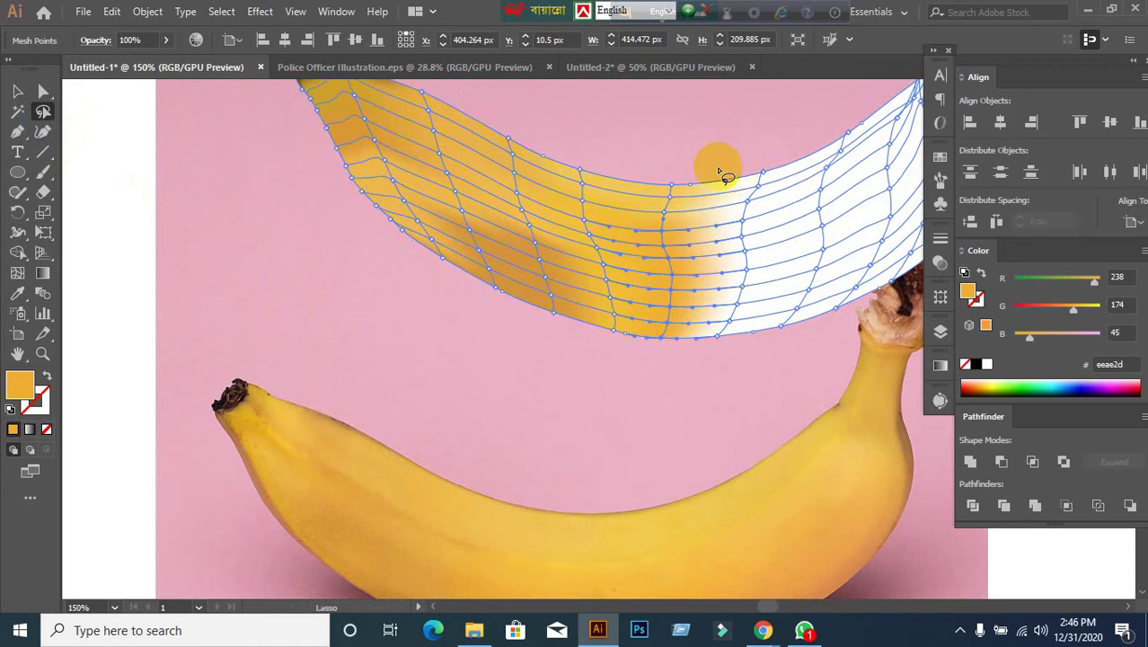
{"action": "left_click_drag", "start_coordinate": [717, 171], "coordinate": [694, 226]}
{"action": "mouse_move", "coordinate": [693, 330]}
{"action": "left_mouse_down"}
{"action": "mouse_move", "coordinate": [734, 331]}
{"action": "mouse_move", "coordinate": [755, 295]}
{"action": "mouse_move", "coordinate": [768, 185]}
{"action": "mouse_move", "coordinate": [733, 155]}
{"action": "left_mouse_up"}
{"action": "left_click_drag", "start_coordinate": [721, 193], "coordinate": [719, 184]}
{"action": "scroll", "coordinate": [750, 333], "scroll_direction": "down", "scroll_amount": 1}
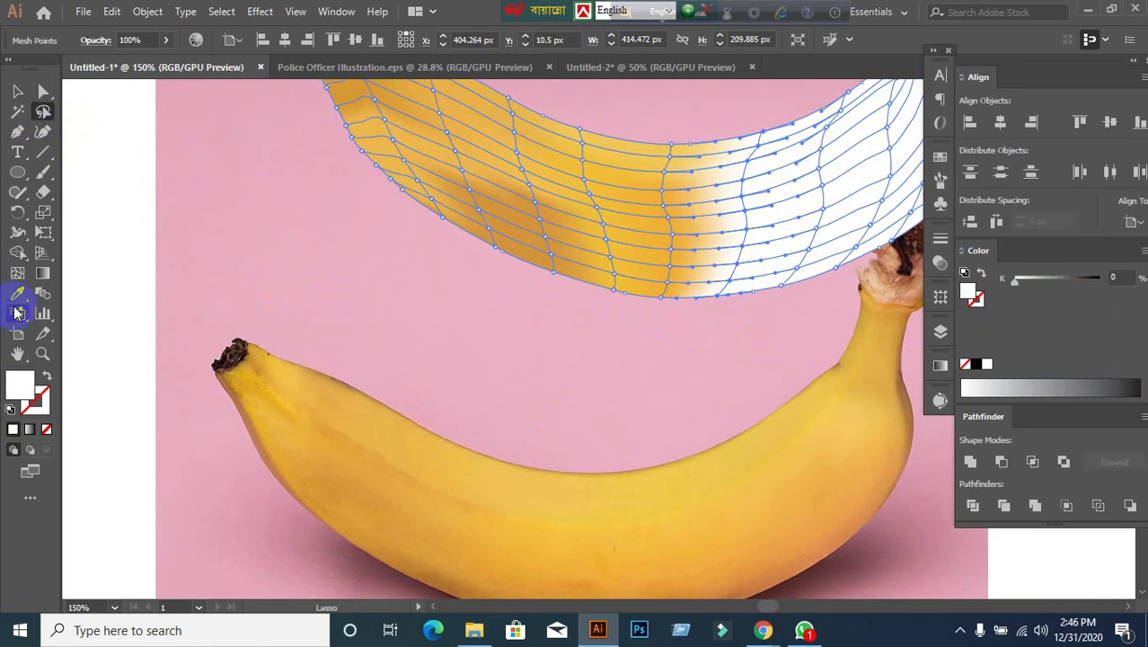
{"action": "left_click", "coordinate": [708, 529]}
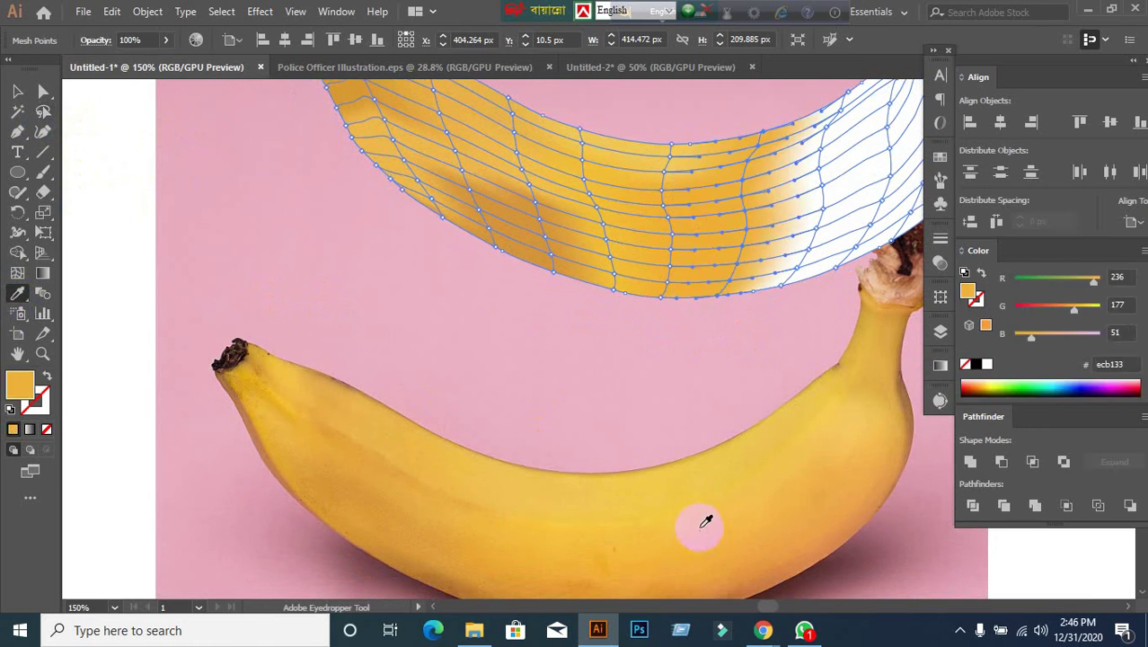
{"action": "left_click_drag", "start_coordinate": [622, 469], "coordinate": [500, 521]}
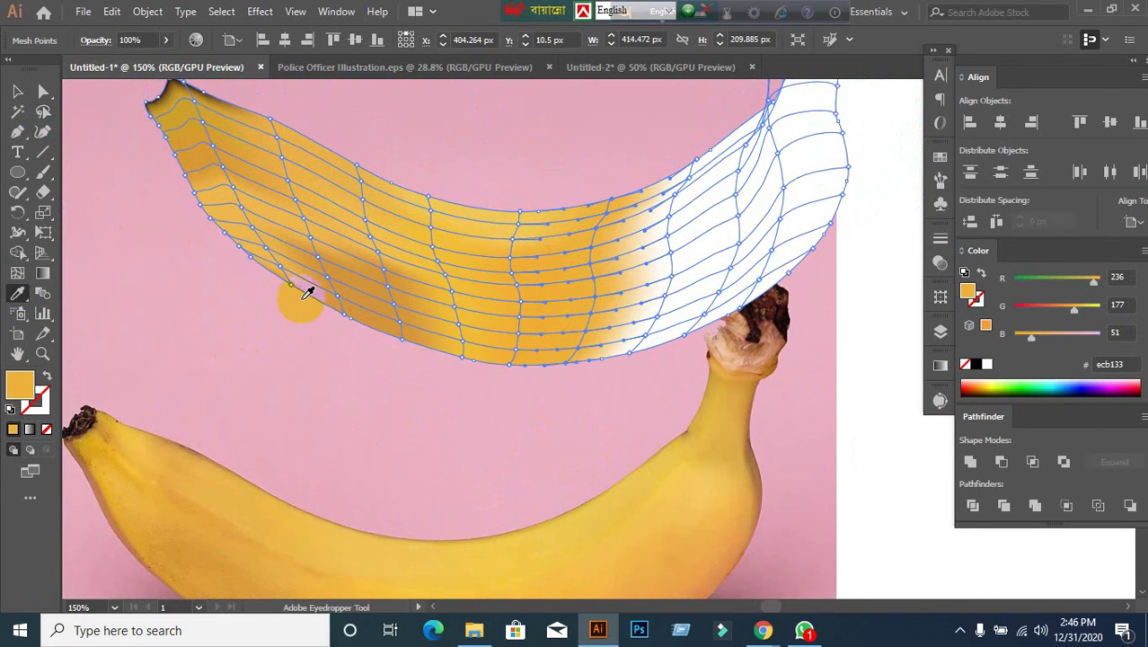
{"action": "left_click", "coordinate": [347, 302]}
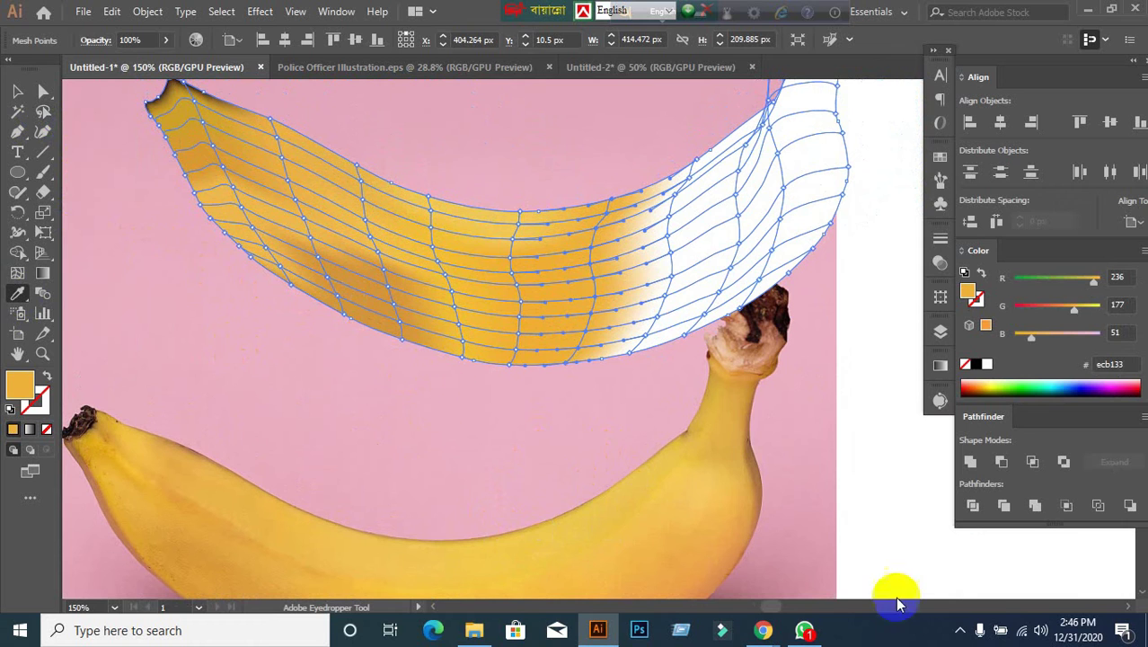
Admit the participant waiting to join the Google Meet call and return to Illustrator.
{"action": "mouse_move", "coordinate": [762, 629]}
{"action": "left_click", "coordinate": [679, 569]}
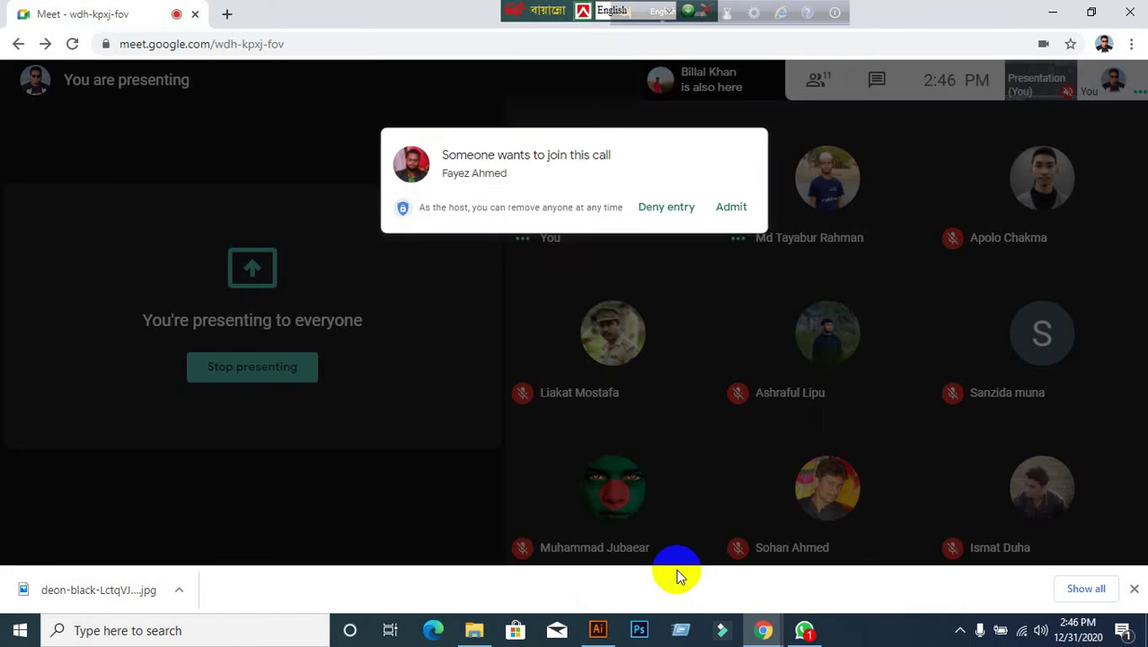
{"action": "left_click", "coordinate": [746, 161]}
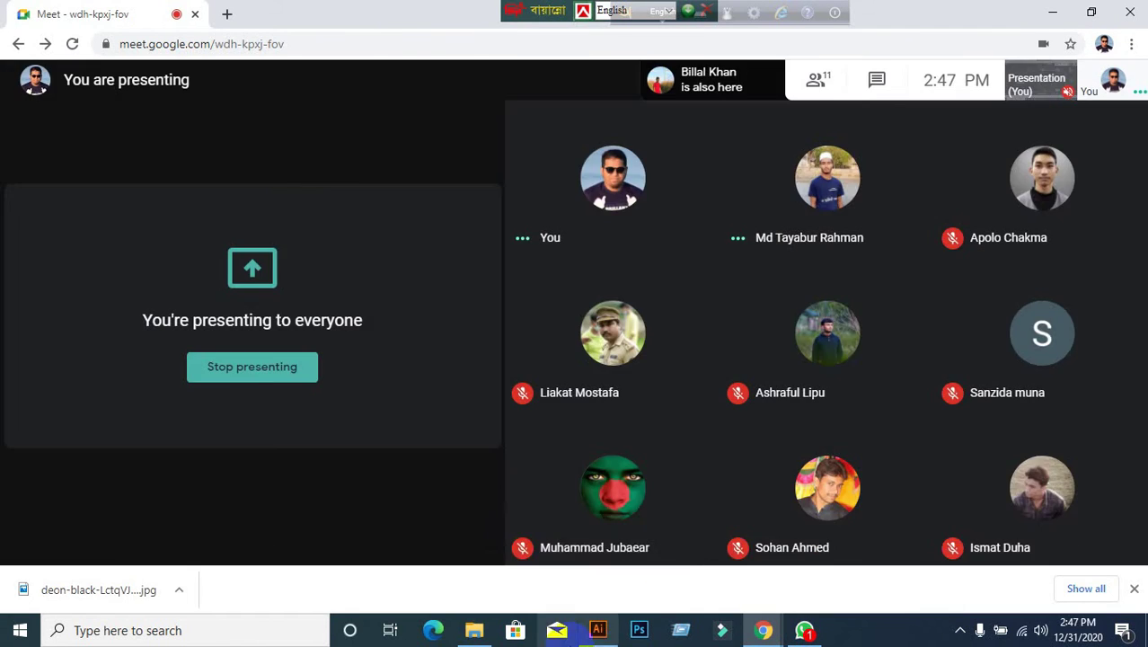
{"action": "left_click", "coordinate": [594, 629]}
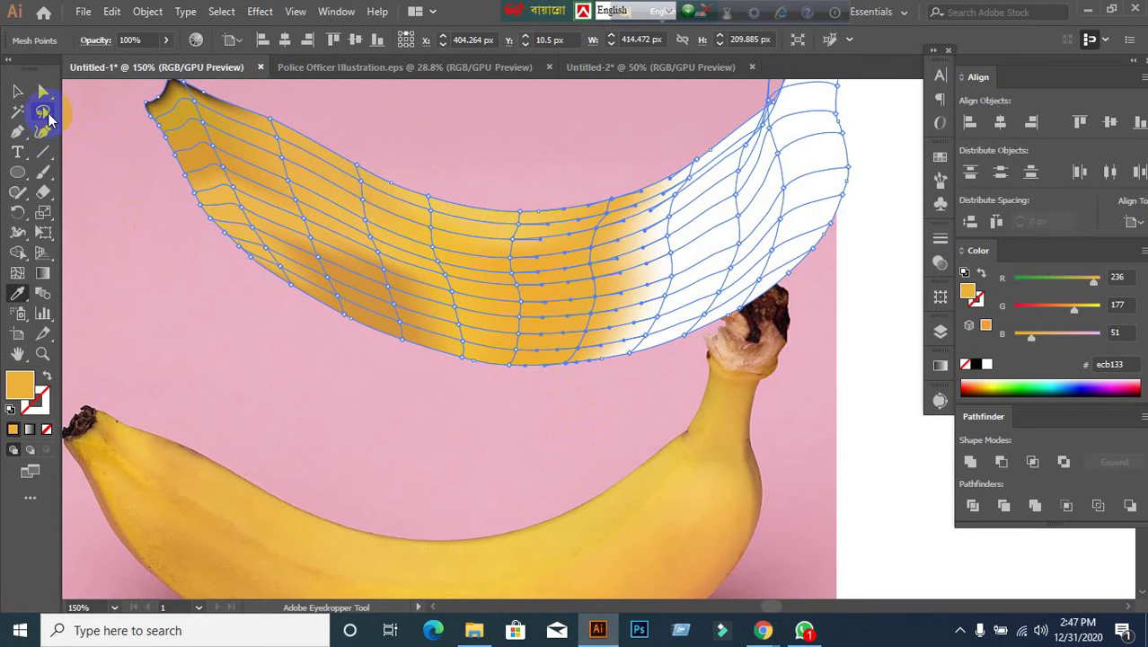
Lasso the next white mesh column toward the stem and fill it with f4bd49 sampled from the photo banana's bulge.
{"action": "left_click", "coordinate": [46, 114]}
{"action": "scroll", "coordinate": [584, 357], "scroll_direction": "up", "scroll_amount": 1}
{"action": "left_click_drag", "start_coordinate": [680, 171], "coordinate": [653, 224]}
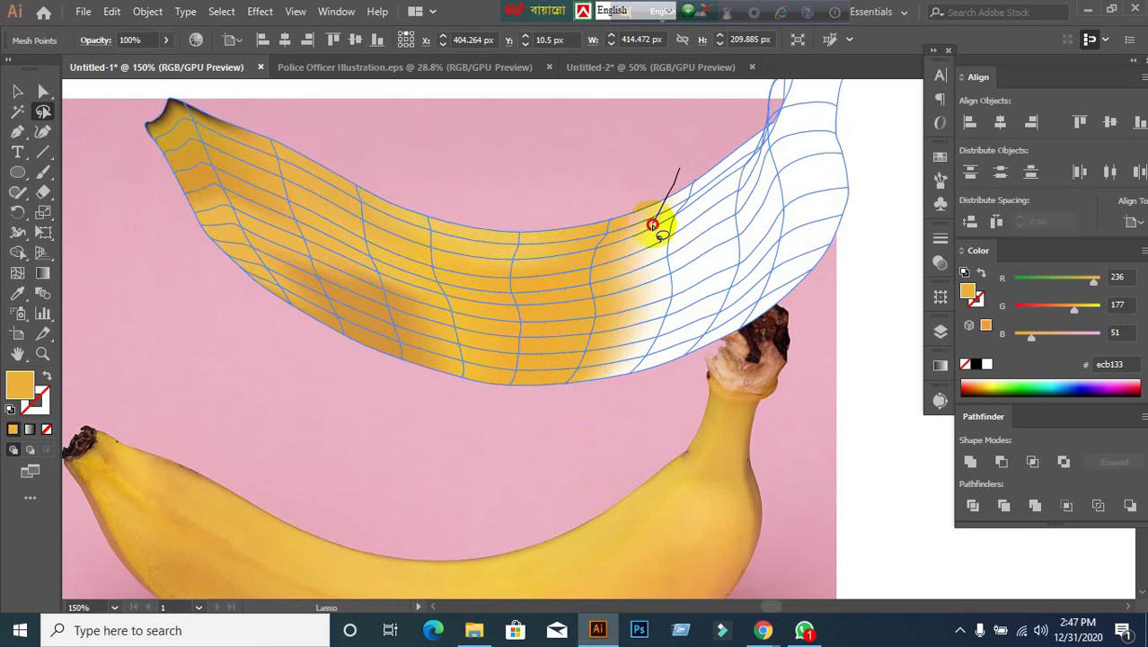
{"action": "mouse_move", "coordinate": [608, 373]}
{"action": "left_mouse_down"}
{"action": "mouse_move", "coordinate": [644, 380]}
{"action": "mouse_move", "coordinate": [669, 346]}
{"action": "mouse_move", "coordinate": [694, 227]}
{"action": "mouse_move", "coordinate": [696, 169]}
{"action": "mouse_move", "coordinate": [674, 184]}
{"action": "left_mouse_up"}
{"action": "scroll", "coordinate": [409, 328], "scroll_direction": "down", "scroll_amount": 3}
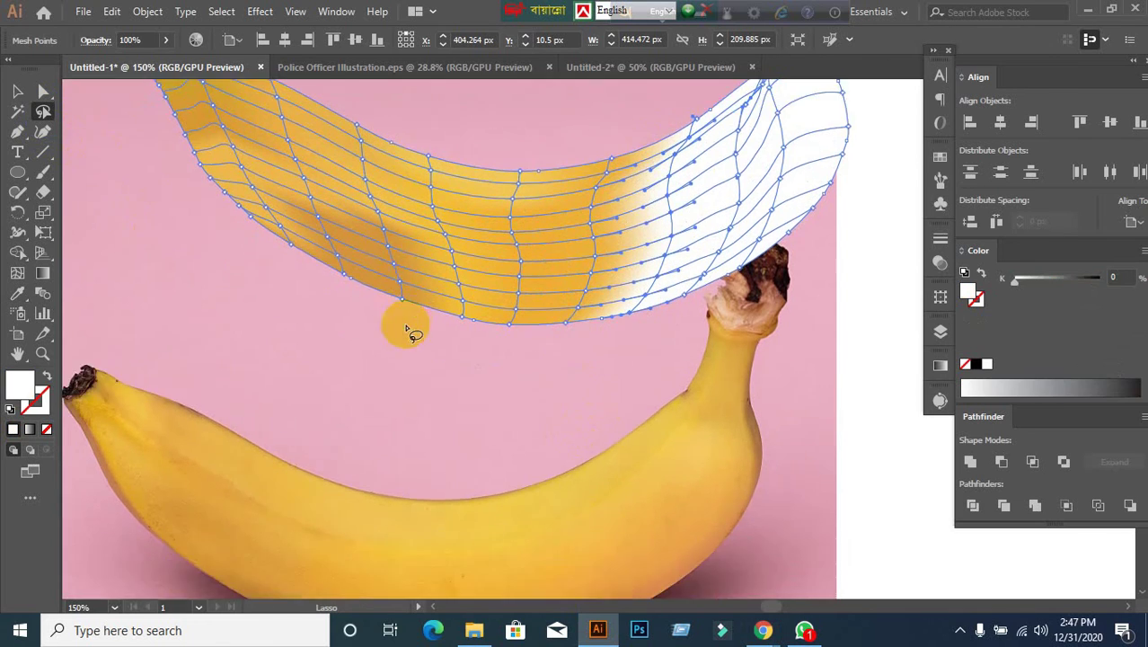
{"action": "left_click", "coordinate": [27, 292]}
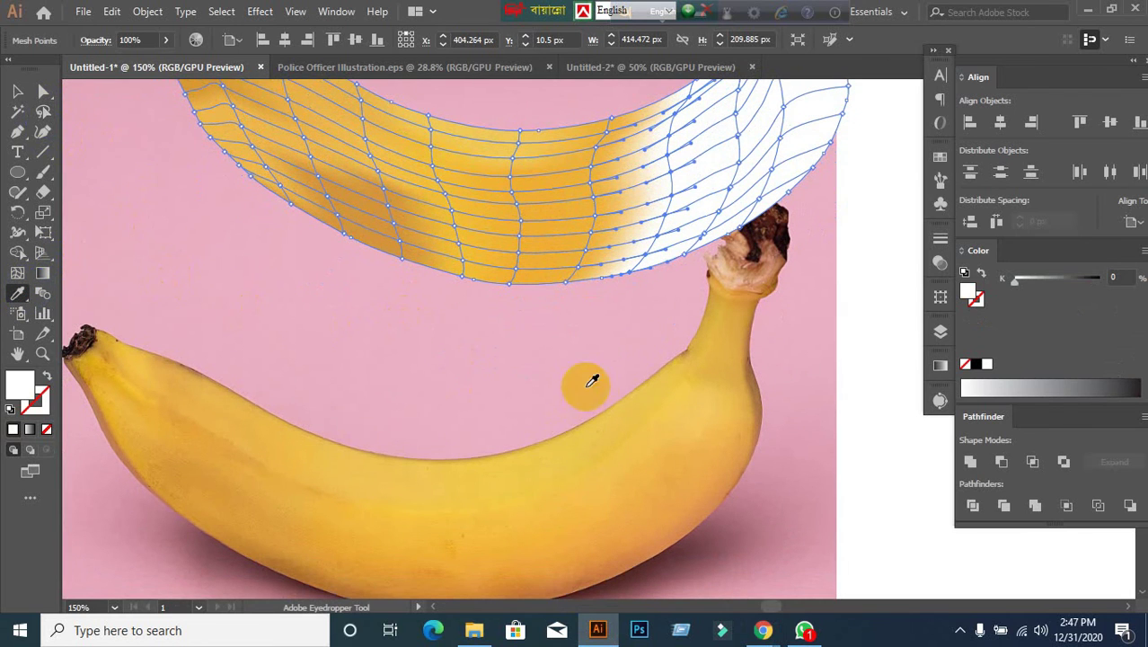
{"action": "left_click", "coordinate": [661, 454]}
Lasso the lower mesh points beside the coloured area, near the stem-side underside, and fill them with sampled colour f2c65a.
{"action": "scroll", "coordinate": [667, 403], "scroll_direction": "up", "scroll_amount": 2}
{"action": "scroll", "coordinate": [525, 353], "scroll_direction": "up", "scroll_amount": 1}
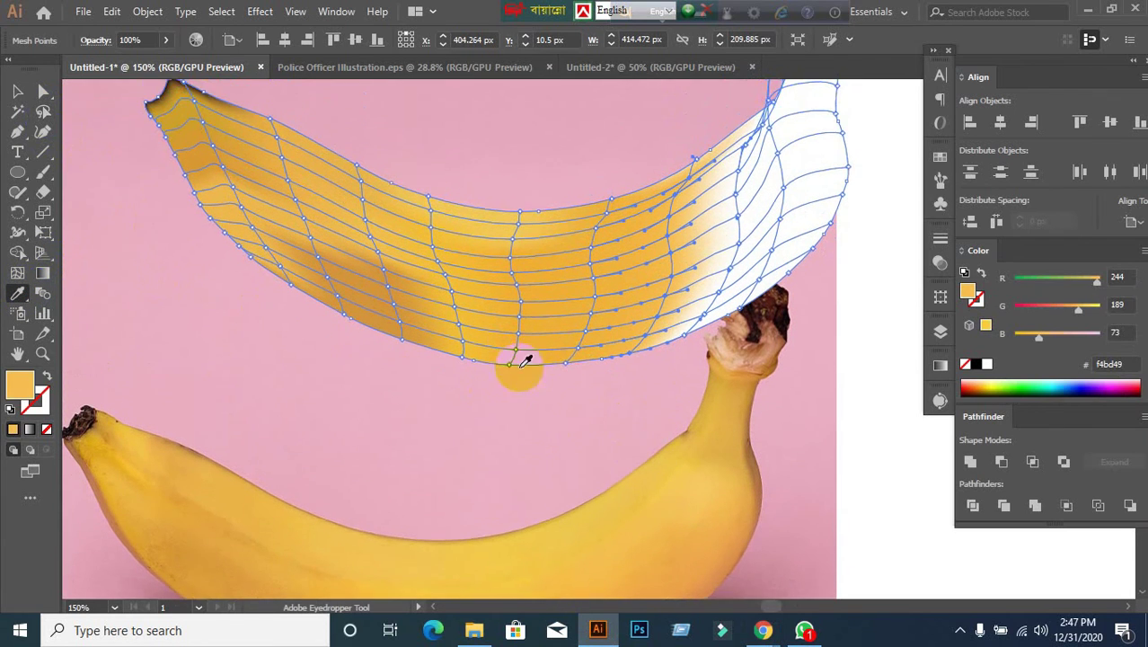
{"action": "left_click", "coordinate": [43, 111]}
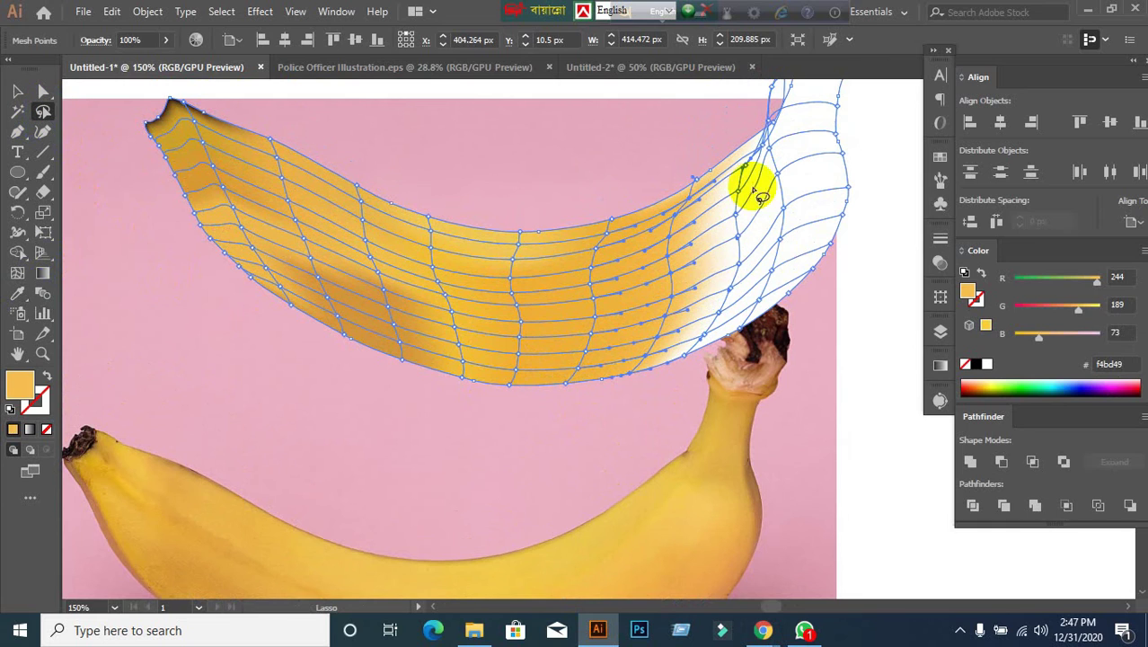
{"action": "mouse_move", "coordinate": [639, 396]}
{"action": "left_mouse_down"}
{"action": "mouse_move", "coordinate": [634, 367]}
{"action": "mouse_move", "coordinate": [652, 337]}
{"action": "mouse_move", "coordinate": [740, 289]}
{"action": "mouse_move", "coordinate": [776, 286]}
{"action": "mouse_move", "coordinate": [764, 329]}
{"action": "mouse_move", "coordinate": [632, 393]}
{"action": "left_mouse_up"}
{"action": "left_click", "coordinate": [14, 298]}
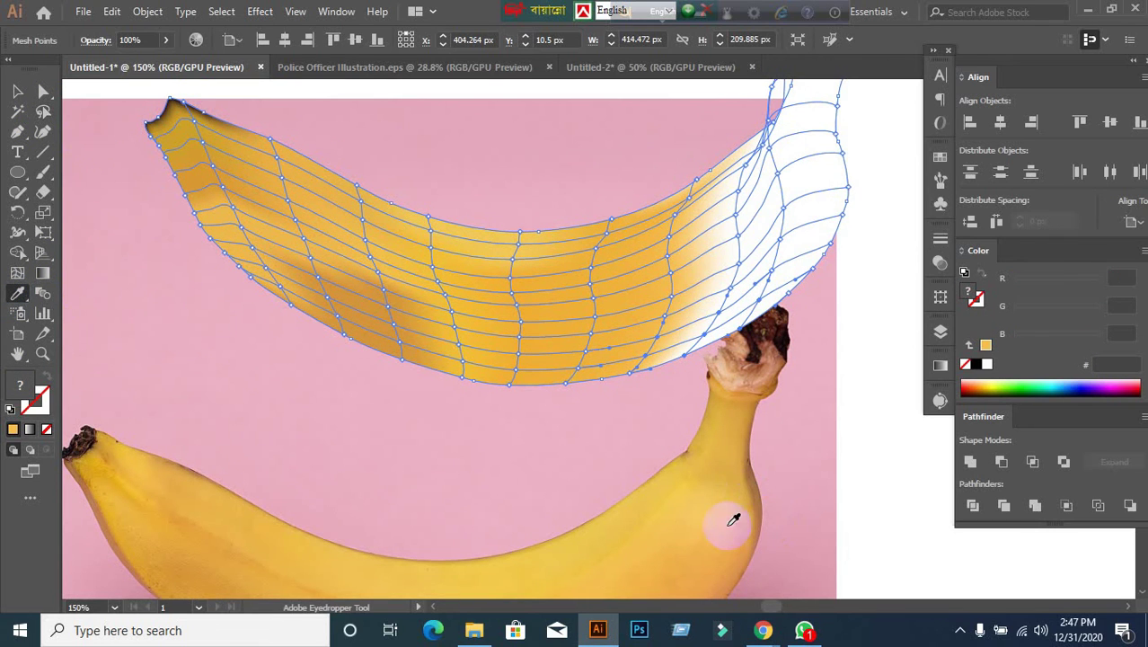
{"action": "left_click", "coordinate": [699, 517]}
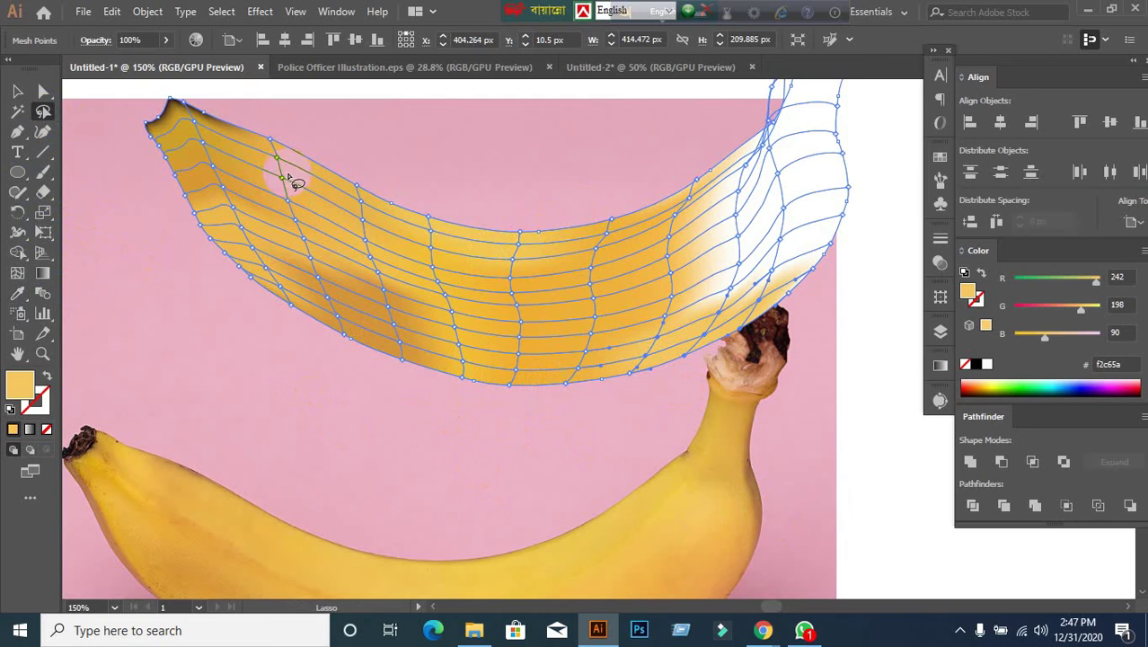
Lasso the white mesh points midway up the stem-side bulge and fill them with f3c356 sampled from the photo banana.
{"action": "left_click_drag", "start_coordinate": [685, 216], "coordinate": [659, 299]}
{"action": "mouse_move", "coordinate": [718, 319]}
{"action": "left_mouse_down"}
{"action": "mouse_move", "coordinate": [756, 254]}
{"action": "mouse_move", "coordinate": [742, 197]}
{"action": "mouse_move", "coordinate": [709, 191]}
{"action": "mouse_move", "coordinate": [672, 254]}
{"action": "left_mouse_up"}
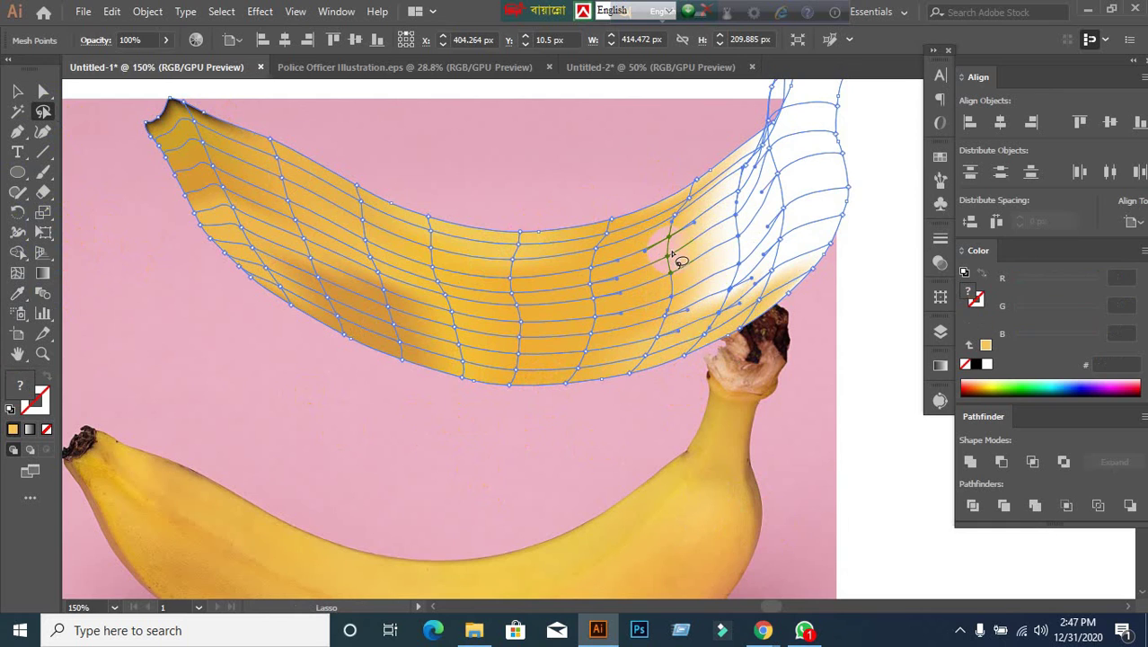
{"action": "left_click", "coordinate": [18, 297]}
{"action": "left_click", "coordinate": [690, 530]}
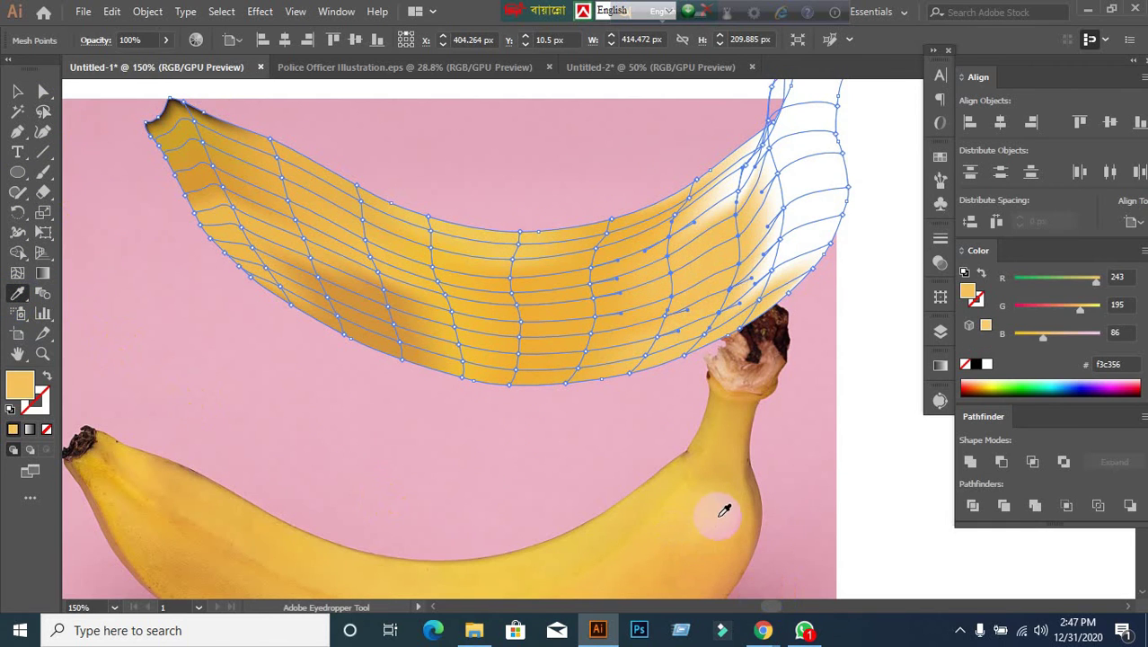
Lasso the mesh points in the outer part of the stem-side bulge and fill them with sampled yellow e6bd4b.
{"action": "left_click", "coordinate": [42, 112]}
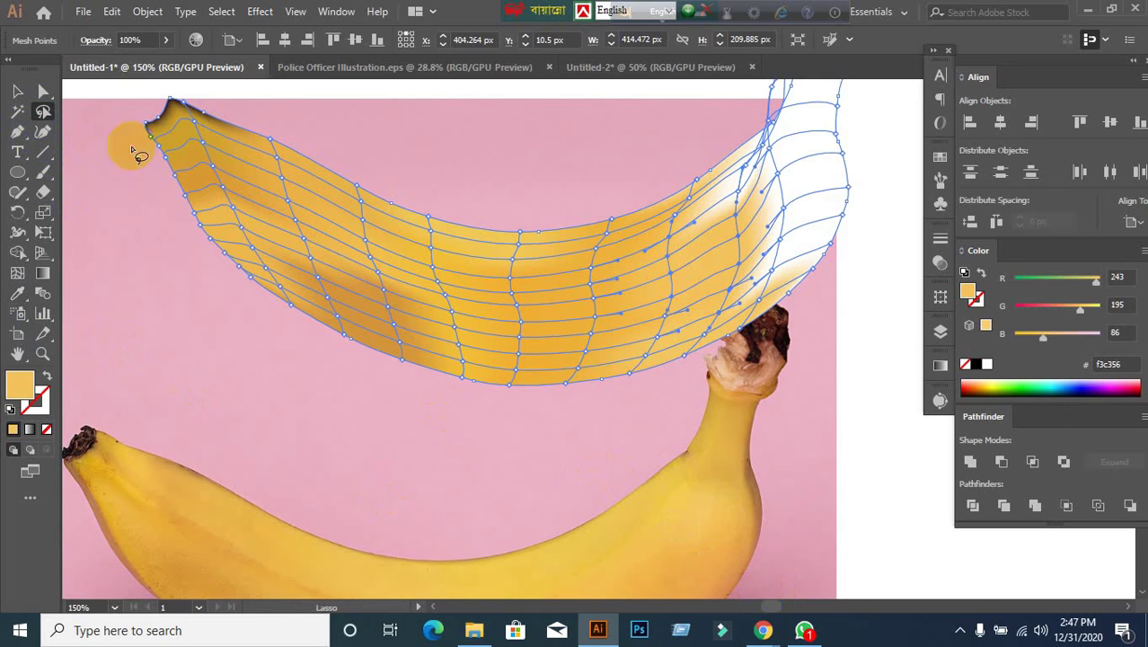
{"action": "mouse_move", "coordinate": [782, 196]}
{"action": "left_mouse_down"}
{"action": "mouse_move", "coordinate": [733, 255]}
{"action": "mouse_move", "coordinate": [723, 311]}
{"action": "mouse_move", "coordinate": [752, 317]}
{"action": "mouse_move", "coordinate": [785, 292]}
{"action": "mouse_move", "coordinate": [771, 184]}
{"action": "left_mouse_up"}
{"action": "left_click", "coordinate": [18, 292]}
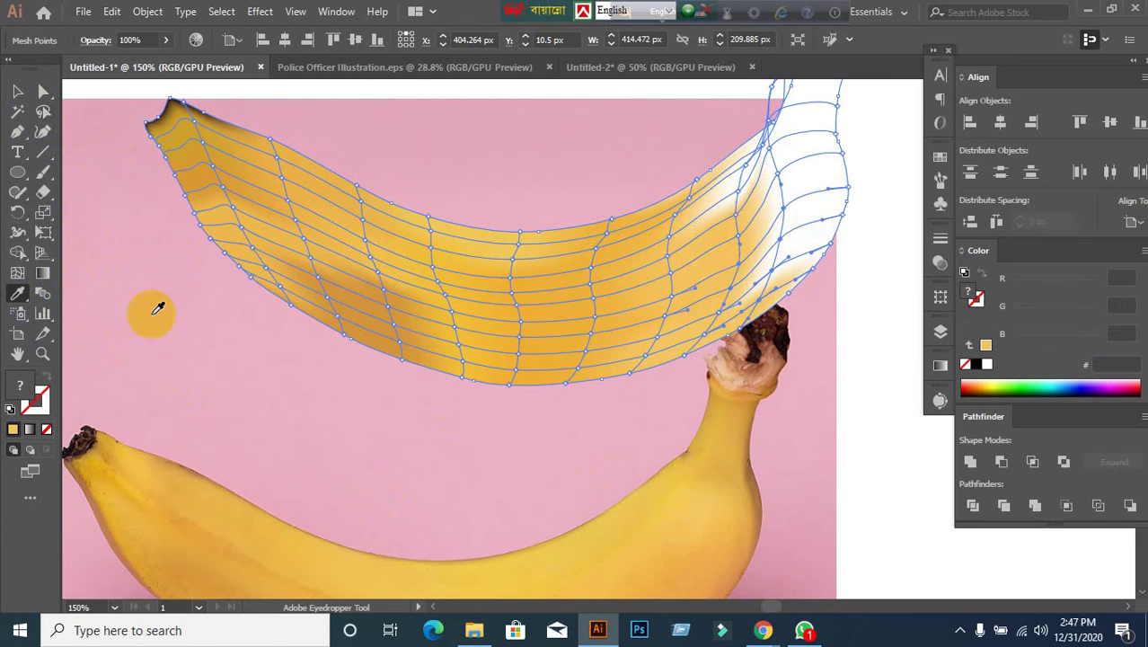
{"action": "left_click", "coordinate": [723, 487]}
Lasso the mesh points along the bulge's outer right edge and fill them with f8d062 sampled from the photo banana.
{"action": "left_click", "coordinate": [44, 111]}
{"action": "left_click_drag", "start_coordinate": [759, 300], "coordinate": [778, 313]}
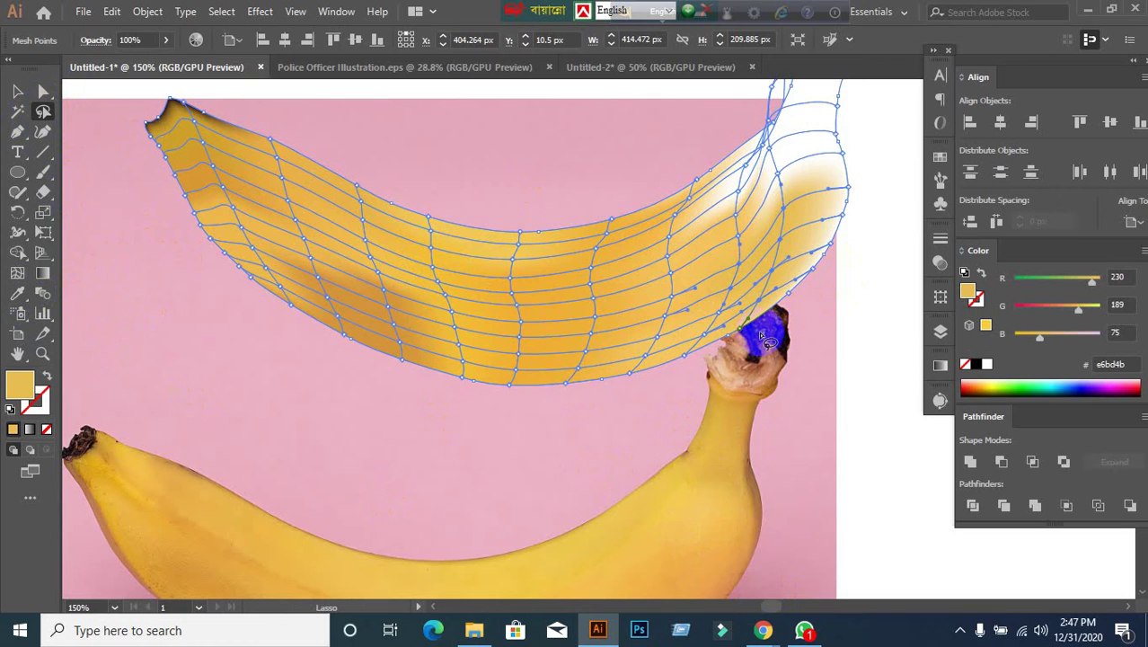
{"action": "mouse_move", "coordinate": [716, 349]}
{"action": "left_mouse_down"}
{"action": "mouse_move", "coordinate": [848, 164]}
{"action": "mouse_move", "coordinate": [870, 186]}
{"action": "mouse_move", "coordinate": [865, 230]}
{"action": "mouse_move", "coordinate": [810, 297]}
{"action": "mouse_move", "coordinate": [714, 350]}
{"action": "left_mouse_up"}
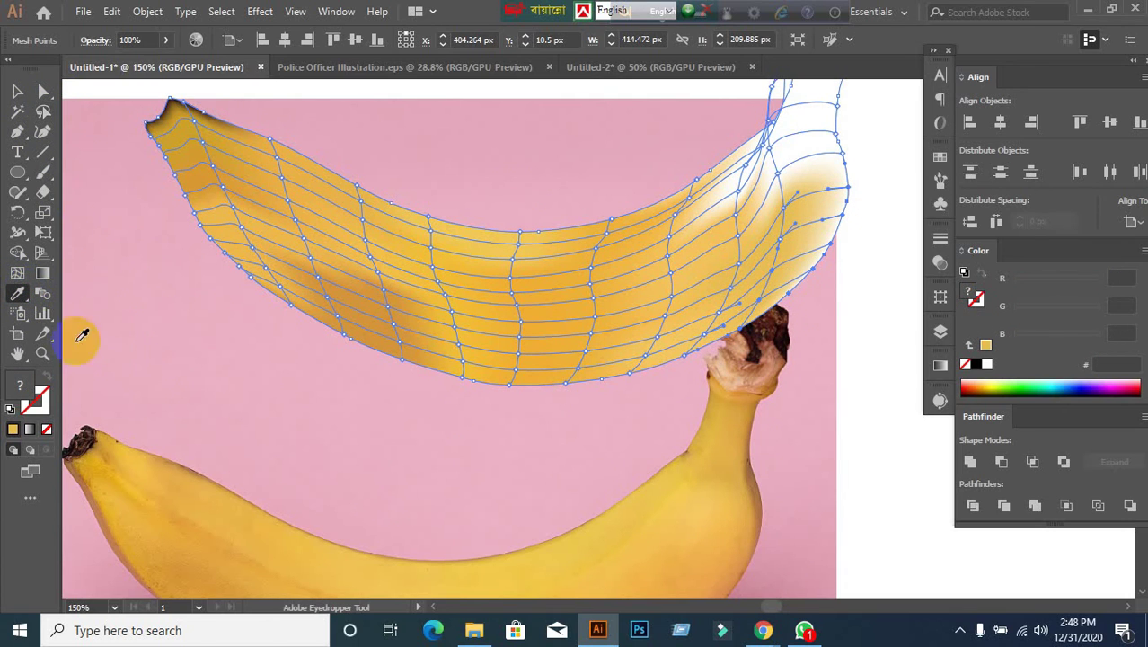
{"action": "left_click", "coordinate": [710, 500]}
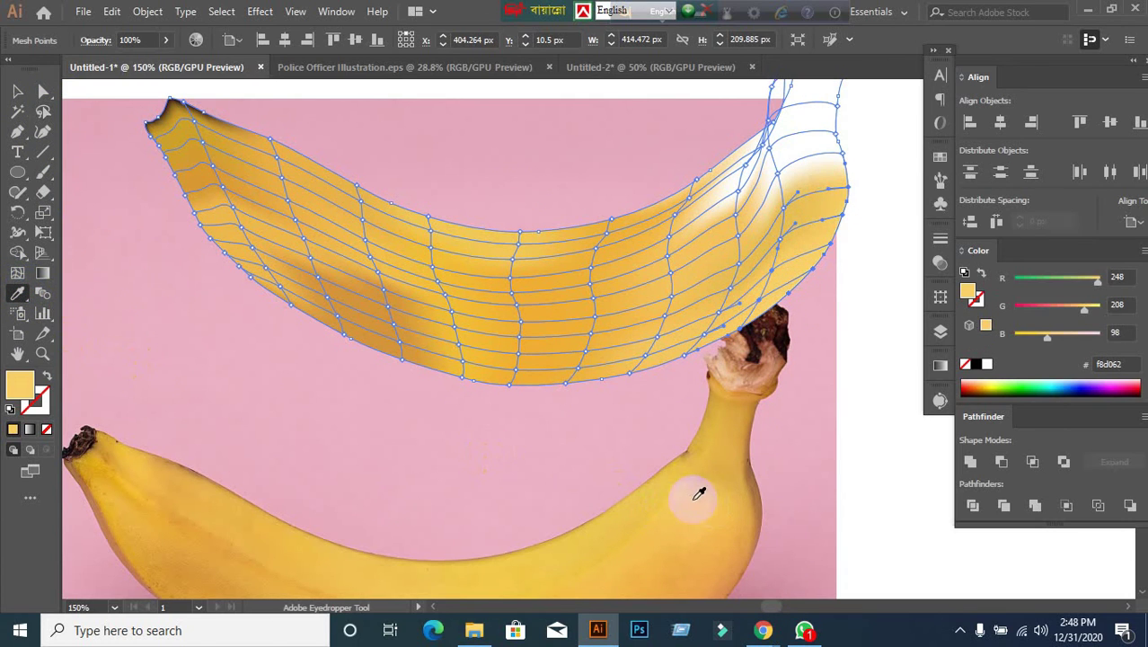
Lasso the mesh points along the bulge's lower-right edge and fill them with sampled colour f5cc60.
{"action": "left_click", "coordinate": [43, 111]}
{"action": "mouse_move", "coordinate": [744, 329]}
{"action": "left_mouse_down"}
{"action": "mouse_move", "coordinate": [696, 367]}
{"action": "mouse_move", "coordinate": [724, 306]}
{"action": "mouse_move", "coordinate": [779, 266]}
{"action": "mouse_move", "coordinate": [800, 266]}
{"action": "mouse_move", "coordinate": [818, 292]}
{"action": "mouse_move", "coordinate": [779, 345]}
{"action": "mouse_move", "coordinate": [699, 364]}
{"action": "left_mouse_up"}
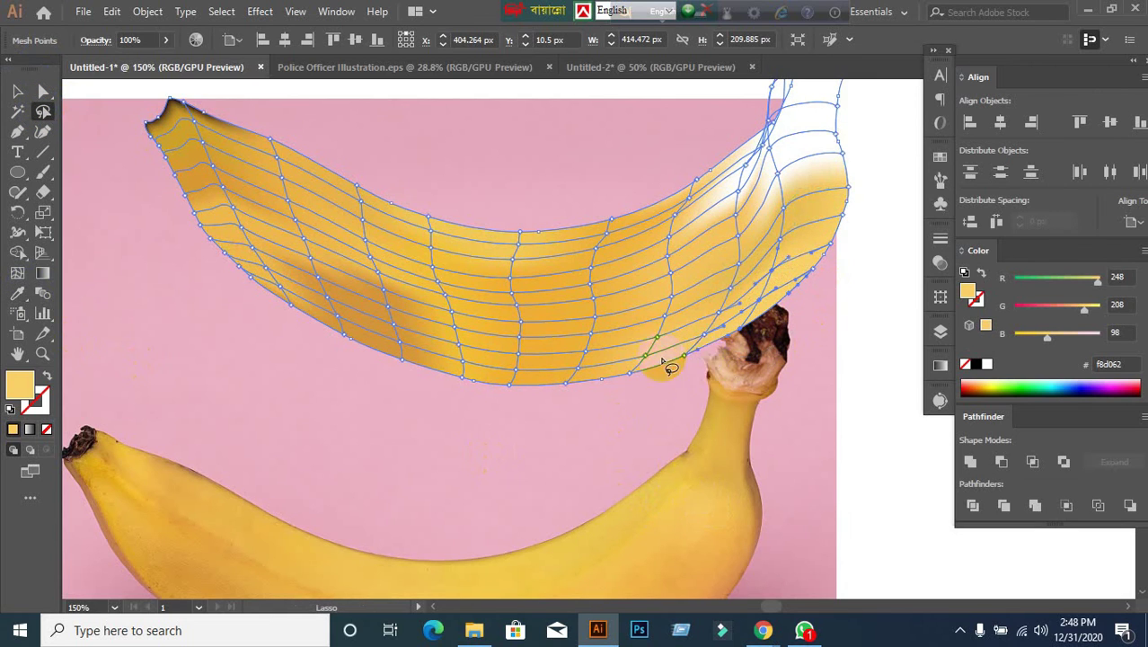
{"action": "left_click", "coordinate": [18, 298]}
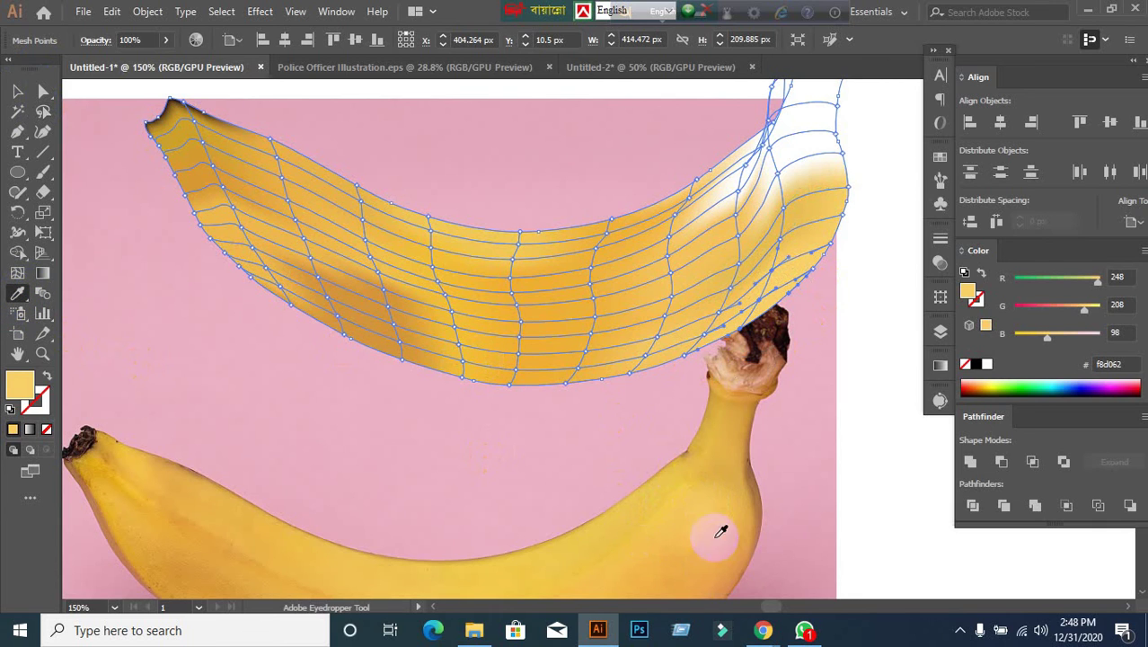
Lasso the white mesh points from the inner bend up to the neck's base and fill them with sampled yellow f0c947.
{"action": "scroll", "coordinate": [162, 191], "scroll_direction": "up", "scroll_amount": 1}
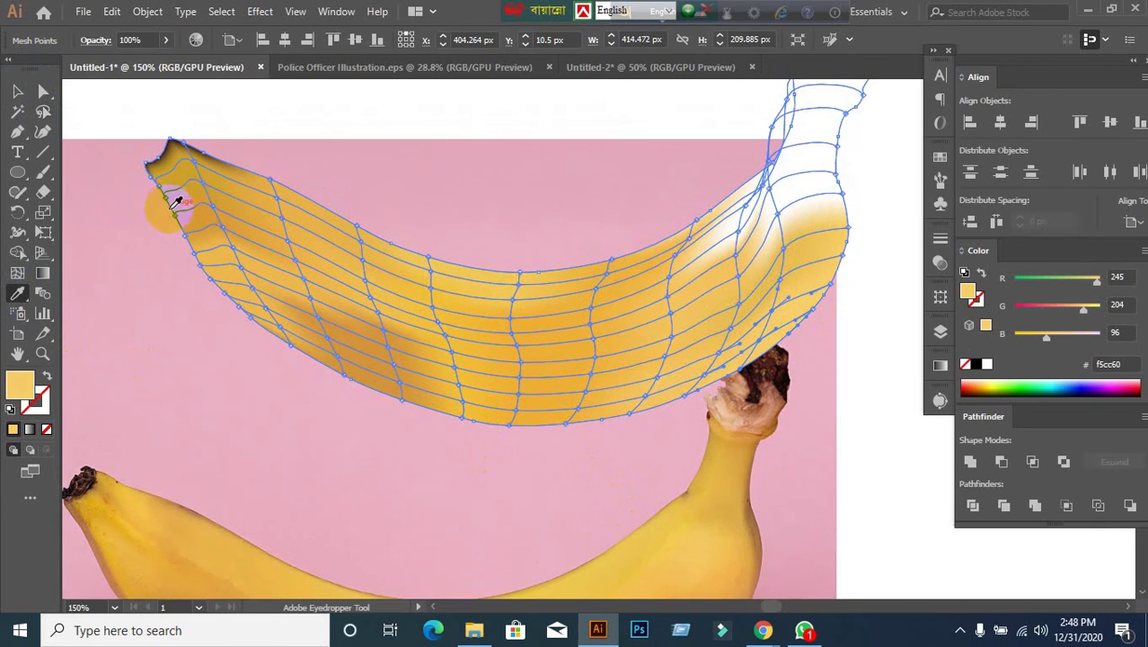
{"action": "scroll", "coordinate": [146, 184], "scroll_direction": "up", "scroll_amount": 2}
{"action": "left_click", "coordinate": [43, 111]}
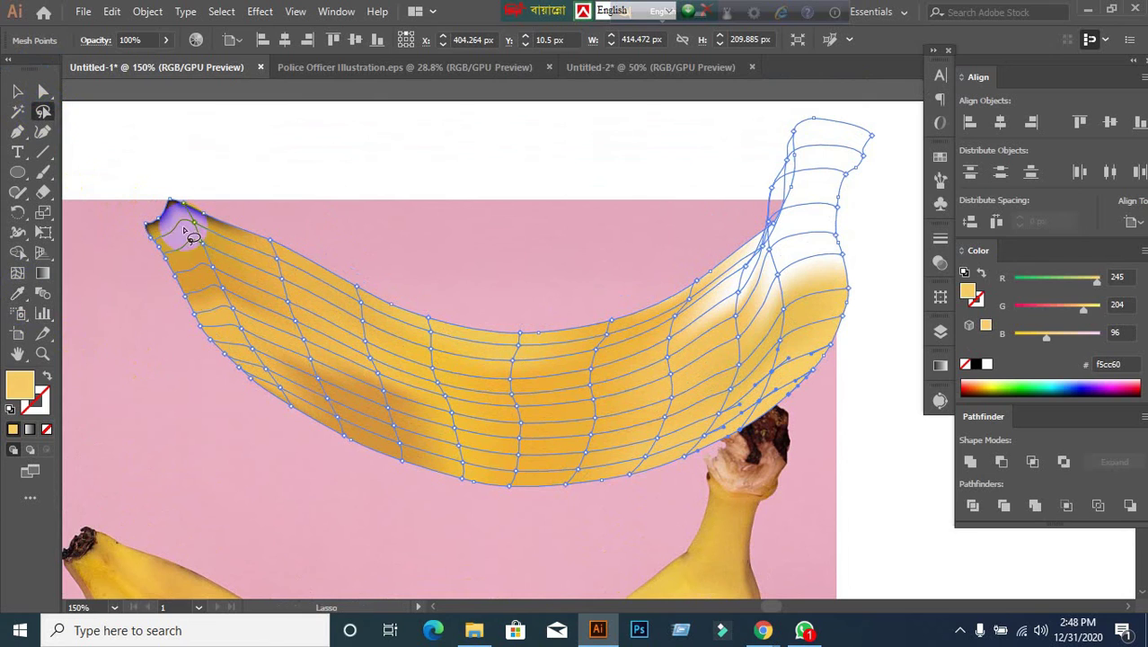
{"action": "mouse_move", "coordinate": [704, 253]}
{"action": "left_mouse_down"}
{"action": "mouse_move", "coordinate": [741, 228]}
{"action": "mouse_move", "coordinate": [792, 228]}
{"action": "mouse_move", "coordinate": [791, 285]}
{"action": "mouse_move", "coordinate": [768, 313]}
{"action": "mouse_move", "coordinate": [674, 336]}
{"action": "mouse_move", "coordinate": [660, 303]}
{"action": "mouse_move", "coordinate": [708, 239]}
{"action": "left_mouse_up"}
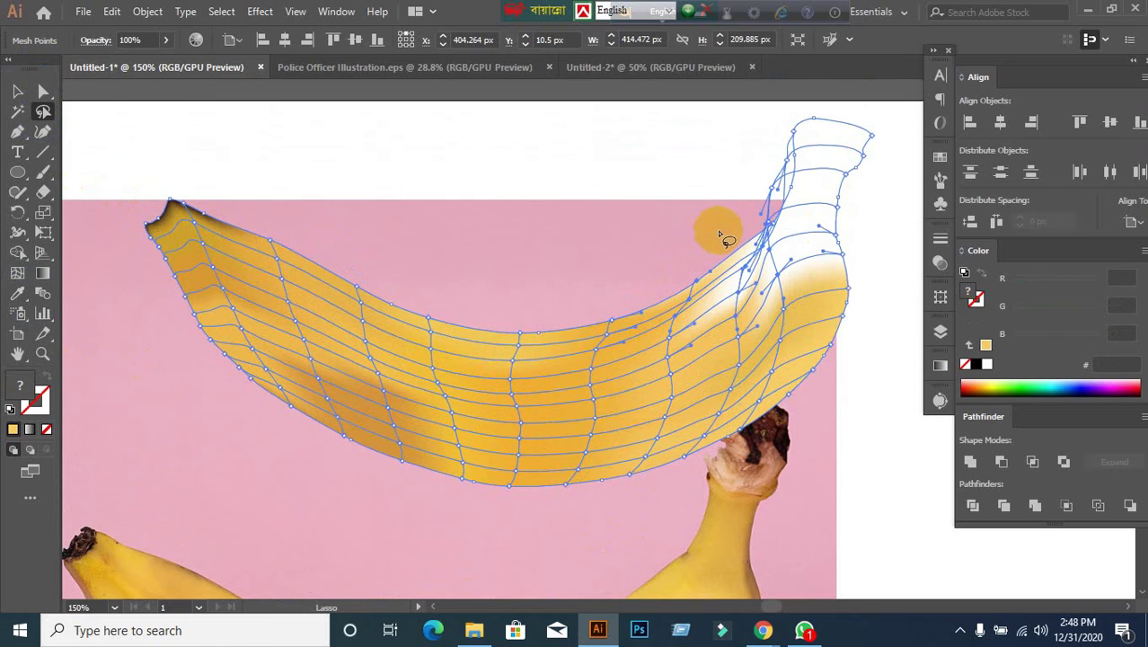
{"action": "left_click", "coordinate": [19, 292]}
{"action": "scroll", "coordinate": [282, 379], "scroll_direction": "down", "scroll_amount": 3}
{"action": "left_click", "coordinate": [667, 521]}
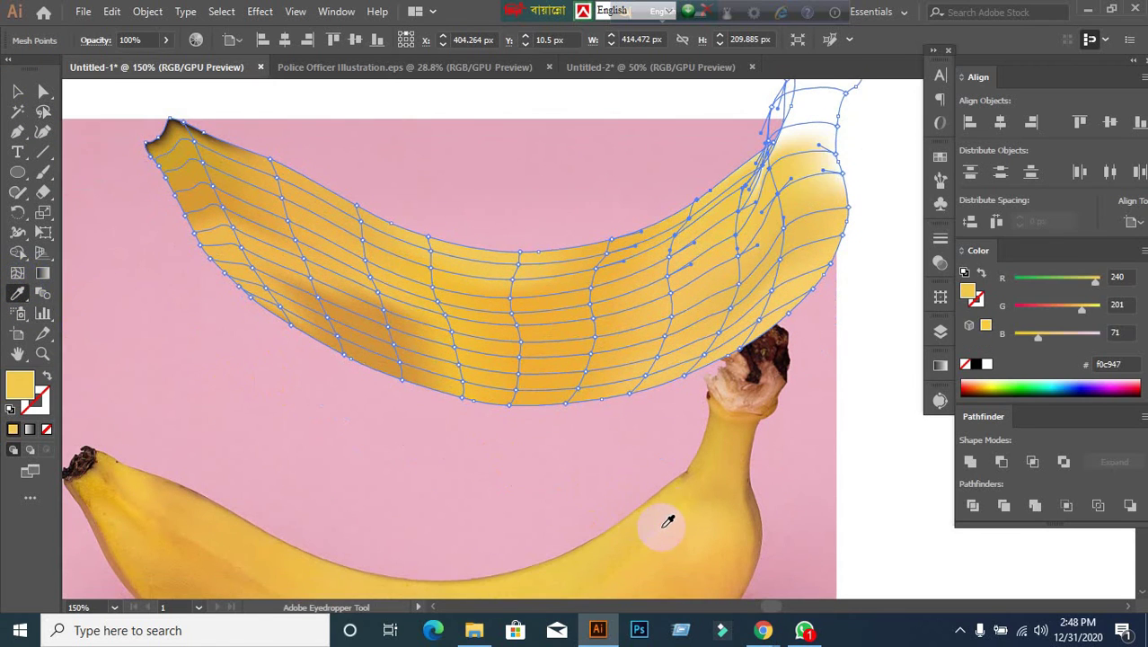
Lasso the white mesh points along the neck's outer right edge and fill them with sampled colour dfab3f.
{"action": "scroll", "coordinate": [714, 431], "scroll_direction": "up", "scroll_amount": 2}
{"action": "scroll", "coordinate": [220, 395], "scroll_direction": "up", "scroll_amount": 2}
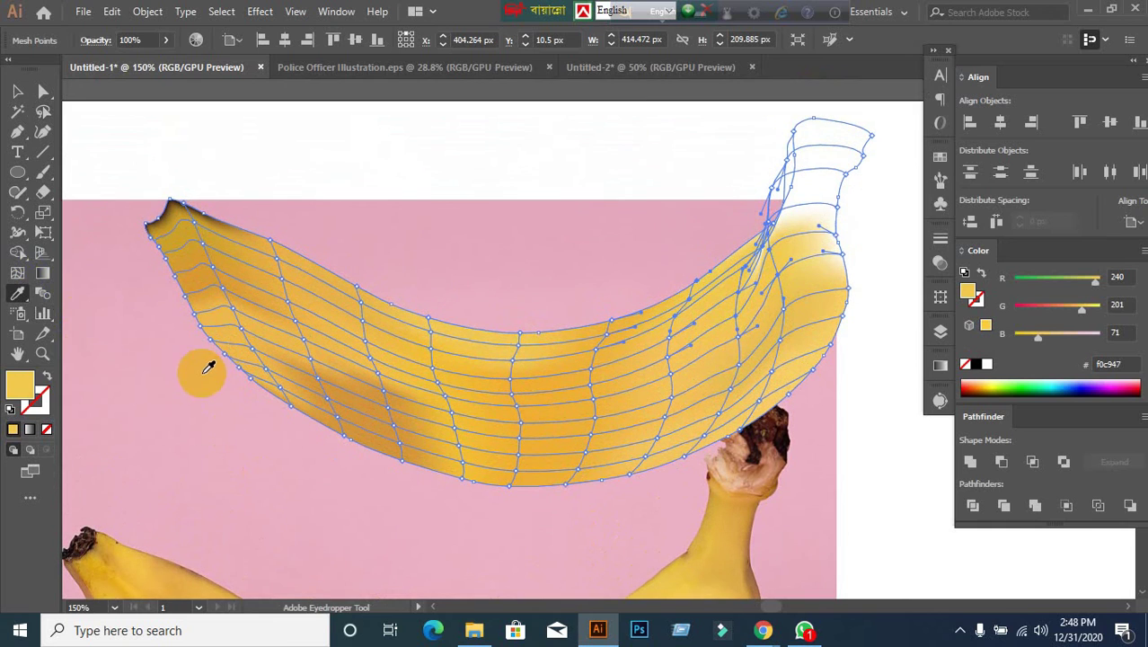
{"action": "left_click", "coordinate": [43, 111]}
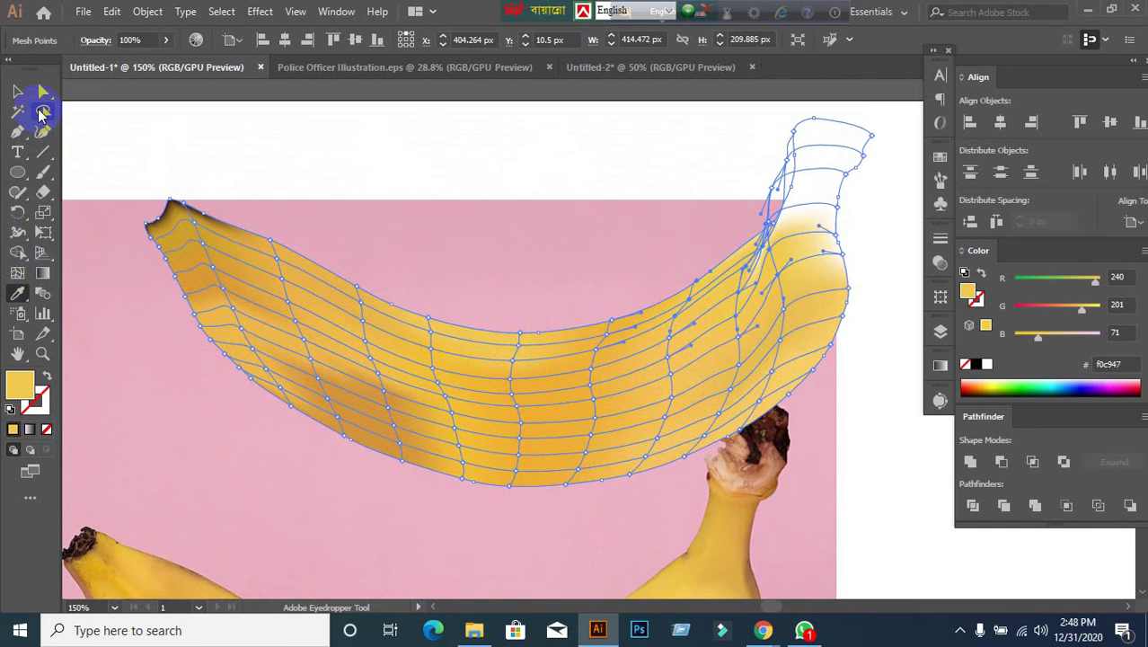
{"action": "mouse_move", "coordinate": [834, 167]}
{"action": "left_mouse_down"}
{"action": "mouse_move", "coordinate": [828, 251]}
{"action": "mouse_move", "coordinate": [858, 249]}
{"action": "mouse_move", "coordinate": [852, 187]}
{"action": "mouse_move", "coordinate": [833, 159]}
{"action": "mouse_move", "coordinate": [841, 174]}
{"action": "left_mouse_up"}
{"action": "scroll", "coordinate": [853, 207], "scroll_direction": "down", "scroll_amount": 2}
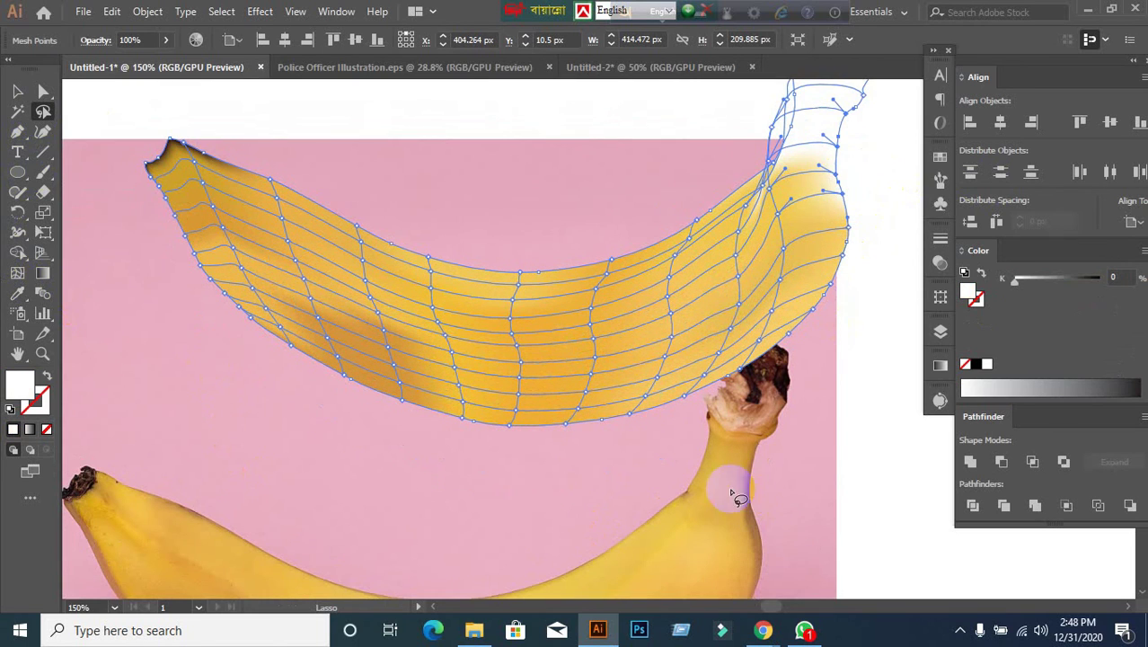
{"action": "left_click", "coordinate": [17, 295]}
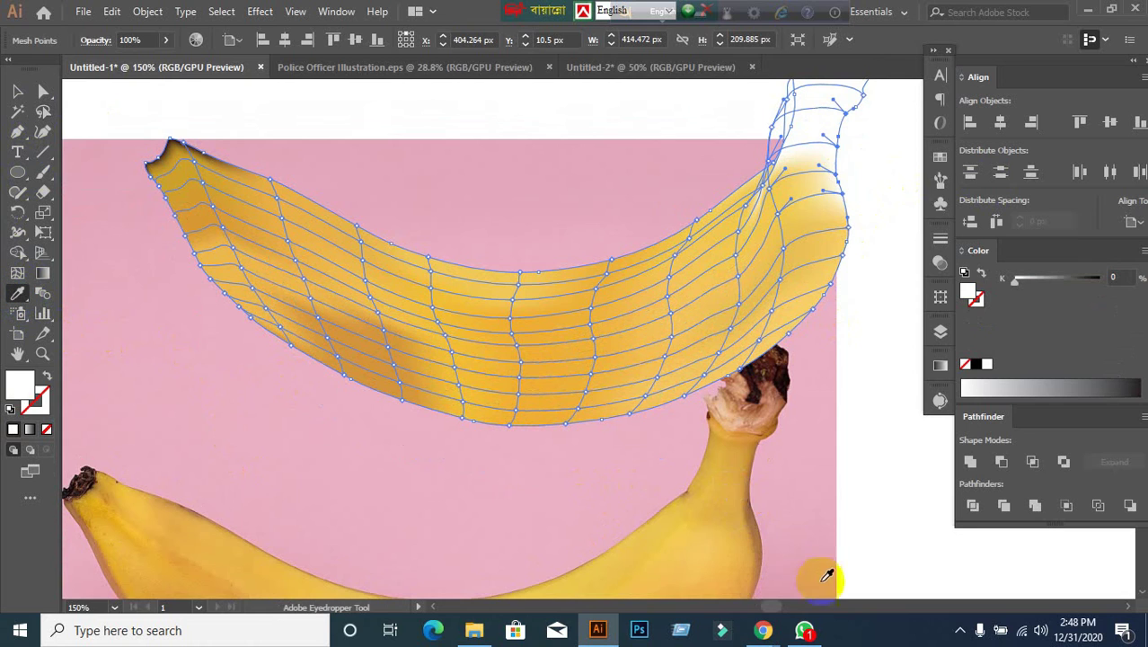
{"action": "left_click", "coordinate": [739, 499]}
{"action": "scroll", "coordinate": [848, 496], "scroll_direction": "up", "scroll_amount": 2}
{"action": "scroll", "coordinate": [847, 497], "scroll_direction": "up", "scroll_amount": 3}
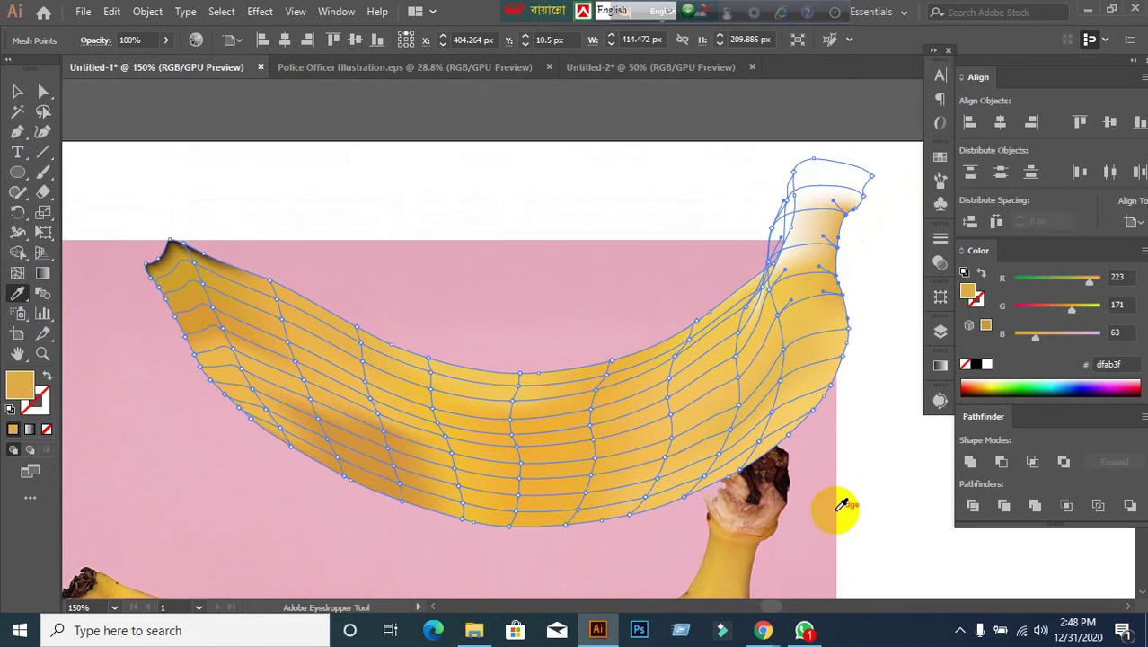
{"action": "scroll", "coordinate": [770, 475], "scroll_direction": "down", "scroll_amount": 2}
{"action": "left_click", "coordinate": [176, 222]}
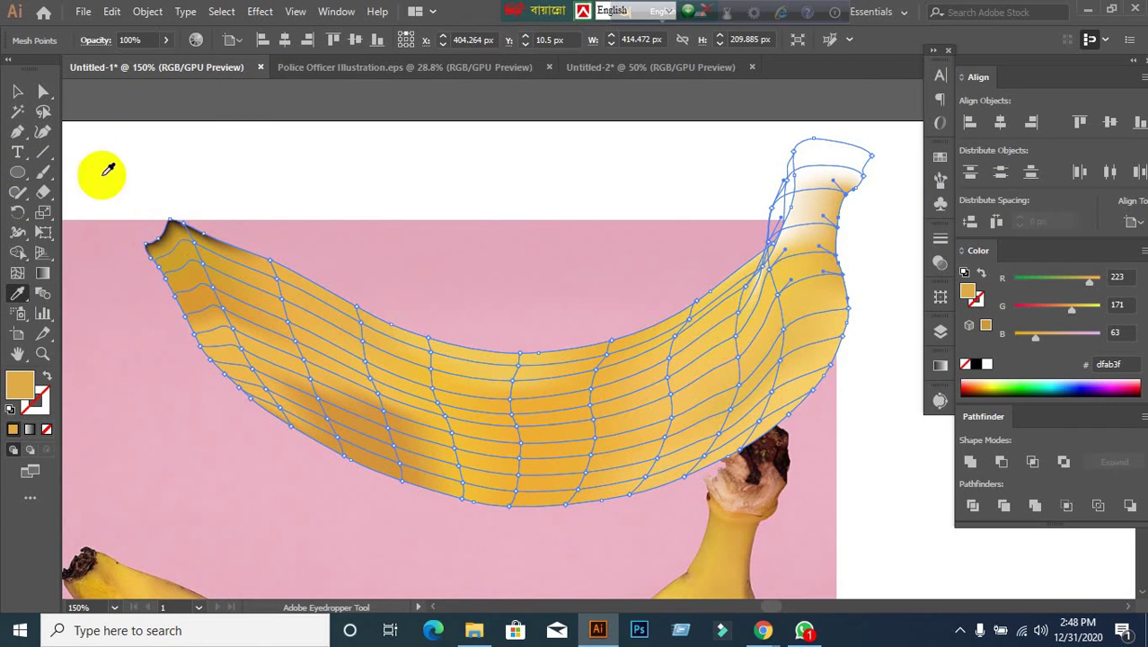
Lasso the mesh points at the outer right side of the stem's top end and fill them with sampled colour deaa41.
{"action": "left_click", "coordinate": [41, 110]}
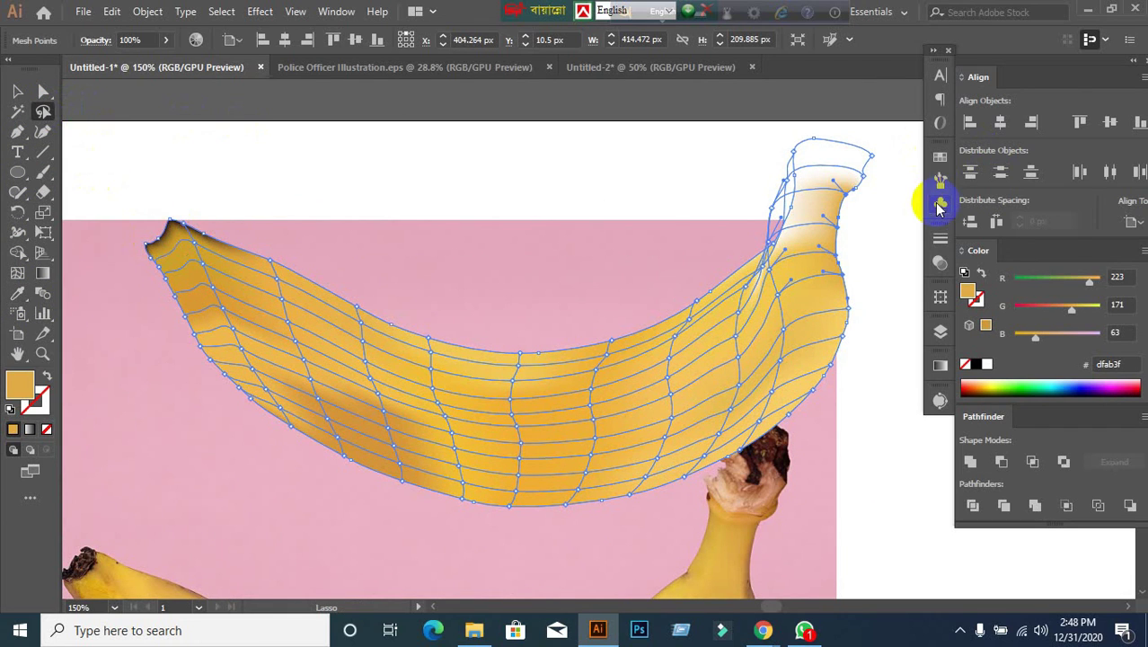
{"action": "left_click", "coordinate": [837, 139]}
{"action": "mouse_move", "coordinate": [849, 141]}
{"action": "left_mouse_down"}
{"action": "mouse_move", "coordinate": [836, 207]}
{"action": "mouse_move", "coordinate": [853, 218]}
{"action": "mouse_move", "coordinate": [879, 206]}
{"action": "mouse_move", "coordinate": [846, 143]}
{"action": "left_mouse_up"}
{"action": "key", "text": "i"}
{"action": "left_click", "coordinate": [735, 543]}
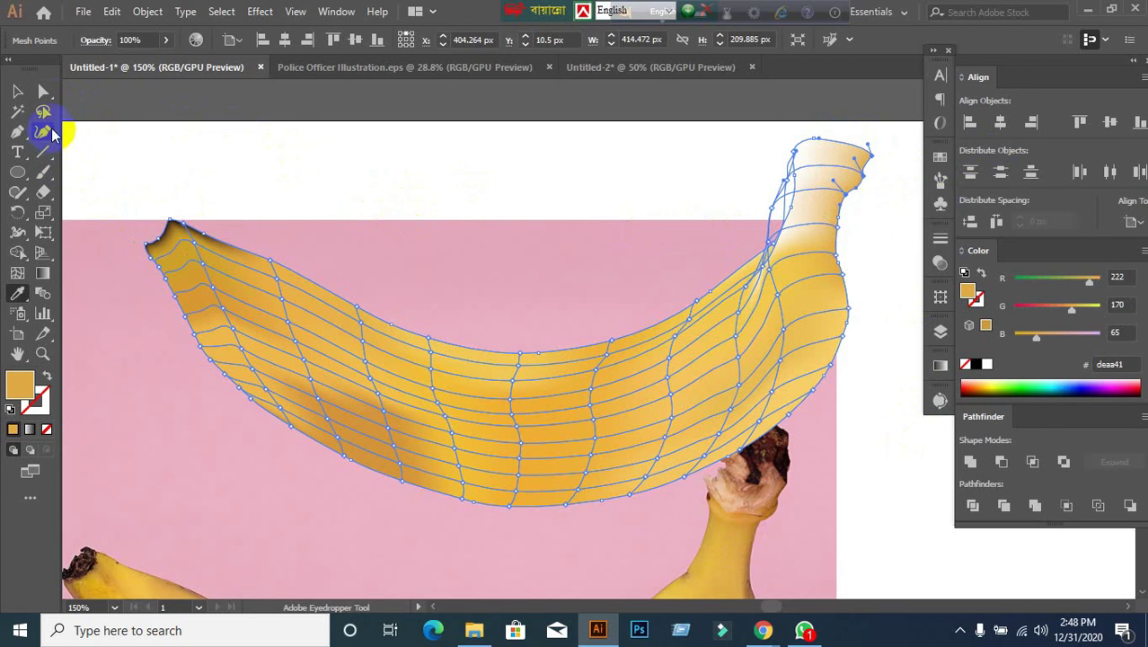
Select the white mesh points along the inner left edge of the neck and stem and fill them with sampled yellow e9c547.
{"action": "left_click", "coordinate": [45, 112]}
{"action": "mouse_move", "coordinate": [844, 148]}
{"action": "left_mouse_down"}
{"action": "mouse_move", "coordinate": [832, 129]}
{"action": "mouse_move", "coordinate": [806, 148]}
{"action": "mouse_move", "coordinate": [809, 194]}
{"action": "left_mouse_up"}
{"action": "scroll", "coordinate": [811, 193], "scroll_direction": "up", "scroll_amount": 2}
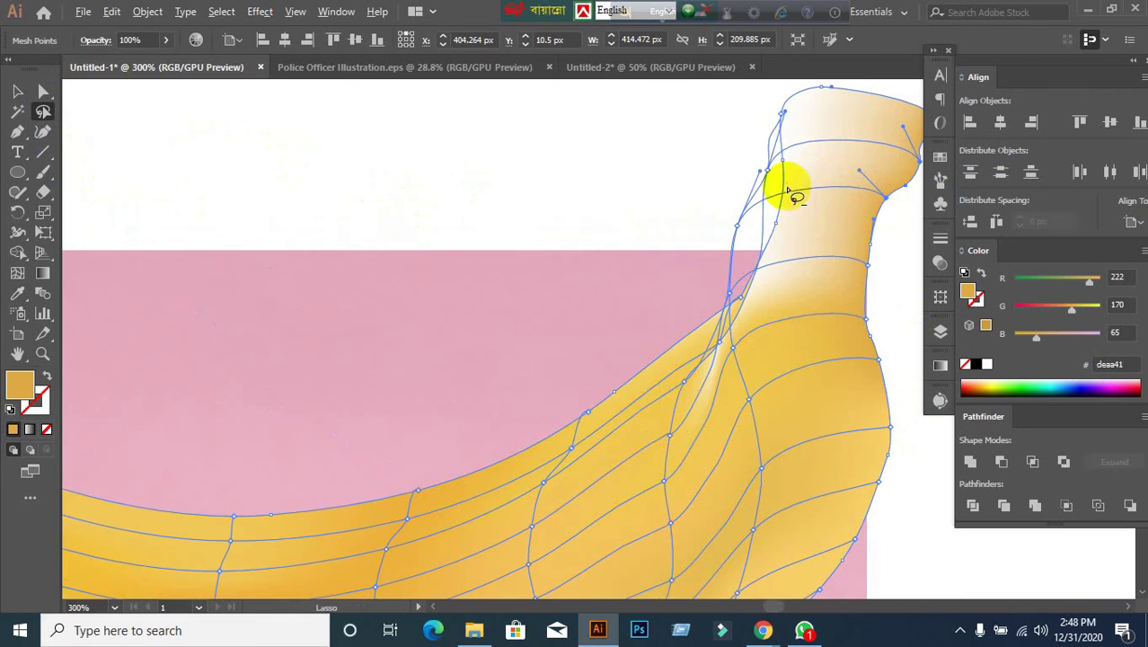
{"action": "scroll", "coordinate": [802, 182], "scroll_direction": "up", "scroll_amount": 2}
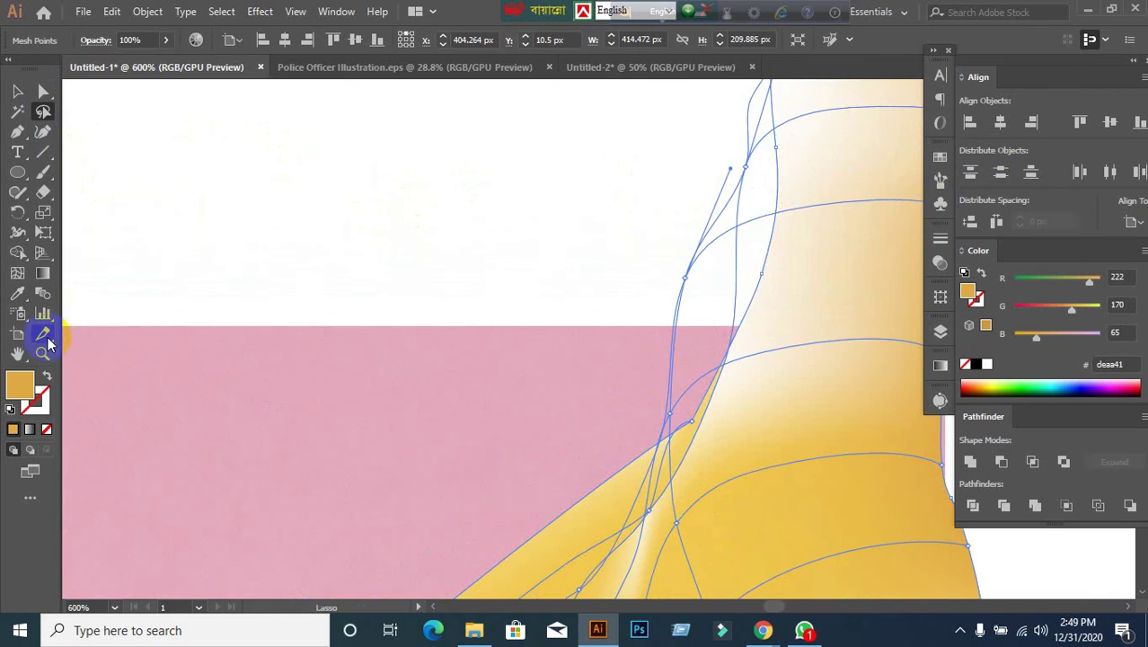
{"action": "left_click", "coordinate": [47, 109]}
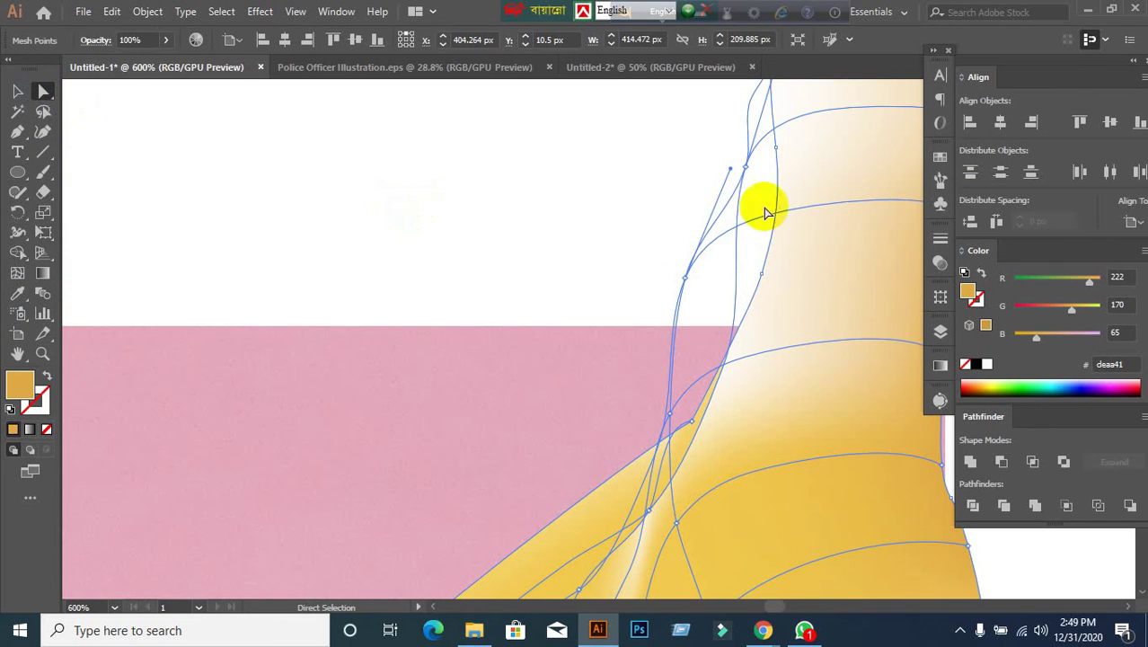
{"action": "left_click", "coordinate": [778, 148]}
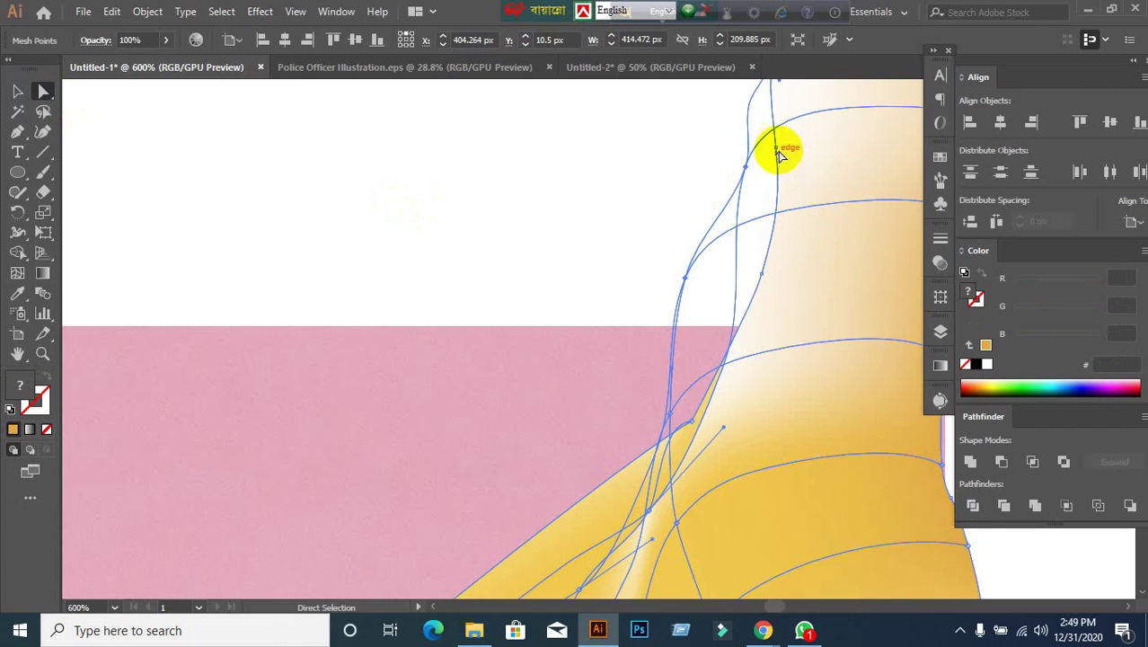
{"action": "left_click", "coordinate": [761, 280]}
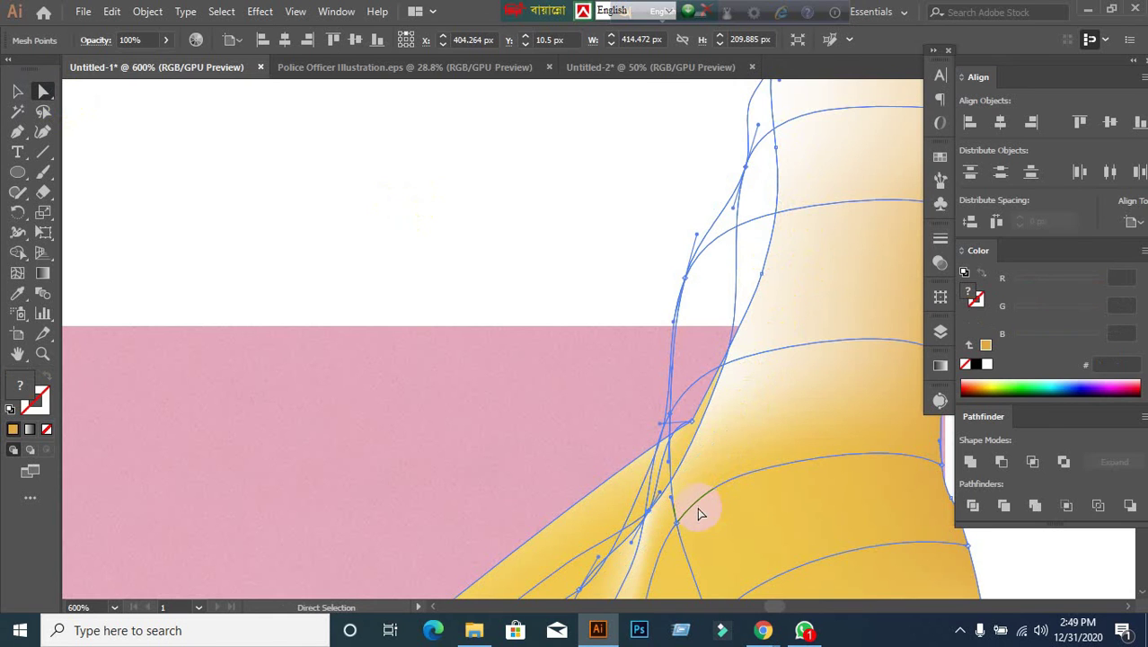
{"action": "scroll", "coordinate": [697, 509], "scroll_direction": "down", "scroll_amount": 2}
{"action": "scroll", "coordinate": [408, 378], "scroll_direction": "down", "scroll_amount": 2}
{"action": "scroll", "coordinate": [405, 377], "scroll_direction": "down", "scroll_amount": 5}
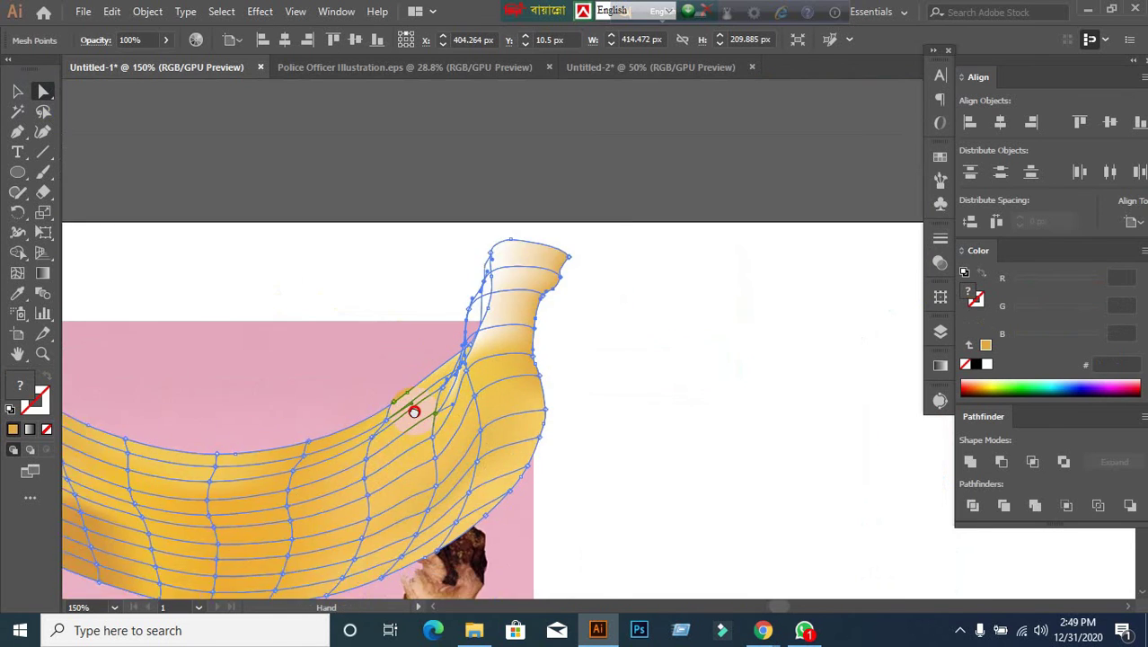
{"action": "left_click", "coordinate": [25, 294]}
{"action": "left_click", "coordinate": [458, 454]}
{"action": "scroll", "coordinate": [549, 302], "scroll_direction": "up", "scroll_amount": 3}
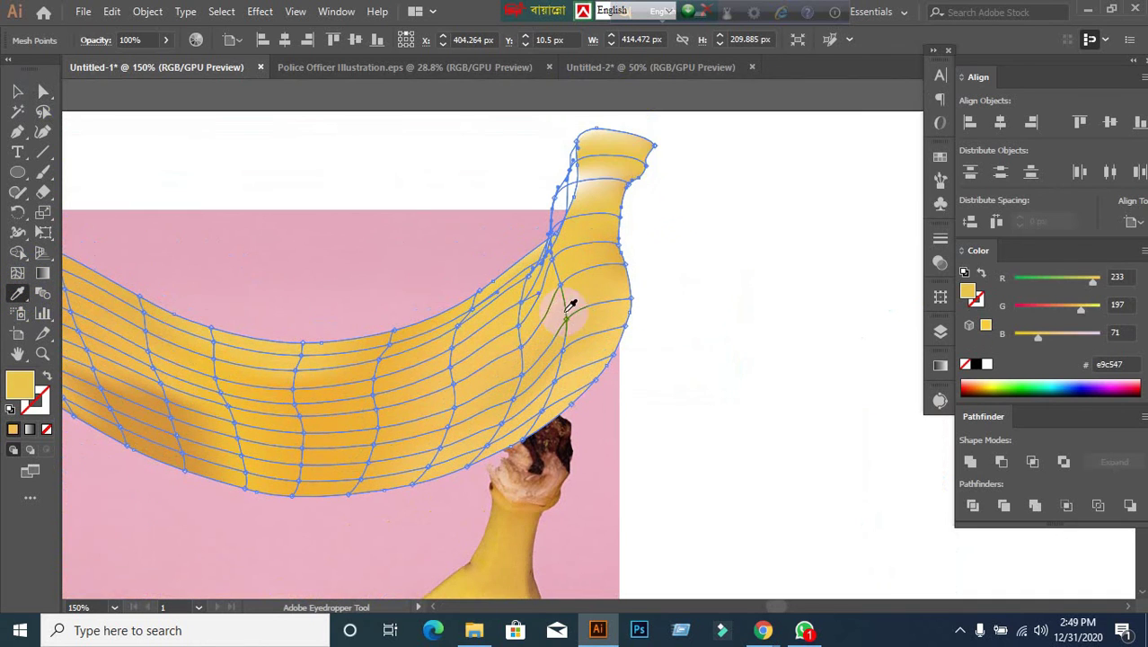
Select the mesh points on the stem's inner left edge and fill them with darker yellow c89e38 sampled from the photo's stem.
{"action": "scroll", "coordinate": [619, 178], "scroll_direction": "up", "scroll_amount": 2}
{"action": "left_click", "coordinate": [30, 127]}
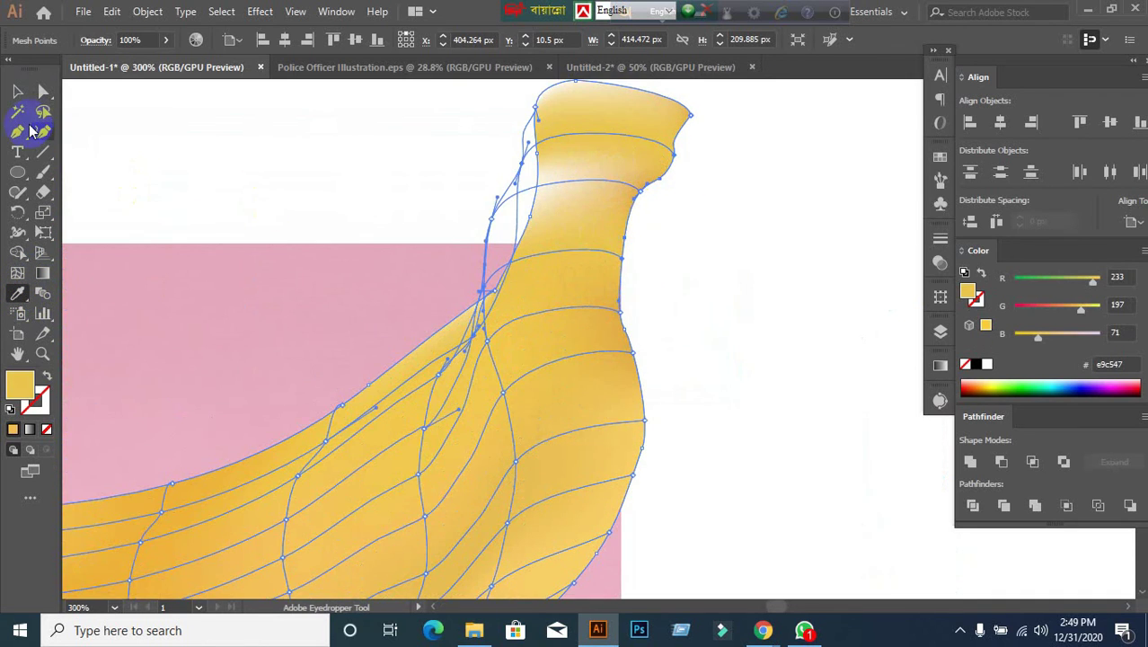
{"action": "left_click", "coordinate": [40, 93]}
{"action": "scroll", "coordinate": [490, 169], "scroll_direction": "up", "scroll_amount": 1}
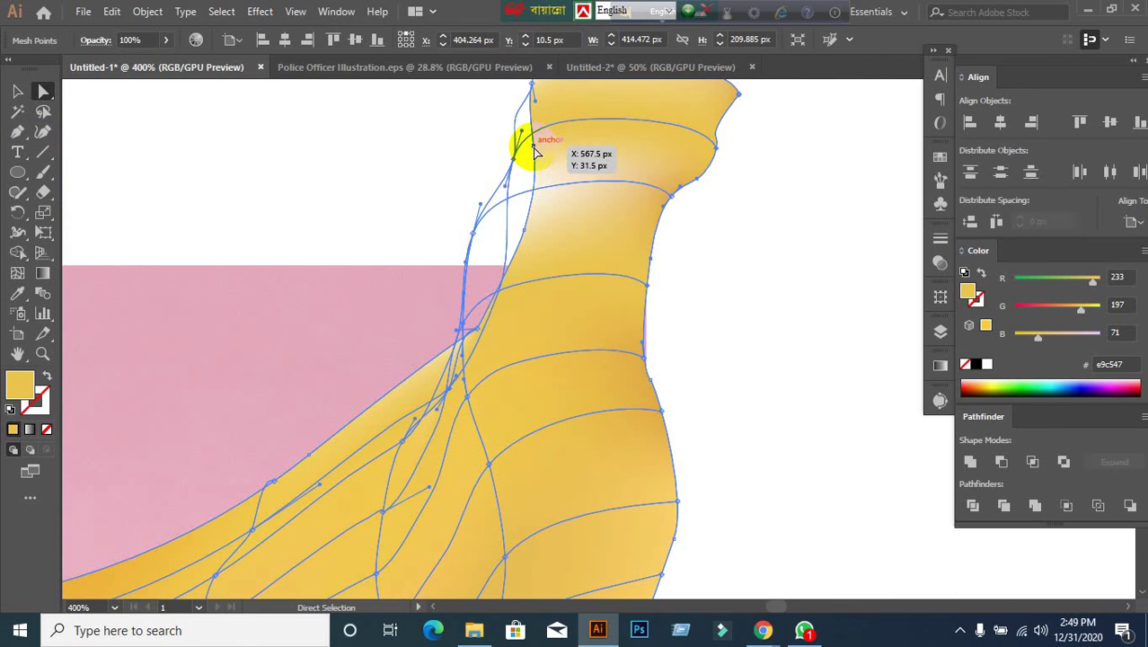
{"action": "mouse_move", "coordinate": [533, 148]}
{"action": "left_mouse_down"}
{"action": "mouse_move", "coordinate": [525, 244]}
{"action": "mouse_move", "coordinate": [526, 234]}
{"action": "left_mouse_up"}
{"action": "scroll", "coordinate": [544, 272], "scroll_direction": "down", "scroll_amount": 4}
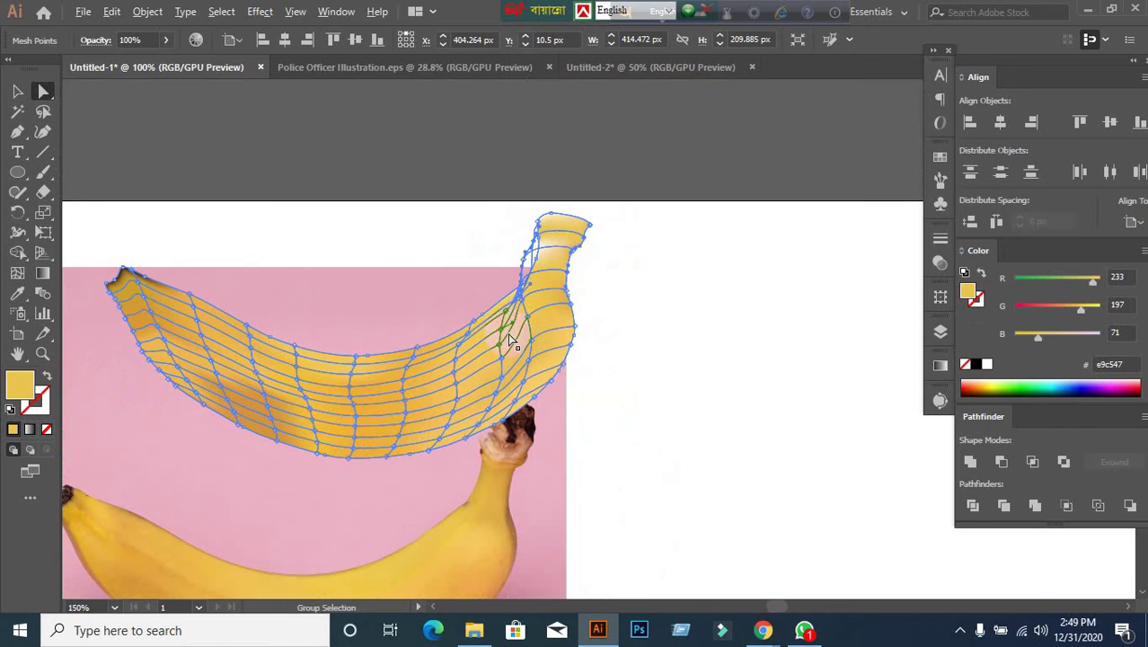
{"action": "left_click", "coordinate": [17, 292]}
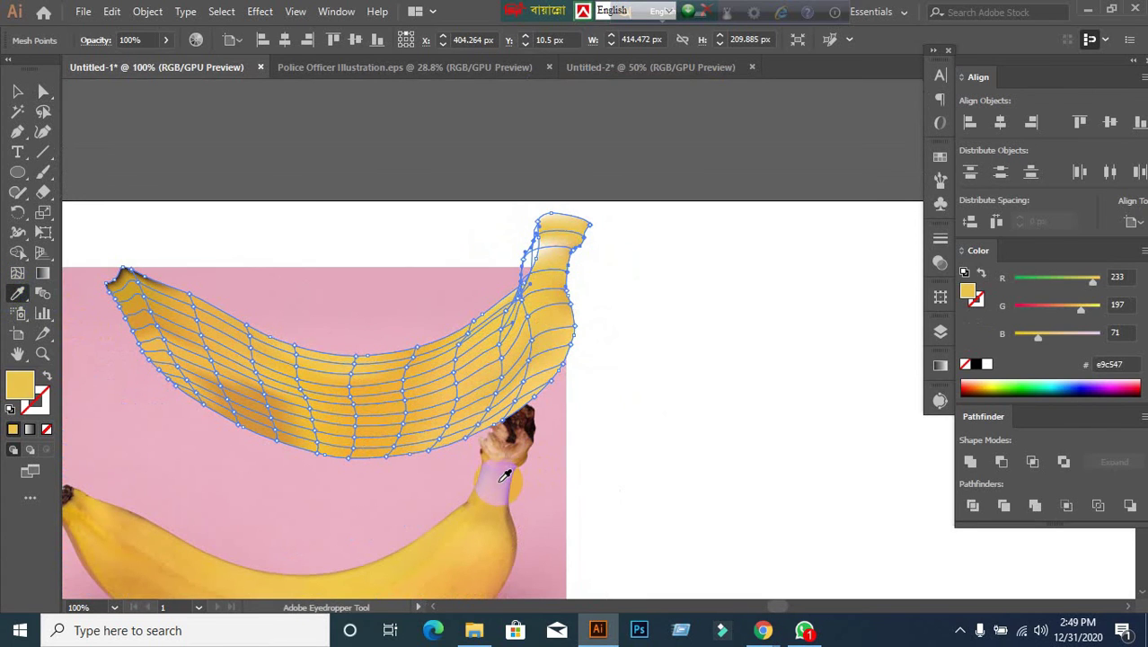
{"action": "left_click", "coordinate": [505, 474]}
{"action": "scroll", "coordinate": [561, 329], "scroll_direction": "up", "scroll_amount": 3}
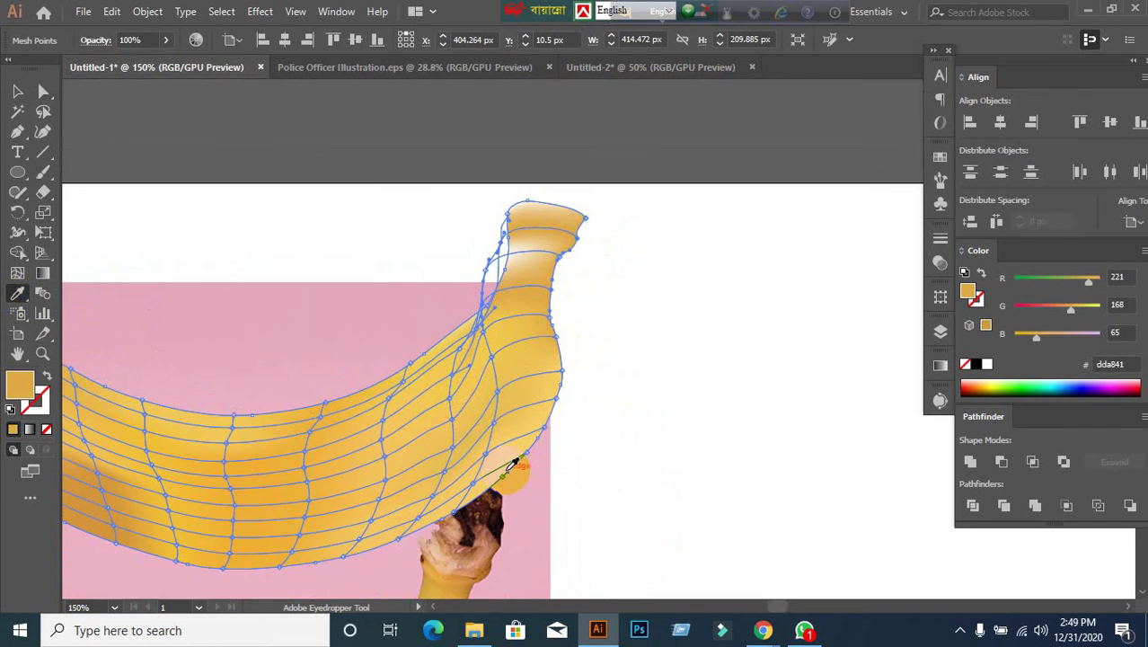
{"action": "left_click", "coordinate": [458, 544]}
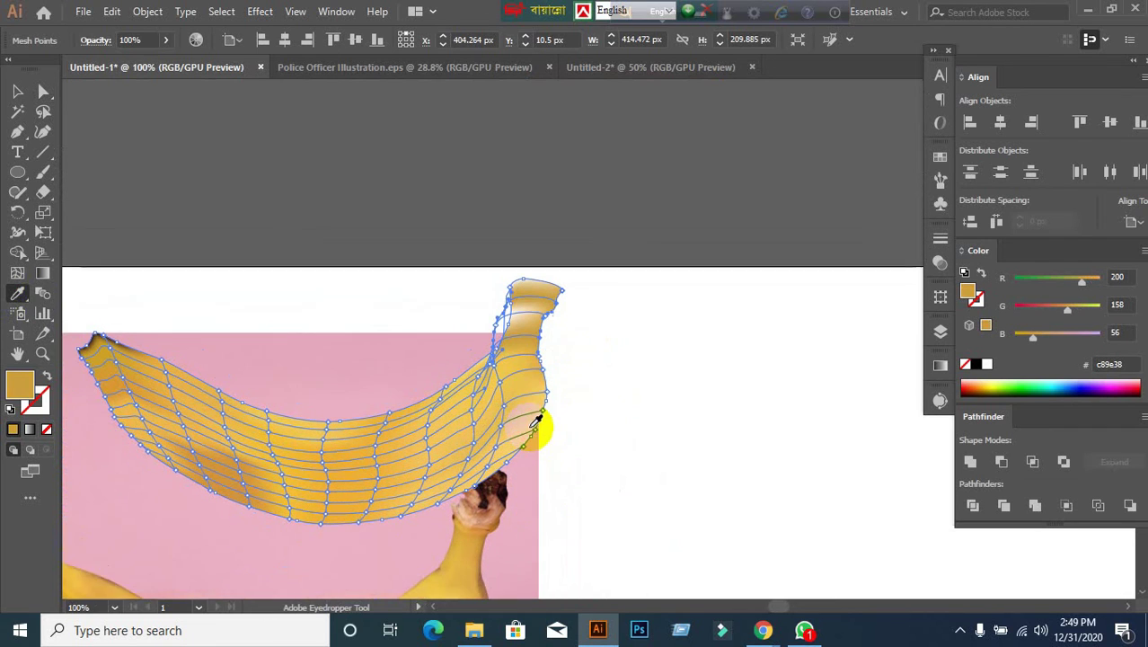
Deselect the mesh points and move the whole mesh banana onto the blank artboard area to the right of the photo.
{"action": "left_click", "coordinate": [16, 103]}
{"action": "left_click", "coordinate": [292, 210]}
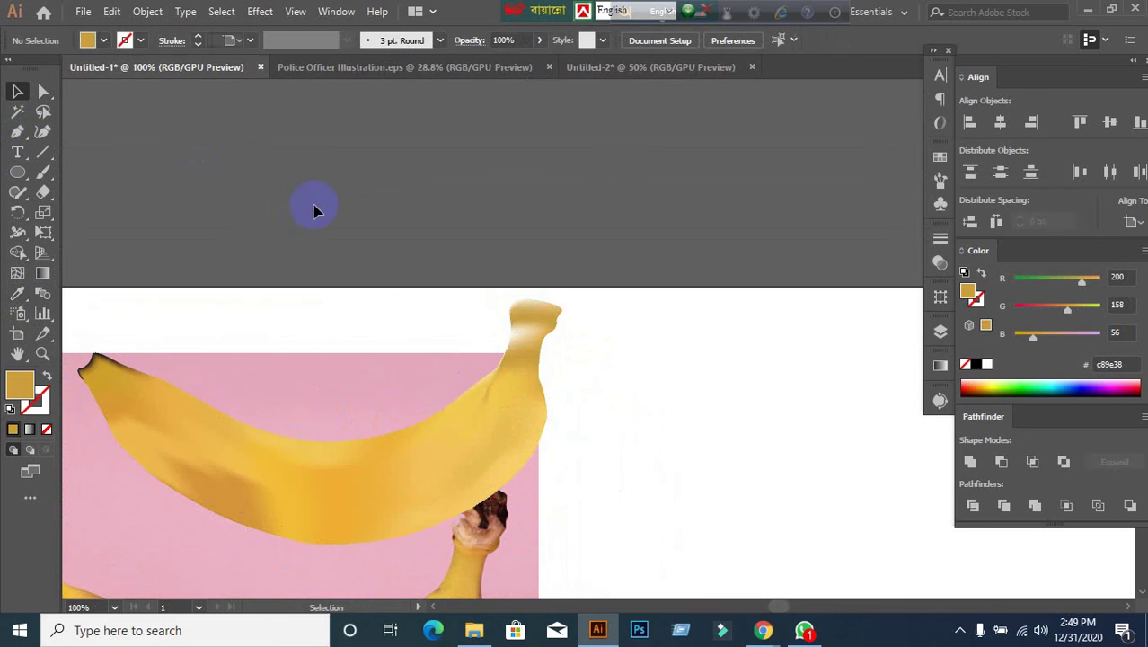
{"action": "left_click_drag", "start_coordinate": [358, 520], "coordinate": [445, 399]}
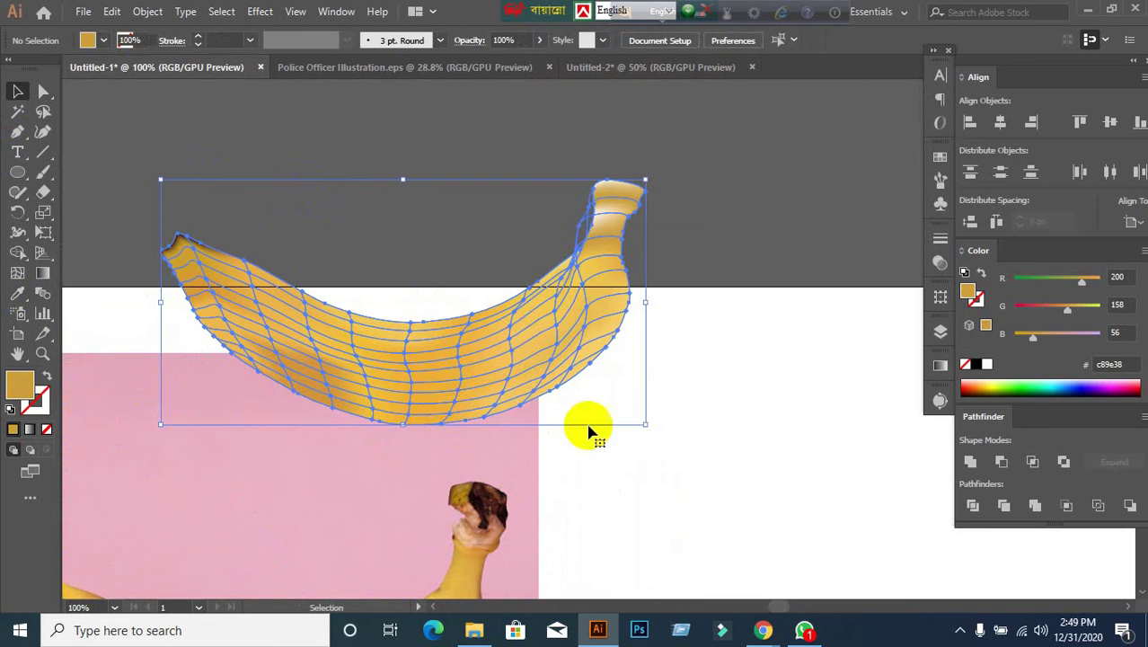
{"action": "left_click", "coordinate": [697, 463]}
{"action": "scroll", "coordinate": [692, 462], "scroll_direction": "down", "scroll_amount": 1}
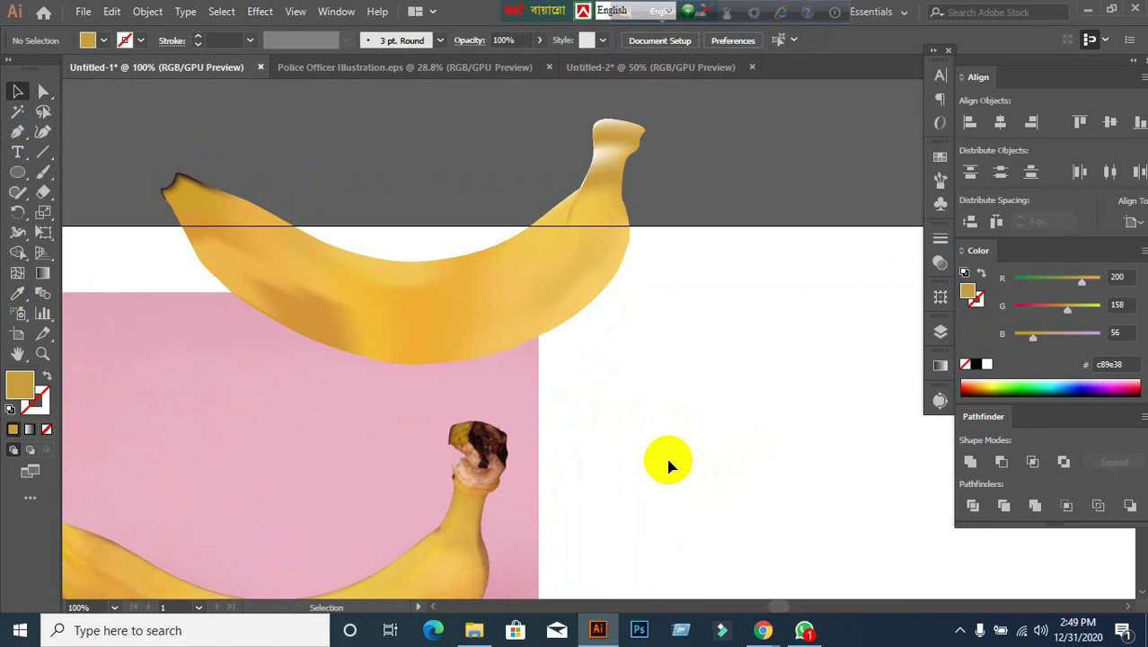
{"action": "scroll", "coordinate": [647, 440], "scroll_direction": "down", "scroll_amount": 2}
{"action": "scroll", "coordinate": [627, 415], "scroll_direction": "down", "scroll_amount": 1}
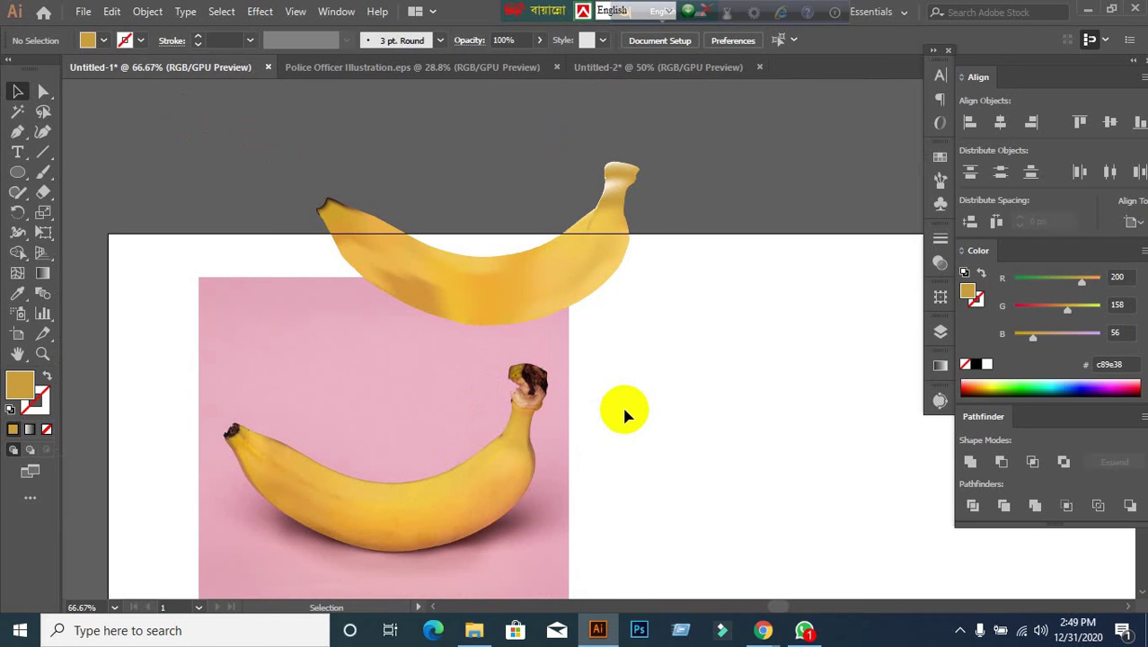
{"action": "left_click_drag", "start_coordinate": [512, 321], "coordinate": [785, 458]}
{"action": "left_click", "coordinate": [726, 519]}
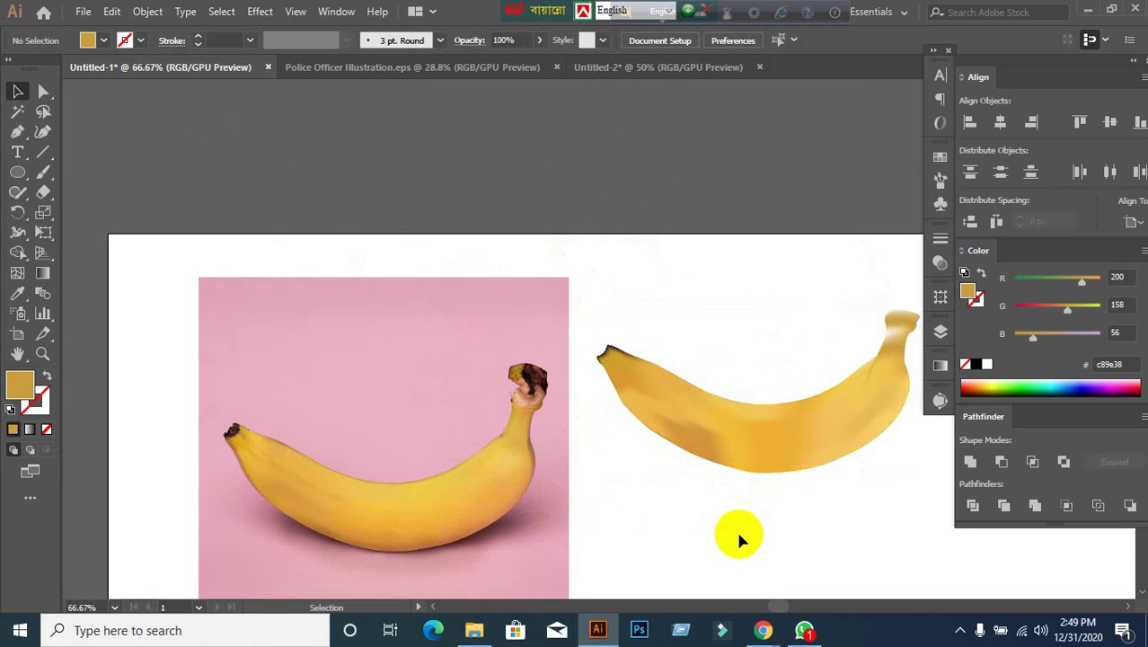
Move the mesh banana above the artboard's upper-left corner and shift the banana photo to the right.
{"action": "left_click_drag", "start_coordinate": [743, 473], "coordinate": [442, 236]}
{"action": "left_click", "coordinate": [732, 388]}
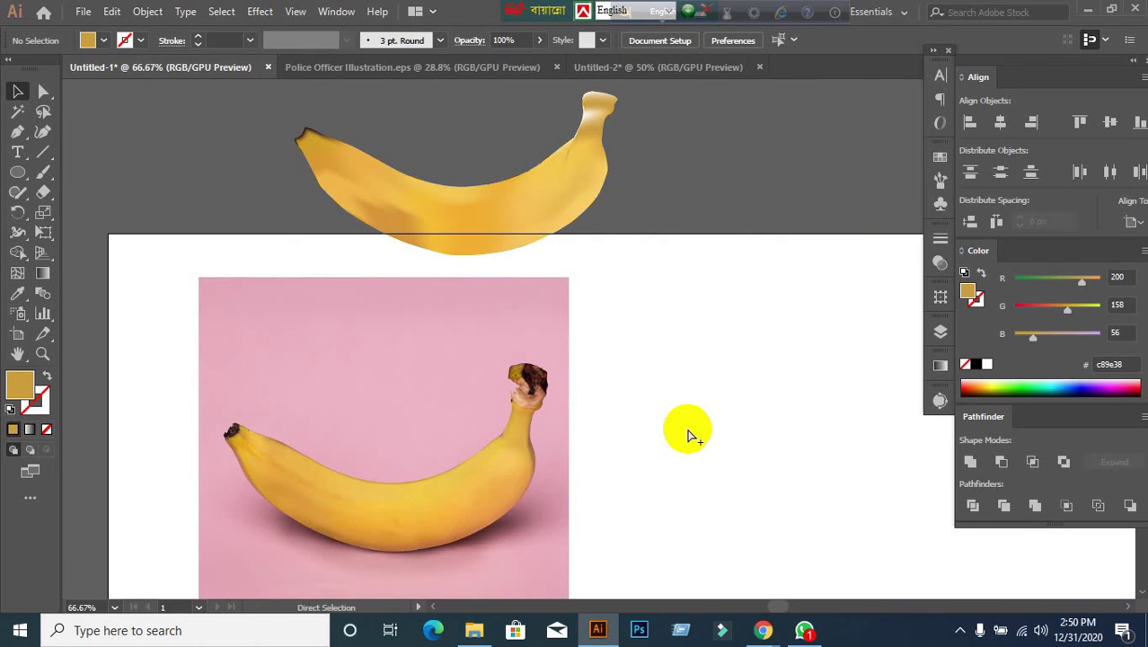
{"action": "left_click_drag", "start_coordinate": [486, 454], "coordinate": [710, 440]}
{"action": "left_click", "coordinate": [479, 235]}
{"action": "left_click_drag", "start_coordinate": [480, 236], "coordinate": [308, 224]}
Trace the banana photo using the 6 Colors Image Trace preset and move the traced image up across the artboard's upper edge.
{"action": "left_click", "coordinate": [540, 392]}
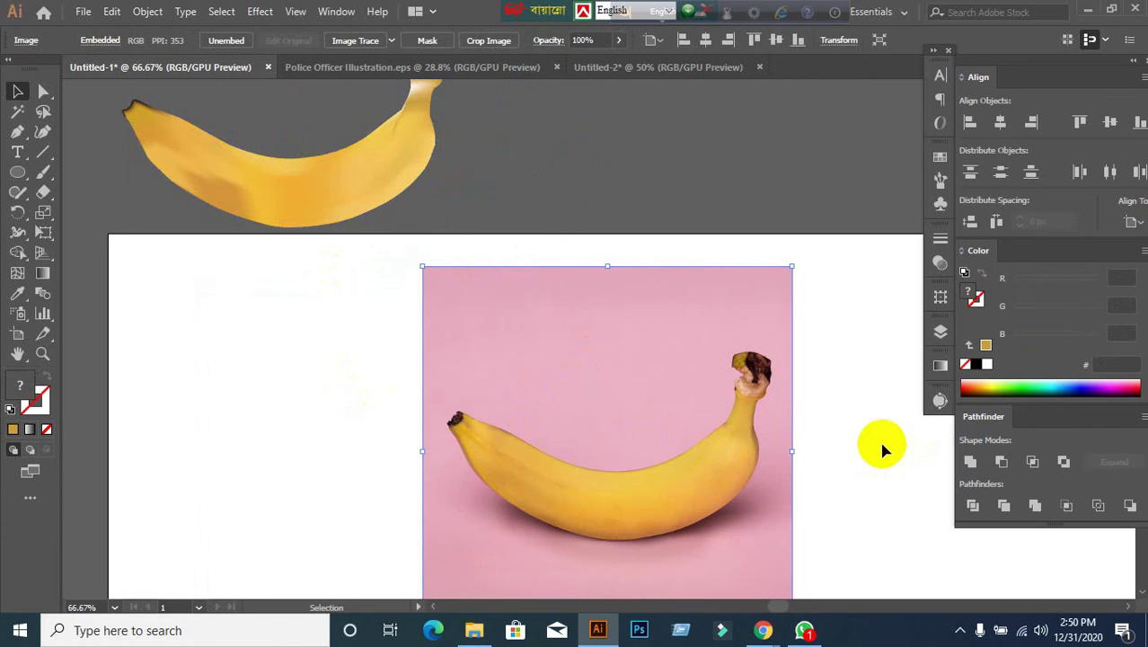
{"action": "left_click", "coordinate": [392, 42]}
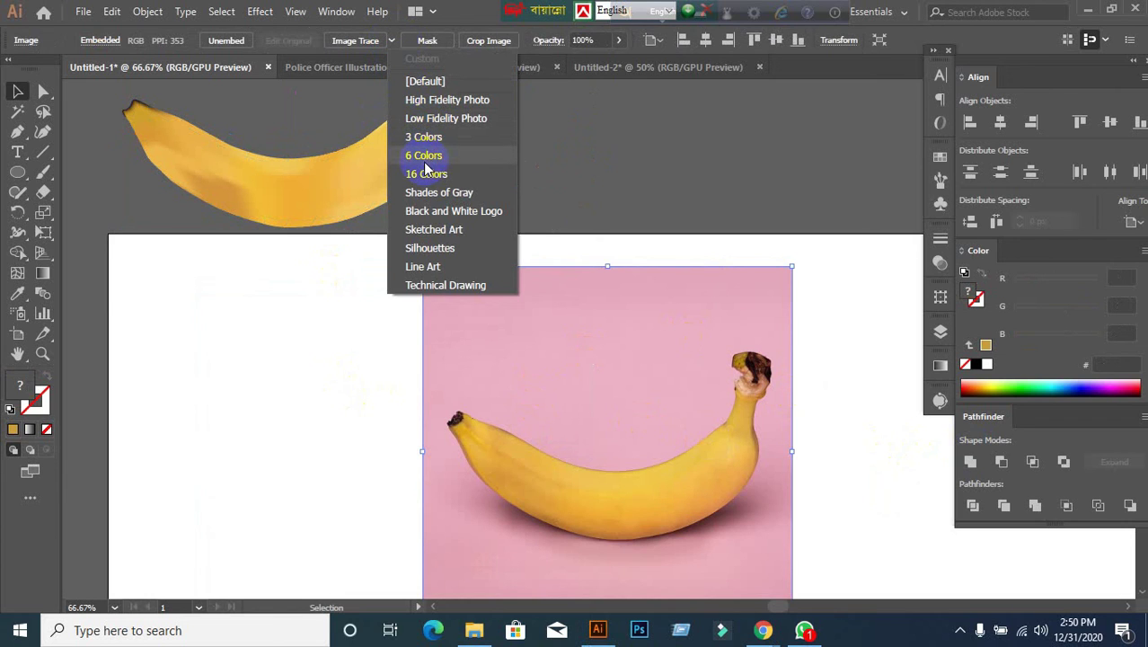
{"action": "left_click", "coordinate": [364, 358]}
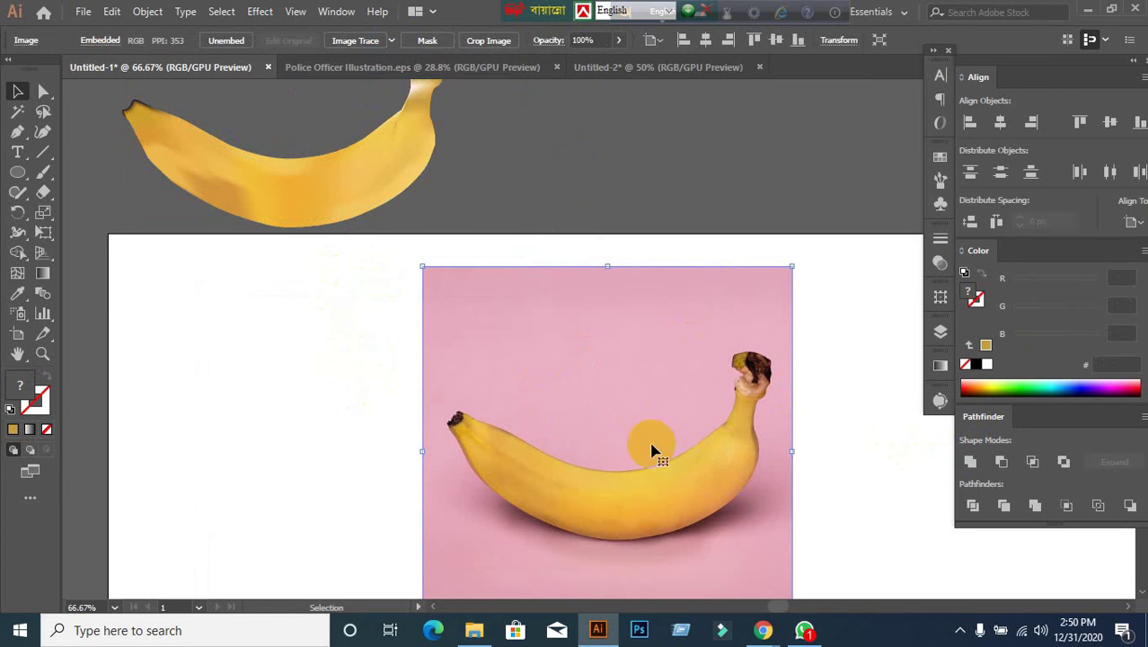
{"action": "left_click", "coordinate": [391, 47]}
{"action": "left_click", "coordinate": [390, 44]}
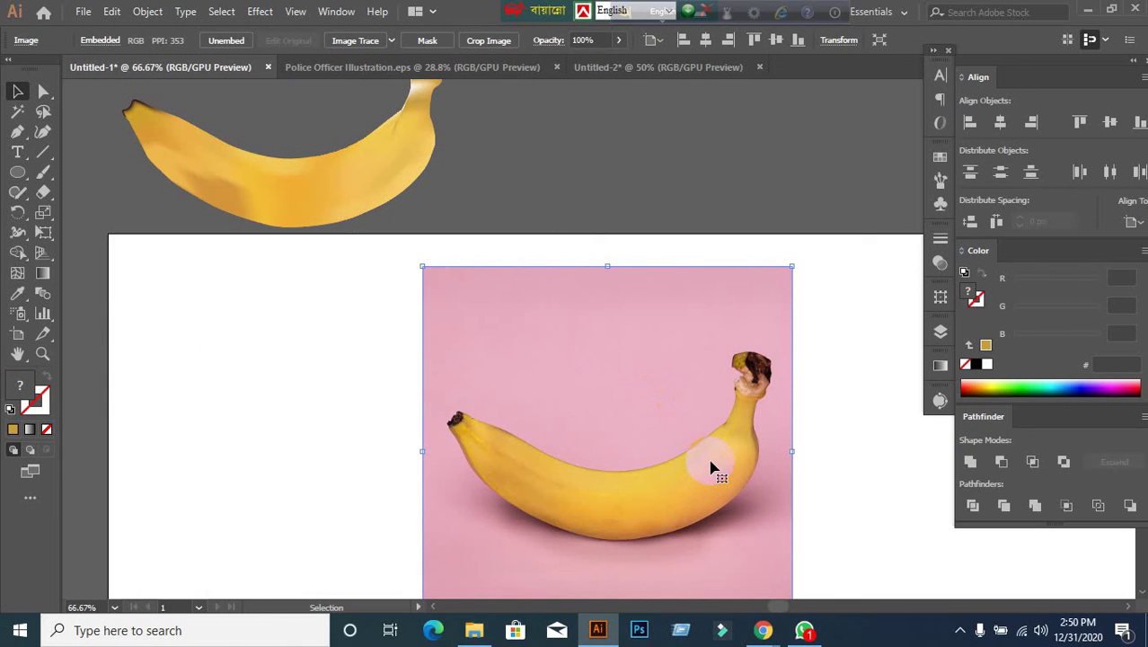
{"action": "left_click", "coordinate": [399, 33]}
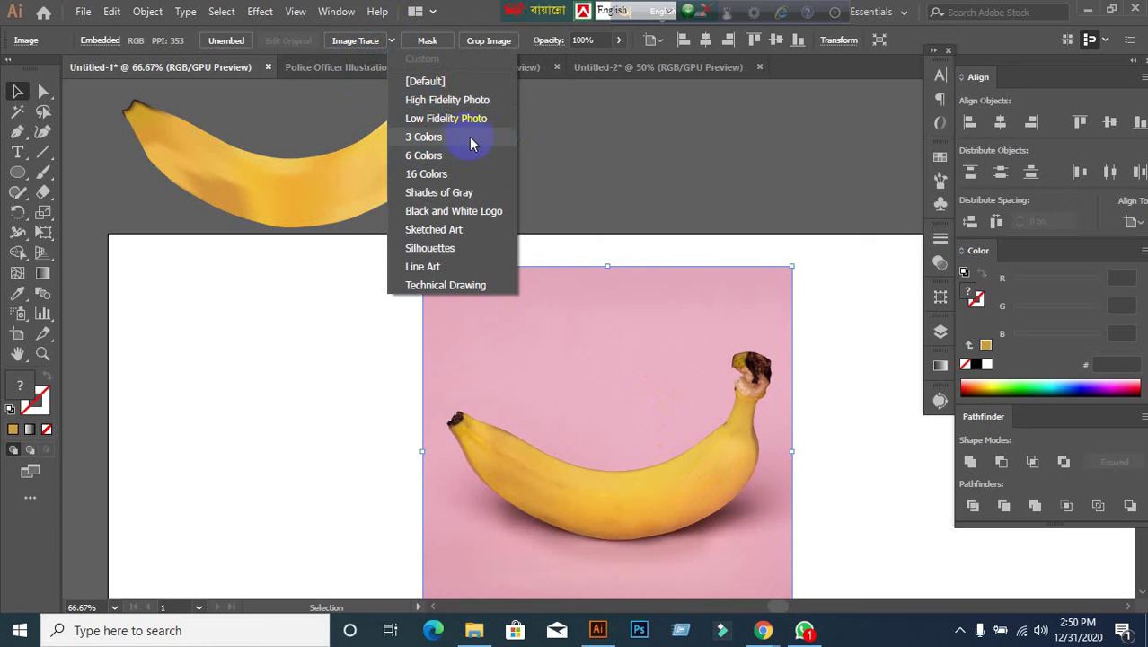
{"action": "left_click", "coordinate": [418, 158]}
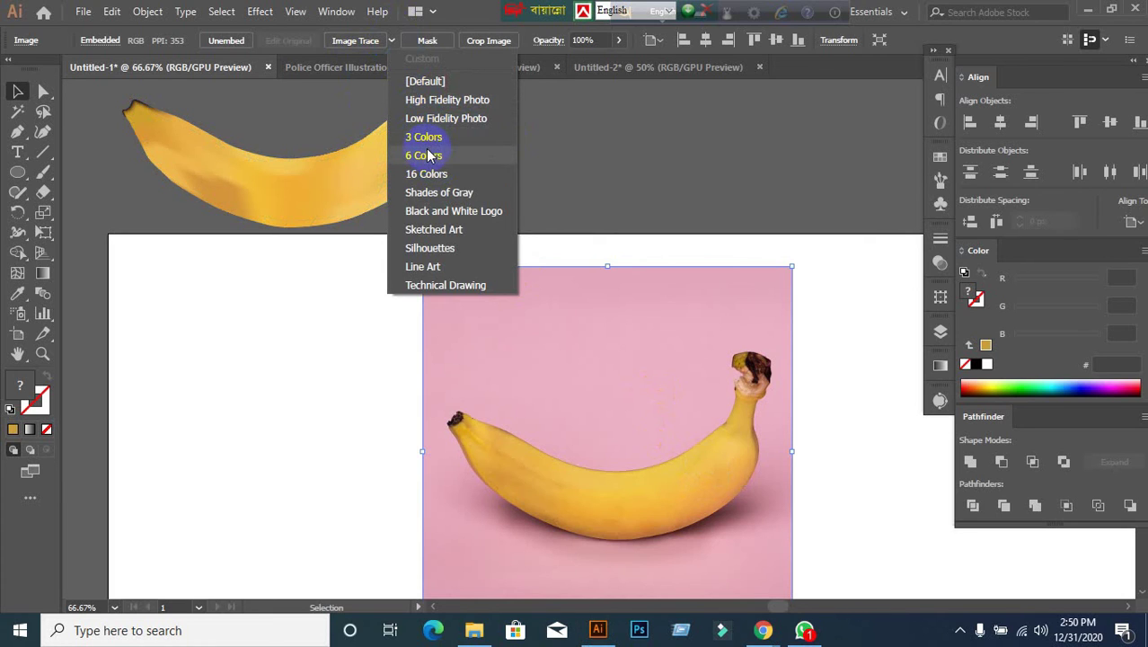
{"action": "left_click", "coordinate": [428, 155]}
{"action": "left_click", "coordinate": [669, 342]}
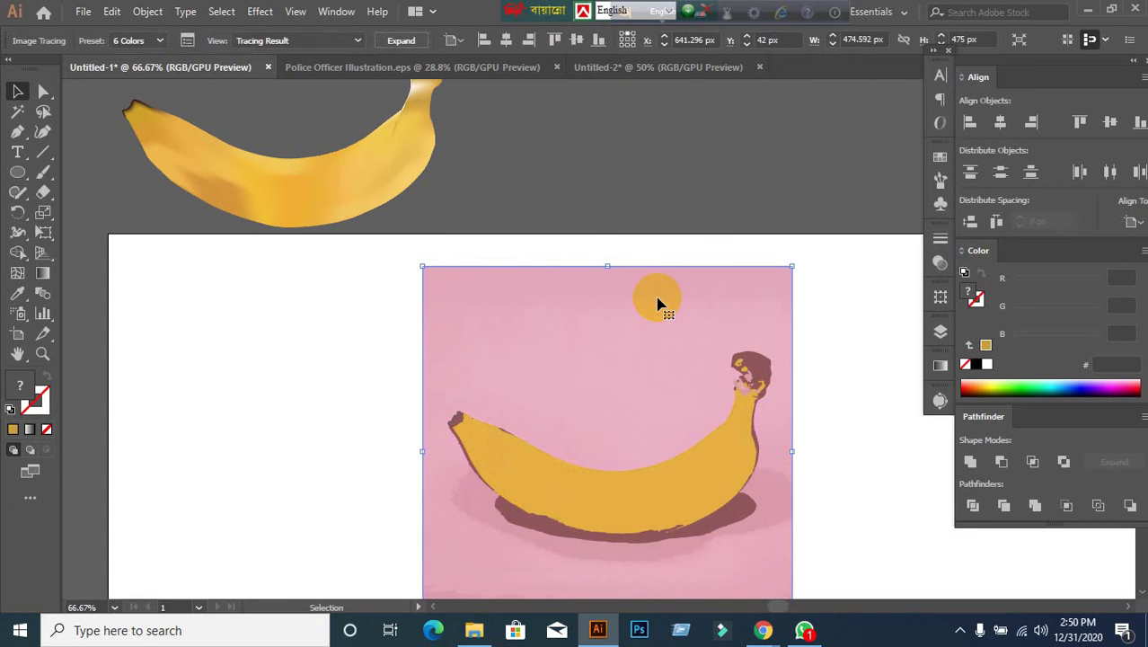
{"action": "left_click_drag", "start_coordinate": [641, 444], "coordinate": [651, 375]}
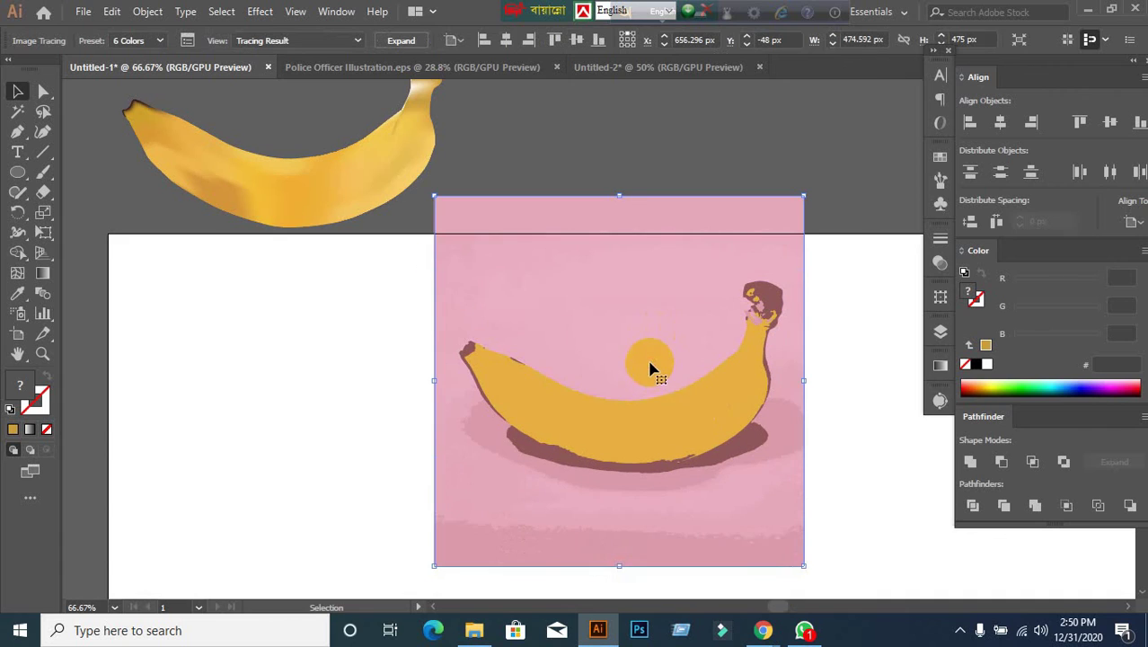
Switch the traced banana image to the Overlapping trace method in the Image Trace settings.
{"action": "left_click", "coordinate": [939, 403]}
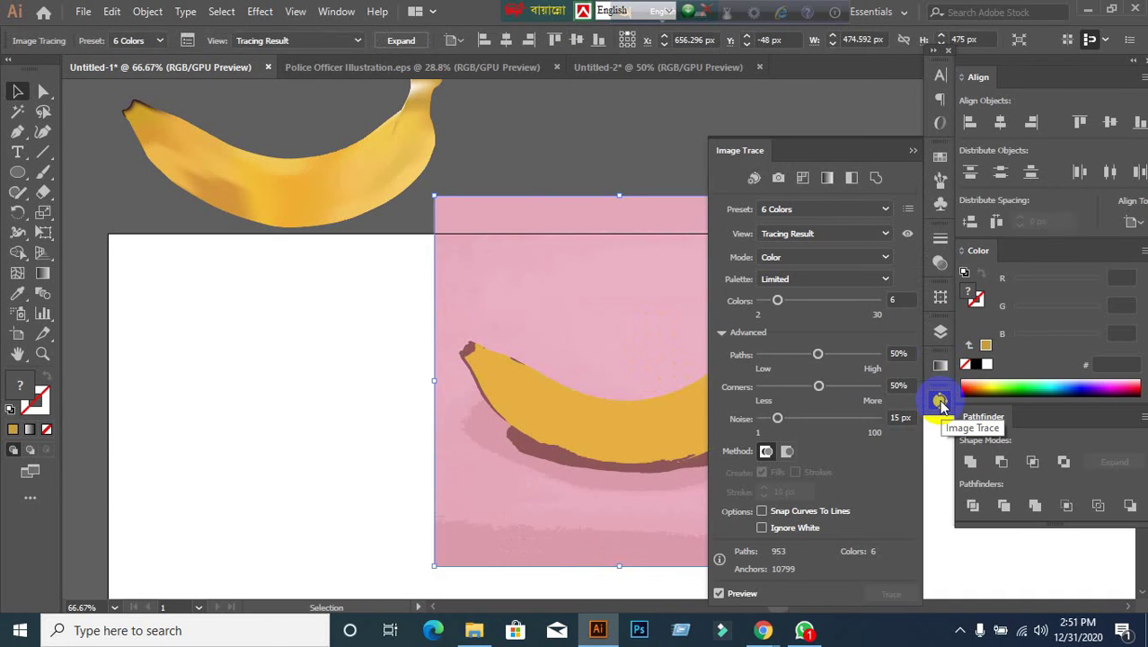
{"action": "left_click", "coordinate": [940, 402]}
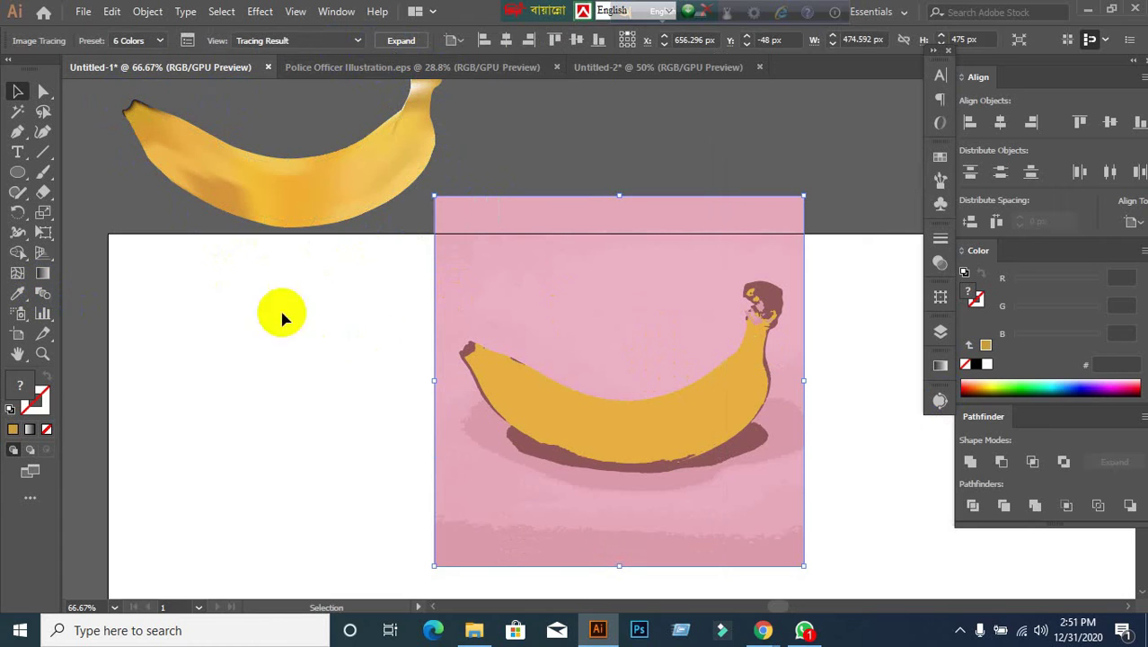
{"action": "left_click", "coordinate": [940, 401]}
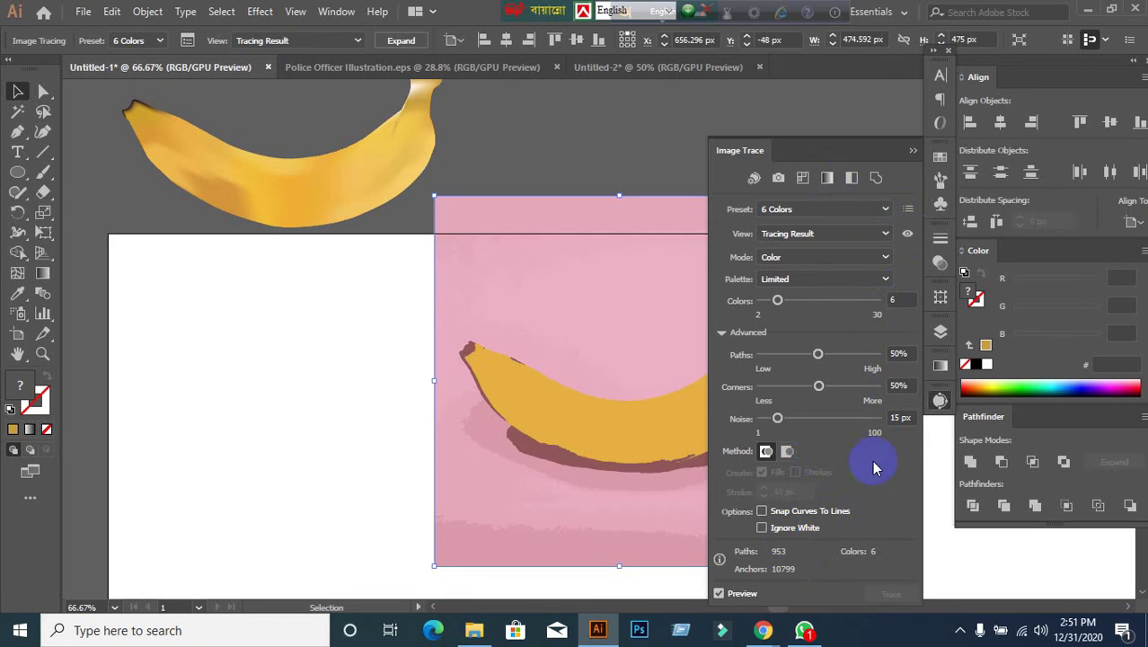
{"action": "left_click", "coordinate": [788, 452]}
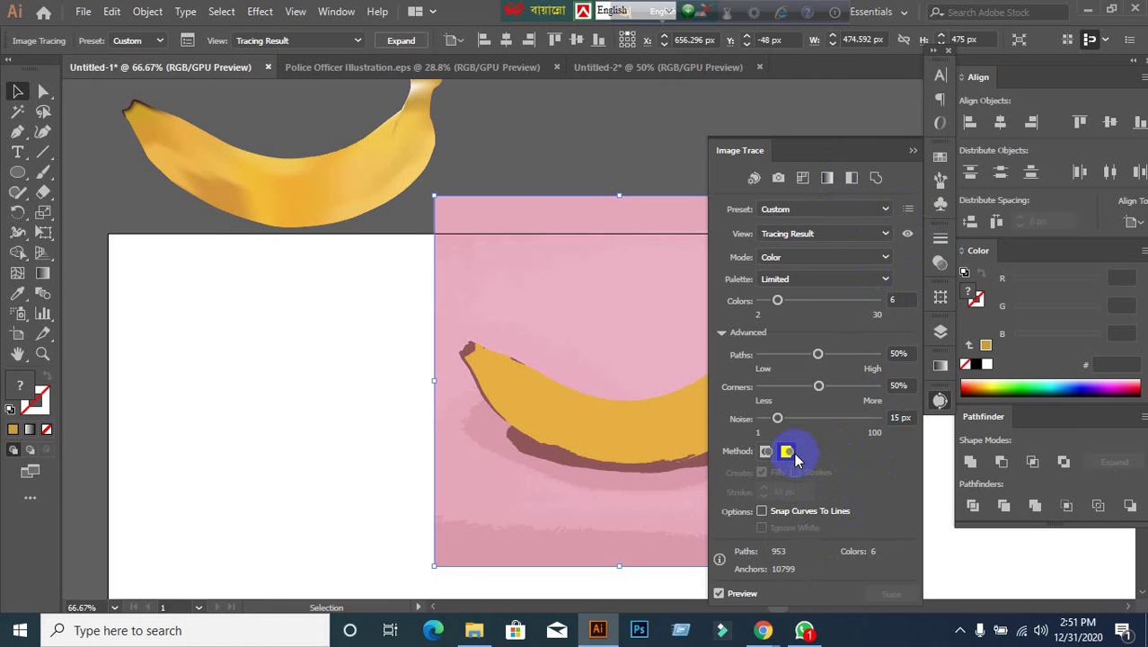
{"action": "left_click", "coordinate": [766, 453]}
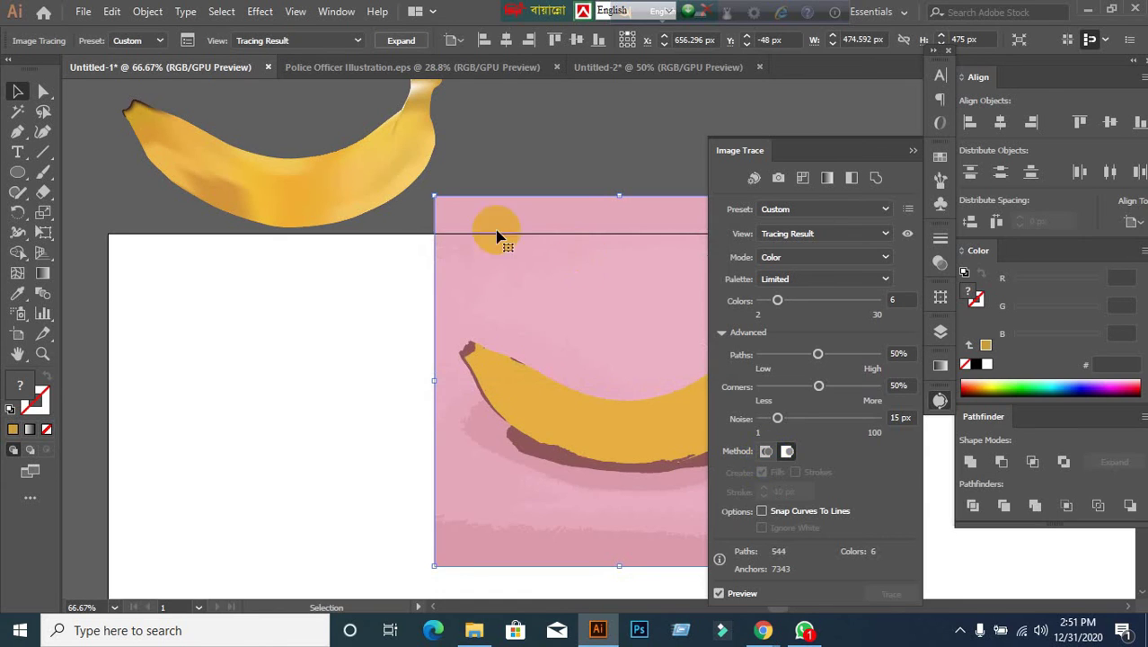
Delete the traced banana image from the artboard and collapse the Image Trace settings.
{"action": "left_click_drag", "start_coordinate": [532, 310], "coordinate": [405, 370]}
{"action": "key", "text": "Delete"}
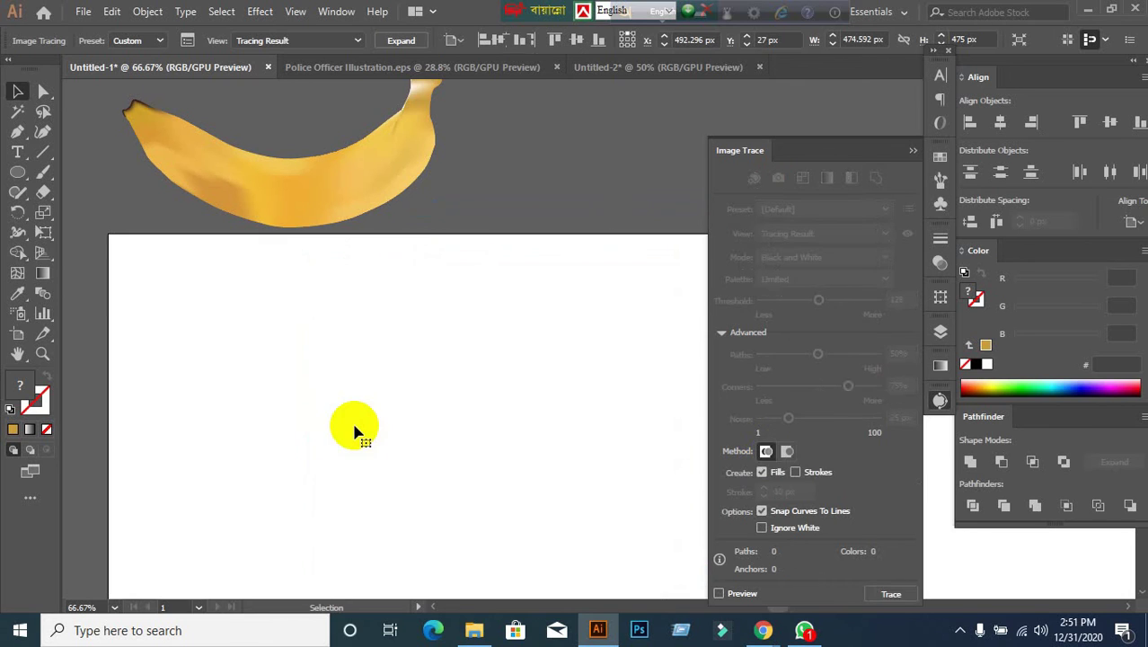
{"action": "left_click", "coordinate": [912, 150]}
Move the mesh banana further right so it overlaps the artboard's upper edge.
{"action": "mouse_move", "coordinate": [317, 162]}
{"action": "left_mouse_down"}
{"action": "mouse_move", "coordinate": [325, 225]}
{"action": "mouse_move", "coordinate": [387, 258]}
{"action": "left_mouse_up"}
{"action": "left_click", "coordinate": [539, 440]}
{"action": "left_click_drag", "start_coordinate": [436, 300], "coordinate": [527, 223]}
{"action": "scroll", "coordinate": [530, 402], "scroll_direction": "down", "scroll_amount": 2}
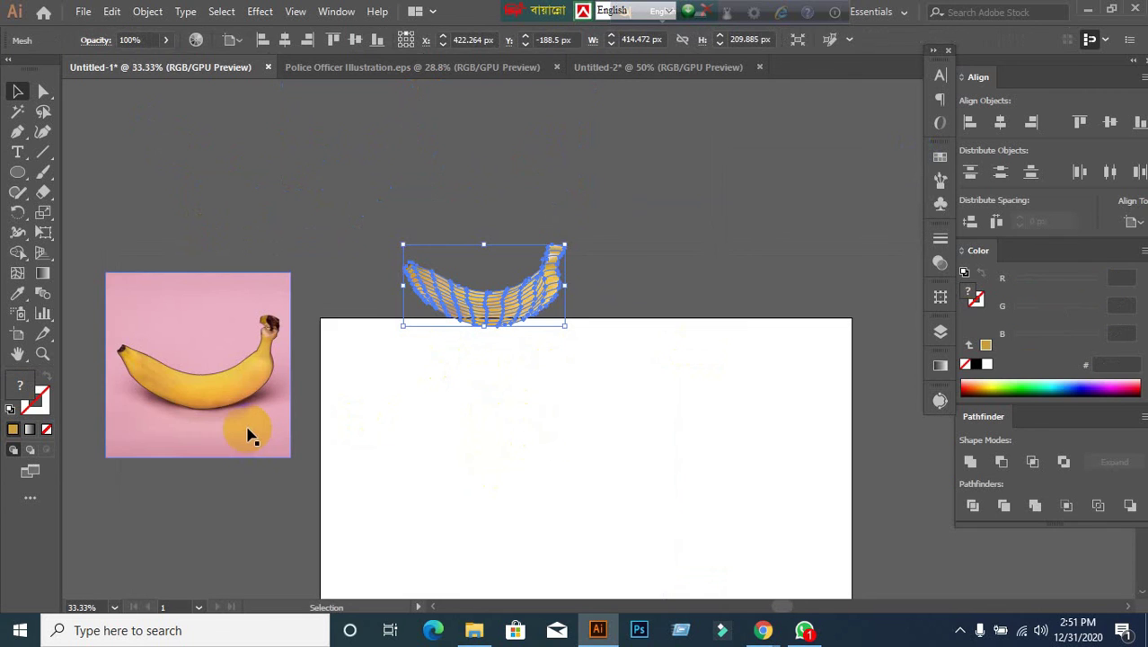
Move the banana photo up beyond the artboard's upper-left corner and delete the banana outline path left beneath it.
{"action": "left_click_drag", "start_coordinate": [209, 426], "coordinate": [232, 279]}
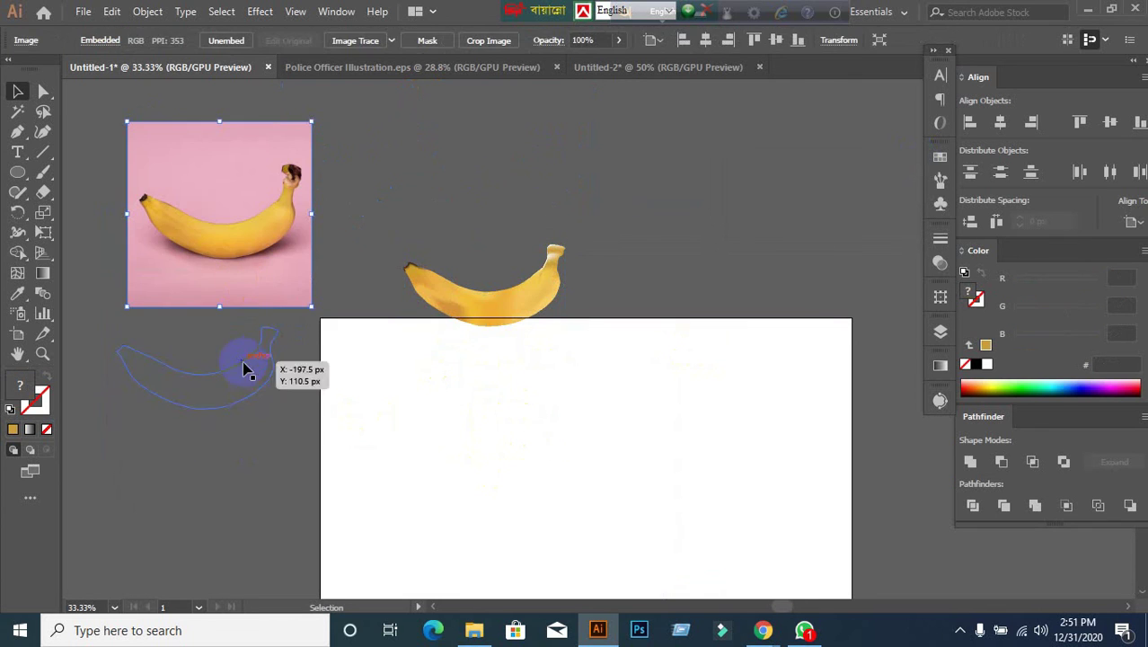
{"action": "left_click", "coordinate": [203, 339]}
{"action": "left_click", "coordinate": [249, 509]}
Place the banana photo on the artboard with the mesh banana above it across the artboard's upper edge.
{"action": "left_click", "coordinate": [466, 360]}
{"action": "left_click_drag", "start_coordinate": [429, 322], "coordinate": [443, 432]}
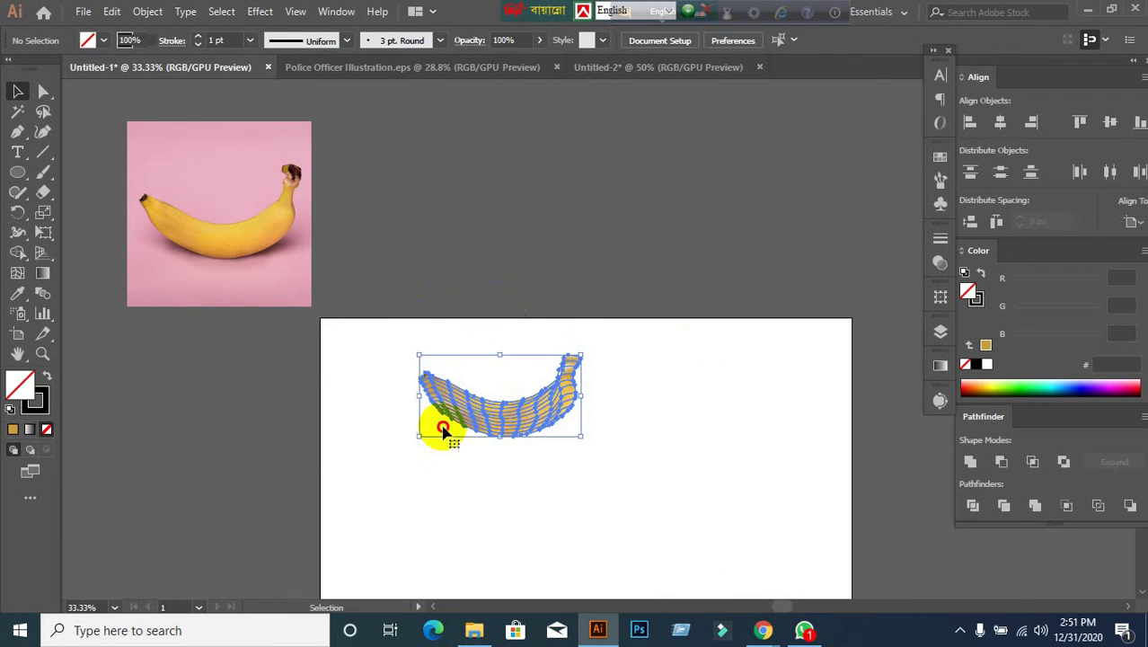
{"action": "scroll", "coordinate": [513, 484], "scroll_direction": "up", "scroll_amount": 1}
{"action": "left_click", "coordinate": [353, 344]}
{"action": "left_click_drag", "start_coordinate": [112, 187], "coordinate": [216, 429]}
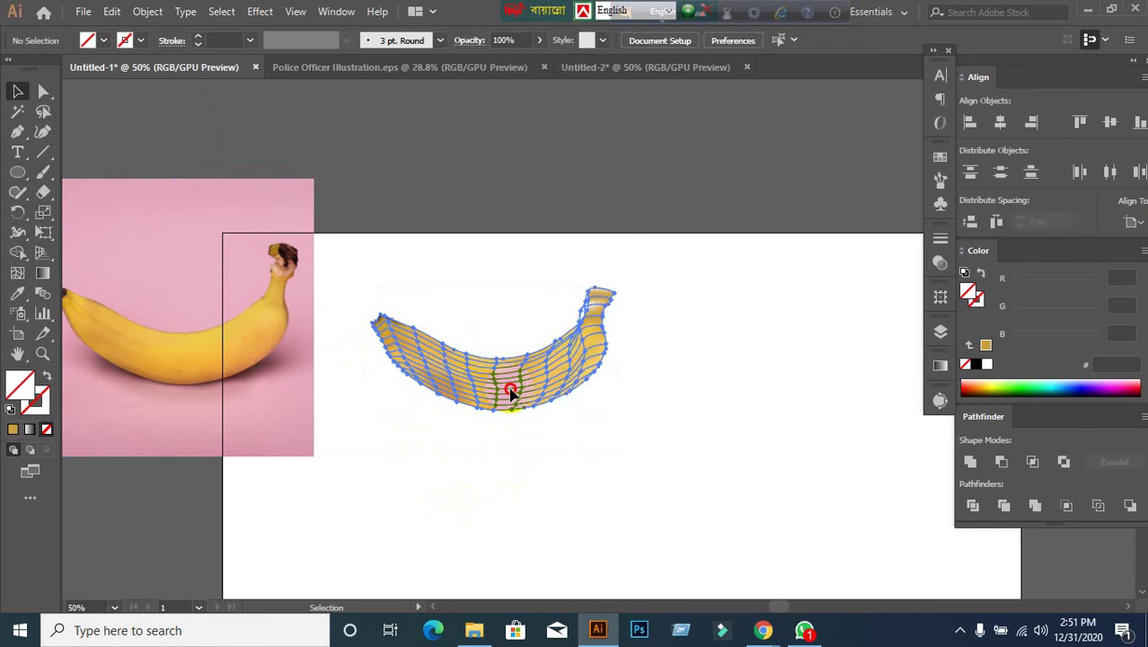
{"action": "left_click_drag", "start_coordinate": [509, 393], "coordinate": [575, 251]}
{"action": "left_click", "coordinate": [415, 389]}
{"action": "left_click_drag", "start_coordinate": [230, 333], "coordinate": [651, 460]}
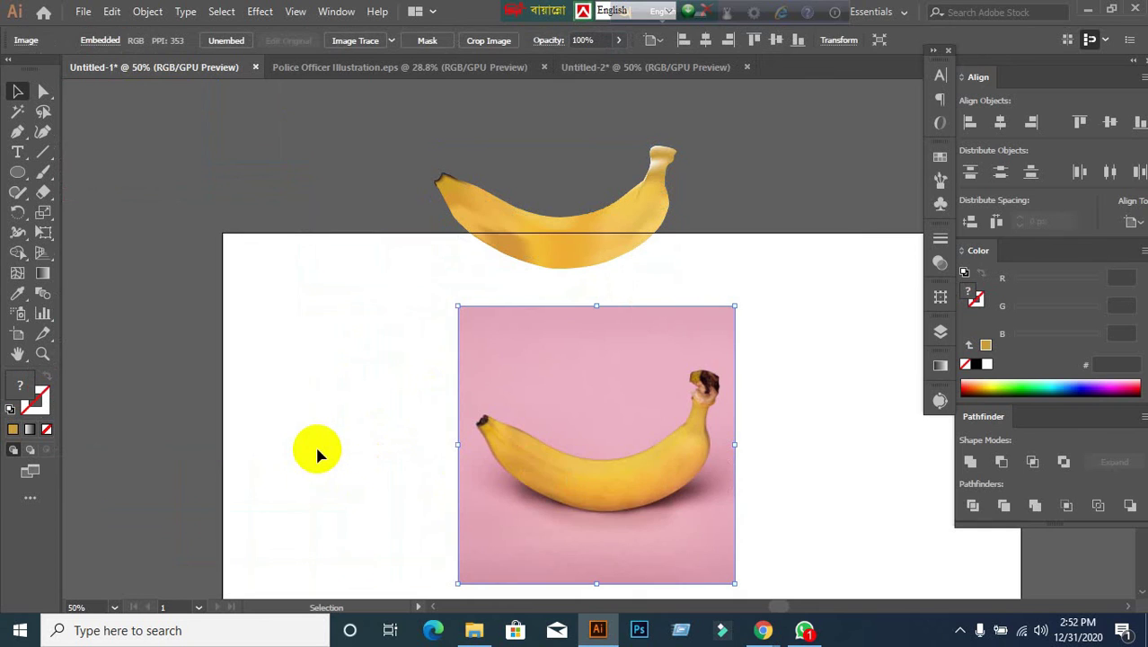
{"action": "scroll", "coordinate": [386, 359], "scroll_direction": "down", "scroll_amount": 1}
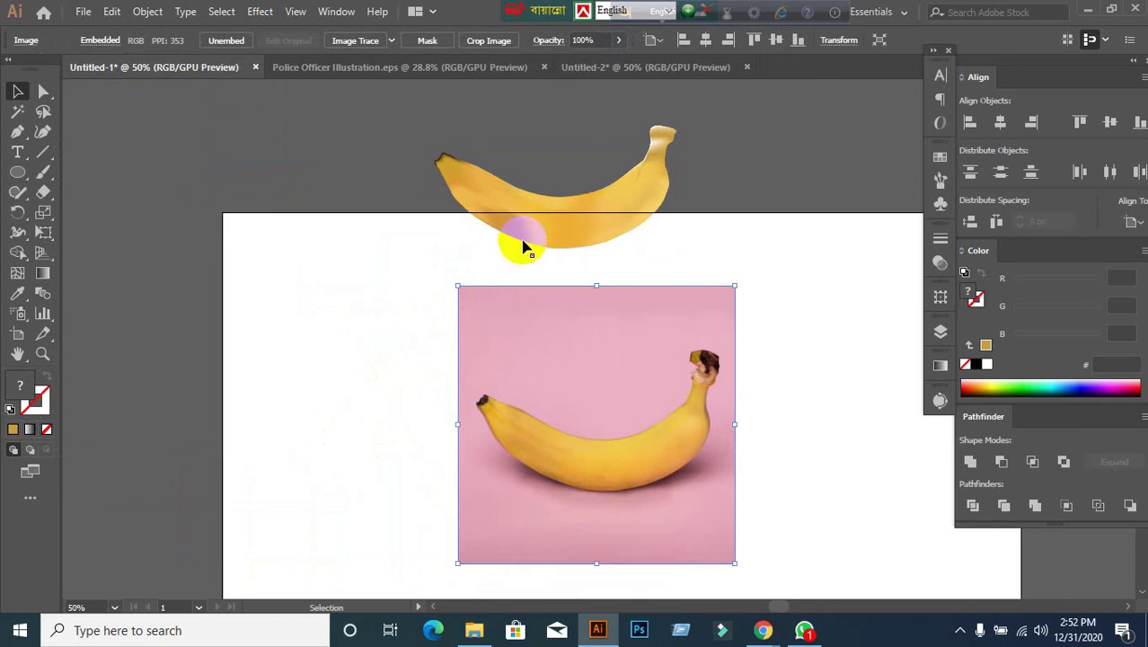
{"action": "left_click", "coordinate": [555, 225]}
{"action": "left_click", "coordinate": [323, 413]}
{"action": "left_click", "coordinate": [24, 473]}
{"action": "left_click", "coordinate": [638, 492]}
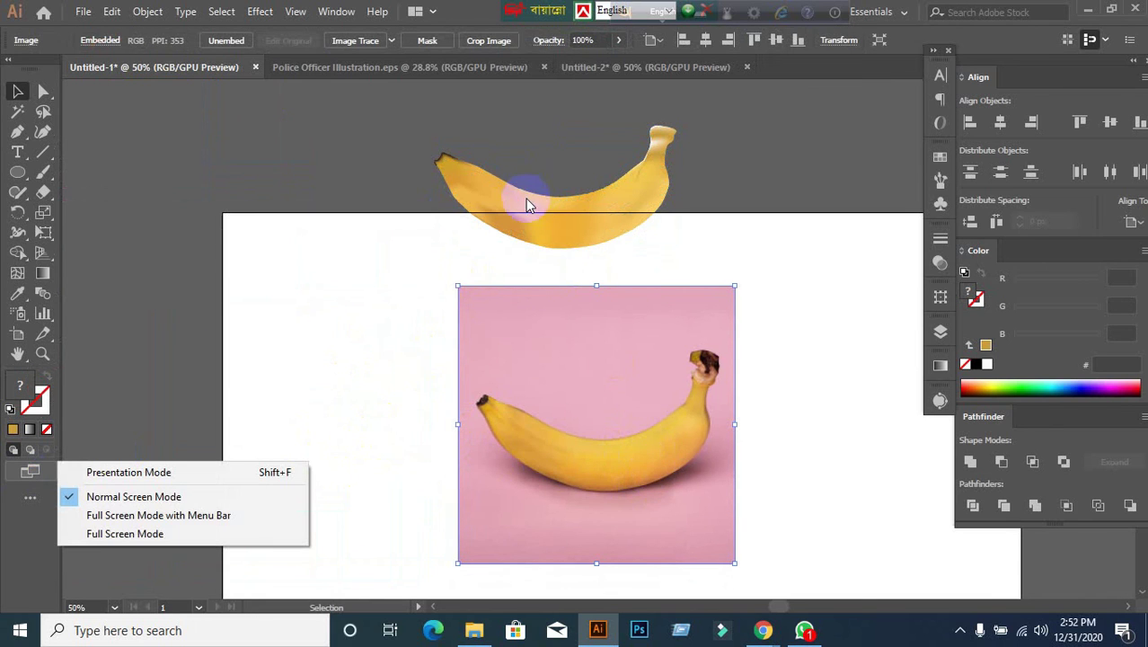
{"action": "left_click", "coordinate": [390, 144]}
{"action": "left_click_drag", "start_coordinate": [333, 106], "coordinate": [721, 299]}
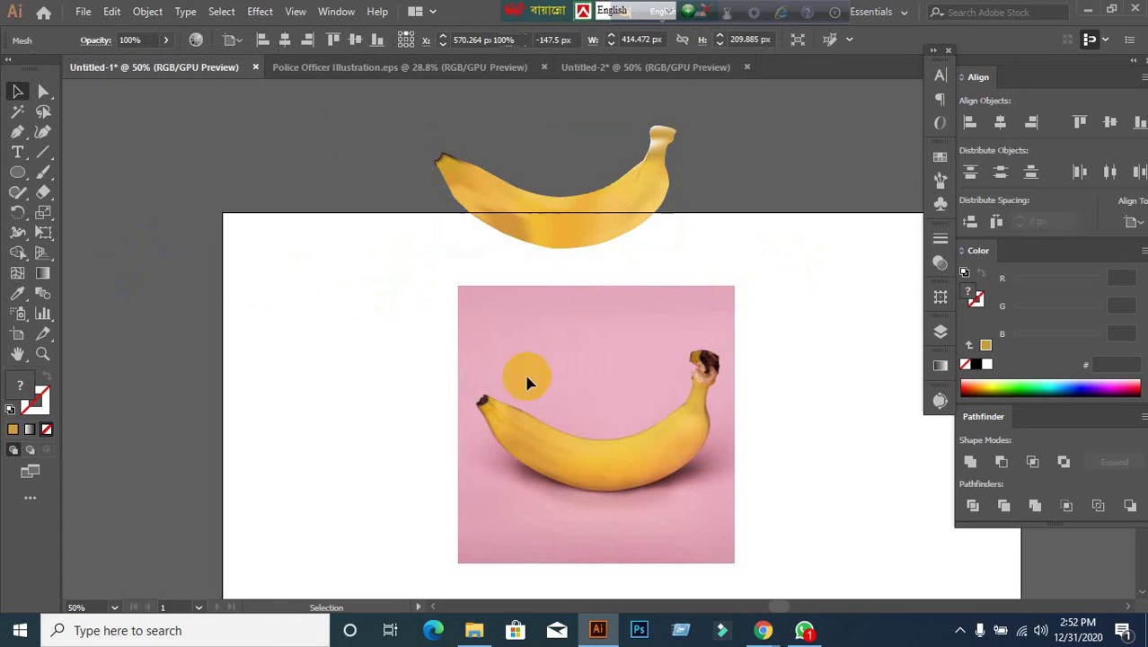
{"action": "left_click", "coordinate": [373, 298]}
Try to use the Puppet Warp tool on the selected mesh banana.
{"action": "left_click", "coordinate": [529, 224]}
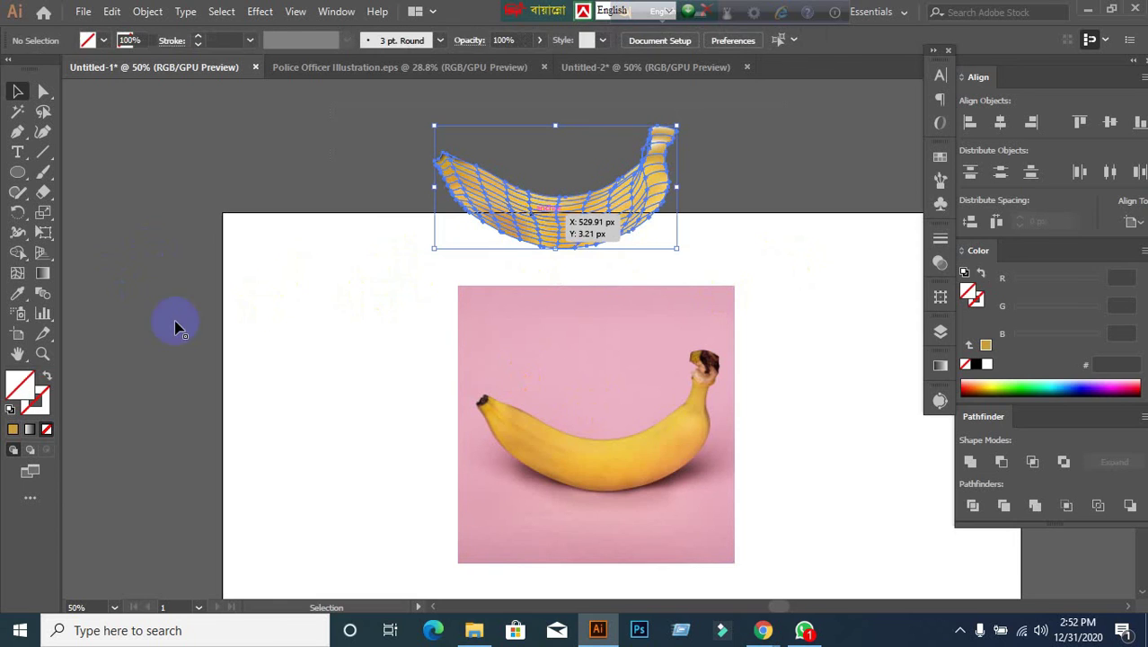
{"action": "left_click", "coordinate": [43, 212]}
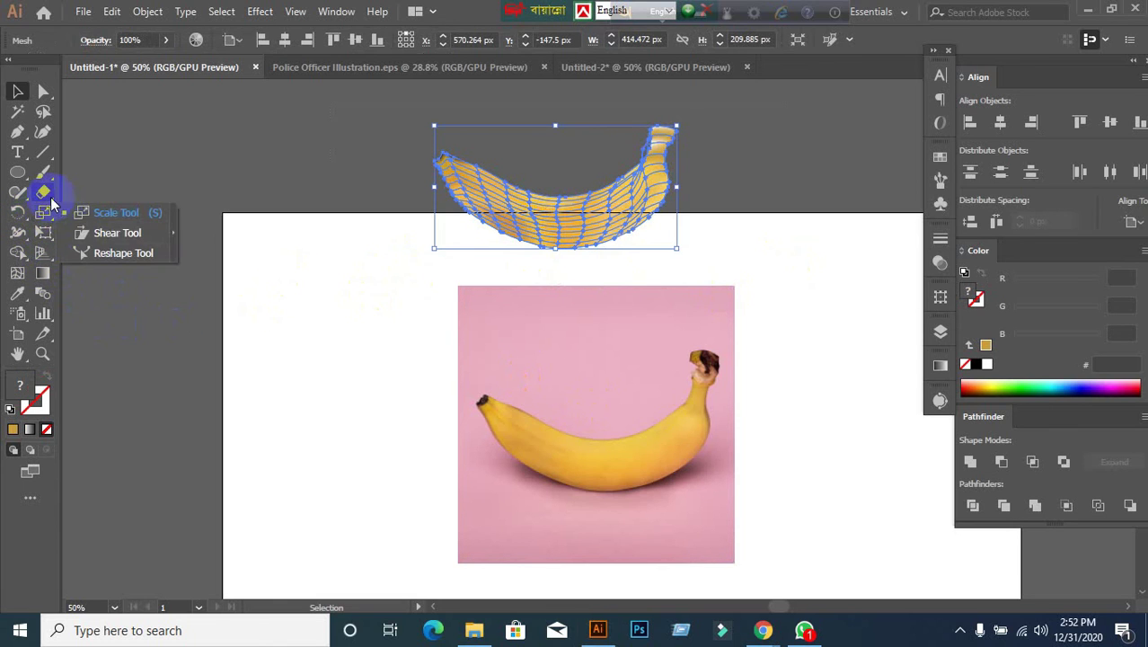
{"action": "left_click", "coordinate": [43, 192]}
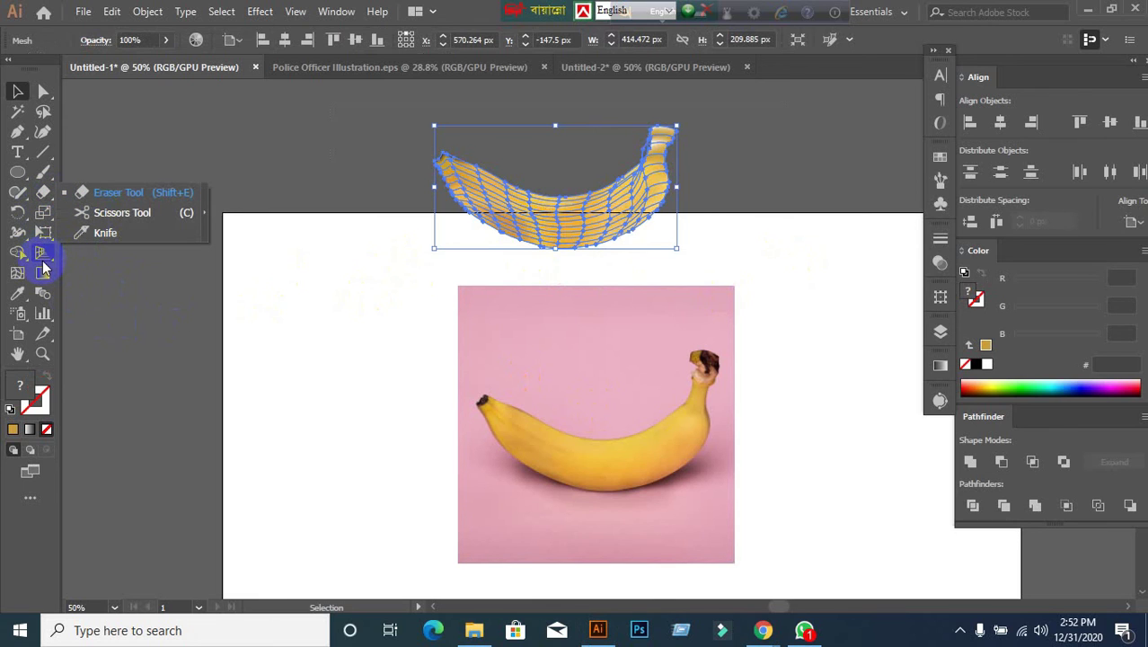
{"action": "left_click", "coordinate": [42, 213]}
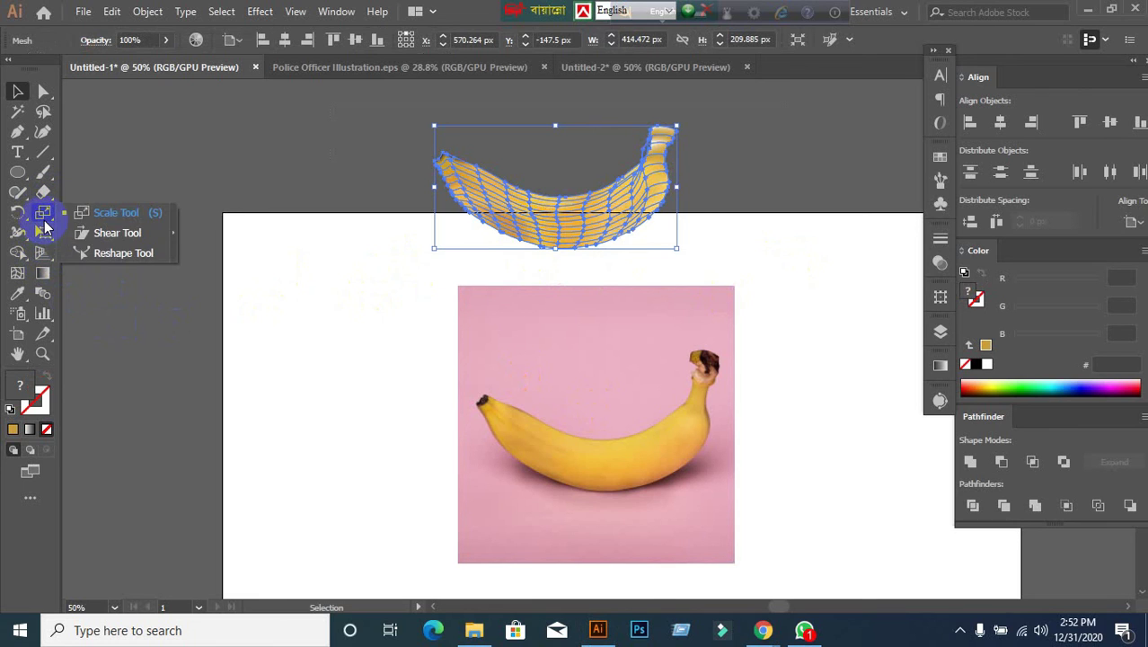
{"action": "left_click", "coordinate": [45, 232]}
{"action": "left_click", "coordinate": [99, 252]}
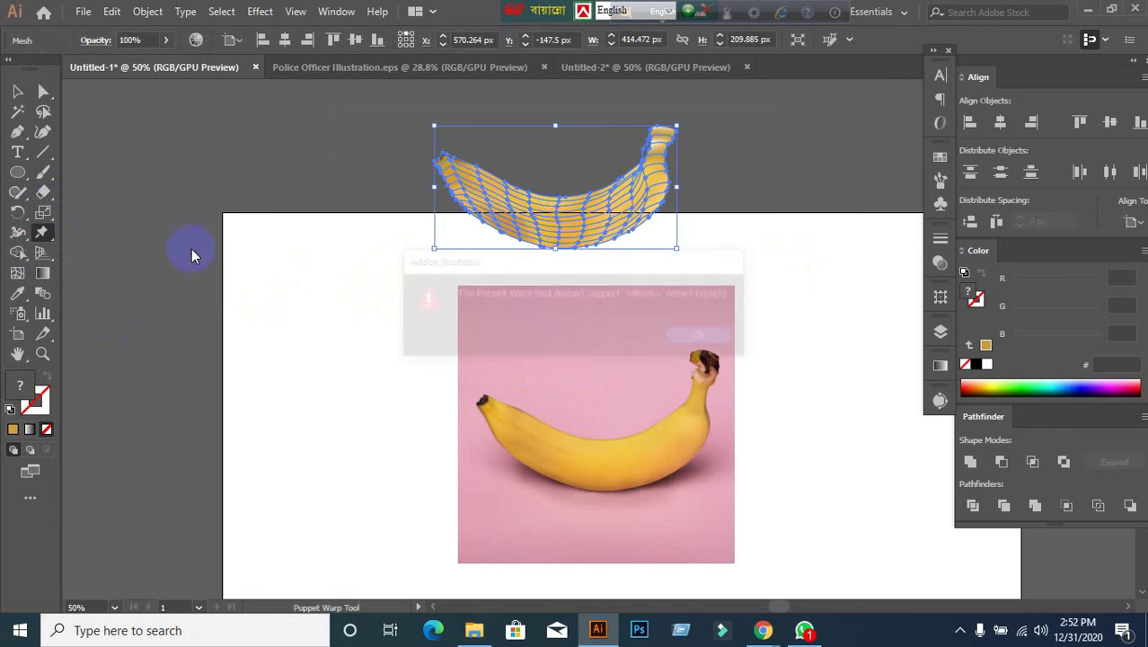
{"action": "left_click", "coordinate": [703, 337]}
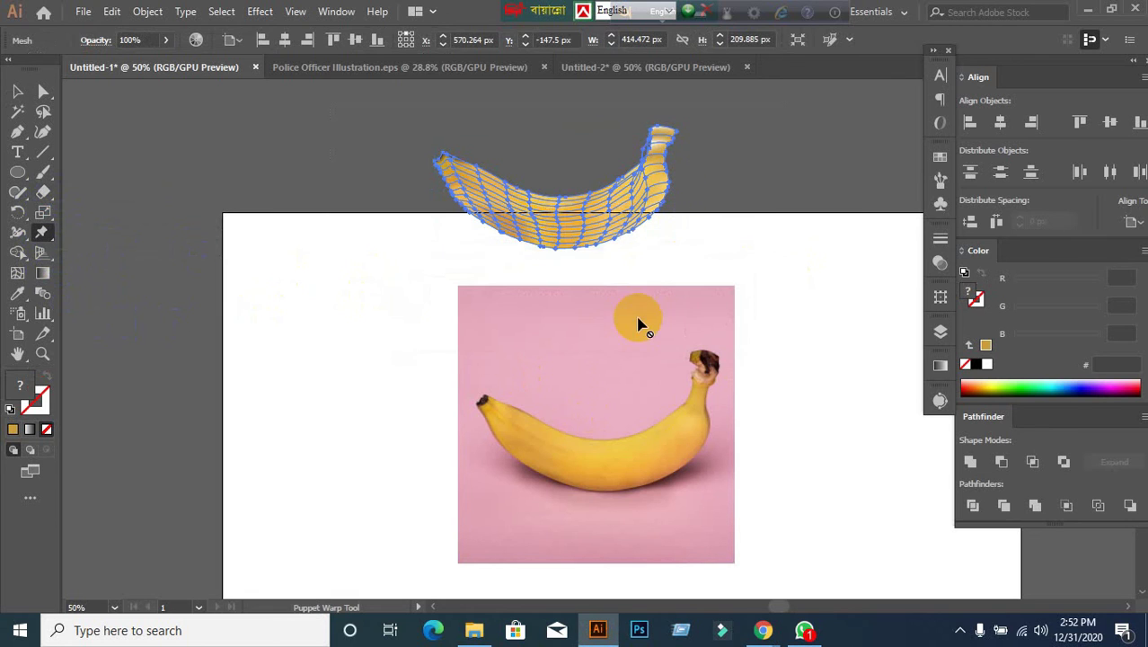
Move the mesh banana above the artboard near its upper-left corner and shift the photo to the left on the artboard.
{"action": "left_click", "coordinate": [17, 91]}
{"action": "left_click_drag", "start_coordinate": [513, 244], "coordinate": [326, 180]}
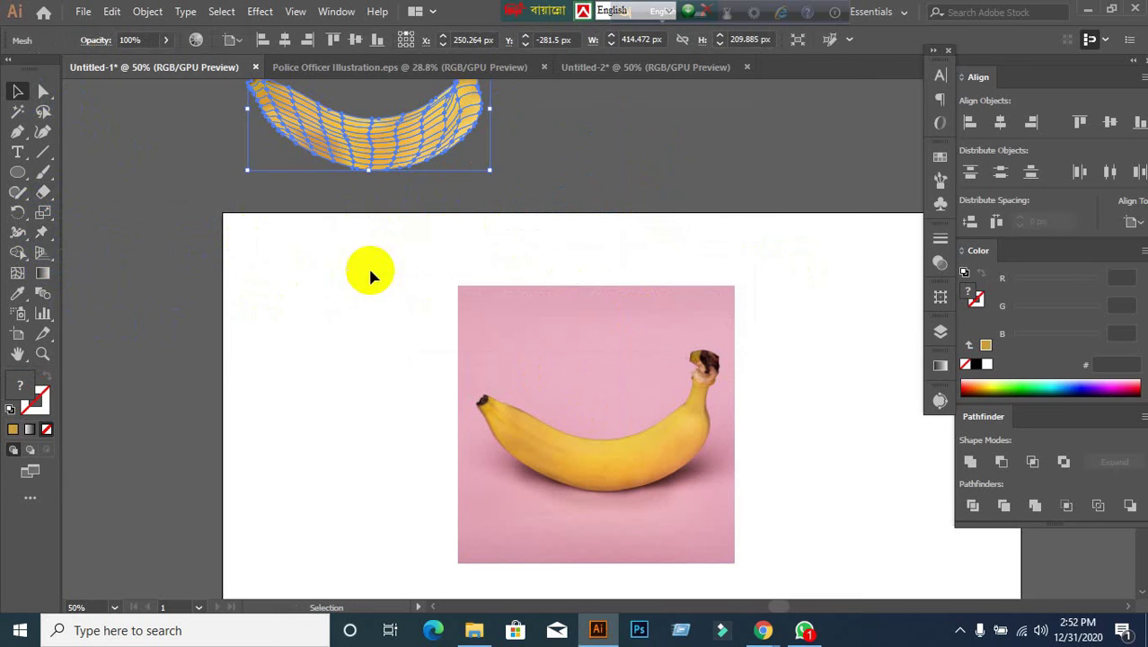
{"action": "right_click", "coordinate": [364, 148]}
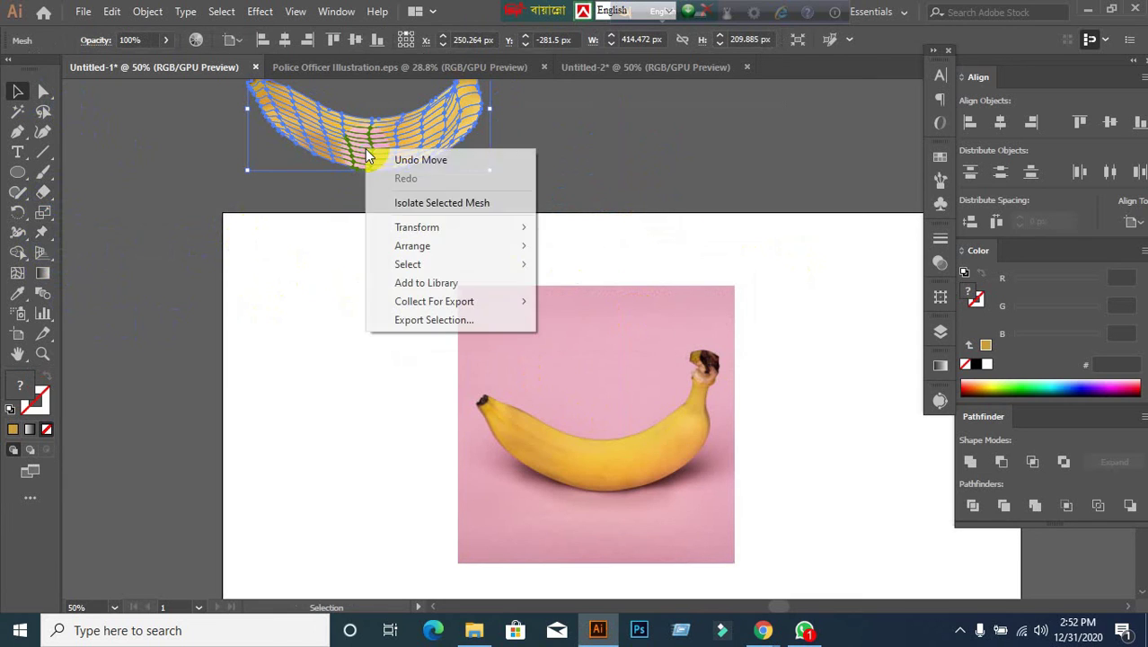
{"action": "left_click", "coordinate": [300, 310]}
{"action": "left_click_drag", "start_coordinate": [543, 431], "coordinate": [359, 429]}
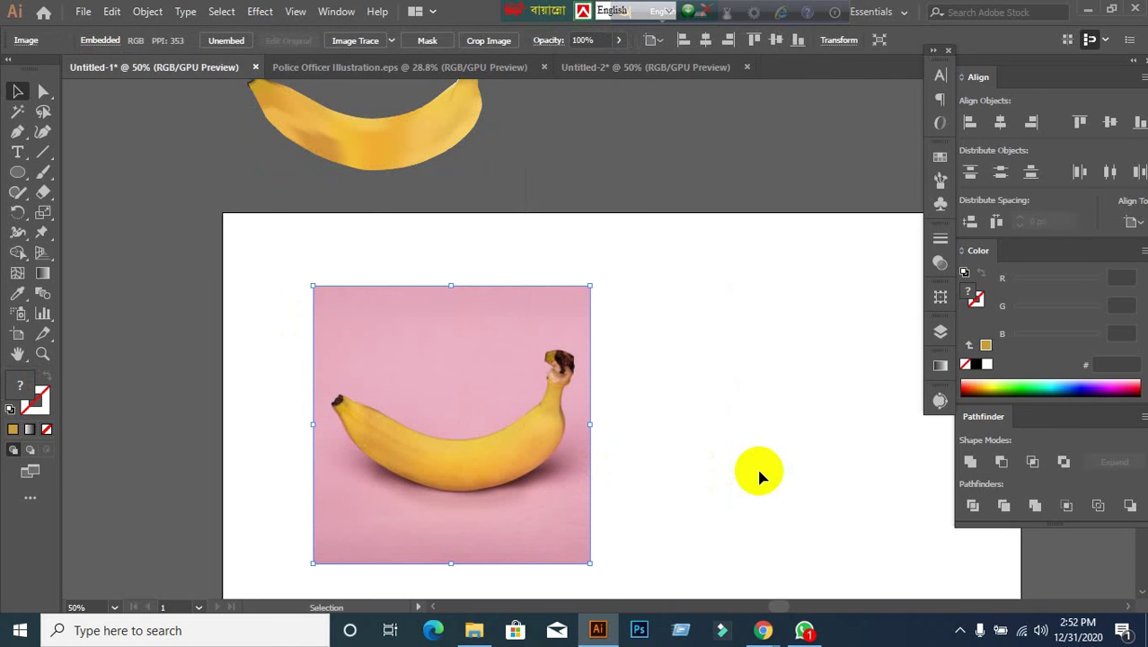
{"action": "scroll", "coordinate": [729, 481], "scroll_direction": "down", "scroll_amount": 2}
{"action": "scroll", "coordinate": [629, 476], "scroll_direction": "up", "scroll_amount": 4}
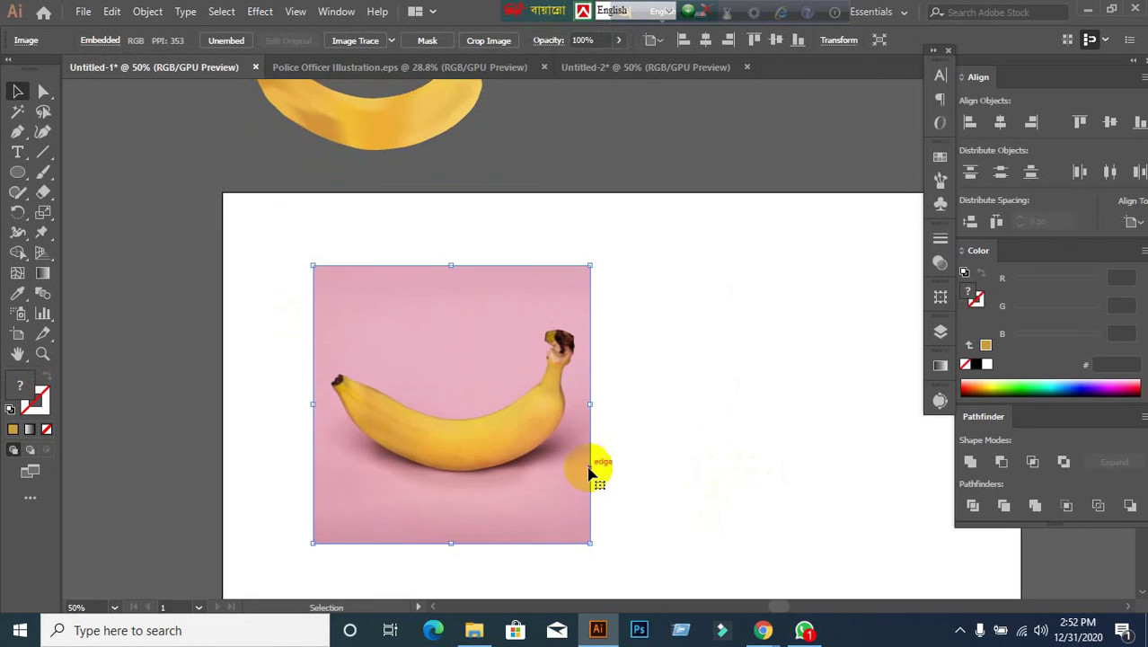
Move the mesh banana off the artboard's left side and shift the banana photo to the right on the artboard.
{"action": "left_click_drag", "start_coordinate": [256, 85], "coordinate": [90, 190]}
{"action": "left_click_drag", "start_coordinate": [438, 184], "coordinate": [86, 310]}
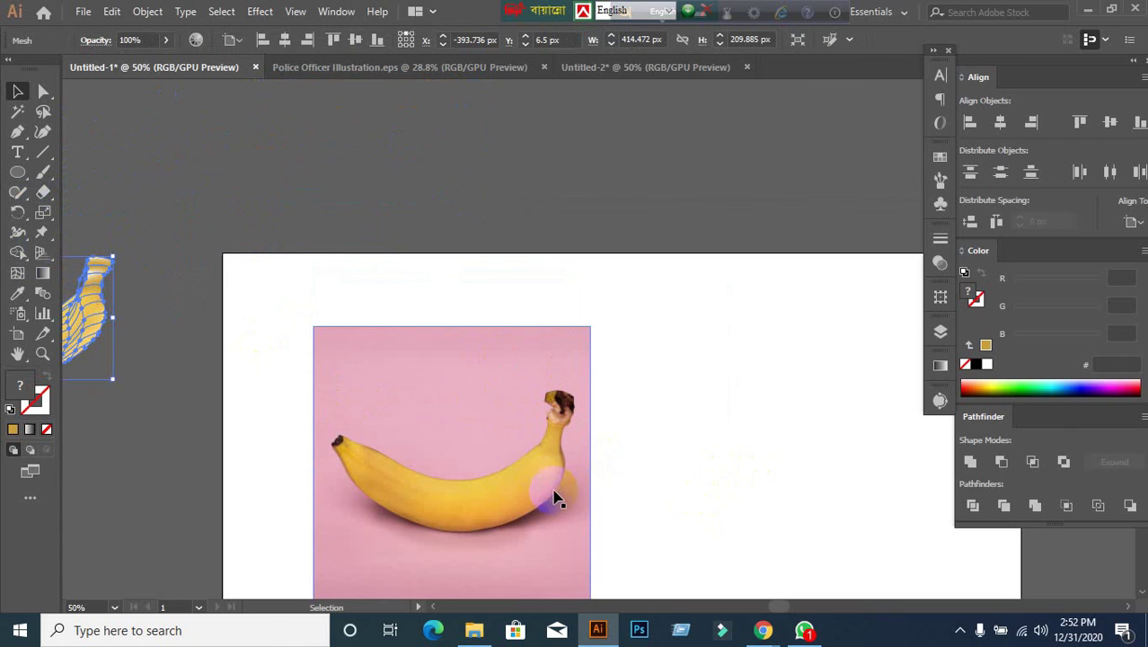
{"action": "scroll", "coordinate": [490, 474], "scroll_direction": "down", "scroll_amount": 2}
{"action": "left_click_drag", "start_coordinate": [490, 473], "coordinate": [581, 423]}
{"action": "left_click_drag", "start_coordinate": [815, 436], "coordinate": [604, 403]}
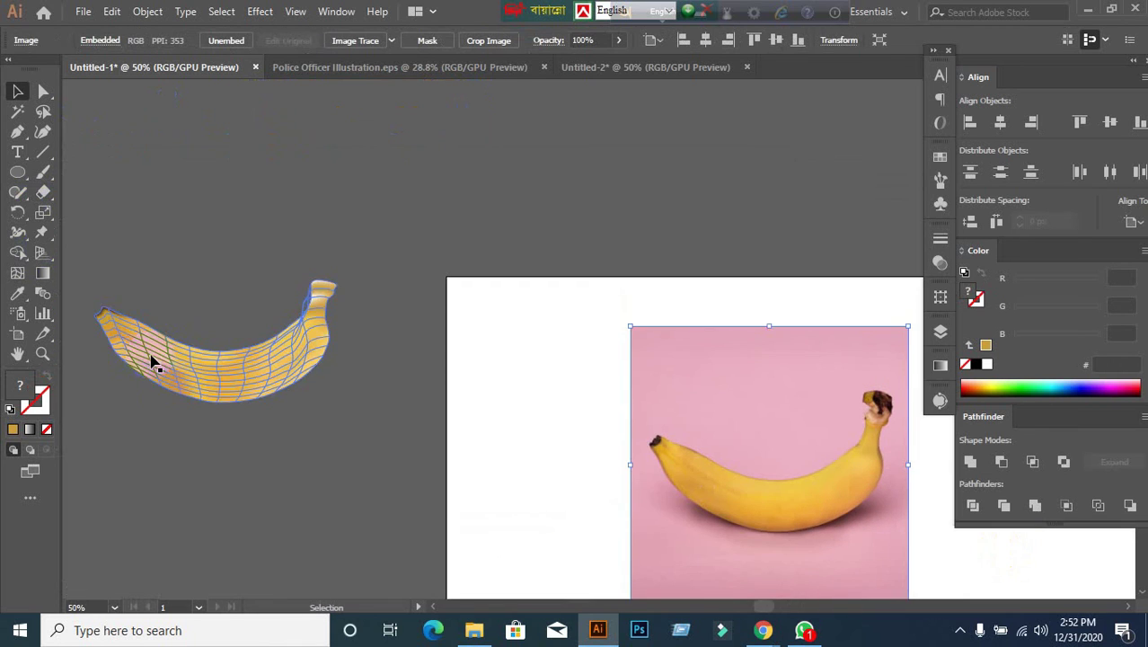
{"action": "left_click_drag", "start_coordinate": [153, 364], "coordinate": [269, 410]}
{"action": "left_click", "coordinate": [608, 478]}
{"action": "left_click_drag", "start_coordinate": [608, 478], "coordinate": [454, 397]}
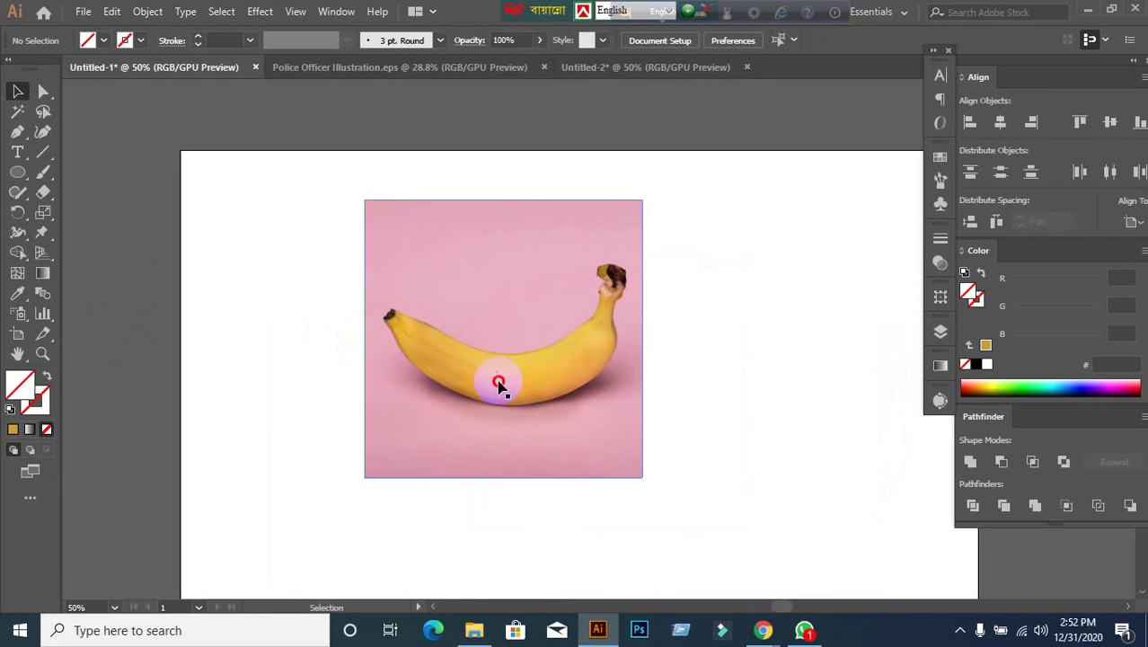
Deselect the banana photo and create a new layer above Layer 1.
{"action": "left_click", "coordinate": [500, 434]}
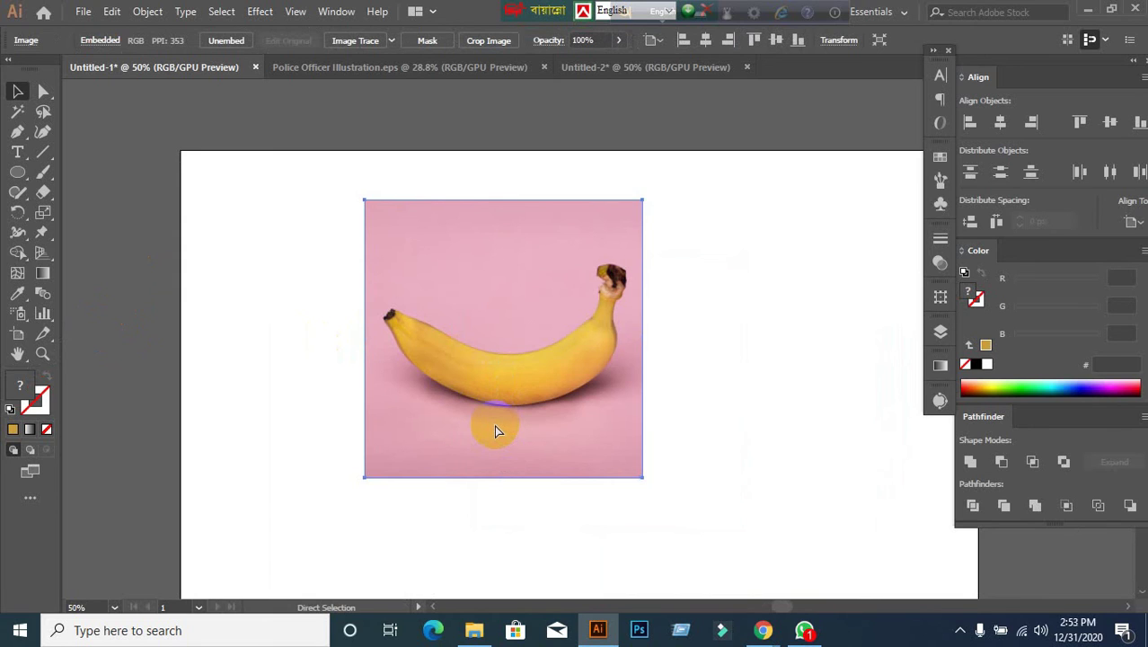
{"action": "key", "text": "ctrl+shift+a"}
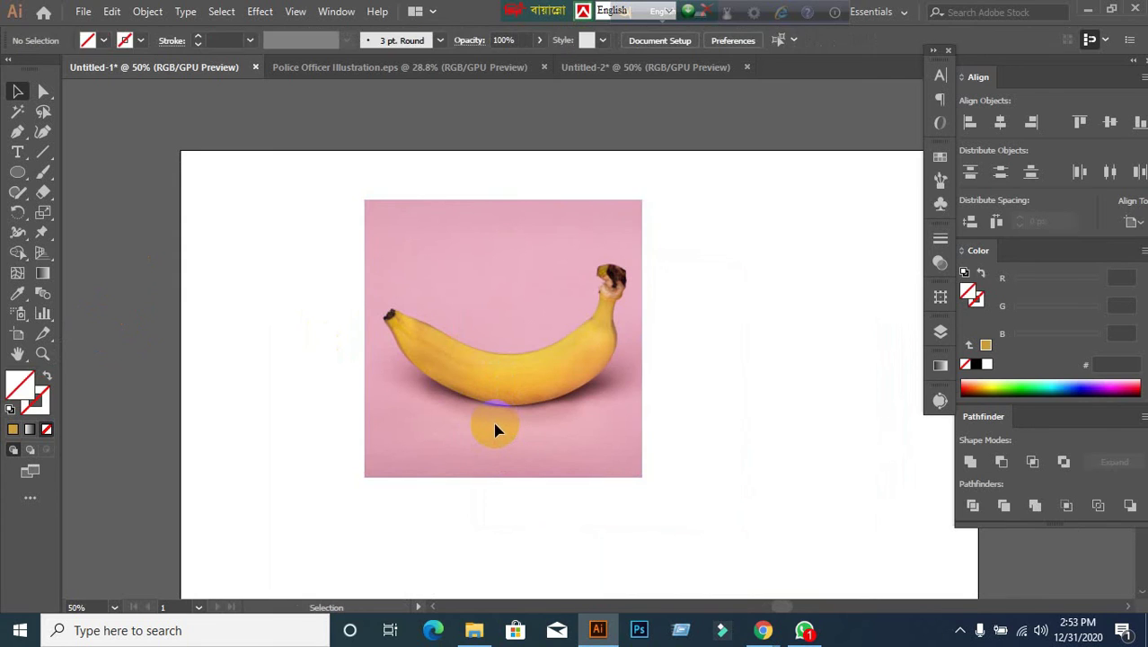
{"action": "key", "text": "ctrl+plus"}
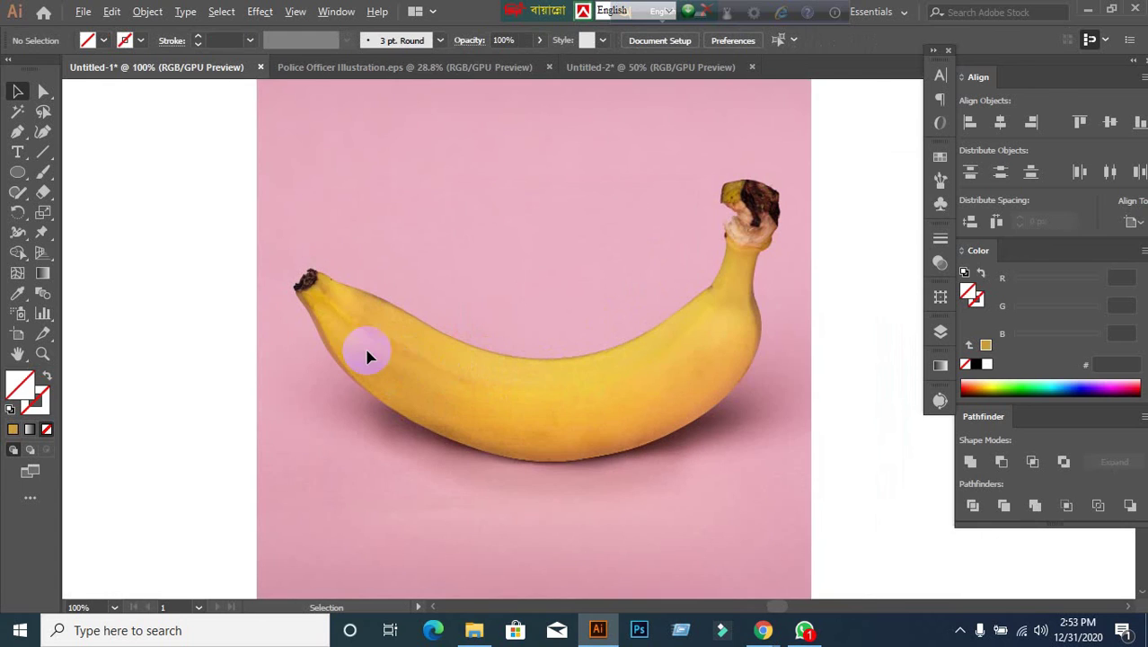
{"action": "left_click", "coordinate": [940, 333]}
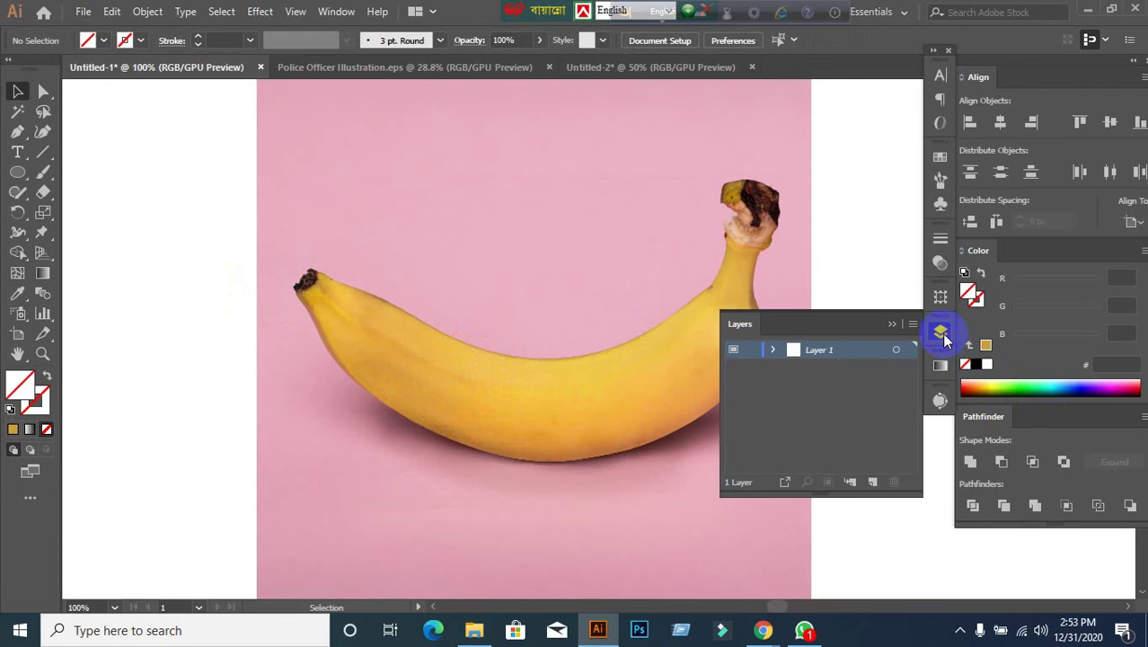
{"action": "left_click", "coordinate": [849, 482]}
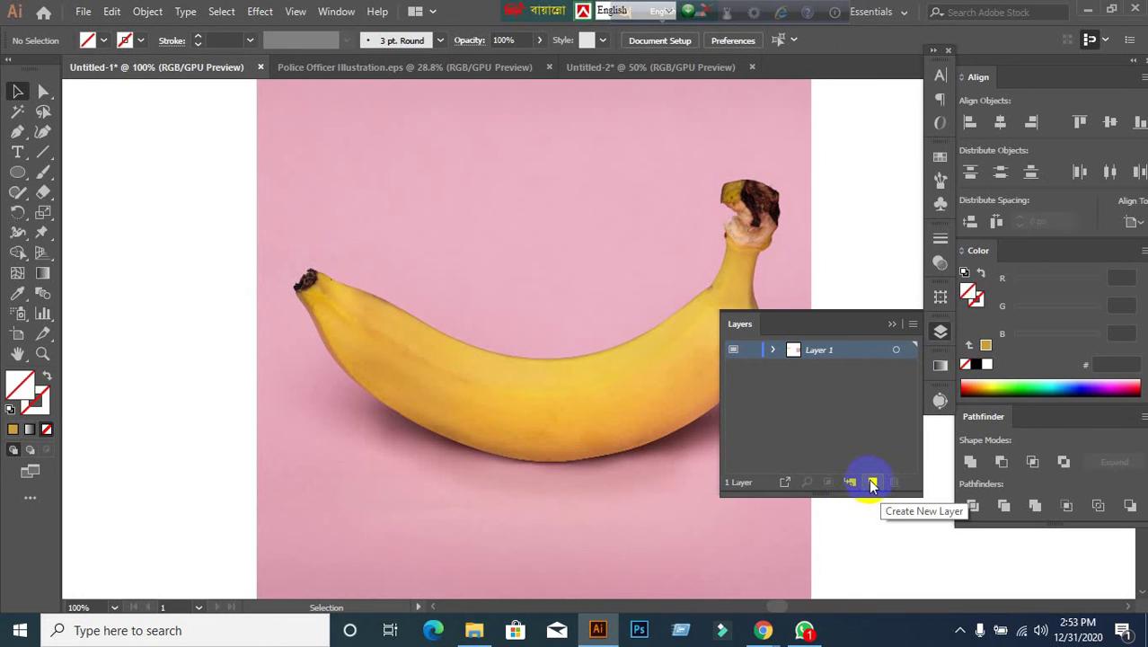
{"action": "left_click", "coordinate": [872, 483]}
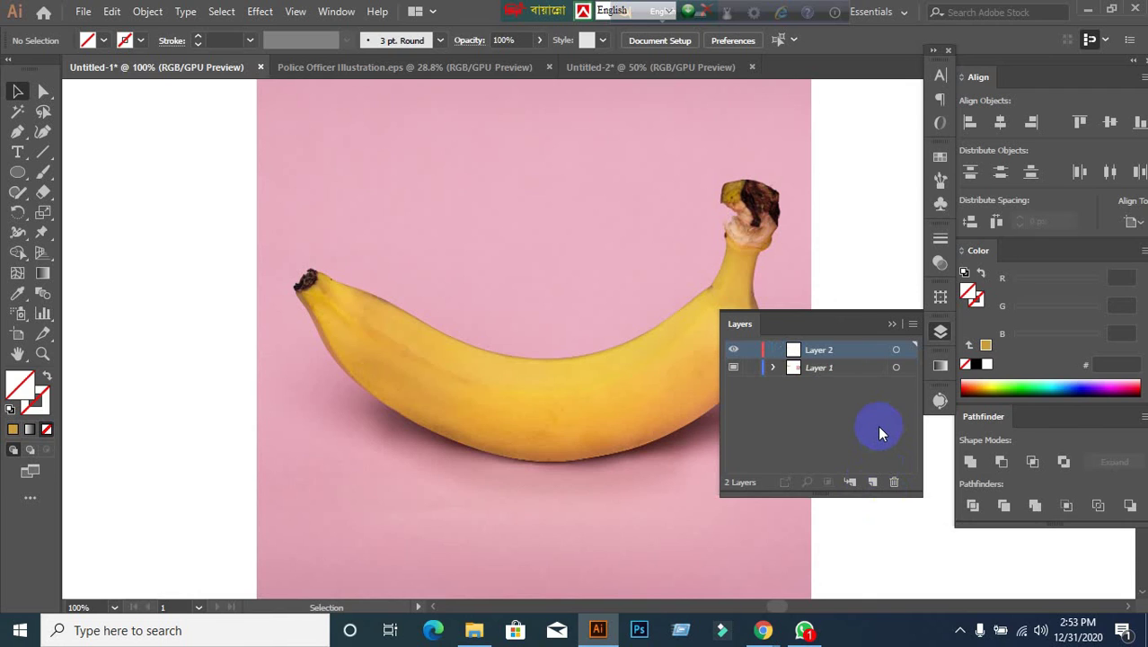
Hide Layer 1 and show it again, and make the new empty layer above it the active layer.
{"action": "left_click", "coordinate": [827, 370]}
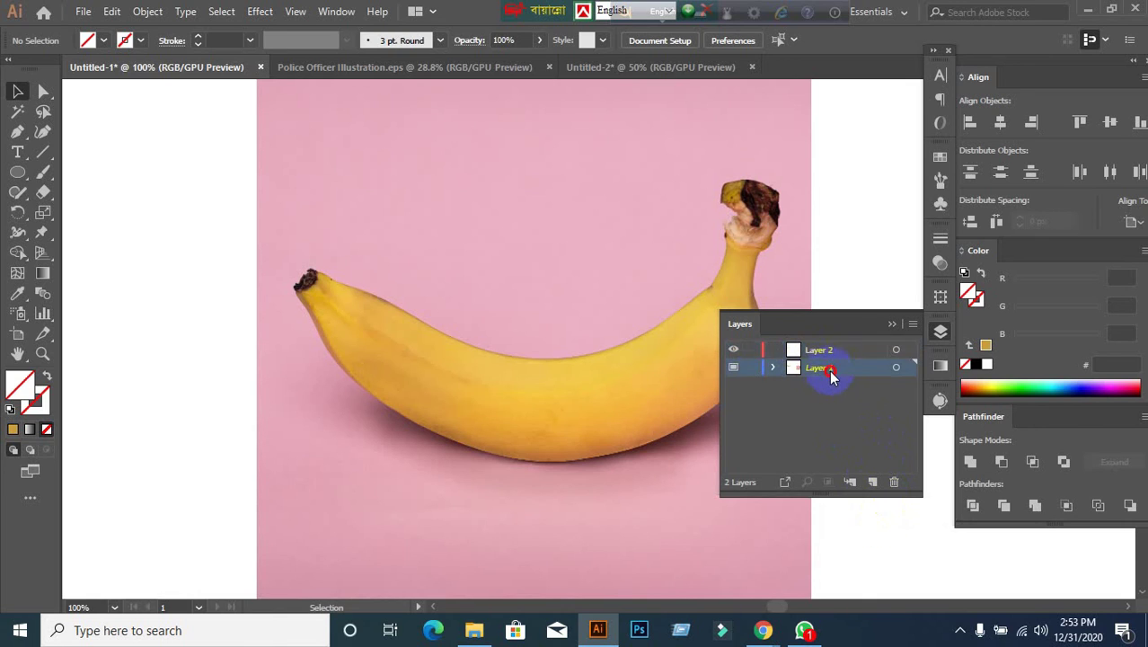
{"action": "left_click", "coordinate": [732, 367]}
{"action": "left_click", "coordinate": [732, 368]}
{"action": "left_click", "coordinate": [854, 357]}
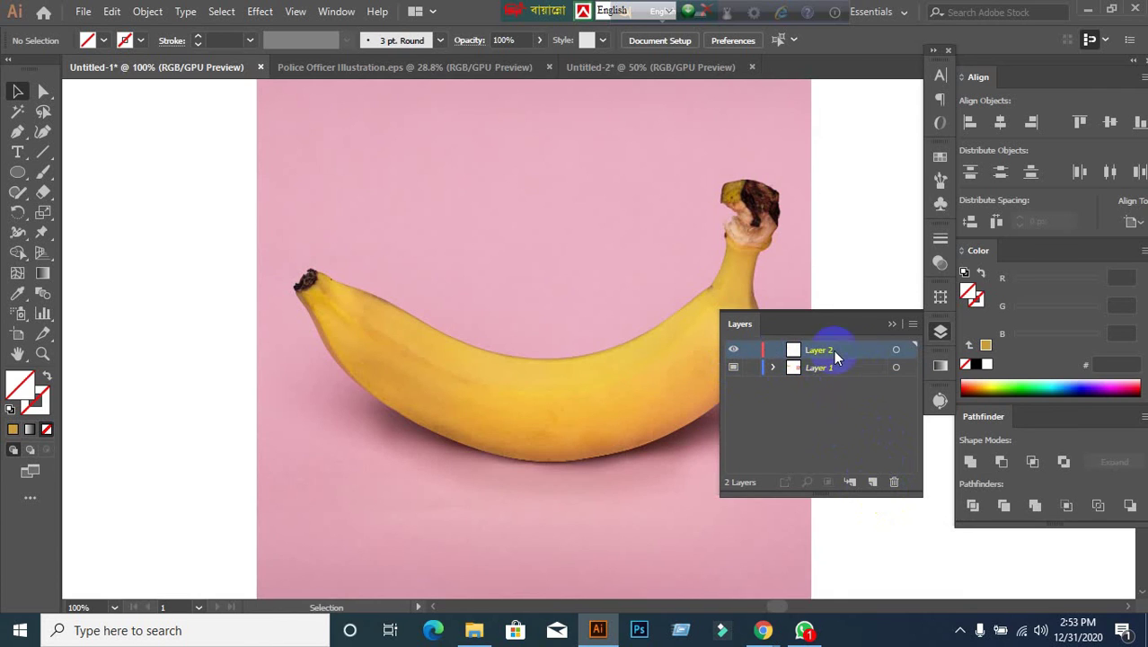
Set up the Pen tool with no fill and a black stroke for tracing the banana photo.
{"action": "scroll", "coordinate": [515, 389], "scroll_direction": "down", "scroll_amount": 2}
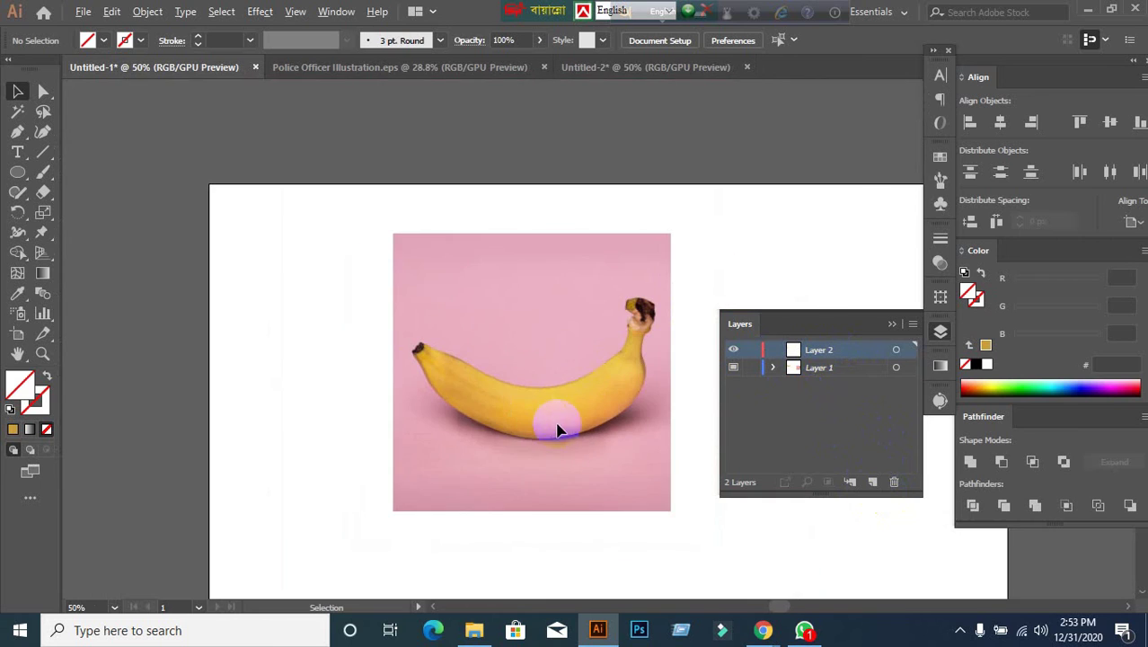
{"action": "left_click_drag", "start_coordinate": [515, 390], "coordinate": [461, 354]}
{"action": "scroll", "coordinate": [460, 354], "scroll_direction": "up", "scroll_amount": 2}
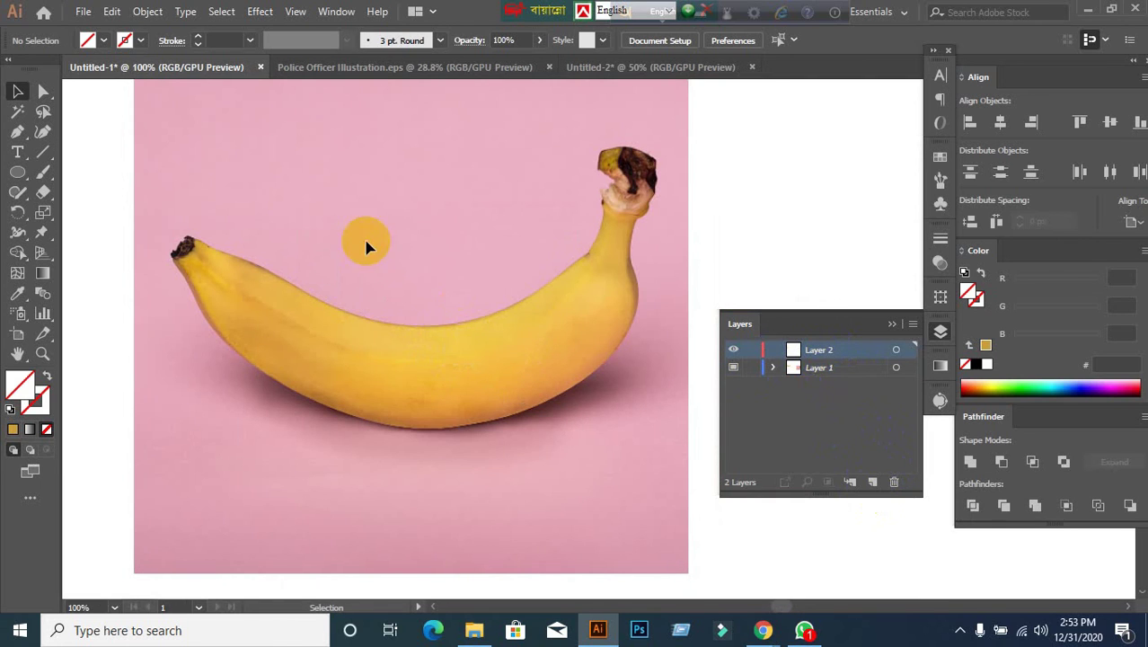
{"action": "left_click", "coordinate": [17, 131]}
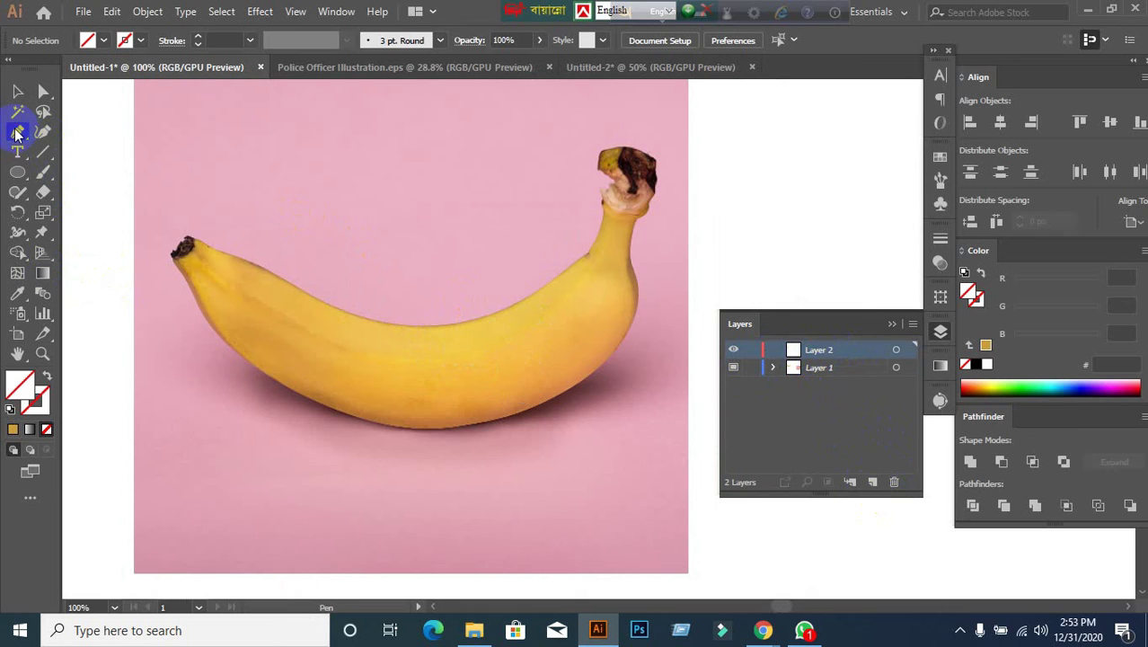
{"action": "left_click", "coordinate": [36, 398]}
{"action": "left_click", "coordinate": [13, 428]}
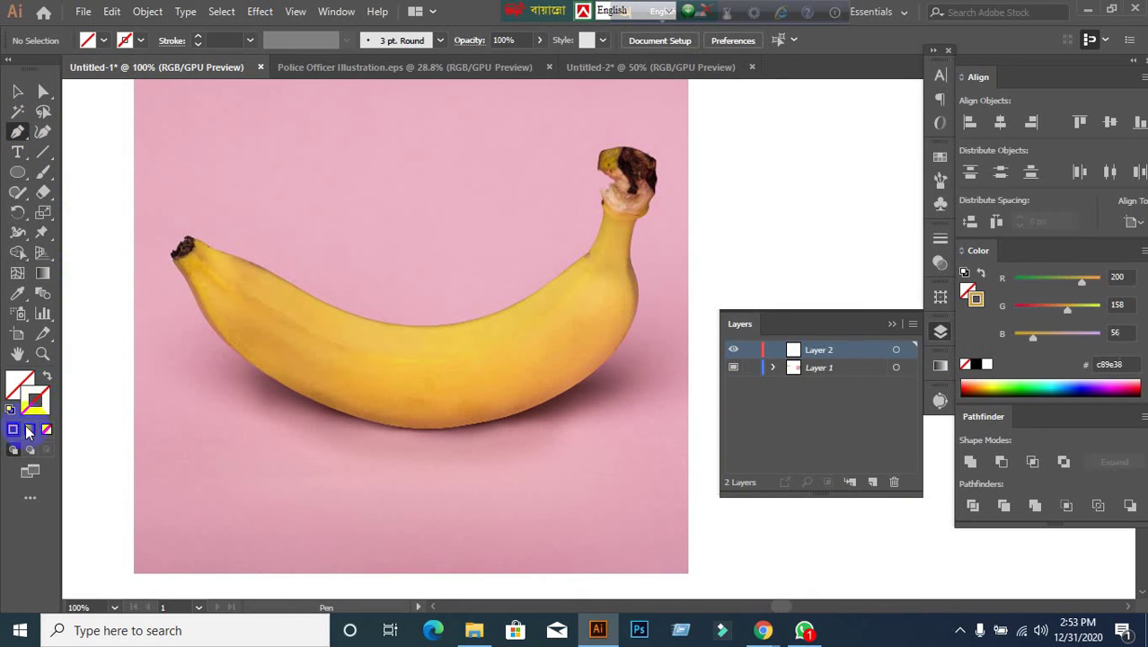
{"action": "left_click", "coordinate": [139, 40]}
{"action": "left_click", "coordinate": [46, 69]}
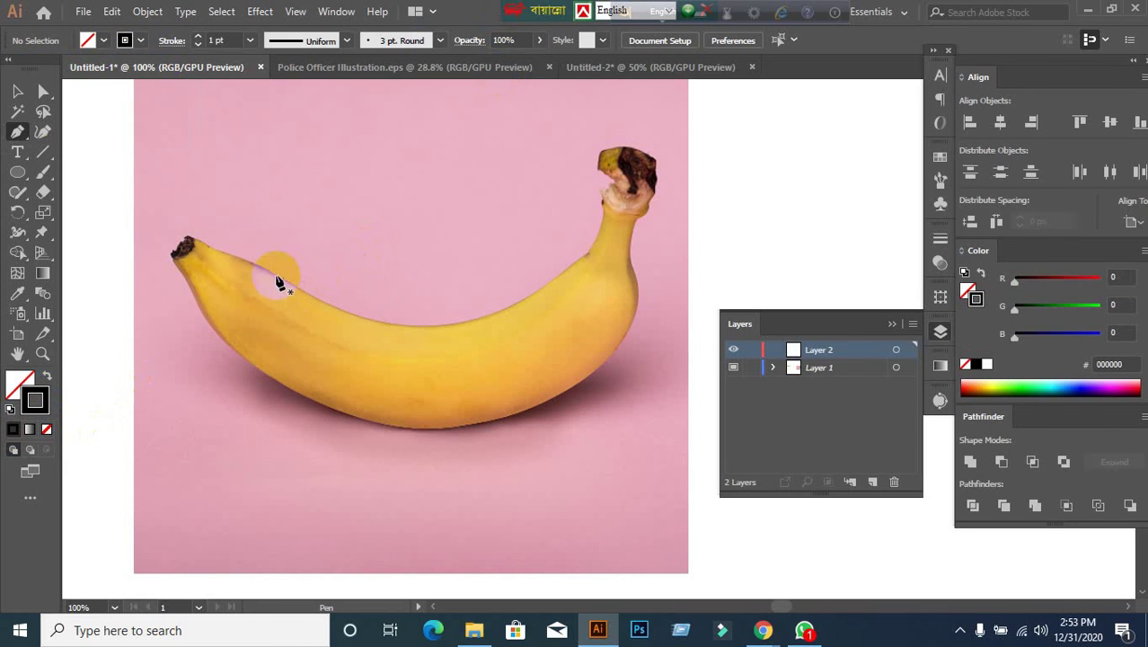
Draw a short Pen path across the banana's dark tip and deselect it.
{"action": "scroll", "coordinate": [179, 251], "scroll_direction": "up", "scroll_amount": 1}
{"action": "scroll", "coordinate": [328, 272], "scroll_direction": "down", "scroll_amount": 1}
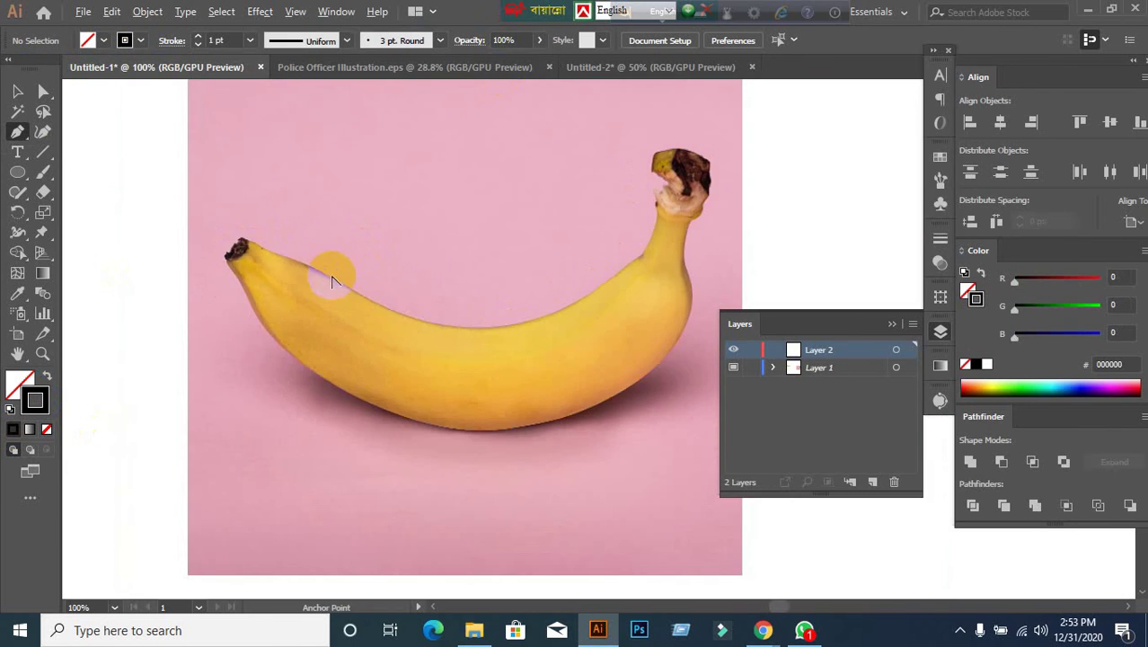
{"action": "left_click", "coordinate": [240, 269]}
{"action": "left_click_drag", "start_coordinate": [241, 272], "coordinate": [299, 252]}
{"action": "scroll", "coordinate": [234, 249], "scroll_direction": "up", "scroll_amount": 1}
{"action": "key", "text": "ctrl"}
{"action": "left_click", "coordinate": [299, 252], "text": "ctrl"}
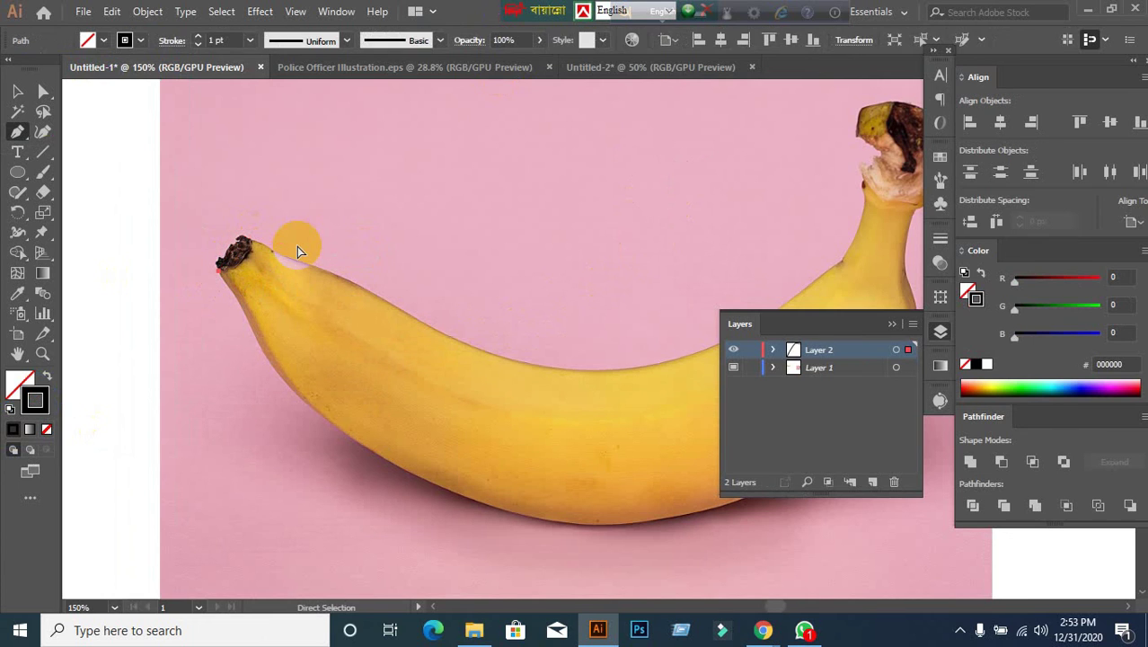
Start a new Pen outline below the banana's dark tip, running around the tip and onto the start of the upper edge.
{"action": "scroll", "coordinate": [233, 287], "scroll_direction": "up", "scroll_amount": 2}
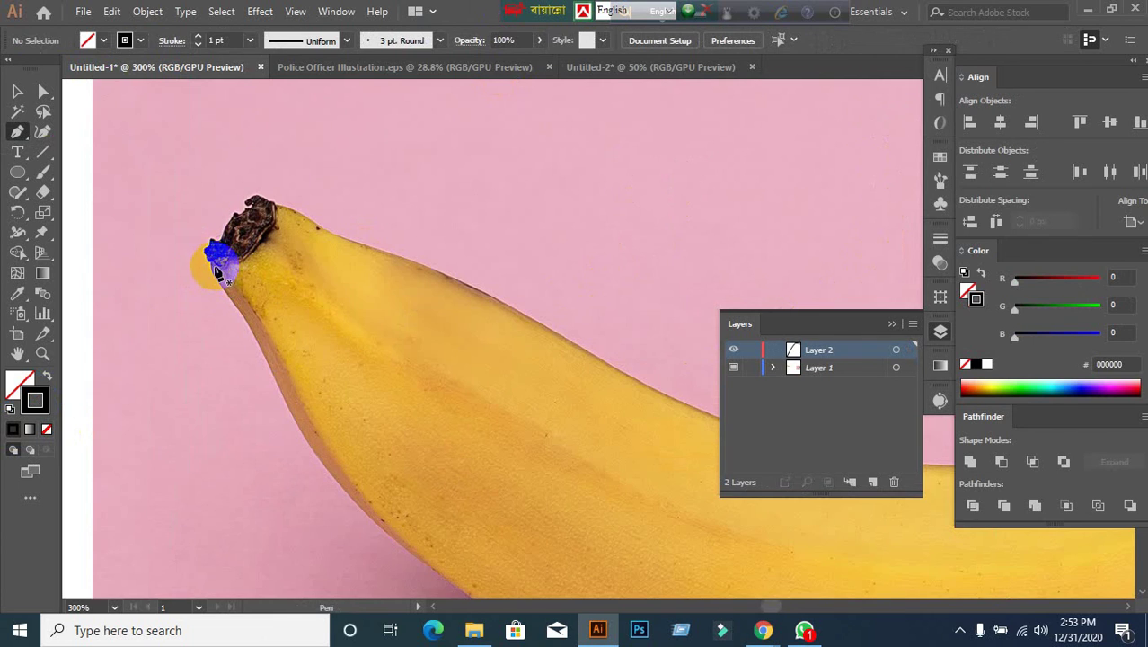
{"action": "left_click_drag", "start_coordinate": [212, 278], "coordinate": [284, 215]}
{"action": "left_click", "coordinate": [256, 207]}
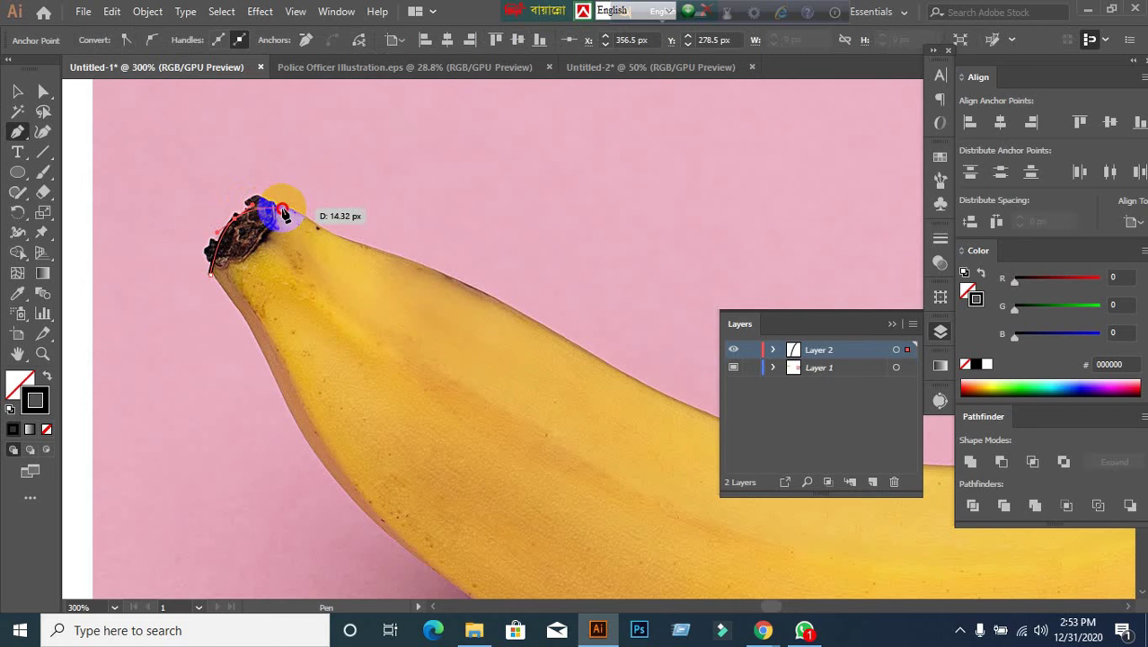
{"action": "left_click", "coordinate": [313, 223]}
{"action": "left_click_drag", "start_coordinate": [315, 225], "coordinate": [346, 256]}
{"action": "left_click_drag", "start_coordinate": [434, 272], "coordinate": [332, 250]}
{"action": "left_click_drag", "start_coordinate": [370, 265], "coordinate": [400, 271]}
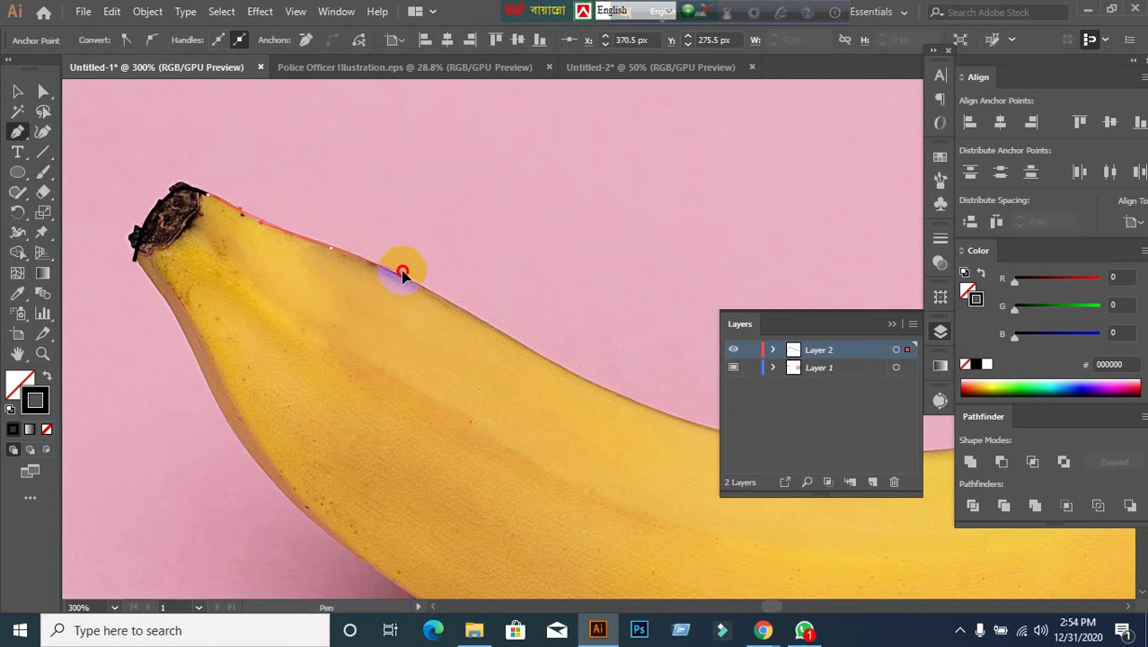
Continue the Pen outline with curved segments down the banana's upper edge to just before its lowest point.
{"action": "left_click_drag", "start_coordinate": [562, 376], "coordinate": [435, 289]}
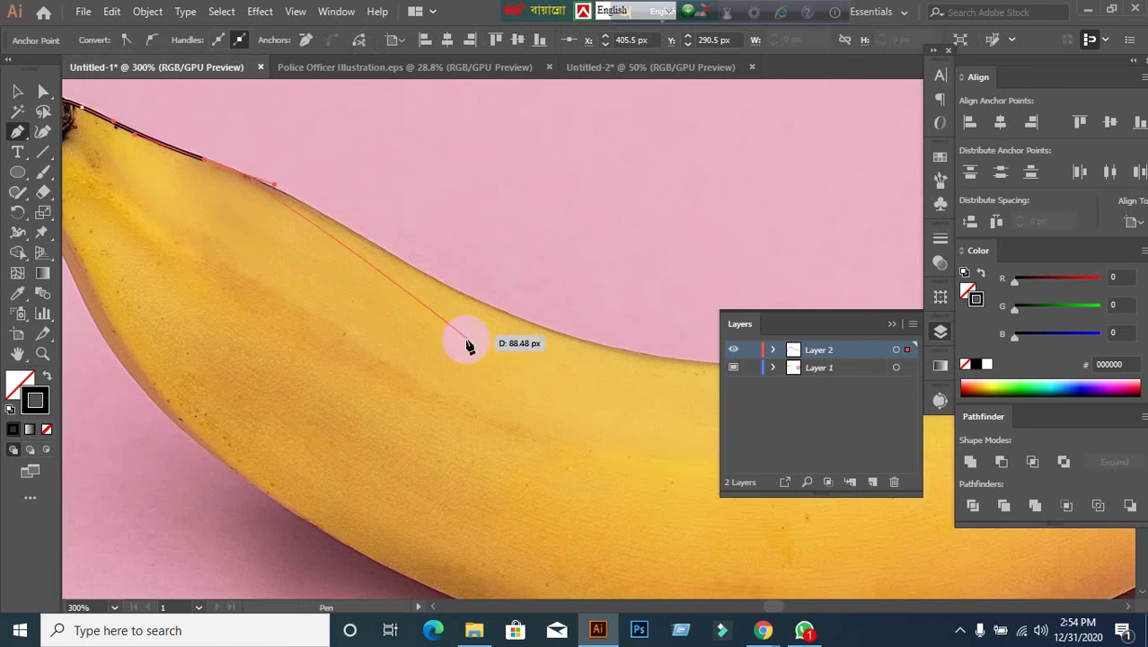
{"action": "left_click", "coordinate": [438, 286]}
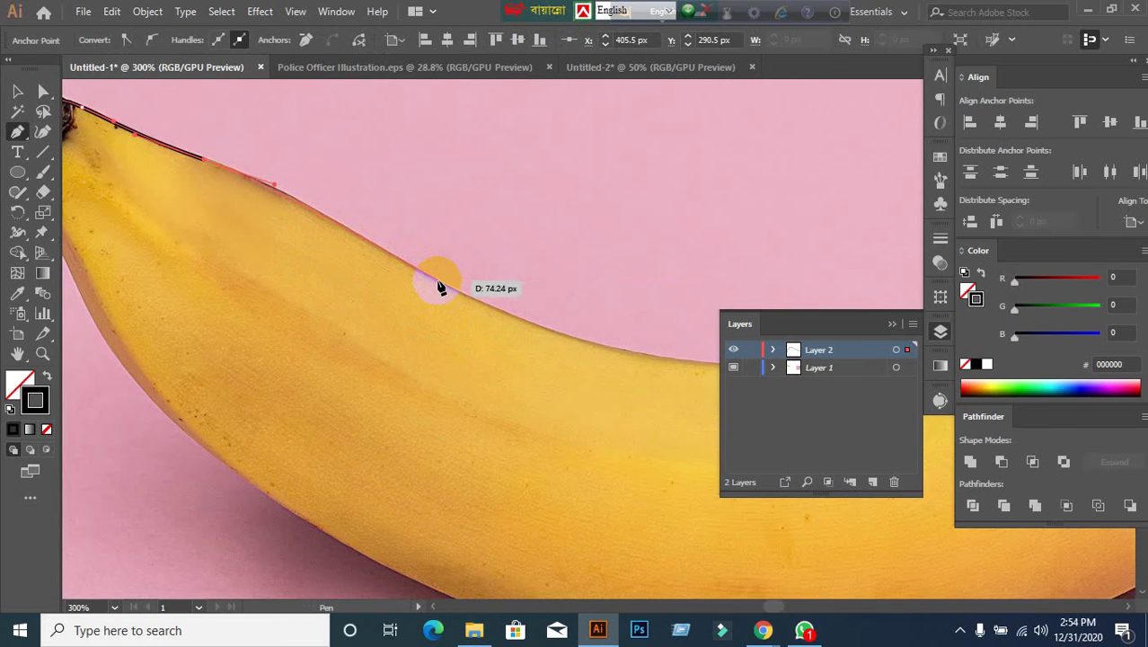
{"action": "left_click", "coordinate": [458, 293]}
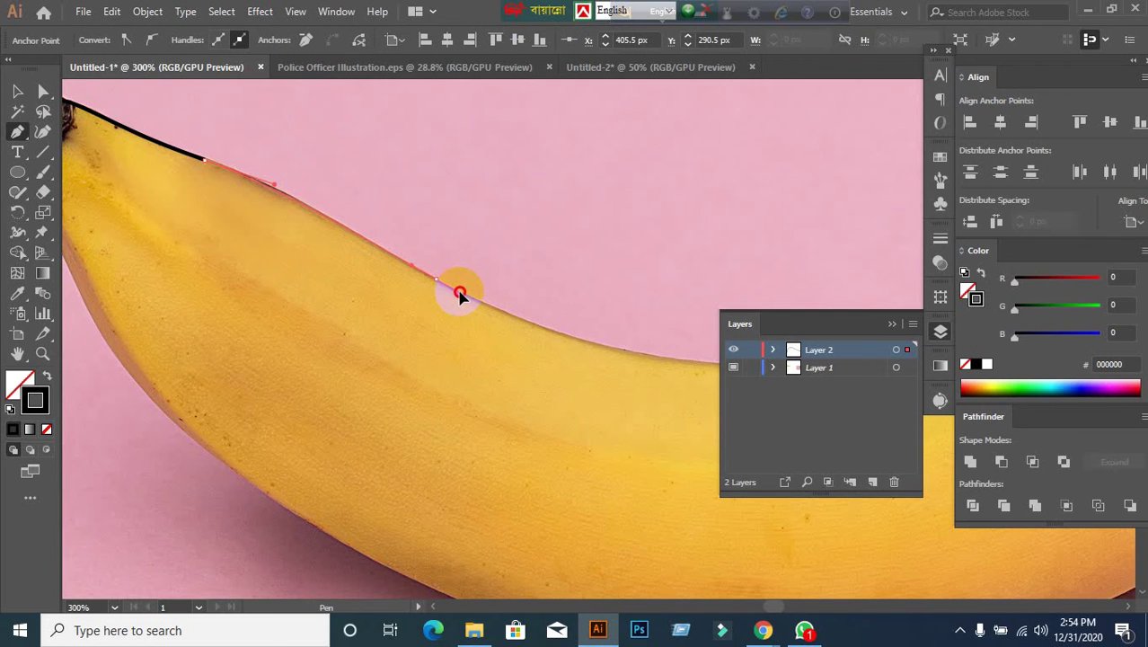
{"action": "mouse_move", "coordinate": [576, 367]}
{"action": "left_mouse_down"}
{"action": "mouse_move", "coordinate": [311, 349]}
{"action": "mouse_move", "coordinate": [238, 323]}
{"action": "left_mouse_up"}
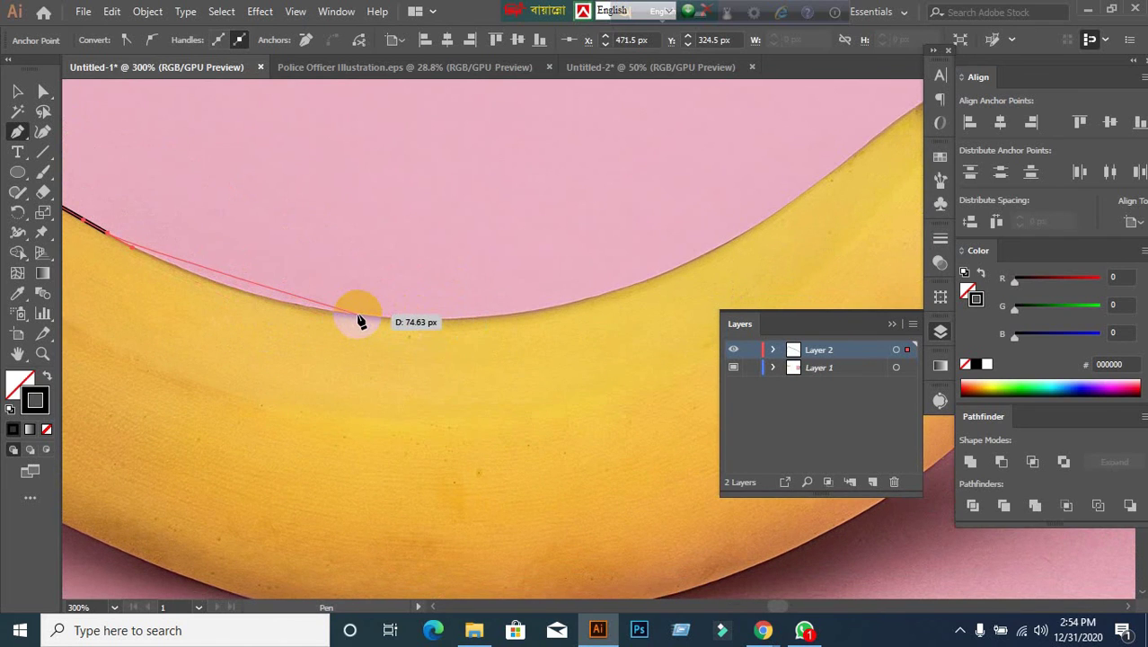
{"action": "left_click_drag", "start_coordinate": [357, 317], "coordinate": [446, 318]}
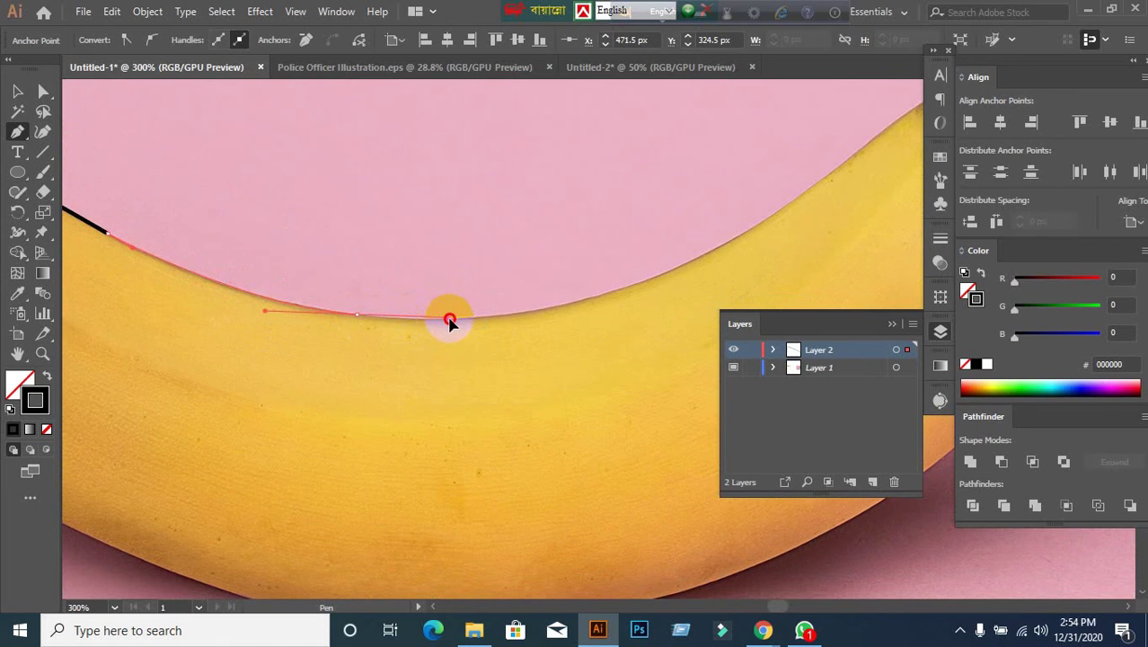
{"action": "left_click_drag", "start_coordinate": [541, 323], "coordinate": [440, 384]}
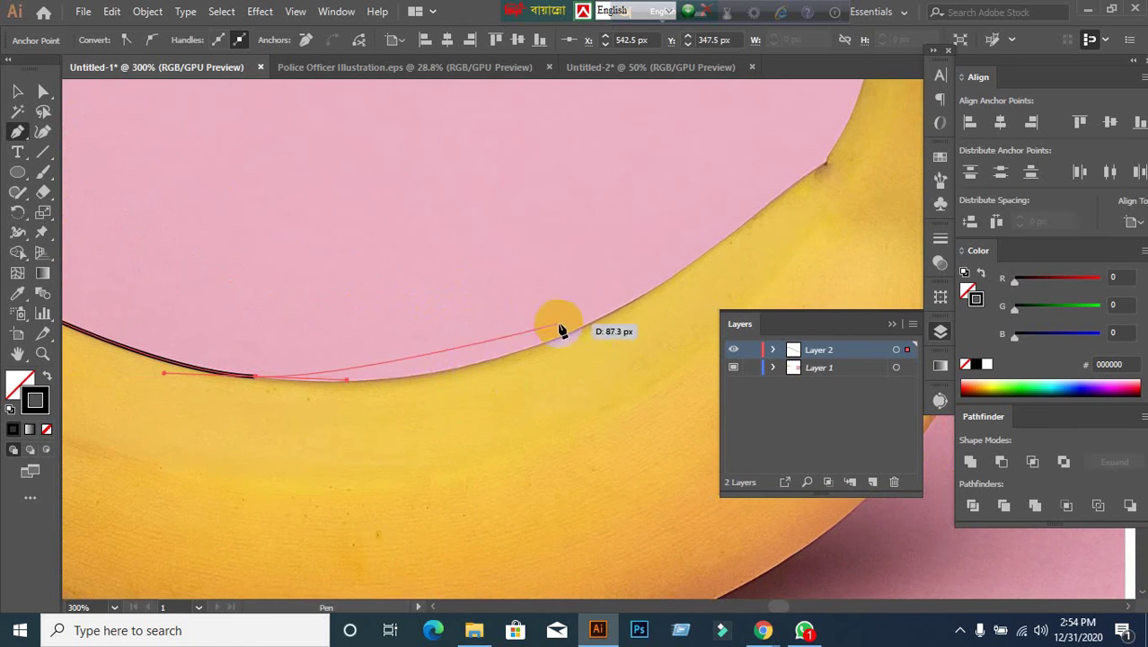
{"action": "left_click_drag", "start_coordinate": [585, 329], "coordinate": [682, 271]}
{"action": "key", "text": "ctrl+z"}
{"action": "left_click_drag", "start_coordinate": [487, 366], "coordinate": [572, 342]}
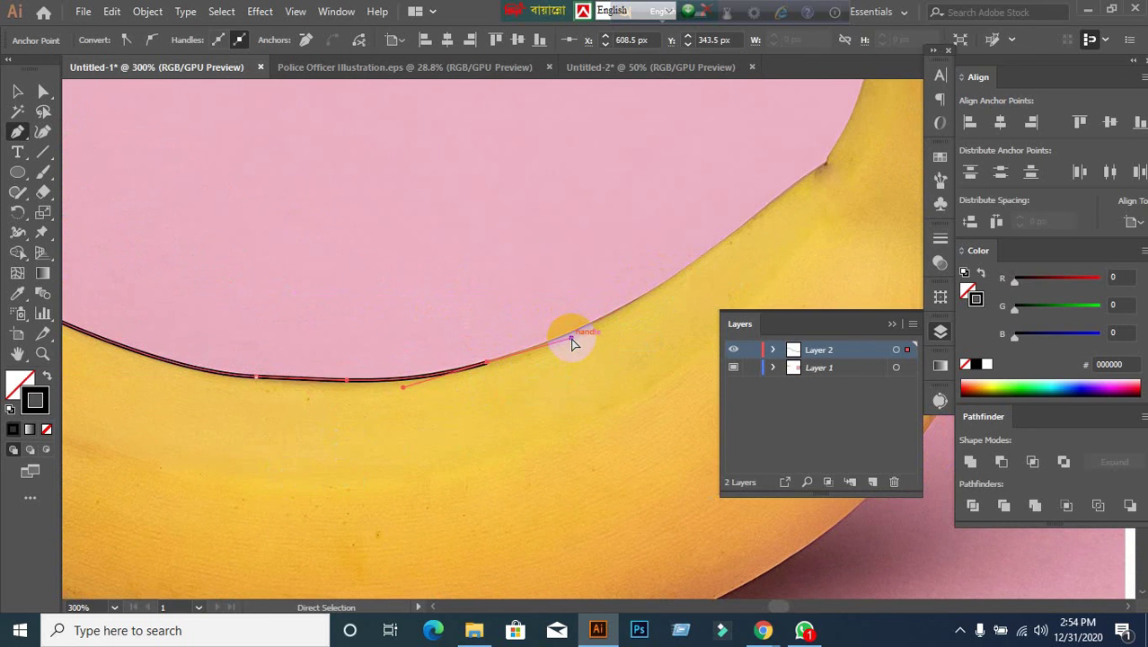
{"action": "key", "text": "ctrl+z"}
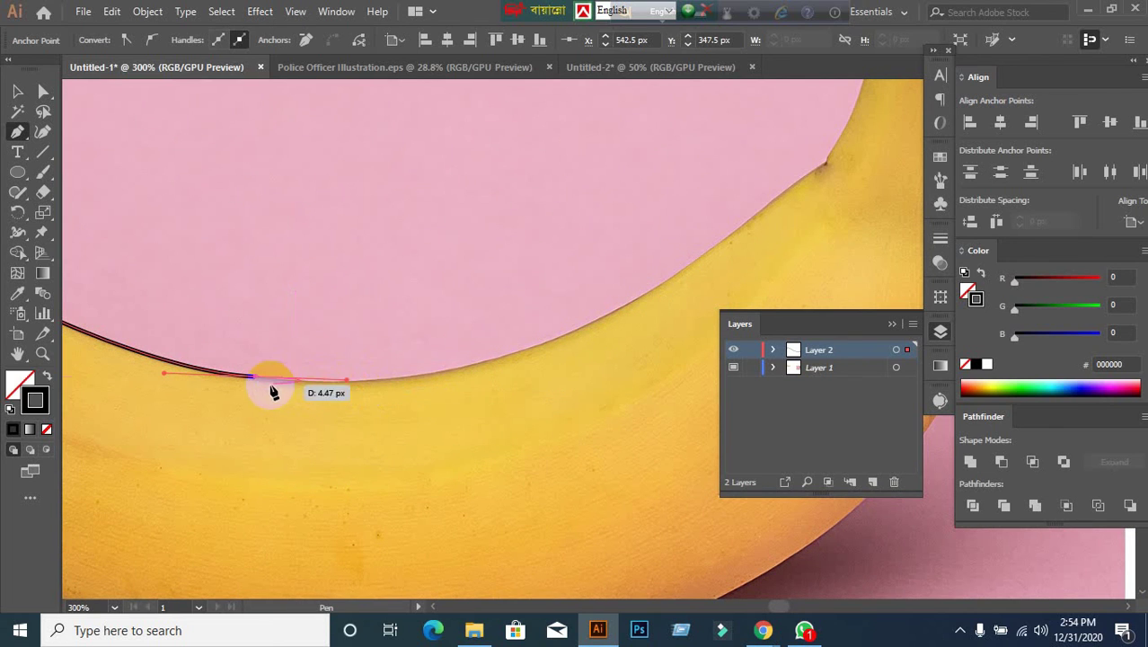
{"action": "left_click_drag", "start_coordinate": [258, 381], "coordinate": [441, 384]}
{"action": "key", "text": "ctrl+z"}
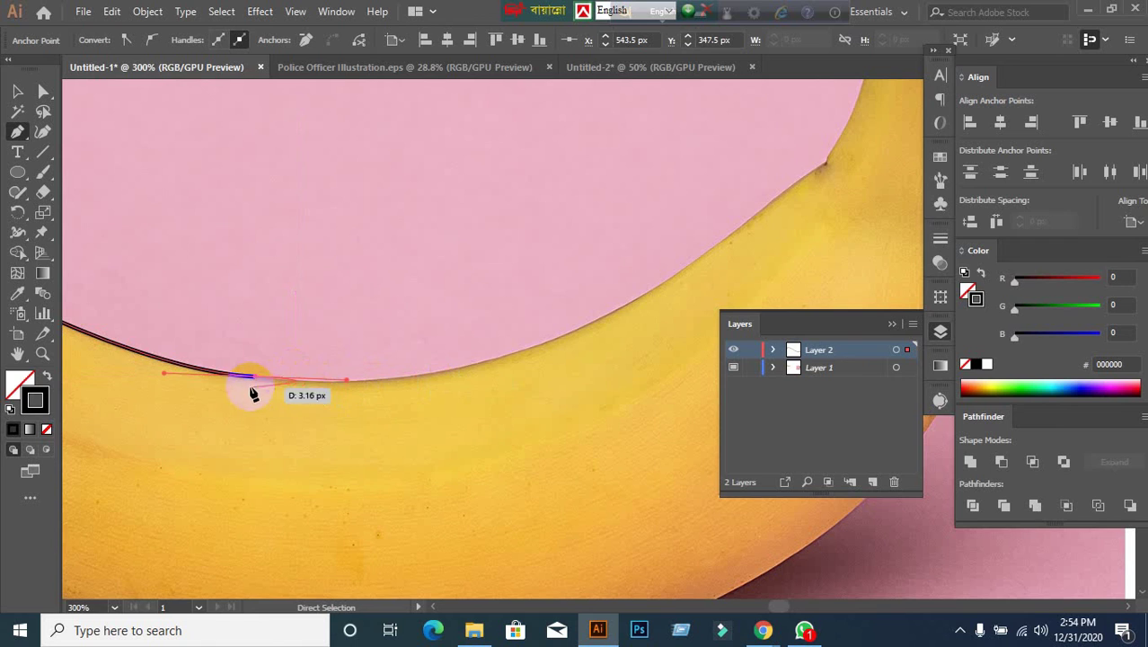
Retract the last anchor's outgoing handle and curve the outline along the inner edge up to the corner at the neck's base.
{"action": "left_click", "coordinate": [256, 376]}
{"action": "left_click", "coordinate": [440, 380]}
{"action": "left_click_drag", "start_coordinate": [439, 381], "coordinate": [539, 357]}
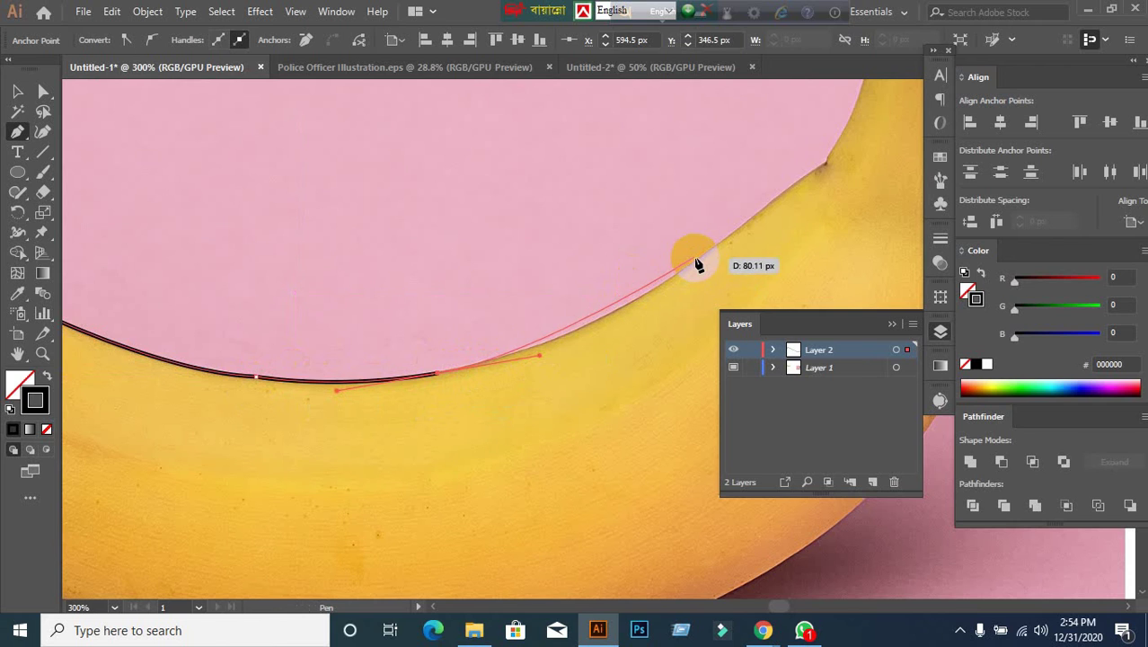
{"action": "left_click_drag", "start_coordinate": [690, 273], "coordinate": [725, 241]}
{"action": "left_click_drag", "start_coordinate": [615, 362], "coordinate": [311, 488]}
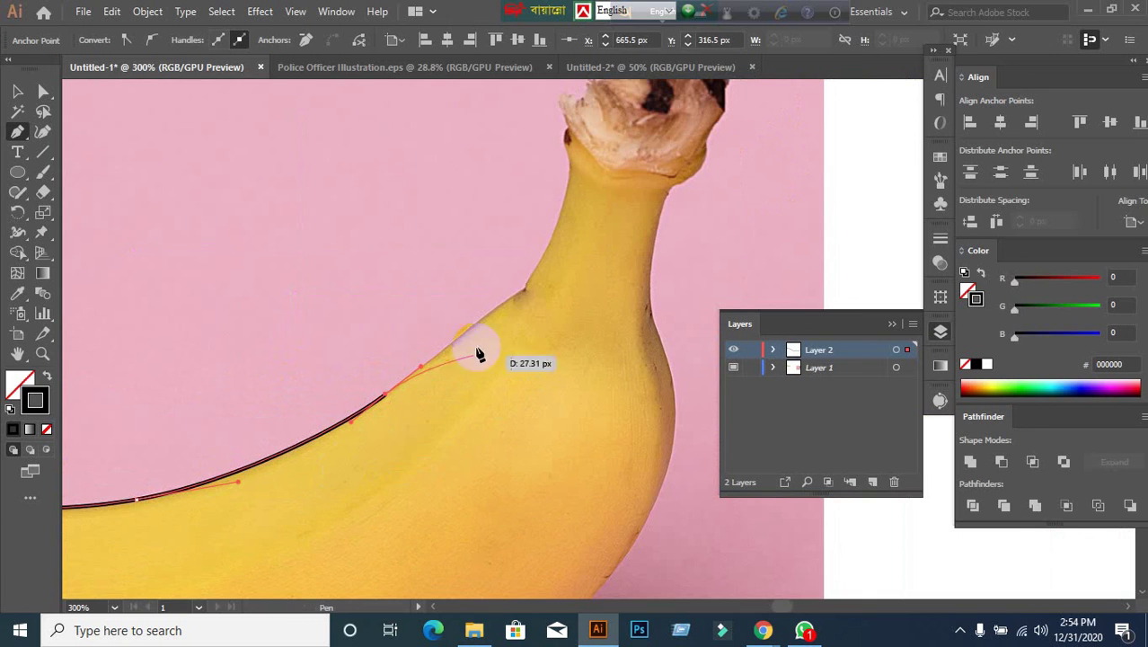
{"action": "left_click", "coordinate": [526, 288]}
Trace the neck's inner side and the boundary below the brown stem end, turning the outline around onto the neck's outer side.
{"action": "left_click_drag", "start_coordinate": [569, 168], "coordinate": [564, 108]}
{"action": "left_click_drag", "start_coordinate": [572, 171], "coordinate": [566, 141]}
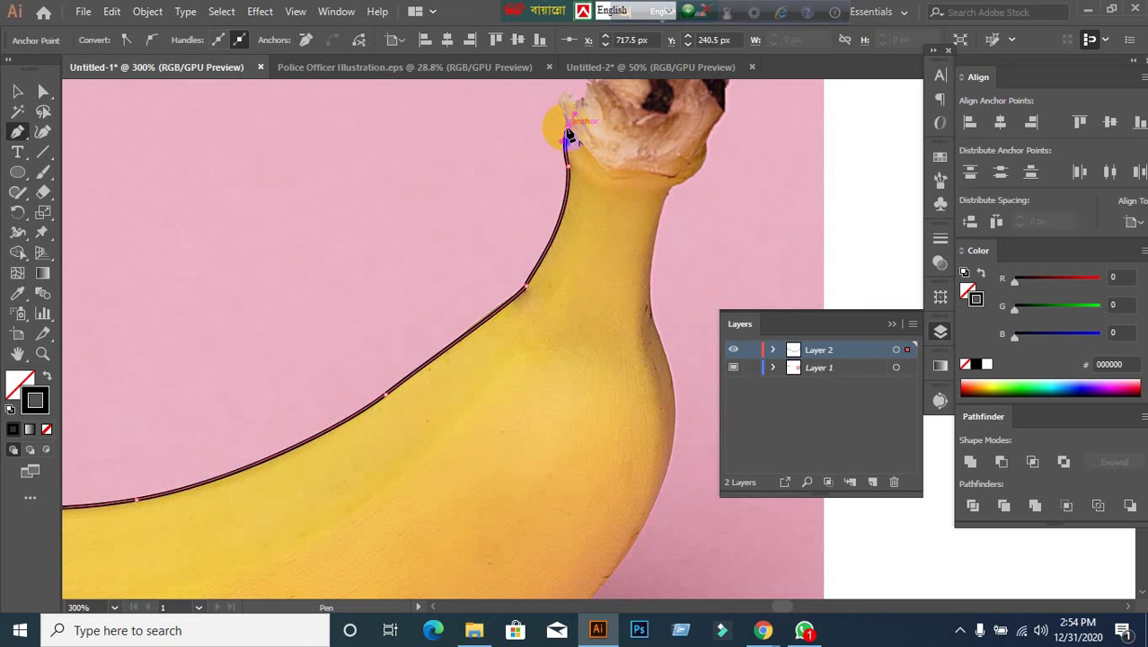
{"action": "mouse_move", "coordinate": [668, 177]}
{"action": "left_mouse_down"}
{"action": "mouse_move", "coordinate": [715, 160]}
{"action": "mouse_move", "coordinate": [703, 144]}
{"action": "mouse_move", "coordinate": [670, 191]}
{"action": "left_mouse_up"}
{"action": "left_click", "coordinate": [661, 192], "text": "ctrl"}
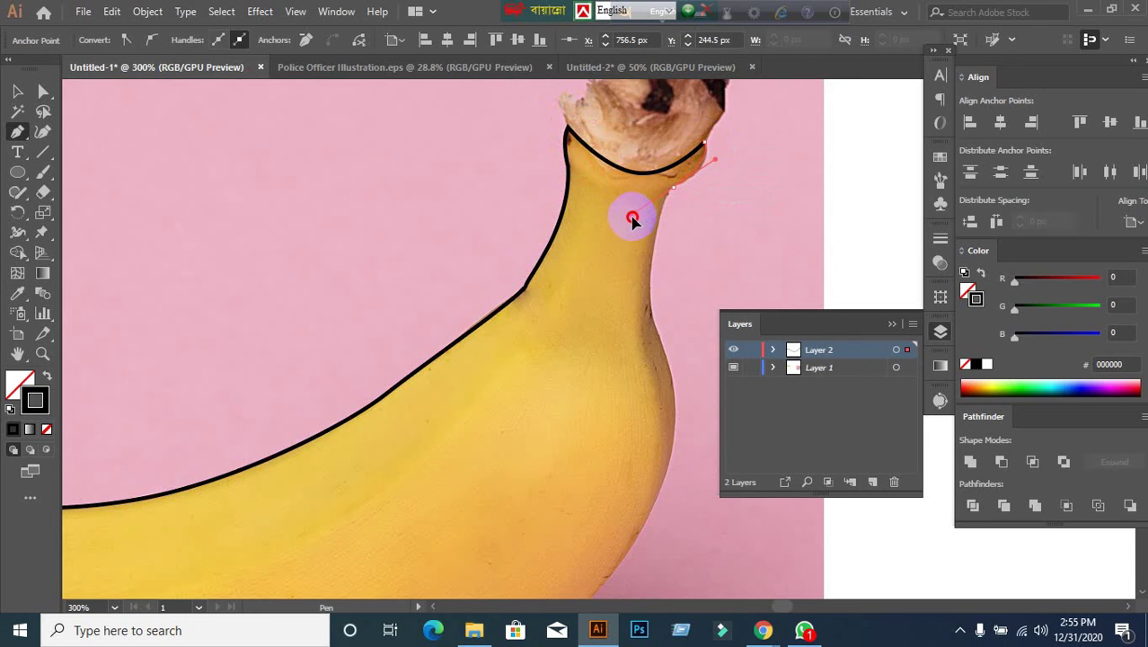
{"action": "left_click", "coordinate": [675, 185]}
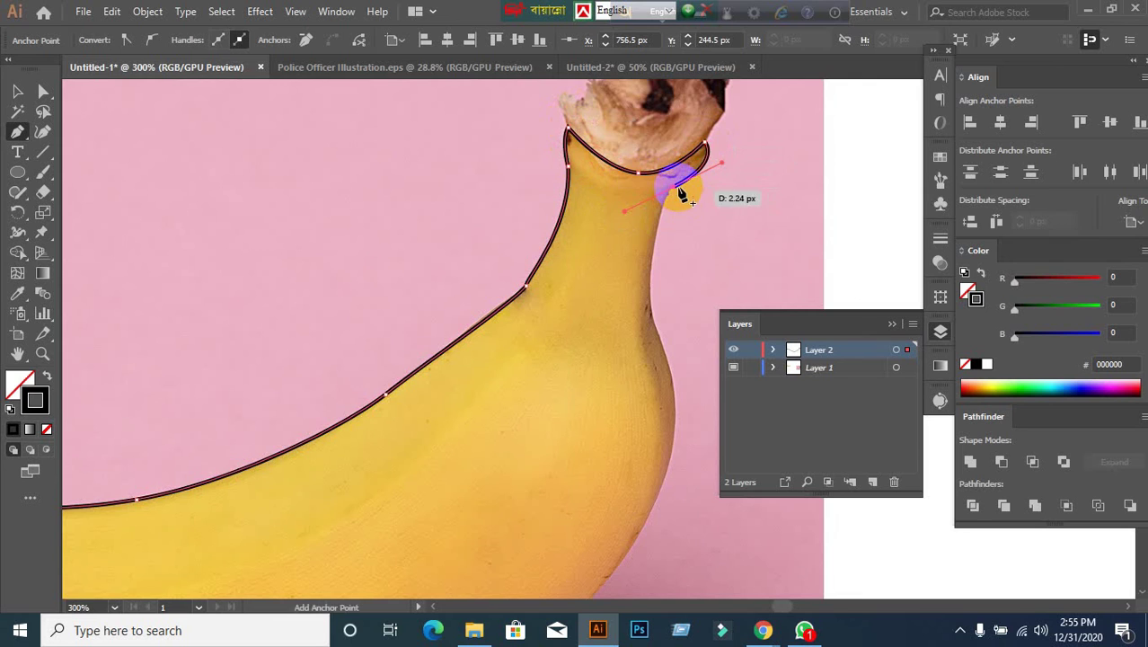
Extend the outline down the neck's outer side and around the banana's right-hand bulge to its lower right edge.
{"action": "mouse_move", "coordinate": [642, 363]}
{"action": "left_mouse_down"}
{"action": "mouse_move", "coordinate": [616, 302]}
{"action": "mouse_move", "coordinate": [623, 226]}
{"action": "mouse_move", "coordinate": [629, 247]}
{"action": "mouse_move", "coordinate": [622, 256]}
{"action": "mouse_move", "coordinate": [622, 207]}
{"action": "mouse_move", "coordinate": [627, 263]}
{"action": "mouse_move", "coordinate": [622, 196]}
{"action": "left_mouse_up"}
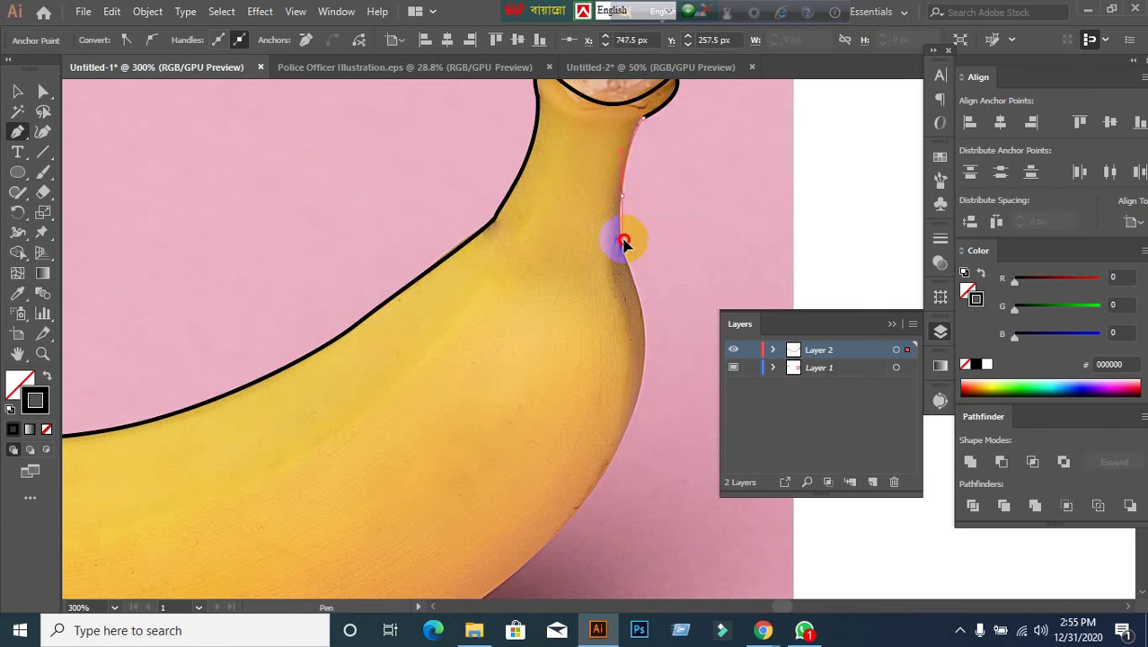
{"action": "mouse_move", "coordinate": [624, 245]}
{"action": "left_mouse_down"}
{"action": "mouse_move", "coordinate": [640, 336]}
{"action": "mouse_move", "coordinate": [590, 258]}
{"action": "mouse_move", "coordinate": [579, 213]}
{"action": "left_mouse_up"}
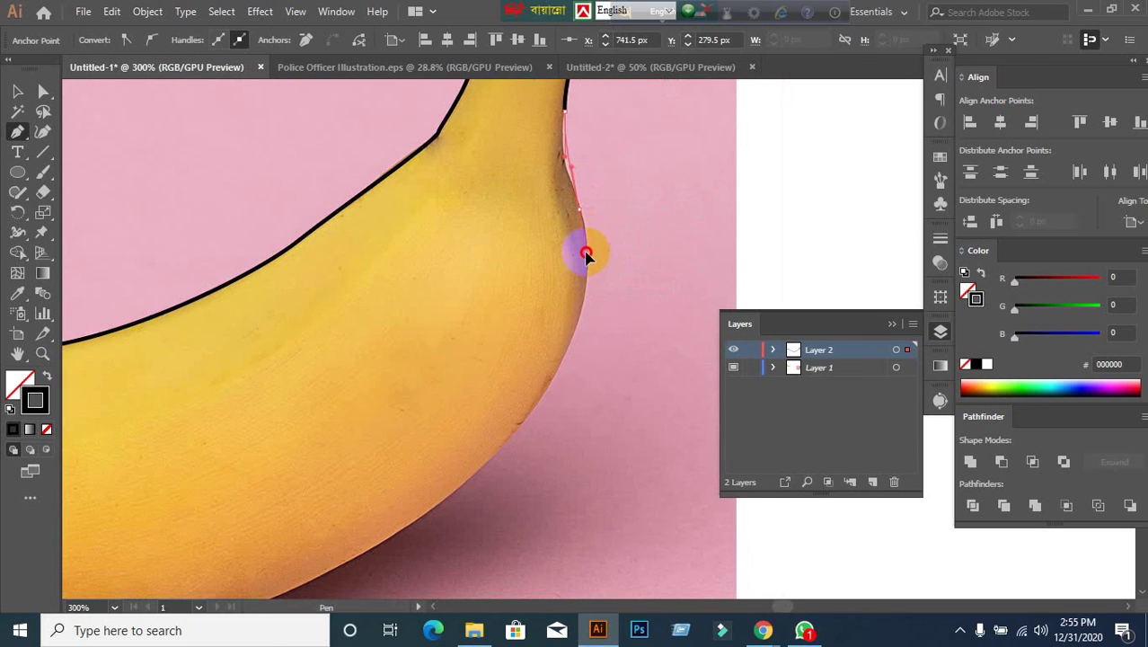
{"action": "left_click", "coordinate": [598, 286]}
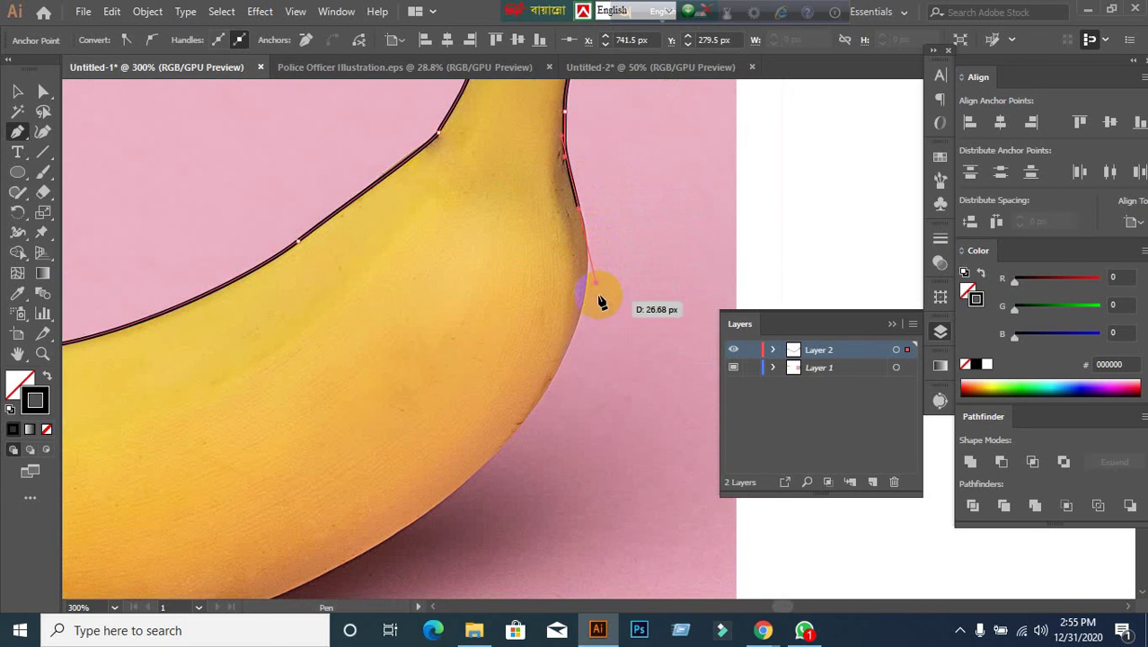
{"action": "left_click_drag", "start_coordinate": [596, 392], "coordinate": [673, 306]}
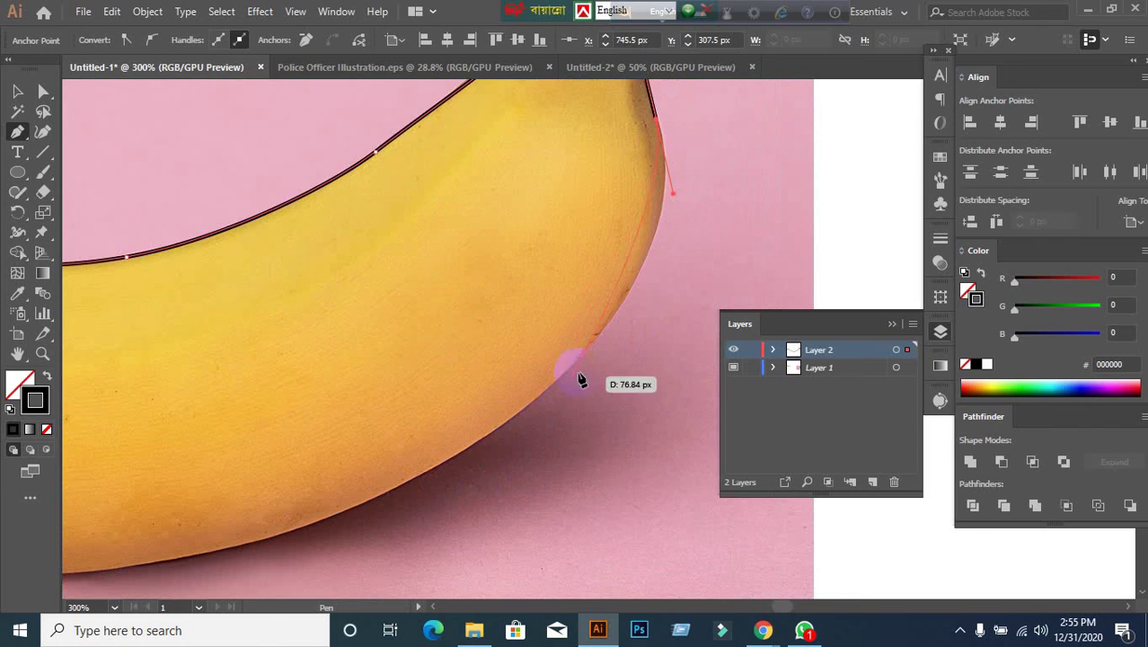
{"action": "left_click_drag", "start_coordinate": [601, 334], "coordinate": [544, 386]}
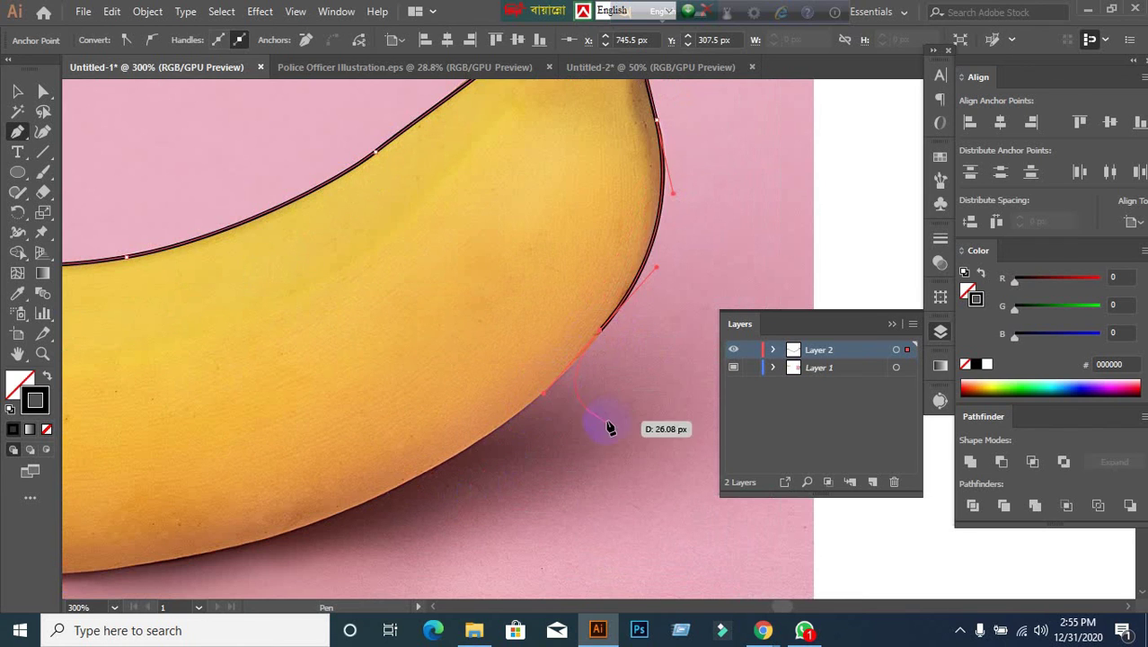
Curve the outline along the banana's lower right underside to its lowest point.
{"action": "left_click_drag", "start_coordinate": [590, 425], "coordinate": [725, 310]}
{"action": "left_click_drag", "start_coordinate": [509, 443], "coordinate": [398, 461]}
{"action": "key", "text": "space"}
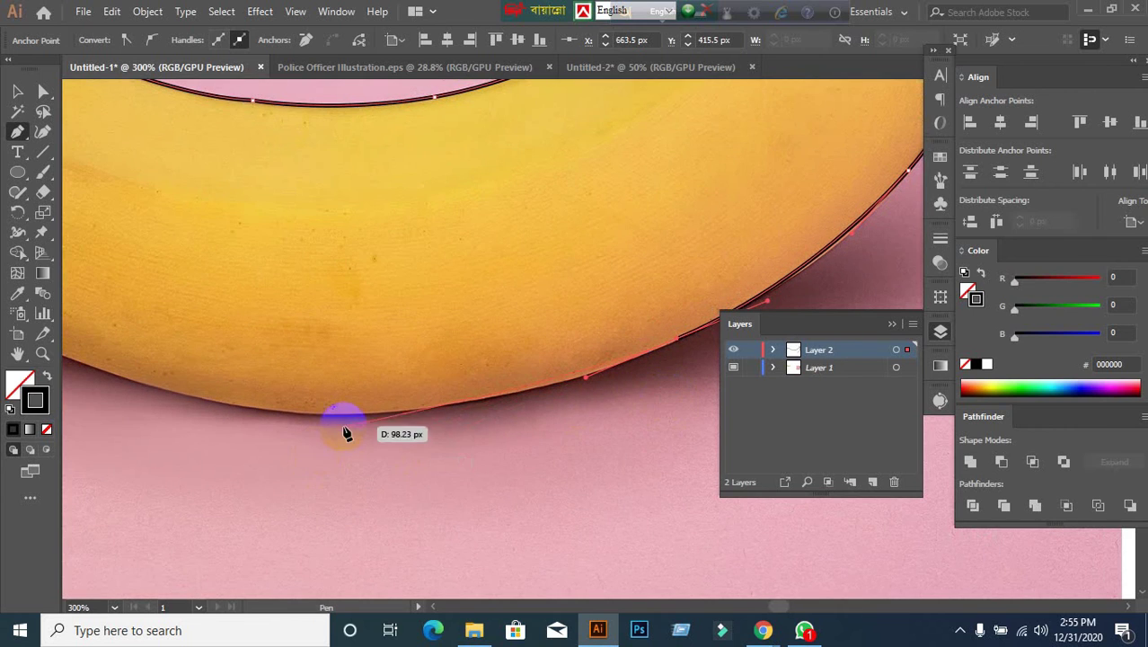
{"action": "left_click", "coordinate": [323, 421]}
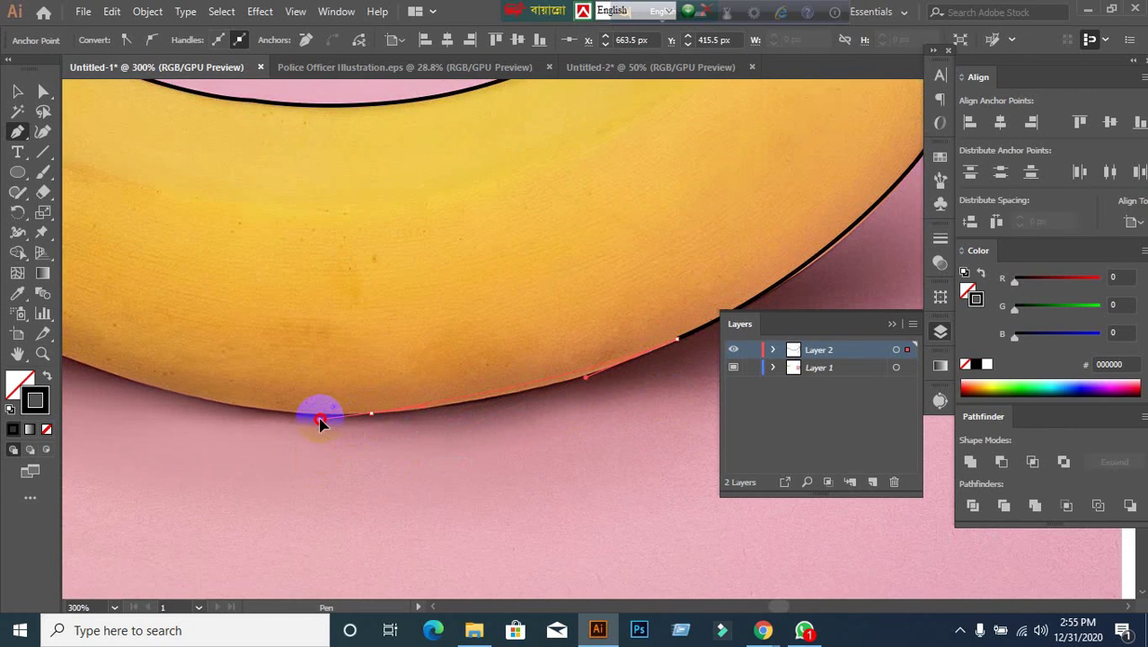
{"action": "left_click_drag", "start_coordinate": [303, 422], "coordinate": [272, 415]}
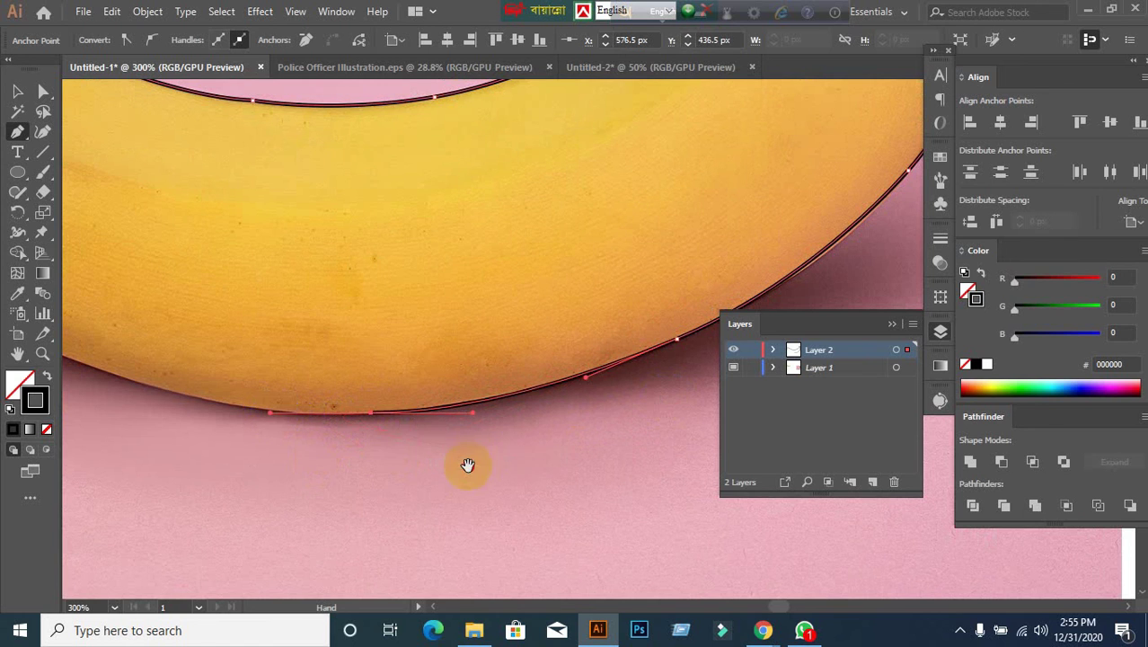
Continue the outline from the banana's lowest point along the lower left underside, curving it up toward the dark tip.
{"action": "left_click_drag", "start_coordinate": [469, 464], "coordinate": [589, 472]}
{"action": "left_click", "coordinate": [132, 359]}
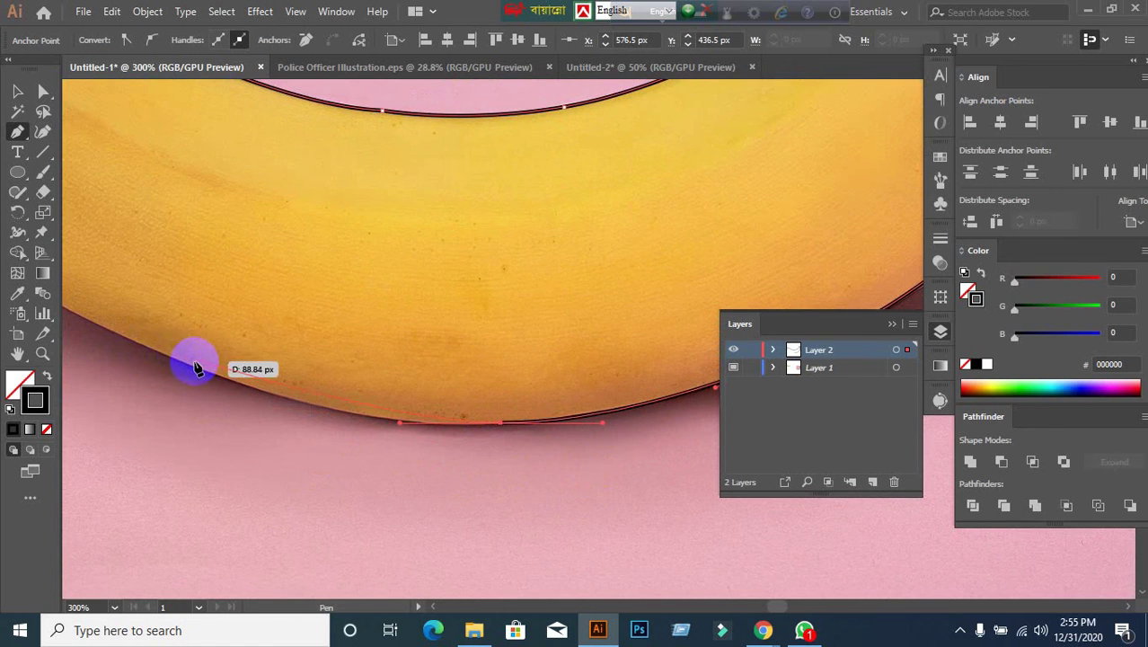
{"action": "left_click_drag", "start_coordinate": [196, 368], "coordinate": [133, 338]}
{"action": "left_click_drag", "start_coordinate": [274, 329], "coordinate": [471, 369]}
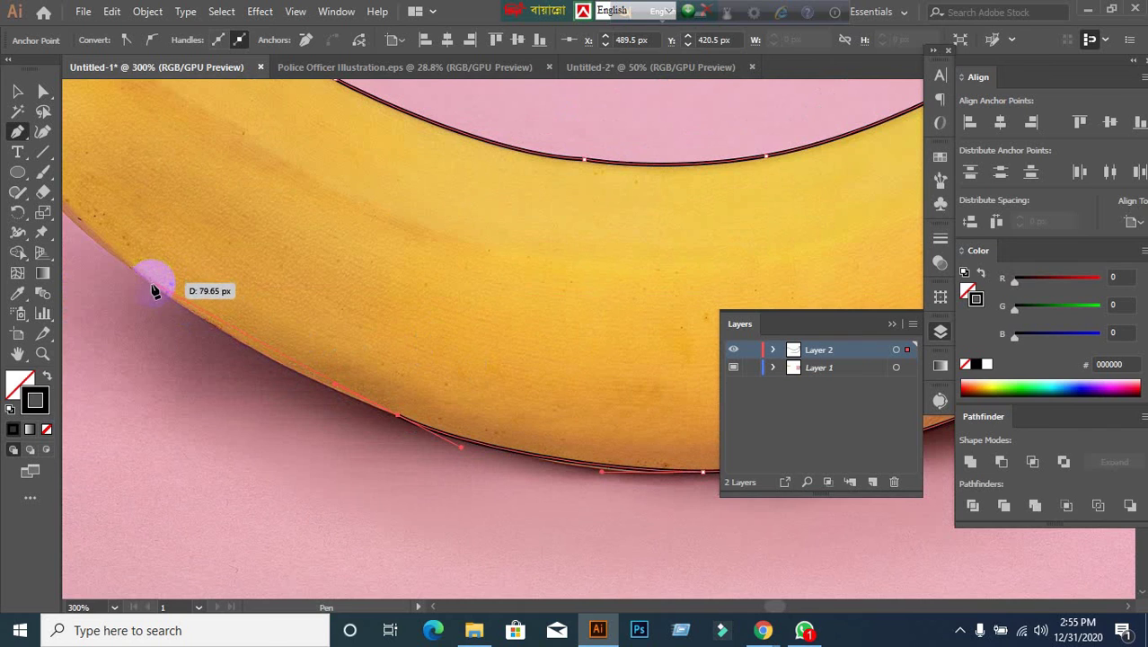
{"action": "left_click_drag", "start_coordinate": [155, 290], "coordinate": [208, 321]}
{"action": "key", "text": "ctrl+z"}
{"action": "left_click_drag", "start_coordinate": [327, 281], "coordinate": [541, 432]}
{"action": "left_click_drag", "start_coordinate": [261, 346], "coordinate": [239, 303]}
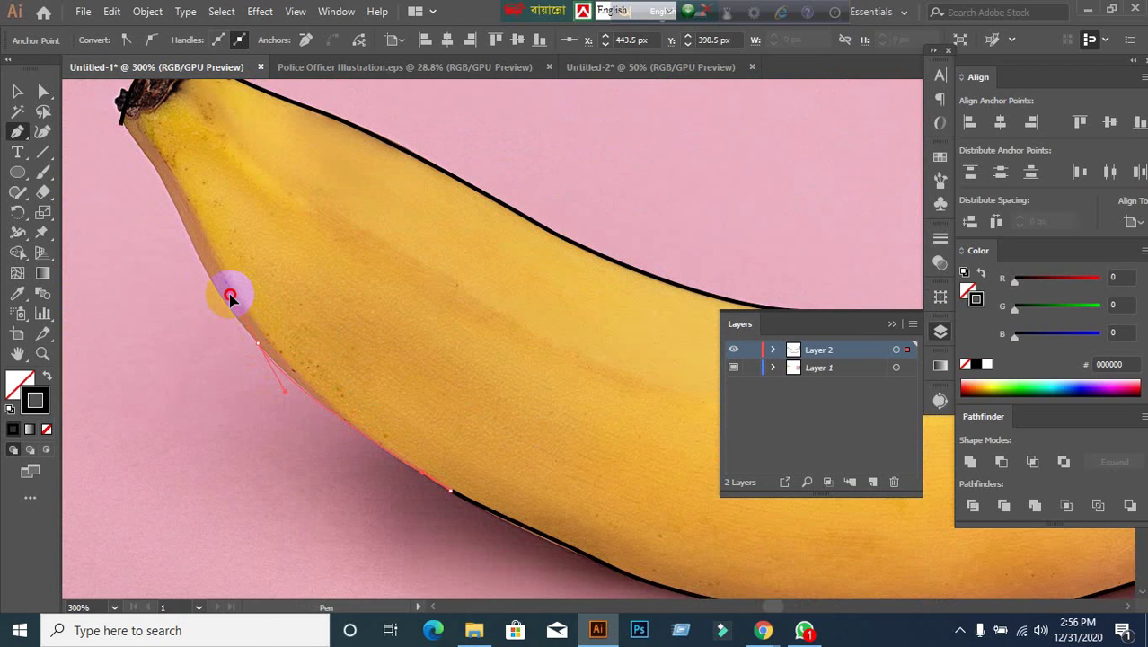
Curve the outline up the banana's left end and close the path at its starting anchor beside the dark tip.
{"action": "left_click_drag", "start_coordinate": [217, 285], "coordinate": [217, 285]}
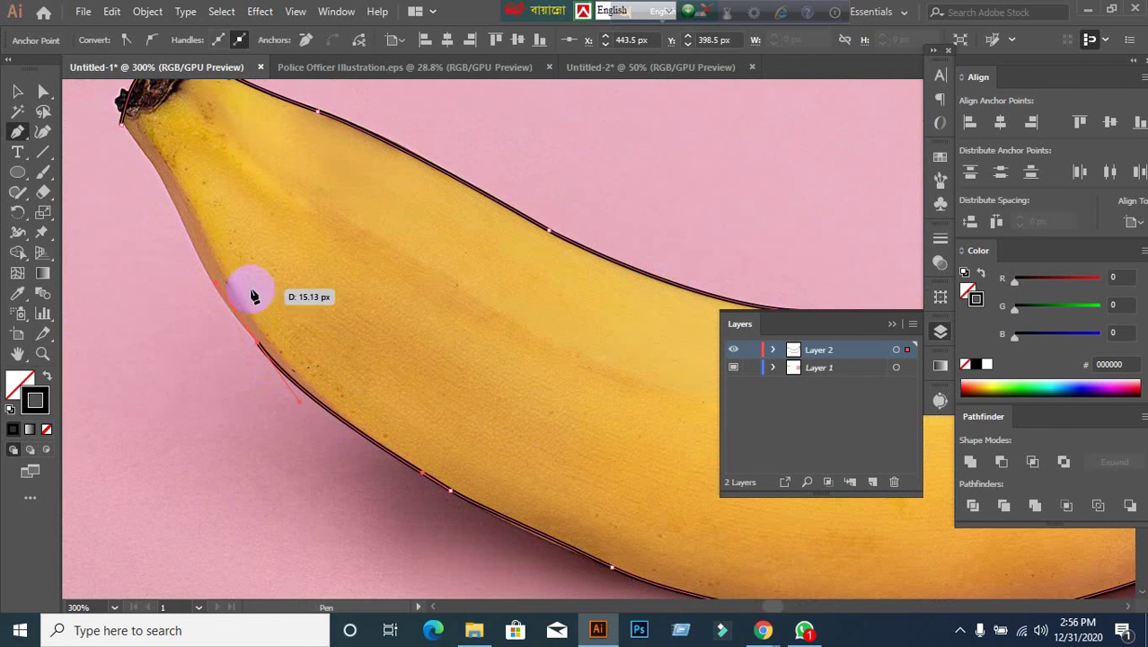
{"action": "left_click_drag", "start_coordinate": [287, 285], "coordinate": [319, 382]}
{"action": "left_click_drag", "start_coordinate": [185, 260], "coordinate": [209, 308]}
{"action": "left_click_drag", "start_coordinate": [198, 258], "coordinate": [161, 223]}
{"action": "scroll", "coordinate": [230, 346], "scroll_direction": "down", "scroll_amount": 2}
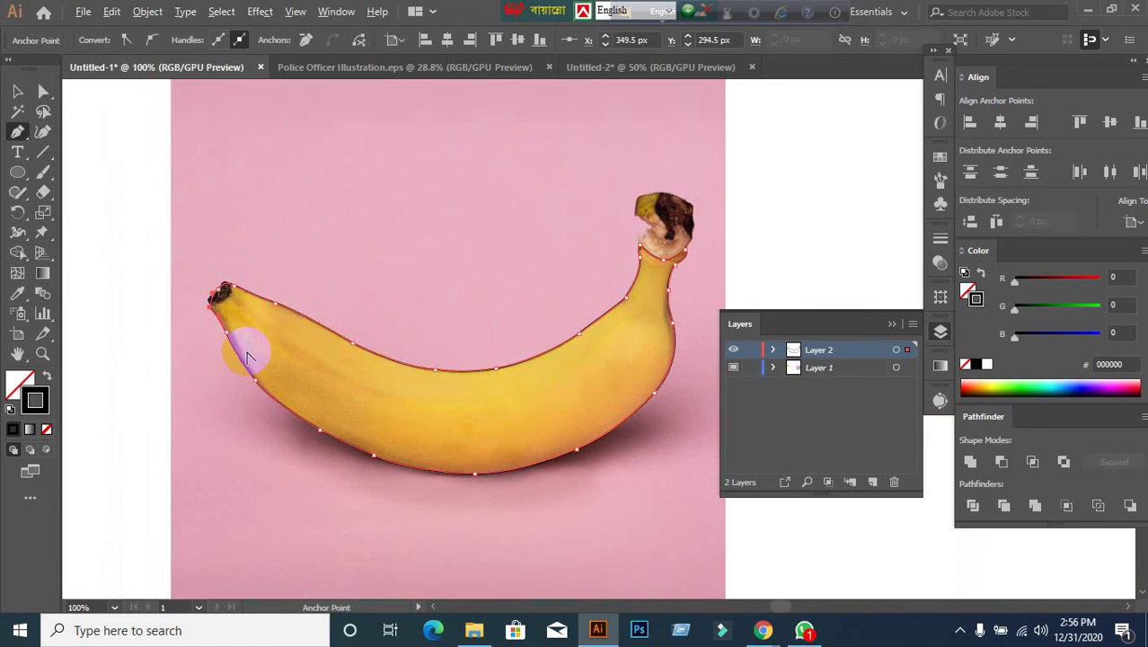
{"action": "left_click_drag", "start_coordinate": [456, 448], "coordinate": [375, 390]}
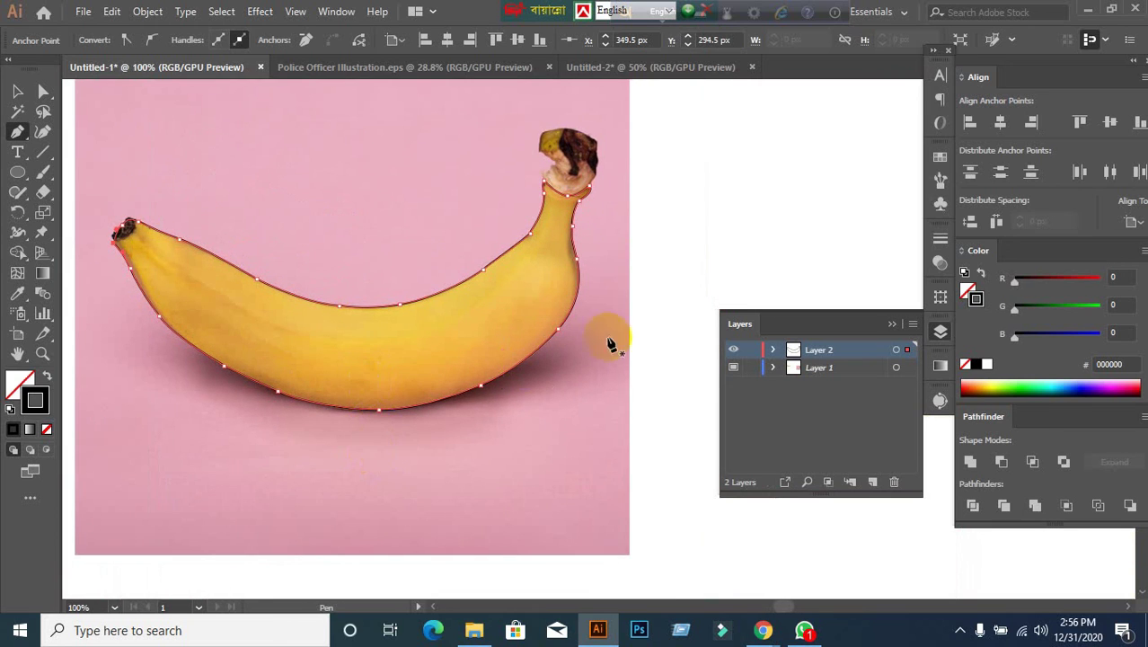
{"action": "left_click", "coordinate": [873, 375]}
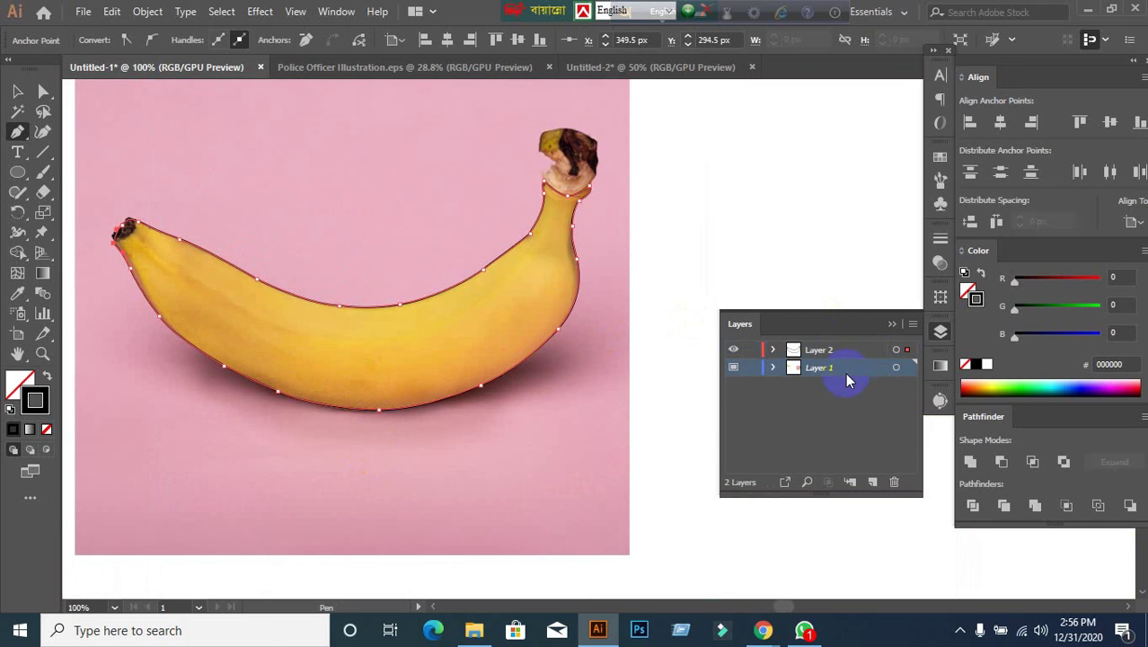
{"action": "left_click", "coordinate": [840, 349]}
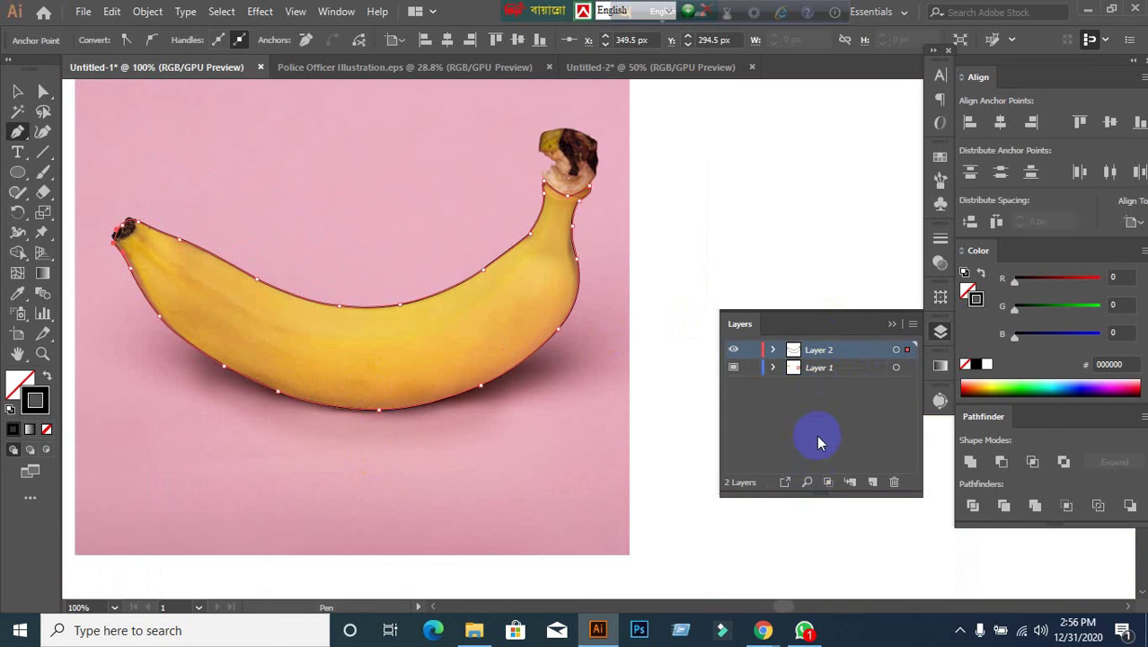
{"action": "double_click", "coordinate": [867, 356]}
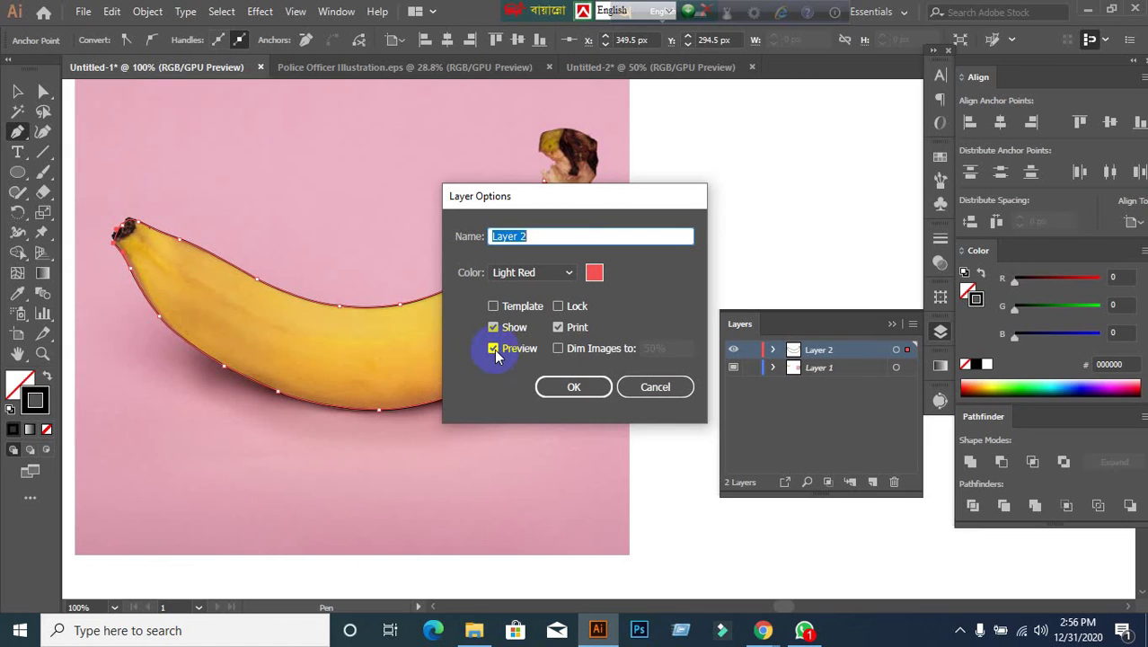
{"action": "left_click", "coordinate": [655, 387]}
Select the whole traced banana outline.
{"action": "left_click", "coordinate": [17, 90]}
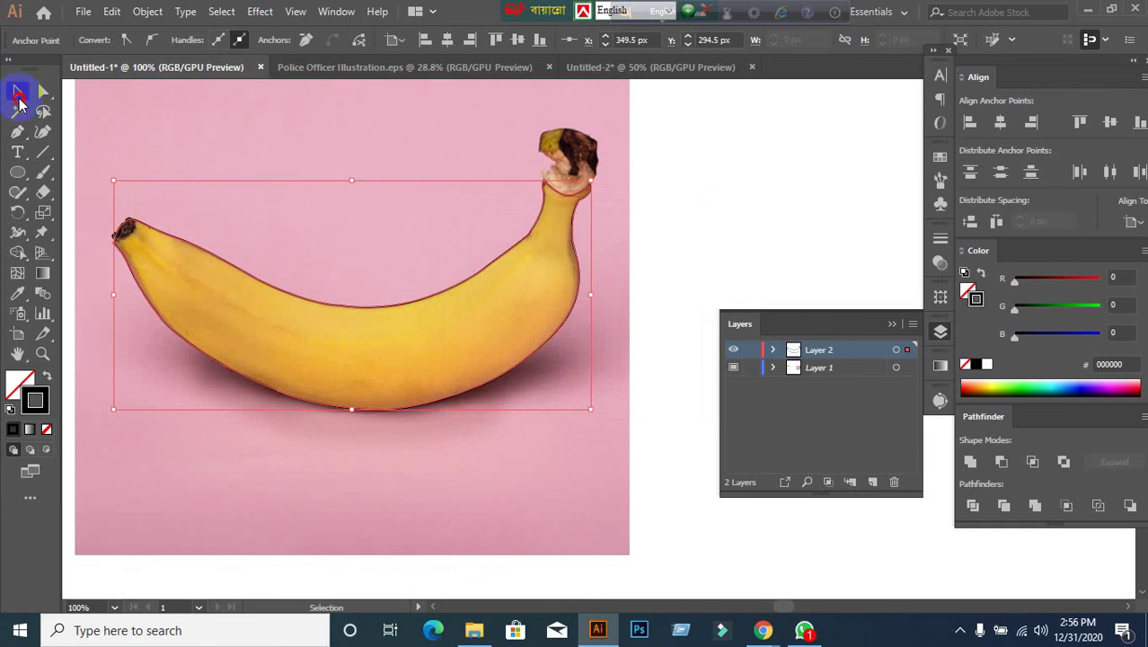
{"action": "left_click_drag", "start_coordinate": [260, 143], "coordinate": [272, 371]}
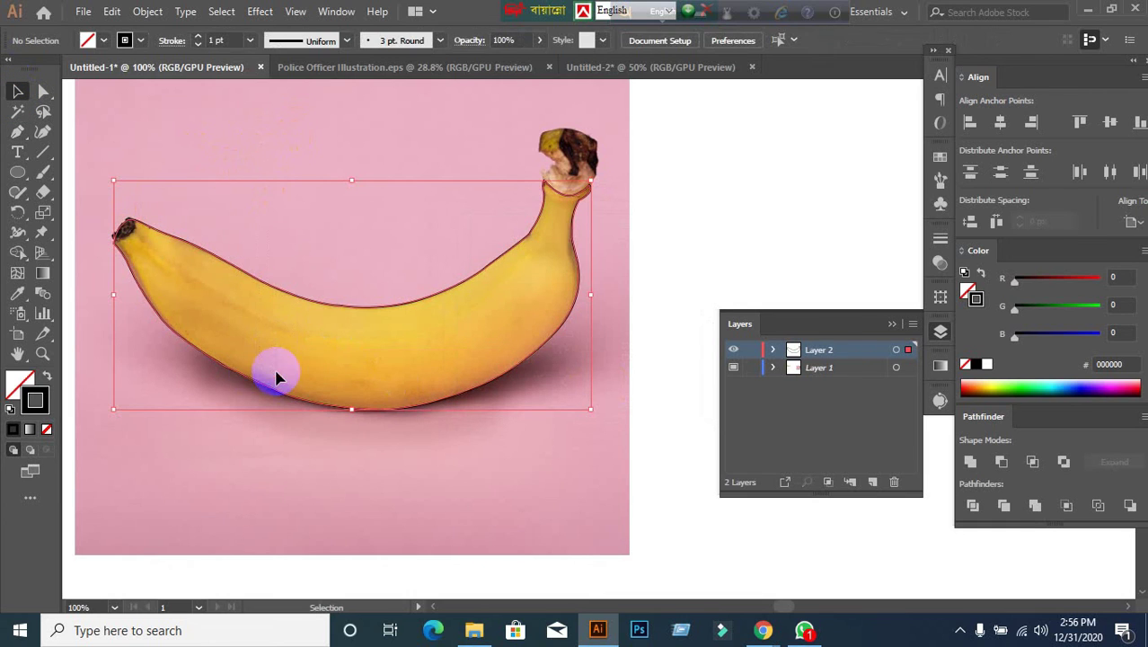
Try adding mesh lines by hand across the banana's inner edge with the Mesh tool, and undo them.
{"action": "left_click", "coordinate": [17, 274]}
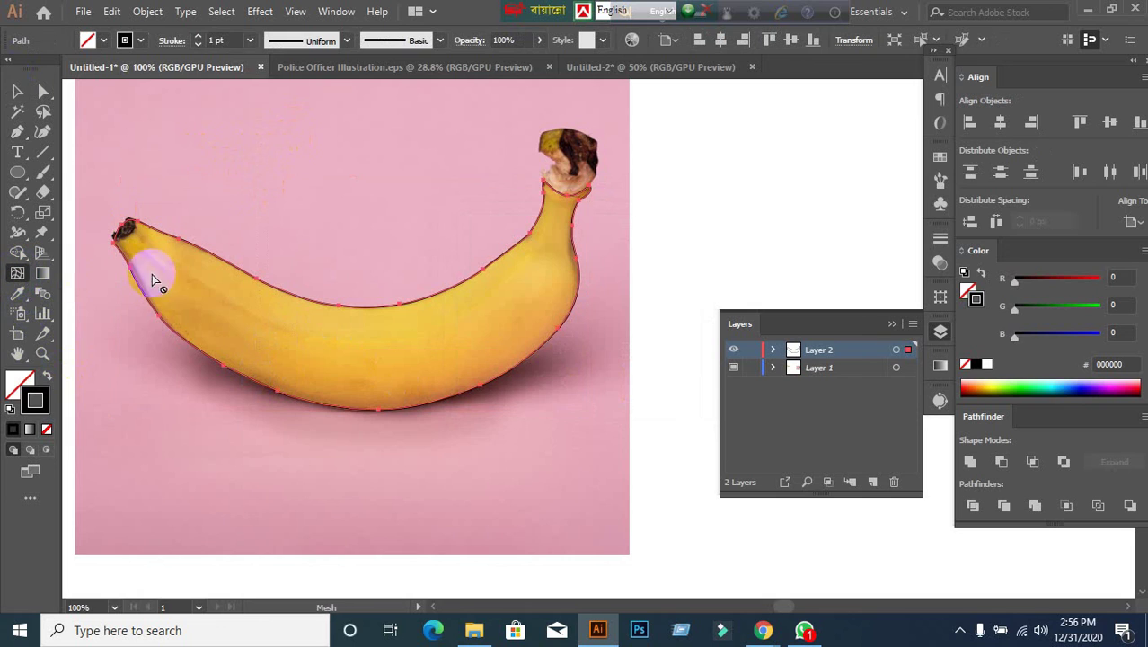
{"action": "left_click", "coordinate": [200, 252]}
{"action": "left_click", "coordinate": [316, 307]}
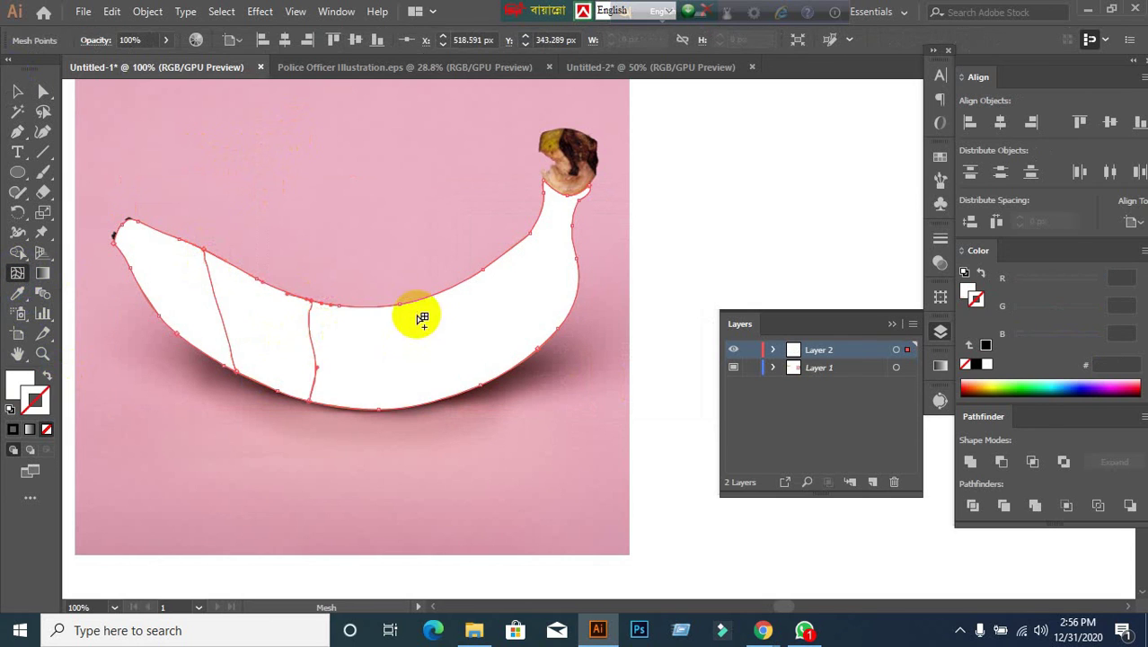
{"action": "left_click", "coordinate": [414, 302]}
{"action": "key", "text": "ctrl+z"}
{"action": "key", "text": "ctrl+z"}
Open Create Gradient Mesh for the banana outline, preview higher and lower column counts, and set the columns to 10.
{"action": "left_click", "coordinate": [17, 91]}
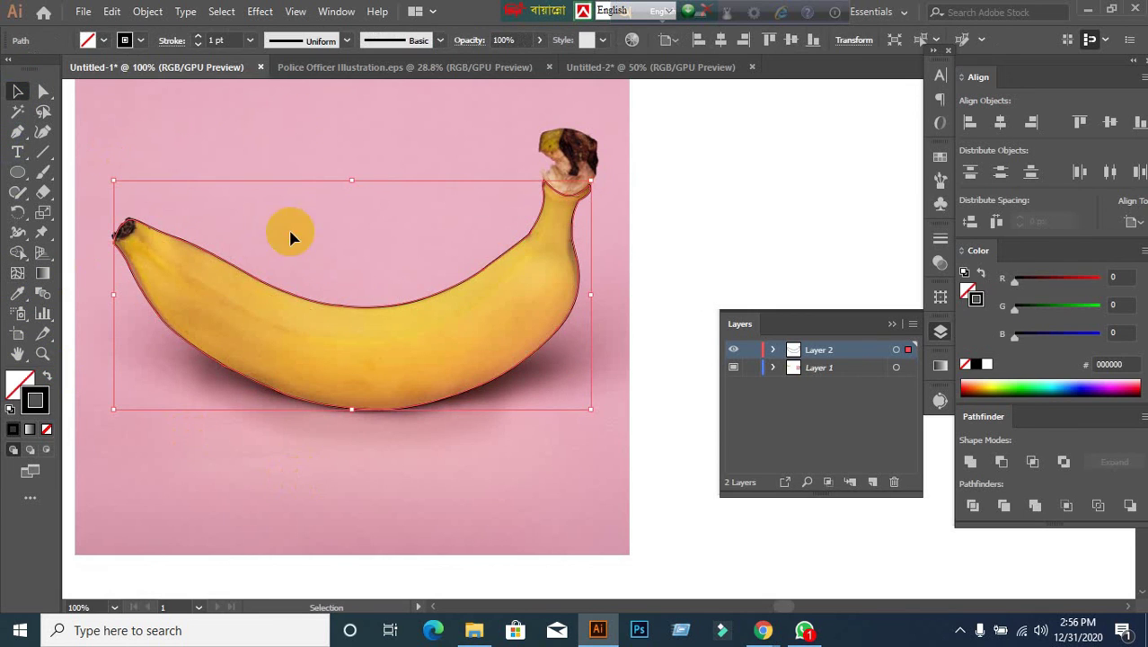
{"action": "left_click", "coordinate": [147, 11]}
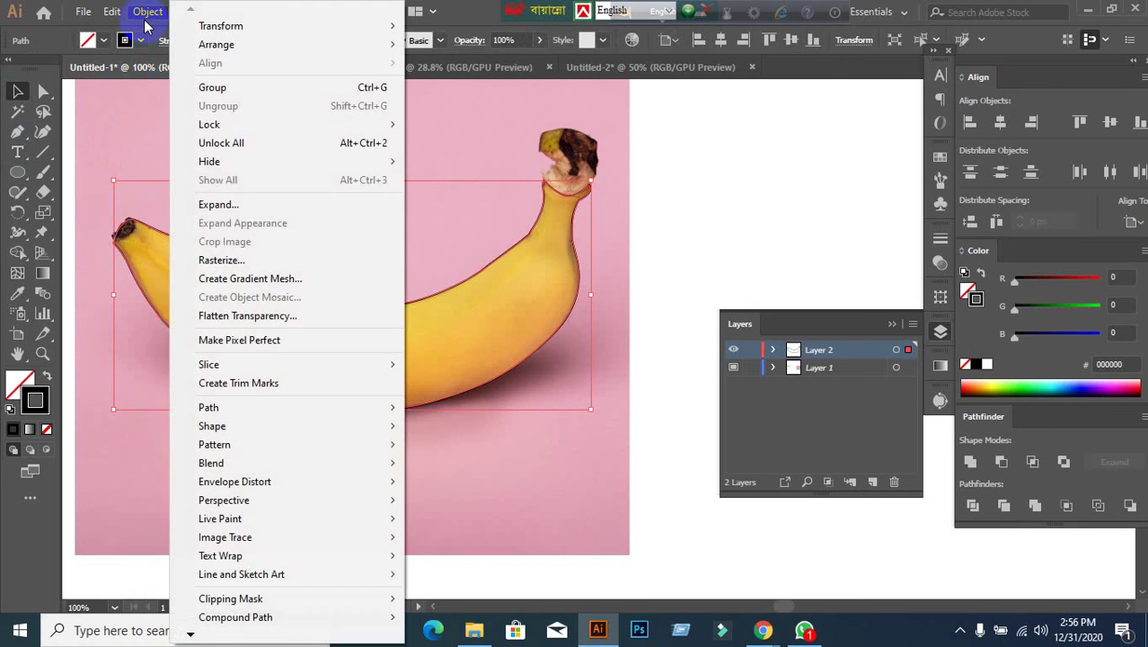
{"action": "left_click", "coordinate": [251, 279]}
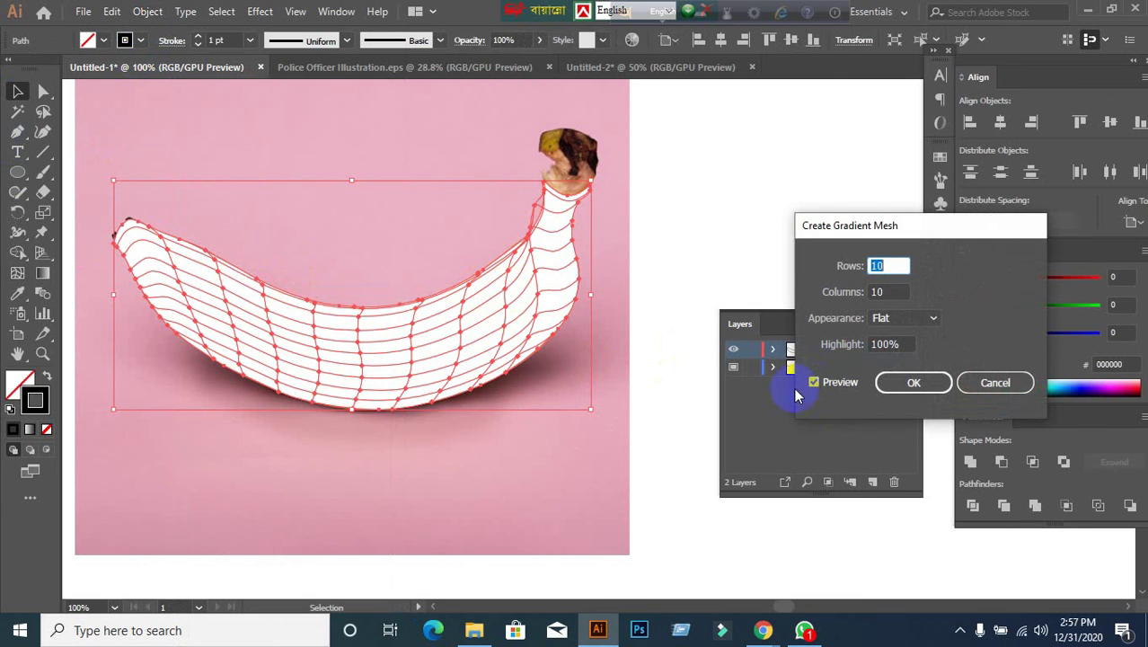
{"action": "double_click", "coordinate": [890, 291]}
{"action": "key", "text": "Up"}
{"action": "key", "text": "Up"}
{"action": "key", "text": "Up"}
{"action": "key", "text": "Up"}
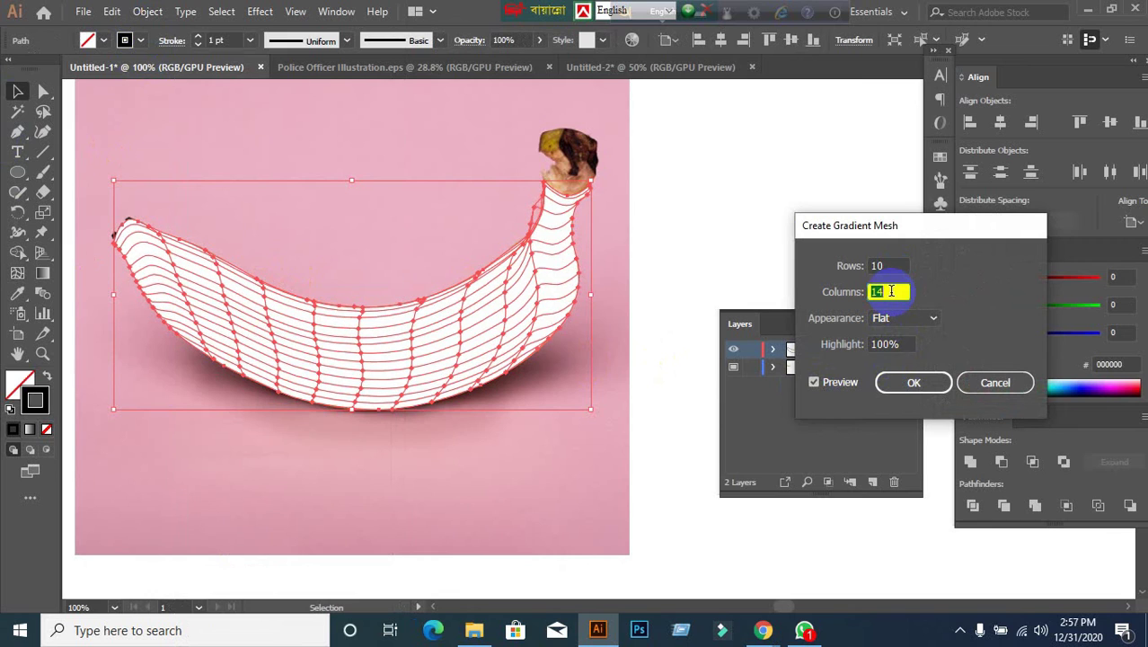
{"action": "key", "text": "Down"}
{"action": "key", "text": "Down"}
{"action": "key", "text": "Down"}
{"action": "key", "text": "Down"}
{"action": "key", "text": "Down"}
{"action": "key", "text": "Down"}
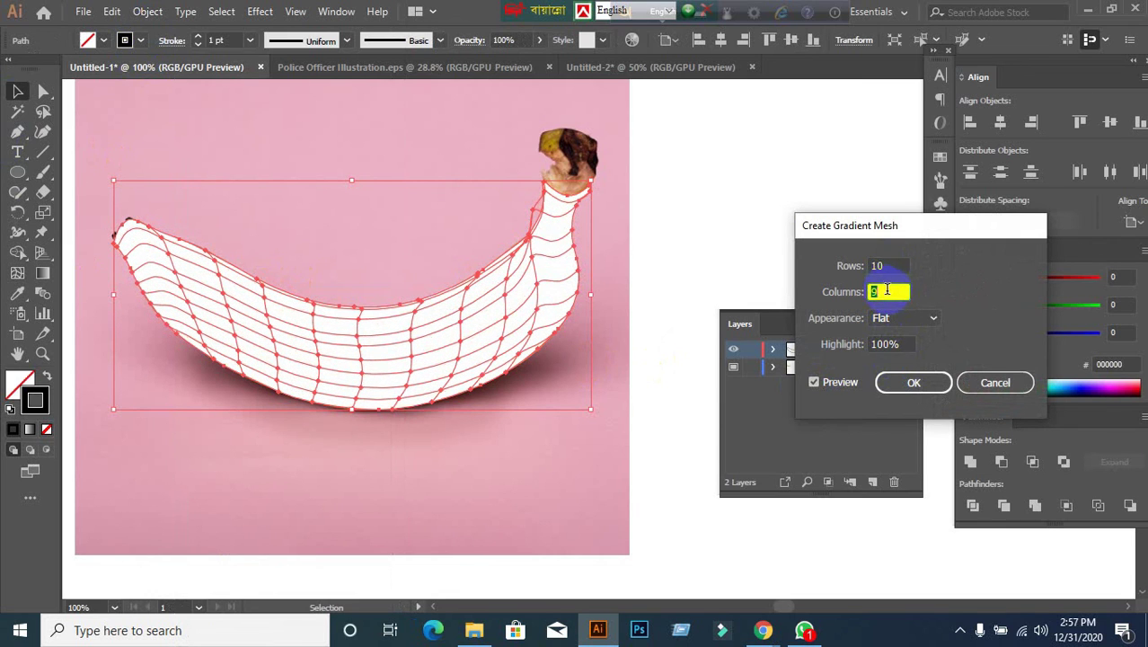
{"action": "key", "text": "Up"}
Set the mesh rows to 10 and create the gradient mesh with Flat appearance and 100% highlight.
{"action": "left_click", "coordinate": [895, 267]}
{"action": "key", "text": "Up"}
{"action": "key", "text": "Up"}
{"action": "key", "text": "Down"}
{"action": "key", "text": "Down"}
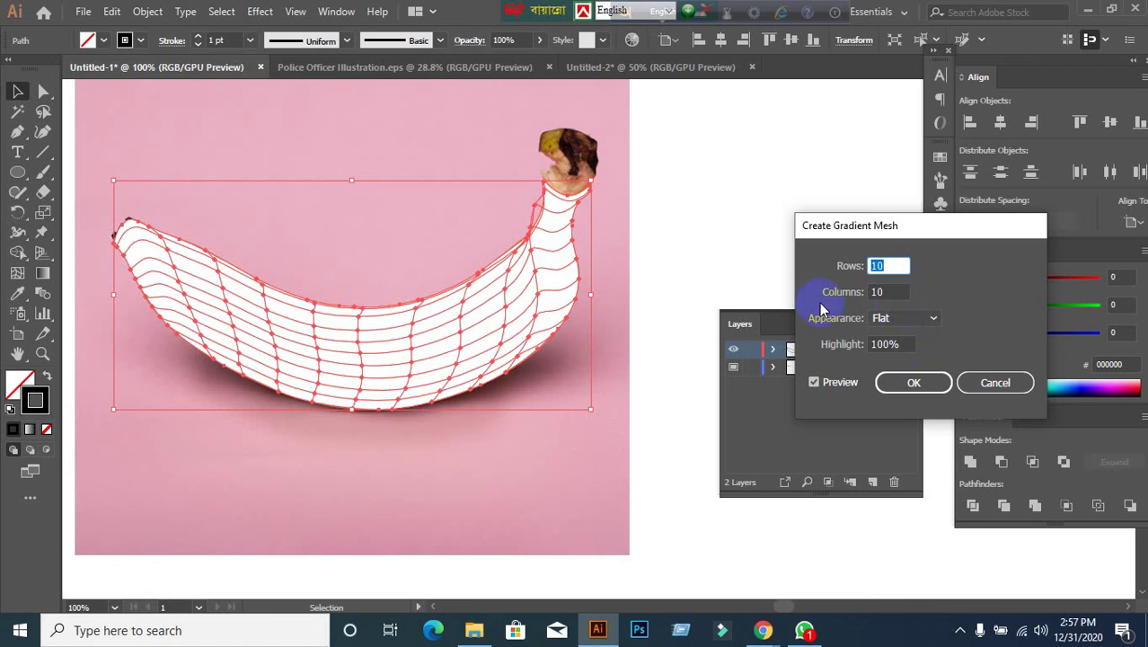
{"action": "left_click", "coordinate": [929, 382]}
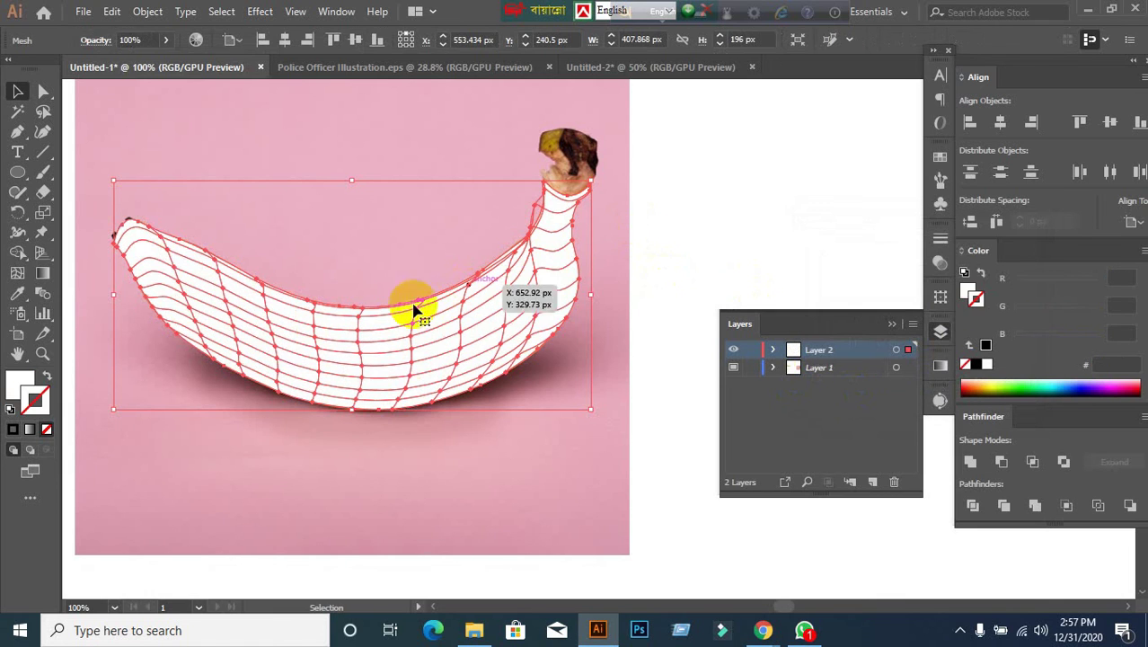
Add extra mesh lines through the banana's neck, its upper bulge and the left tip with the Mesh tool.
{"action": "left_click", "coordinate": [17, 272]}
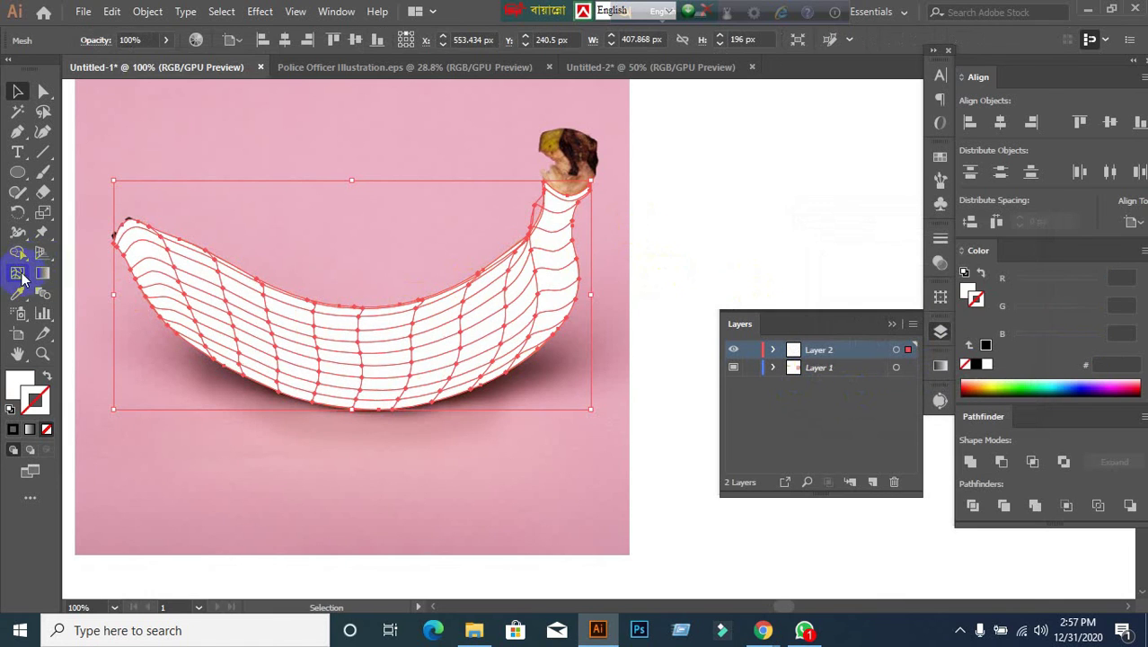
{"action": "left_click", "coordinate": [558, 222]}
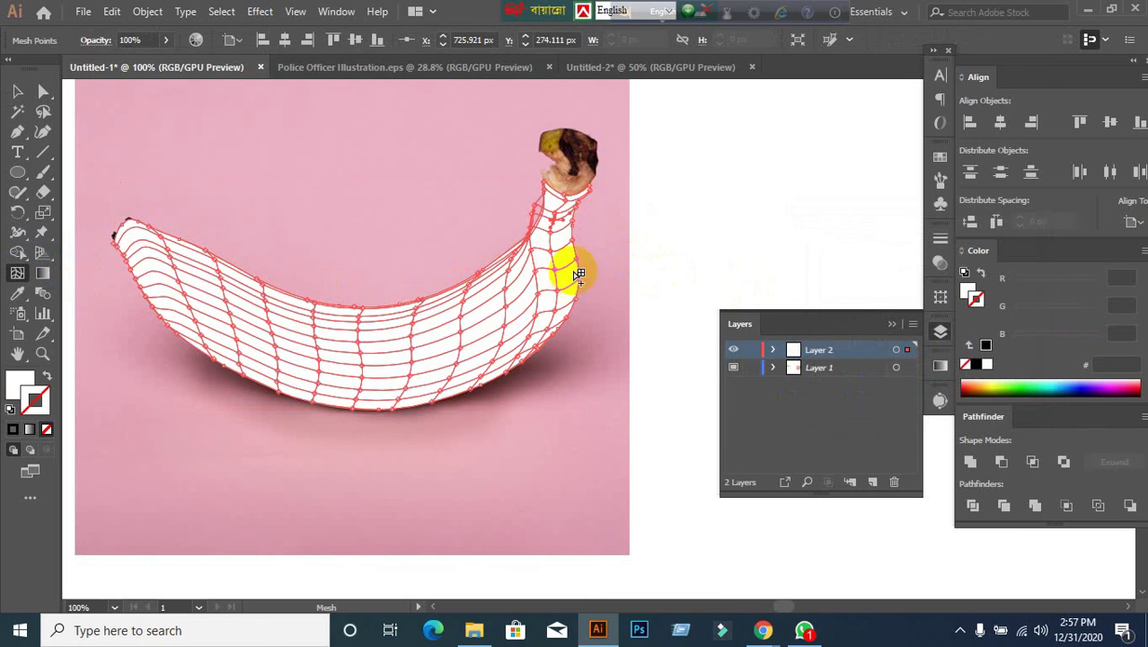
{"action": "left_click", "coordinate": [564, 244]}
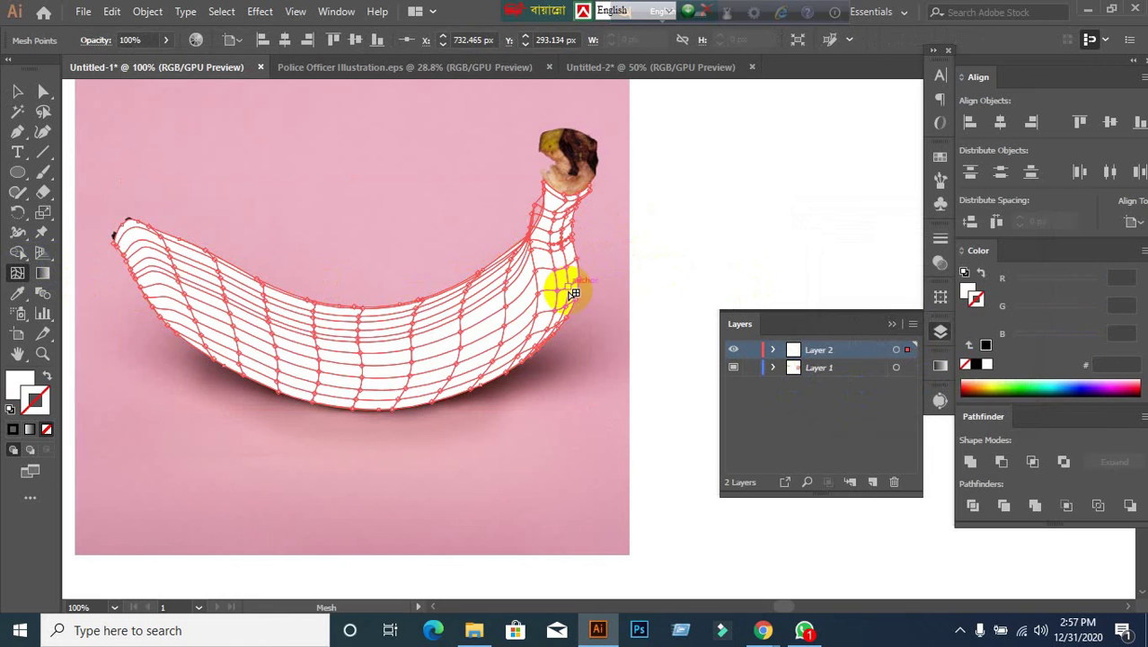
{"action": "left_click", "coordinate": [137, 240]}
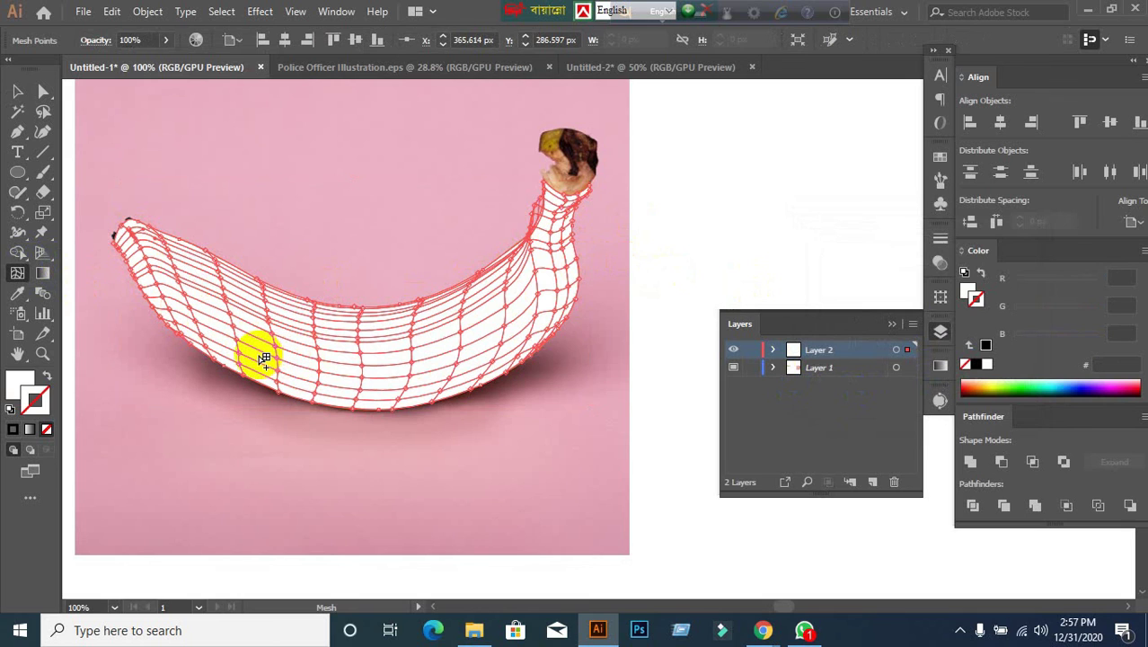
Add further mesh lines across the wide gaps in the banana's middle, left part and right part.
{"action": "left_click", "coordinate": [345, 372]}
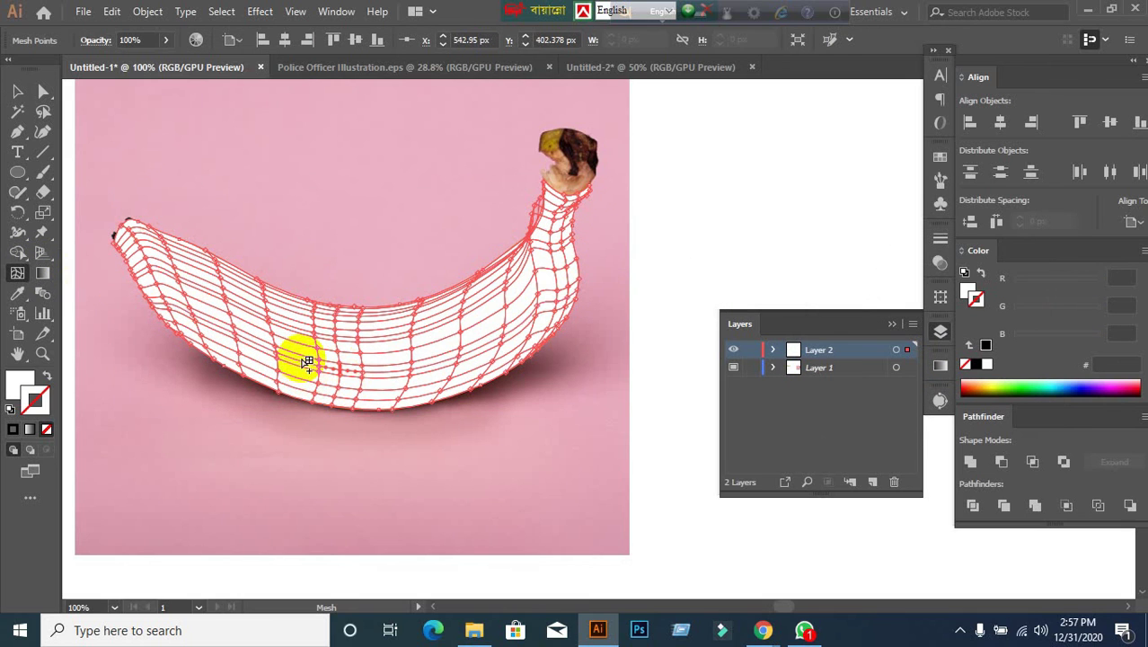
{"action": "left_click", "coordinate": [268, 377]}
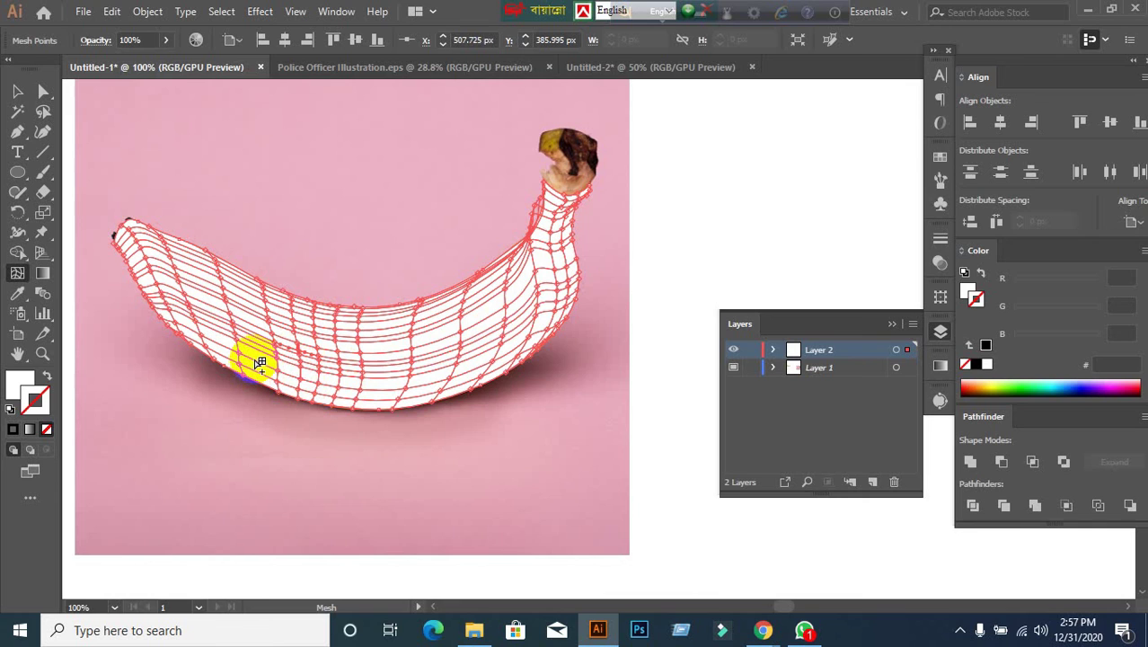
{"action": "left_click", "coordinate": [259, 360]}
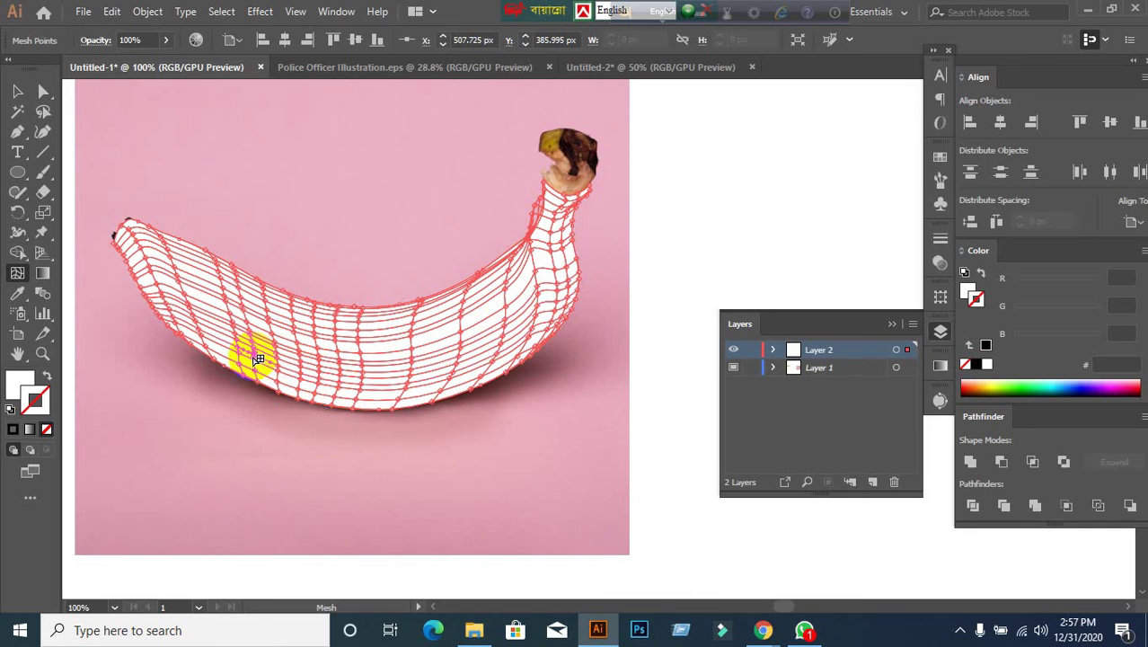
{"action": "left_click", "coordinate": [209, 303]}
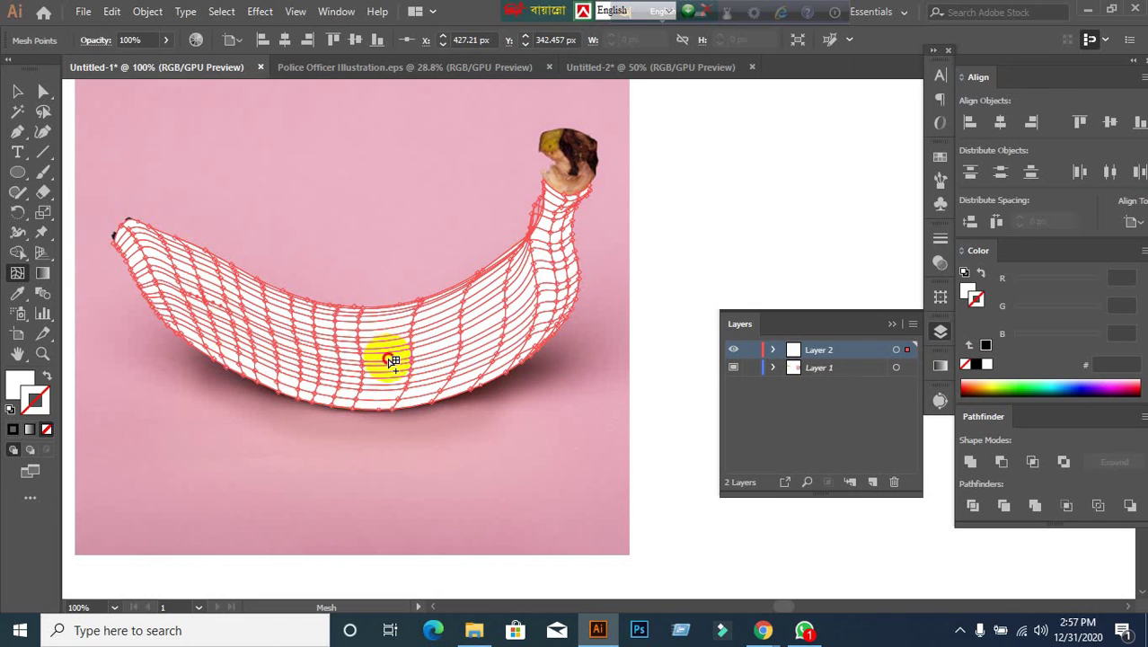
{"action": "left_click", "coordinate": [393, 361]}
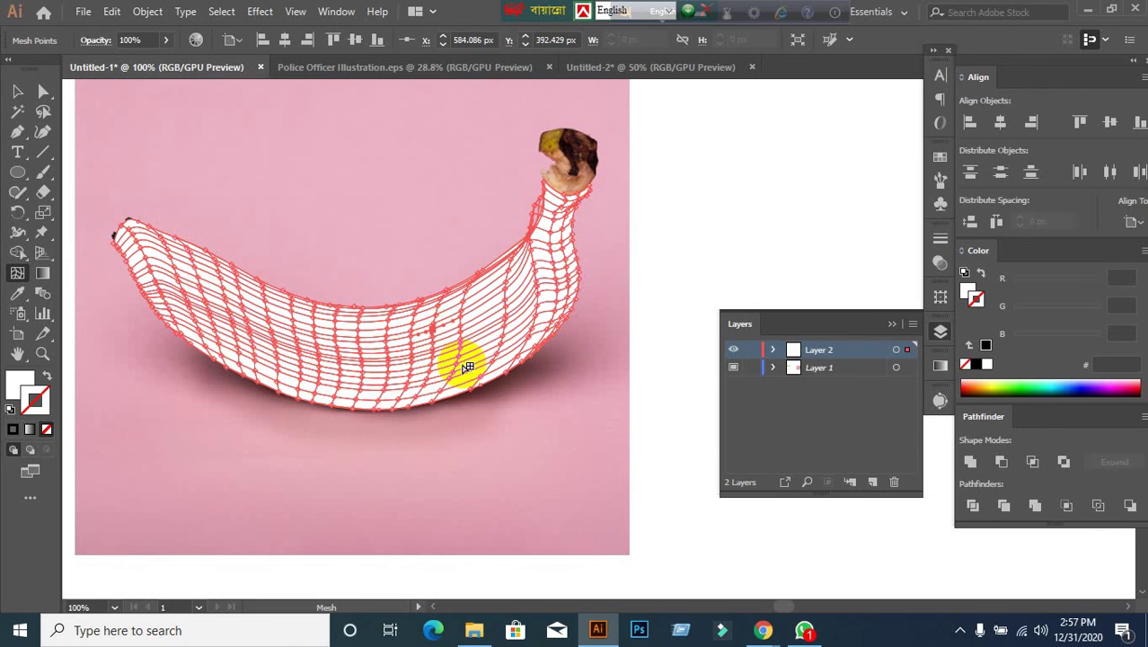
{"action": "left_click", "coordinate": [490, 323]}
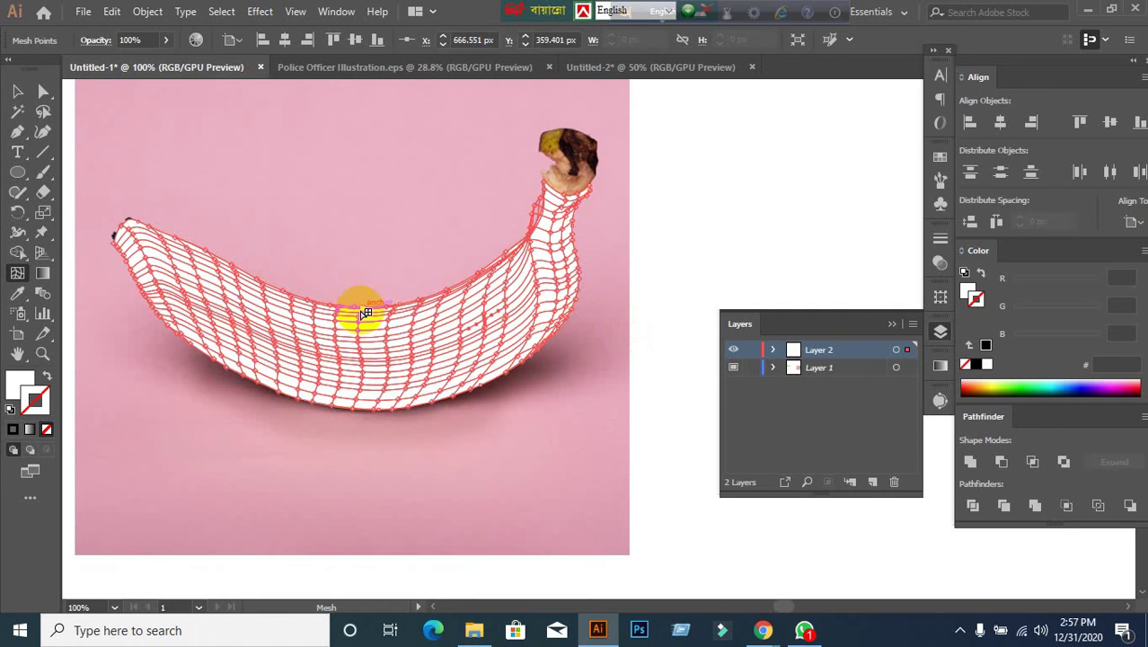
Deselect the mesh points and select the whole banana mesh as an object.
{"action": "left_click", "coordinate": [18, 91]}
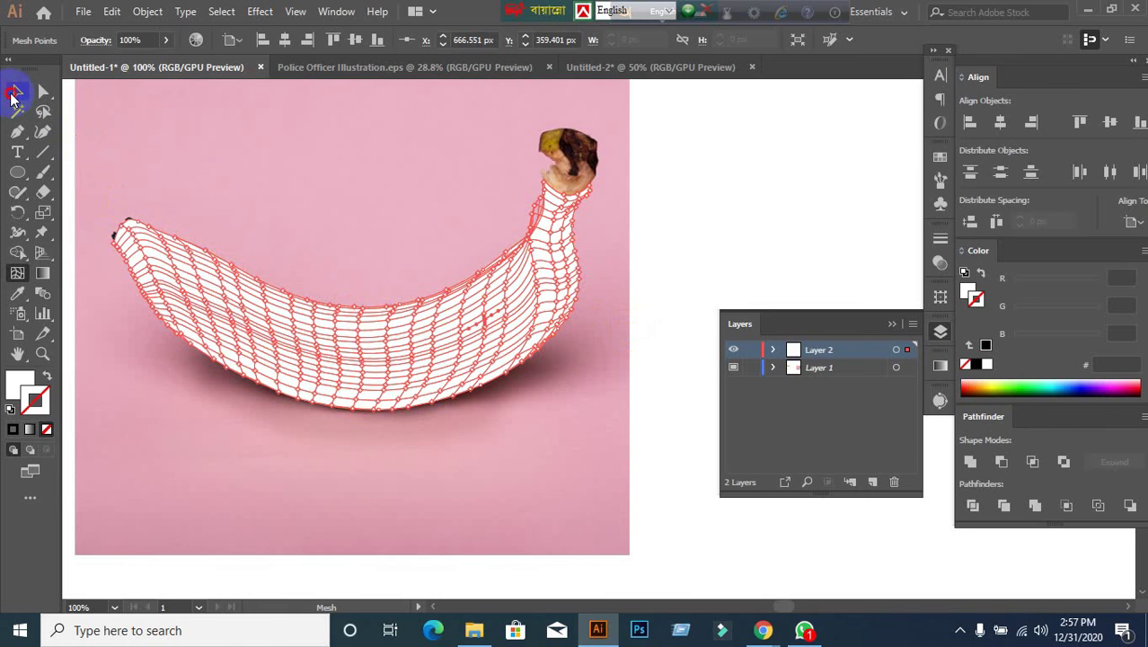
{"action": "left_click", "coordinate": [238, 184]}
{"action": "left_click", "coordinate": [299, 328]}
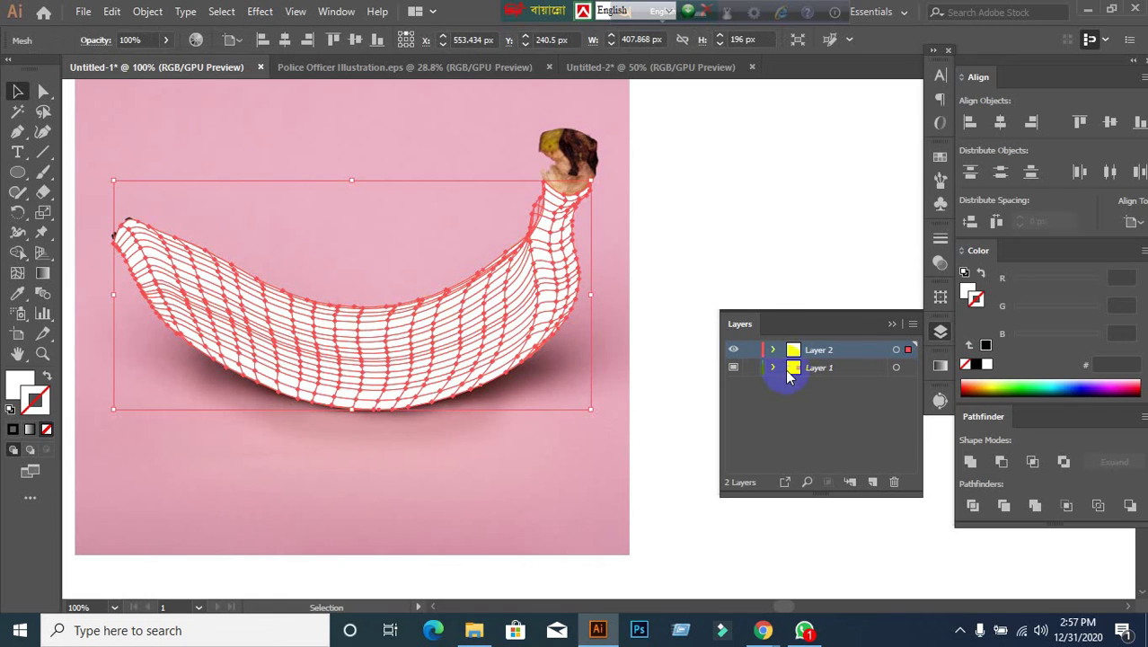
Turn off Preview for Layer 2 in its layer options.
{"action": "double_click", "coordinate": [855, 354]}
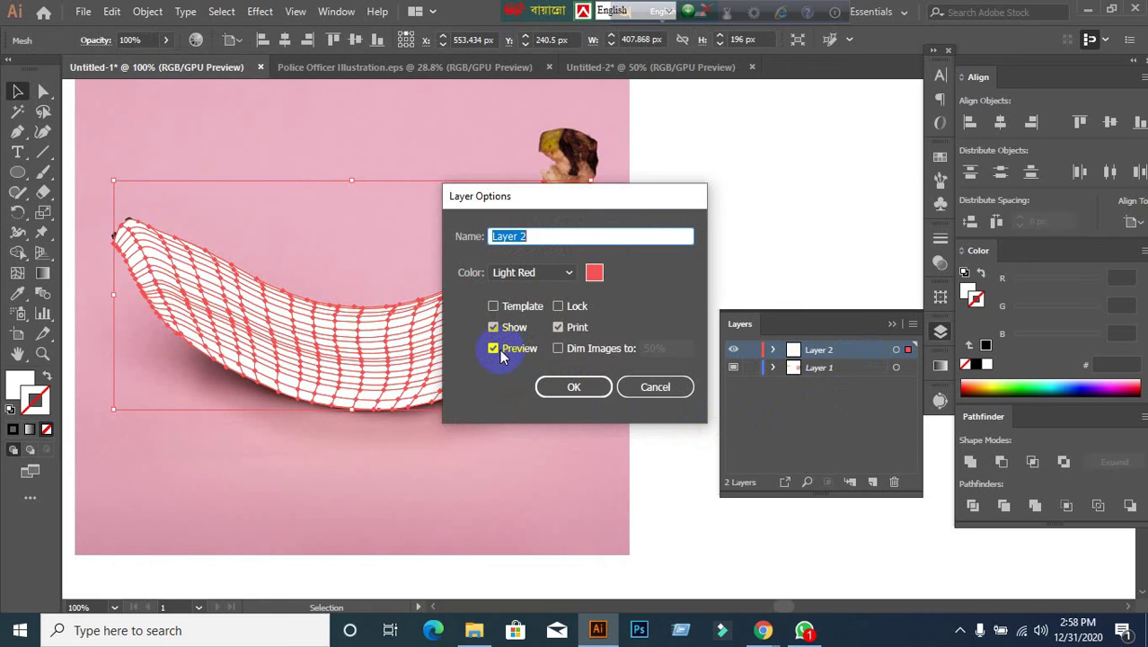
{"action": "left_click", "coordinate": [658, 389]}
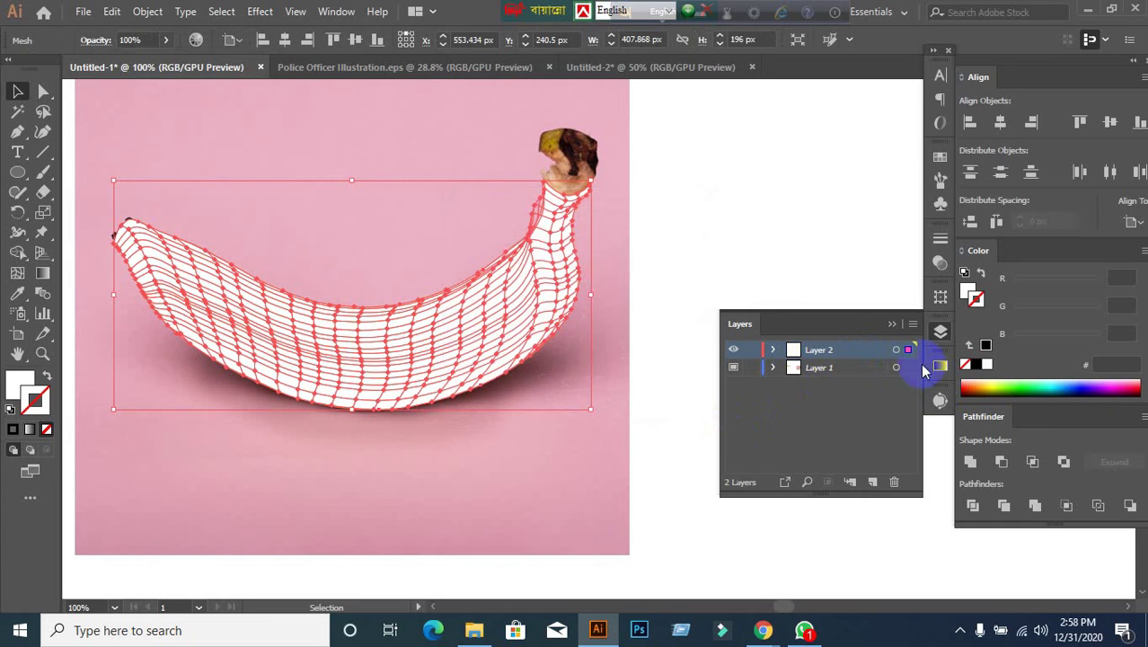
{"action": "double_click", "coordinate": [867, 356]}
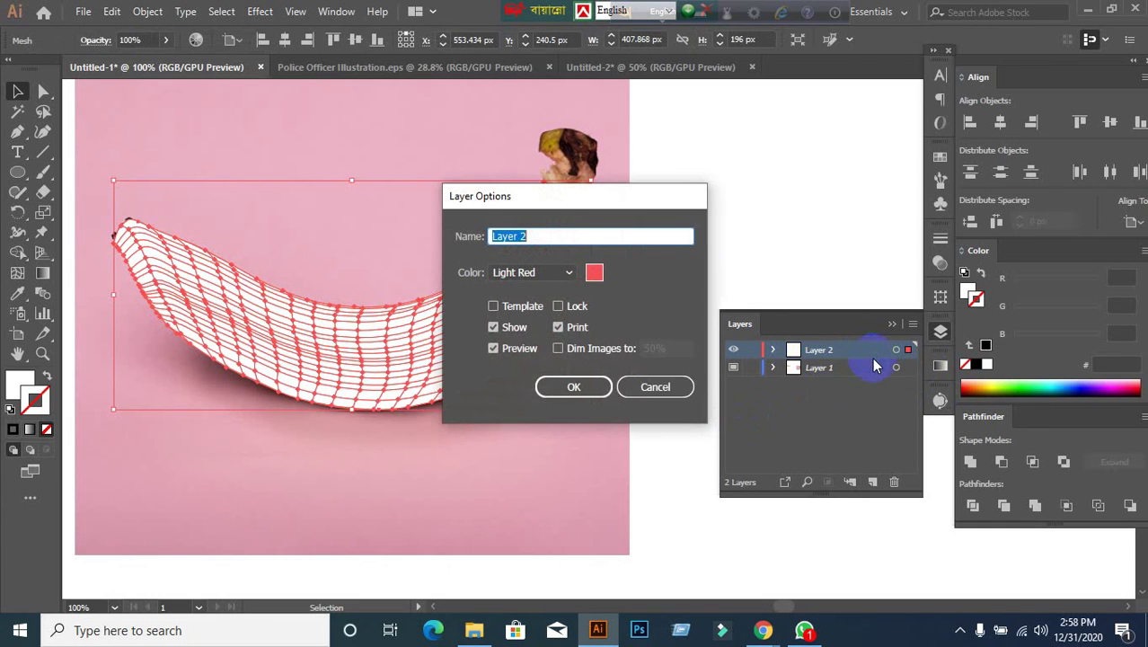
{"action": "left_click", "coordinate": [495, 346]}
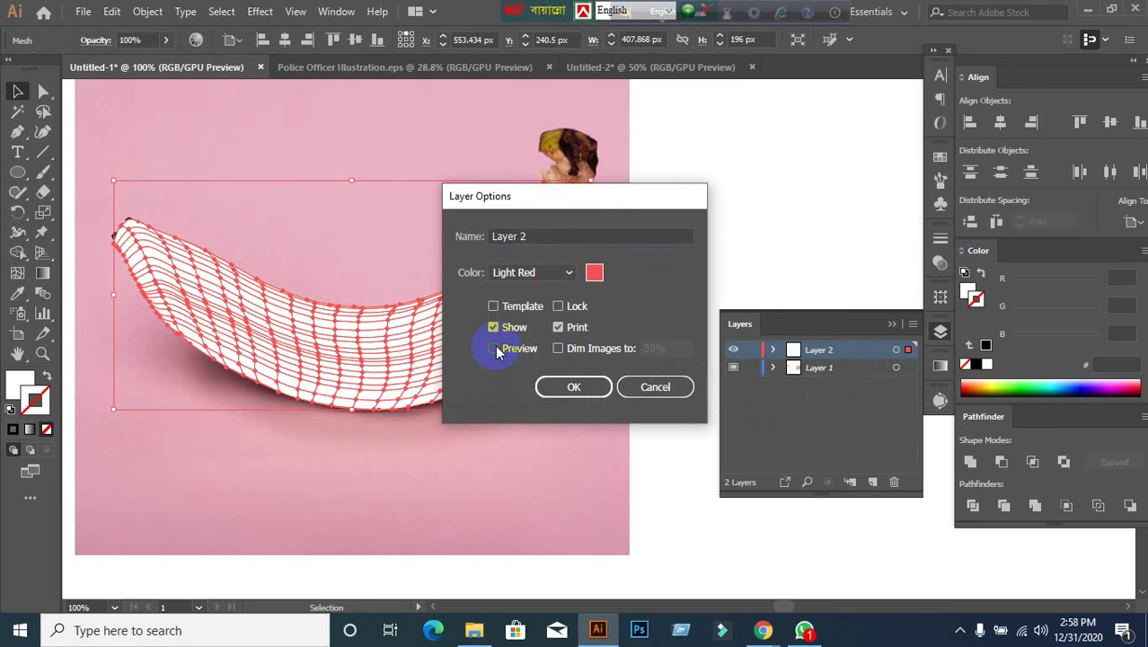
{"action": "left_click", "coordinate": [565, 388]}
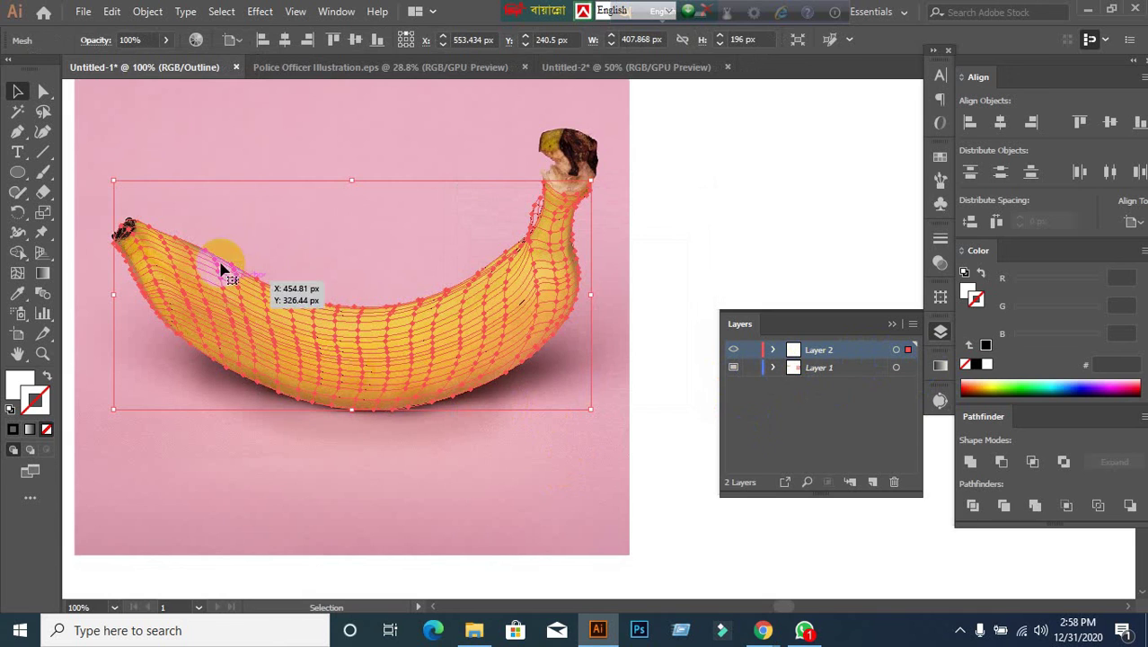
Turn Preview back on for Layer 2.
{"action": "double_click", "coordinate": [865, 359]}
{"action": "left_click", "coordinate": [493, 348]}
{"action": "left_click", "coordinate": [572, 385]}
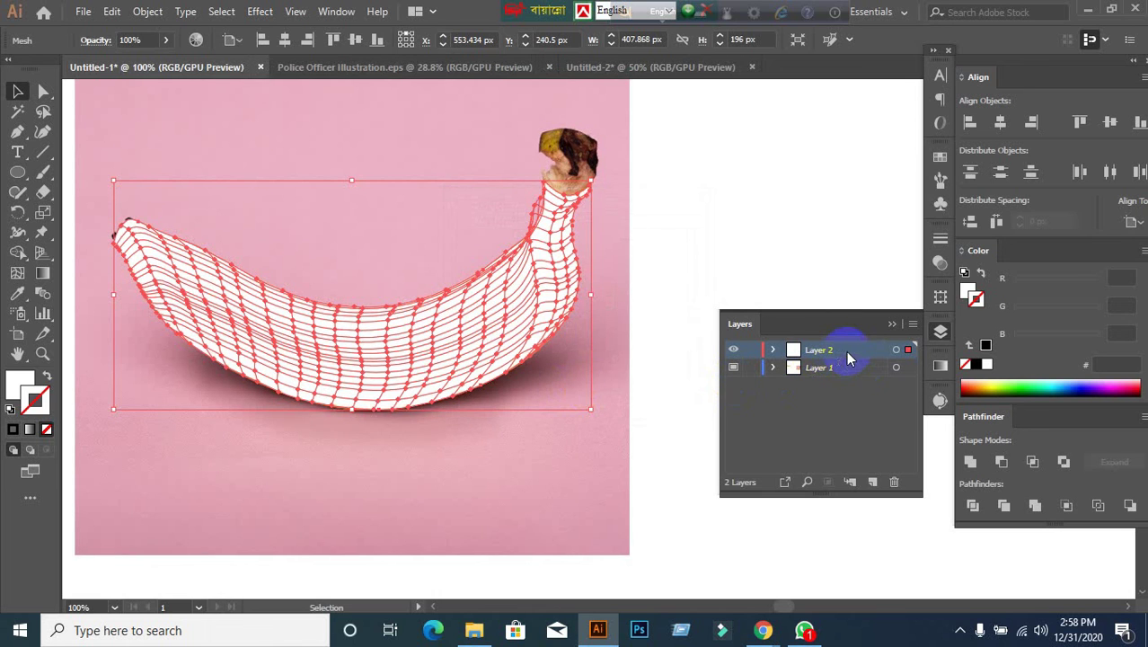
Disable Layer 2's Preview option so the mesh displays as outlines over the banana photo.
{"action": "double_click", "coordinate": [846, 350]}
{"action": "left_click", "coordinate": [493, 348]}
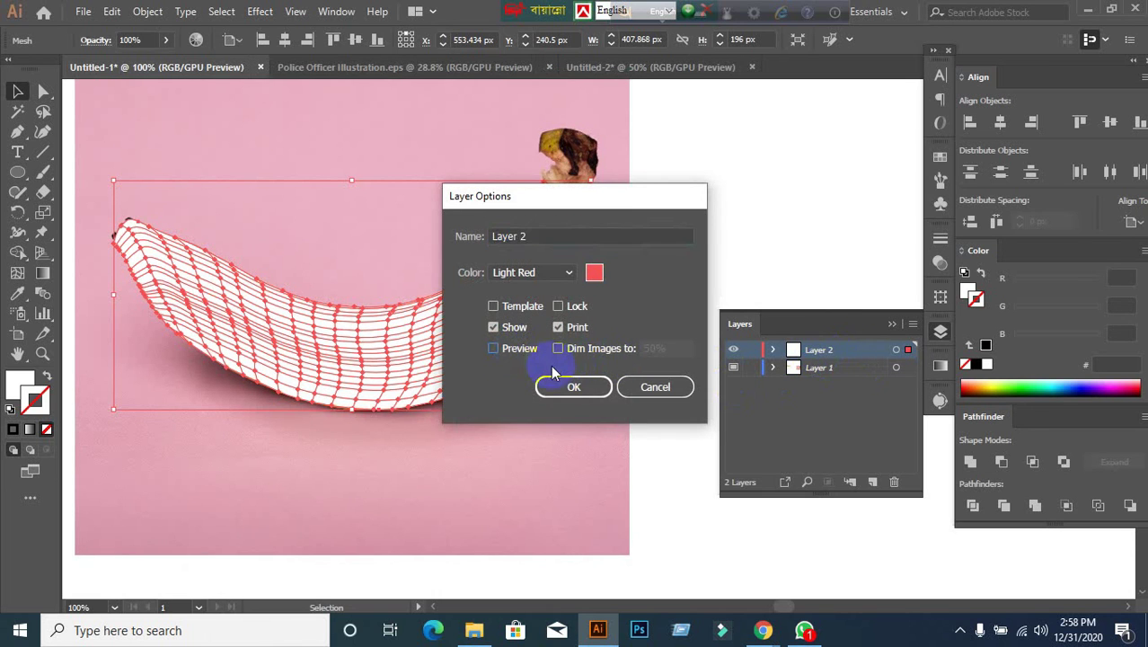
{"action": "left_click", "coordinate": [574, 386]}
Colour the mesh point on the outer edge of the banana's dark left tip with the dark brown sampled from the photo beneath it.
{"action": "scroll", "coordinate": [269, 256], "scroll_direction": "up", "scroll_amount": 1}
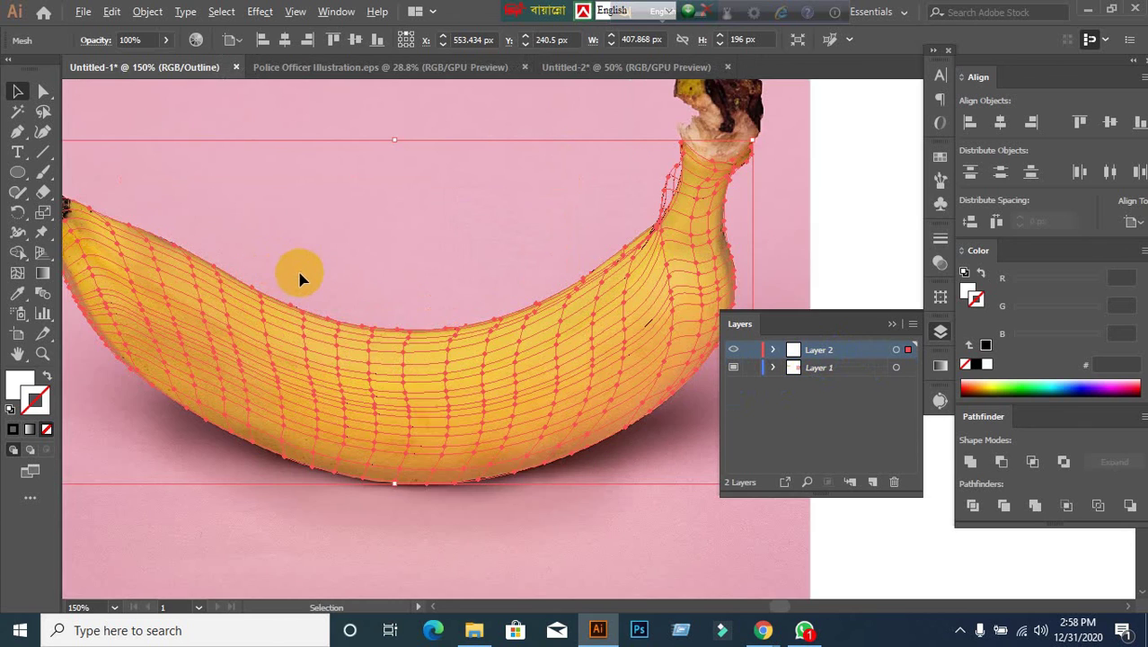
{"action": "left_click_drag", "start_coordinate": [333, 274], "coordinate": [586, 346]}
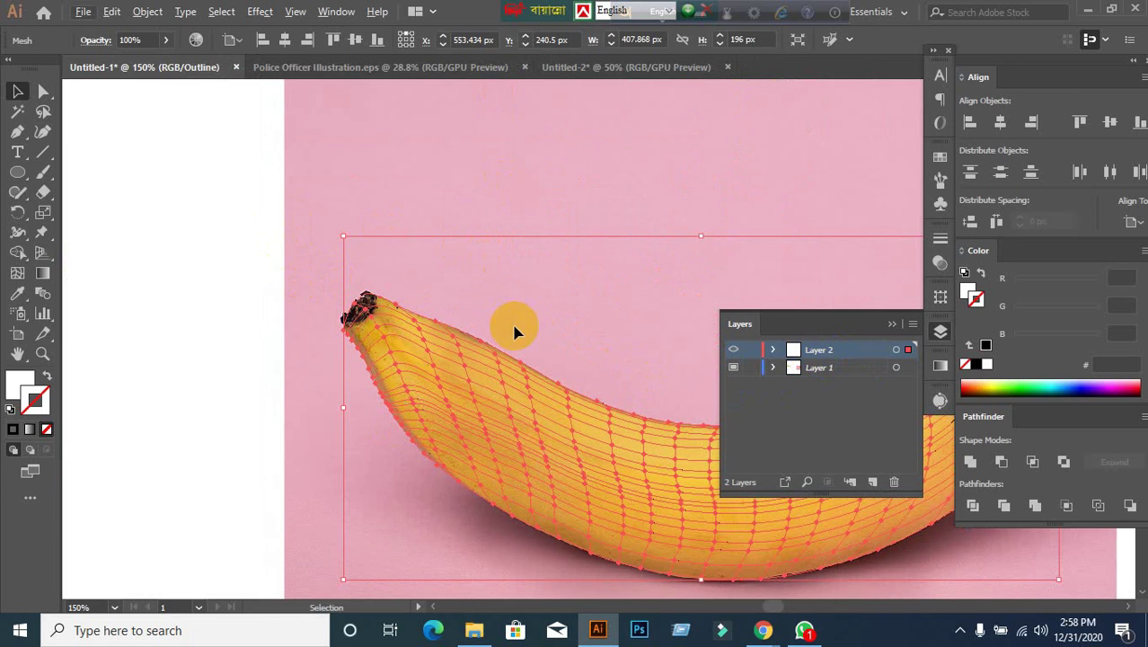
{"action": "left_click", "coordinate": [496, 463]}
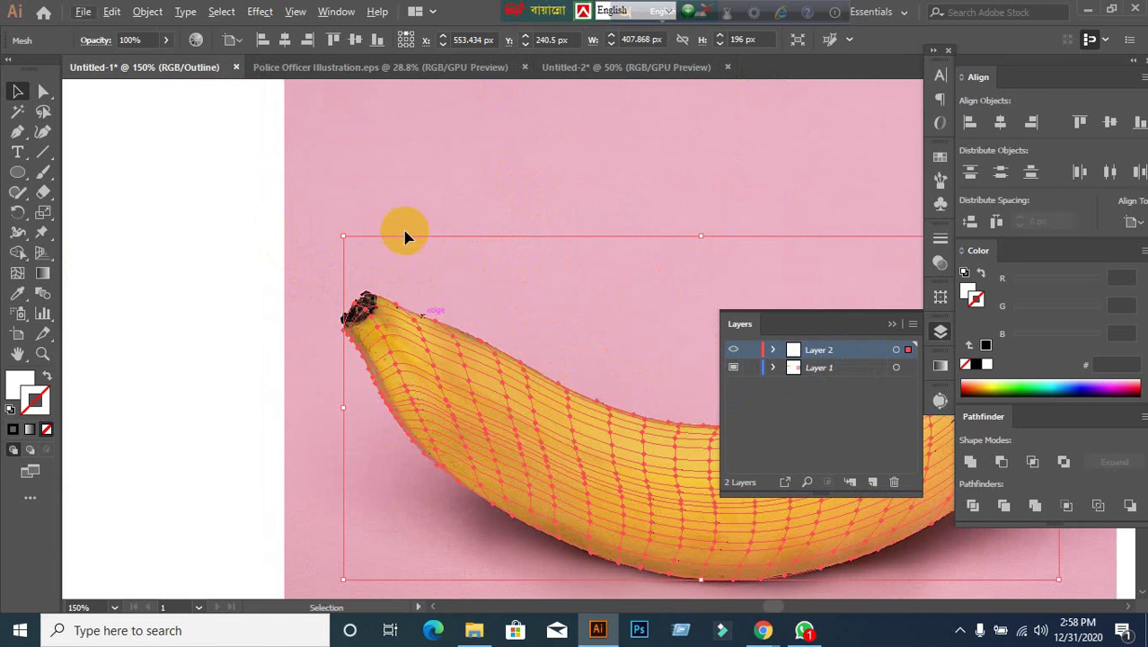
{"action": "scroll", "coordinate": [341, 198], "scroll_direction": "up", "scroll_amount": 2}
{"action": "left_click_drag", "start_coordinate": [484, 385], "coordinate": [402, 274]}
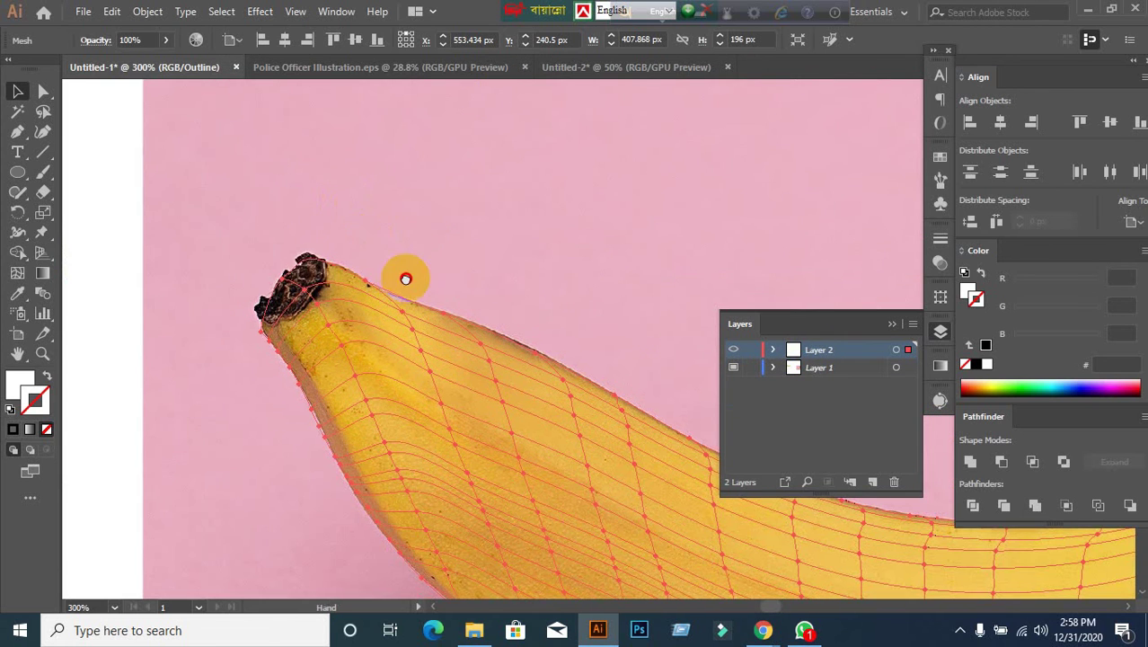
{"action": "left_click", "coordinate": [43, 91]}
{"action": "left_click", "coordinate": [165, 245]}
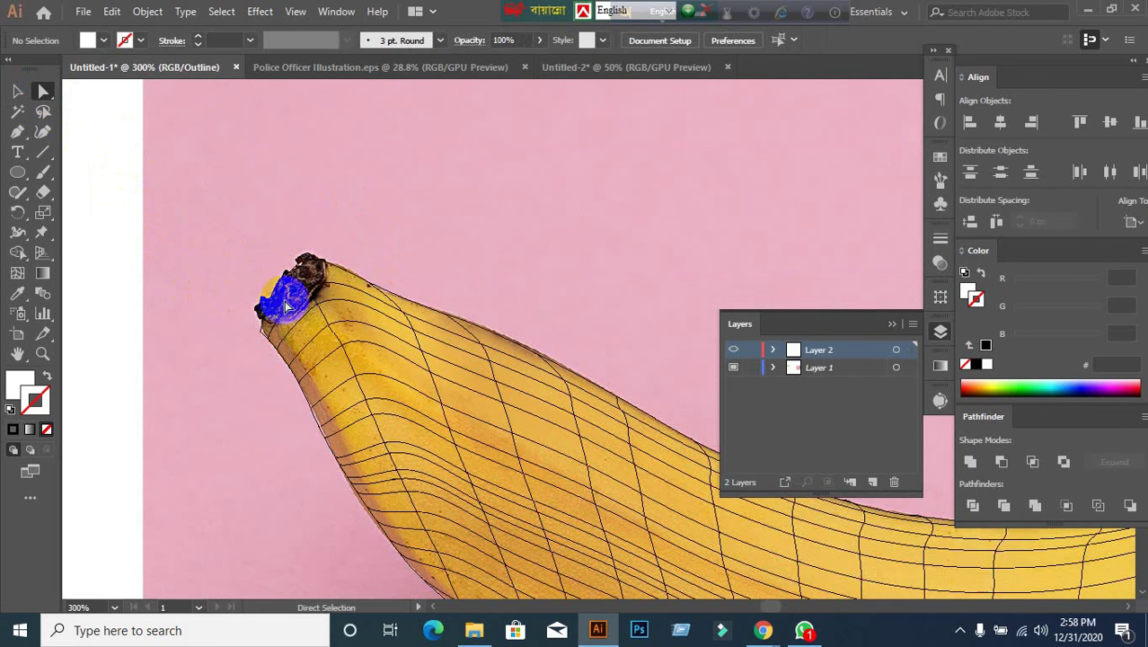
{"action": "left_click", "coordinate": [284, 277]}
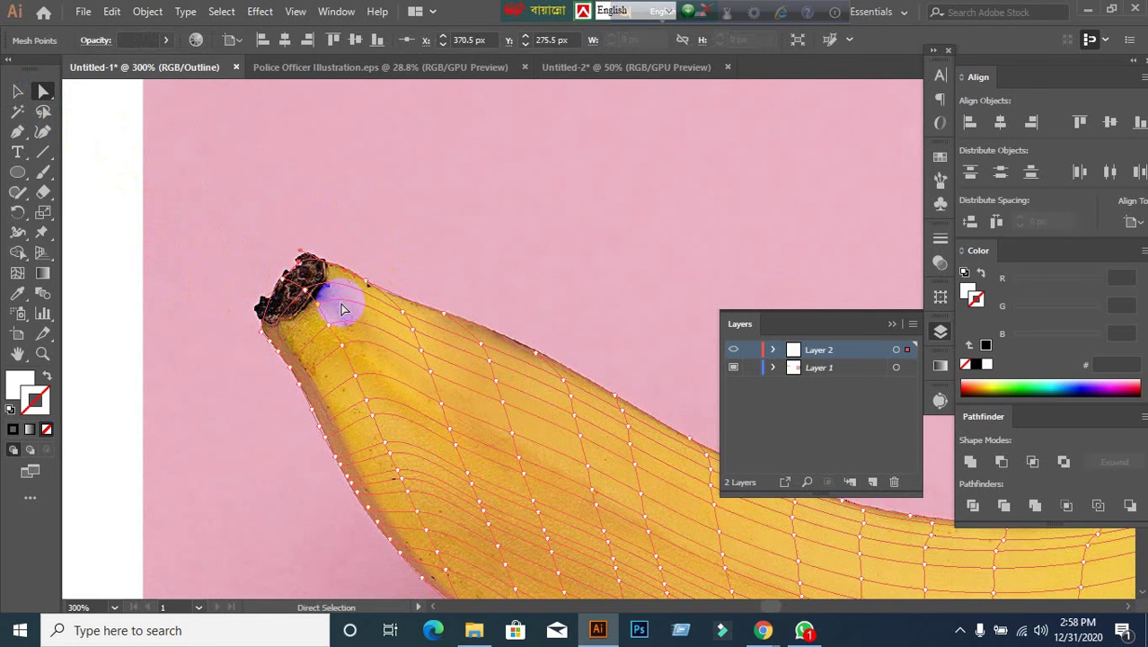
{"action": "scroll", "coordinate": [281, 280], "scroll_direction": "up", "scroll_amount": 2}
{"action": "left_click", "coordinate": [280, 281]}
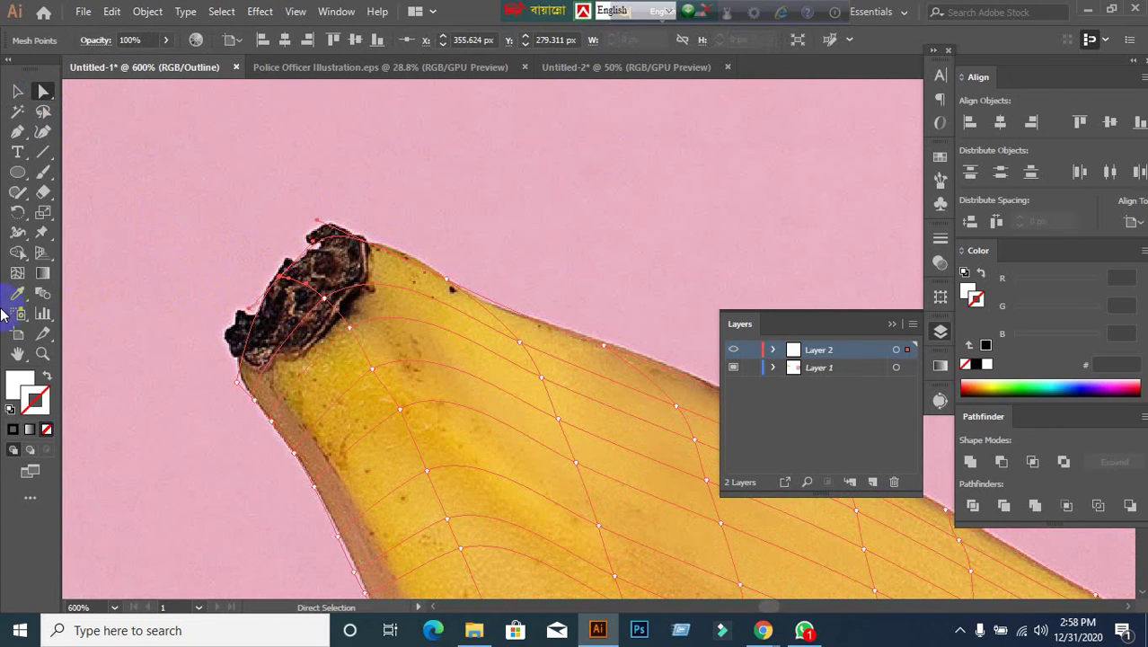
{"action": "left_click", "coordinate": [16, 296]}
{"action": "left_click", "coordinate": [282, 282]}
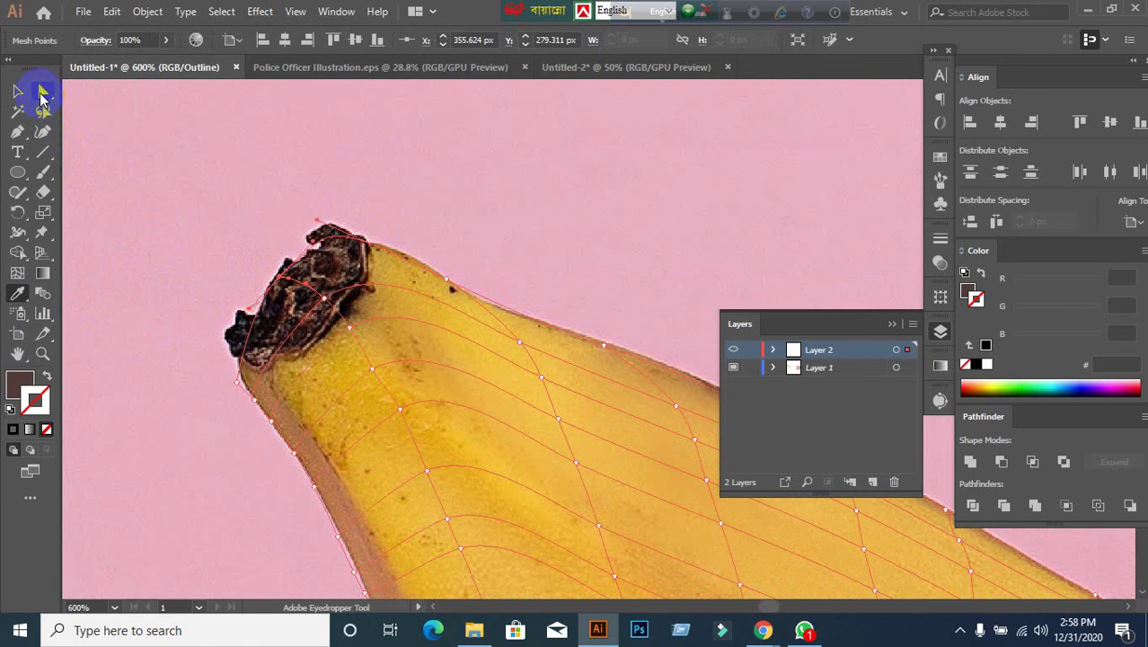
Select the mesh's lower corner point below the dark tip and fill it with the brown sampled from the photo beside it.
{"action": "left_click", "coordinate": [42, 93]}
{"action": "left_click", "coordinate": [232, 333]}
{"action": "left_click", "coordinate": [240, 386]}
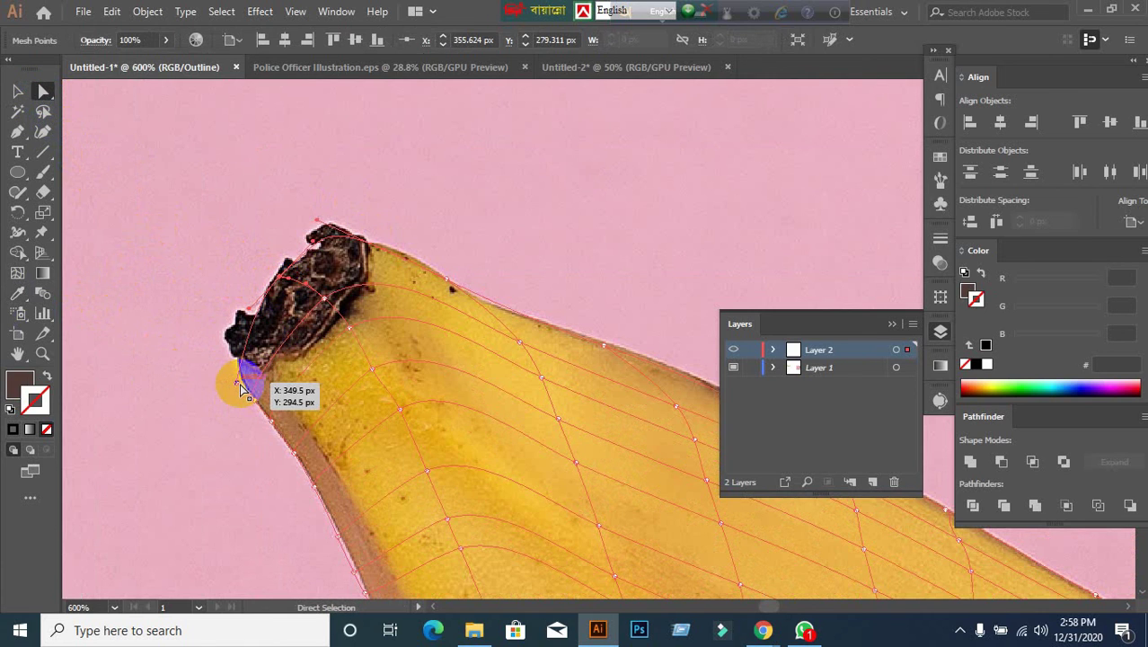
{"action": "left_click", "coordinate": [246, 392]}
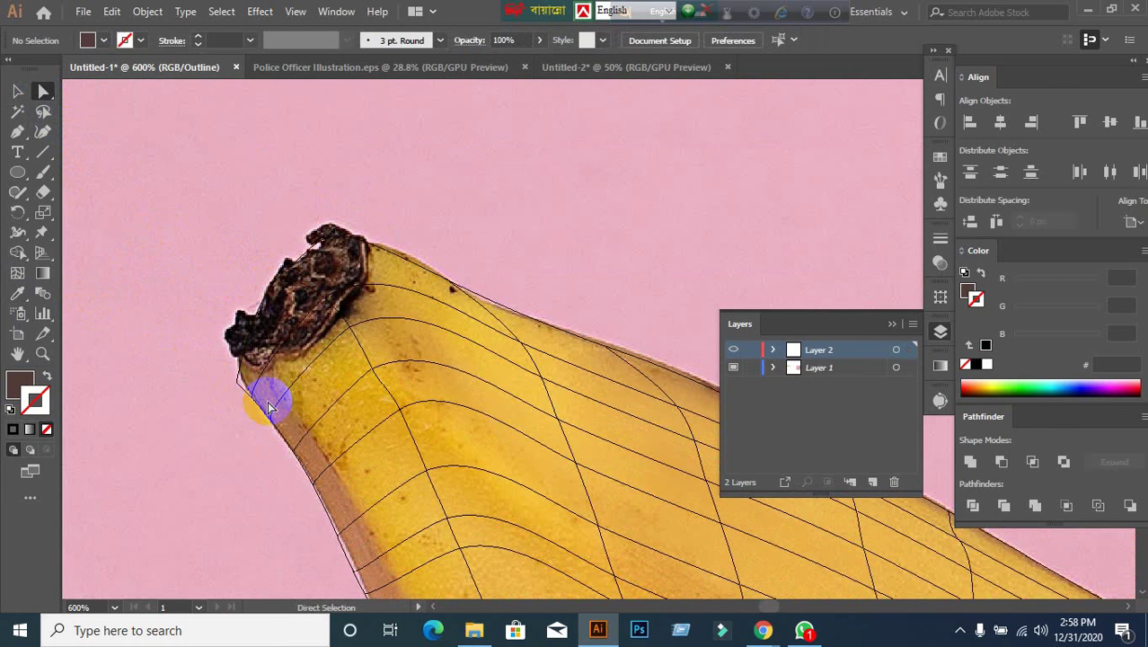
{"action": "left_click", "coordinate": [41, 90]}
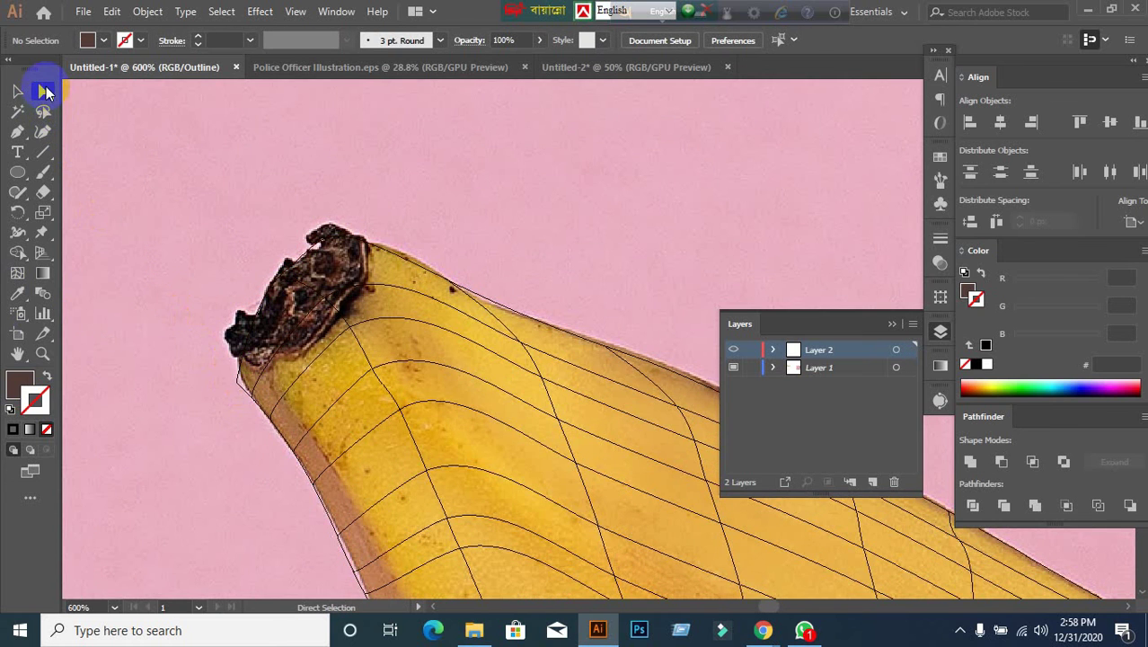
{"action": "left_click", "coordinate": [281, 422]}
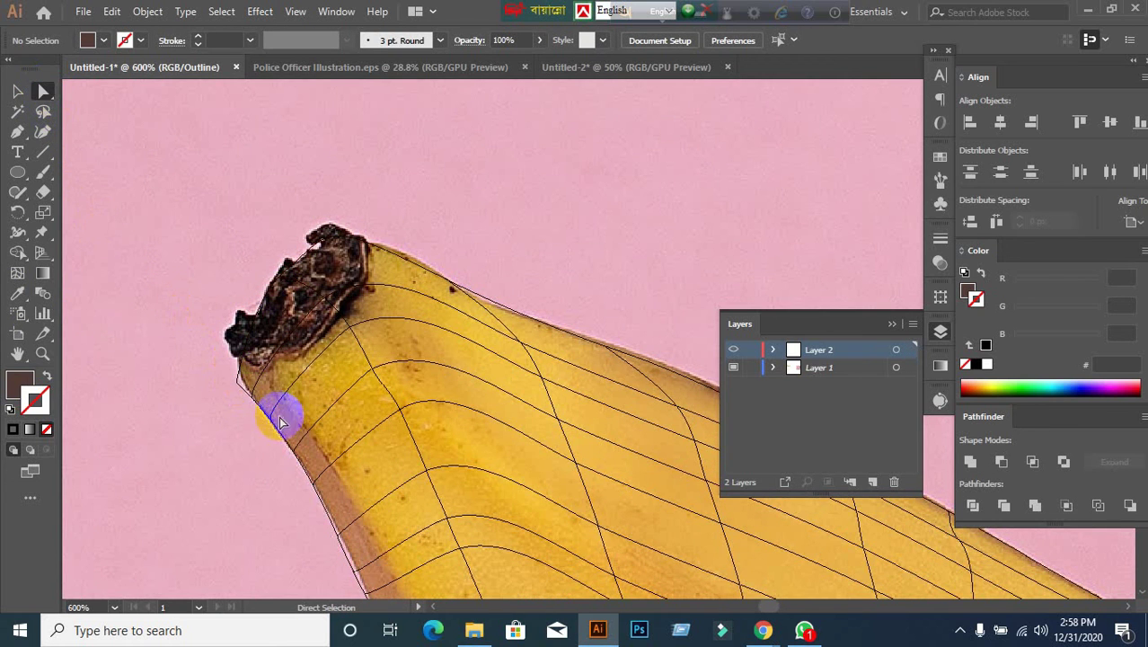
{"action": "left_click", "coordinate": [239, 387]}
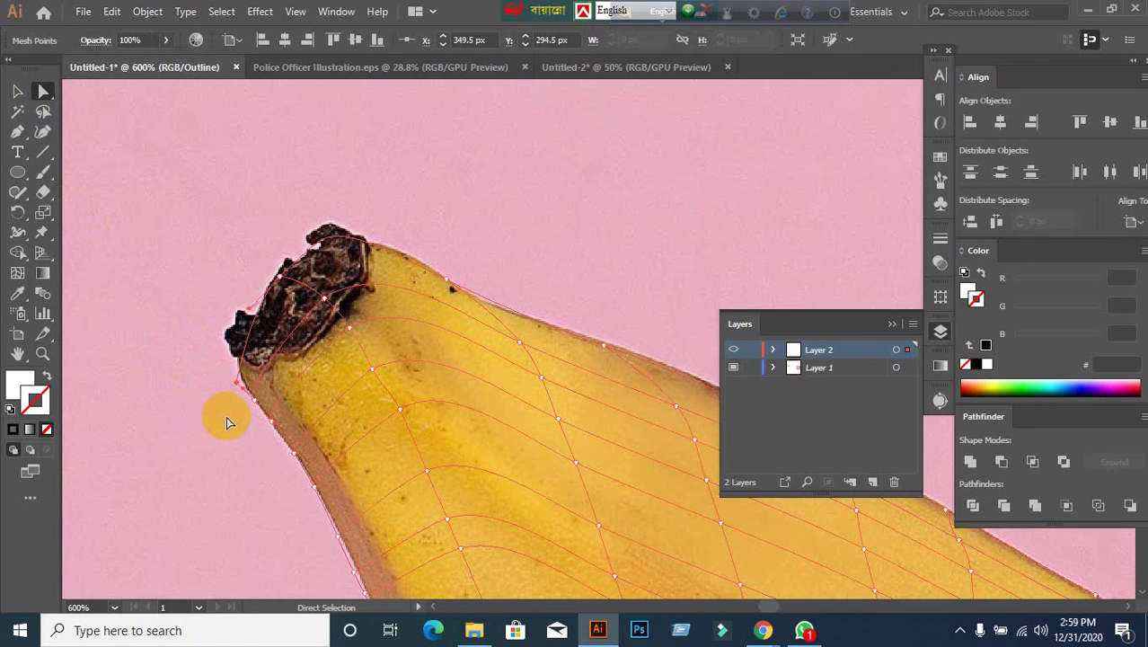
{"action": "key", "text": "i"}
{"action": "left_click", "coordinate": [250, 367]}
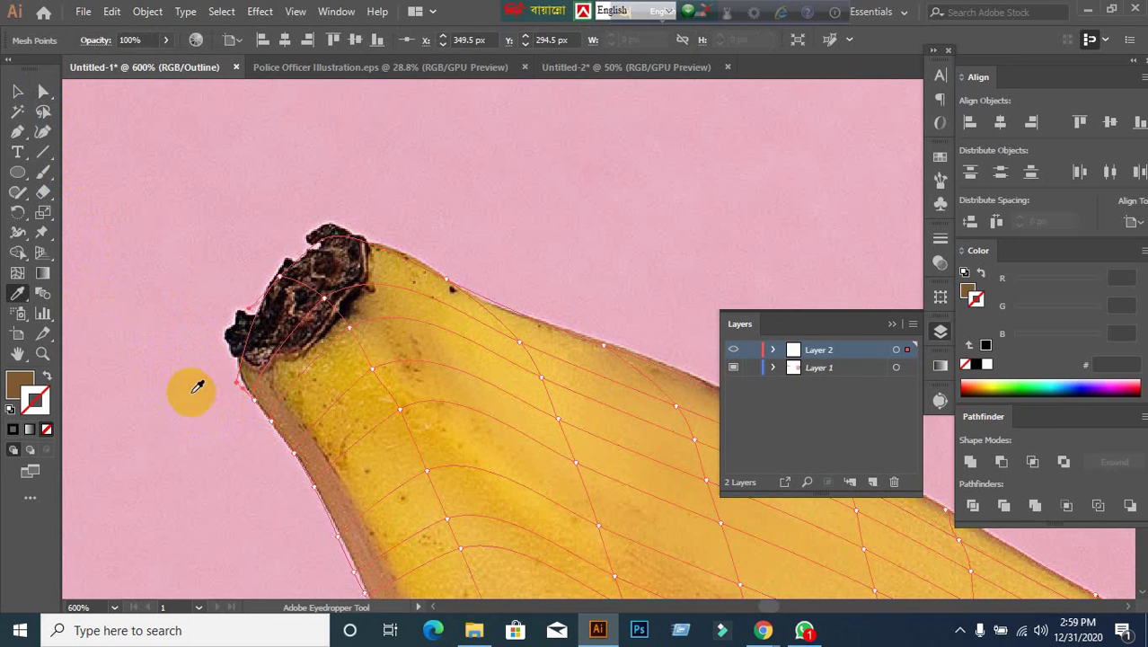
Select the following mesh point down the banana's lower edge and apply the lighter brown sampled from the adjacent peel.
{"action": "key", "text": "a"}
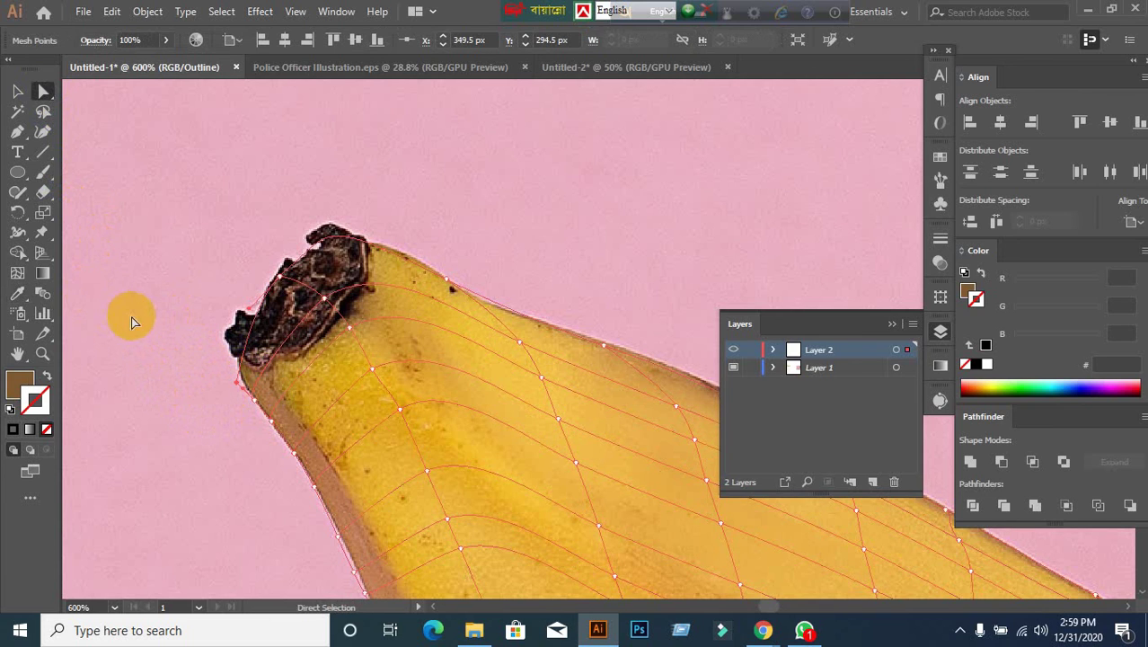
{"action": "left_click", "coordinate": [257, 409]}
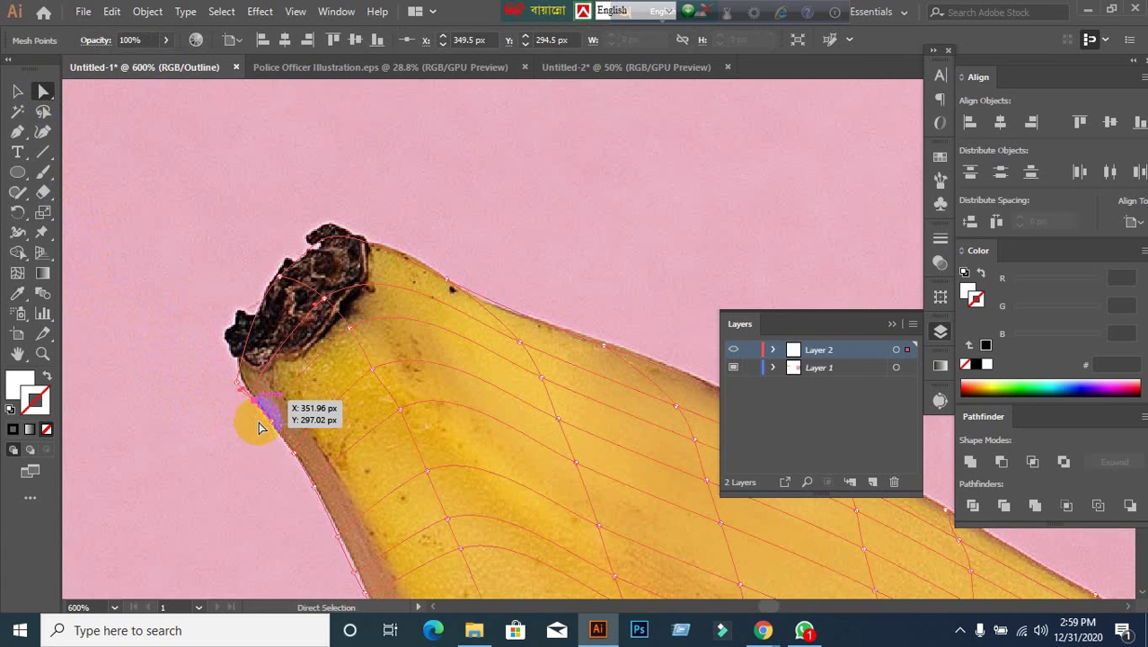
{"action": "key", "text": "i"}
{"action": "left_click", "coordinate": [263, 394]}
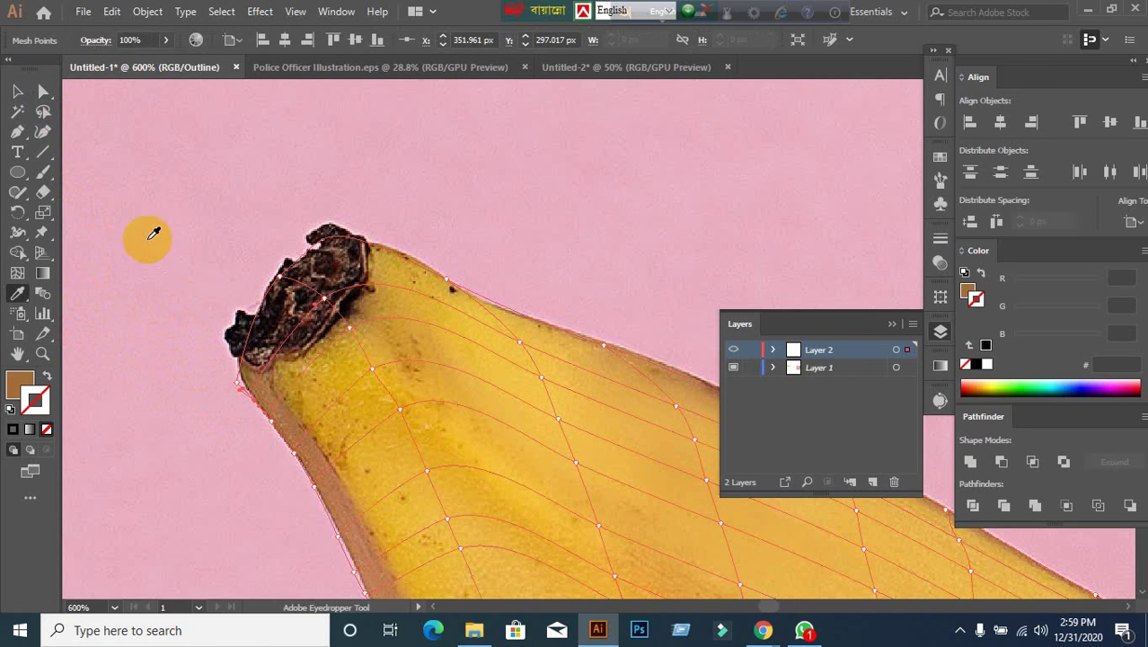
Select the mesh point inside the banana's dark tip and fill it with the near-black brown sampled from the photo.
{"action": "key", "text": "a"}
{"action": "left_click_drag", "start_coordinate": [289, 271], "coordinate": [328, 306]}
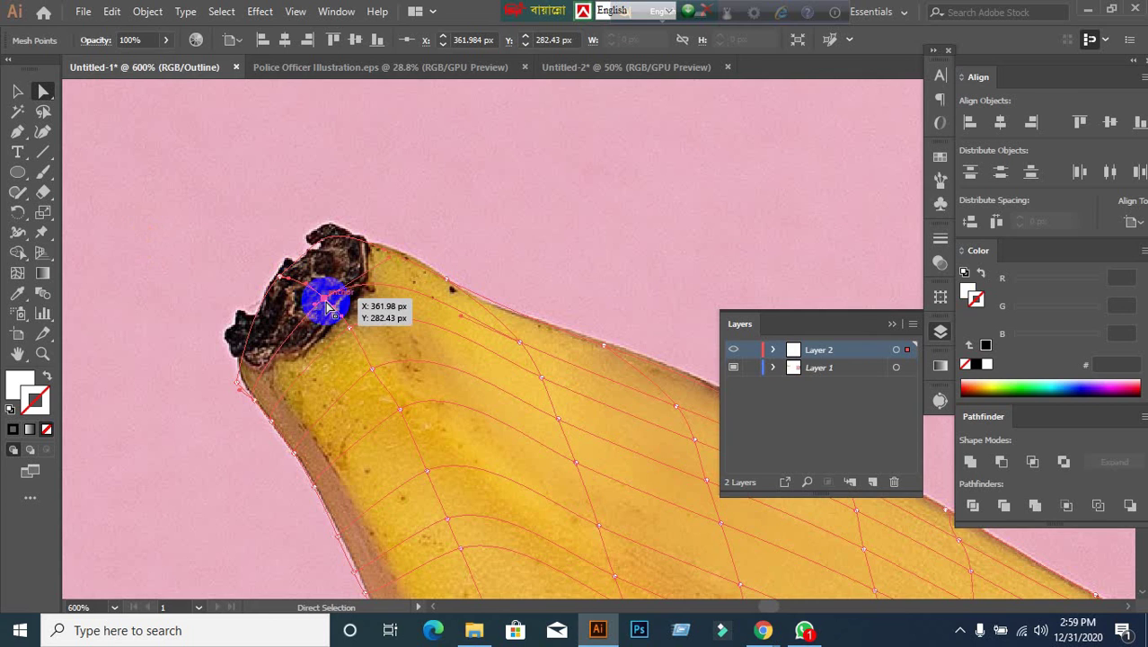
{"action": "left_click_drag", "start_coordinate": [328, 306], "coordinate": [329, 306]}
{"action": "key", "text": "i"}
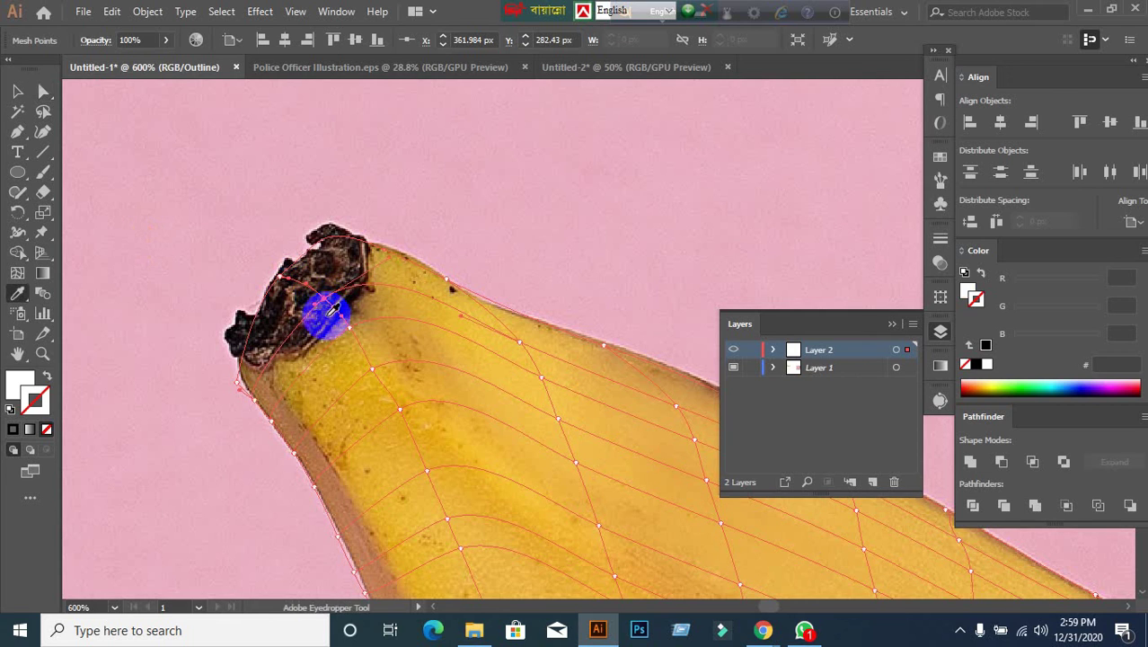
{"action": "left_click", "coordinate": [331, 302]}
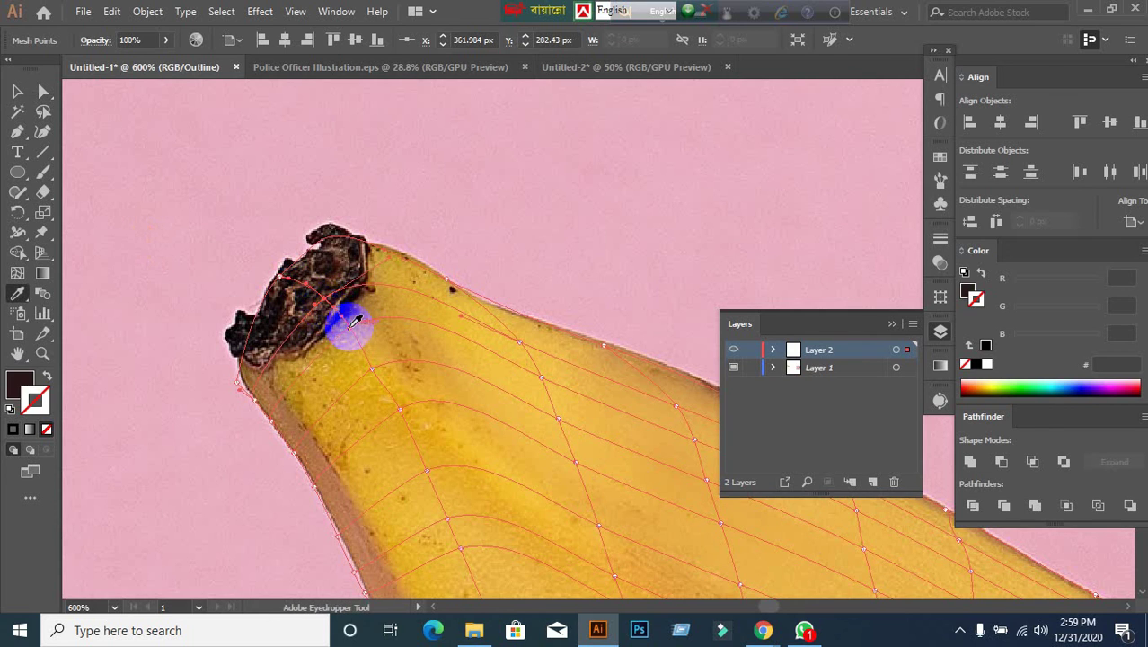
{"action": "left_click", "coordinate": [310, 274]}
{"action": "left_click", "coordinate": [306, 287]}
{"action": "left_click", "coordinate": [377, 278]}
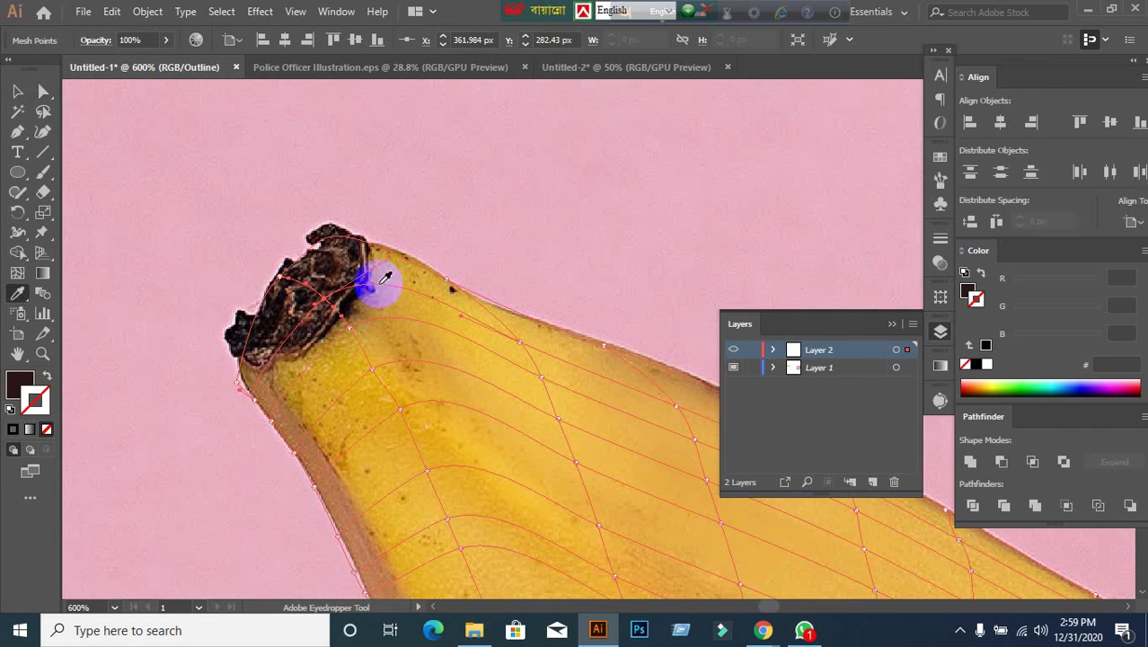
{"action": "left_click", "coordinate": [380, 251]}
{"action": "left_click", "coordinate": [393, 288]}
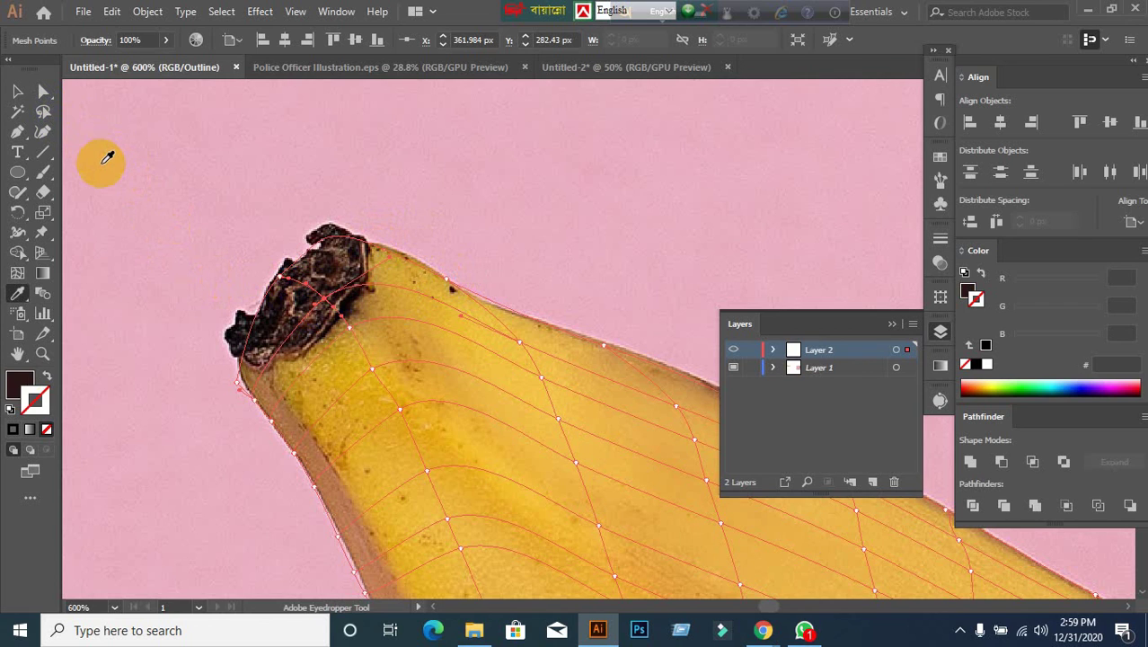
Colour the mesh point where the dark tip meets the yellow peel with the golden tone sampled just below it.
{"action": "key", "text": "a"}
{"action": "left_click", "coordinate": [349, 330]}
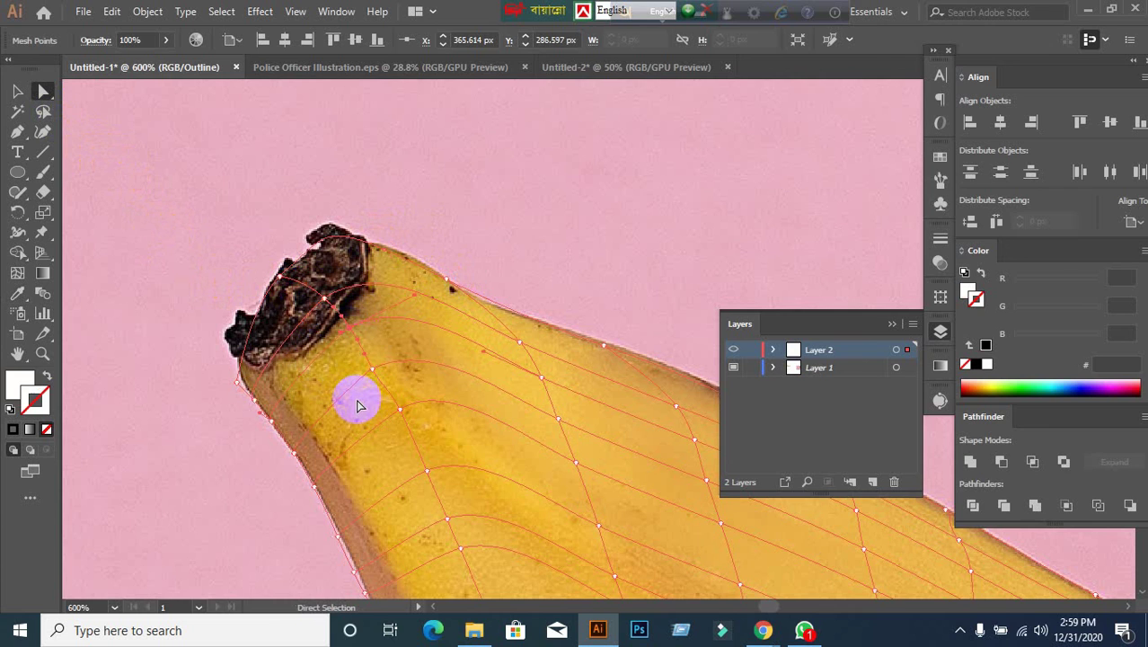
{"action": "key", "text": "i"}
{"action": "left_click", "coordinate": [350, 340]}
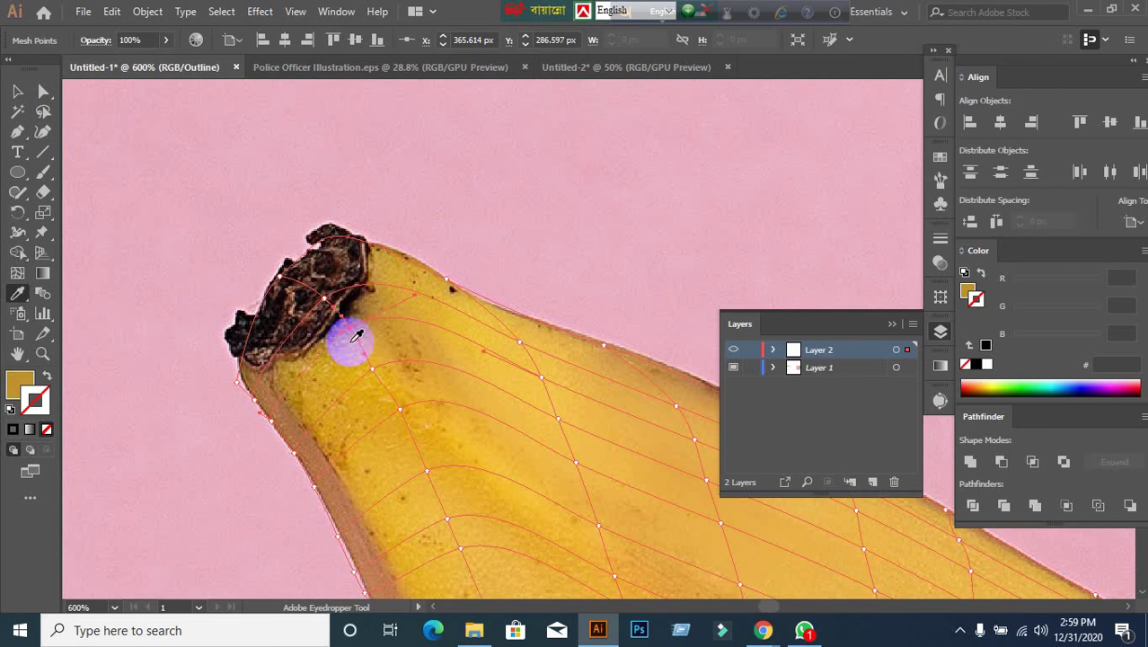
Select a mesh point further down the banana's lower-left edge and fill it with the tan brown sampled from the photo's edge shading.
{"action": "left_click", "coordinate": [42, 91]}
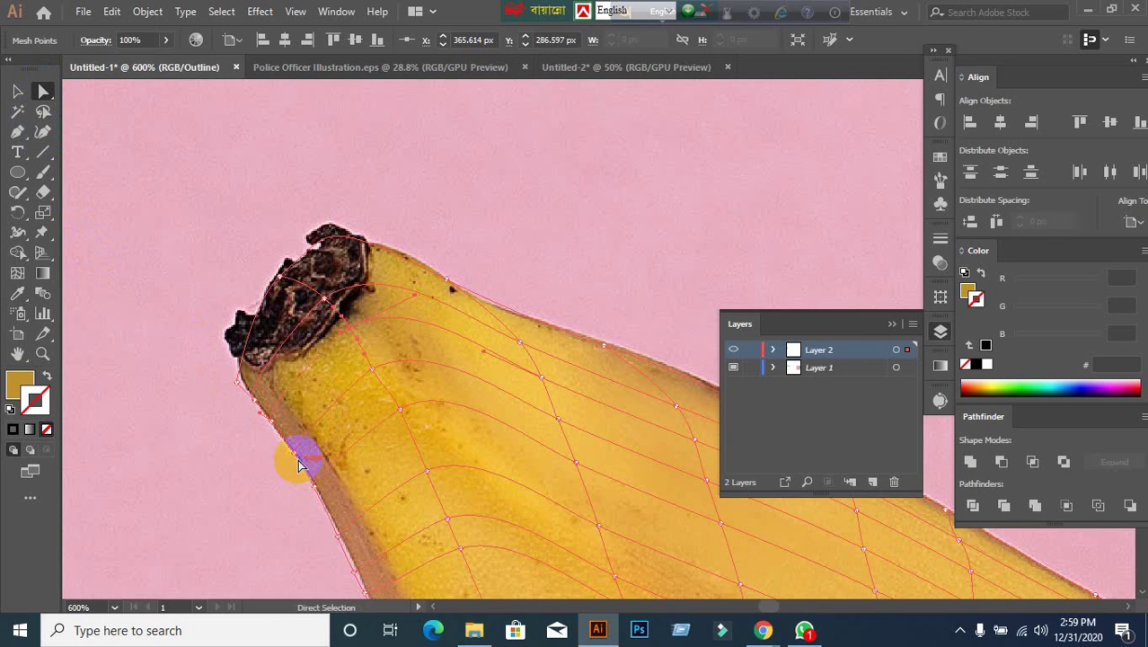
{"action": "left_click_drag", "start_coordinate": [299, 463], "coordinate": [287, 456]}
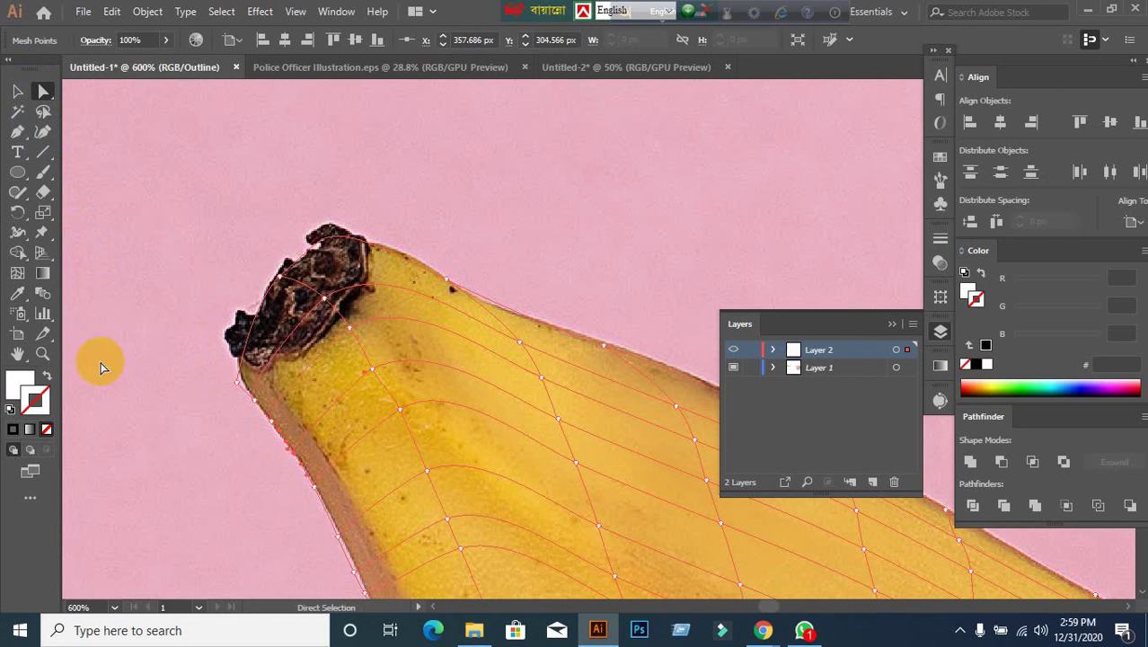
{"action": "left_click", "coordinate": [17, 292]}
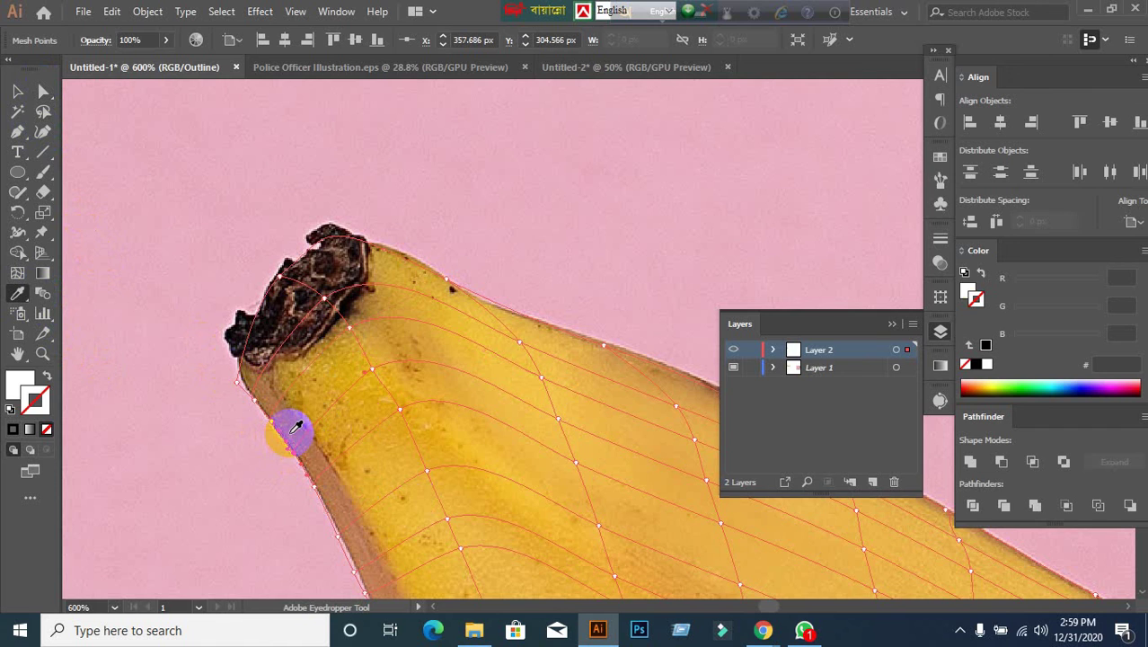
{"action": "left_click", "coordinate": [295, 430]}
{"action": "left_click", "coordinate": [584, 440]}
Turn on preview for Layer 2 to check the colours applied to the banana mesh.
{"action": "double_click", "coordinate": [852, 360]}
{"action": "left_click", "coordinate": [492, 349]}
{"action": "left_click", "coordinate": [492, 349]}
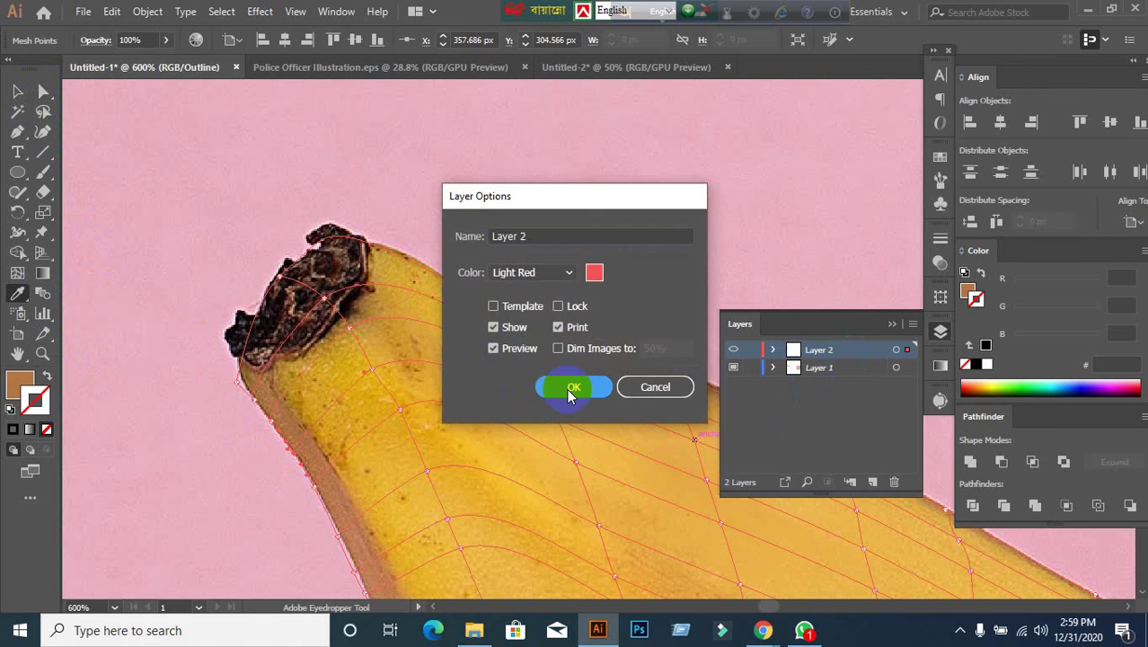
{"action": "left_click", "coordinate": [573, 389]}
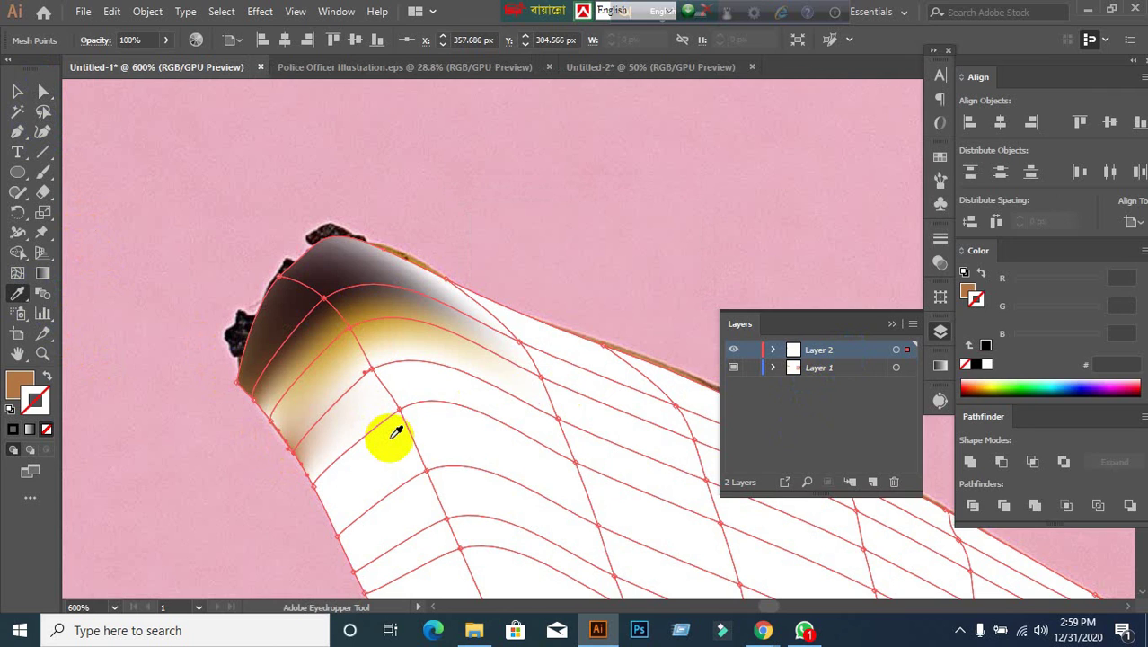
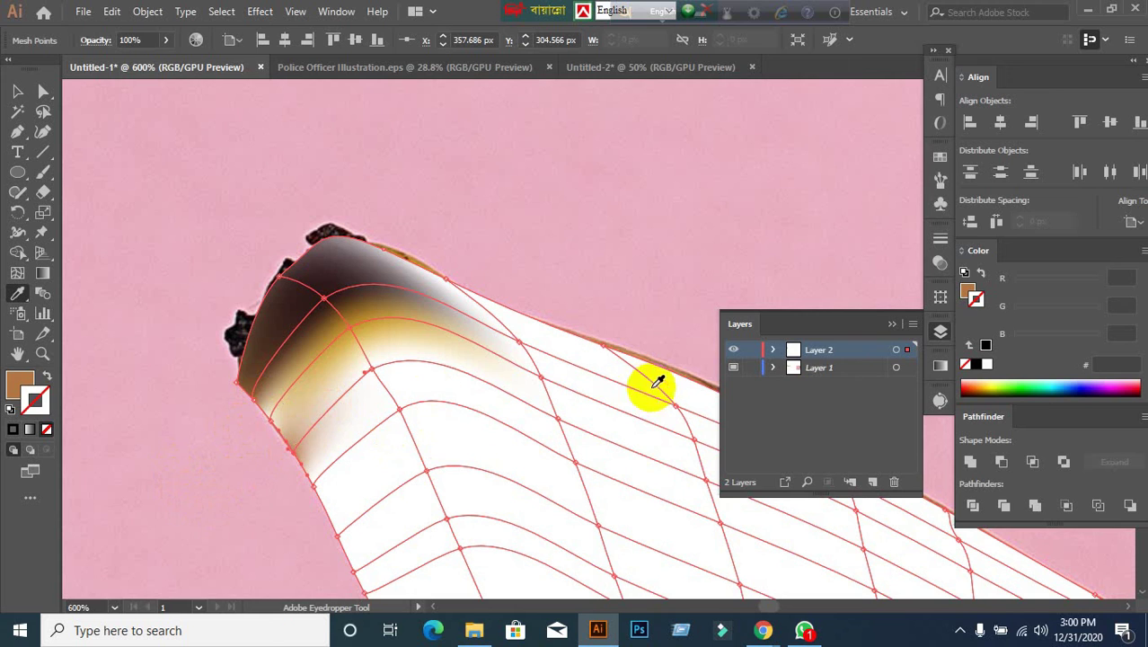
Return Layer 2 to outline and fill the upper-edge mesh point beside the dark tip with the golden tone sampled from the photo.
{"action": "double_click", "coordinate": [871, 353]}
{"action": "left_click", "coordinate": [493, 349]}
{"action": "left_click", "coordinate": [574, 387]}
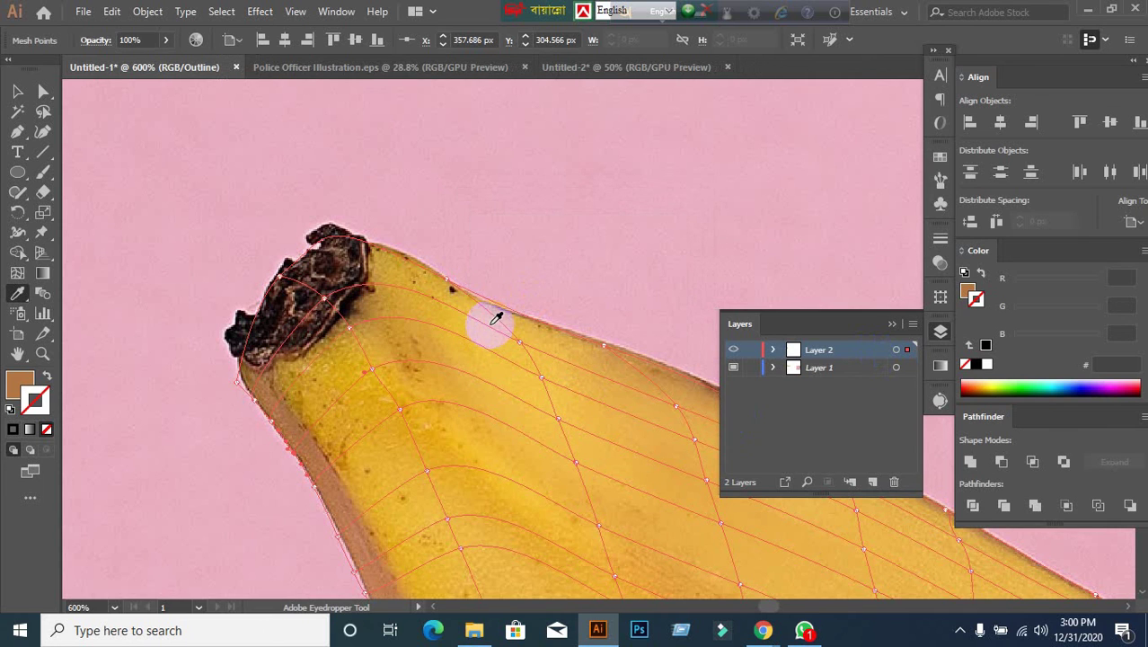
{"action": "left_click", "coordinate": [41, 93]}
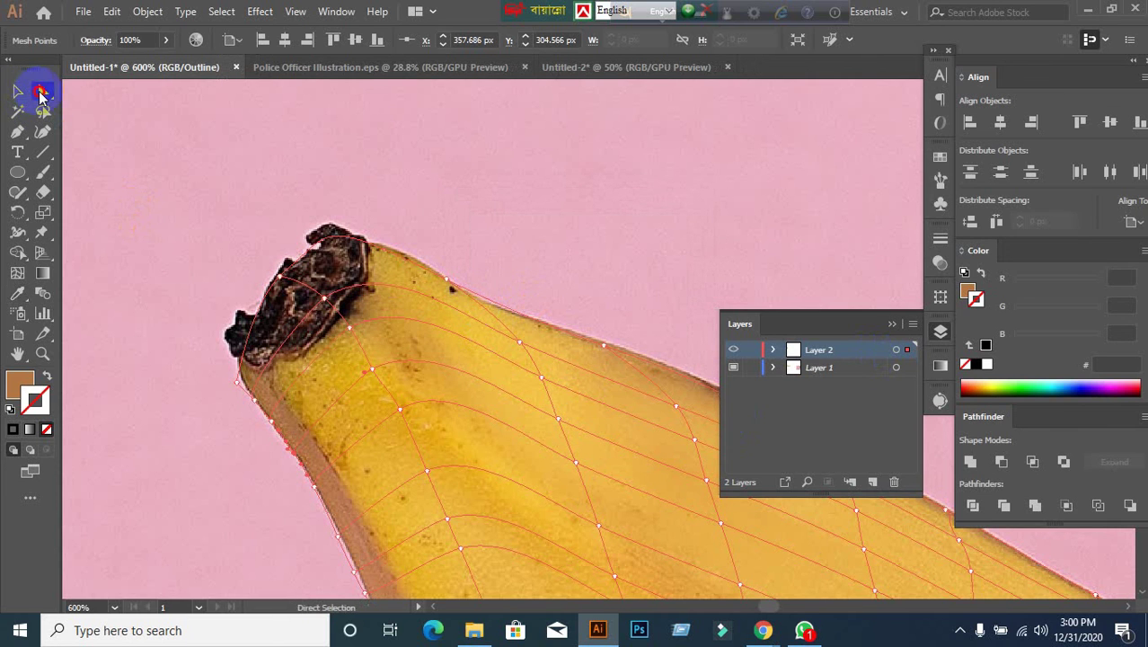
{"action": "left_click", "coordinate": [447, 285]}
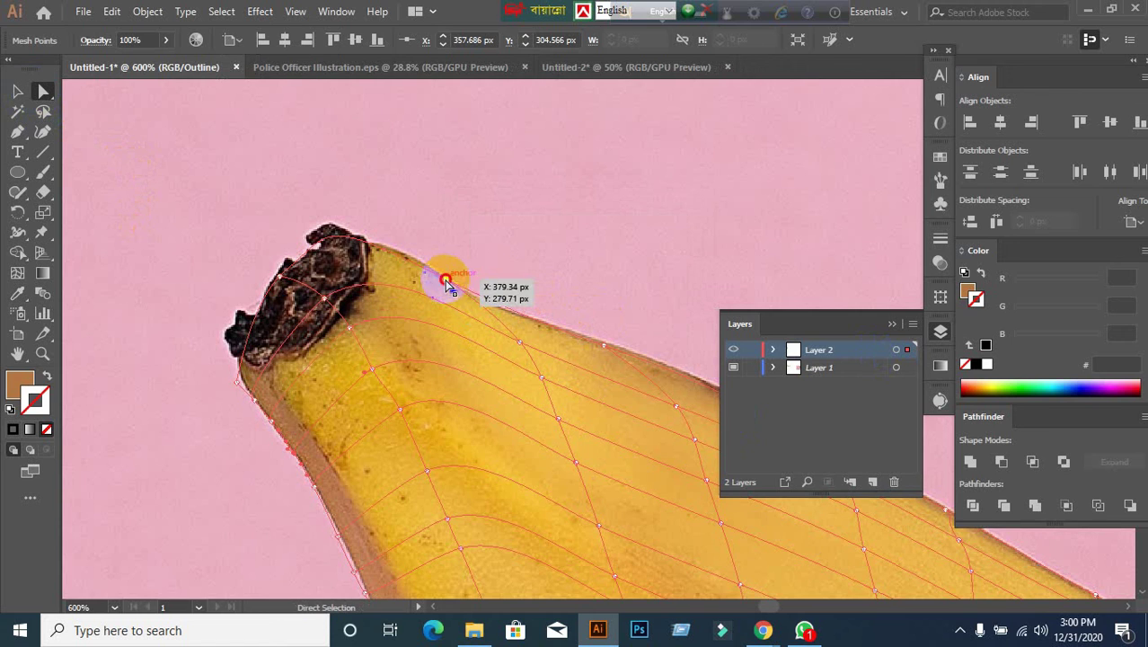
{"action": "left_click", "coordinate": [450, 286]}
{"action": "left_click", "coordinate": [18, 293]}
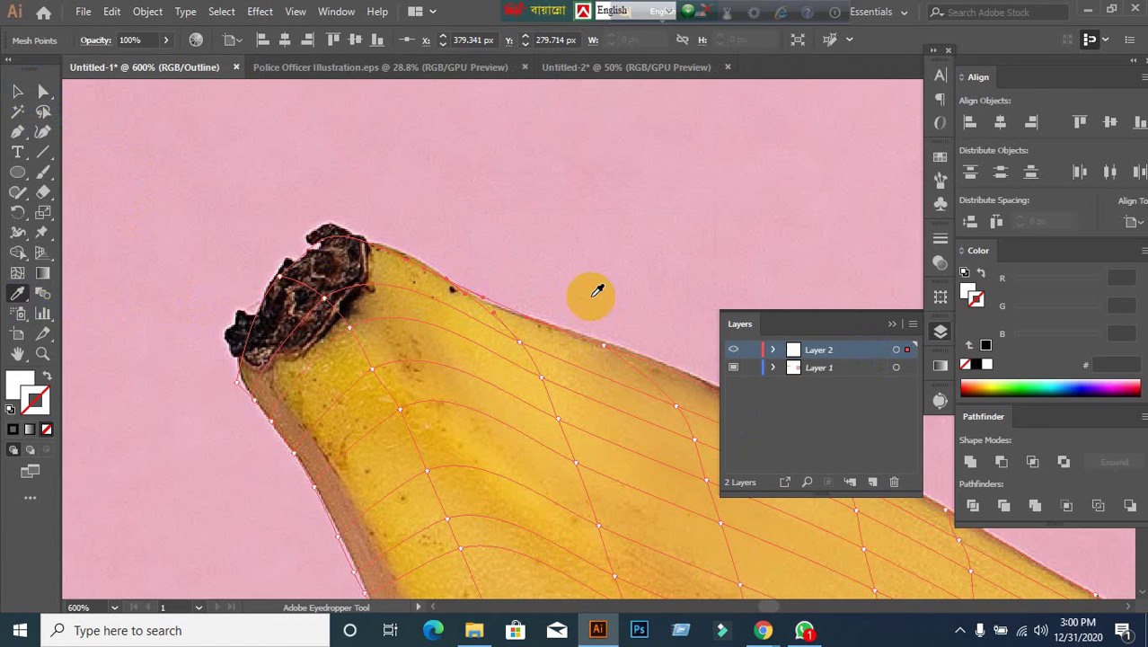
{"action": "left_click", "coordinate": [448, 275]}
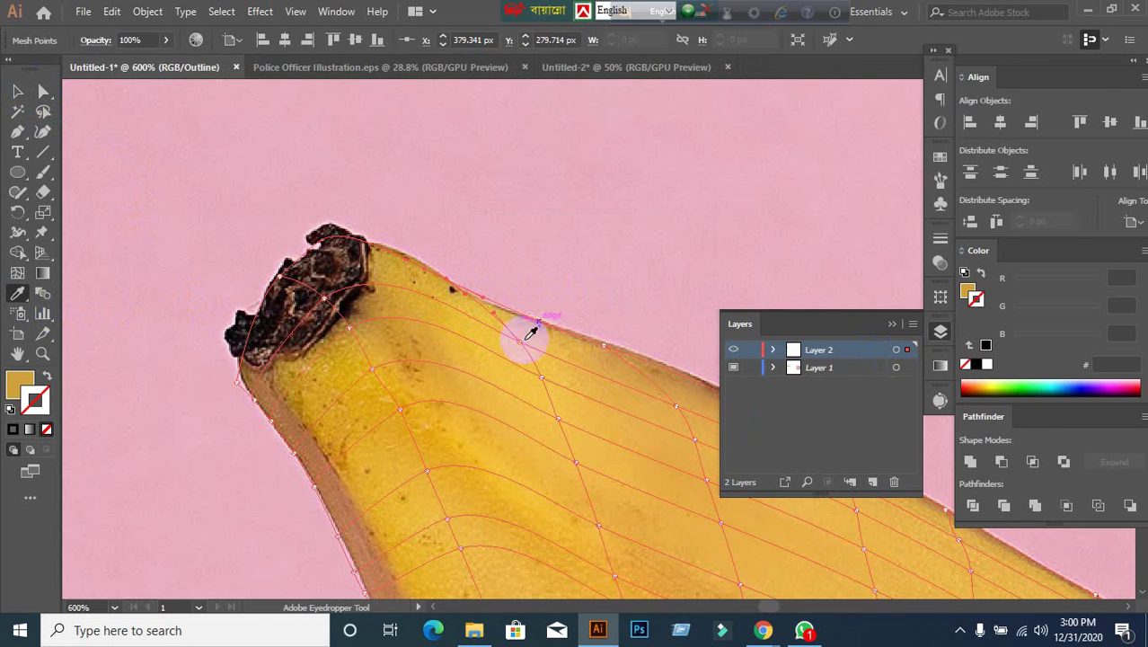
{"action": "left_click", "coordinate": [259, 305]}
Select the next mesh point just inside the banana's upper edge and fill it with the yellow sampled at that spot.
{"action": "left_click", "coordinate": [43, 93]}
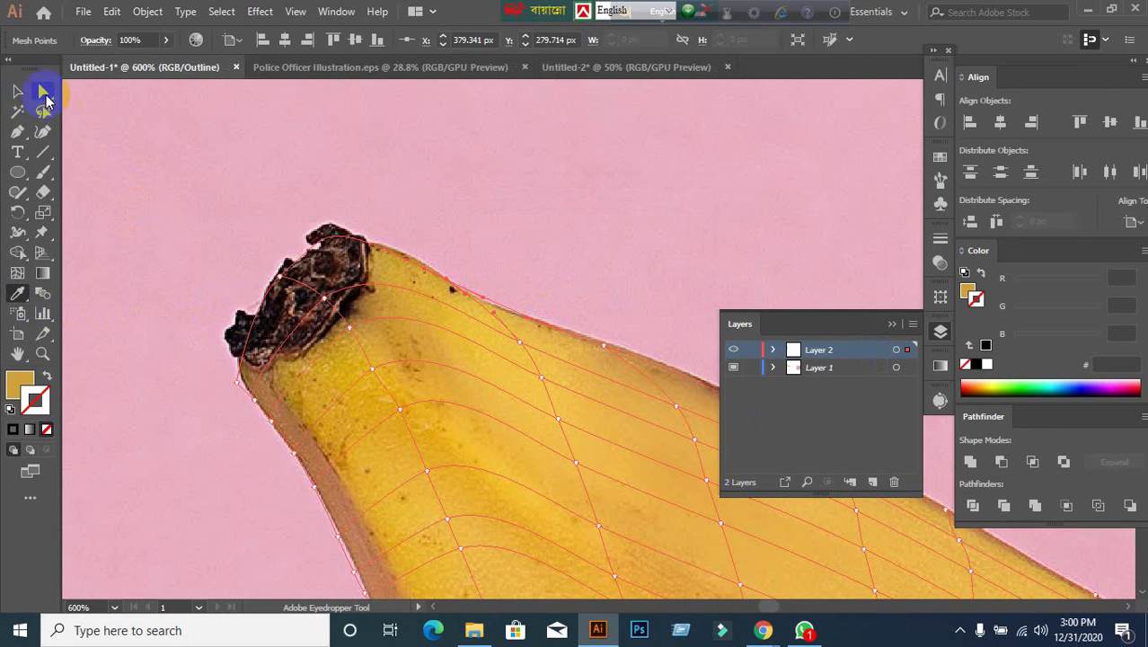
{"action": "left_click", "coordinate": [525, 345]}
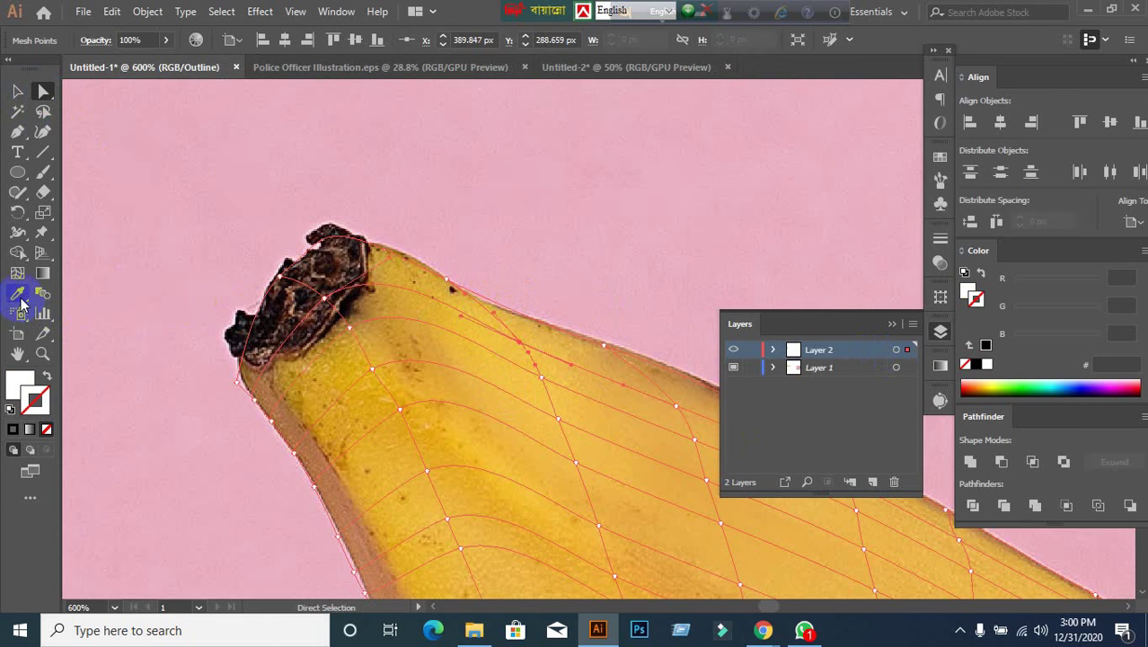
{"action": "left_click", "coordinate": [521, 341]}
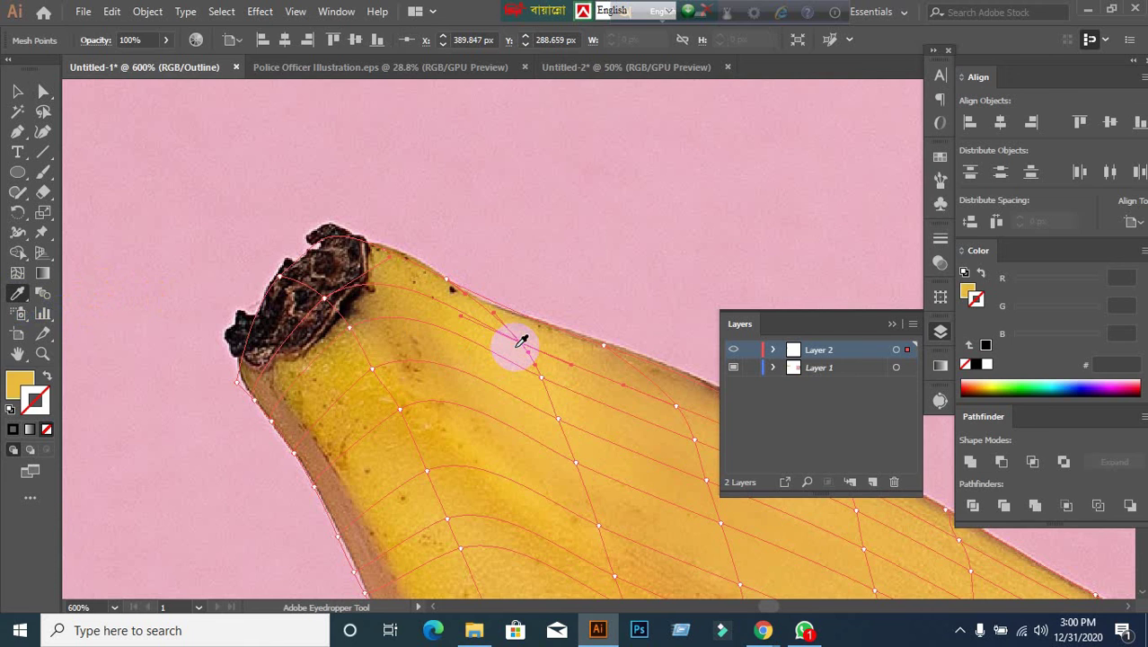
Fill the mesh point further along the banana's upper edge with the orange-yellow sampled from the peel there.
{"action": "left_click", "coordinate": [44, 93]}
{"action": "left_click_drag", "start_coordinate": [606, 353], "coordinate": [616, 360]}
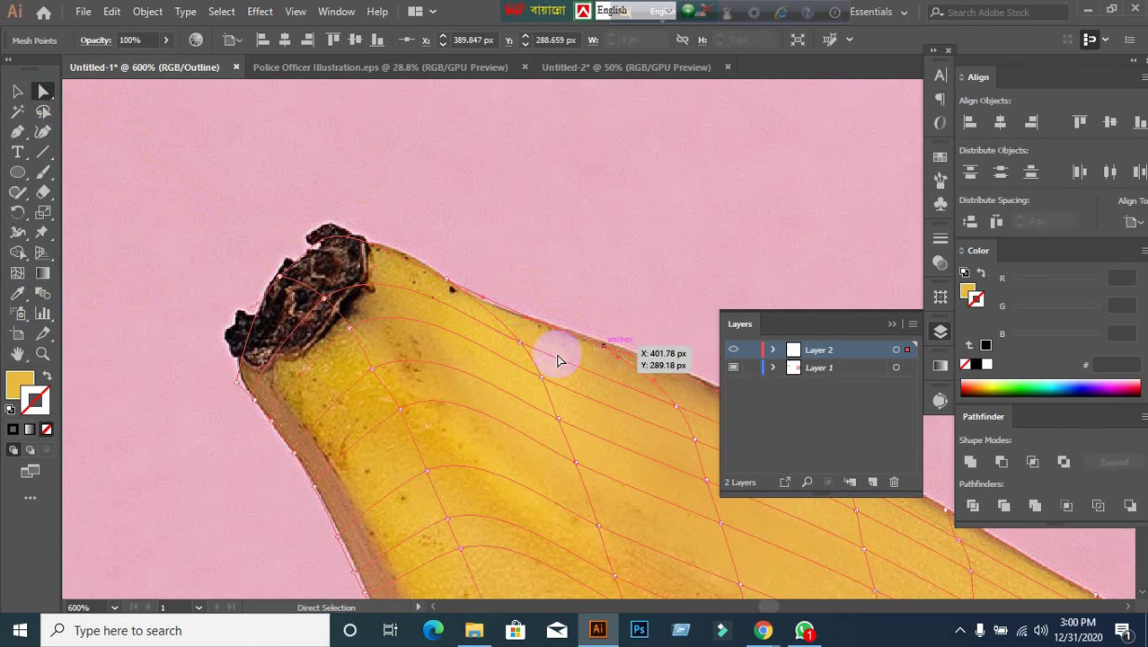
{"action": "left_click", "coordinate": [243, 333]}
{"action": "left_click", "coordinate": [15, 295]}
{"action": "left_click", "coordinate": [601, 344]}
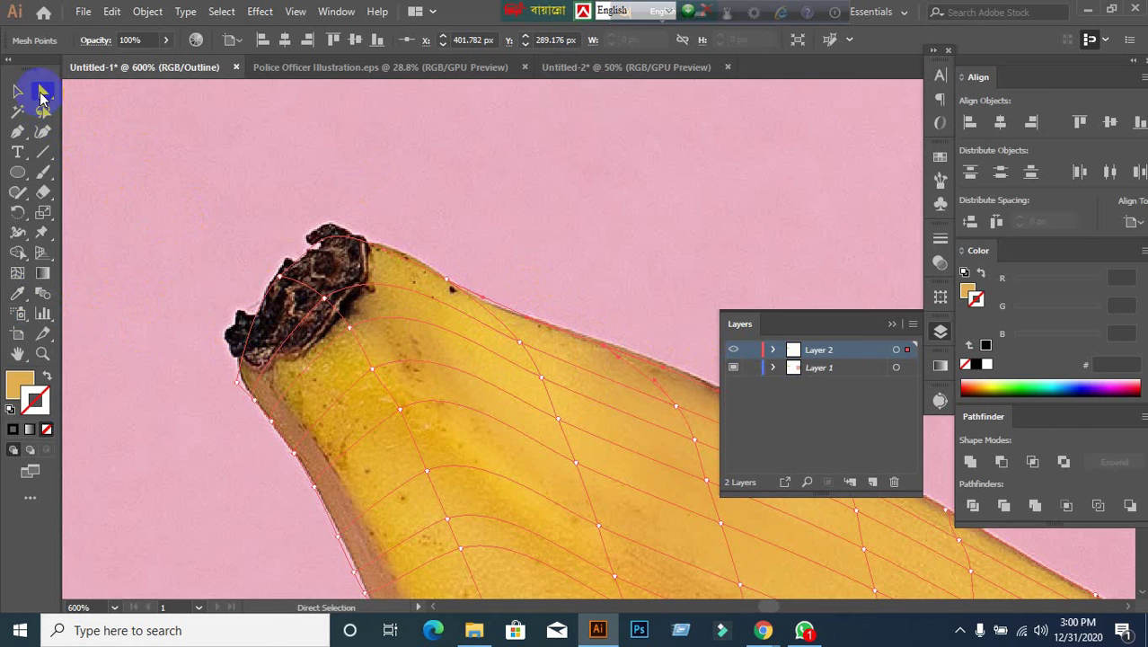
{"action": "left_click", "coordinate": [43, 90]}
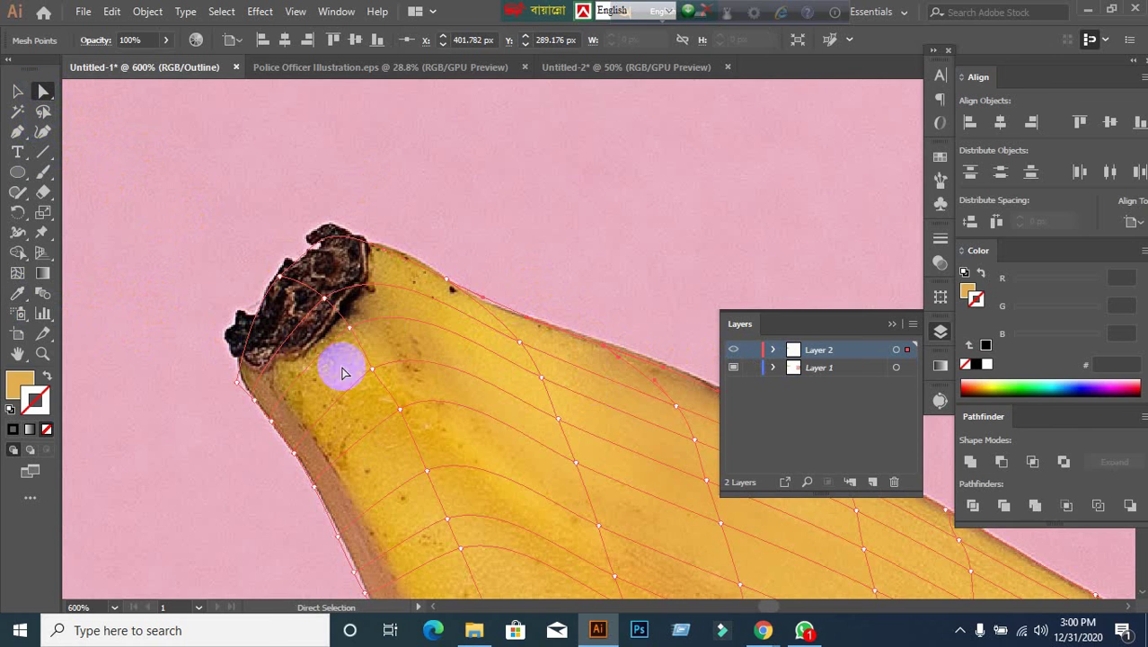
Show Layer 2 in preview to inspect the newly coloured upper edge.
{"action": "double_click", "coordinate": [845, 351]}
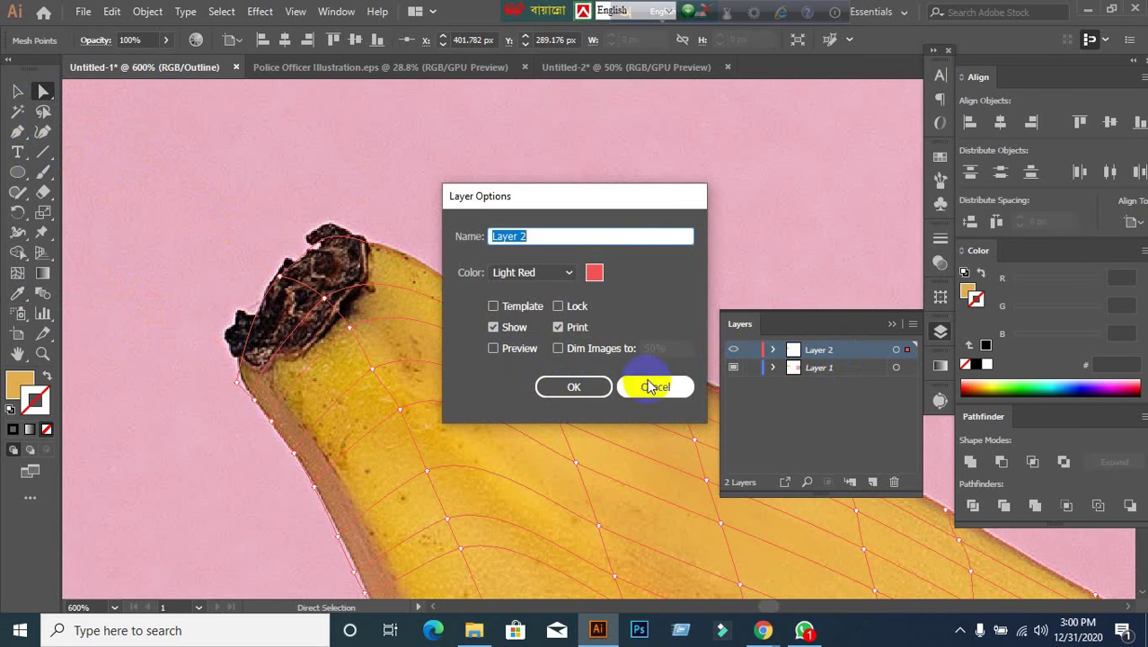
{"action": "left_click", "coordinate": [651, 387]}
{"action": "double_click", "coordinate": [853, 352]}
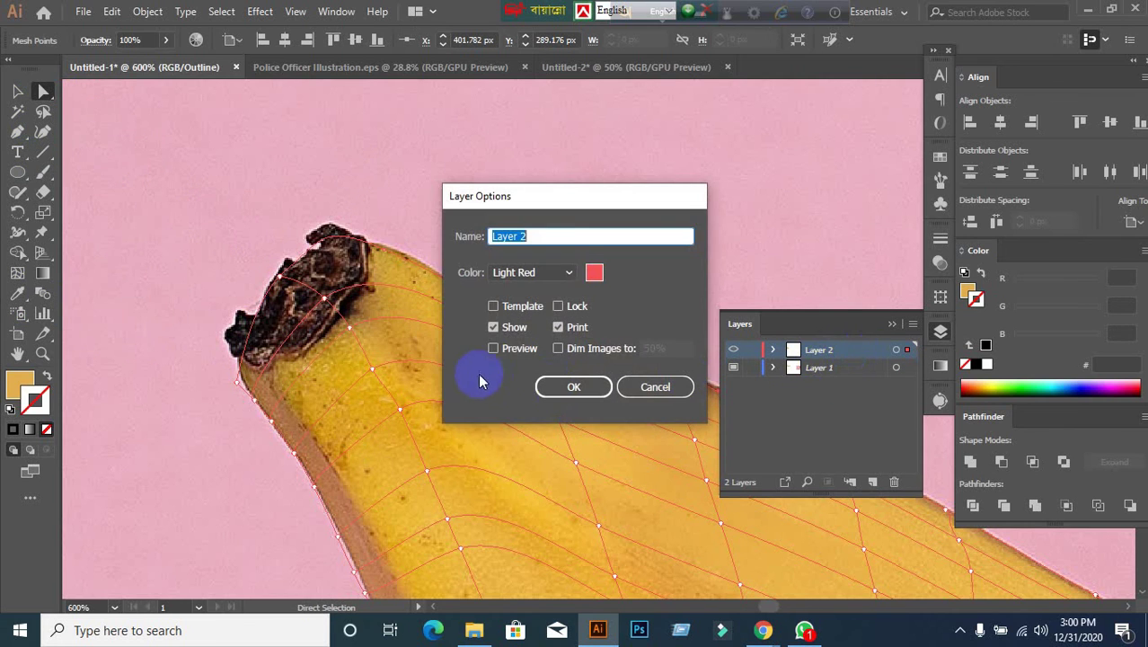
{"action": "left_click", "coordinate": [493, 348]}
{"action": "left_click", "coordinate": [574, 387]}
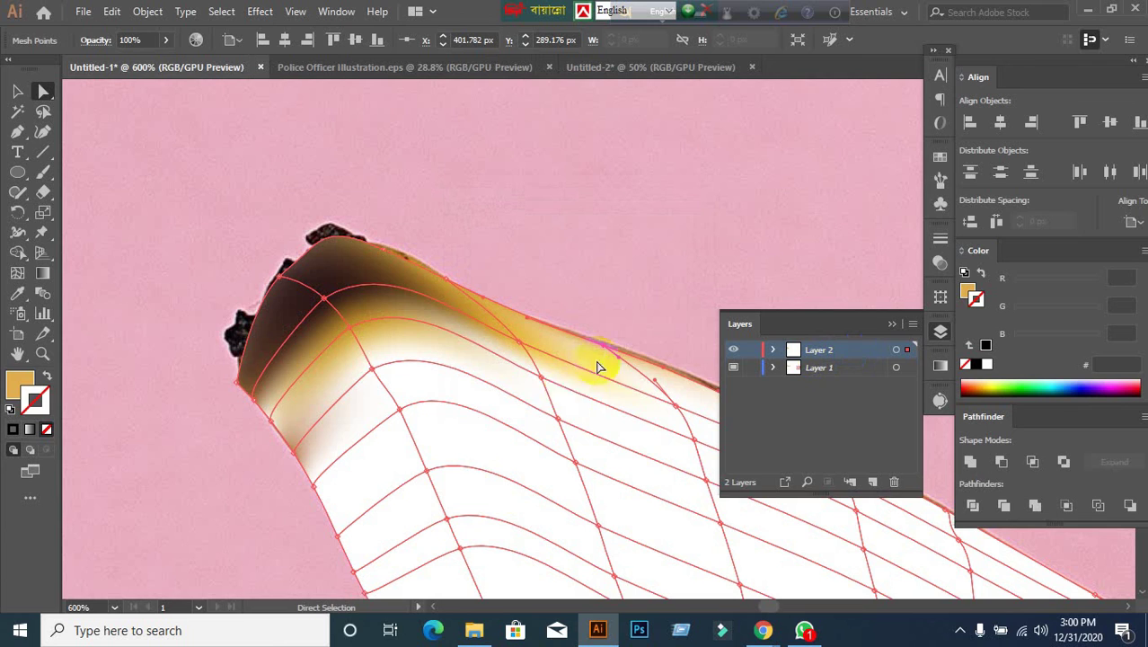
Turn off Layer 2's preview to expose the banana photo beneath the mesh.
{"action": "double_click", "coordinate": [855, 351]}
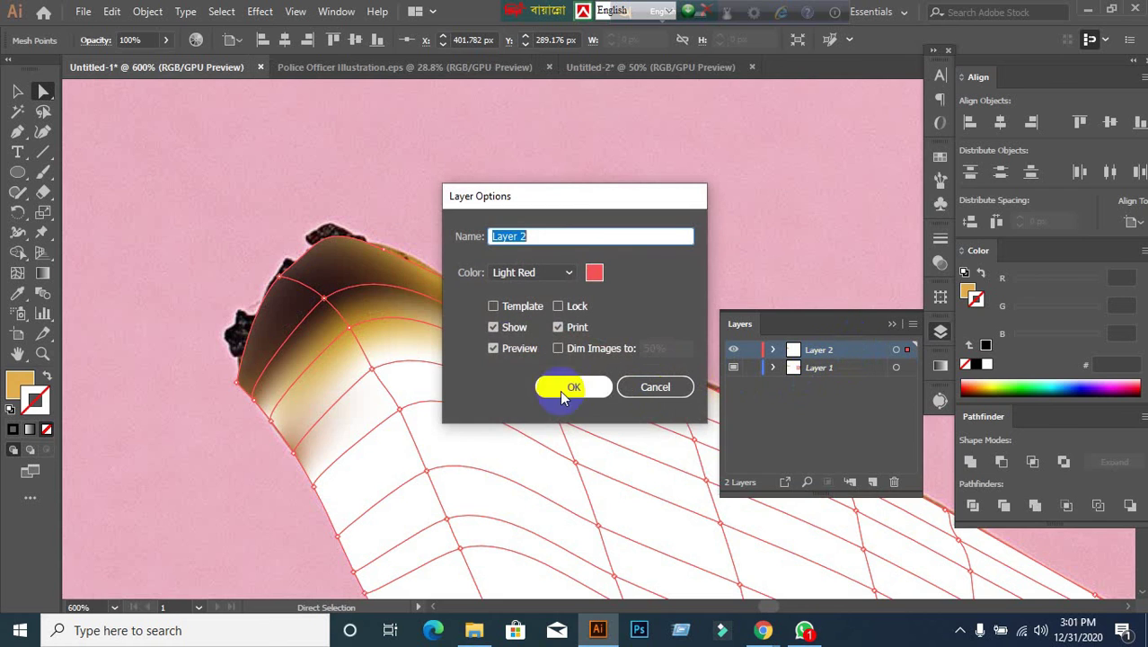
{"action": "left_click", "coordinate": [653, 389]}
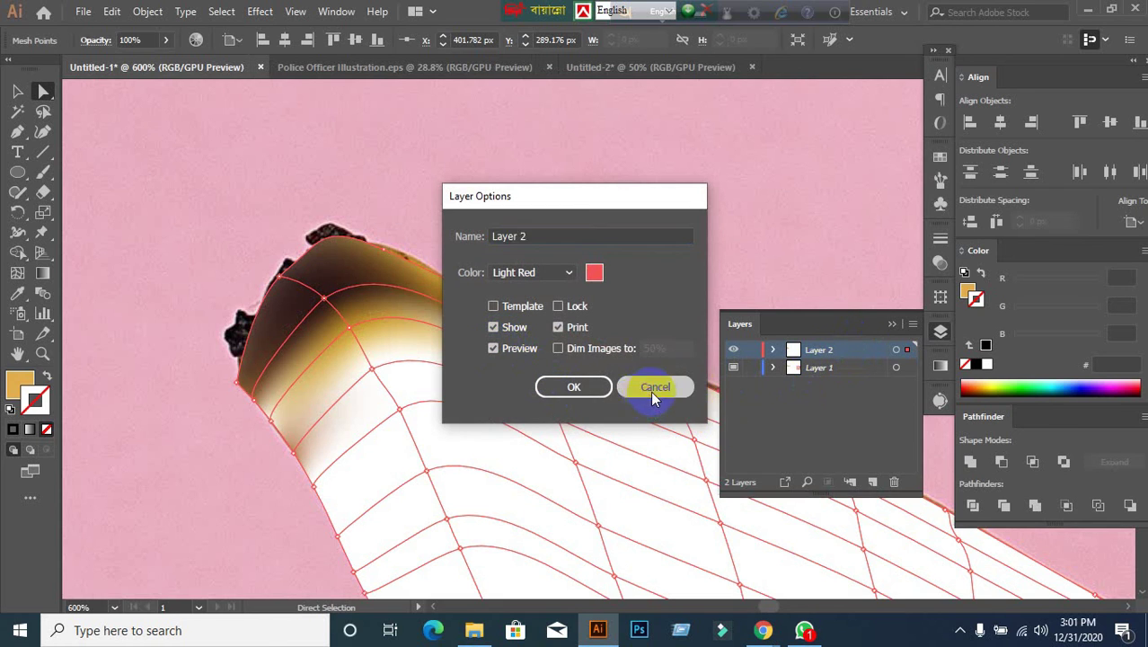
{"action": "double_click", "coordinate": [865, 354]}
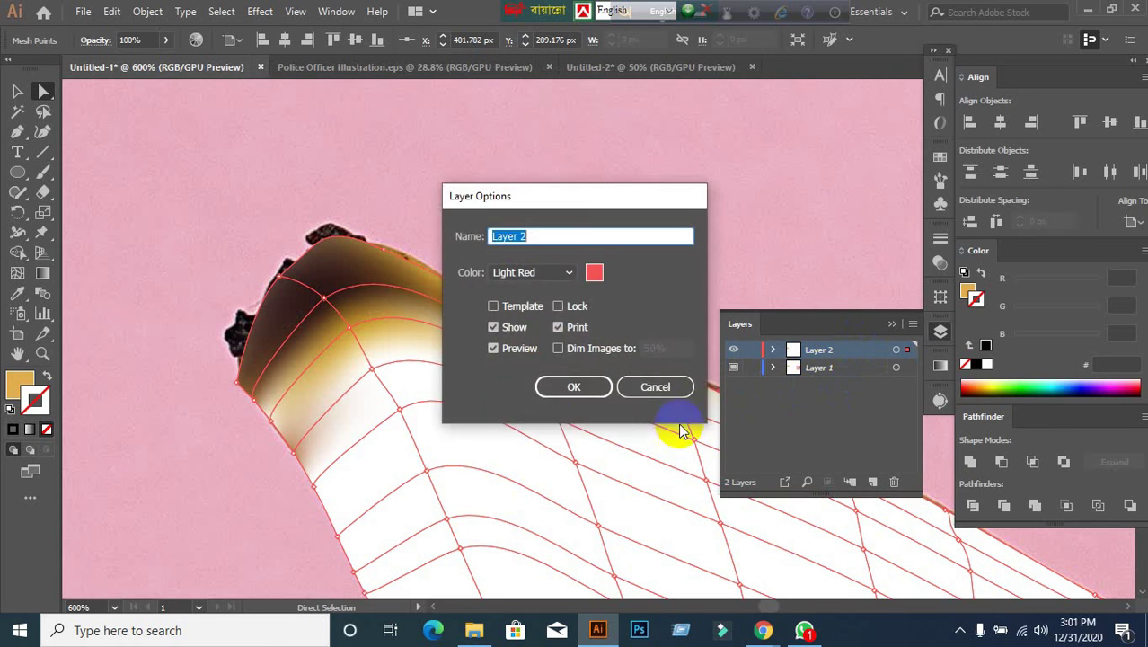
{"action": "left_click", "coordinate": [493, 348]}
{"action": "left_click", "coordinate": [577, 386]}
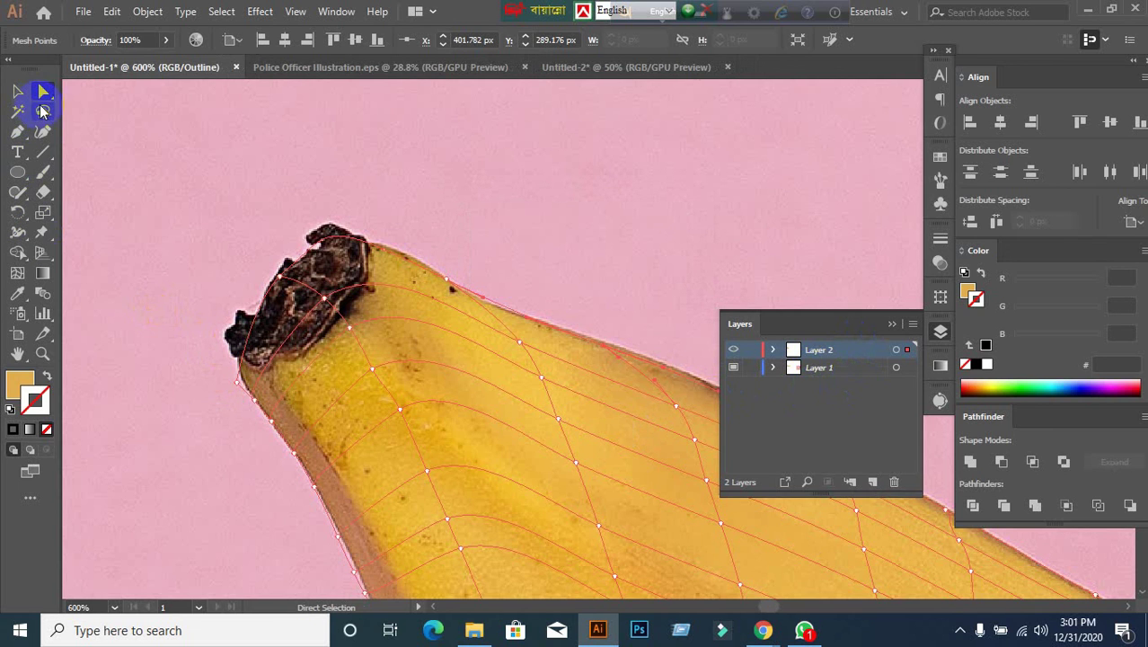
Lasso the group of mesh points below the dark tip and fill them all with the bright yellow sampled from the peel.
{"action": "left_click", "coordinate": [43, 111]}
{"action": "mouse_move", "coordinate": [301, 335]}
{"action": "left_mouse_down"}
{"action": "mouse_move", "coordinate": [350, 334]}
{"action": "mouse_move", "coordinate": [359, 318]}
{"action": "mouse_move", "coordinate": [313, 338]}
{"action": "mouse_move", "coordinate": [274, 391]}
{"action": "mouse_move", "coordinate": [264, 440]}
{"action": "mouse_move", "coordinate": [304, 492]}
{"action": "mouse_move", "coordinate": [350, 495]}
{"action": "mouse_move", "coordinate": [416, 431]}
{"action": "mouse_move", "coordinate": [428, 389]}
{"action": "mouse_move", "coordinate": [415, 351]}
{"action": "mouse_move", "coordinate": [355, 320]}
{"action": "left_mouse_up"}
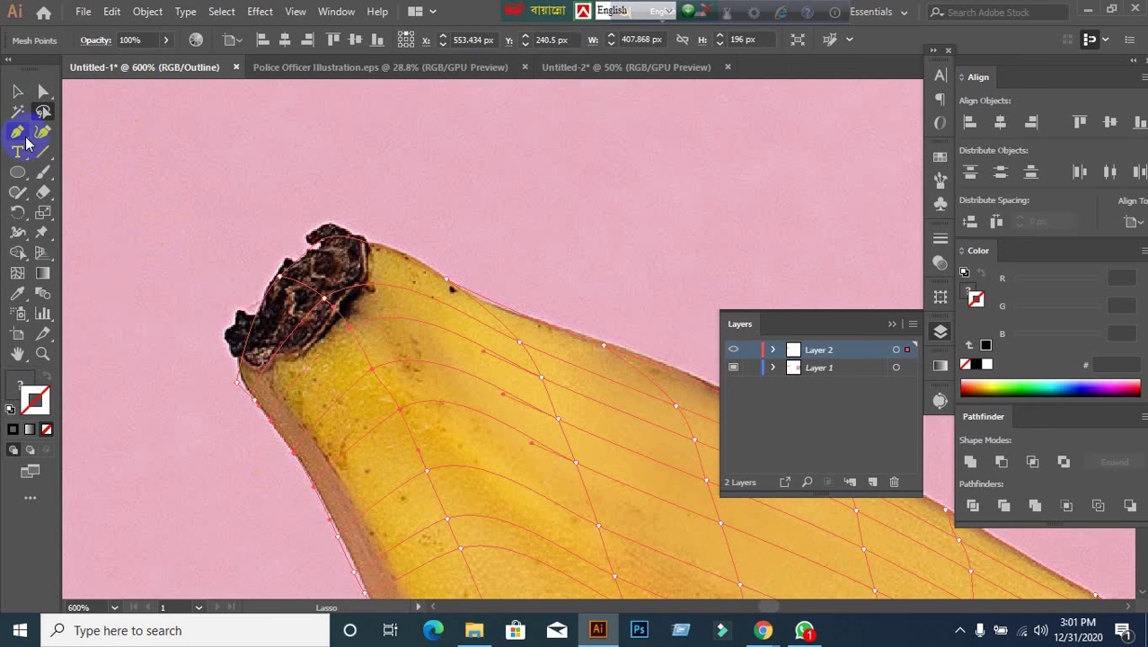
{"action": "left_click", "coordinate": [45, 113]}
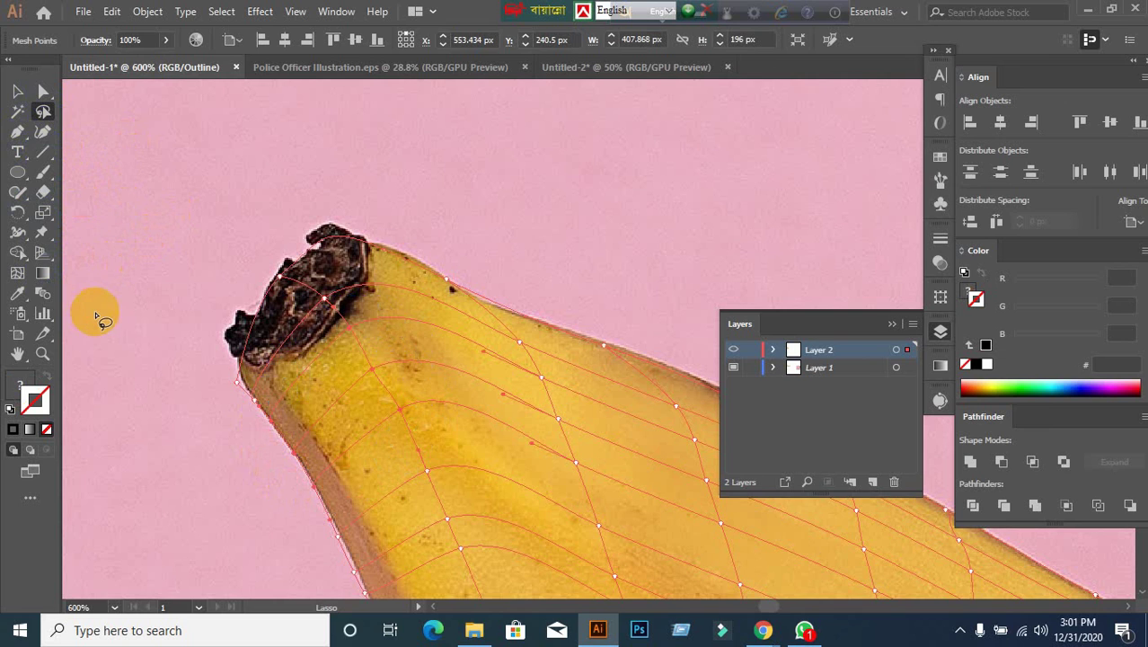
{"action": "key", "text": "i"}
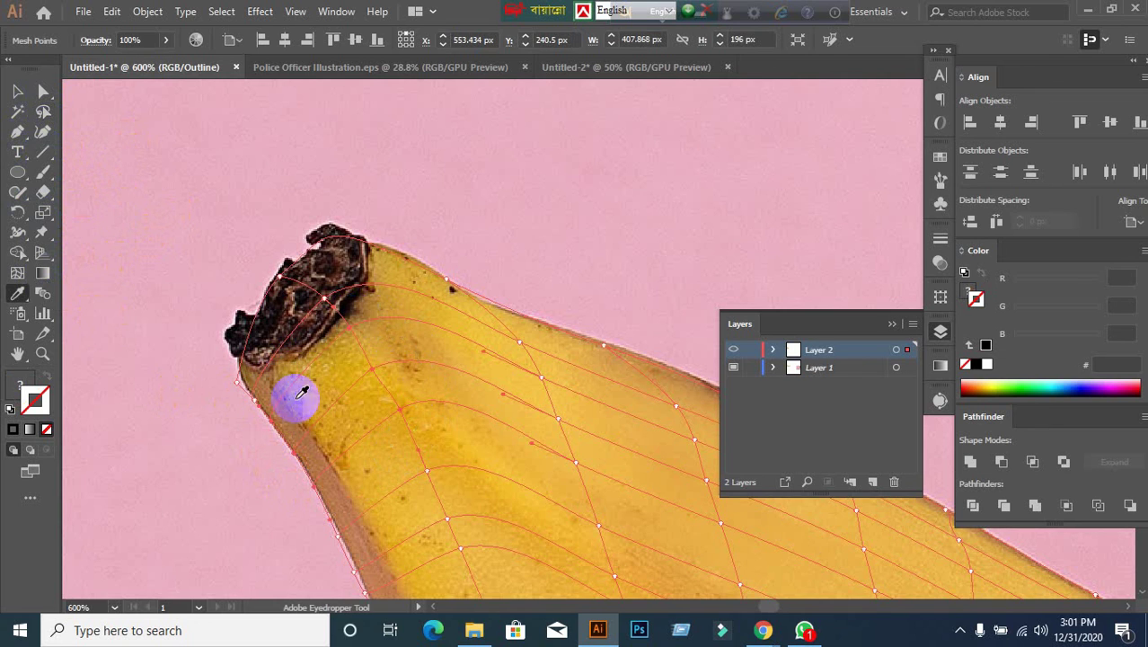
{"action": "left_click", "coordinate": [43, 112]}
{"action": "mouse_move", "coordinate": [456, 281]}
{"action": "left_mouse_down"}
{"action": "mouse_move", "coordinate": [493, 287]}
{"action": "mouse_move", "coordinate": [302, 455]}
{"action": "mouse_move", "coordinate": [284, 544]}
{"action": "mouse_move", "coordinate": [317, 568]}
{"action": "mouse_move", "coordinate": [399, 553]}
{"action": "mouse_move", "coordinate": [487, 498]}
{"action": "mouse_move", "coordinate": [578, 394]}
{"action": "mouse_move", "coordinate": [598, 338]}
{"action": "mouse_move", "coordinate": [587, 292]}
{"action": "mouse_move", "coordinate": [533, 287]}
{"action": "mouse_move", "coordinate": [479, 310]}
{"action": "left_mouse_up"}
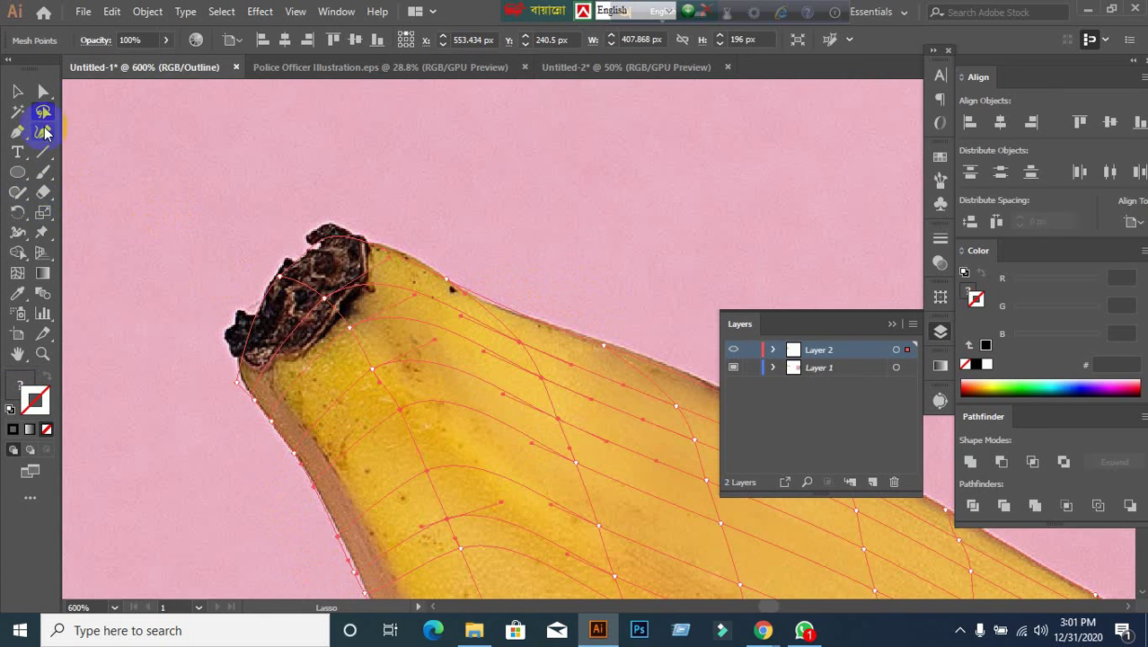
{"action": "key", "text": "i"}
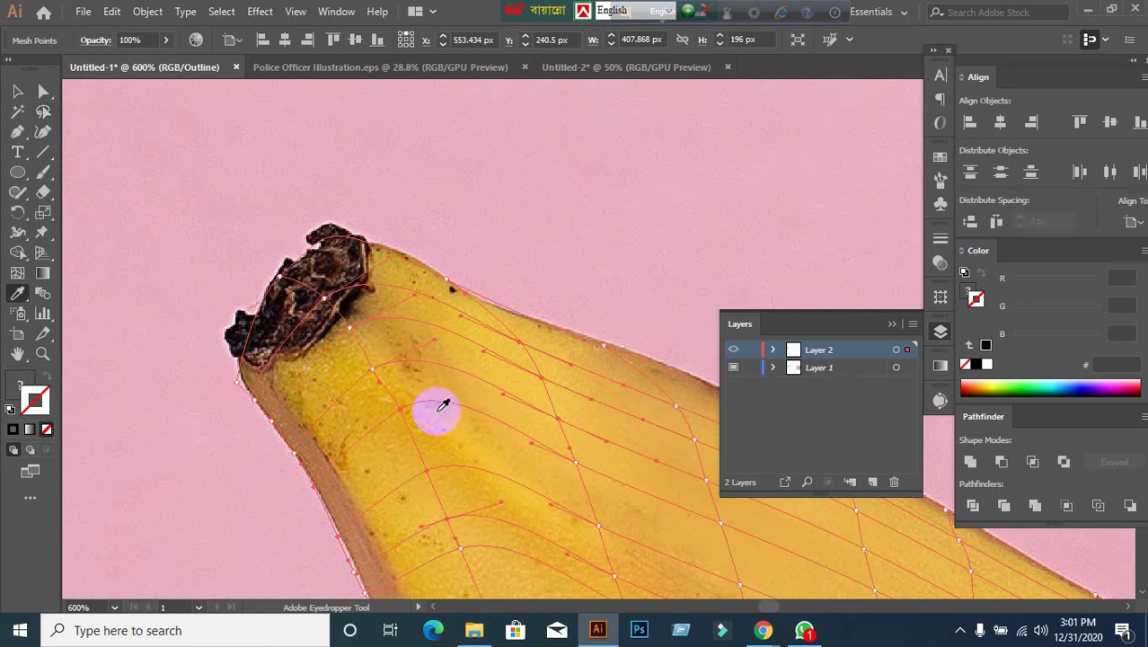
{"action": "left_click", "coordinate": [462, 430]}
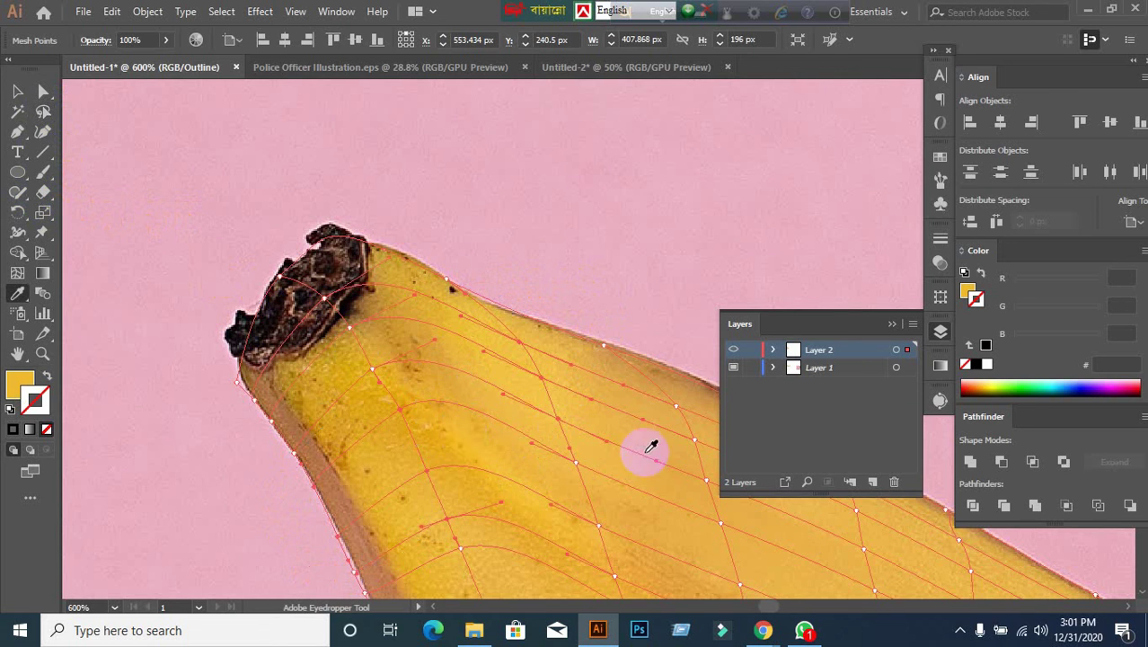
Preview Layer 2 at 400% to check the yellow fill below the banana's tip.
{"action": "double_click", "coordinate": [858, 350]}
{"action": "left_click", "coordinate": [492, 348]}
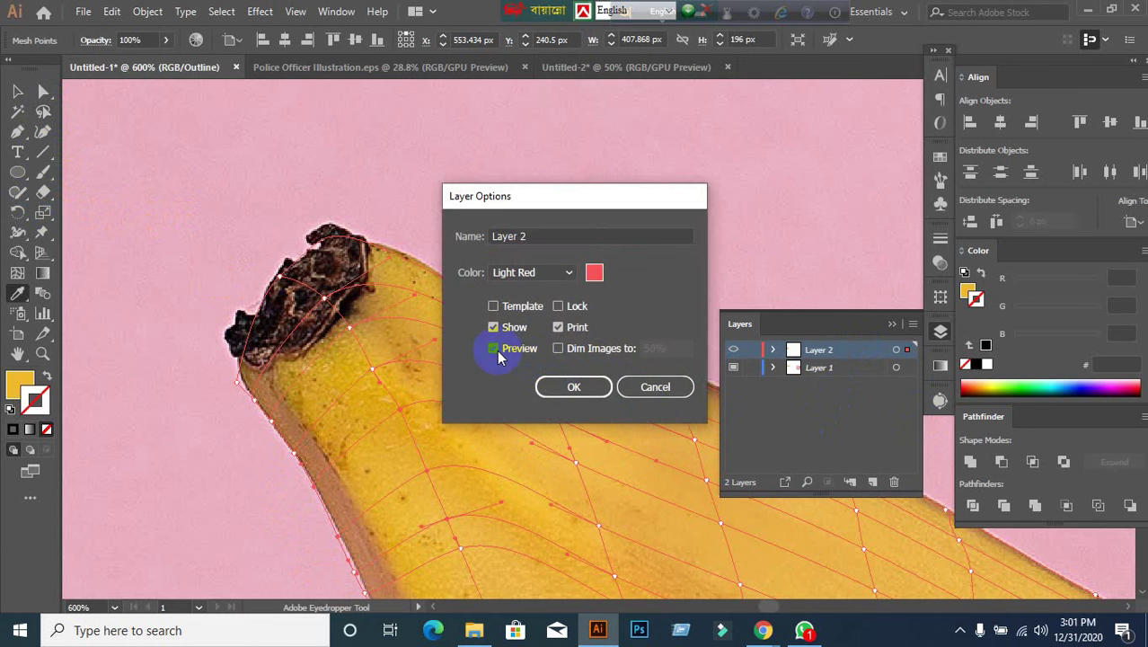
{"action": "left_click", "coordinate": [564, 388]}
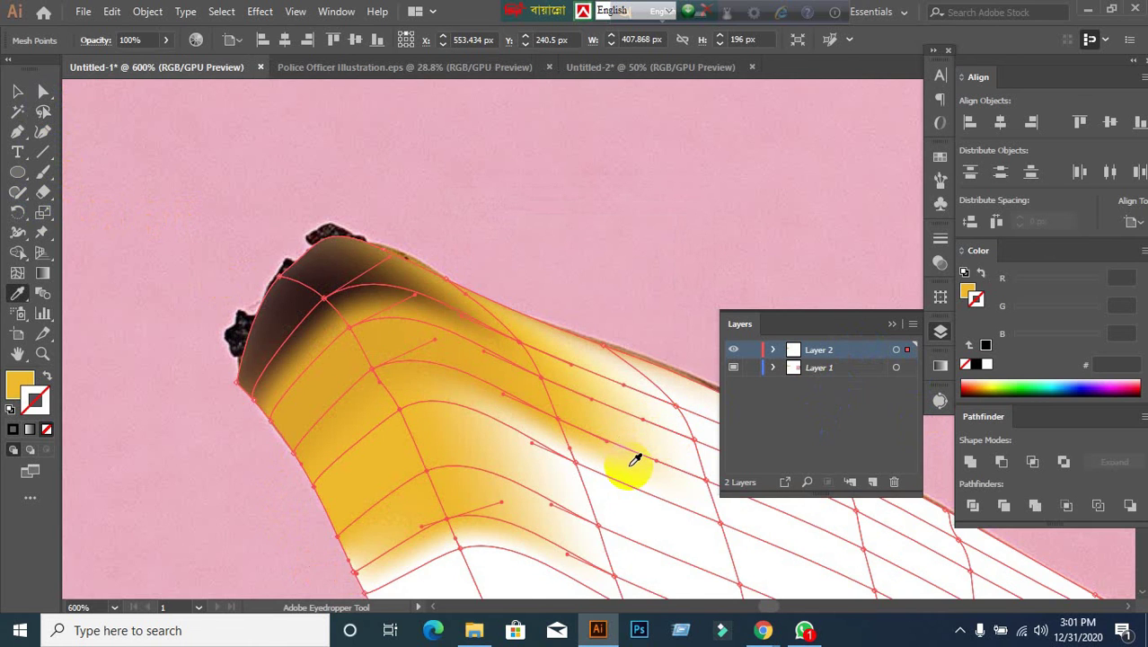
{"action": "scroll", "coordinate": [635, 459], "scroll_direction": "down", "scroll_amount": 2}
{"action": "scroll", "coordinate": [564, 415], "scroll_direction": "up", "scroll_amount": 1}
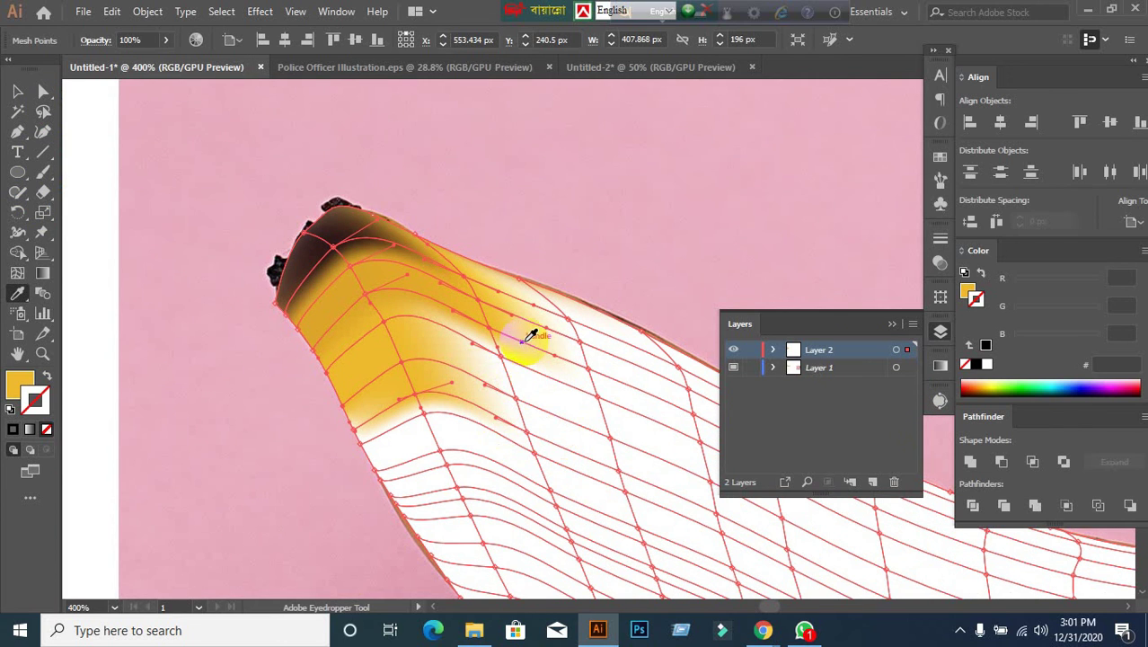
{"action": "scroll", "coordinate": [489, 377], "scroll_direction": "down", "scroll_amount": 1}
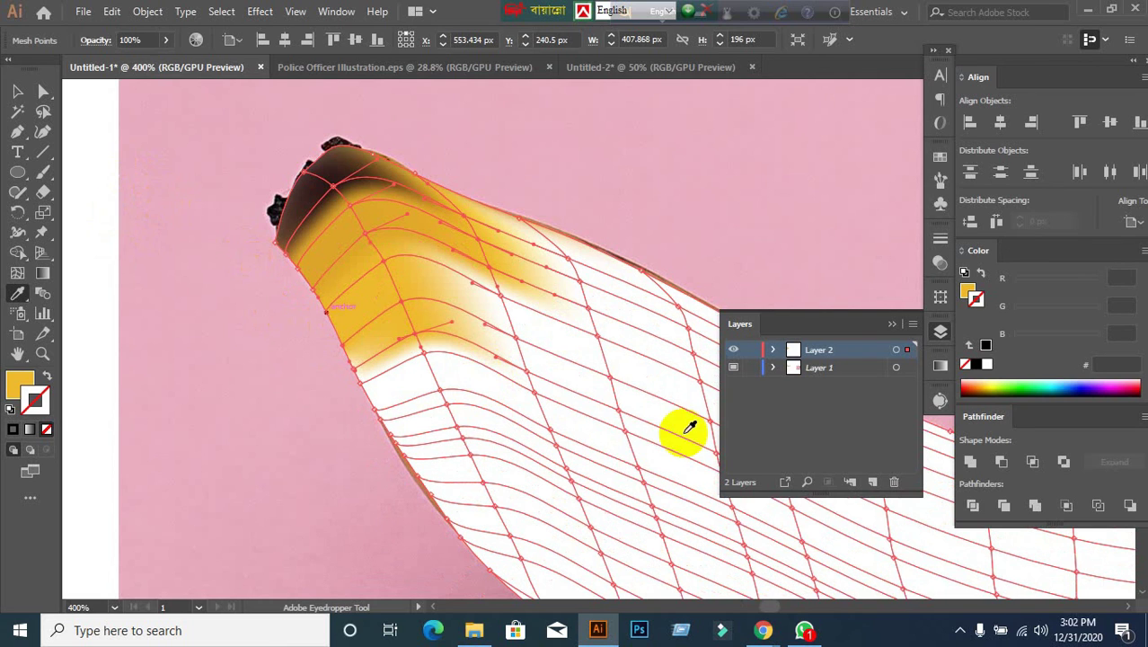
With Layer 2's preview off, lasso the mesh points along the banana's lower-left side and fill them with golden yellow sampled from the photo.
{"action": "double_click", "coordinate": [869, 349]}
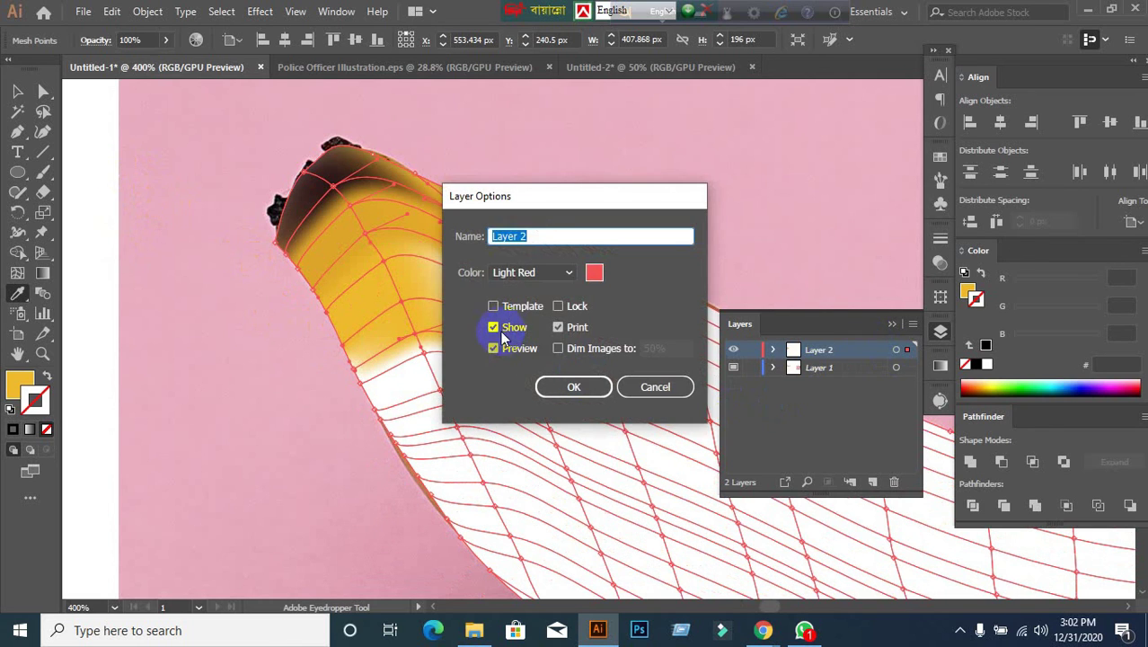
{"action": "left_click", "coordinate": [493, 348]}
{"action": "left_click", "coordinate": [593, 385]}
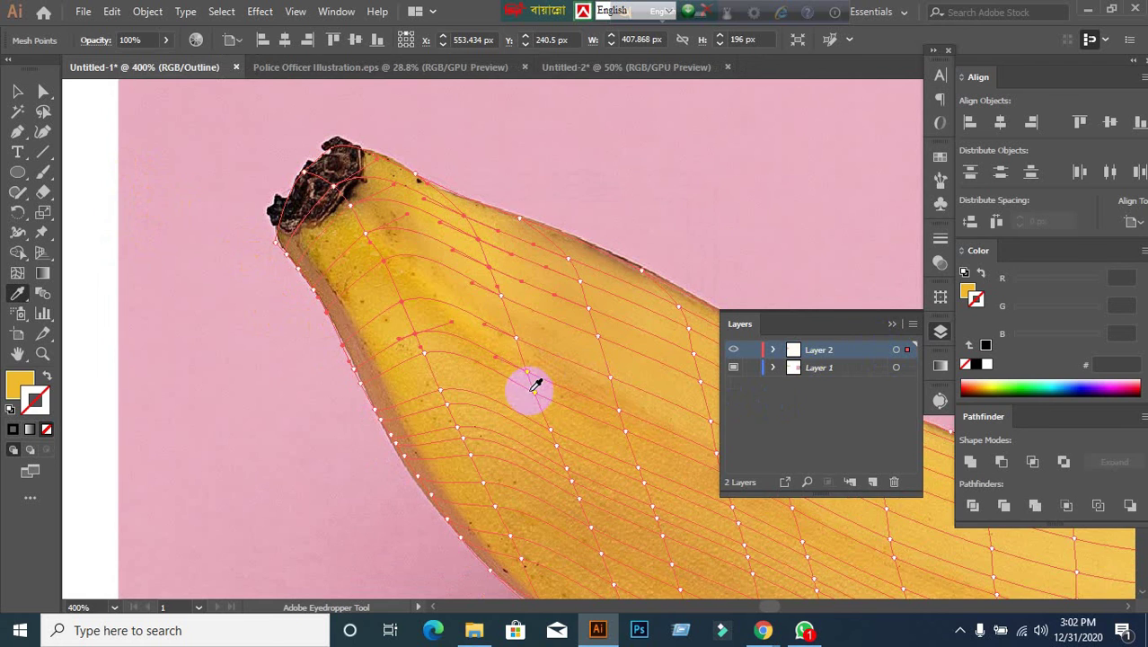
{"action": "left_click", "coordinate": [42, 112]}
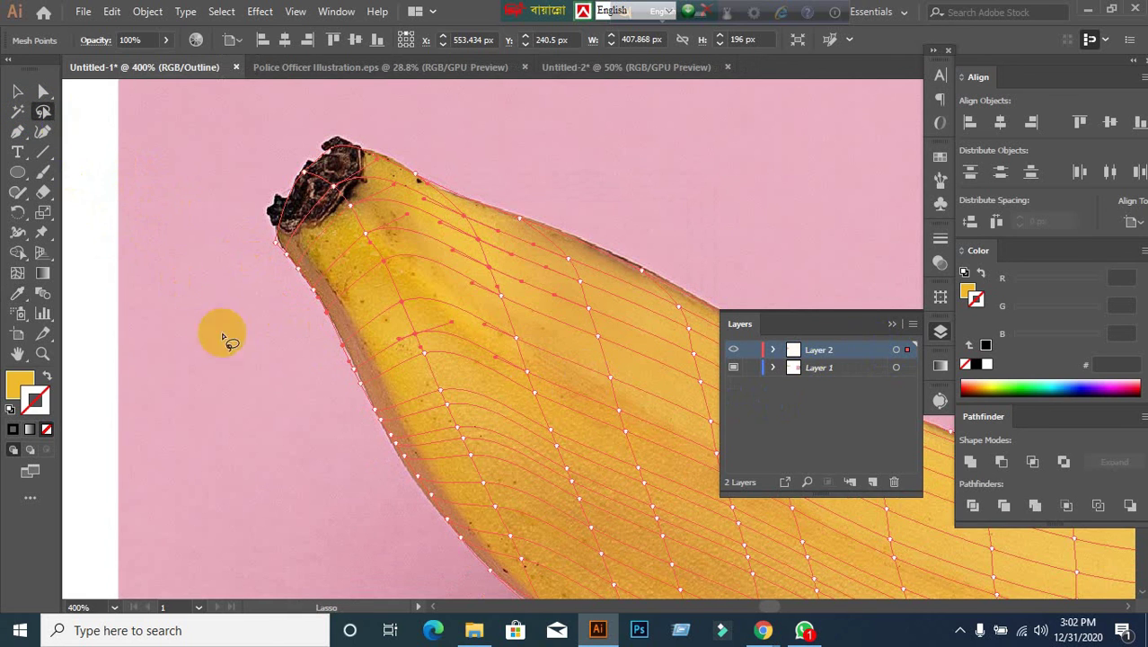
{"action": "mouse_move", "coordinate": [422, 316]}
{"action": "left_mouse_down"}
{"action": "mouse_move", "coordinate": [350, 355]}
{"action": "mouse_move", "coordinate": [338, 384]}
{"action": "mouse_move", "coordinate": [354, 430]}
{"action": "mouse_move", "coordinate": [390, 467]}
{"action": "mouse_move", "coordinate": [495, 469]}
{"action": "mouse_move", "coordinate": [545, 433]}
{"action": "mouse_move", "coordinate": [646, 218]}
{"action": "left_mouse_up"}
{"action": "mouse_move", "coordinate": [430, 324]}
{"action": "left_mouse_down"}
{"action": "mouse_move", "coordinate": [379, 340]}
{"action": "mouse_move", "coordinate": [338, 379]}
{"action": "mouse_move", "coordinate": [370, 486]}
{"action": "mouse_move", "coordinate": [417, 500]}
{"action": "mouse_move", "coordinate": [480, 469]}
{"action": "mouse_move", "coordinate": [517, 410]}
{"action": "mouse_move", "coordinate": [490, 342]}
{"action": "mouse_move", "coordinate": [449, 321]}
{"action": "mouse_move", "coordinate": [404, 320]}
{"action": "left_mouse_up"}
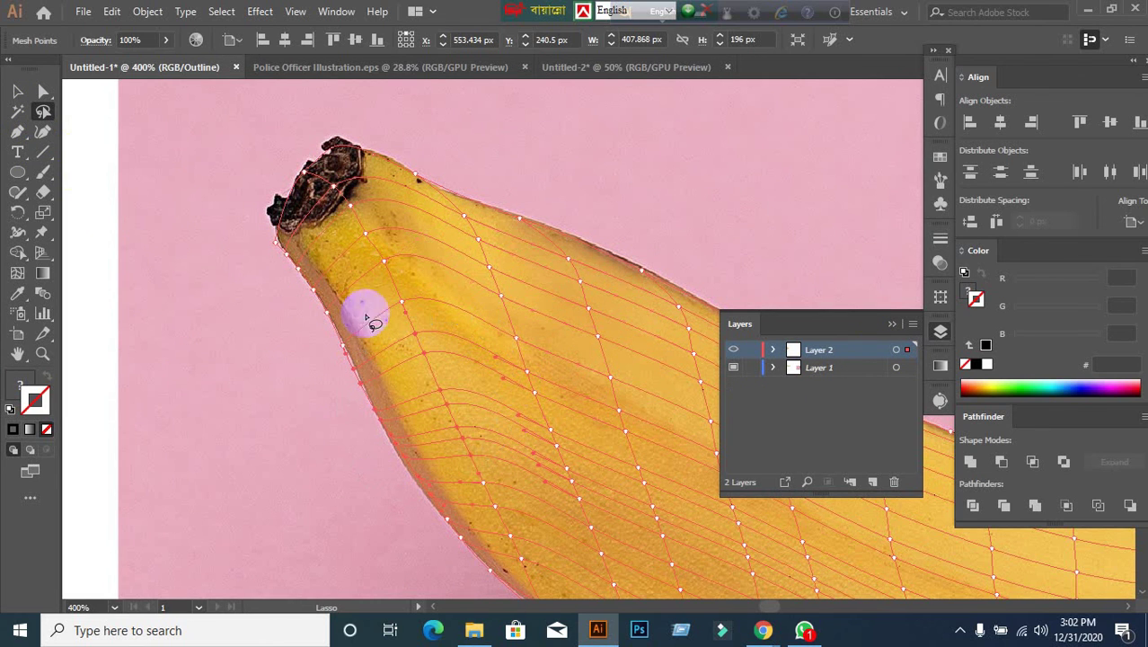
{"action": "left_click", "coordinate": [423, 377]}
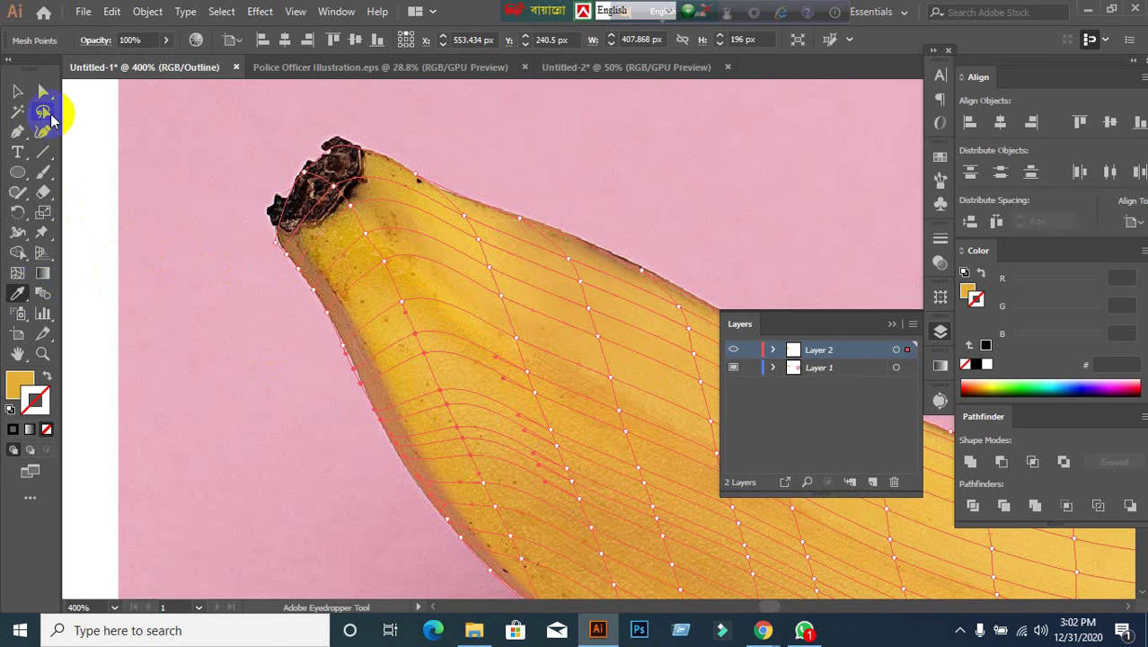
Lasso the mesh points near the shaded upper edge and fill them with the light brown sampled from that edge.
{"action": "left_click", "coordinate": [45, 113]}
{"action": "mouse_move", "coordinate": [554, 219]}
{"action": "left_mouse_down"}
{"action": "mouse_move", "coordinate": [586, 318]}
{"action": "mouse_move", "coordinate": [646, 329]}
{"action": "mouse_move", "coordinate": [700, 314]}
{"action": "mouse_move", "coordinate": [712, 275]}
{"action": "mouse_move", "coordinate": [650, 221]}
{"action": "mouse_move", "coordinate": [557, 234]}
{"action": "left_mouse_up"}
{"action": "mouse_move", "coordinate": [554, 193]}
{"action": "left_mouse_down"}
{"action": "mouse_move", "coordinate": [564, 263]}
{"action": "mouse_move", "coordinate": [579, 269]}
{"action": "mouse_move", "coordinate": [672, 287]}
{"action": "mouse_move", "coordinate": [712, 280]}
{"action": "mouse_move", "coordinate": [706, 241]}
{"action": "mouse_move", "coordinate": [551, 203]}
{"action": "left_mouse_up"}
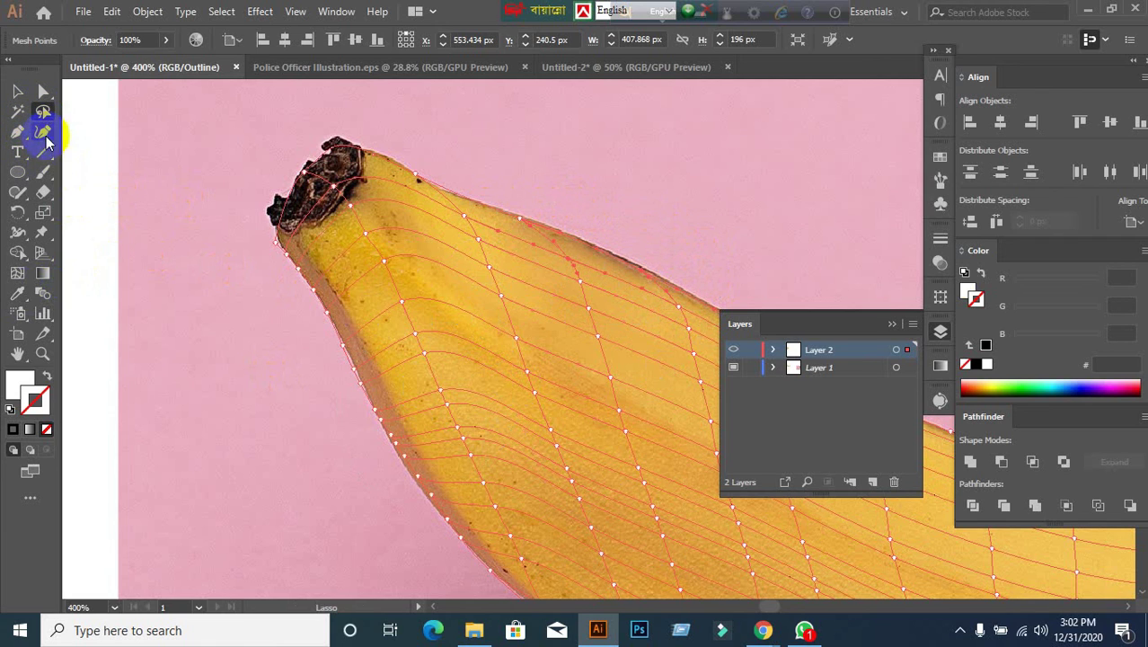
{"action": "left_click", "coordinate": [596, 248]}
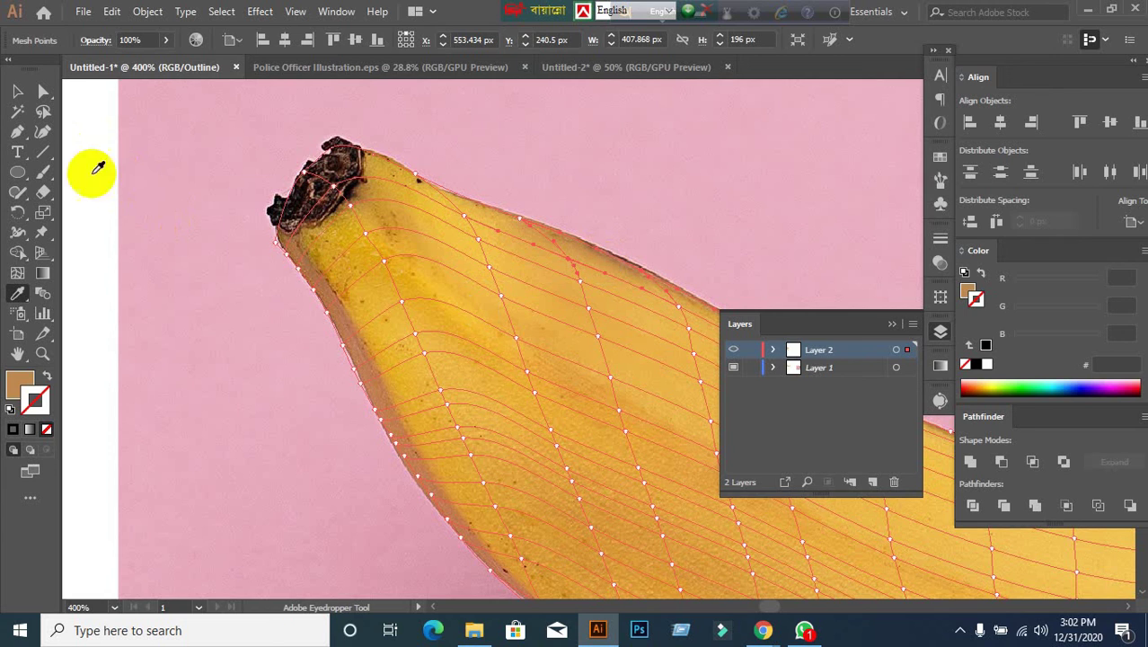
Lasso the mesh points across the middle of the peel and fill them with the light orange-yellow sampled from the photo.
{"action": "left_click", "coordinate": [43, 113]}
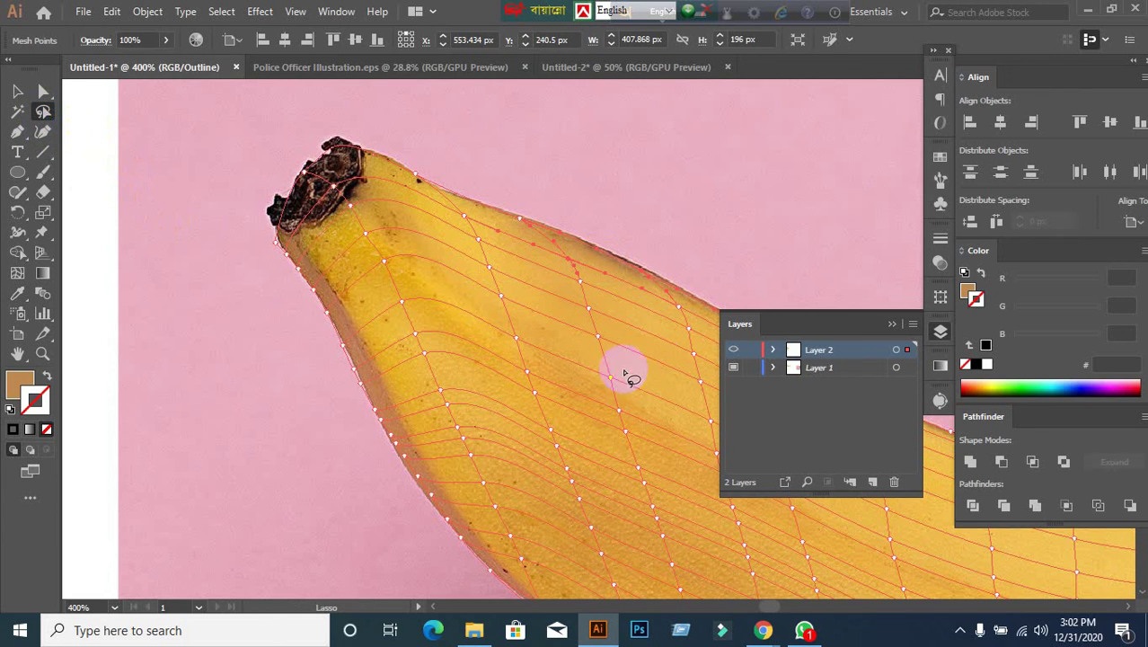
{"action": "mouse_move", "coordinate": [593, 281]}
{"action": "left_mouse_down"}
{"action": "mouse_move", "coordinate": [500, 318]}
{"action": "mouse_move", "coordinate": [489, 374]}
{"action": "mouse_move", "coordinate": [575, 440]}
{"action": "mouse_move", "coordinate": [622, 428]}
{"action": "mouse_move", "coordinate": [634, 353]}
{"action": "mouse_move", "coordinate": [621, 311]}
{"action": "mouse_move", "coordinate": [580, 275]}
{"action": "left_mouse_up"}
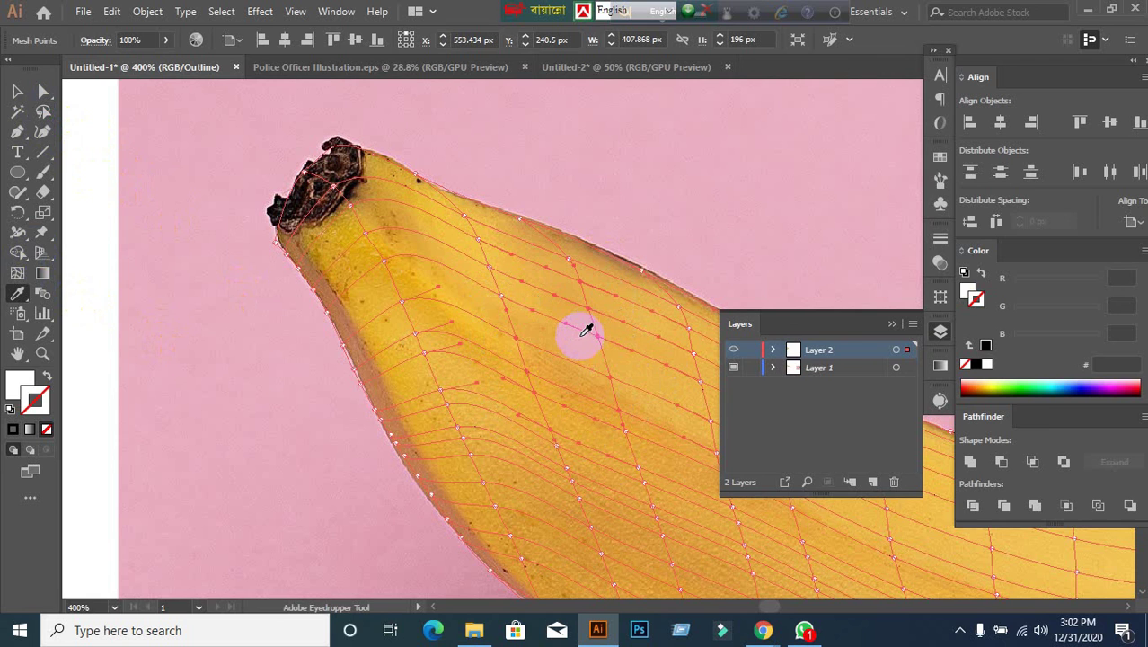
{"action": "scroll", "coordinate": [389, 333], "scroll_direction": "right", "scroll_amount": 5}
{"action": "scroll", "coordinate": [389, 333], "scroll_direction": "down", "scroll_amount": 2}
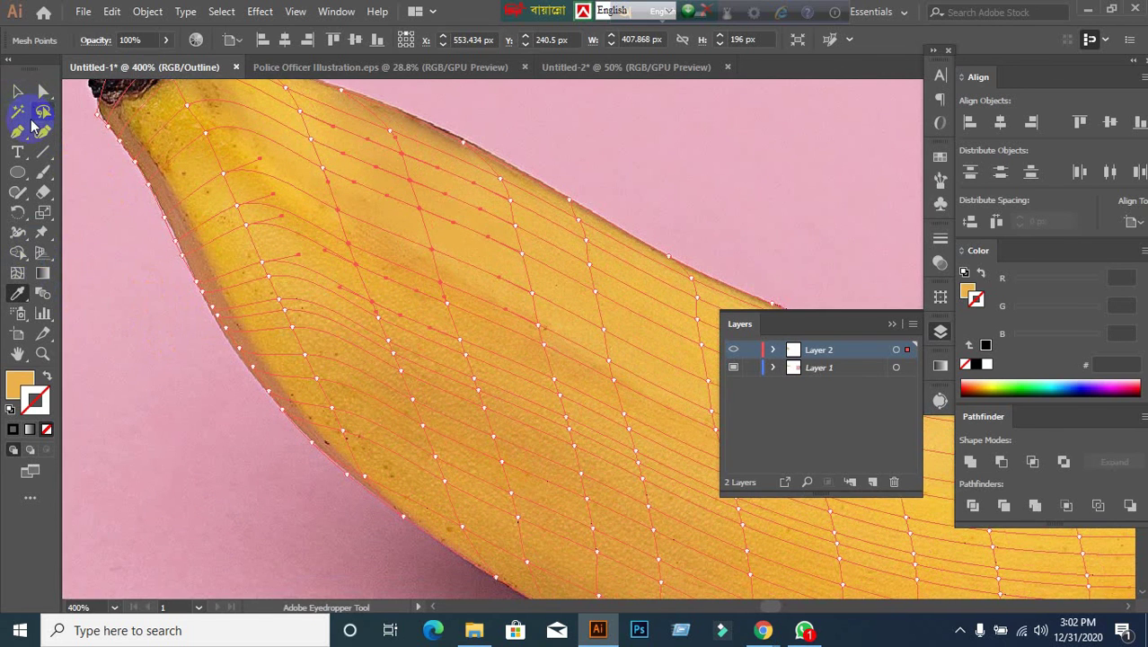
Lasso the next mesh points toward the banana's lower edge and fill them with the darker orange-yellow sampled from the peel.
{"action": "left_click", "coordinate": [41, 114]}
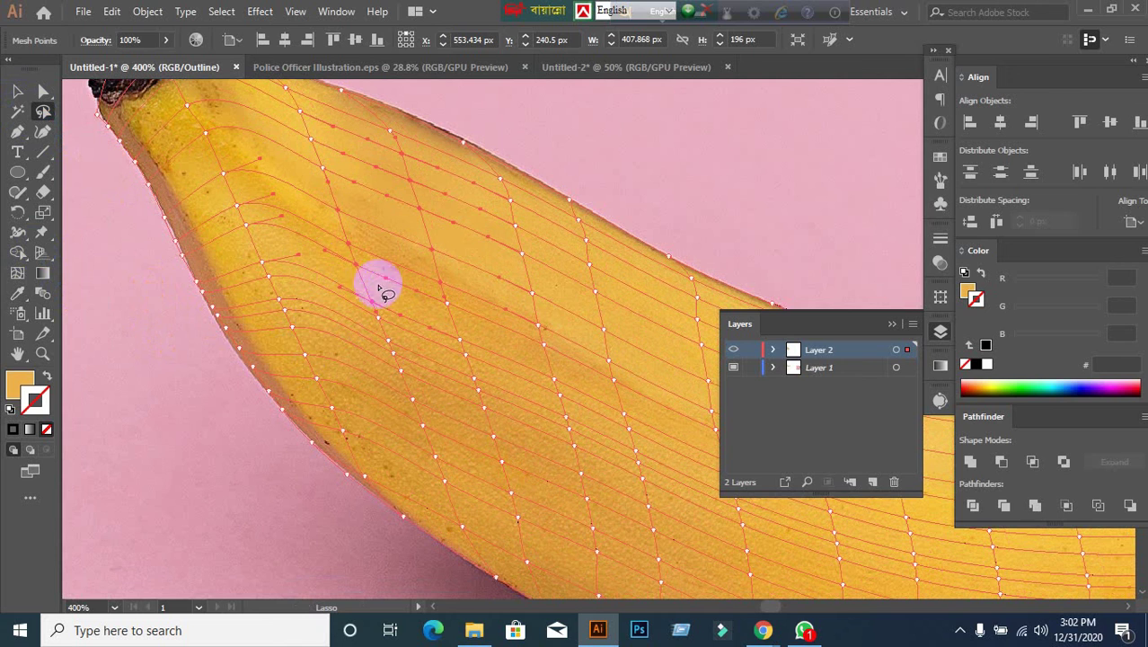
{"action": "mouse_move", "coordinate": [377, 287]}
{"action": "left_mouse_down"}
{"action": "mouse_move", "coordinate": [308, 294]}
{"action": "mouse_move", "coordinate": [283, 343]}
{"action": "mouse_move", "coordinate": [273, 420]}
{"action": "mouse_move", "coordinate": [318, 478]}
{"action": "mouse_move", "coordinate": [361, 488]}
{"action": "mouse_move", "coordinate": [447, 450]}
{"action": "mouse_move", "coordinate": [509, 311]}
{"action": "mouse_move", "coordinate": [451, 269]}
{"action": "mouse_move", "coordinate": [366, 292]}
{"action": "left_mouse_up"}
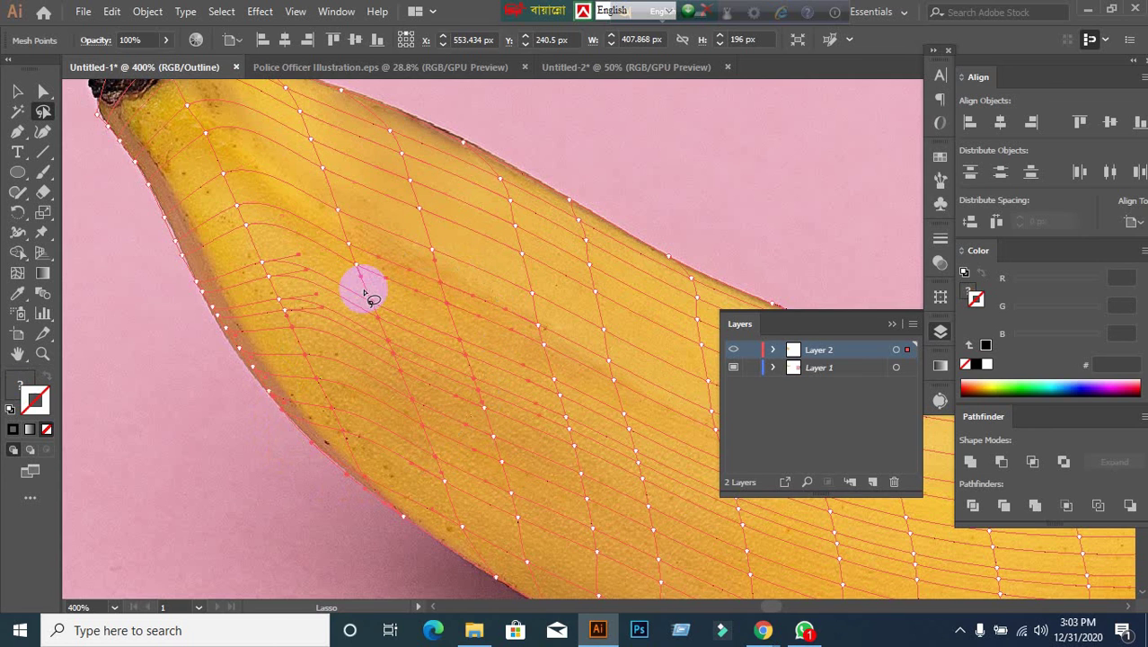
{"action": "left_click", "coordinate": [18, 297]}
{"action": "left_click", "coordinate": [409, 359]}
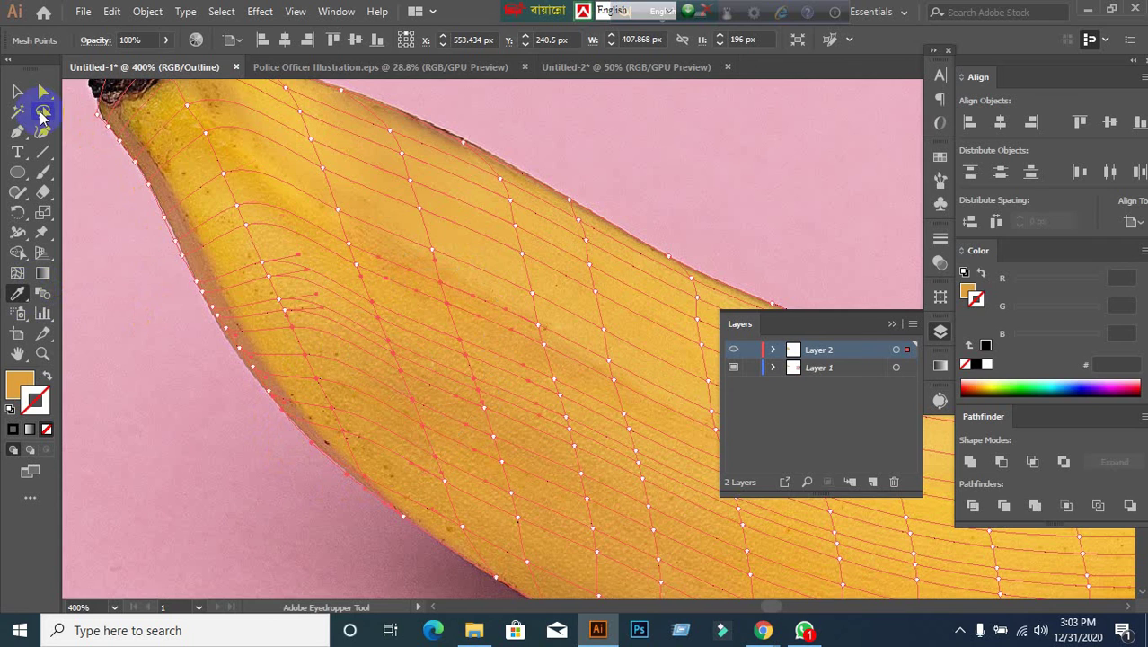
Lasso the next group of mesh points below the upper edge, fill them with sampled yellow, and deselect the mesh.
{"action": "left_click", "coordinate": [41, 115]}
{"action": "mouse_move", "coordinate": [505, 163]}
{"action": "left_mouse_down"}
{"action": "mouse_move", "coordinate": [491, 234]}
{"action": "mouse_move", "coordinate": [496, 301]}
{"action": "mouse_move", "coordinate": [514, 337]}
{"action": "mouse_move", "coordinate": [547, 353]}
{"action": "mouse_move", "coordinate": [600, 337]}
{"action": "mouse_move", "coordinate": [636, 245]}
{"action": "mouse_move", "coordinate": [627, 203]}
{"action": "mouse_move", "coordinate": [510, 154]}
{"action": "left_mouse_up"}
{"action": "left_click", "coordinate": [20, 295]}
{"action": "left_click", "coordinate": [568, 289]}
{"action": "left_click", "coordinate": [17, 91]}
Preview Layer 2 at 300% with the mesh lines hidden to look for uncoloured patches.
{"action": "left_click", "coordinate": [851, 351]}
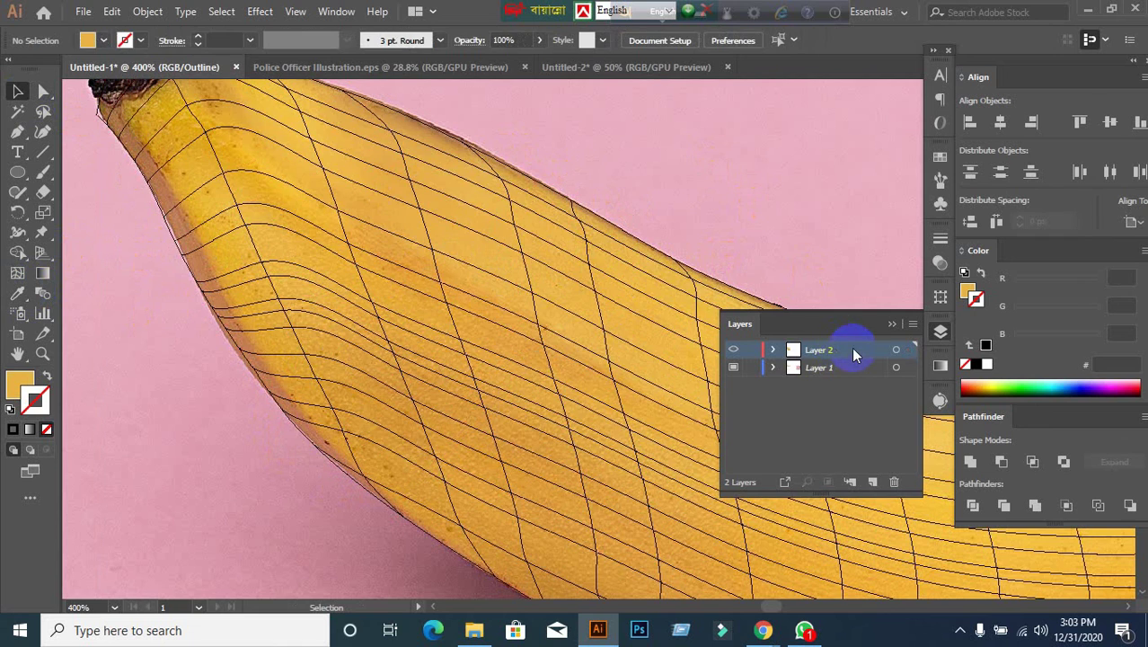
{"action": "double_click", "coordinate": [854, 353]}
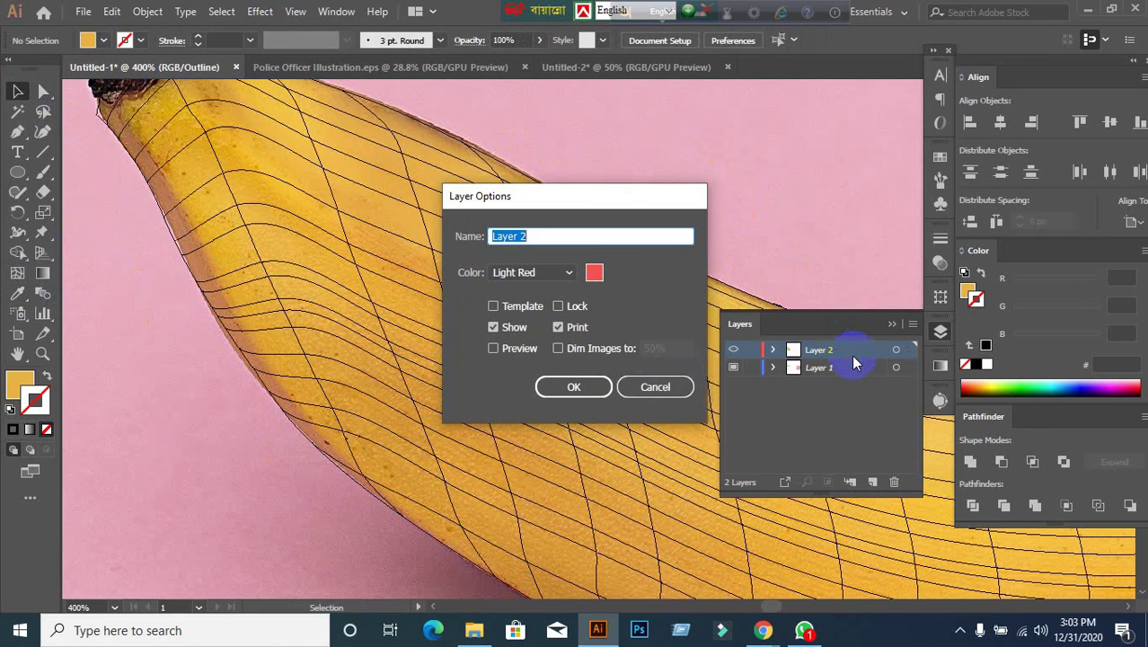
{"action": "left_click", "coordinate": [505, 352]}
{"action": "left_click", "coordinate": [580, 384]}
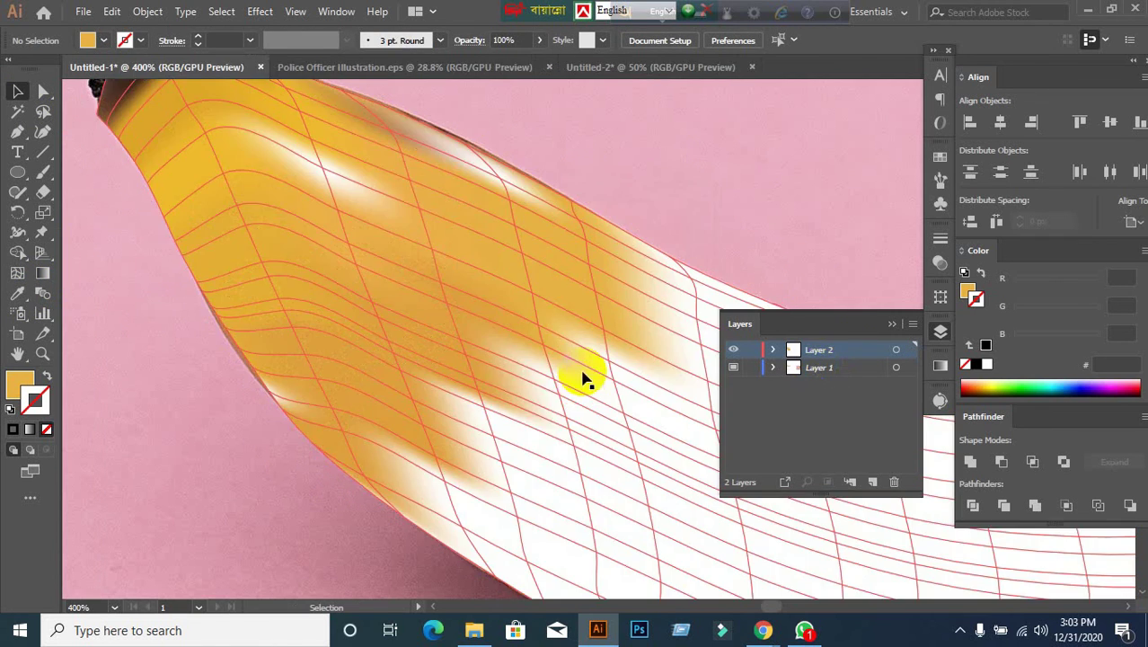
{"action": "key", "text": "ctrl+minus"}
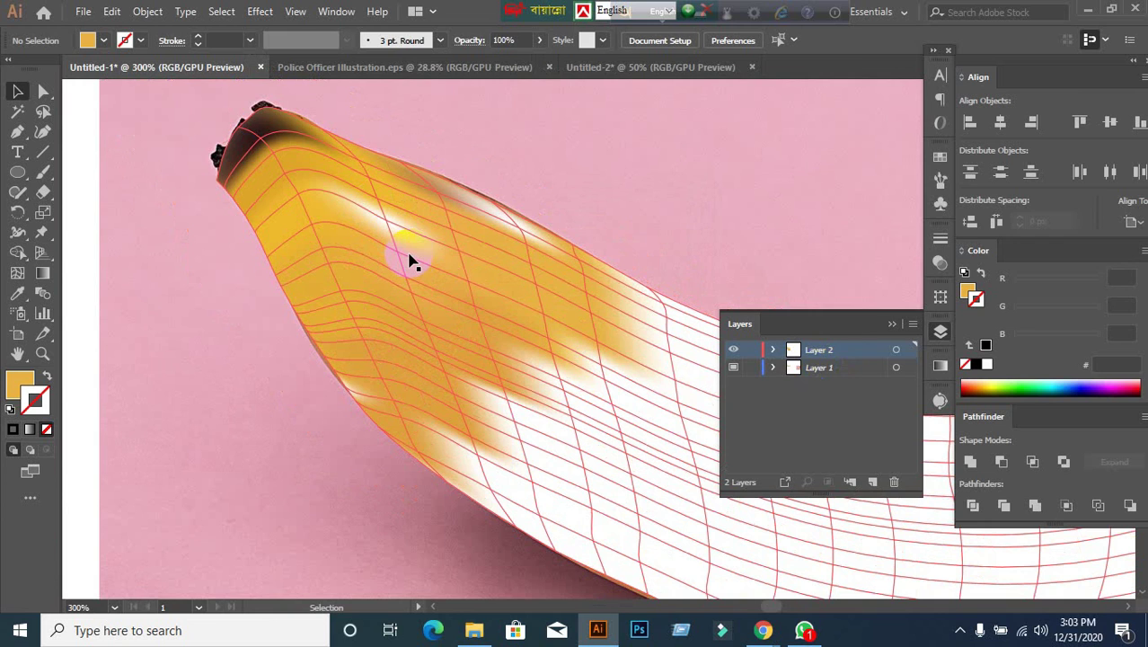
{"action": "key", "text": "ctrl+h"}
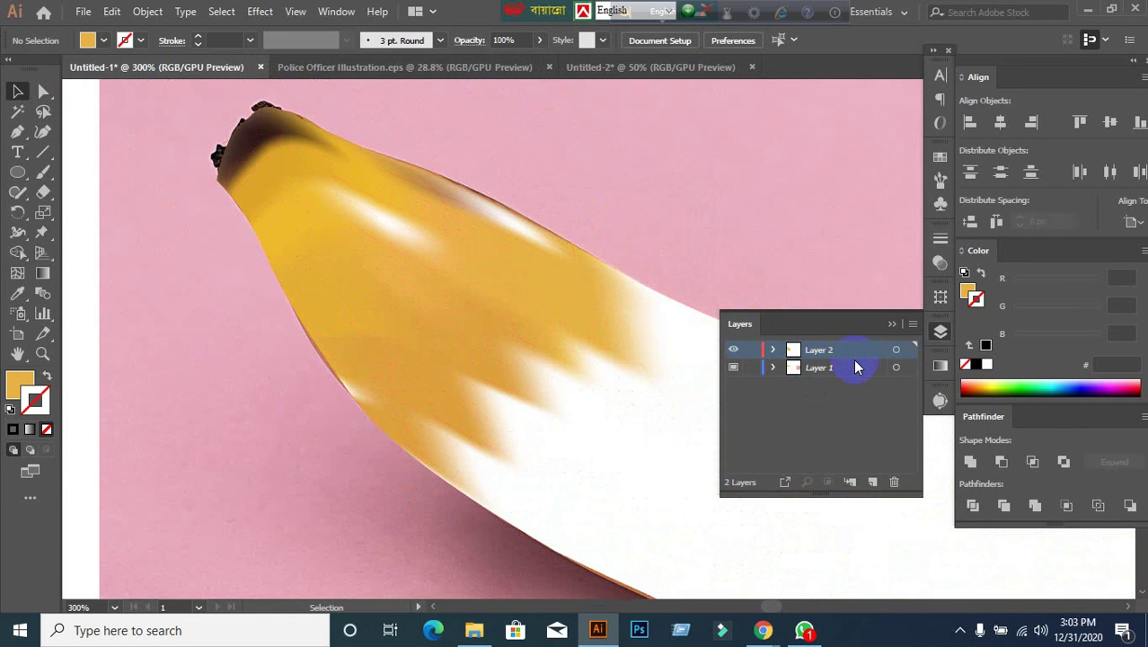
Select the banana mesh, show the rulers, and place two vertical and two horizontal guides around the white patch below the tip.
{"action": "left_click", "coordinate": [495, 140]}
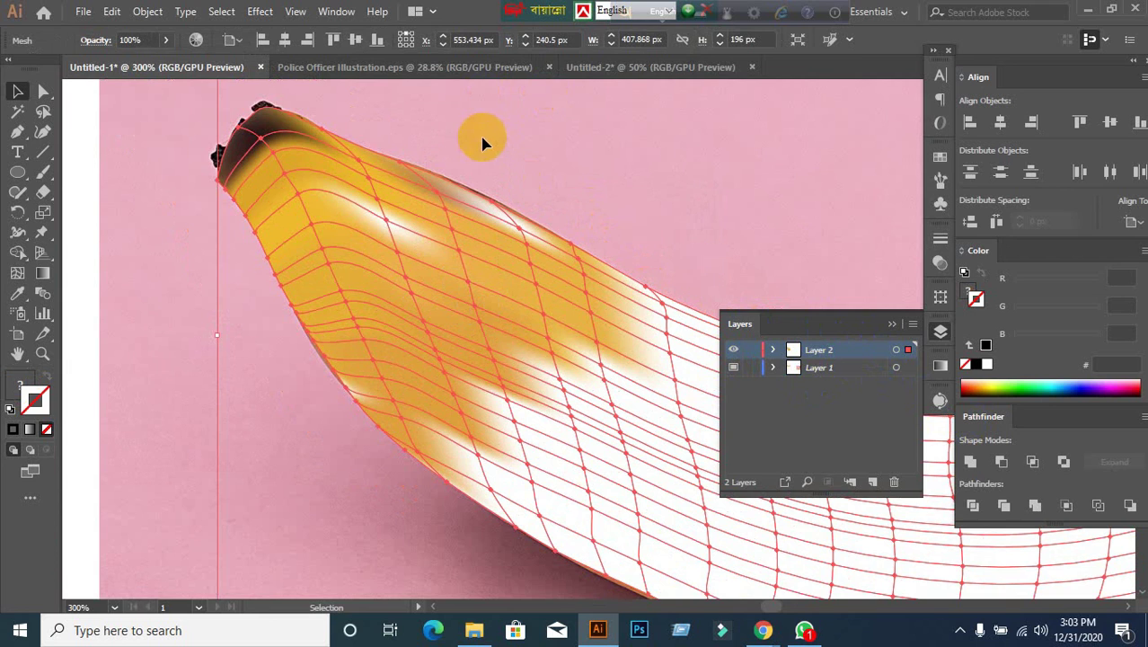
{"action": "key", "text": "ctrl+r"}
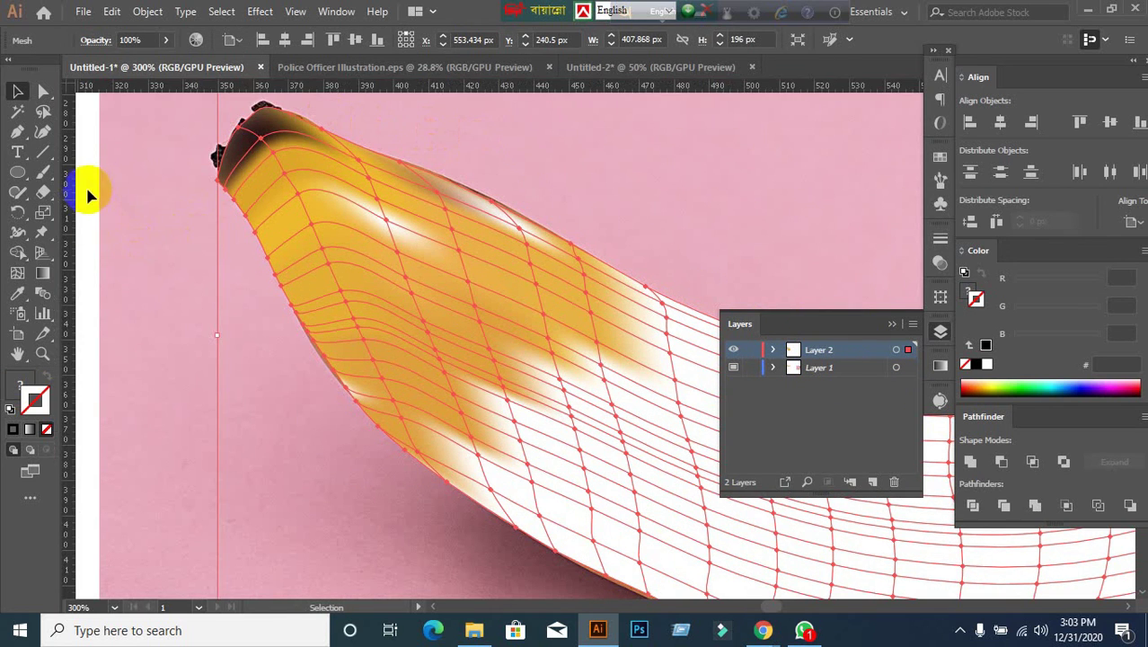
{"action": "left_click_drag", "start_coordinate": [69, 184], "coordinate": [309, 191]}
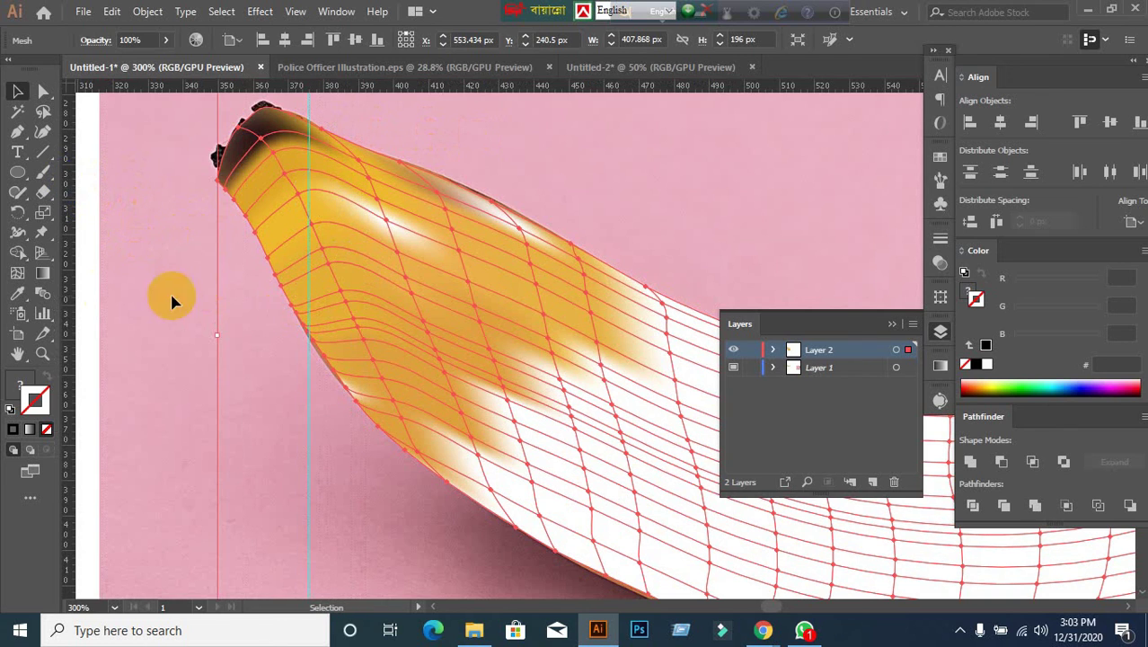
{"action": "left_click_drag", "start_coordinate": [72, 265], "coordinate": [437, 245]}
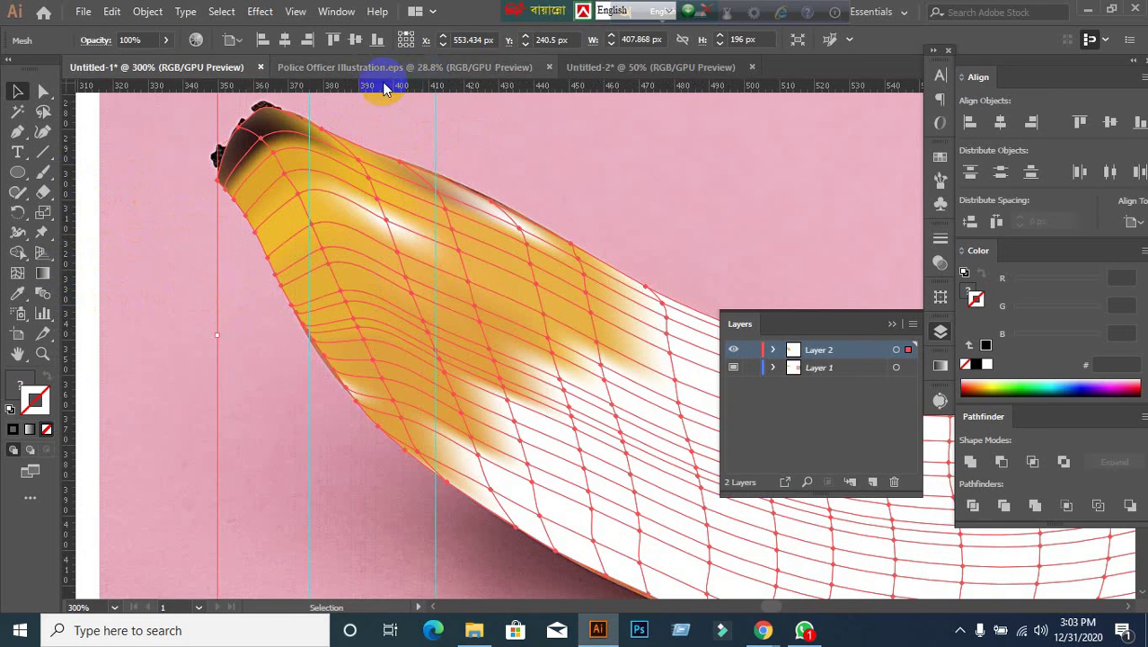
{"action": "left_click_drag", "start_coordinate": [368, 130], "coordinate": [310, 186]}
{"action": "left_click_drag", "start_coordinate": [430, 90], "coordinate": [411, 256]}
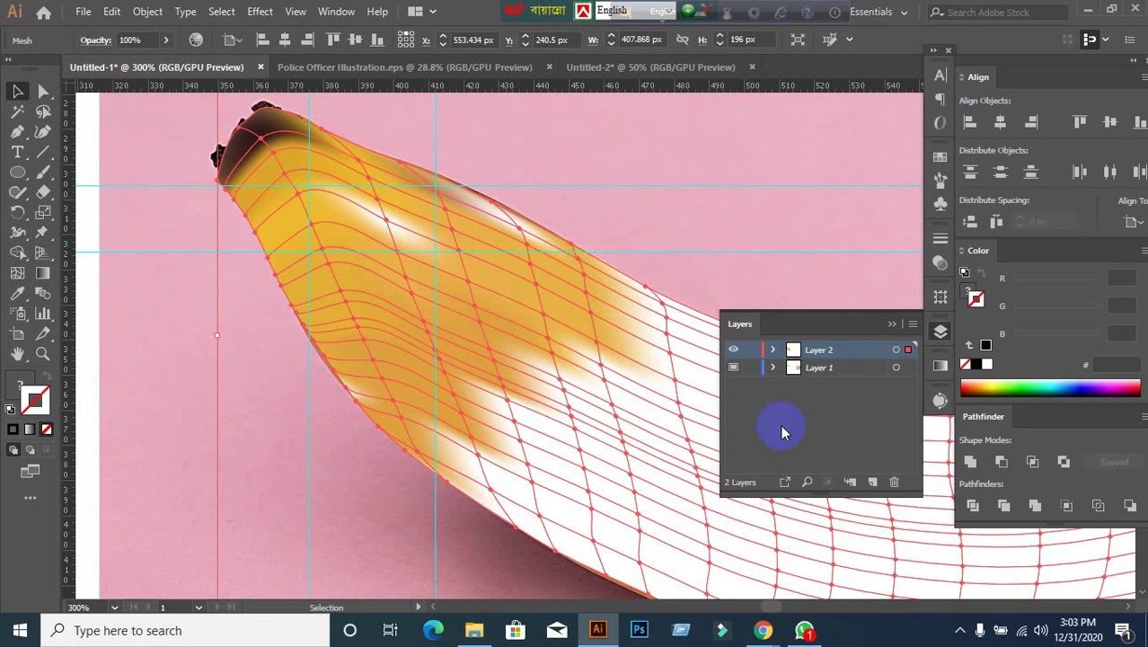
Turn off Layer 2's preview, lasso the mesh points between the guides, and fill them with the yellow sampled from the photo there.
{"action": "double_click", "coordinate": [864, 353]}
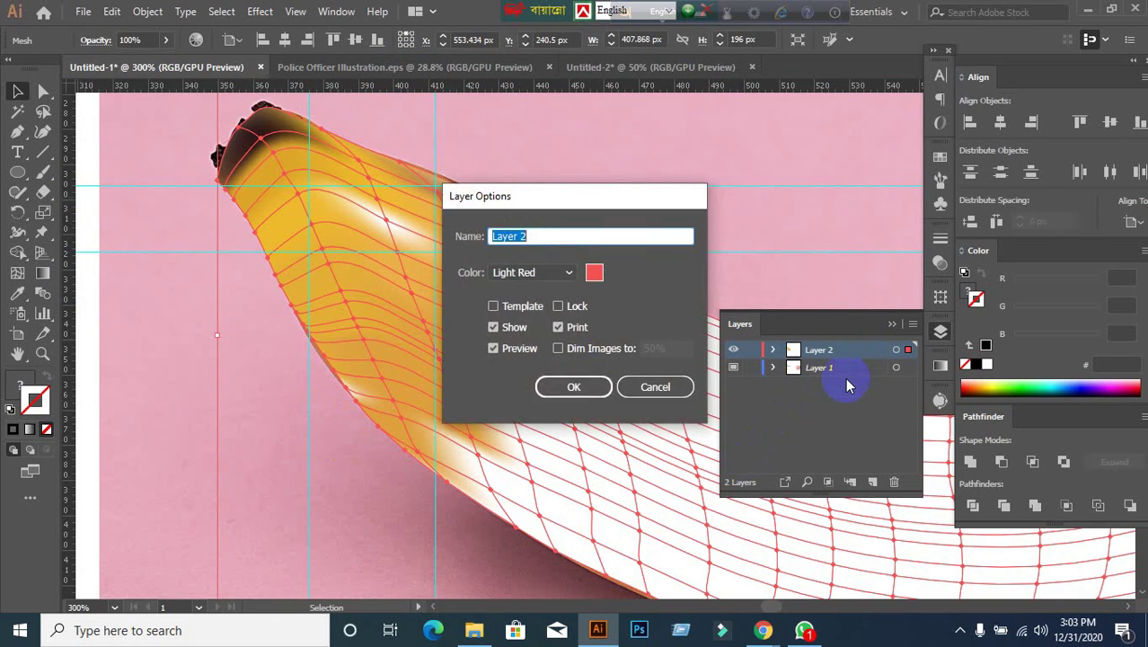
{"action": "left_click", "coordinate": [494, 349]}
{"action": "left_click", "coordinate": [565, 385]}
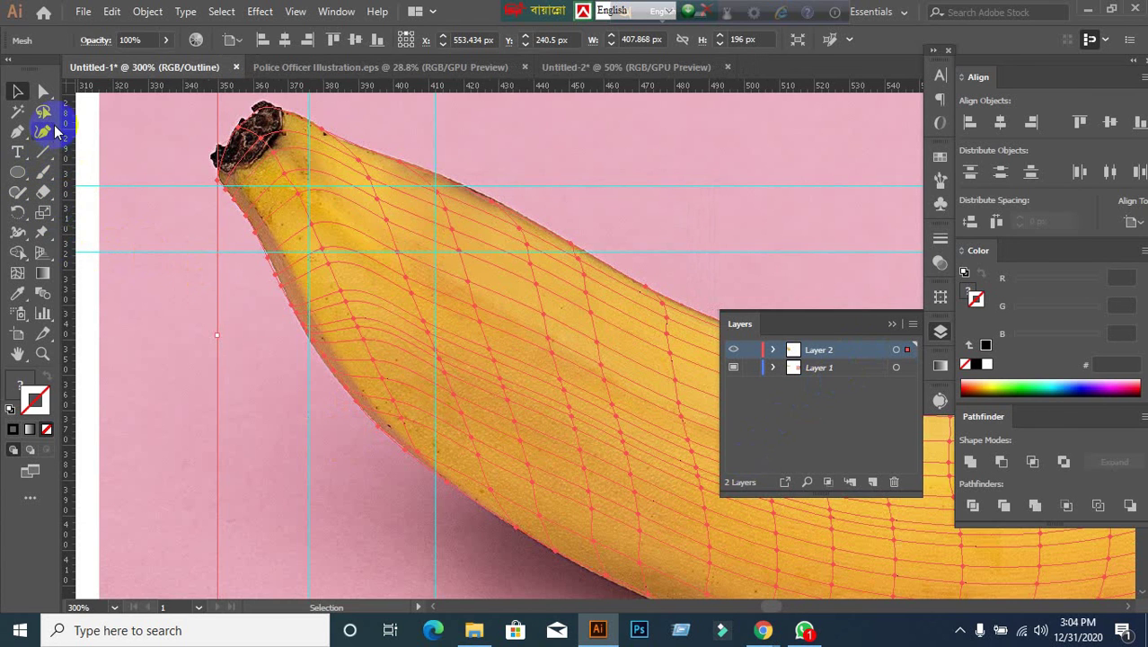
{"action": "left_click", "coordinate": [41, 114]}
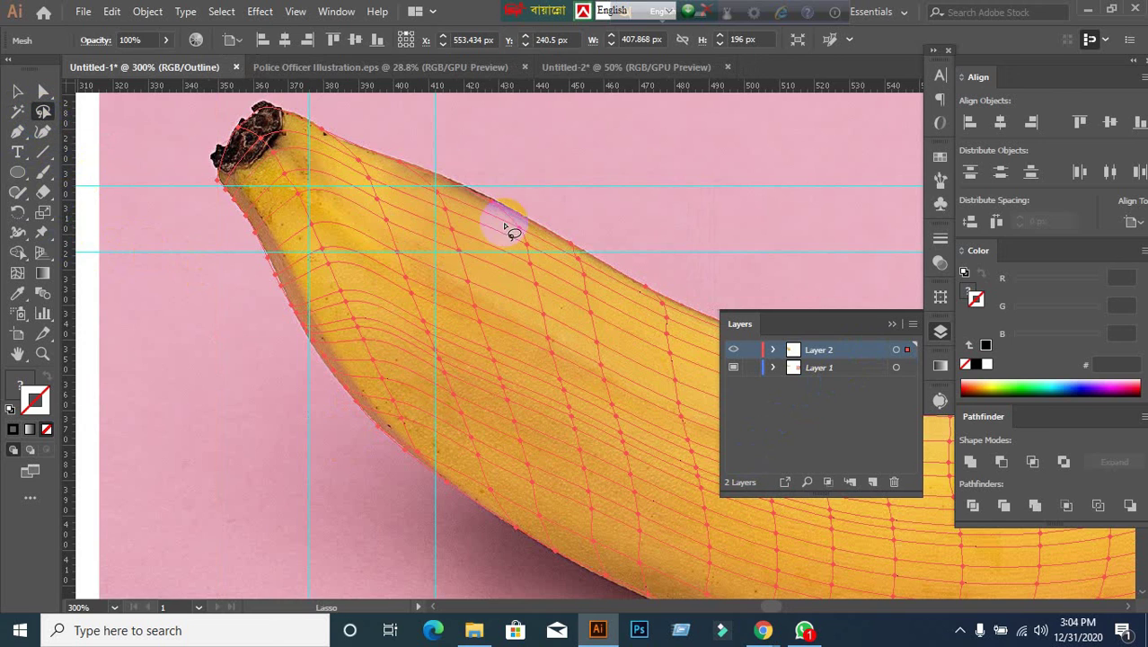
{"action": "mouse_move", "coordinate": [313, 253]}
{"action": "left_mouse_down"}
{"action": "mouse_move", "coordinate": [323, 196]}
{"action": "mouse_move", "coordinate": [355, 190]}
{"action": "left_mouse_up"}
{"action": "mouse_move", "coordinate": [408, 191]}
{"action": "left_mouse_down"}
{"action": "mouse_move", "coordinate": [427, 200]}
{"action": "mouse_move", "coordinate": [430, 240]}
{"action": "mouse_move", "coordinate": [311, 254]}
{"action": "left_mouse_up"}
{"action": "left_click", "coordinate": [615, 408]}
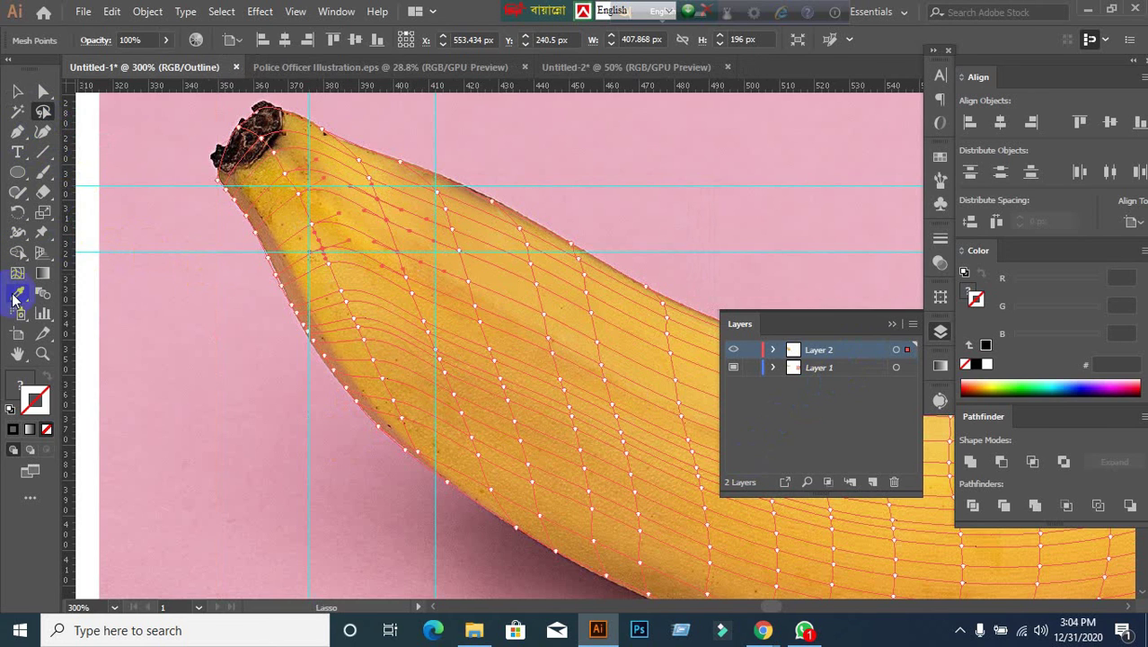
{"action": "left_click", "coordinate": [399, 236]}
Show Layer 2 in preview to check the fill between the guides.
{"action": "left_click", "coordinate": [17, 91]}
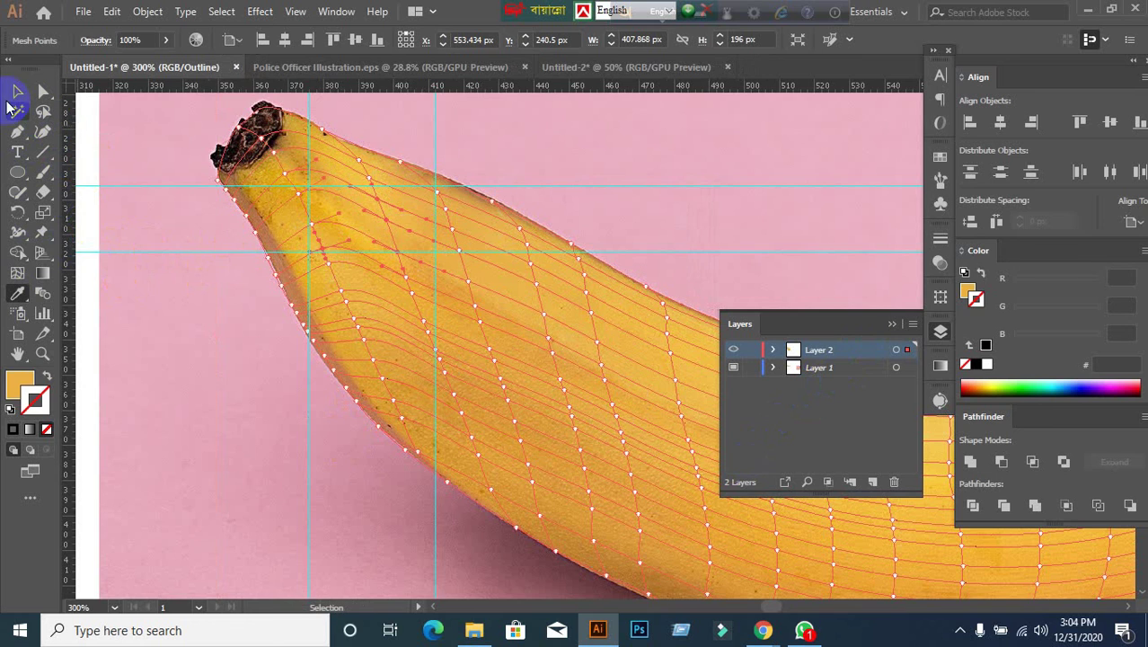
{"action": "left_click", "coordinate": [848, 385]}
{"action": "double_click", "coordinate": [855, 352]}
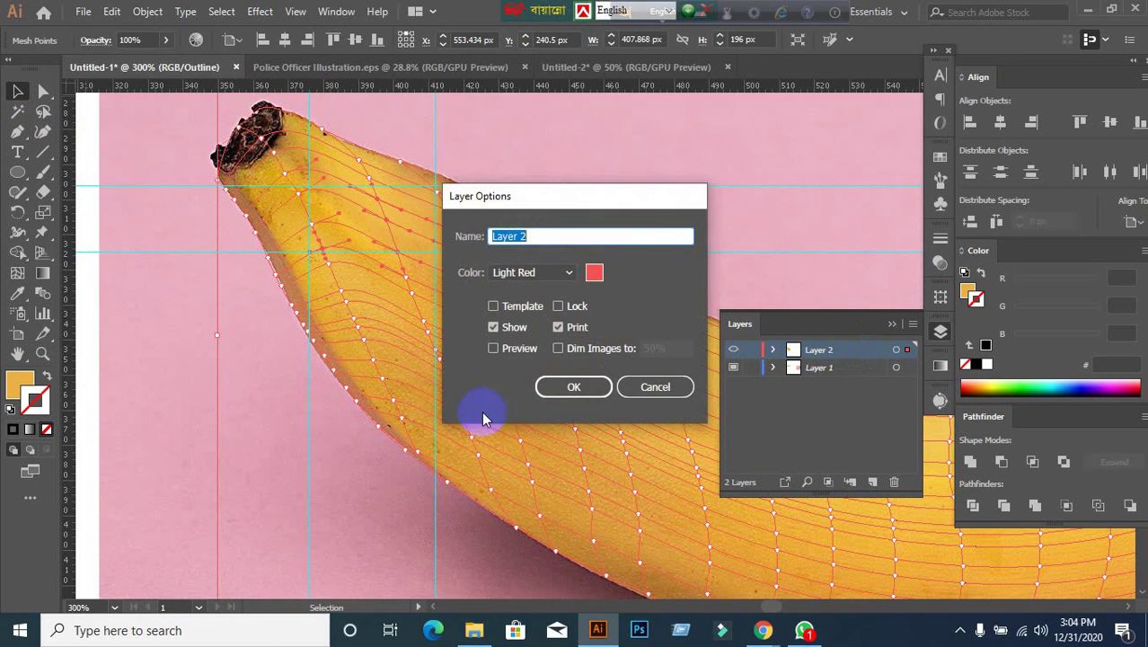
{"action": "left_click", "coordinate": [494, 348]}
{"action": "left_click", "coordinate": [573, 386]}
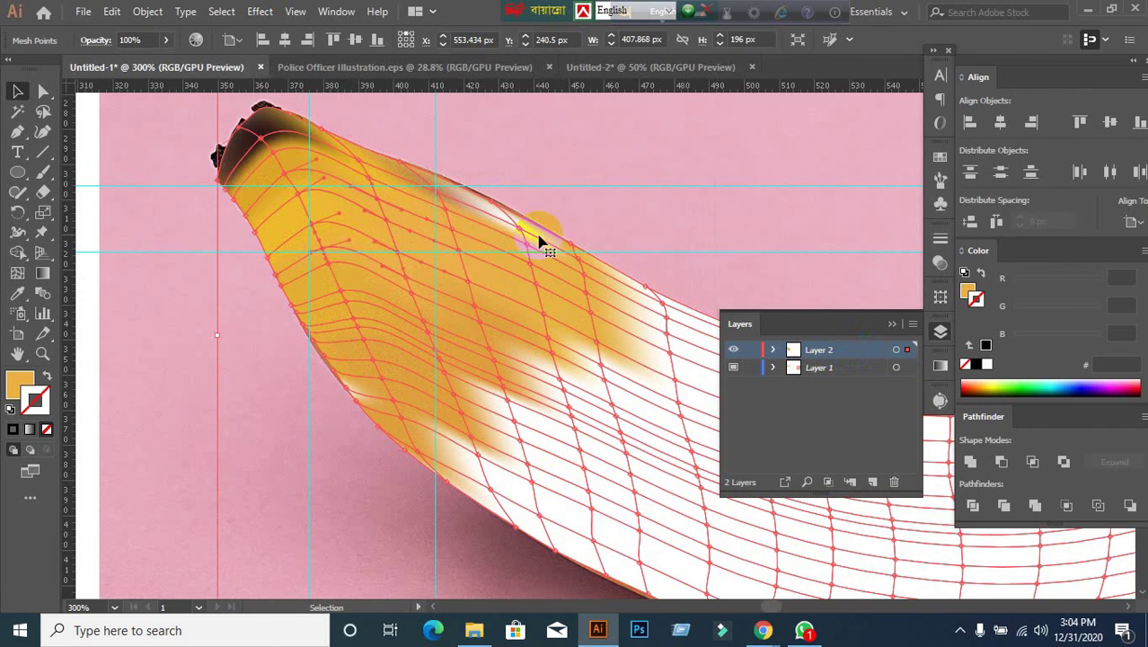
Lasso the mesh points at the white streak along the upper edge, turn off Layer 2's preview, and fill them with sampled light yellow.
{"action": "left_click", "coordinate": [43, 113]}
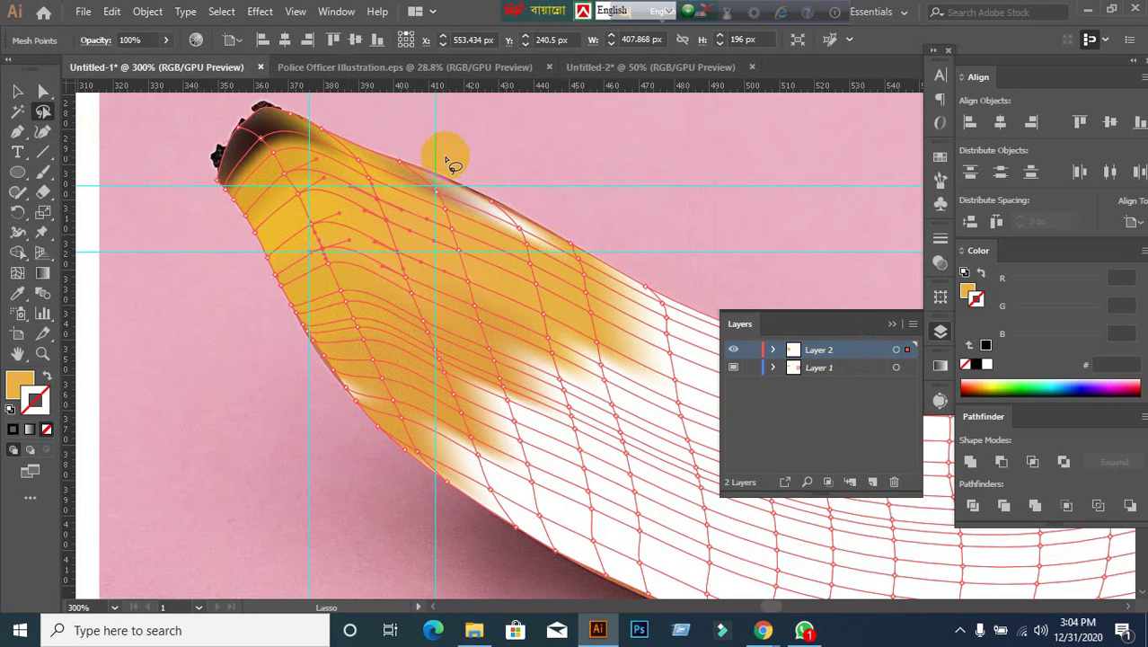
{"action": "mouse_move", "coordinate": [445, 160]}
{"action": "left_mouse_down"}
{"action": "mouse_move", "coordinate": [443, 230]}
{"action": "mouse_move", "coordinate": [480, 255]}
{"action": "mouse_move", "coordinate": [594, 263]}
{"action": "mouse_move", "coordinate": [600, 195]}
{"action": "mouse_move", "coordinate": [546, 162]}
{"action": "mouse_move", "coordinate": [440, 161]}
{"action": "left_mouse_up"}
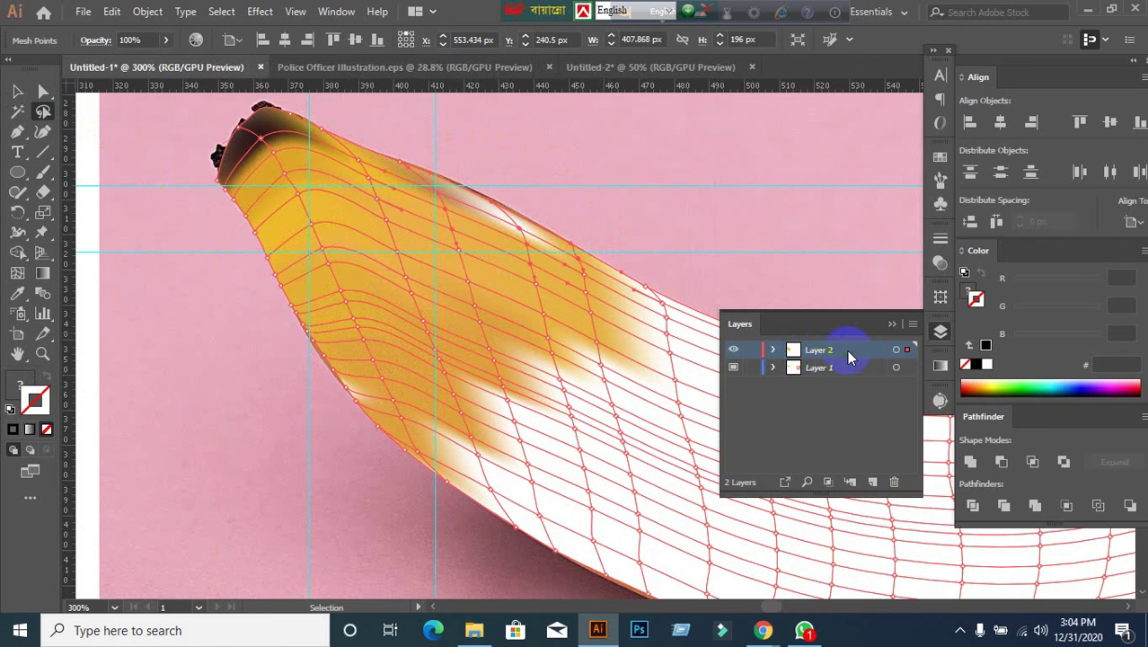
{"action": "double_click", "coordinate": [849, 357]}
{"action": "left_click", "coordinate": [493, 348]}
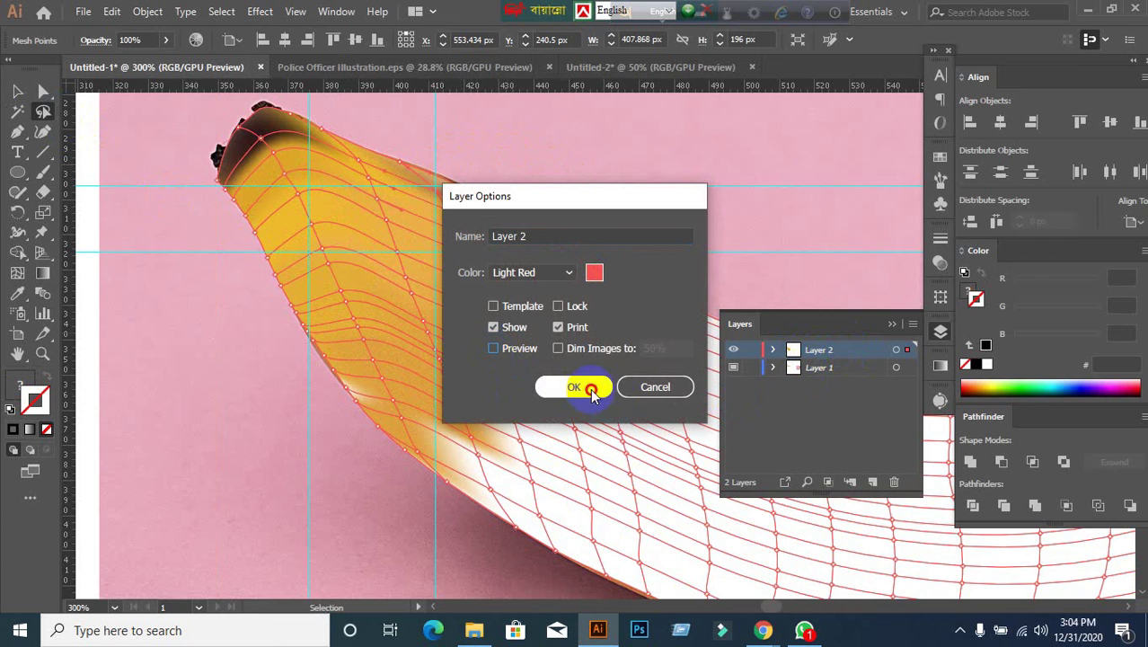
{"action": "left_click", "coordinate": [592, 391]}
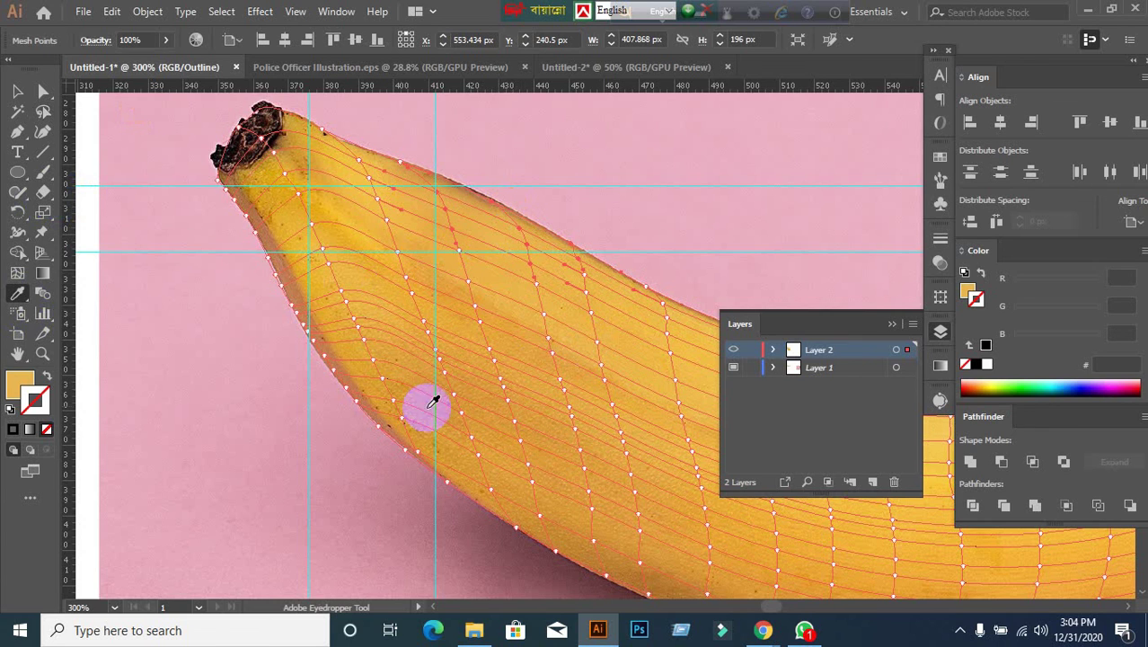
Preview Layer 2 to check the newly filled upper-edge streak.
{"action": "double_click", "coordinate": [840, 353]}
{"action": "left_click", "coordinate": [512, 357]}
{"action": "left_click", "coordinate": [575, 387]}
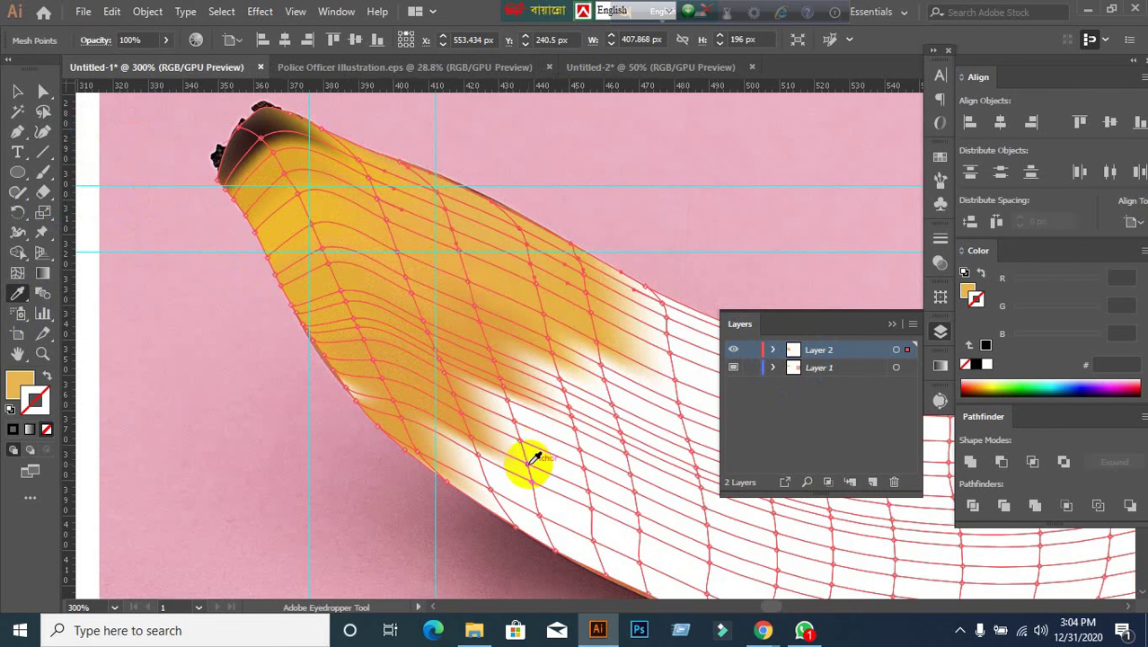
Deselect the banana mesh and review the coloured tip against the rest of the banana.
{"action": "key", "text": "ctrl+minus"}
{"action": "key", "text": "ctrl+minus"}
{"action": "left_click_drag", "start_coordinate": [595, 498], "coordinate": [492, 430]}
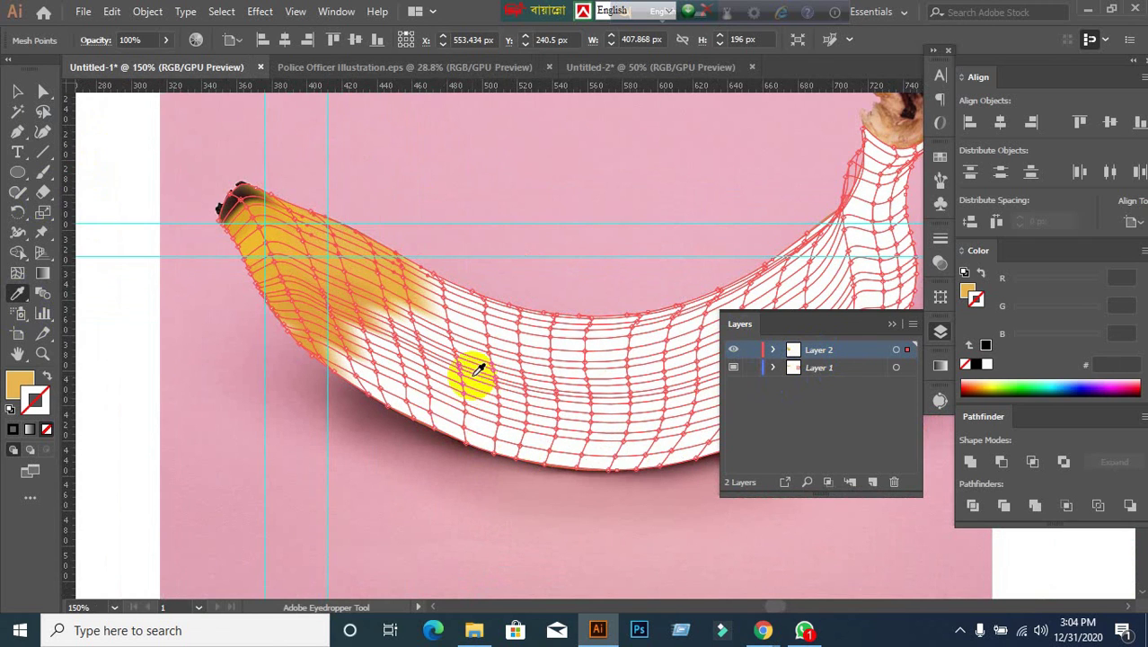
{"action": "left_click", "coordinate": [18, 90]}
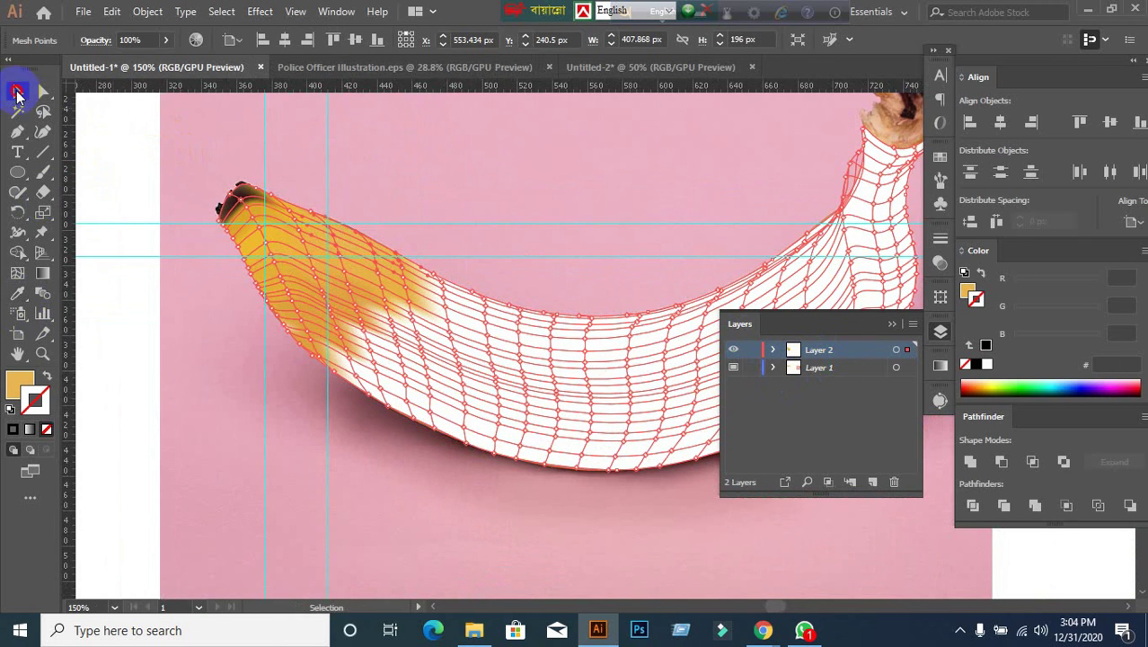
{"action": "left_click", "coordinate": [158, 437]}
{"action": "left_click", "coordinate": [346, 331]}
{"action": "left_click", "coordinate": [477, 186]}
{"action": "left_click", "coordinate": [386, 340]}
{"action": "left_click", "coordinate": [173, 474]}
{"action": "left_click", "coordinate": [402, 331]}
{"action": "left_click", "coordinate": [280, 487]}
{"action": "scroll", "coordinate": [282, 487], "scroll_direction": "down", "scroll_amount": 1}
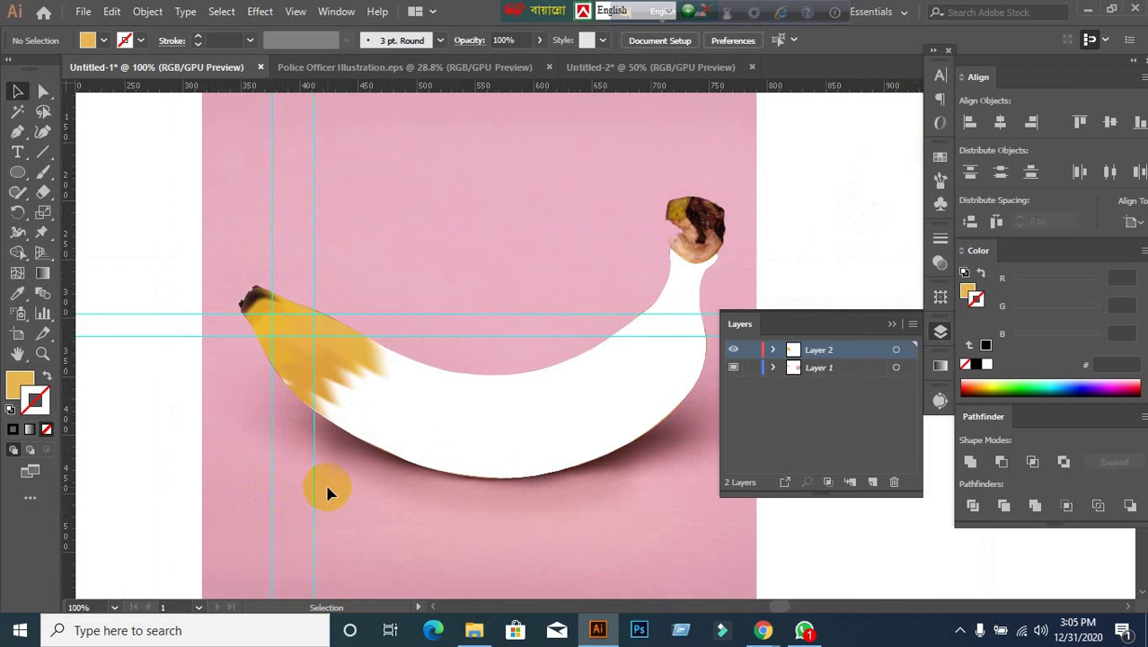
View the police officer illustration document and return to the banana drawing.
{"action": "left_click", "coordinate": [644, 71]}
{"action": "left_click", "coordinate": [503, 71]}
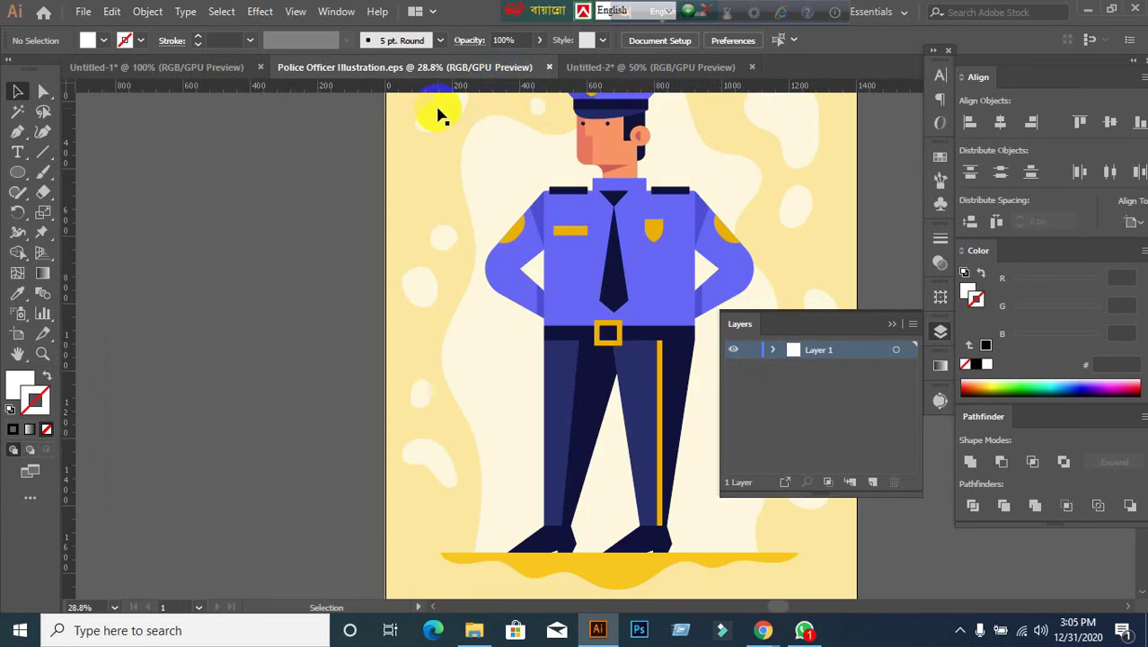
{"action": "left_click", "coordinate": [218, 67]}
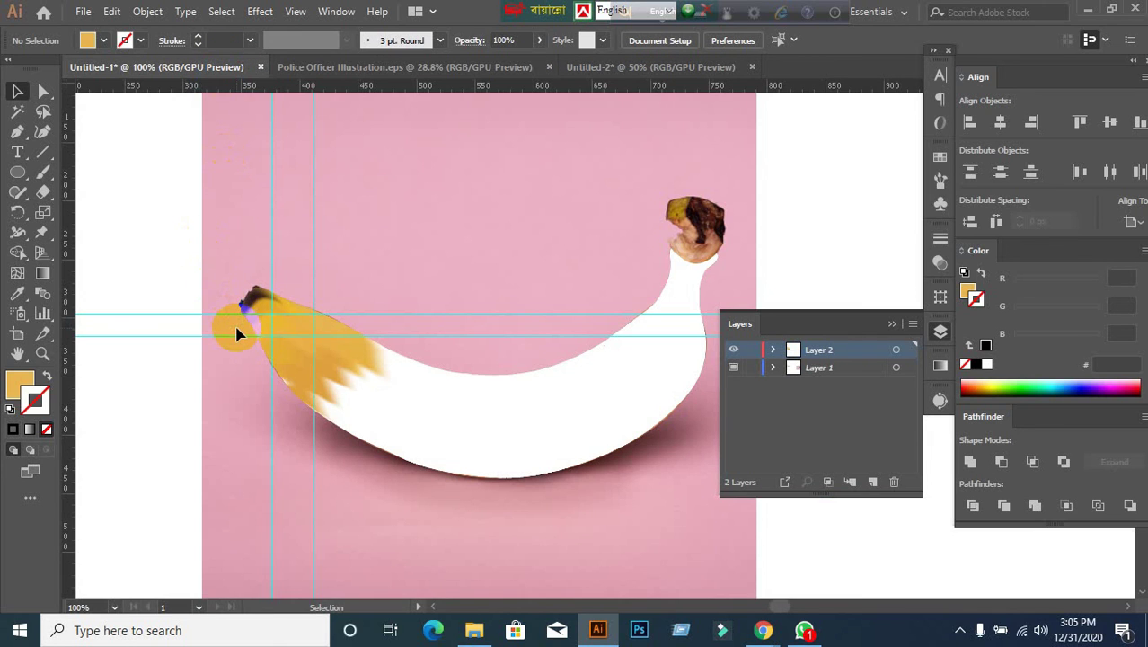
Select the banana mesh and turn off Layer 2's preview to expose the photo beneath it.
{"action": "left_click", "coordinate": [284, 330]}
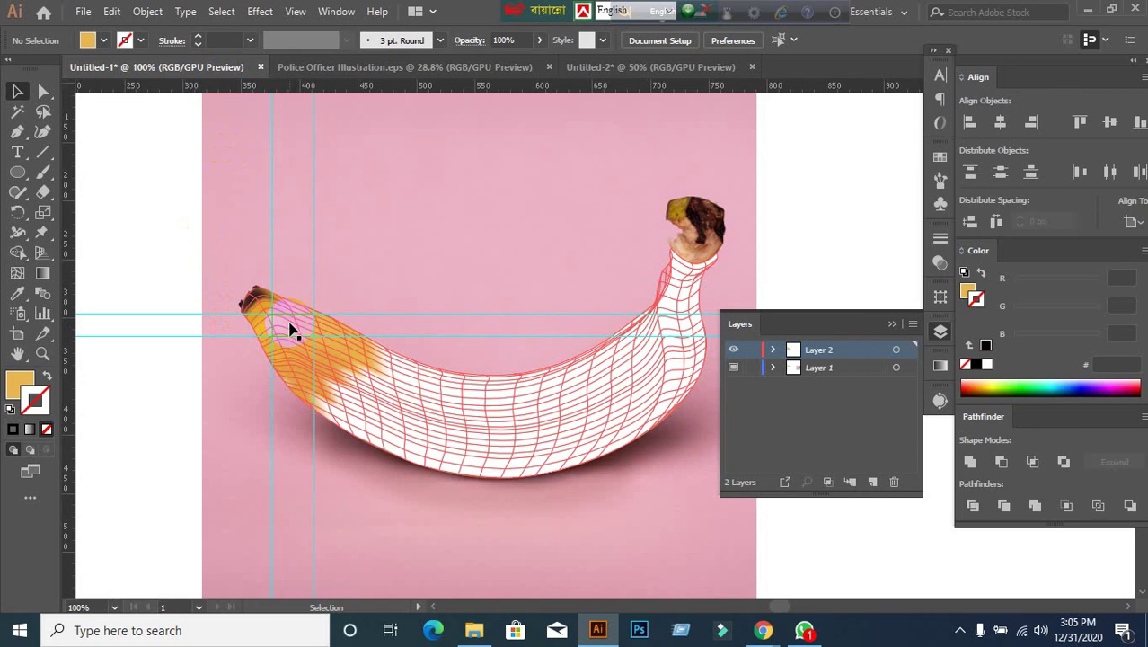
{"action": "left_click", "coordinate": [382, 257]}
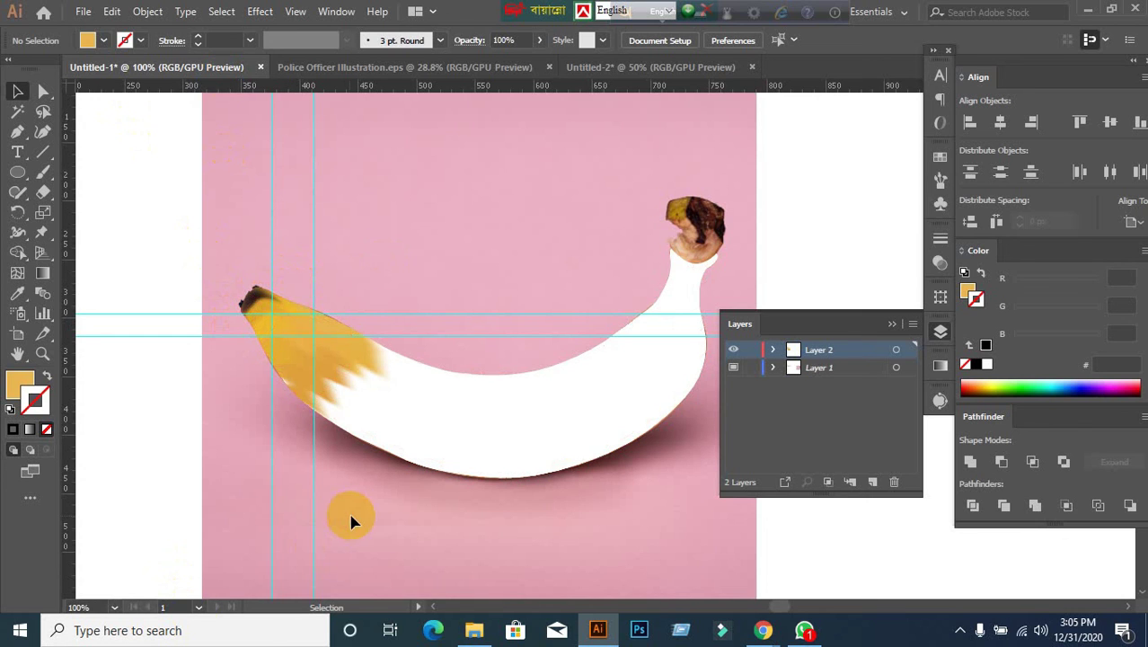
{"action": "left_click", "coordinate": [373, 361]}
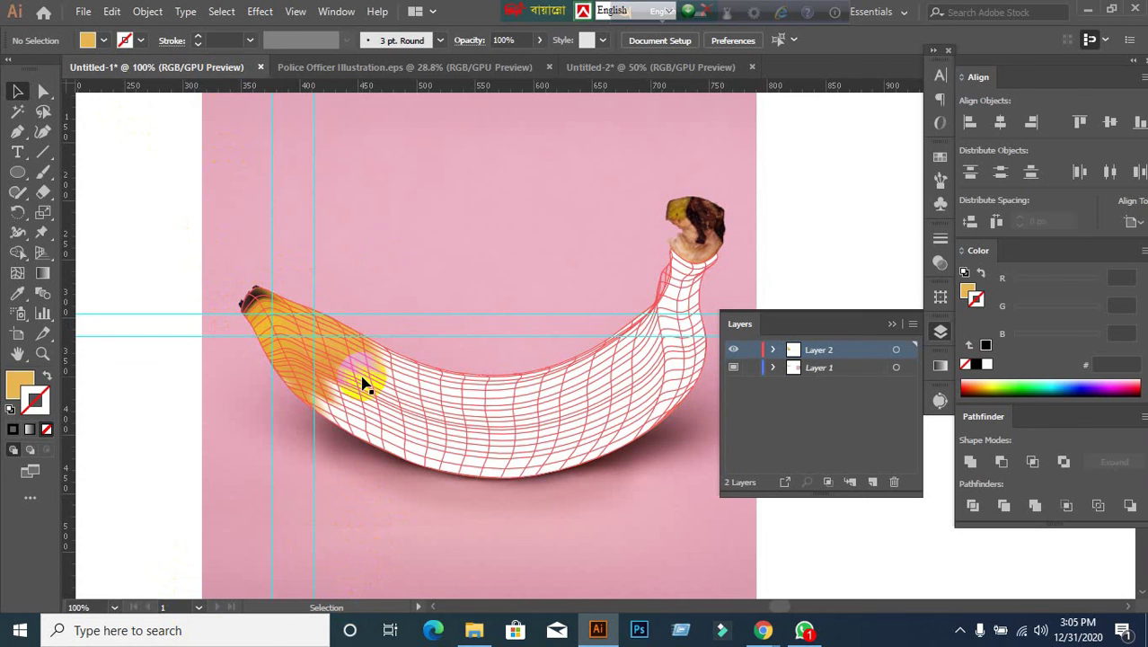
{"action": "scroll", "coordinate": [328, 395], "scroll_direction": "up", "scroll_amount": 3}
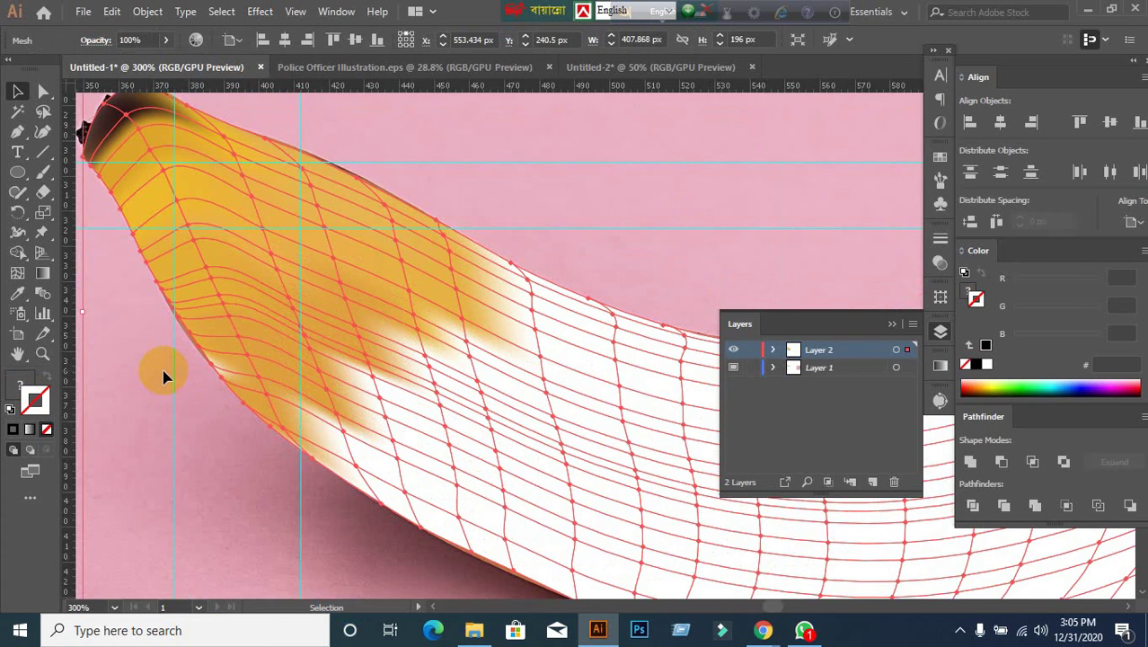
{"action": "left_click_drag", "start_coordinate": [165, 375], "coordinate": [812, 377]}
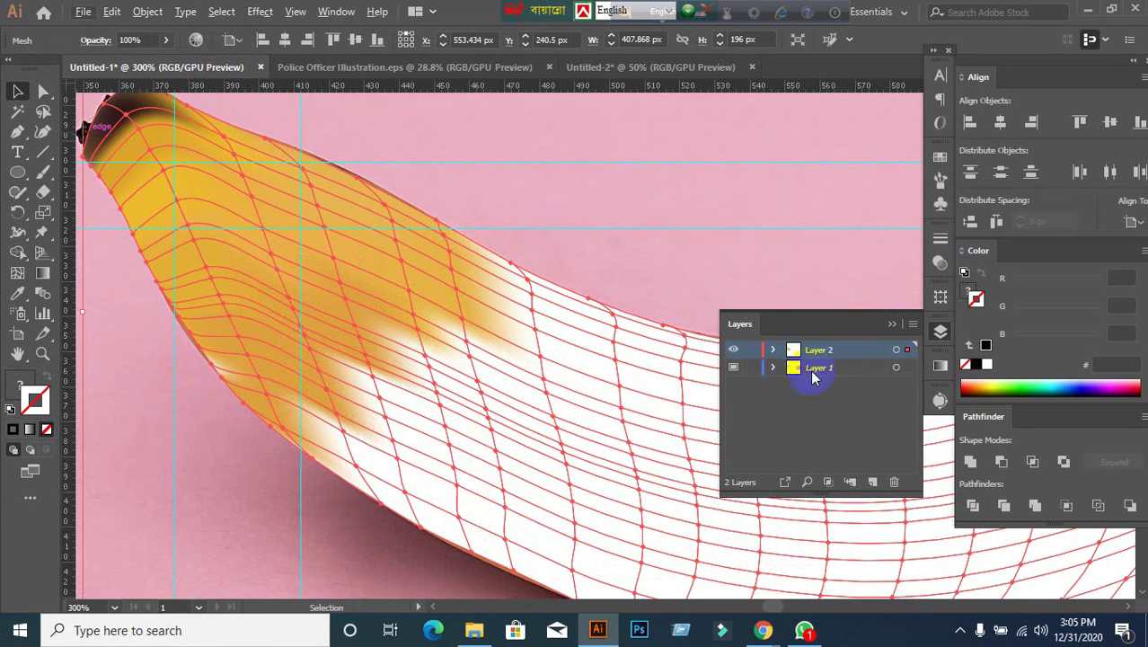
{"action": "double_click", "coordinate": [857, 348]}
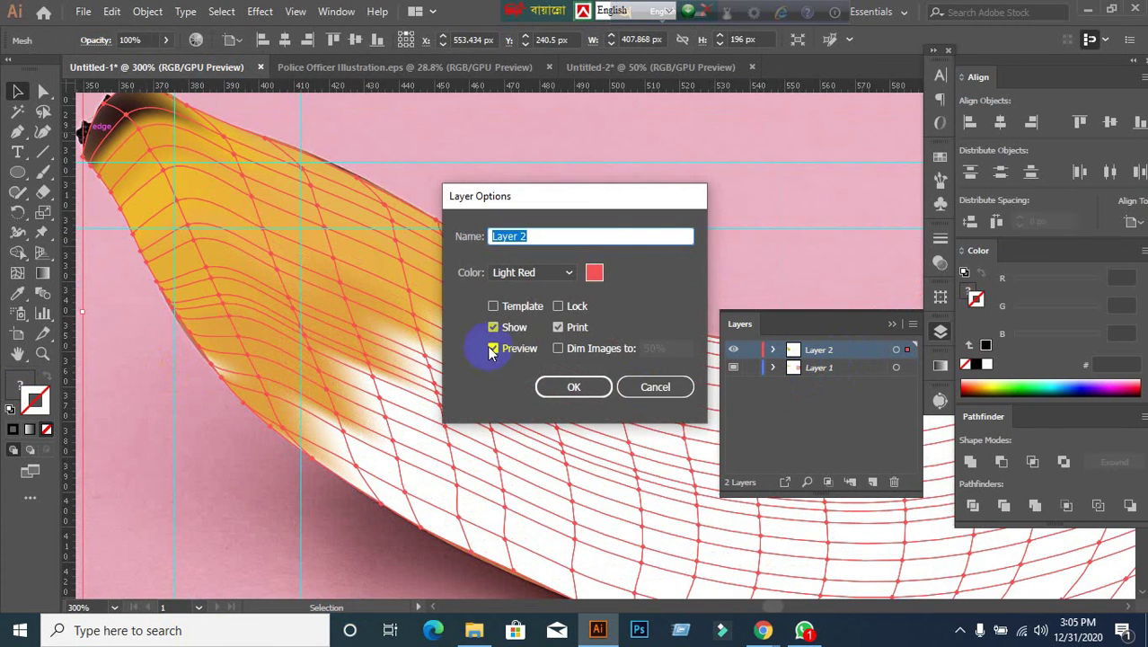
{"action": "left_click", "coordinate": [492, 349]}
{"action": "left_click", "coordinate": [573, 386]}
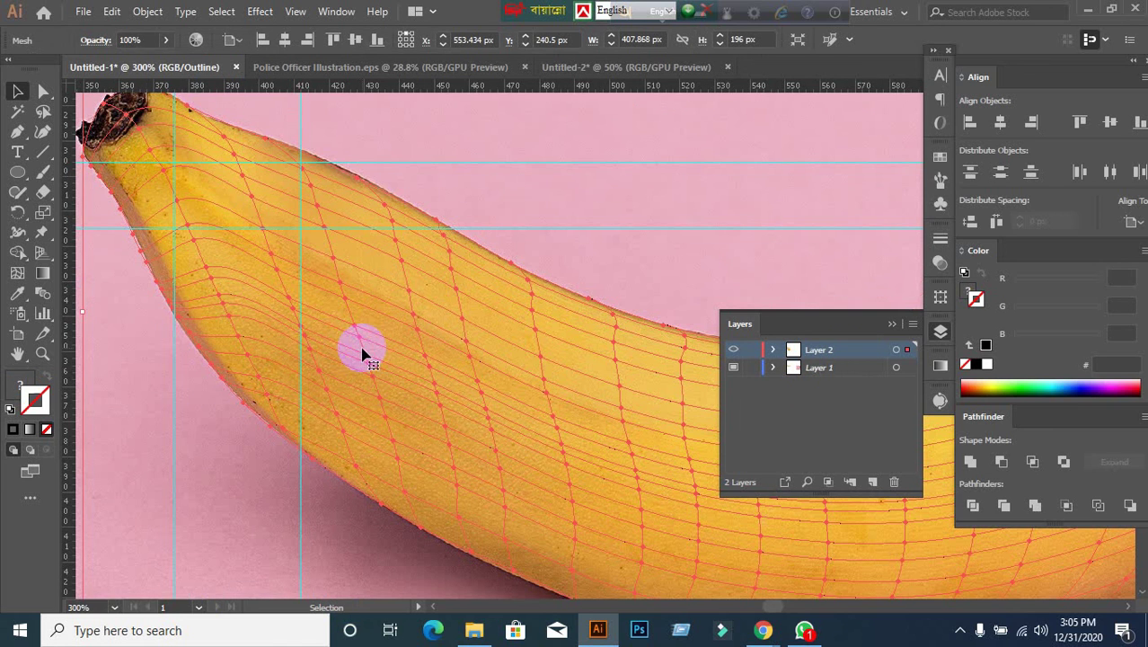
Lasso the mesh points along the lower edge near the banana's dark tip and fill them with darker yellow sampled from the photo.
{"action": "left_click", "coordinate": [42, 111]}
{"action": "mouse_move", "coordinate": [155, 388]}
{"action": "left_mouse_down"}
{"action": "mouse_move", "coordinate": [158, 357]}
{"action": "mouse_move", "coordinate": [183, 325]}
{"action": "mouse_move", "coordinate": [238, 319]}
{"action": "mouse_move", "coordinate": [283, 354]}
{"action": "mouse_move", "coordinate": [277, 423]}
{"action": "mouse_move", "coordinate": [224, 443]}
{"action": "mouse_move", "coordinate": [160, 421]}
{"action": "mouse_move", "coordinate": [148, 395]}
{"action": "mouse_move", "coordinate": [156, 370]}
{"action": "mouse_move", "coordinate": [179, 385]}
{"action": "left_mouse_up"}
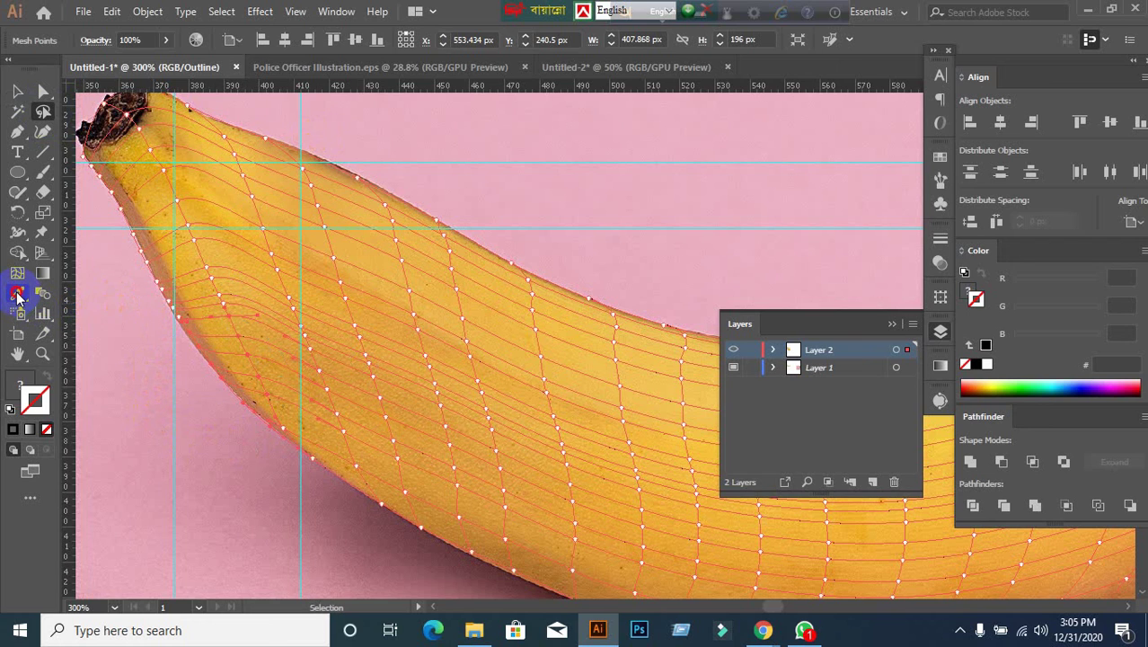
{"action": "left_click", "coordinate": [18, 297]}
{"action": "left_click", "coordinate": [244, 360]}
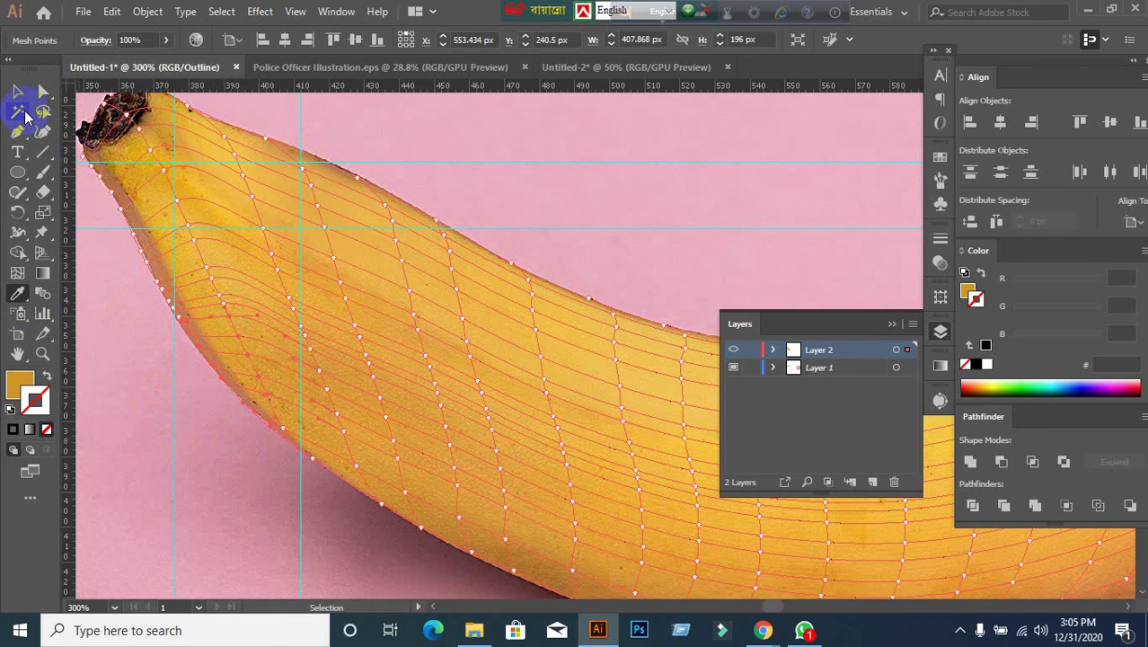
{"action": "left_click", "coordinate": [18, 91]}
{"action": "left_click", "coordinate": [180, 185]}
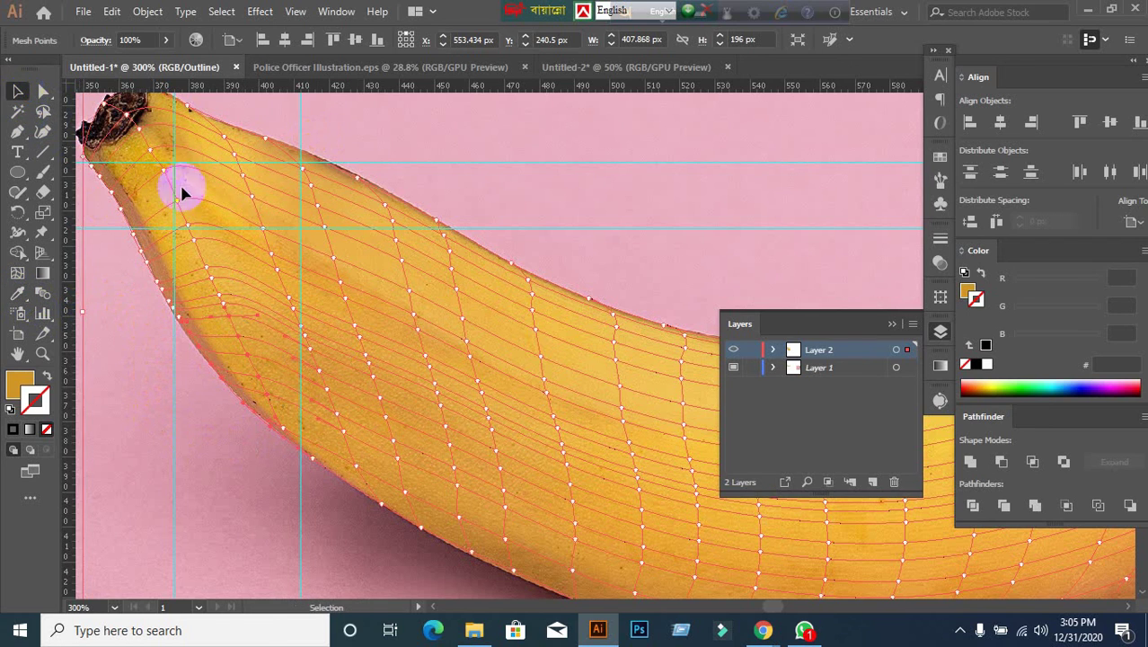
Turn Layer 2's preview back on and deselect the mesh to check the darker fill along the lower edge.
{"action": "double_click", "coordinate": [869, 358]}
{"action": "left_click", "coordinate": [492, 348]}
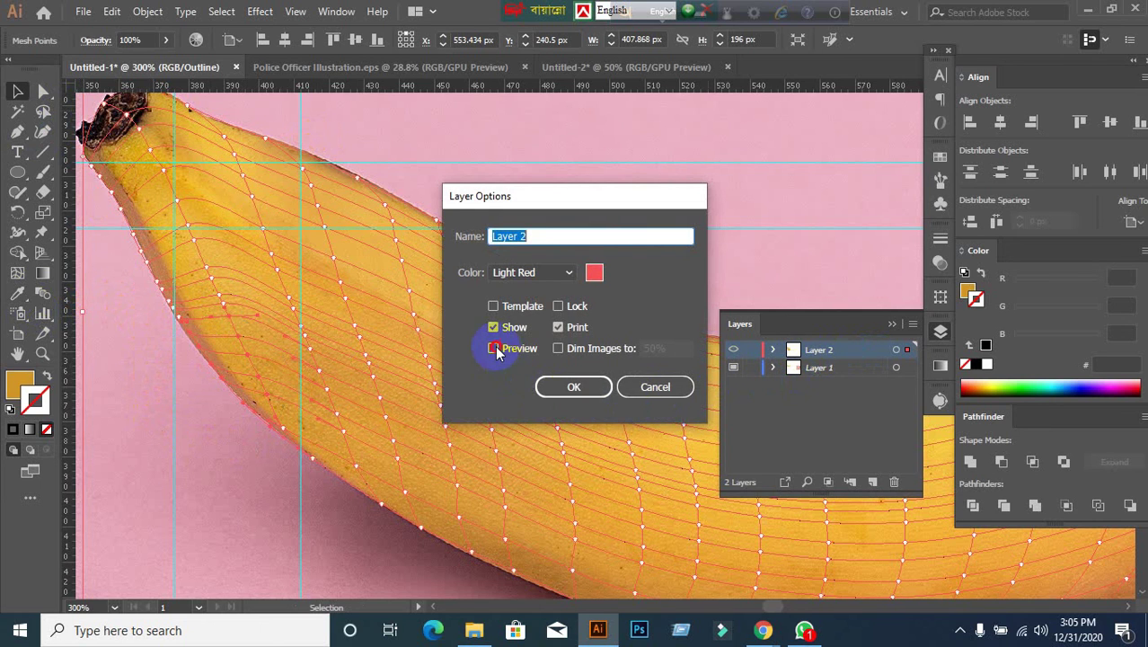
{"action": "left_click", "coordinate": [571, 386]}
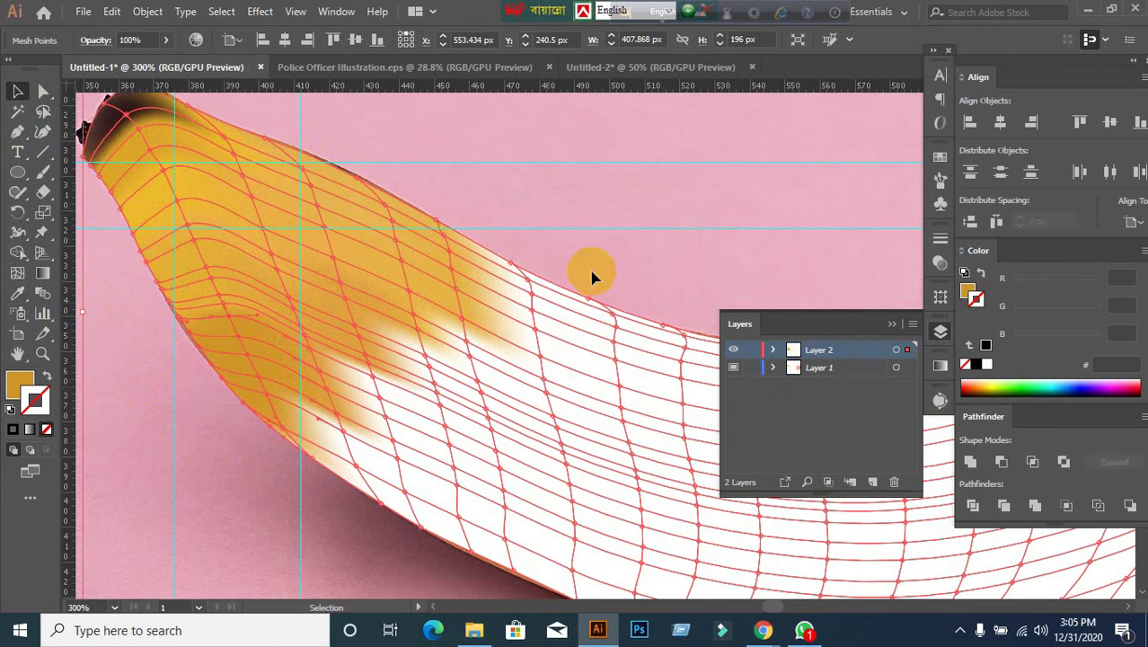
{"action": "left_click", "coordinate": [583, 220]}
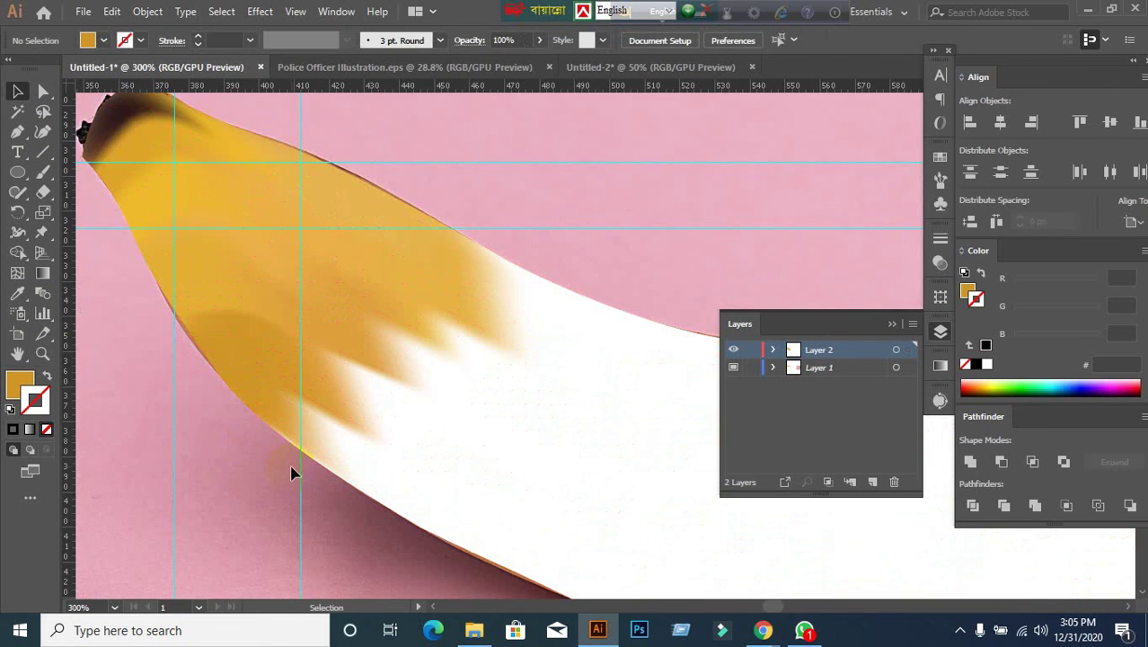
{"action": "scroll", "coordinate": [292, 473], "scroll_direction": "down", "scroll_amount": 1}
{"action": "scroll", "coordinate": [292, 474], "scroll_direction": "down", "scroll_amount": 1}
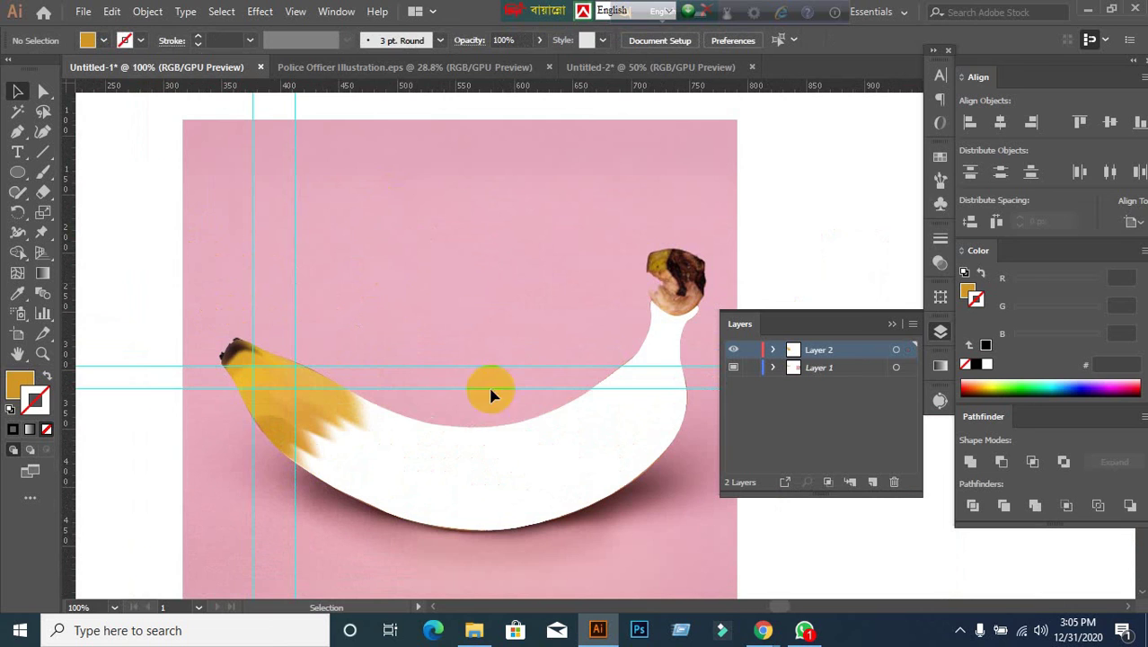
Switch to the Google Meet call, present the entire screen, and unmute the microphone.
{"action": "left_click", "coordinate": [602, 563]}
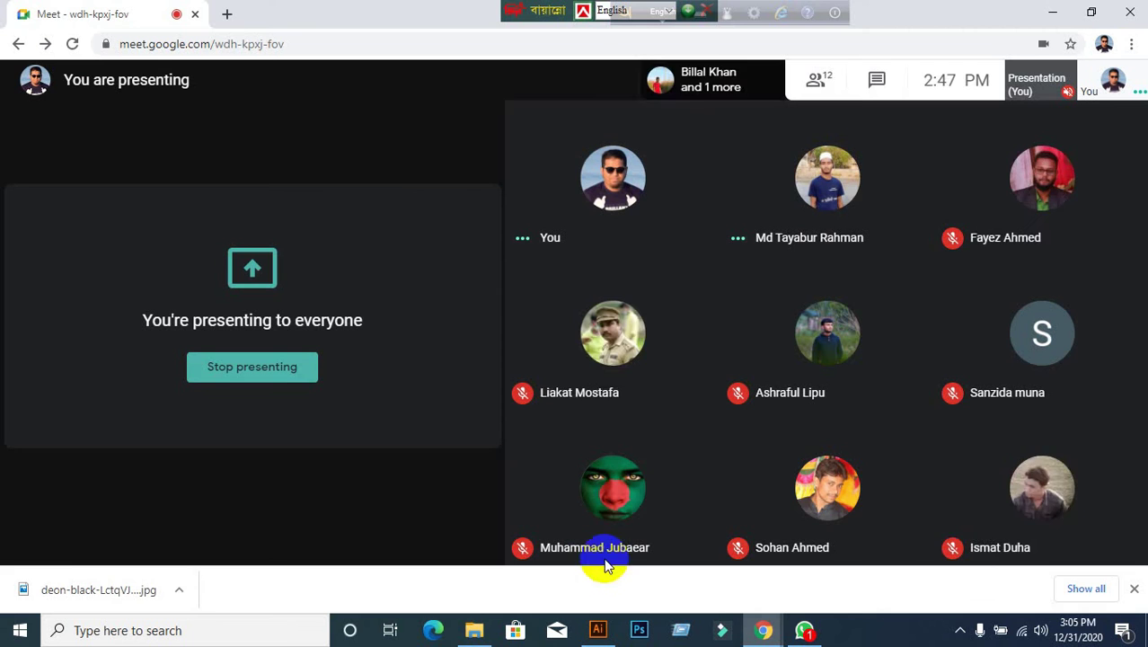
{"action": "left_click", "coordinate": [1052, 12]}
{"action": "left_click", "coordinate": [1088, 10]}
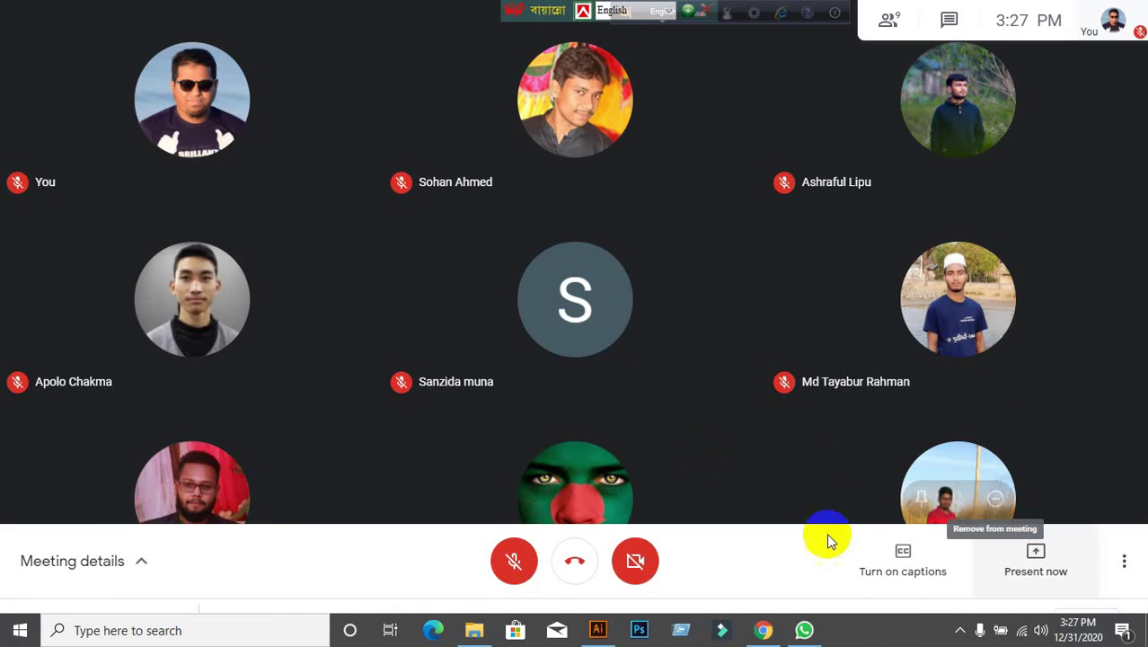
{"action": "left_click", "coordinate": [1067, 566]}
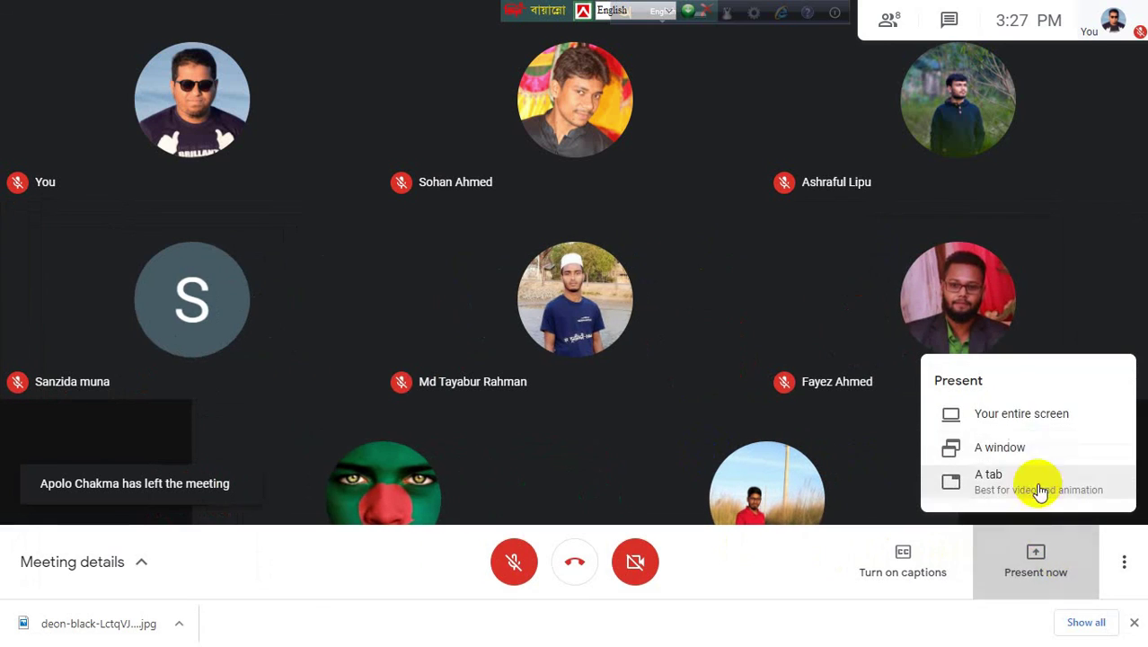
{"action": "left_click", "coordinate": [1012, 418]}
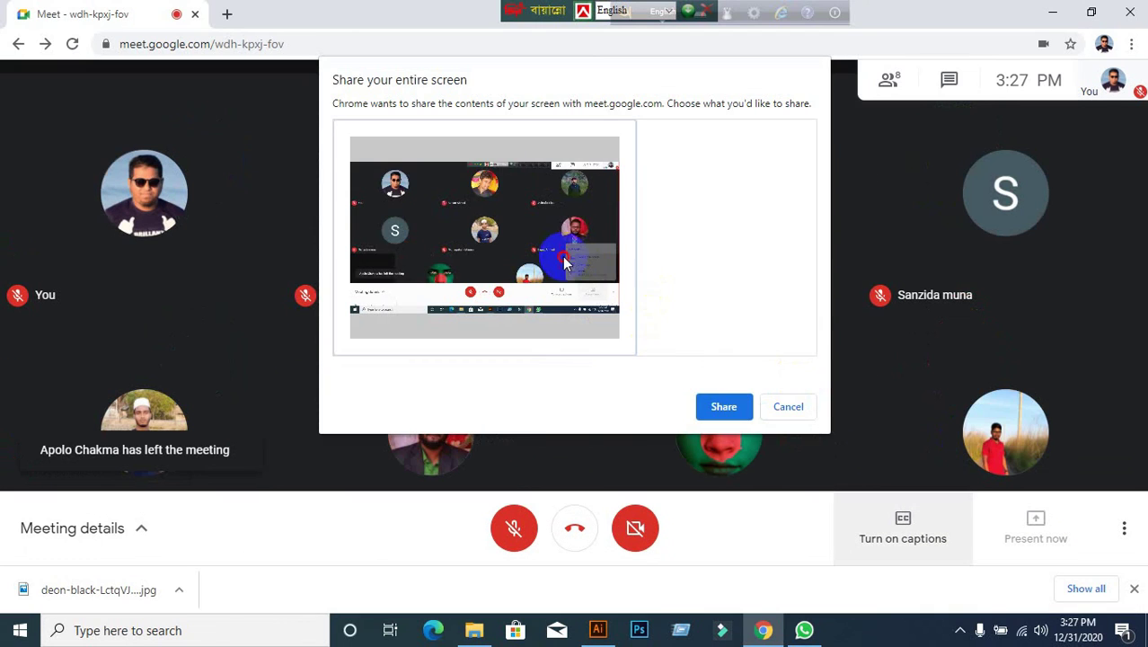
{"action": "left_click", "coordinate": [723, 407]}
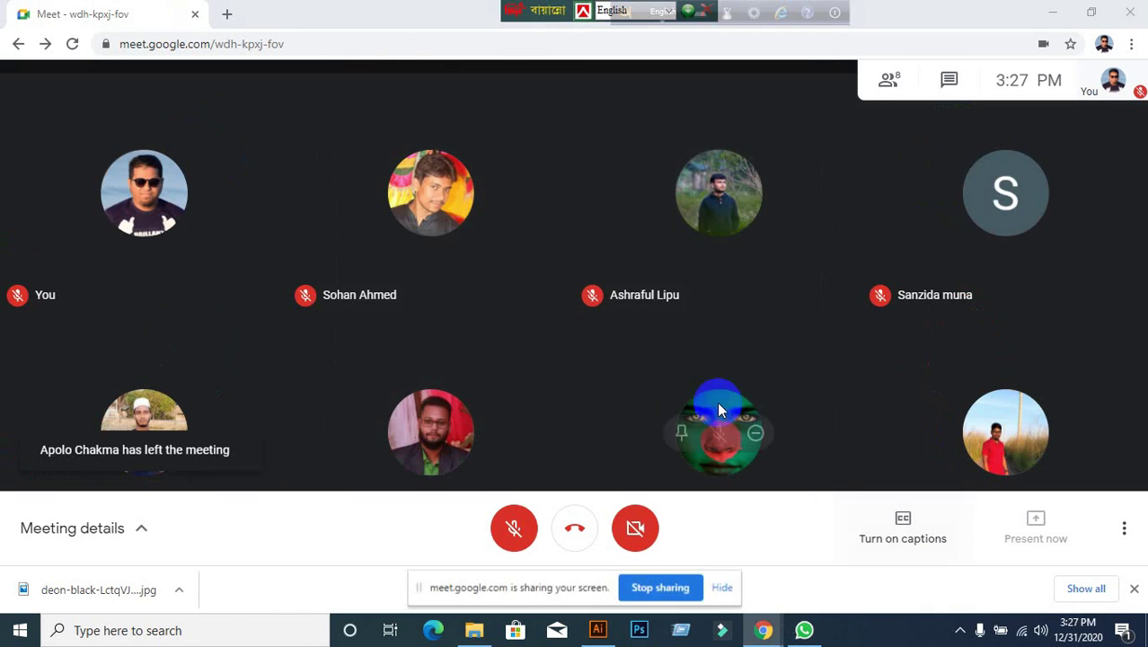
{"action": "left_click", "coordinate": [514, 527]}
Switch back to Illustrator, select the banana mesh, and turn off Layer 2's preview.
{"action": "left_click", "coordinate": [598, 627]}
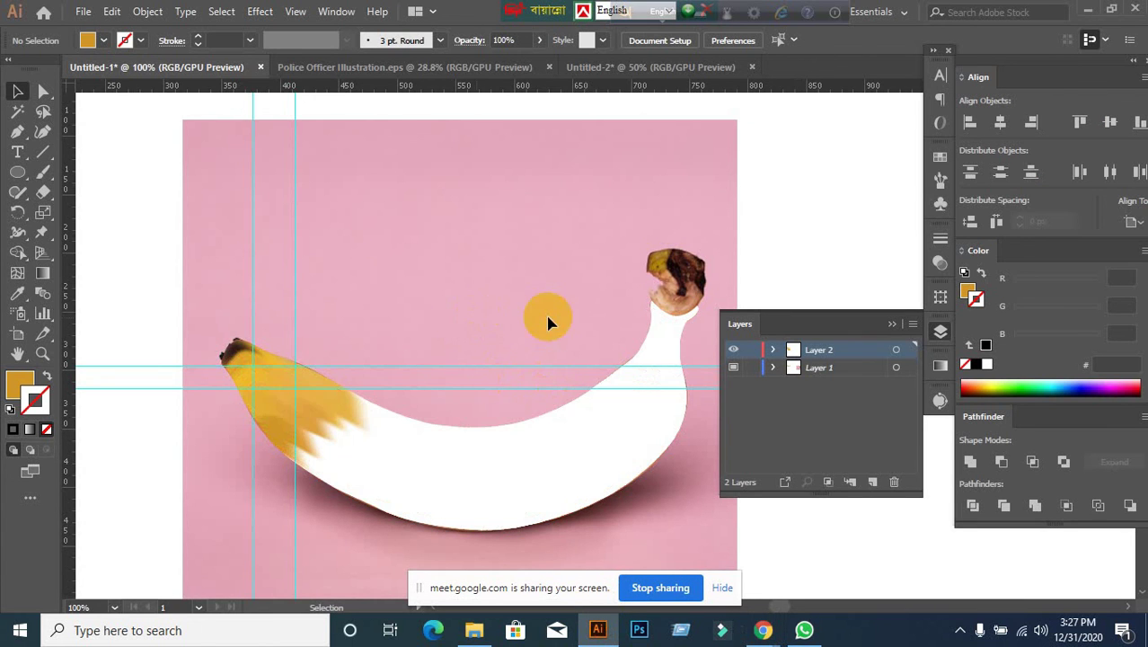
{"action": "scroll", "coordinate": [539, 333], "scroll_direction": "down", "scroll_amount": 2, "text": "alt"}
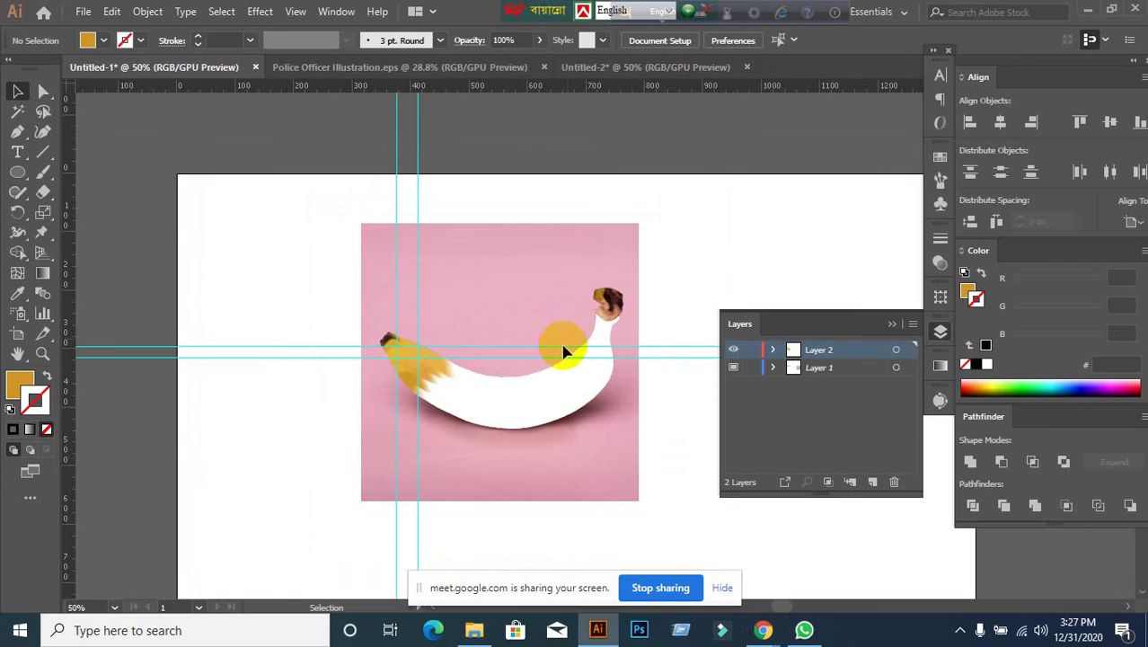
{"action": "scroll", "coordinate": [550, 359], "scroll_direction": "right", "scroll_amount": 3}
{"action": "scroll", "coordinate": [550, 359], "scroll_direction": "down", "scroll_amount": 2}
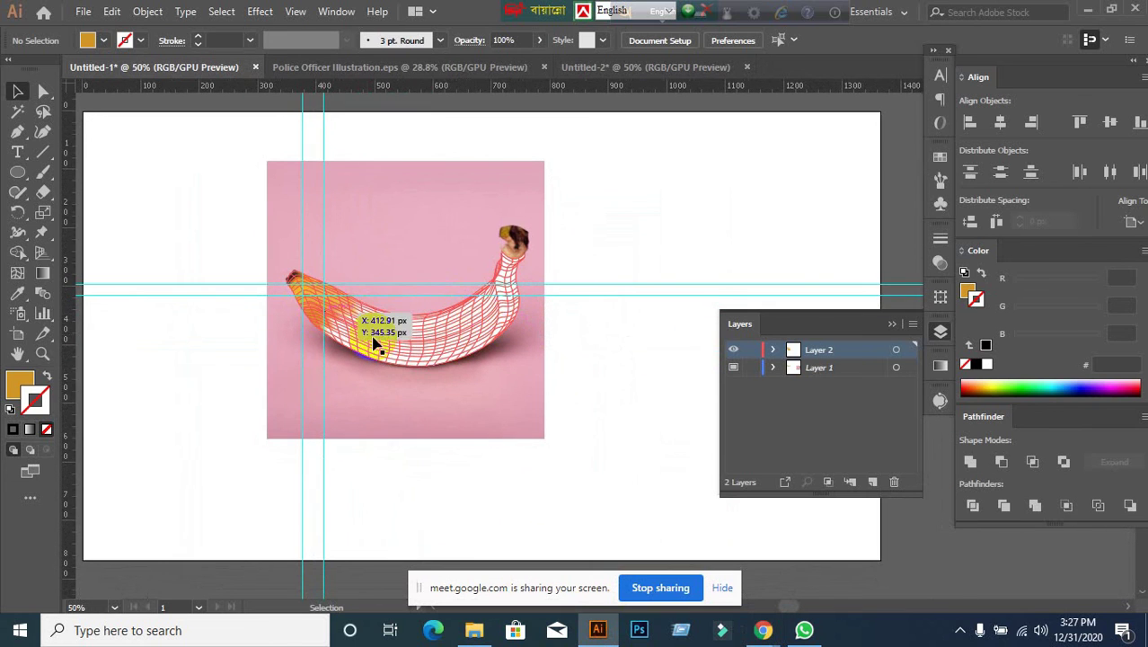
{"action": "scroll", "coordinate": [274, 343], "scroll_direction": "up", "scroll_amount": 1, "text": "alt"}
{"action": "left_click", "coordinate": [451, 342]}
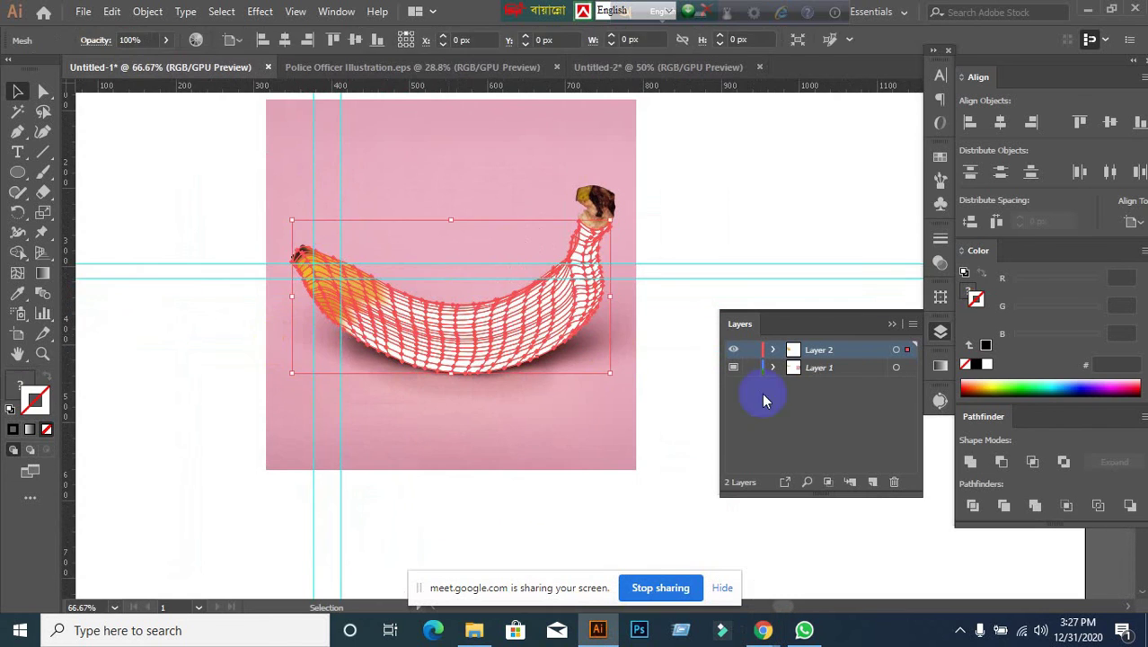
{"action": "double_click", "coordinate": [858, 359]}
{"action": "left_click", "coordinate": [493, 350]}
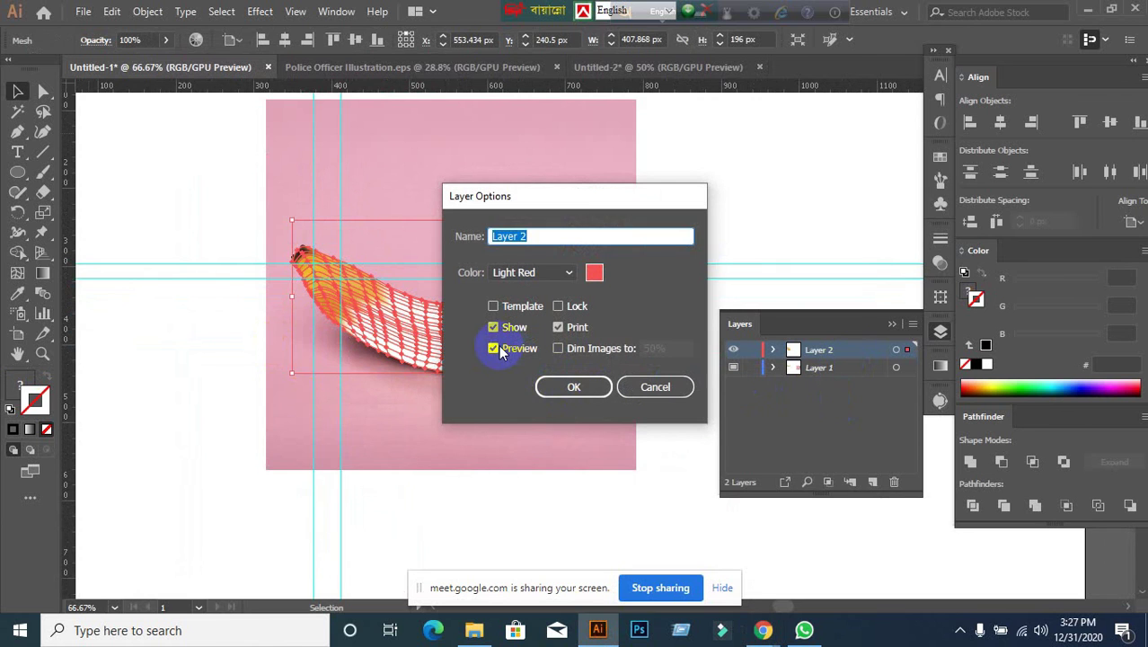
{"action": "left_click", "coordinate": [569, 385]}
Lasso the block of uncoloured mesh points beside the coloured tip and fill them with yellow sampled from the photo.
{"action": "scroll", "coordinate": [401, 312], "scroll_direction": "up", "scroll_amount": 2, "text": "alt"}
{"action": "left_click_drag", "start_coordinate": [387, 316], "coordinate": [391, 303]}
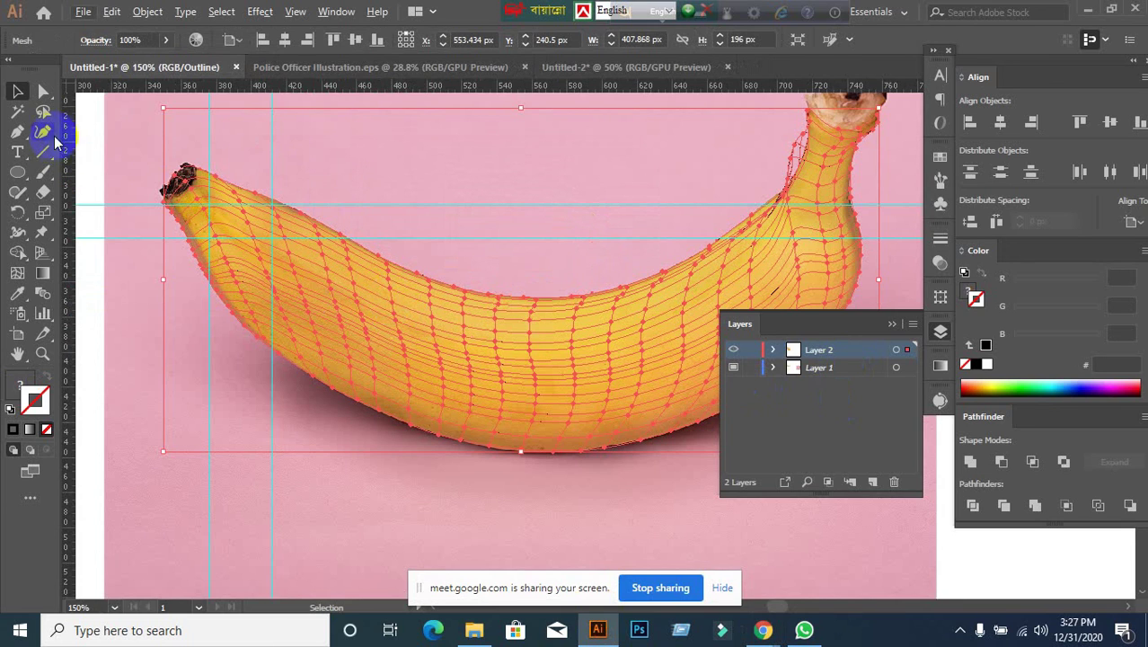
{"action": "left_click", "coordinate": [42, 113]}
{"action": "left_click_drag", "start_coordinate": [229, 280], "coordinate": [270, 349]}
{"action": "mouse_move", "coordinate": [282, 398]}
{"action": "left_mouse_down"}
{"action": "mouse_move", "coordinate": [347, 285]}
{"action": "mouse_move", "coordinate": [375, 258]}
{"action": "mouse_move", "coordinate": [408, 255]}
{"action": "mouse_move", "coordinate": [442, 309]}
{"action": "mouse_move", "coordinate": [428, 360]}
{"action": "mouse_move", "coordinate": [342, 417]}
{"action": "mouse_move", "coordinate": [296, 401]}
{"action": "left_mouse_up"}
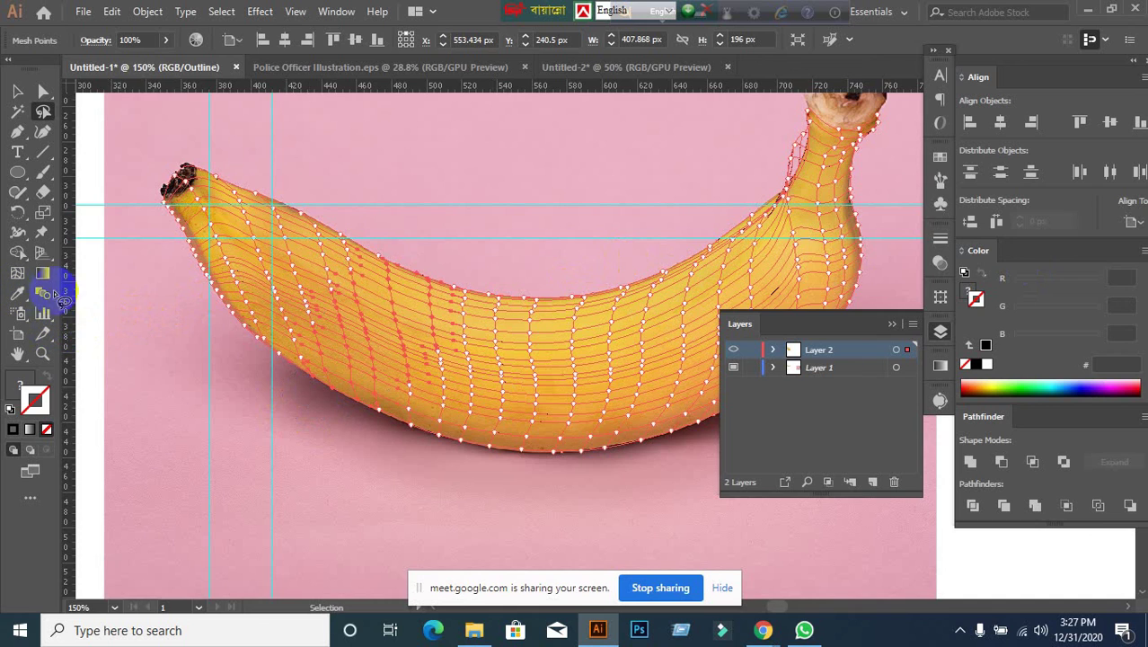
{"action": "left_click", "coordinate": [15, 295]}
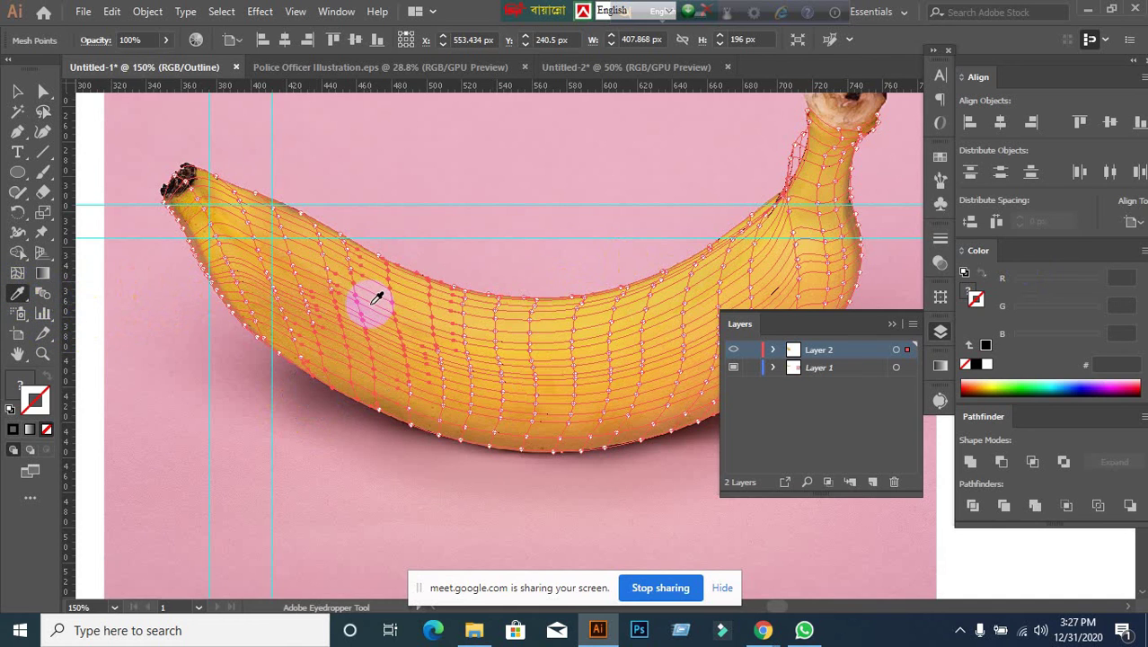
{"action": "left_click", "coordinate": [379, 292]}
{"action": "left_click", "coordinate": [18, 91]}
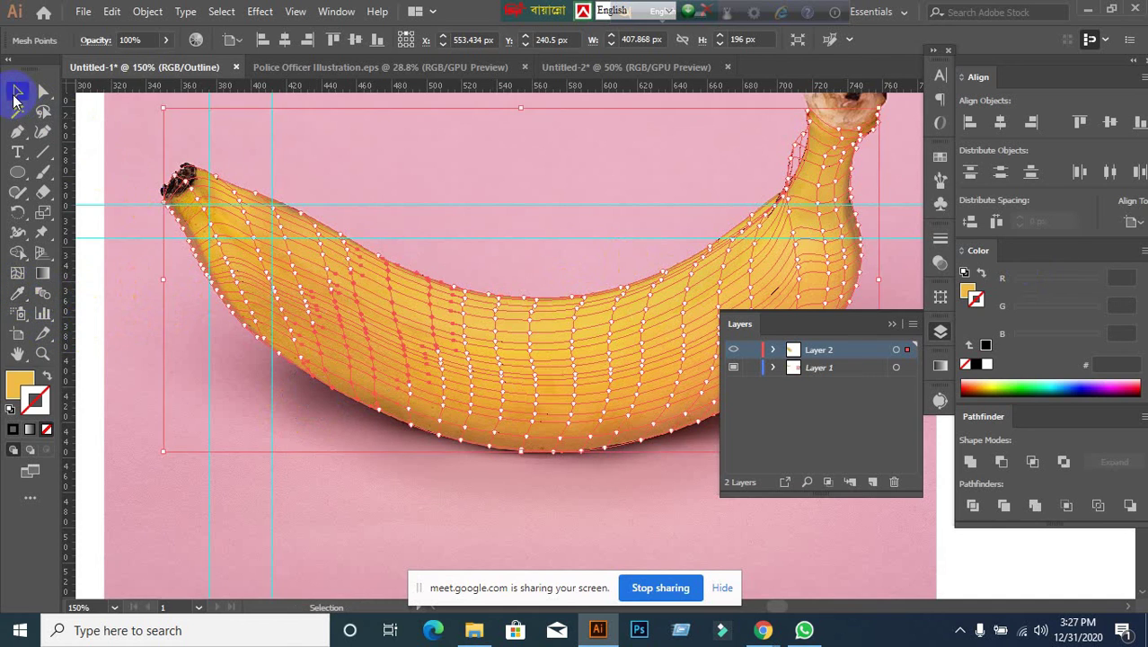
Lasso the next block of mesh points across the middle of the banana and fill them with yellow sampled from the photo.
{"action": "left_click", "coordinate": [42, 111]}
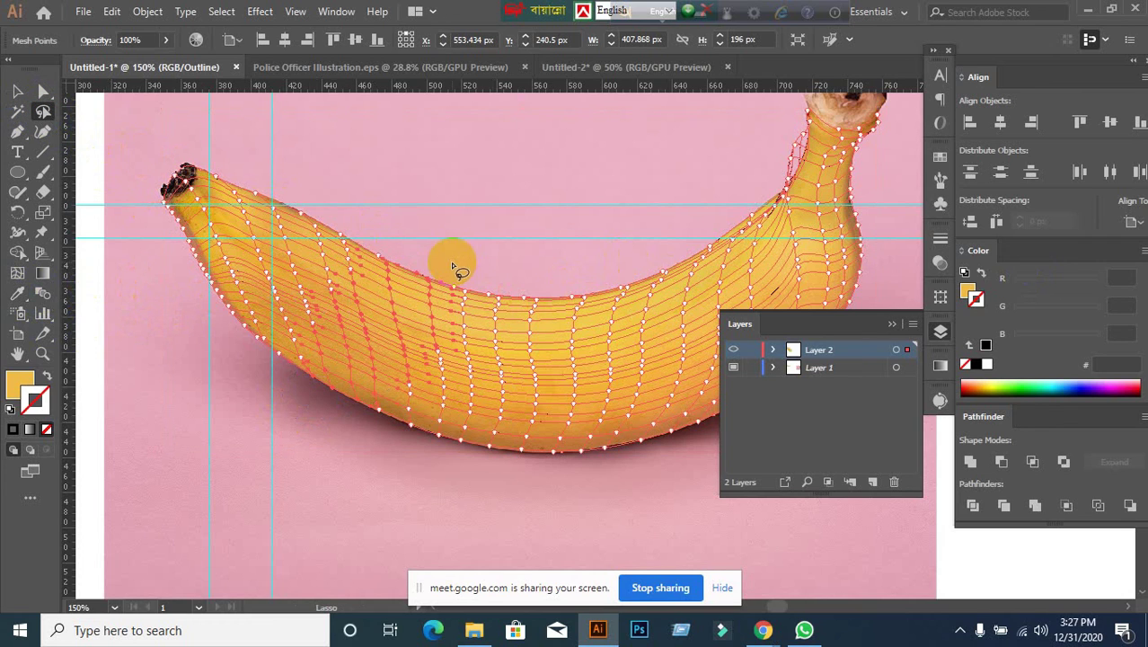
{"action": "mouse_move", "coordinate": [458, 276]}
{"action": "left_mouse_down"}
{"action": "mouse_move", "coordinate": [381, 402]}
{"action": "mouse_move", "coordinate": [385, 442]}
{"action": "mouse_move", "coordinate": [510, 457]}
{"action": "mouse_move", "coordinate": [575, 395]}
{"action": "mouse_move", "coordinate": [584, 332]}
{"action": "mouse_move", "coordinate": [574, 284]}
{"action": "mouse_move", "coordinate": [515, 262]}
{"action": "mouse_move", "coordinate": [458, 282]}
{"action": "left_mouse_up"}
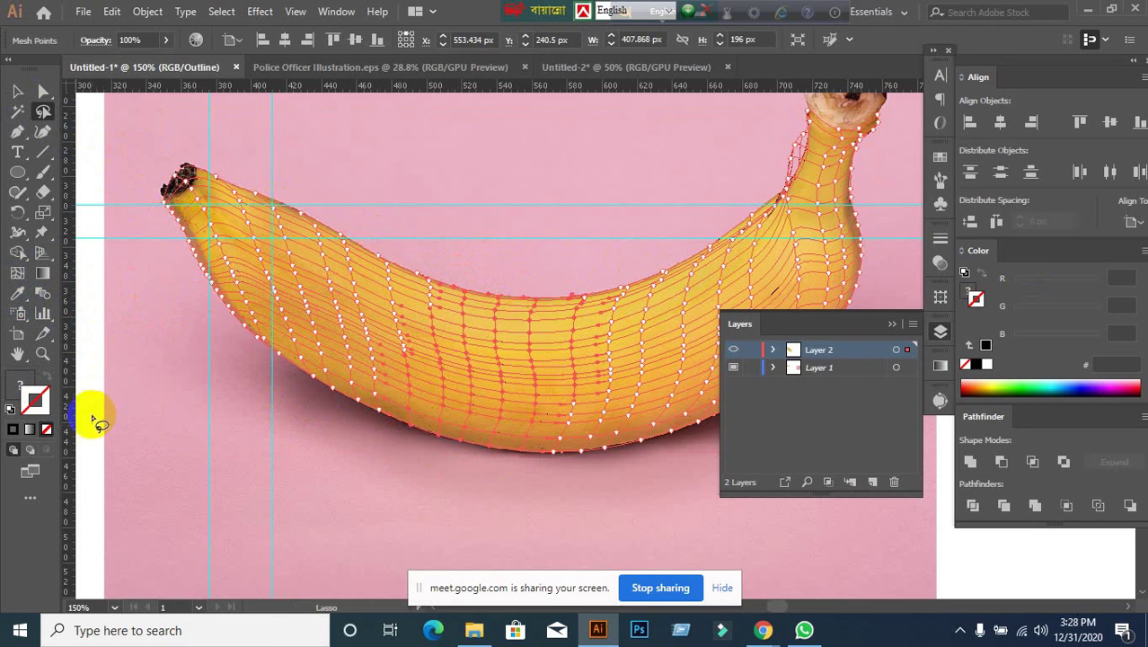
{"action": "left_click", "coordinate": [19, 296]}
{"action": "double_click", "coordinate": [19, 296]}
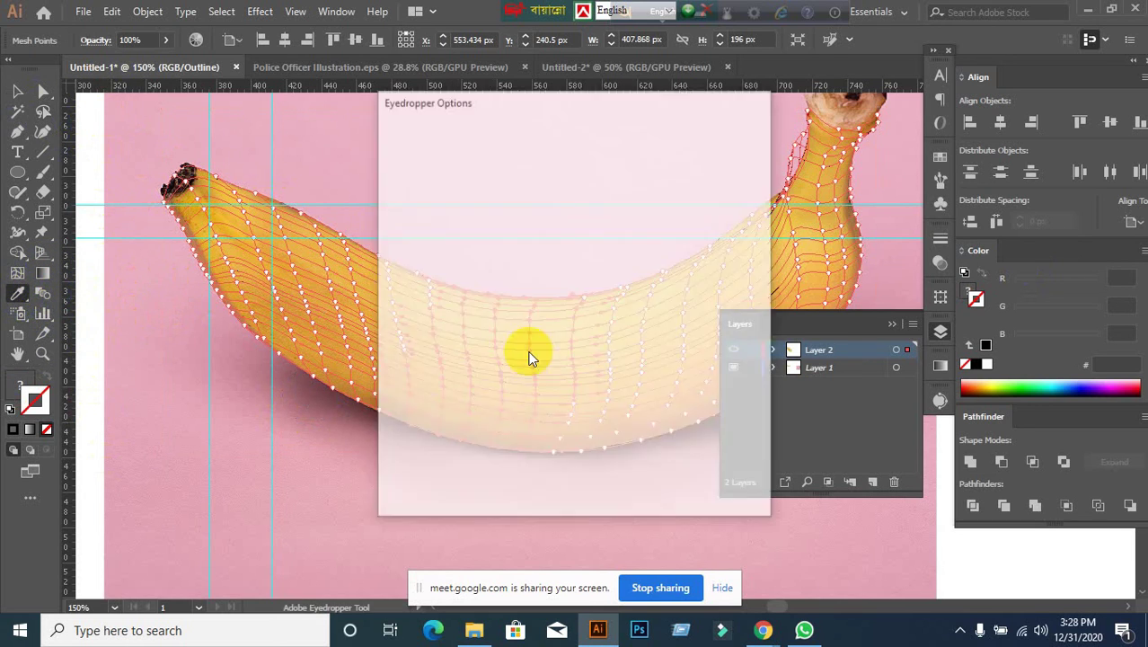
{"action": "left_click", "coordinate": [728, 482]}
{"action": "left_click", "coordinate": [390, 349]}
{"action": "left_click", "coordinate": [479, 351]}
Turn Layer 2's preview back on to check the yellow fill across the banana's body.
{"action": "left_click", "coordinate": [855, 366]}
{"action": "double_click", "coordinate": [856, 350]}
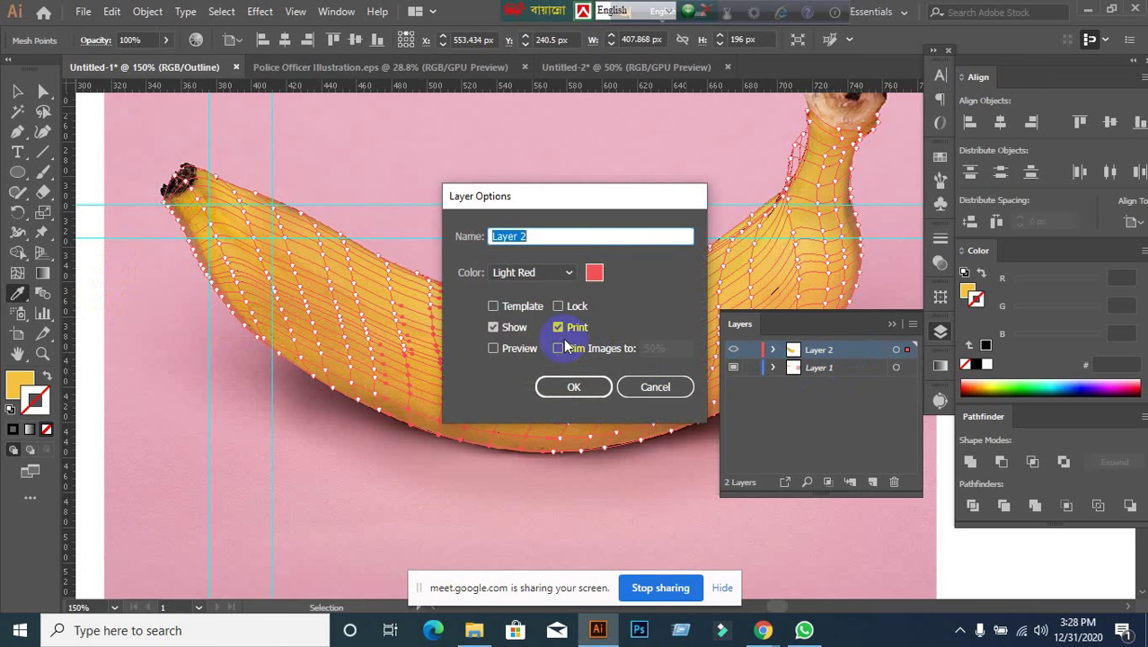
{"action": "left_click", "coordinate": [493, 348]}
{"action": "left_click", "coordinate": [572, 386]}
{"action": "left_click", "coordinate": [420, 348]}
{"action": "left_click", "coordinate": [18, 91]}
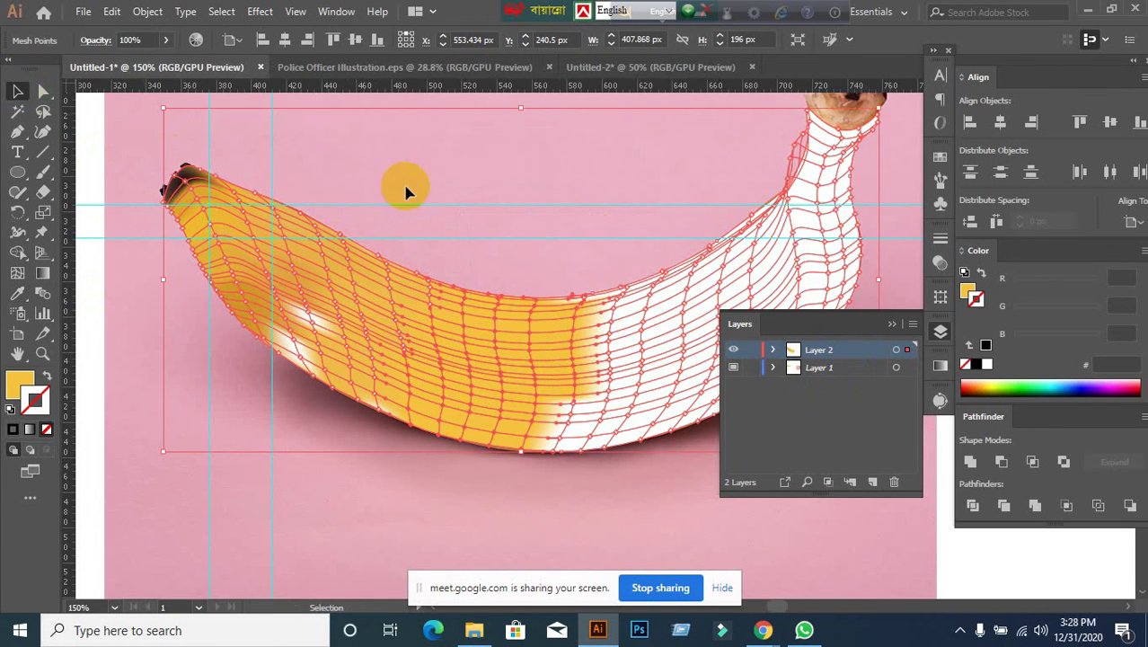
Minimise Illustrator, hide the screen-sharing notice, and bring up the Google Meet call.
{"action": "left_click", "coordinate": [1087, 40]}
{"action": "left_click", "coordinate": [1085, 14]}
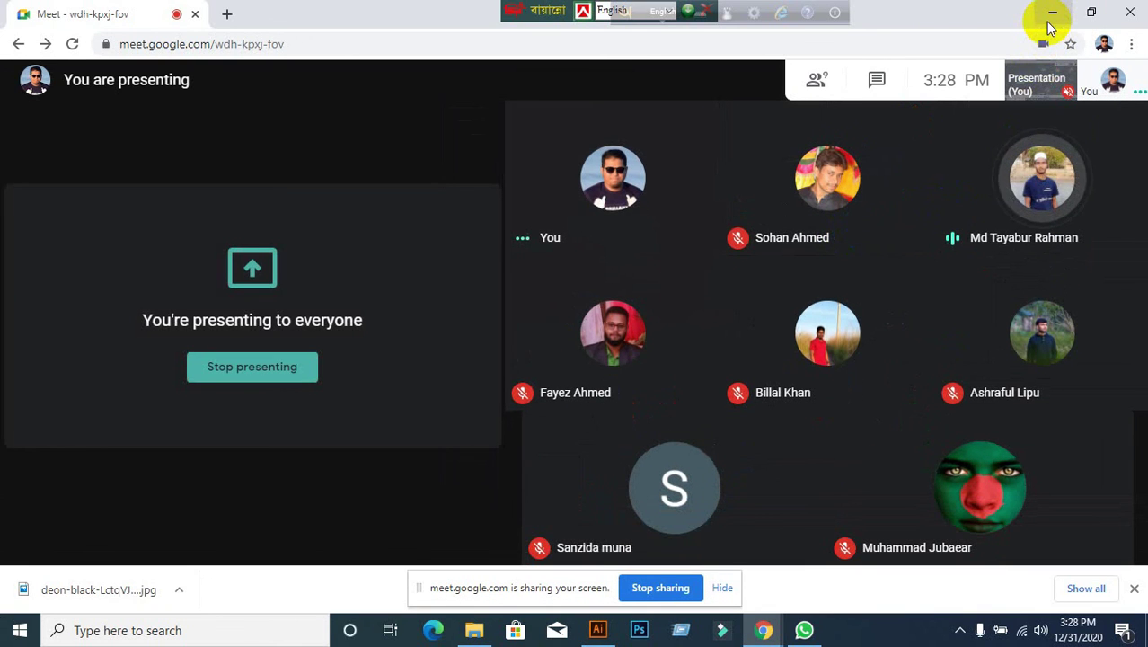
{"action": "left_click", "coordinate": [1049, 14]}
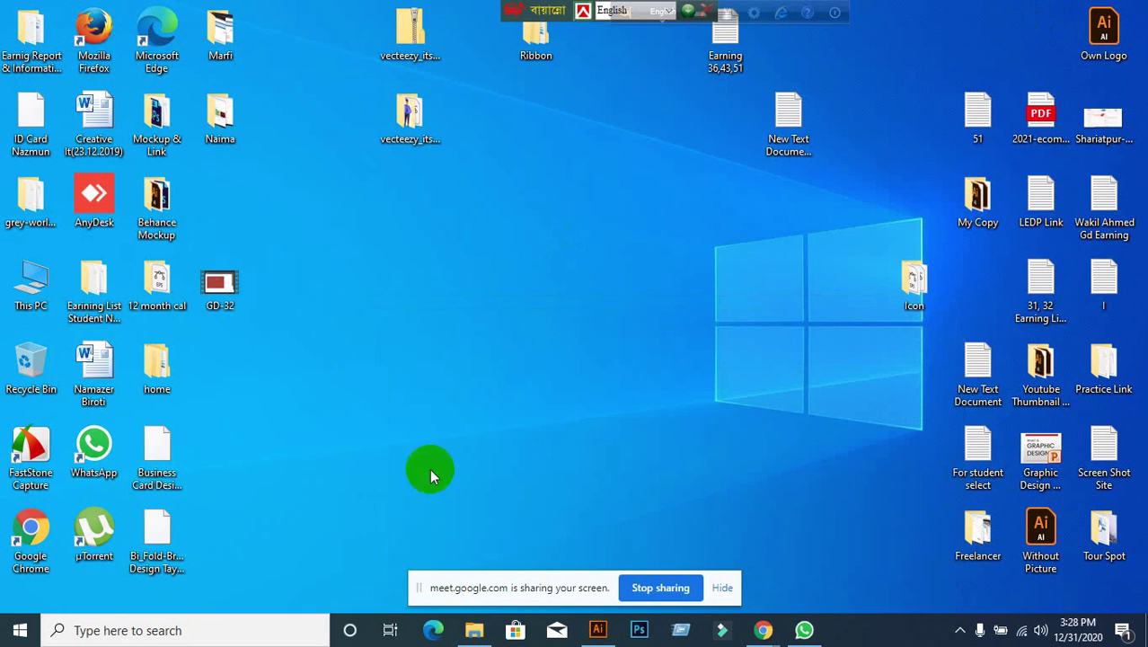
{"action": "left_click", "coordinate": [724, 589]}
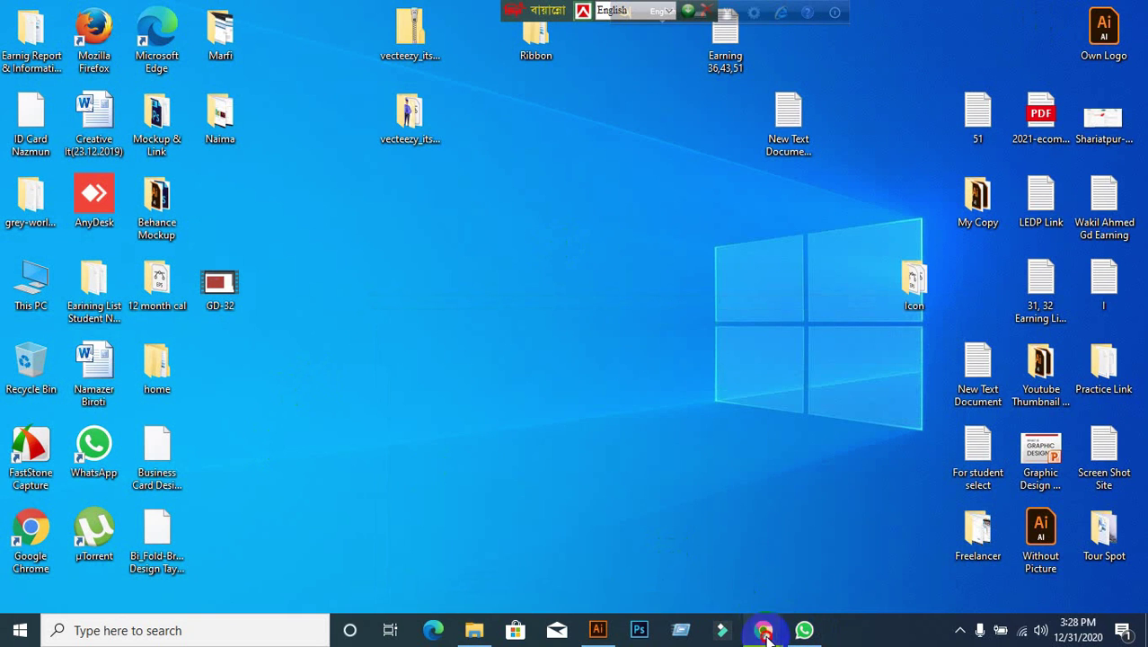
{"action": "mouse_move", "coordinate": [765, 633]}
{"action": "left_click", "coordinate": [666, 557]}
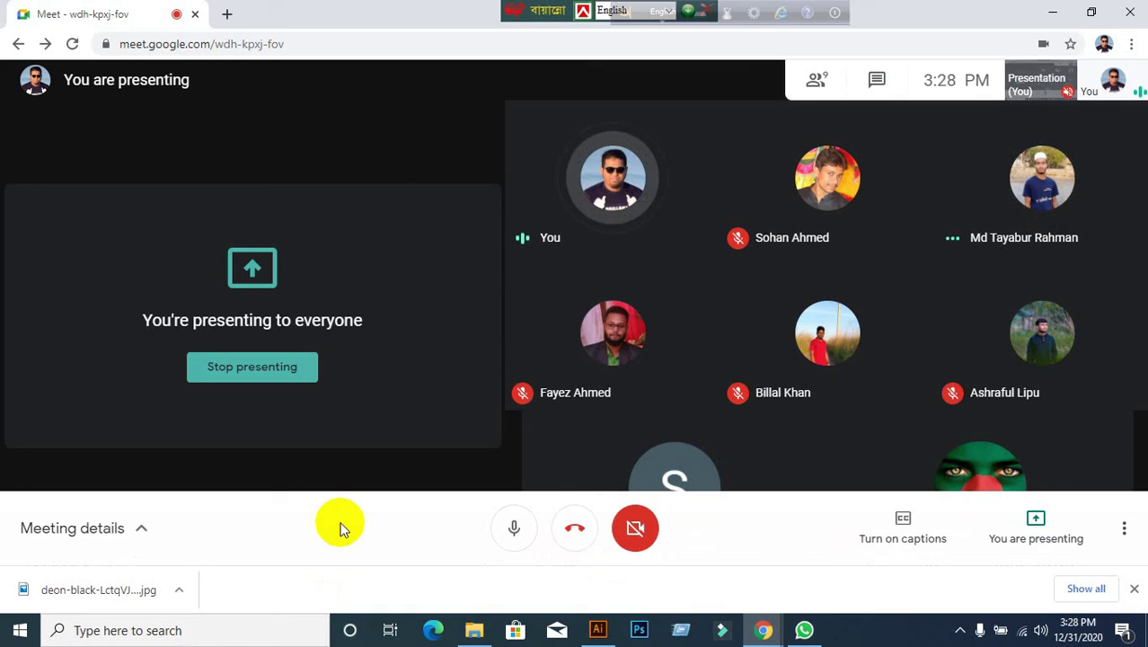
{"action": "left_click", "coordinate": [340, 528]}
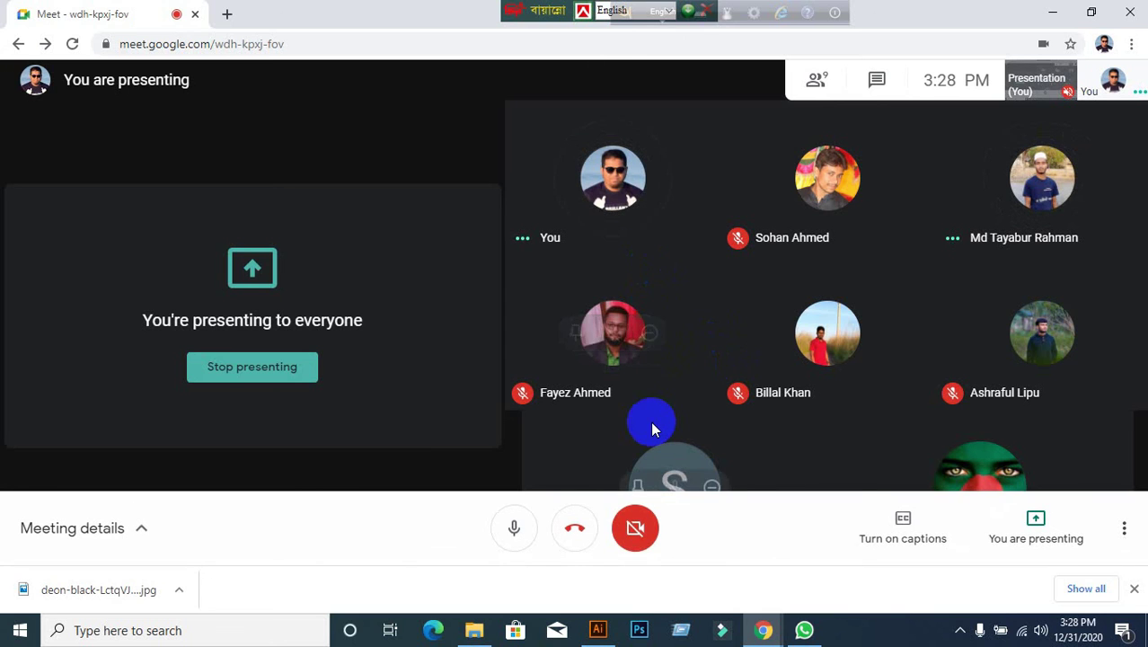
Switch back to Illustrator, reselect the banana mesh, and lasso the points around the white gaps near its lower edge.
{"action": "left_click", "coordinate": [598, 630]}
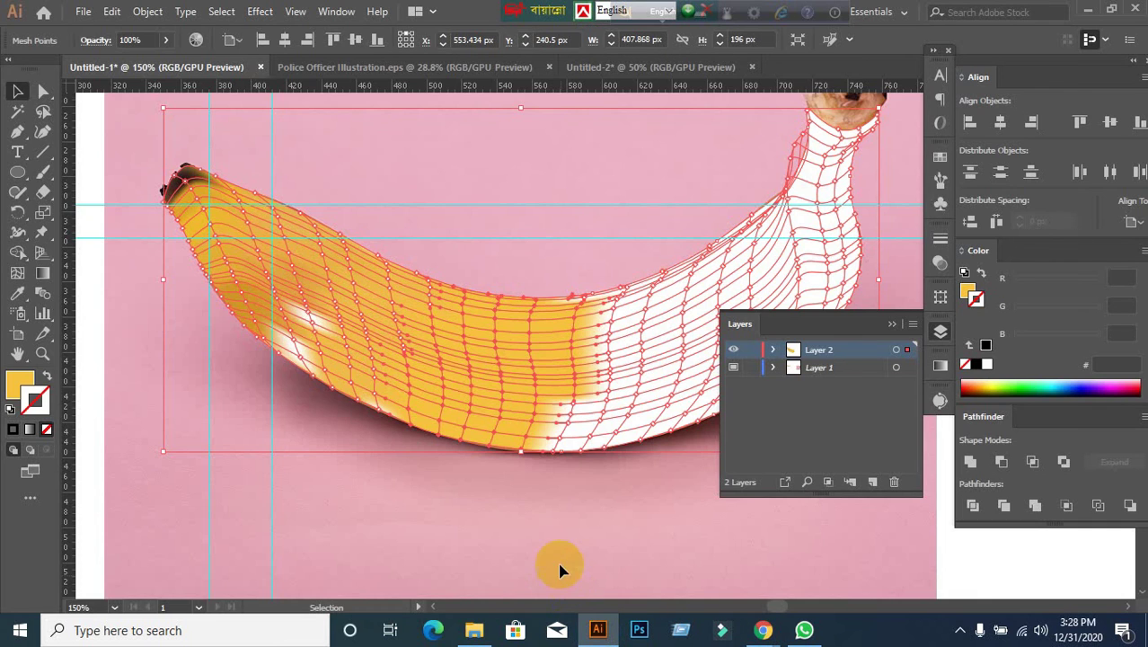
{"action": "left_click_drag", "start_coordinate": [373, 377], "coordinate": [415, 404]}
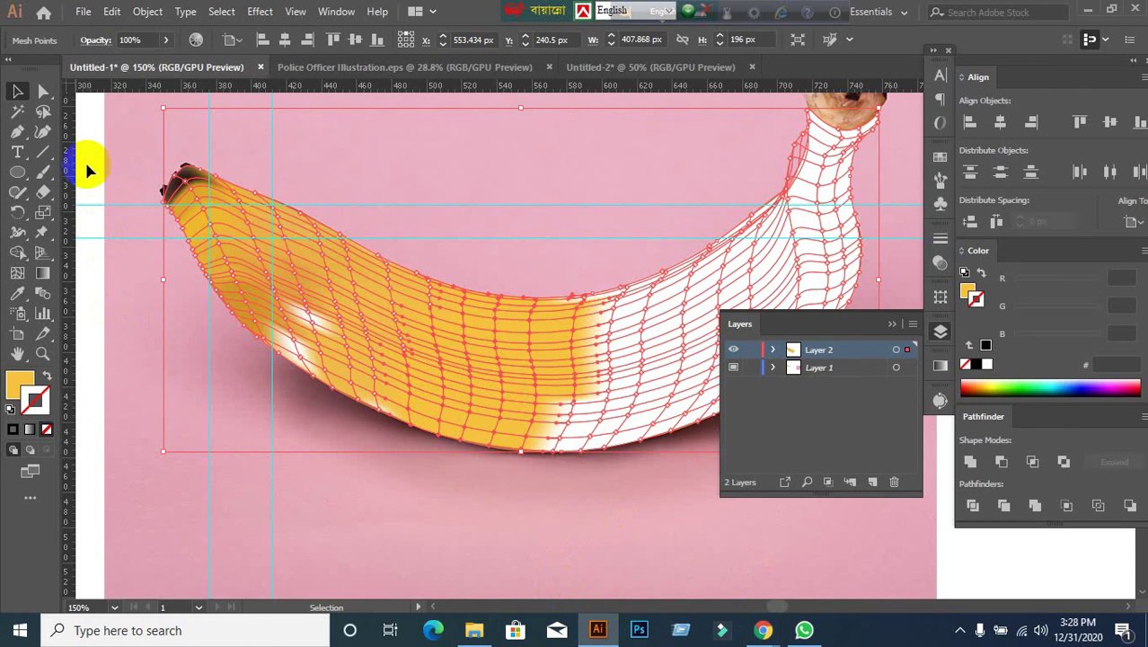
{"action": "left_click", "coordinate": [41, 112]}
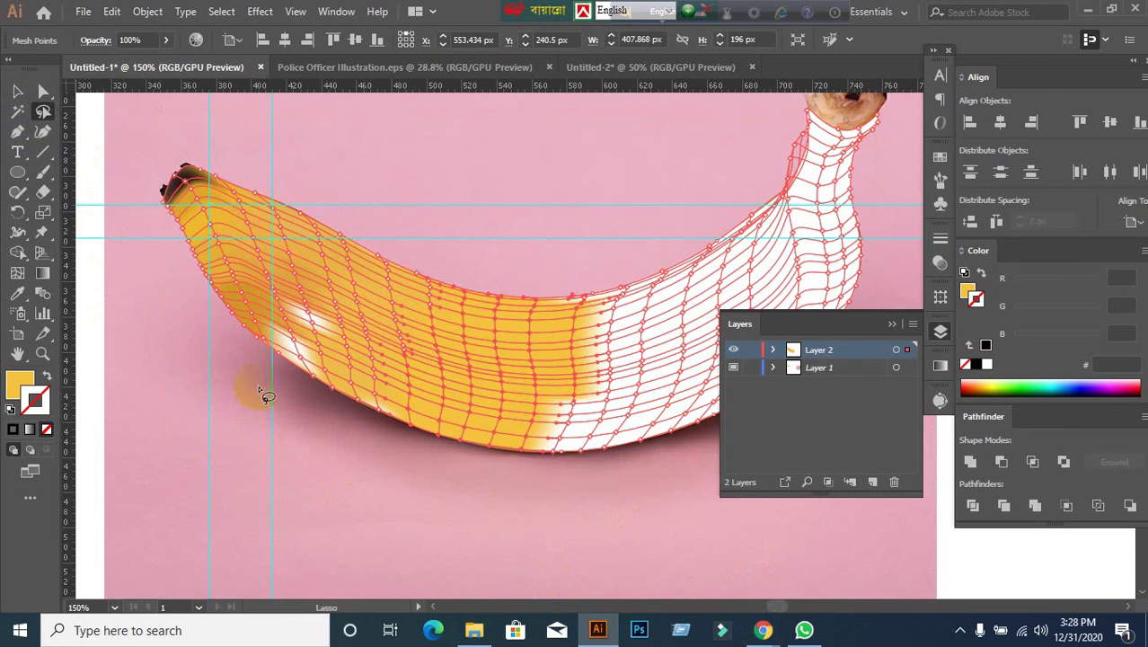
{"action": "mouse_move", "coordinate": [257, 381]}
{"action": "left_mouse_down"}
{"action": "mouse_move", "coordinate": [260, 307]}
{"action": "mouse_move", "coordinate": [299, 276]}
{"action": "mouse_move", "coordinate": [349, 309]}
{"action": "mouse_move", "coordinate": [365, 361]}
{"action": "mouse_move", "coordinate": [314, 397]}
{"action": "mouse_move", "coordinate": [262, 395]}
{"action": "left_mouse_up"}
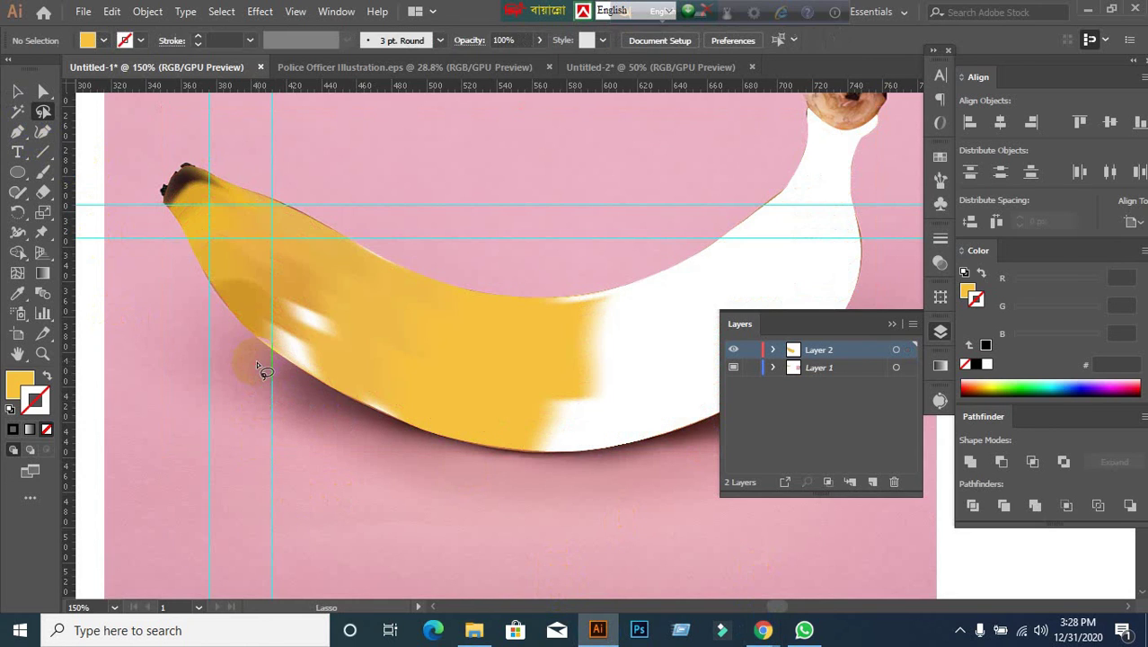
{"action": "left_click", "coordinate": [18, 91]}
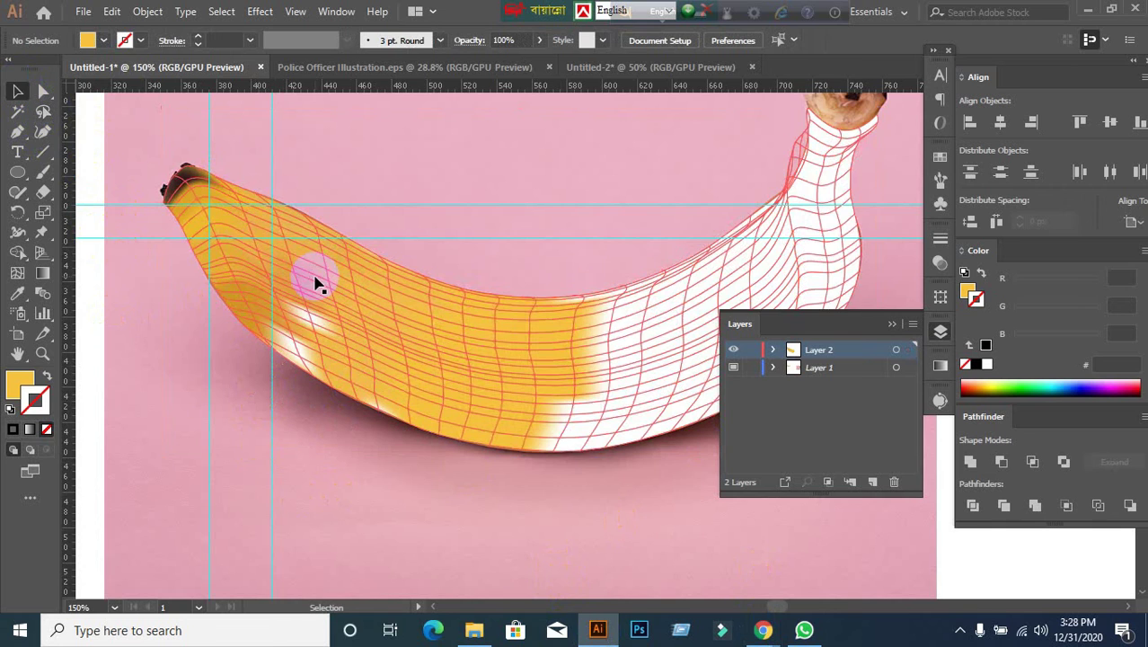
{"action": "left_click", "coordinate": [316, 276]}
{"action": "left_click", "coordinate": [42, 112]}
{"action": "left_click_drag", "start_coordinate": [240, 427], "coordinate": [243, 430]}
{"action": "mouse_move", "coordinate": [251, 372]}
{"action": "left_mouse_down"}
{"action": "mouse_move", "coordinate": [256, 308]}
{"action": "mouse_move", "coordinate": [295, 295]}
{"action": "mouse_move", "coordinate": [364, 336]}
{"action": "mouse_move", "coordinate": [381, 397]}
{"action": "mouse_move", "coordinate": [346, 413]}
{"action": "mouse_move", "coordinate": [243, 380]}
{"action": "mouse_move", "coordinate": [250, 361]}
{"action": "left_mouse_up"}
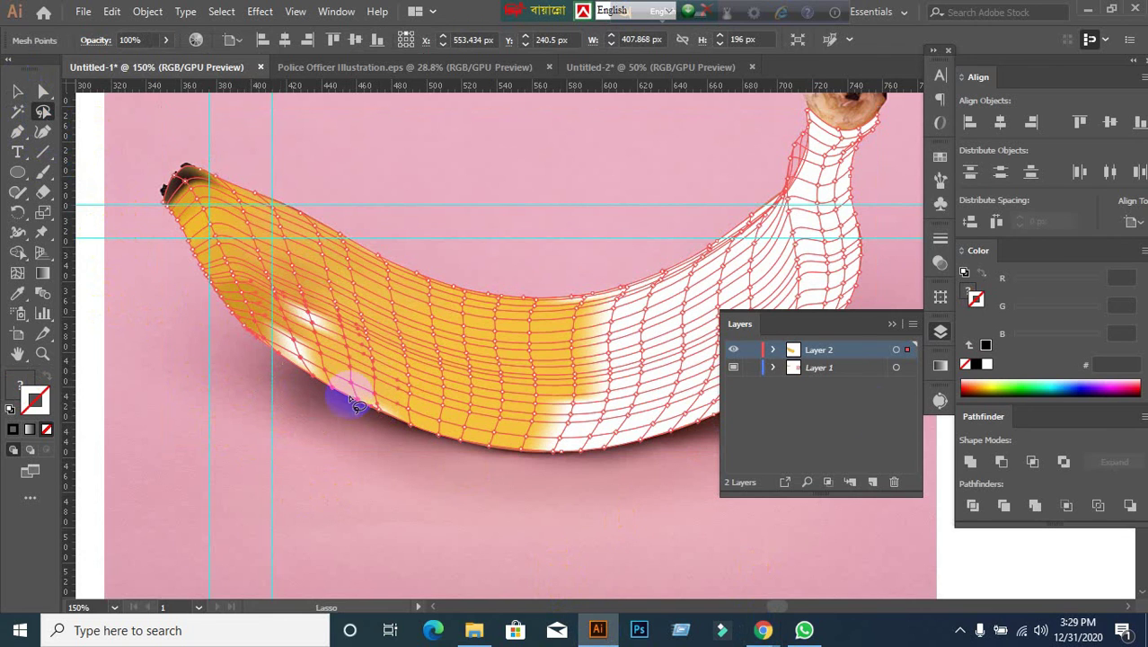
Turn off Layer 2's preview and fill the lassoed lower-edge points with the darker yellow sampled from the photo.
{"action": "double_click", "coordinate": [846, 355]}
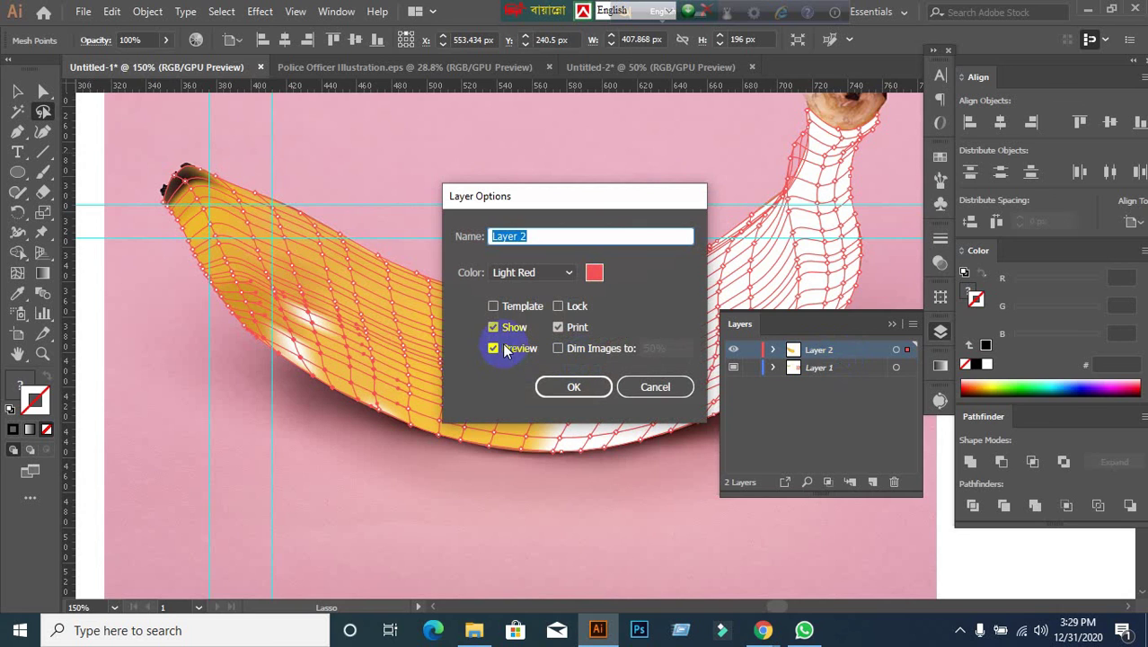
{"action": "left_click", "coordinate": [494, 349]}
{"action": "left_click", "coordinate": [550, 386]}
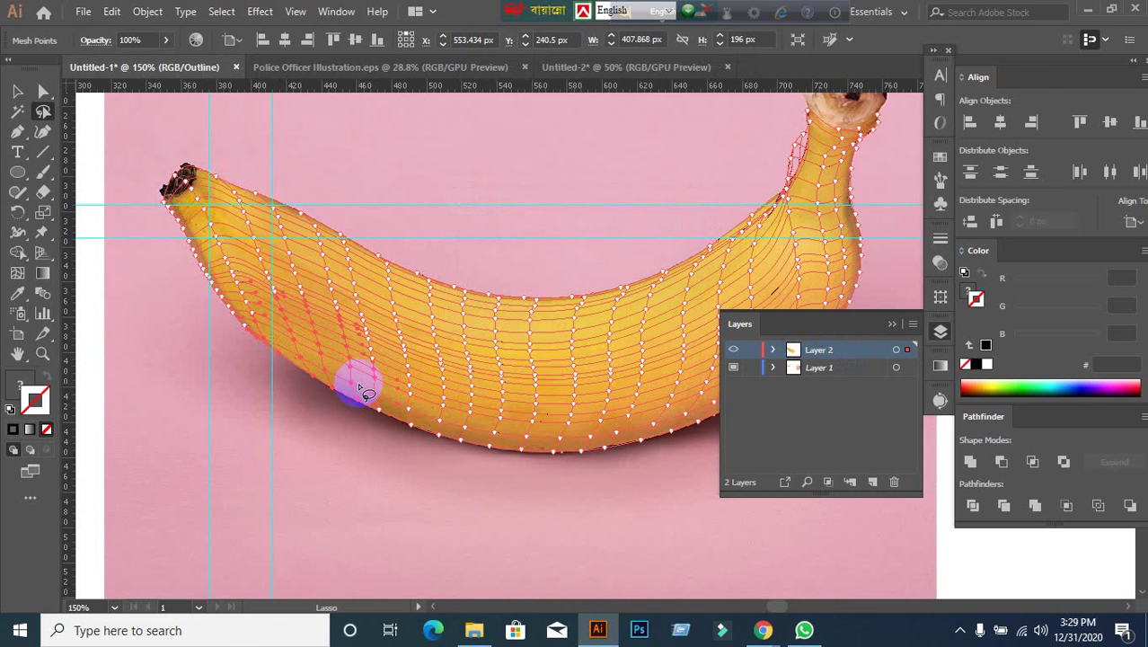
{"action": "left_click", "coordinate": [23, 301]}
{"action": "left_click", "coordinate": [308, 342]}
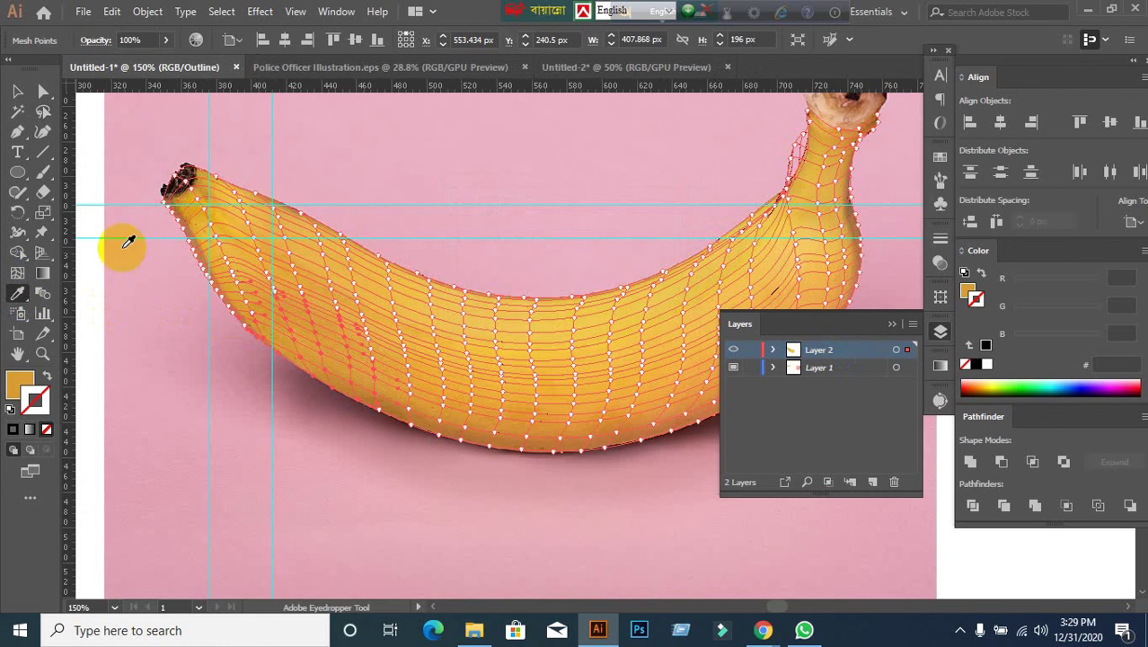
Turn Layer 2's preview on again to check the filled gaps along the banana's lower edge.
{"action": "left_click", "coordinate": [16, 90]}
{"action": "key", "text": "ctrl+a"}
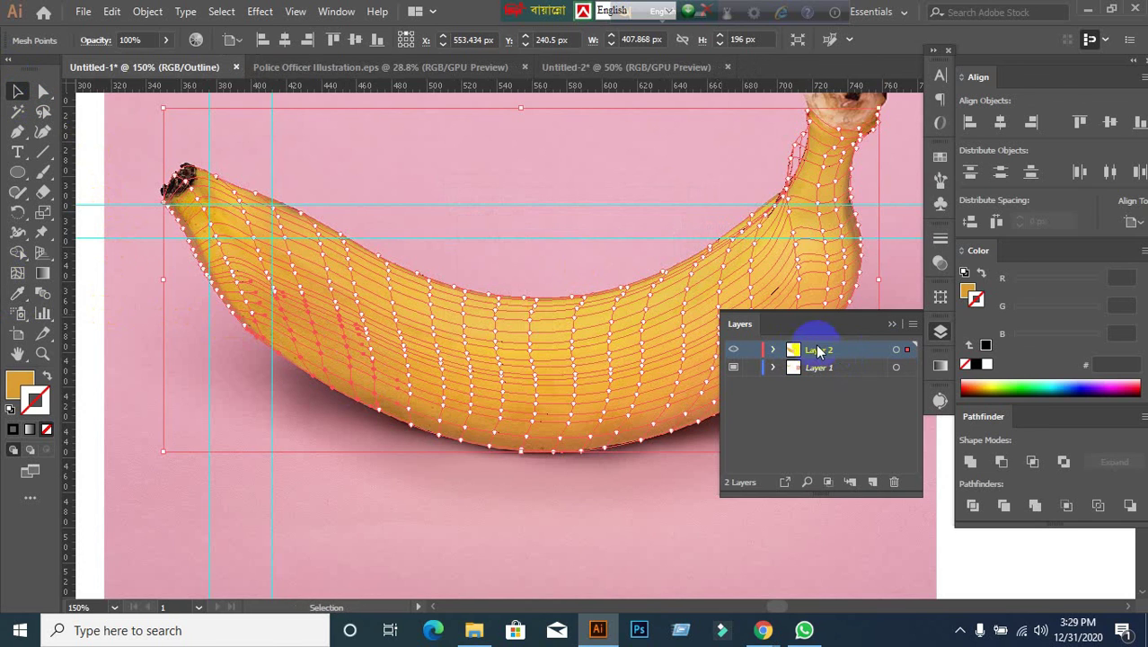
{"action": "double_click", "coordinate": [883, 358]}
{"action": "left_click", "coordinate": [493, 349]}
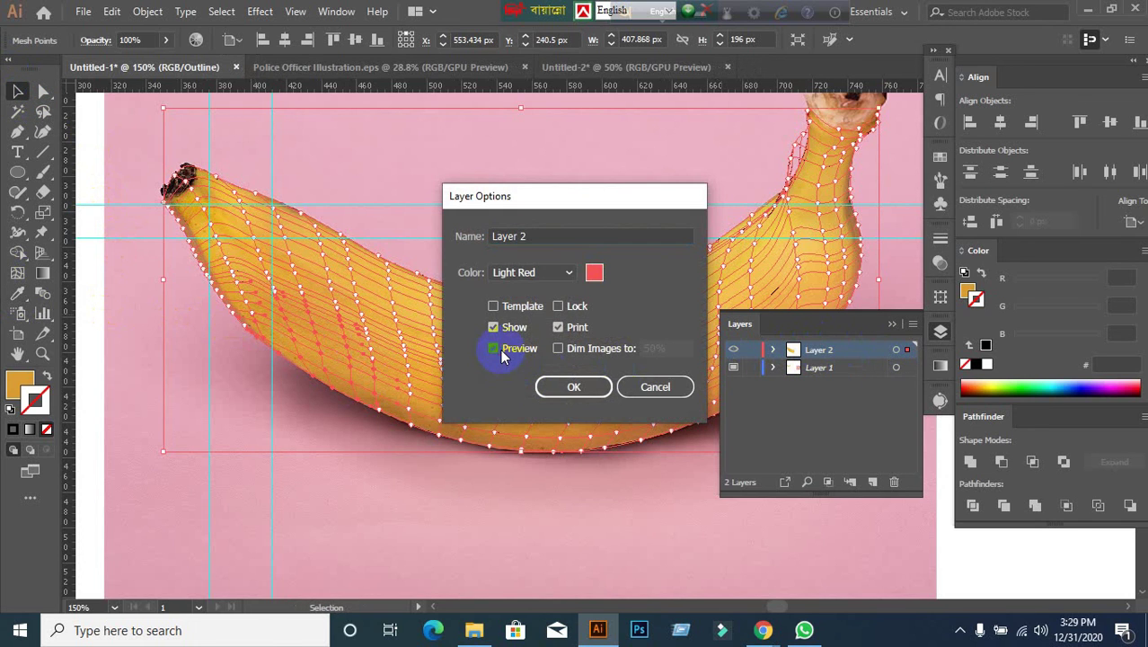
{"action": "left_click", "coordinate": [554, 386]}
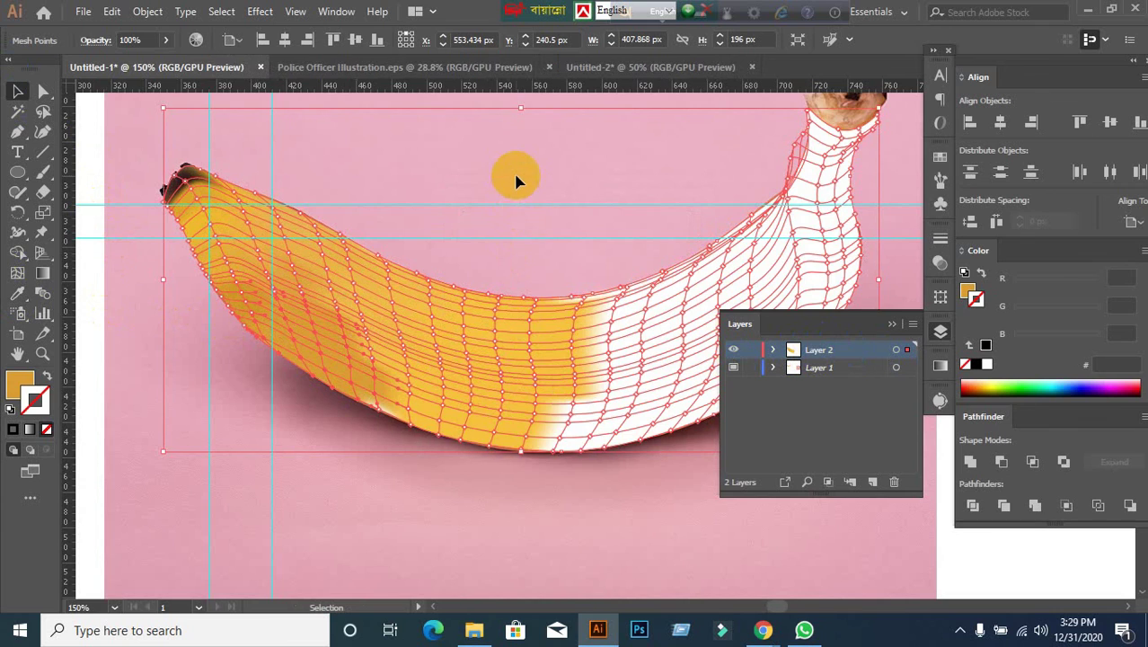
Return to Illustrator from the Google Meet window, move the banana mesh above the artboard, and deselect it.
{"action": "left_click", "coordinate": [1087, 9]}
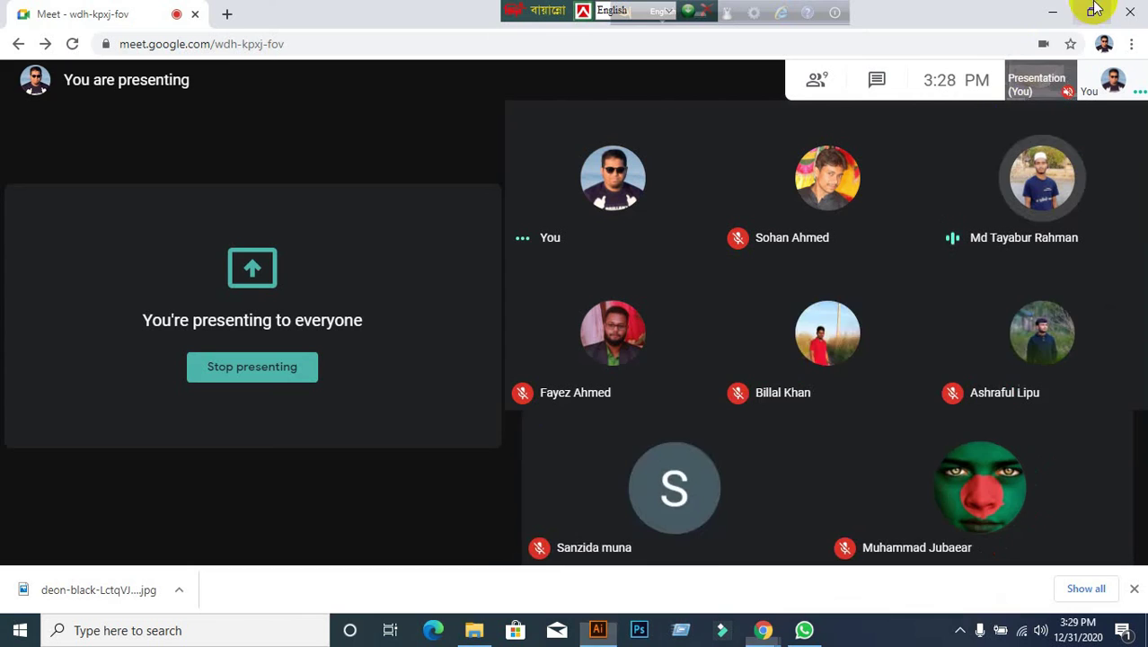
{"action": "left_click", "coordinate": [1052, 12]}
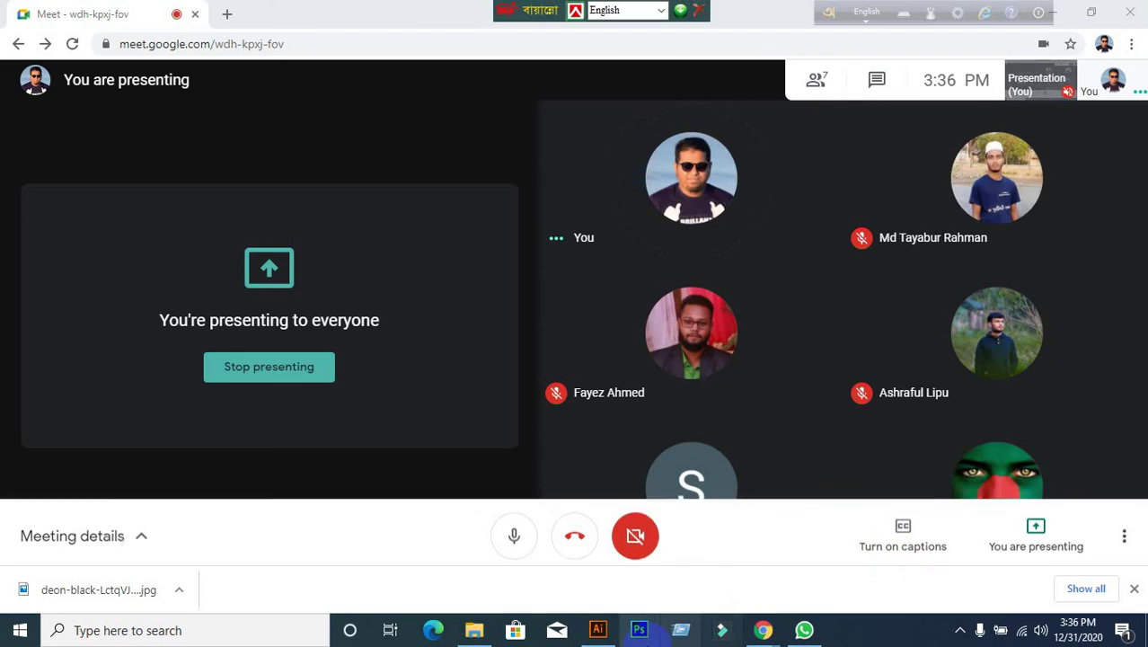
{"action": "left_click", "coordinate": [598, 630]}
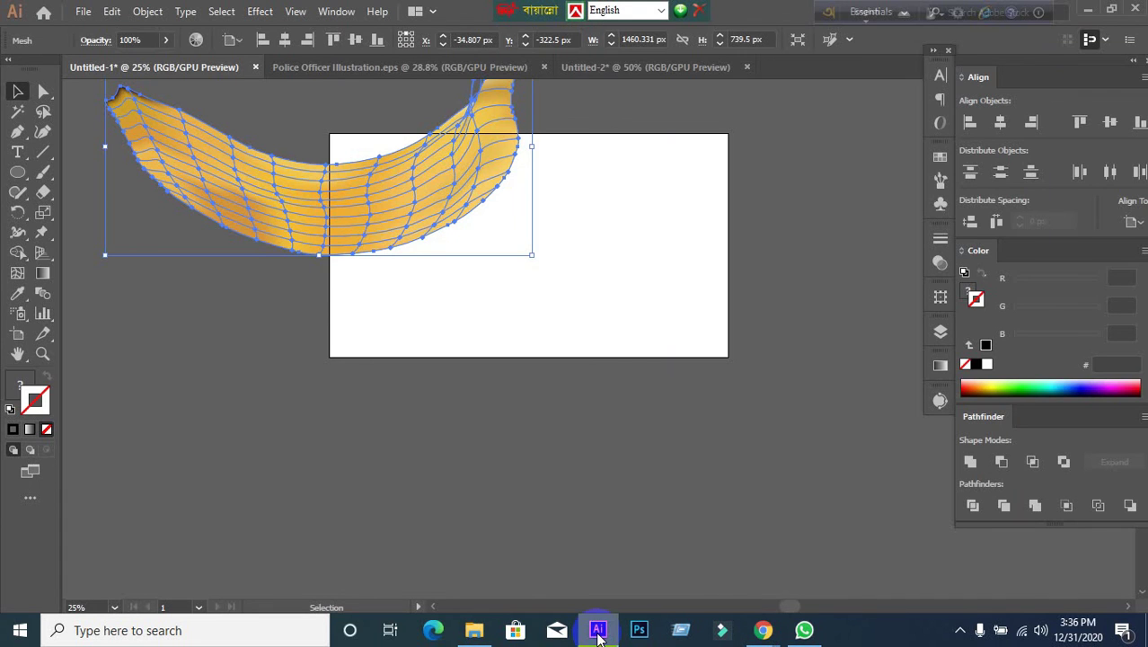
{"action": "scroll", "coordinate": [495, 446], "scroll_direction": "up", "scroll_amount": 5}
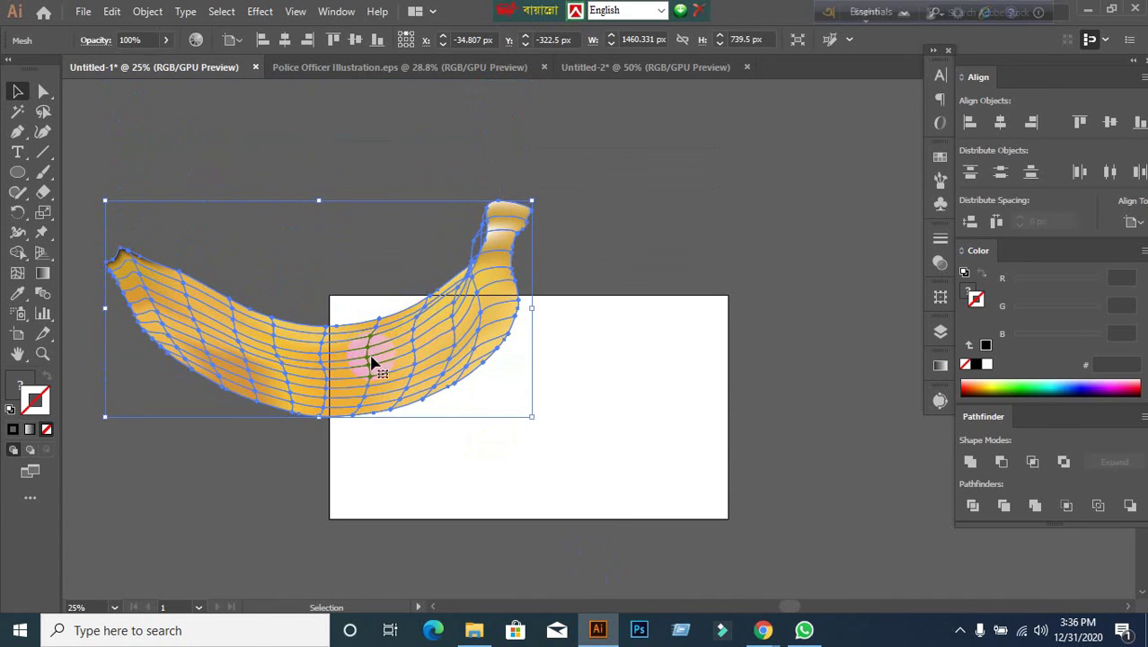
{"action": "left_click_drag", "start_coordinate": [371, 359], "coordinate": [281, 126]}
{"action": "left_click", "coordinate": [415, 296]}
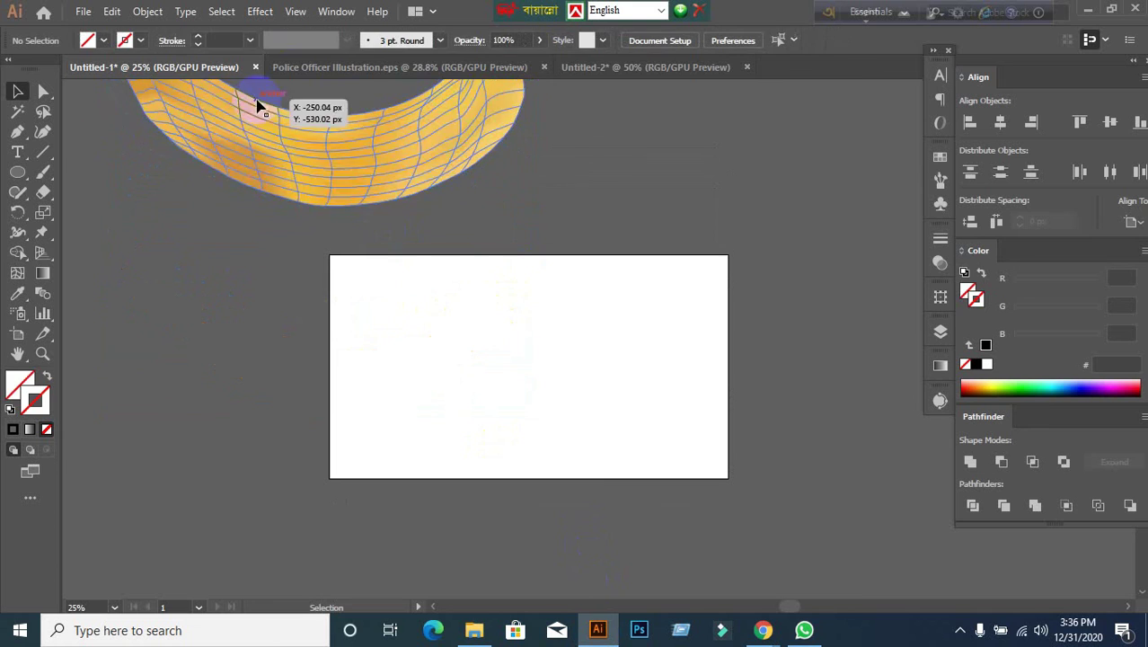
Switch to the Police Officer Illustration.eps document and ungroup the whole illustration.
{"action": "left_click", "coordinate": [304, 66]}
{"action": "left_click", "coordinate": [613, 416]}
{"action": "scroll", "coordinate": [615, 179], "scroll_direction": "up", "scroll_amount": 1}
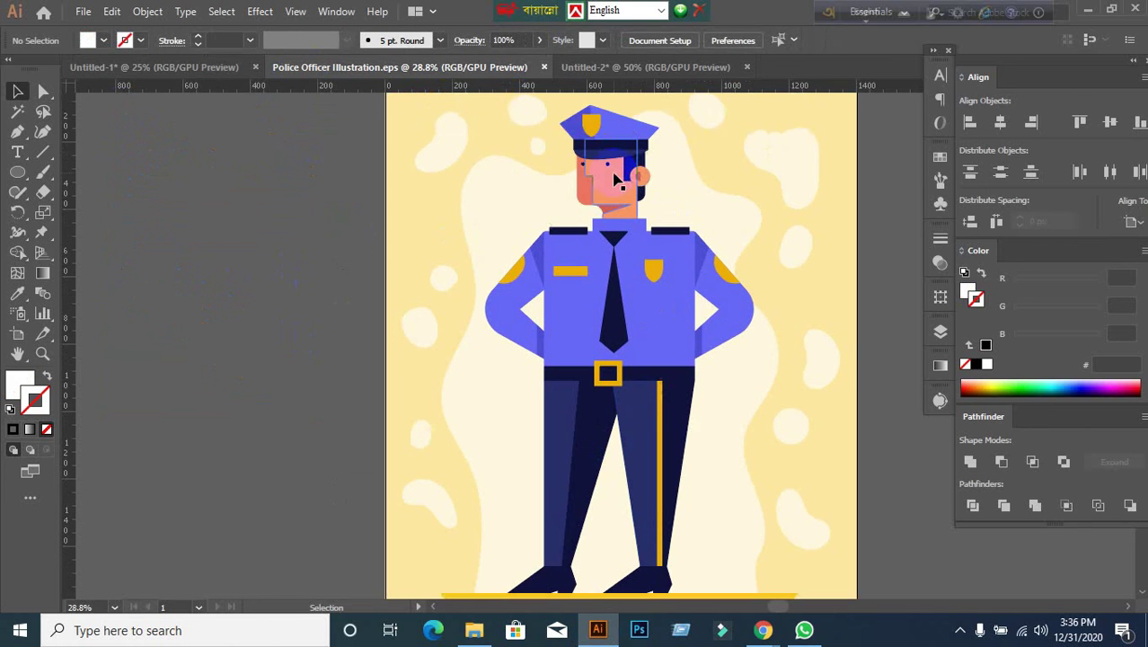
{"action": "left_click", "coordinate": [299, 243]}
{"action": "left_click", "coordinate": [418, 318]}
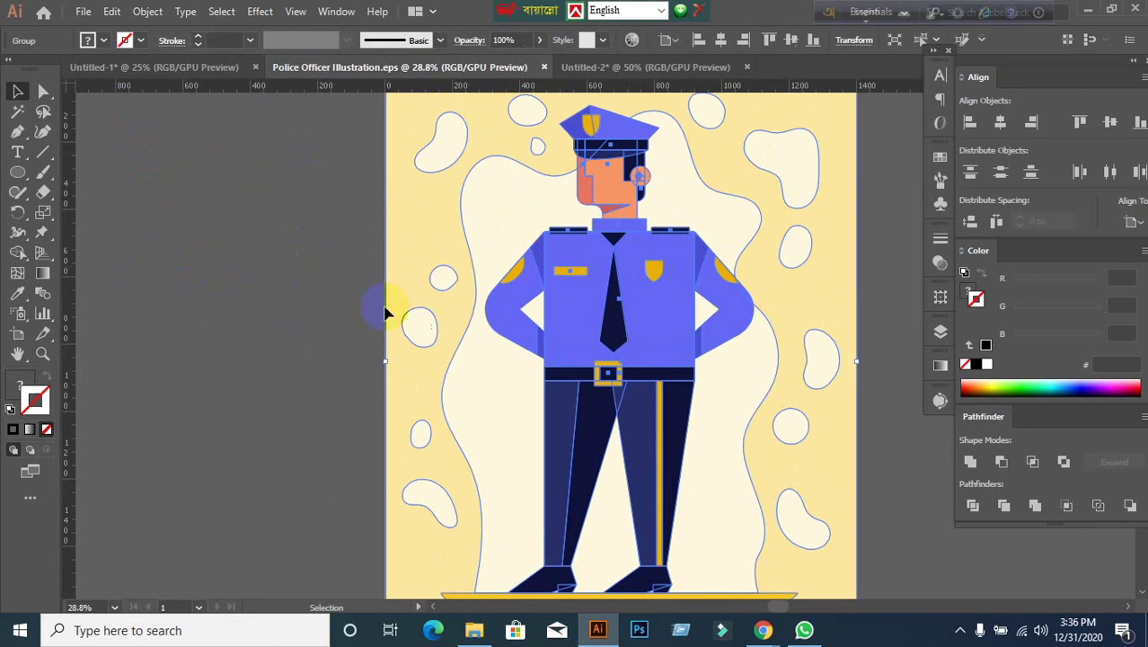
{"action": "right_click", "coordinate": [415, 286]}
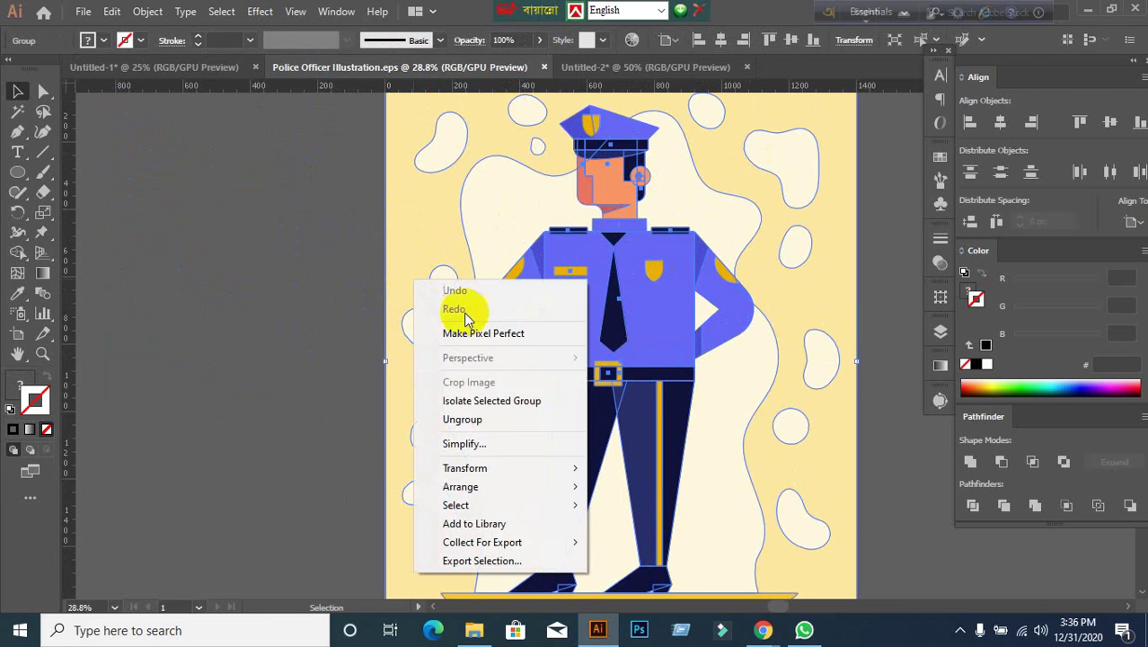
{"action": "left_click", "coordinate": [474, 426]}
{"action": "left_click", "coordinate": [270, 397]}
Ungroup the remaining artwork group and select the officer figure separately from the background.
{"action": "left_click", "coordinate": [604, 359]}
{"action": "right_click", "coordinate": [593, 300]}
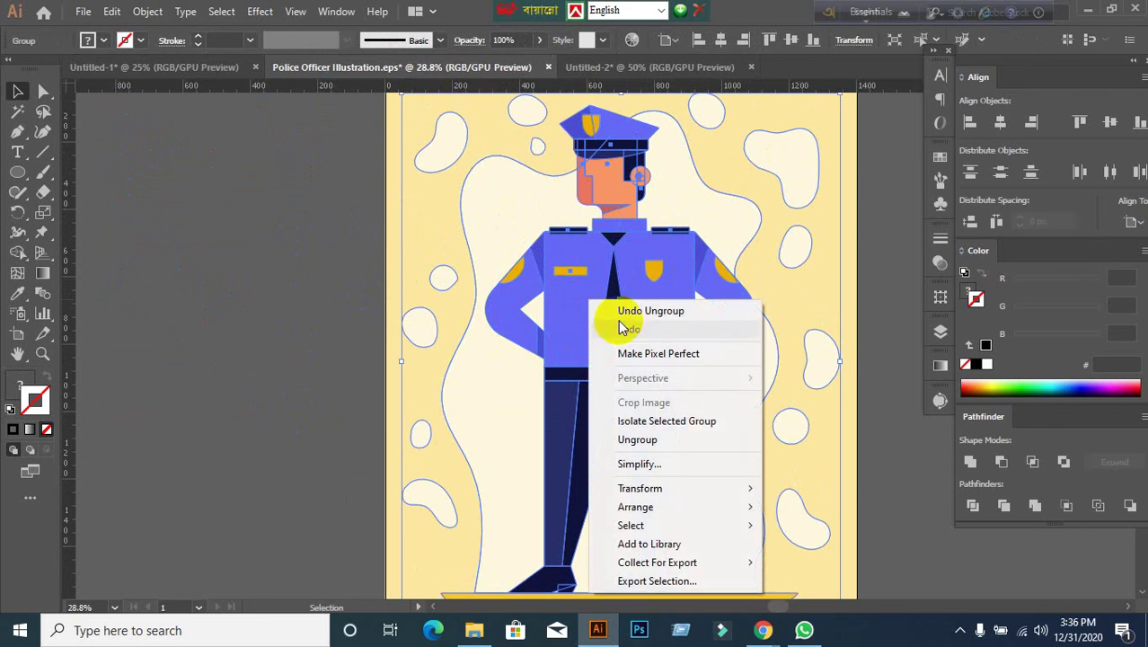
{"action": "left_click", "coordinate": [633, 438]}
{"action": "left_click", "coordinate": [325, 395]}
{"action": "left_click", "coordinate": [633, 336]}
{"action": "left_click", "coordinate": [700, 543]}
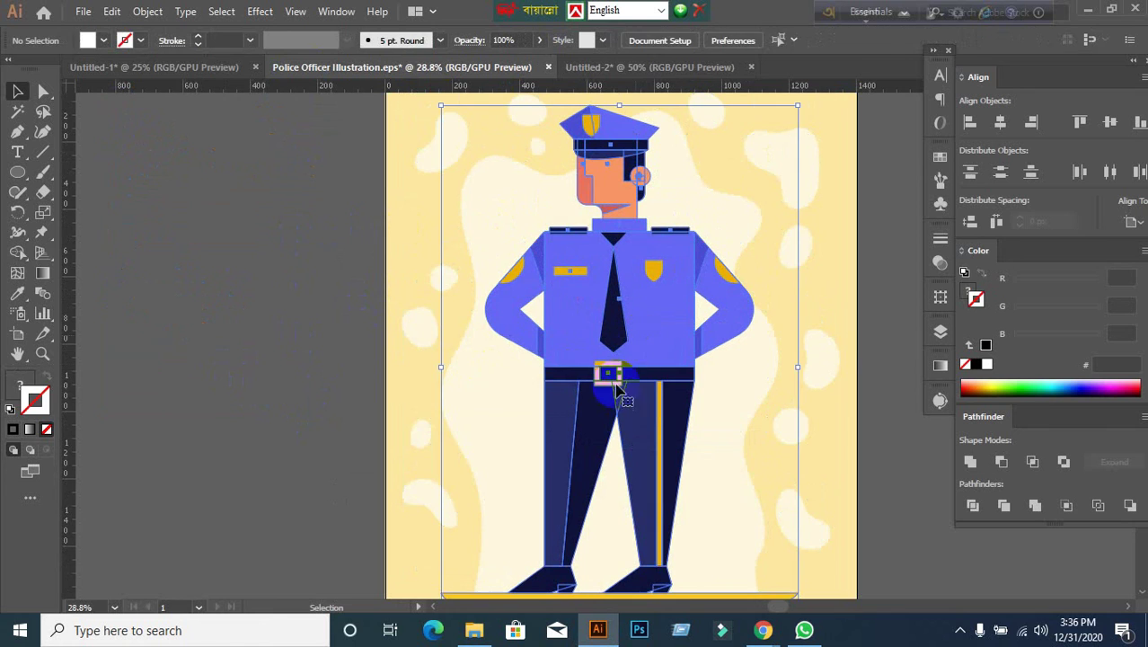
Bring up the Google Meet call, return to Illustrator, and view the selected officer figure down to its base.
{"action": "mouse_move", "coordinate": [763, 631]}
{"action": "left_click", "coordinate": [679, 550]}
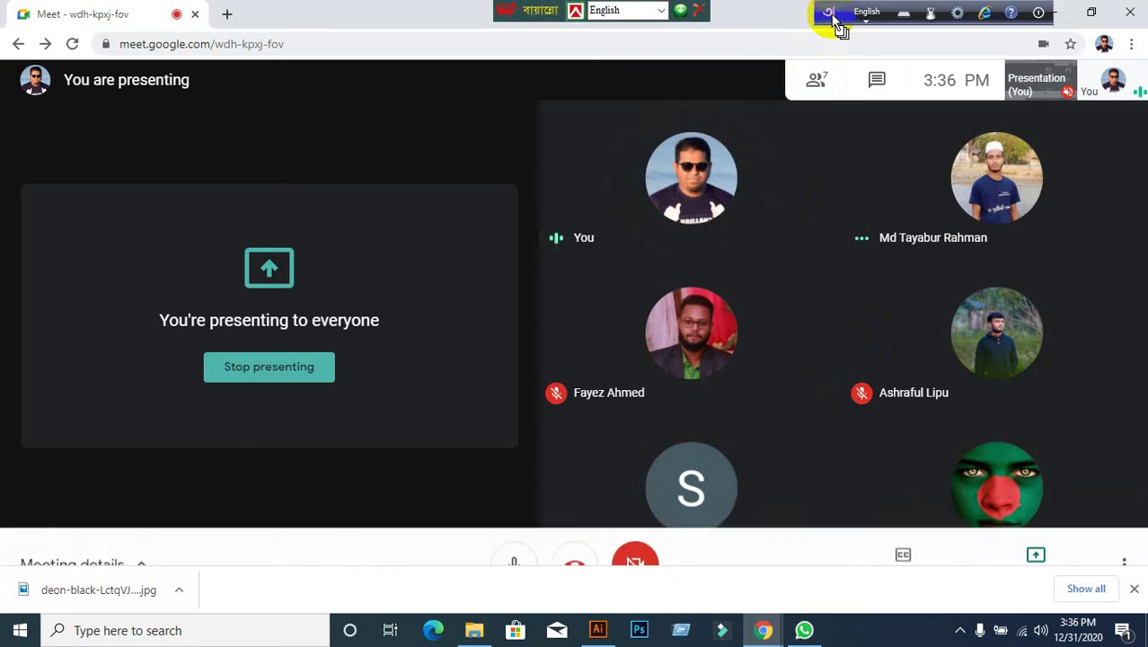
{"action": "left_click", "coordinate": [598, 630]}
{"action": "left_click", "coordinate": [231, 290]}
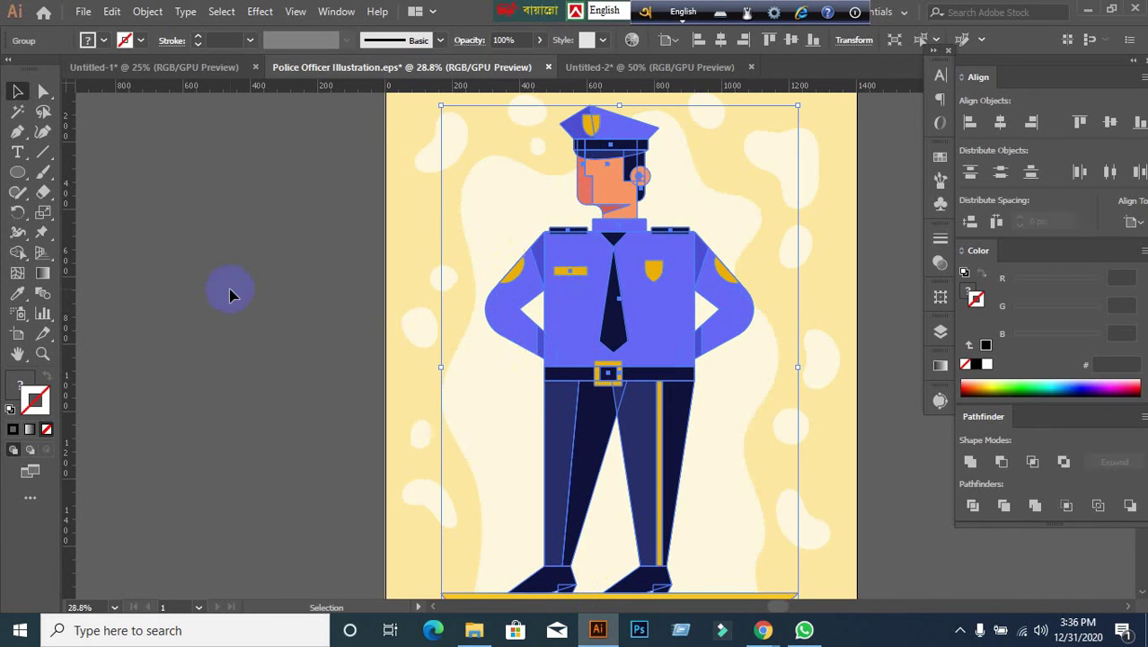
{"action": "left_click", "coordinate": [554, 296]}
{"action": "scroll", "coordinate": [364, 364], "scroll_direction": "down", "scroll_amount": 1}
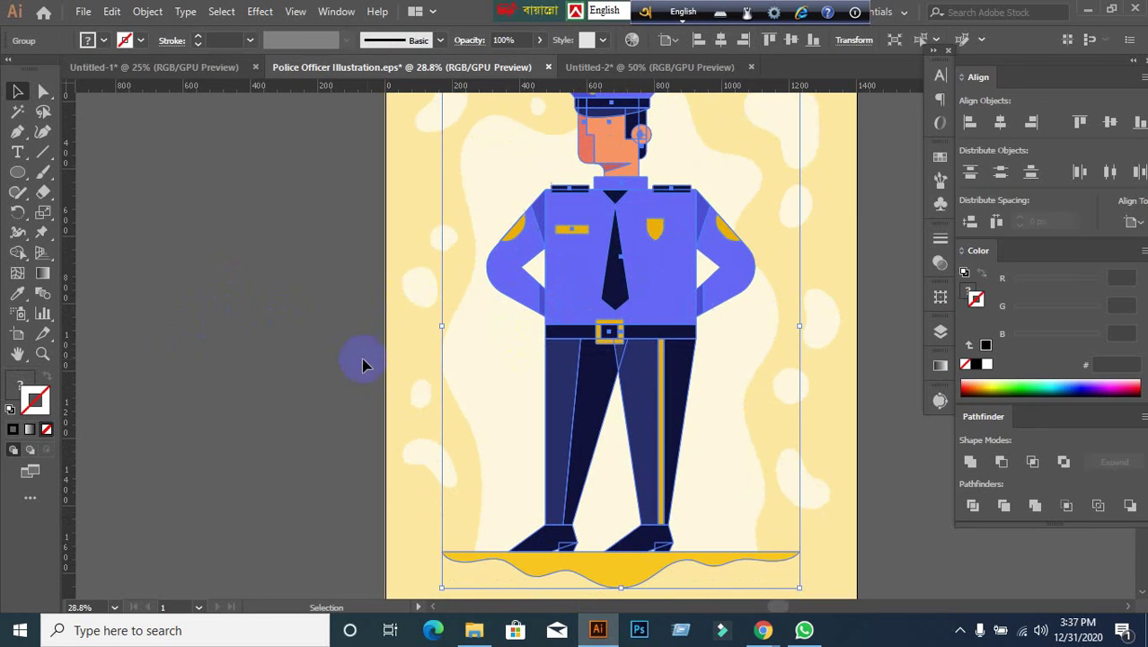
Start Puppet Warp on the officer figure and bend the neck using pins placed on both sides of the collar.
{"action": "left_click_drag", "start_coordinate": [51, 244], "coordinate": [125, 256]}
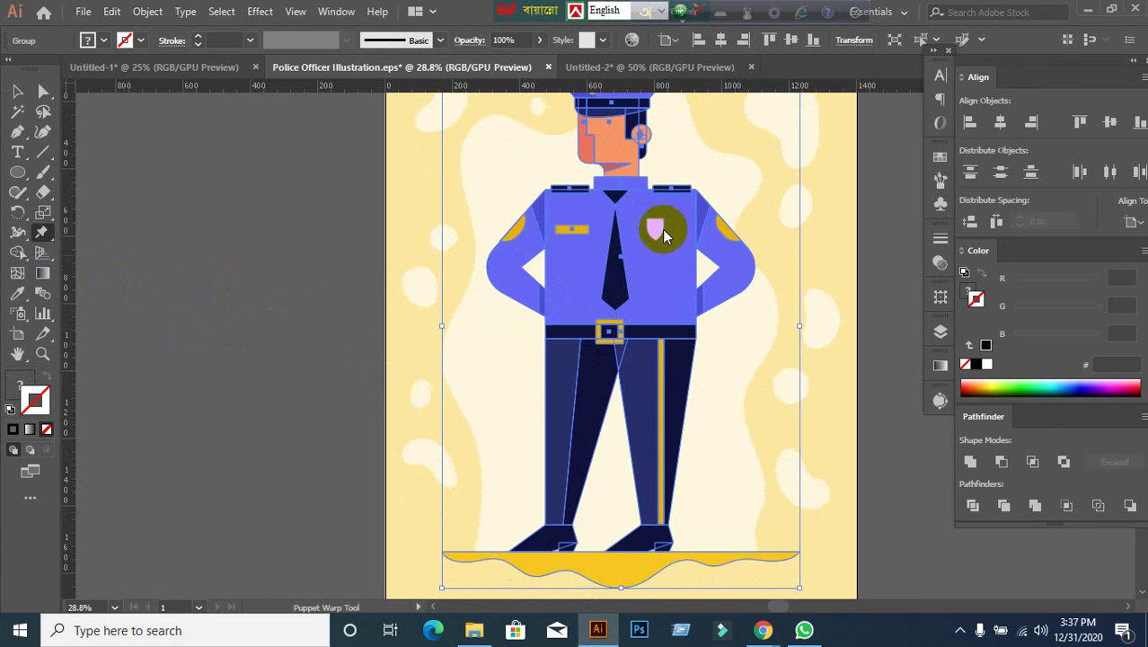
{"action": "scroll", "coordinate": [613, 192], "scroll_direction": "up", "scroll_amount": 3}
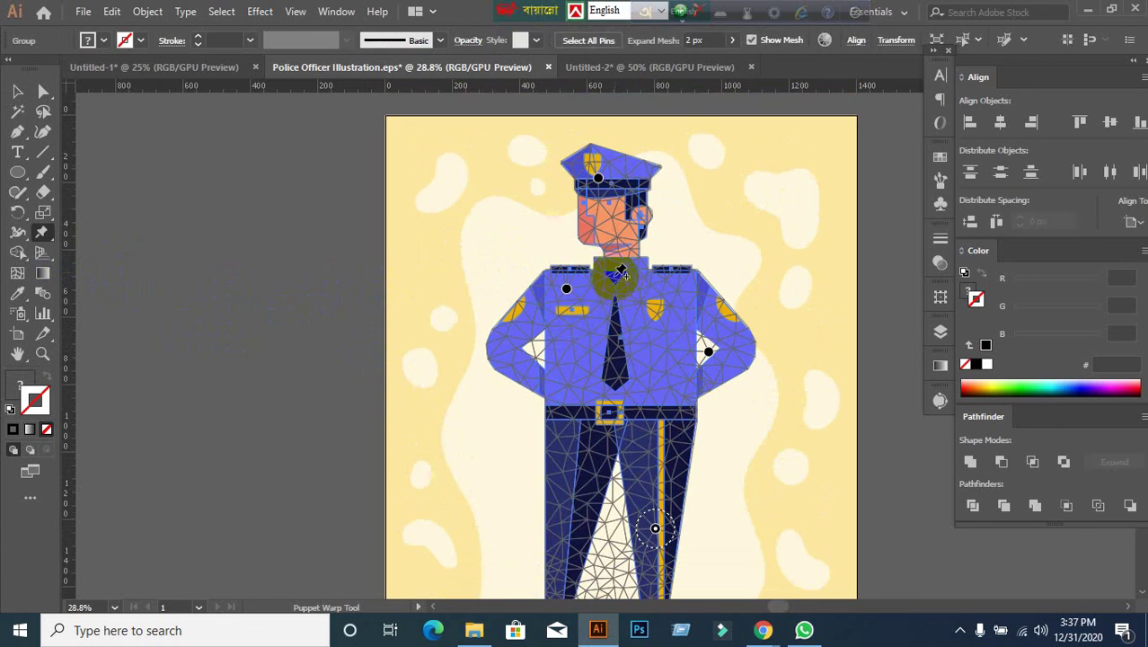
{"action": "left_click", "coordinate": [613, 260]}
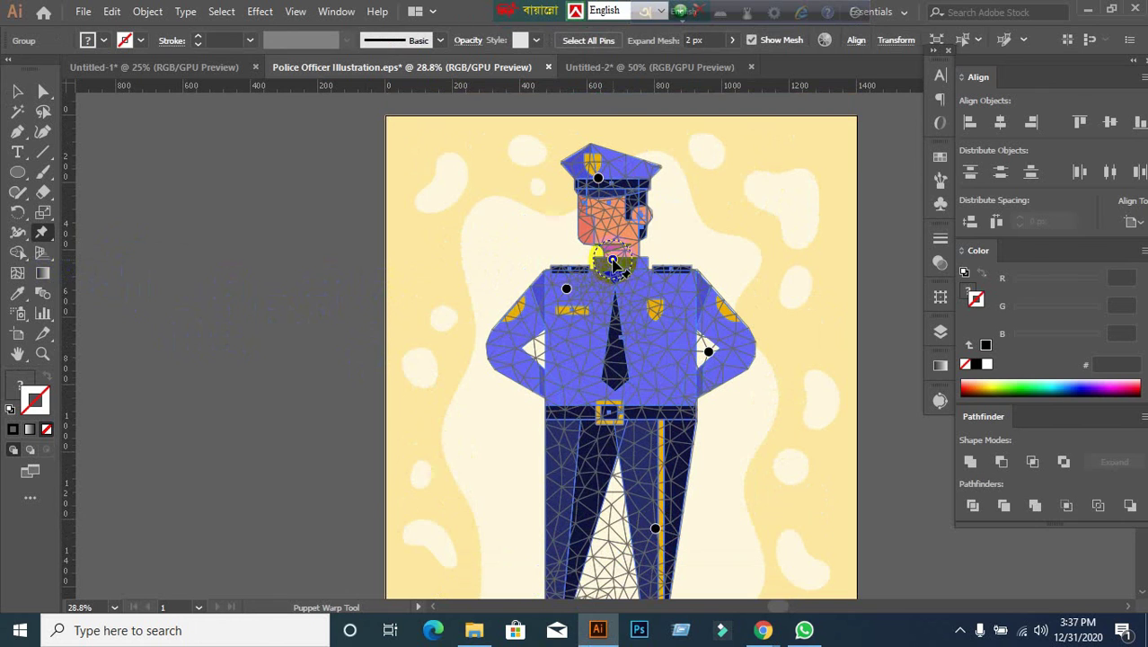
{"action": "left_click_drag", "start_coordinate": [616, 263], "coordinate": [635, 256]}
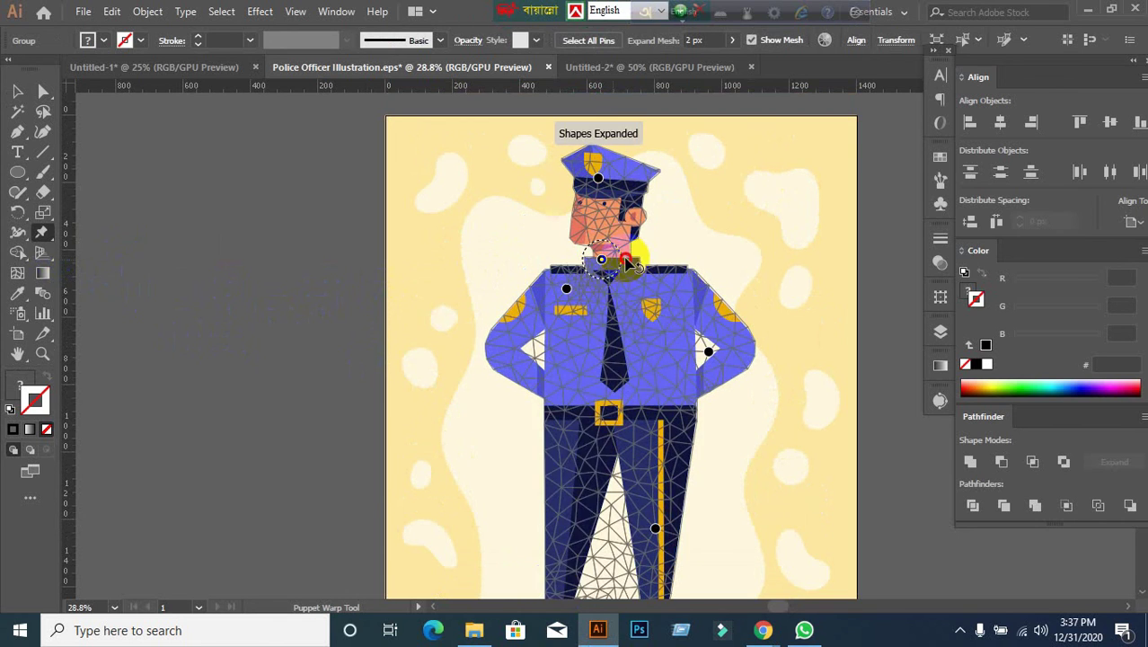
{"action": "left_click", "coordinate": [602, 261]}
{"action": "left_click_drag", "start_coordinate": [626, 260], "coordinate": [632, 260]}
Add a Puppet Warp pin to each of the officer's thighs and pull both thighs slightly outward.
{"action": "scroll", "coordinate": [559, 387], "scroll_direction": "down", "scroll_amount": 3}
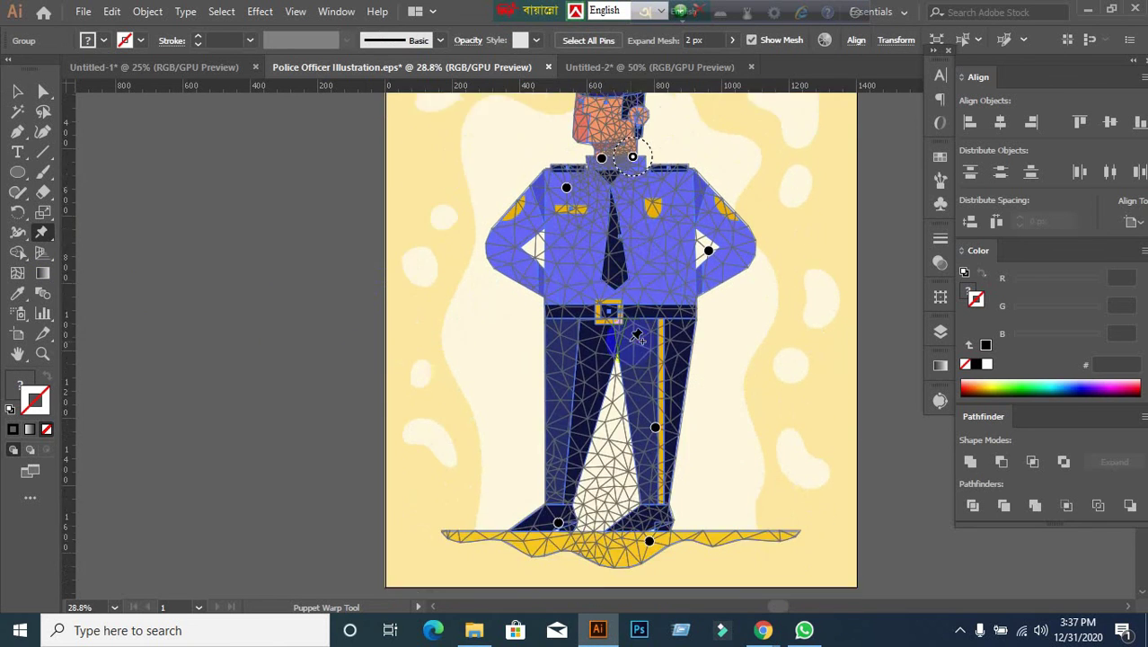
{"action": "left_click", "coordinate": [570, 354]}
{"action": "left_click_drag", "start_coordinate": [571, 354], "coordinate": [559, 356]}
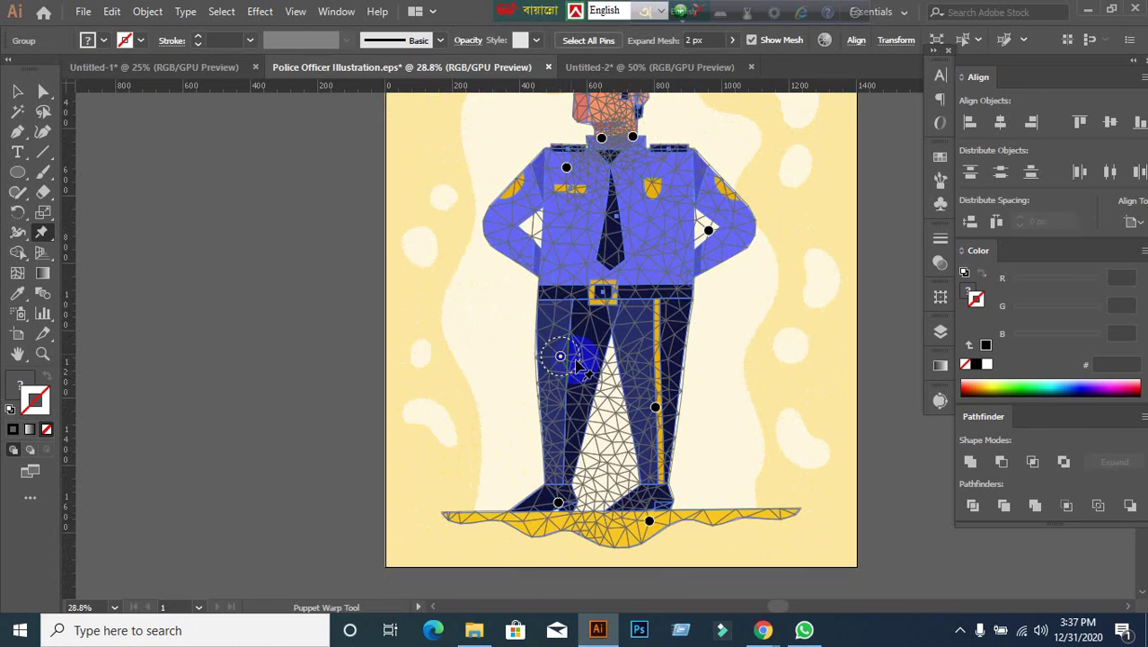
{"action": "left_click", "coordinate": [651, 357]}
{"action": "left_click_drag", "start_coordinate": [653, 358], "coordinate": [663, 357]}
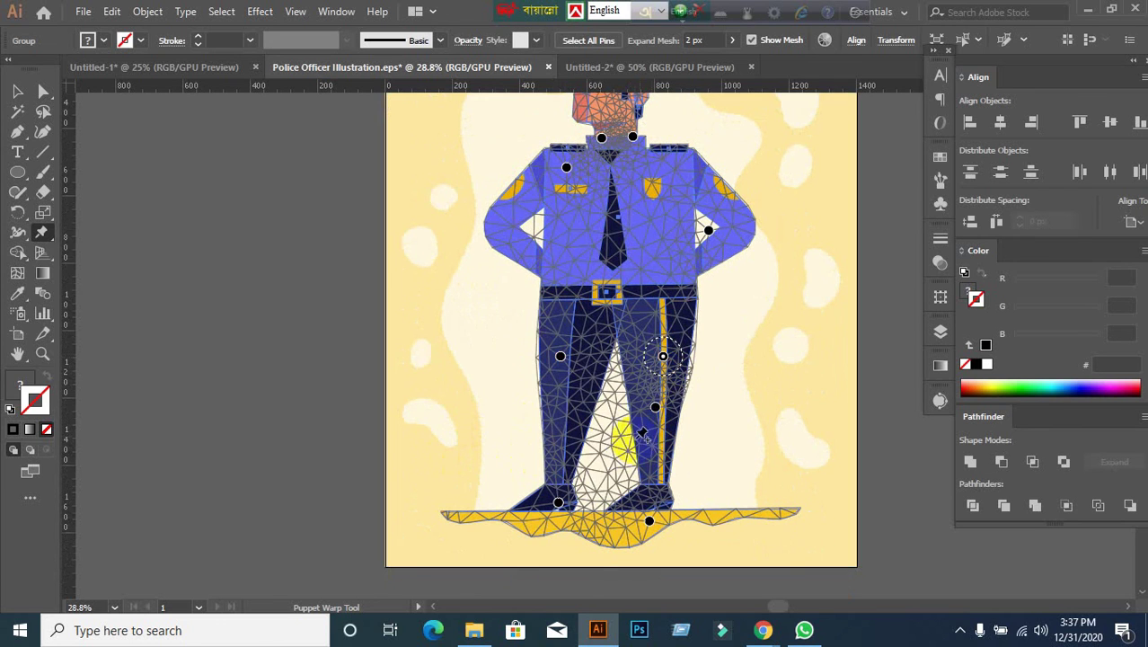
Warp the lower legs with pins between the shins and at the left-hand ankle and shoe, removing the extra pin on the thigh.
{"action": "left_click", "coordinate": [599, 461]}
{"action": "left_click_drag", "start_coordinate": [599, 461], "coordinate": [627, 462]}
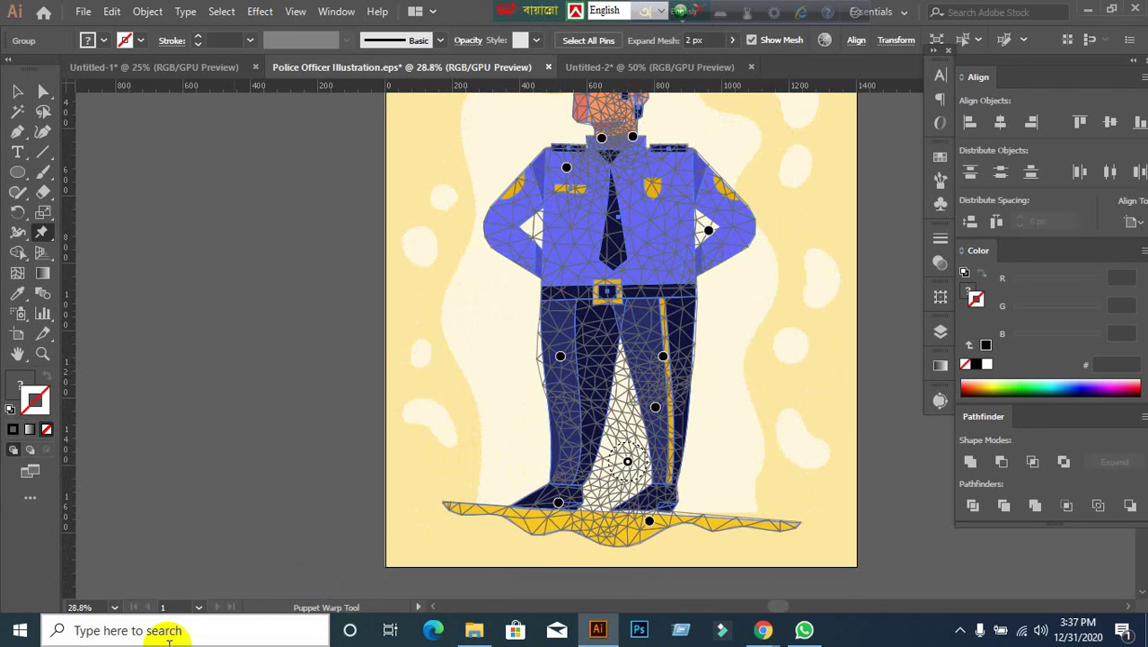
{"action": "left_click", "coordinate": [553, 366]}
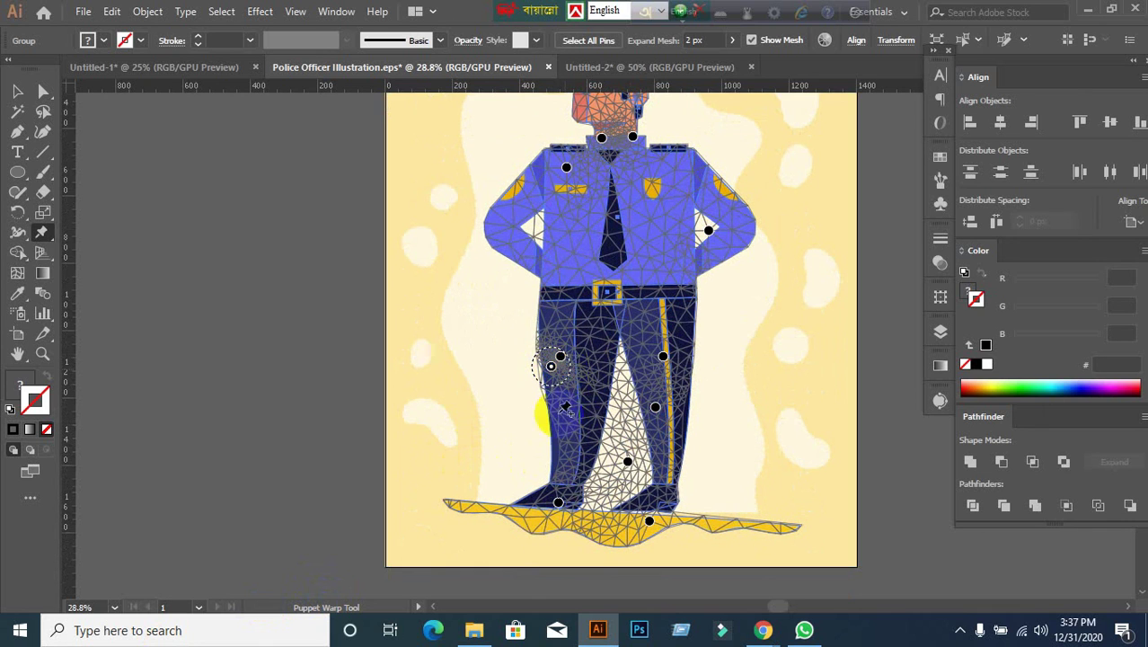
{"action": "key", "text": "Delete"}
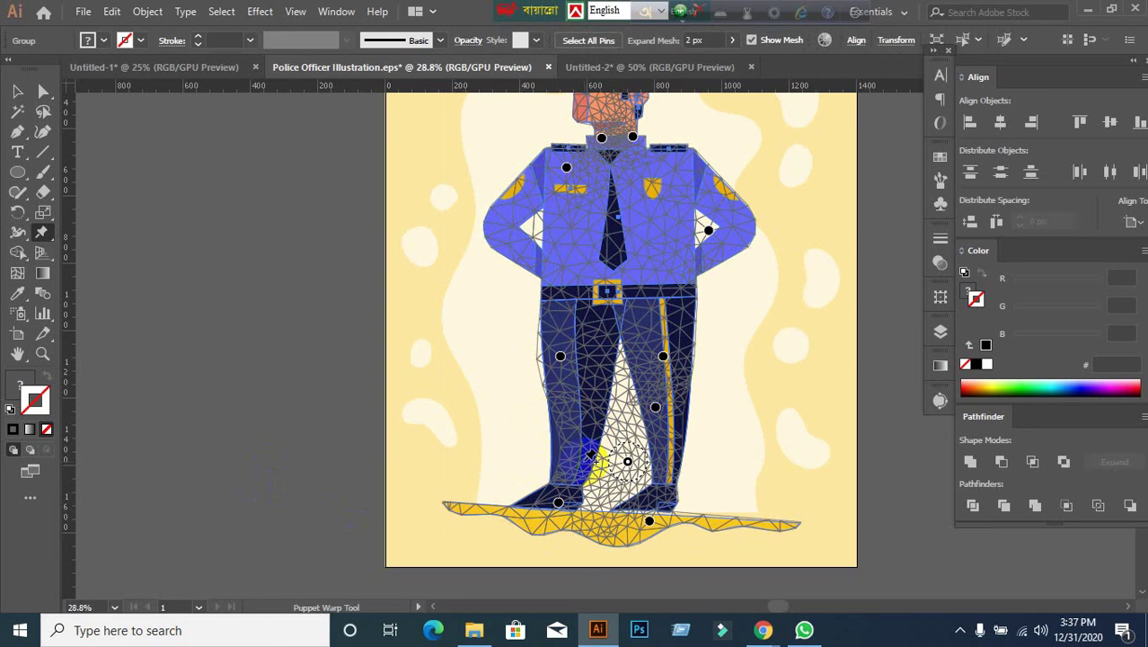
{"action": "left_click", "coordinate": [557, 461]}
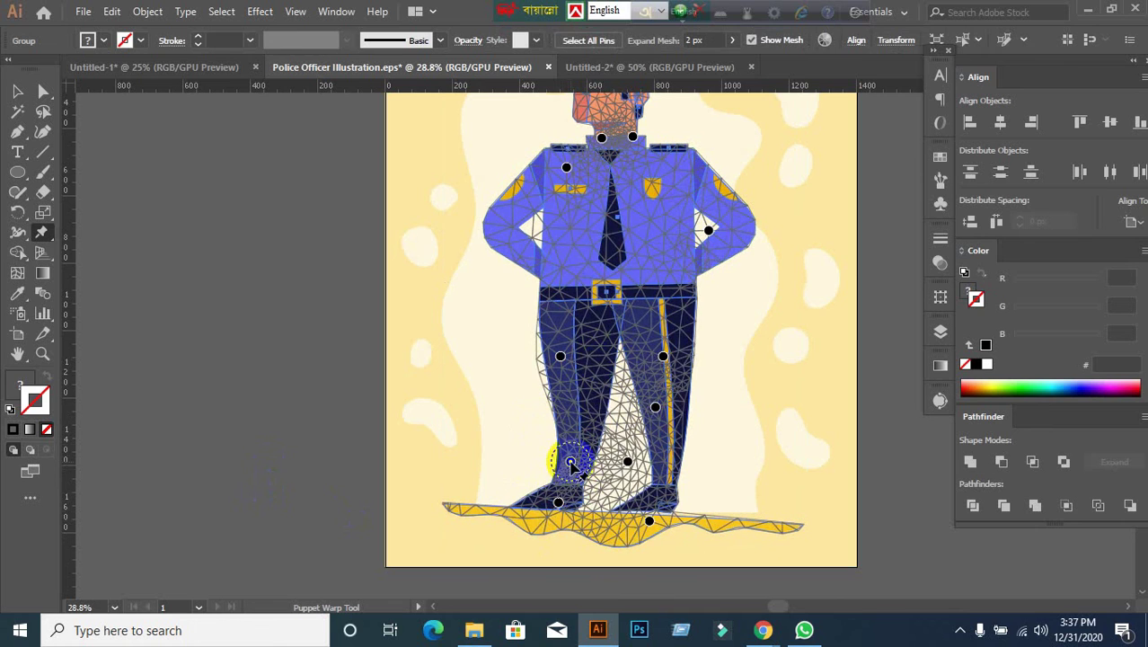
{"action": "left_click_drag", "start_coordinate": [552, 491], "coordinate": [534, 492]}
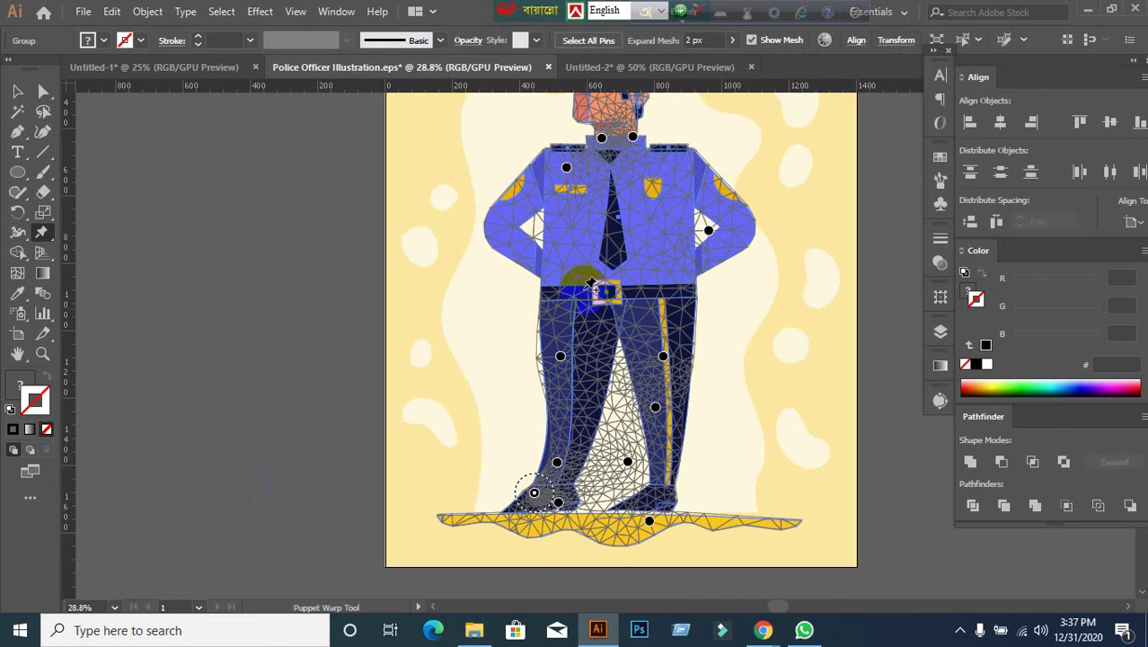
Pin the officer's cap near its badge, shift it slightly toward the face side, and finish the puppet warp.
{"action": "scroll", "coordinate": [593, 225], "scroll_direction": "up", "scroll_amount": 3}
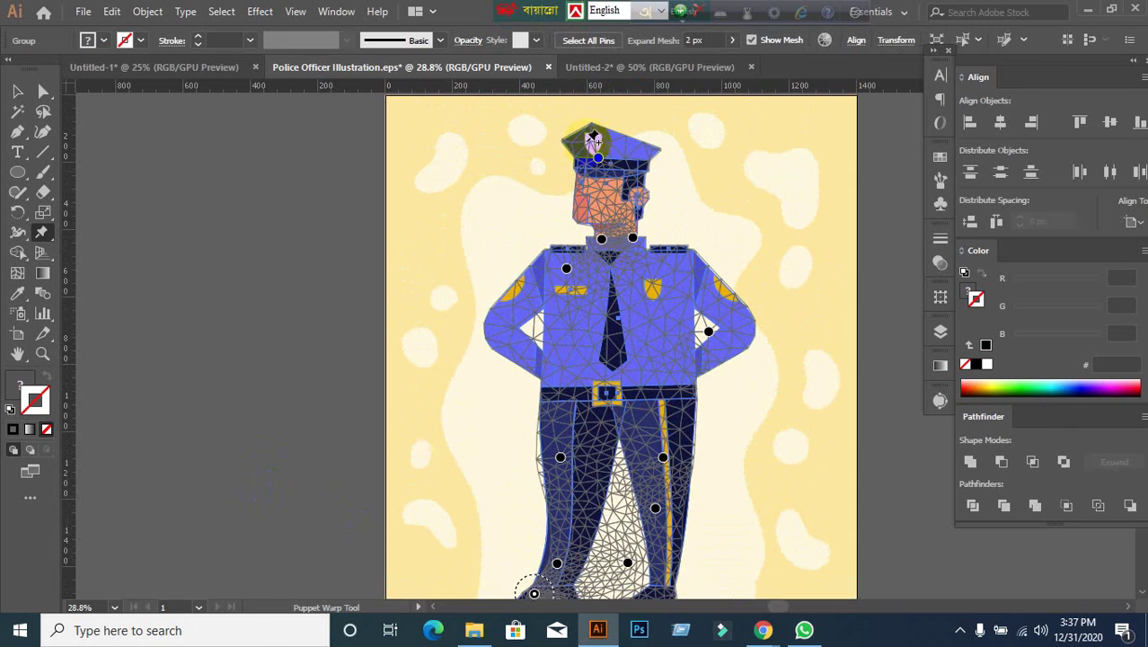
{"action": "left_click", "coordinate": [588, 155]}
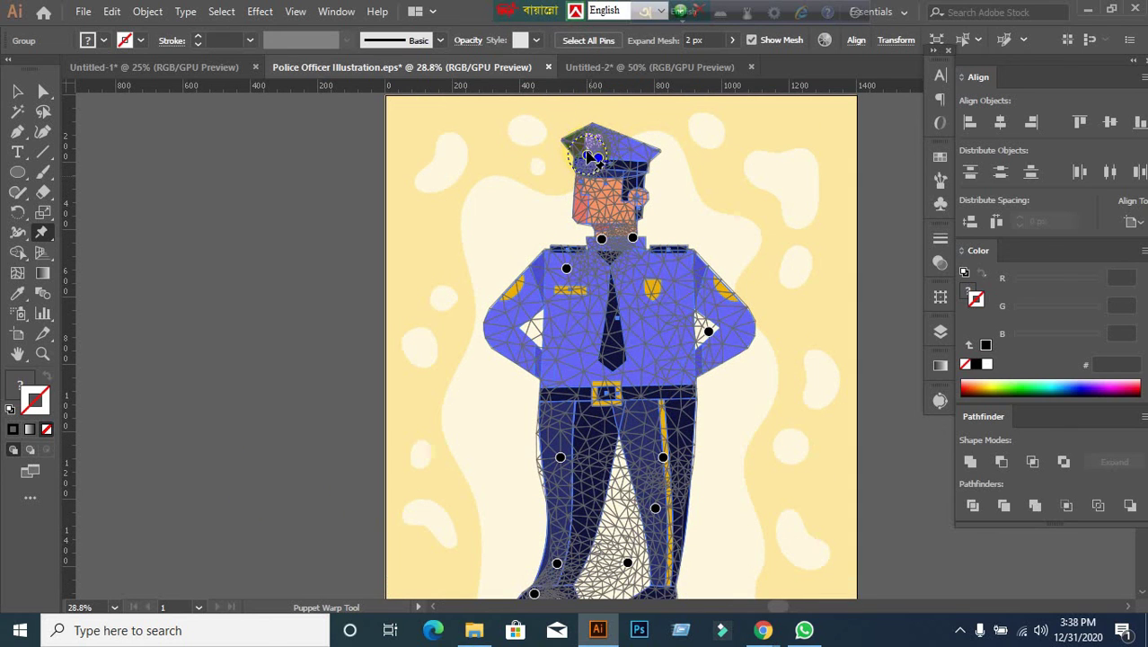
{"action": "left_click_drag", "start_coordinate": [589, 156], "coordinate": [580, 158]}
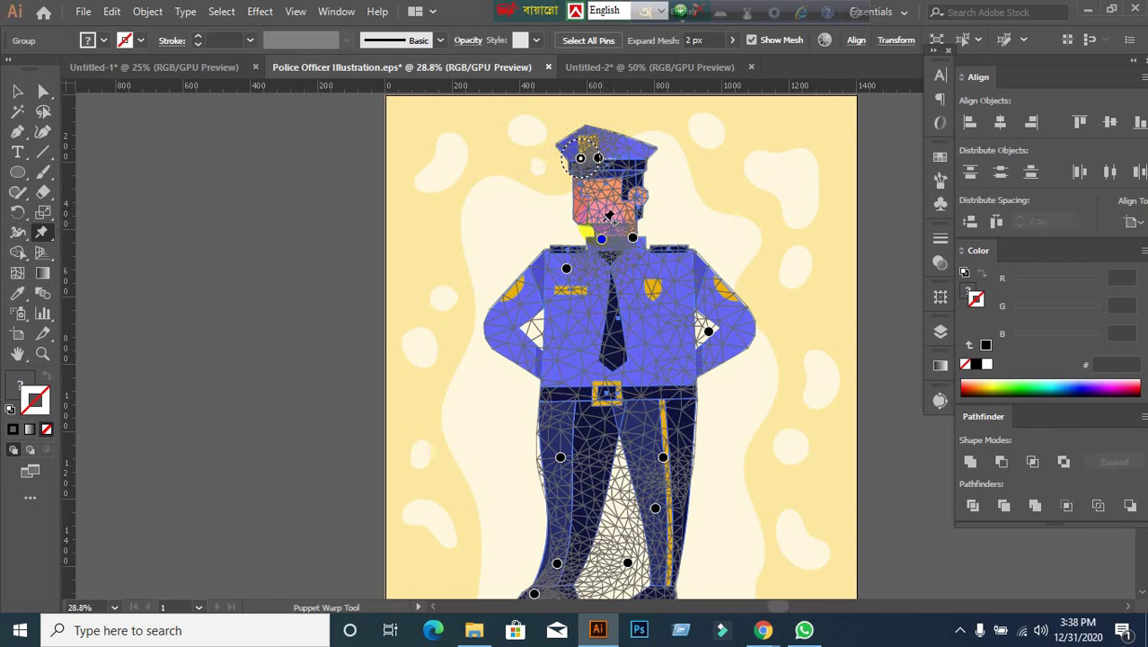
{"action": "left_click", "coordinate": [302, 404]}
{"action": "left_click", "coordinate": [20, 93]}
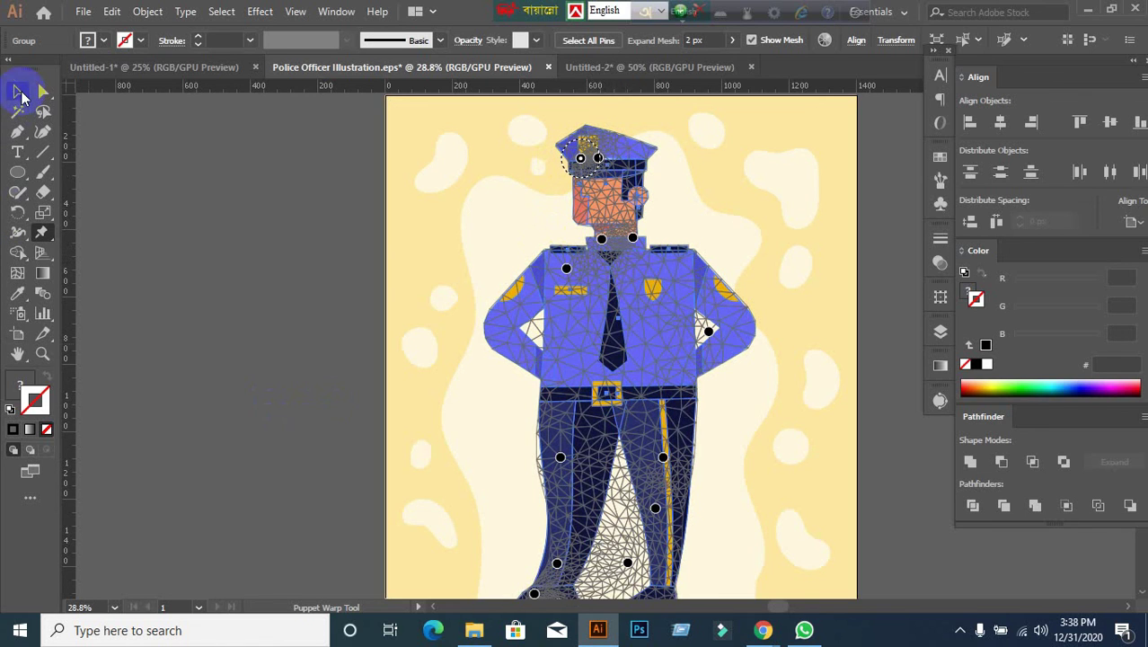
Delete the warped officer figure, leaving only the background artwork.
{"action": "left_click", "coordinate": [671, 367]}
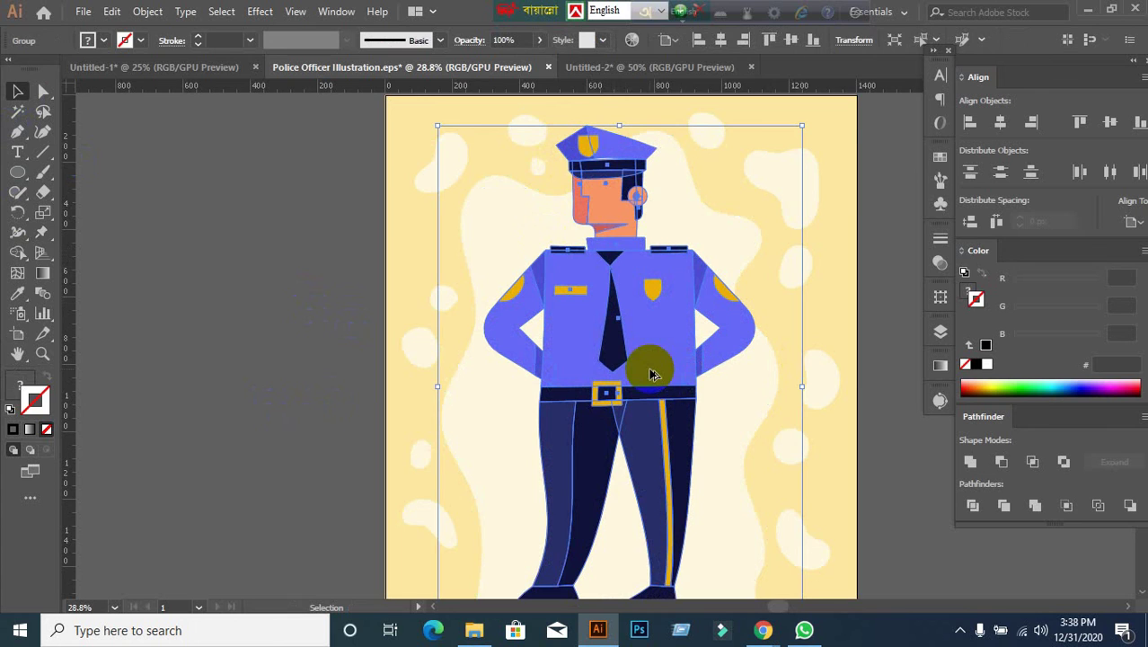
{"action": "scroll", "coordinate": [653, 375], "scroll_direction": "down", "scroll_amount": 1}
{"action": "key", "text": "Delete"}
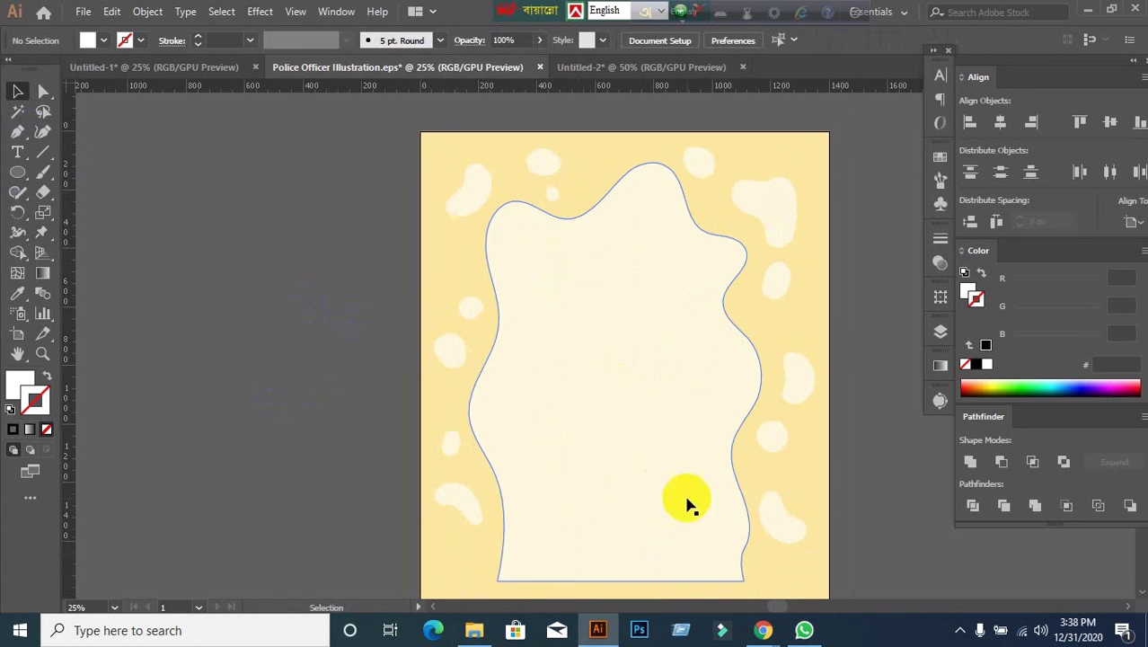
Bring up the Google Meet call to check it, and return to Illustrator.
{"action": "mouse_move", "coordinate": [762, 630]}
{"action": "left_click", "coordinate": [662, 586]}
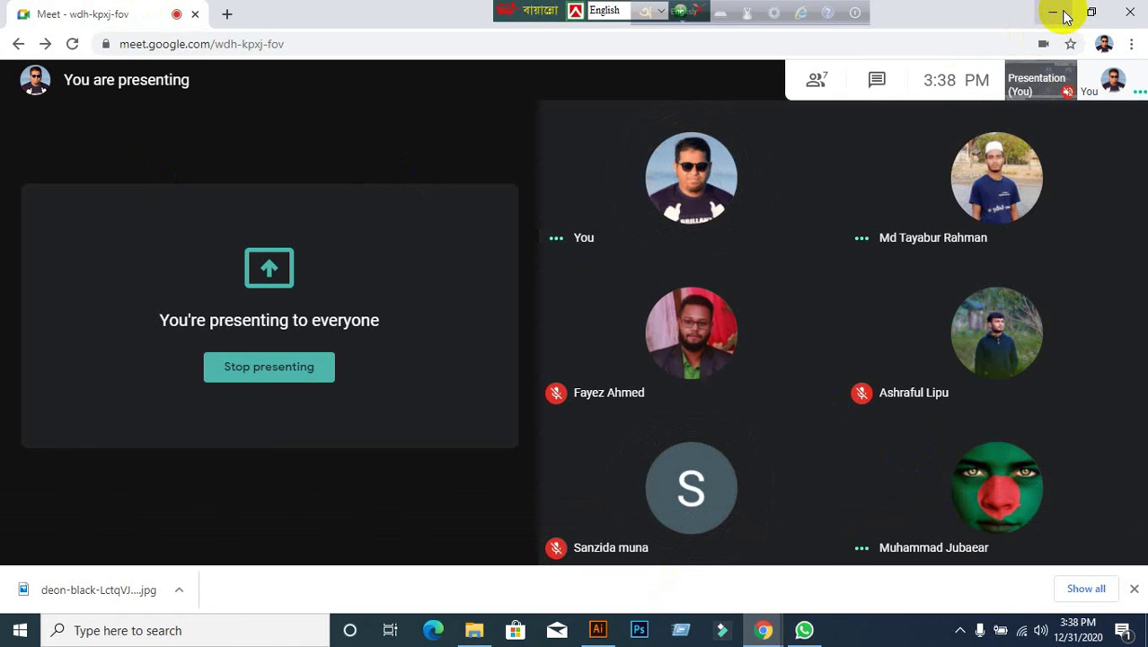
{"action": "left_click", "coordinate": [1053, 13]}
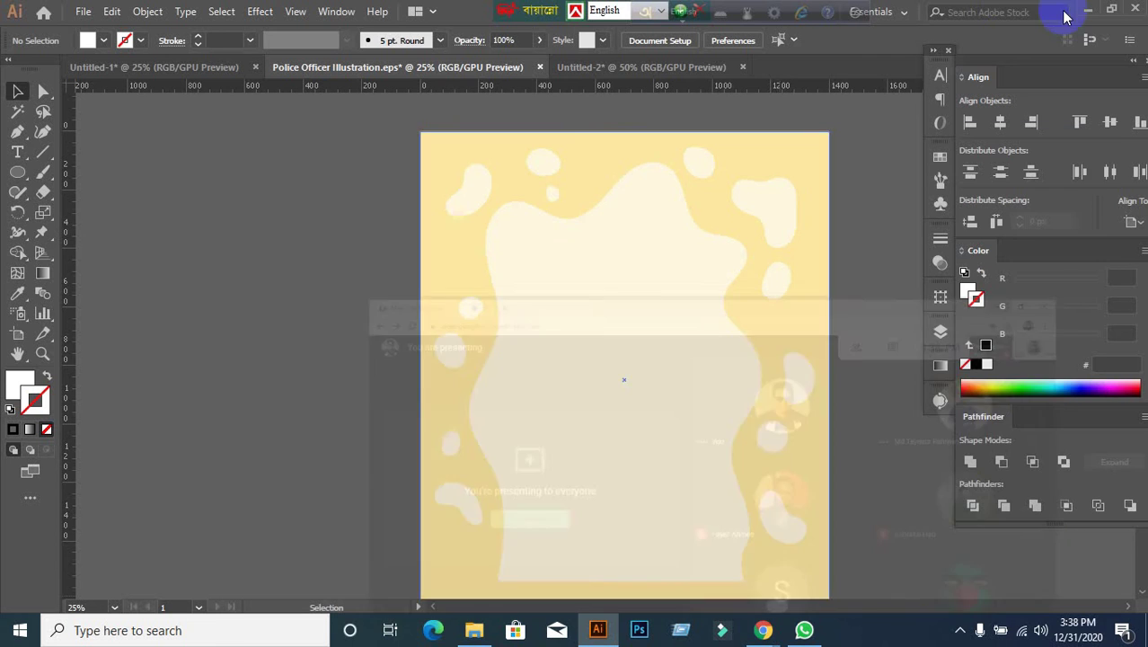
Close the Police Officer Illustration.eps, Untitled-2 and Untitled-1 documents without saving changes.
{"action": "left_click", "coordinate": [539, 67]}
{"action": "left_click", "coordinate": [655, 339]}
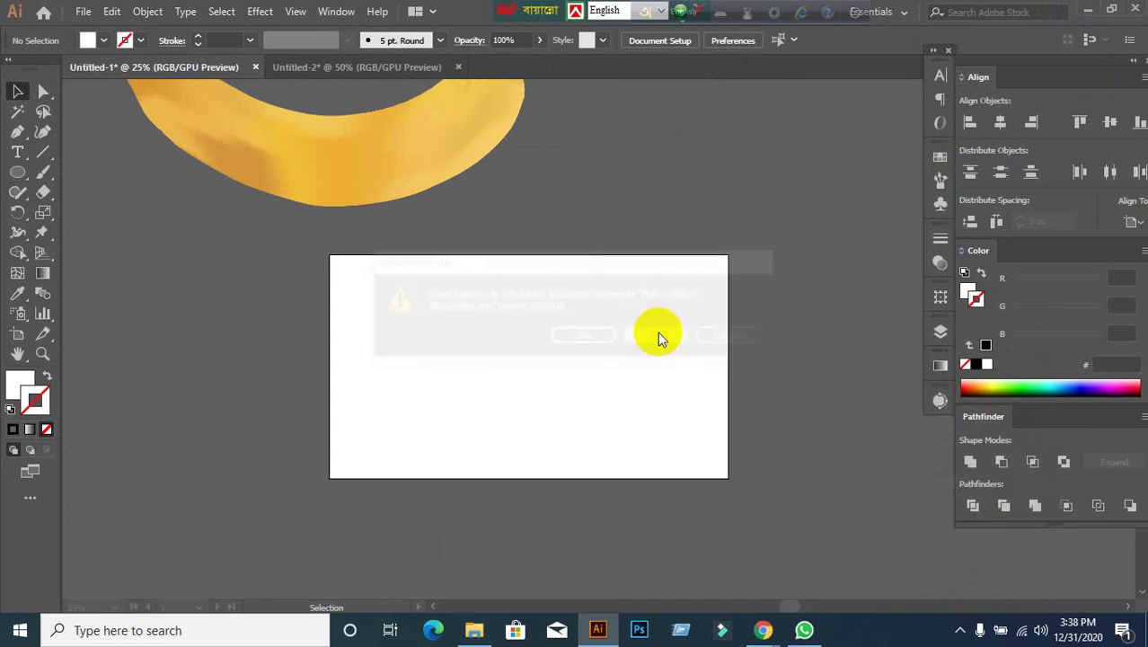
{"action": "left_click", "coordinate": [461, 69]}
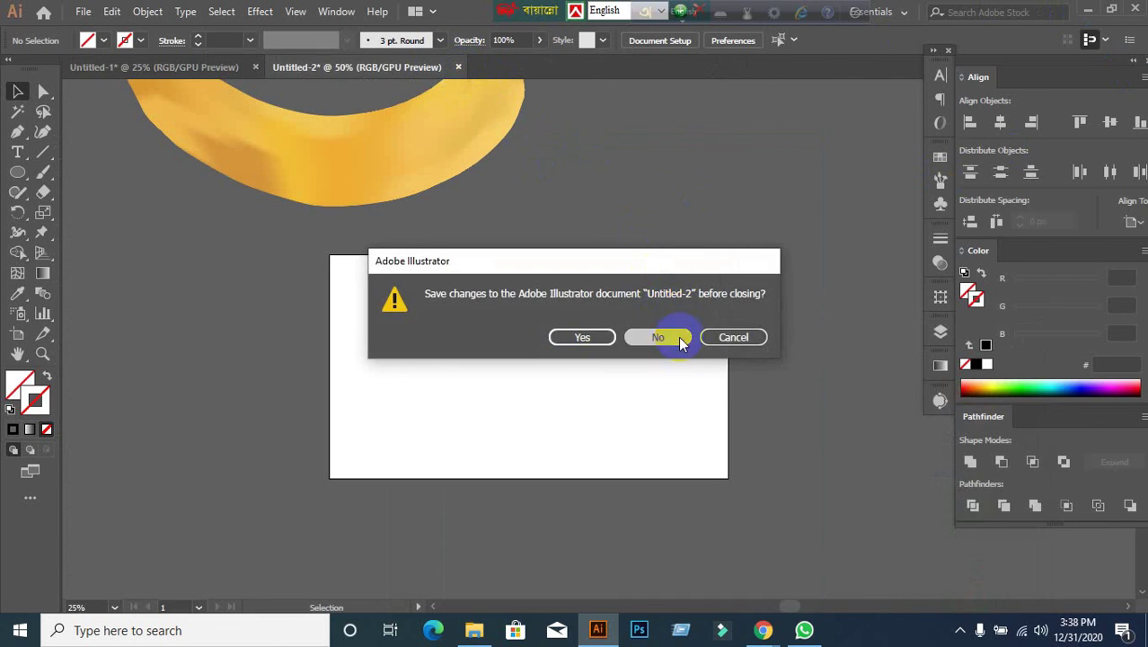
{"action": "left_click", "coordinate": [659, 337]}
{"action": "left_click", "coordinate": [255, 67]}
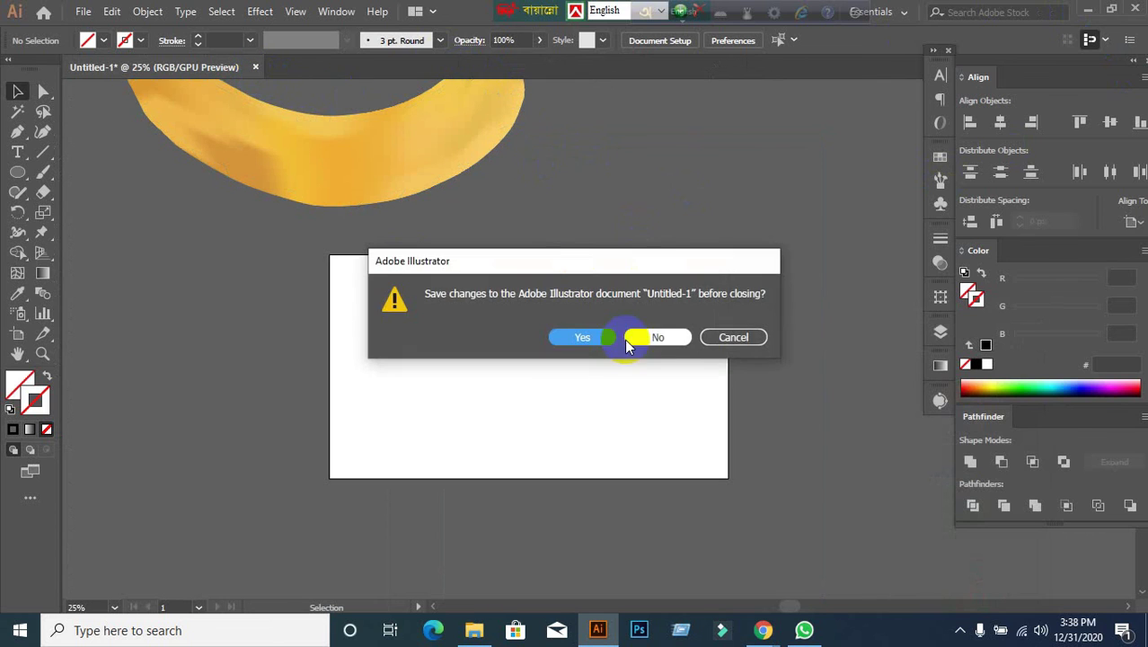
{"action": "left_click", "coordinate": [654, 337]}
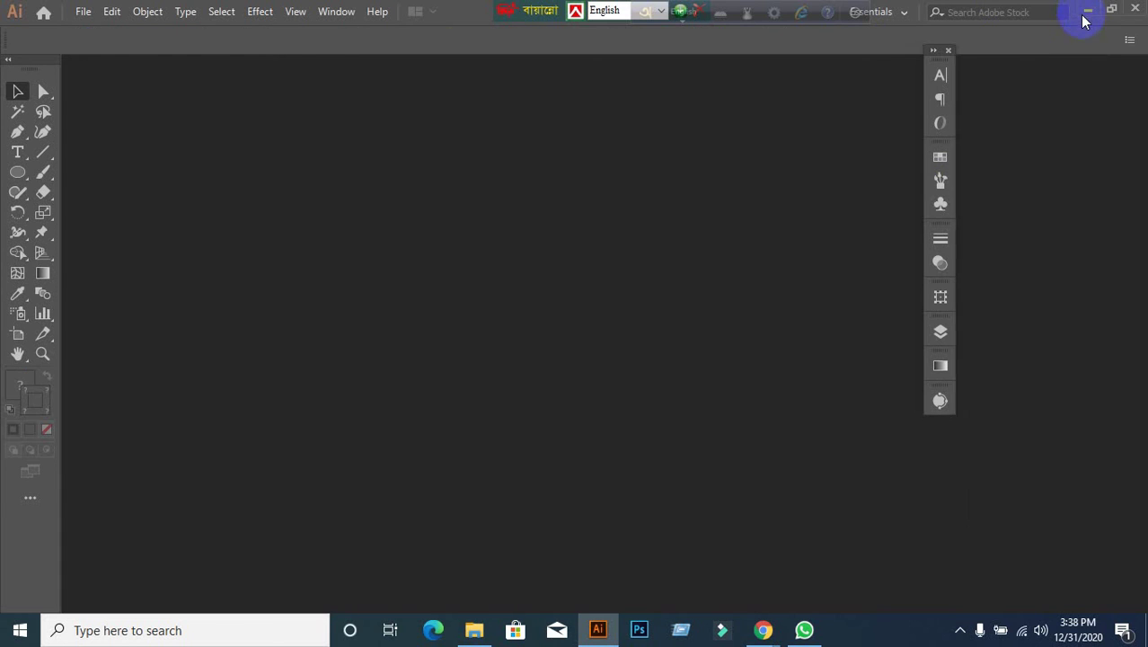